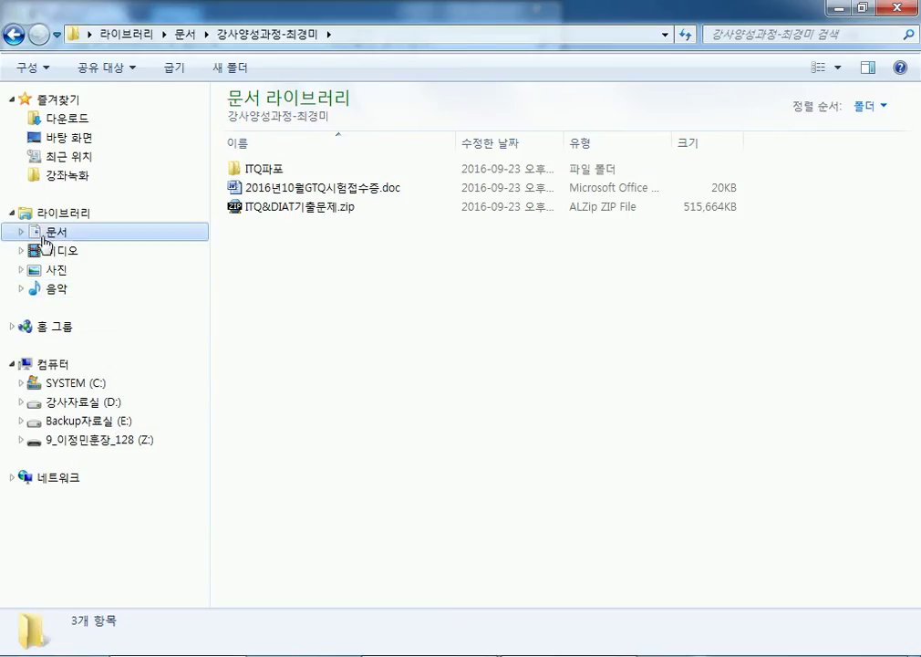
Step: Go back to the 문서 library and open the ITQ folder
{"action": "left_click", "coordinate": [57, 232]}
{"action": "double_click", "coordinate": [253, 188]}
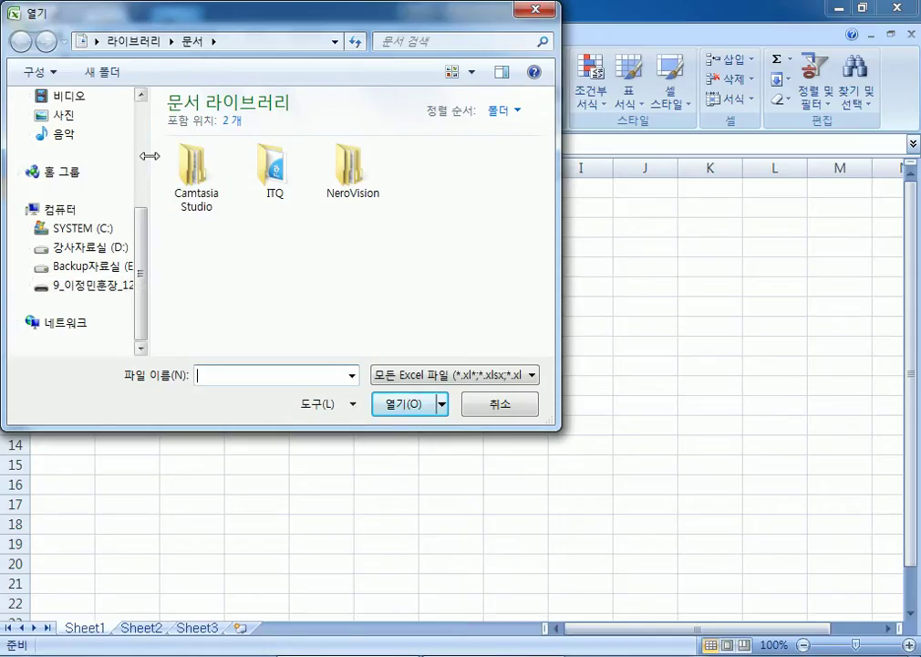
Step: Open 02 16년1회2급D형.xlsm from C:\길벗컴활2급\05 최신기출문제 and enter its password
{"action": "left_click_drag", "start_coordinate": [148, 159], "coordinate": [182, 160]}
{"action": "left_click", "coordinate": [91, 230]}
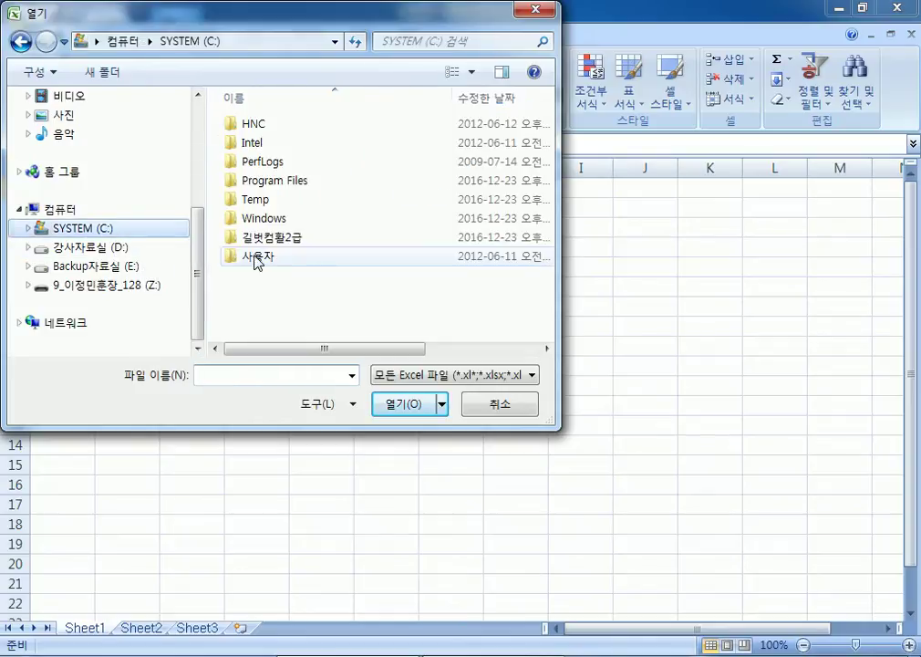
{"action": "double_click", "coordinate": [278, 239]}
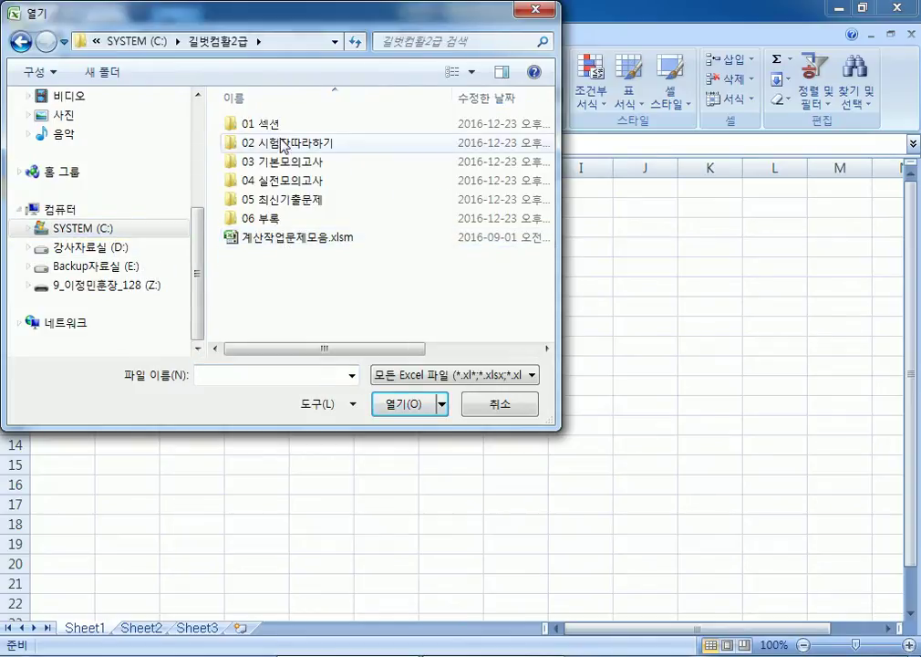
{"action": "double_click", "coordinate": [267, 199]}
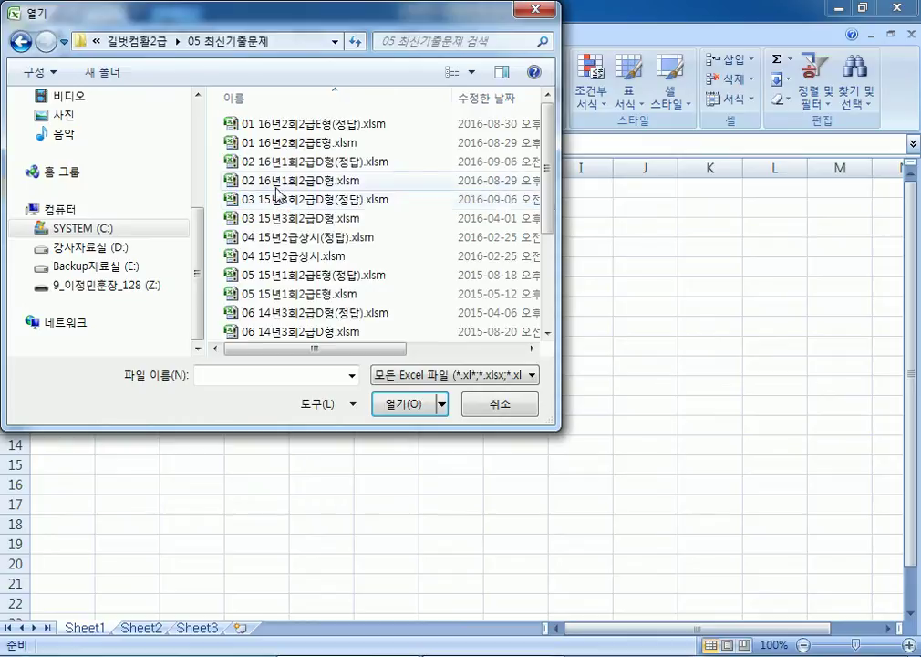
{"action": "double_click", "coordinate": [269, 187]}
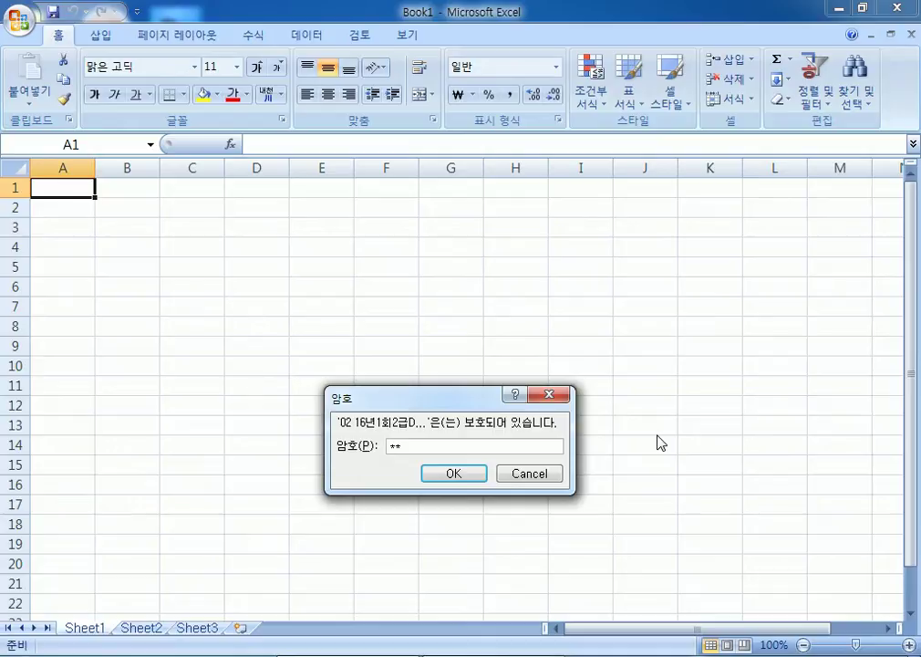
{"action": "key", "text": "Return"}
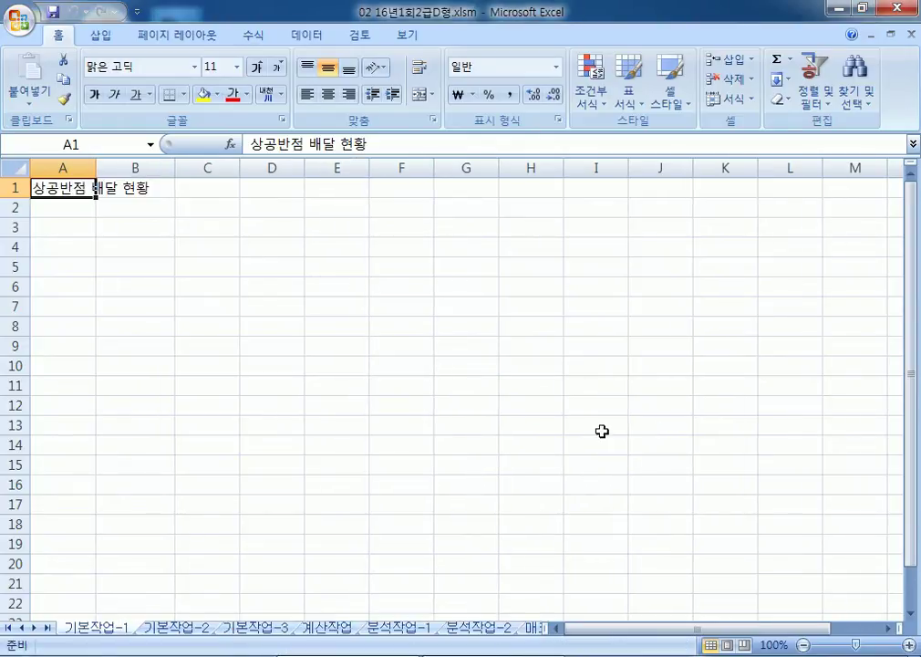
Step: On sheet 기본작업-2, merge and centre the title across A1:H1
{"action": "left_click", "coordinate": [176, 628]}
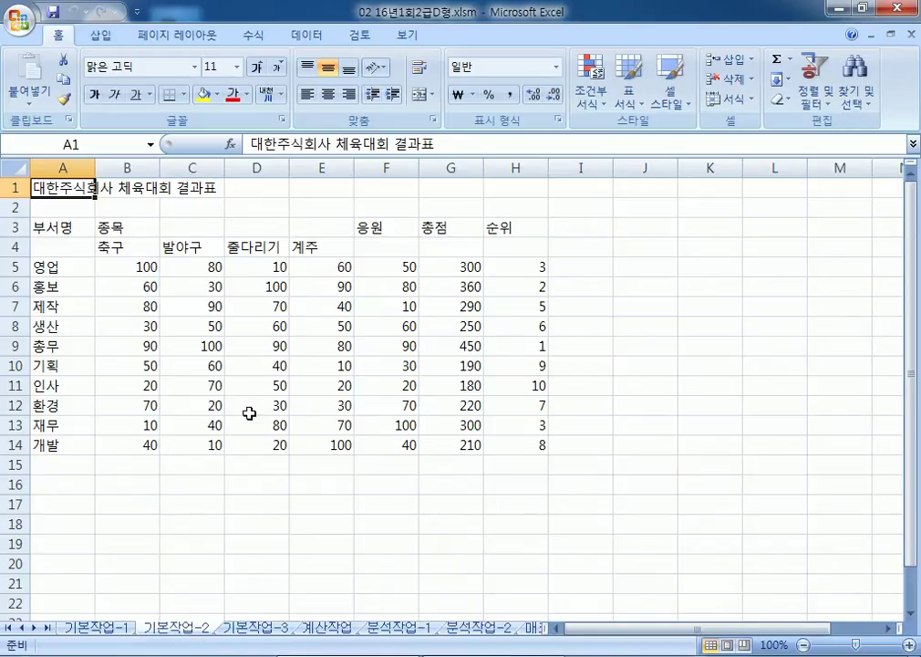
{"action": "left_click_drag", "start_coordinate": [62, 182], "coordinate": [529, 189]}
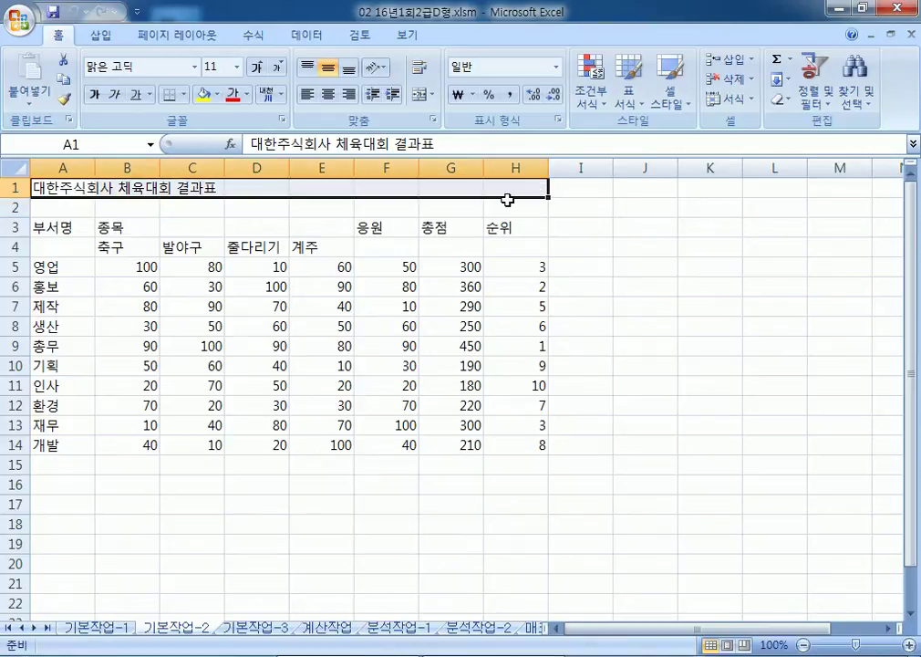
{"action": "left_click", "coordinate": [421, 94]}
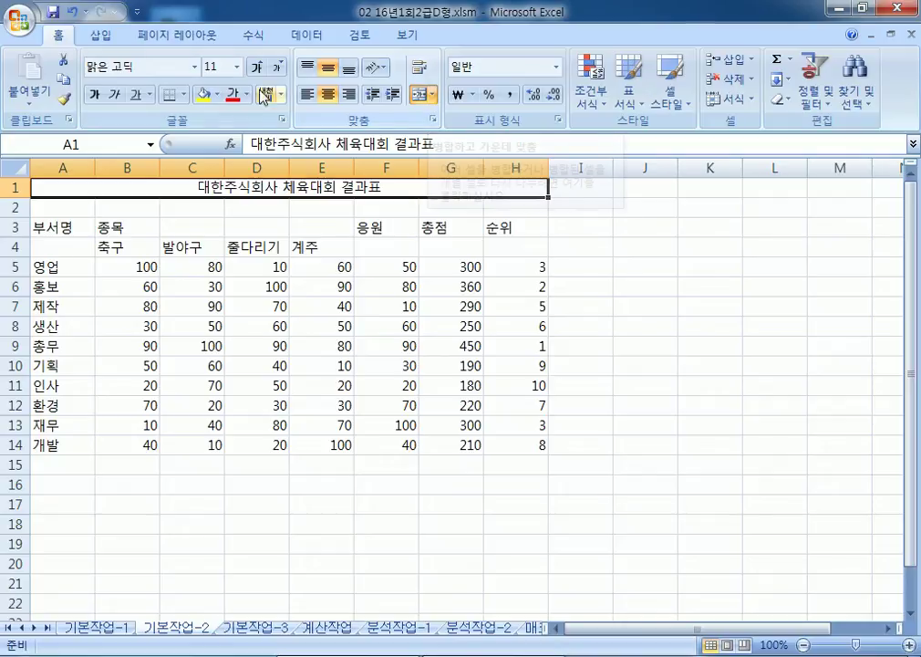
Step: Set the title font to 굴림체 and enlarge it to size 20
{"action": "left_click", "coordinate": [153, 70]}
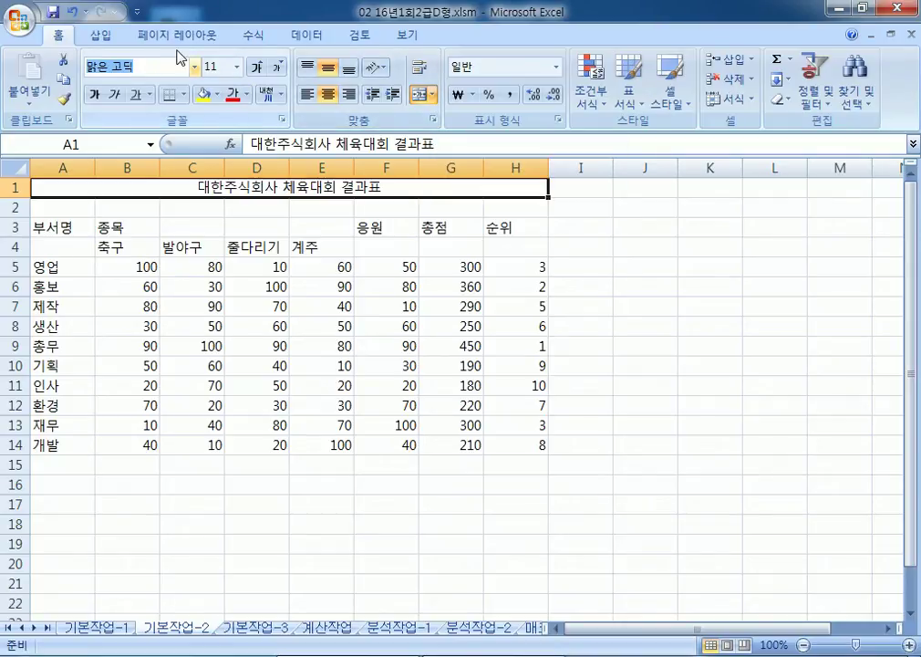
{"action": "type", "text": "굴림체"}
{"action": "key", "text": "Return"}
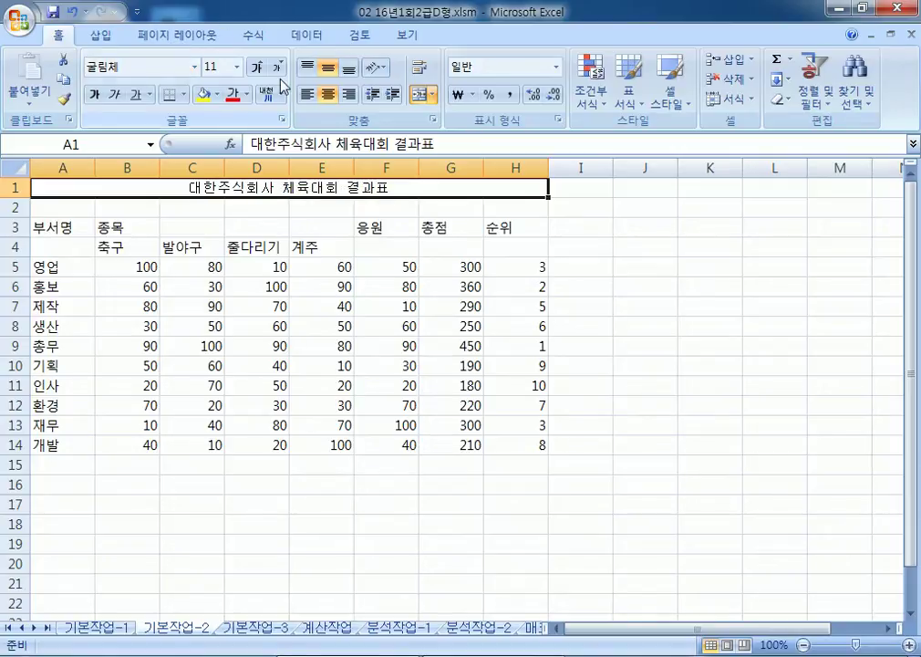
{"action": "left_click", "coordinate": [256, 67]}
{"action": "left_click", "coordinate": [256, 66]}
{"action": "left_click", "coordinate": [256, 67]}
{"action": "left_click", "coordinate": [256, 68]}
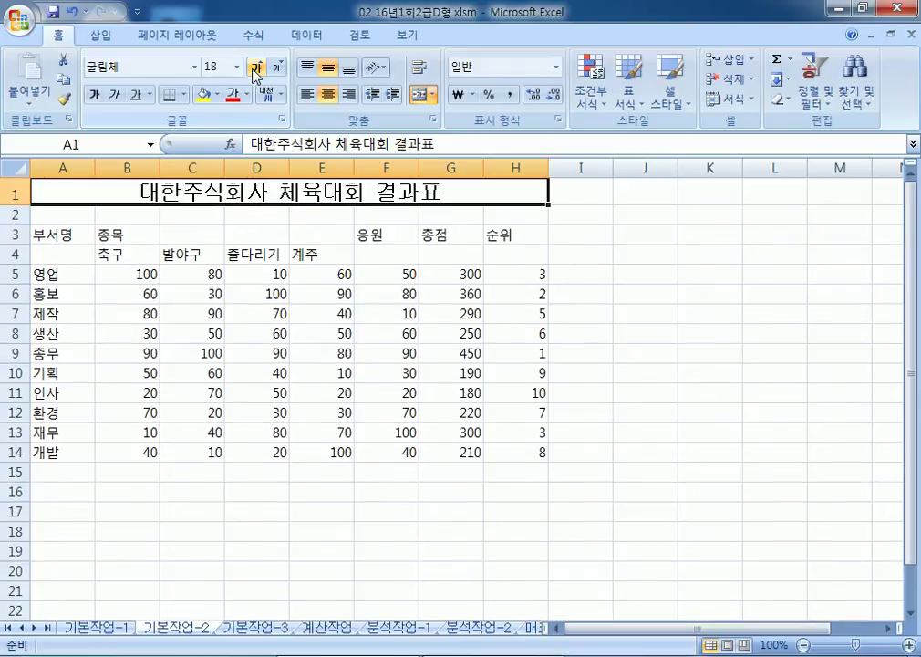
{"action": "left_click", "coordinate": [256, 68]}
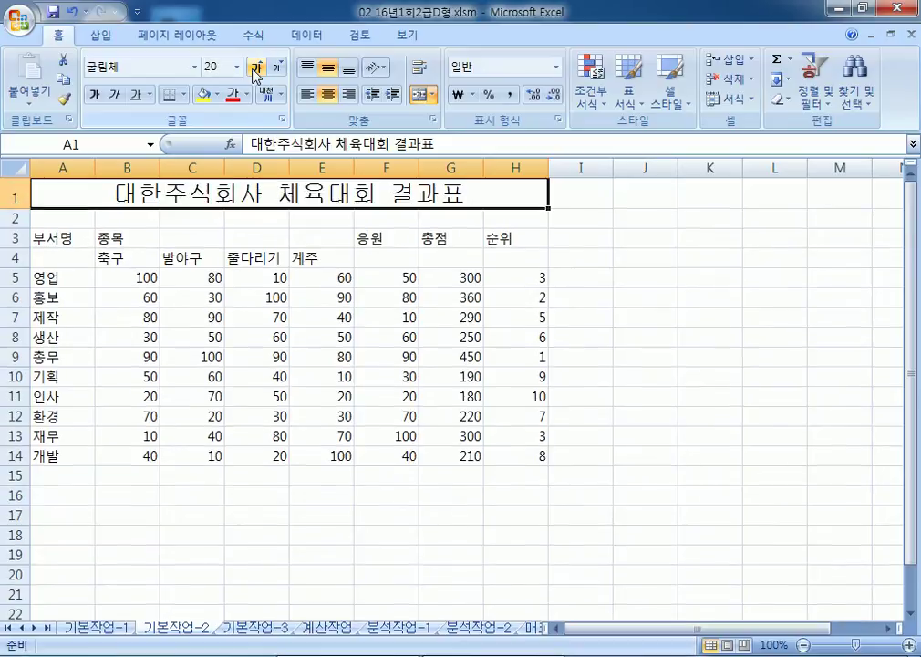
Step: Set the height of row 1 to 27
{"action": "left_click", "coordinate": [13, 193]}
{"action": "right_click", "coordinate": [13, 194]}
{"action": "left_click", "coordinate": [62, 377]}
{"action": "type", "text": "27"}
{"action": "left_click", "coordinate": [42, 394]}
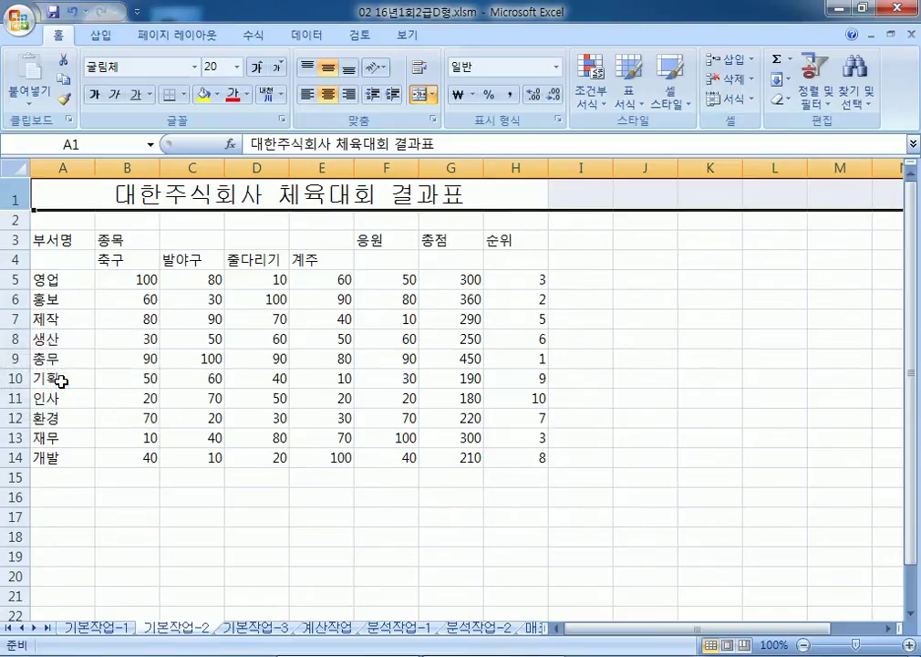
Step: Merge and centre the 부서명 header over A3:A4 and 종목 across B3:E3
{"action": "left_click_drag", "start_coordinate": [72, 239], "coordinate": [73, 260]}
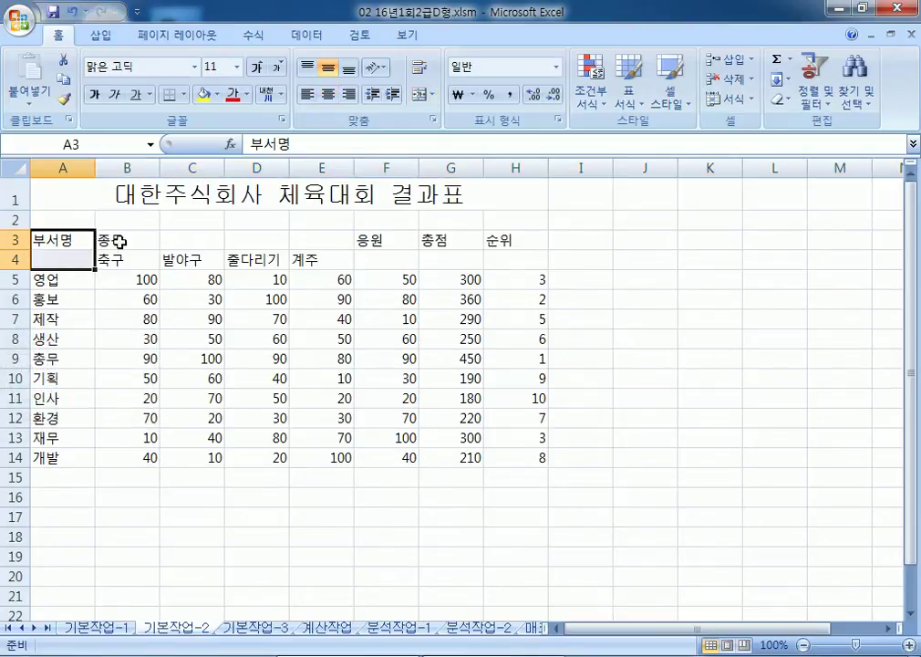
{"action": "left_click", "coordinate": [422, 94]}
{"action": "left_click", "coordinate": [136, 240]}
{"action": "left_click_drag", "start_coordinate": [178, 247], "coordinate": [383, 241]}
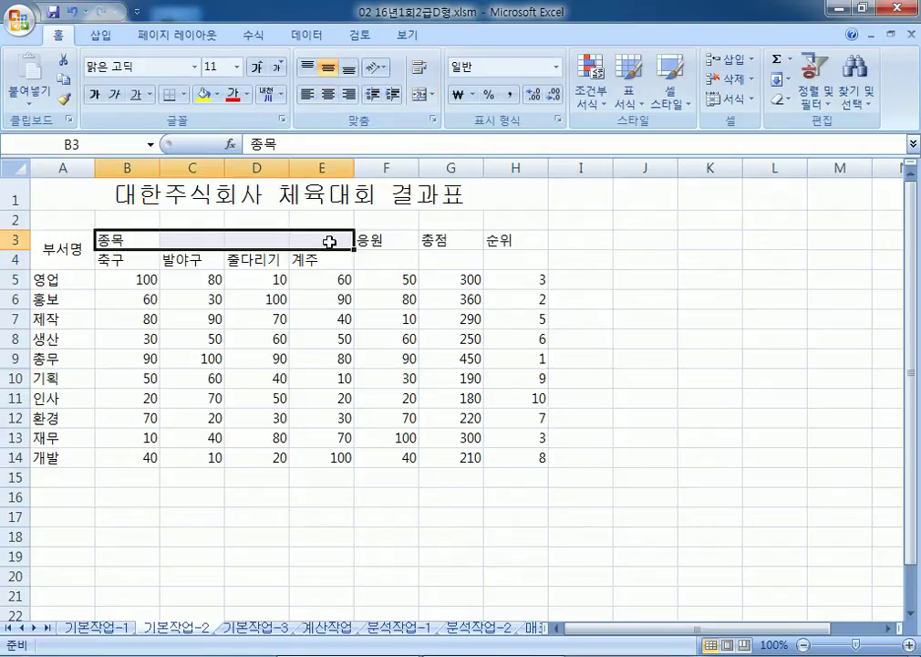
{"action": "left_click", "coordinate": [422, 94]}
Step: Merge and centre the 응원, 총점 and 순위 headers in F3:F4, G3:G4 and H3:H4
{"action": "mouse_move", "coordinate": [377, 238]}
{"action": "left_mouse_down"}
{"action": "mouse_move", "coordinate": [366, 239]}
{"action": "mouse_move", "coordinate": [369, 256]}
{"action": "left_mouse_up"}
{"action": "left_click_drag", "start_coordinate": [438, 240], "coordinate": [445, 258], "text": "ctrl"}
{"action": "left_click_drag", "start_coordinate": [499, 248], "coordinate": [507, 262], "text": "ctrl"}
{"action": "left_click_drag", "start_coordinate": [365, 238], "coordinate": [424, 265]}
{"action": "left_click_drag", "start_coordinate": [500, 240], "coordinate": [529, 259], "text": "ctrl"}
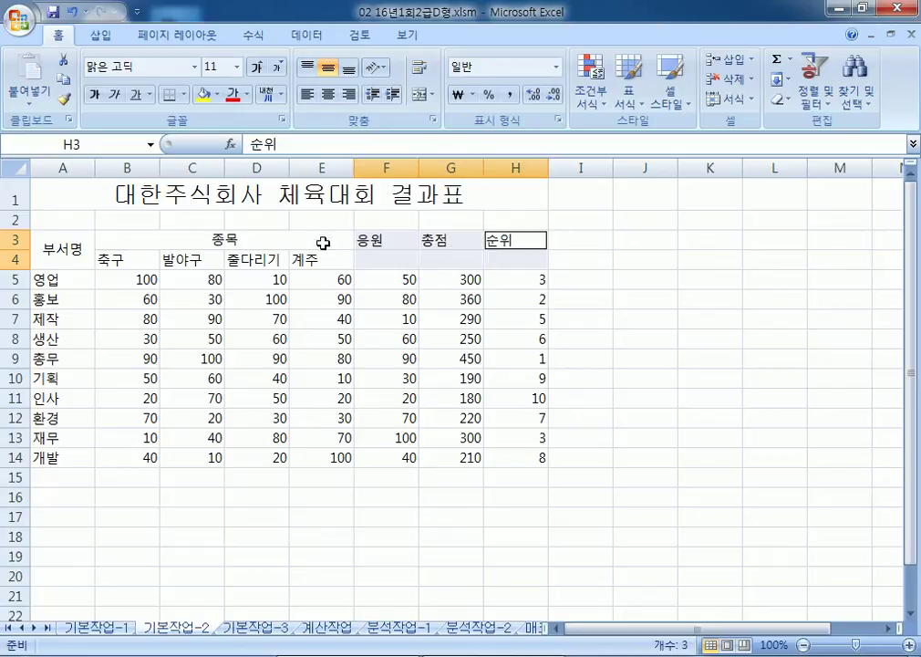
{"action": "left_click", "coordinate": [420, 96]}
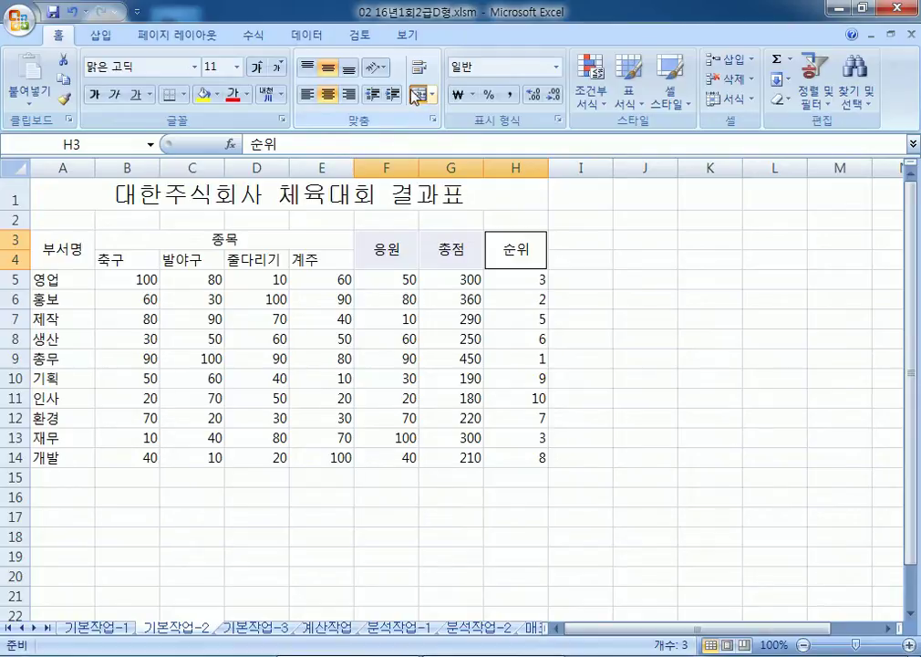
{"action": "left_click_drag", "start_coordinate": [137, 258], "coordinate": [249, 259]}
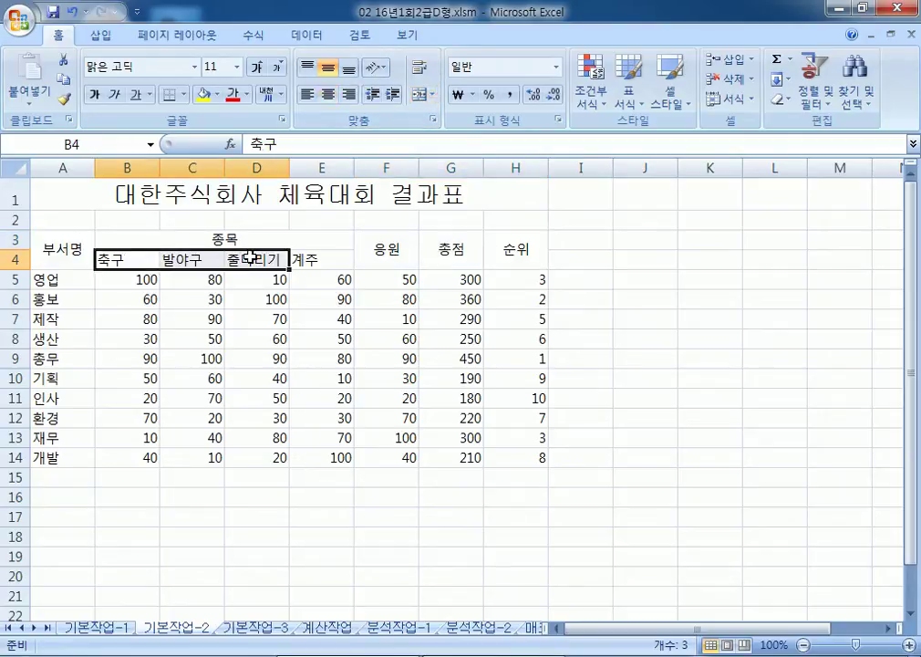
Step: Give the 축구, 발야구, 줄다리기 and 계주 headers in B4:D4 and E4 a yellow fill
{"action": "left_click", "coordinate": [202, 94]}
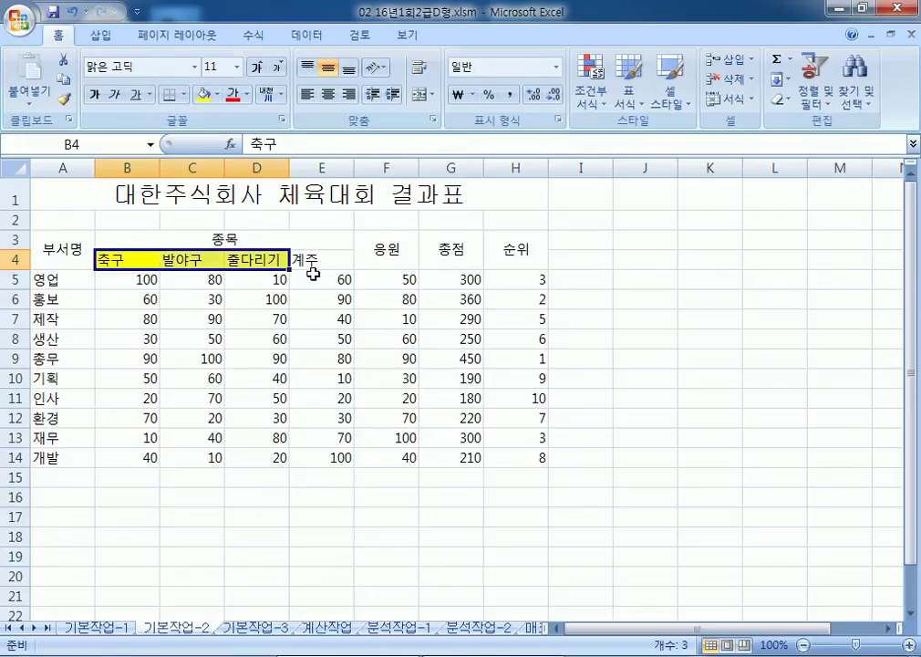
{"action": "left_click", "coordinate": [304, 260]}
{"action": "left_click", "coordinate": [203, 94]}
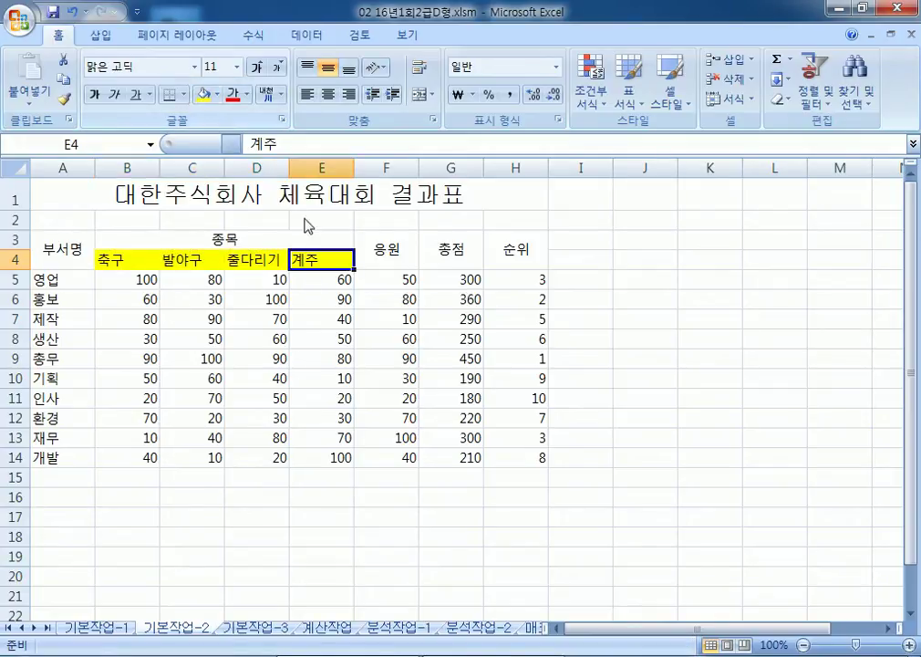
{"action": "left_click_drag", "start_coordinate": [107, 259], "coordinate": [301, 260]}
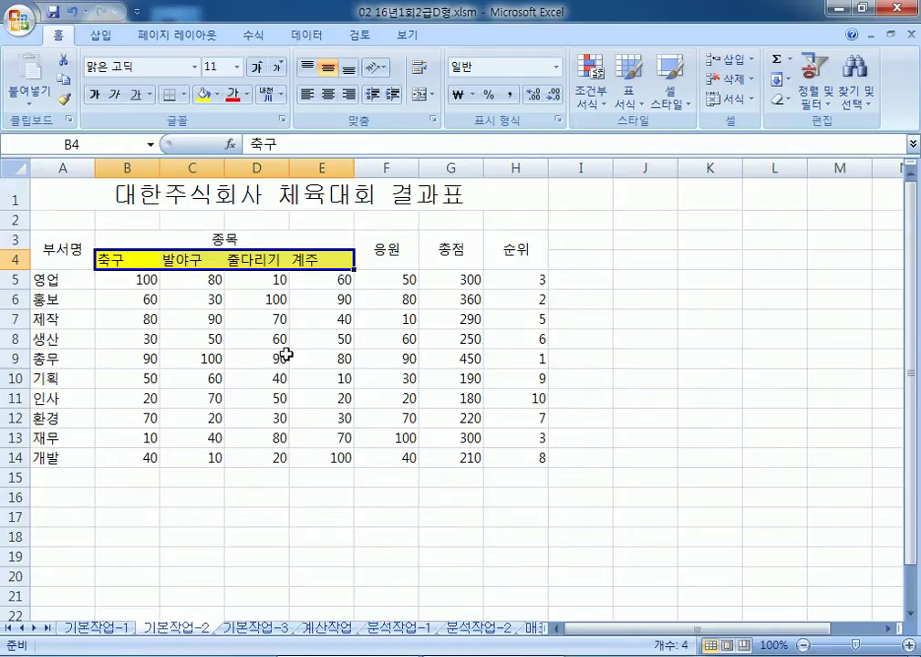
Step: Convert the text 인사 in cell A11 into the Hanja 人事
{"action": "left_click", "coordinate": [64, 399]}
{"action": "double_click", "coordinate": [64, 399]}
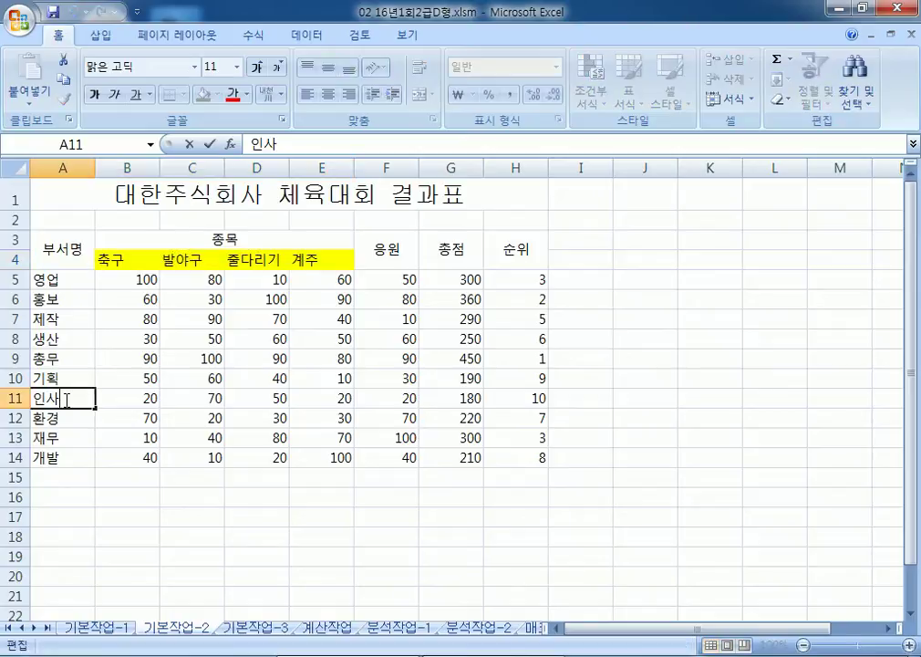
{"action": "double_click", "coordinate": [69, 398]}
{"action": "left_click", "coordinate": [72, 396]}
{"action": "scroll", "coordinate": [73, 391], "scroll_direction": "down", "scroll_amount": 1}
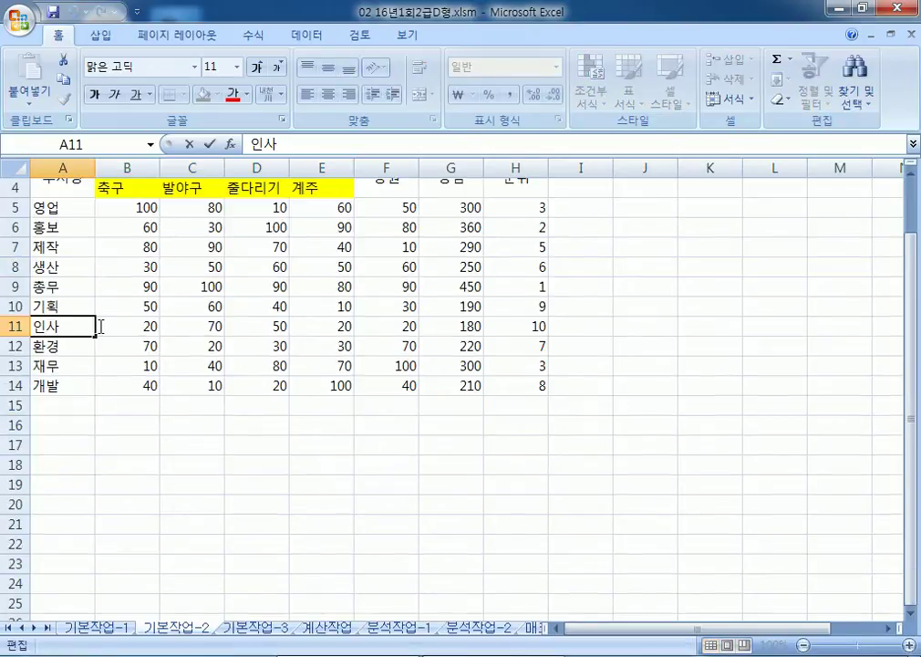
{"action": "key", "text": "shift+Home"}
{"action": "key", "text": "Hangul_Hanja"}
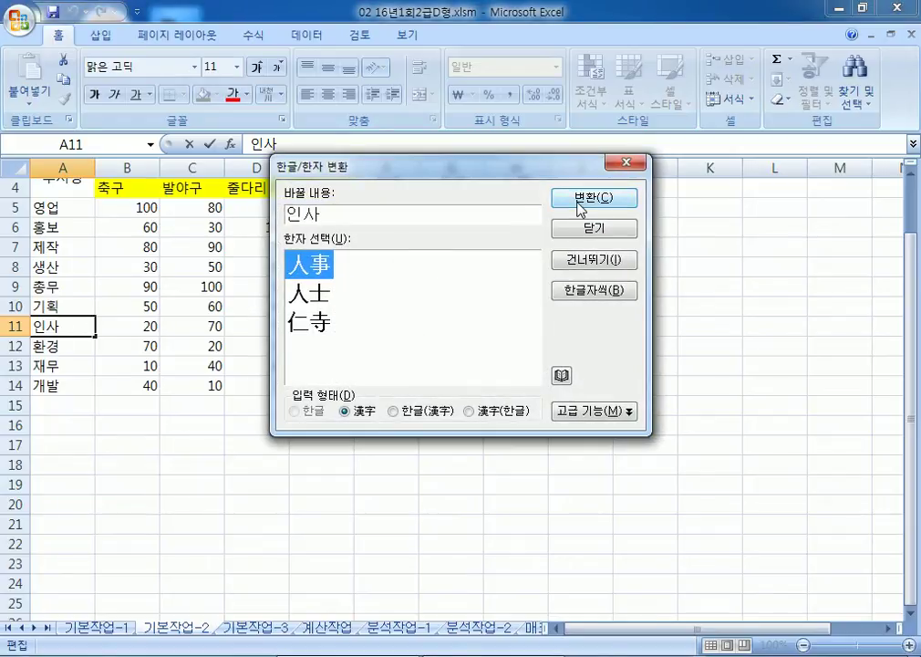
{"action": "left_click", "coordinate": [578, 204]}
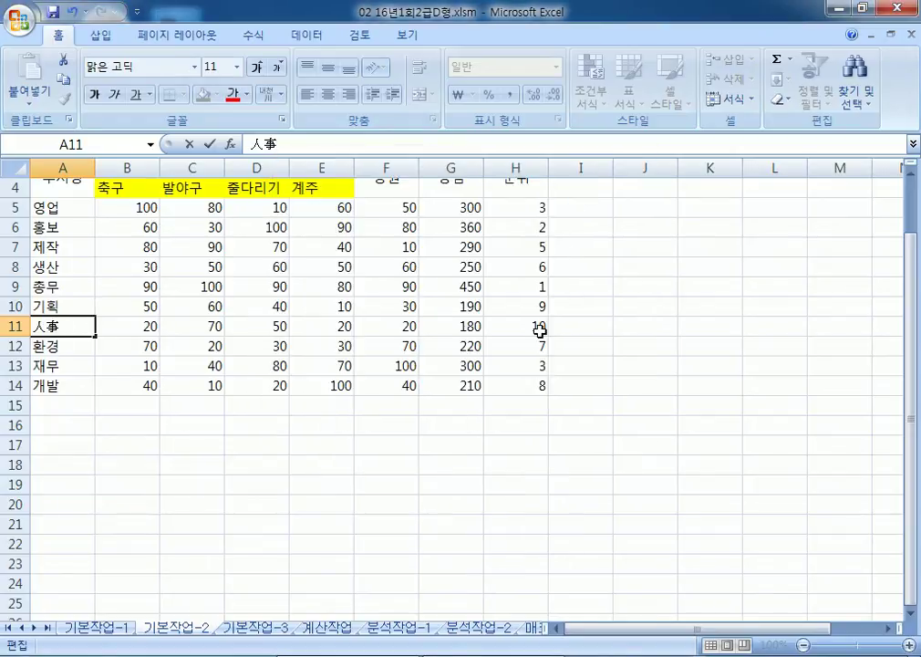
{"action": "left_click", "coordinate": [433, 427]}
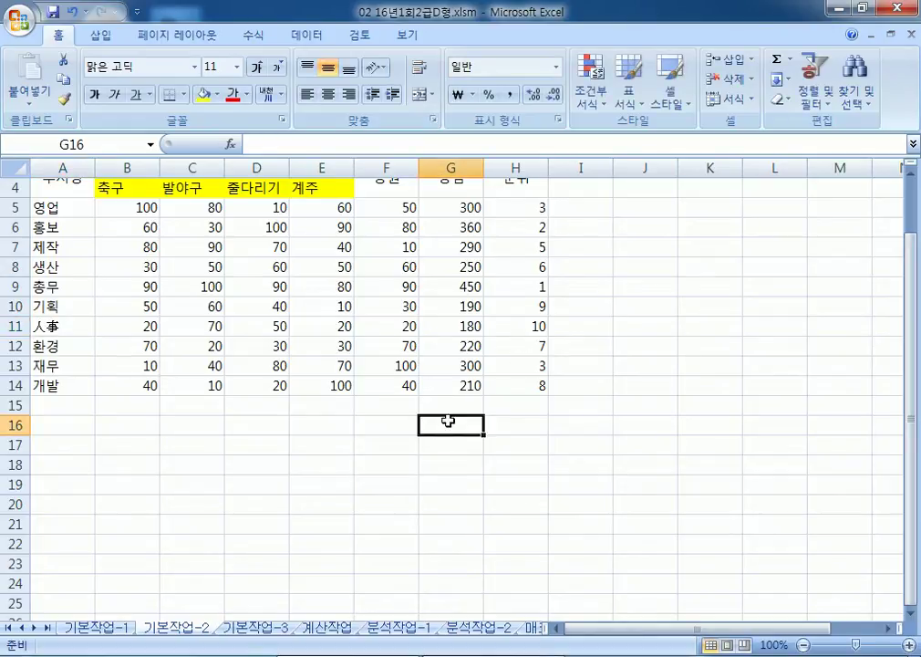
Step: Insert a comment on H9 reading 우승팀은 총무부
{"action": "left_click", "coordinate": [522, 286]}
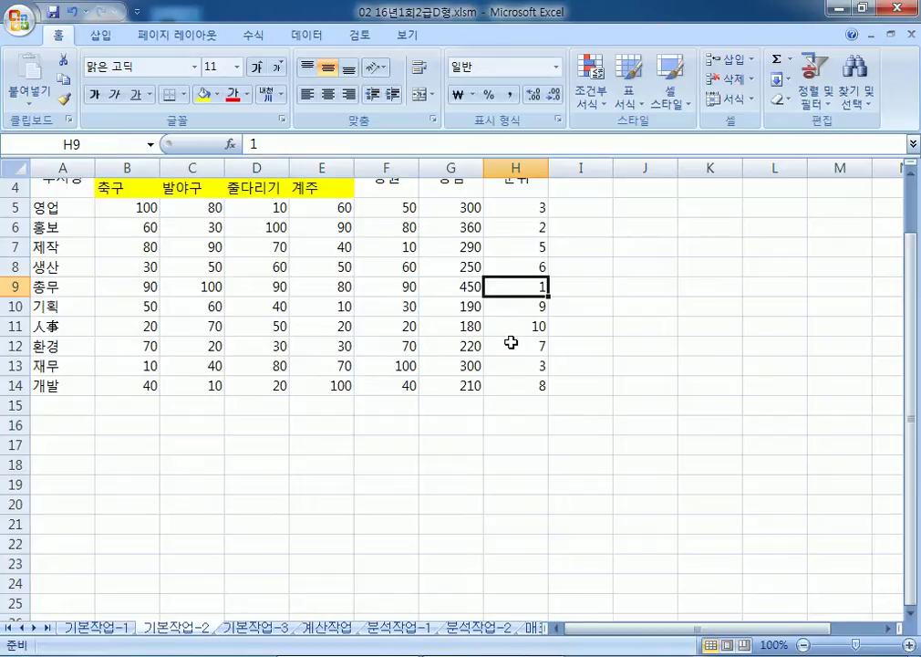
{"action": "scroll", "coordinate": [520, 301], "scroll_direction": "up", "scroll_amount": 1}
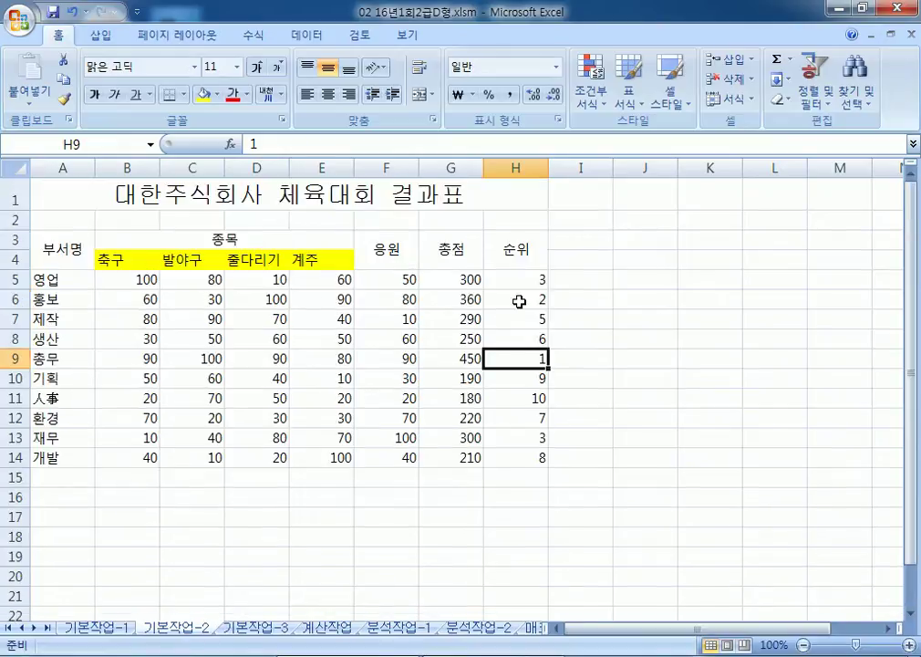
{"action": "right_click", "coordinate": [519, 356]}
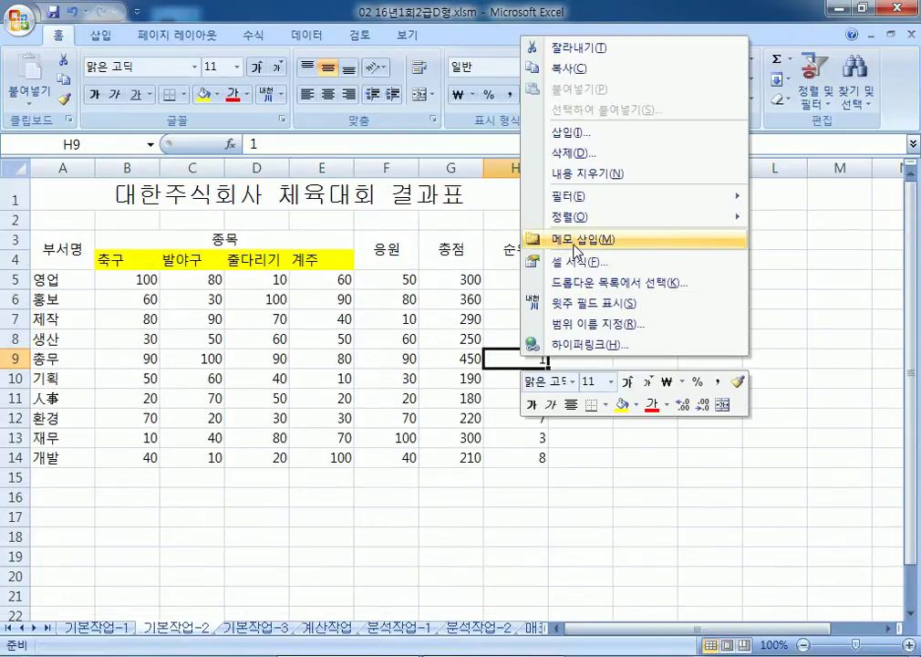
{"action": "left_click", "coordinate": [572, 242]}
{"action": "key", "text": "ctrl+a"}
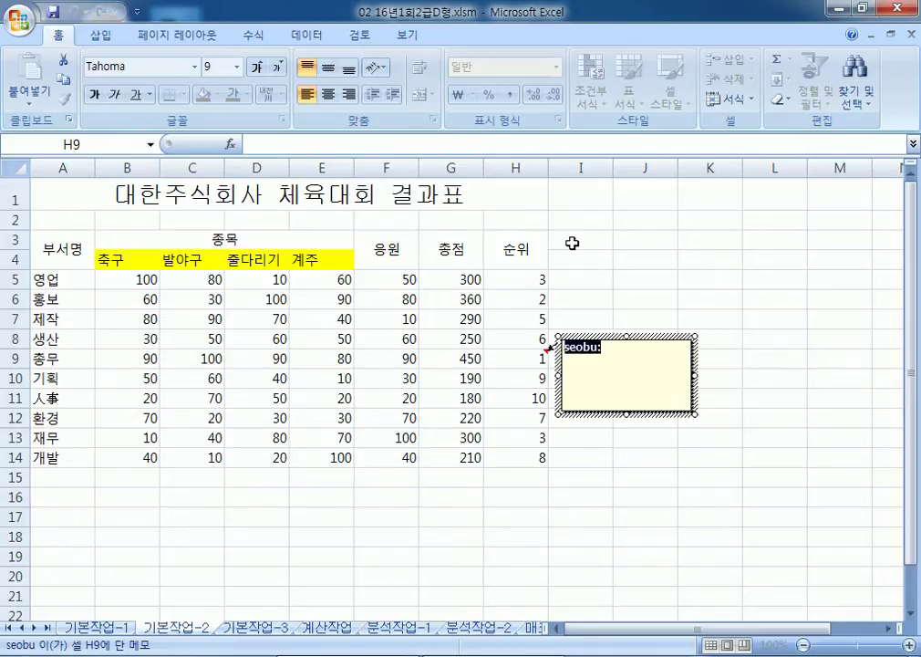
{"action": "type", "text": "DNTMD"}
{"action": "key", "text": "BackSpace"}
{"action": "key", "text": "BackSpace"}
{"action": "key", "text": "BackSpace"}
{"action": "key", "text": "BackSpace"}
{"action": "key", "text": "BackSpace"}
{"action": "type", "text": "우승"}
{"action": "key", "text": "BackSpace"}
{"action": "key", "text": "BackSpace"}
{"action": "key", "text": "BackSpace"}
{"action": "key", "text": "BackSpace"}
{"action": "type", "text": "우ㅠㅅㅡㅇ티"}
{"action": "key", "text": "BackSpace"}
{"action": "key", "text": "BackSpace"}
{"action": "key", "text": "BackSpace"}
{"action": "type", "text": "승팀은 "}
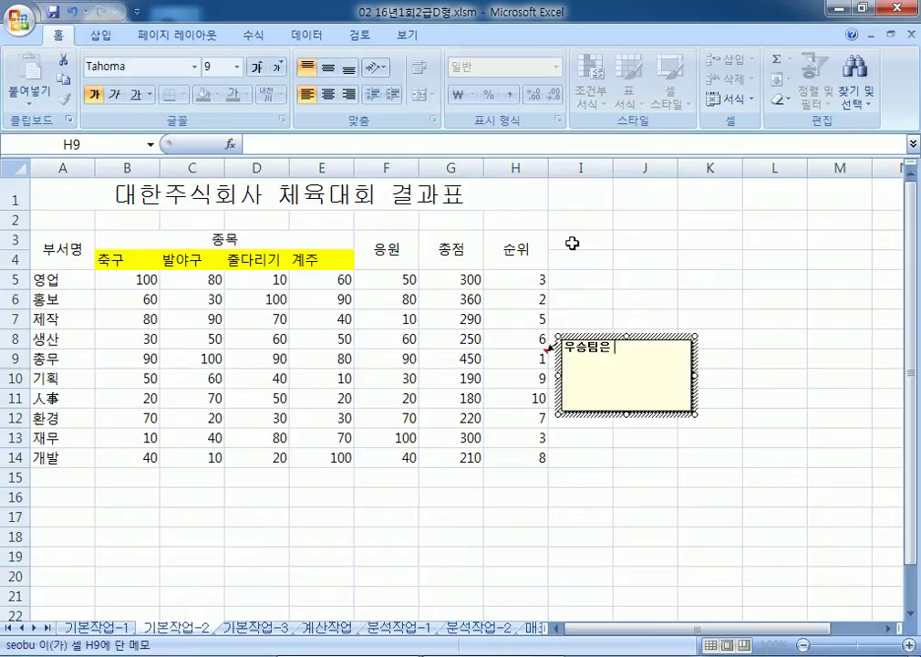
{"action": "type", "text": "총무부"}
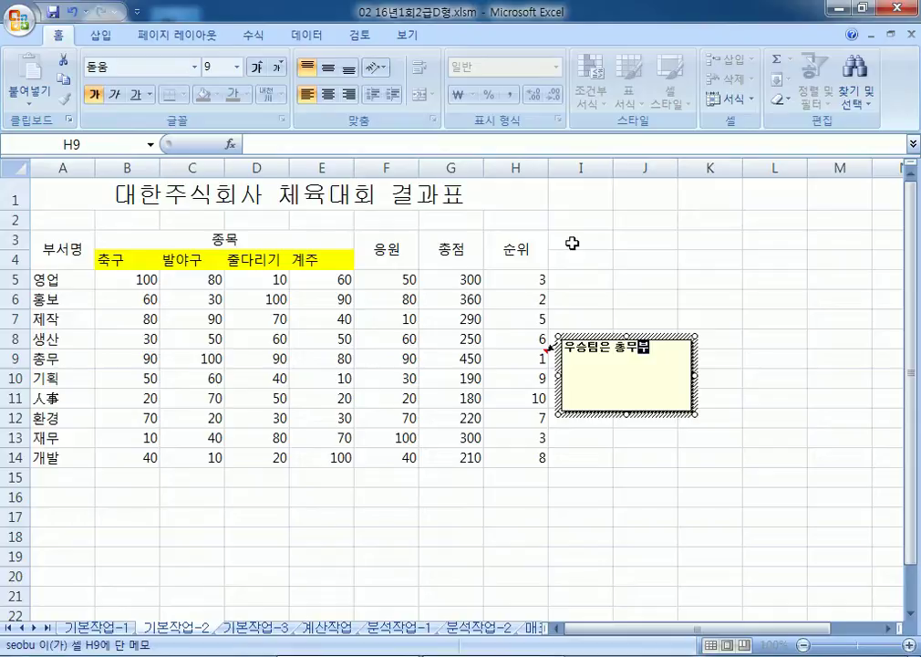
Step: Format the H9 comment to size automatically to its text
{"action": "left_click", "coordinate": [665, 337]}
{"action": "double_click", "coordinate": [665, 344]}
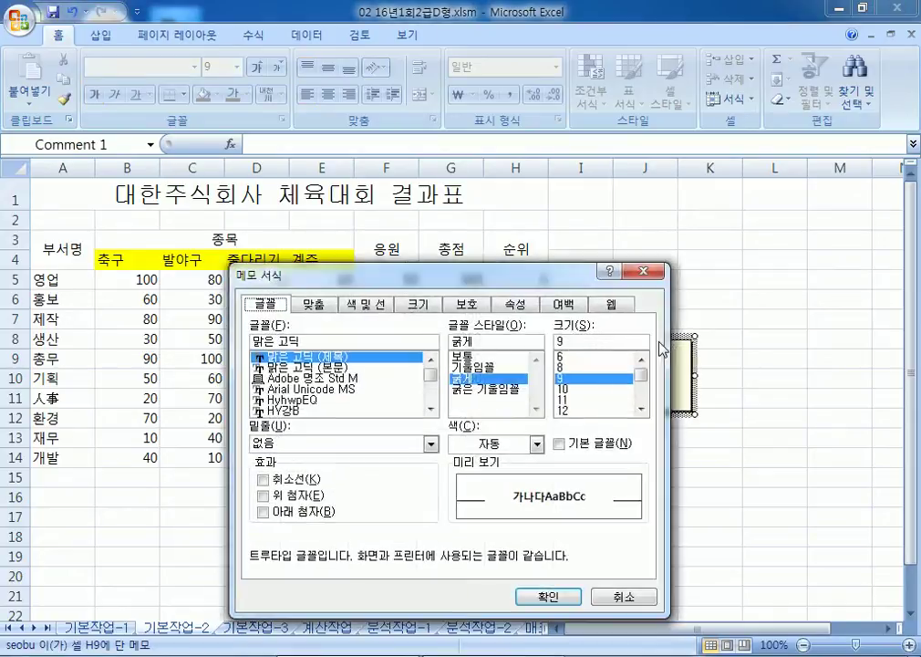
{"action": "left_click", "coordinate": [314, 305]}
{"action": "left_click", "coordinate": [301, 392]}
{"action": "left_click_drag", "start_coordinate": [456, 278], "coordinate": [648, 92]}
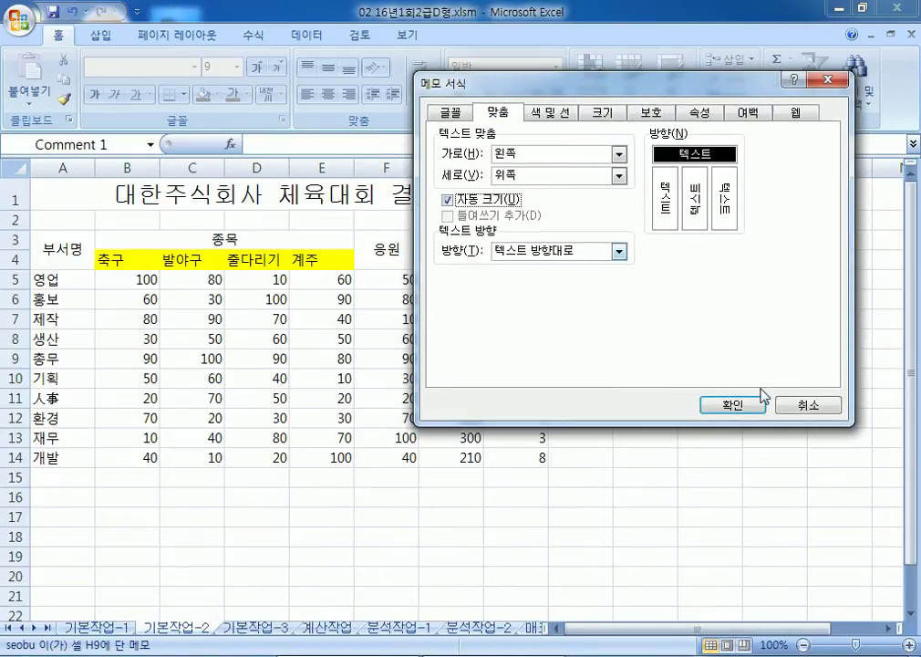
{"action": "left_click", "coordinate": [742, 412]}
{"action": "left_click", "coordinate": [602, 398]}
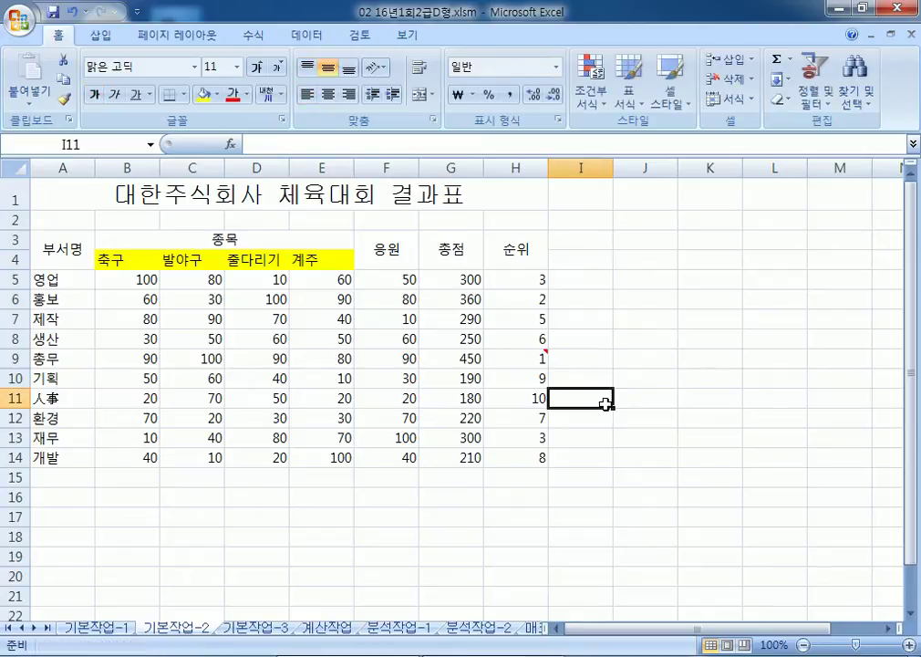
{"action": "right_click", "coordinate": [534, 360]}
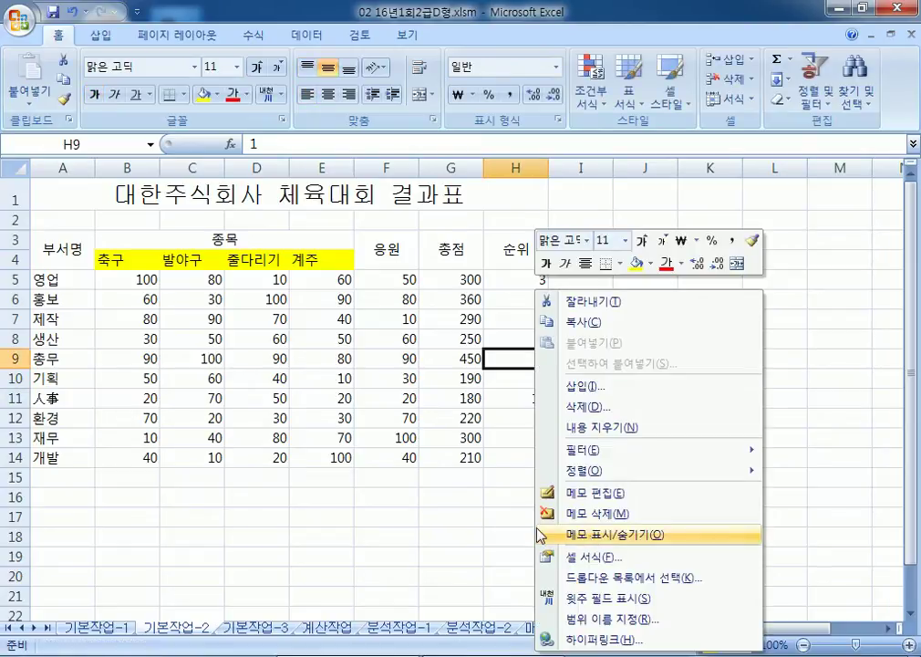
{"action": "left_click", "coordinate": [402, 531]}
Step: Apply 모든 테두리 and then 굵은 상자 테두리 to the table A3:H14
{"action": "left_click_drag", "start_coordinate": [68, 242], "coordinate": [520, 463]}
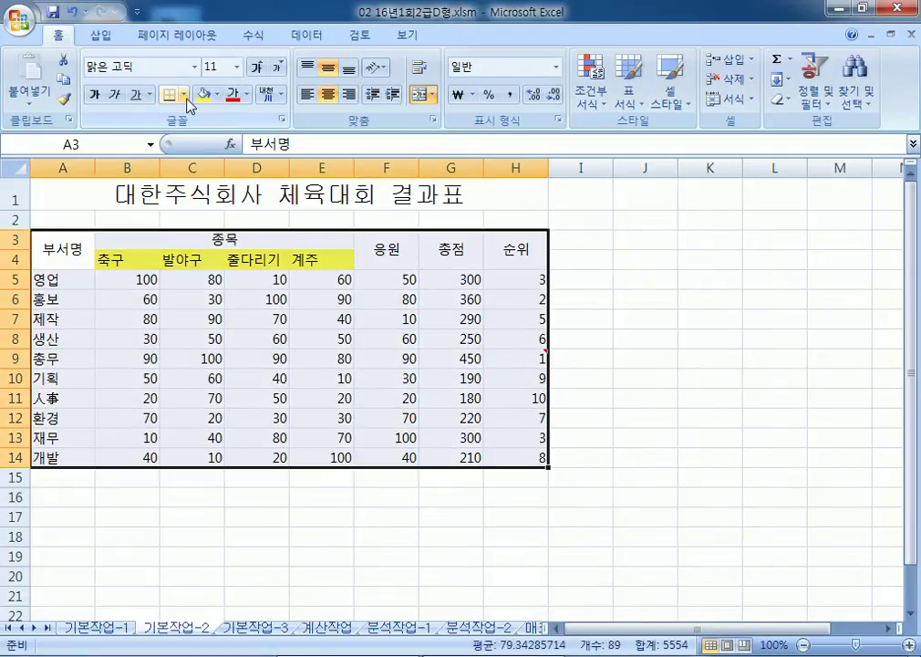
{"action": "left_click", "coordinate": [184, 94]}
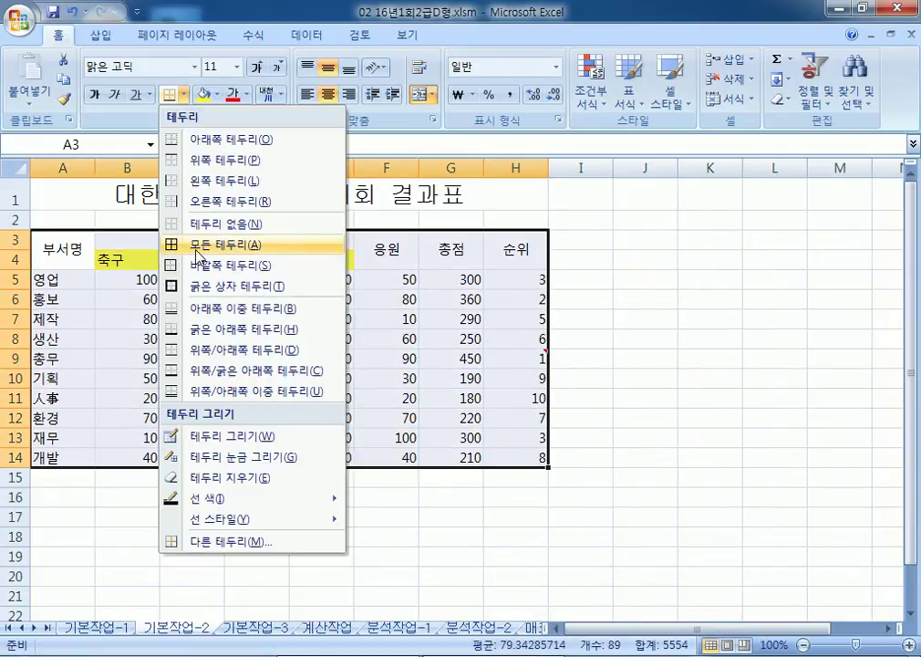
{"action": "left_click", "coordinate": [196, 256]}
{"action": "left_click", "coordinate": [184, 94]}
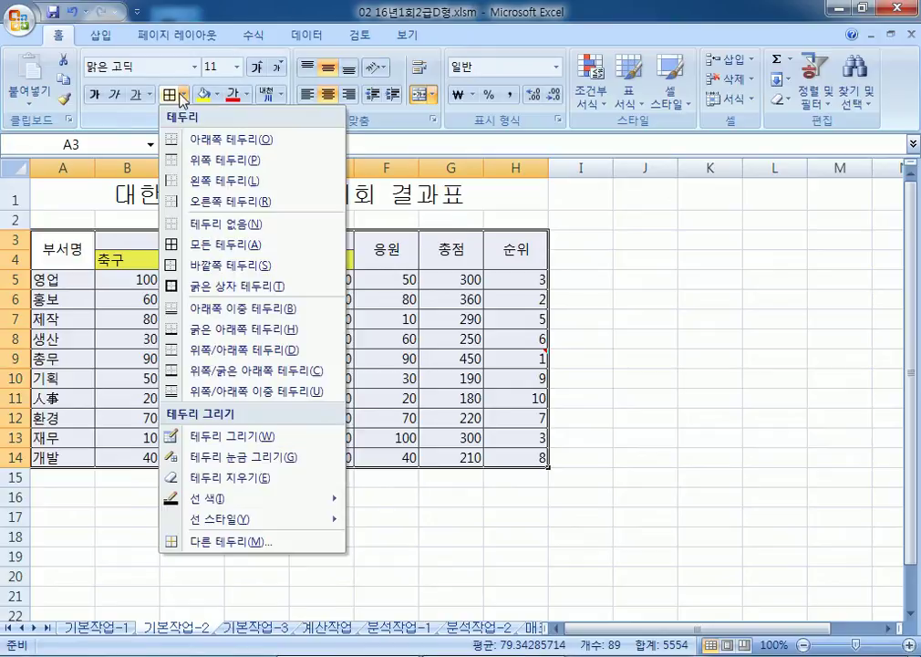
{"action": "left_click", "coordinate": [193, 287]}
{"action": "left_click", "coordinate": [705, 459]}
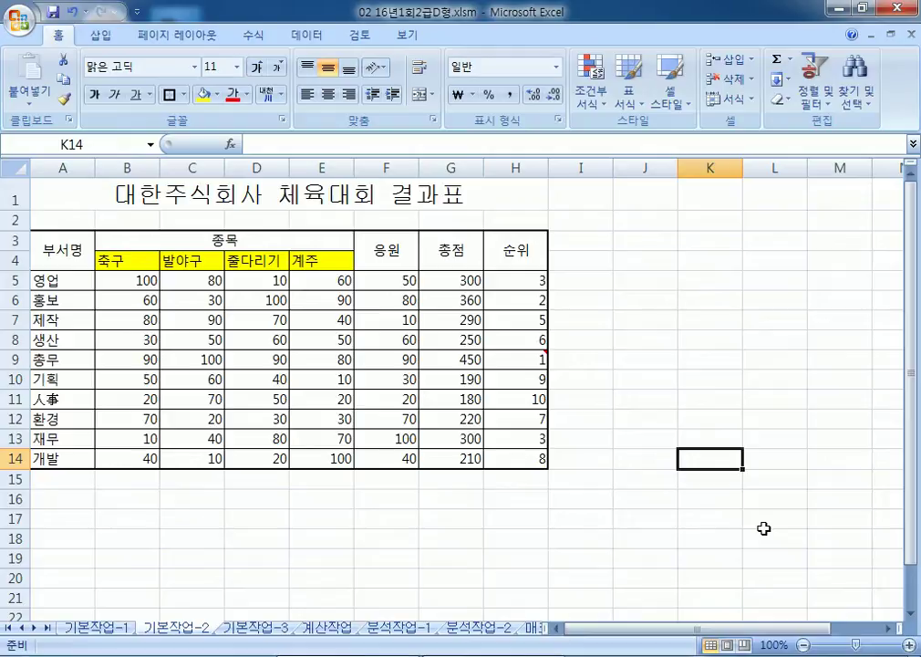
Step: On 기본작업-3, add a new 2-color scale rule (orange to light yellow) to F4:F16
{"action": "left_click", "coordinate": [257, 627]}
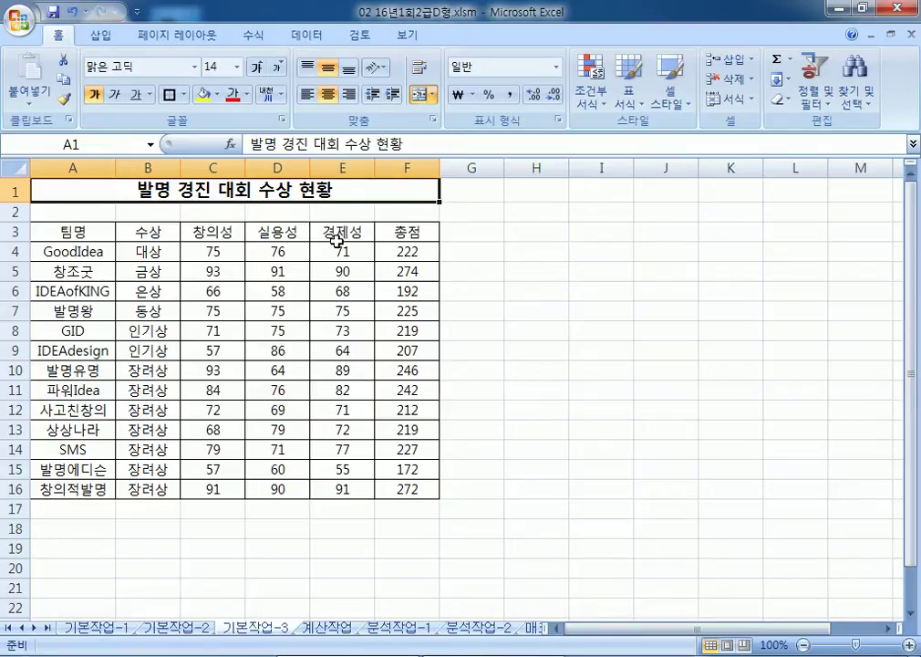
{"action": "left_click_drag", "start_coordinate": [57, 252], "coordinate": [389, 482]}
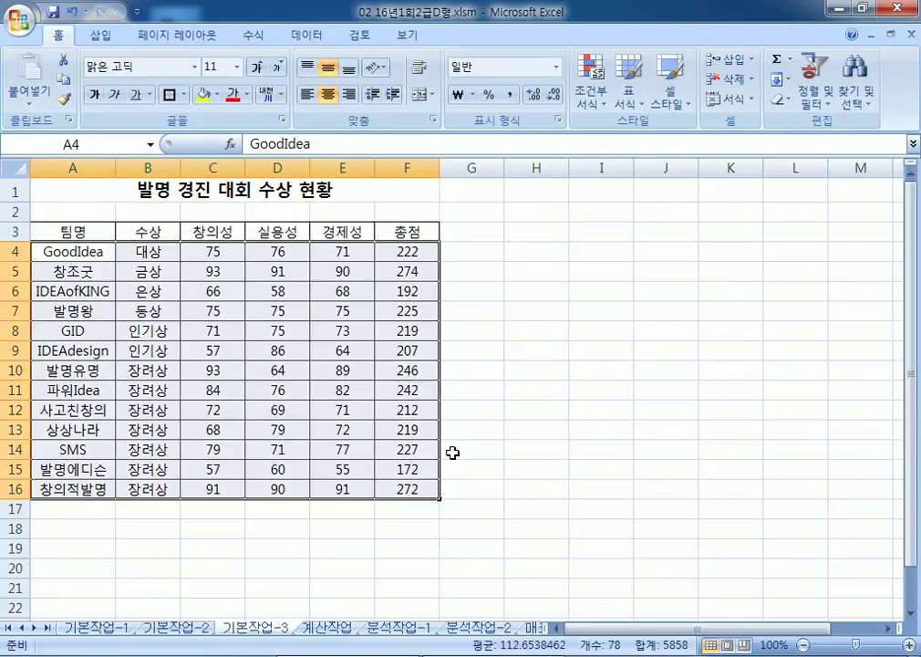
{"action": "left_click", "coordinate": [514, 311]}
{"action": "left_click_drag", "start_coordinate": [405, 250], "coordinate": [398, 488]}
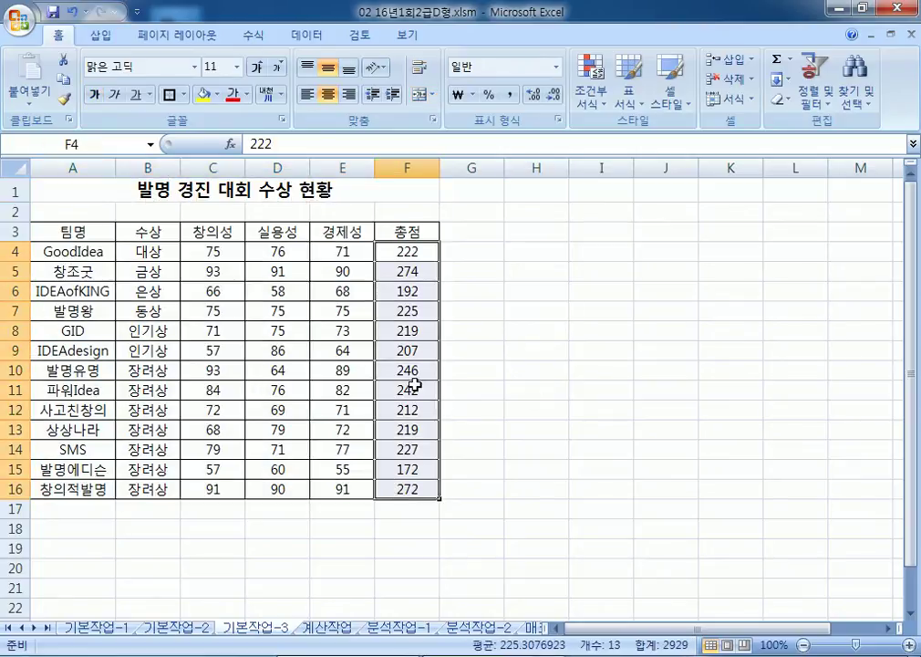
{"action": "left_click", "coordinate": [591, 91]}
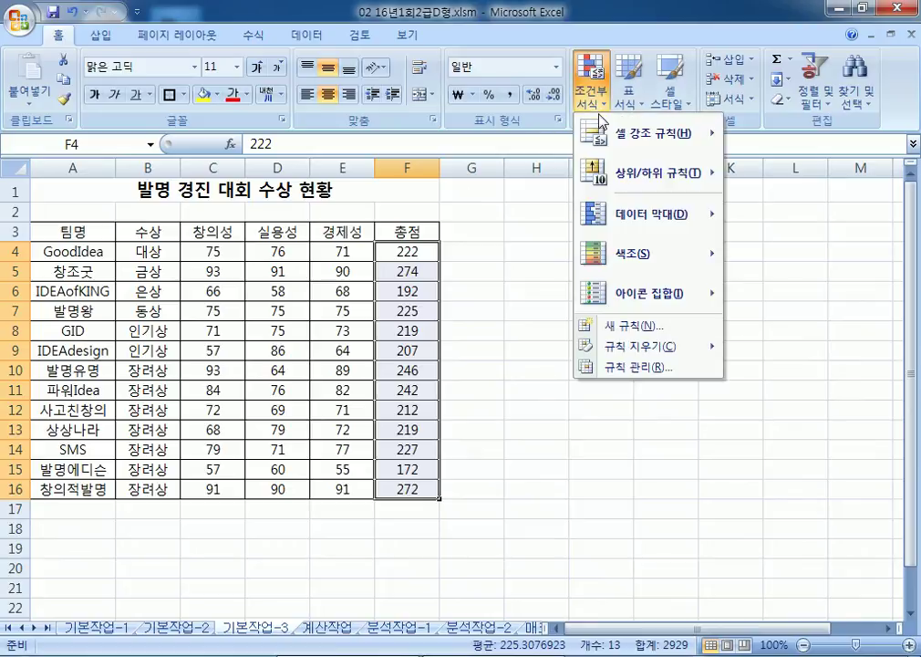
{"action": "left_click", "coordinate": [637, 329]}
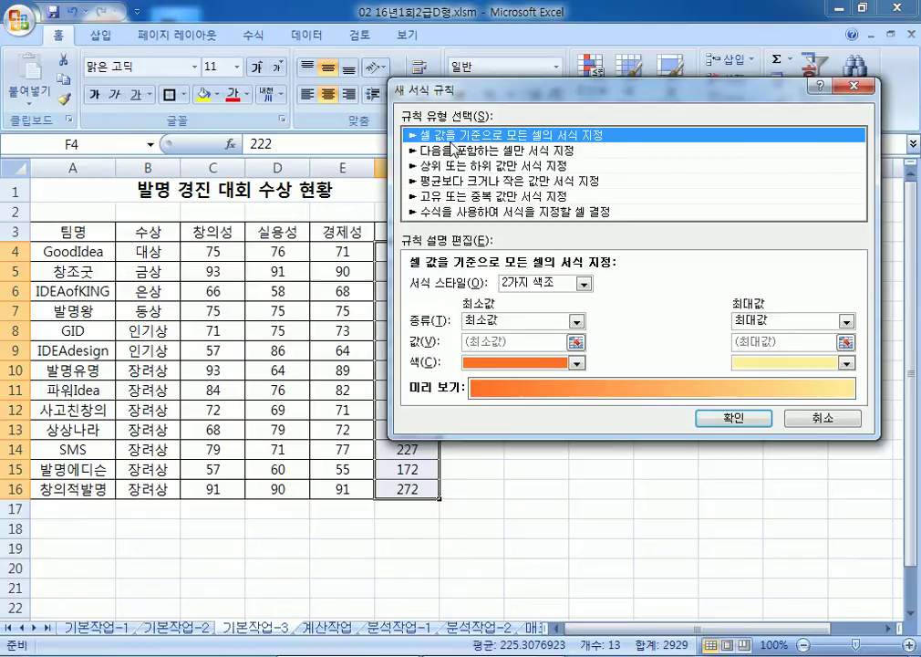
{"action": "left_click", "coordinate": [733, 418]}
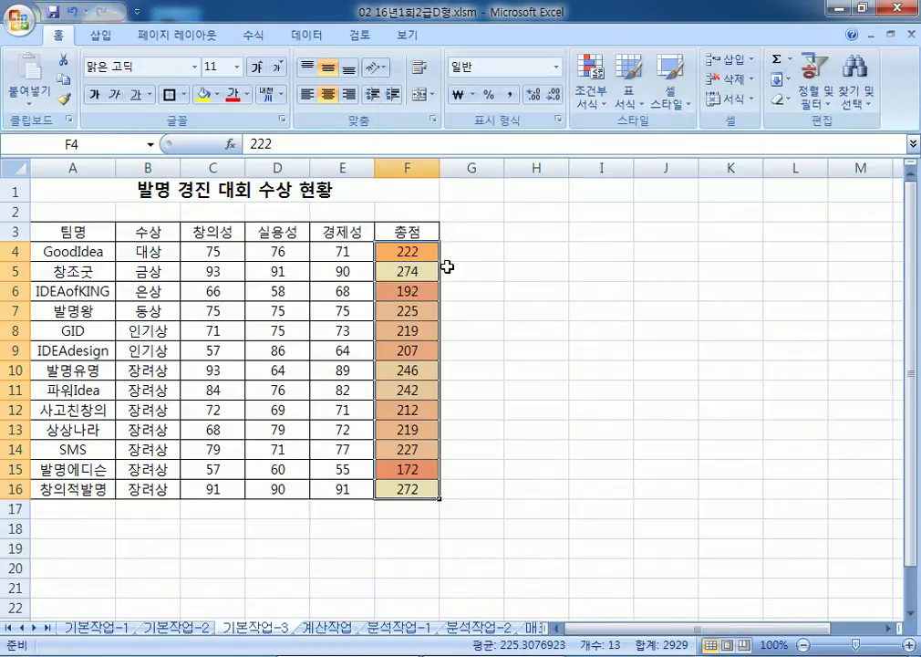
Step: Clear the conditional formatting rules from the selected cells F4:F16
{"action": "left_click", "coordinate": [591, 87]}
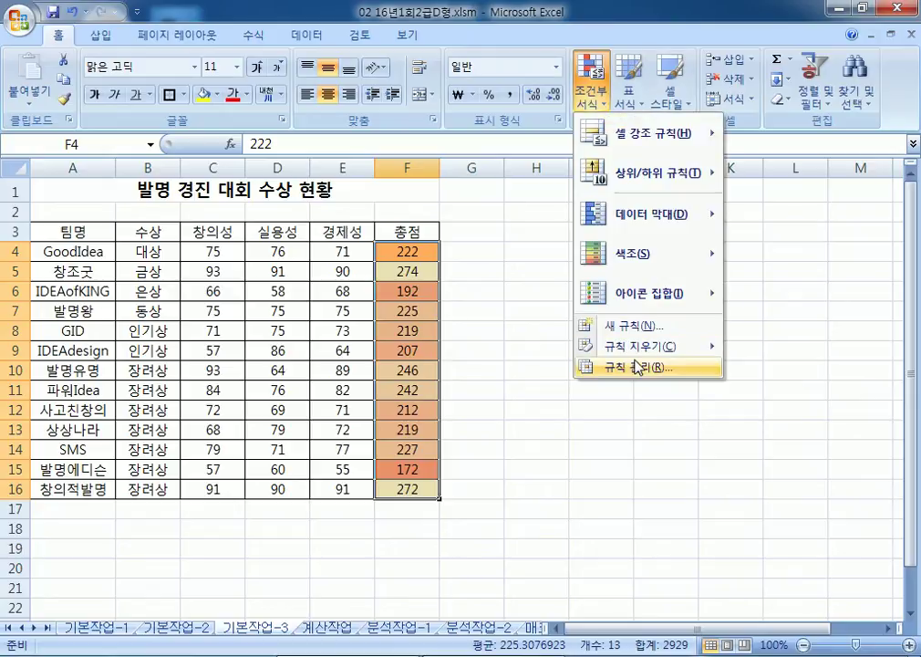
{"action": "mouse_move", "coordinate": [638, 347]}
{"action": "left_click", "coordinate": [484, 348]}
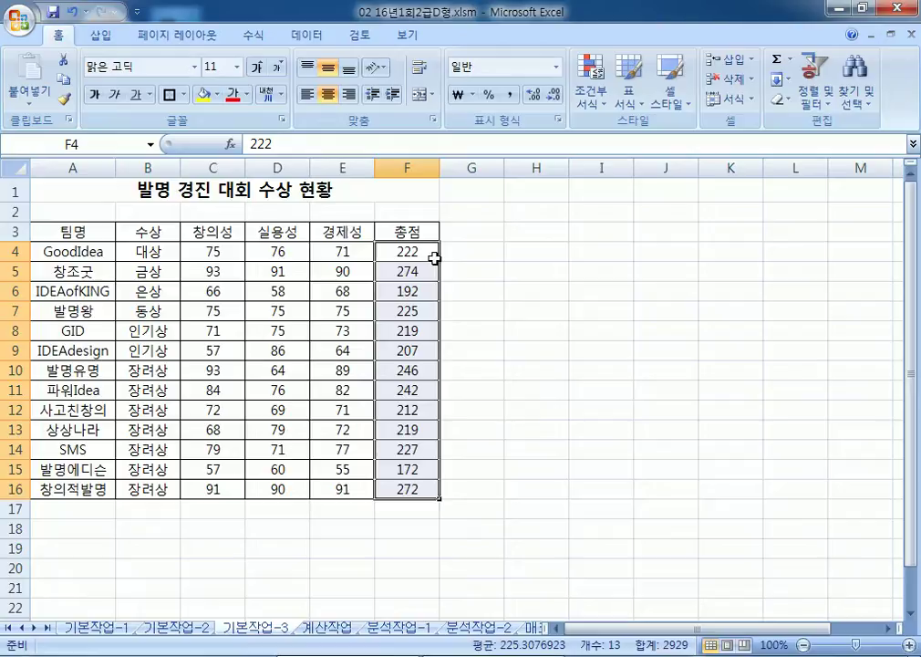
Step: Select the score ranges and browse the Conditional Formatting highlight rule menus
{"action": "left_click_drag", "start_coordinate": [216, 252], "coordinate": [342, 489]}
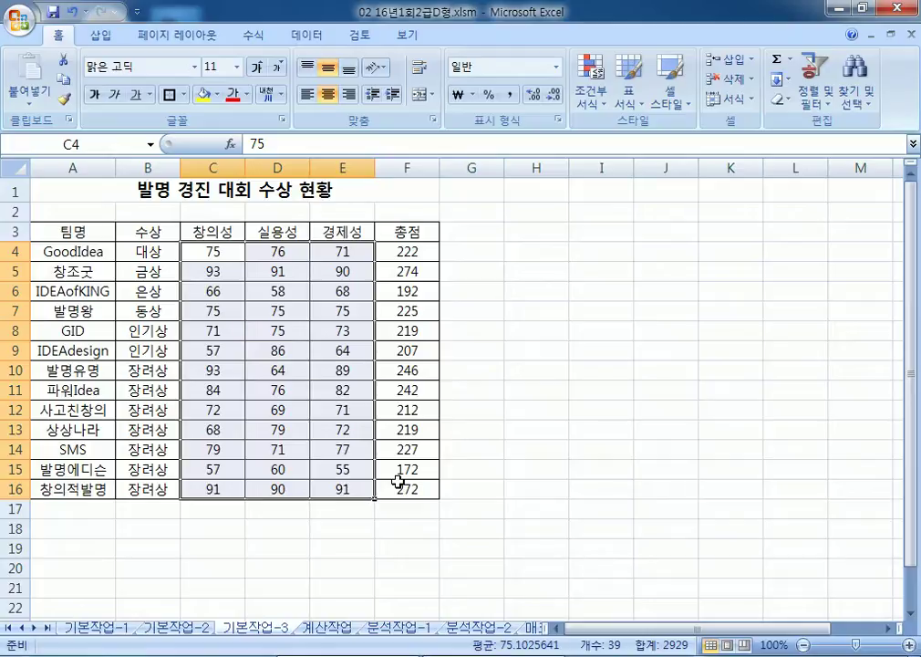
{"action": "left_click_drag", "start_coordinate": [418, 250], "coordinate": [422, 497]}
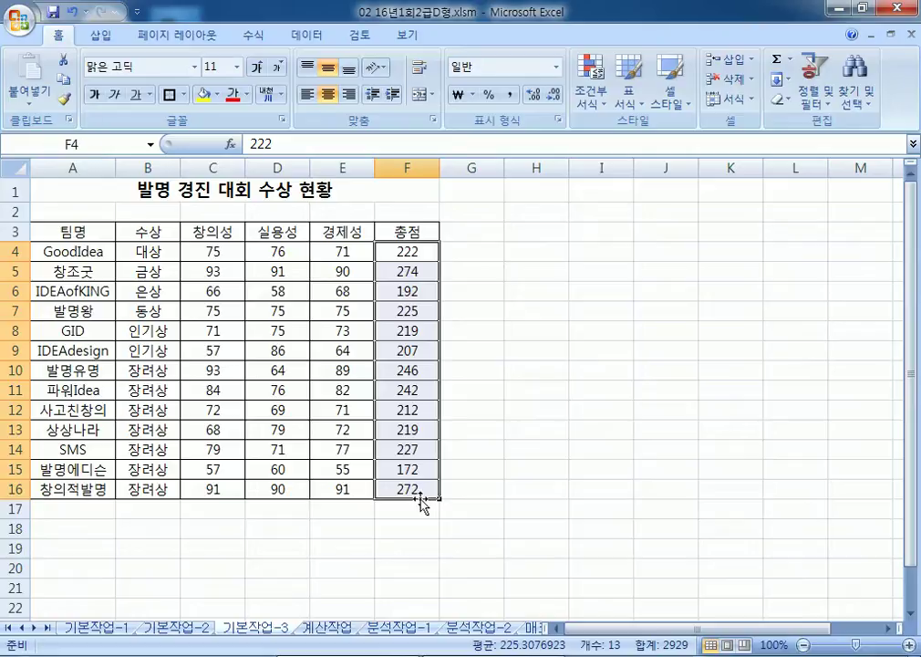
{"action": "left_click", "coordinate": [588, 99]}
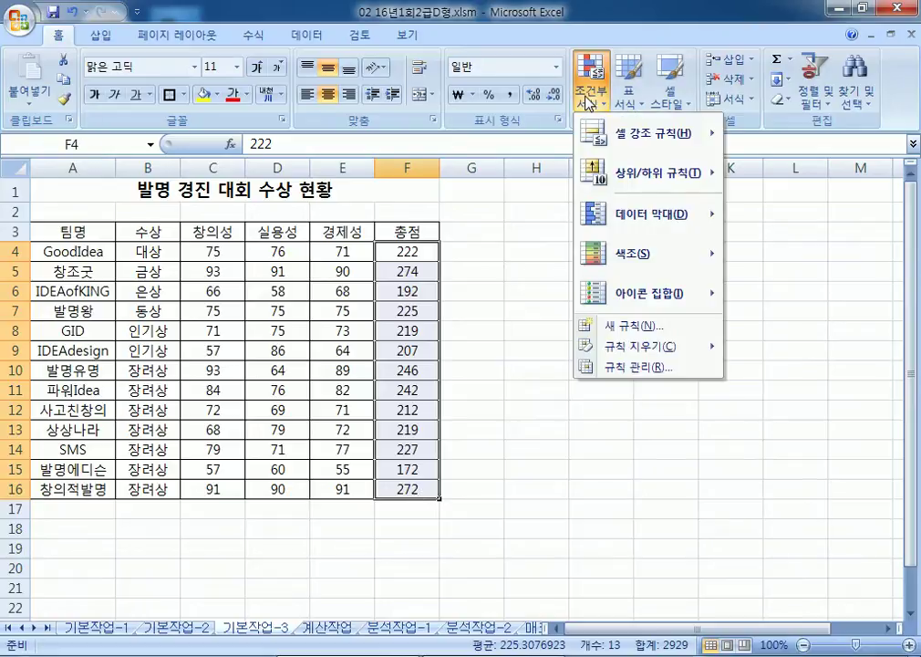
{"action": "mouse_move", "coordinate": [630, 137]}
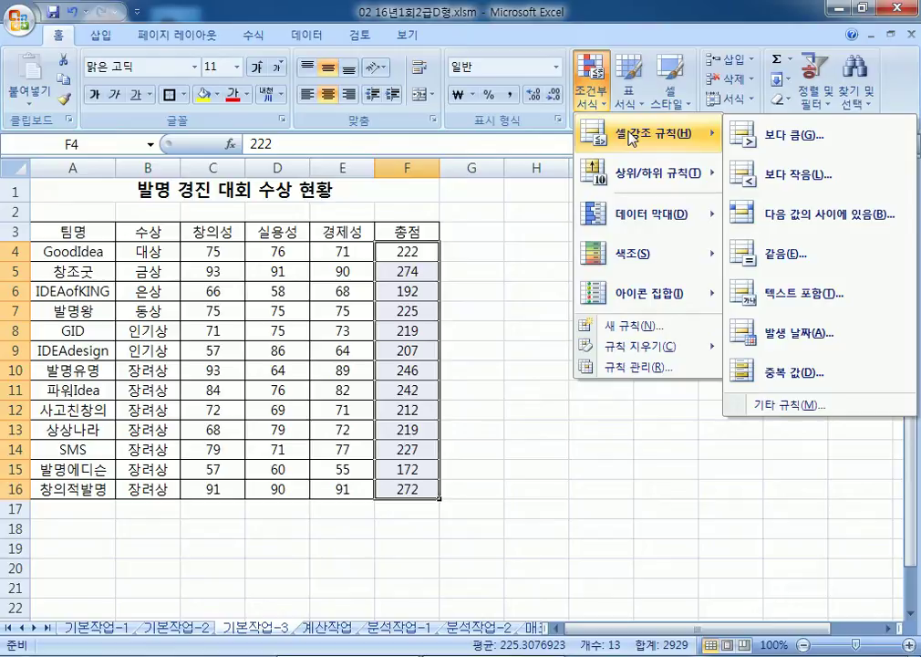
{"action": "left_click", "coordinate": [205, 249]}
{"action": "left_click_drag", "start_coordinate": [205, 249], "coordinate": [333, 489]}
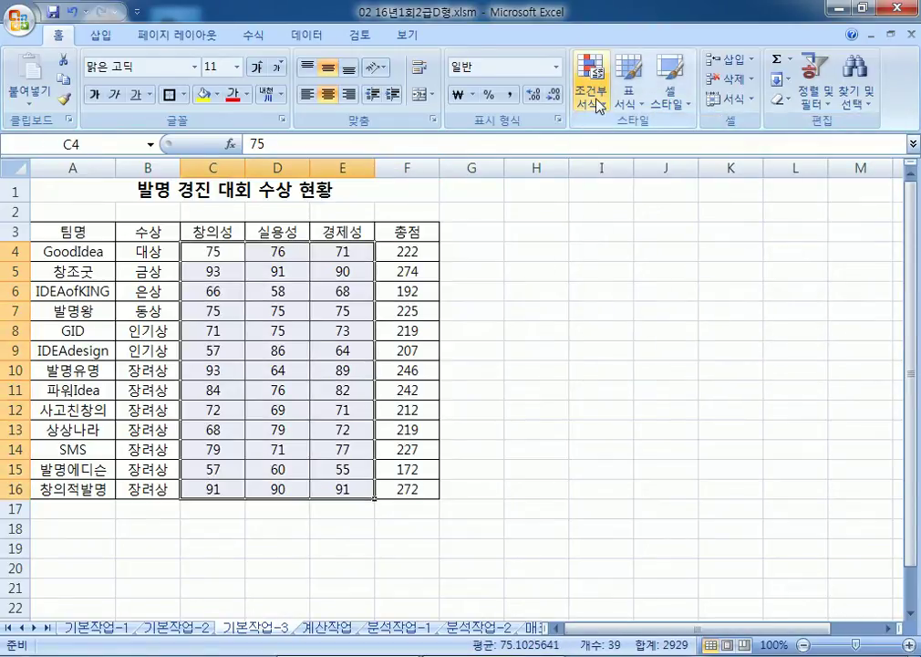
{"action": "left_click", "coordinate": [599, 107]}
{"action": "mouse_move", "coordinate": [618, 179]}
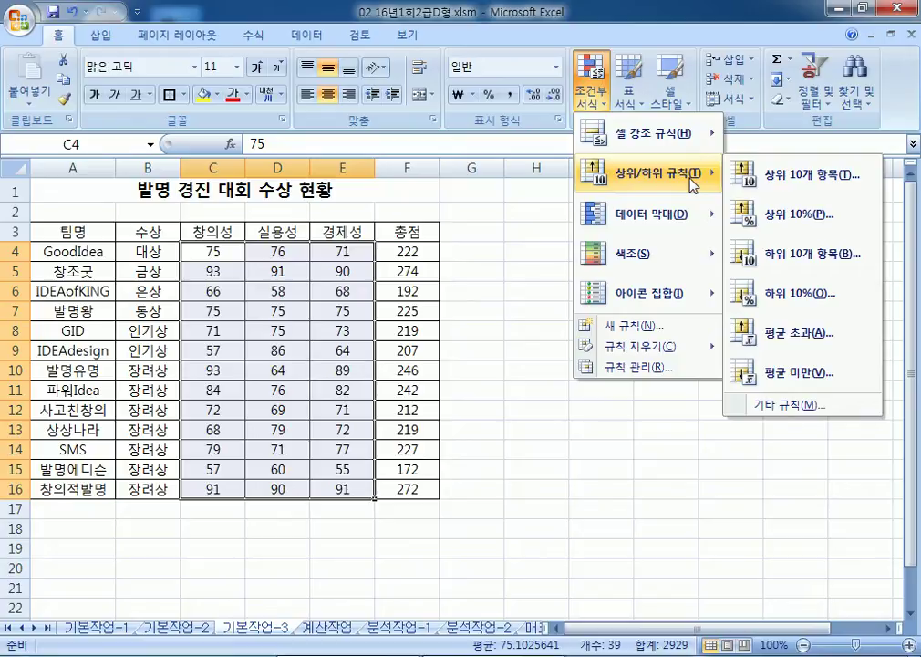
{"action": "left_click", "coordinate": [424, 247]}
Step: Select the 총점 values F4:F16 and start a 보다 작음 (Less Than) highlight rule
{"action": "left_click_drag", "start_coordinate": [411, 252], "coordinate": [411, 489]}
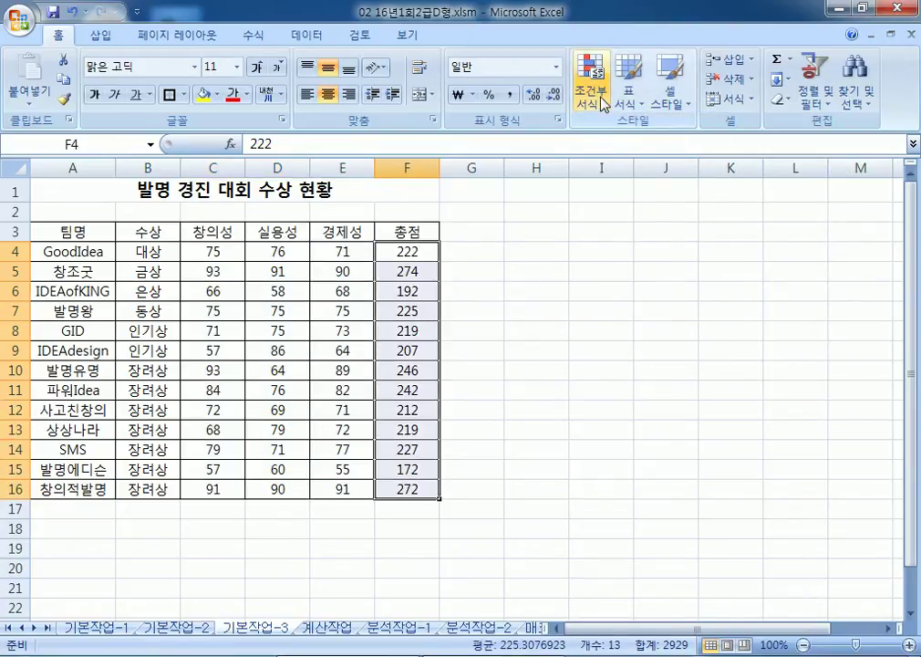
{"action": "left_click", "coordinate": [601, 98]}
{"action": "mouse_move", "coordinate": [620, 137]}
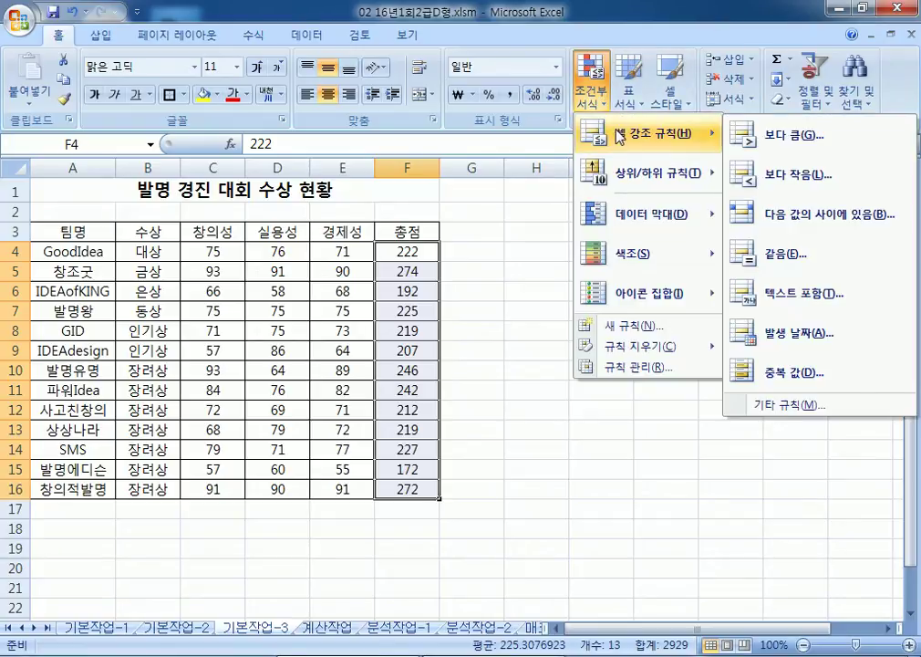
{"action": "left_click", "coordinate": [801, 182]}
Step: Highlight 총점 values below 200 (192, 172) with dark green text on green fill
{"action": "left_click_drag", "start_coordinate": [677, 222], "coordinate": [603, 125]}
{"action": "type", "text": "200"}
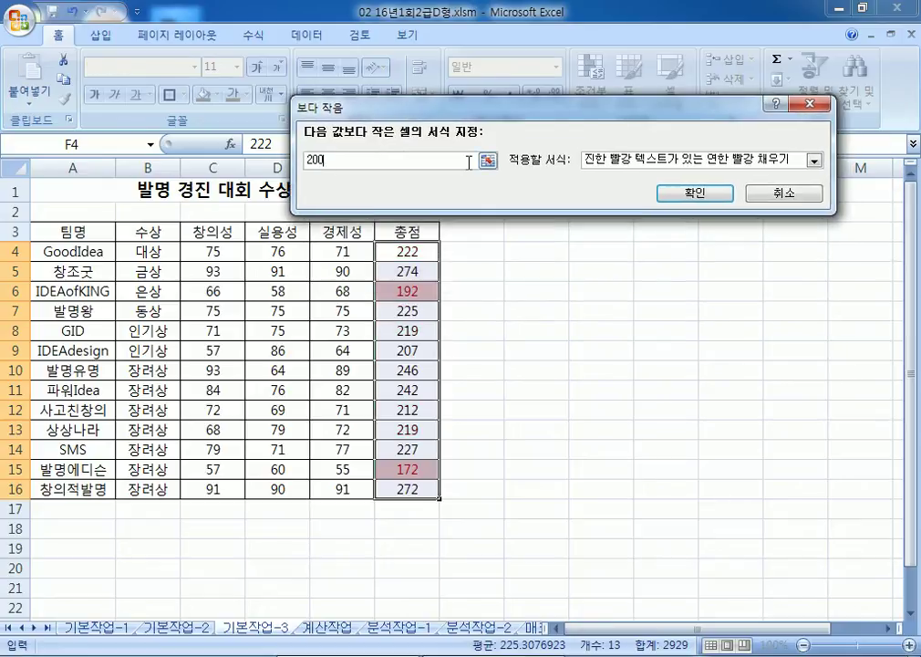
{"action": "left_click", "coordinate": [662, 162]}
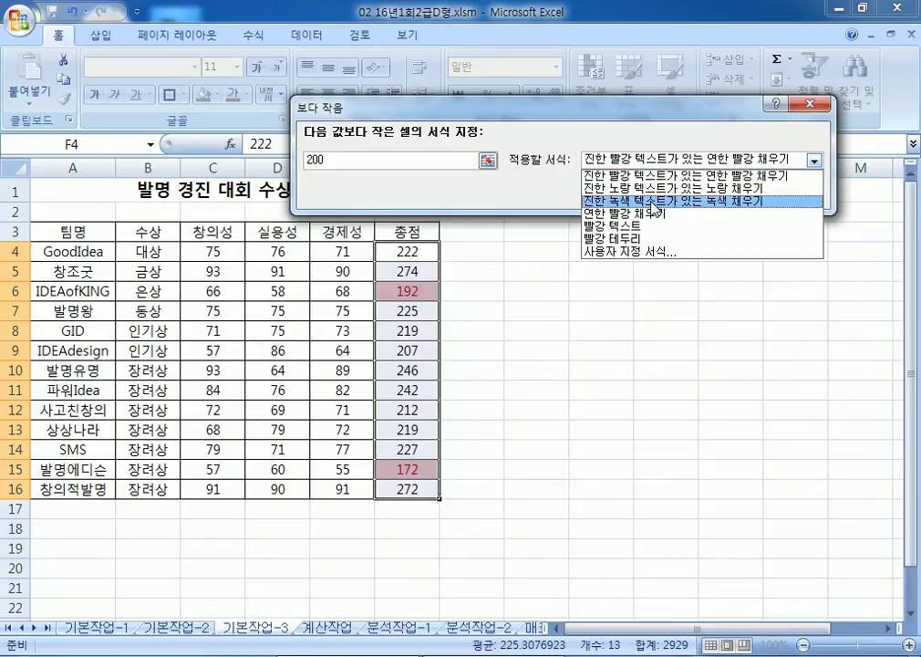
{"action": "left_click", "coordinate": [657, 198]}
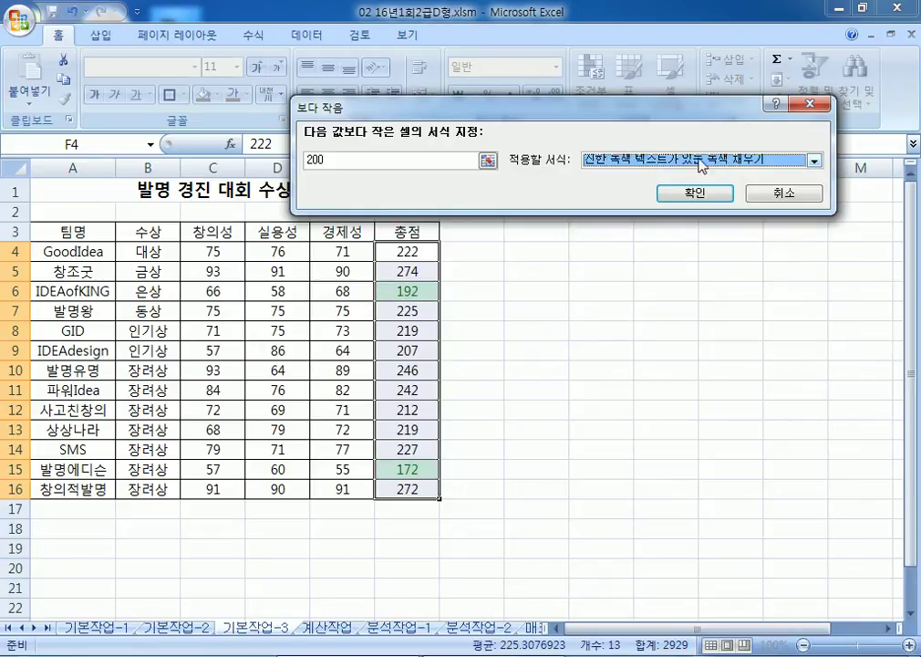
{"action": "left_click", "coordinate": [725, 164]}
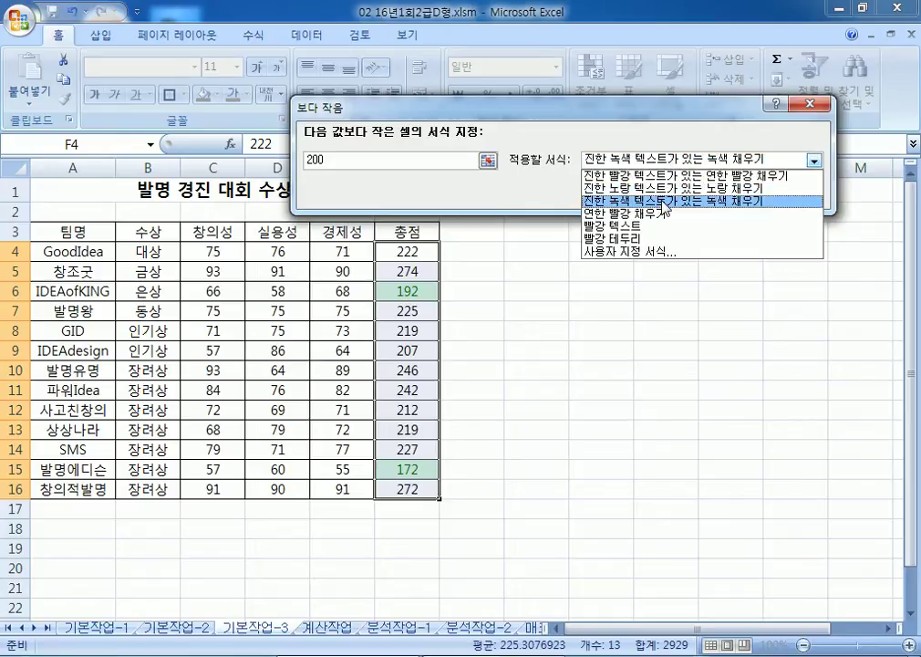
{"action": "left_click", "coordinate": [663, 201]}
{"action": "left_click", "coordinate": [687, 194]}
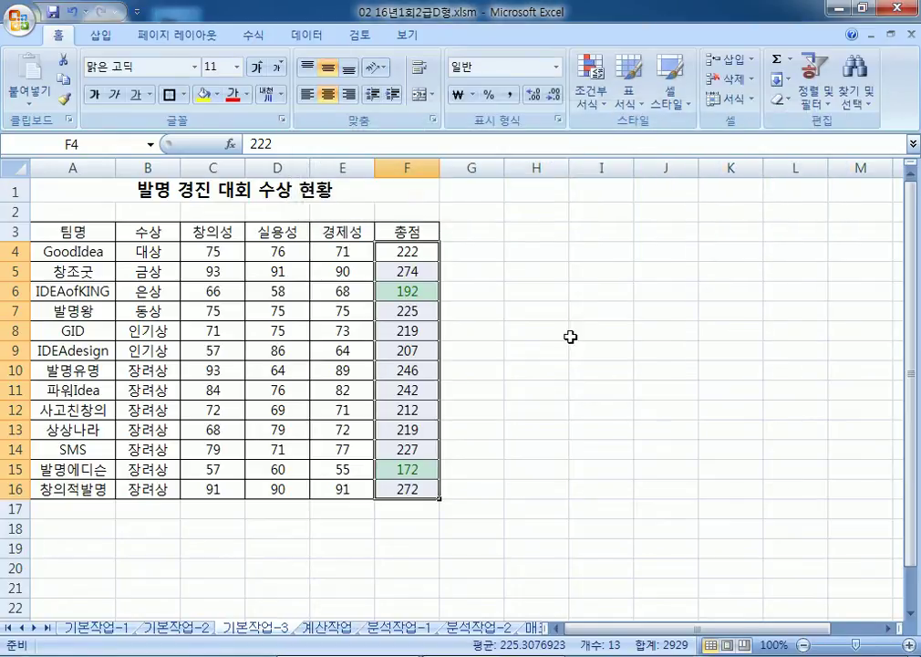
{"action": "left_click", "coordinate": [535, 393]}
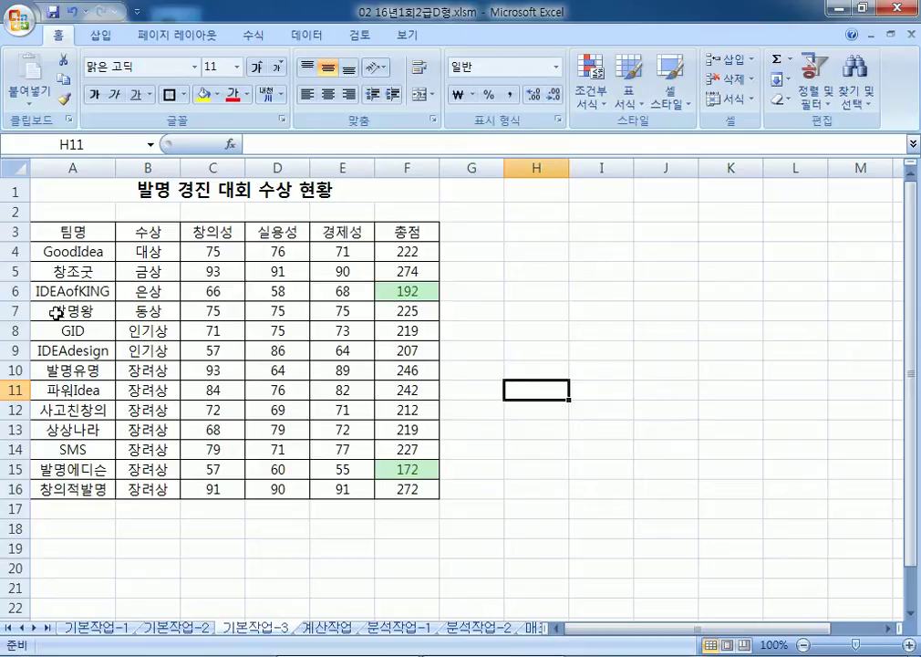
Step: Add an Above Average rule to scores C4:E16 and choose Custom Format for it
{"action": "left_click", "coordinate": [231, 256]}
{"action": "left_click_drag", "start_coordinate": [231, 255], "coordinate": [319, 490]}
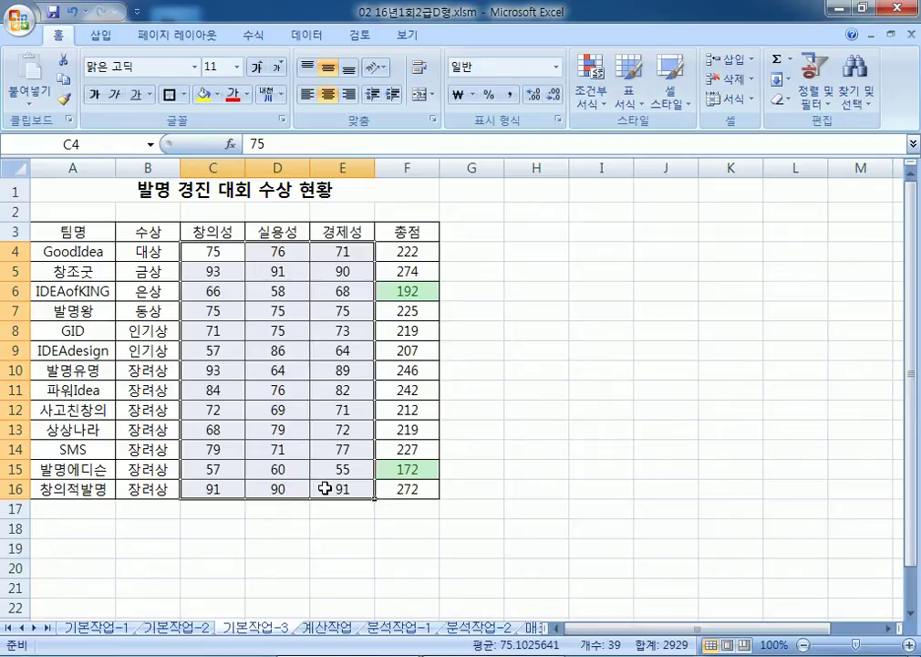
{"action": "left_click", "coordinate": [591, 103]}
{"action": "mouse_move", "coordinate": [598, 177]}
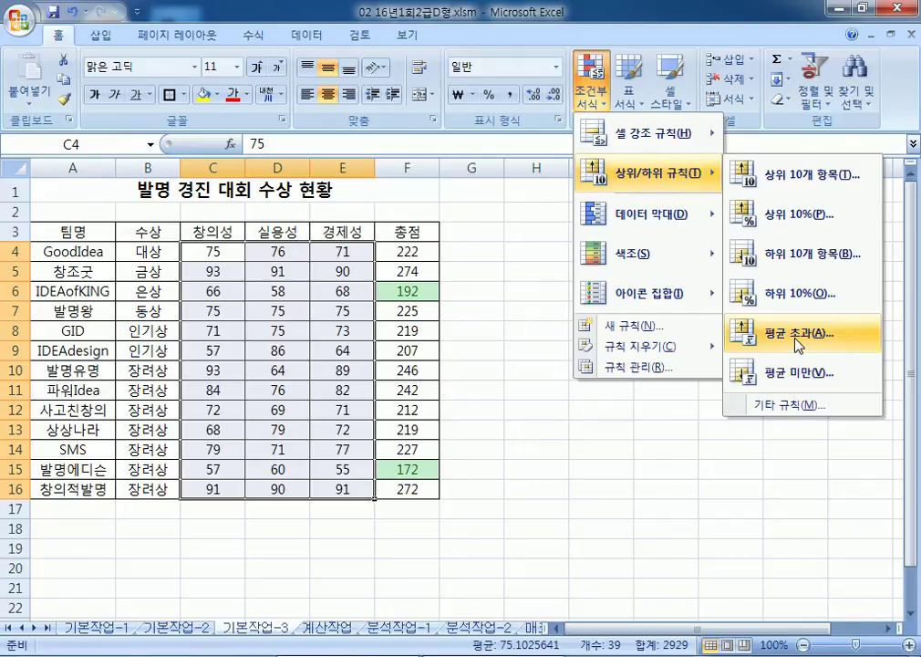
{"action": "left_click", "coordinate": [801, 334]}
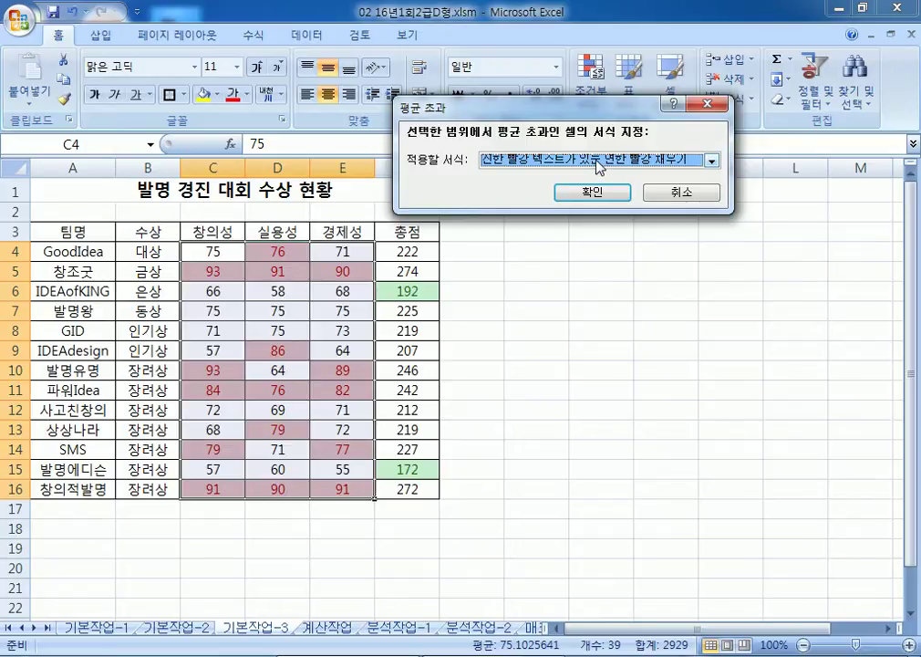
{"action": "left_click", "coordinate": [599, 167]}
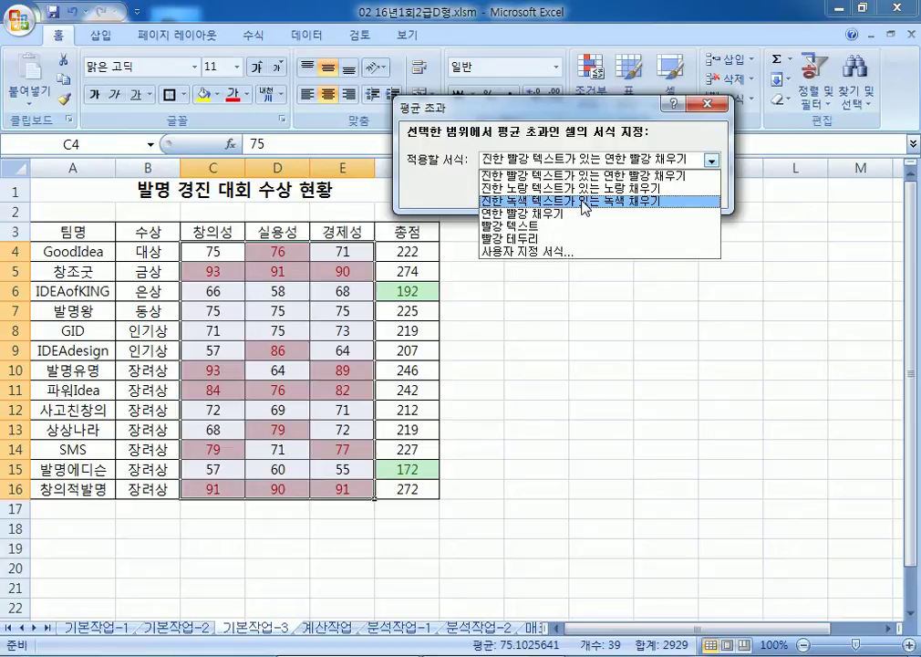
{"action": "left_click", "coordinate": [559, 252]}
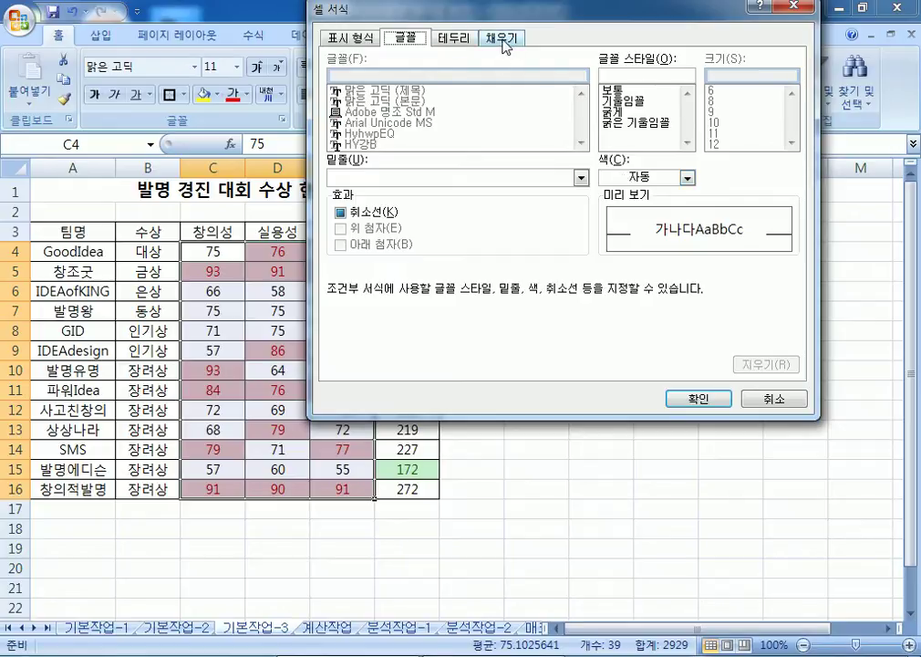
Step: Give above-average scores in C4:E16 red font on a light-blue fill and apply the rule
{"action": "left_click", "coordinate": [505, 40]}
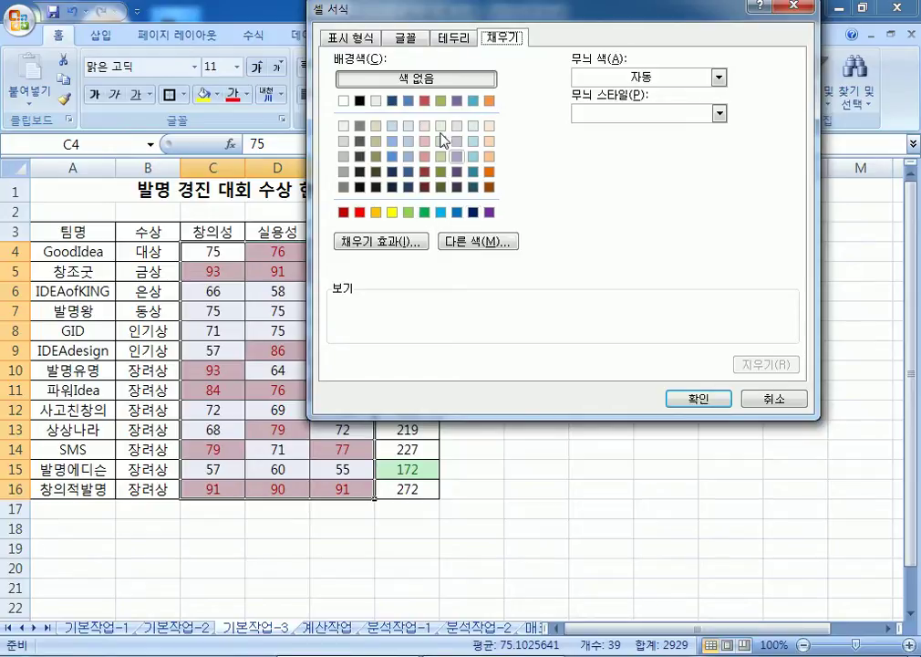
{"action": "left_click", "coordinate": [406, 39]}
{"action": "left_click", "coordinate": [648, 179]}
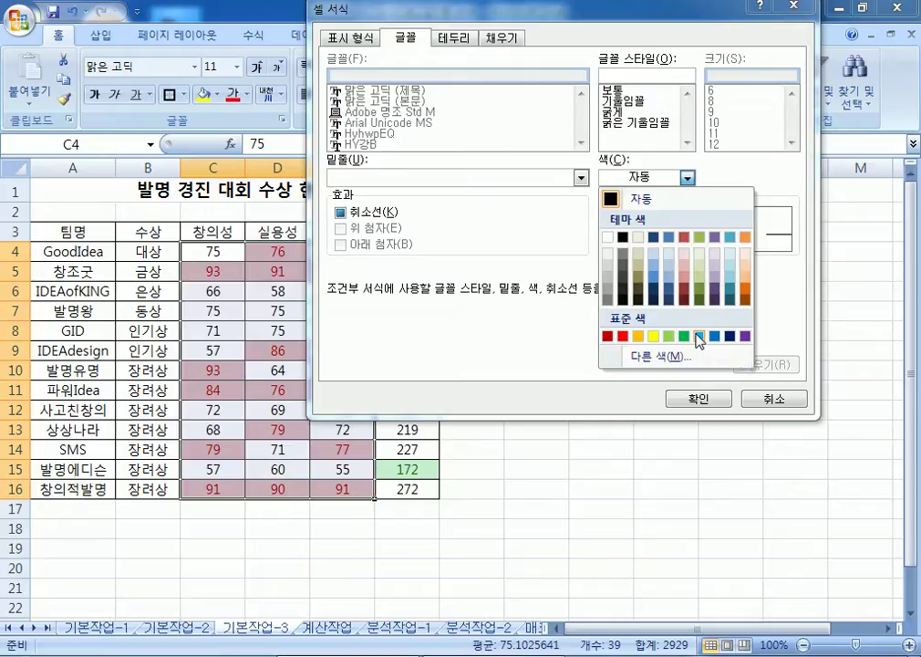
{"action": "left_click", "coordinate": [608, 337]}
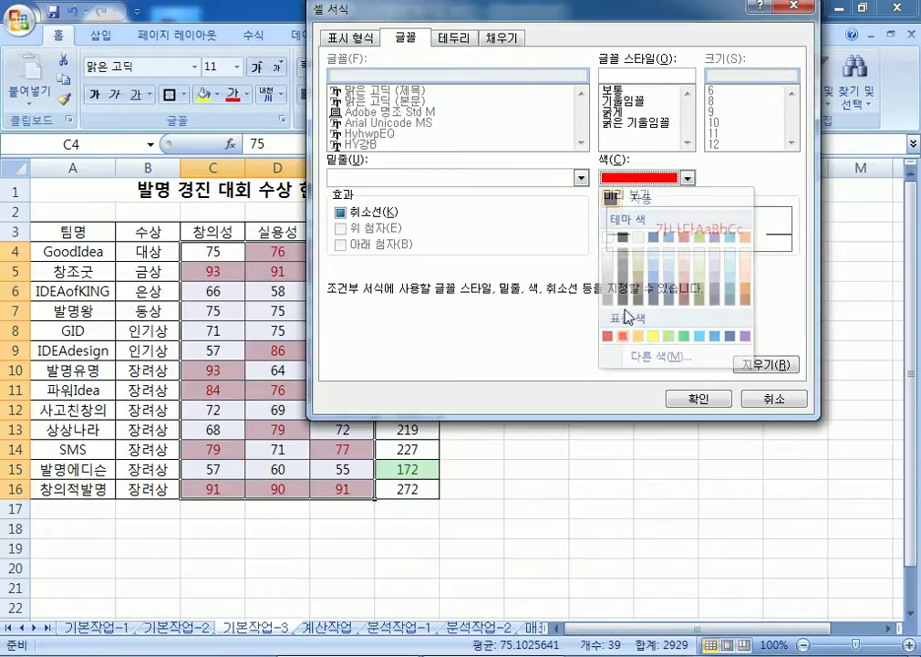
{"action": "left_click", "coordinate": [499, 38]}
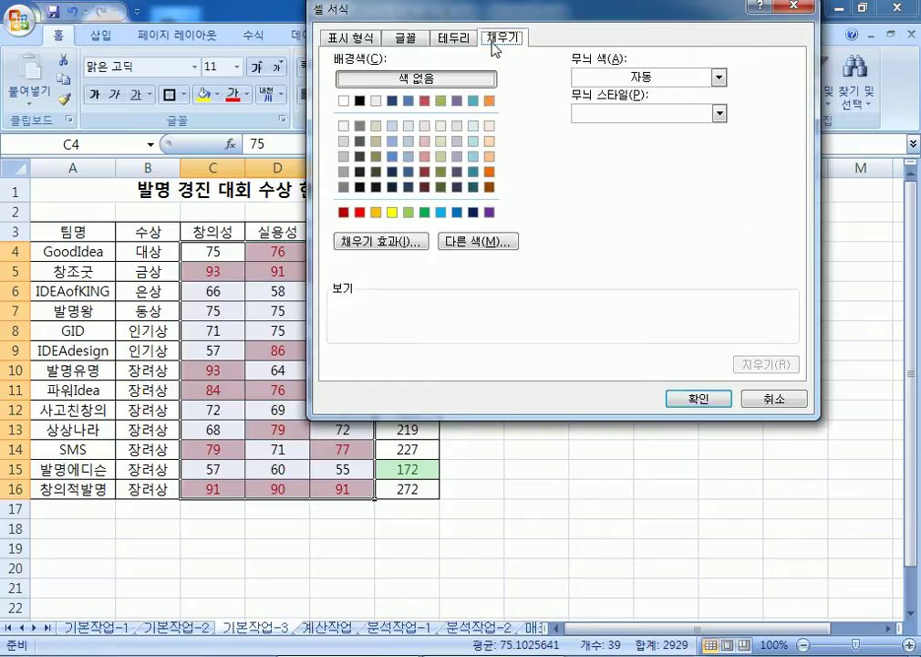
{"action": "left_click", "coordinate": [441, 213]}
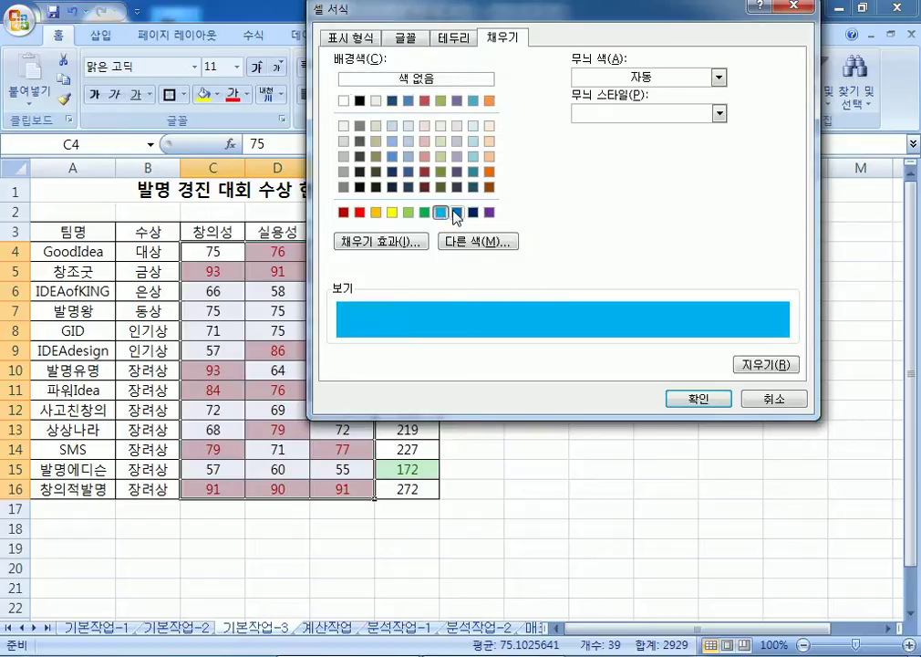
{"action": "left_click", "coordinate": [405, 37]}
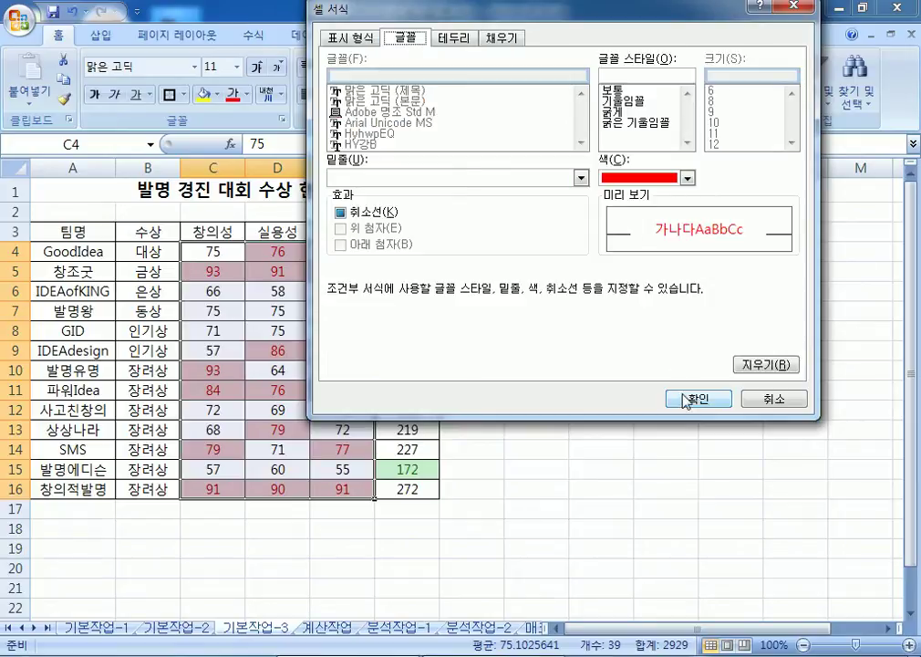
{"action": "left_click", "coordinate": [686, 399]}
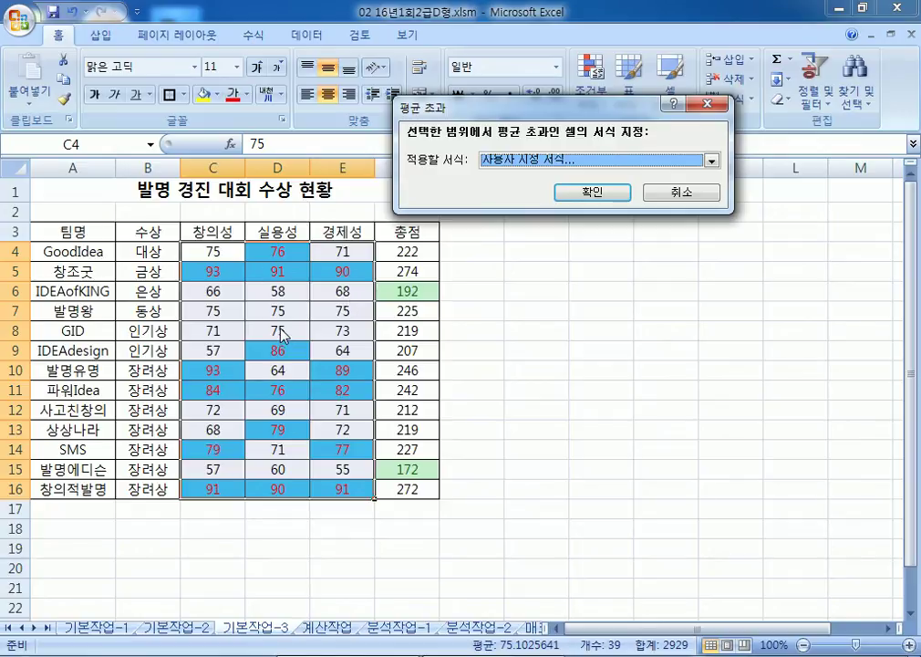
{"action": "left_click", "coordinate": [581, 196]}
{"action": "left_click", "coordinate": [537, 508]}
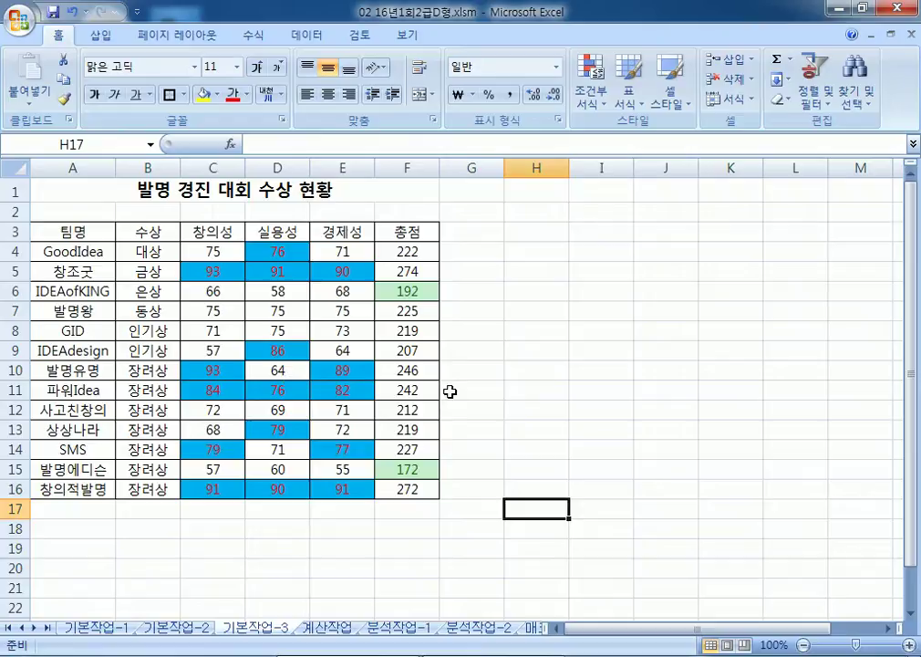
Step: Go to the 계산작업 sheet, minimize the ribbon, and bring up the Windows Start menu
{"action": "key", "text": "ctrl+Home"}
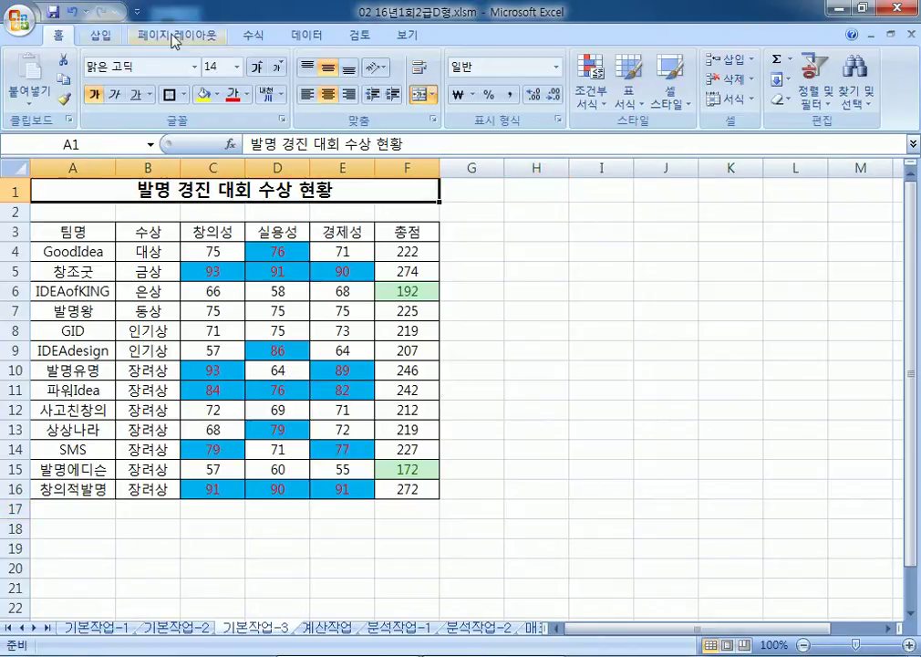
{"action": "left_click", "coordinate": [336, 628]}
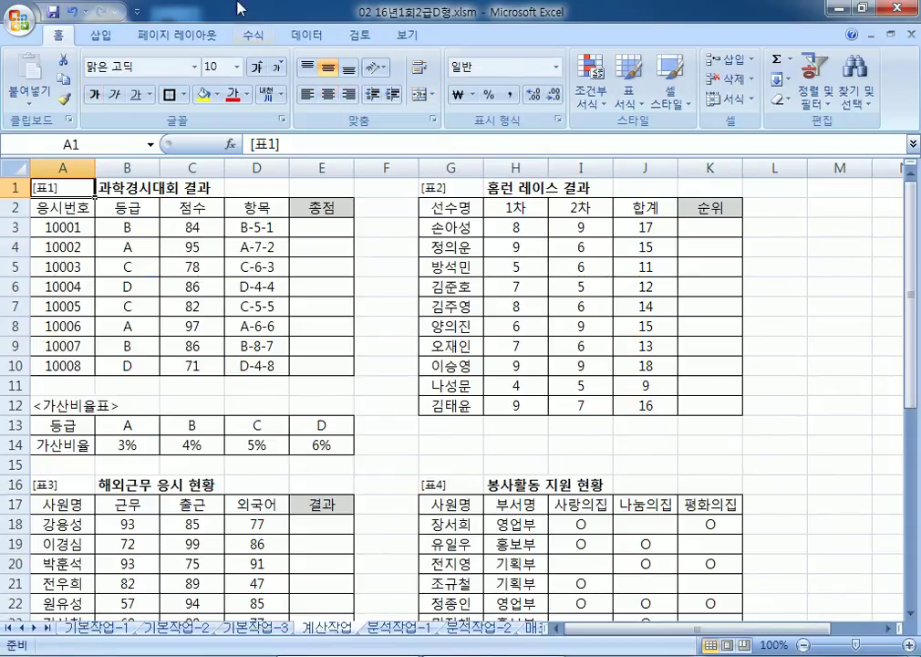
{"action": "double_click", "coordinate": [58, 35]}
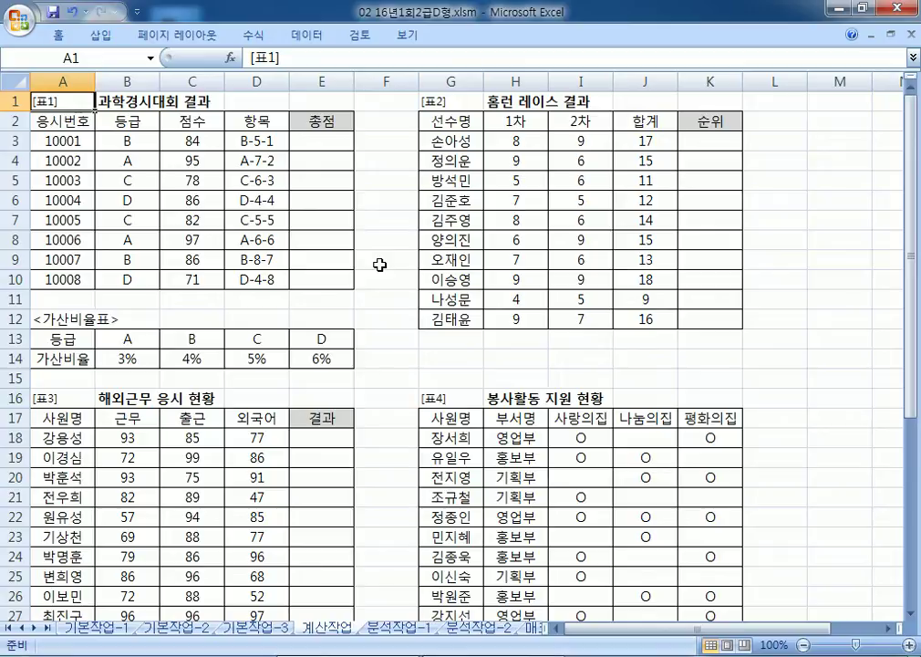
{"action": "left_click", "coordinate": [22, 656]}
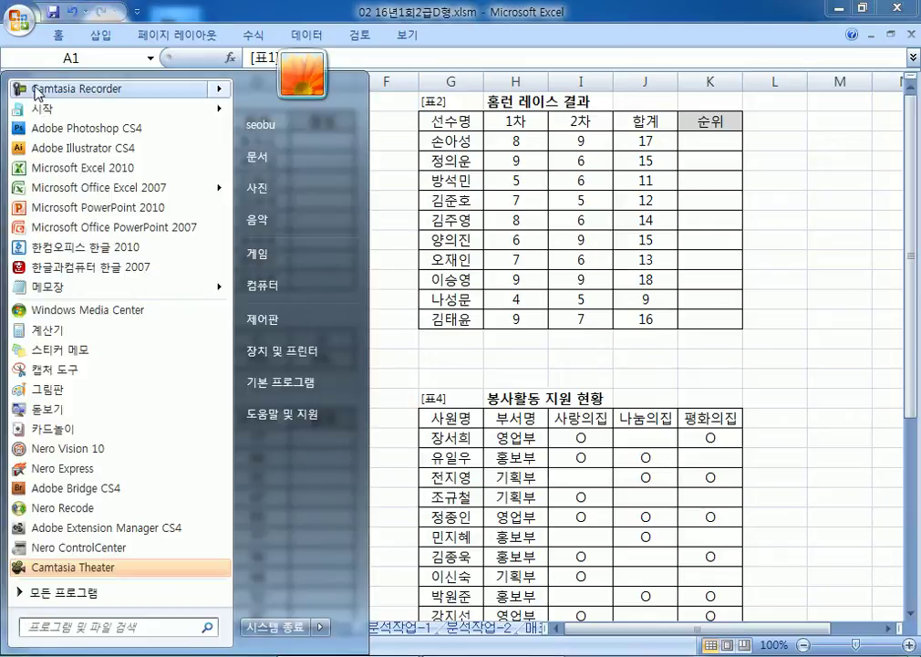
Step: Launch a new Notepad window docked on the right half of the screen
{"action": "left_click", "coordinate": [53, 286]}
{"action": "left_click_drag", "start_coordinate": [329, 139], "coordinate": [919, 51]}
{"action": "left_click_drag", "start_coordinate": [464, 115], "coordinate": [358, 114]}
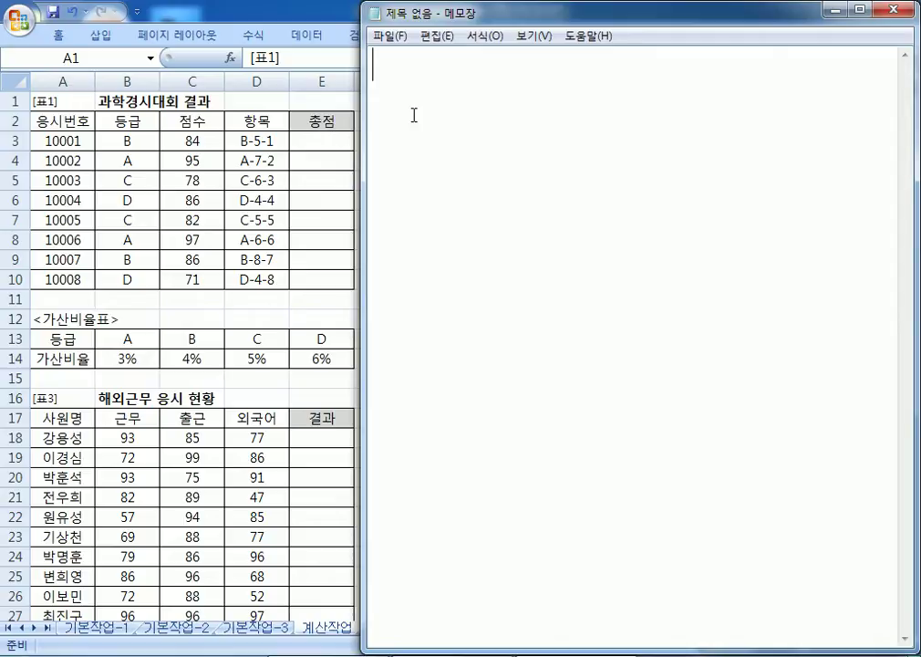
Step: Type the task: 등급(B3:B10), 점수(C3:C10), 항목(D3:D10), 가산비율표(B13:E14)를 이용하여 총점을 계산
{"action": "type", "text": "등급("}
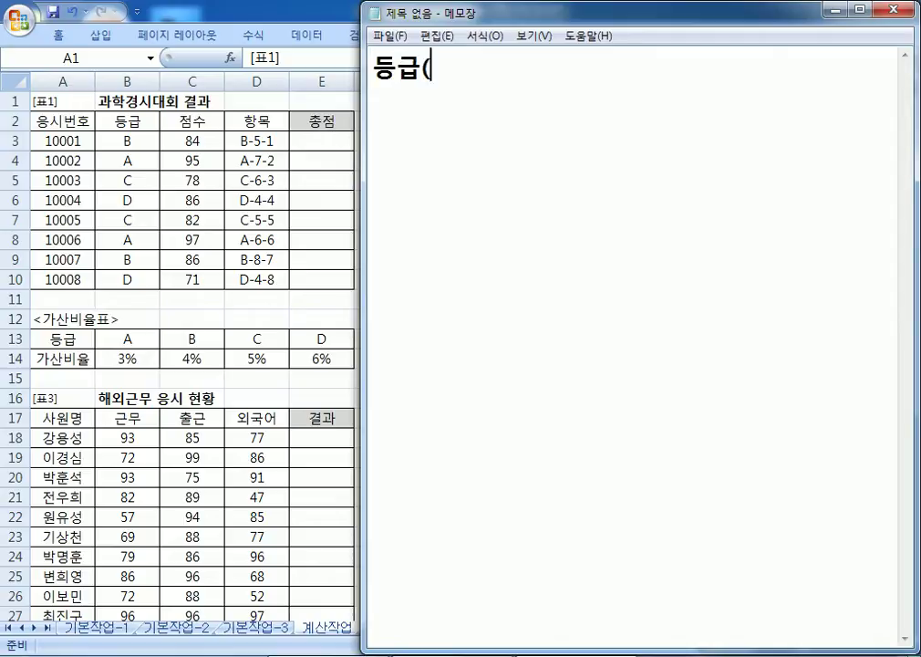
{"action": "type", "text": "B3:"}
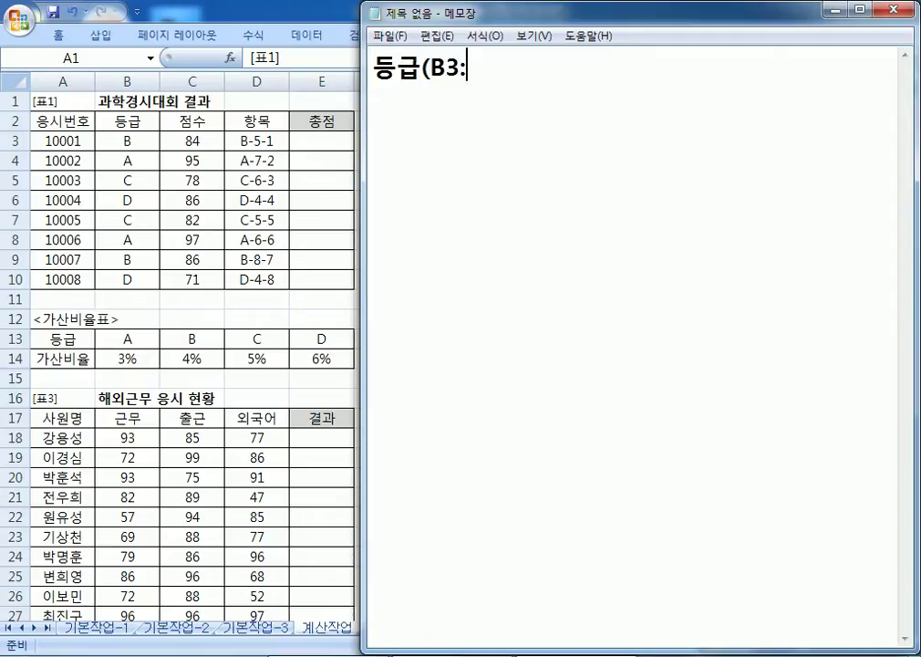
{"action": "type", "text": "B10), WJATN("}
{"action": "key", "text": "Hangul"}
{"action": "type", "text": "ㅊ"}
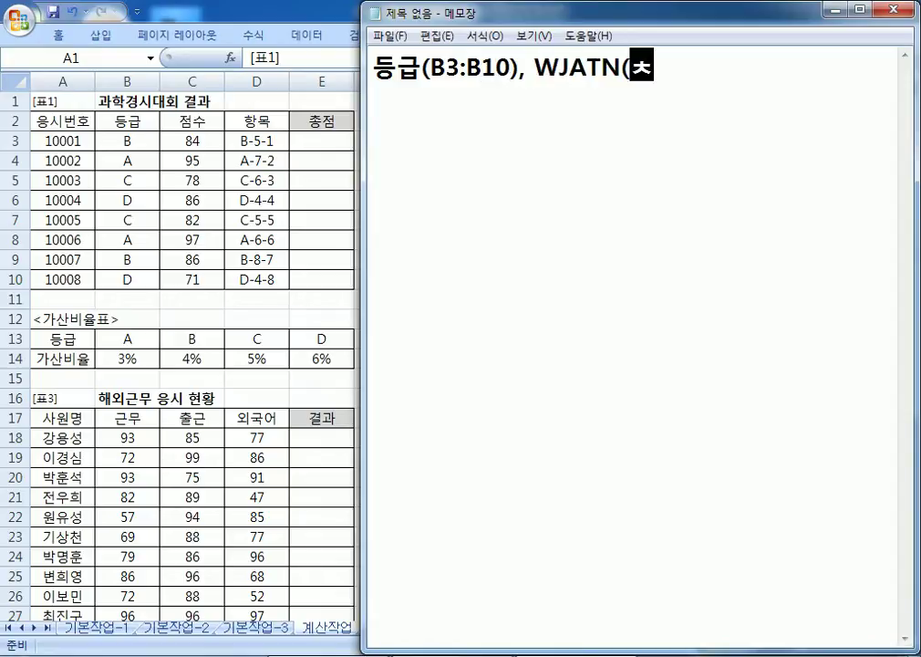
{"action": "key", "text": "BackSpace"}
{"action": "key", "text": "BackSpace"}
{"action": "key", "text": "BackSpace"}
{"action": "key", "text": "BackSpace"}
{"action": "key", "text": "BackSpace"}
{"action": "key", "text": "BackSpace"}
{"action": "key", "text": "BackSpace"}
{"action": "type", "text": "점수("}
{"action": "key", "text": "Hangul"}
{"action": "type", "text": "C3?"}
{"action": "key", "text": "BackSpace"}
{"action": "type", "text": ":c10"}
{"action": "key", "text": "BackSpace"}
{"action": "key", "text": "BackSpace"}
{"action": "key", "text": "BackSpace"}
{"action": "type", "text": "C109"}
{"action": "key", "text": "BackSpace"}
{"action": "type", "text": "),"}
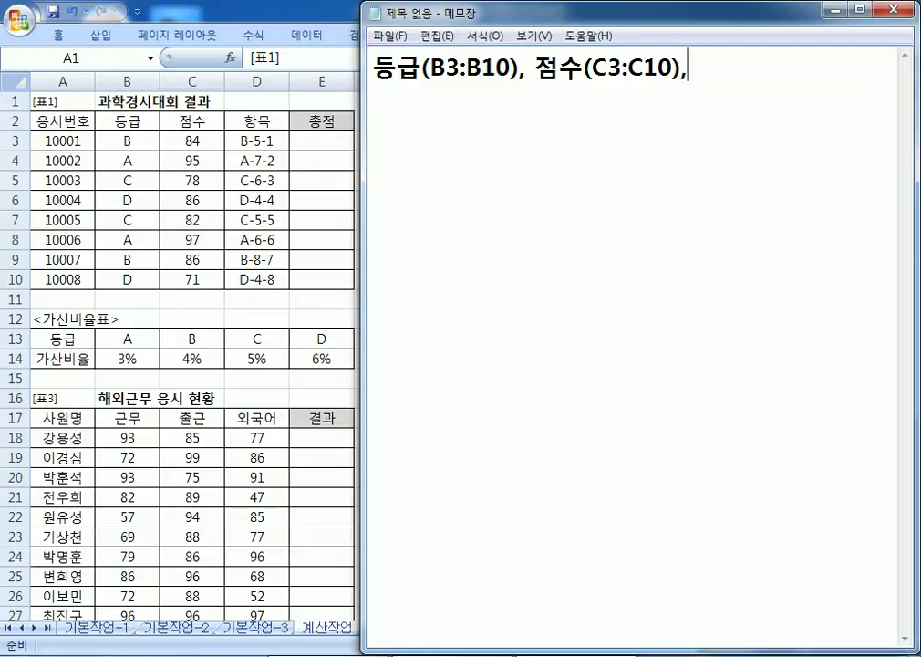
{"action": "type", "text": " 항"}
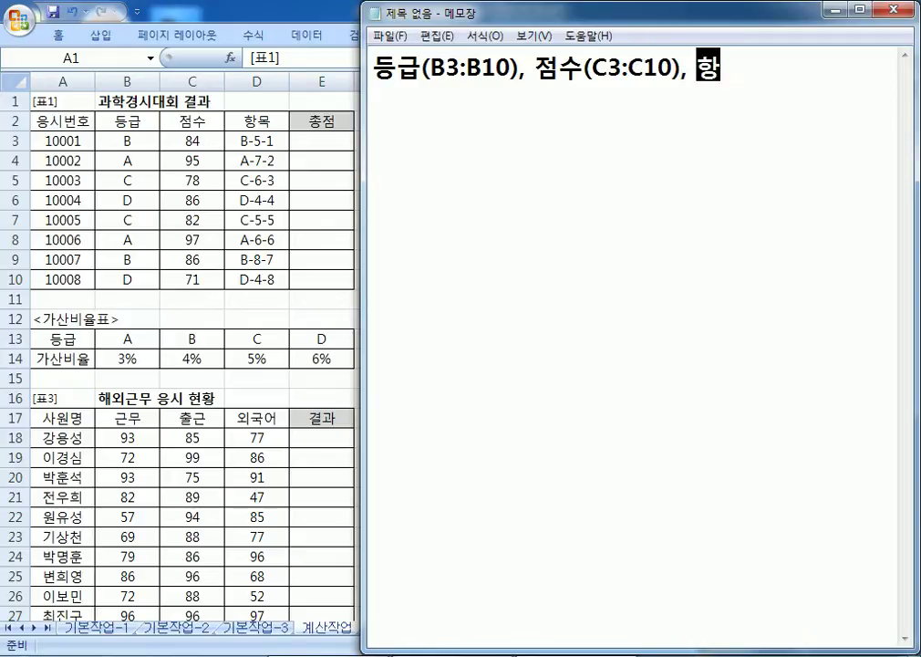
{"action": "type", "text": "목(D3:D10"}
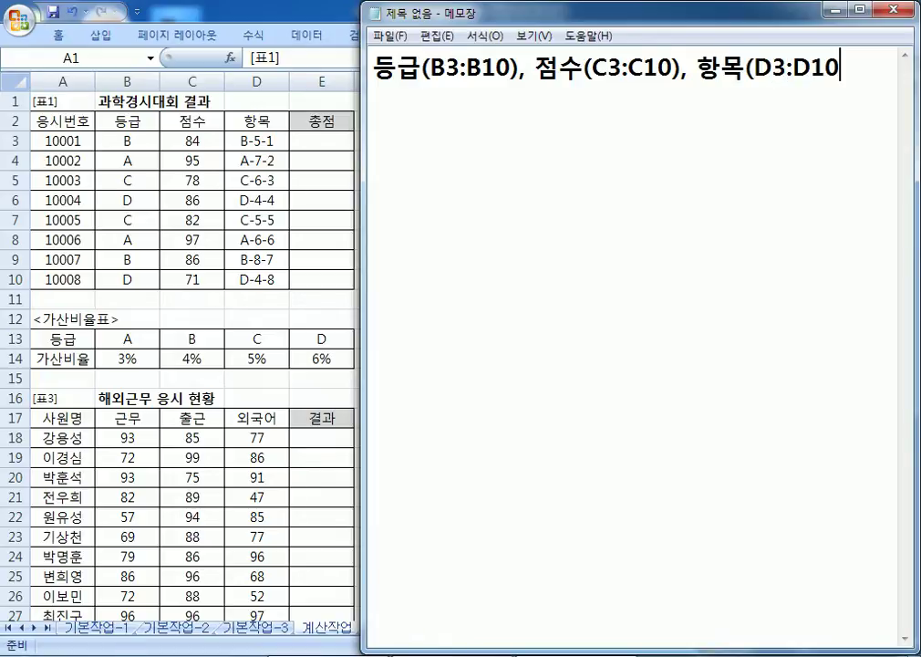
{"action": "type", "text": "), 가산비율표"}
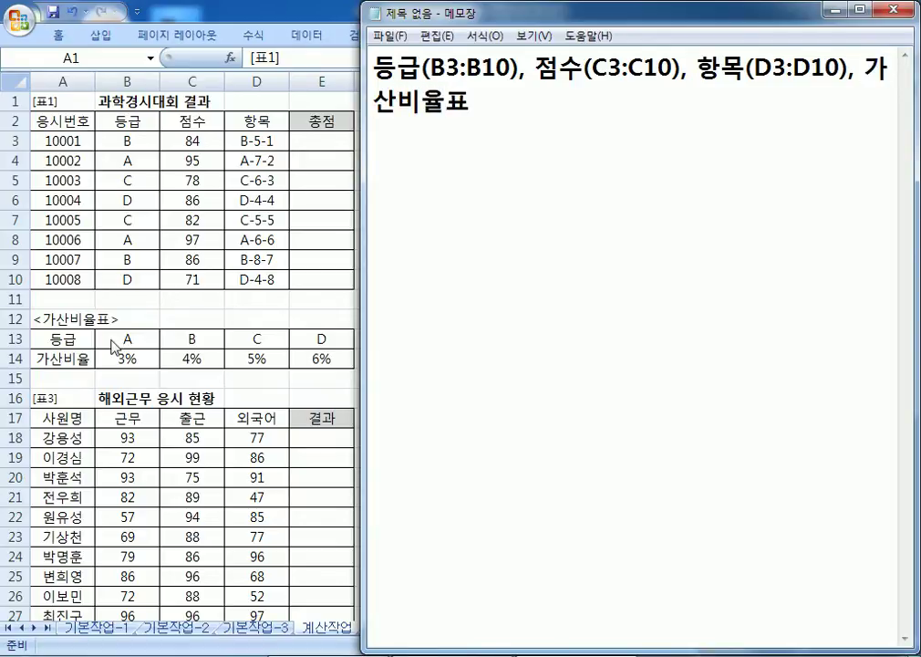
{"action": "type", "text": "("}
{"action": "type", "text": "B13:E14"}
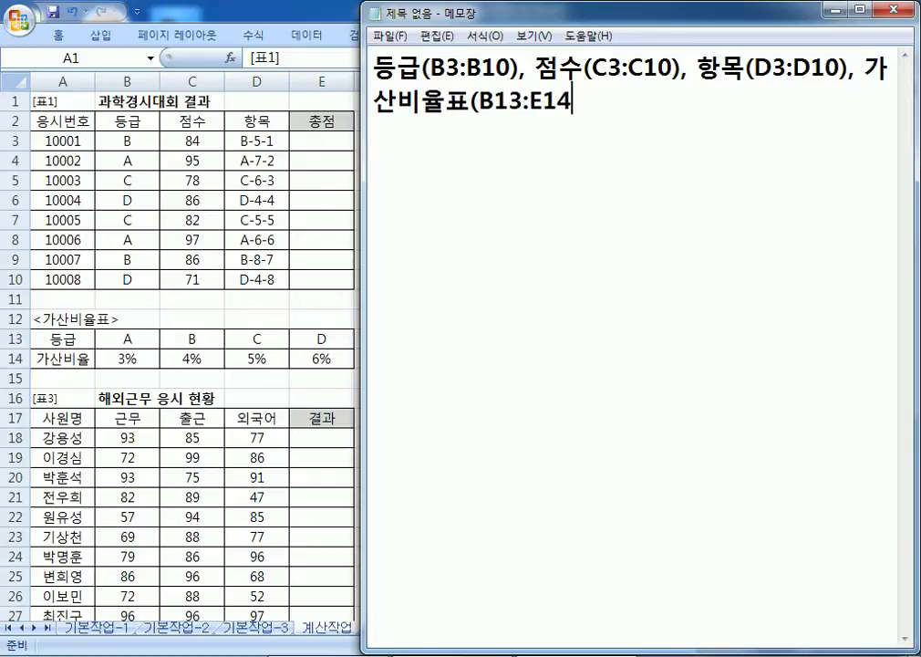
{"action": "type", "text": ")를 이"}
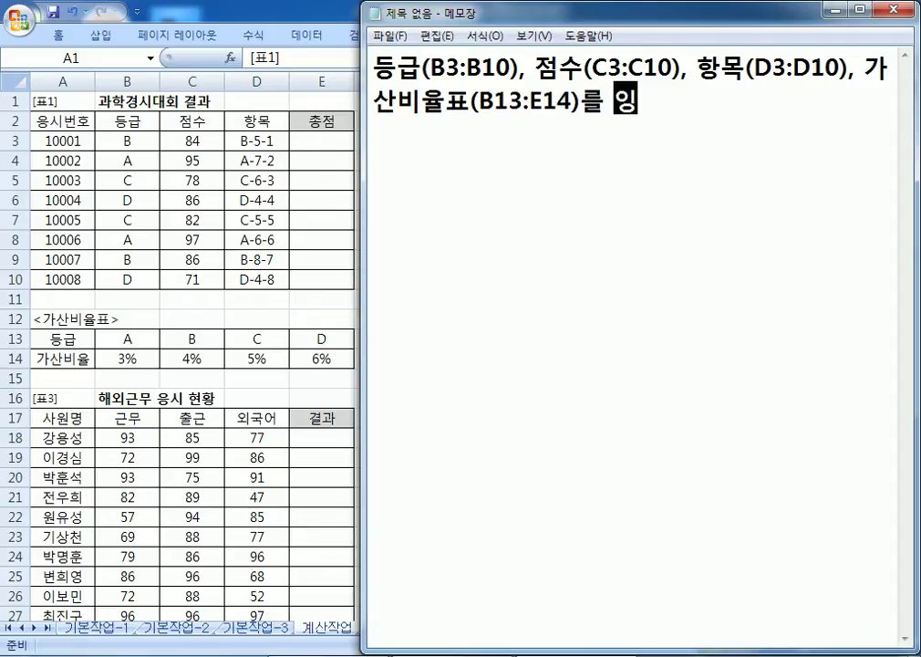
{"action": "type", "text": "용하여 총점"}
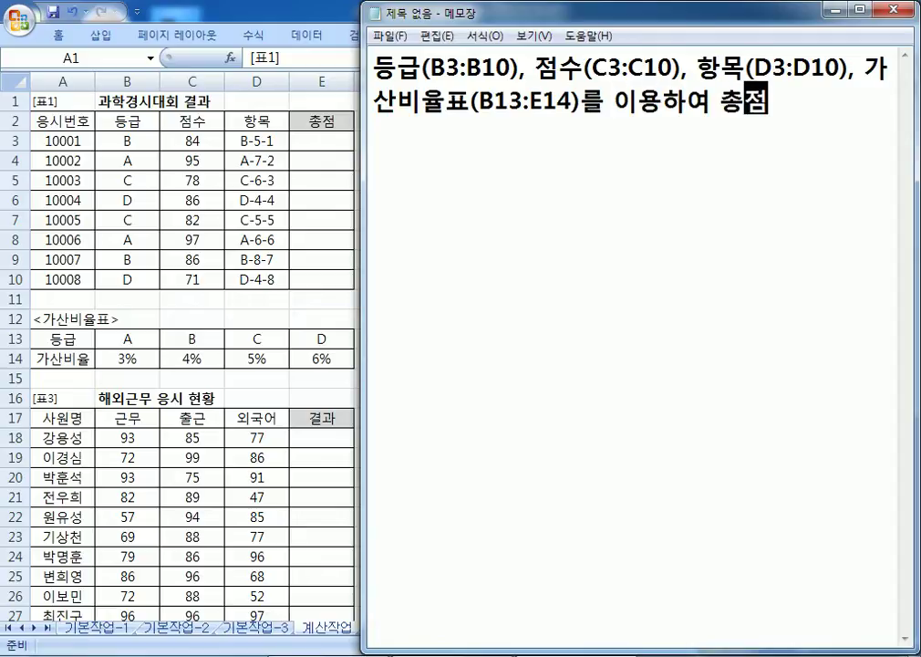
{"action": "type", "text": "을 계산"}
Step: Add notes '* 총점=점수*(1+가산비율)+추가점수' and '* 추가점수는 항목의 3번째 숫자', numbering the task '1.'
{"action": "key", "text": "Return"}
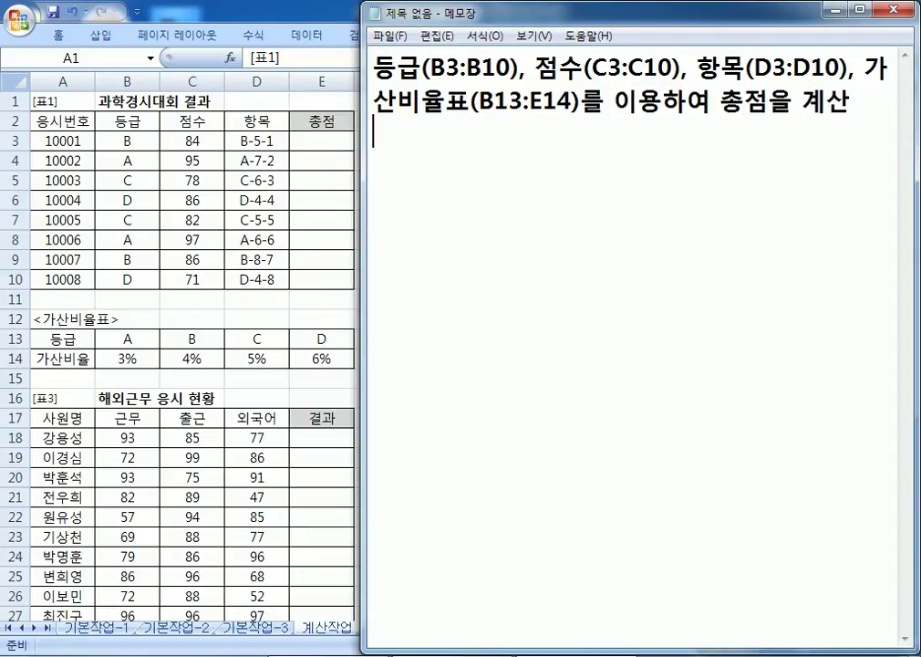
{"action": "type", "text": "총점=점"}
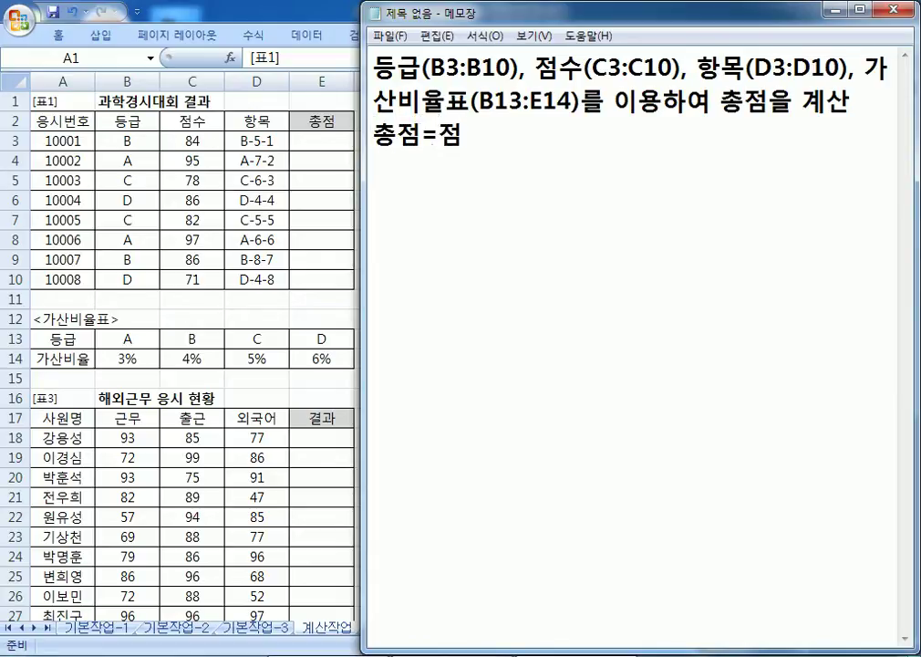
{"action": "type", "text": "수*("}
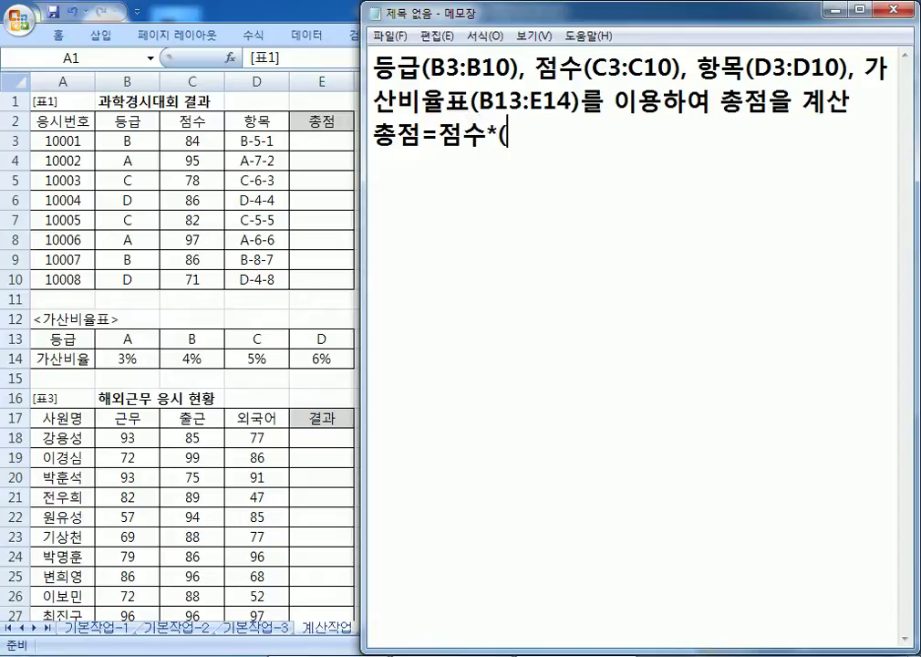
{"action": "type", "text": "1+가산비율)"}
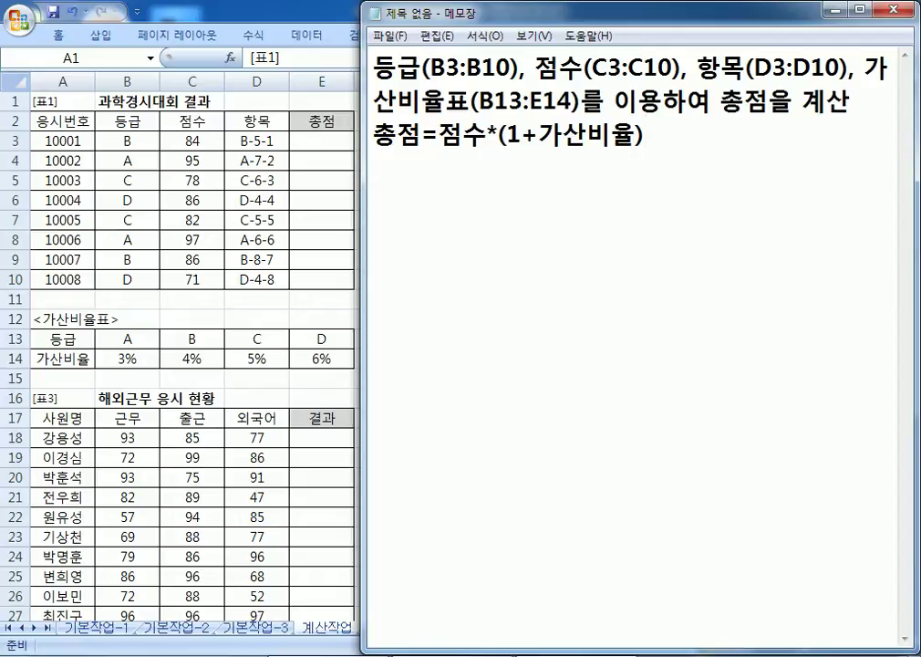
{"action": "type", "text": "+추가점수"}
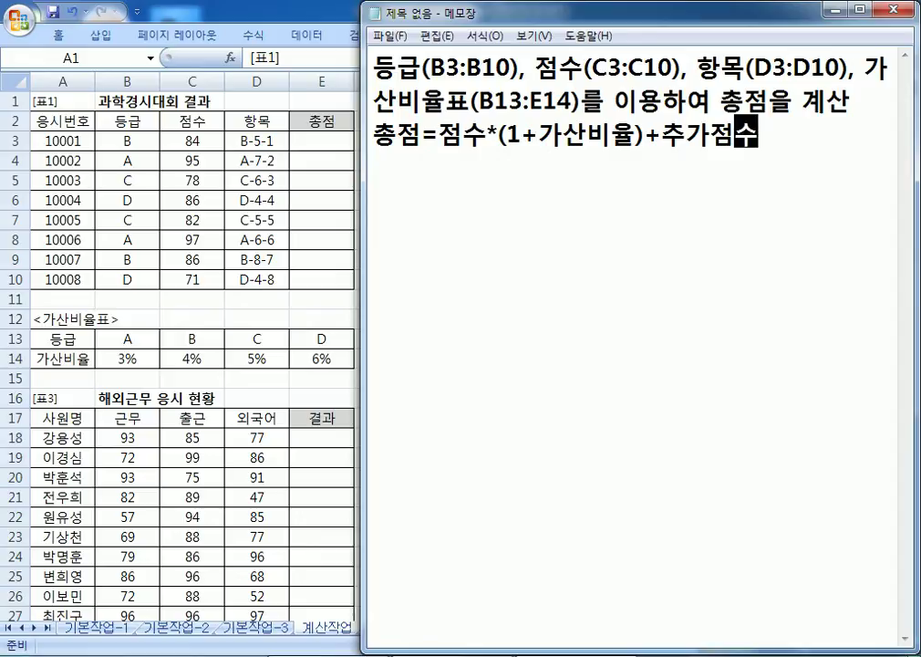
{"action": "key", "text": "Return"}
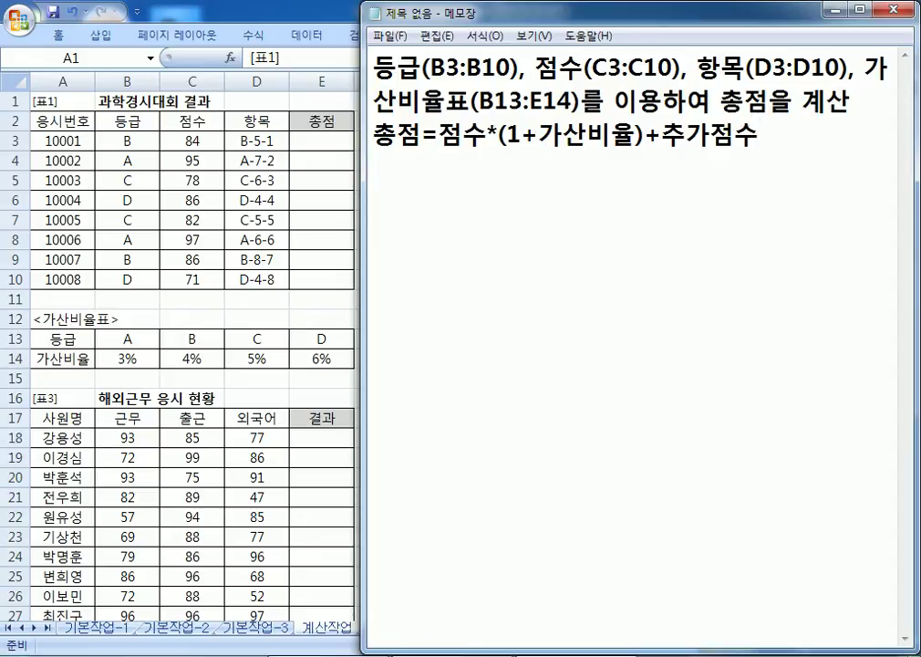
{"action": "key", "text": "Up"}
{"action": "key", "text": "Up"}
{"action": "key", "text": "Up"}
{"action": "type", "text": "1."}
{"action": "key", "text": "Down"}
{"action": "key", "text": "Down"}
{"action": "key", "text": "Down"}
{"action": "key", "text": "Up"}
{"action": "type", "text": "*"}
{"action": "key", "text": "Down"}
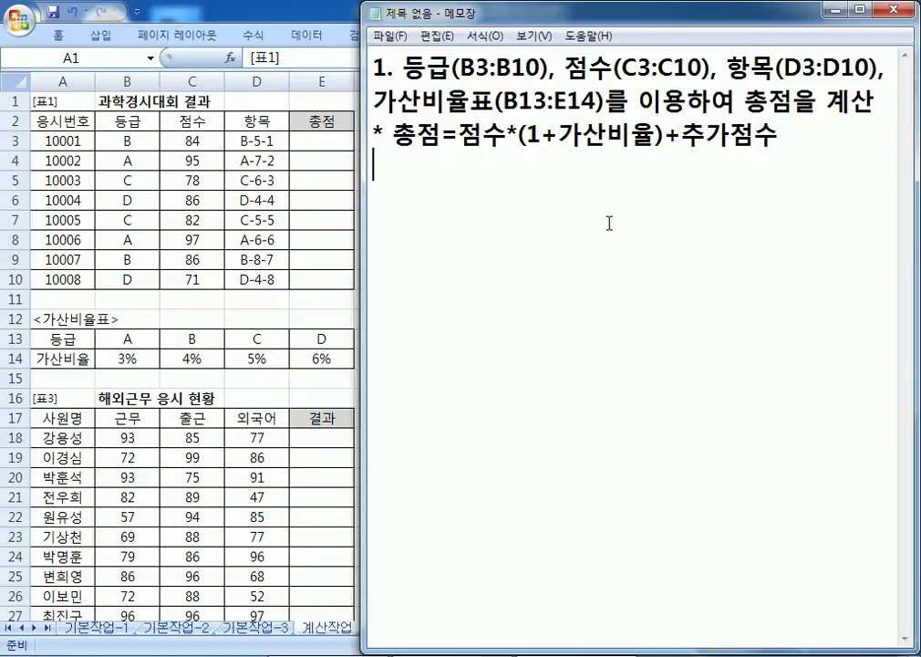
{"action": "type", "text": "* 추가점수"}
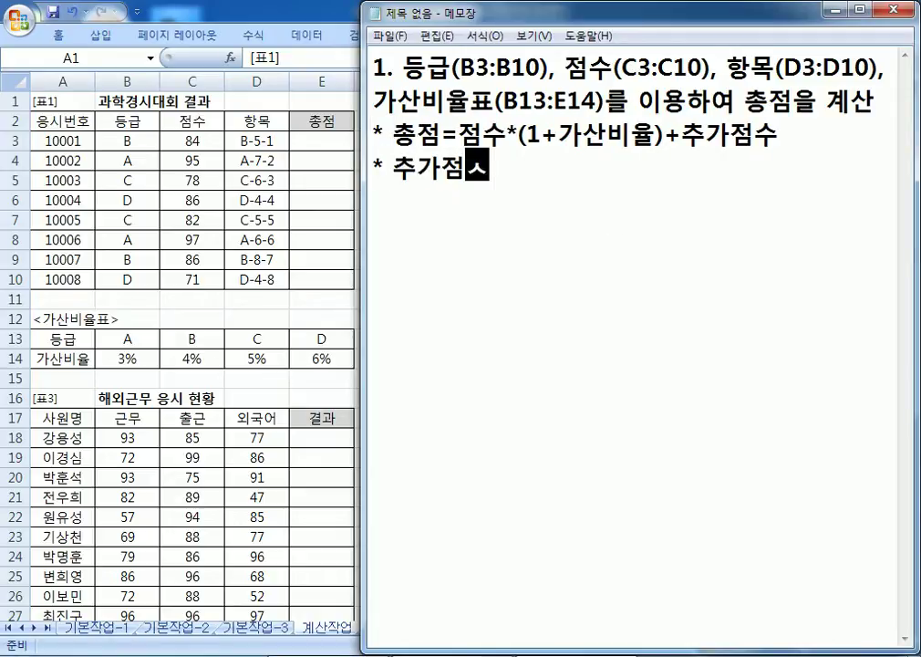
{"action": "type", "text": " ㄴ"}
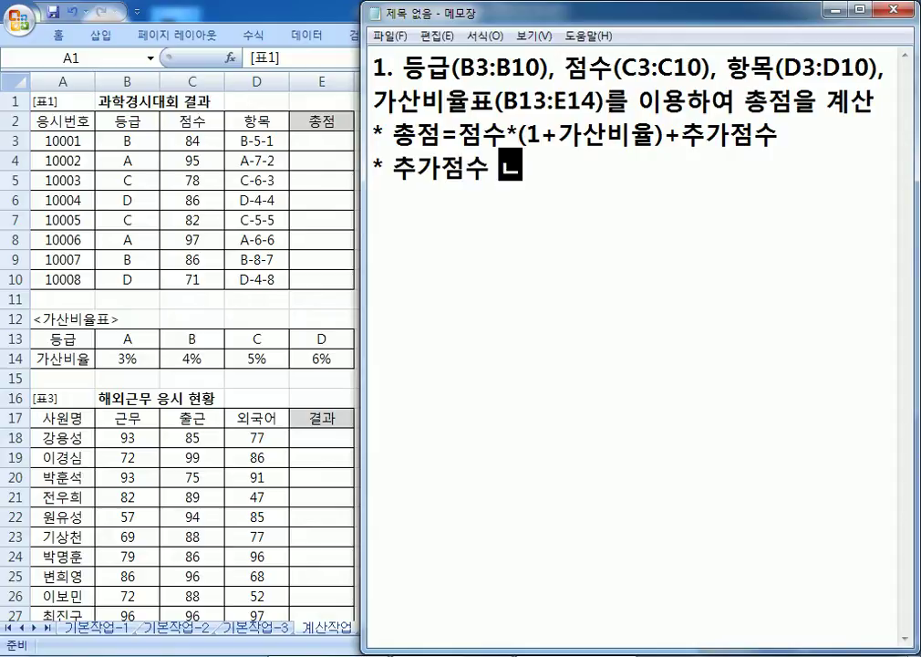
{"action": "key", "text": "BackSpace"}
{"action": "key", "text": "BackSpace"}
{"action": "type", "text": "는 항목"}
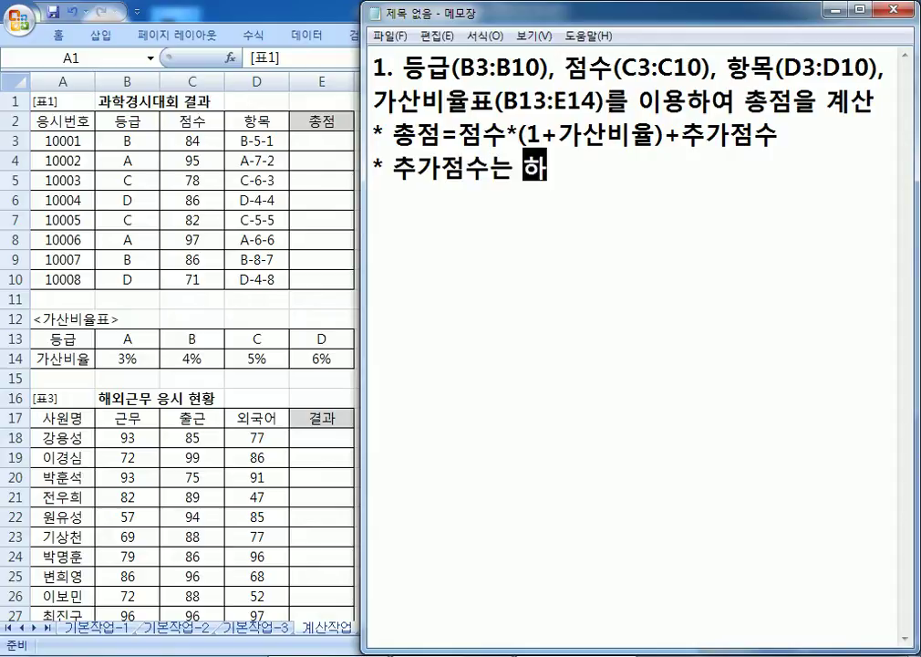
{"action": "type", "text": "의 4버"}
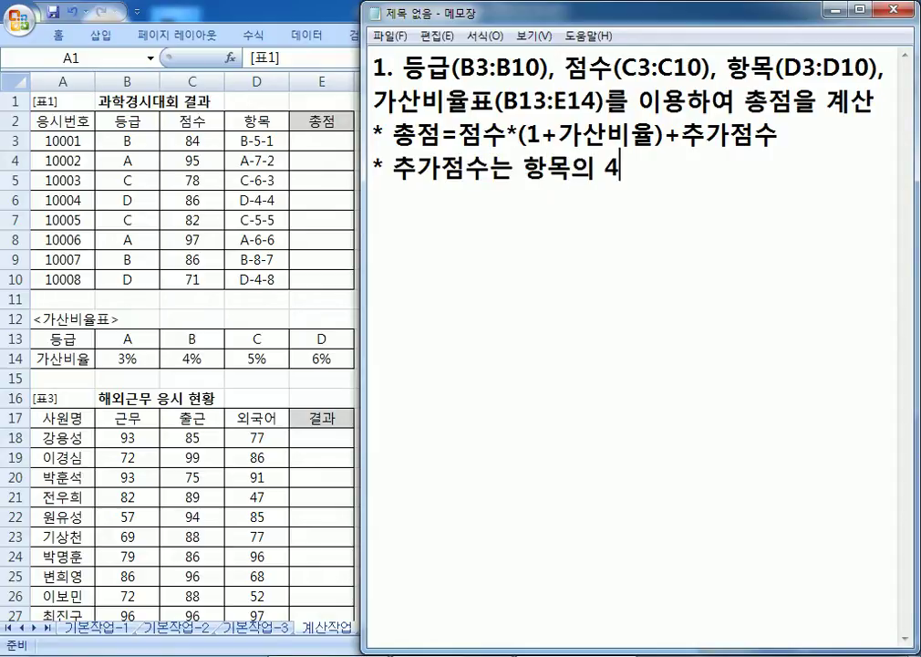
{"action": "key", "text": "BackSpace"}
{"action": "key", "text": "BackSpace"}
{"action": "key", "text": "BackSpace"}
{"action": "type", "text": "3번째 수"}
{"action": "type", "text": "ㅅ자"}
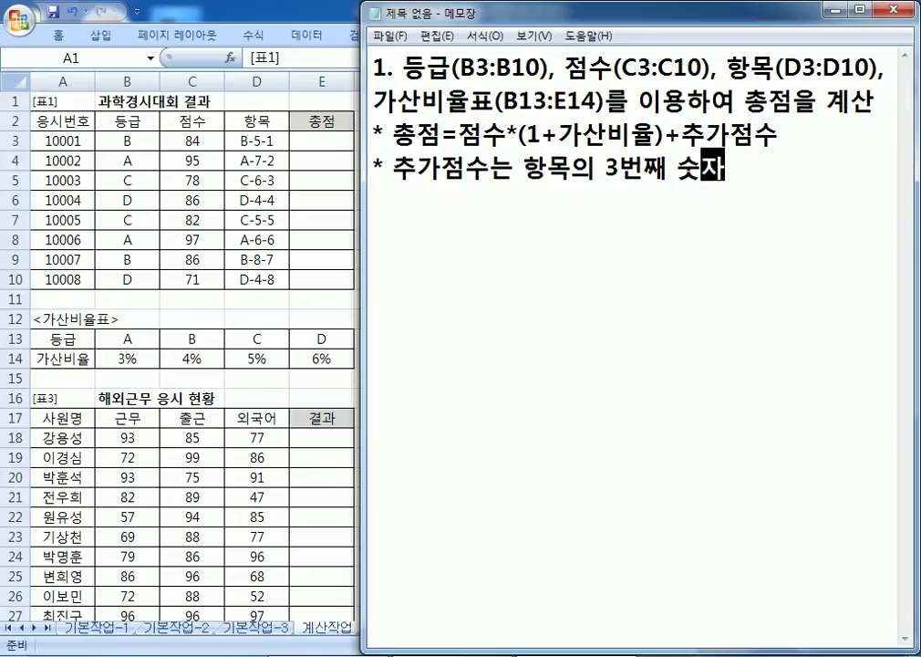
Step: Check the item code in Excel cell D3, then note the hint 'HLOOKUP, MID' in Notepad
{"action": "left_click", "coordinate": [262, 148]}
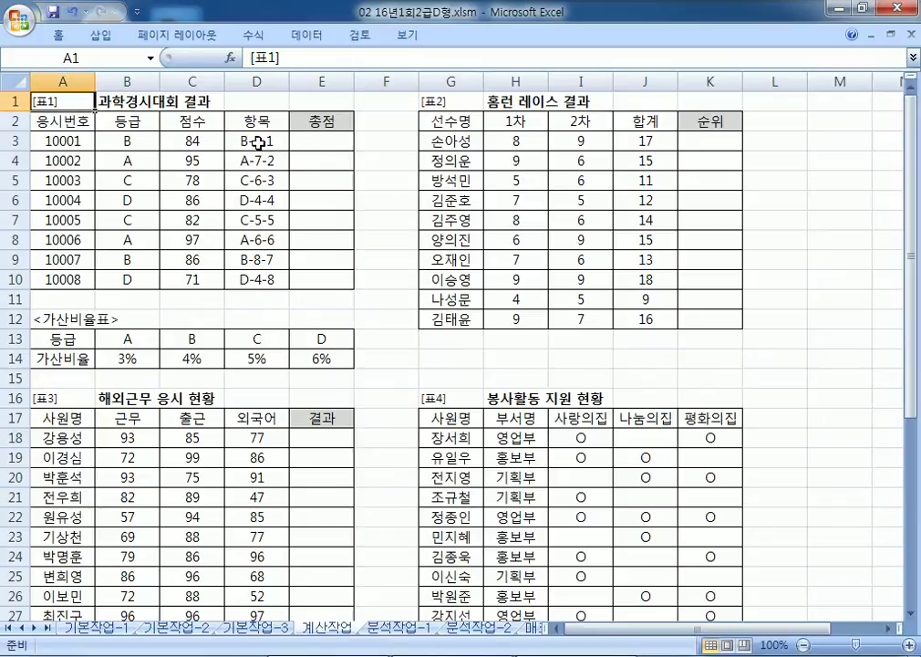
{"action": "double_click", "coordinate": [262, 141]}
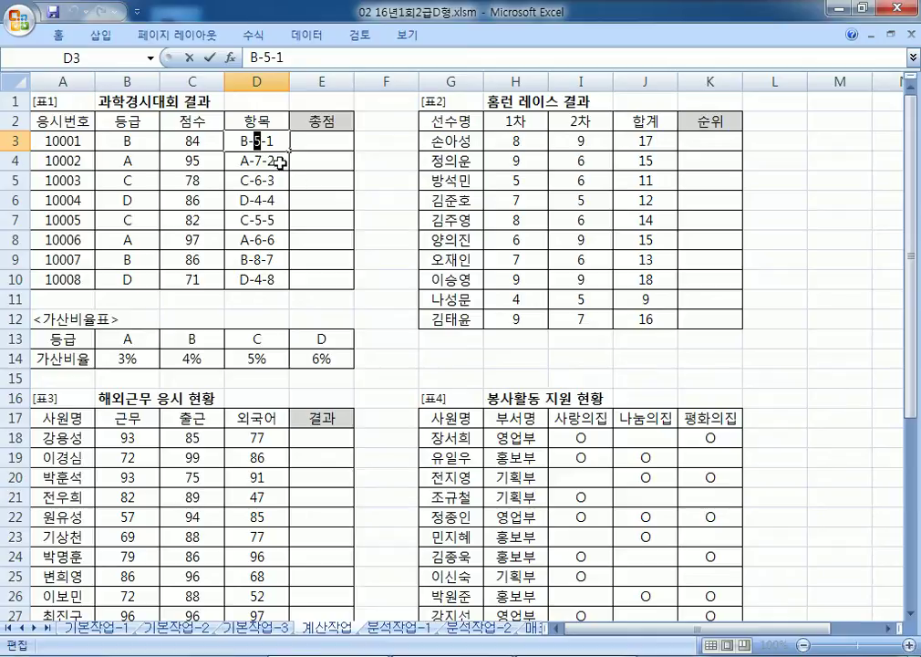
{"action": "key", "text": "Escape"}
{"action": "key", "text": "alt+Tab"}
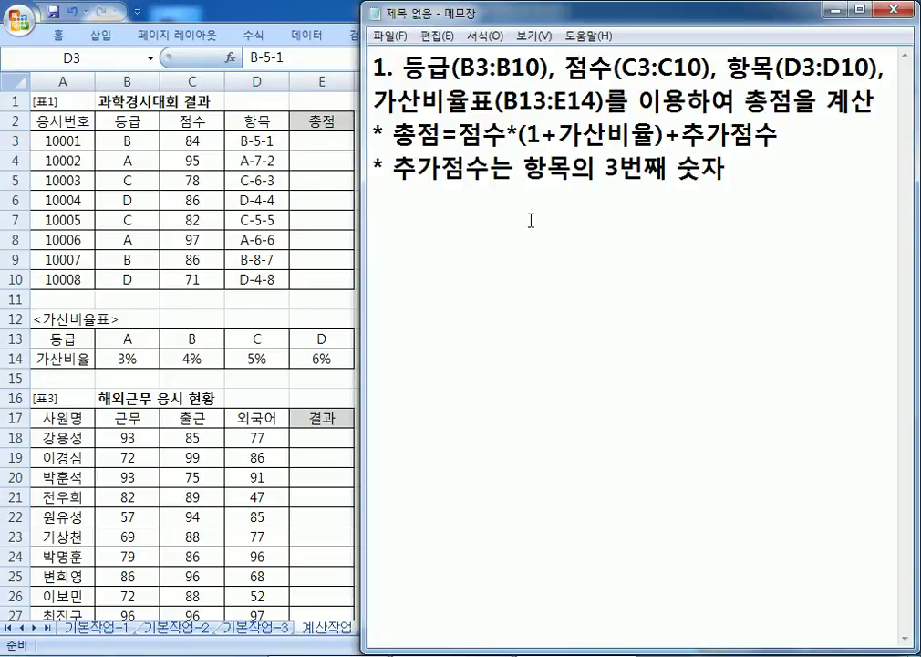
{"action": "type", "text": "HLOOK"}
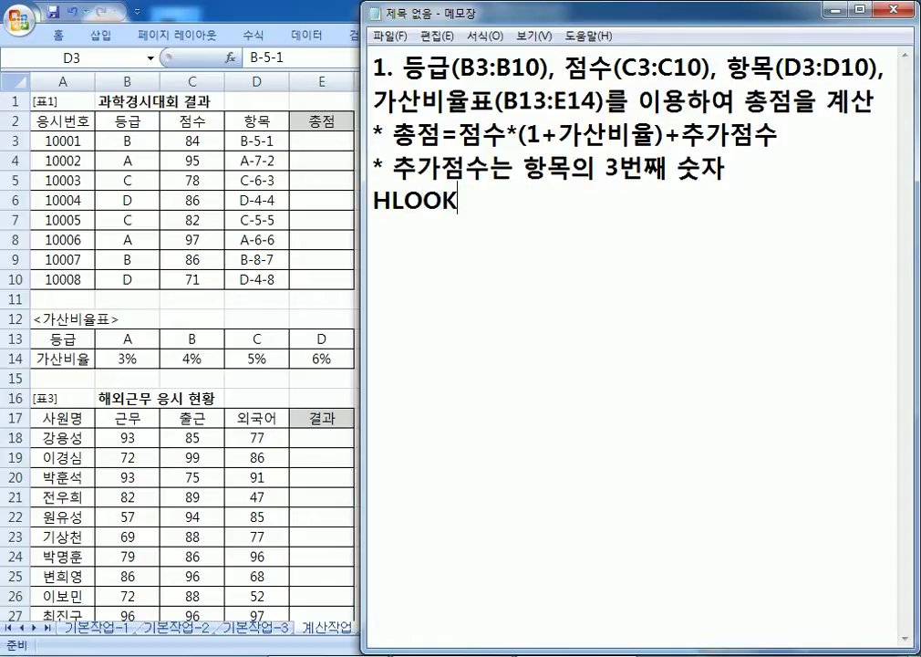
{"action": "type", "text": "UP, MID"}
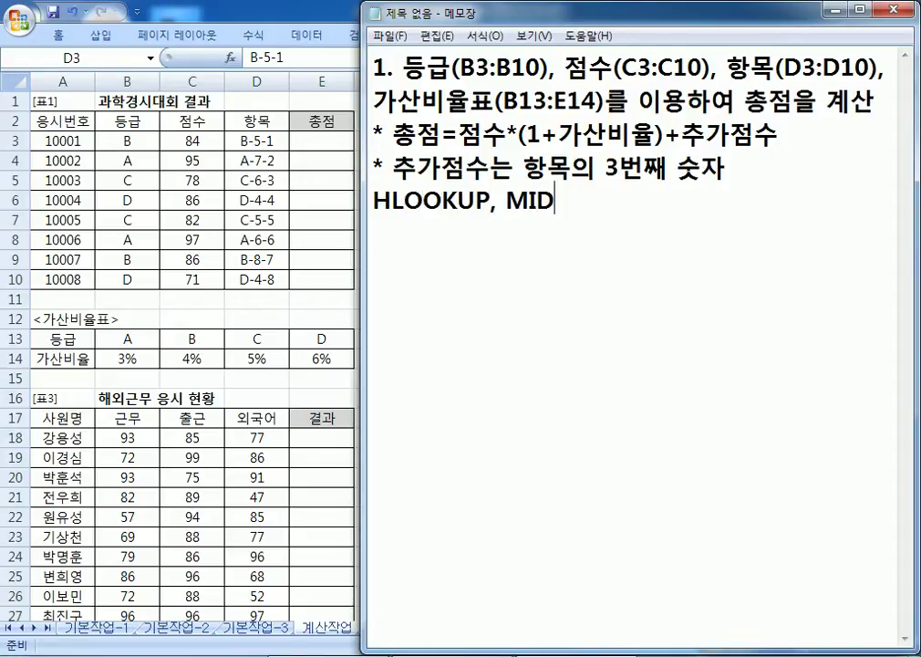
{"action": "key", "text": "Return"}
Step: Draft the formula =C3*(1+HLOOKUP(B3,B13:E14,2,0)) on a new line
{"action": "type", "text": "=C3+"}
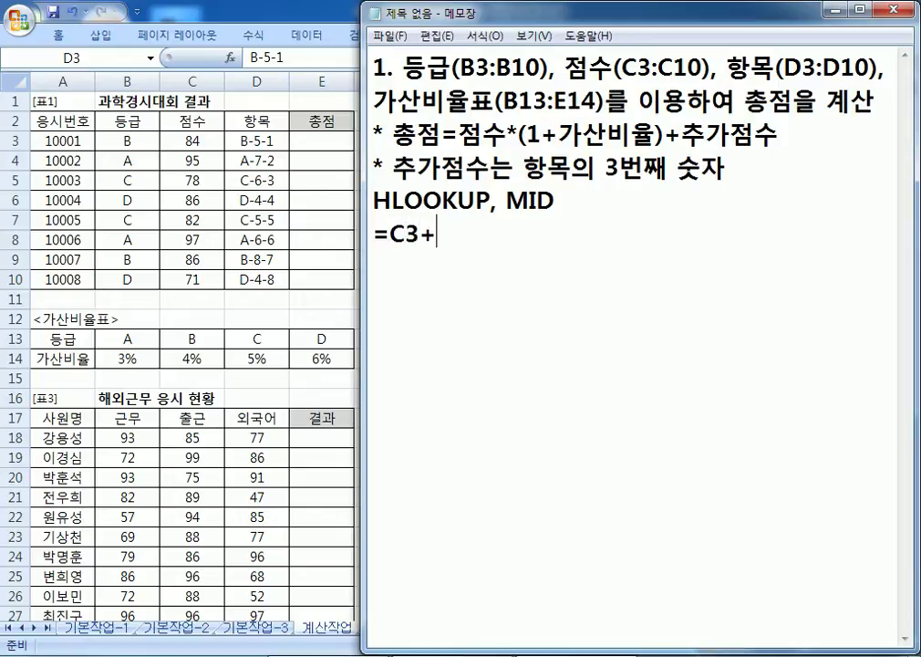
{"action": "type", "text": "(1+"}
{"action": "key", "text": "BackSpace"}
{"action": "key", "text": "Left"}
{"action": "key", "text": "Left"}
{"action": "key", "text": "Left"}
{"action": "key", "text": "Delete"}
{"action": "type", "text": "*(1+"}
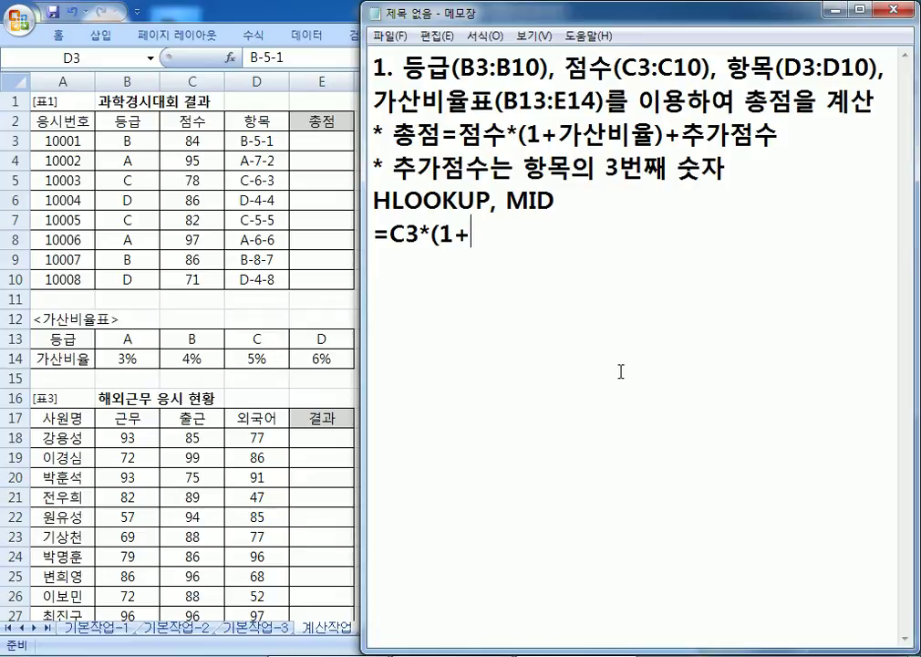
{"action": "type", "text": "HLOOKUP("}
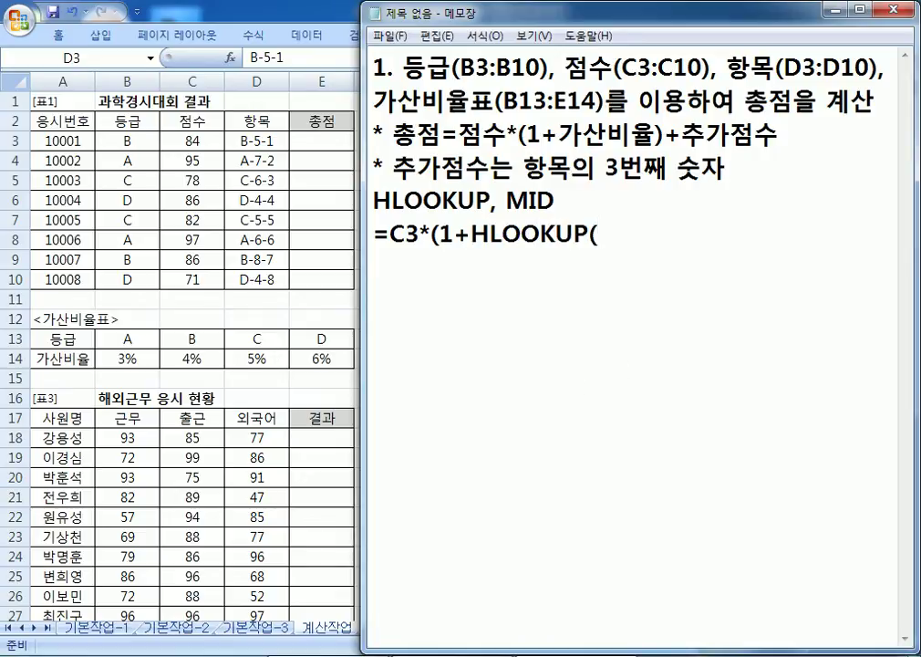
{"action": "type", "text": "))"}
{"action": "key", "text": "Left"}
{"action": "key", "text": "Left"}
{"action": "key", "text": "Left"}
{"action": "type", "text": "B3,"}
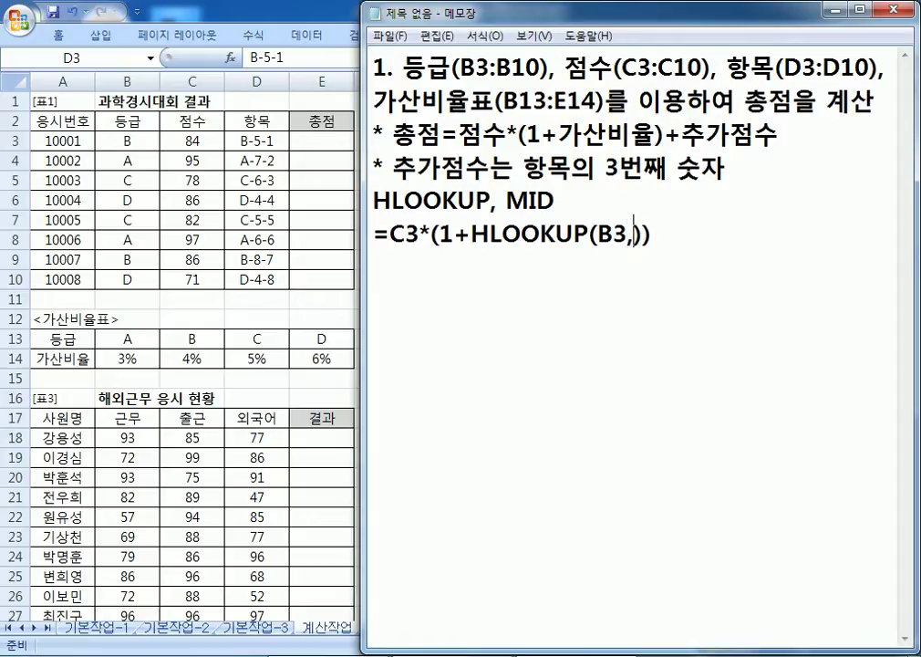
{"action": "type", "text": "B13:"}
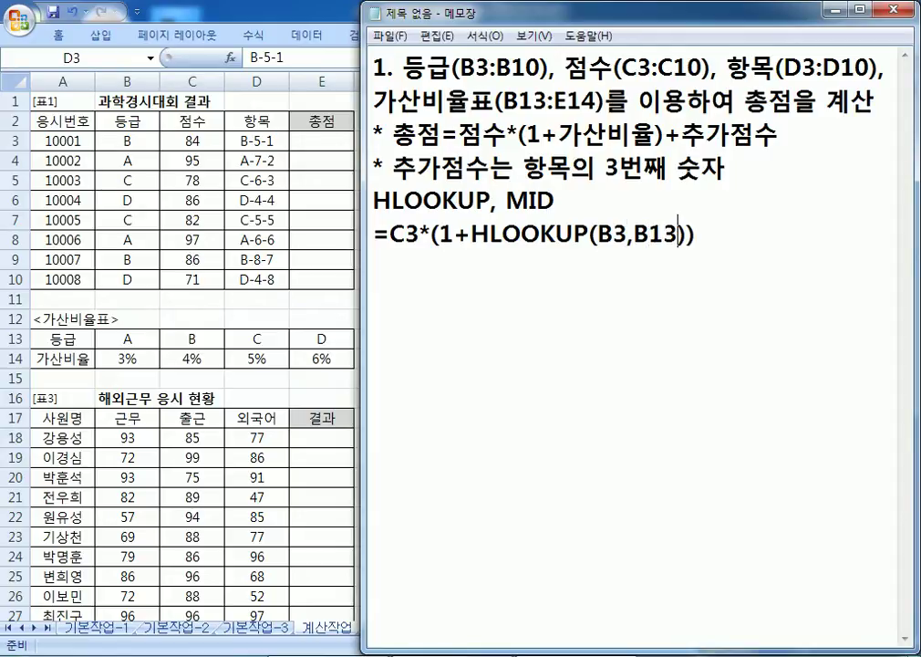
{"action": "type", "text": "E14"}
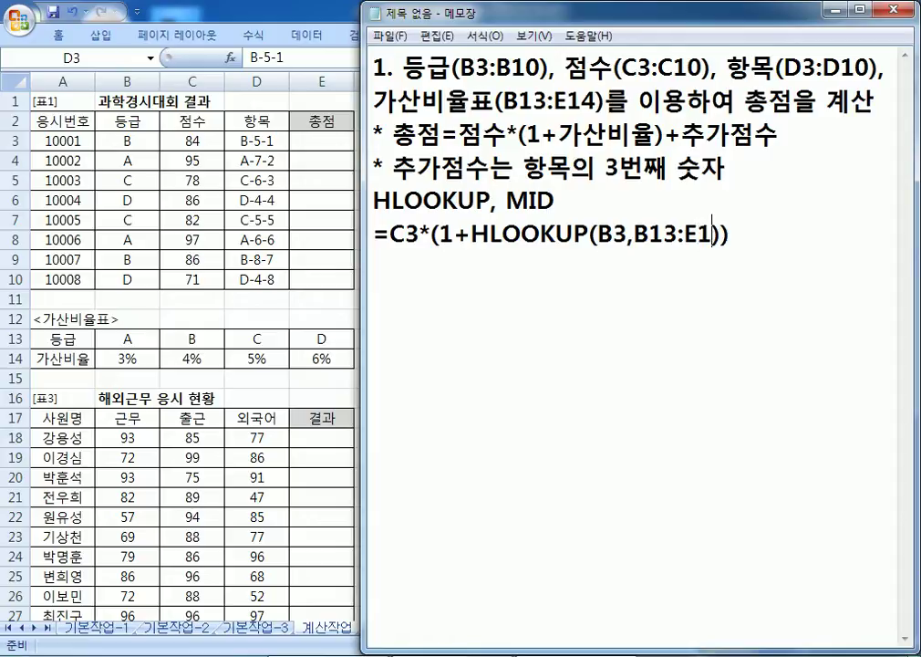
{"action": "type", "text": ",2,0"}
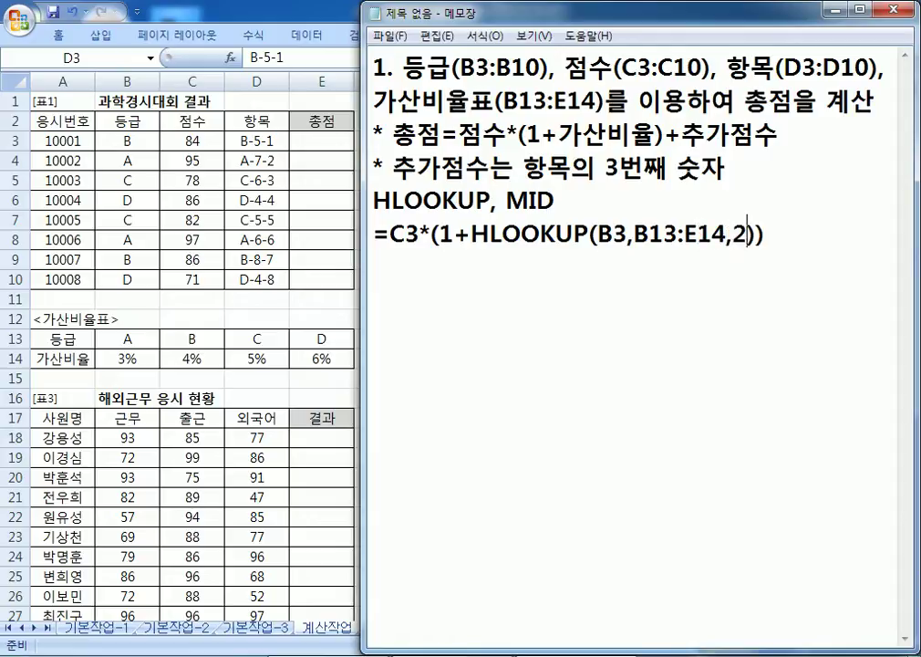
Step: Make the range $B$13:$E$14, append +MID(D3,3,1), and select the finished formula
{"action": "key", "text": "Left"}
{"action": "key", "text": "Left"}
{"action": "key", "text": "Left"}
{"action": "key", "text": "Left"}
{"action": "key", "text": "Left"}
{"action": "key", "text": "Left"}
{"action": "key", "text": "Left"}
{"action": "key", "text": "Left"}
{"action": "key", "text": "Left"}
{"action": "key", "text": "Left"}
{"action": "key", "text": "Left"}
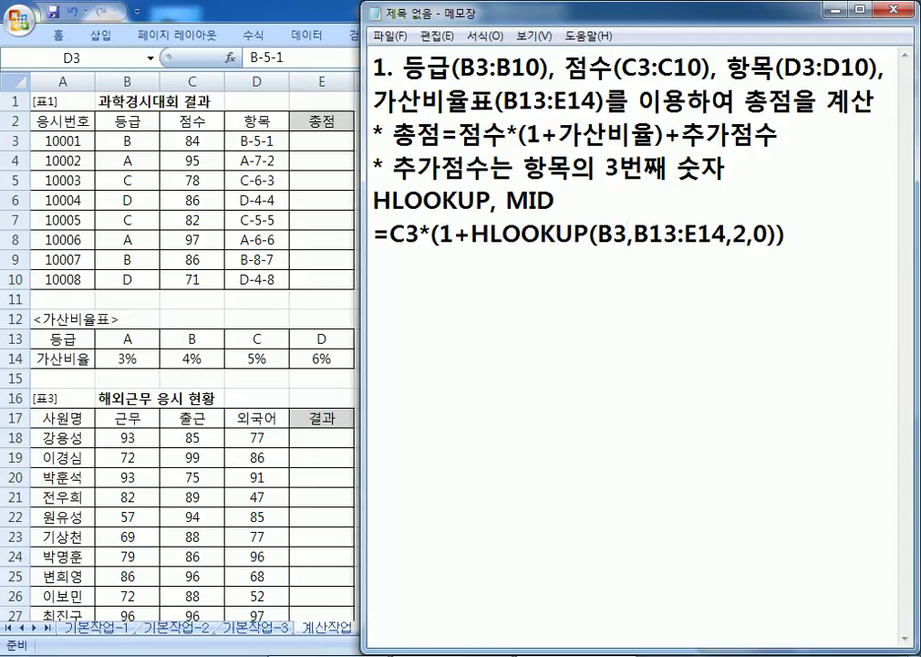
{"action": "type", "text": "$"}
{"action": "key", "text": "Right"}
{"action": "type", "text": "$"}
{"action": "key", "text": "Right"}
{"action": "key", "text": "Right"}
{"action": "key", "text": "Right"}
{"action": "type", "text": "$"}
{"action": "key", "text": "Right"}
{"action": "key", "text": "Right"}
{"action": "key", "text": "Left"}
{"action": "type", "text": "$"}
{"action": "key", "text": "End"}
{"action": "type", "text": "+"}
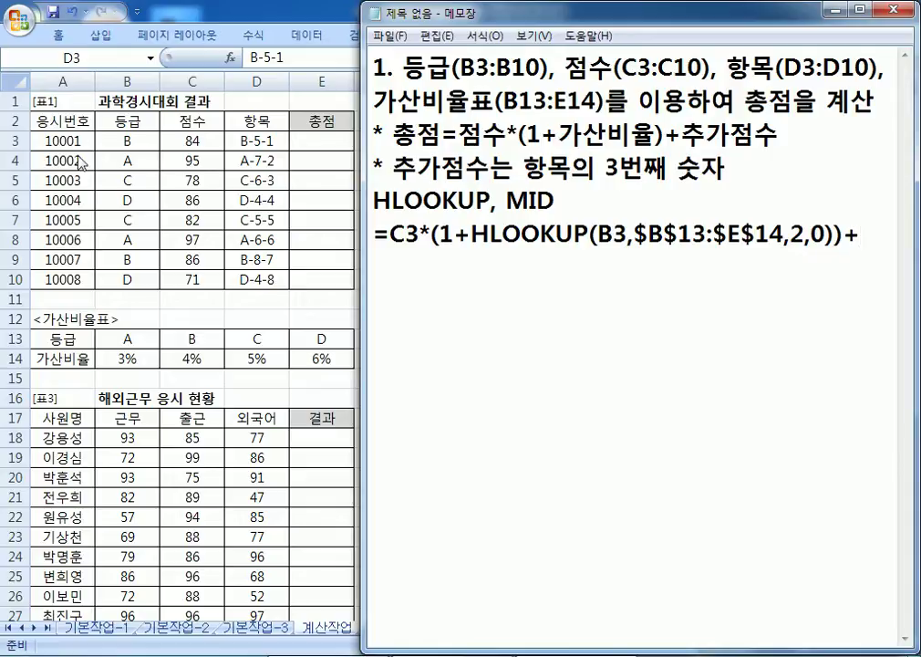
{"action": "type", "text": "MID(D3,3,"}
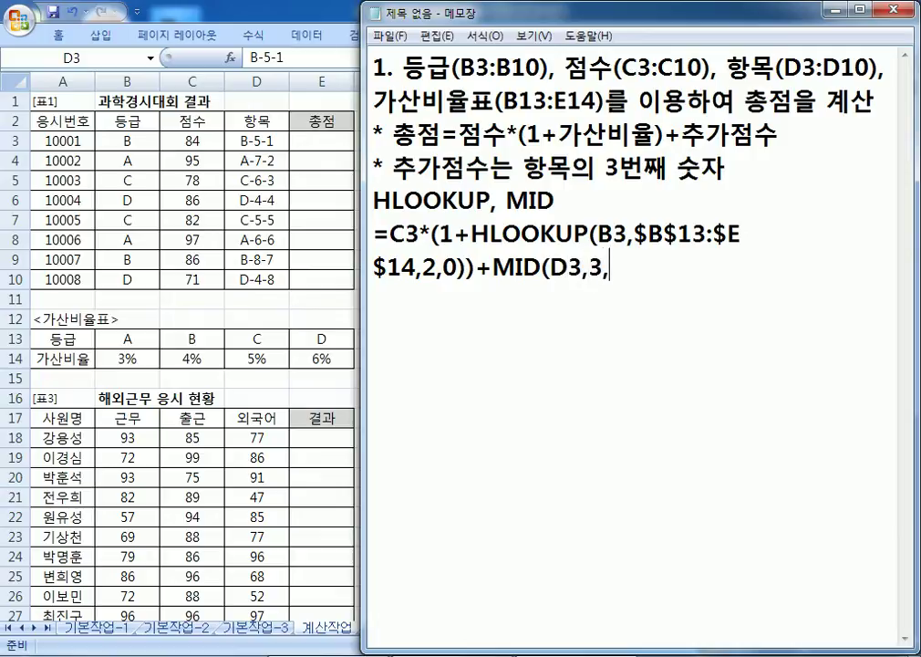
{"action": "type", "text": "1)"}
{"action": "key", "text": "shift+Up"}
{"action": "key", "text": "shift+Home"}
{"action": "key", "text": "ctrl+c"}
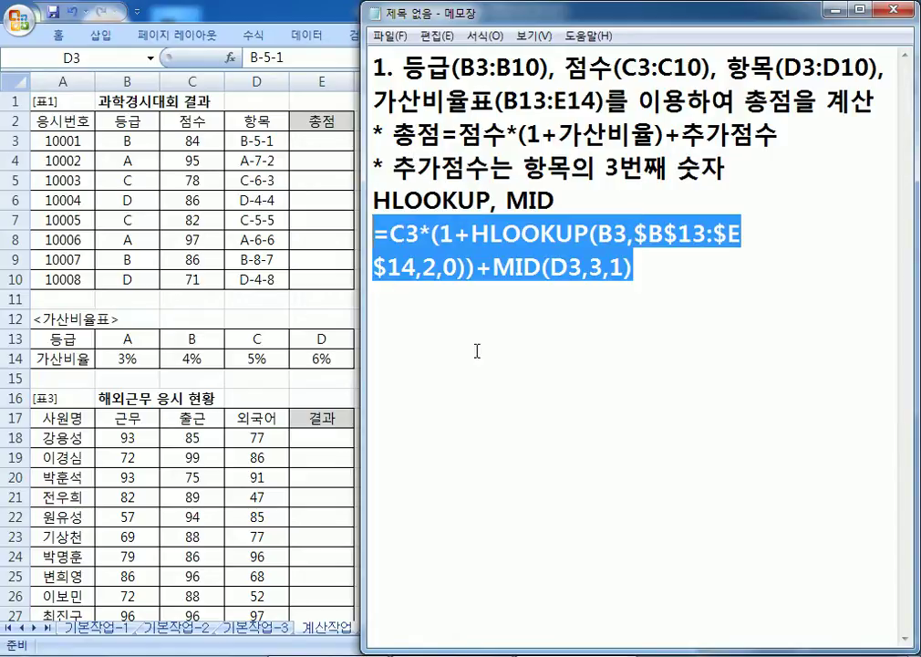
Step: Paste the total-score formula into E3 and fill it down to E10 (92.36 to 79.26)
{"action": "left_click", "coordinate": [718, 354]}
{"action": "key", "text": "Return"}
{"action": "key", "text": "Return"}
{"action": "key", "text": "Return"}
{"action": "key", "text": "Return"}
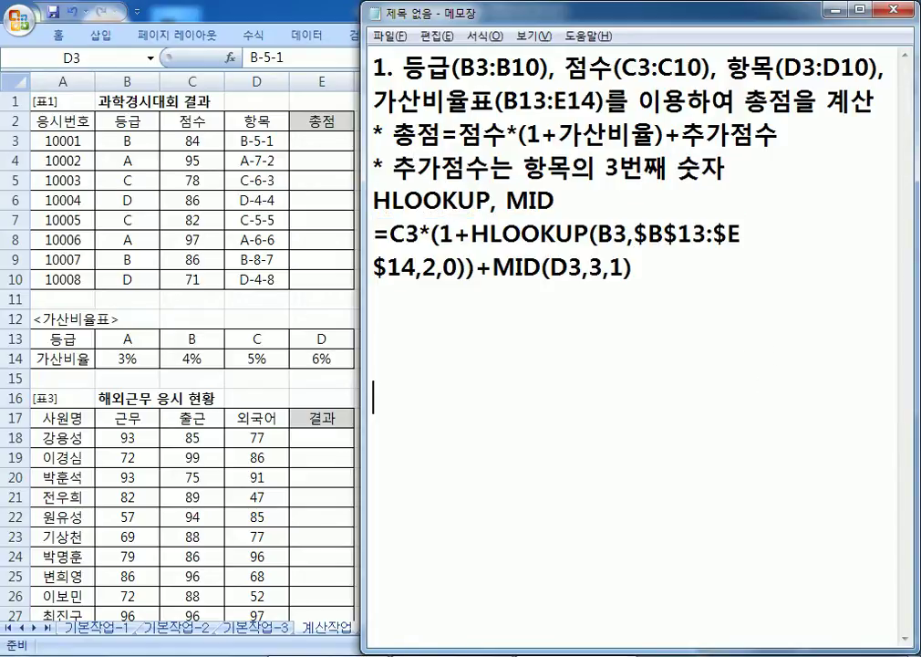
{"action": "key", "text": "alt+Tab"}
{"action": "left_click", "coordinate": [347, 142]}
{"action": "key", "text": "ctrl+v"}
{"action": "left_click_drag", "start_coordinate": [354, 144], "coordinate": [356, 280]}
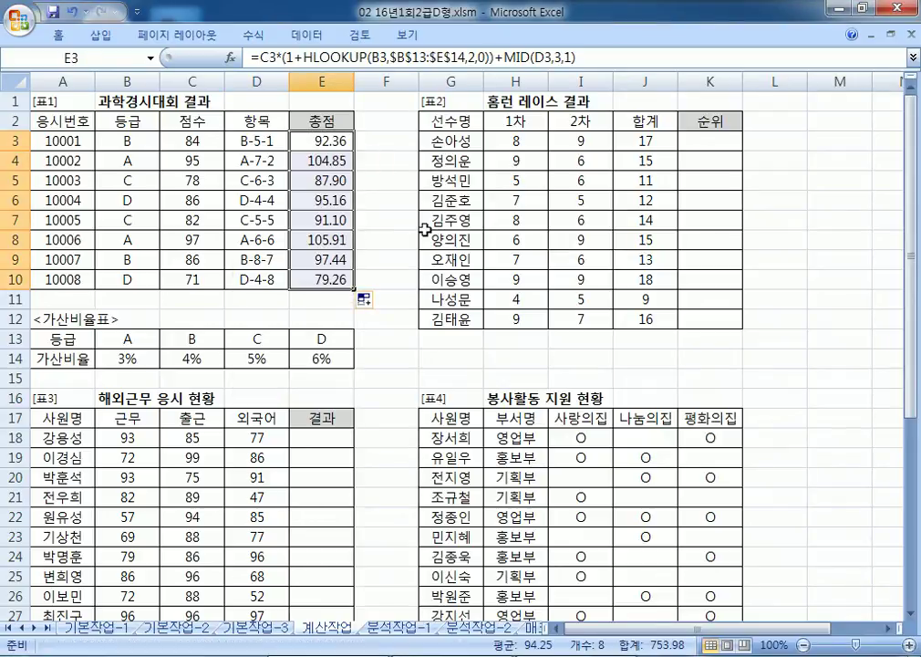
{"action": "key", "text": "alt+Tab"}
{"action": "key", "text": "Return"}
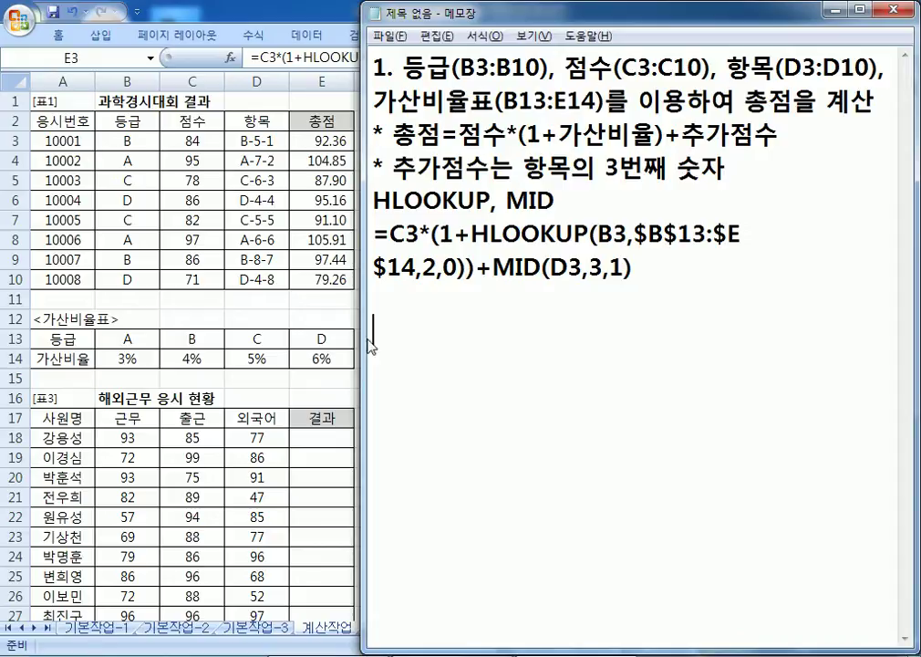
Step: Begin a second item '2.' in Notepad beneath the task-1 formula note
{"action": "key", "text": "Return"}
{"action": "key", "text": "Return"}
{"action": "key", "text": "Return"}
{"action": "key", "text": "Return"}
{"action": "key", "text": "Return"}
{"action": "key", "text": "Return"}
{"action": "key", "text": "Return"}
{"action": "key", "text": "Return"}
{"action": "key", "text": "Return"}
{"action": "key", "text": "Return"}
{"action": "key", "text": "Return"}
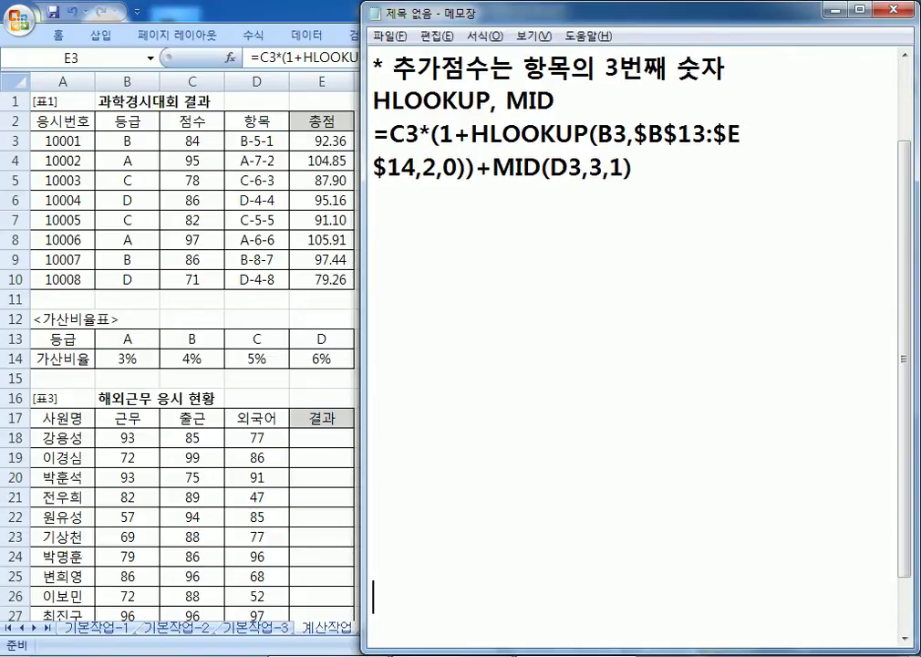
{"action": "scroll", "coordinate": [377, 334], "scroll_direction": "up", "scroll_amount": 1}
{"action": "left_click", "coordinate": [376, 334]}
{"action": "type", "text": "2."}
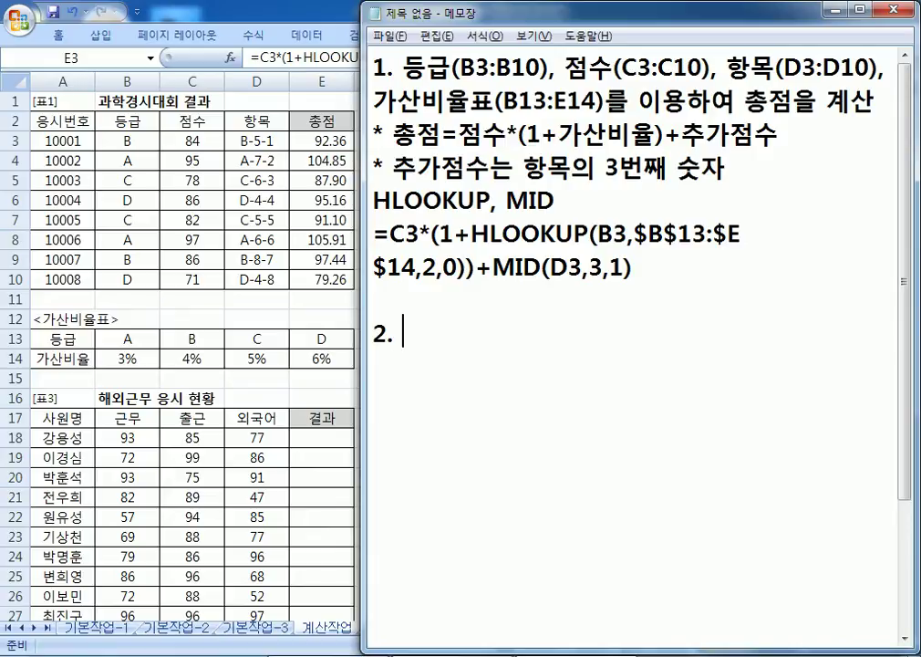
{"action": "key", "text": "alt+Tab"}
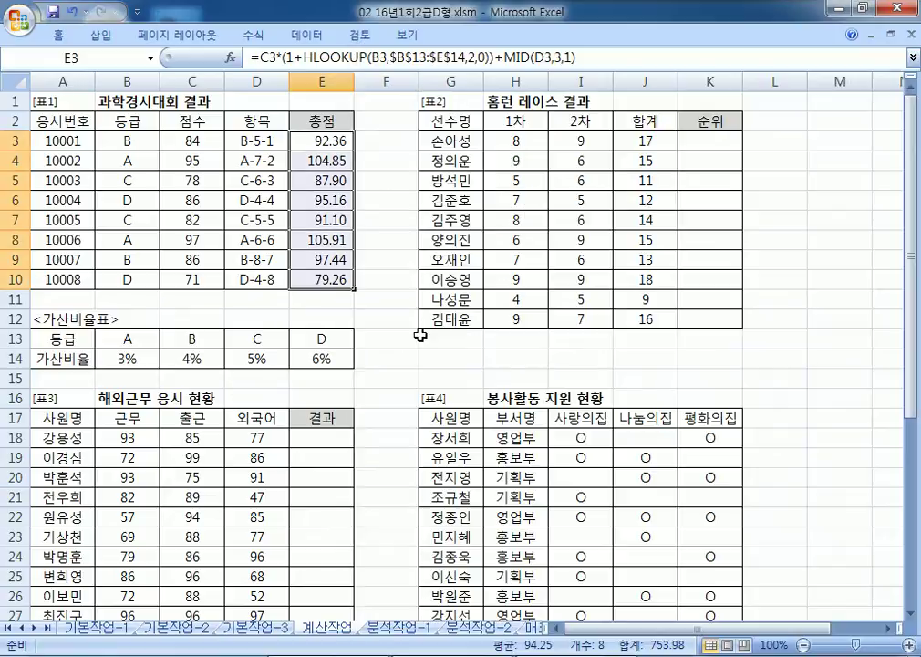
{"action": "key", "text": "alt+Tab"}
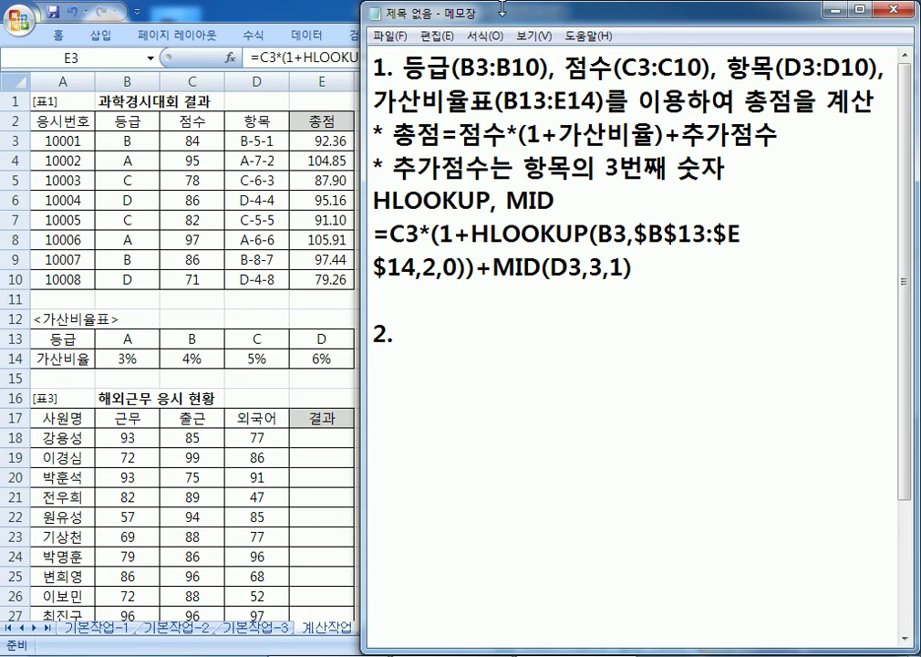
Step: Scroll Excel to the 홈런 레이스 결과 table and dock a wider Notepad on the right half
{"action": "left_click_drag", "start_coordinate": [394, 16], "coordinate": [143, 335]}
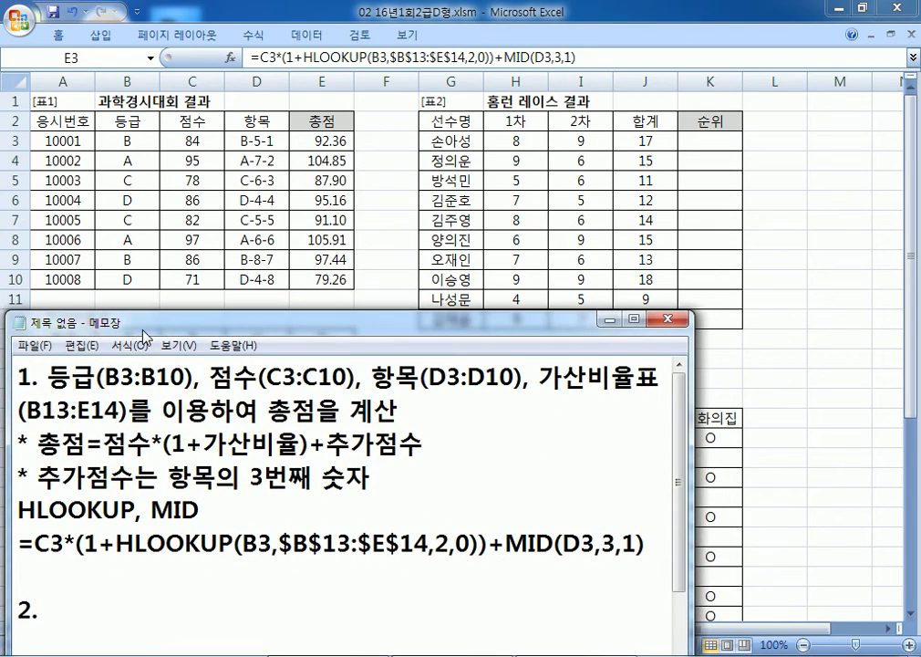
{"action": "key", "text": "alt+Tab"}
{"action": "left_click_drag", "start_coordinate": [785, 629], "coordinate": [815, 636]}
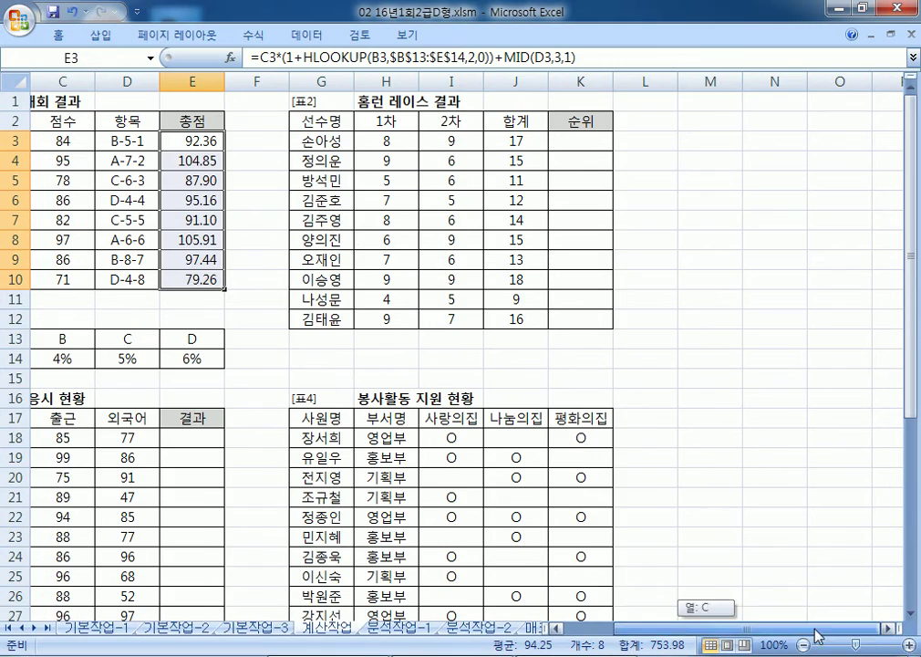
{"action": "left_click", "coordinate": [886, 629]}
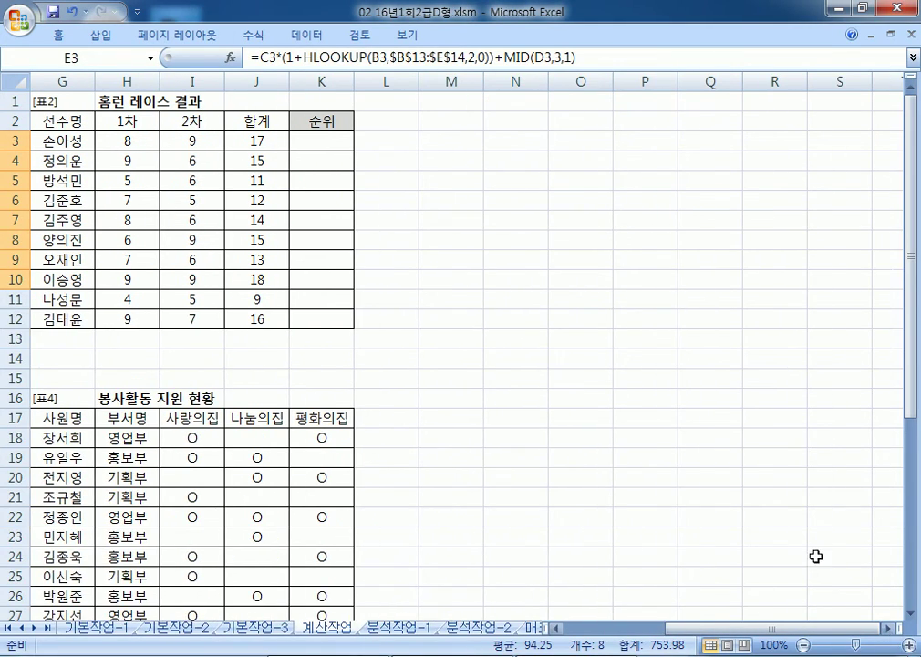
{"action": "key", "text": "alt+Tab"}
{"action": "left_click_drag", "start_coordinate": [350, 319], "coordinate": [919, 54]}
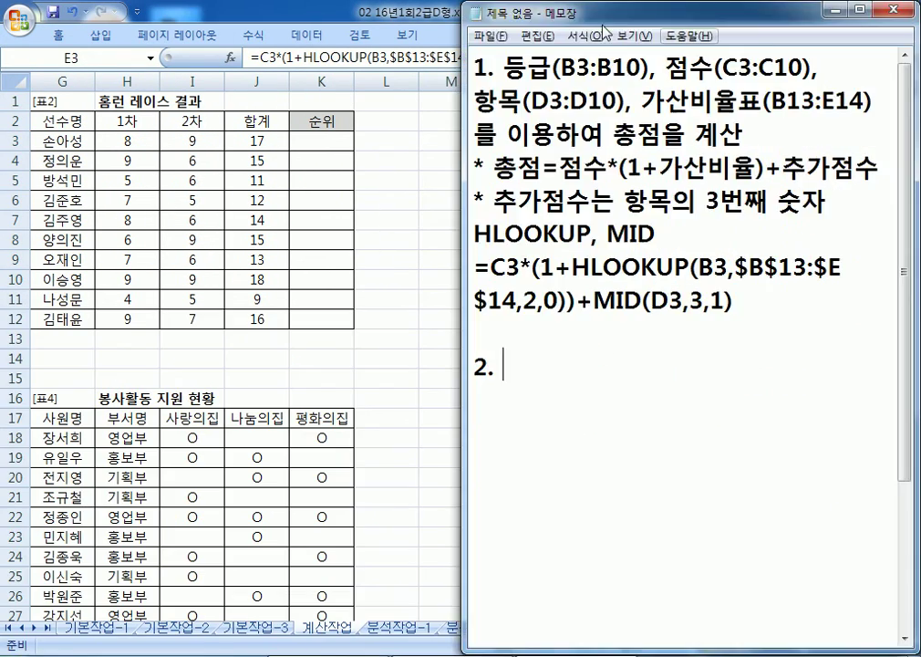
{"action": "left_click_drag", "start_coordinate": [465, 114], "coordinate": [362, 114]}
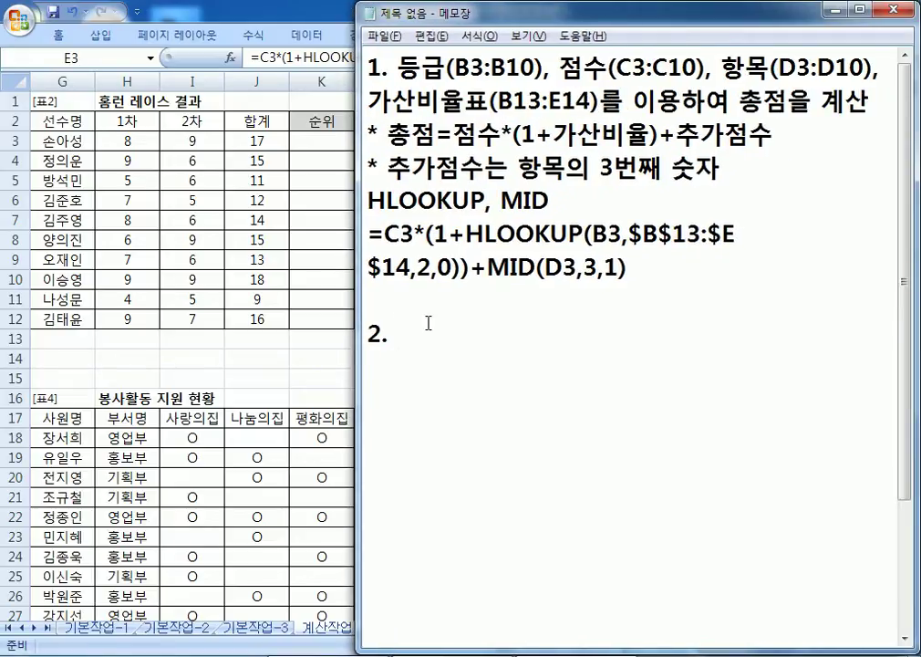
Step: Write item 2's task: rank the J3:J12 home-run totals "1위", "2위", "3위", others blank
{"action": "type", "text": "홈런의 합계"}
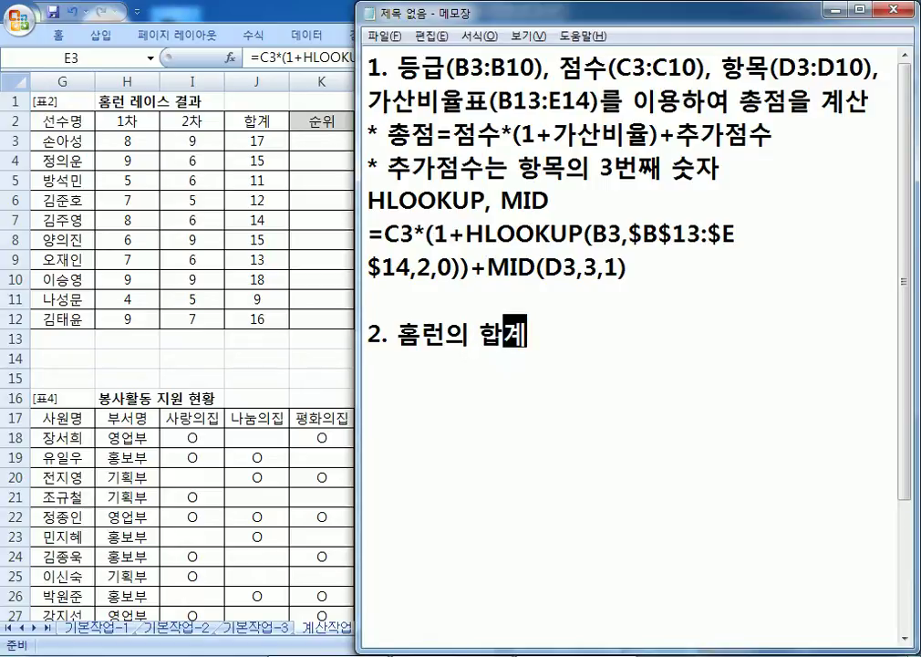
{"action": "type", "text": "가"}
{"action": "key", "text": "Left"}
{"action": "key", "text": "Left"}
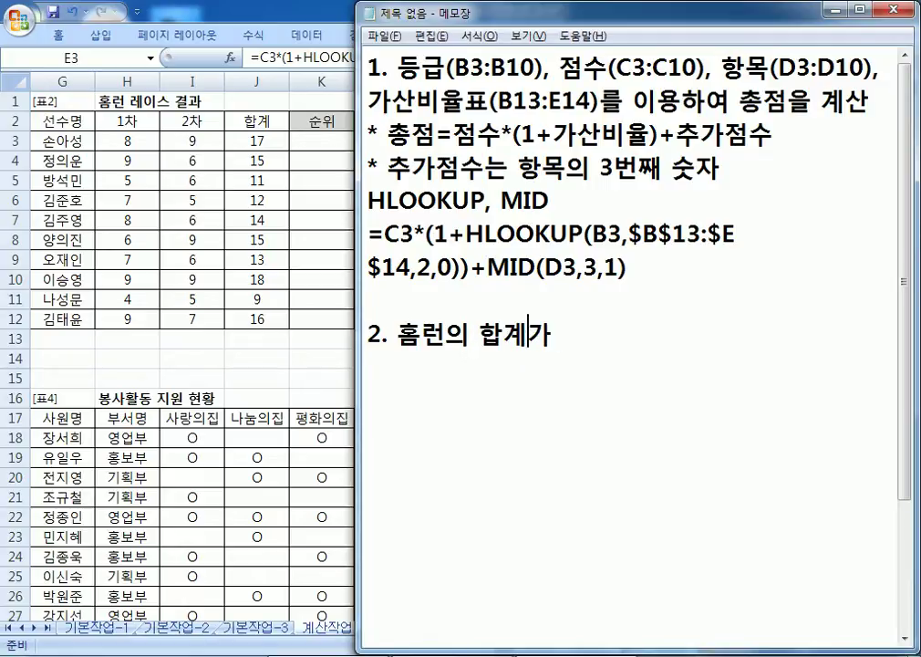
{"action": "type", "text": "(j3"}
{"action": "key", "text": "BackSpace"}
{"action": "key", "text": "BackSpace"}
{"action": "key", "text": "Hangul"}
{"action": "type", "text": "J3"}
{"action": "type", "text": ":J12"}
{"action": "type", "text": "("}
{"action": "key", "text": "BackSpace"}
{"action": "type", "text": ")"}
{"action": "key", "text": "End"}
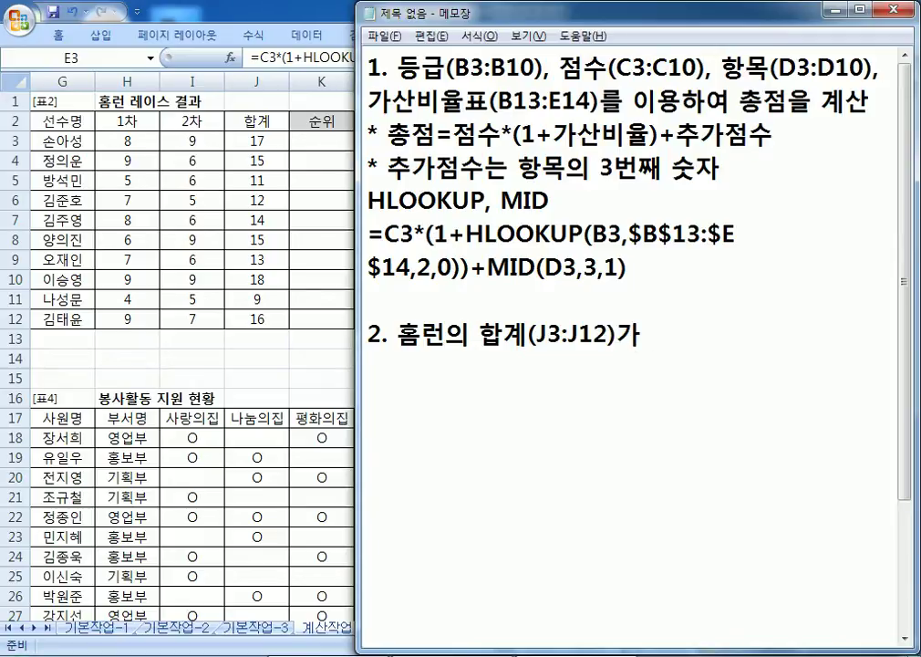
{"action": "type", "text": "가장 많은 선수는 \""}
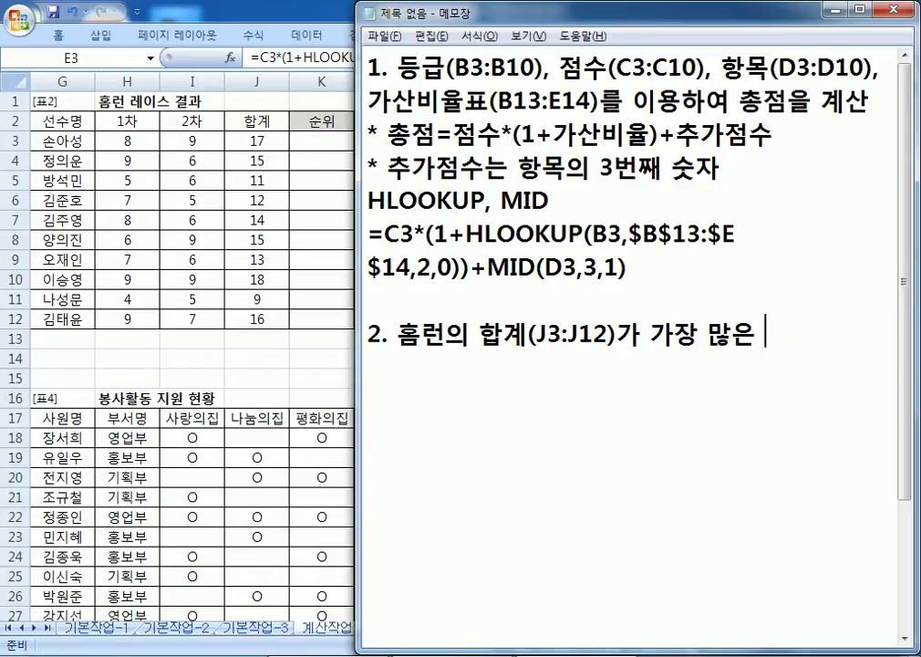
{"action": "type", "text": "1위\""}
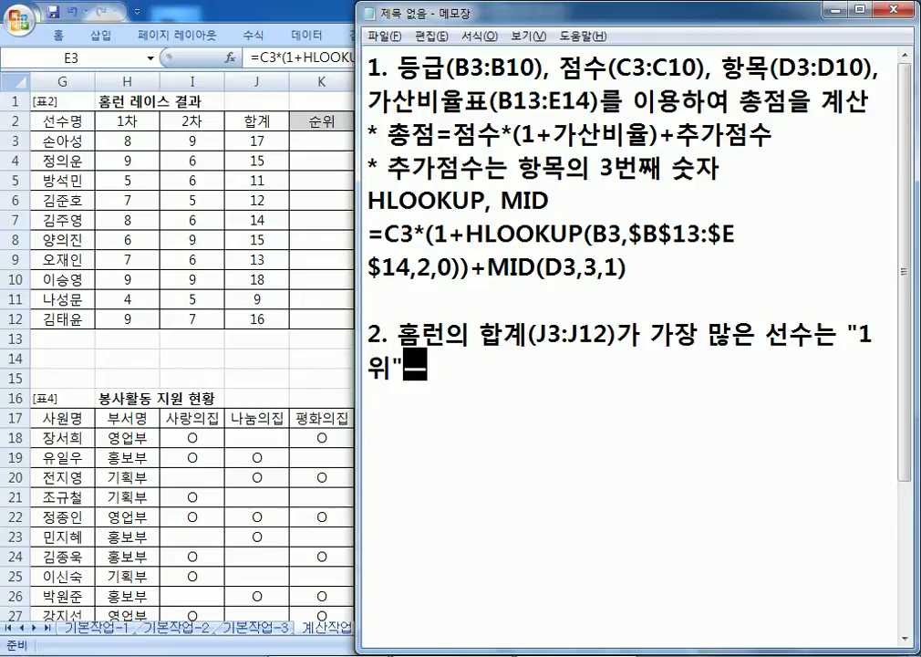
{"action": "type", "text": ","}
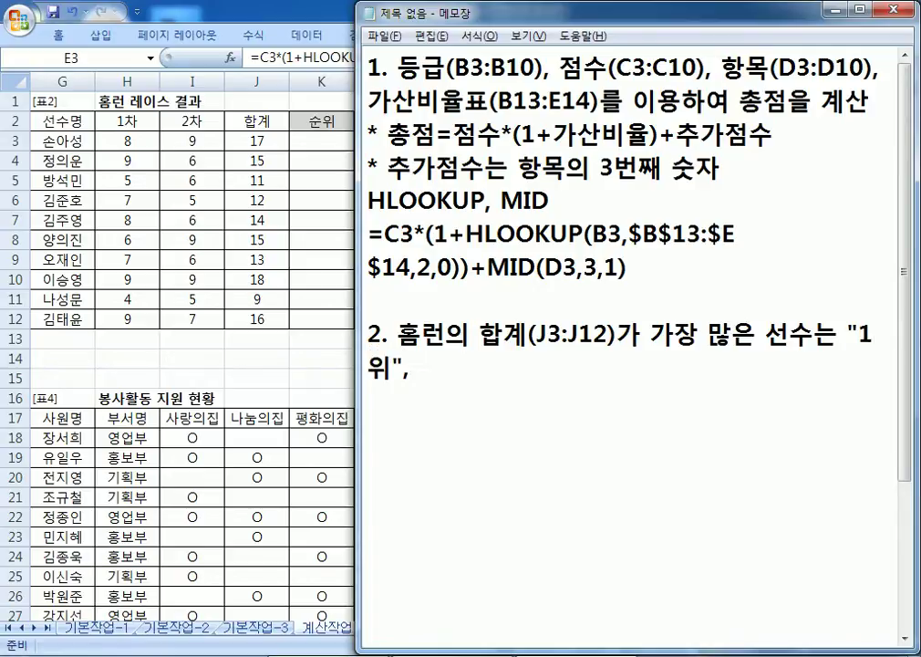
{"action": "type", "text": " 두번째는 "}
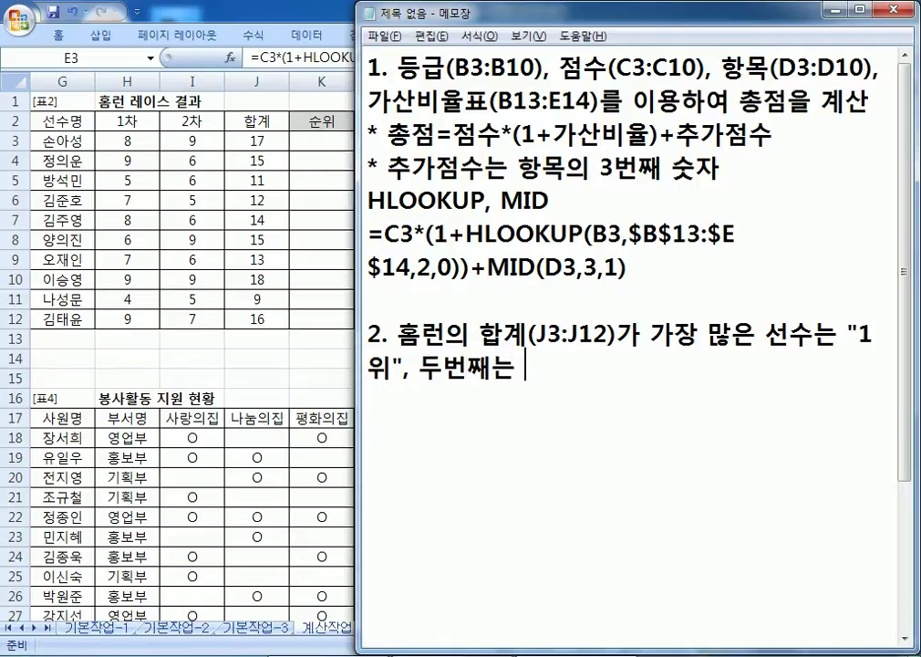
{"action": "type", "text": "\"@"}
{"action": "key", "text": "BackSpace"}
{"action": "type", "text": "2ㅇ"}
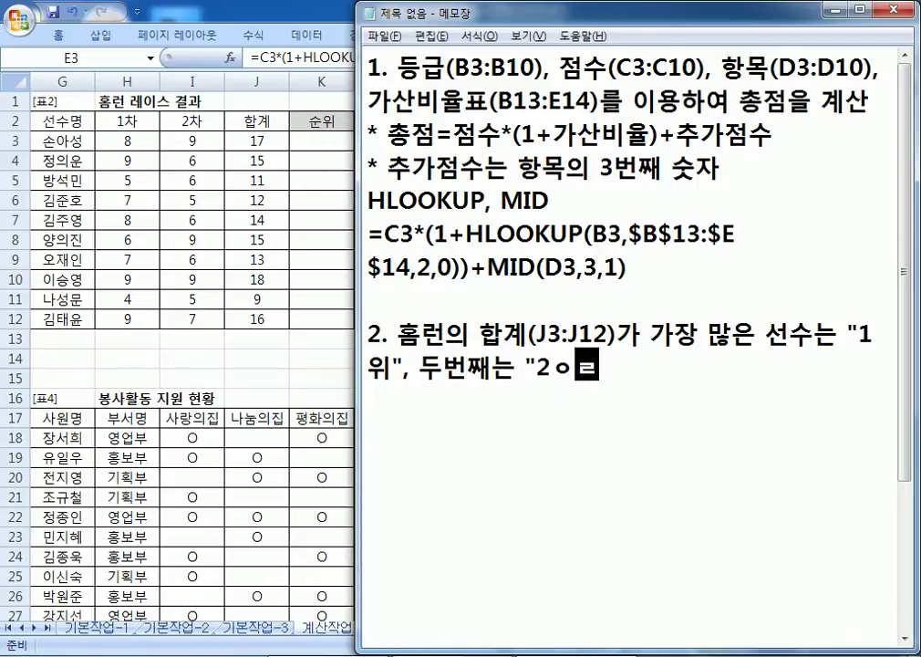
{"action": "type", "text": "ㅟ\", "}
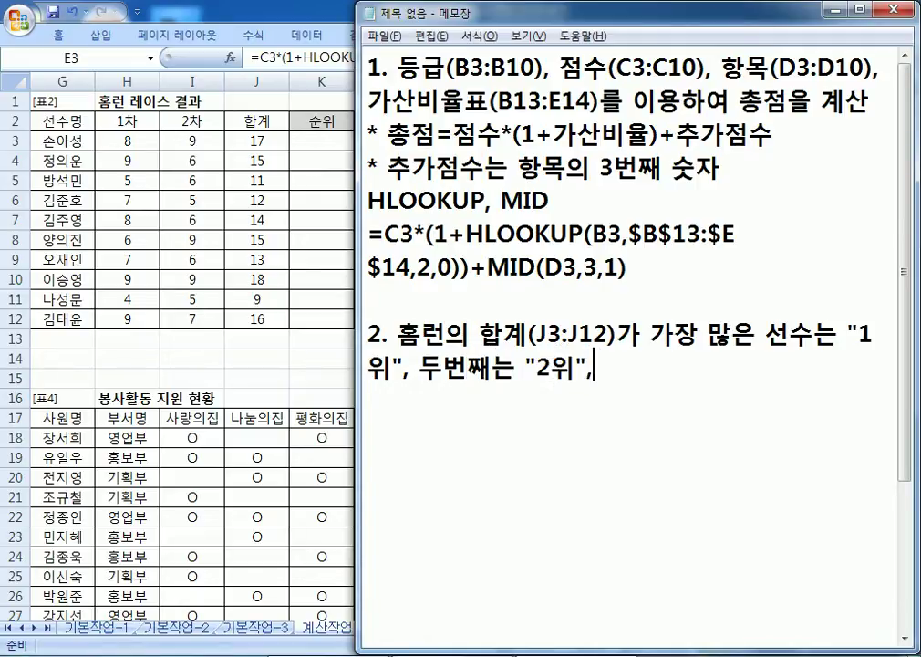
{"action": "type", "text": "세번째는 "}
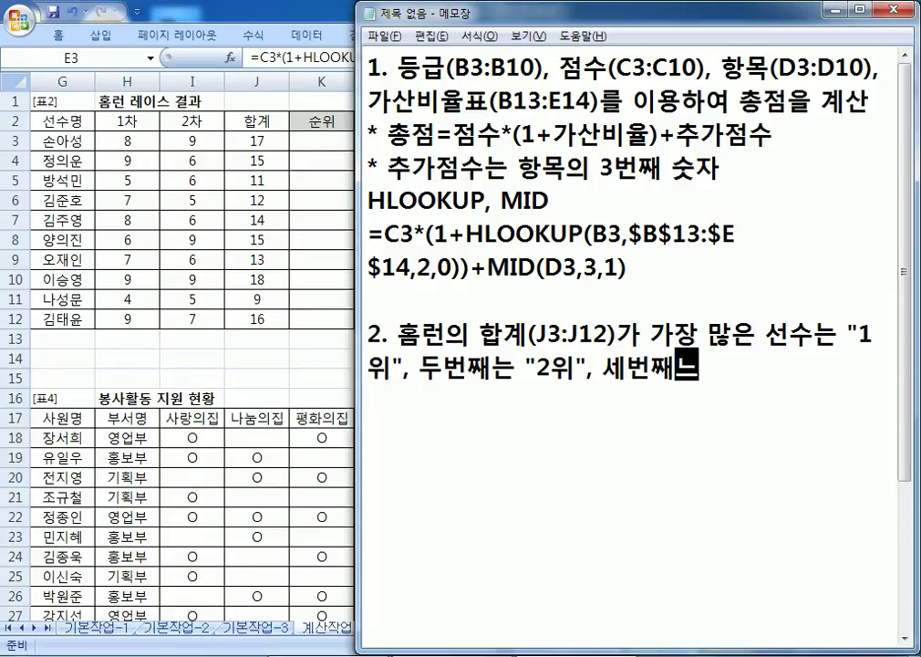
{"action": "type", "text": "\"3위\""}
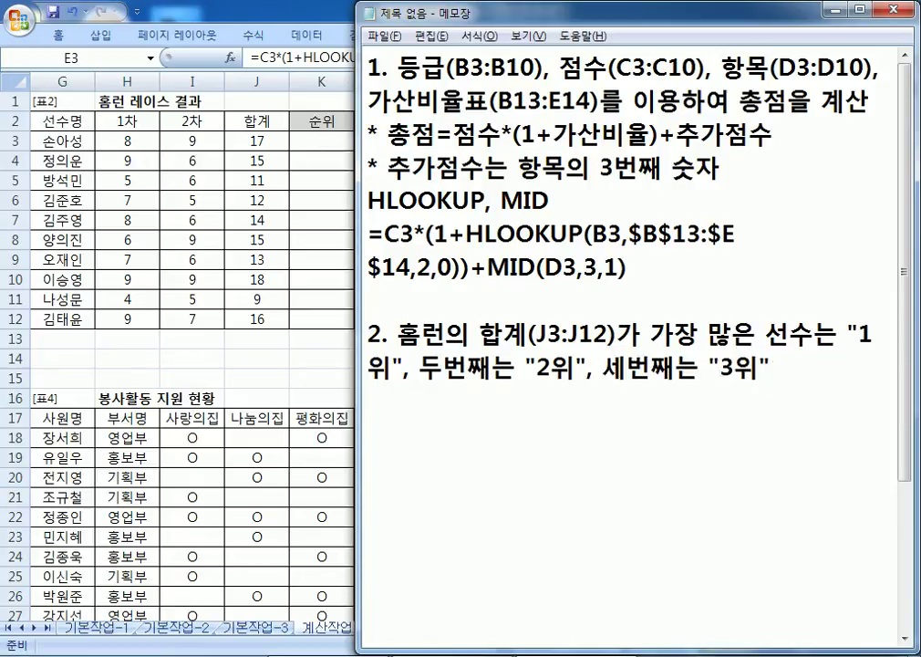
{"action": "type", "text": ", ㄱ"}
{"action": "type", "text": " 외"}
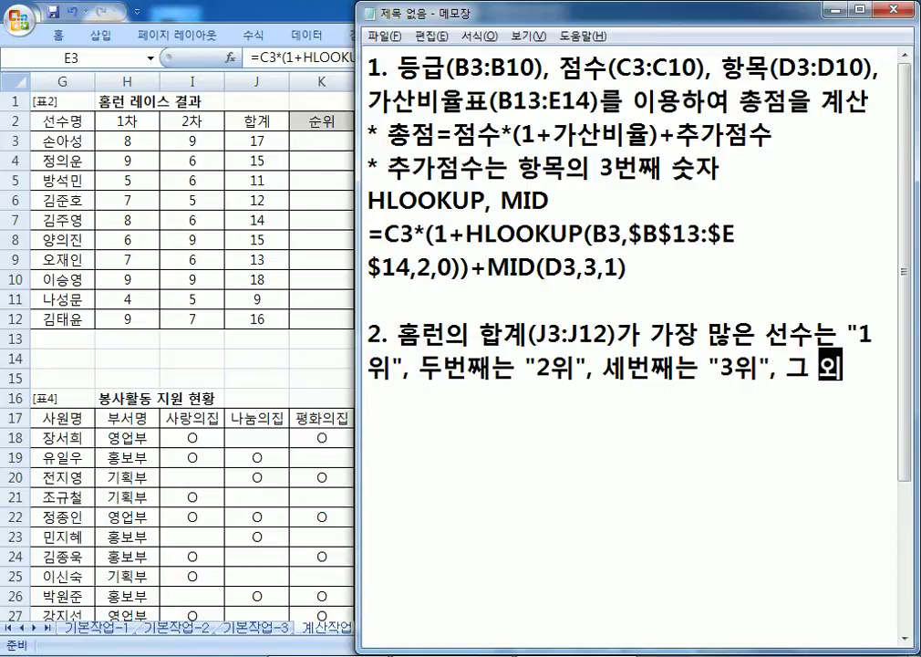
{"action": "type", "text": "에는 공백"}
Step: Add the hint line 'IFERROR, CHOOSE, RANK' below the problem text
{"action": "key", "text": "Return"}
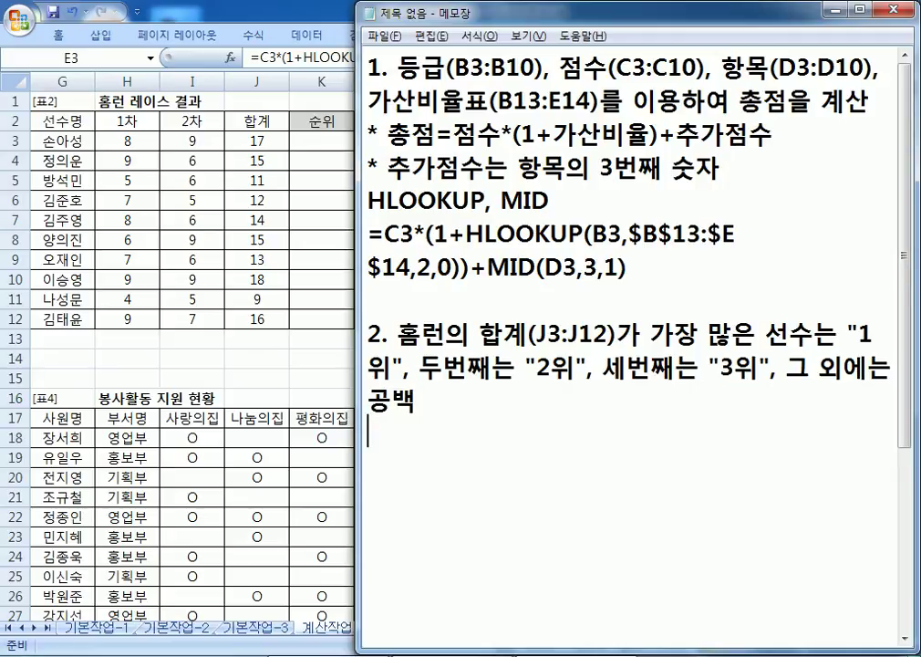
{"action": "type", "text": "IFERROR, CHOOSE, "}
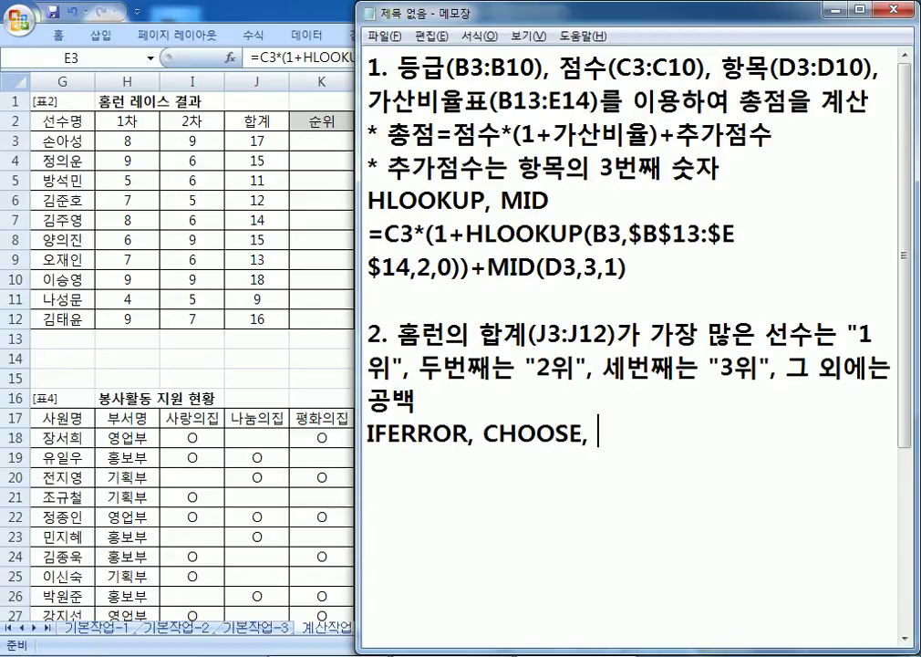
{"action": "type", "text": "RANK"}
{"action": "key", "text": "Return"}
{"action": "scroll", "coordinate": [502, 445], "scroll_direction": "down", "scroll_amount": 3}
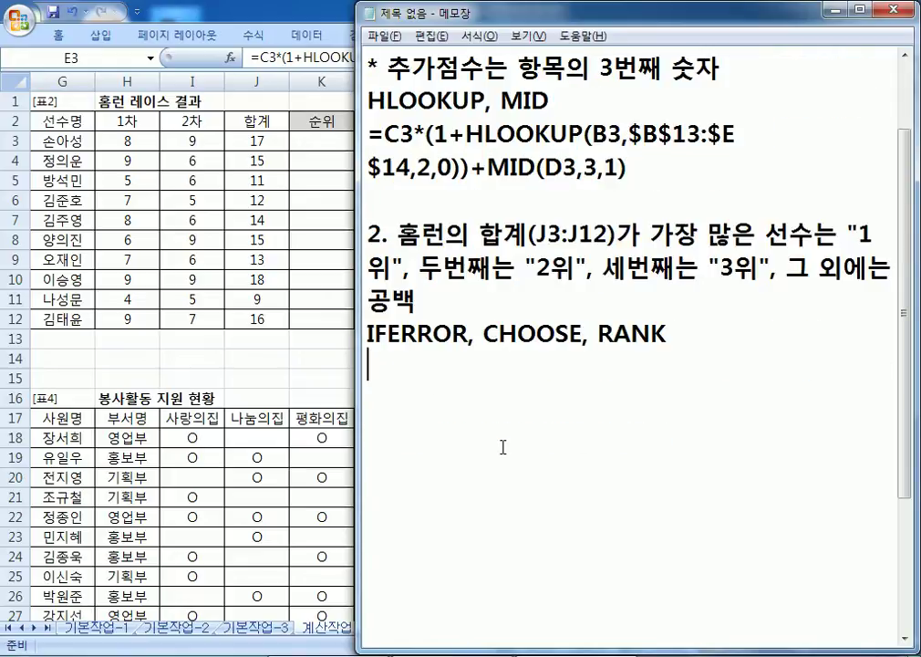
{"action": "scroll", "coordinate": [508, 444], "scroll_direction": "up", "scroll_amount": 1}
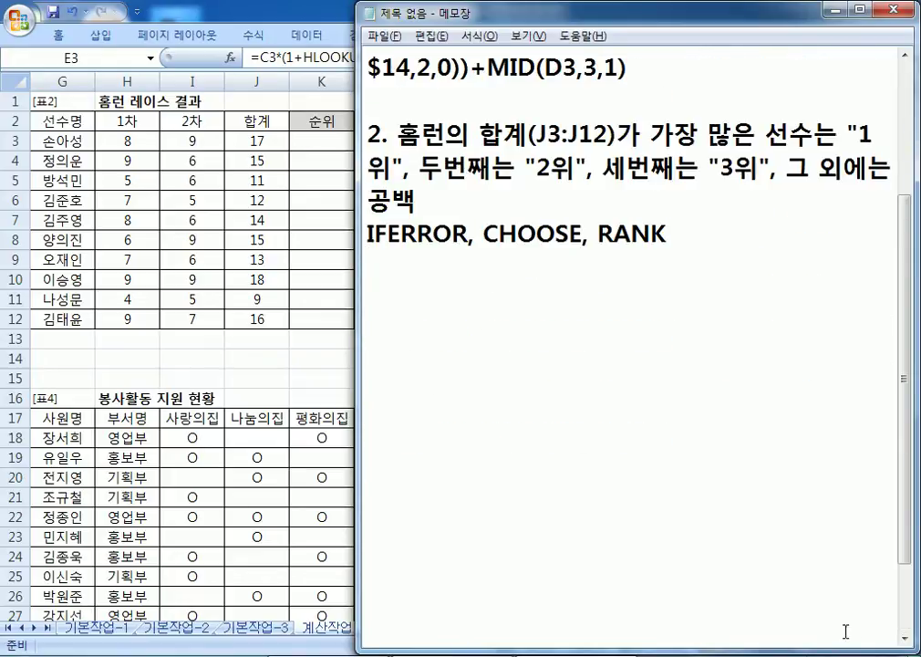
{"action": "scroll", "coordinate": [714, 507], "scroll_direction": "down", "scroll_amount": 1}
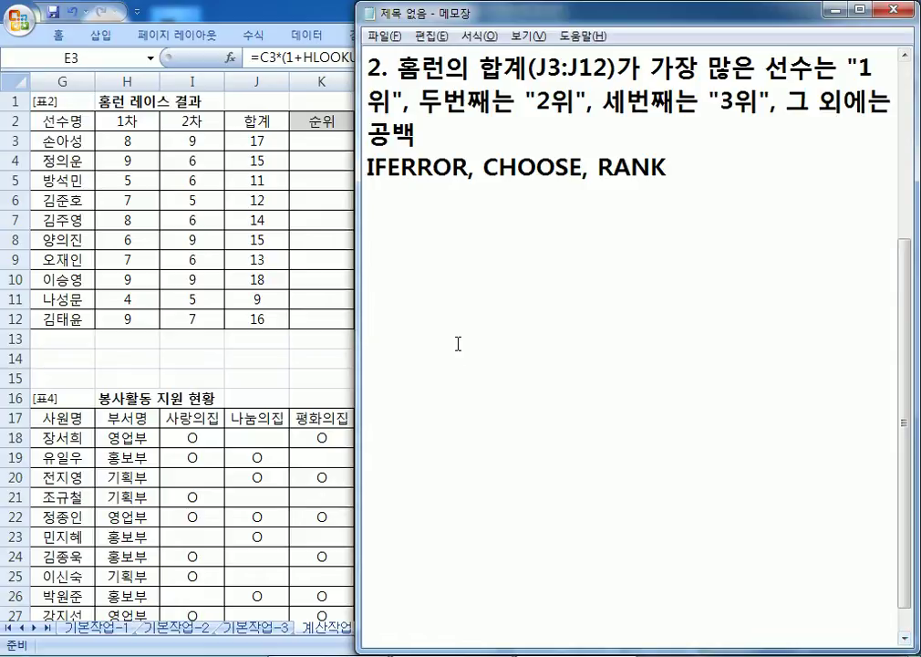
Step: Draft =CHOOSE(순위,"1위","2위","3위") followed by seven "" choices on a new line
{"action": "left_click", "coordinate": [439, 221]}
{"action": "type", "text": "=초"}
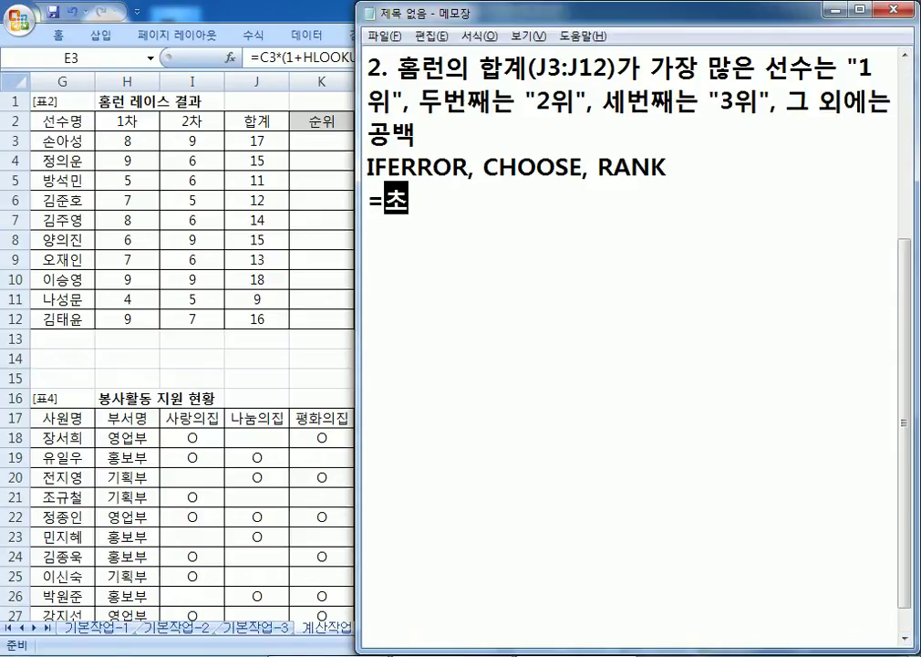
{"action": "key", "text": "BackSpace"}
{"action": "key", "text": "BackSpace"}
{"action": "type", "text": "CHG"}
{"action": "key", "text": "BackSpace"}
{"action": "type", "text": "OOSE("}
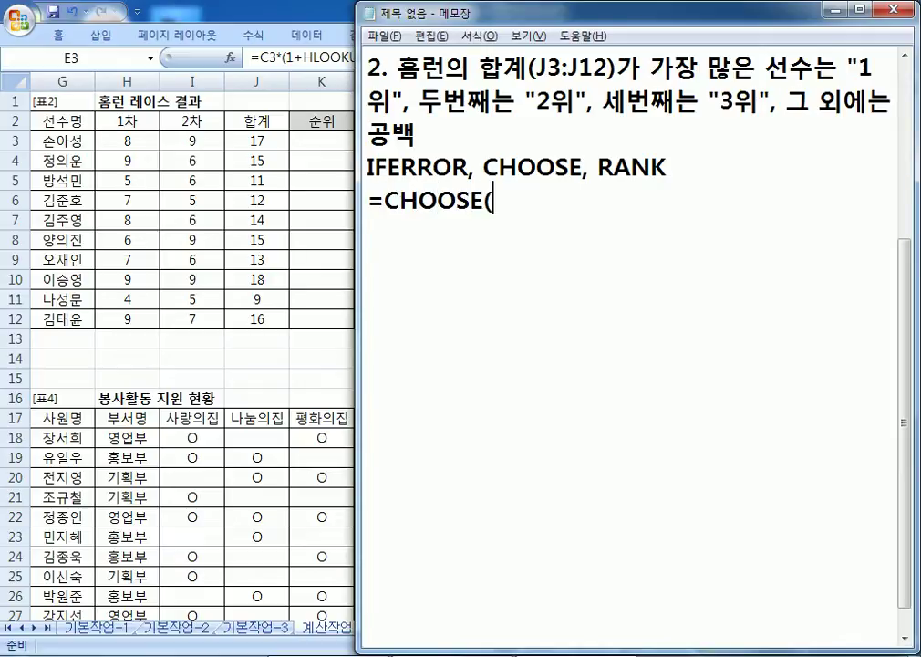
{"action": "type", "text": "TNS"}
{"action": "key", "text": "BackSpace"}
{"action": "key", "text": "BackSpace"}
{"action": "key", "text": "BackSpace"}
{"action": "type", "text": "수ㄴ위,"}
{"action": "type", "text": "\"1위\","}
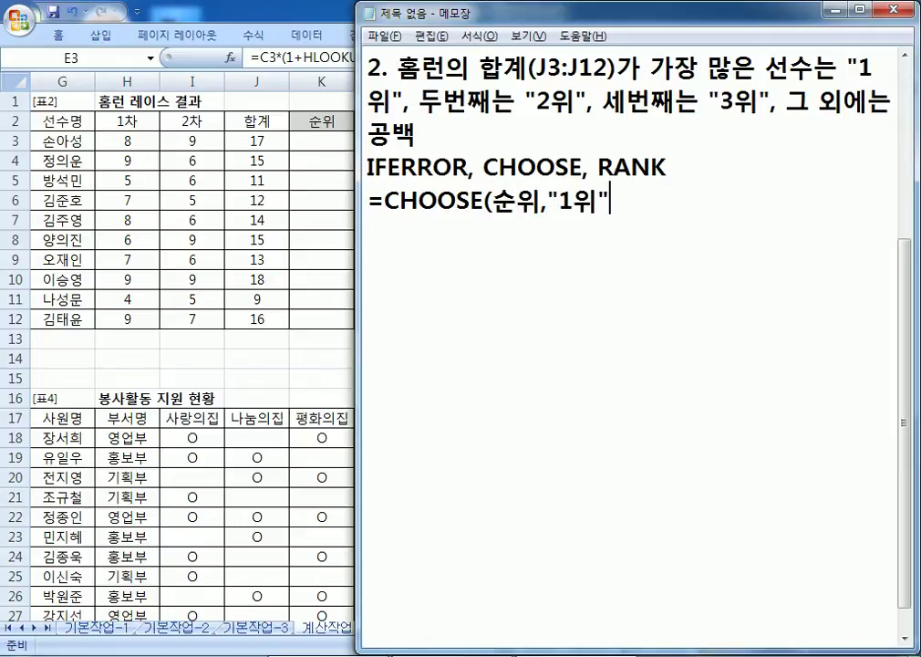
{"action": "type", "text": "\"2위"}
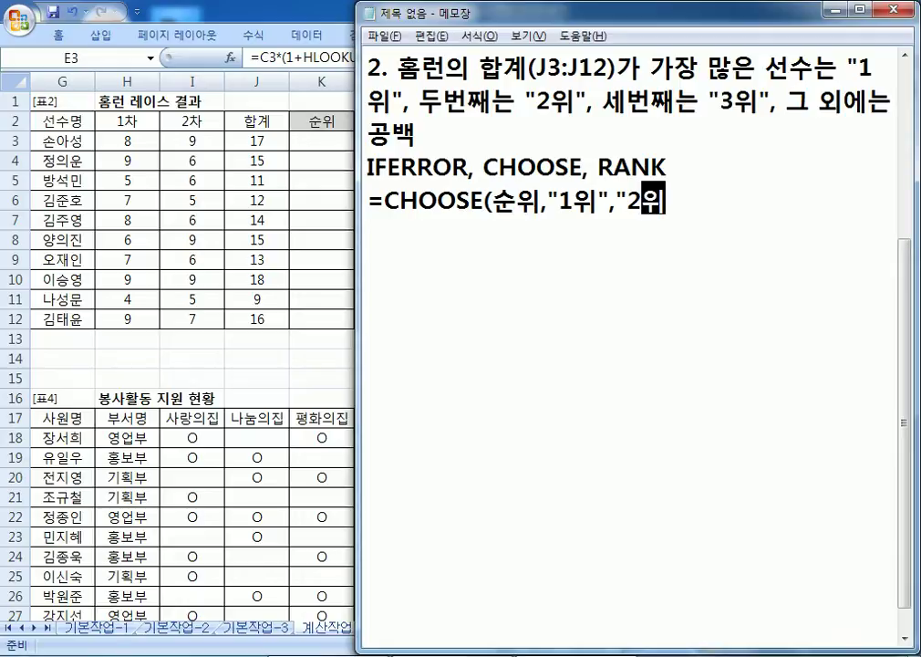
{"action": "type", "text": "\",\"3우"}
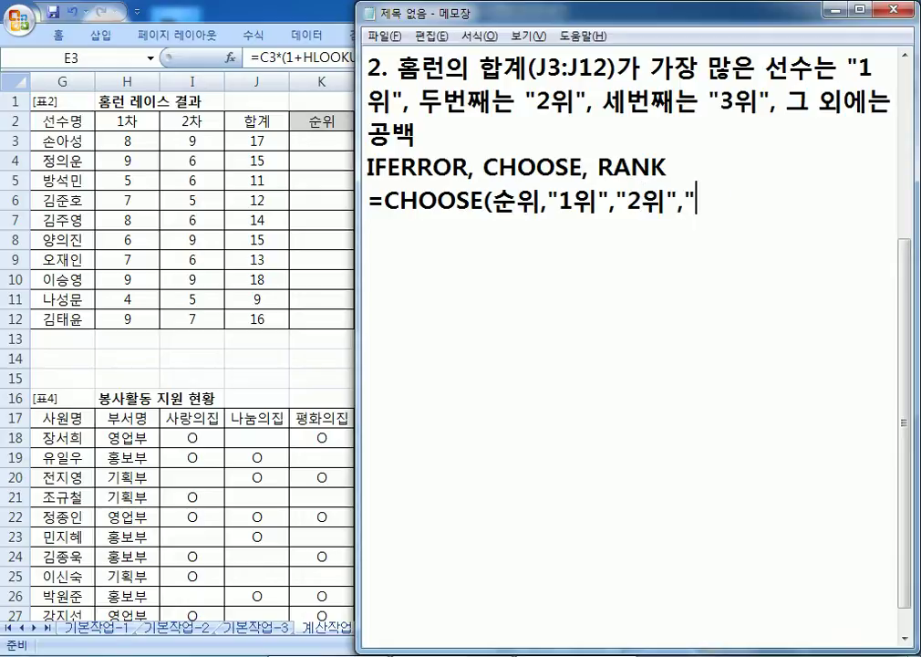
{"action": "type", "text": "위"}
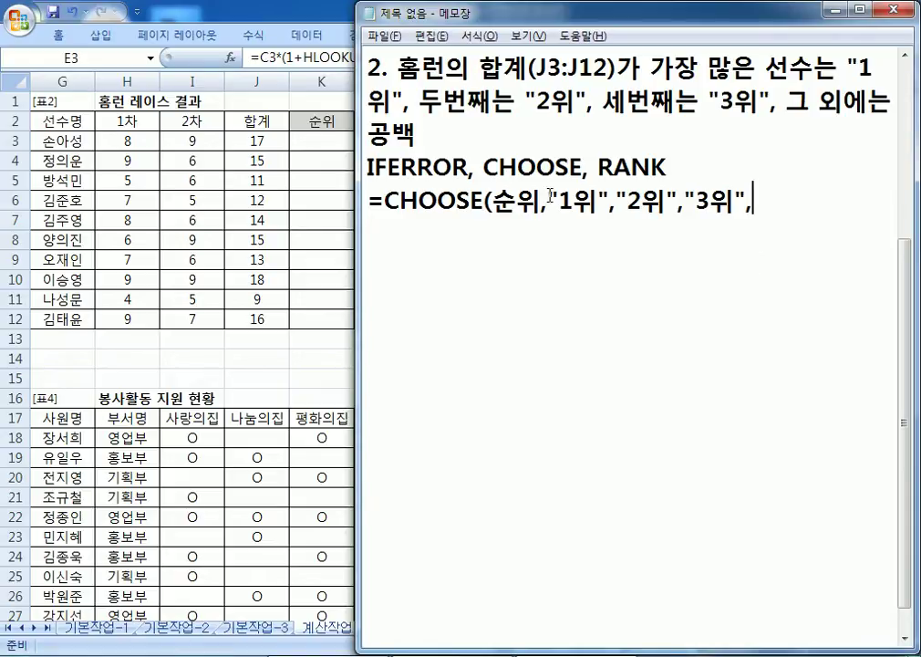
{"action": "type", "text": "\"\",\"\" <"}
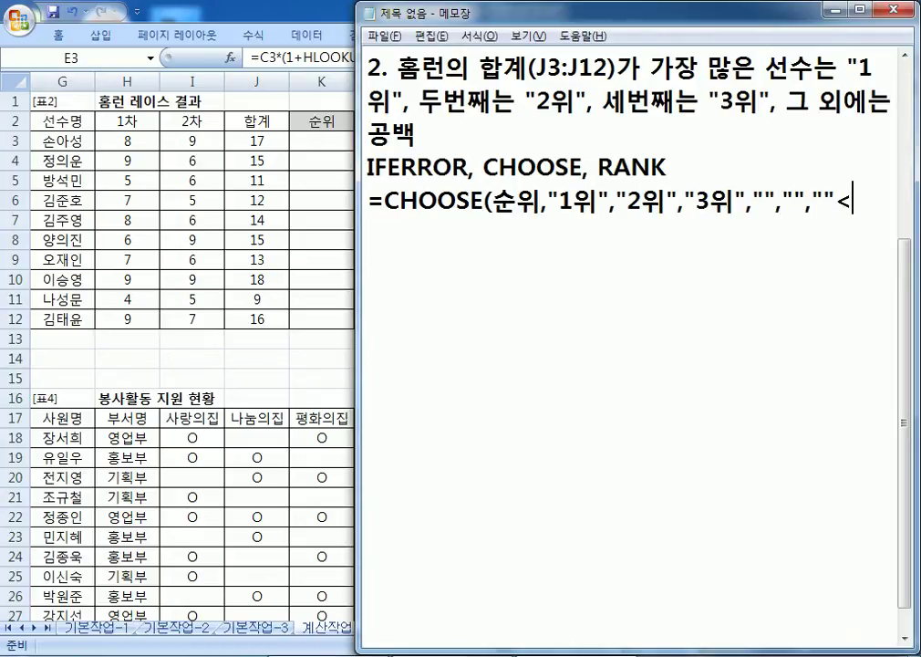
{"action": "key", "text": "BackSpace"}
{"action": "key", "text": "BackSpace"}
{"action": "type", "text": ",\"\",\"\",\"\",\""}
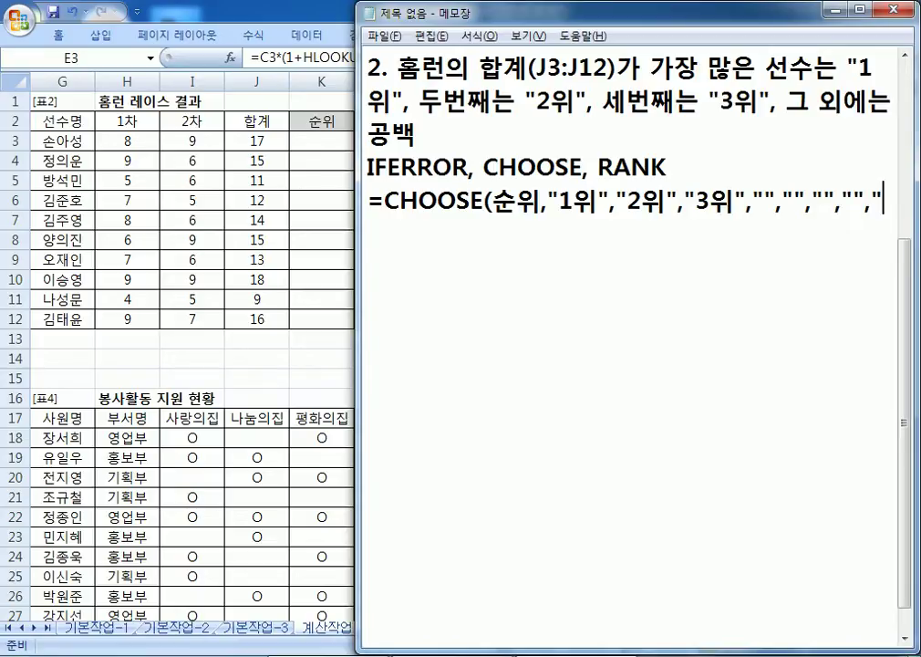
{"action": "type", "text": "\",\"\","}
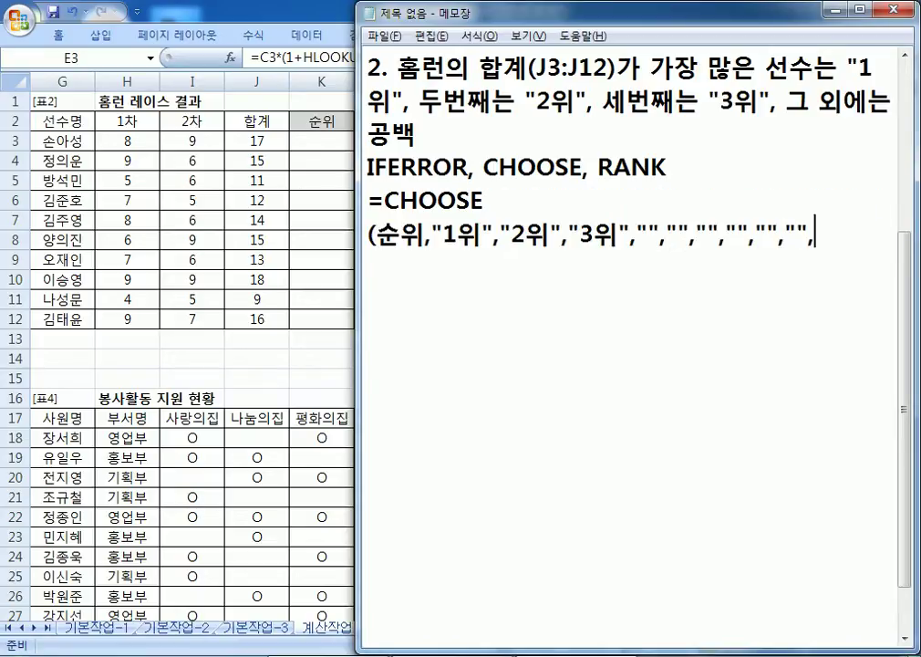
{"action": "type", "text": ")"}
{"action": "key", "text": "Return"}
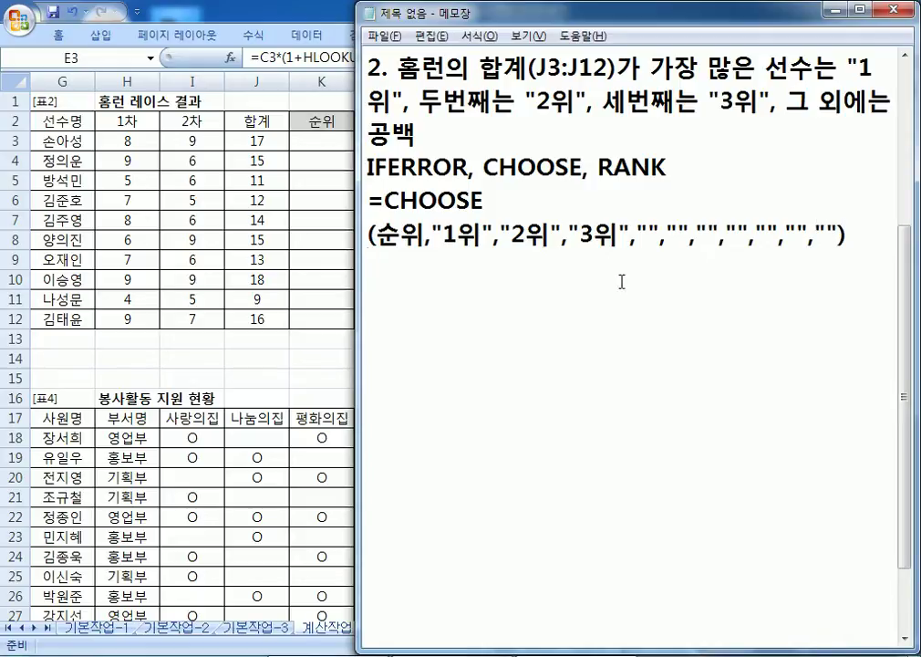
Step: Reposition and widen the Notepad window, then review the CHOOSE line's arguments
{"action": "left_click_drag", "start_coordinate": [388, 11], "coordinate": [128, 199]}
{"action": "left_click_drag", "start_coordinate": [690, 330], "coordinate": [907, 329]}
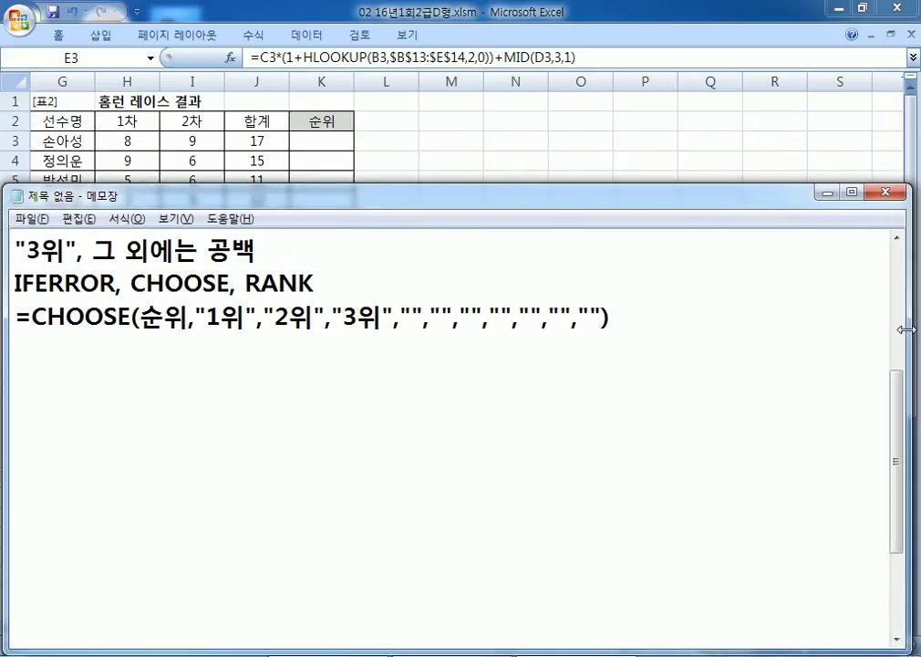
{"action": "left_click_drag", "start_coordinate": [198, 313], "coordinate": [376, 317]}
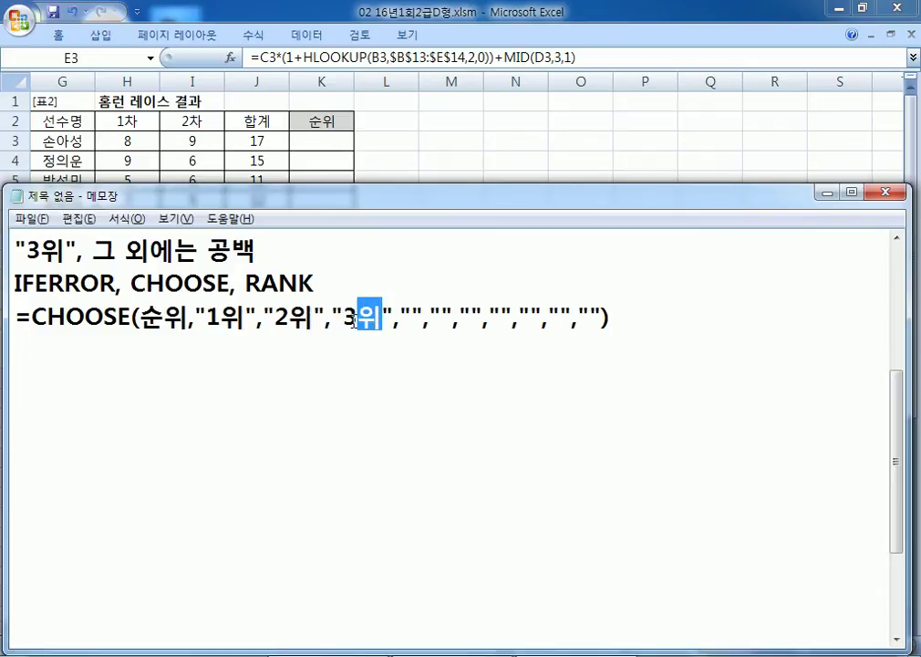
{"action": "left_click", "coordinate": [405, 317]}
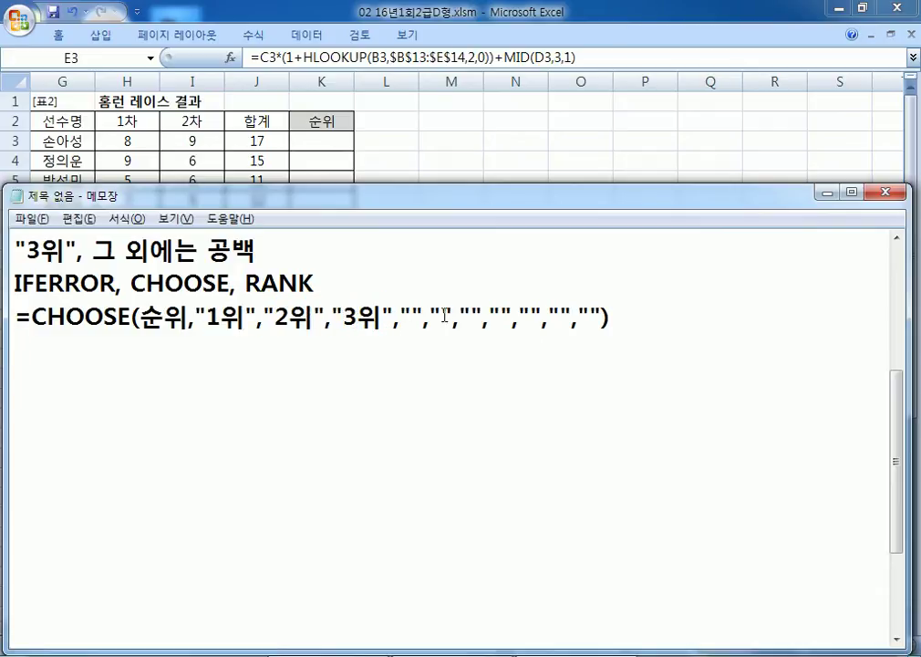
{"action": "left_click", "coordinate": [468, 317]}
{"action": "left_click", "coordinate": [501, 317]}
{"action": "left_click", "coordinate": [538, 316]}
{"action": "left_click", "coordinate": [561, 316]}
{"action": "left_click", "coordinate": [658, 317]}
Step: Append the remark 'X IFERROR함수를 사용X' to the CHOOSE line and begin an =IFERROR line
{"action": "type", "text": "X"}
{"action": "type", "text": "IFER"}
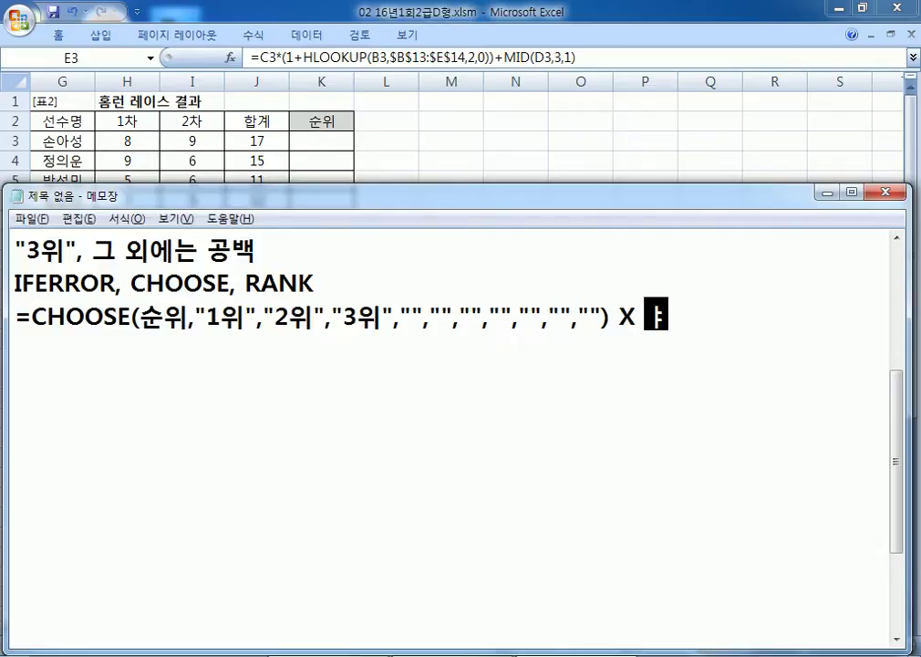
{"action": "type", "text": "ROR"}
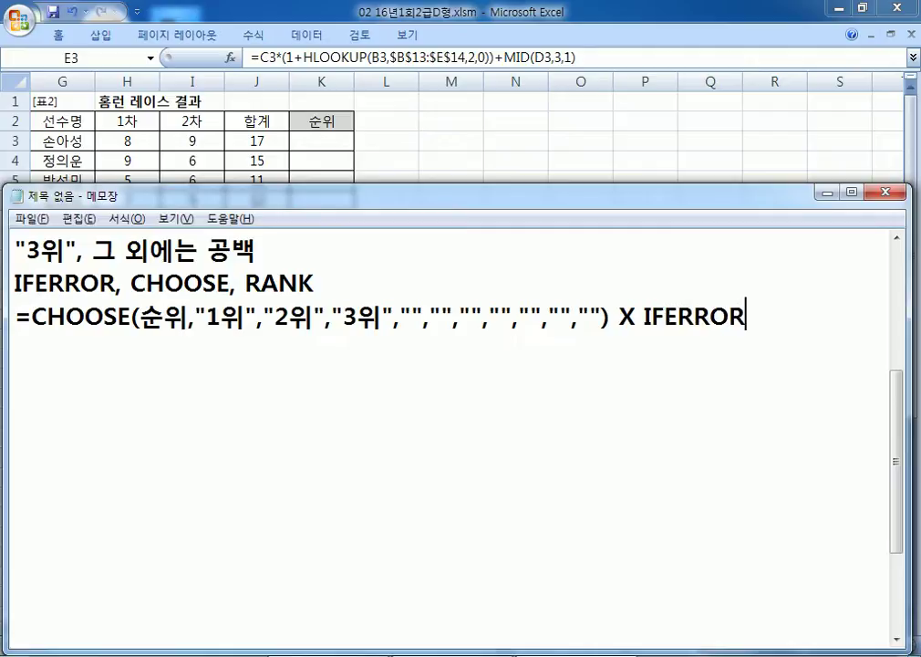
{"action": "type", "text": "함수른를 사용"}
{"action": "key", "text": "Return"}
{"action": "type", "text": "*"}
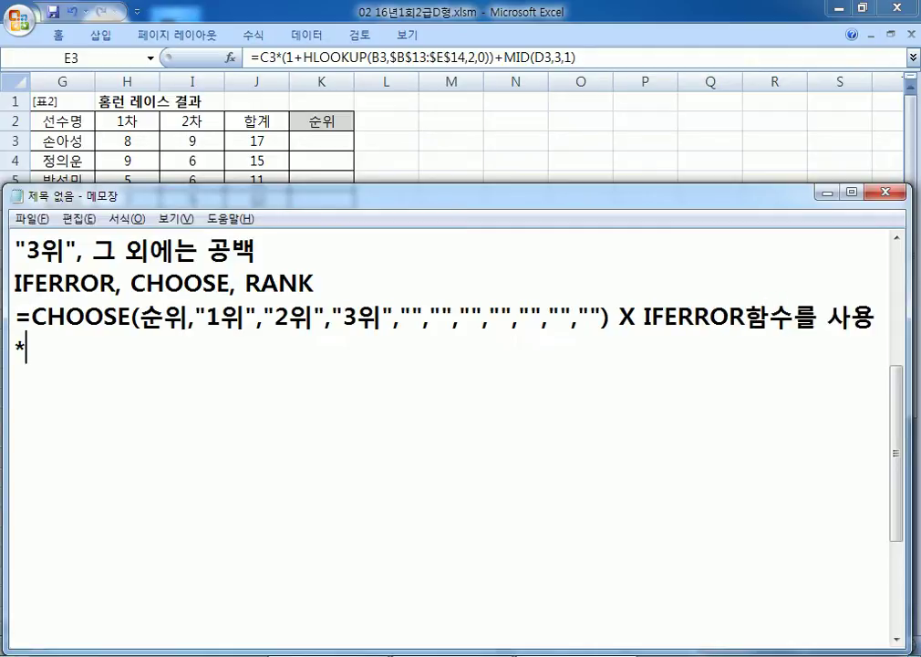
{"action": "left_click", "coordinate": [5, 348]}
{"action": "key", "text": "BackSpace"}
{"action": "key", "text": "BackSpace"}
{"action": "key", "text": "Return"}
{"action": "type", "text": "ㅌ"}
{"action": "key", "text": "BackSpace"}
{"action": "key", "text": "BackSpace"}
{"action": "type", "text": "X"}
{"action": "key", "text": "Return"}
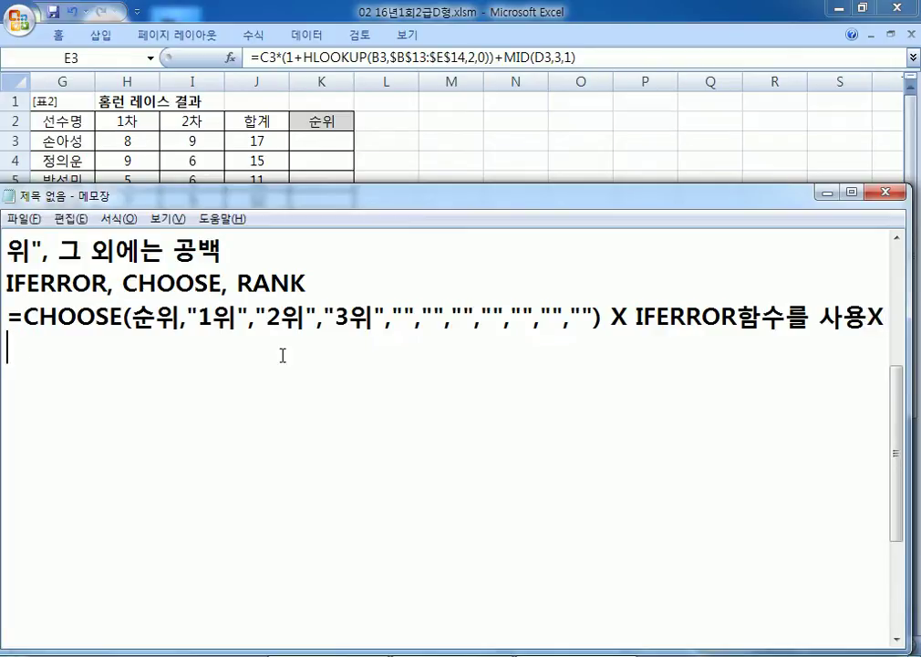
{"action": "left_click_drag", "start_coordinate": [907, 343], "coordinate": [912, 343]}
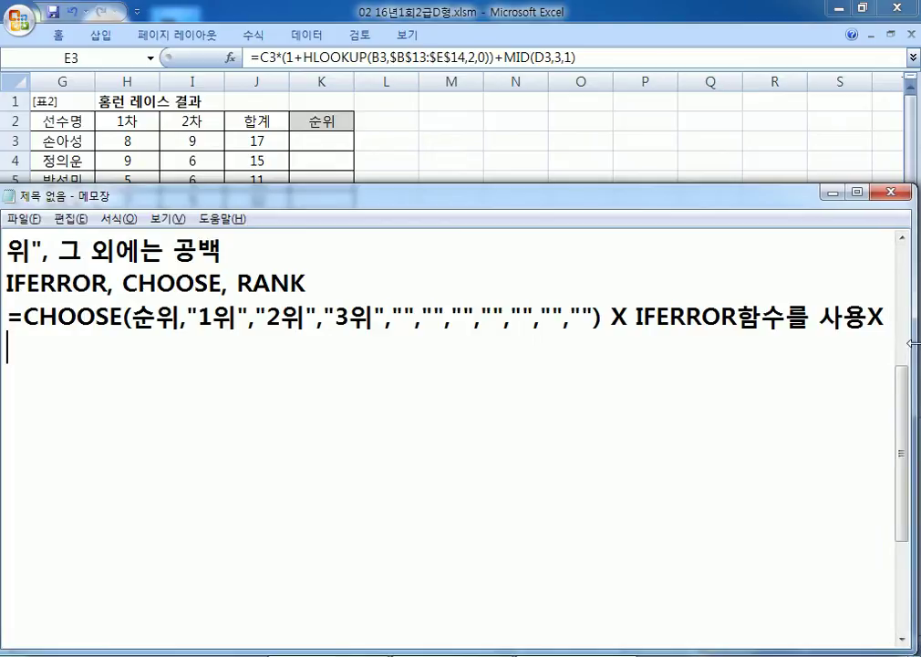
{"action": "type", "text": "=IFERROR("}
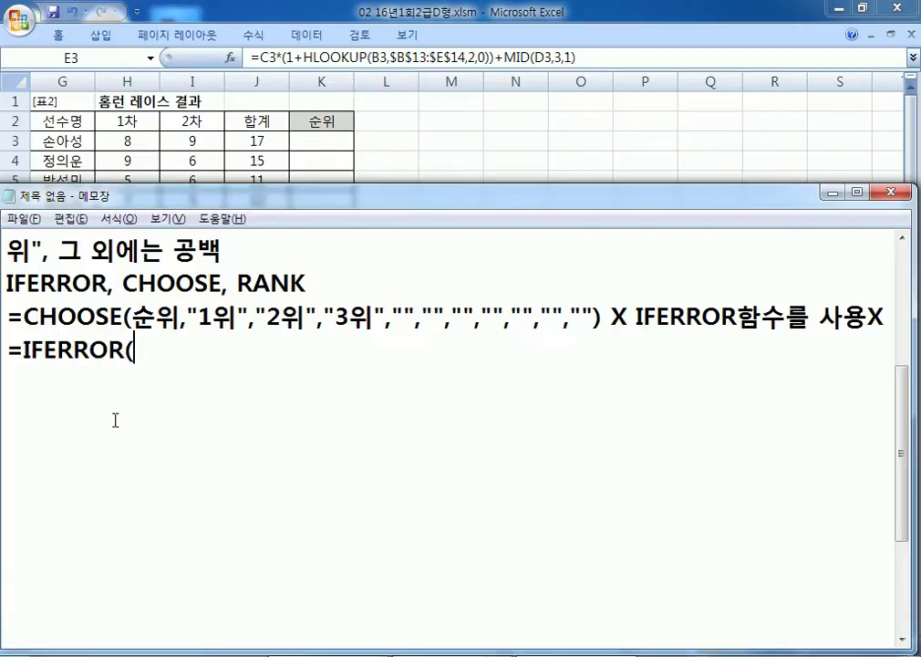
Step: Start =IFERROR( and paste the CHOOSE(순위,"1위","2위","3위" part copied from the draft
{"action": "left_click_drag", "start_coordinate": [24, 317], "coordinate": [279, 319]}
{"action": "key", "text": "ctrl+c"}
{"action": "left_click", "coordinate": [202, 352]}
{"action": "key", "text": "ctrl+v"}
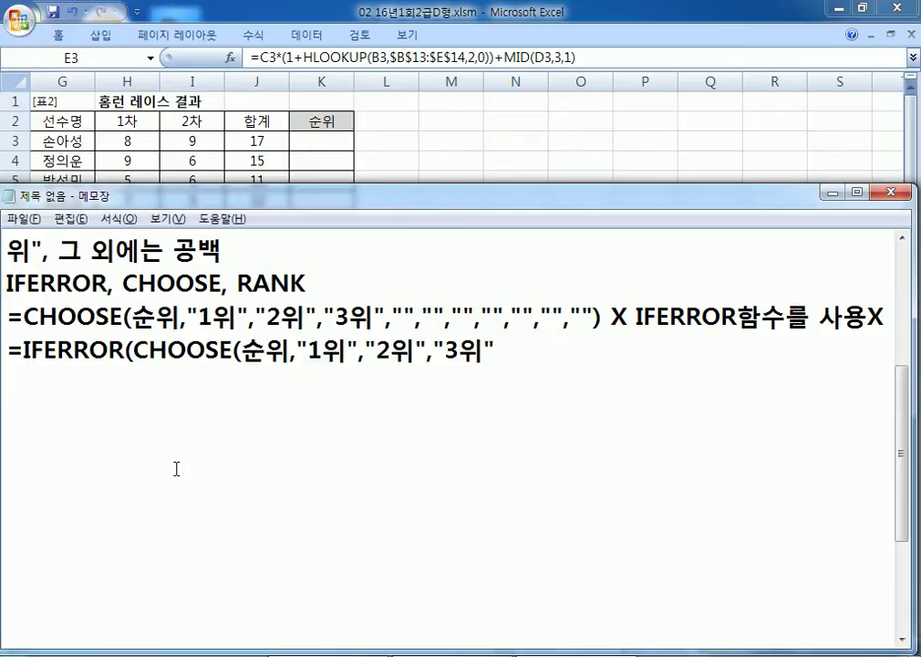
Step: Complete the formula as =IFERROR(CHOOSE(순위,"1위","2위","3위"),"")
{"action": "left_click_drag", "start_coordinate": [242, 351], "coordinate": [267, 352]}
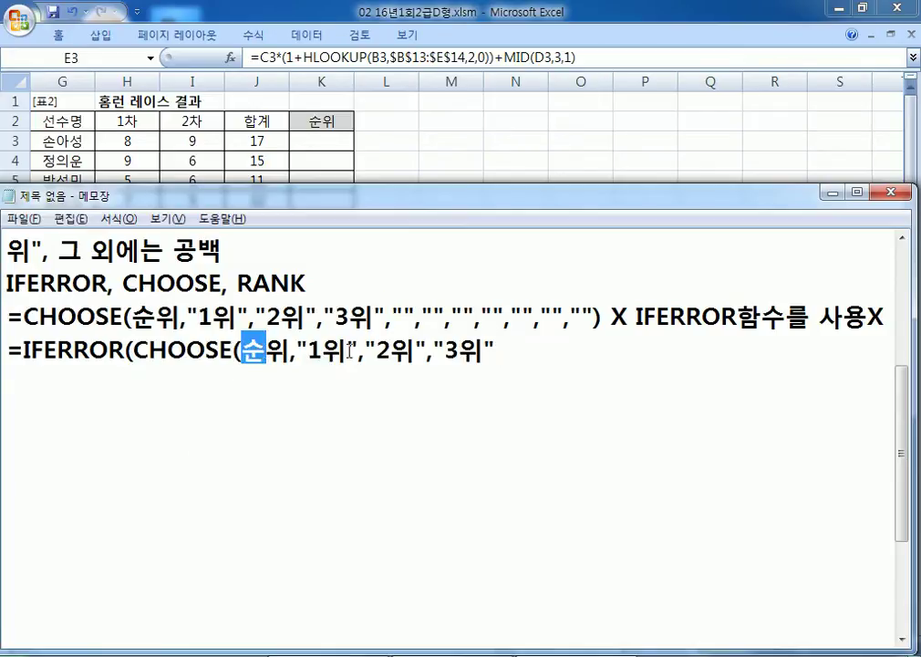
{"action": "left_click", "coordinate": [497, 351]}
{"action": "type", "text": "),"}
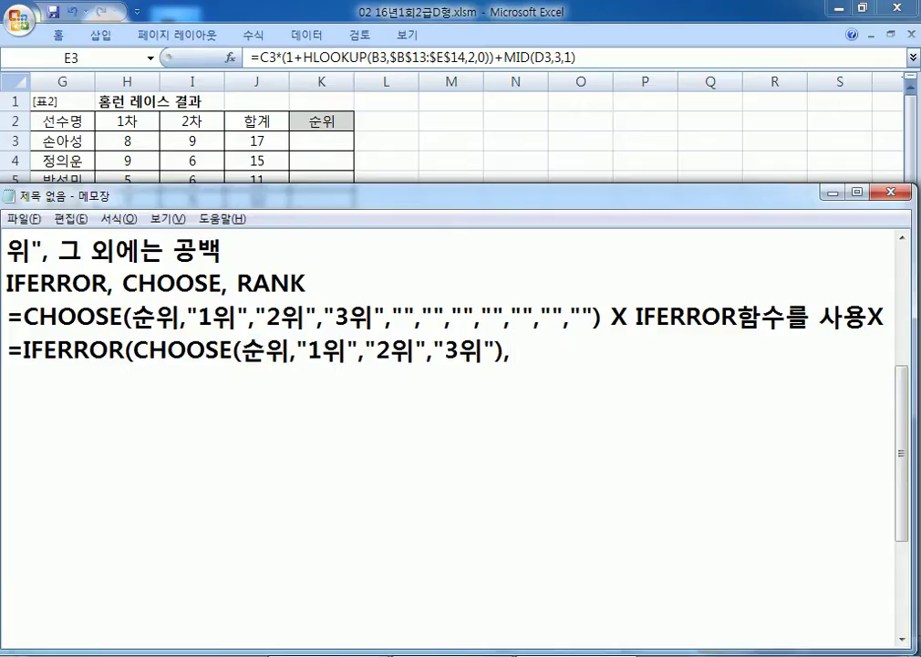
{"action": "left_click_drag", "start_coordinate": [241, 351], "coordinate": [290, 351]}
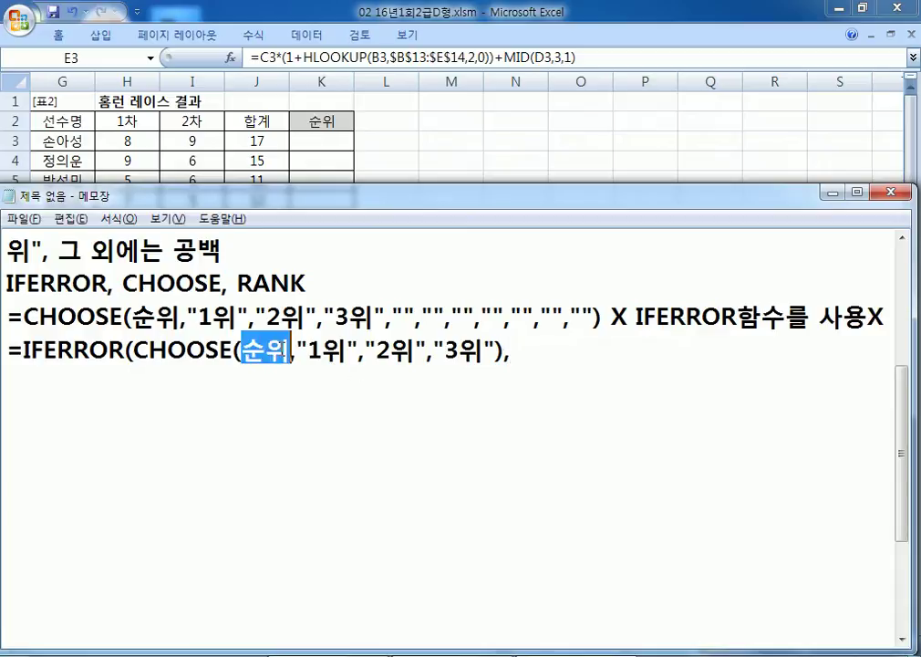
{"action": "left_click_drag", "start_coordinate": [149, 352], "coordinate": [219, 351]}
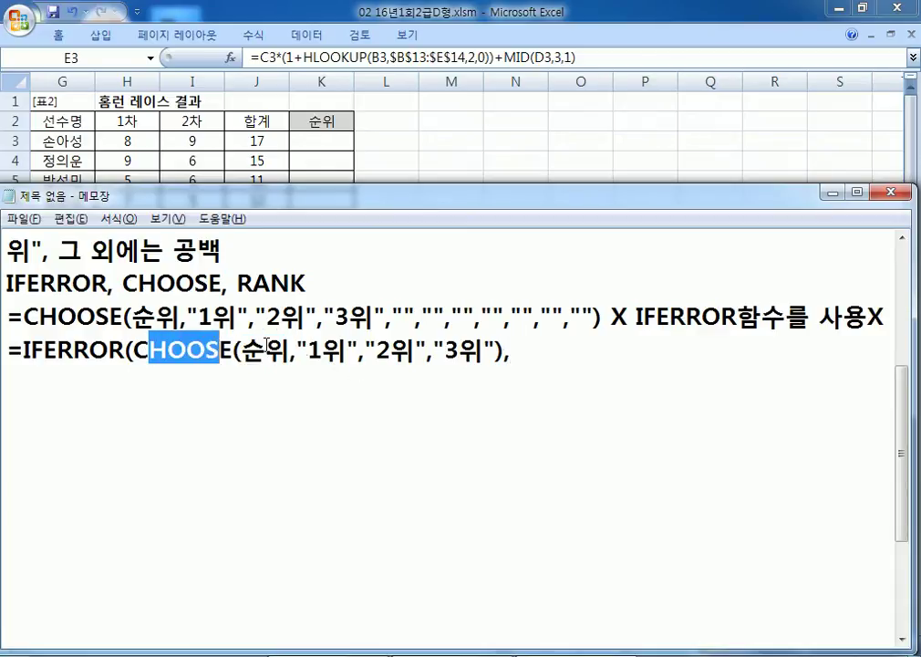
{"action": "left_click_drag", "start_coordinate": [298, 351], "coordinate": [470, 351]}
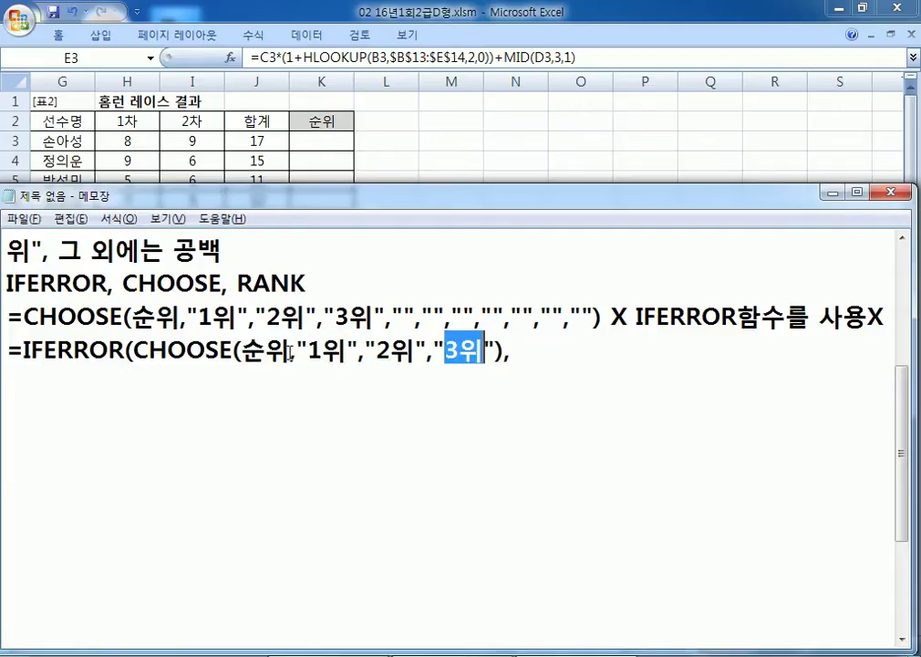
{"action": "left_click_drag", "start_coordinate": [392, 316], "coordinate": [602, 317]}
{"action": "left_click", "coordinate": [547, 352]}
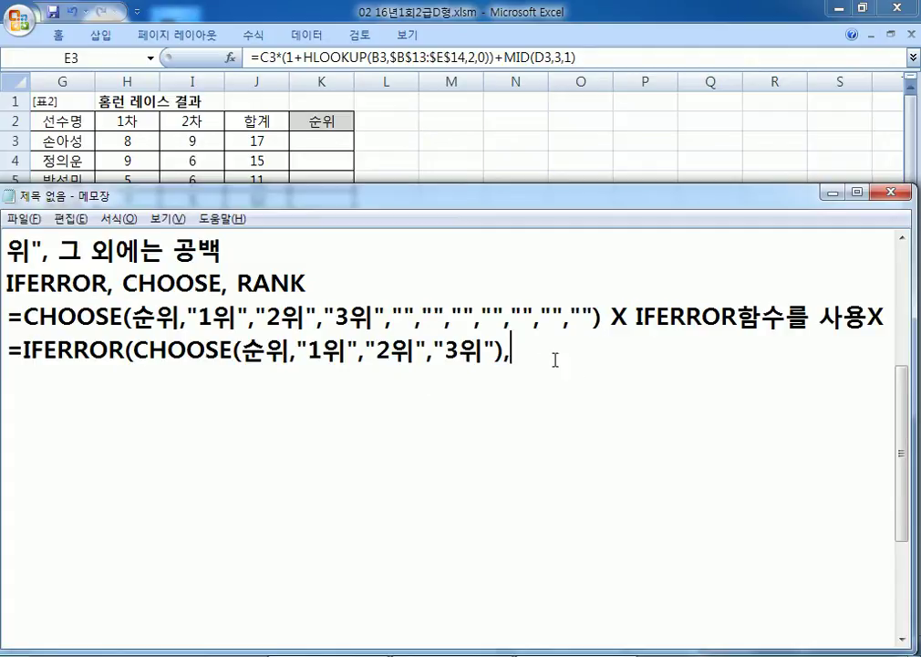
{"action": "type", "text": "\"\")"}
Step: Put the IFERROR note on its own line, mark the new formula O, and begin an asterisk note
{"action": "left_click_drag", "start_coordinate": [628, 317], "coordinate": [607, 478]}
{"action": "key", "text": "Left"}
{"action": "key", "text": "End"}
{"action": "key", "text": "Left"}
{"action": "key", "text": "Left"}
{"action": "key", "text": "Left"}
{"action": "key", "text": "Left"}
{"action": "key", "text": "Left"}
{"action": "key", "text": "Left"}
{"action": "key", "text": "Left"}
{"action": "key", "text": "Left"}
{"action": "key", "text": "Left"}
{"action": "key", "text": "Left"}
{"action": "key", "text": "Left"}
{"action": "key", "text": "Left"}
{"action": "key", "text": "Left"}
{"action": "key", "text": "Left"}
{"action": "key", "text": "Left"}
{"action": "key", "text": "Left"}
{"action": "key", "text": "Left"}
{"action": "key", "text": "Right"}
{"action": "key", "text": "Right"}
{"action": "key", "text": "Return"}
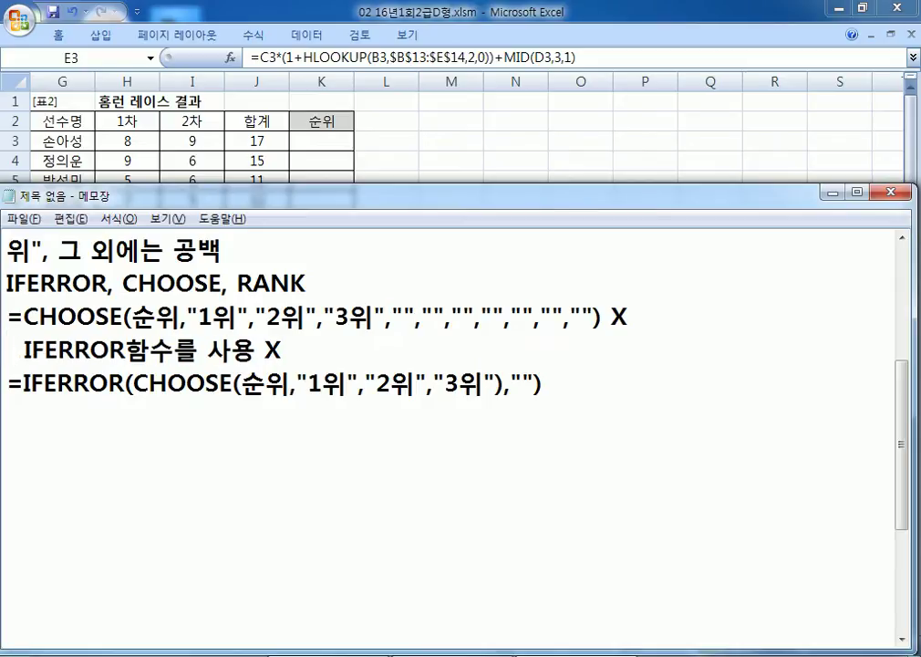
{"action": "key", "text": "Down"}
{"action": "type", "text": "ㅎ"}
{"action": "key", "text": "BackSpace"}
{"action": "key", "text": "Hangul"}
{"action": "type", "text": "O"}
{"action": "key", "text": "Return"}
{"action": "type", "text": "*"}
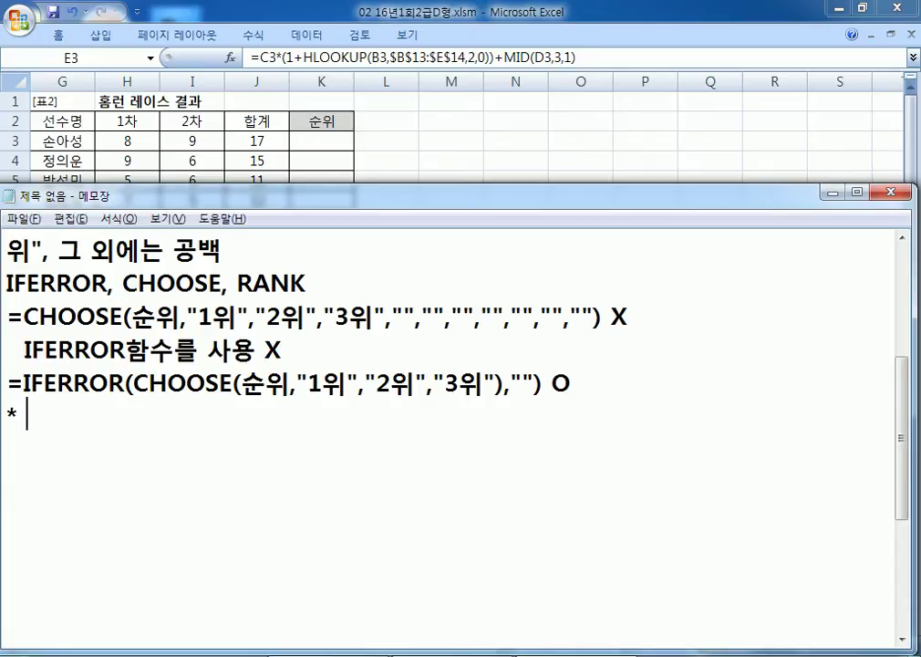
{"action": "type", "text": " 순우"}
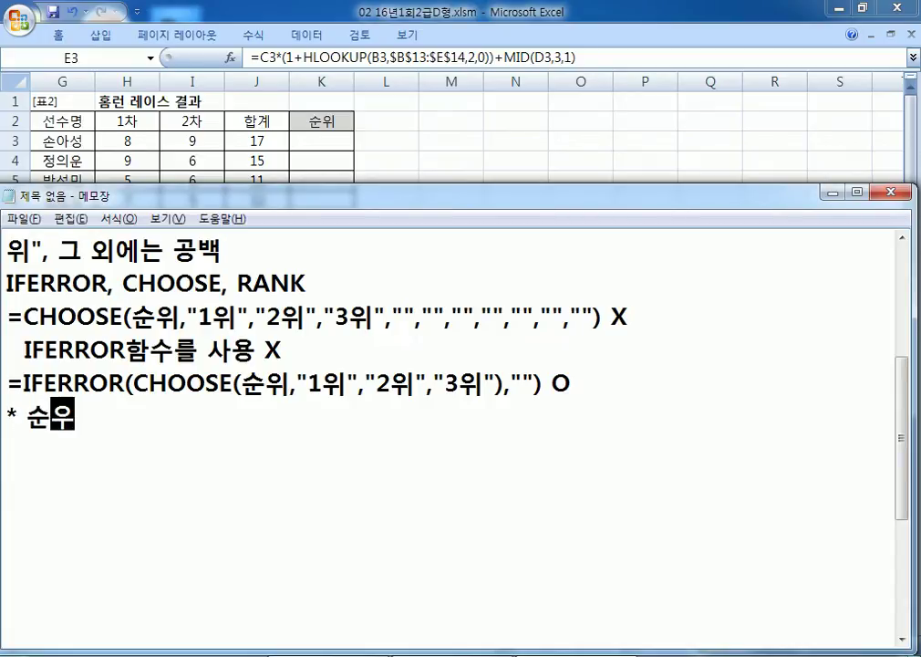
{"action": "type", "text": "ㅣ에 "}
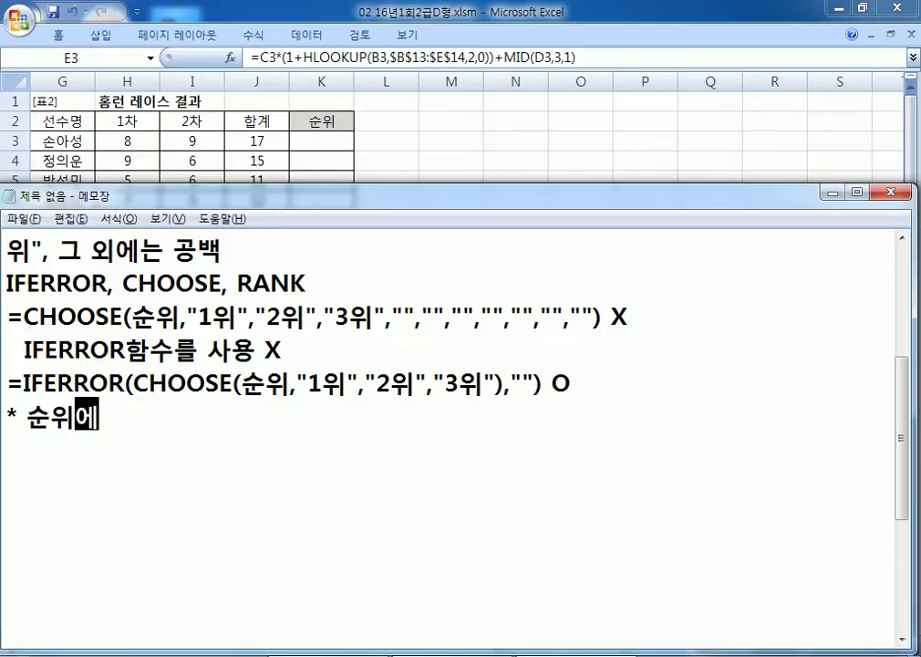
{"action": "type", "text": "의해서 C"}
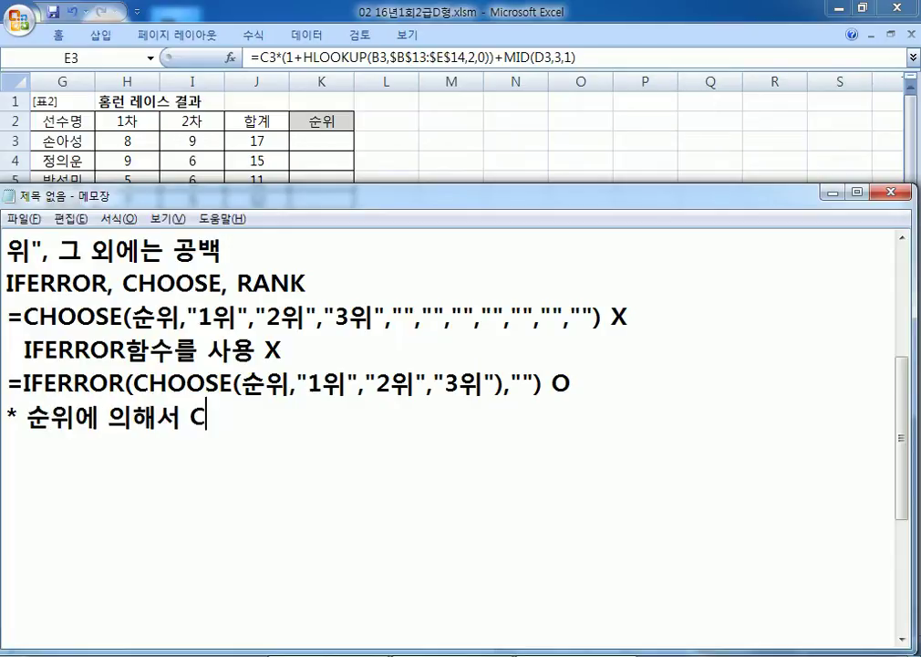
{"action": "type", "text": "HOOSE함수"}
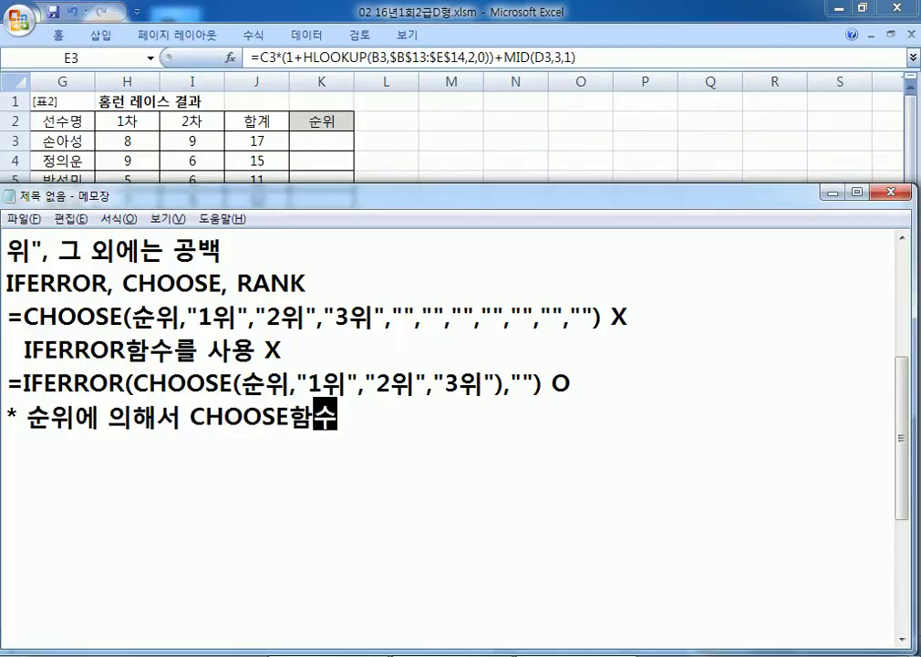
{"action": "type", "text": "가 1, 23"}
Step: Note that CHOOSE outputs ranks for 1, 2, 3 and an error from 4 upward
{"action": "key", "text": "BackSpace"}
{"action": "key", "text": "BackSpace"}
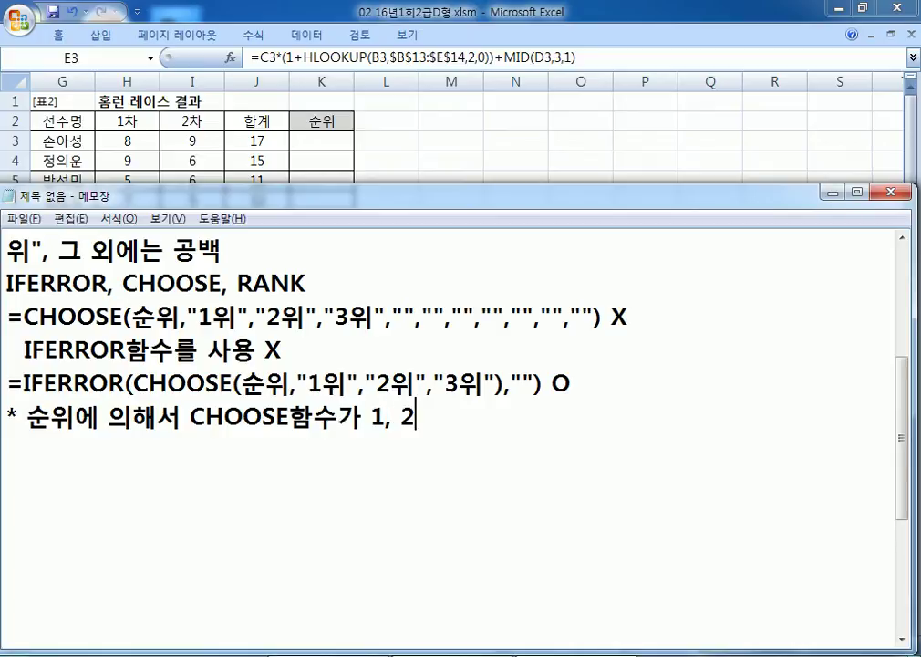
{"action": "type", "text": "2, 3일 때"}
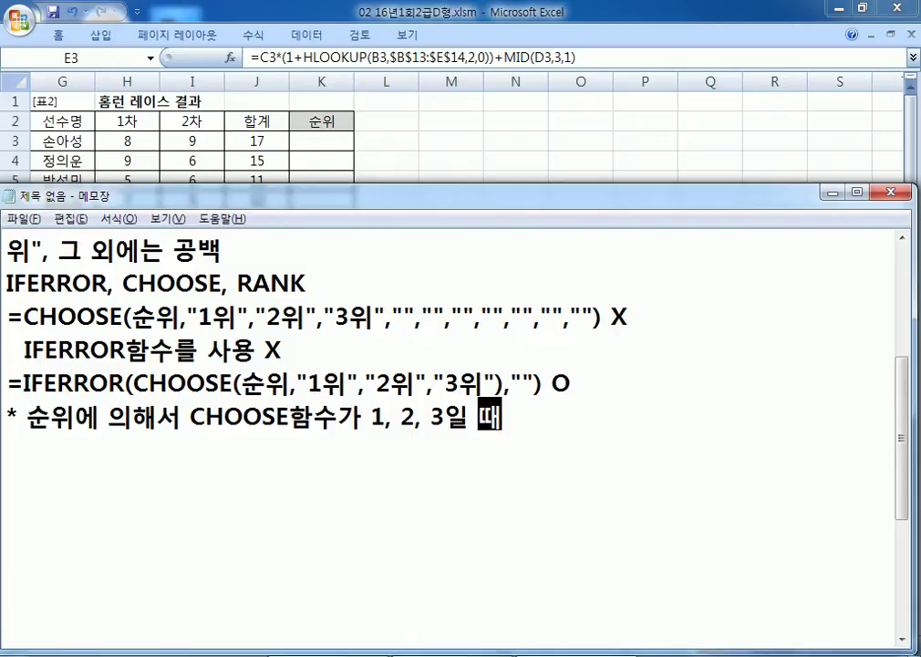
{"action": "type", "text": " 각"}
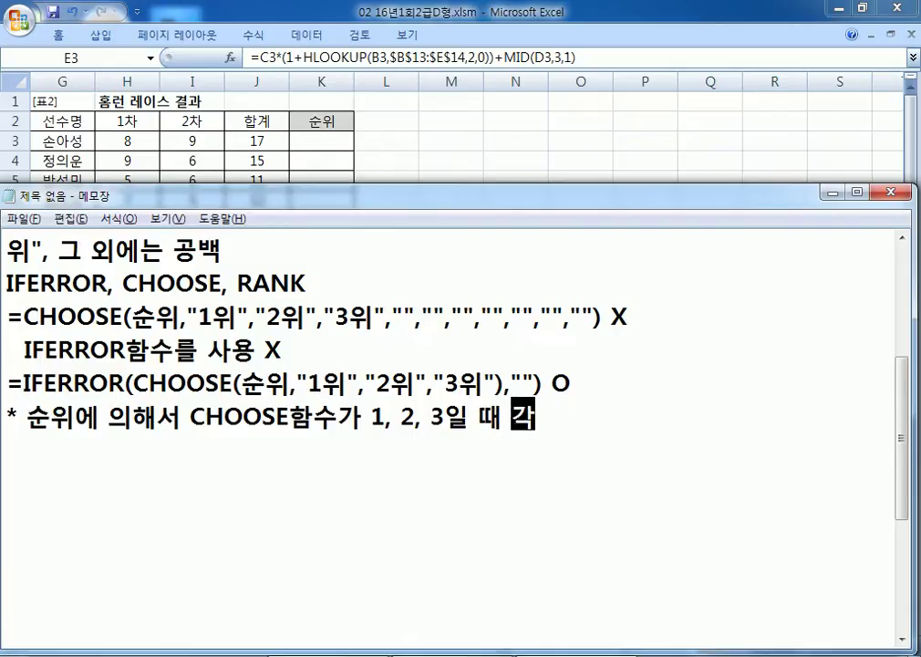
{"action": "type", "text": "각 순위"}
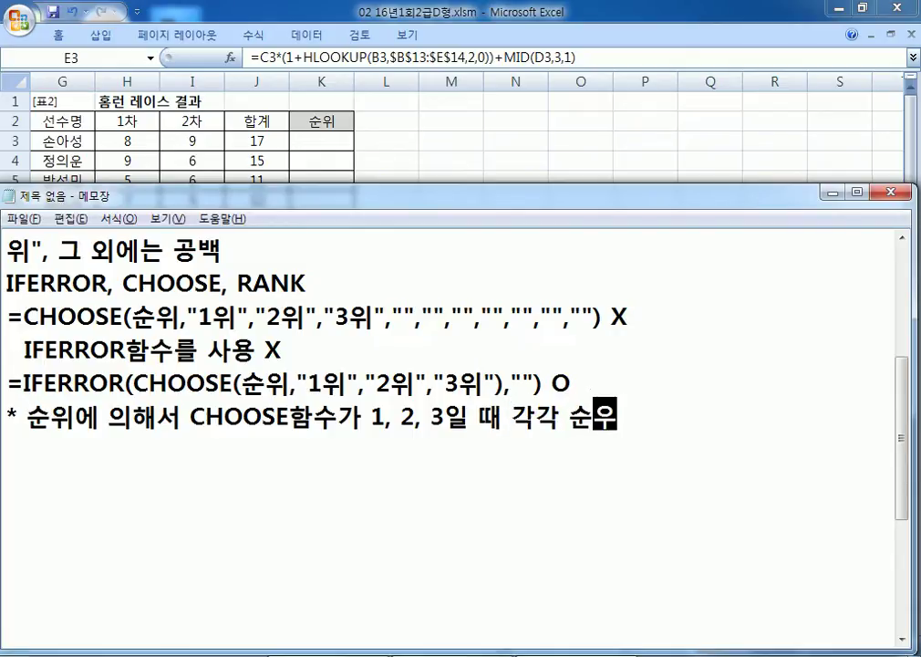
{"action": "type", "text": "를 출력하고"}
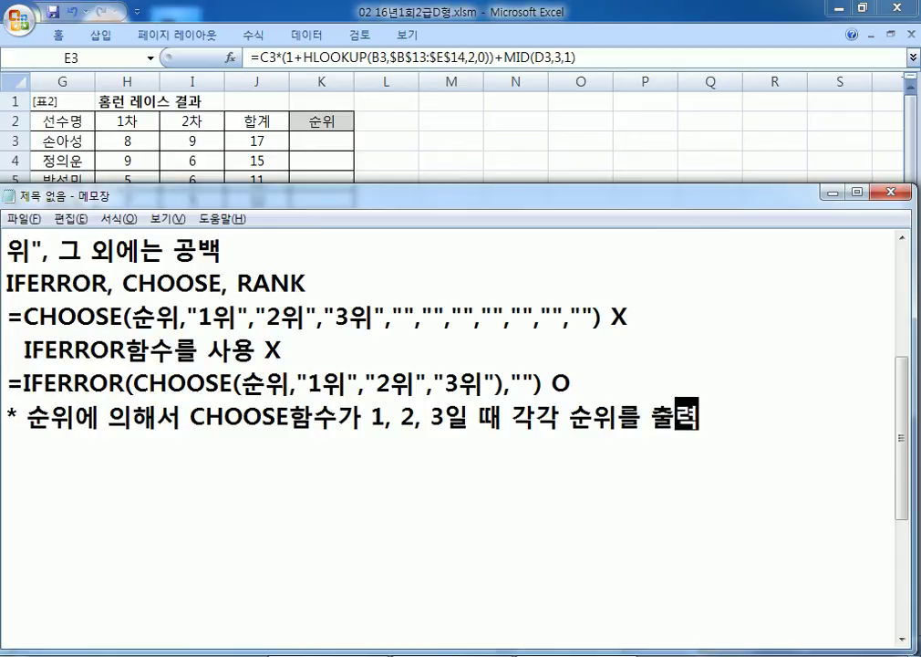
{"action": "type", "text": ", "}
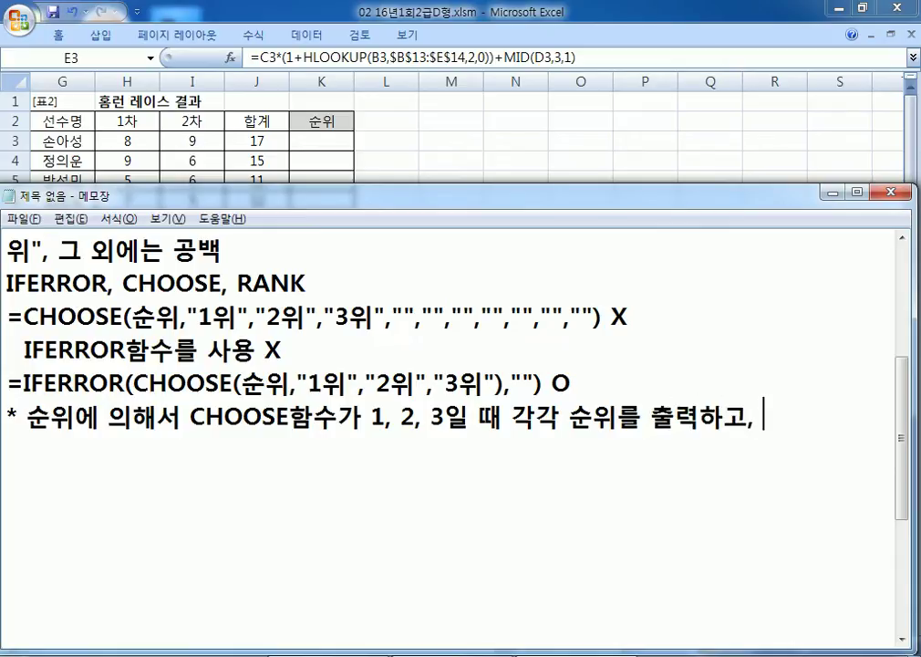
{"action": "type", "text": "4이상이"}
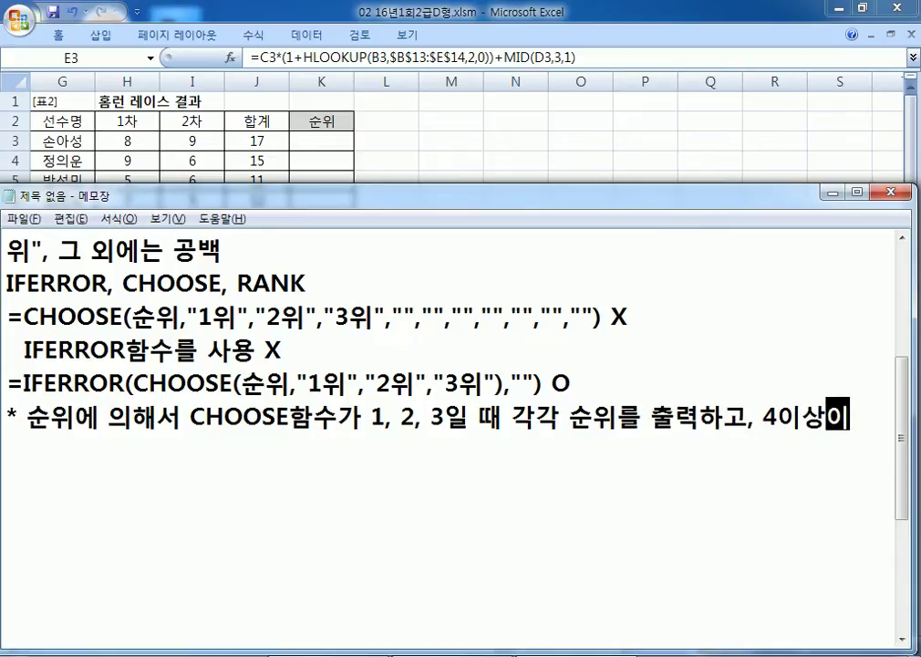
{"action": "type", "text": "면 오류가 발생"}
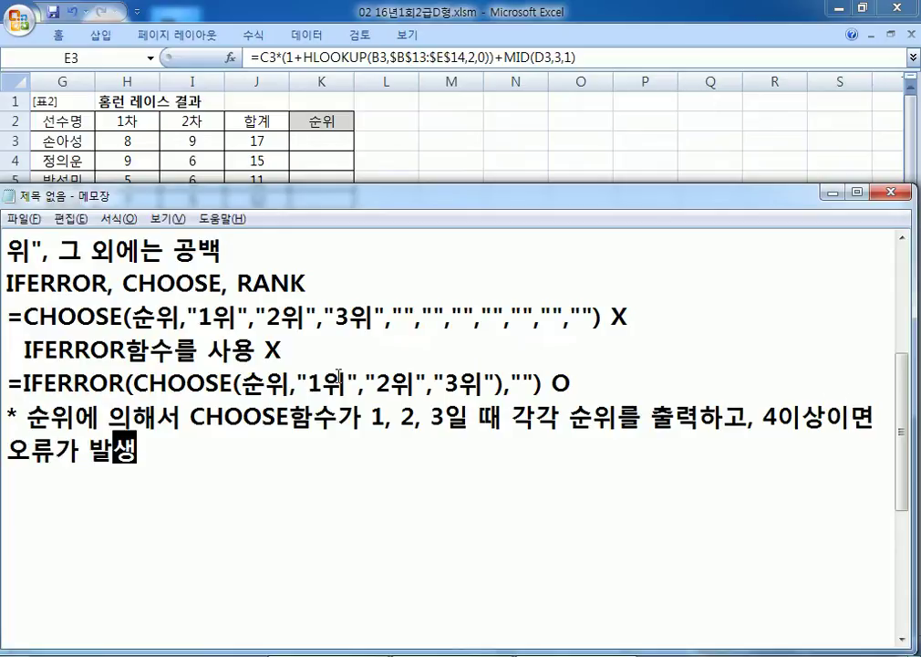
{"action": "left_click_drag", "start_coordinate": [331, 383], "coordinate": [392, 383]}
{"action": "left_click", "coordinate": [461, 383]}
{"action": "left_click_drag", "start_coordinate": [496, 383], "coordinate": [308, 384]}
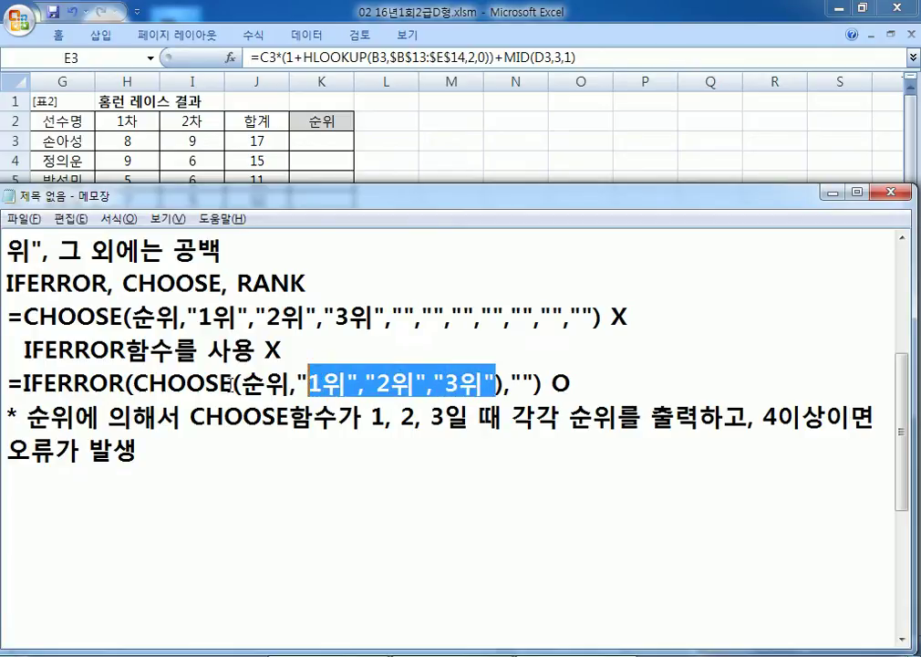
{"action": "left_click_drag", "start_coordinate": [150, 383], "coordinate": [217, 384]}
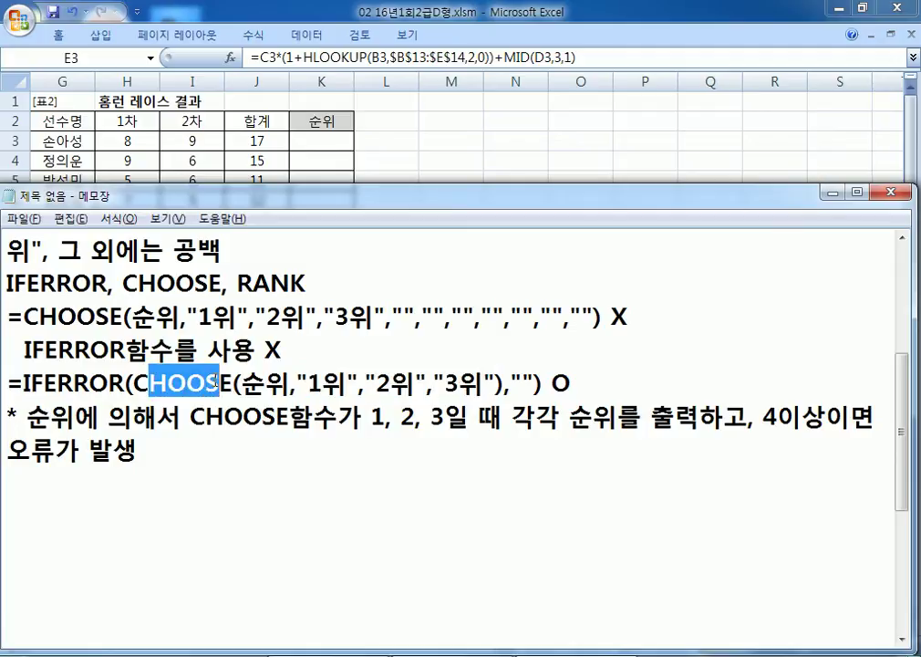
Step: Add that the IFERROR function turns those errors into blanks (빈칸으로 처리)
{"action": "left_click", "coordinate": [200, 448]}
{"action": "type", "text": ", 오류는 "}
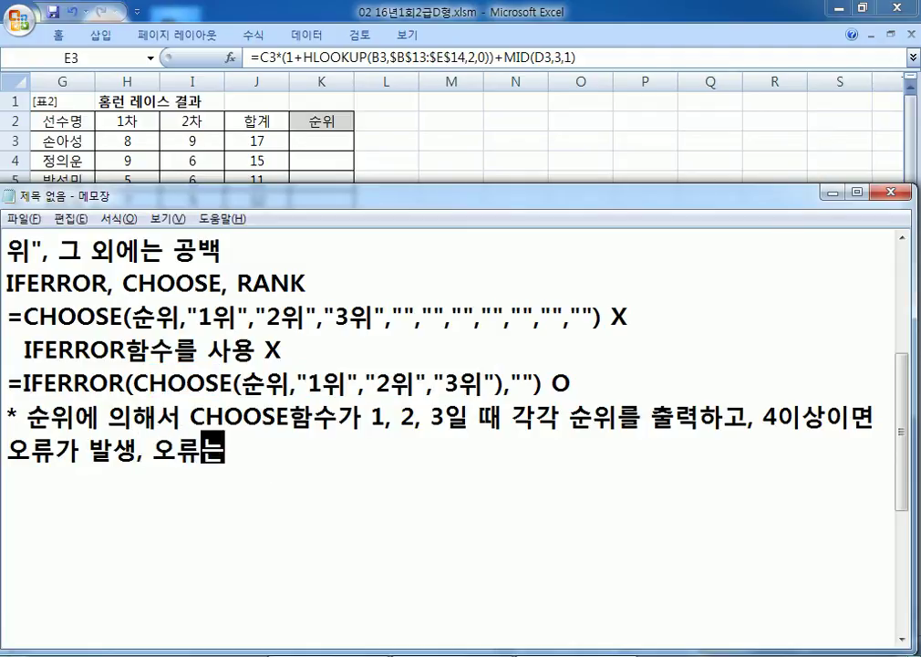
{"action": "type", "text": "IFF"}
{"action": "key", "text": "BackSpace"}
{"action": "type", "text": "R"}
{"action": "key", "text": "BackSpace"}
{"action": "type", "text": "ERO"}
{"action": "key", "text": "BackSpace"}
{"action": "type", "text": "ROR함수에 의해서 빈칸"}
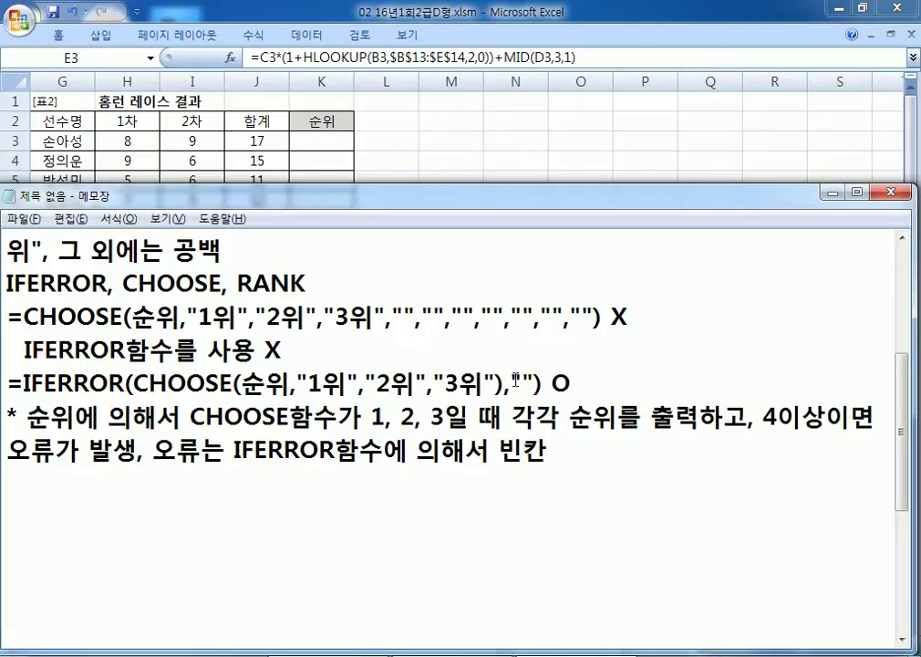
{"action": "left_click_drag", "start_coordinate": [515, 380], "coordinate": [538, 381]}
{"action": "left_click", "coordinate": [581, 451]}
{"action": "type", "text": "으로 처리"}
{"action": "key", "text": "Return"}
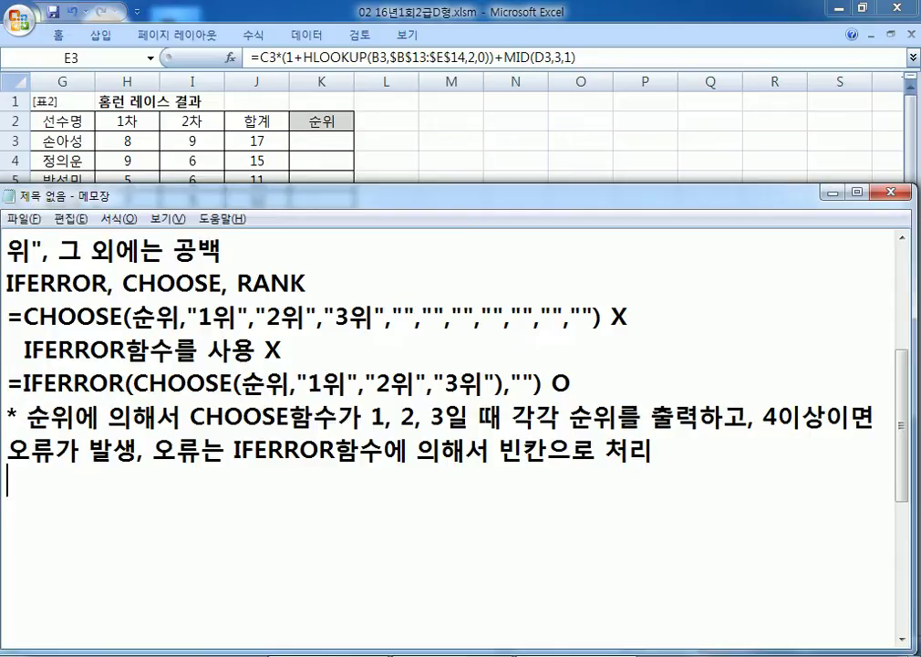
Step: Duplicate the IFERROR line and replace 순위 with RANK(J3,J3:J12)
{"action": "key", "text": "Up"}
{"action": "key", "text": "Up"}
{"action": "key", "text": "Up"}
{"action": "key", "text": "shift+End"}
{"action": "key", "text": "ctrl+c"}
{"action": "key", "text": "Down"}
{"action": "key", "text": "Down"}
{"action": "key", "text": "Down"}
{"action": "key", "text": "ctrl+v"}
{"action": "key", "text": "BackSpace"}
{"action": "key", "text": "BackSpace"}
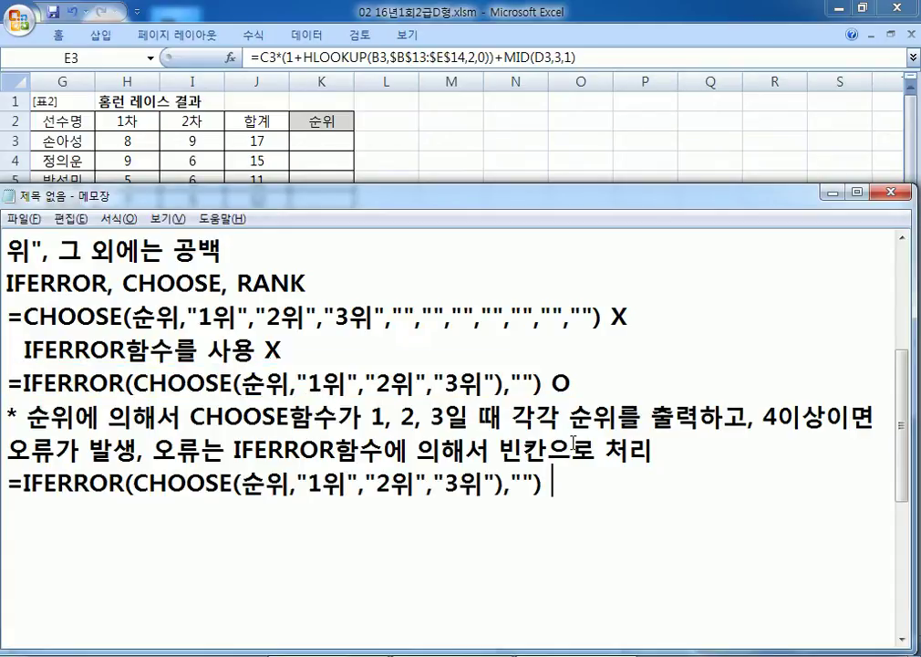
{"action": "key", "text": "Left"}
{"action": "key", "text": "Left"}
{"action": "key", "text": "Left"}
{"action": "key", "text": "Left"}
{"action": "key", "text": "Left"}
{"action": "key", "text": "Left"}
{"action": "key", "text": "Left"}
{"action": "key", "text": "Left"}
{"action": "key", "text": "Left"}
{"action": "key", "text": "Left"}
{"action": "key", "text": "Left"}
{"action": "key", "text": "Left"}
{"action": "key", "text": "Left"}
{"action": "key", "text": "Left"}
{"action": "key", "text": "Left"}
{"action": "key", "text": "Left"}
{"action": "key", "text": "Left"}
{"action": "key", "text": "Left"}
{"action": "key", "text": "Left"}
{"action": "key", "text": "Left"}
{"action": "key", "text": "Left"}
{"action": "key", "text": "Left"}
{"action": "key", "text": "shift+Right"}
{"action": "key", "text": "shift+Right"}
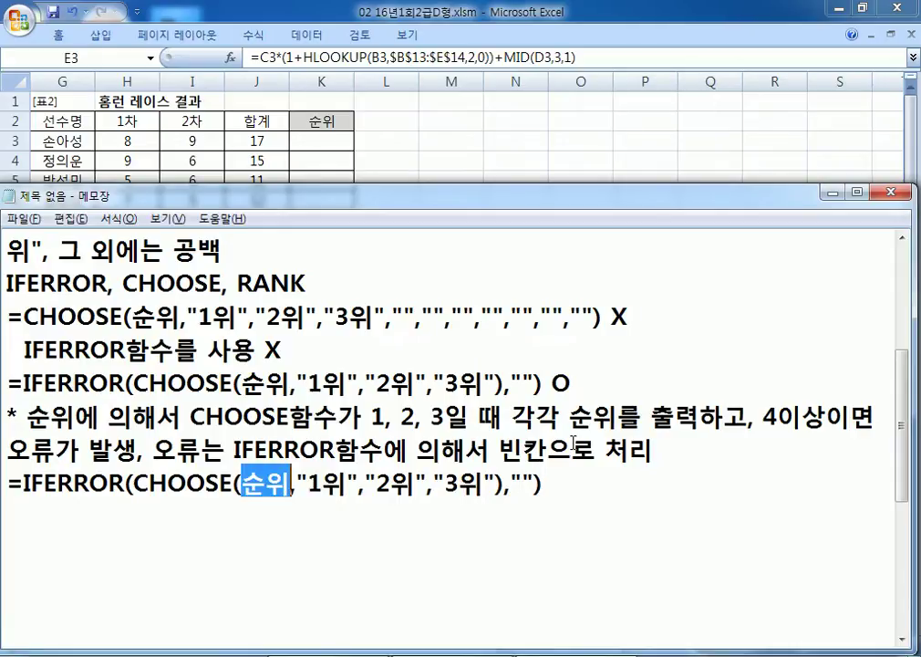
{"action": "type", "text": "RAB"}
{"action": "key", "text": "BackSpace"}
{"action": "type", "text": "NK("}
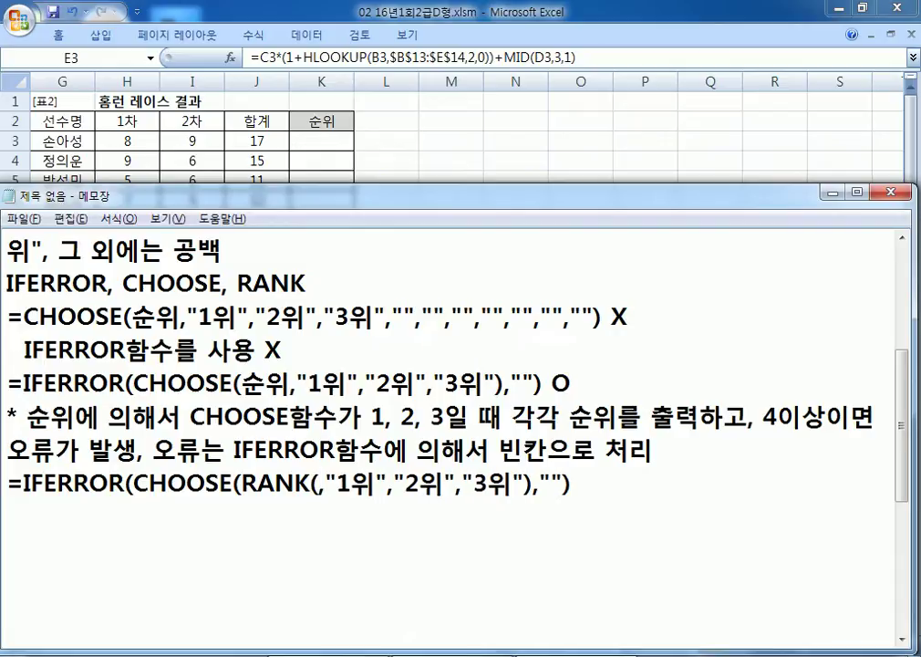
{"action": "type", "text": "J3,"}
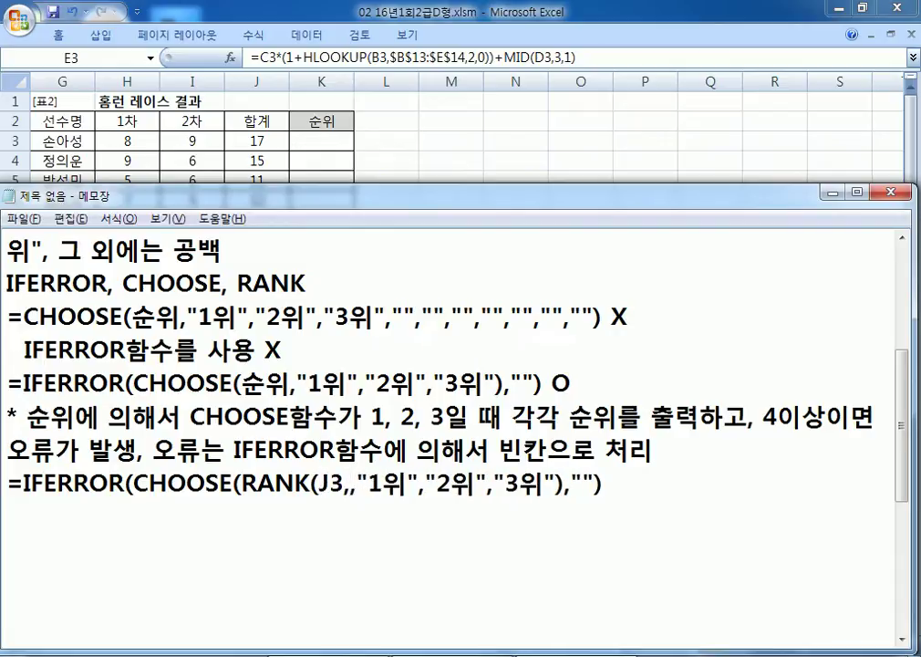
{"action": "type", "text": "J3:J12)"}
Step: Make the RANK range absolute as $J$3:$J$12
{"action": "key", "text": "Left"}
{"action": "key", "text": "Left"}
{"action": "key", "text": "Left"}
{"action": "key", "text": "Left"}
{"action": "key", "text": "Left"}
{"action": "key", "text": "Left"}
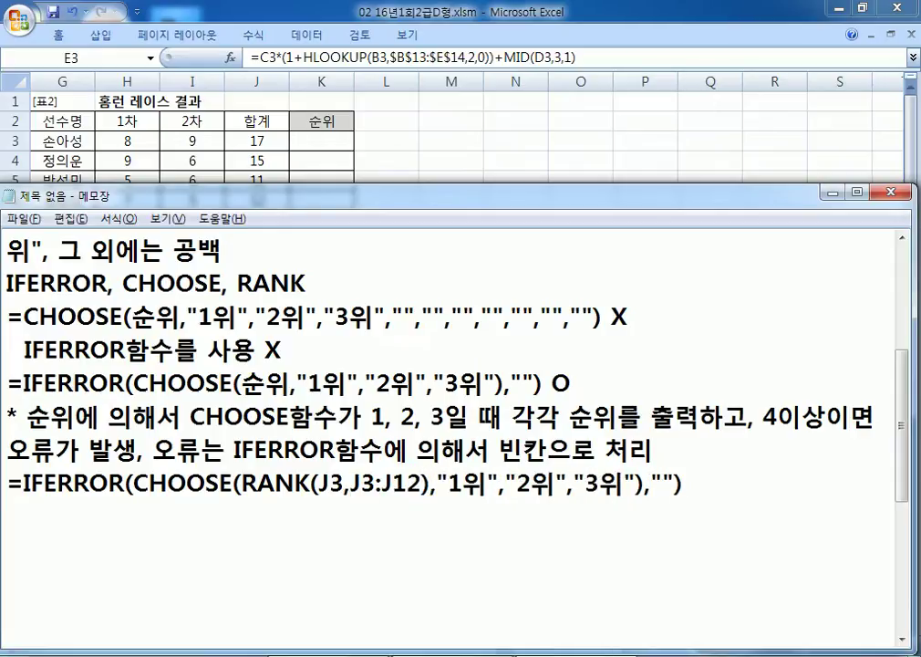
{"action": "type", "text": "$"}
{"action": "key", "text": "Right"}
{"action": "type", "text": "$"}
{"action": "key", "text": "Right"}
{"action": "key", "text": "Down"}
{"action": "type", "text": "$"}
{"action": "key", "text": "BackSpace"}
{"action": "key", "text": "BackSpace"}
{"action": "key", "text": "Left"}
{"action": "key", "text": "Left"}
{"action": "key", "text": "Left"}
{"action": "key", "text": "Left"}
{"action": "key", "text": "Left"}
{"action": "key", "text": "Left"}
{"action": "key", "text": "Left"}
{"action": "key", "text": "Left"}
{"action": "key", "text": "Left"}
{"action": "key", "text": "Left"}
{"action": "key", "text": "Left"}
{"action": "key", "text": "Left"}
{"action": "key", "text": "Left"}
{"action": "key", "text": "Left"}
{"action": "key", "text": "Left"}
{"action": "key", "text": "Left"}
{"action": "key", "text": "Left"}
{"action": "key", "text": "Left"}
{"action": "key", "text": "Left"}
{"action": "key", "text": "Left"}
{"action": "type", "text": "$"}
{"action": "key", "text": "Right"}
{"action": "type", "text": "$"}
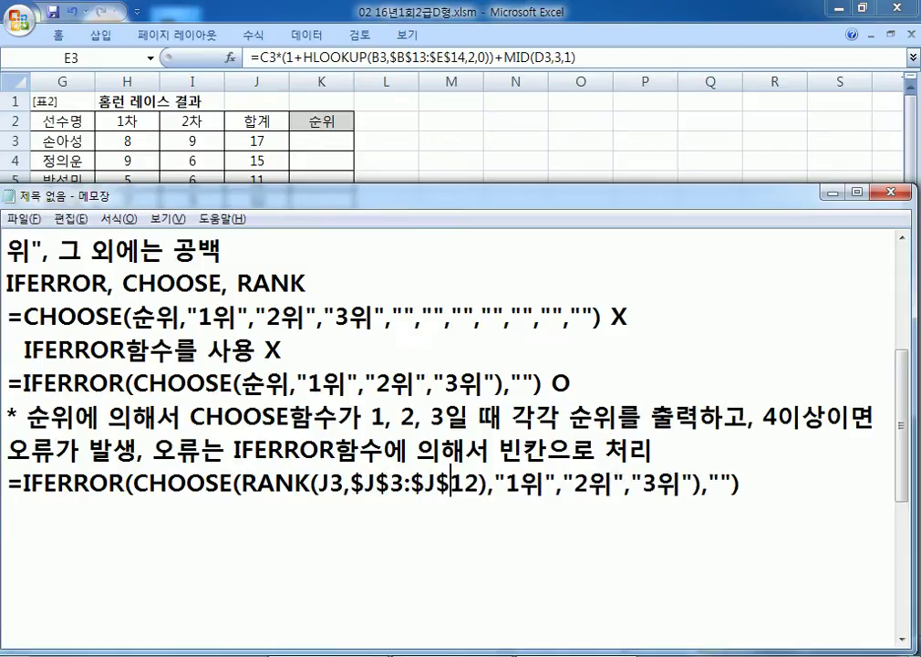
Step: Paste the finished rank formula into Excel's K3 and fill it down to K12
{"action": "left_click_drag", "start_coordinate": [743, 484], "coordinate": [5, 486]}
{"action": "key", "text": "ctrl+c"}
{"action": "left_click", "coordinate": [321, 140]}
{"action": "key", "text": "ctrl+v"}
{"action": "left_click_drag", "start_coordinate": [354, 150], "coordinate": [352, 323]}
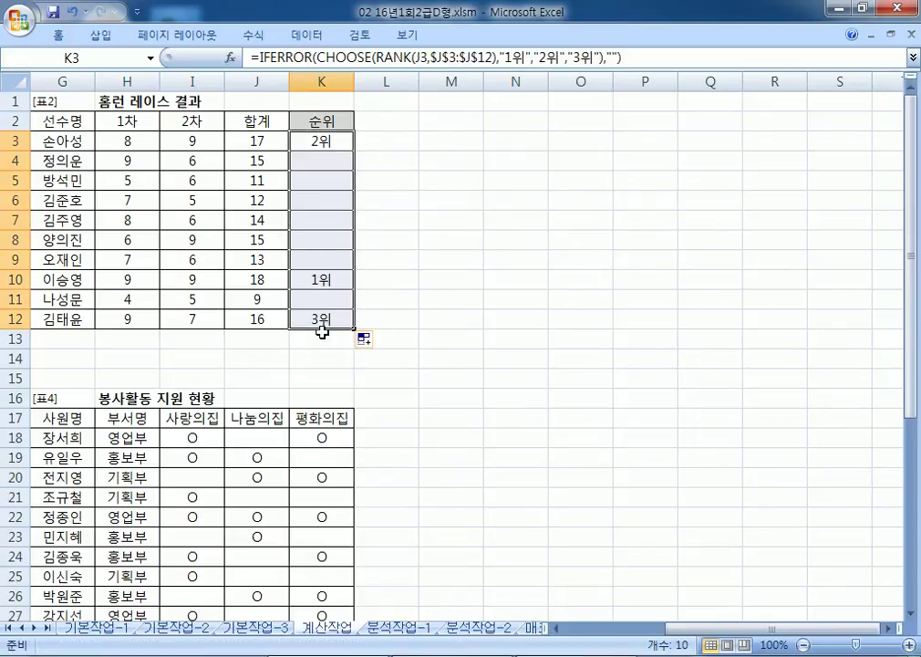
{"action": "left_click", "coordinate": [366, 138]}
{"action": "key", "text": "alt+Tab"}
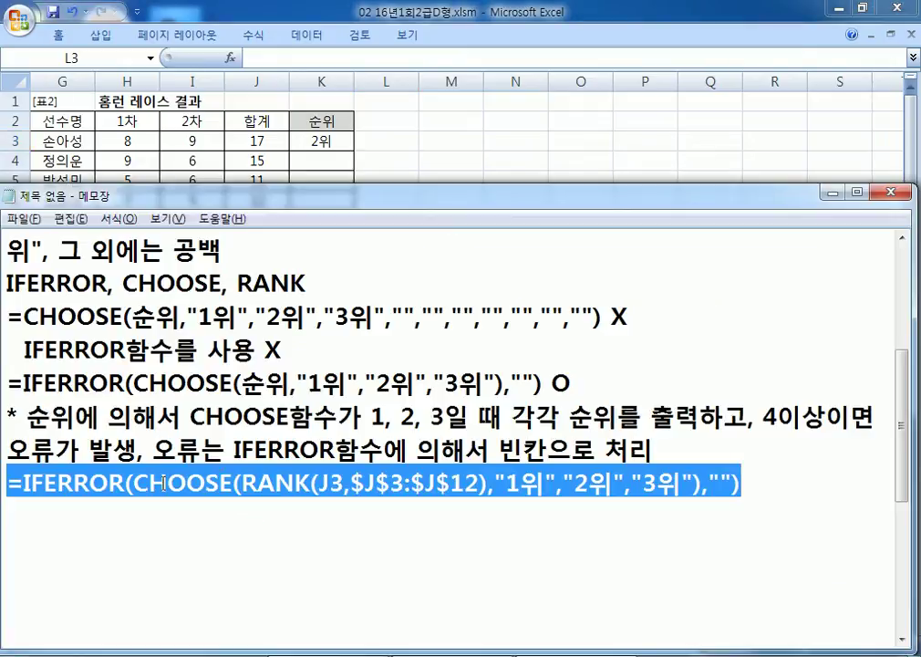
{"action": "scroll", "coordinate": [164, 486], "scroll_direction": "down", "scroll_amount": 1}
{"action": "left_click", "coordinate": [117, 420]}
Step: Start item '3.' on a new Notepad line and make the Notepad window taller
{"action": "key", "text": "Return"}
{"action": "type", "text": "3."}
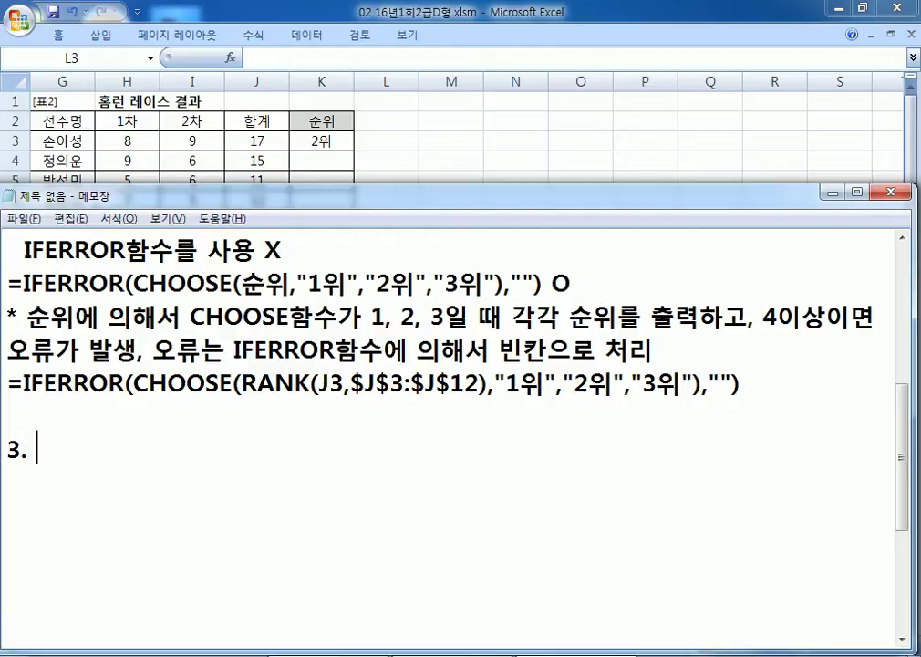
{"action": "left_click_drag", "start_coordinate": [597, 185], "coordinate": [596, 160]}
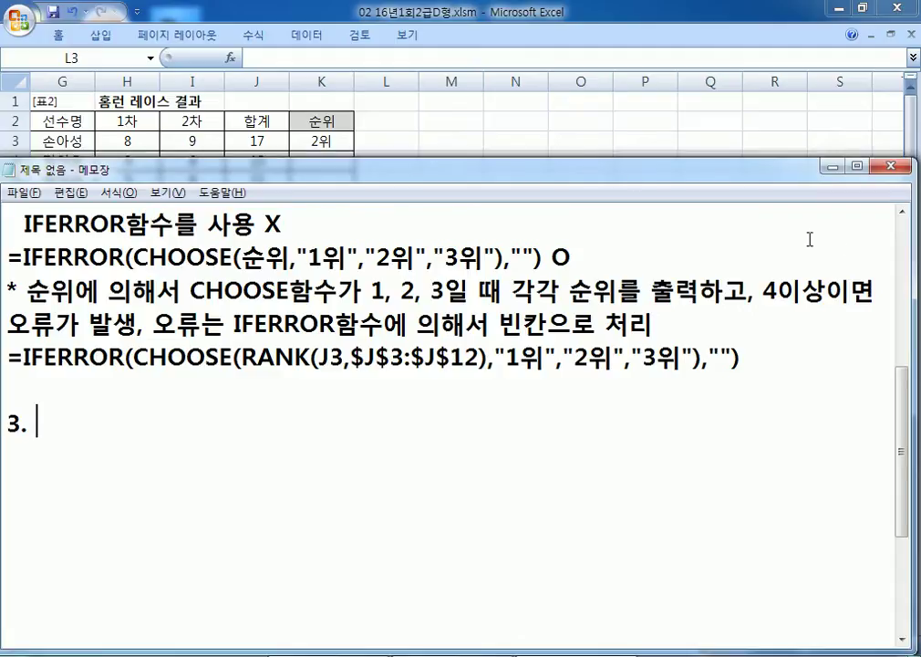
{"action": "left_click", "coordinate": [903, 211]}
{"action": "left_click", "coordinate": [903, 212]}
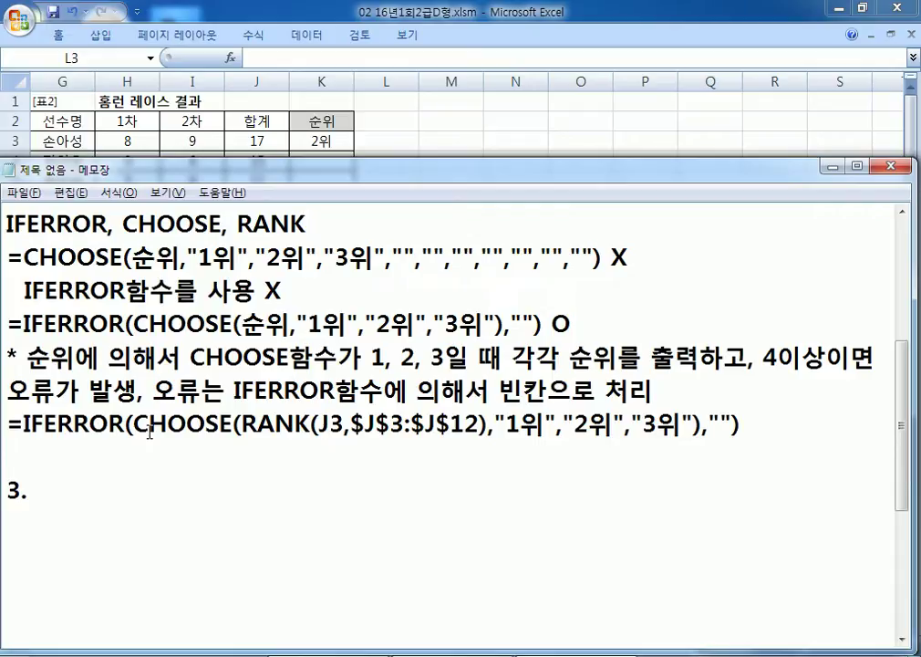
Step: Look over the top of the Excel sheet, then return to the Notepad notes
{"action": "key", "text": "alt+Tab"}
{"action": "key", "text": "Home"}
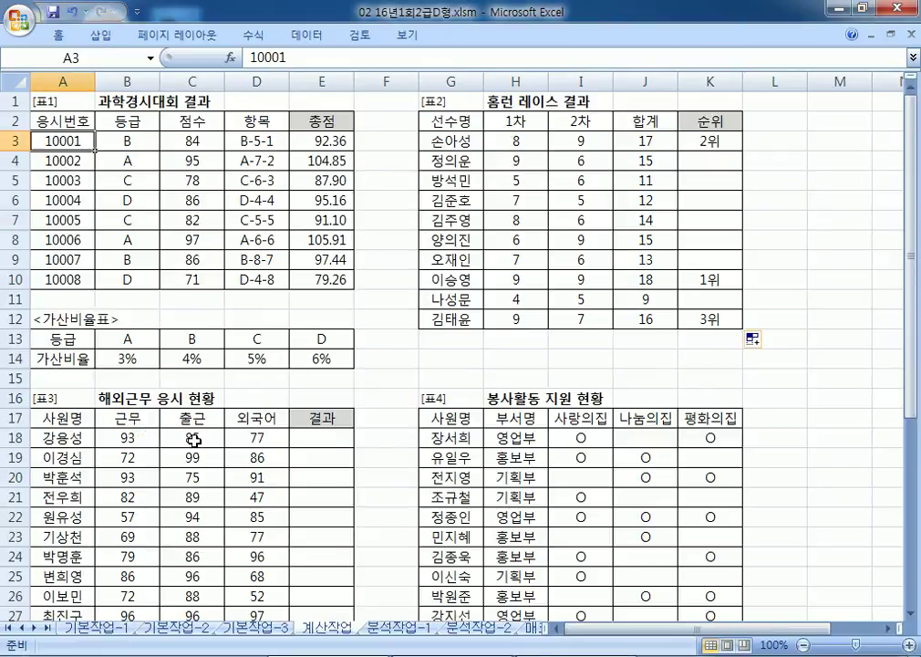
{"action": "scroll", "coordinate": [101, 427], "scroll_direction": "down", "scroll_amount": 5}
{"action": "key", "text": "alt+Tab"}
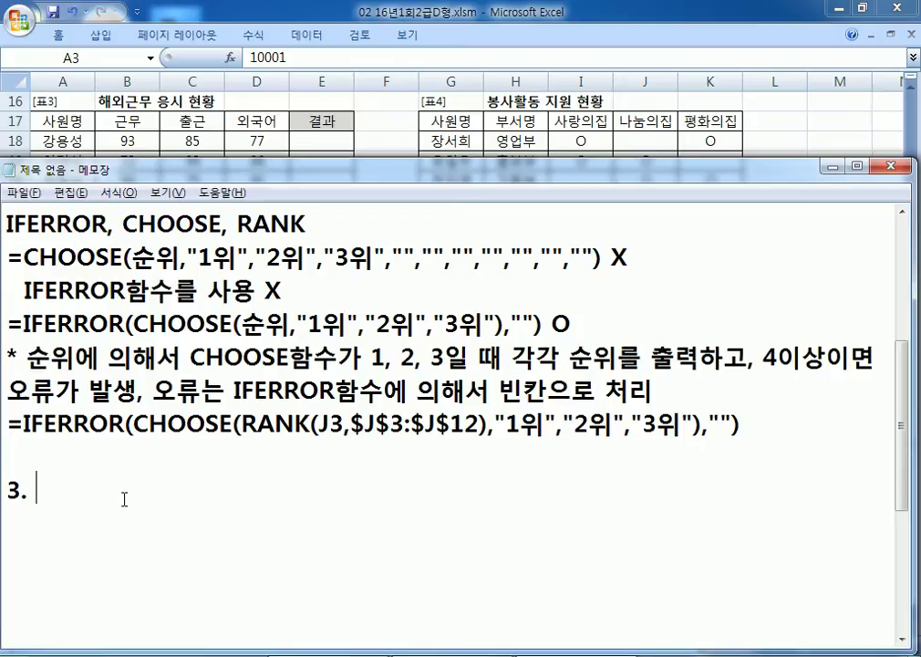
Step: Type '출근(C18:C27)' after '3.', correcting the row number and stray parenthesis
{"action": "type", "text": "CN"}
{"action": "key", "text": "BackSpace"}
{"action": "key", "text": "BackSpace"}
{"action": "type", "text": "축"}
{"action": "key", "text": "BackSpace"}
{"action": "type", "text": "출근"}
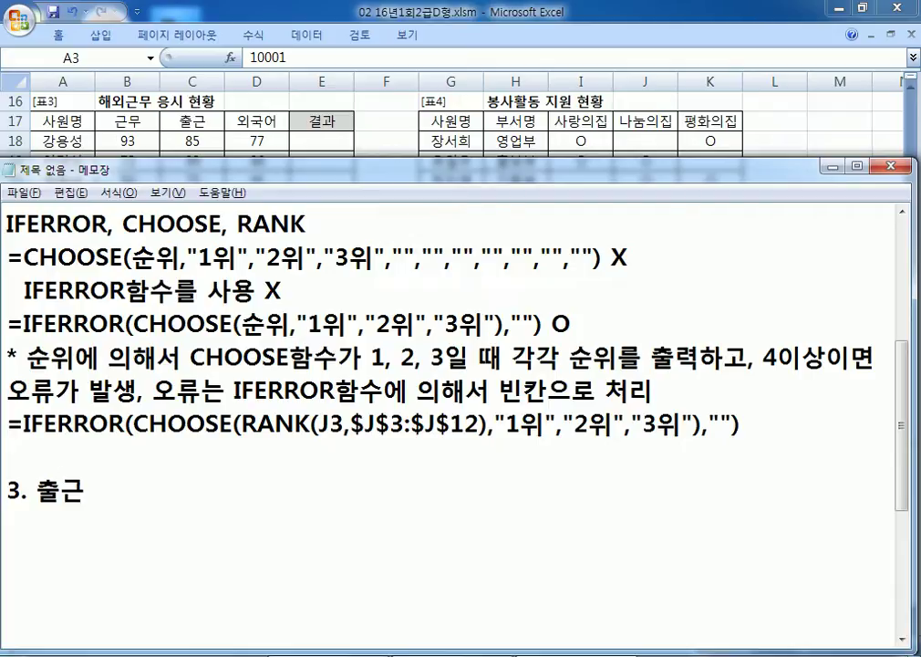
{"action": "type", "text": "(C17"}
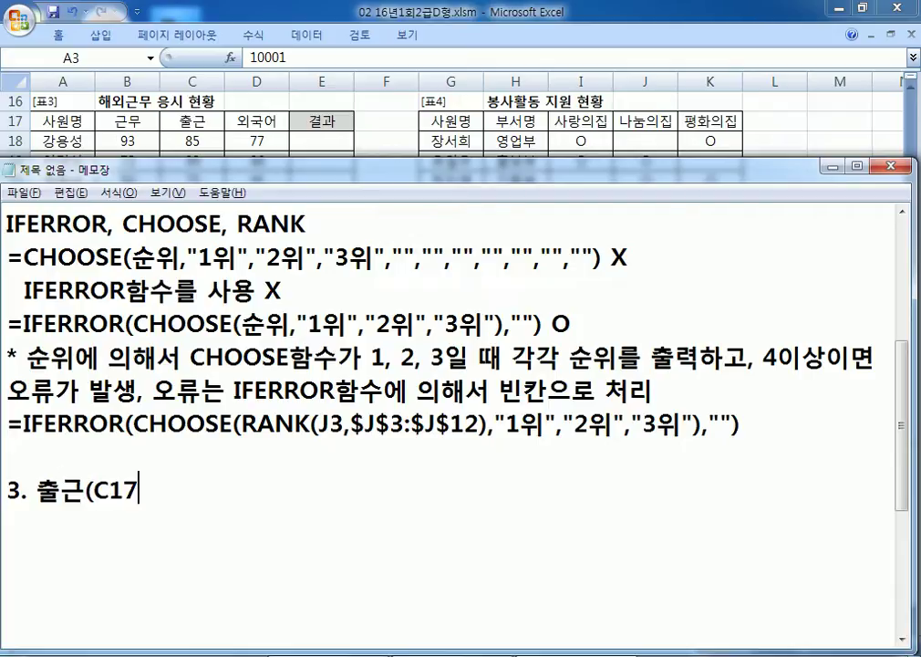
{"action": "type", "text": "9"}
{"action": "key", "text": "BackSpace"}
{"action": "type", "text": "8:"}
{"action": "key", "text": "alt+Tab"}
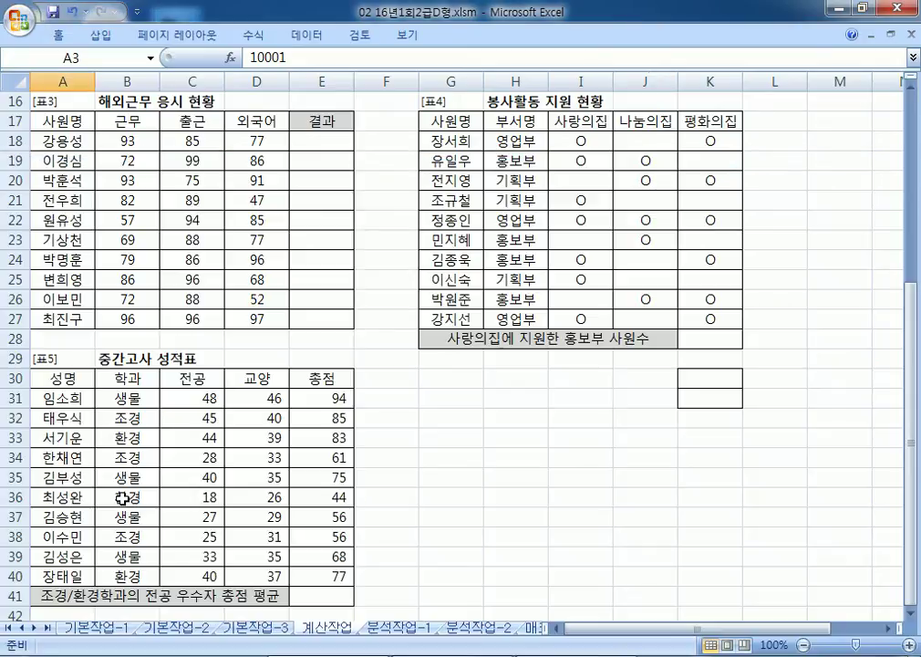
{"action": "key", "text": "alt+Tab"}
{"action": "type", "text": "C27"}
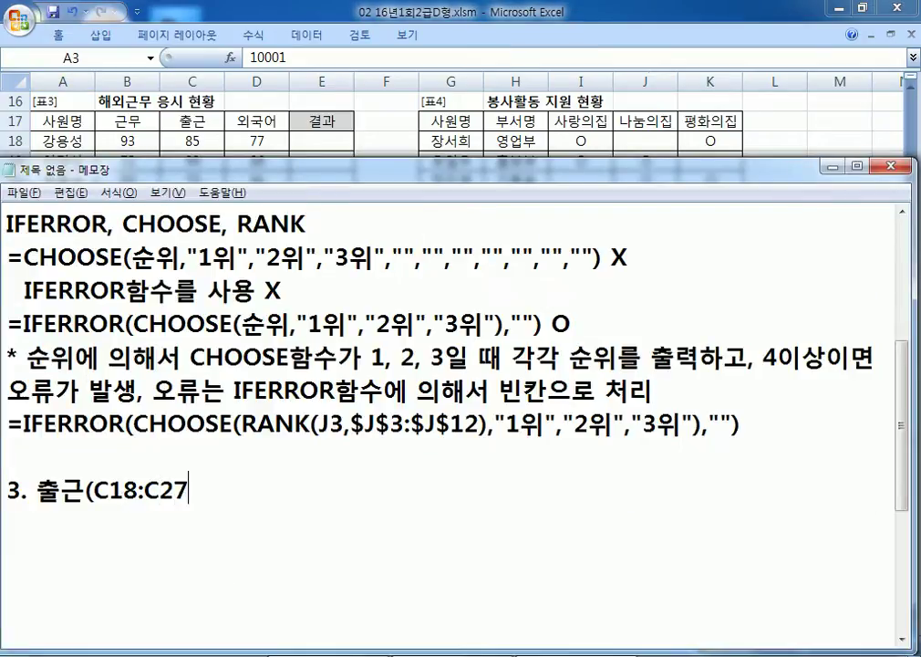
{"action": "type", "text": "("}
{"action": "key", "text": "BackSpace"}
{"action": "type", "text": ")"}
Step: Insert '근무(B18:B27)나' before 출근 so item 3 names both ranges
{"action": "key", "text": "Left"}
{"action": "key", "text": "Left"}
{"action": "key", "text": "Left"}
{"action": "key", "text": "Left"}
{"action": "key", "text": "Left"}
{"action": "key", "text": "Left"}
{"action": "key", "text": "Left"}
{"action": "key", "text": "Left"}
{"action": "key", "text": "Left"}
{"action": "key", "text": "Left"}
{"action": "key", "text": "Left"}
{"action": "type", "text": "RMSAN"}
{"action": "key", "text": "BackSpace"}
{"action": "key", "text": "BackSpace"}
{"action": "key", "text": "BackSpace"}
{"action": "type", "text": "근무(B1"}
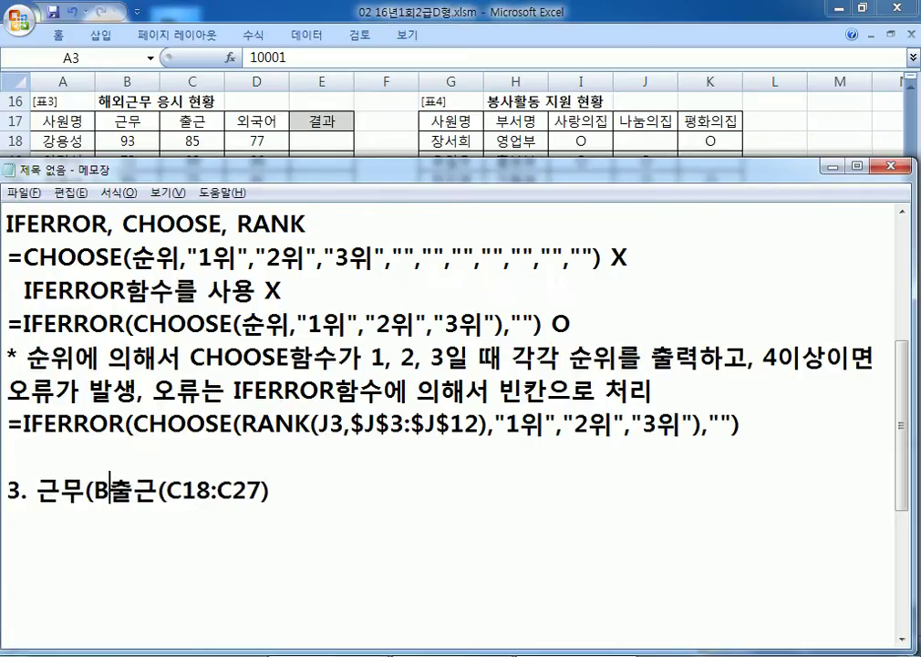
{"action": "type", "text": "8:B27)"}
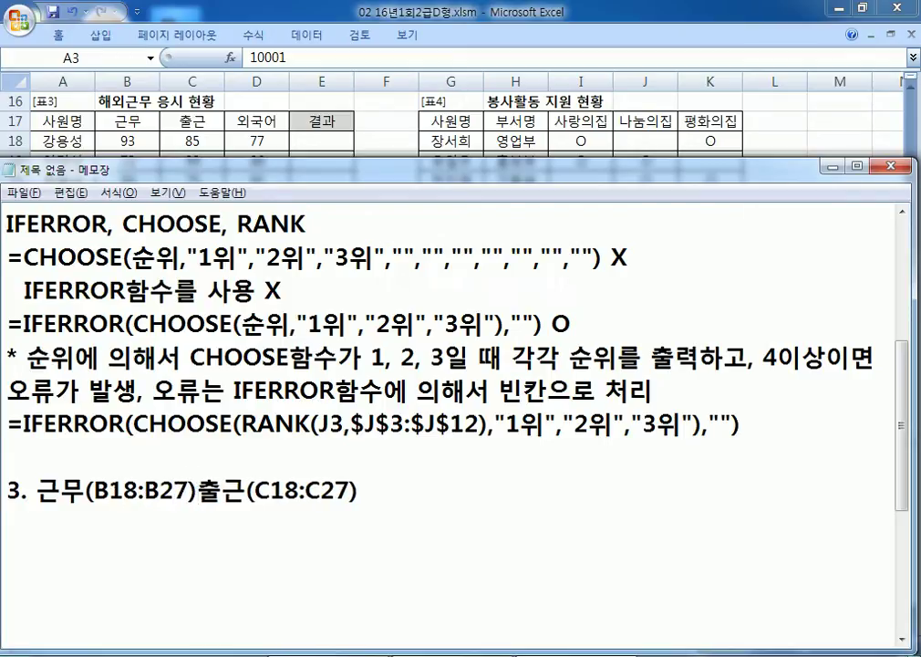
{"action": "type", "text": "SK"}
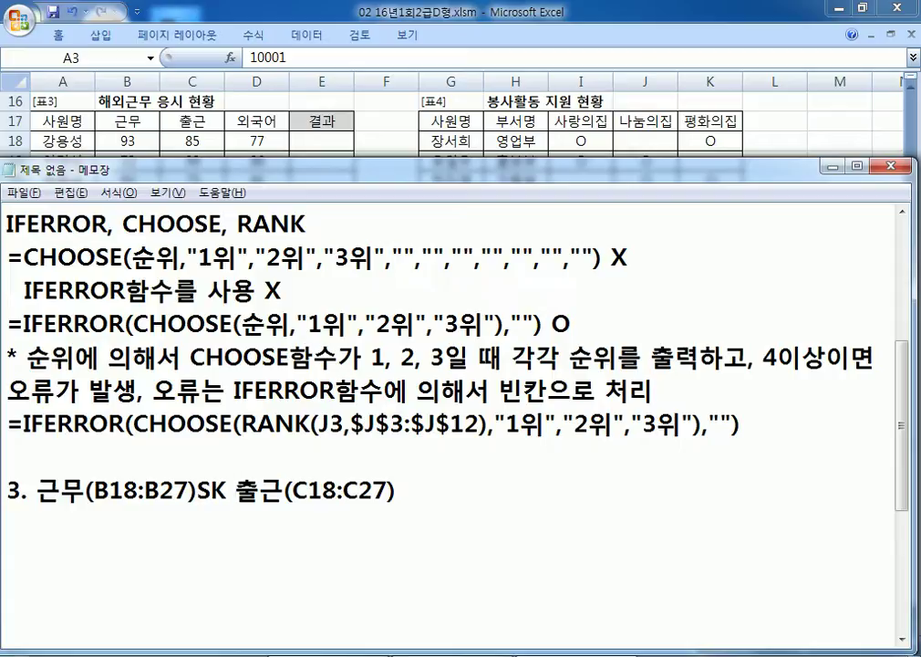
{"action": "key", "text": "BackSpace"}
{"action": "key", "text": "BackSpace"}
{"action": "type", "text": "나"}
{"action": "left_click", "coordinate": [391, 491]}
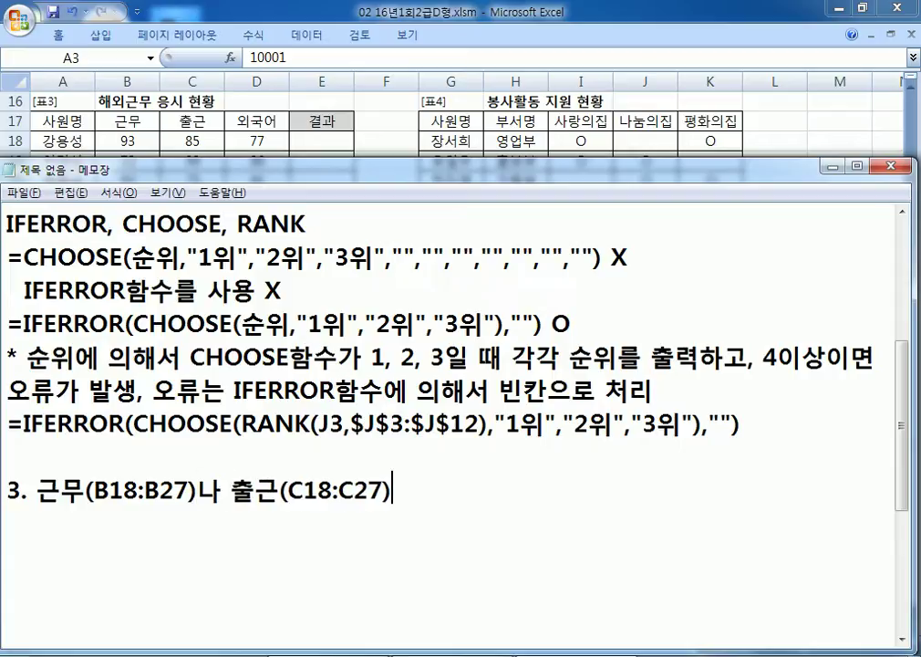
Step: Append '이 80이상이면서 외국어(D18:D27)가 90이상이면 "해외근무", 아니면 "국내근무"로 표시' and add blank lines
{"action": "type", "text": "이 80잇상이면서 "}
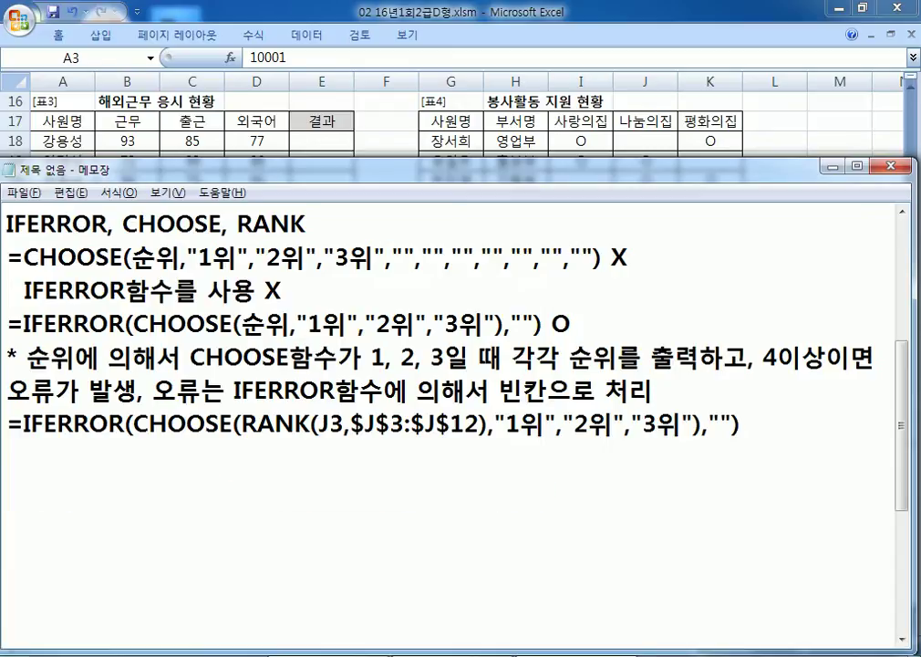
{"action": "type", "text": "외국"}
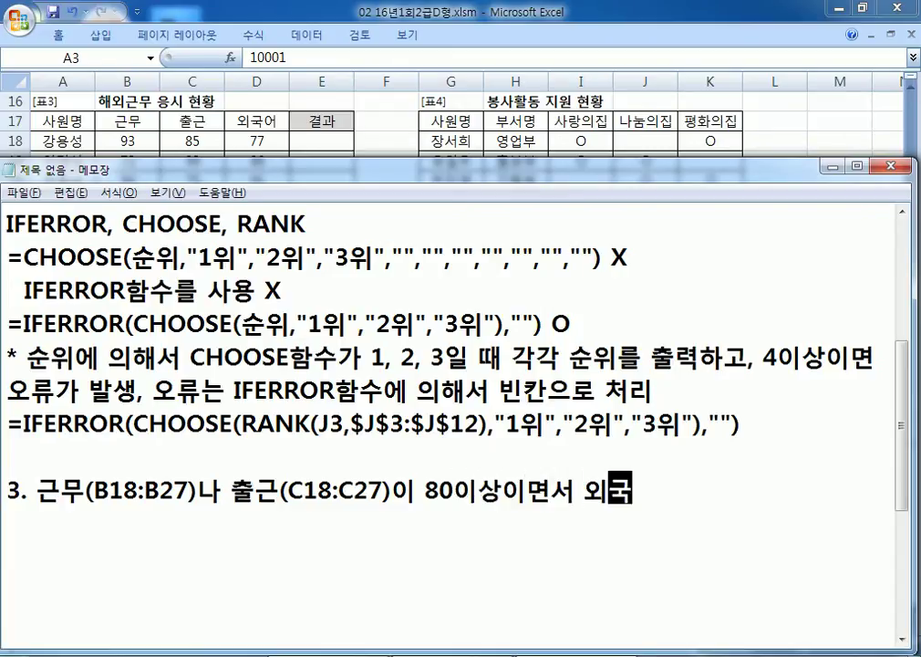
{"action": "type", "text": "어(D1"}
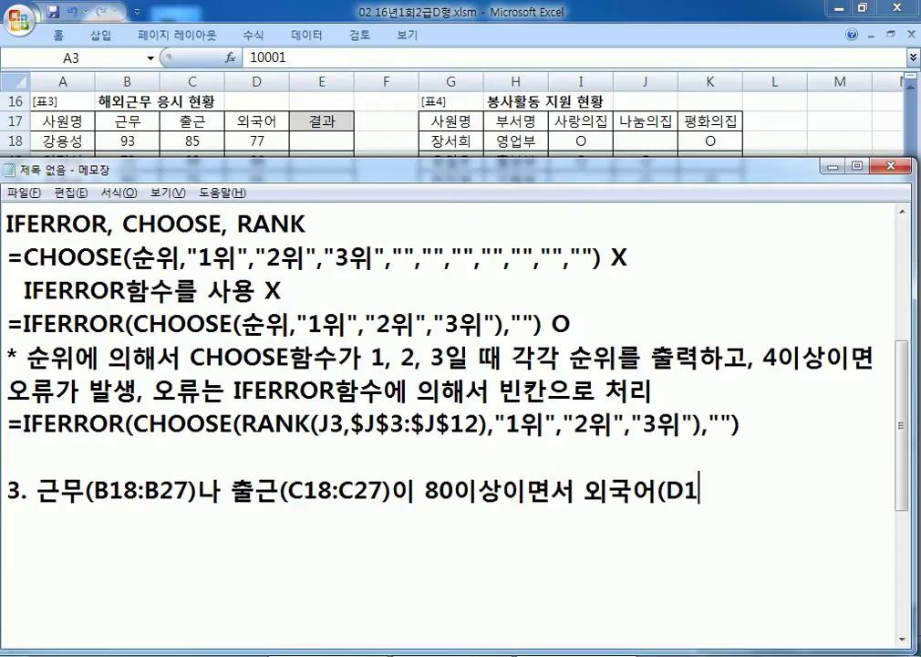
{"action": "type", "text": "8:D27)ㄱ"}
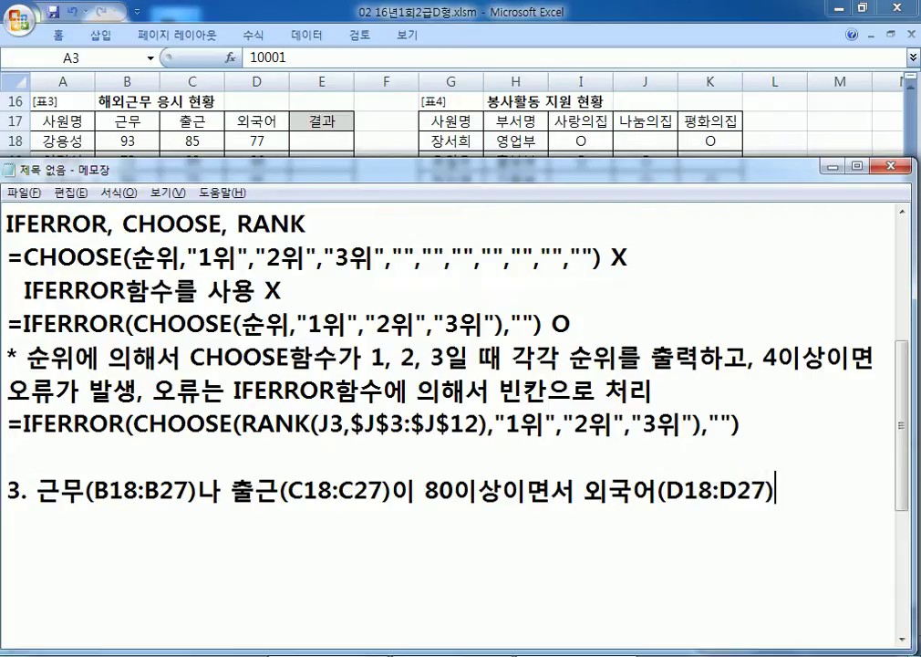
{"action": "type", "text": "ㅏ 90점"}
{"action": "key", "text": "BackSpace"}
{"action": "key", "text": "BackSpace"}
{"action": "key", "text": "BackSpace"}
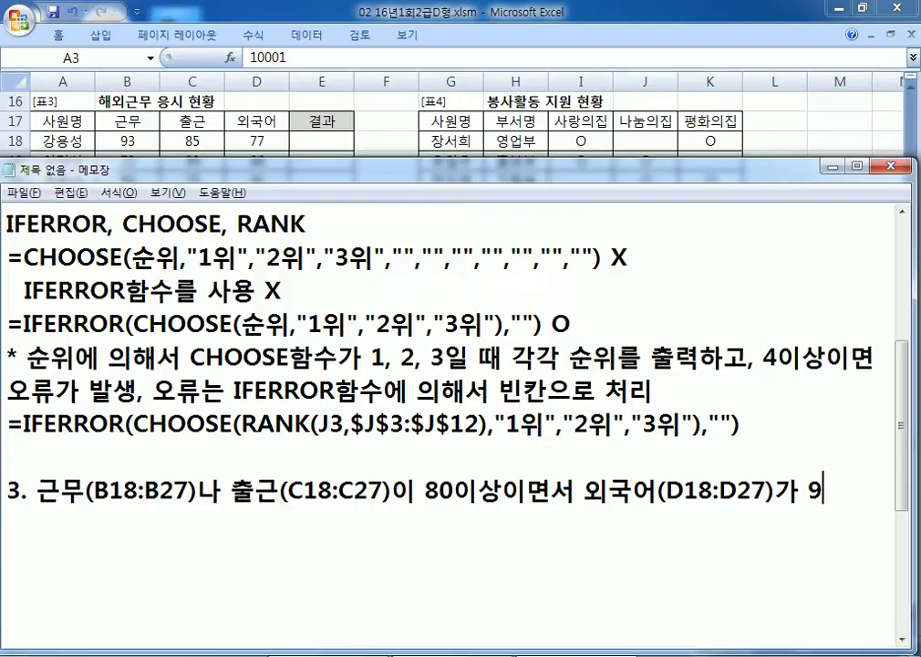
{"action": "type", "text": "0이상"}
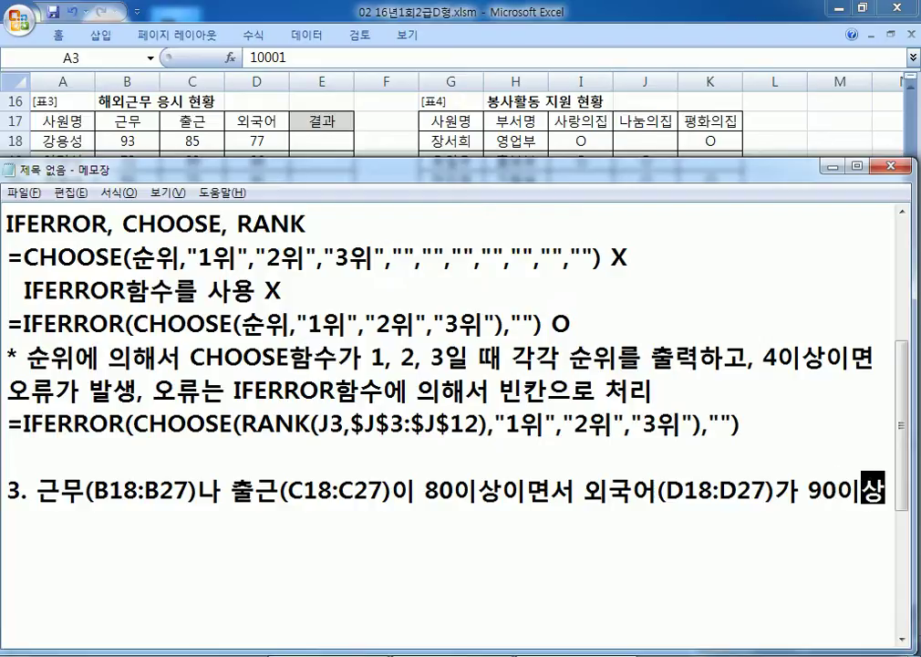
{"action": "type", "text": "임ㅕㄴ \"헤오"}
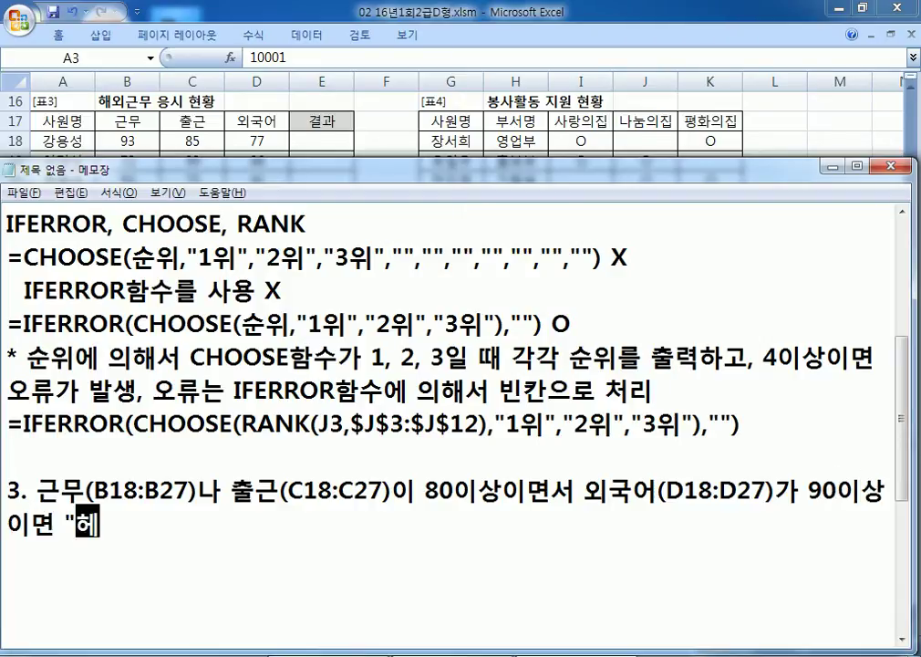
{"action": "key", "text": "BackSpace"}
{"action": "key", "text": "BackSpace"}
{"action": "type", "text": "해외근무"}
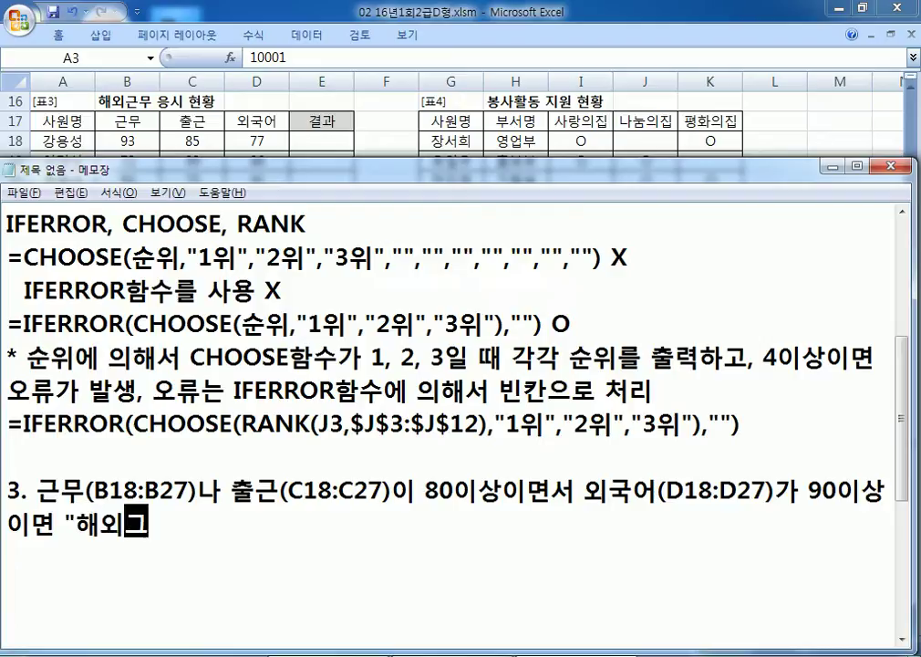
{"action": "type", "text": "\","}
{"action": "key", "text": "BackSpace"}
{"action": "type", "text": "안"}
{"action": "key", "text": "BackSpace"}
{"action": "key", "text": "BackSpace"}
{"action": "type", "text": "아니면 "}
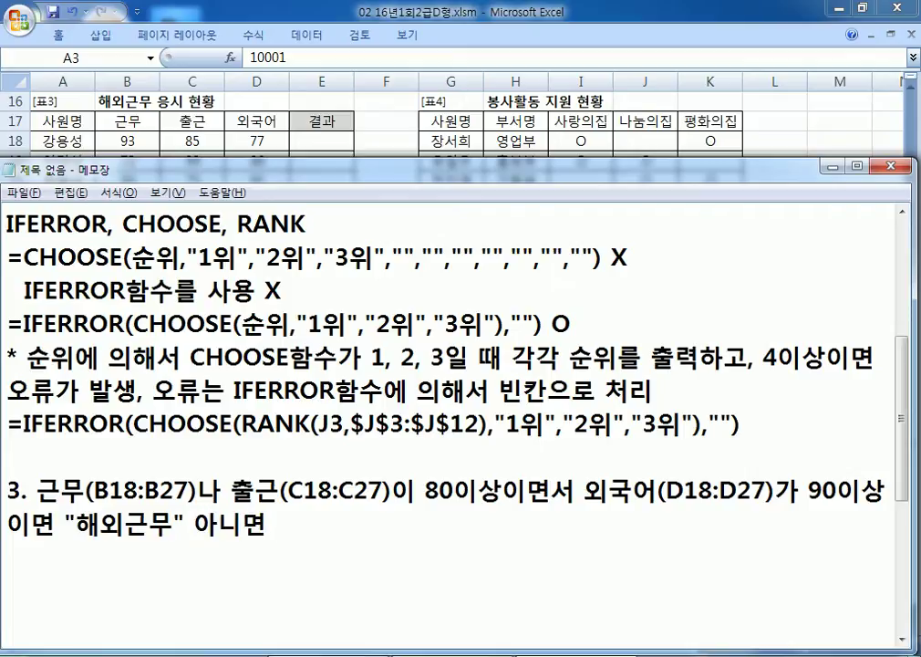
{"action": "type", "text": "\"국내근"}
{"action": "type", "text": "무\""}
{"action": "type", "text": "로 표시"}
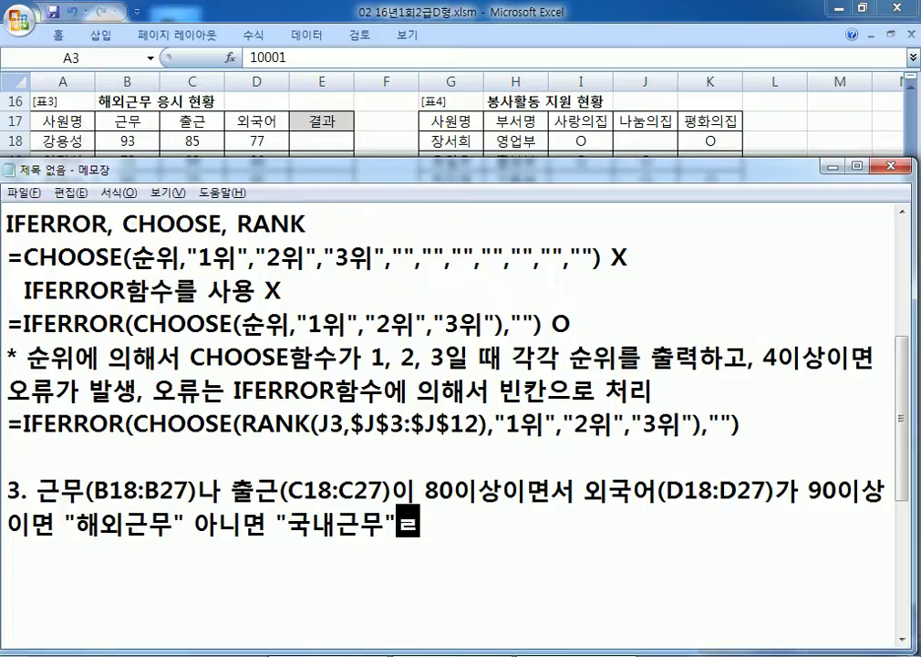
{"action": "key", "text": "Return"}
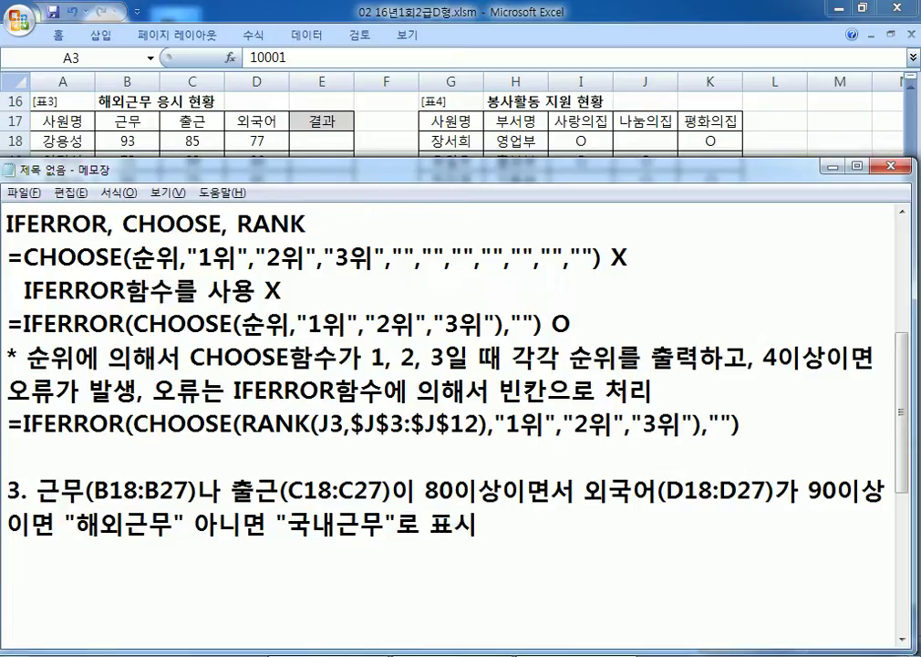
{"action": "key", "text": "Return"}
{"action": "key", "text": "Return"}
{"action": "key", "text": "Return"}
{"action": "key", "text": "Return"}
{"action": "key", "text": "Return"}
{"action": "key", "text": "Return"}
{"action": "key", "text": "Return"}
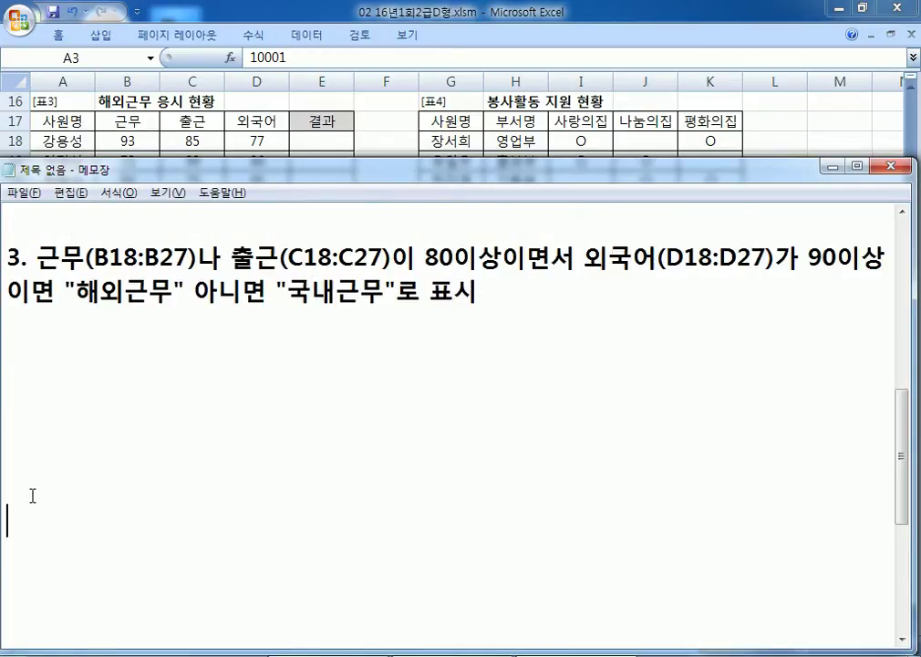
Step: Add the hint line 'IF, AND, OR' below the item 3 condition
{"action": "left_click", "coordinate": [903, 644]}
{"action": "left_click", "coordinate": [43, 302]}
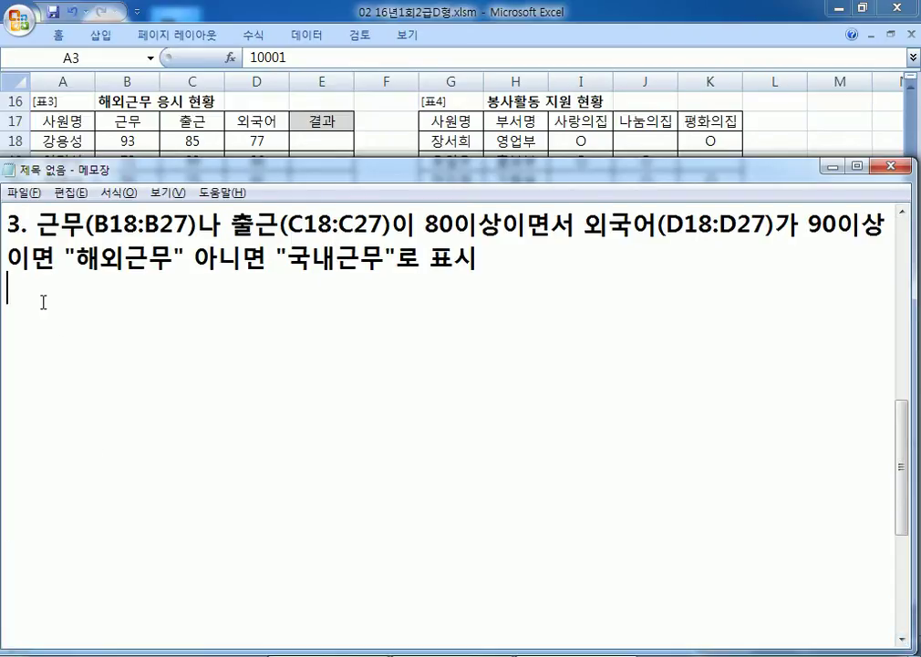
{"action": "type", "text": "IF, AND,"}
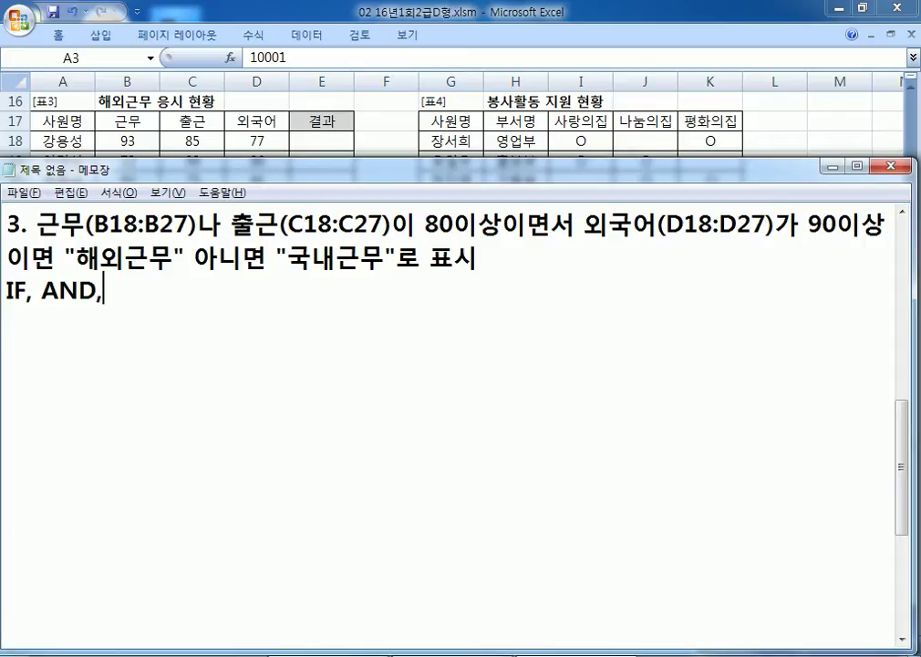
{"action": "type", "text": " OR"}
{"action": "key", "text": "Return"}
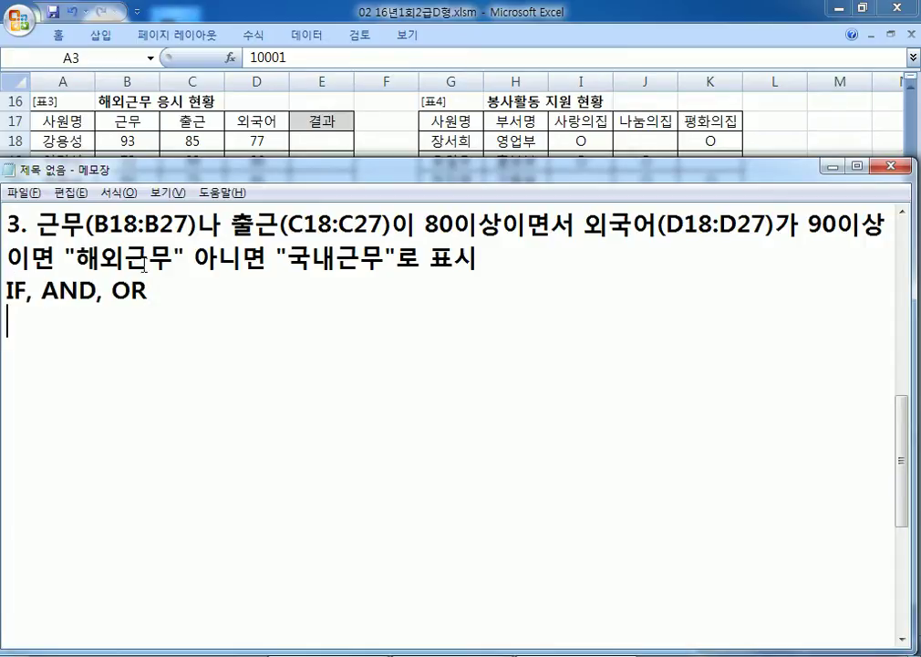
Step: Highlight 나, 이상이면 and the 근무/출근 and 외국어 conditions, matching them to OR and AND
{"action": "left_click_drag", "start_coordinate": [124, 224], "coordinate": [354, 224]}
{"action": "left_click_drag", "start_coordinate": [188, 223], "coordinate": [292, 219]}
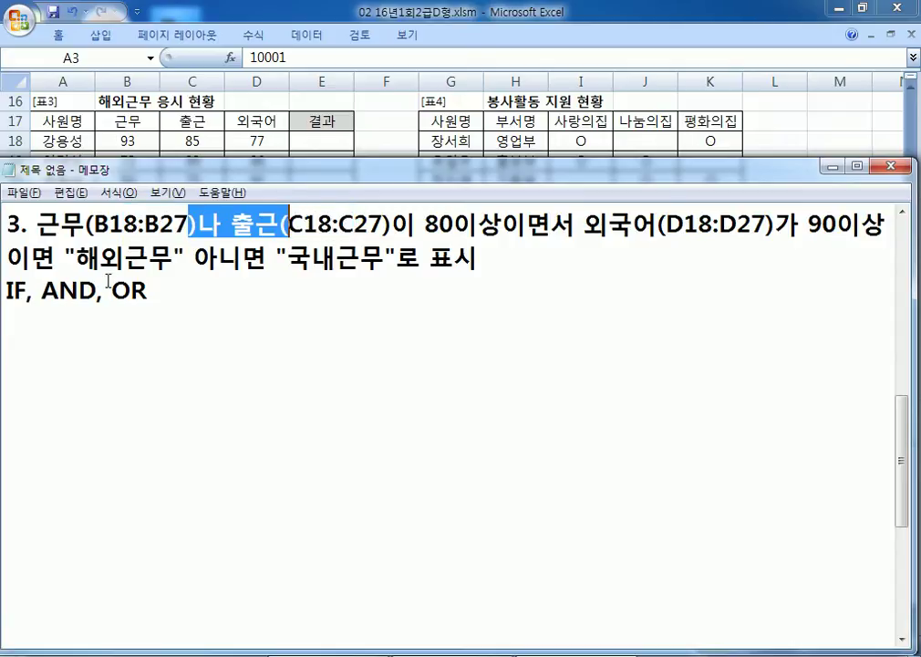
{"action": "left_click_drag", "start_coordinate": [111, 290], "coordinate": [165, 284]}
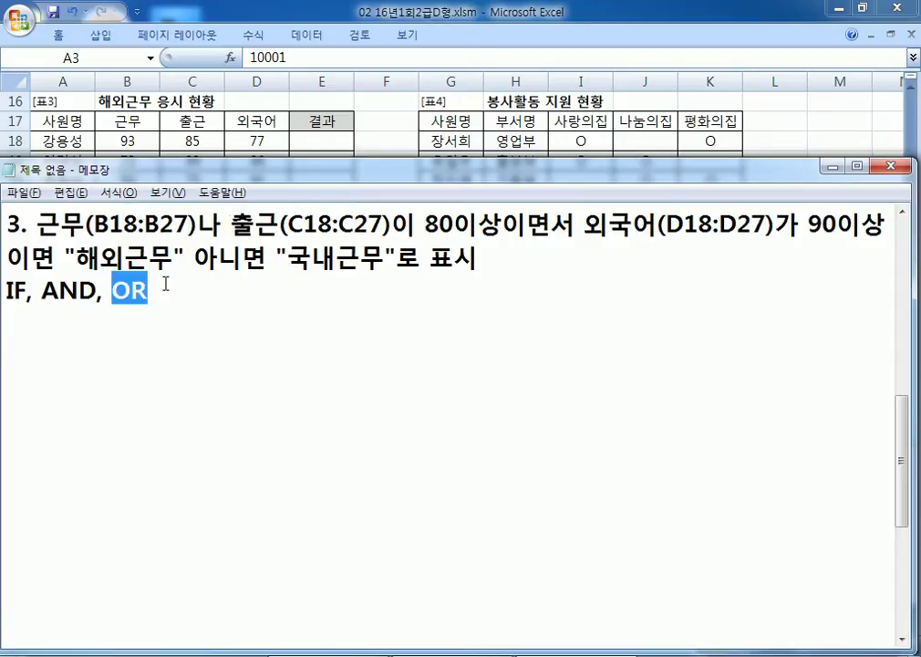
{"action": "left_click_drag", "start_coordinate": [454, 224], "coordinate": [552, 223]}
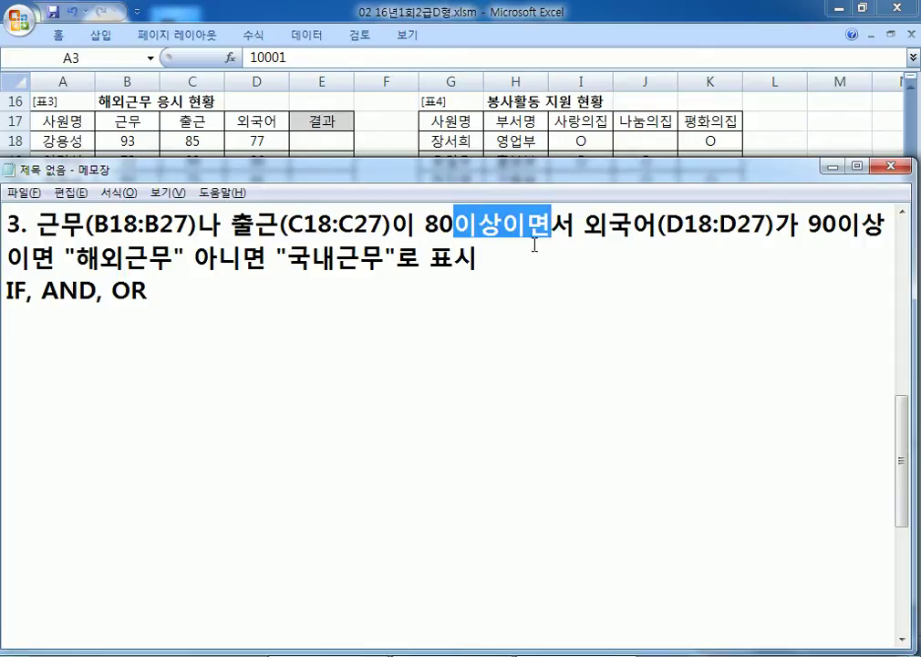
{"action": "left_click_drag", "start_coordinate": [40, 291], "coordinate": [94, 290]}
{"action": "left_click", "coordinate": [197, 298]}
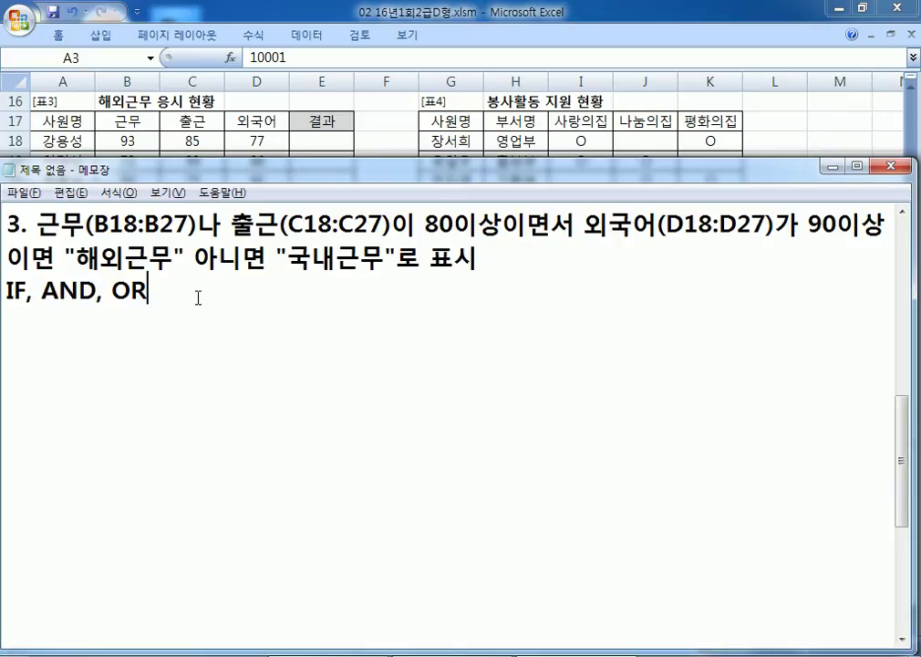
{"action": "left_click_drag", "start_coordinate": [61, 226], "coordinate": [354, 225]}
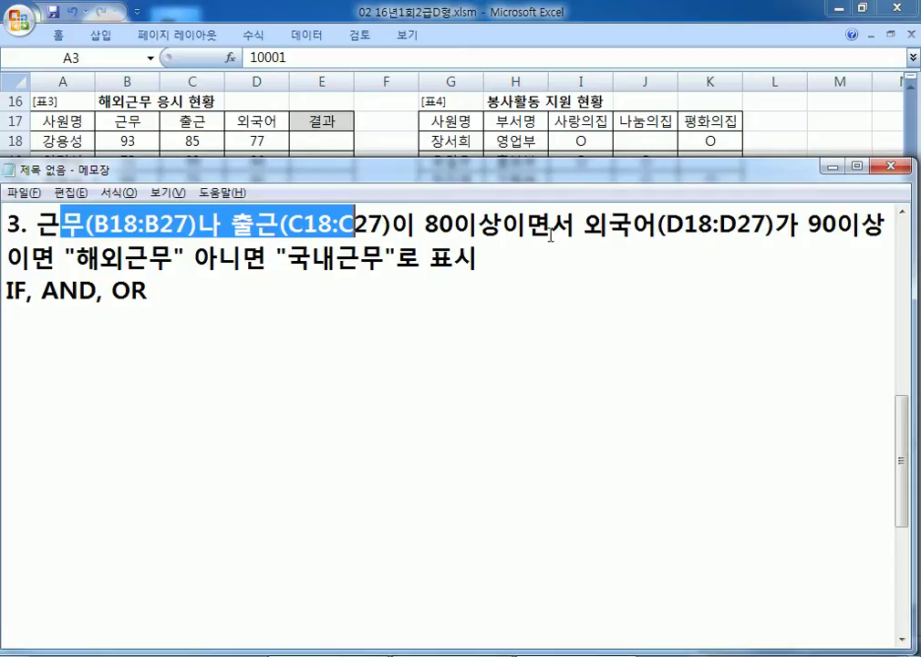
{"action": "left_click_drag", "start_coordinate": [417, 226], "coordinate": [38, 225]}
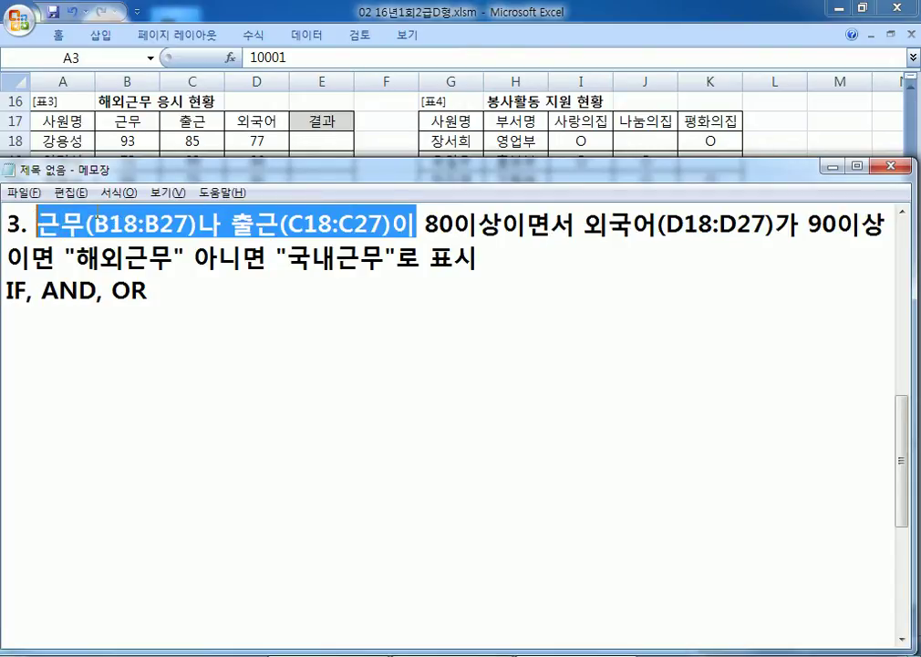
{"action": "left_click_drag", "start_coordinate": [586, 225], "coordinate": [810, 225]}
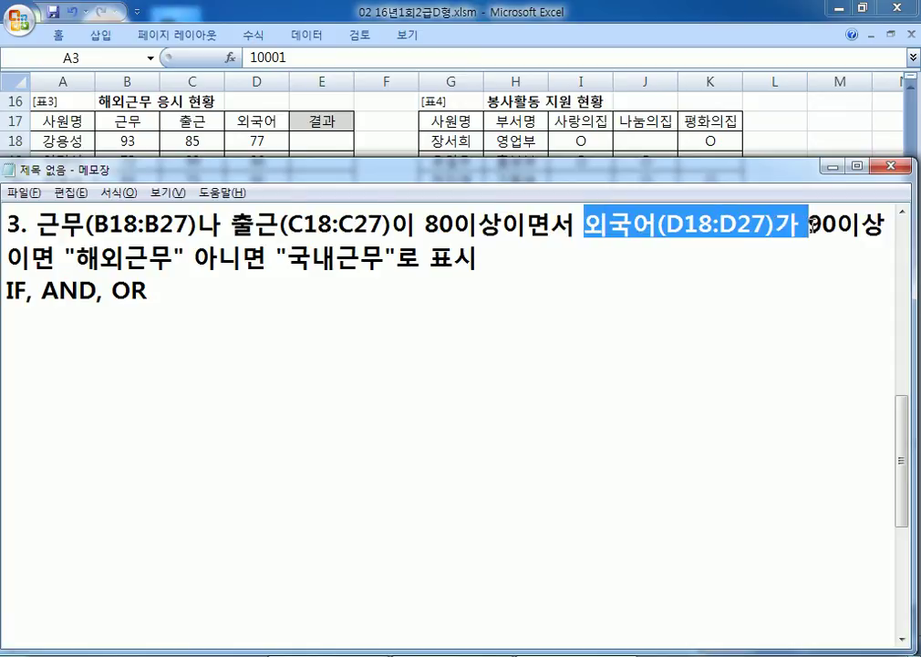
{"action": "left_click", "coordinate": [528, 315]}
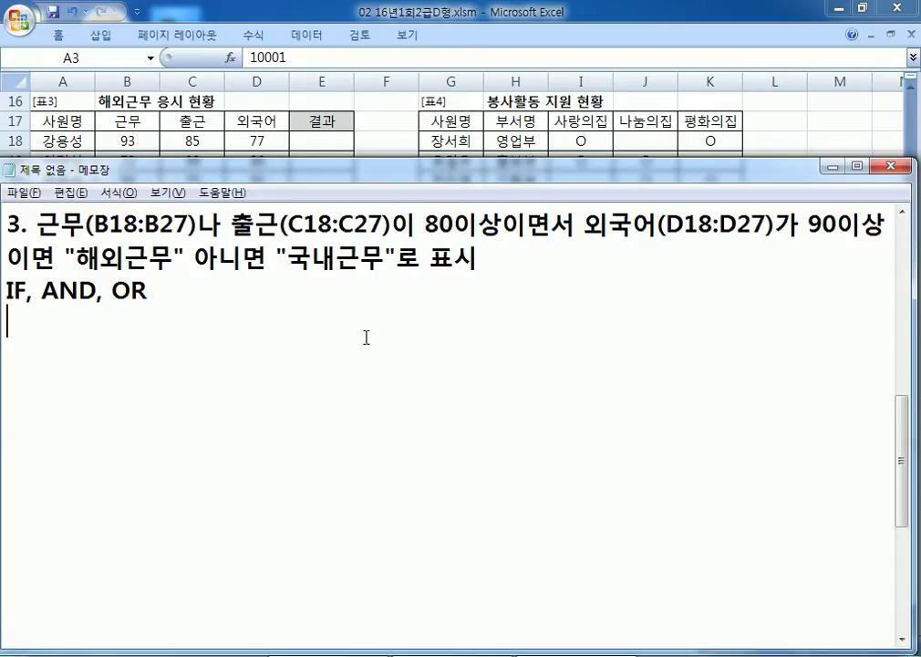
Step: Type the template =IF(조건, 참, 거짓) on a new Notepad line
{"action": "type", "text": "=IF(W"}
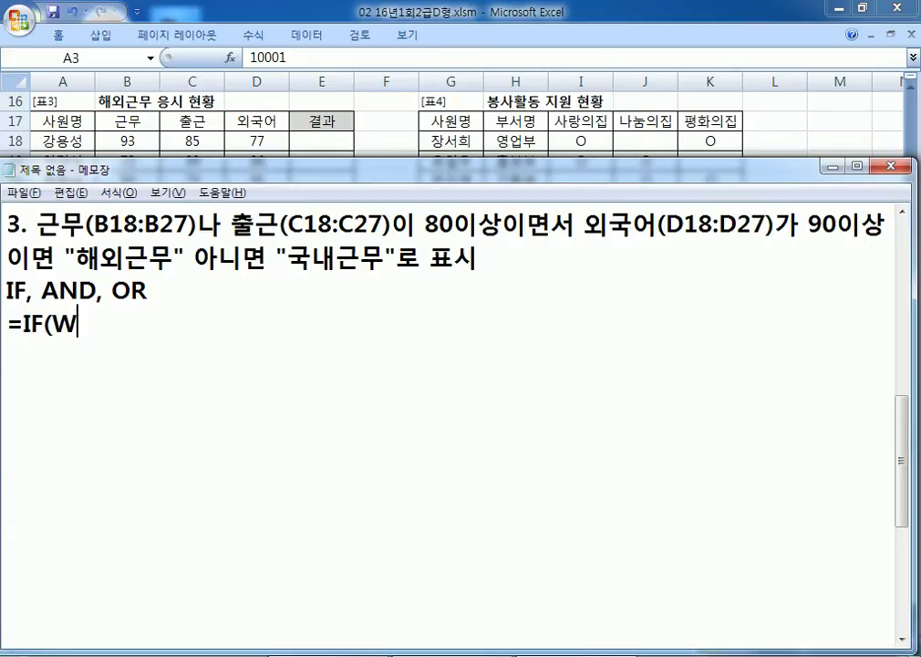
{"action": "key", "text": "BackSpace"}
{"action": "type", "text": "조건,ㅡ ㅊ"}
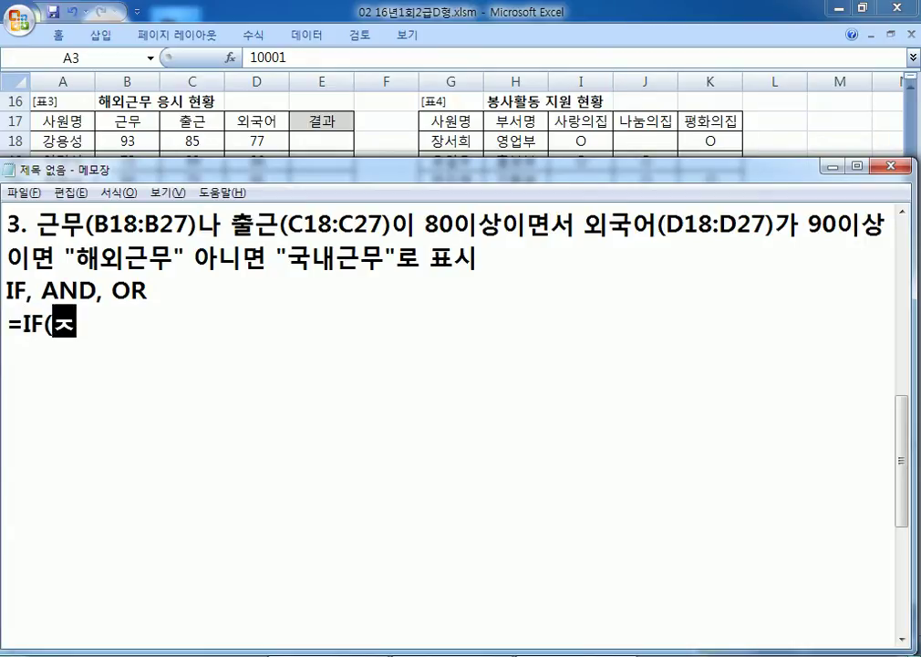
{"action": "key", "text": "BackSpace"}
{"action": "key", "text": "BackSpace"}
{"action": "key", "text": "BackSpace"}
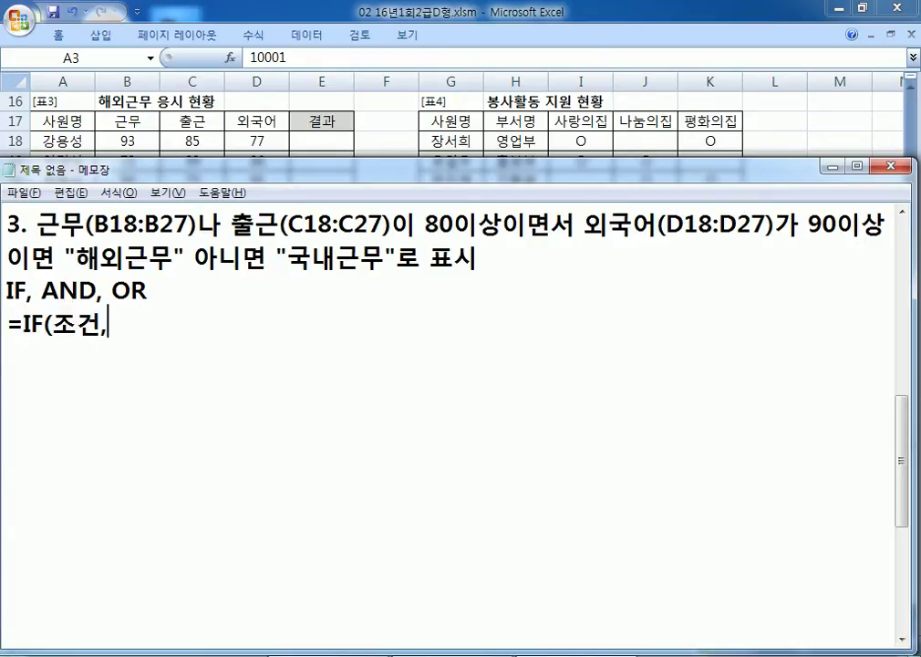
{"action": "type", "text": "참, 거짓)"}
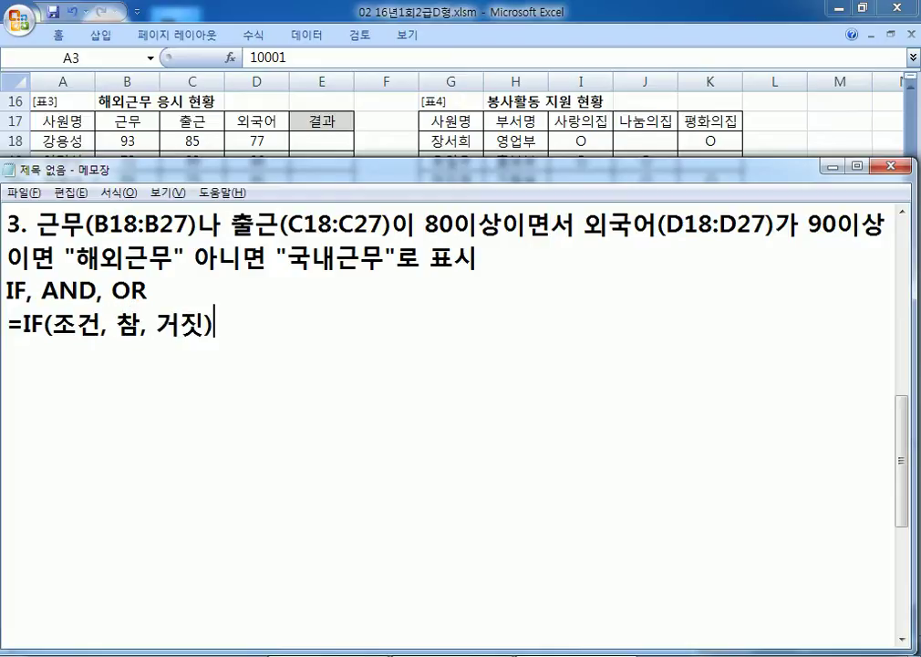
{"action": "key", "text": "Return"}
Step: Duplicate the template and replace 참 and 거짓 with "해외근무" and "국내근무"
{"action": "key", "text": "Up"}
{"action": "key", "text": "shift+Down"}
{"action": "key", "text": "ctrl+c"}
{"action": "key", "text": "Right"}
{"action": "key", "text": "ctrl+v"}
{"action": "key", "text": "Left"}
{"action": "key", "text": "Left"}
{"action": "key", "text": "Left"}
{"action": "key", "text": "Left"}
{"action": "key", "text": "Left"}
{"action": "key", "text": "Left"}
{"action": "key", "text": "Left"}
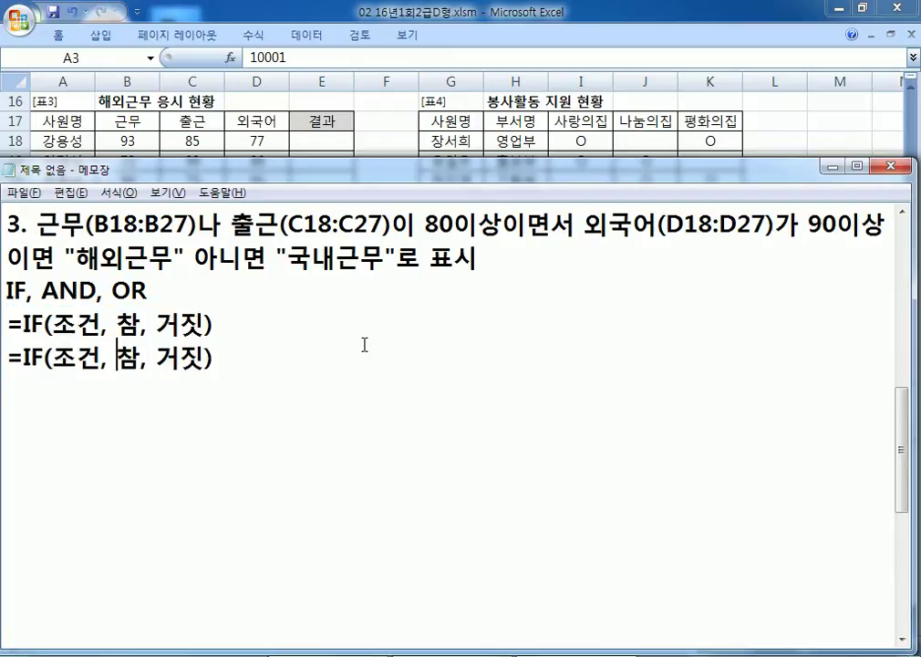
{"action": "type", "text": "\"해ㅇ"}
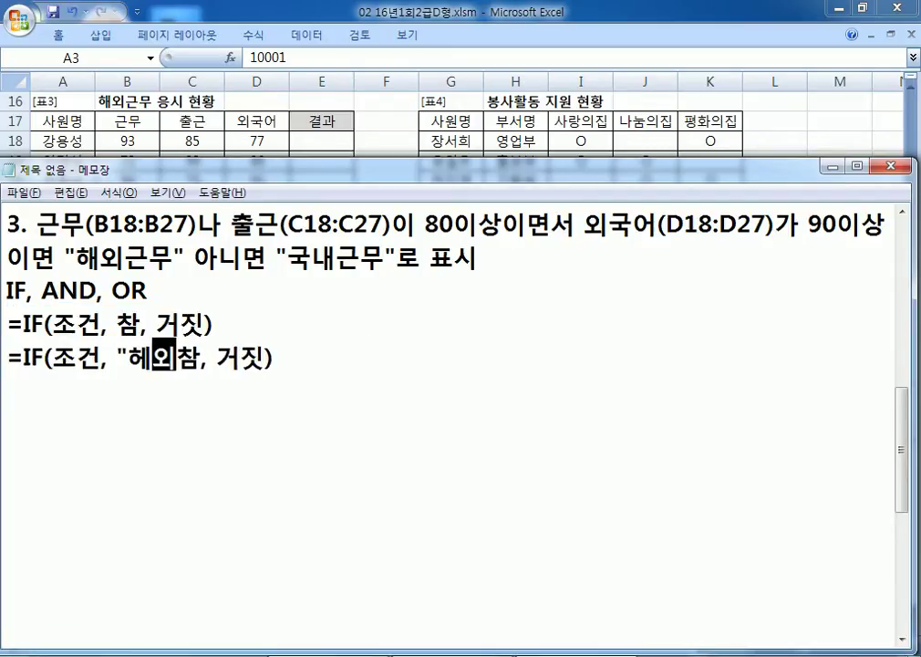
{"action": "key", "text": "BackSpace"}
{"action": "key", "text": "BackSpace"}
{"action": "type", "text": "해외근무"}
{"action": "key", "text": "Delete"}
{"action": "type", "text": "\""}
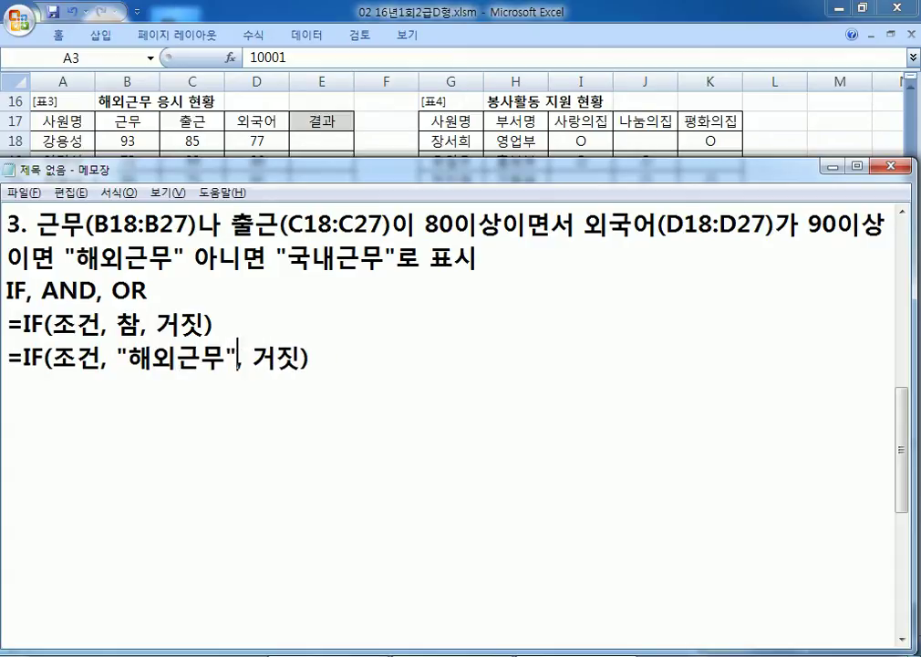
{"action": "key", "text": "Right"}
{"action": "type", "text": "\"국내근무\""}
{"action": "key", "text": "Delete"}
{"action": "key", "text": "Delete"}
Step: Replace 조건 with '근무나 출근이 80이상이면서 외국어가 90이상' and copy the finished line
{"action": "key", "text": "Home"}
{"action": "key", "text": "Right"}
{"action": "key", "text": "Right"}
{"action": "key", "text": "Right"}
{"action": "key", "text": "Right"}
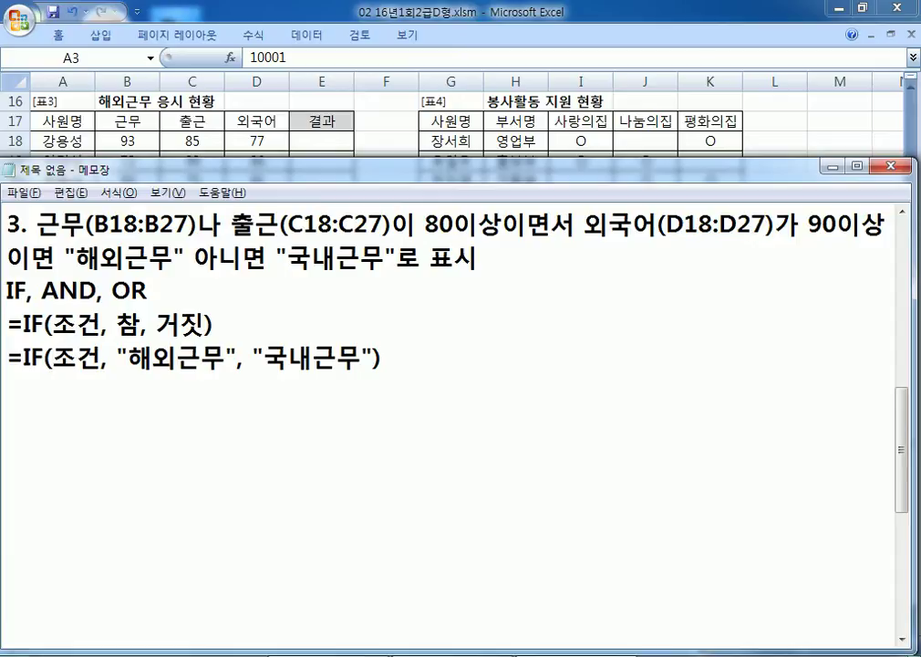
{"action": "type", "text": "근무나 출"}
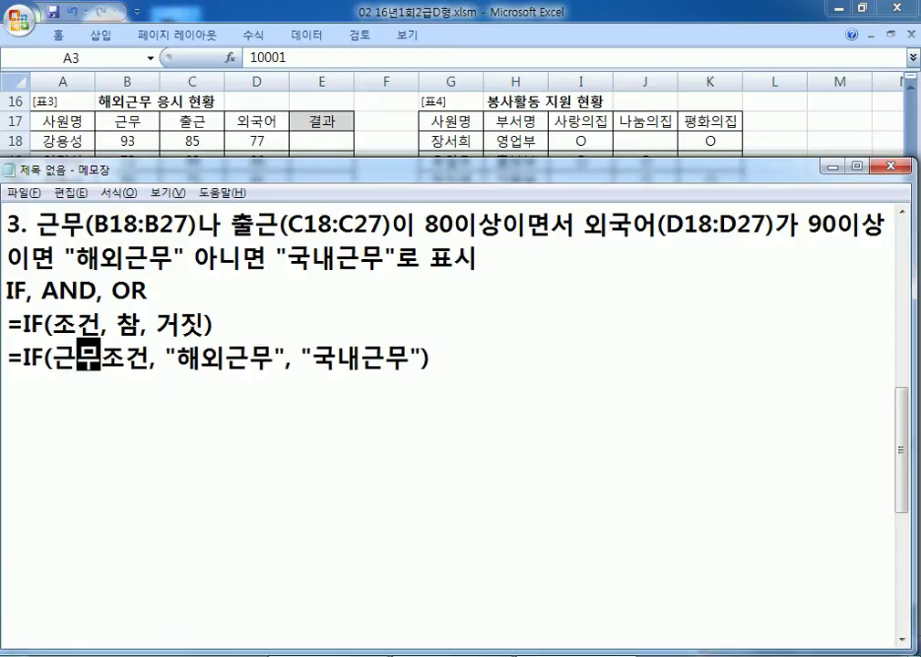
{"action": "type", "text": "근이 "}
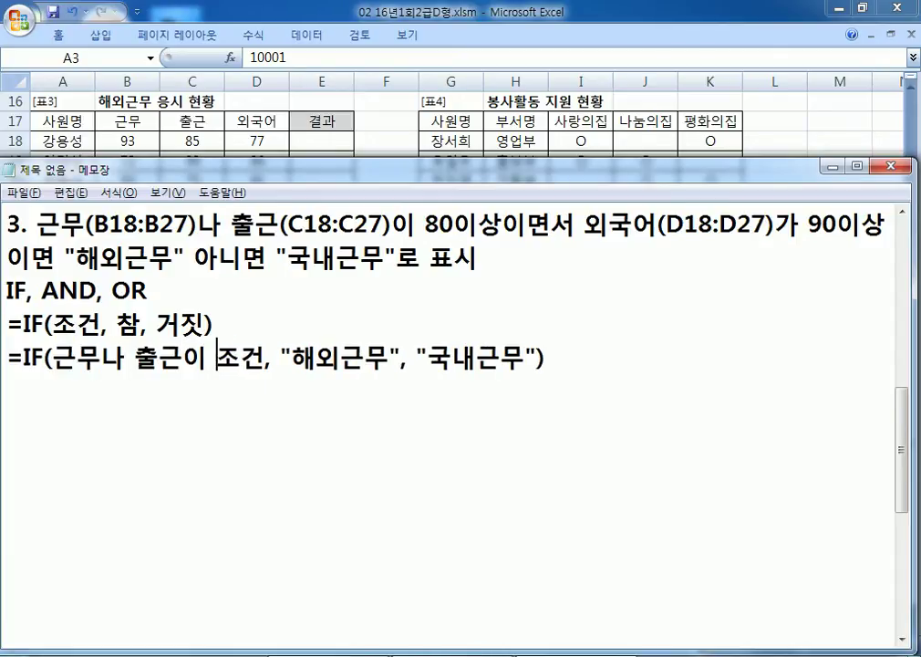
{"action": "type", "text": "80이상"}
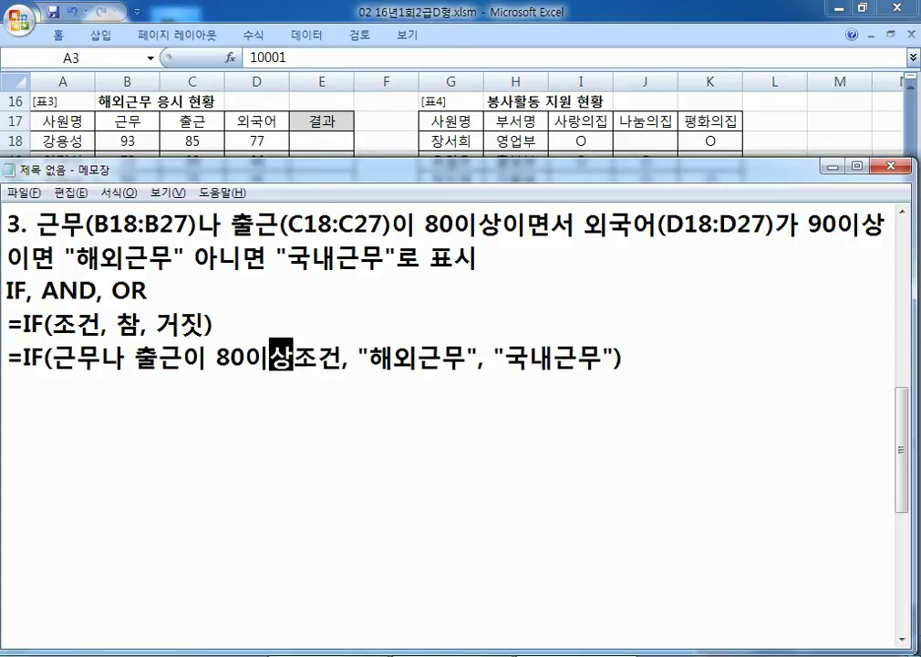
{"action": "type", "text": "이면서 외국"}
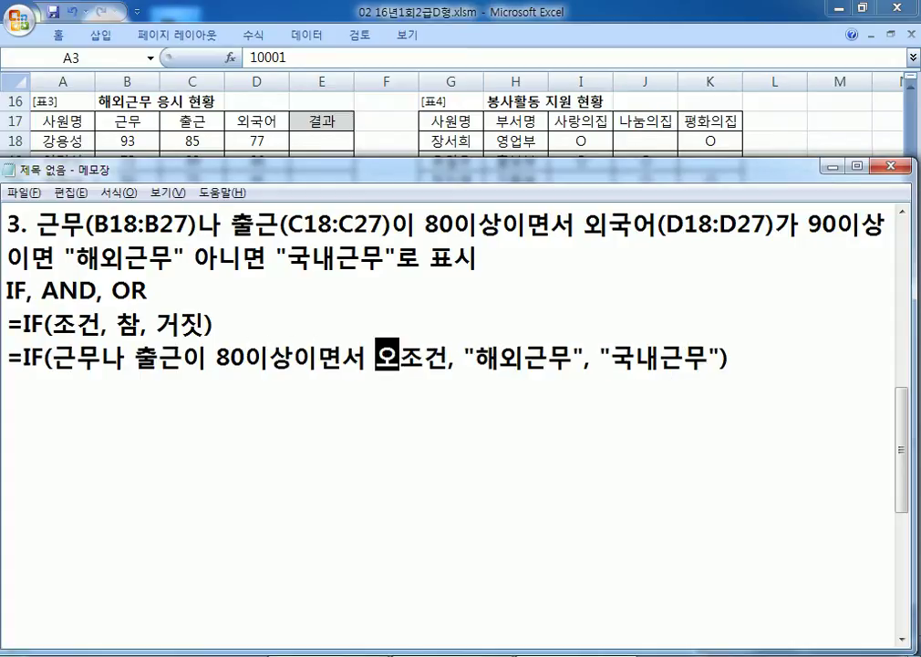
{"action": "type", "text": "어가 90"}
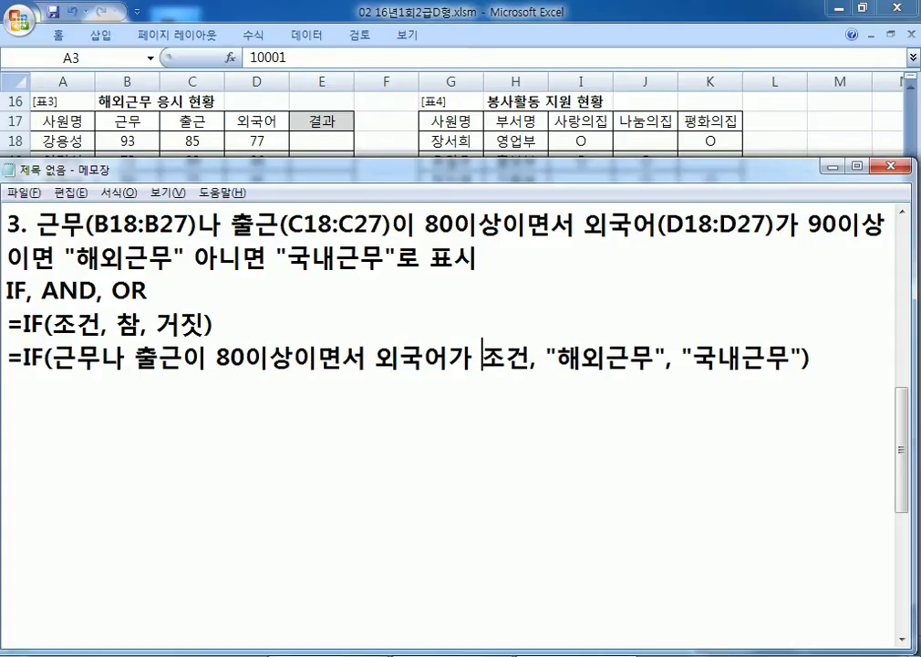
{"action": "type", "text": "이상"}
{"action": "key", "text": "Delete"}
{"action": "key", "text": "Delete"}
{"action": "key", "text": "Home"}
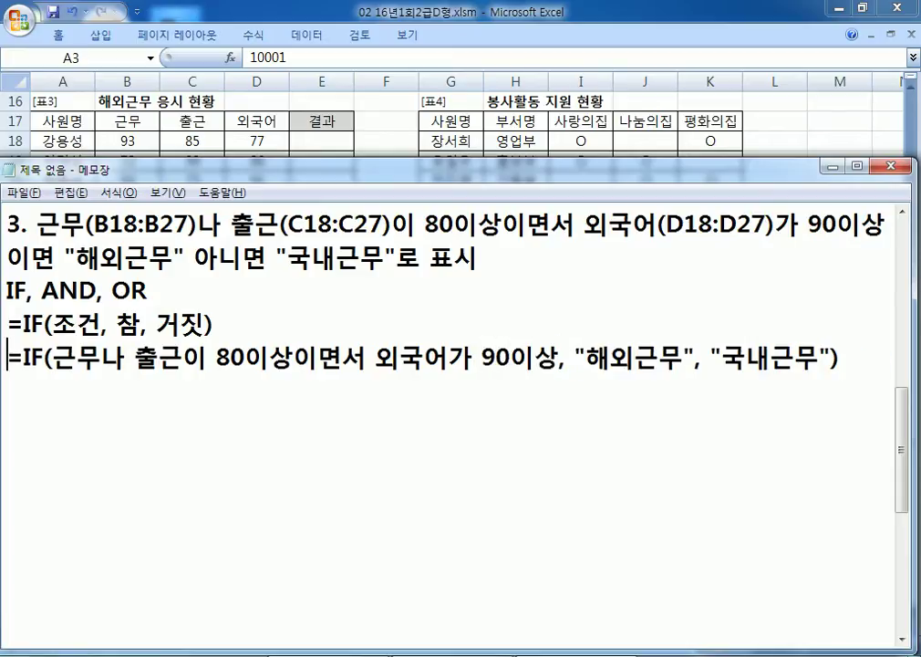
{"action": "key", "text": "shift+Down"}
{"action": "key", "text": "ctrl+c"}
{"action": "key", "text": "Right"}
Step: Paste copies of the worded IF formula and mark the two conditions joined by 이면서
{"action": "key", "text": "ctrl+v"}
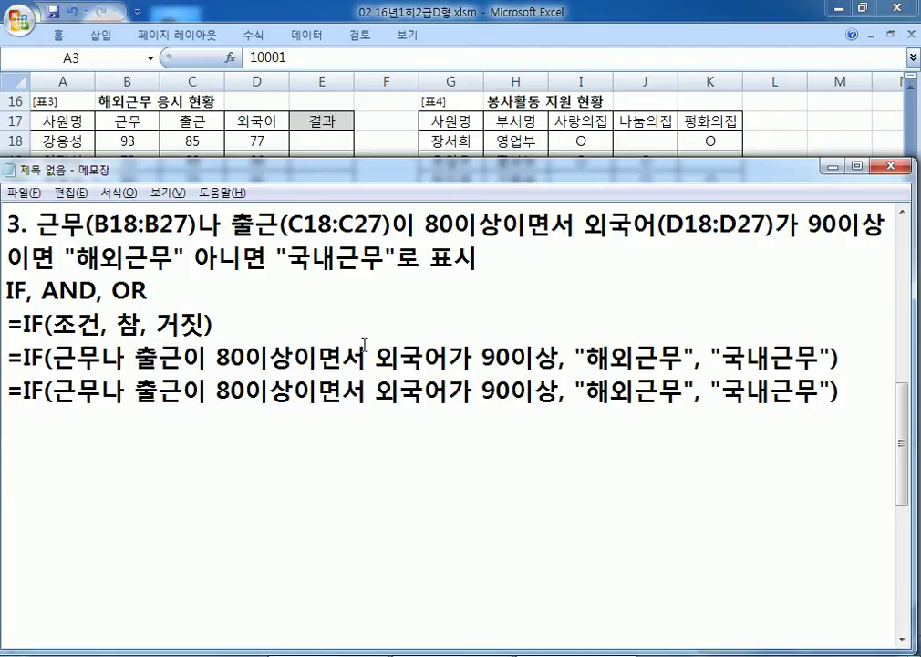
{"action": "left_click_drag", "start_coordinate": [59, 384], "coordinate": [273, 384]}
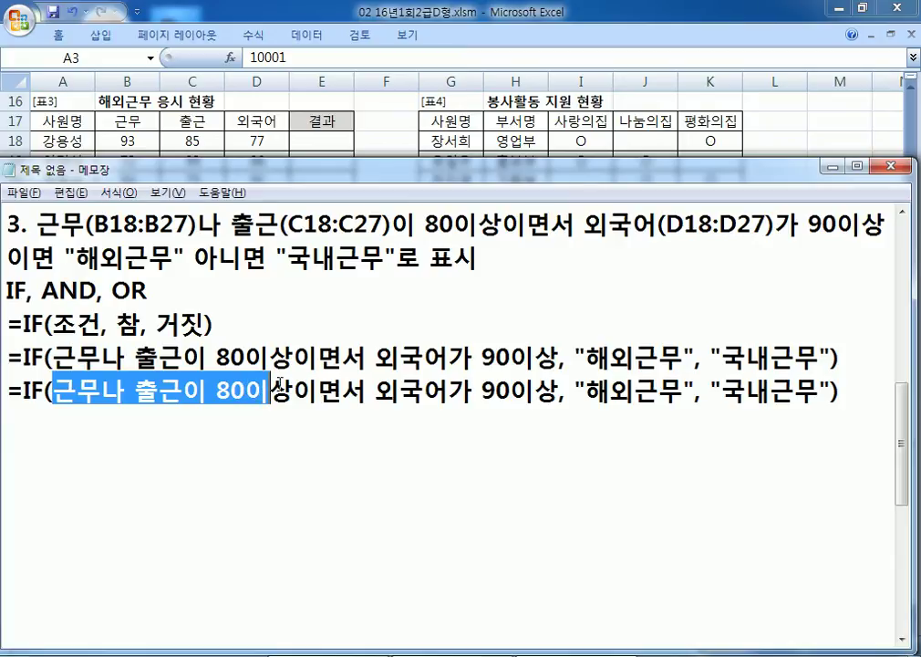
{"action": "left_click", "coordinate": [272, 357]}
{"action": "left_click_drag", "start_coordinate": [271, 357], "coordinate": [343, 357]}
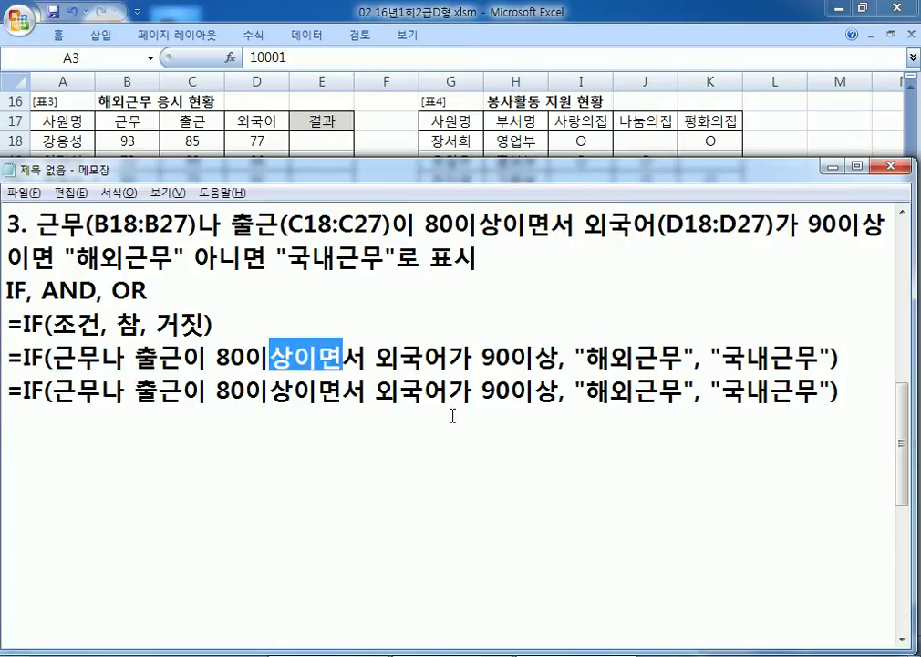
{"action": "left_click", "coordinate": [371, 434]}
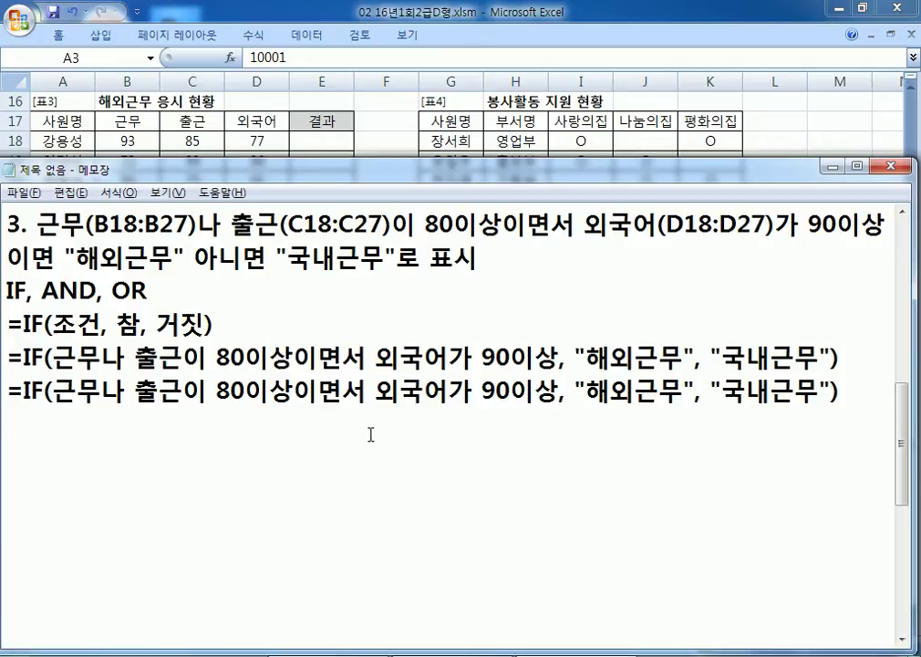
{"action": "key", "text": "shift+Down"}
{"action": "key", "text": "ctrl+c"}
{"action": "key", "text": "Right"}
{"action": "key", "text": "ctrl+v"}
{"action": "key", "text": "Up"}
Step: Wrap the conditions in AND(근무나 출근이 80이상, 외국어가 90이상), replacing 이면서 with a comma
{"action": "key", "text": "Right"}
{"action": "key", "text": "Right"}
{"action": "key", "text": "Right"}
{"action": "key", "text": "Right"}
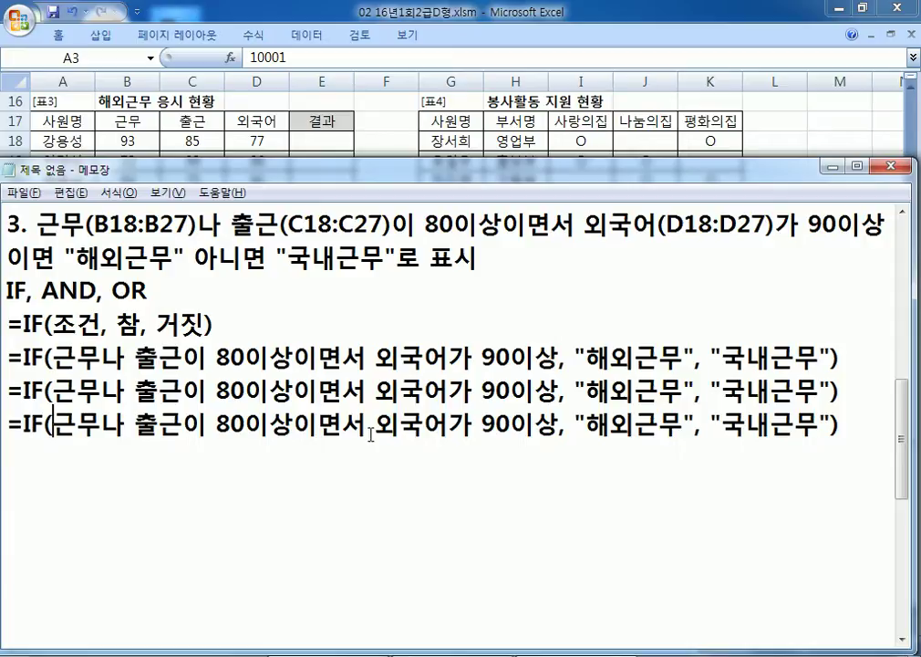
{"action": "type", "text": "AND("}
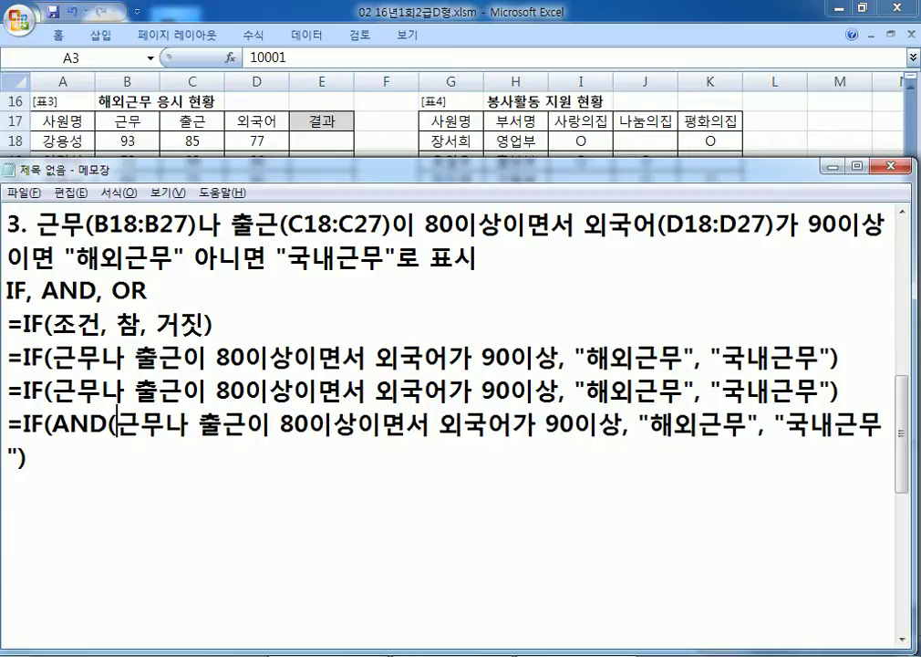
{"action": "key", "text": "ctrl+Right"}
{"action": "key", "text": "ctrl+Right"}
{"action": "key", "text": "ctrl+Right"}
{"action": "key", "text": "Left"}
{"action": "key", "text": "Left"}
{"action": "key", "text": "Left"}
{"action": "key", "text": "Left"}
{"action": "key", "text": "Delete"}
{"action": "key", "text": "Delete"}
{"action": "key", "text": "Delete"}
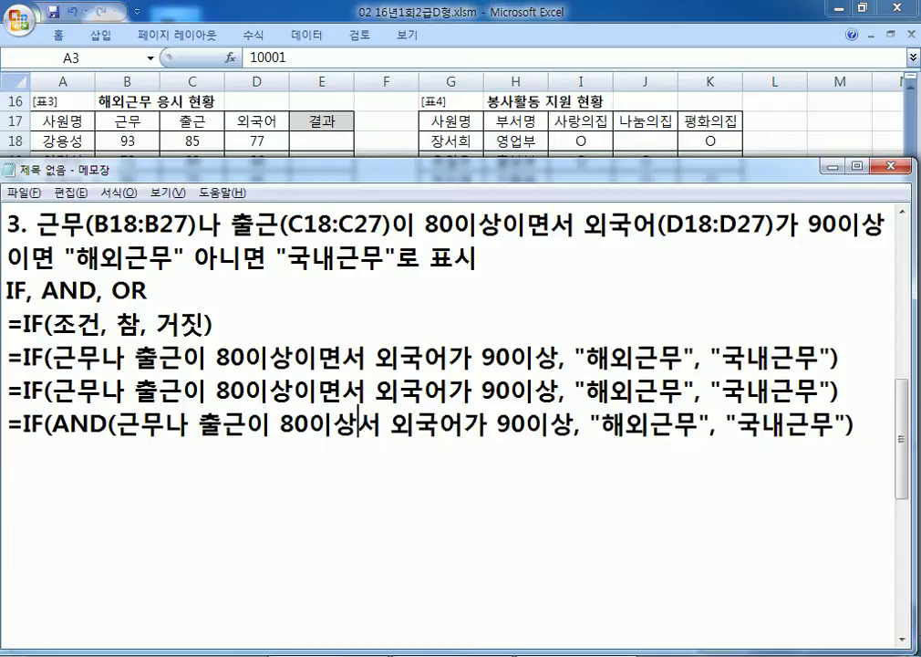
{"action": "type", "text": ","}
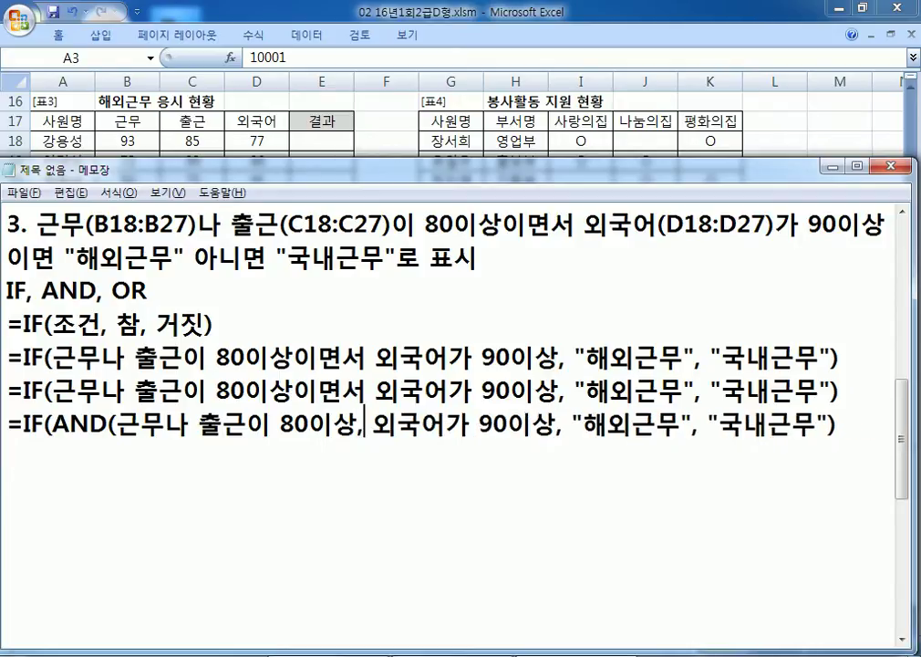
{"action": "key", "text": "ctrl+Right"}
{"action": "key", "text": "ctrl+Right"}
{"action": "key", "text": "Left"}
{"action": "type", "text": ")"}
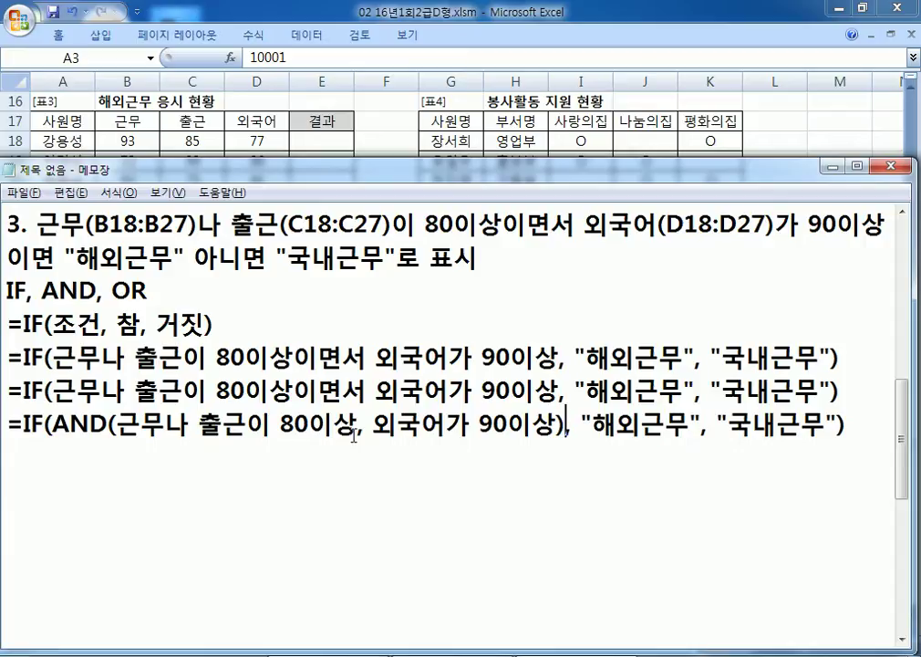
{"action": "left_click_drag", "start_coordinate": [356, 427], "coordinate": [120, 427]}
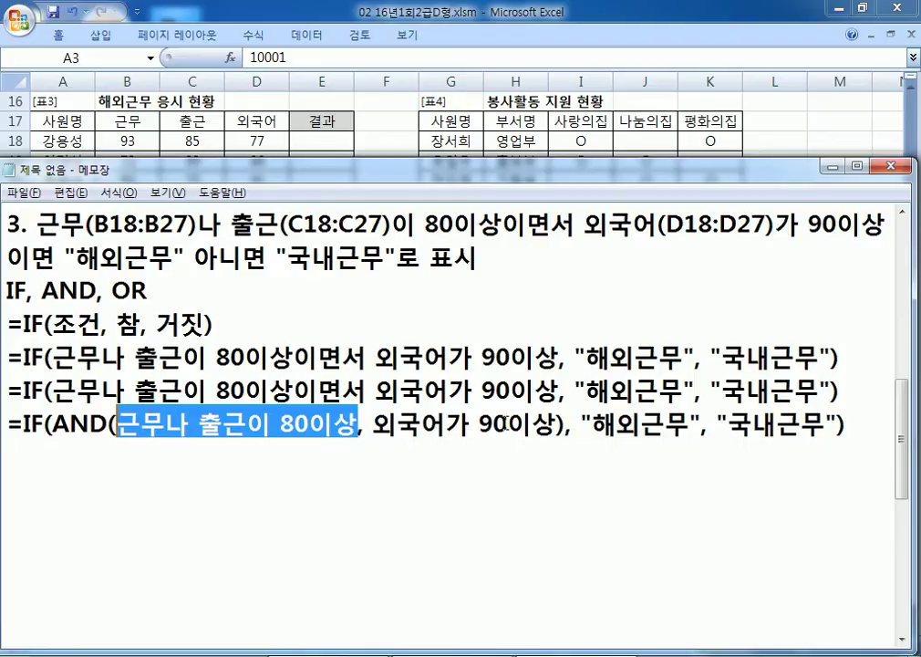
{"action": "left_click_drag", "start_coordinate": [7, 425], "coordinate": [5, 454]}
Step: Paste a copy of the AND formula line below the original
{"action": "key", "text": "ctrl+c"}
{"action": "left_click", "coordinate": [150, 451]}
{"action": "key", "text": "ctrl+v"}
{"action": "left_click_drag", "start_coordinate": [118, 454], "coordinate": [356, 453]}
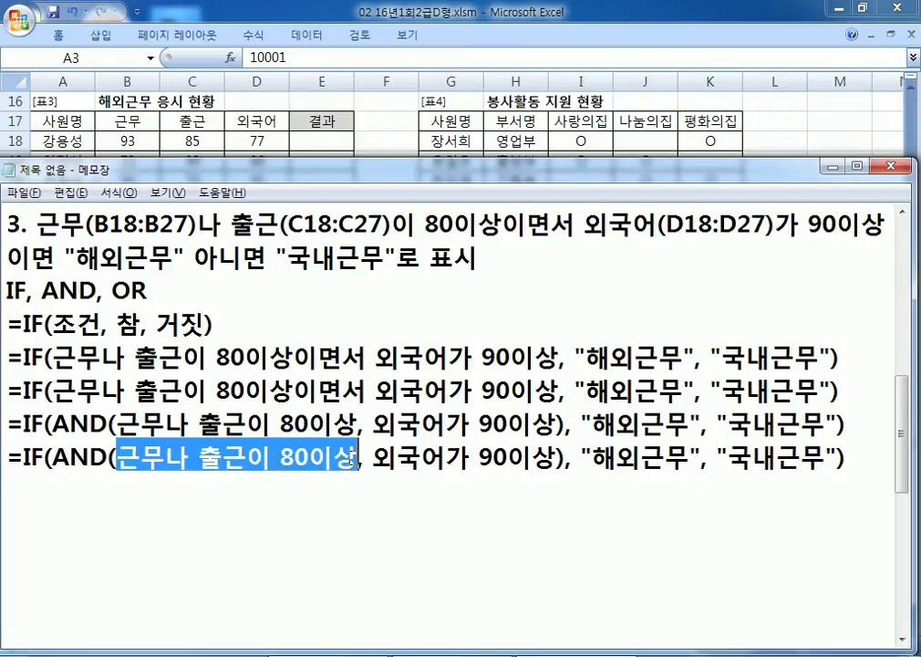
{"action": "left_click", "coordinate": [119, 453]}
Step: Rewrite the first condition as OR(근무80이상, 출근80이상) inside the AND
{"action": "type", "text": "OR("}
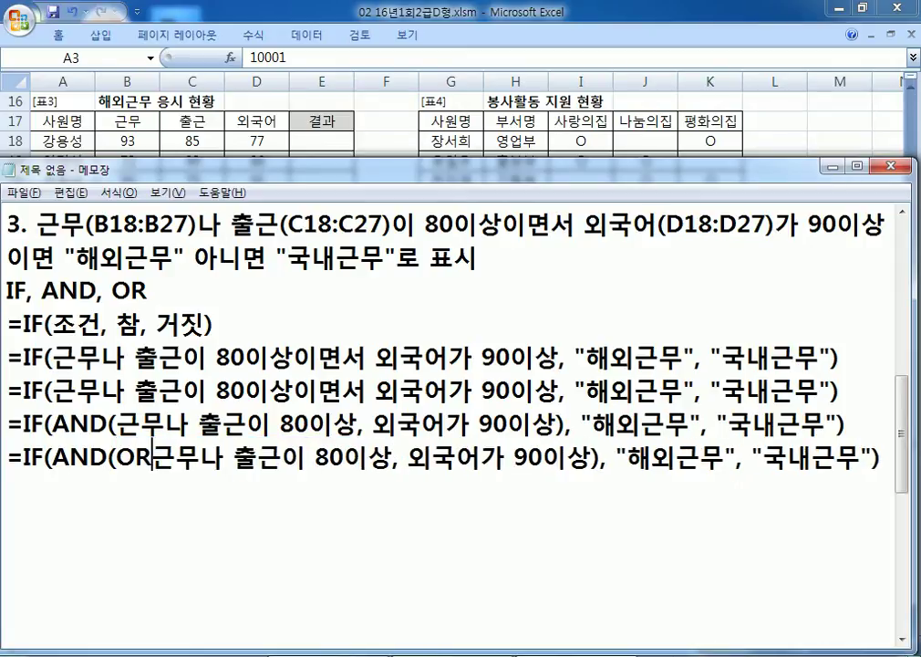
{"action": "key", "text": "Right"}
{"action": "key", "text": "Right"}
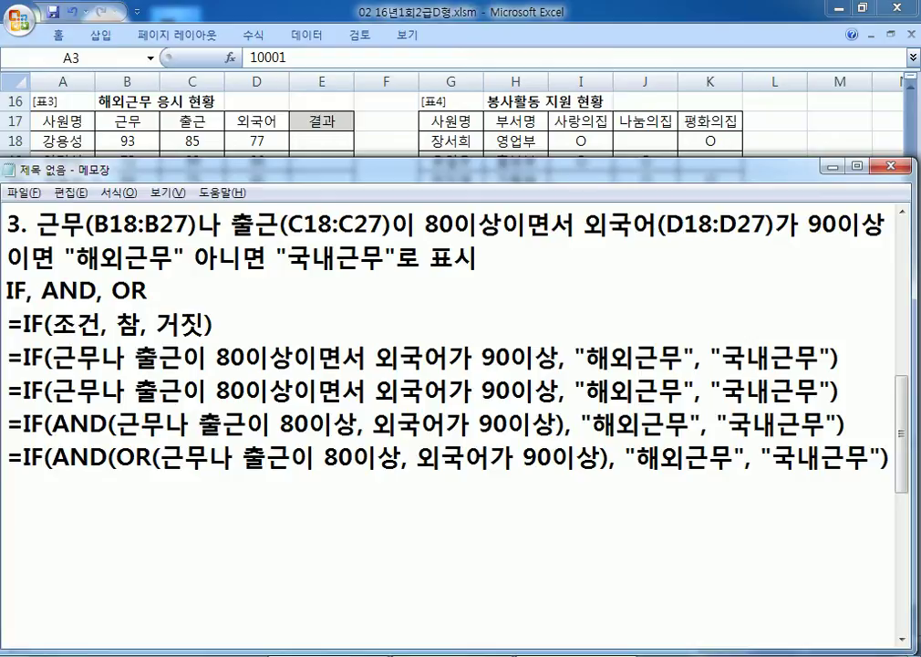
{"action": "type", "text": "80DLTK"}
{"action": "key", "text": "BackSpace"}
{"action": "key", "text": "BackSpace"}
{"action": "key", "text": "BackSpace"}
{"action": "key", "text": "BackSpace"}
{"action": "key", "text": "BackSpace"}
{"action": "type", "text": "0이상,"}
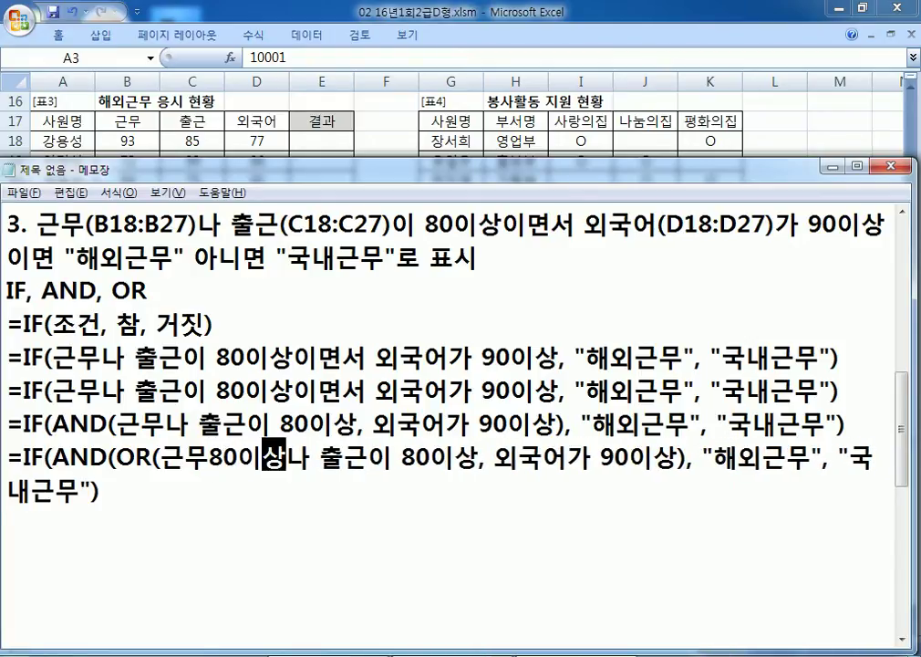
{"action": "key", "text": "Delete"}
{"action": "key", "text": "Right"}
{"action": "key", "text": "Right"}
{"action": "key", "text": "Right"}
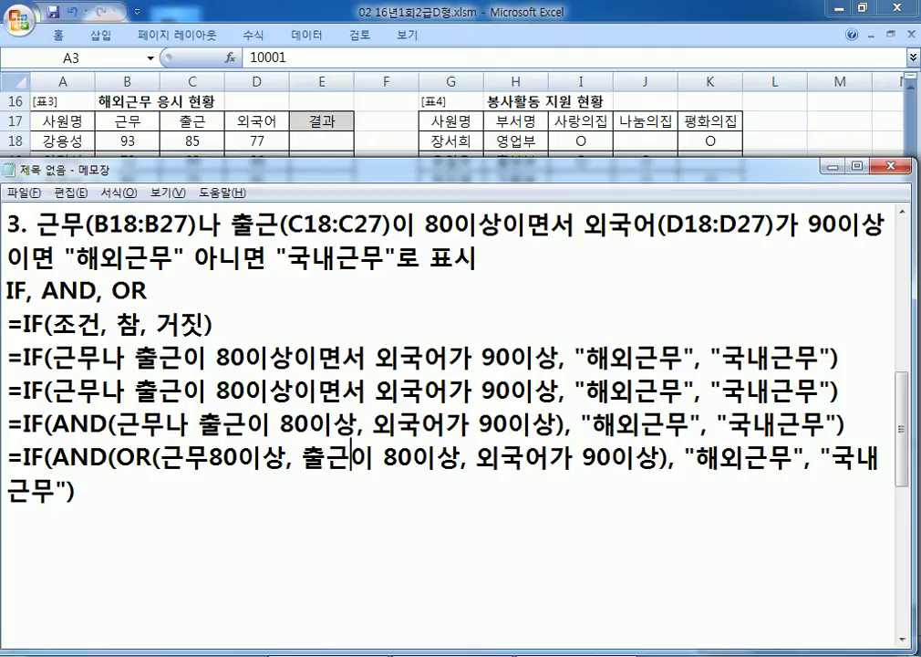
{"action": "key", "text": "Delete"}
{"action": "key", "text": "Delete"}
{"action": "key", "text": "Right"}
{"action": "key", "text": "Right"}
{"action": "key", "text": "Right"}
{"action": "key", "text": "Right"}
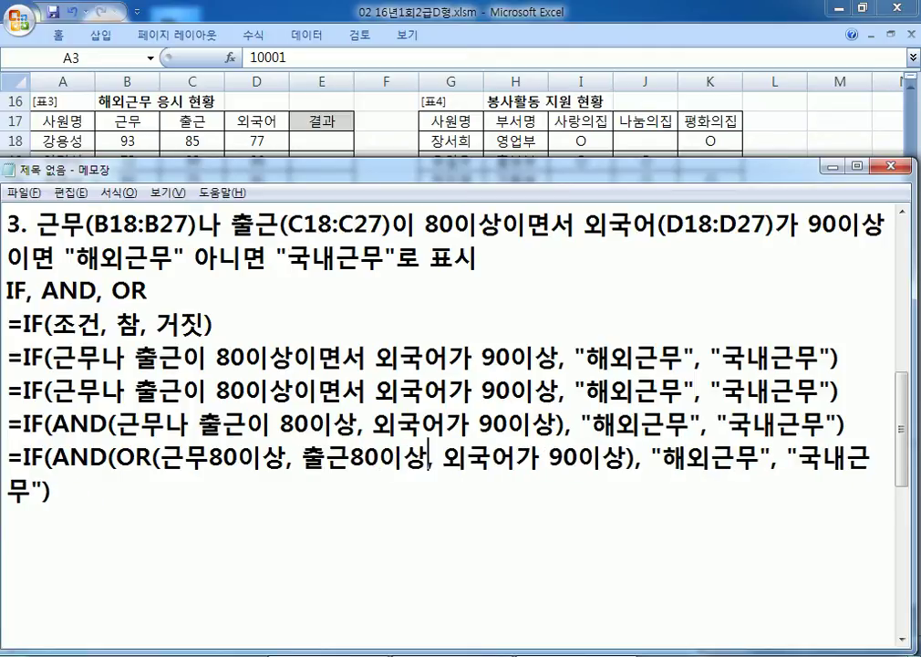
{"action": "type", "text": ")"}
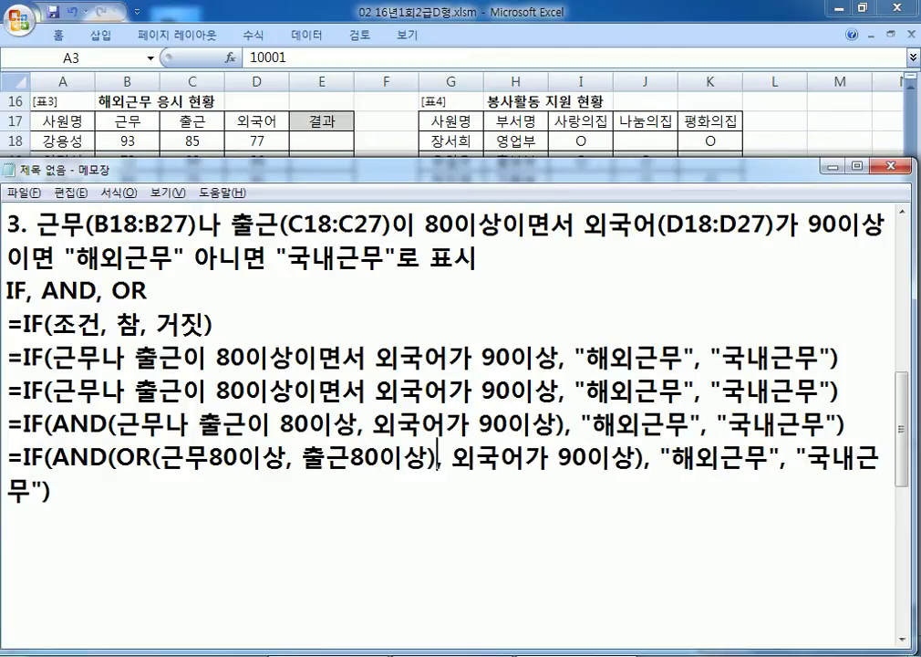
{"action": "scroll", "coordinate": [321, 488], "scroll_direction": "down", "scroll_amount": 1}
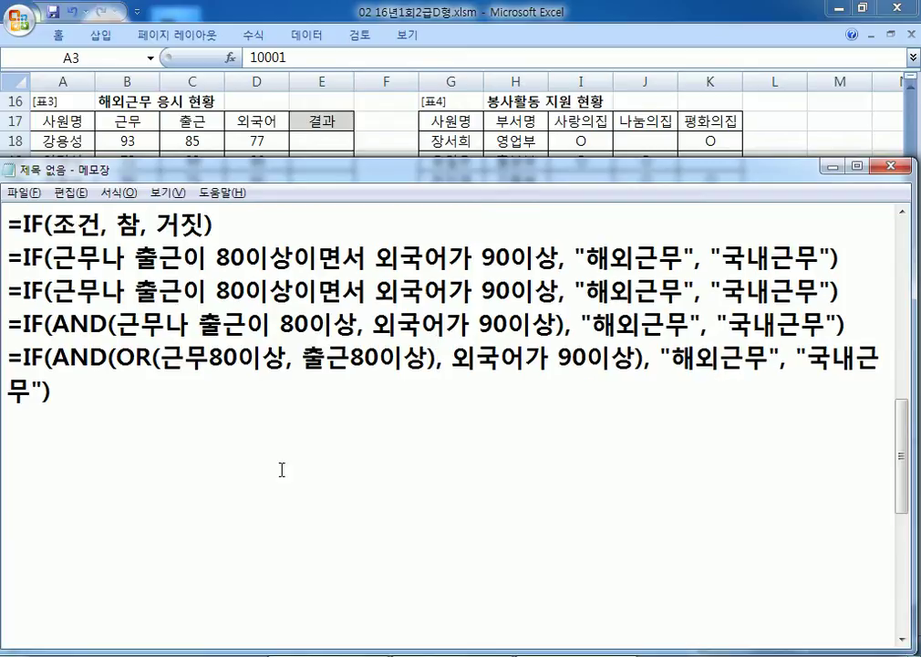
Step: Duplicate the AND/OR formula line onto a new line below
{"action": "left_click_drag", "start_coordinate": [10, 358], "coordinate": [79, 403]}
{"action": "key", "text": "ctrl+c"}
{"action": "left_click", "coordinate": [96, 400]}
{"action": "key", "text": "Return"}
{"action": "key", "text": "ctrl+v"}
{"action": "key", "text": "Return"}
Step: Replace 근무80이상 with B18>=80 in the copied formula
{"action": "left_click_drag", "start_coordinate": [159, 425], "coordinate": [210, 426]}
{"action": "type", "text": "B18"}
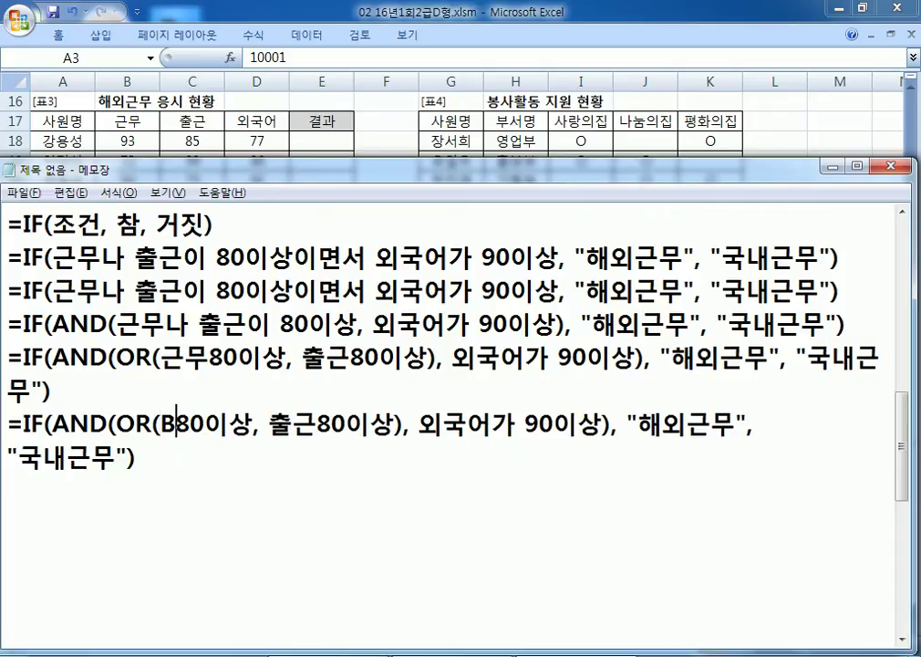
{"action": "key", "text": "Delete"}
{"action": "key", "text": "Delete"}
{"action": "type", "text": ">="}
{"action": "key", "text": "Delete"}
{"action": "key", "text": "Delete"}
{"action": "type", "text": "80"}
{"action": "key", "text": "Right"}
{"action": "key", "text": "Delete"}
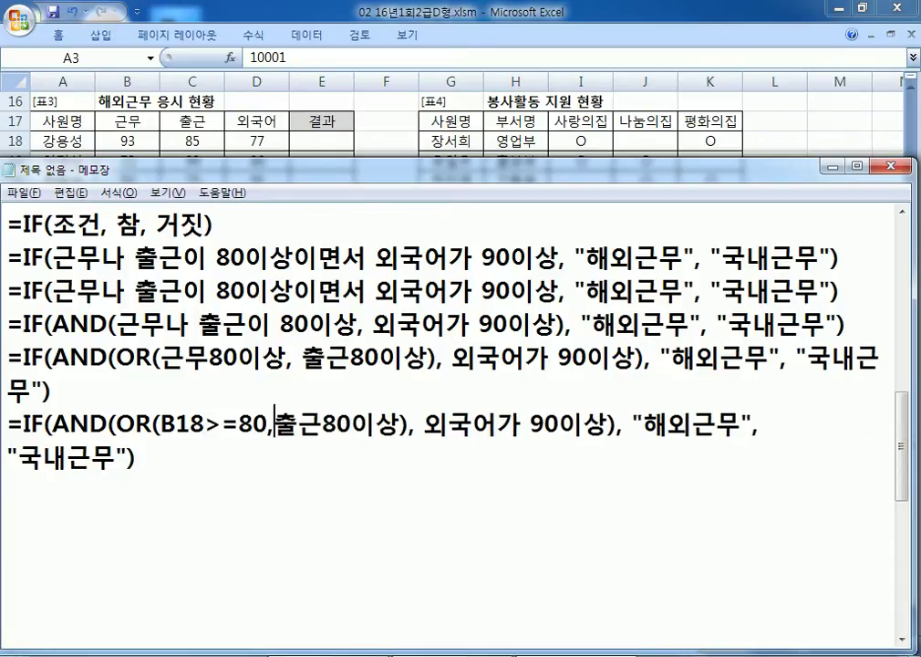
Step: Replace 출근80이상 with C18>=80 and 외국어가 90이상 with D18>=90, then select the line
{"action": "type", "text": "C"}
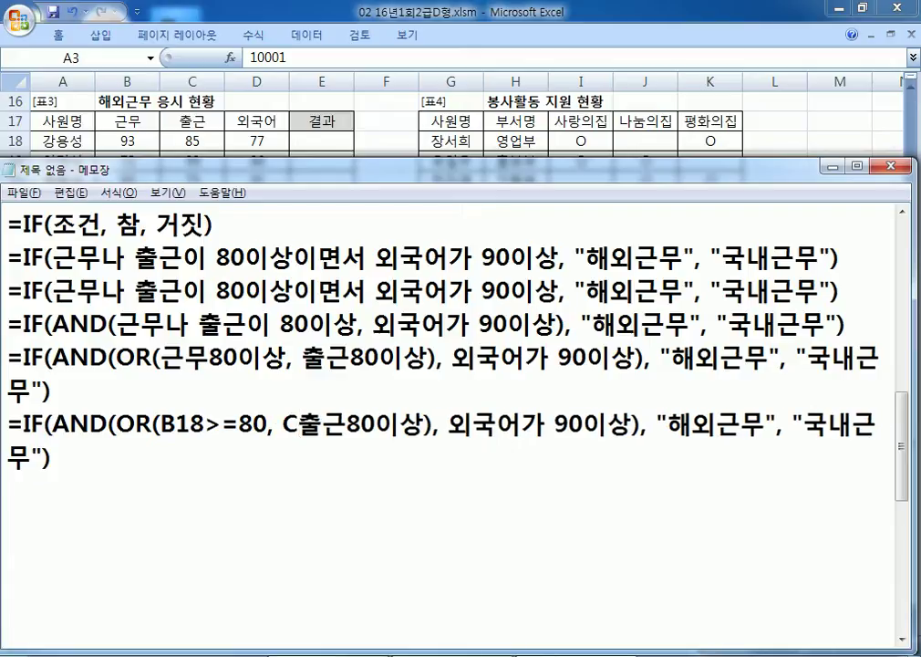
{"action": "type", "text": "18"}
{"action": "key", "text": "Delete"}
{"action": "key", "text": "Delete"}
{"action": "type", "text": ">="}
{"action": "key", "text": "Right"}
{"action": "key", "text": "Right"}
{"action": "key", "text": "Delete"}
{"action": "key", "text": "Delete"}
{"action": "key", "text": "Right"}
{"action": "key", "text": "Right"}
{"action": "key", "text": "Right"}
{"action": "type", "text": "D18"}
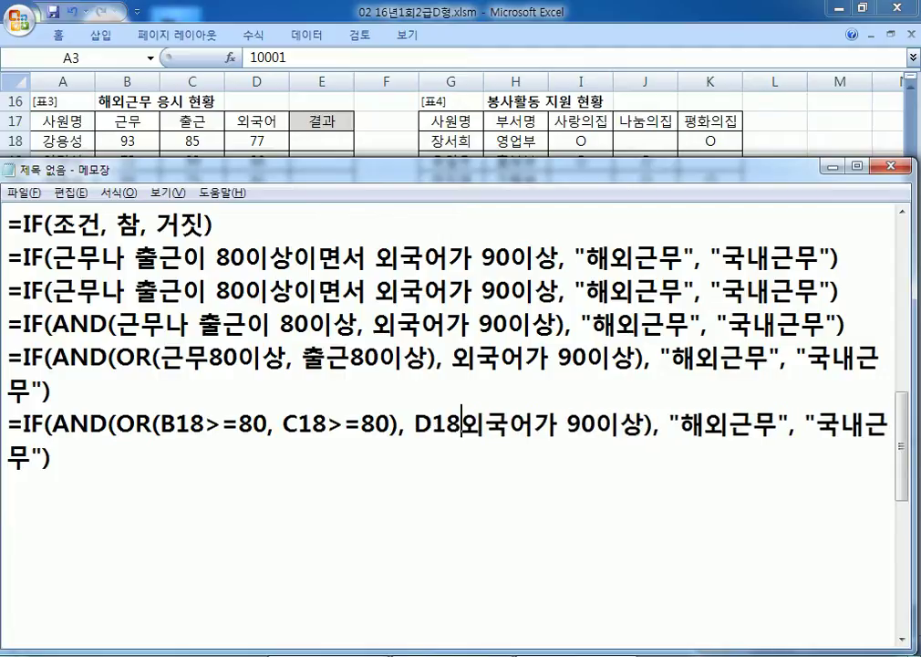
{"action": "key", "text": "Delete"}
{"action": "key", "text": "Delete"}
{"action": "key", "text": "Delete"}
{"action": "key", "text": "Delete"}
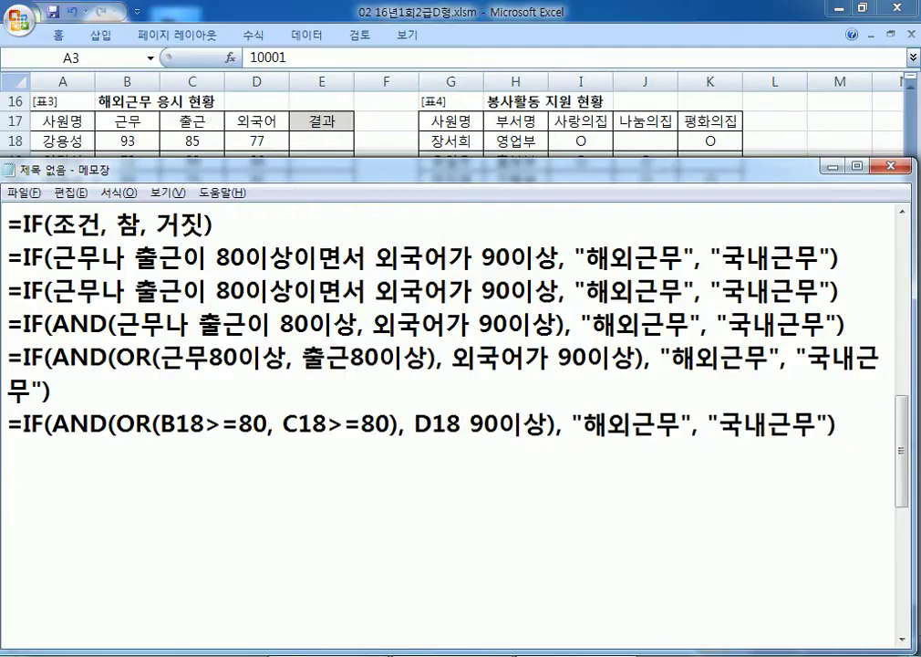
{"action": "type", "text": ">="}
{"action": "key", "text": "Delete"}
{"action": "key", "text": "Right"}
{"action": "key", "text": "Right"}
{"action": "key", "text": "Delete"}
{"action": "key", "text": "Delete"}
{"action": "key", "text": "shift+End"}
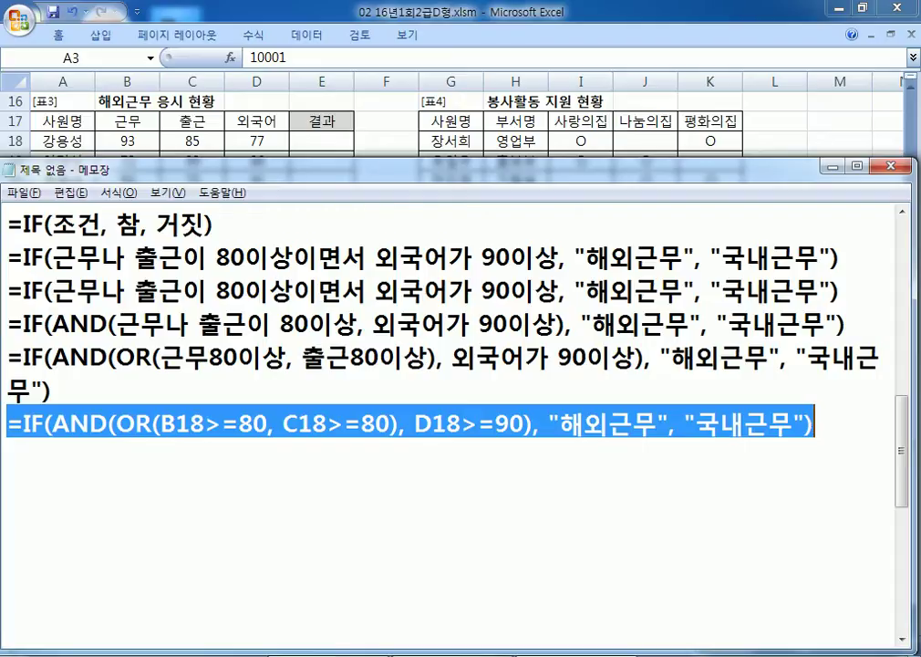
Step: Highlight 조건, 참 and 거짓 in the template and the condition in the first IF draft
{"action": "left_click", "coordinate": [452, 455]}
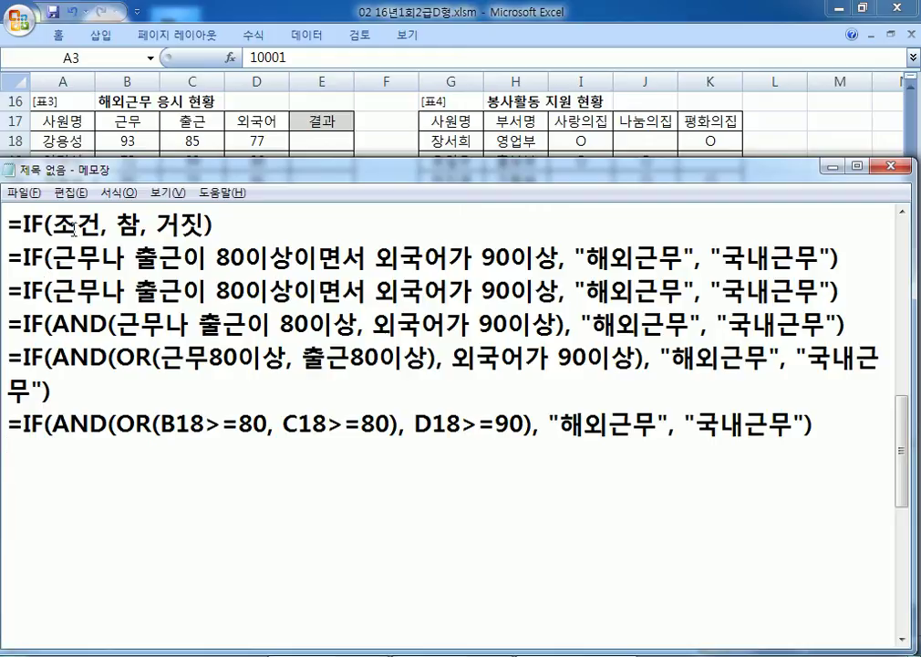
{"action": "left_click_drag", "start_coordinate": [52, 224], "coordinate": [84, 225]}
{"action": "double_click", "coordinate": [128, 225]}
{"action": "left_click_drag", "start_coordinate": [155, 225], "coordinate": [206, 225]}
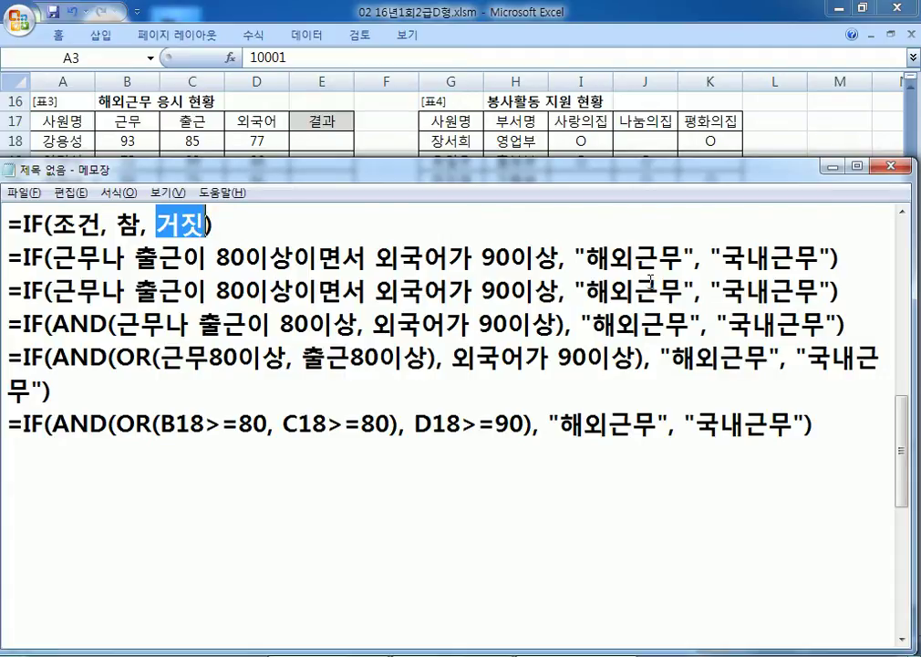
{"action": "left_click_drag", "start_coordinate": [52, 246], "coordinate": [559, 257]}
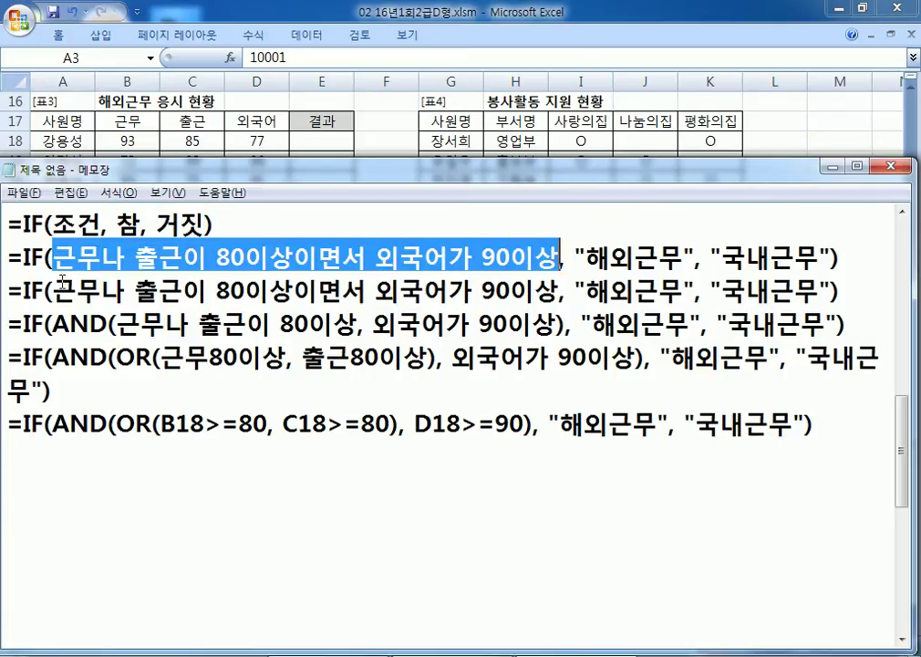
{"action": "scroll", "coordinate": [43, 285], "scroll_direction": "up", "scroll_amount": 1}
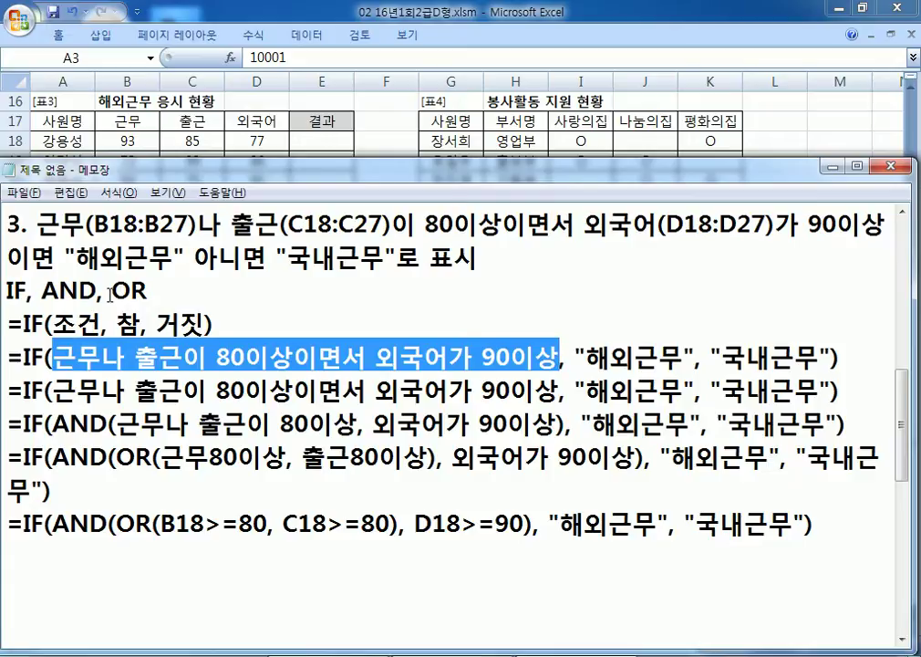
Step: Paste the cell-reference formula into E18 and fill it down to E27
{"action": "key", "text": "alt+Tab"}
{"action": "left_click", "coordinate": [319, 141]}
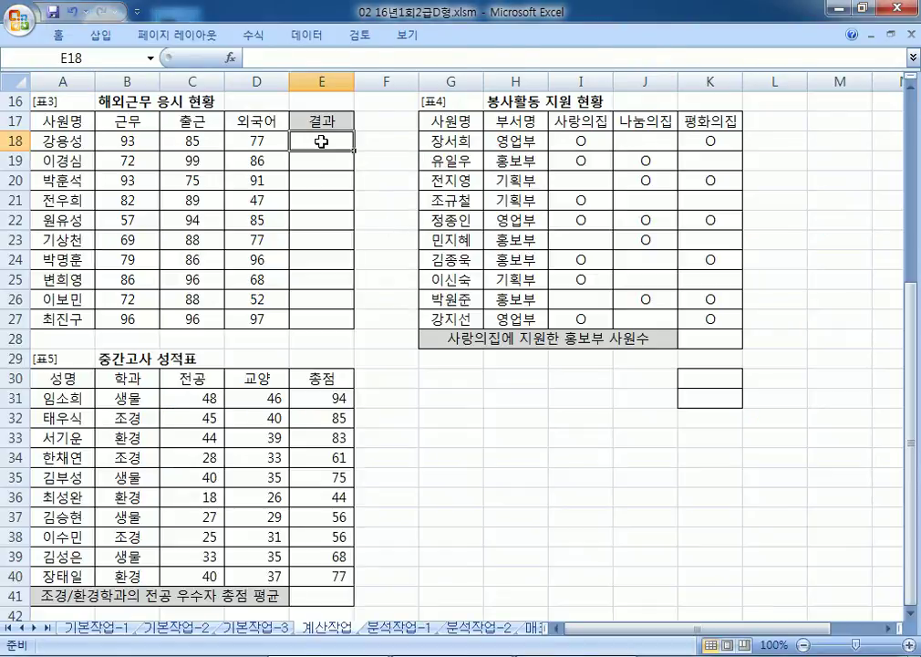
{"action": "key", "text": "ctrl+v"}
{"action": "left_click_drag", "start_coordinate": [352, 150], "coordinate": [354, 325]}
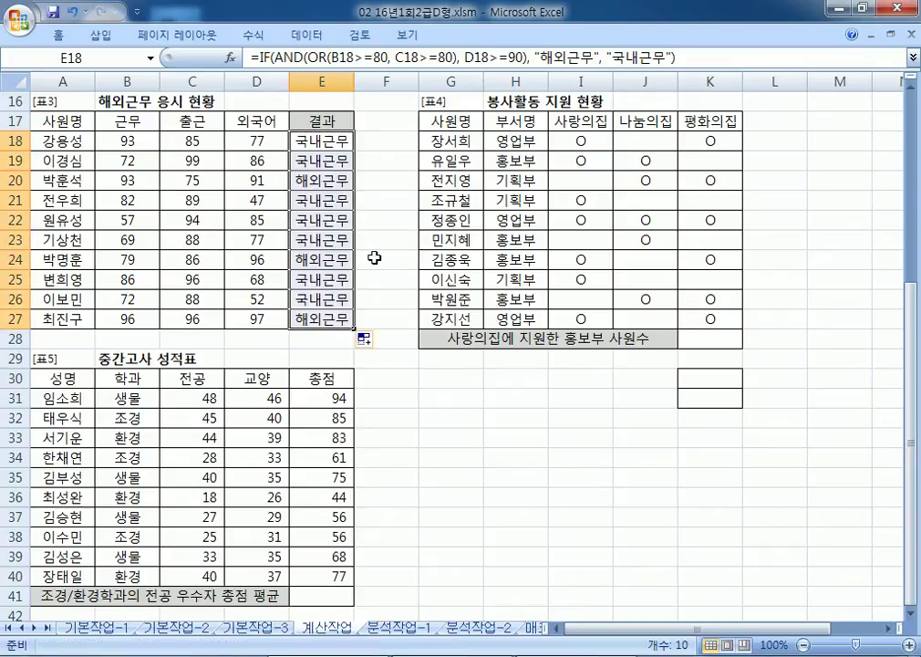
{"action": "key", "text": "alt+Tab"}
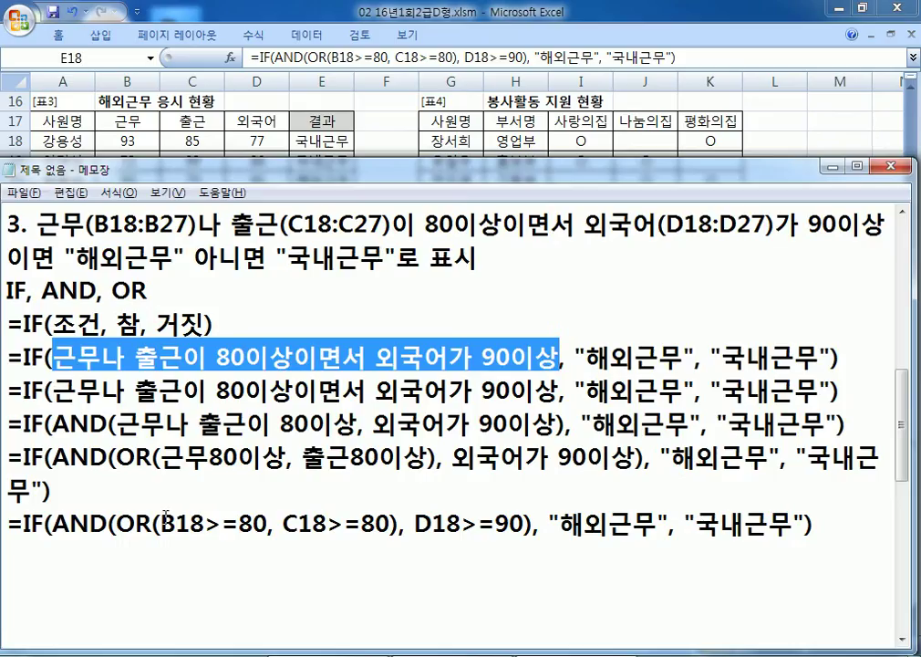
{"action": "left_click", "coordinate": [270, 534]}
{"action": "scroll", "coordinate": [270, 534], "scroll_direction": "down", "scroll_amount": 1}
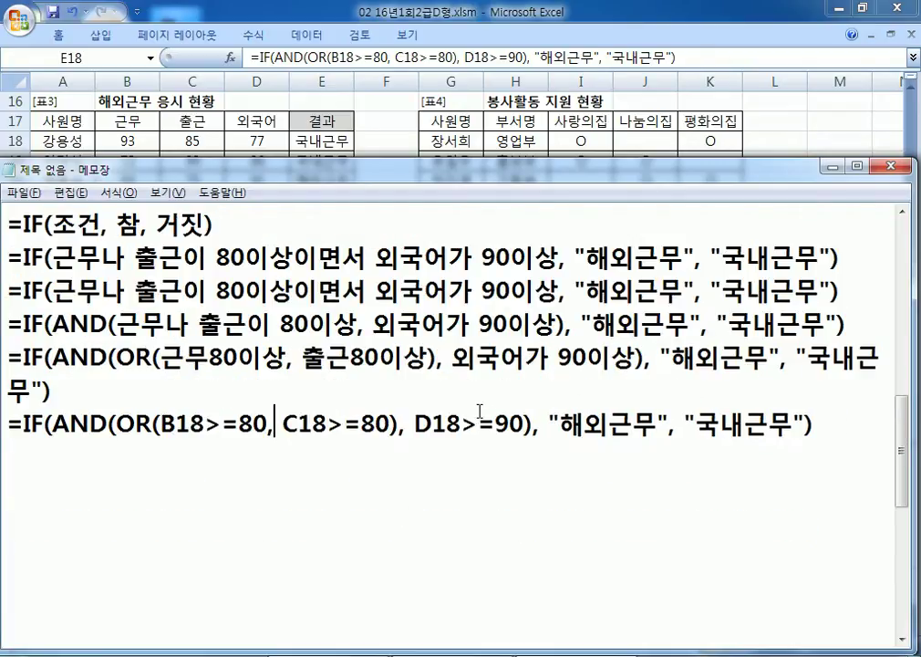
{"action": "left_click_drag", "start_coordinate": [52, 258], "coordinate": [362, 249]}
{"action": "left_click_drag", "start_coordinate": [418, 246], "coordinate": [521, 244]}
{"action": "left_click_drag", "start_coordinate": [315, 258], "coordinate": [134, 258]}
{"action": "left_click_drag", "start_coordinate": [536, 258], "coordinate": [401, 259]}
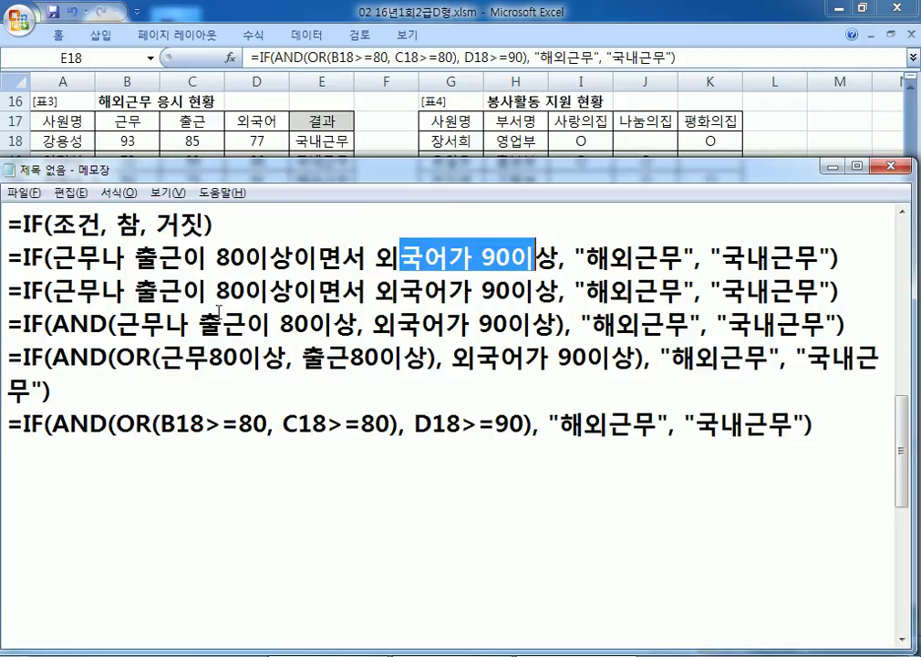
{"action": "left_click_drag", "start_coordinate": [119, 327], "coordinate": [549, 327]}
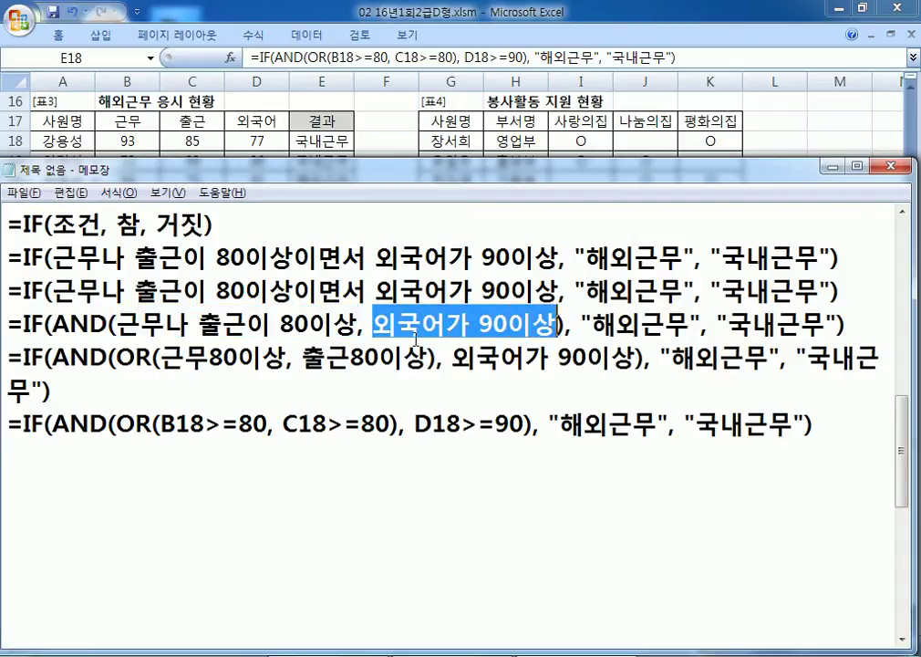
{"action": "left_click_drag", "start_coordinate": [117, 326], "coordinate": [566, 321]}
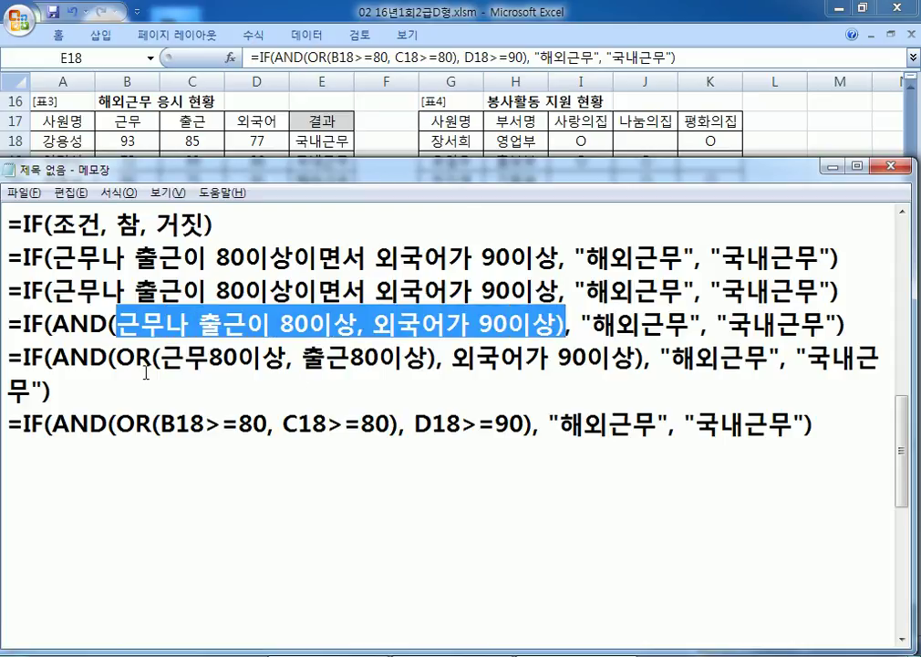
{"action": "left_click_drag", "start_coordinate": [117, 326], "coordinate": [358, 324]}
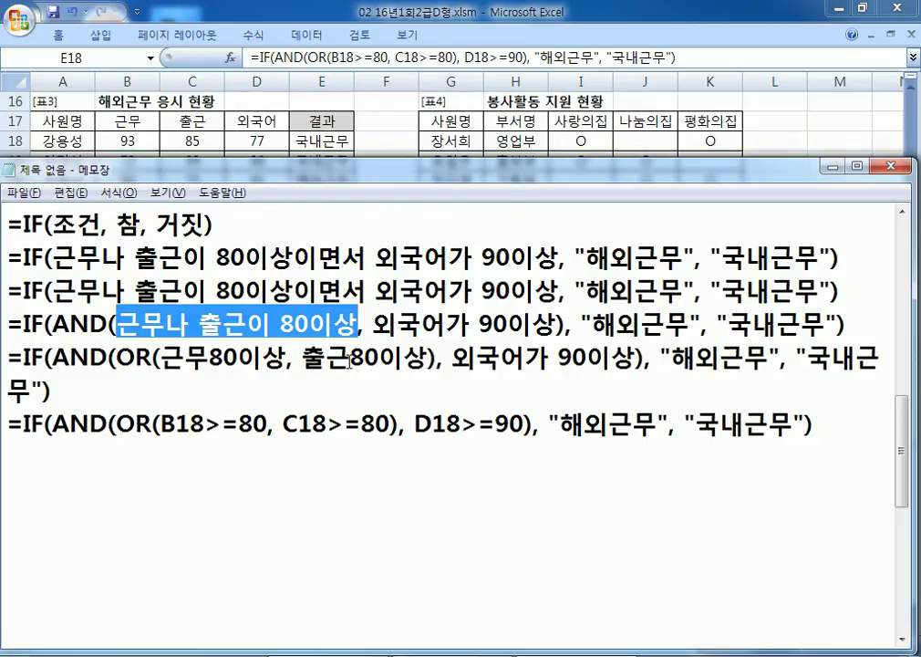
{"action": "left_click_drag", "start_coordinate": [117, 357], "coordinate": [417, 365]}
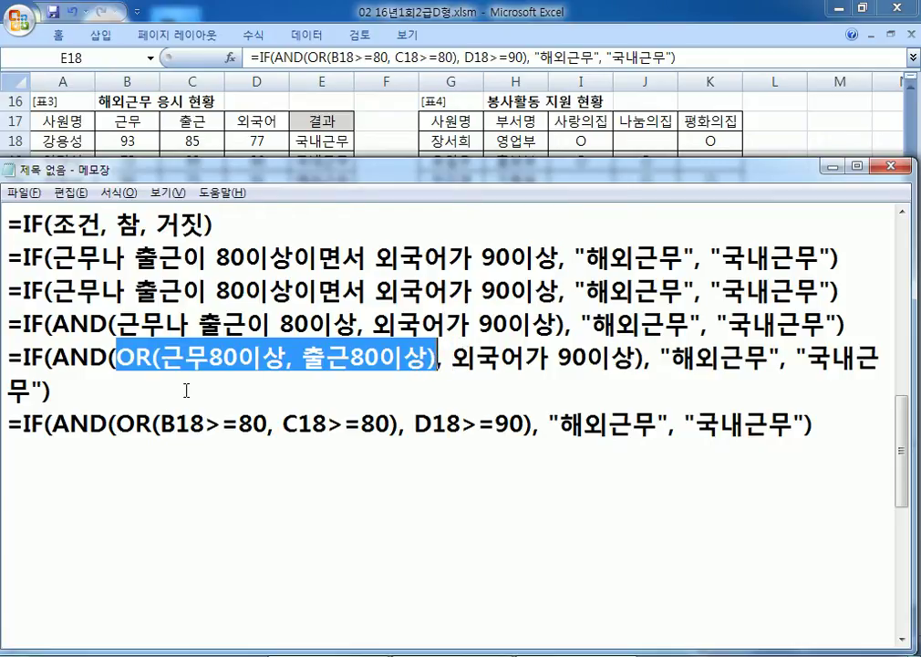
{"action": "left_click", "coordinate": [112, 458]}
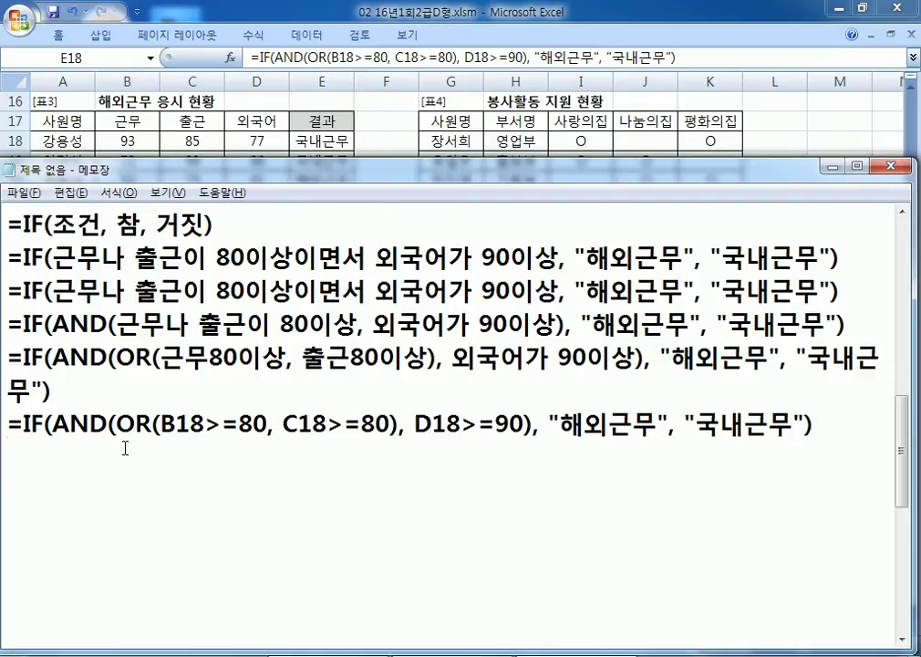
Step: Start a new '4.' line in Notepad, checking the Excel sheet along the way
{"action": "key", "text": "Return"}
{"action": "type", "text": "4."}
{"action": "scroll", "coordinate": [192, 500], "scroll_direction": "down", "scroll_amount": 2}
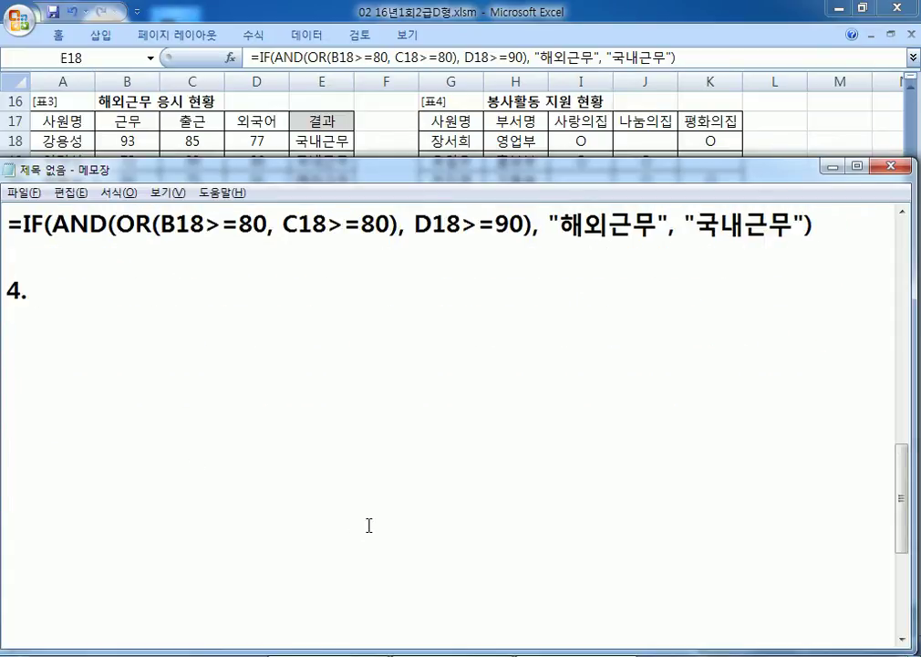
{"action": "key", "text": "alt+Tab"}
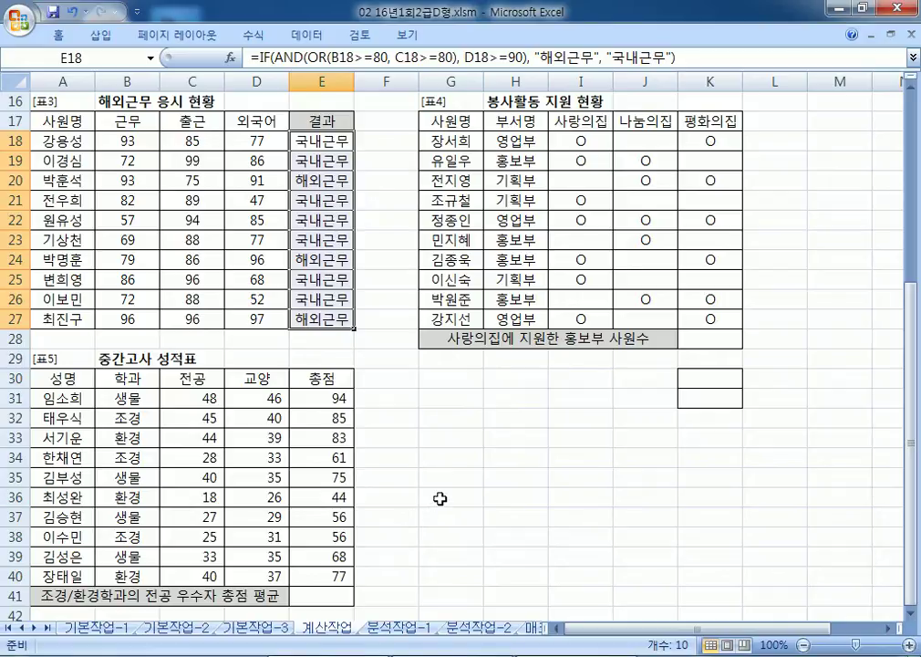
{"action": "key", "text": "alt"}
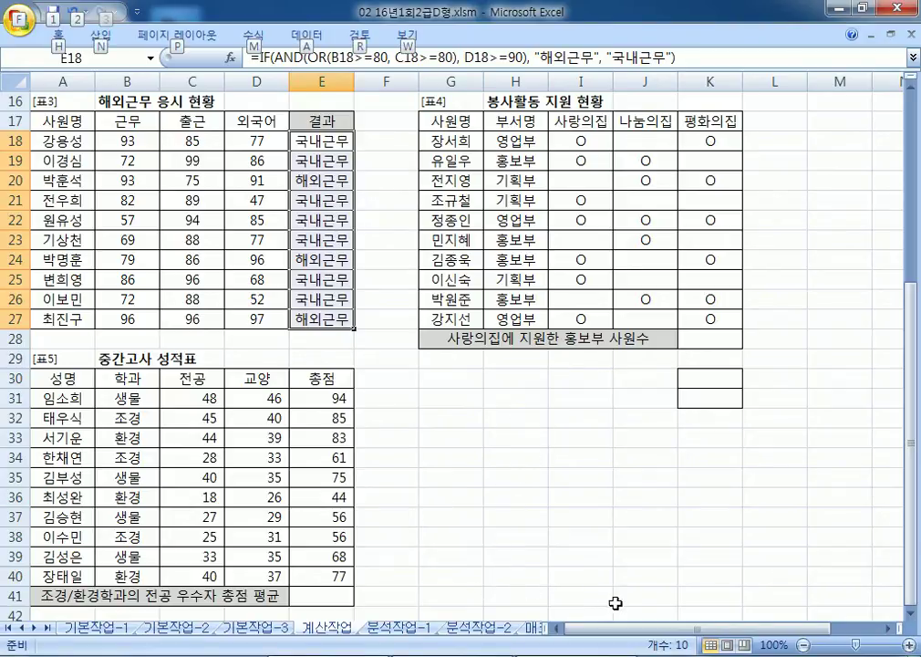
{"action": "key", "text": "alt+Tab"}
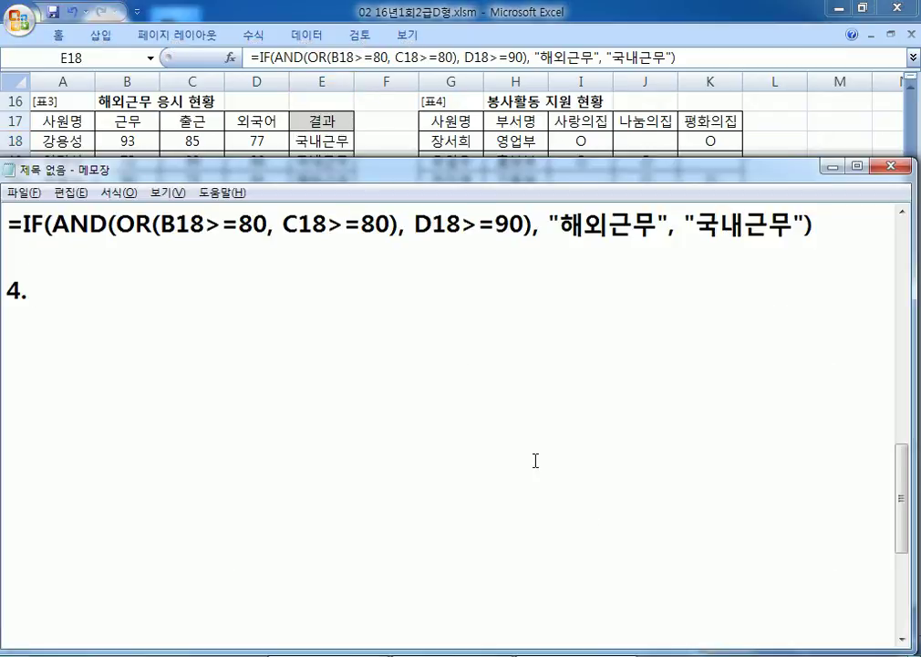
Step: Type '사랑의집(I18:I27)에 봉사활동을 지원한 부서(H18:JH27)중 "홍보부"의 사원수를 계산'
{"action": "type", "text": "TKFKD"}
{"action": "key", "text": "BackSpace"}
{"action": "key", "text": "BackSpace"}
{"action": "key", "text": "BackSpace"}
{"action": "key", "text": "BackSpace"}
{"action": "key", "text": "BackSpace"}
{"action": "type", "text": "TKFKD="}
{"action": "key", "text": "BackSpace"}
{"action": "key", "text": "BackSpace"}
{"action": "key", "text": "BackSpace"}
{"action": "key", "text": "BackSpace"}
{"action": "key", "text": "BackSpace"}
{"action": "key", "text": "BackSpace"}
{"action": "type", "text": "사랑의집"}
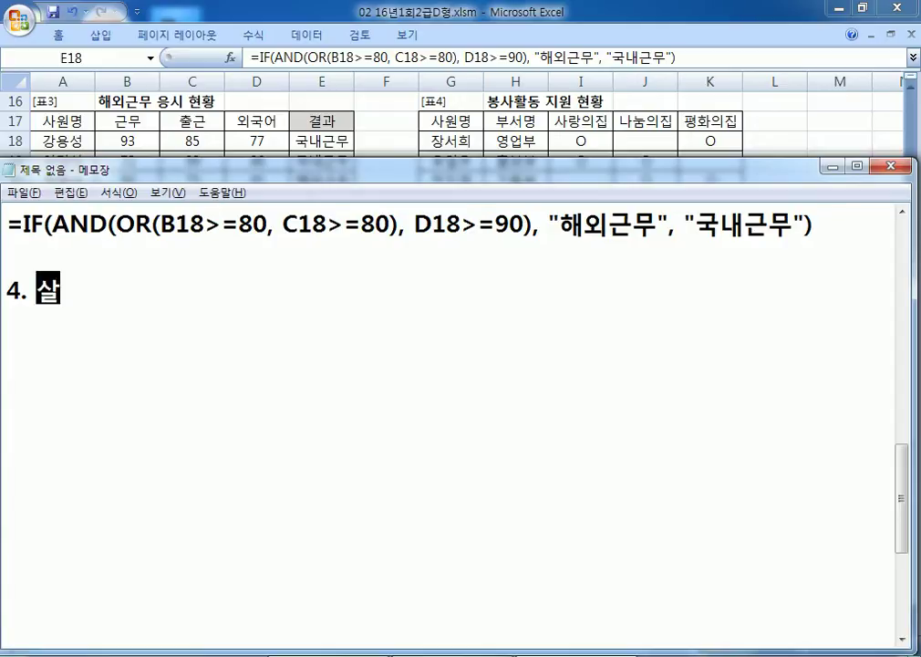
{"action": "type", "text": "("}
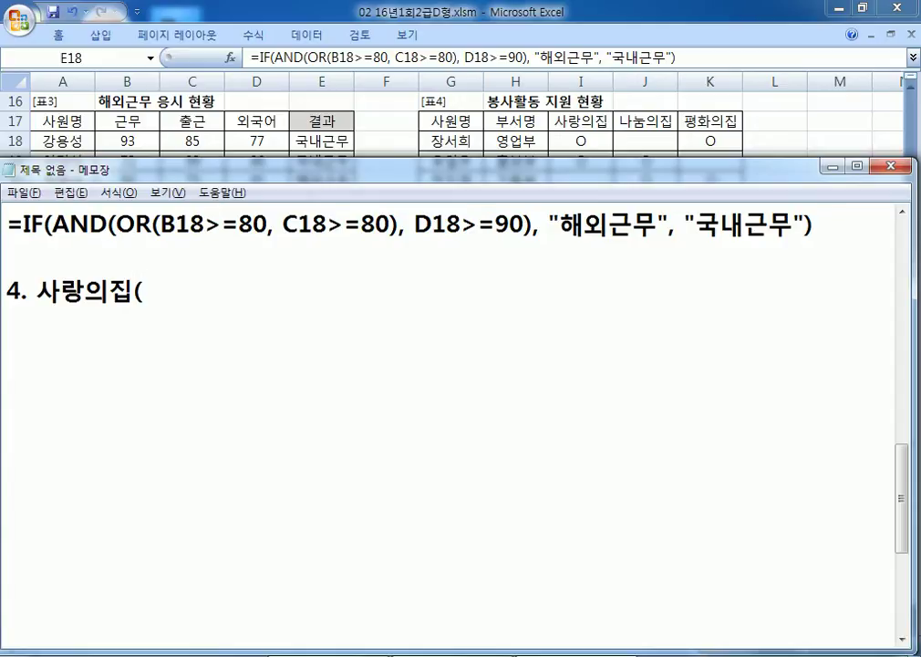
{"action": "key", "text": "alt+Tab"}
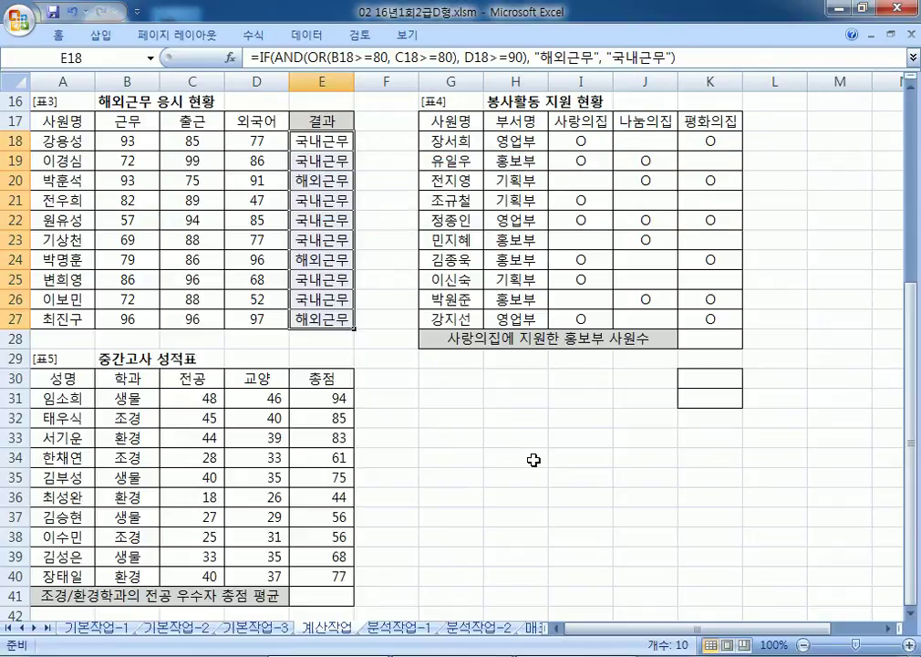
{"action": "key", "text": "alt+Tab"}
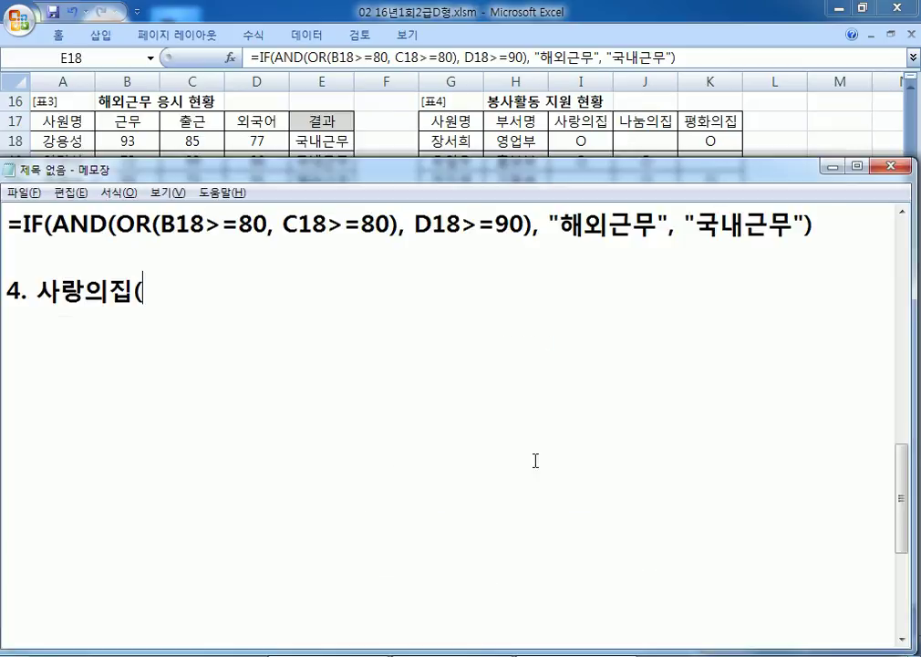
{"action": "type", "text": "I18:I"}
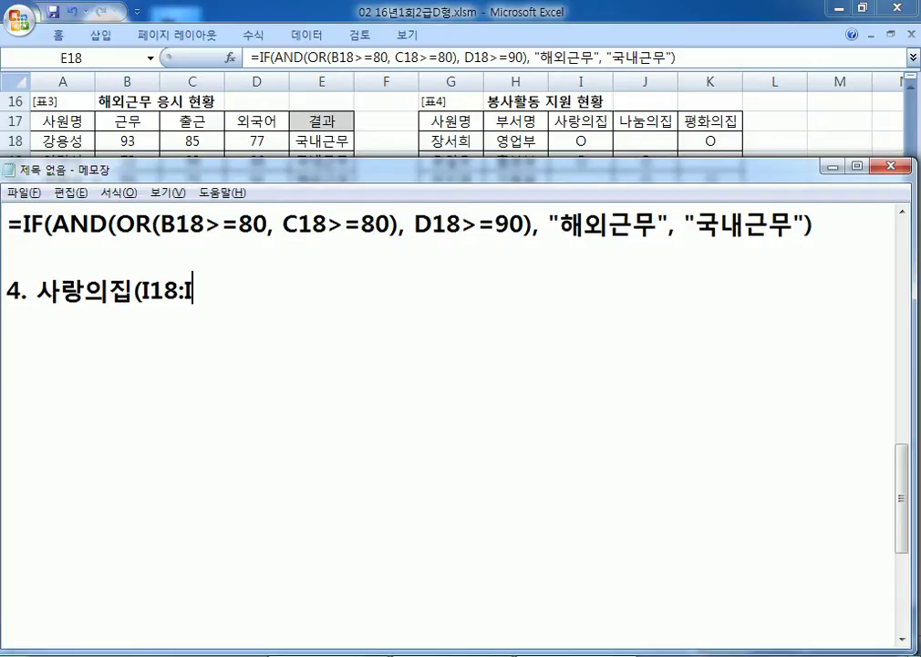
{"action": "type", "text": "27)에 ㅂ"}
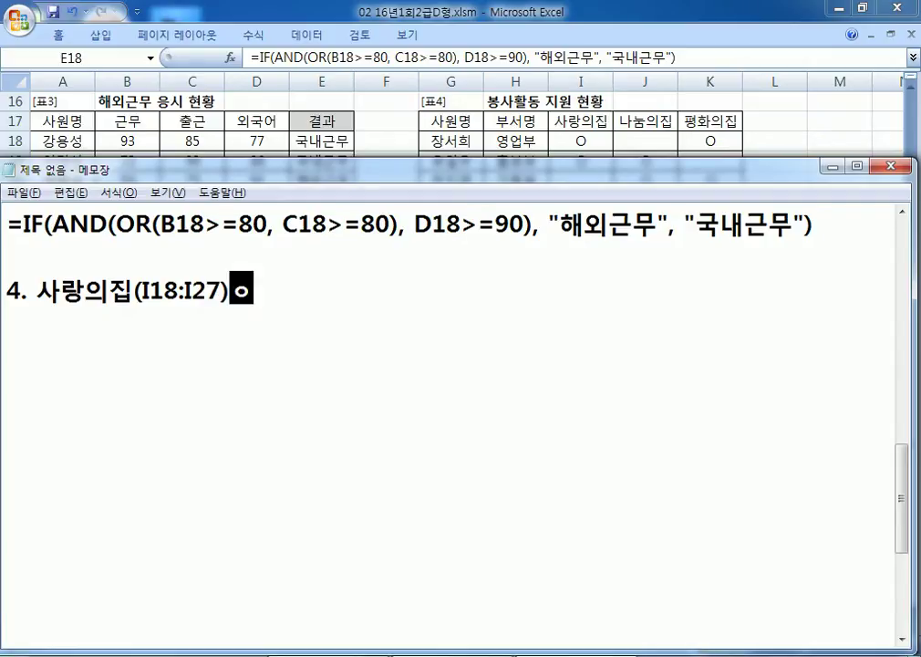
{"action": "type", "text": "봉사활"}
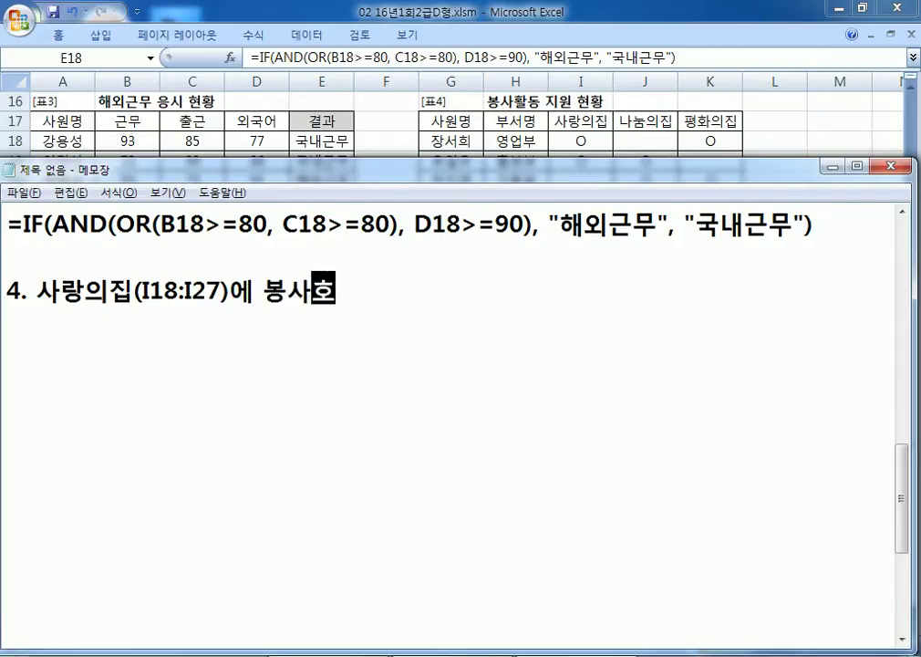
{"action": "type", "text": "동"}
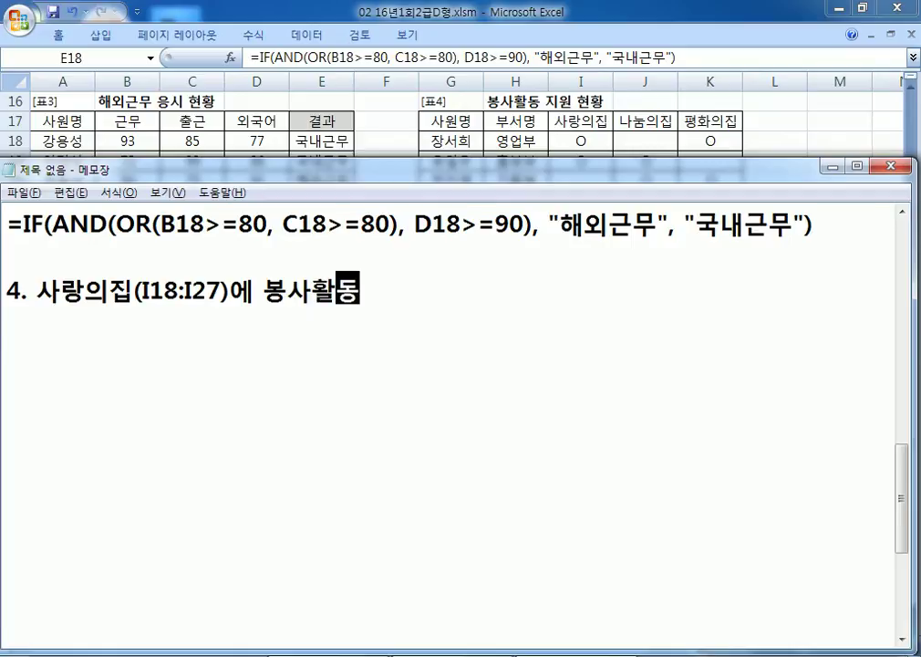
{"action": "type", "text": "을 지원한 "}
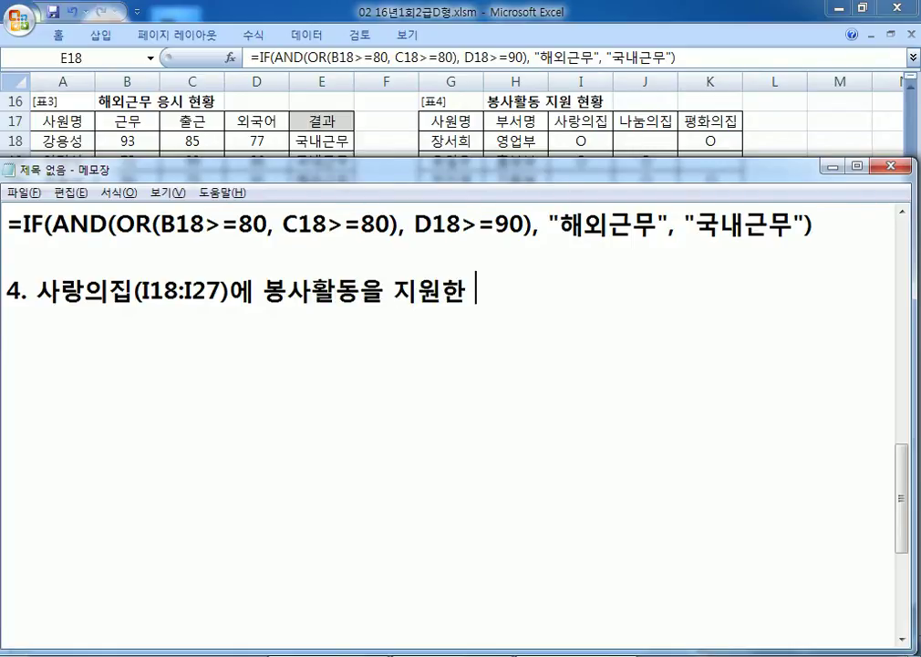
{"action": "type", "text": "봇서("}
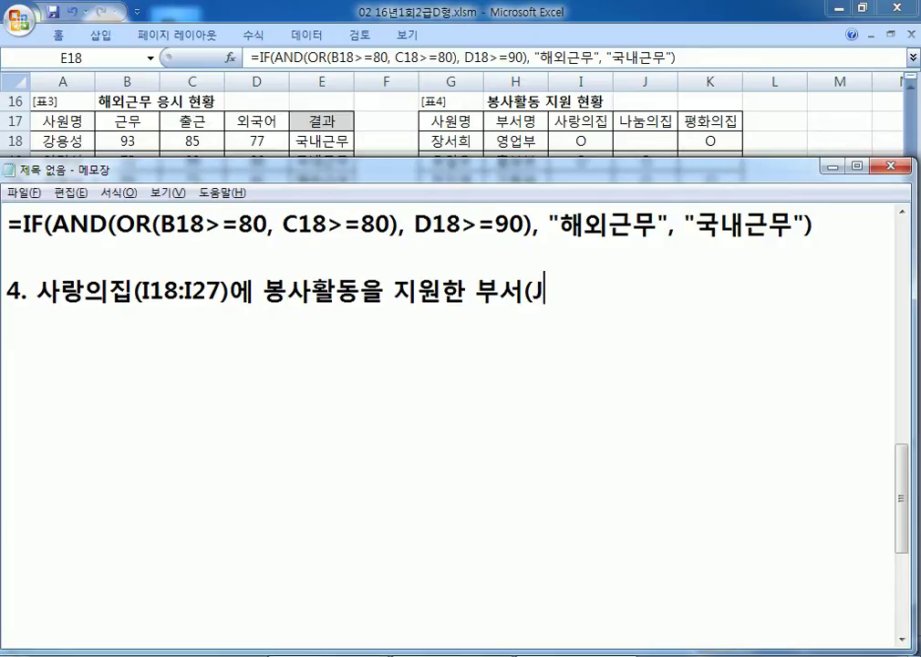
{"action": "type", "text": "H18:JH27)"}
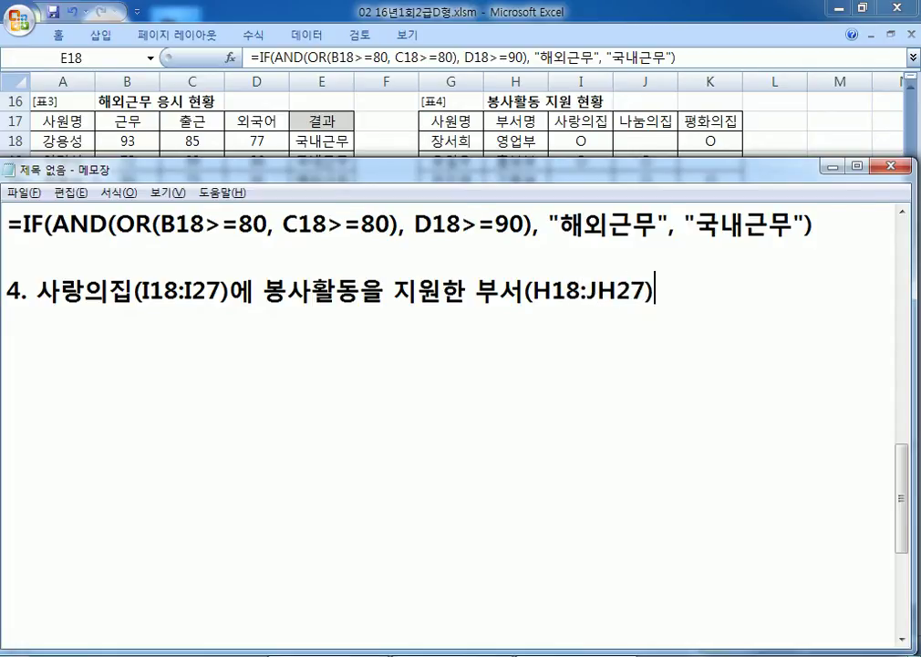
{"action": "type", "text": "중 \"호"}
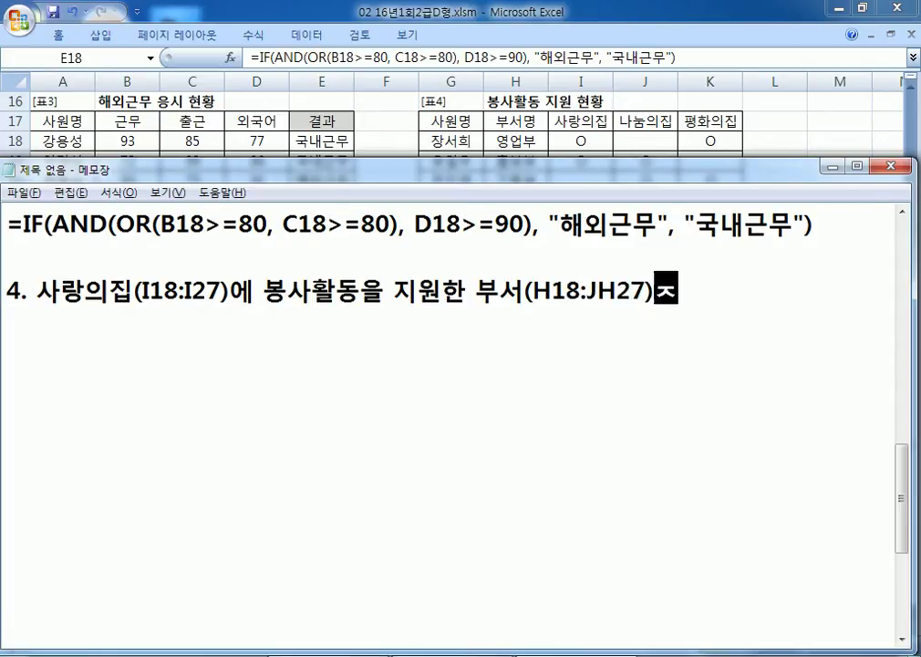
{"action": "type", "text": "ㅇ보부\"ㅇ"}
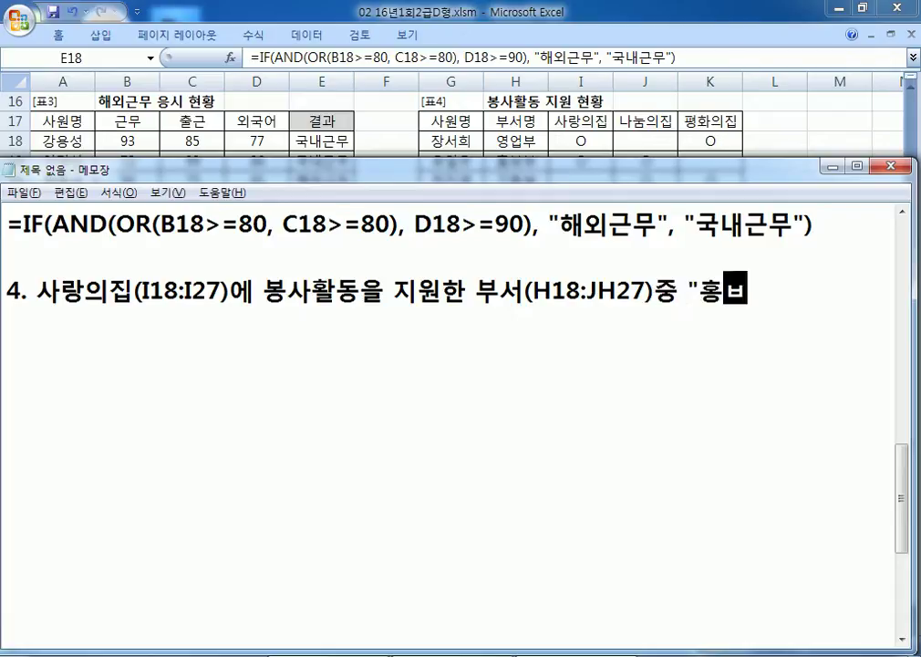
{"action": "type", "text": "의 사원수를 ㄱ"}
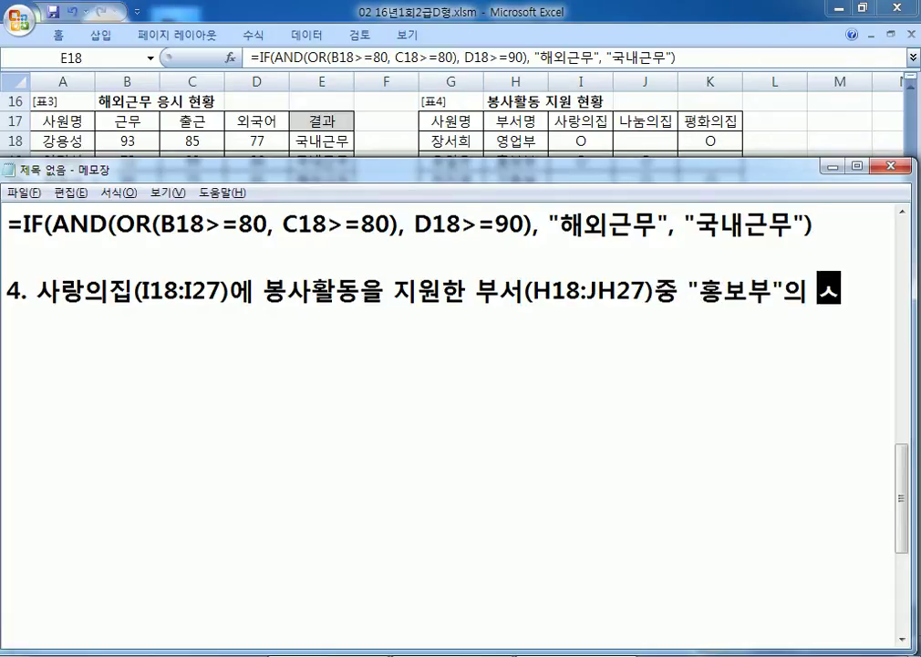
{"action": "type", "text": "ㅖ산"}
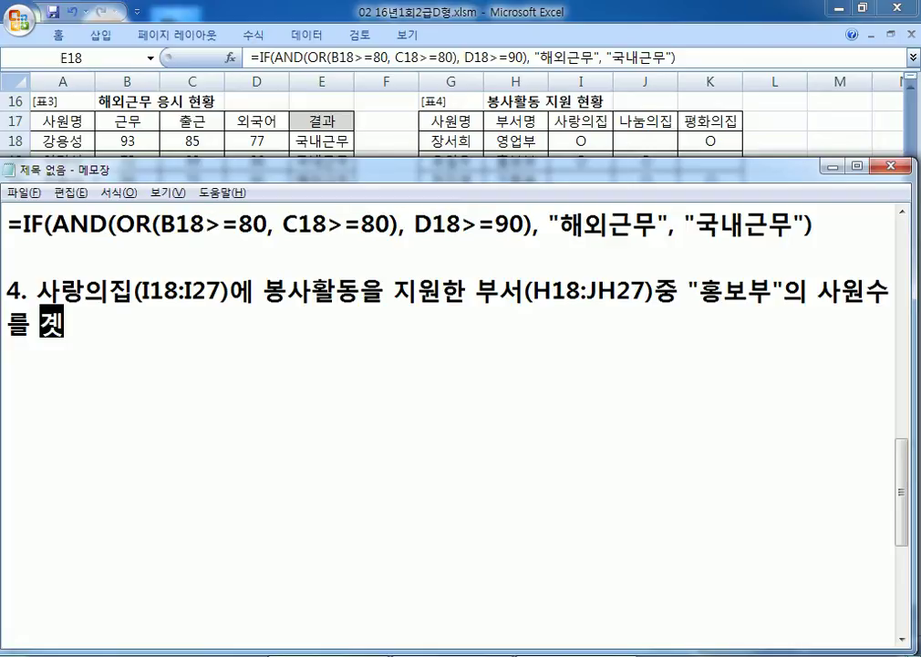
{"action": "key", "text": "Return"}
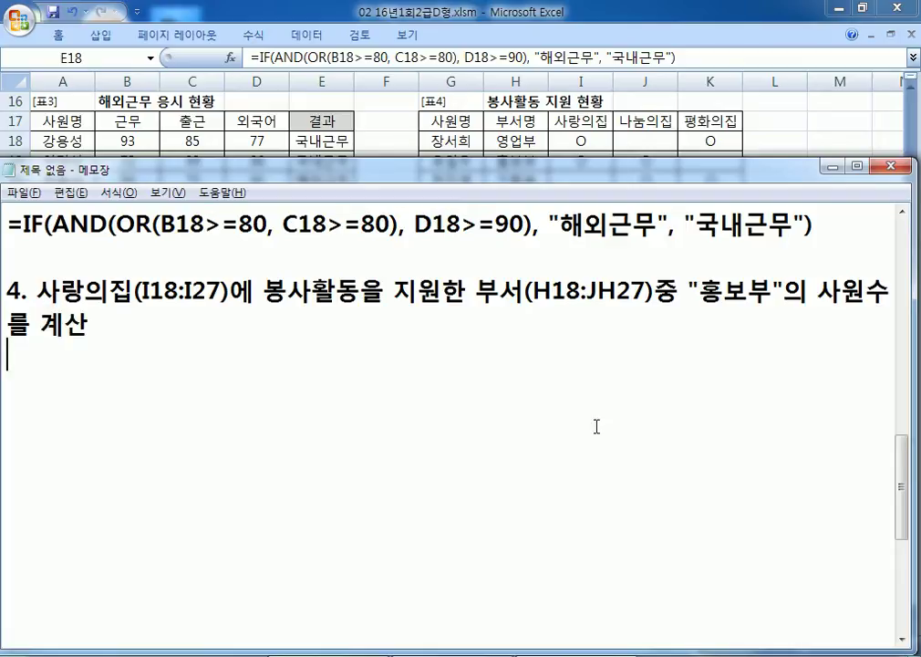
Step: In Excel, select I18:I27, the 홍보부 rows H19:I19 and H24:I24, then K30:K31
{"action": "left_click", "coordinate": [586, 146]}
{"action": "left_click", "coordinate": [582, 143]}
{"action": "left_click_drag", "start_coordinate": [582, 143], "coordinate": [582, 320]}
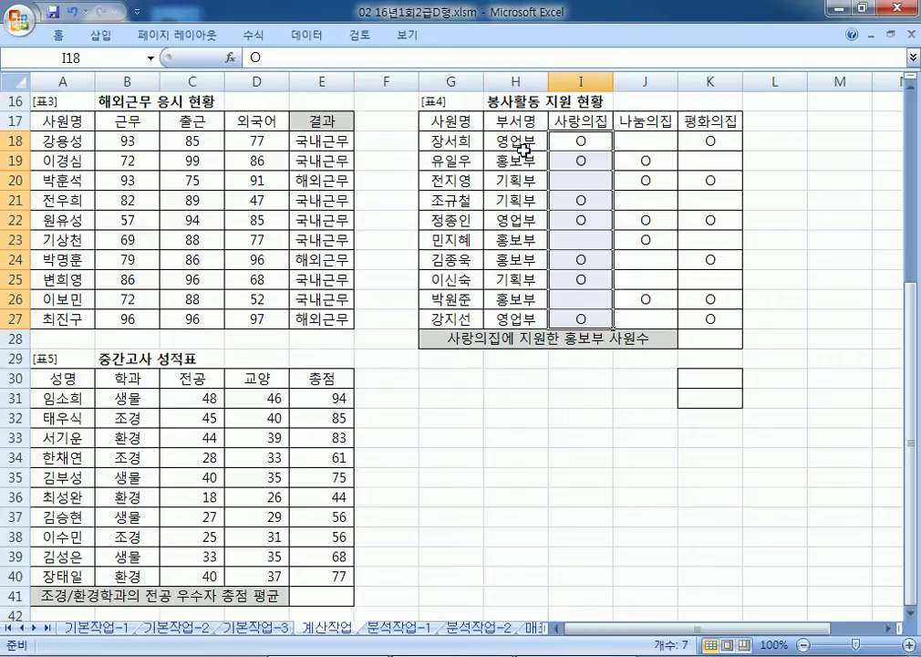
{"action": "left_click_drag", "start_coordinate": [522, 158], "coordinate": [582, 162]}
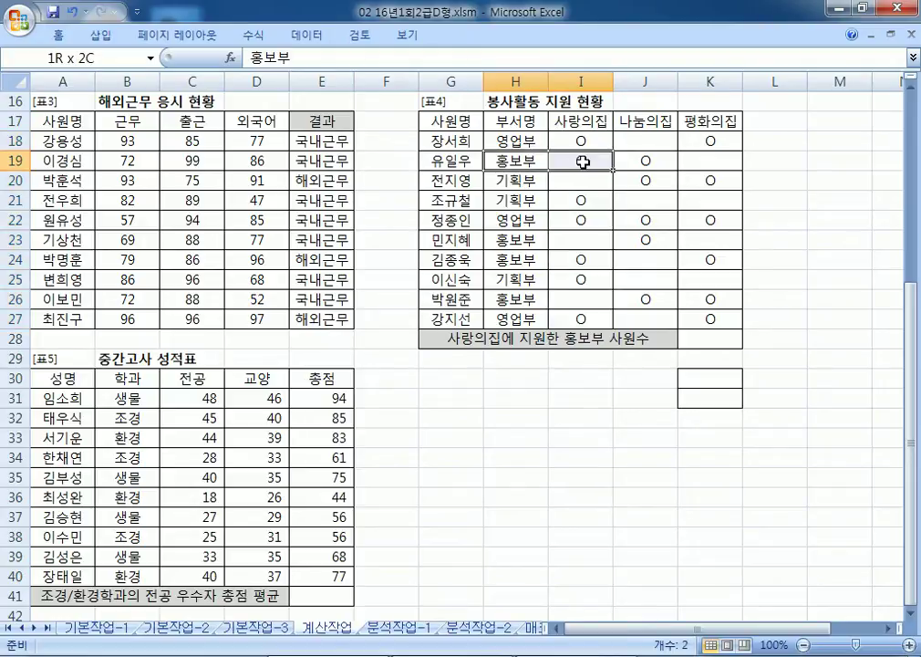
{"action": "left_click_drag", "start_coordinate": [508, 259], "coordinate": [584, 266], "text": "ctrl"}
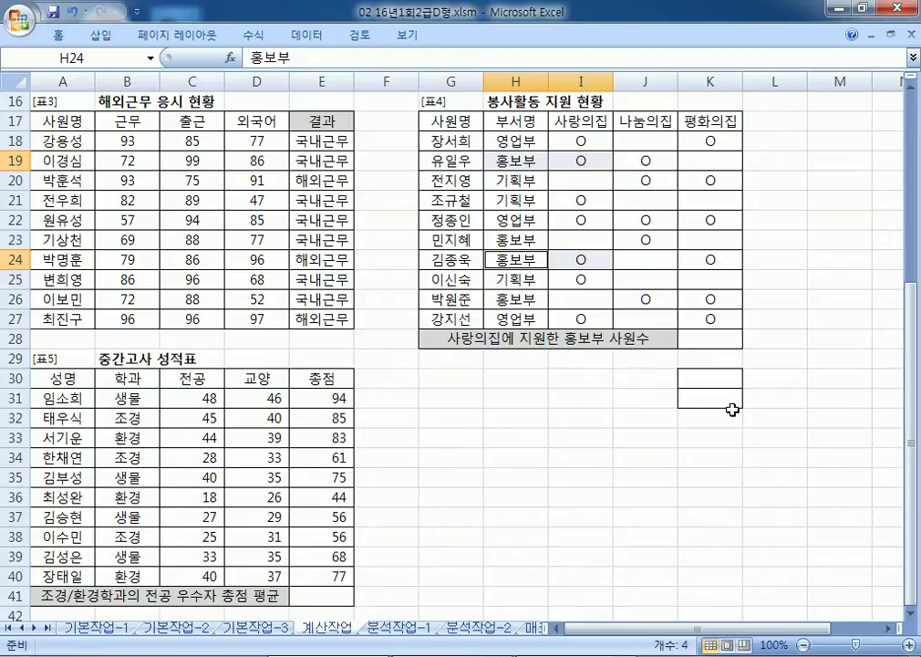
{"action": "left_click_drag", "start_coordinate": [710, 382], "coordinate": [709, 402]}
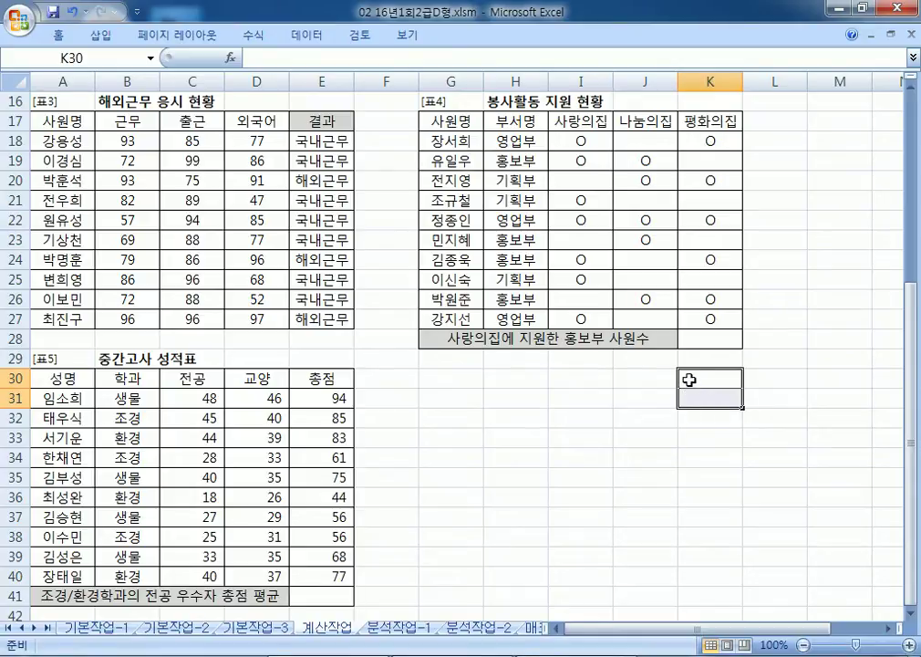
{"action": "left_click", "coordinate": [584, 126]}
{"action": "left_click_drag", "start_coordinate": [585, 126], "coordinate": [580, 143]}
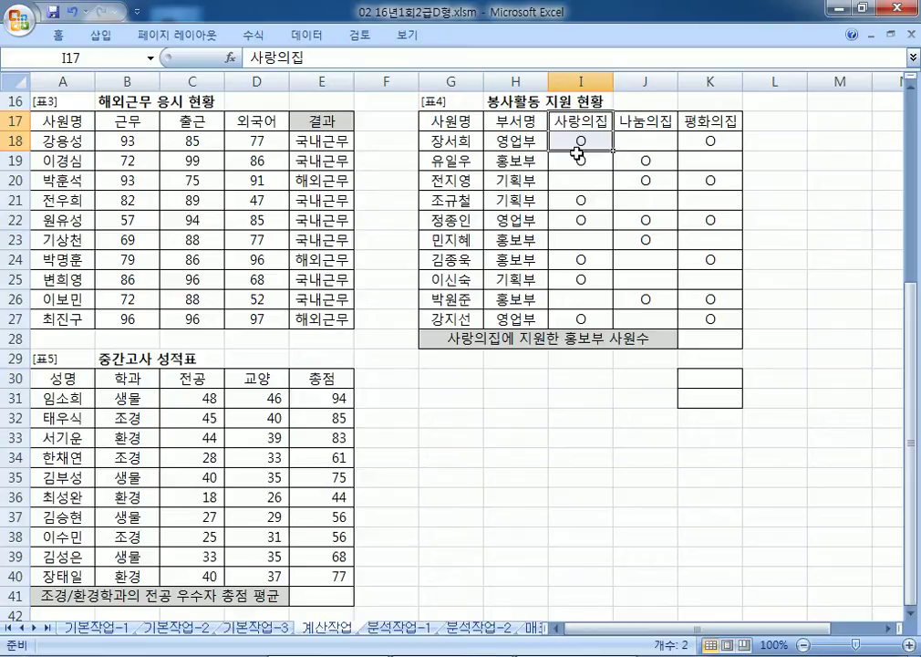
{"action": "left_click_drag", "start_coordinate": [516, 141], "coordinate": [550, 265]}
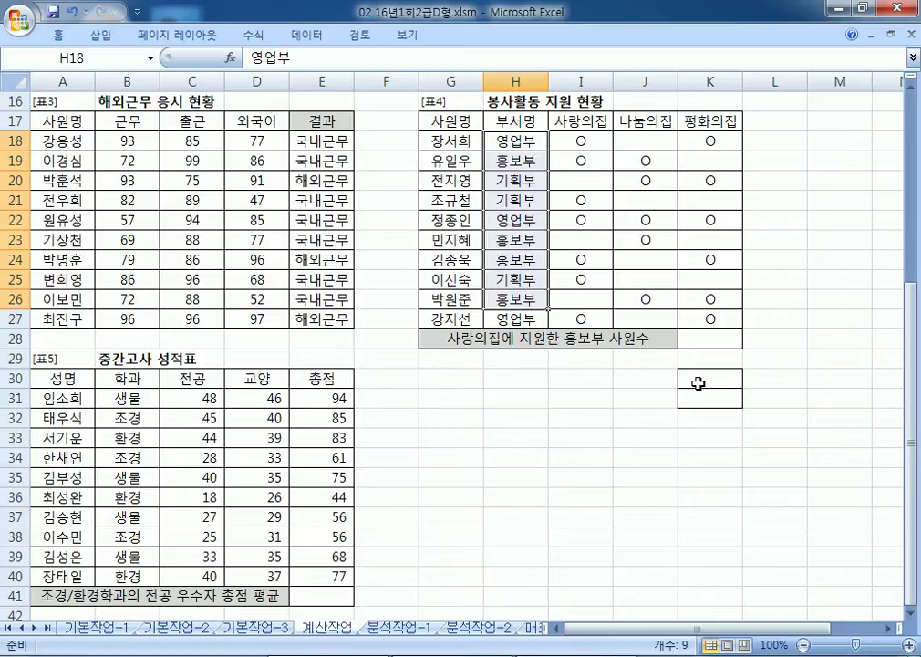
{"action": "left_click_drag", "start_coordinate": [685, 372], "coordinate": [707, 402]}
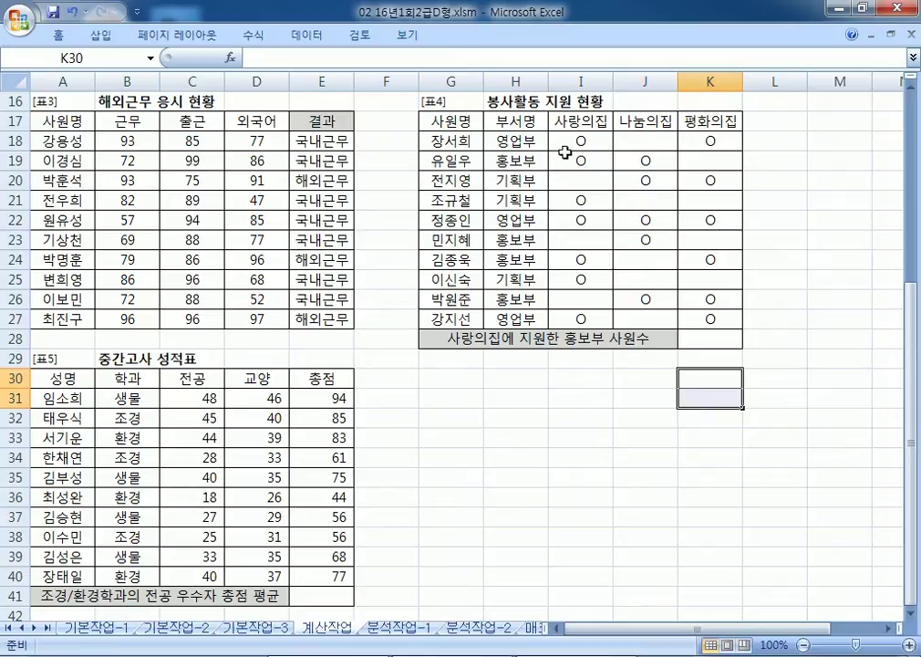
Step: Inspect the 부서명 and 사랑의집 headers (H17, I17) and the 홍보부 entry in H19
{"action": "left_click", "coordinate": [581, 126]}
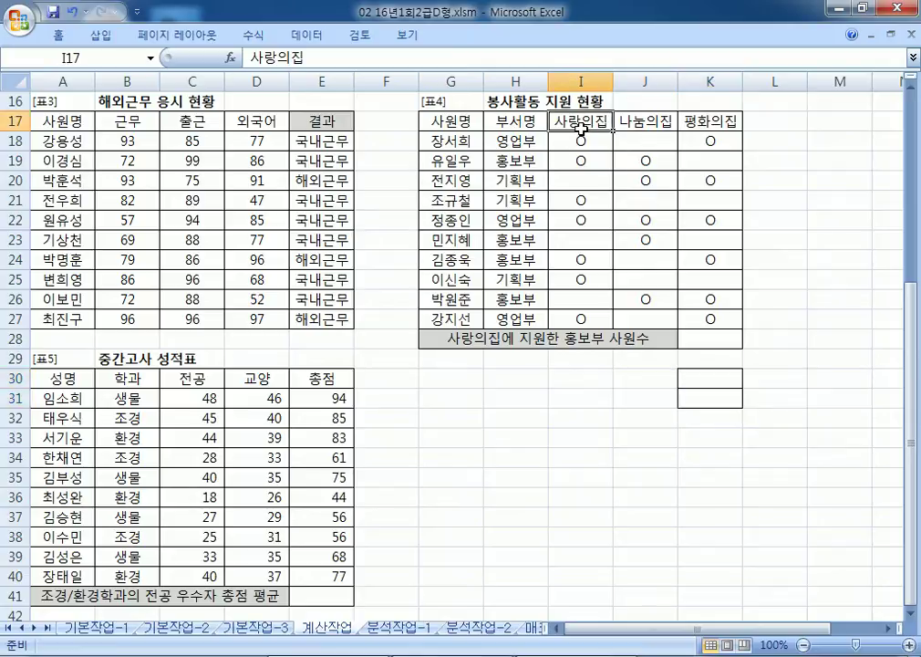
{"action": "left_click", "coordinate": [710, 375]}
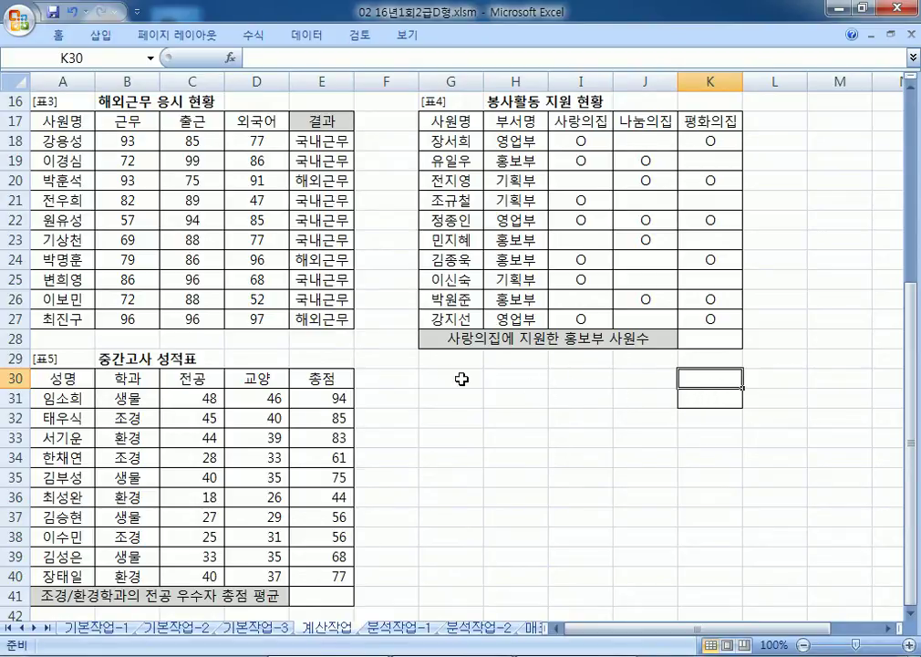
{"action": "left_click", "coordinate": [522, 122]}
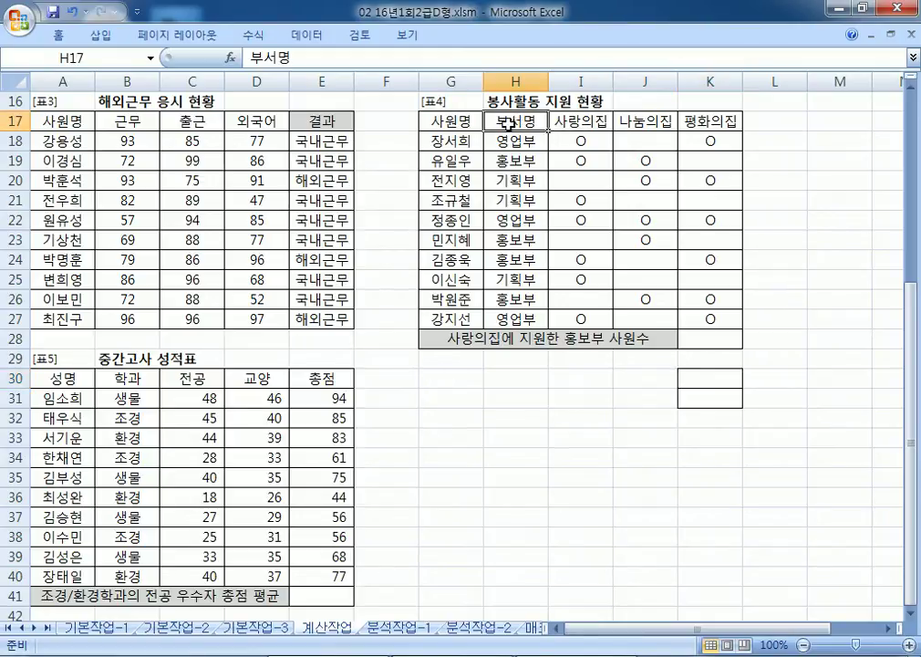
{"action": "left_click", "coordinate": [507, 160]}
{"action": "left_click", "coordinate": [508, 125]}
{"action": "left_click", "coordinate": [508, 159]}
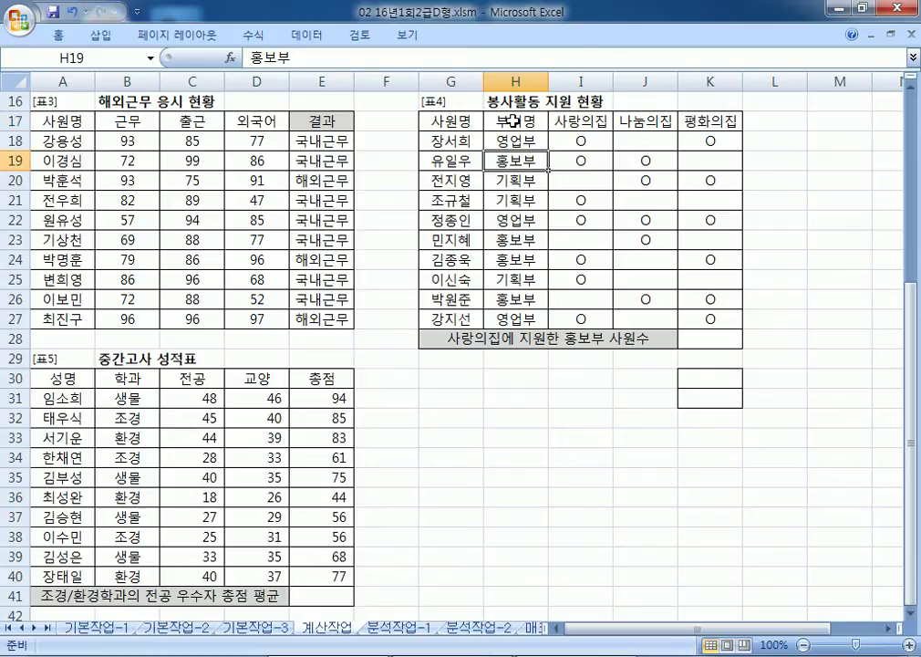
{"action": "left_click", "coordinate": [588, 121]}
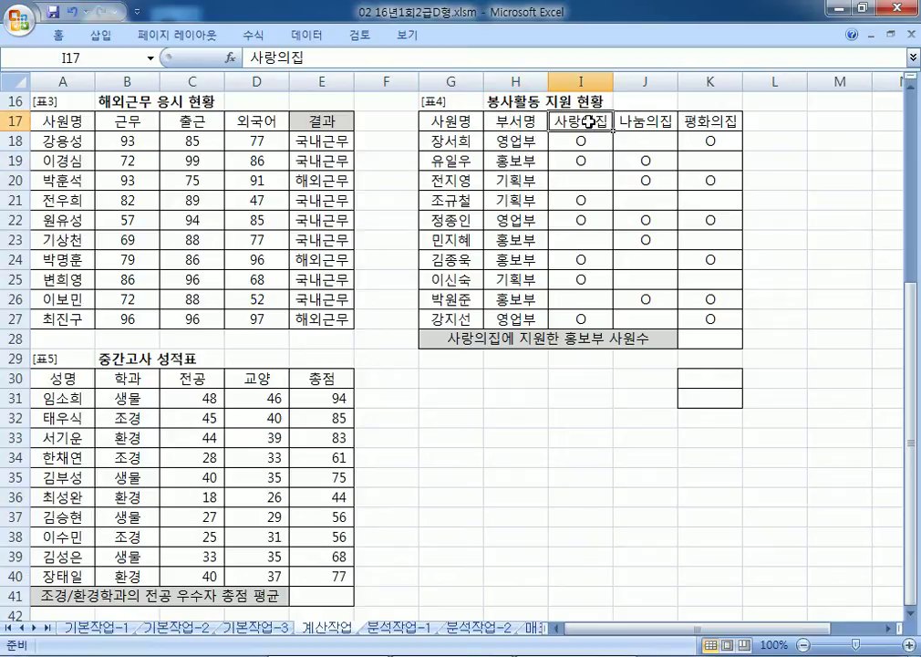
{"action": "left_click_drag", "start_coordinate": [588, 121], "coordinate": [589, 142]}
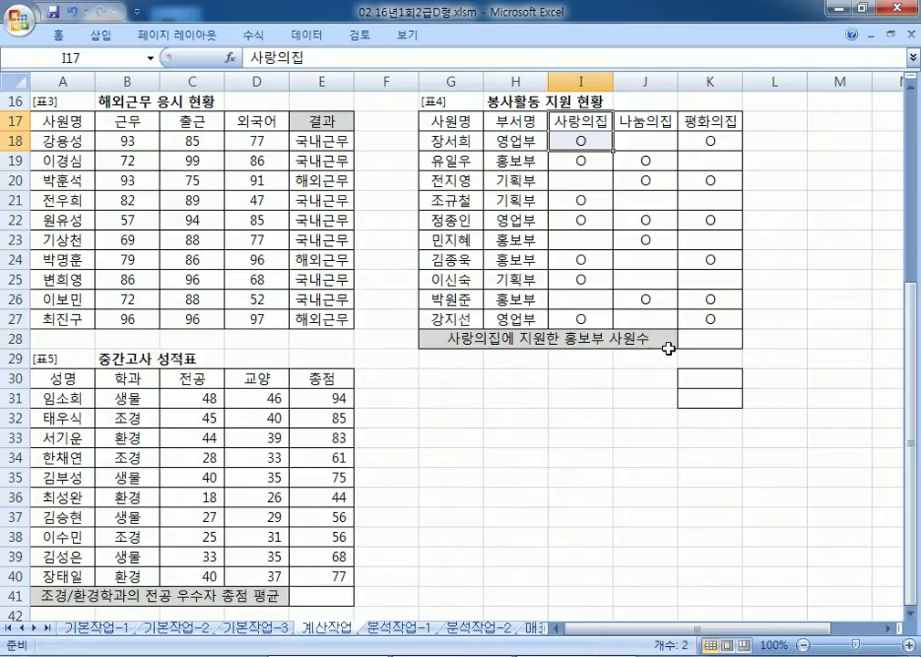
Step: Enter 부서명 in K30 and 홍보부 in K31, replacing an initial 사랑의집 attempt
{"action": "left_click", "coordinate": [709, 378]}
{"action": "type", "text": "사랑"}
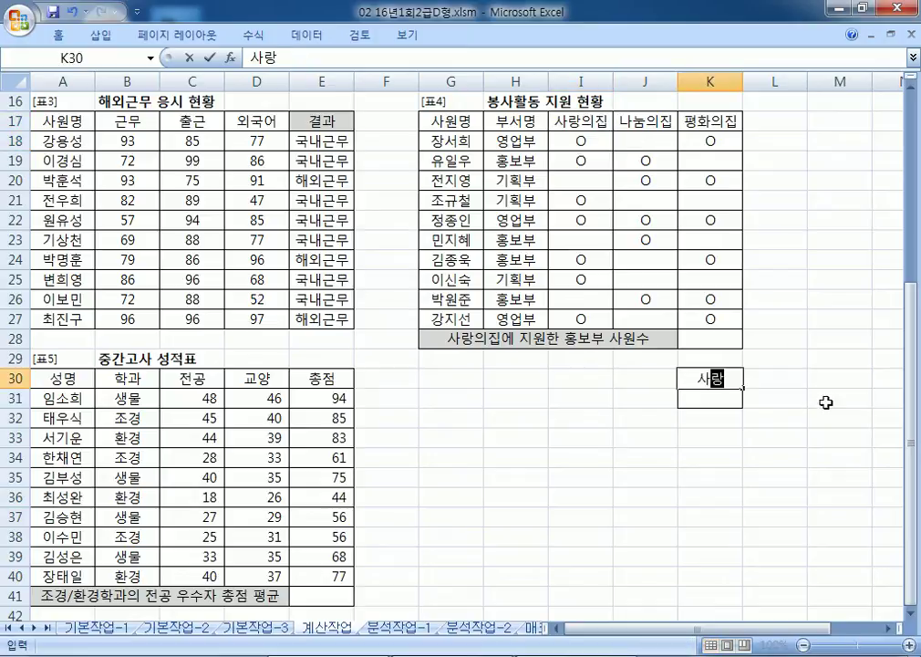
{"action": "type", "text": "의집"}
{"action": "key", "text": "Return"}
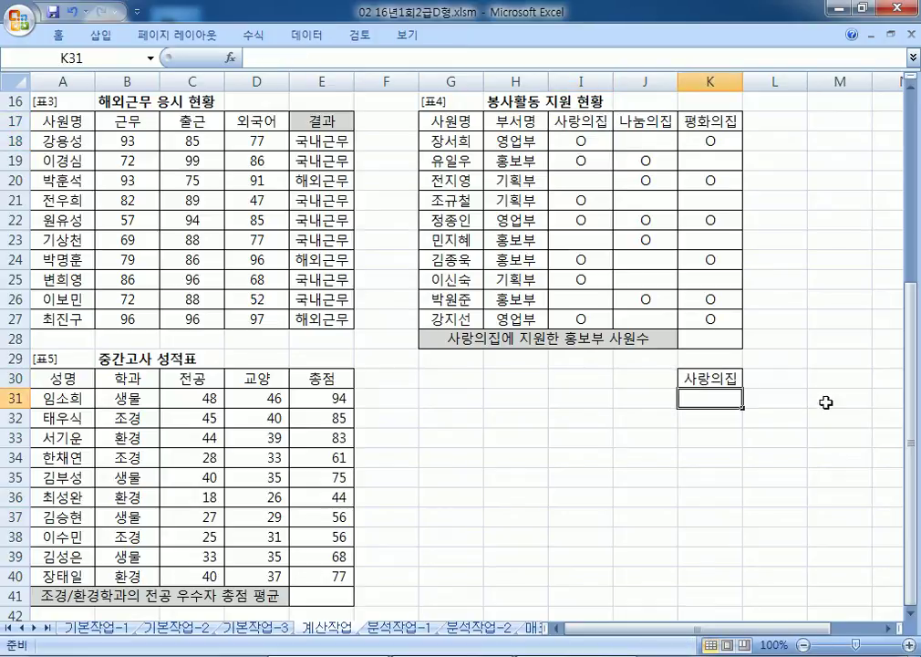
{"action": "type", "text": "ㅇ"}
{"action": "type", "text": "O"}
{"action": "key", "text": "Return"}
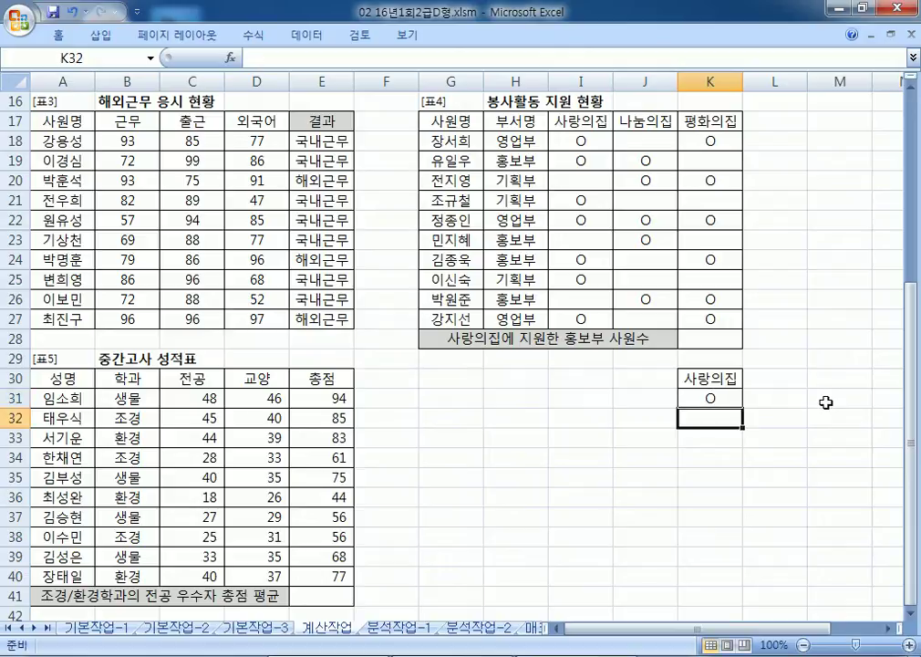
{"action": "key", "text": "Up"}
{"action": "key", "text": "Up"}
{"action": "type", "text": "부서명"}
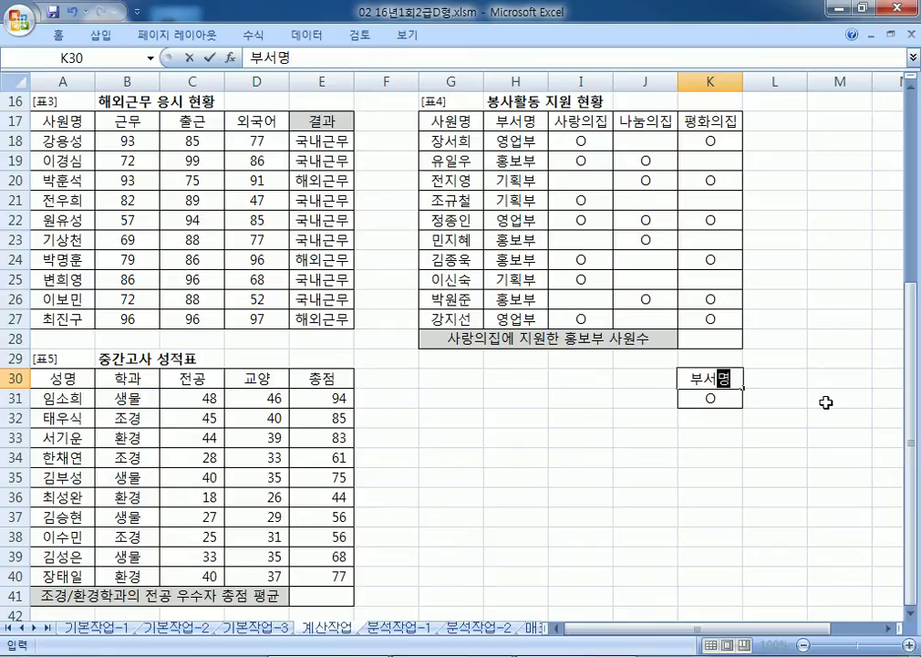
{"action": "key", "text": "Return"}
{"action": "type", "text": "홍보부"}
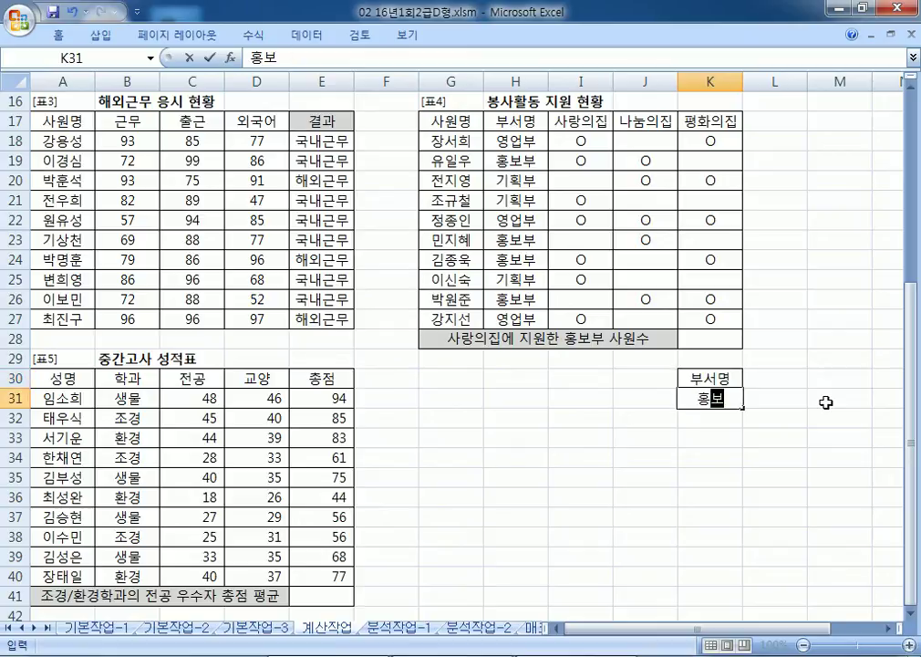
{"action": "key", "text": "Return"}
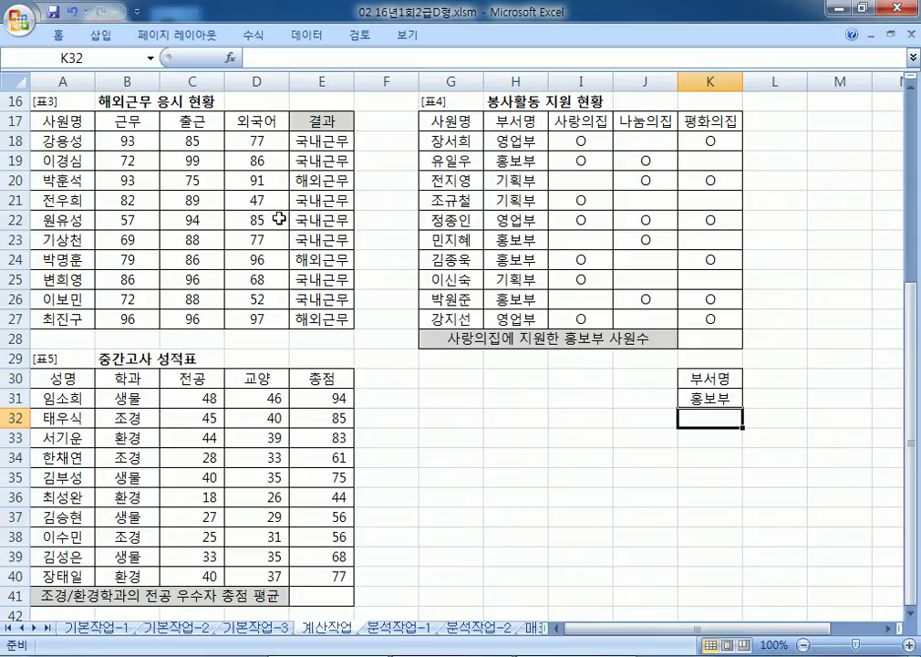
{"action": "left_click_drag", "start_coordinate": [322, 119], "coordinate": [330, 144]}
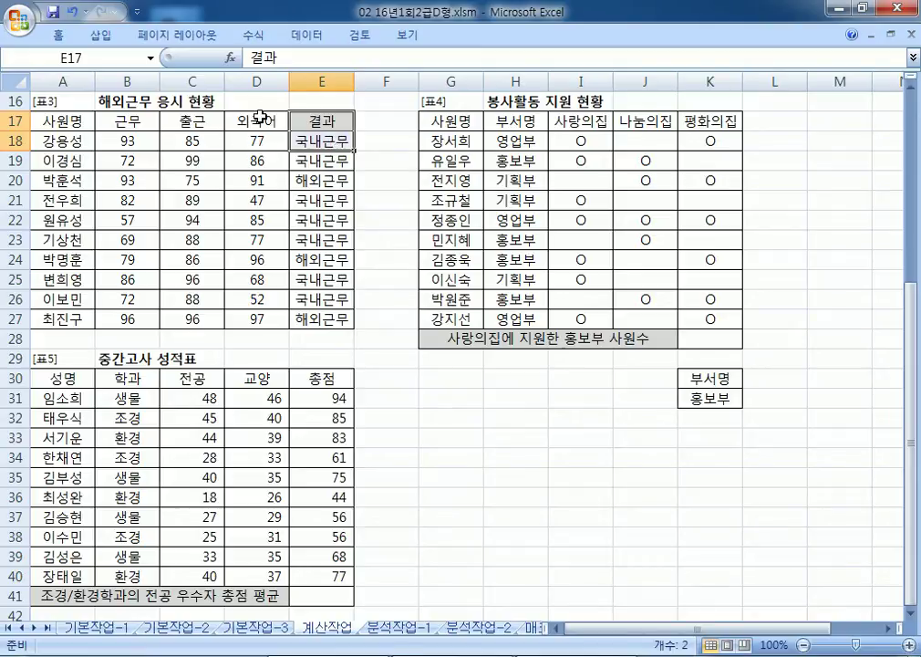
{"action": "left_click", "coordinate": [260, 120]}
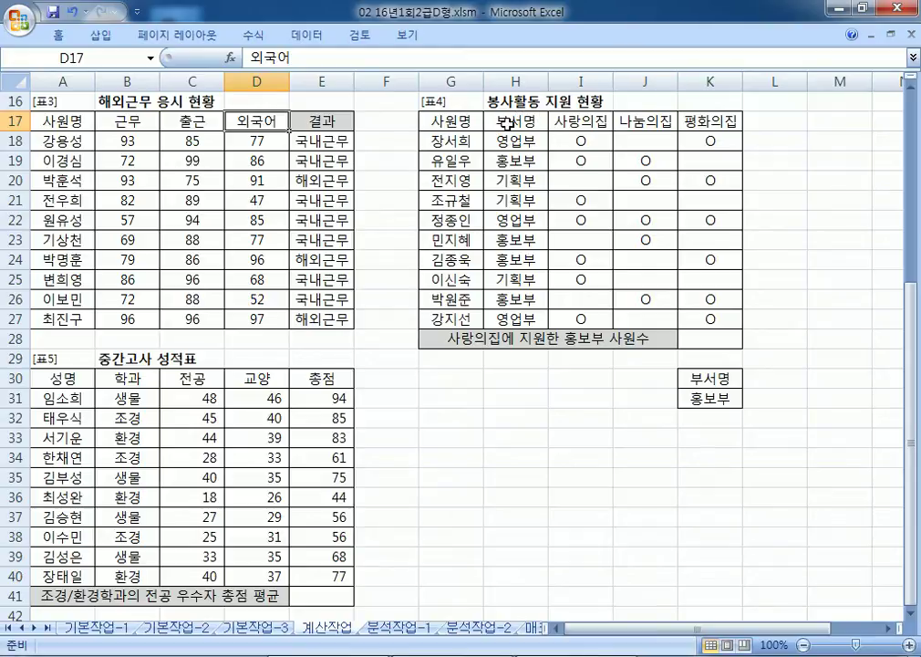
{"action": "left_click", "coordinate": [583, 117]}
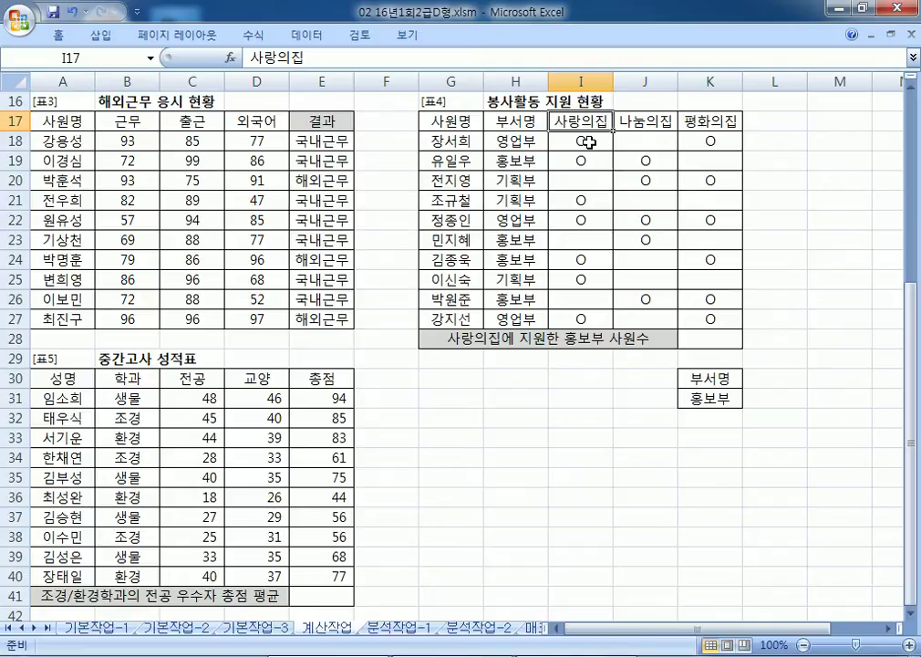
{"action": "left_click", "coordinate": [587, 140]}
{"action": "left_click", "coordinate": [586, 161]}
{"action": "left_click", "coordinate": [584, 201]}
{"action": "left_click", "coordinate": [584, 221]}
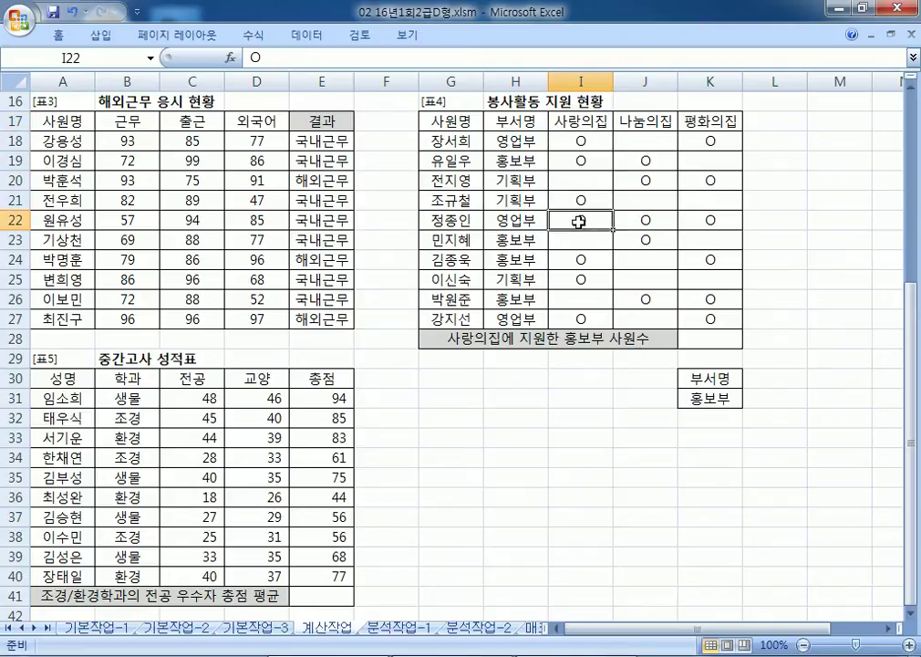
{"action": "left_click", "coordinate": [581, 279]}
{"action": "left_click", "coordinate": [583, 180]}
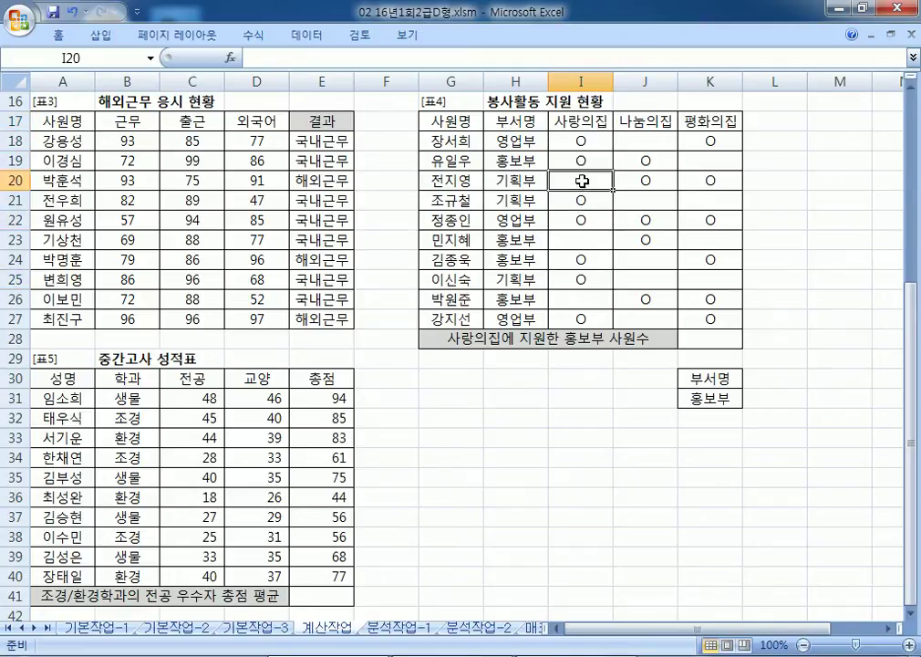
{"action": "left_click", "coordinate": [585, 239]}
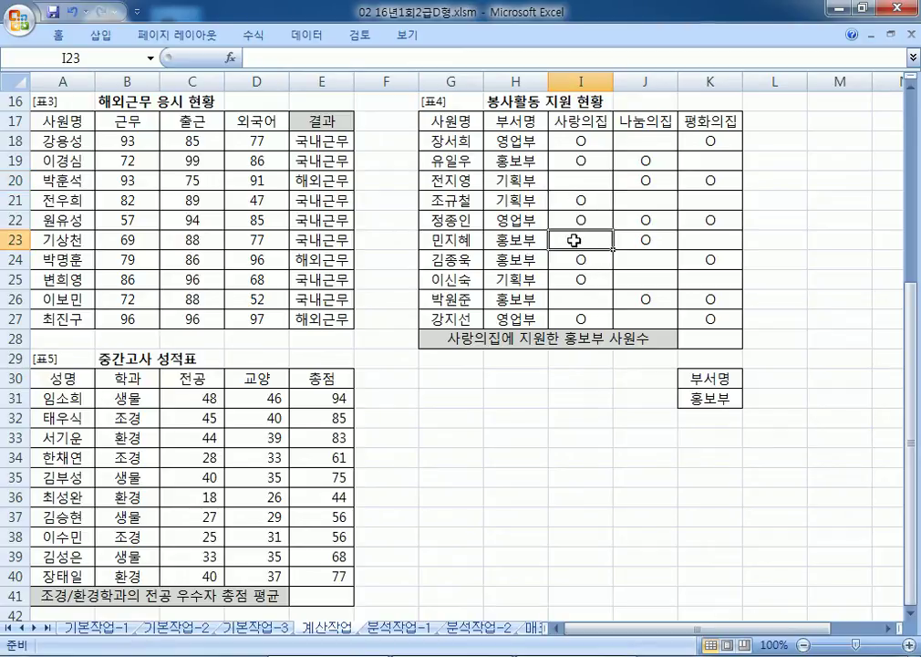
{"action": "left_click", "coordinate": [526, 125]}
{"action": "left_click", "coordinate": [525, 161]}
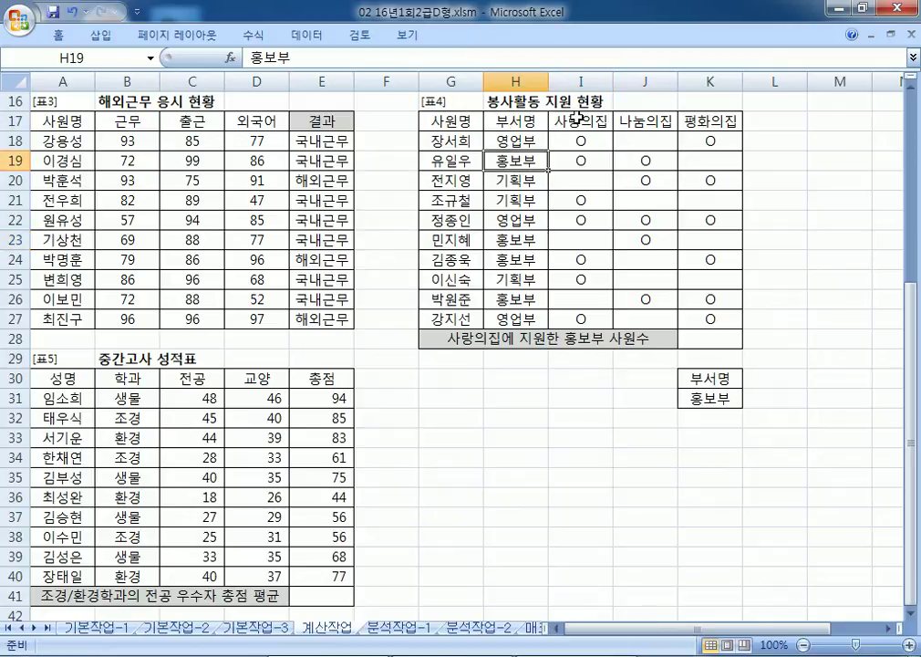
{"action": "left_click", "coordinate": [577, 119]}
{"action": "left_click", "coordinate": [584, 163]}
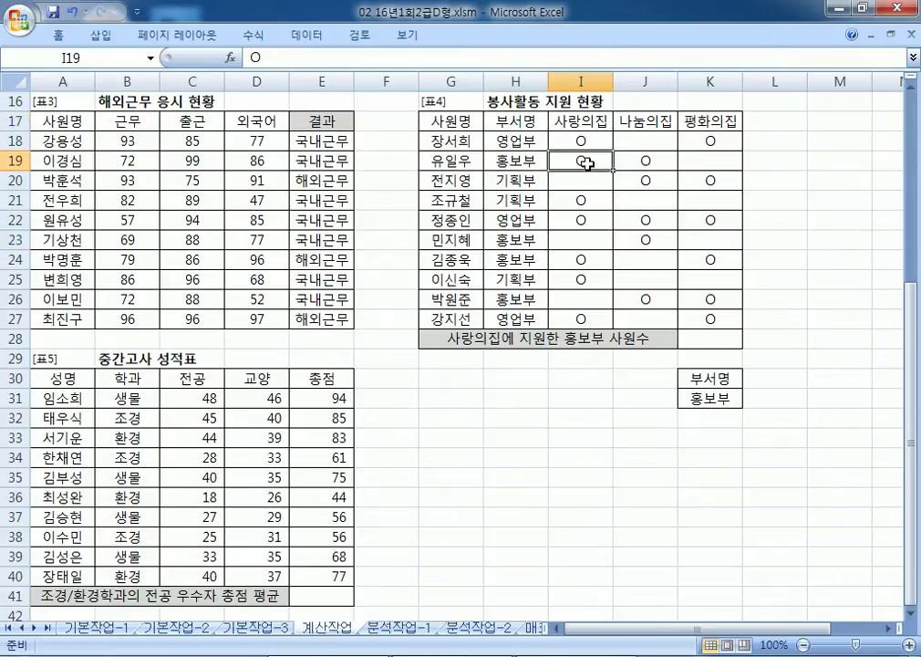
{"action": "left_click", "coordinate": [567, 262]}
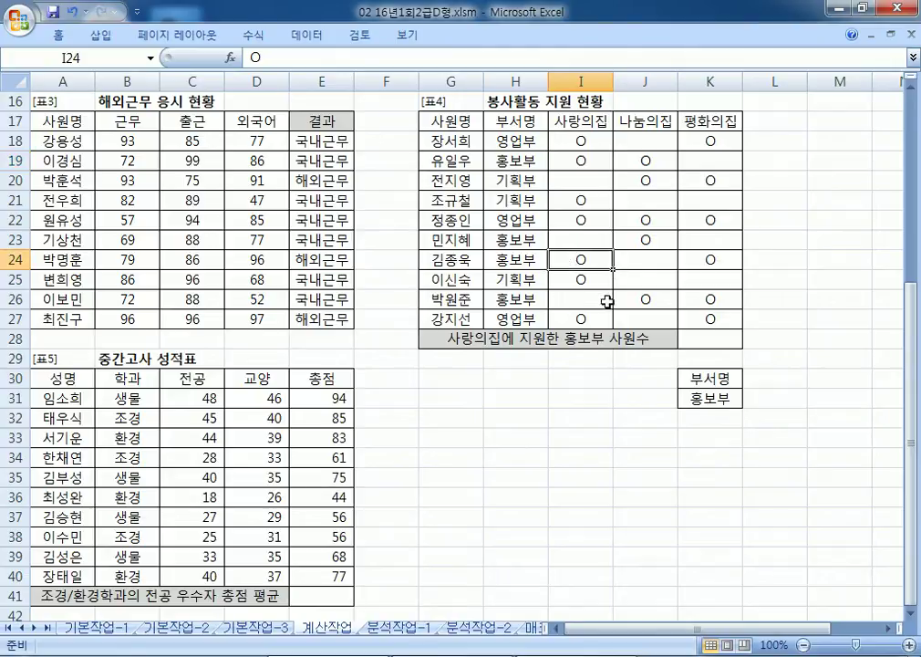
{"action": "left_click", "coordinate": [706, 338]}
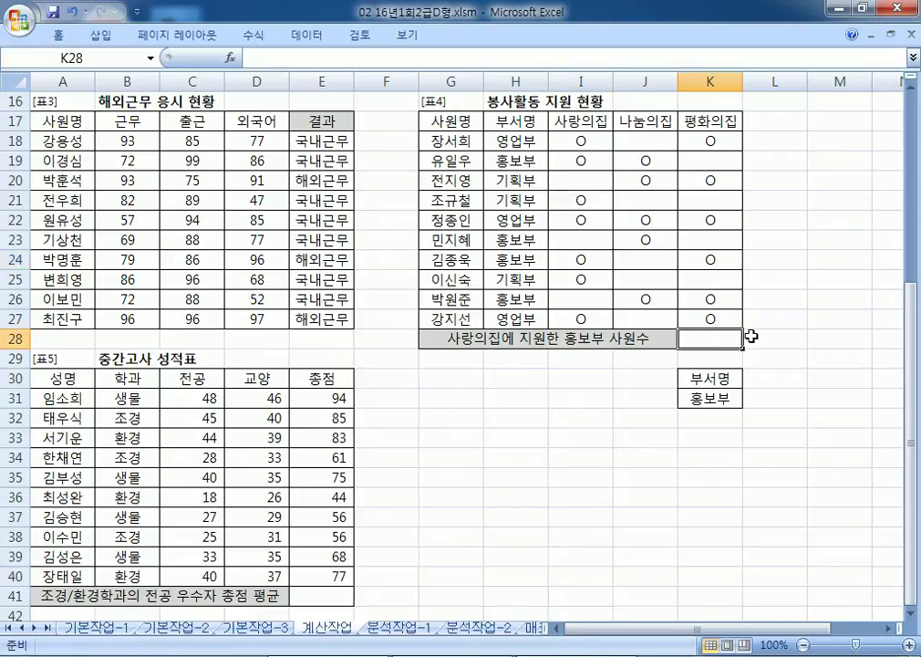
Step: Type the template =DCOUNTA(데이터베이스, 계산할 항목, 조건범위) in Notepad
{"action": "key", "text": "alt+Tab"}
{"action": "type", "text": "="}
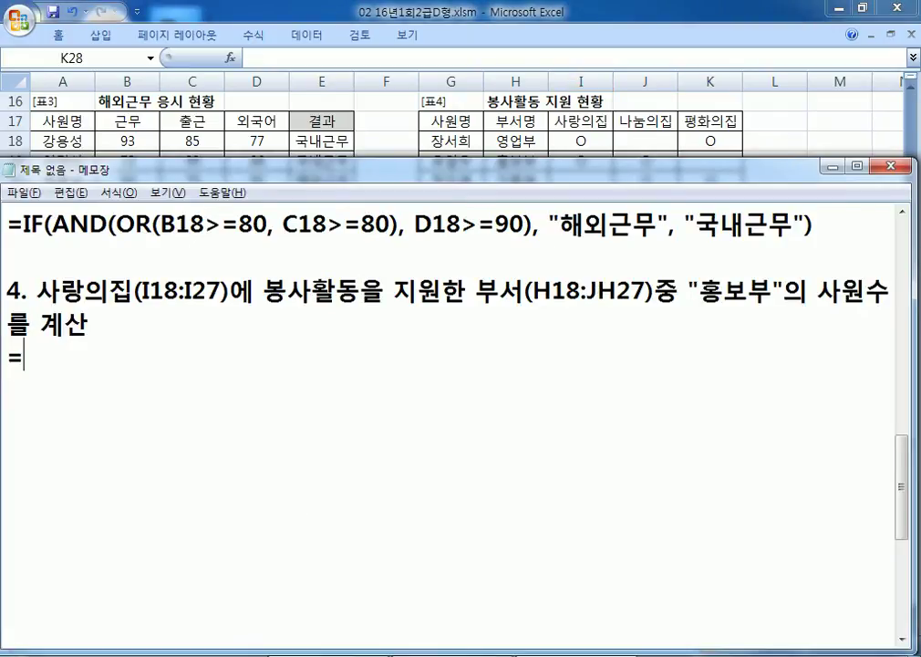
{"action": "type", "text": "DCO"}
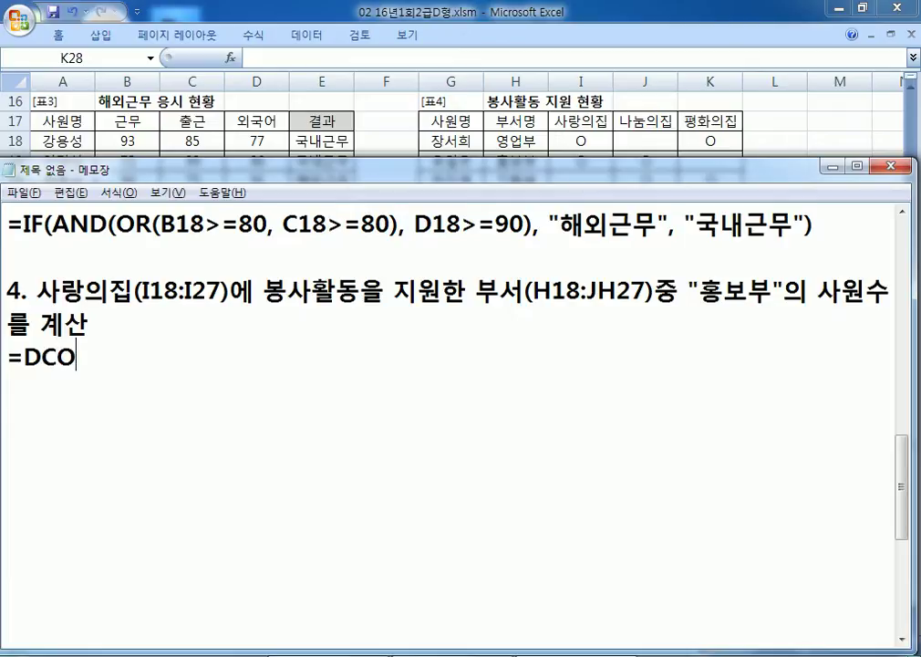
{"action": "type", "text": "UNTA(데잍"}
{"action": "type", "text": "터베"}
{"action": "key", "text": "BackSpace"}
{"action": "key", "text": "BackSpace"}
{"action": "key", "text": "BackSpace"}
{"action": "type", "text": "터베이스, 항목"}
{"action": "key", "text": "BackSpace"}
{"action": "key", "text": "BackSpace"}
{"action": "key", "text": "BackSpace"}
{"action": "type", "text": "계사"}
{"action": "type", "text": "산할 항목, ㅈ"}
{"action": "type", "text": "조건범ㅇ"}
{"action": "type", "text": "위)"}
{"action": "key", "text": "Return"}
Step: Copy the template line onto a new line below it
{"action": "key", "text": "Up"}
{"action": "key", "text": "shift+Down"}
{"action": "key", "text": "ctrl+c"}
{"action": "key", "text": "Right"}
{"action": "key", "text": "ctrl+v"}
{"action": "key", "text": "Left"}
{"action": "key", "text": "Left"}
{"action": "key", "text": "Left"}
{"action": "key", "text": "Left"}
{"action": "key", "text": "Left"}
{"action": "key", "text": "Left"}
{"action": "key", "text": "Left"}
{"action": "key", "text": "Left"}
{"action": "key", "text": "Left"}
{"action": "key", "text": "Left"}
{"action": "key", "text": "Left"}
{"action": "key", "text": "Left"}
{"action": "key", "text": "Left"}
{"action": "key", "text": "Left"}
{"action": "key", "text": "Left"}
{"action": "key", "text": "Left"}
{"action": "key", "text": "Left"}
{"action": "key", "text": "Left"}
{"action": "key", "text": "Left"}
{"action": "key", "text": "Left"}
{"action": "key", "text": "Left"}
{"action": "key", "text": "Left"}
{"action": "key", "text": "Left"}
{"action": "key", "text": "Left"}
{"action": "key", "text": "Right"}
{"action": "key", "text": "Right"}
{"action": "key", "text": "Right"}
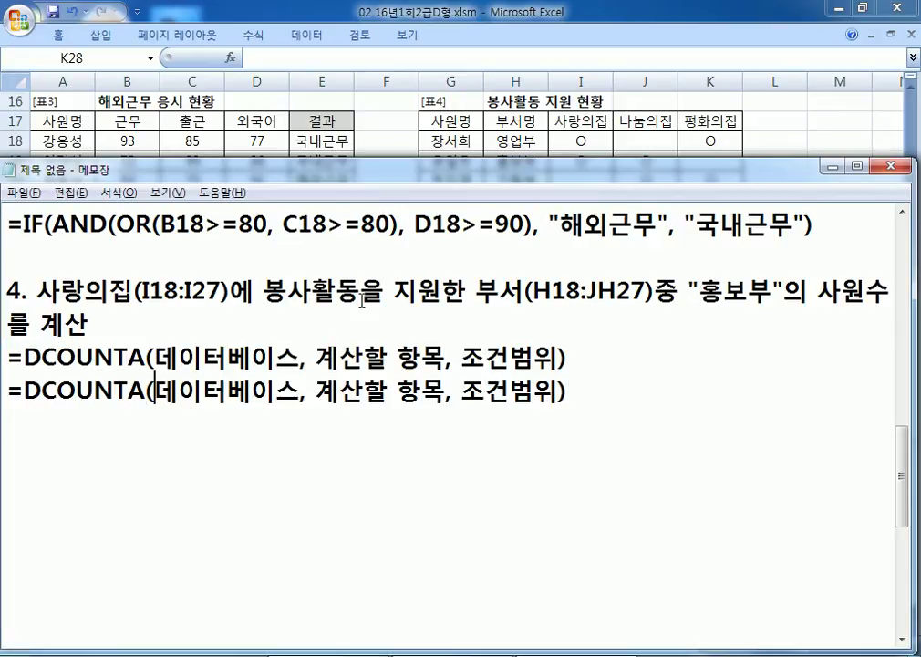
Step: Replace the copy's 데이터베이스 placeholder with the range G17:K27
{"action": "key", "text": "alt+Tab"}
{"action": "key", "text": "alt+Tab"}
{"action": "type", "text": "G17:"}
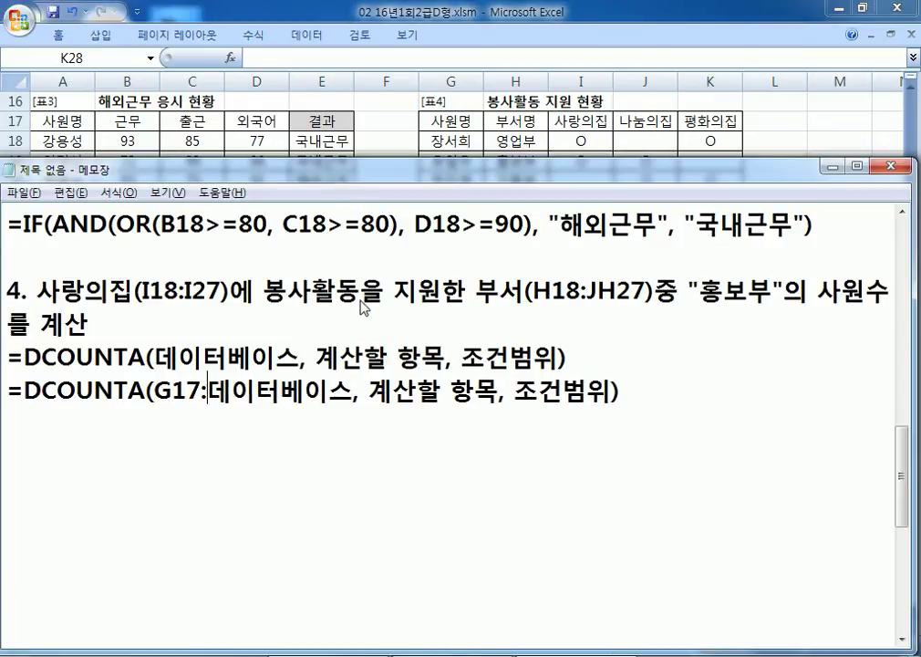
{"action": "key", "text": "alt+Tab"}
{"action": "key", "text": "alt+Tab"}
{"action": "type", "text": "K27"}
{"action": "key", "text": "Delete"}
{"action": "key", "text": "Delete"}
{"action": "key", "text": "Delete"}
{"action": "key", "text": "Delete"}
{"action": "key", "text": "Delete"}
{"action": "key", "text": "Delete"}
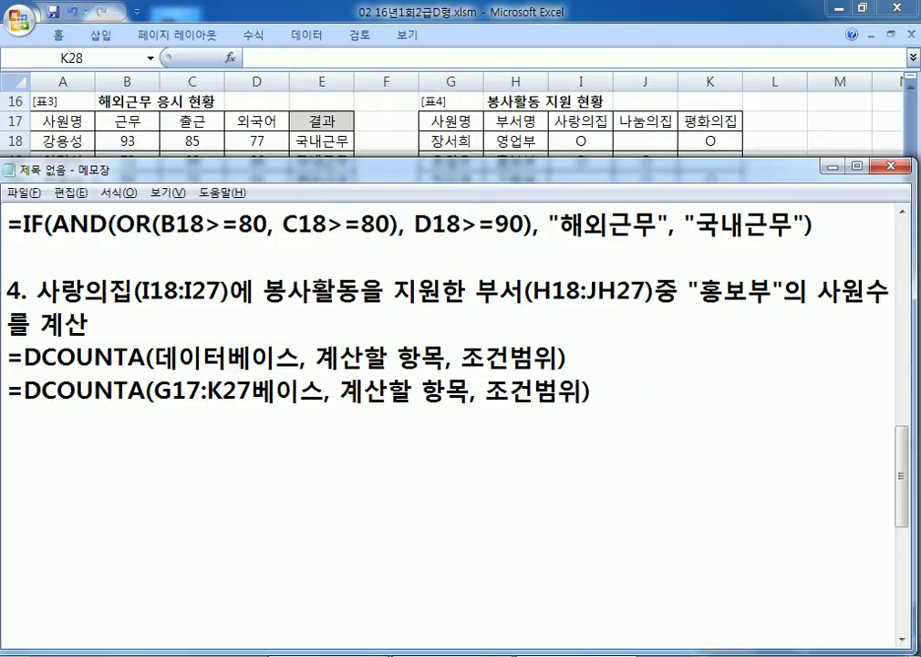
{"action": "key", "text": "Right"}
{"action": "key", "text": "Right"}
{"action": "key", "text": "Right"}
{"action": "key", "text": "Right"}
{"action": "key", "text": "Right"}
{"action": "key", "text": "Right"}
{"action": "key", "text": "Right"}
{"action": "key", "text": "Right"}
{"action": "key", "text": "Right"}
{"action": "key", "text": "Right"}
{"action": "key", "text": "Right"}
{"action": "key", "text": "Right"}
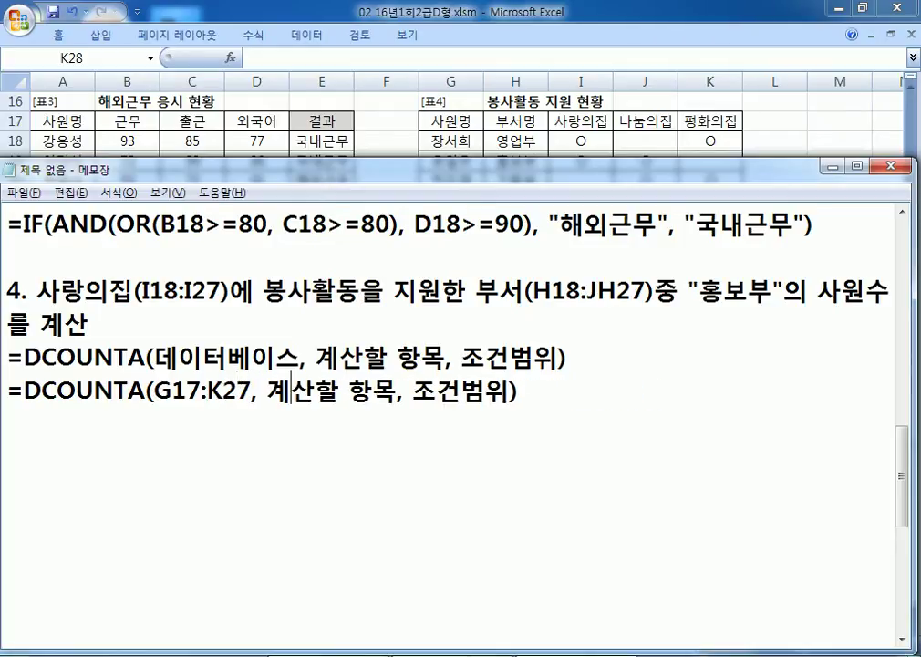
{"action": "key", "text": "alt+Tab"}
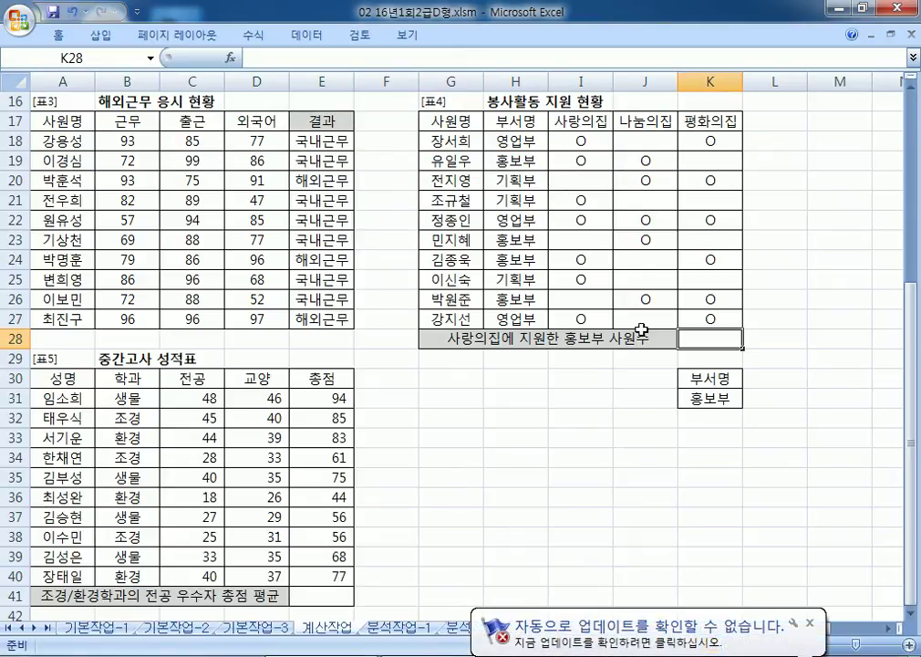
Step: Fill in criteria range K30:K31 and field argument I27 in the DCOUNTA draft
{"action": "key", "text": "alt+Tab"}
{"action": "left_click", "coordinate": [413, 390]}
{"action": "type", "text": "K30lK조건범위"}
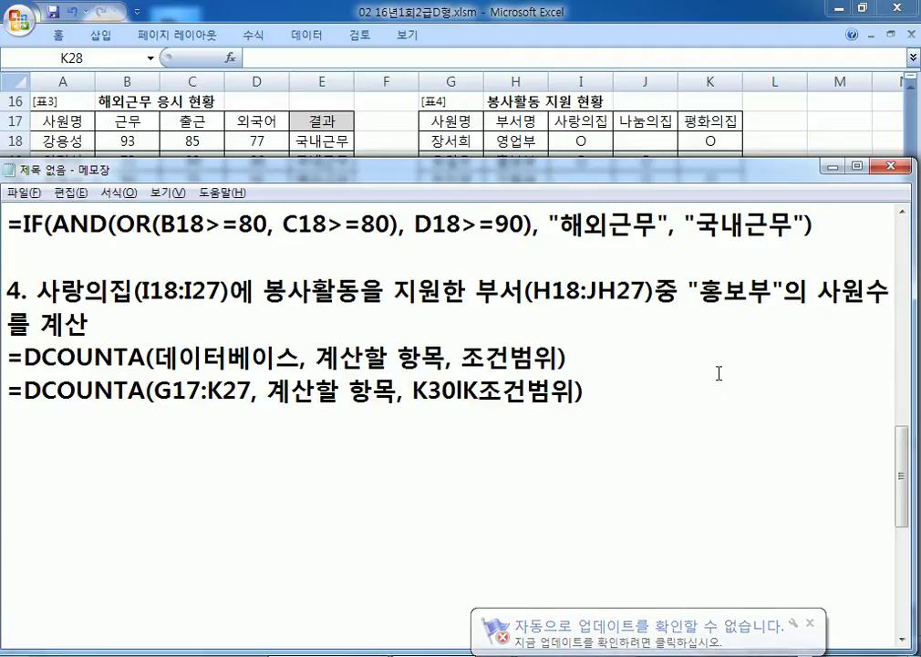
{"action": "type", "text": "21"}
{"action": "key", "text": "BackSpace"}
{"action": "key", "text": "BackSpace"}
{"action": "type", "text": "31"}
{"action": "key", "text": "Left"}
{"action": "type", "text": ":"}
{"action": "key", "text": "Right"}
{"action": "key", "text": "Delete"}
{"action": "key", "text": "Delete"}
{"action": "key", "text": "Delete"}
{"action": "key", "text": "Delete"}
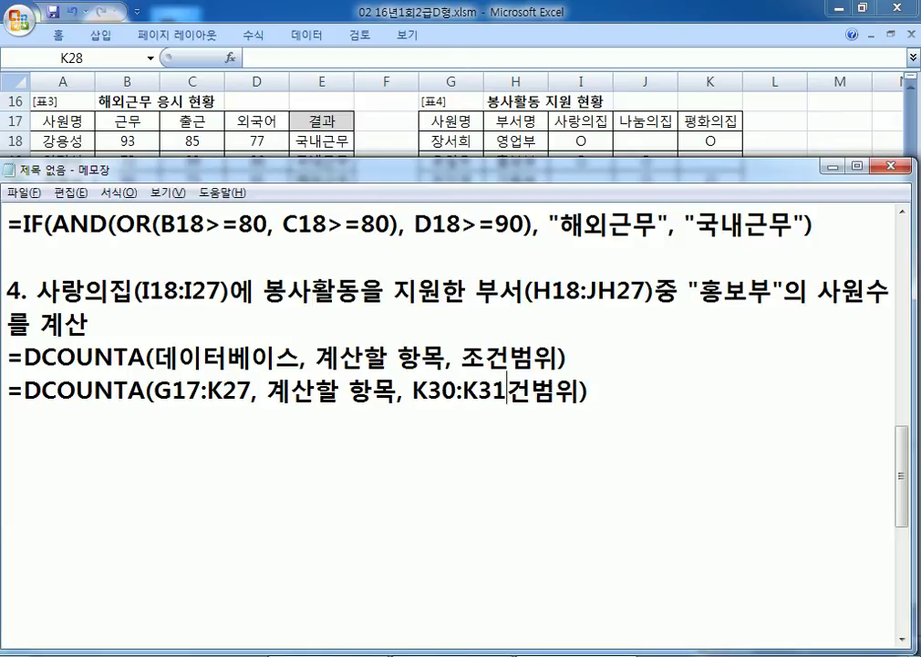
{"action": "key", "text": "Left"}
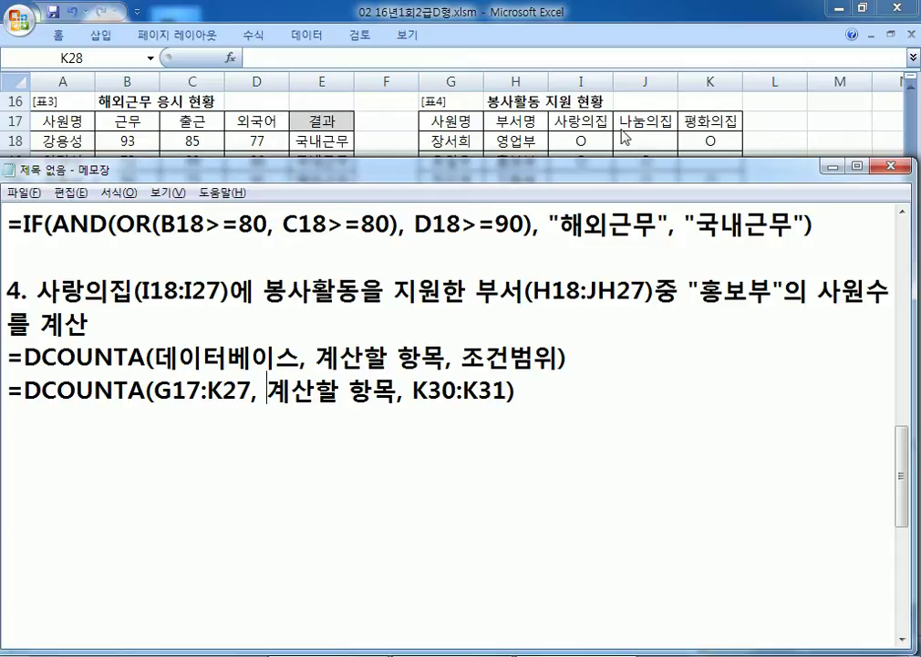
{"action": "left_click_drag", "start_coordinate": [273, 392], "coordinate": [393, 390]}
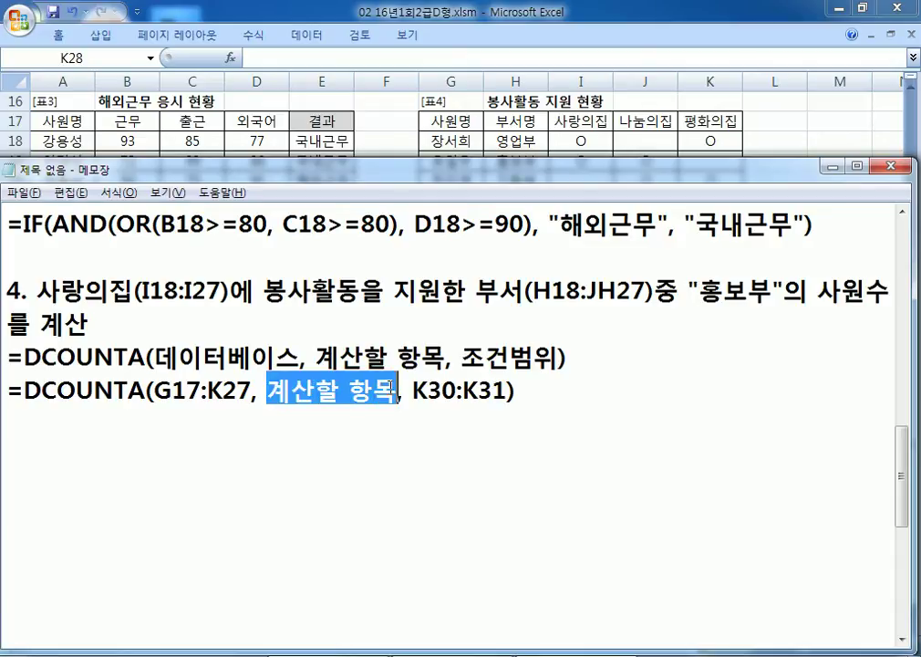
{"action": "type", "text": "I2"}
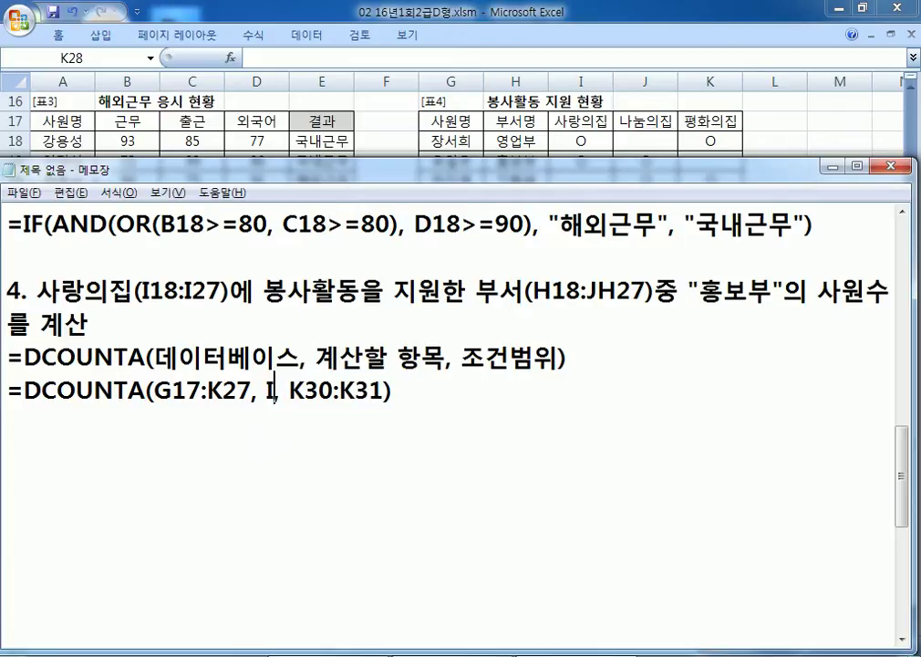
{"action": "type", "text": "7"}
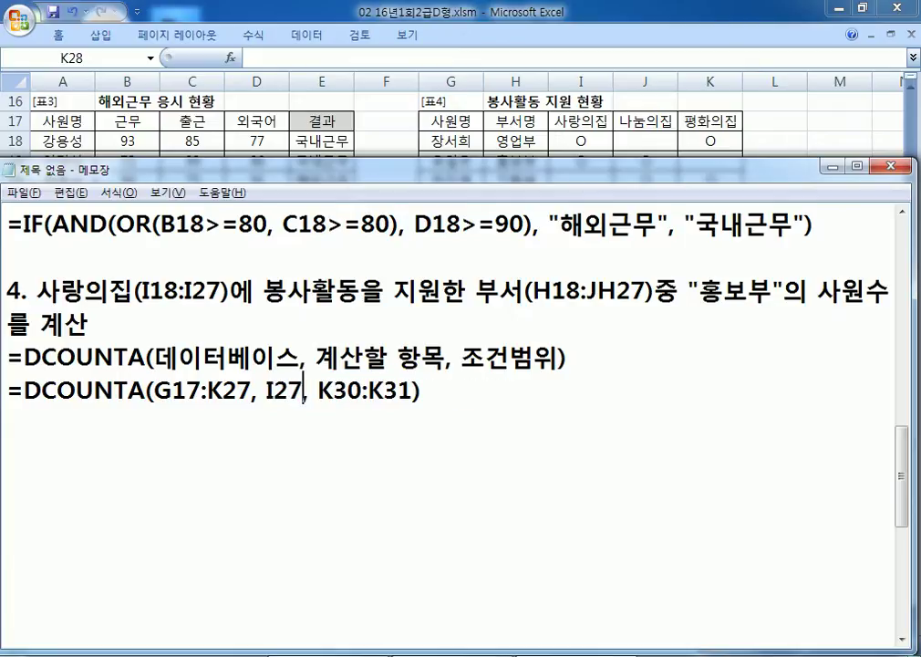
Step: Duplicate the finished line and change the copy's field argument to 3
{"action": "key", "text": "shift+Left"}
{"action": "key", "text": "Up"}
{"action": "key", "text": "Down"}
{"action": "key", "text": "shift+Down"}
{"action": "key", "text": "ctrl+c"}
{"action": "key", "text": "End"}
{"action": "key", "text": "Return"}
{"action": "key", "text": "ctrl+v"}
{"action": "key", "text": "Left"}
{"action": "key", "text": "Left"}
{"action": "key", "text": "Left"}
{"action": "key", "text": "Left"}
{"action": "key", "text": "Left"}
{"action": "key", "text": "Left"}
{"action": "key", "text": "Left"}
{"action": "key", "text": "Left"}
{"action": "key", "text": "Left"}
{"action": "key", "text": "Left"}
{"action": "key", "text": "Left"}
{"action": "key", "text": "Left"}
{"action": "key", "text": "Left"}
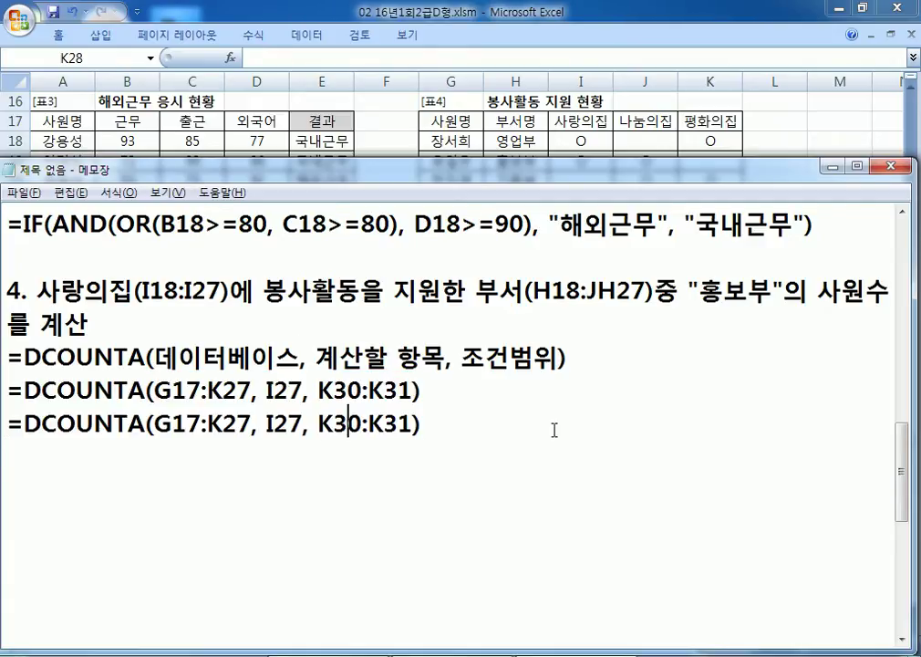
{"action": "key", "text": "Delete"}
{"action": "type", "text": "3"}
{"action": "key", "text": "Delete"}
{"action": "key", "text": "Delete"}
Step: Add a third copy whose field argument is "사랑의집"
{"action": "key", "text": "End"}
{"action": "key", "text": "Return"}
{"action": "key", "text": "ctrl+v"}
{"action": "left_click", "coordinate": [266, 456]}
{"action": "type", "text": "\"사랑의집"}
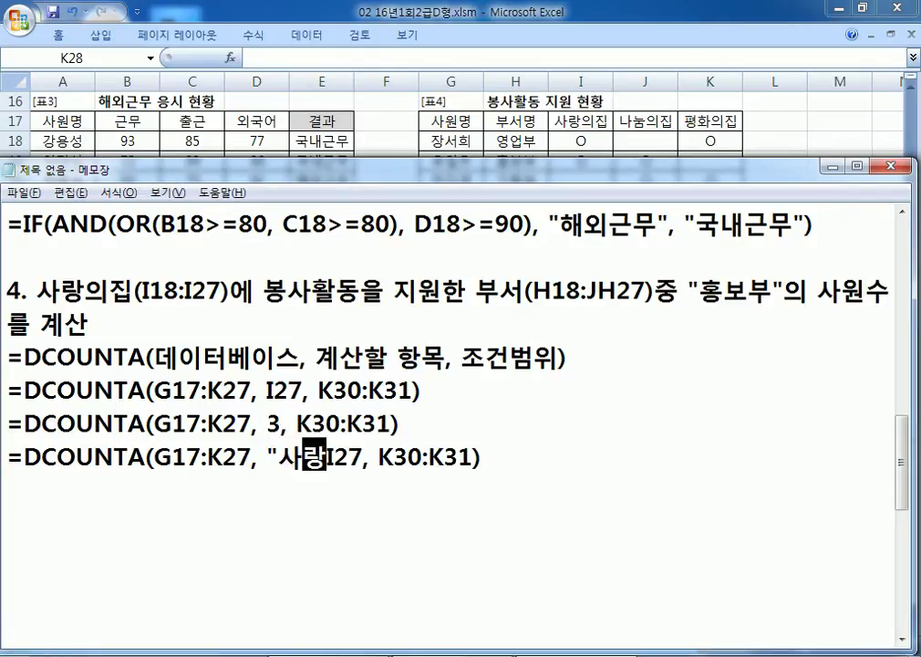
{"action": "type", "text": "\""}
{"action": "key", "text": "Delete"}
{"action": "key", "text": "Delete"}
{"action": "key", "text": "Delete"}
{"action": "key", "text": "End"}
{"action": "key", "text": "Return"}
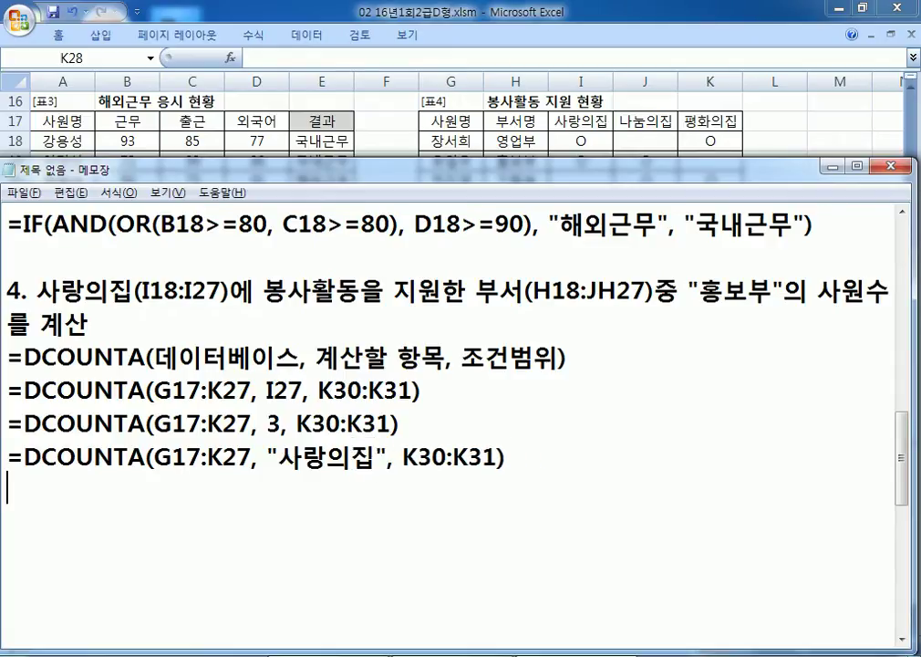
Step: Change the first draft's field argument from I27 to I17, the 사랑의집 header
{"action": "left_click", "coordinate": [584, 119]}
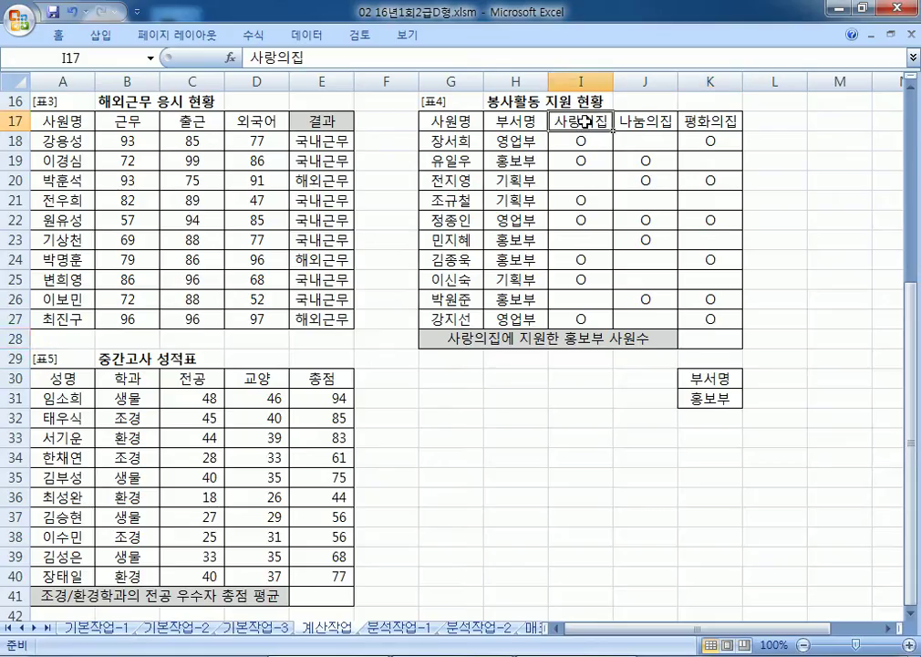
{"action": "key", "text": "alt+Tab"}
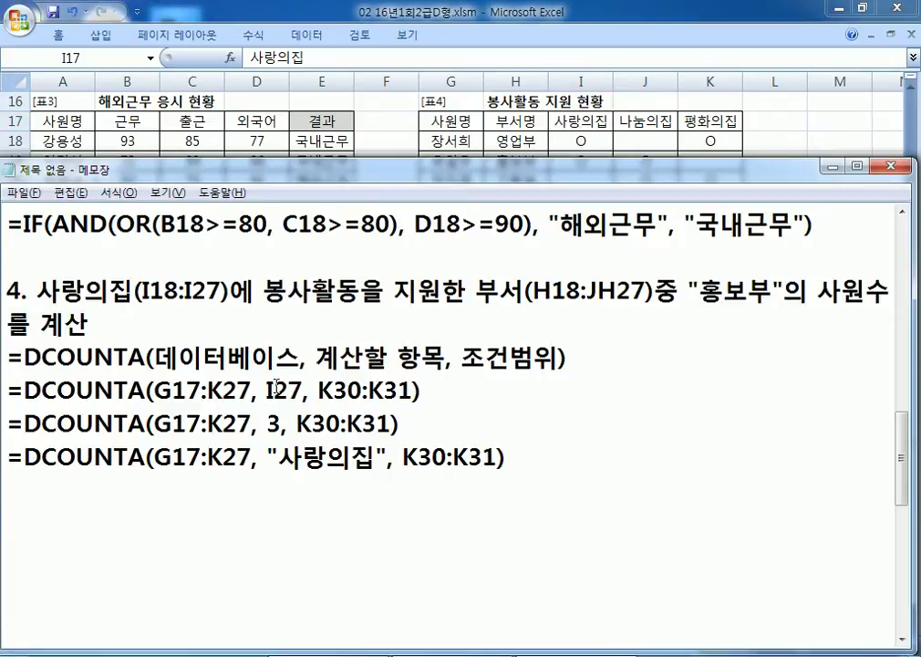
{"action": "left_click_drag", "start_coordinate": [276, 389], "coordinate": [289, 390]}
{"action": "type", "text": "1"}
Step: Check the 사랑의집 entries down column I, including the 홍보부 members in rows 19 and 24
{"action": "left_click", "coordinate": [571, 129]}
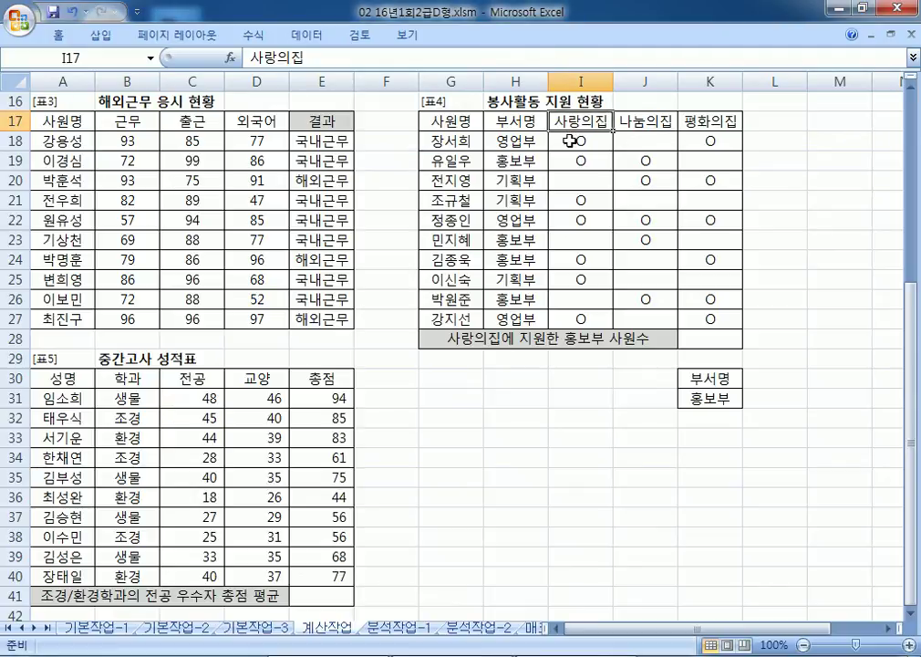
{"action": "left_click", "coordinate": [576, 160]}
{"action": "left_click", "coordinate": [576, 200]}
{"action": "left_click", "coordinate": [576, 220]}
{"action": "left_click", "coordinate": [571, 279]}
{"action": "left_click", "coordinate": [570, 321]}
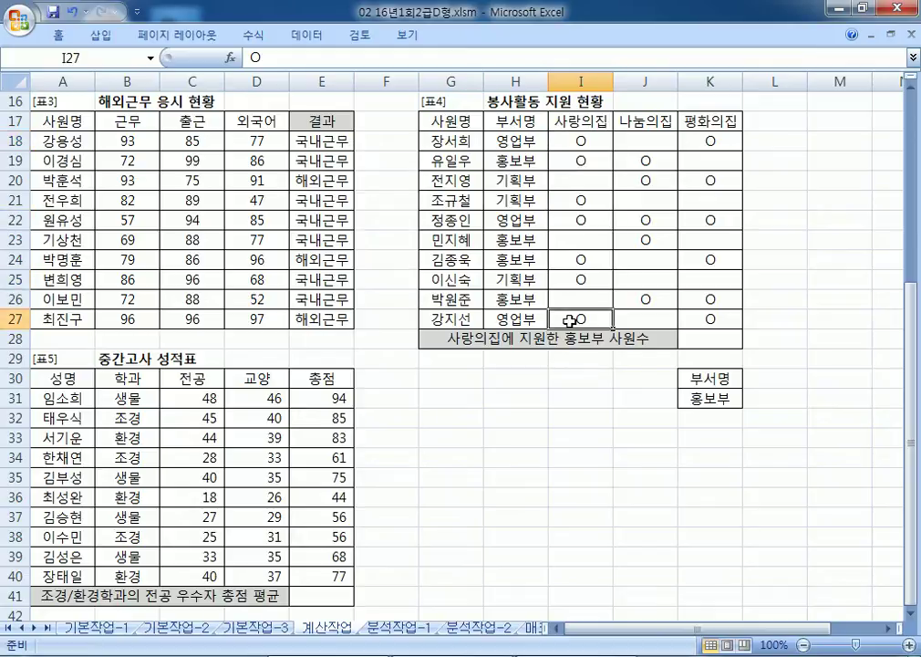
{"action": "left_click", "coordinate": [516, 160]}
{"action": "left_click", "coordinate": [578, 159]}
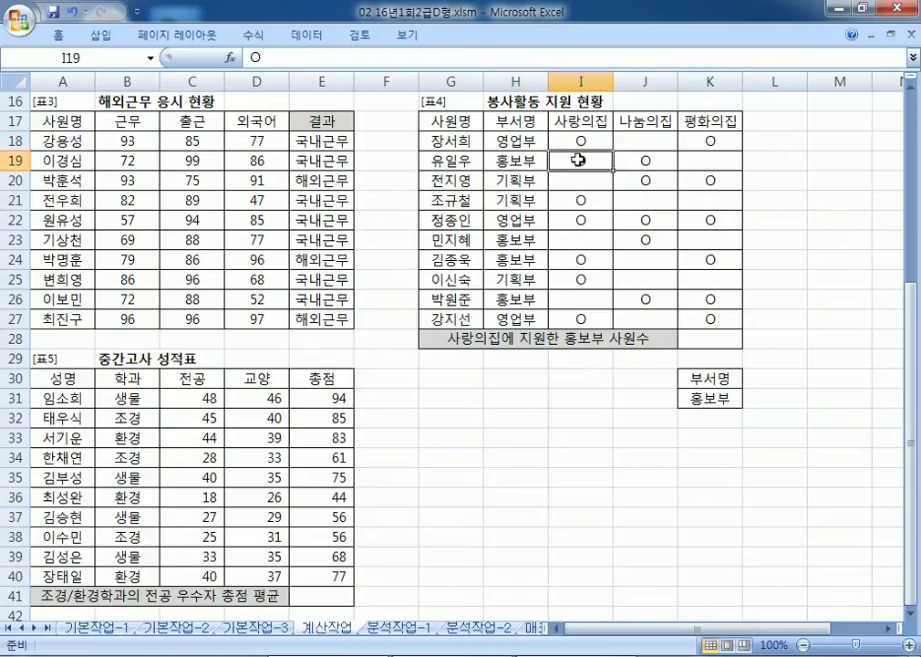
{"action": "left_click", "coordinate": [586, 264]}
{"action": "key", "text": "alt+Tab"}
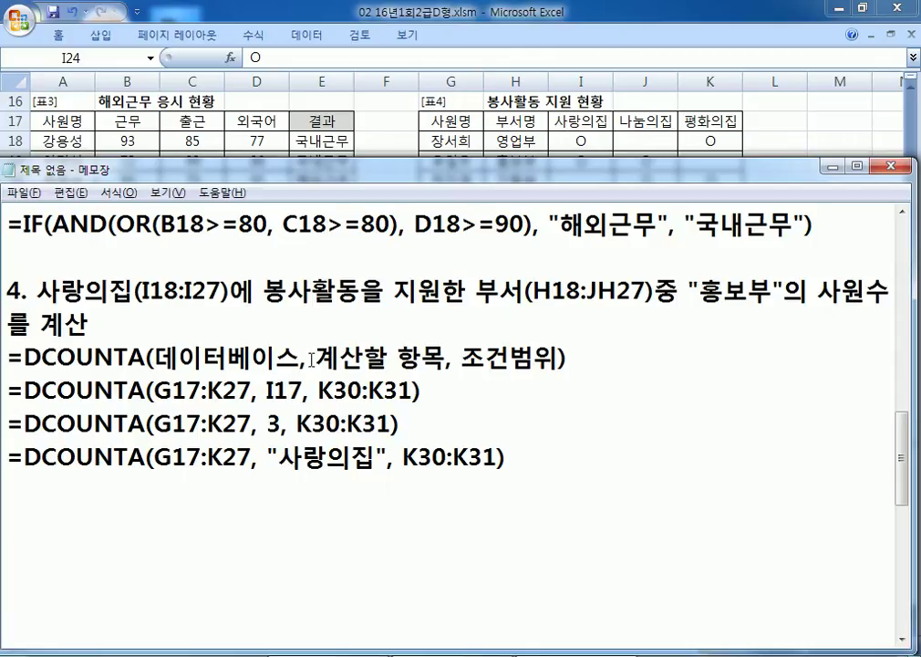
Step: Compare the drafts' field arguments (I17, 3, "사랑의집") against header cell I17
{"action": "double_click", "coordinate": [272, 426]}
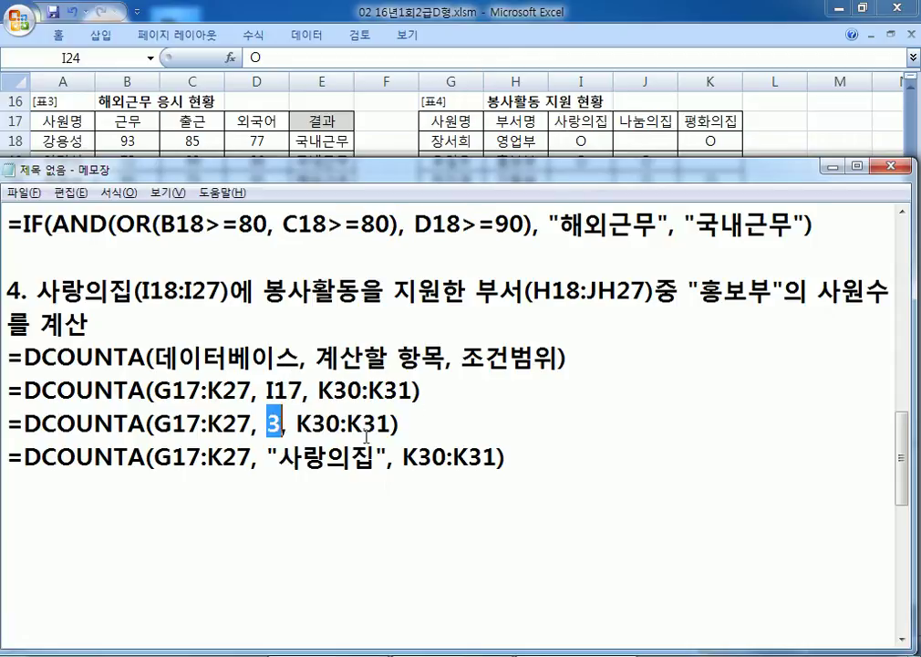
{"action": "left_click_drag", "start_coordinate": [276, 457], "coordinate": [375, 456]}
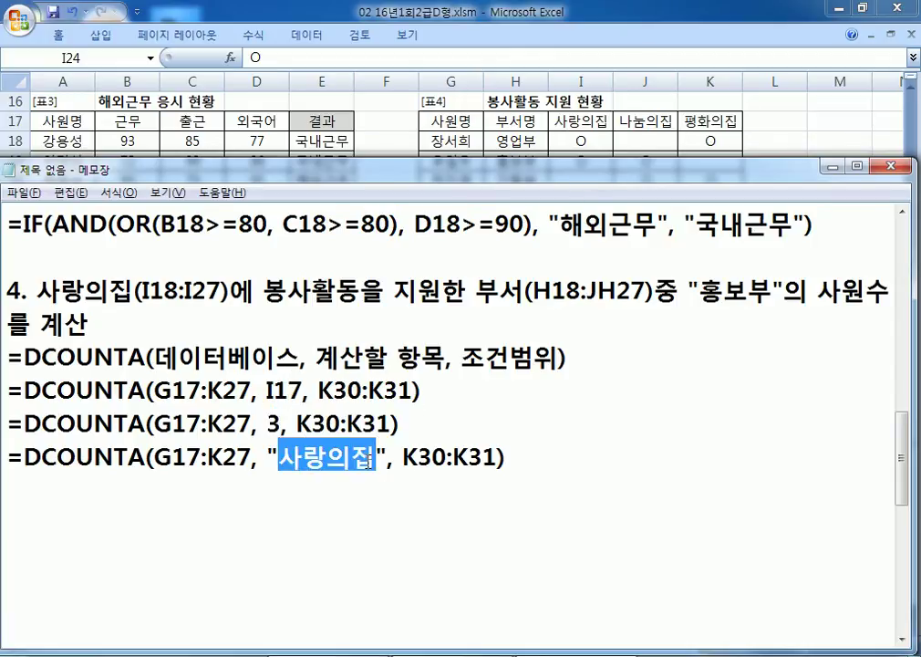
{"action": "left_click_drag", "start_coordinate": [402, 424], "coordinate": [3, 420]}
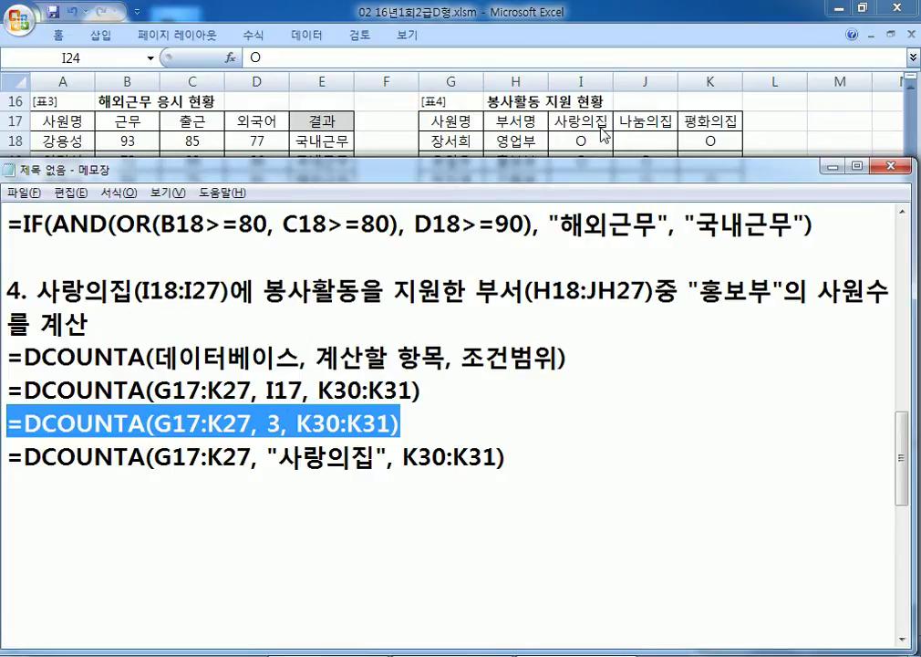
{"action": "left_click", "coordinate": [477, 106]}
{"action": "left_click", "coordinate": [581, 120]}
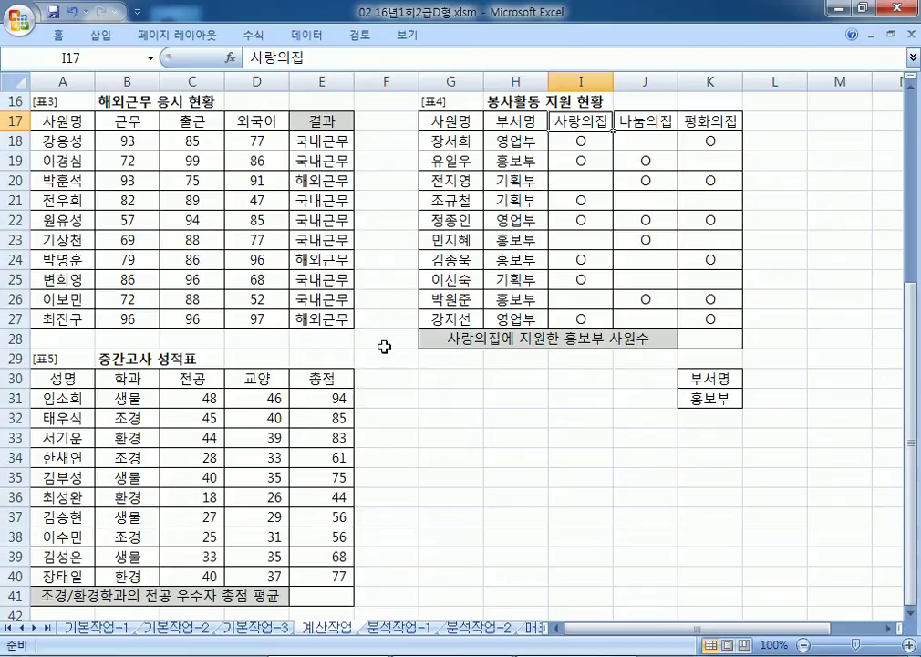
{"action": "key", "text": "alt+Tab"}
{"action": "left_click_drag", "start_coordinate": [270, 390], "coordinate": [302, 390]}
{"action": "left_click_drag", "start_coordinate": [278, 456], "coordinate": [383, 455]}
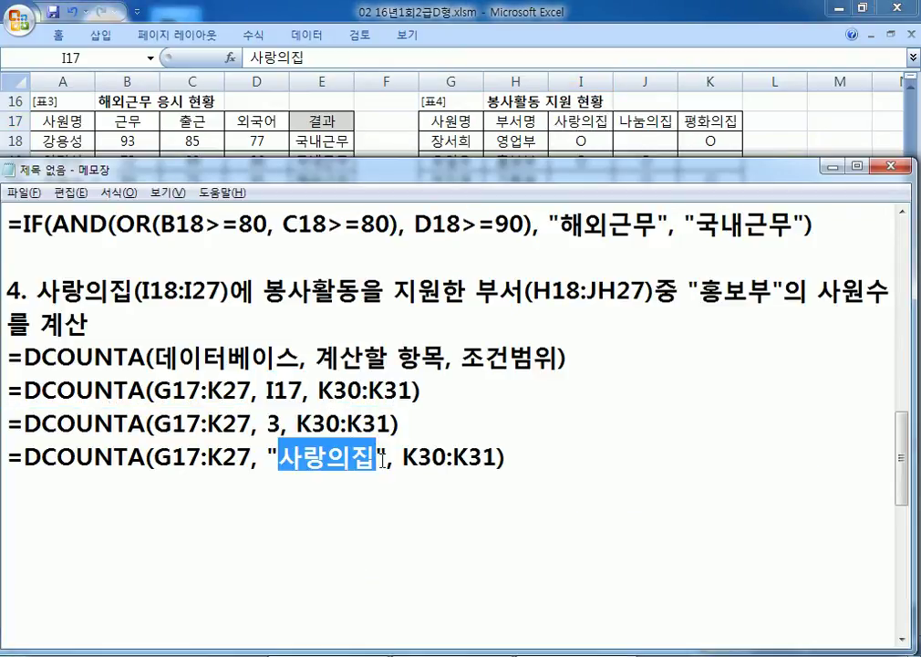
{"action": "left_click", "coordinate": [420, 436]}
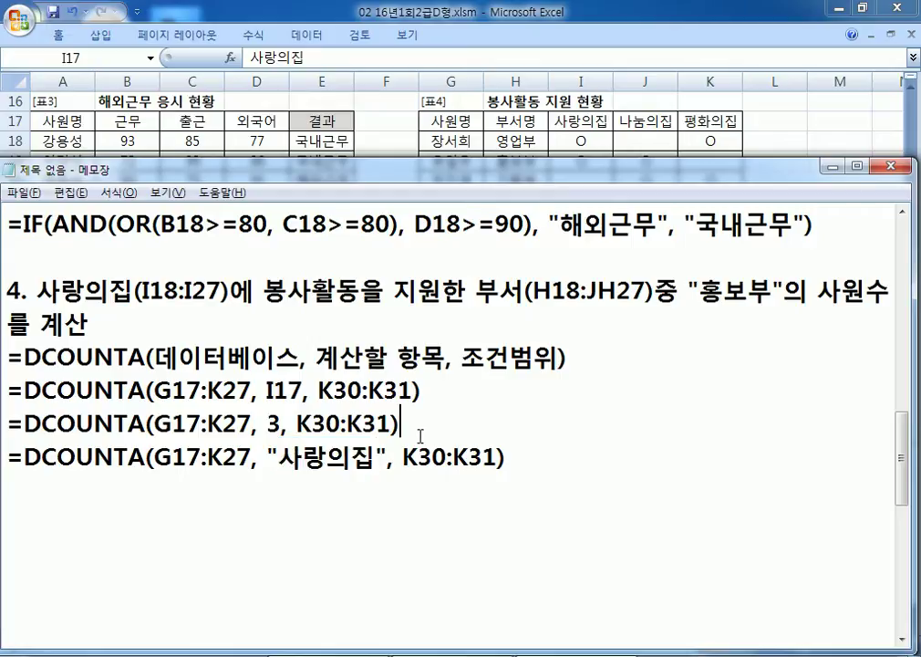
Step: Paste =DCOUNTA(G17:K27, 3, K30:K31) from Notepad into K28, returning 2
{"action": "left_click_drag", "start_coordinate": [399, 422], "coordinate": [4, 418]}
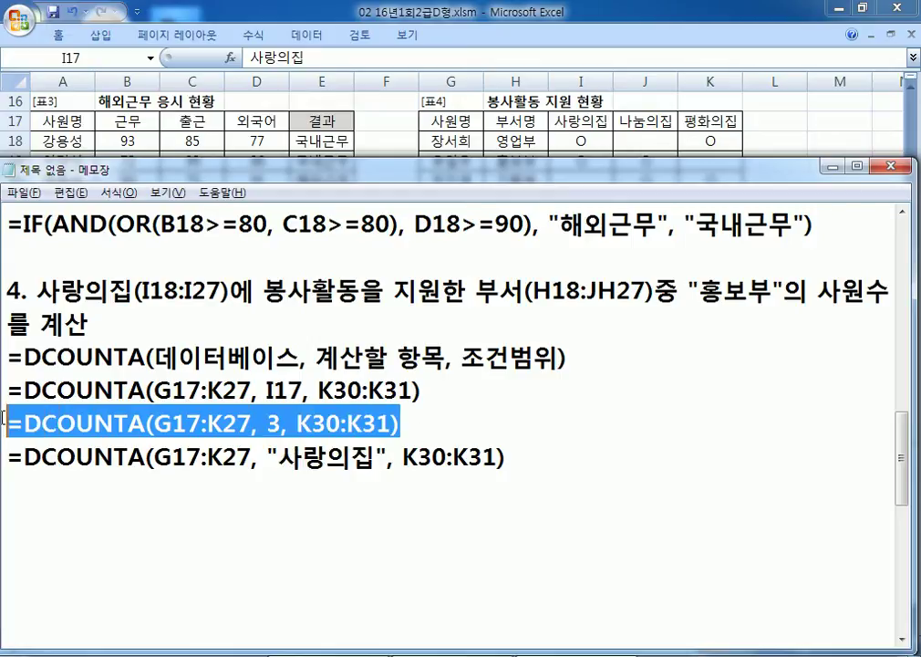
{"action": "key", "text": "ctrl+c"}
{"action": "key", "text": "alt+Tab"}
{"action": "left_click", "coordinate": [711, 339]}
{"action": "key", "text": "ctrl+v"}
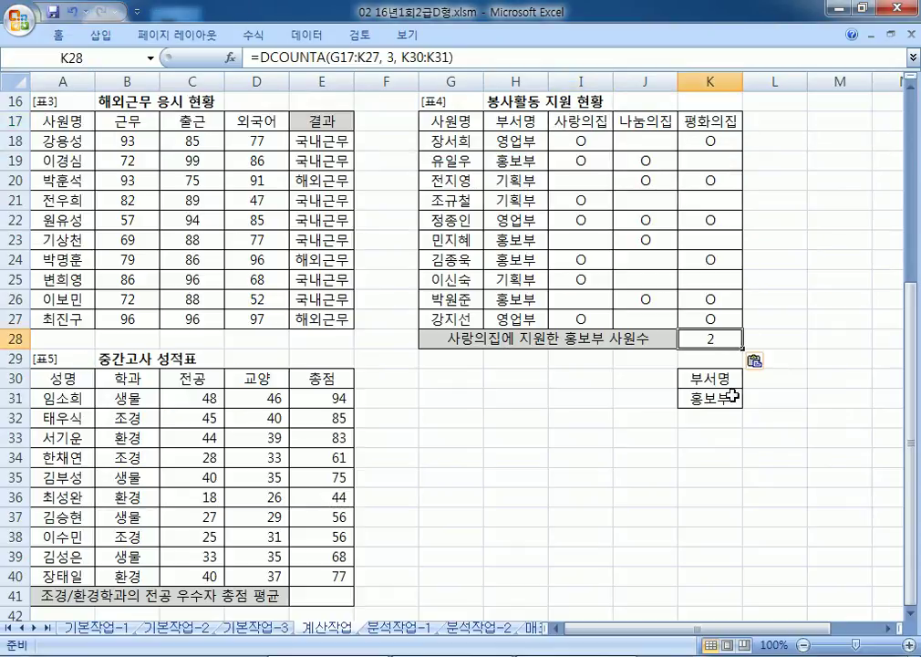
Step: Fill I19, I24, H19 and H24 with yellow
{"action": "left_click", "coordinate": [578, 160]}
{"action": "left_click", "coordinate": [575, 263], "text": "ctrl"}
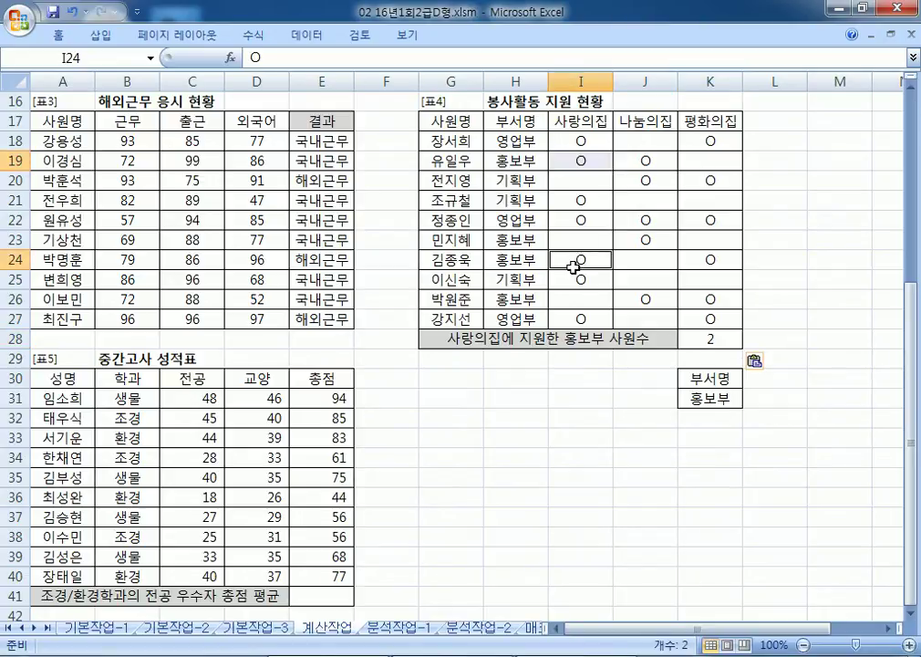
{"action": "right_click", "coordinate": [577, 264]}
{"action": "left_click", "coordinate": [676, 240]}
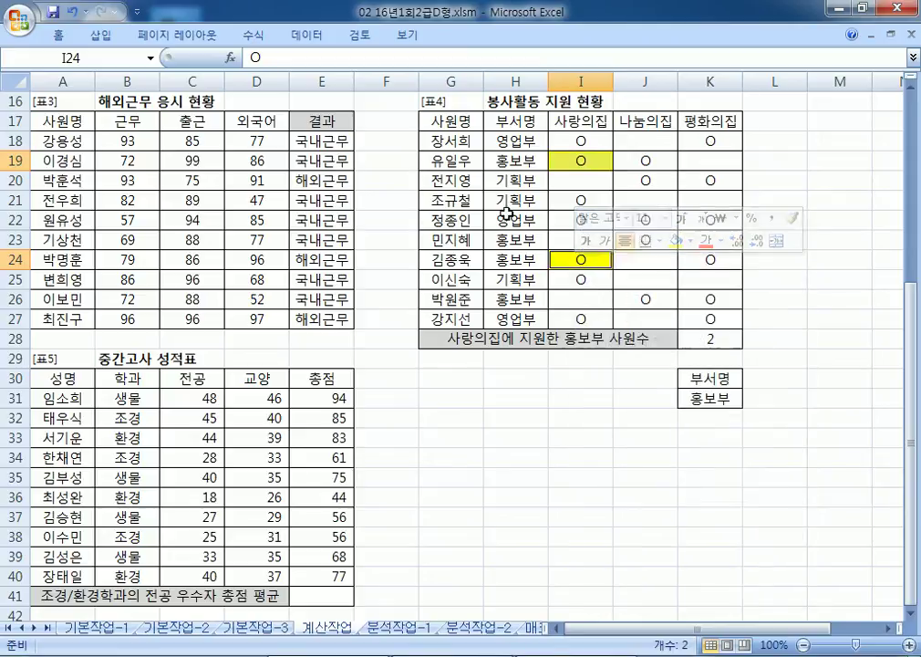
{"action": "left_click", "coordinate": [533, 162]}
{"action": "left_click", "coordinate": [530, 261], "text": "ctrl"}
{"action": "right_click", "coordinate": [531, 261]}
{"action": "left_click", "coordinate": [632, 235]}
{"action": "left_click", "coordinate": [606, 459]}
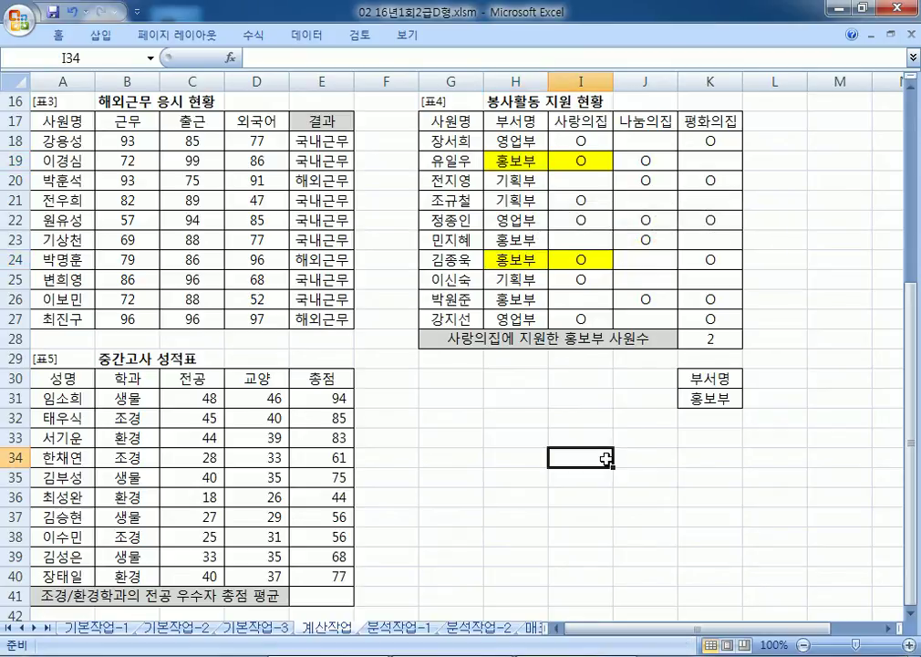
Step: Return to column A near the 중간고사 성적표 table and select F31
{"action": "key", "text": "Home"}
{"action": "scroll", "coordinate": [620, 452], "scroll_direction": "down", "scroll_amount": 5}
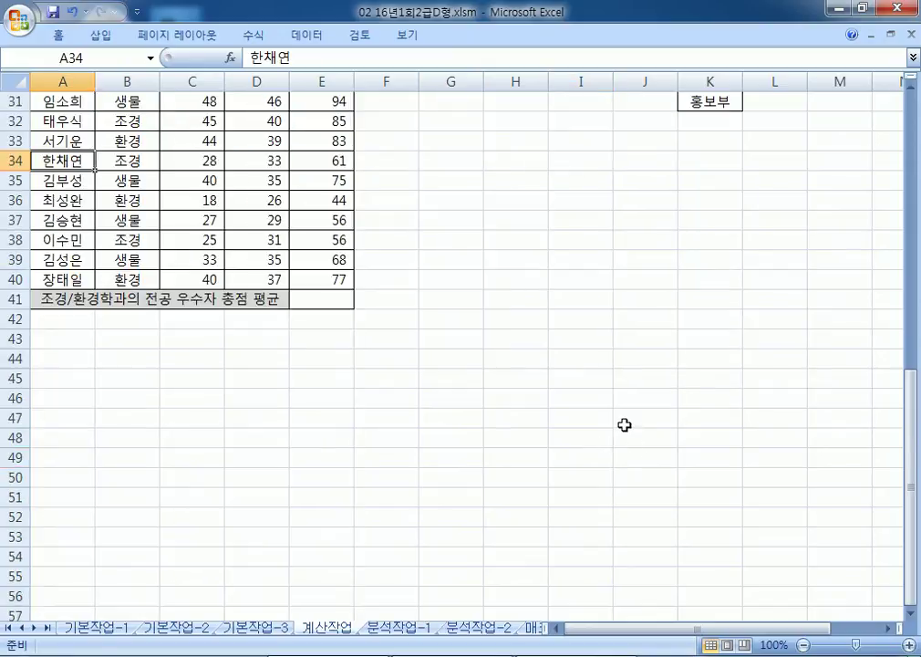
{"action": "scroll", "coordinate": [643, 420], "scroll_direction": "up", "scroll_amount": 1}
{"action": "left_click", "coordinate": [911, 613]}
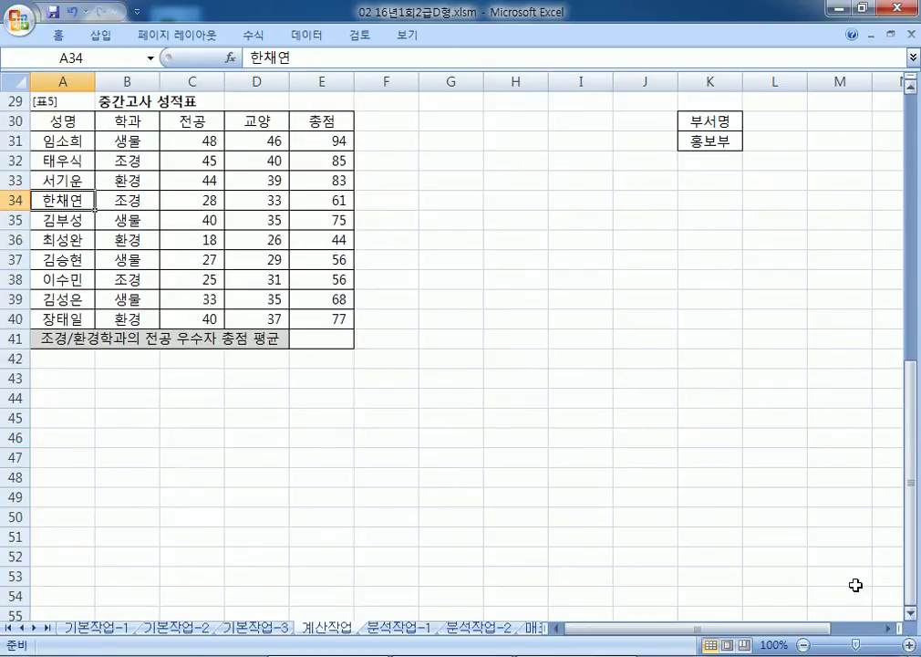
{"action": "left_click", "coordinate": [407, 136]}
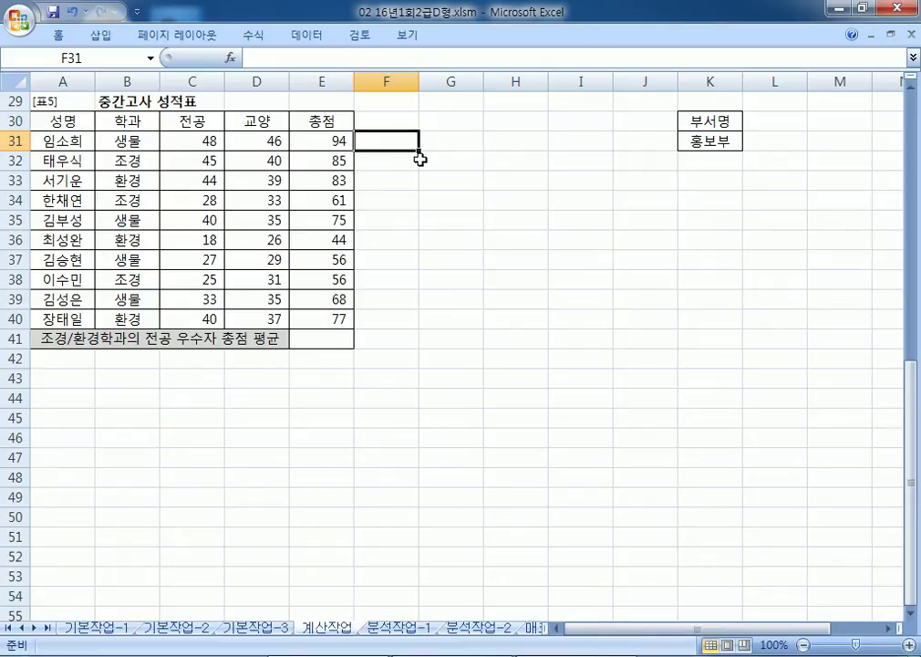
{"action": "key", "text": "alt+Tab"}
Step: Start a new task note below the last formula: '5. 중간고사 성적표에서'
{"action": "left_click", "coordinate": [372, 504]}
{"action": "scroll", "coordinate": [402, 505], "scroll_direction": "down", "scroll_amount": 3}
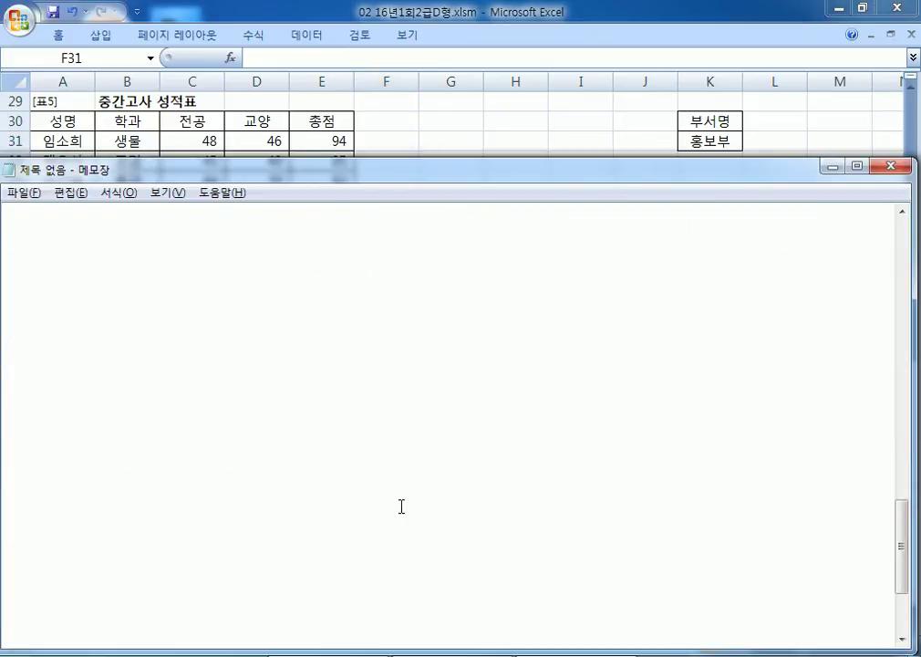
{"action": "scroll", "coordinate": [401, 504], "scroll_direction": "up", "scroll_amount": 2}
{"action": "scroll", "coordinate": [403, 507], "scroll_direction": "down", "scroll_amount": 1}
{"action": "type", "text": "5."}
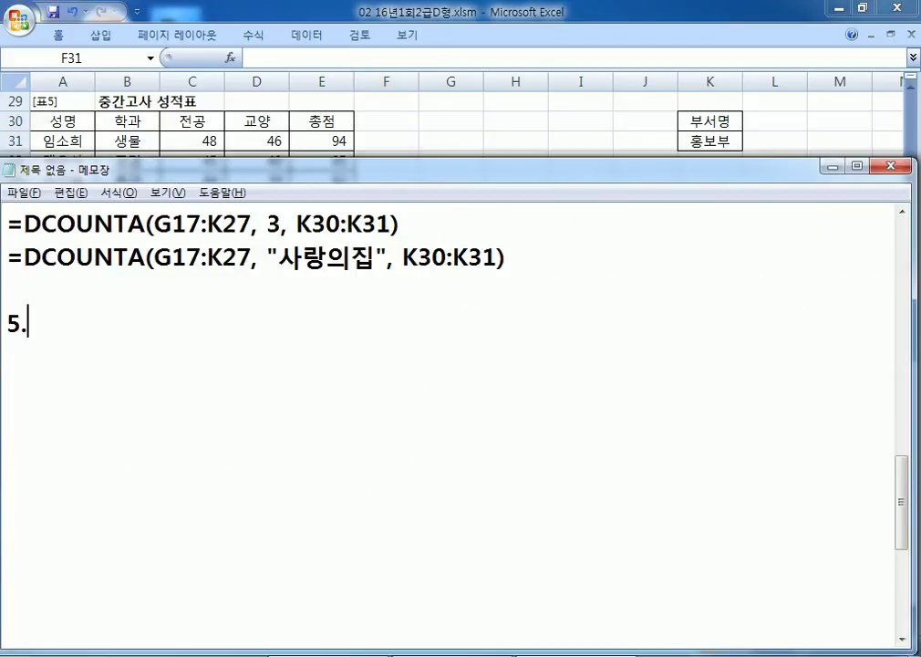
{"action": "type", "text": " ㄱㅜ"}
{"action": "key", "text": "BackSpace"}
{"action": "key", "text": "BackSpace"}
{"action": "type", "text": "중가ㄴ소"}
{"action": "key", "text": "BackSpace"}
{"action": "key", "text": "BackSpace"}
{"action": "type", "text": "고사 성"}
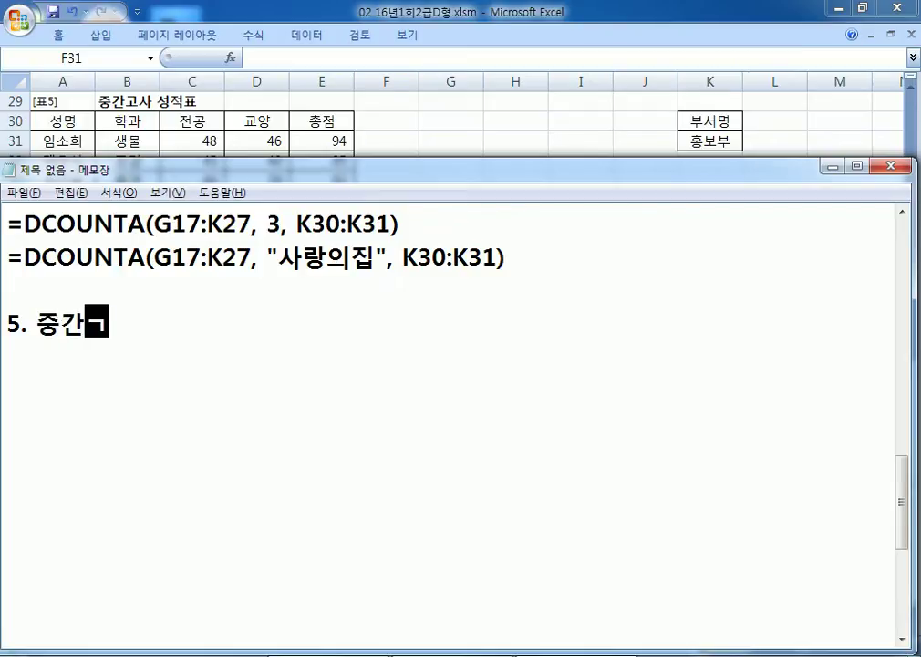
{"action": "type", "text": "적표"}
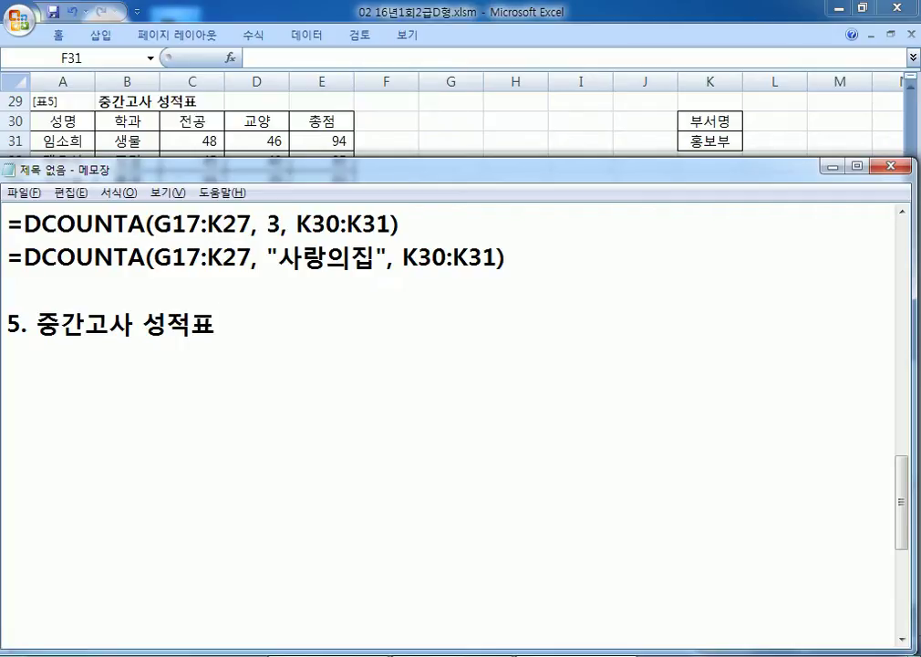
{"action": "type", "text": "에서"}
{"action": "key", "text": "Return"}
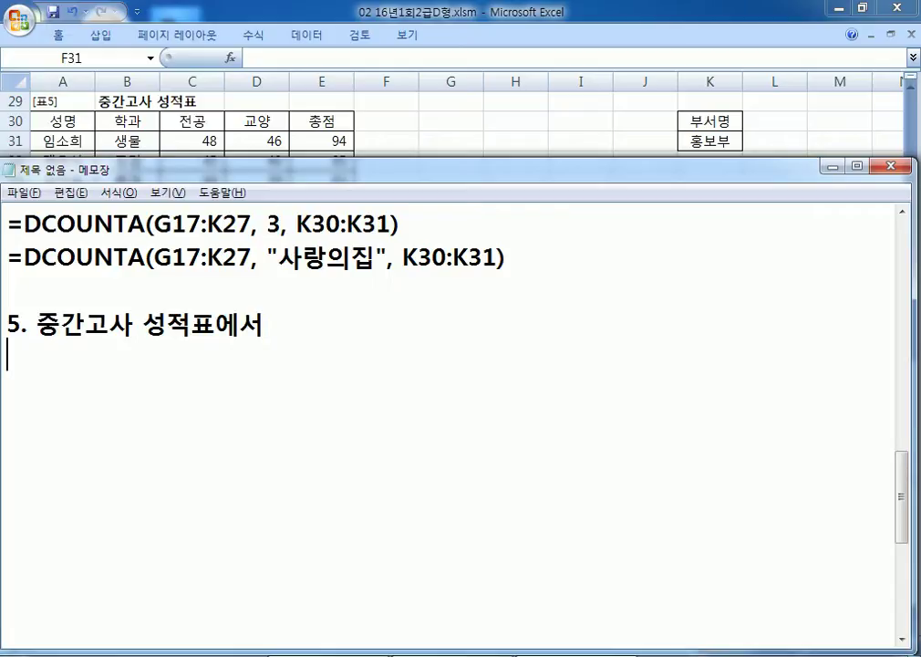
Step: Begin the condition line with '학과(B31:B40)', correcting the row numbers
{"action": "type", "text": "학과"}
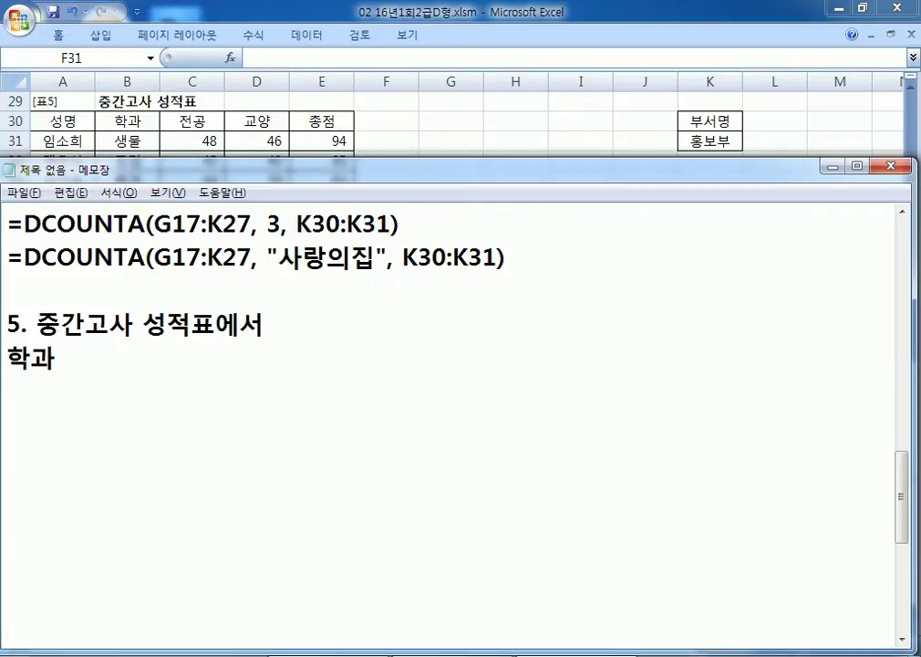
{"action": "type", "text": "(B31:B50)"}
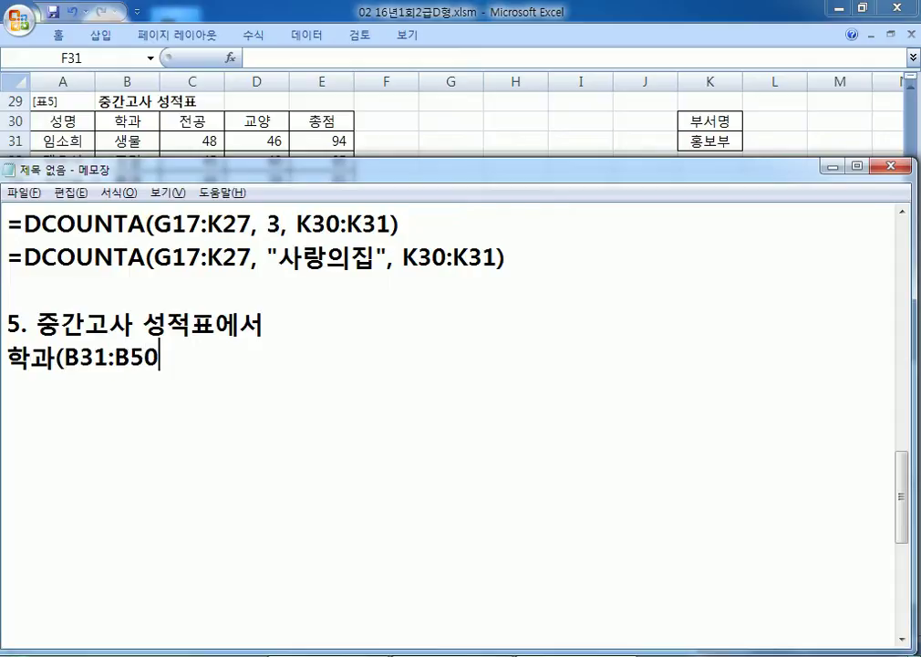
{"action": "key", "text": "Left"}
{"action": "key", "text": "Left"}
{"action": "type", "text": "3"}
{"action": "key", "text": "Delete"}
{"action": "key", "text": "End"}
{"action": "key", "text": "Left"}
{"action": "key", "text": "Left"}
{"action": "key", "text": "Left"}
{"action": "type", "text": "4"}
{"action": "key", "text": "Delete"}
{"action": "key", "text": "End"}
Step: Finish the condition: '가 "생물"이 아니면서 전공(C31:C40)이 30 이상인 학생들의 총점의 평균을 계산'
{"action": "type", "text": "가 \"셍ㅁ"}
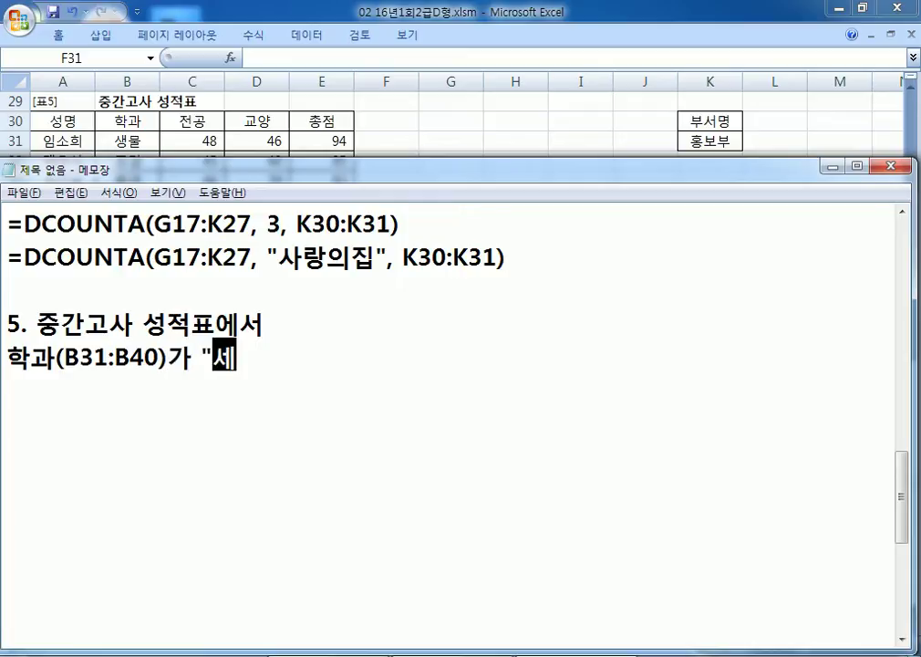
{"action": "key", "text": "BackSpace"}
{"action": "key", "text": "BackSpace"}
{"action": "type", "text": "생물"}
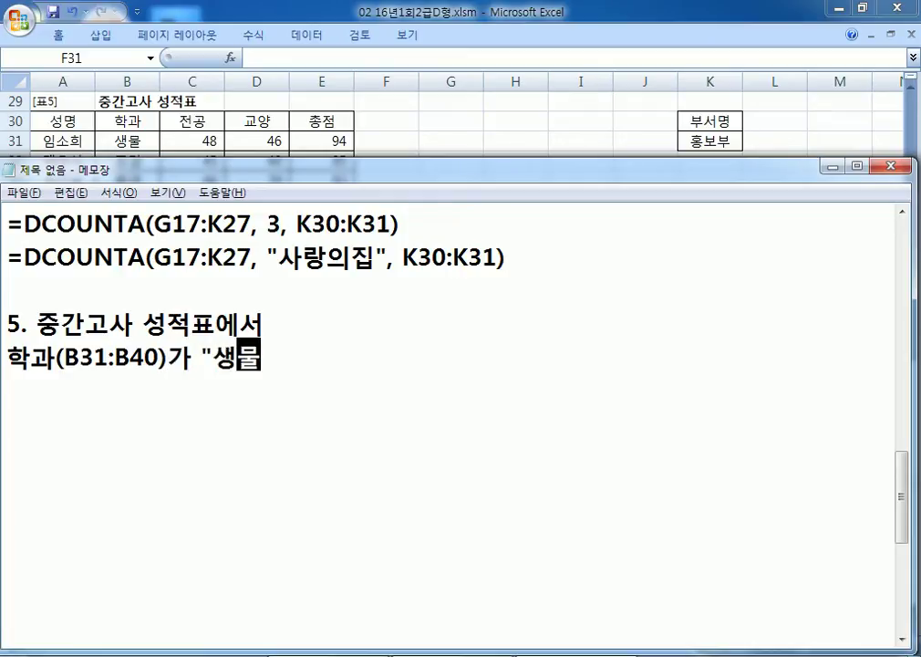
{"action": "type", "text": "\"이 아니면서"}
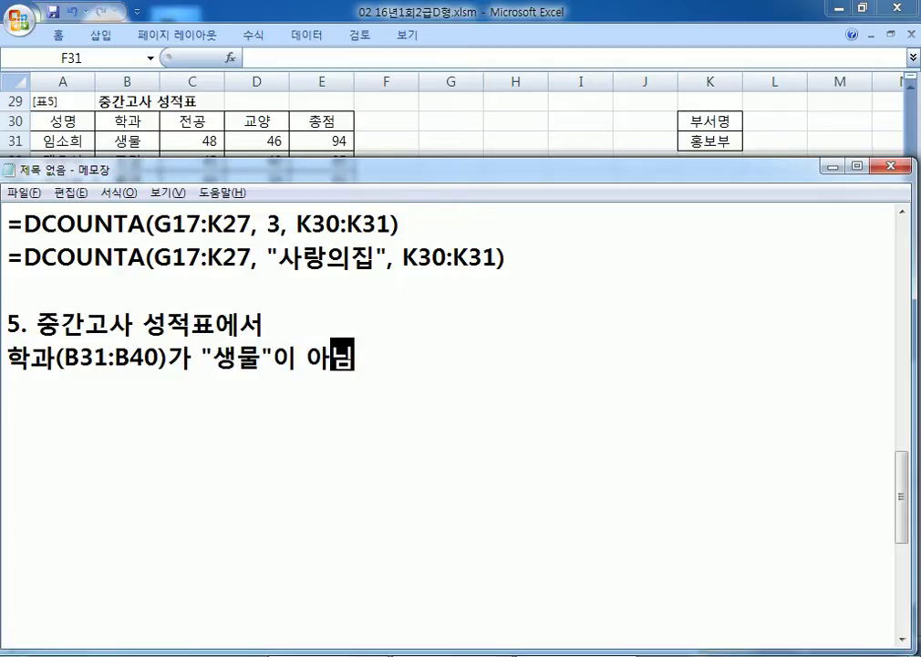
{"action": "type", "text": " 전공"}
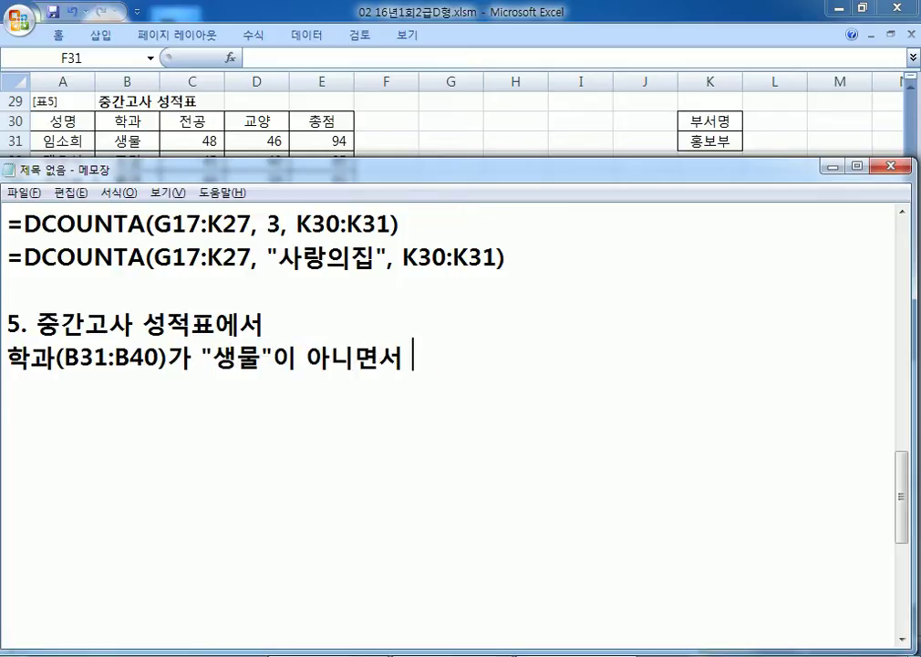
{"action": "type", "text": "(C"}
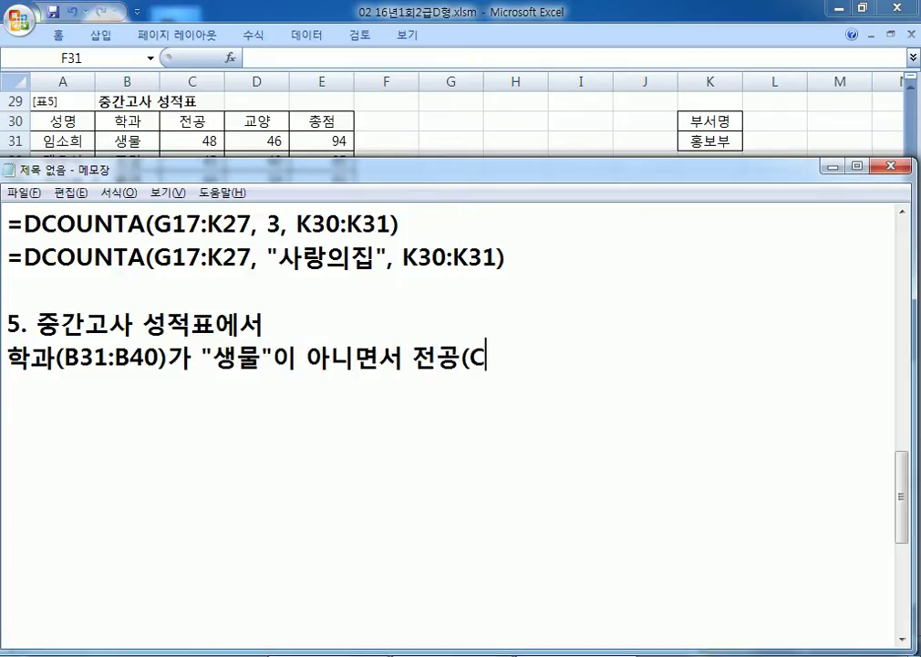
{"action": "type", "text": "31:C340"}
{"action": "key", "text": "BackSpace"}
{"action": "key", "text": "BackSpace"}
{"action": "key", "text": "BackSpace"}
{"action": "type", "text": "40)"}
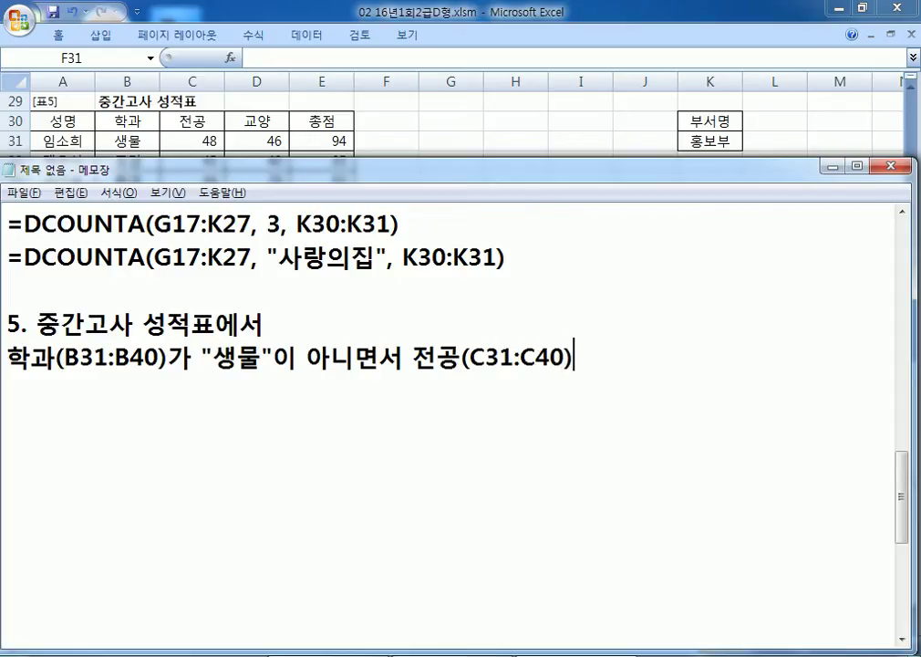
{"action": "type", "text": "이 4"}
{"action": "key", "text": "BackSpace"}
{"action": "type", "text": "30 이상인 학새생들의 총ㅈ점의 평균으을 계산"}
{"action": "key", "text": "Return"}
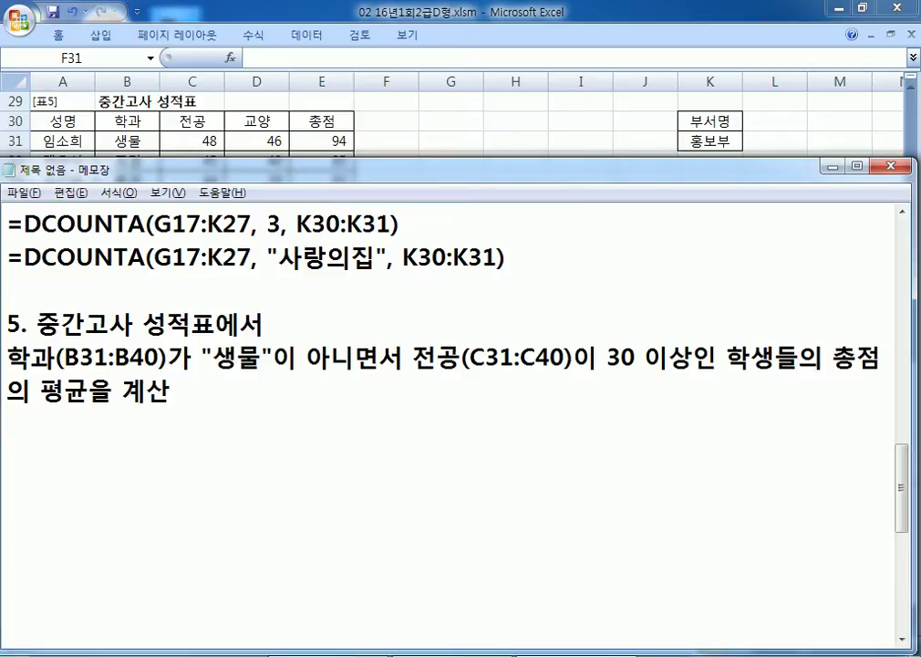
Step: Add the rounding note '소수이하 둘째 자리에서 반올림하여 표시(소수 이하 첫째자리까지 계산)'
{"action": "type", "text": "소수이하 둘"}
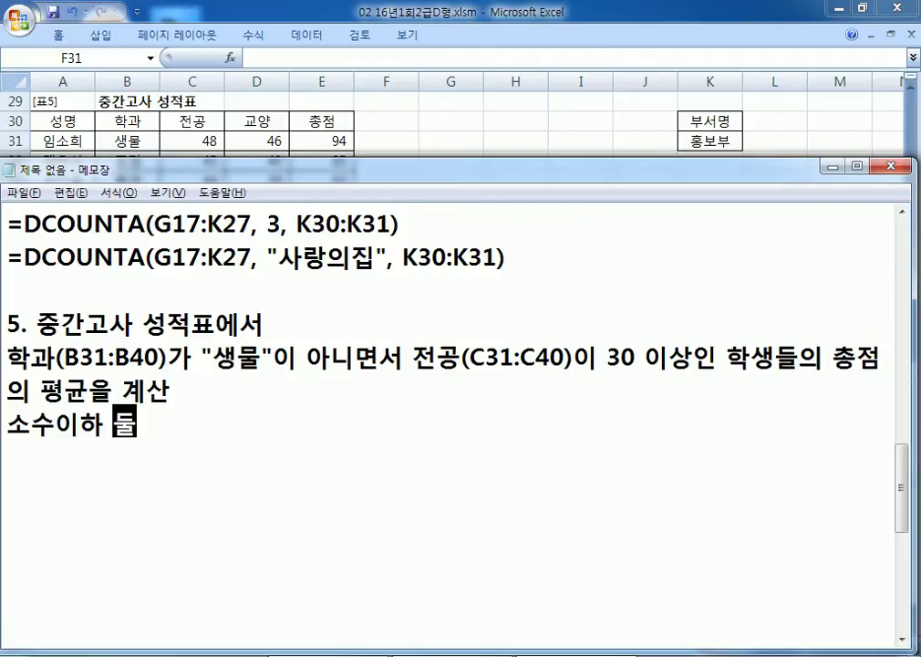
{"action": "type", "text": "째 자리"}
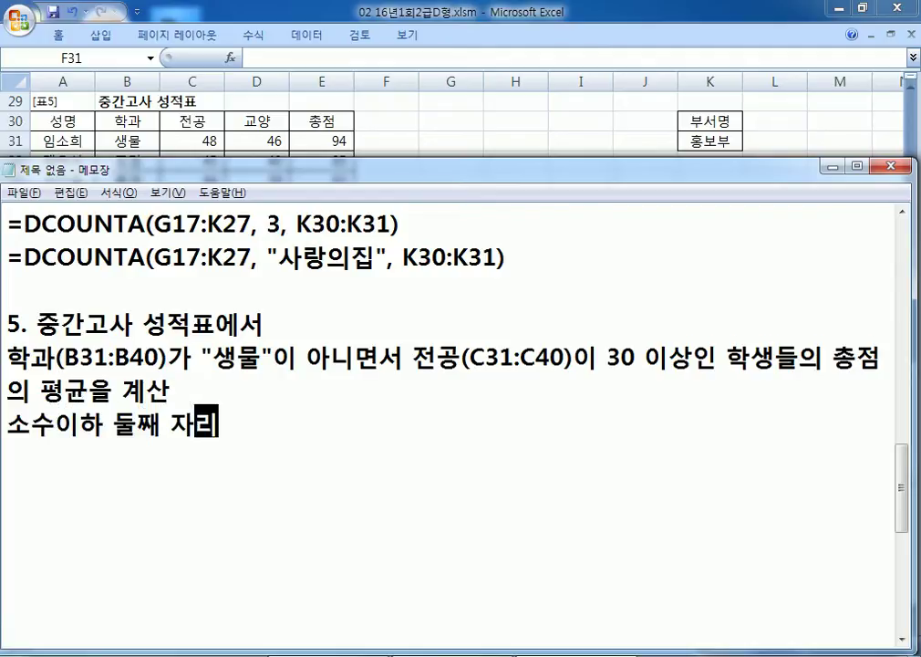
{"action": "type", "text": "에서 ㅂ반올림"}
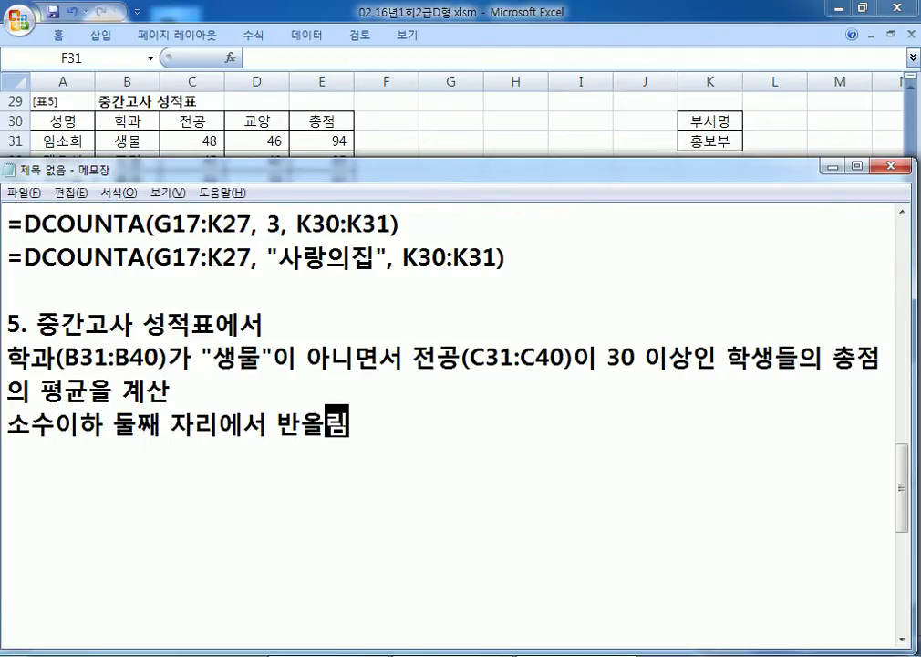
{"action": "type", "text": "하여 표시,"}
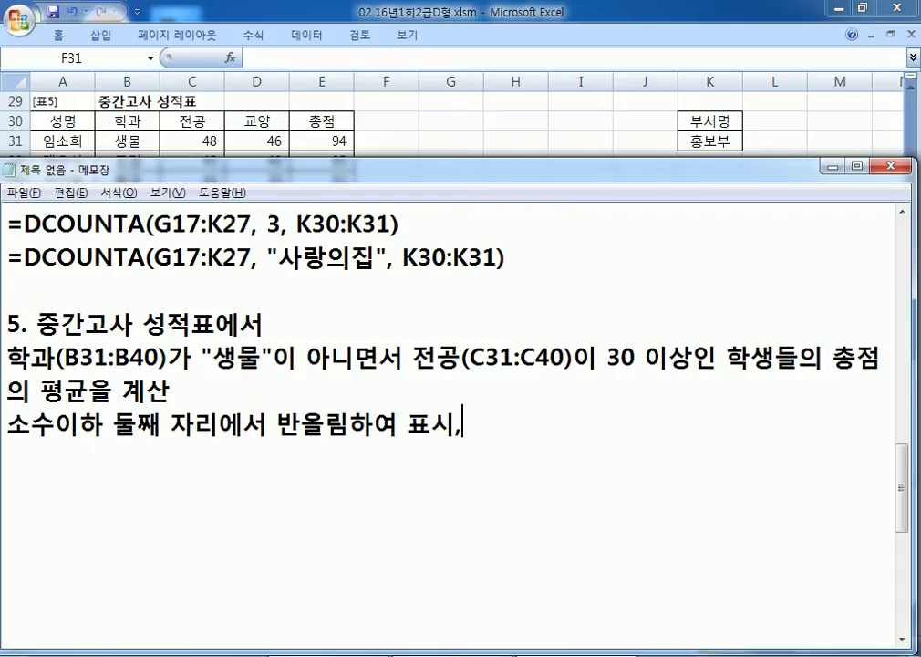
{"action": "key", "text": "BackSpace"}
{"action": "type", "text": "(소수"}
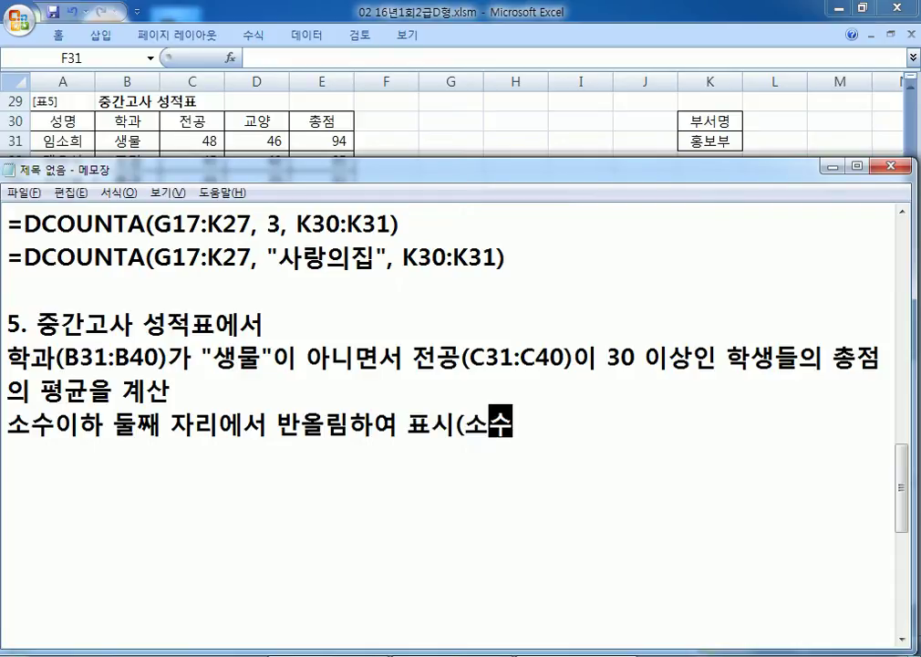
{"action": "type", "text": " ㅇ이하"}
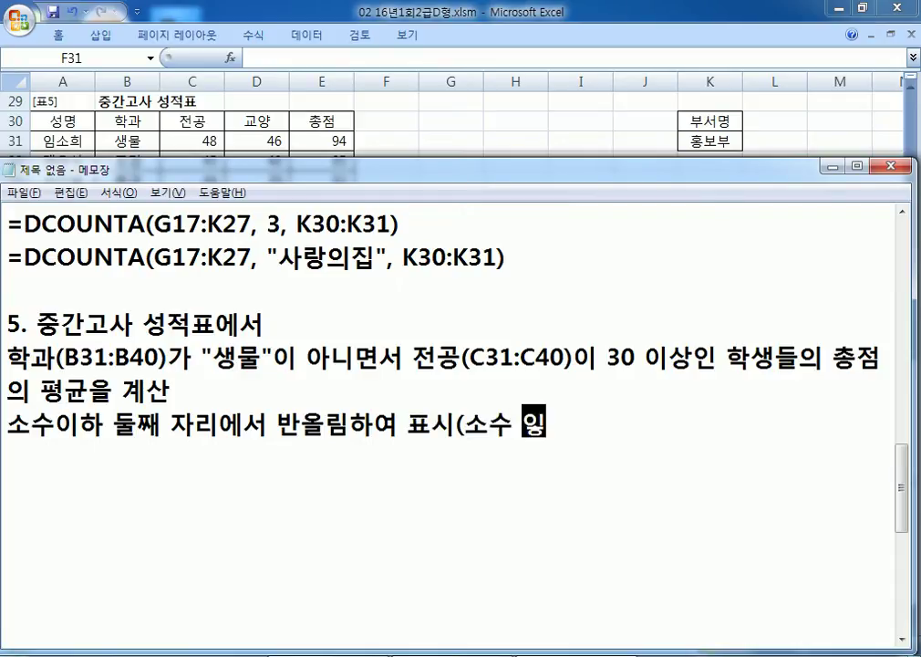
{"action": "key", "text": "Delete"}
{"action": "key", "text": "End"}
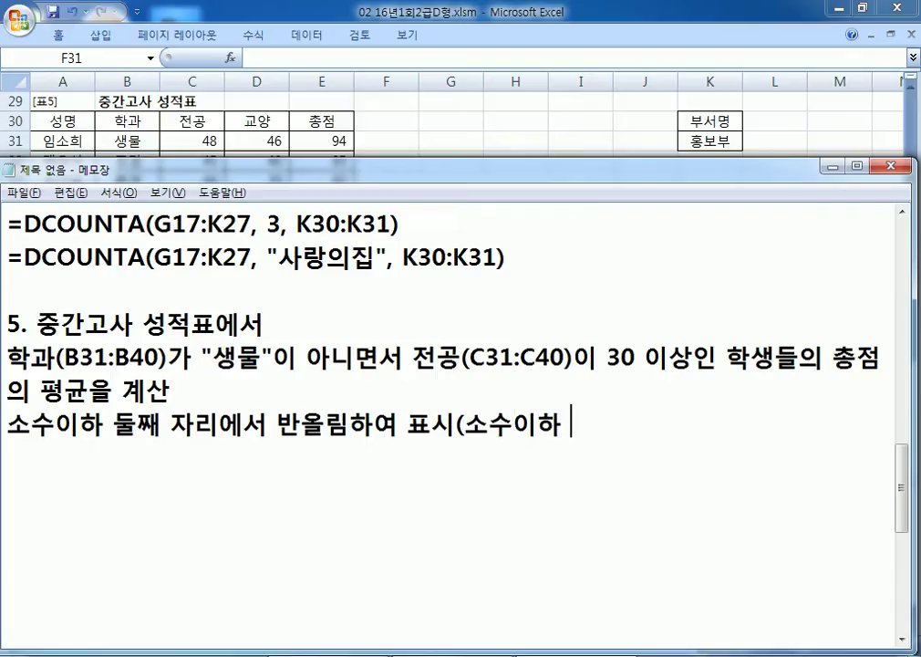
{"action": "type", "text": "첫째"}
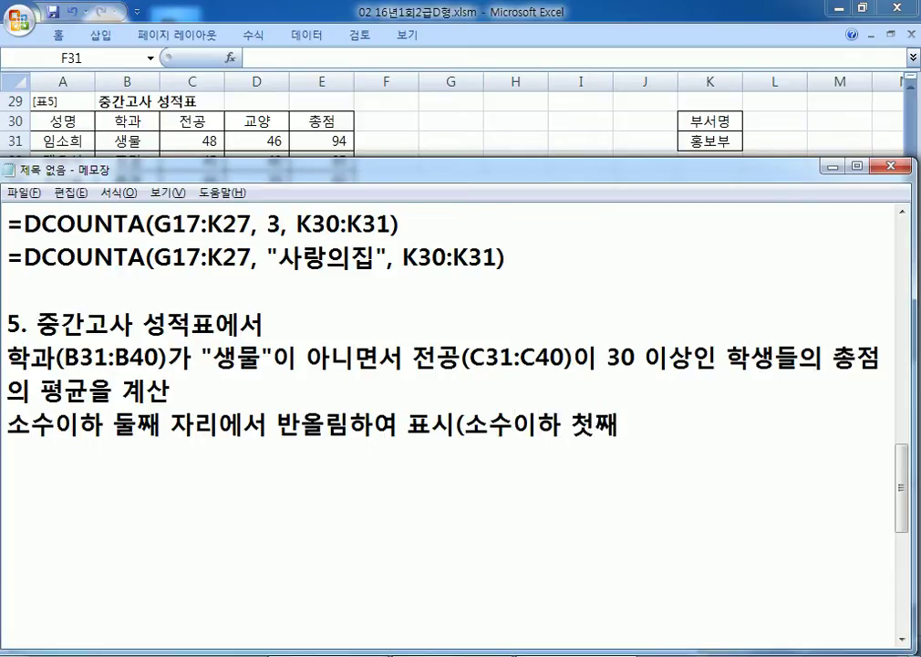
{"action": "type", "text": "잘리까지 계산"}
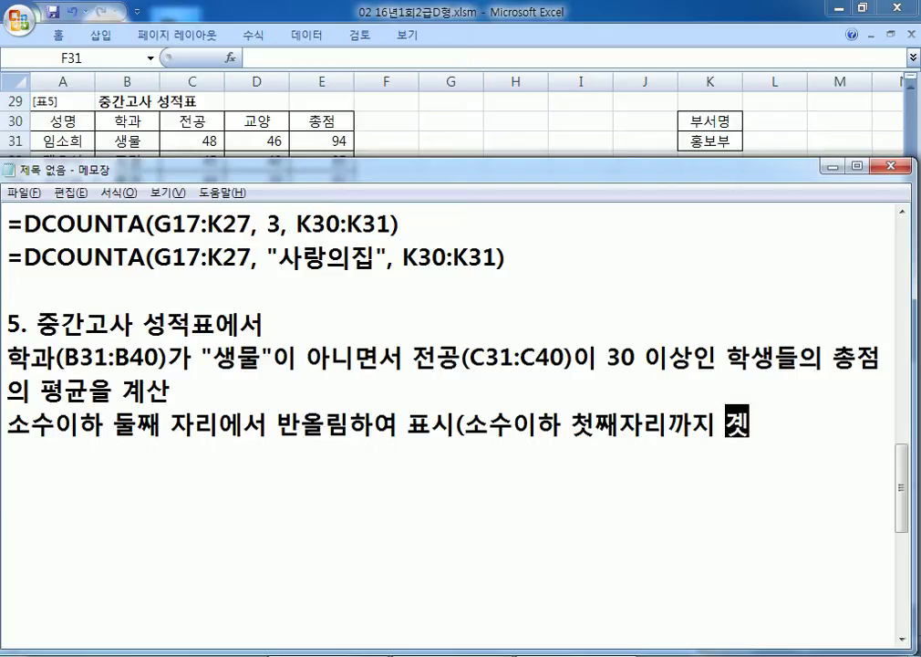
{"action": "type", "text": ")"}
{"action": "key", "text": "Return"}
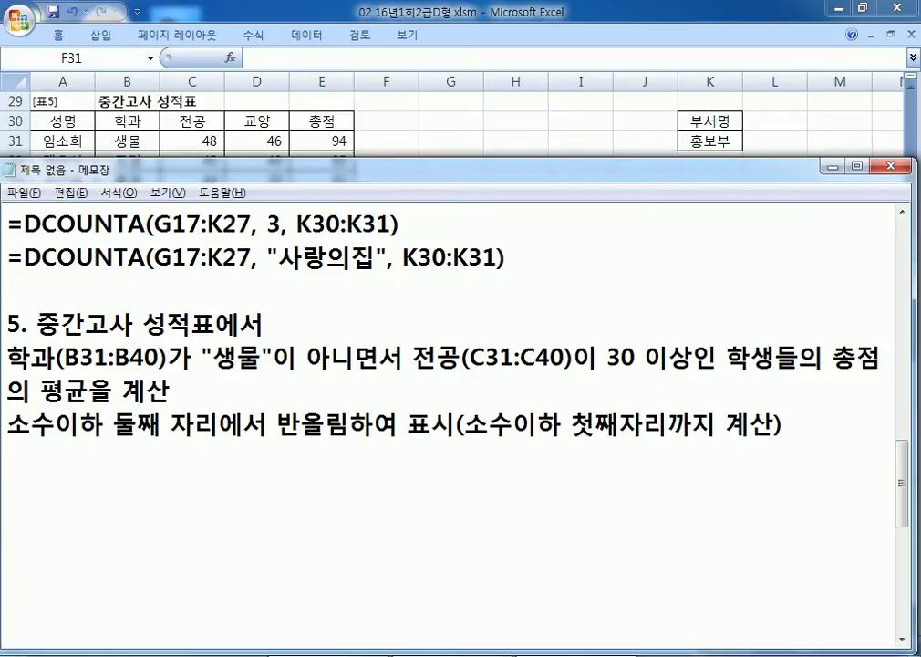
Step: Add the template line '=ROUND(값, 1)' to the note
{"action": "type", "text": "=ROUND"}
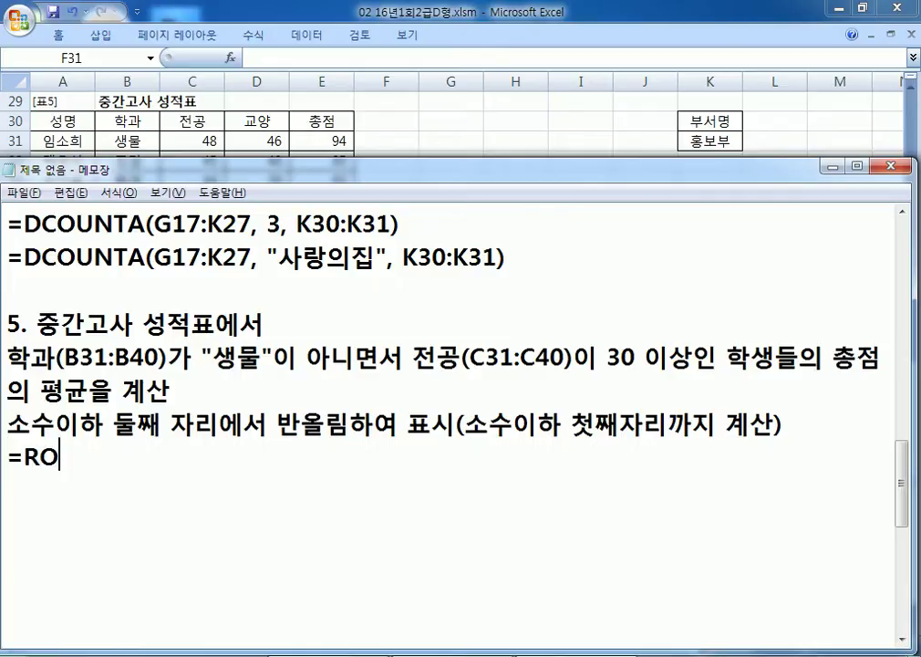
{"action": "type", "text": "값, 1)"}
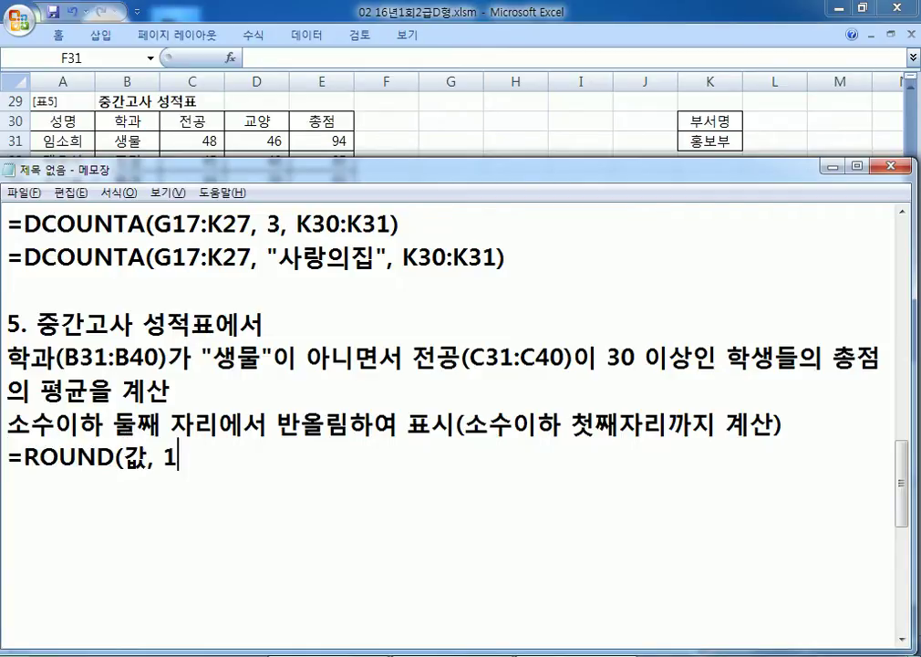
{"action": "key", "text": "Return"}
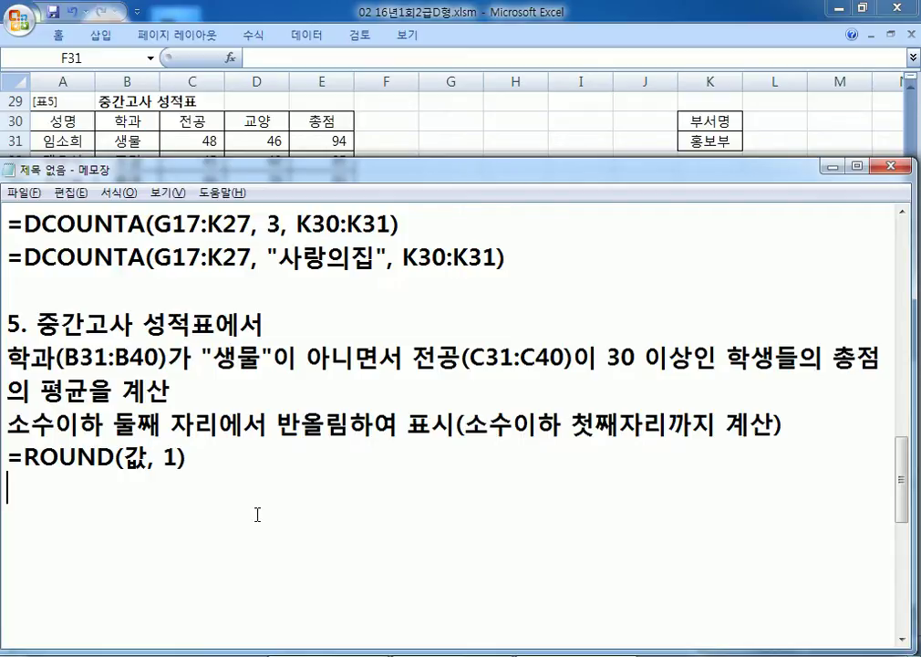
Step: Append '(ROUND, AVERAGEIFS)' after 평균을 계산 in the description line
{"action": "double_click", "coordinate": [170, 456]}
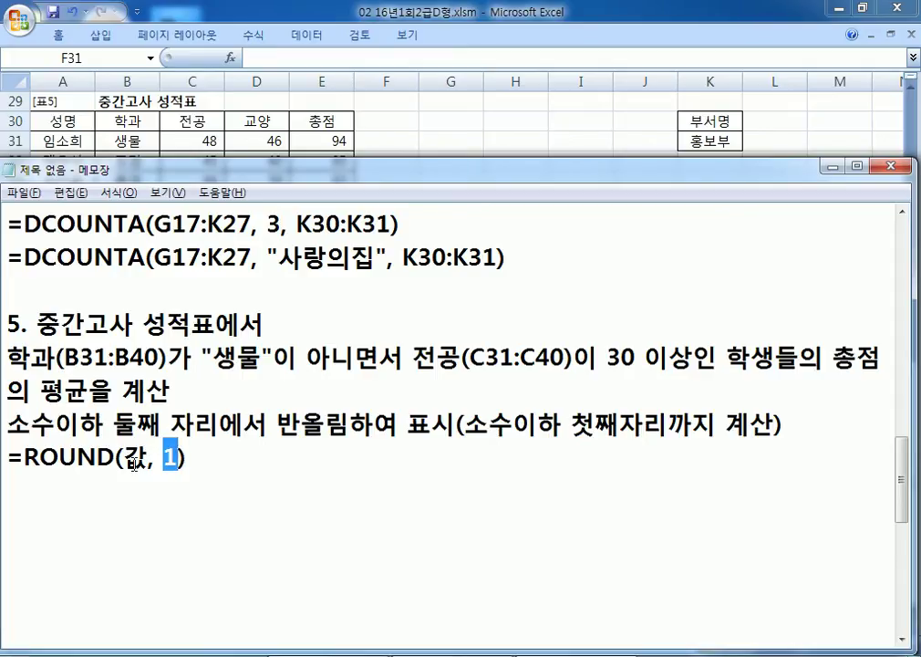
{"action": "left_click", "coordinate": [265, 464]}
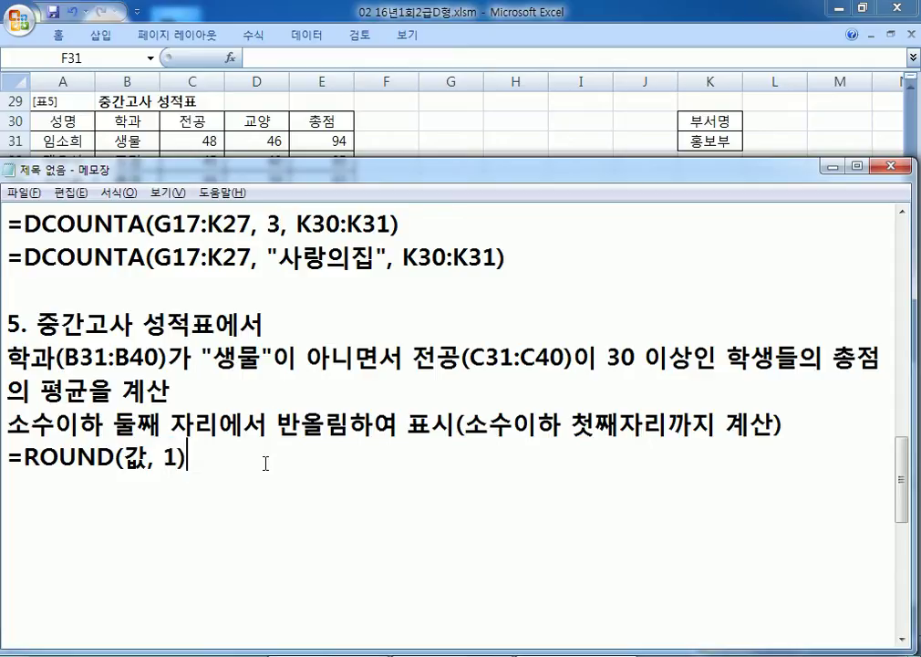
{"action": "left_click", "coordinate": [264, 383]}
{"action": "type", "text": "(ROUND,"}
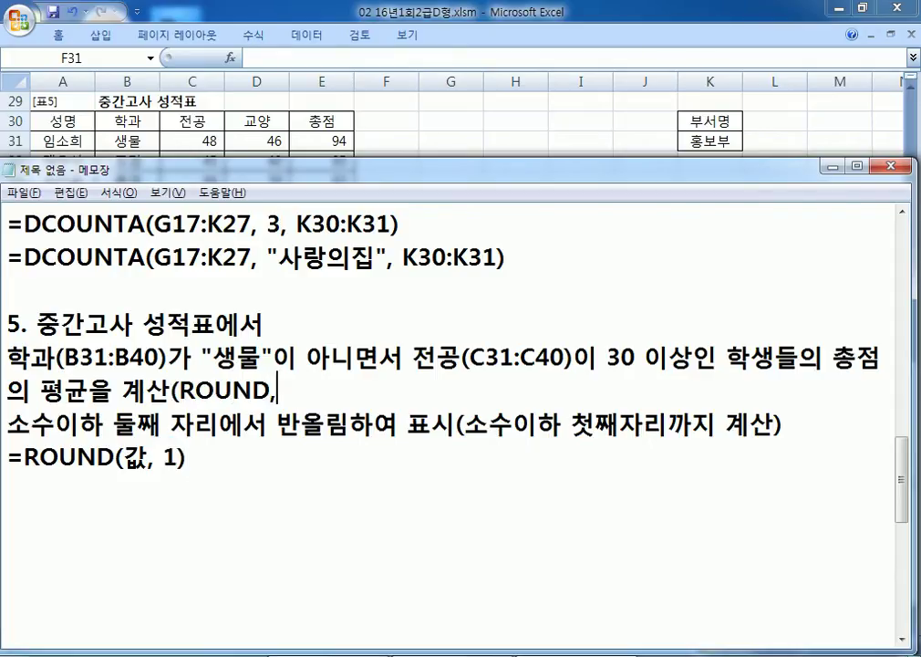
{"action": "type", "text": " AVERAGEI"}
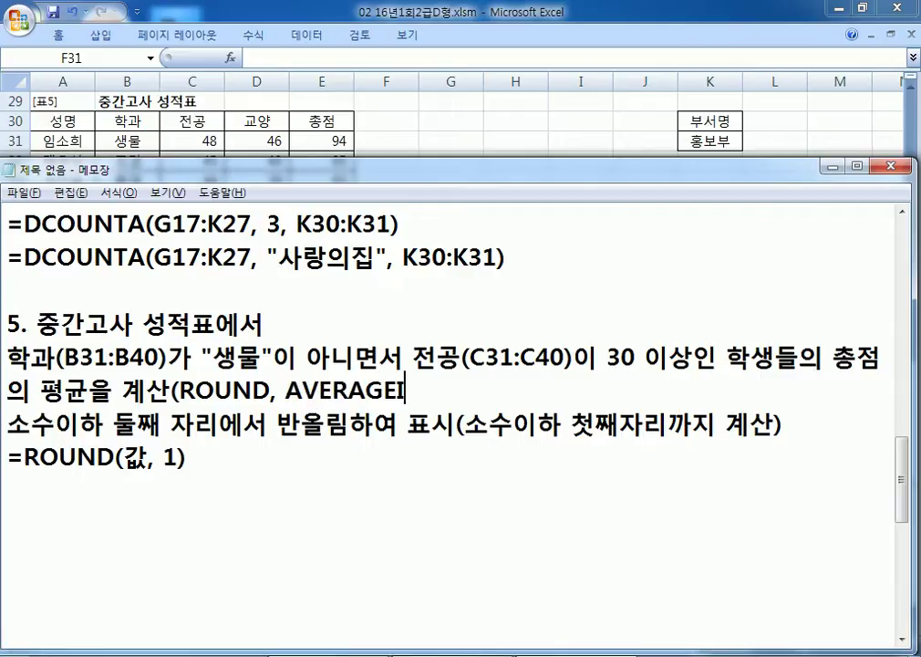
{"action": "type", "text": "FS)"}
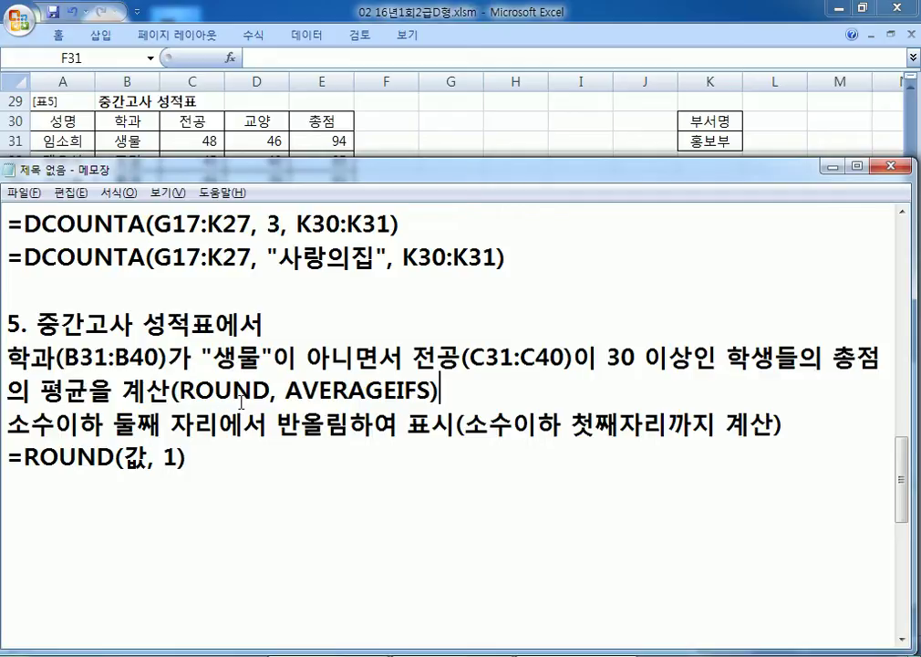
Step: Write the template '=AVERAGEIFS(평균을 구할 범위, 범위1, 조건1, 범위2, 조건2, ...)'
{"action": "scroll", "coordinate": [244, 402], "scroll_direction": "down", "scroll_amount": 2}
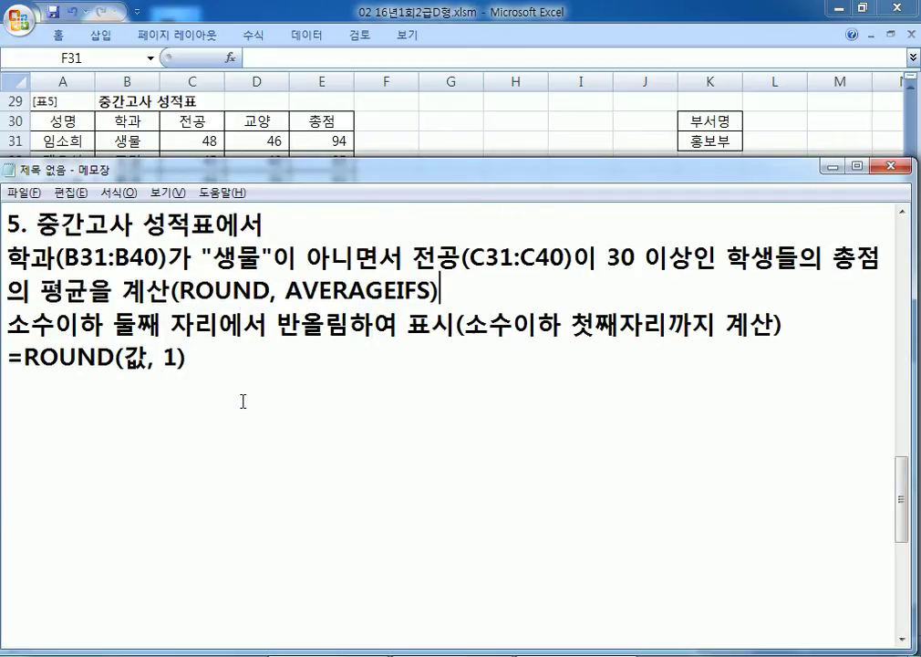
{"action": "scroll", "coordinate": [242, 400], "scroll_direction": "up", "scroll_amount": 1}
{"action": "left_click", "coordinate": [242, 387]}
{"action": "type", "text": "=ㅁㅍㄷㄱ"}
{"action": "key", "text": "BackSpace"}
{"action": "key", "text": "BackSpace"}
{"action": "key", "text": "BackSpace"}
{"action": "key", "text": "BackSpace"}
{"action": "key", "text": "Hangul"}
{"action": "type", "text": "AVERAGE"}
{"action": "type", "text": "FISS"}
{"action": "key", "text": "Left"}
{"action": "key", "text": "Left"}
{"action": "key", "text": "Left"}
{"action": "key", "text": "BackSpace"}
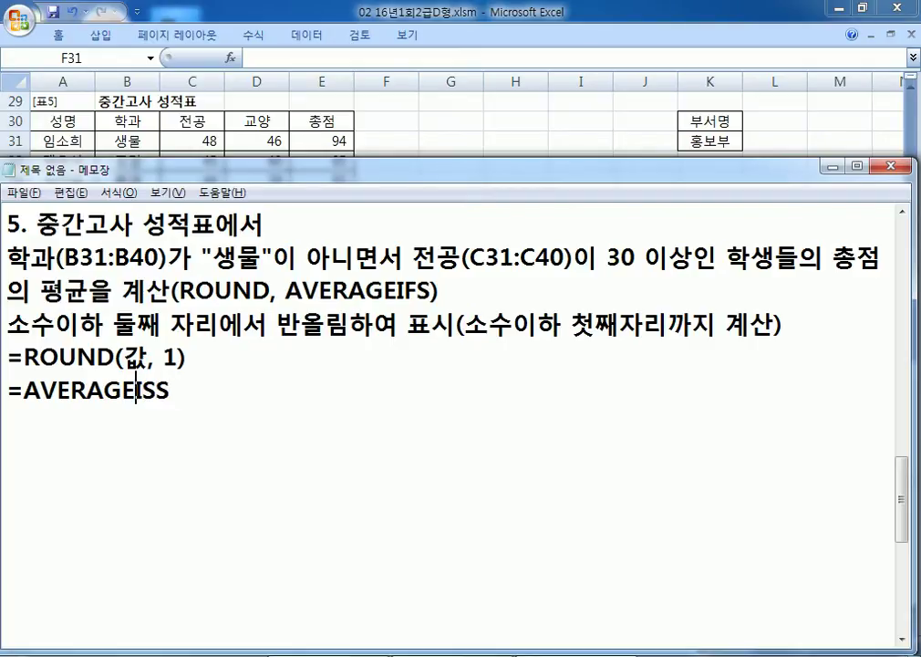
{"action": "key", "text": "Right"}
{"action": "type", "text": "F"}
{"action": "key", "text": "Delete"}
{"action": "key", "text": "Right"}
{"action": "type", "text": "(평균을 ㄱ구할 범위,"}
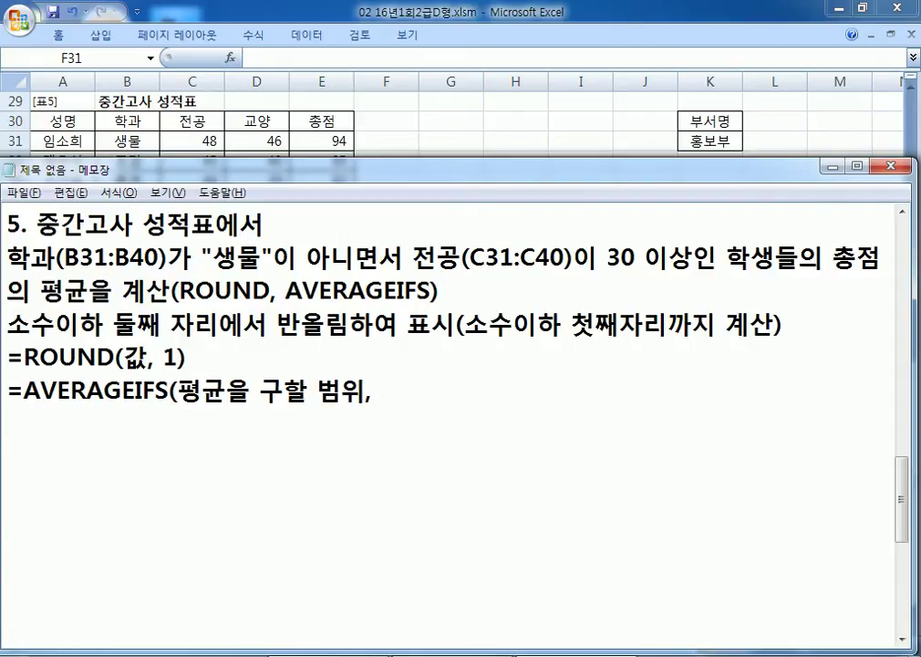
{"action": "type", "text": " 범위1, 조"}
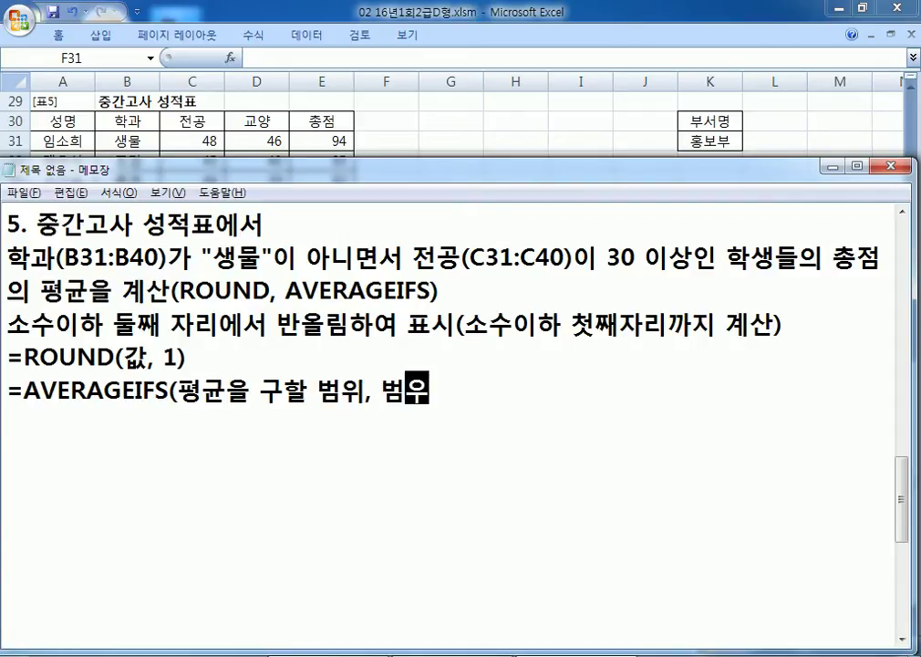
{"action": "type", "text": "건1, 번우"}
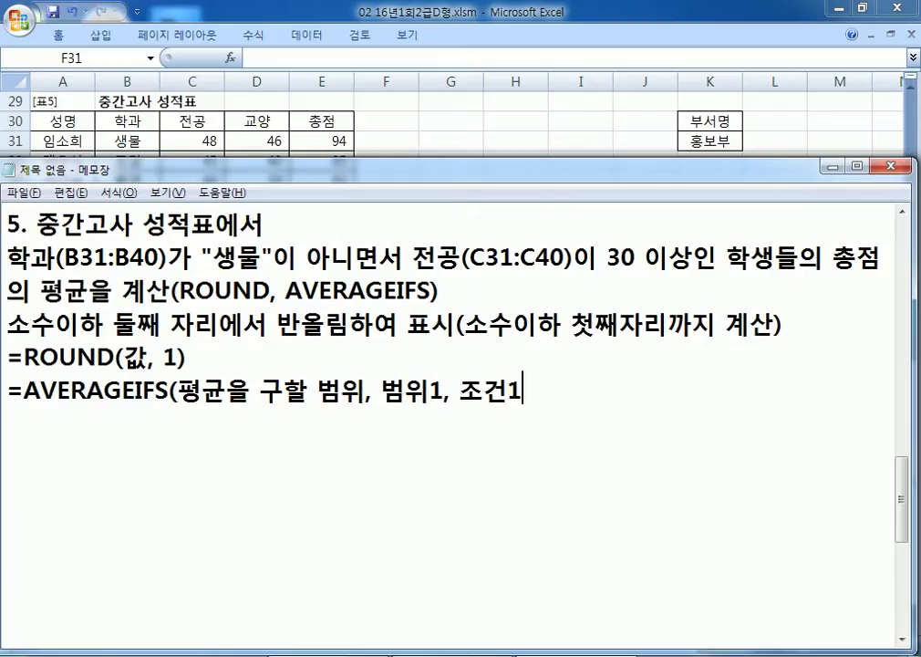
{"action": "key", "text": "BackSpace"}
{"action": "key", "text": "BackSpace"}
{"action": "key", "text": "BackSpace"}
{"action": "type", "text": "범위2"}
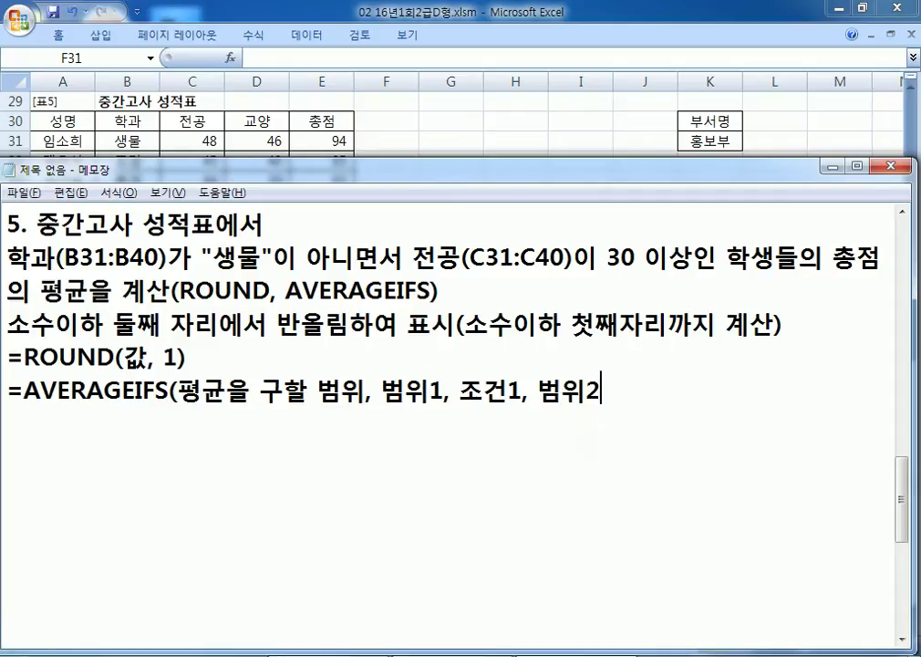
{"action": "type", "text": ", ㅈㅗ건2, ...)"}
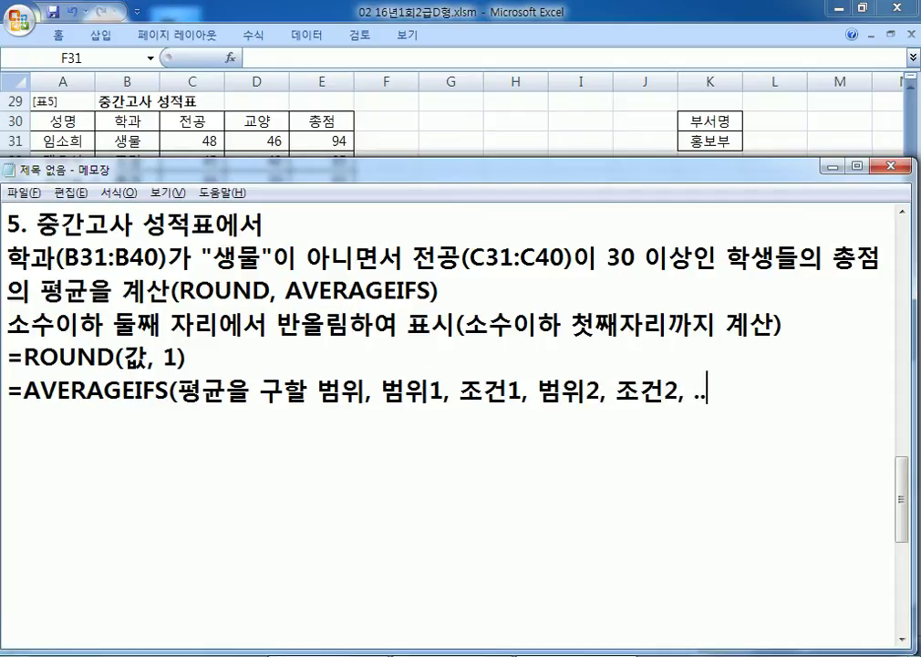
{"action": "key", "text": "Return"}
Step: Duplicate the AVERAGEIFS template line on the line below
{"action": "key", "text": "Up"}
{"action": "key", "text": "shift+End"}
{"action": "key", "text": "ctrl+c"}
{"action": "key", "text": "Down"}
{"action": "key", "text": "ctrl+v"}
Step: In the copy, replace the average range with 총점 and 조건1 with '"생물"이 아닌'
{"action": "key", "text": "Right"}
{"action": "key", "text": "Right"}
{"action": "key", "text": "Right"}
{"action": "key", "text": "Right"}
{"action": "key", "text": "Right"}
{"action": "key", "text": "Right"}
{"action": "key", "text": "Right"}
{"action": "key", "text": "Right"}
{"action": "key", "text": "Right"}
{"action": "key", "text": "Right"}
{"action": "key", "text": "Right"}
{"action": "key", "text": "Right"}
{"action": "key", "text": "Right"}
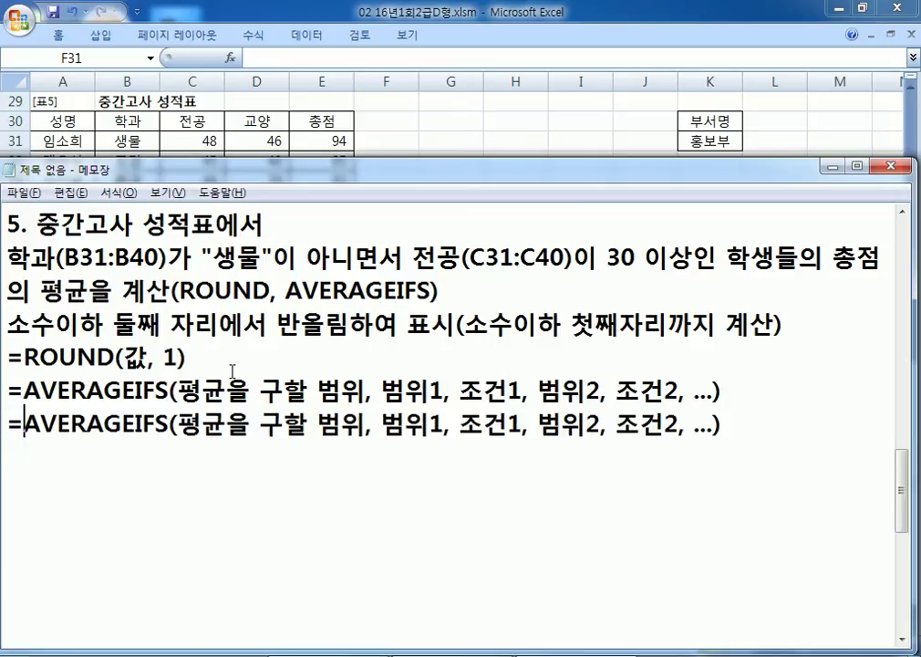
{"action": "key", "text": "Left"}
{"action": "type", "text": "CHD"}
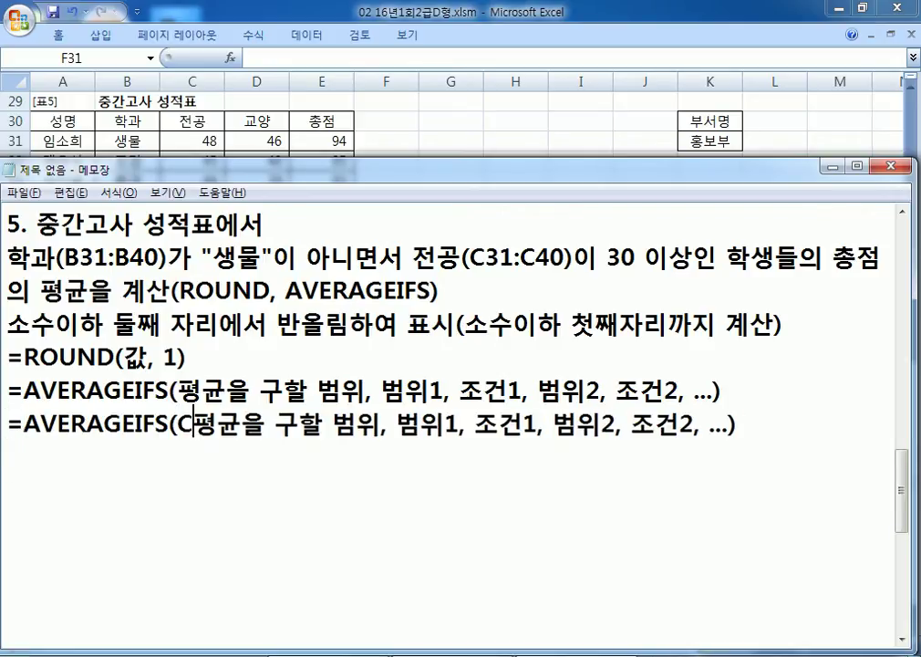
{"action": "key", "text": "BackSpace"}
{"action": "key", "text": "BackSpace"}
{"action": "key", "text": "BackSpace"}
{"action": "key", "text": "Hangul"}
{"action": "type", "text": "ㅊㅗㅇㅈㅓㅁ"}
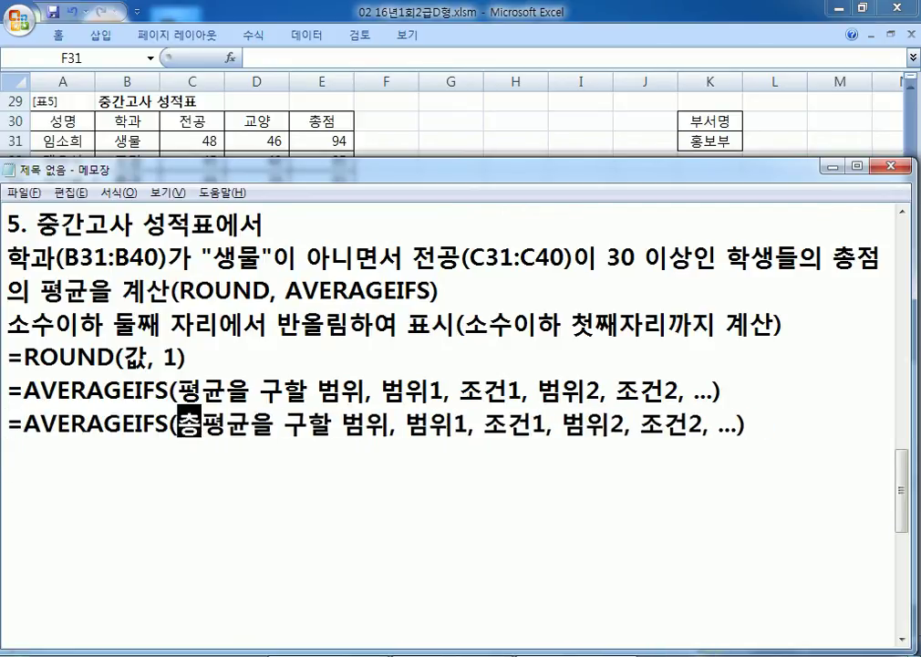
{"action": "key", "text": "Delete"}
{"action": "key", "text": "Delete"}
{"action": "key", "text": "Delete"}
{"action": "key", "text": "Delete"}
{"action": "key", "text": "Delete"}
{"action": "key", "text": "Delete"}
{"action": "key", "text": "Delete"}
{"action": "key", "text": "Delete"}
{"action": "key", "text": "Delete"}
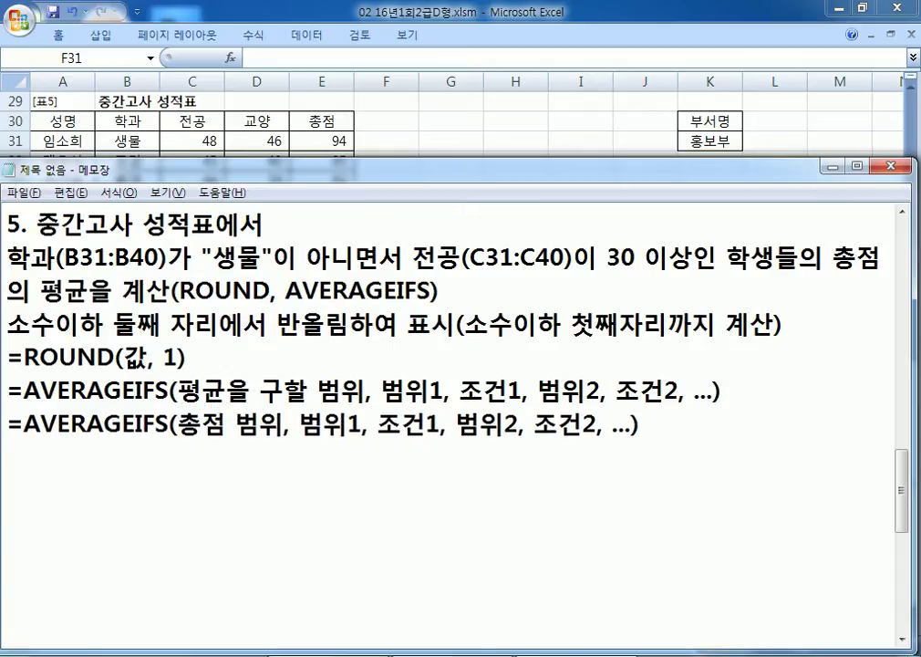
{"action": "key", "text": "Right"}
{"action": "key", "text": "Right"}
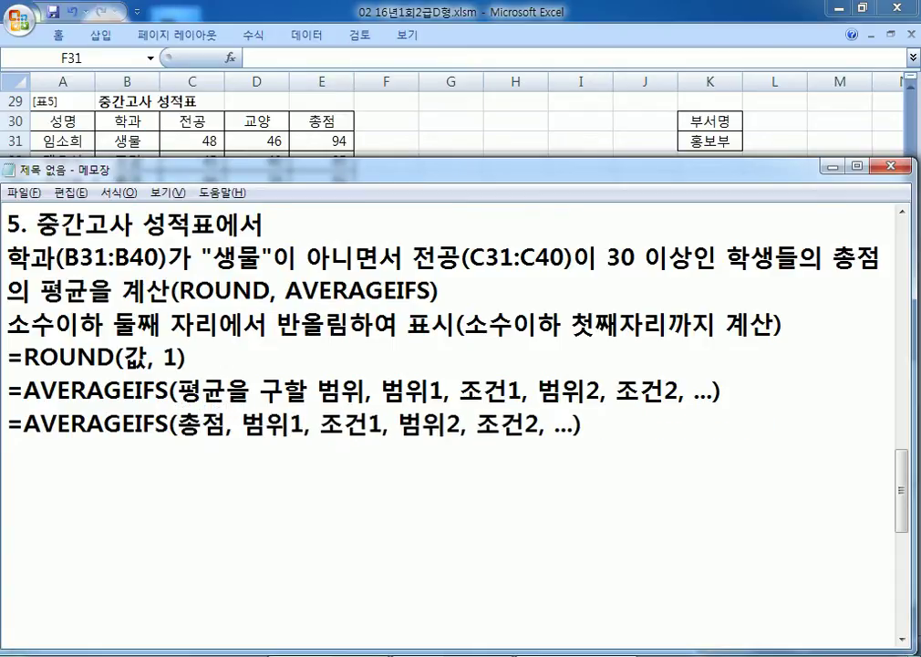
{"action": "key", "text": "Right"}
{"action": "key", "text": "Right"}
{"action": "key", "text": "Right"}
{"action": "key", "text": "Right"}
{"action": "key", "text": "Right"}
{"action": "type", "text": "\"ㅅㅐㅇㅁ"}
{"action": "key", "text": "BackSpace"}
{"action": "key", "text": "BackSpace"}
{"action": "type", "text": "ㅅㅐㅇㅁㅜㄹ\"ㅇㅣ ㅇ"}
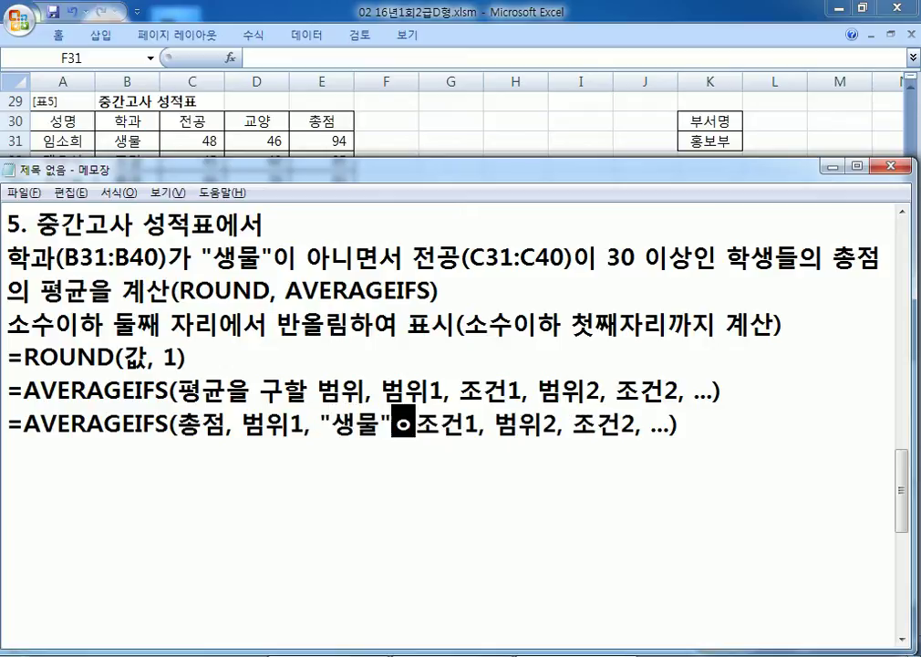
{"action": "type", "text": "ㅏㄴㅣㄴ"}
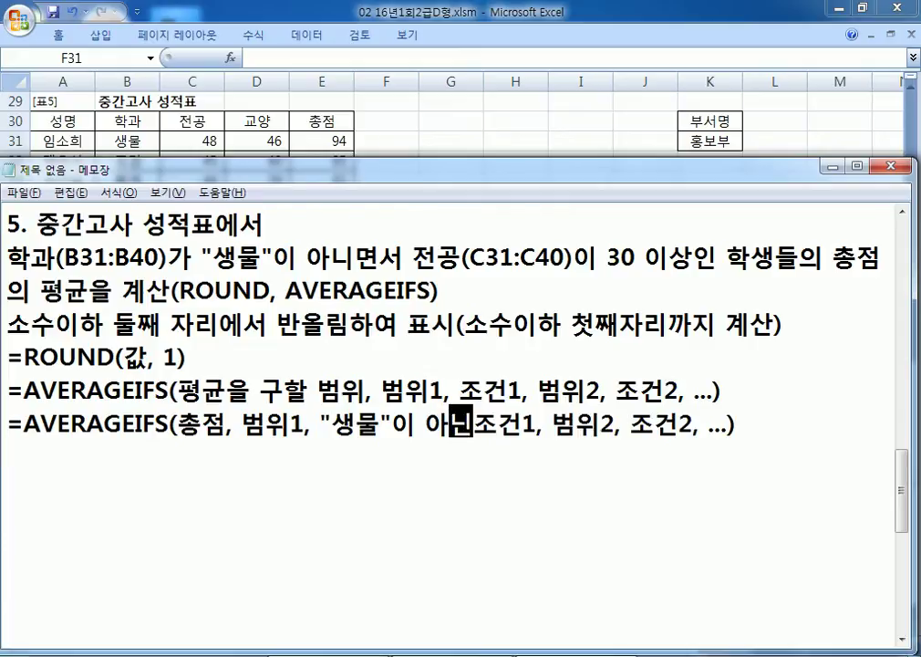
{"action": "key", "text": "Delete"}
{"action": "key", "text": "Delete"}
{"action": "key", "text": "Delete"}
Step: Replace 범위1 with 학과, 범위2 with 전공, and 조건2 with '30 이상'
{"action": "key", "text": "Left"}
{"action": "key", "text": "Left"}
{"action": "key", "text": "Left"}
{"action": "key", "text": "Left"}
{"action": "key", "text": "Left"}
{"action": "key", "text": "Left"}
{"action": "key", "text": "Left"}
{"action": "key", "text": "Left"}
{"action": "key", "text": "Left"}
{"action": "key", "text": "Left"}
{"action": "key", "text": "Left"}
{"action": "key", "text": "Left"}
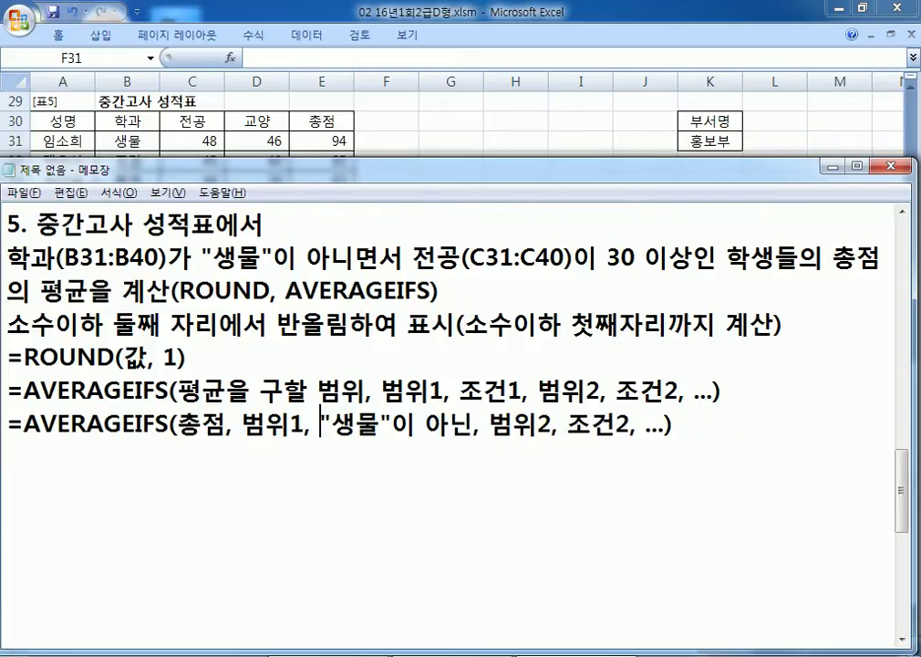
{"action": "type", "text": "ㅎㅏㄱㄱㅗㅏ"}
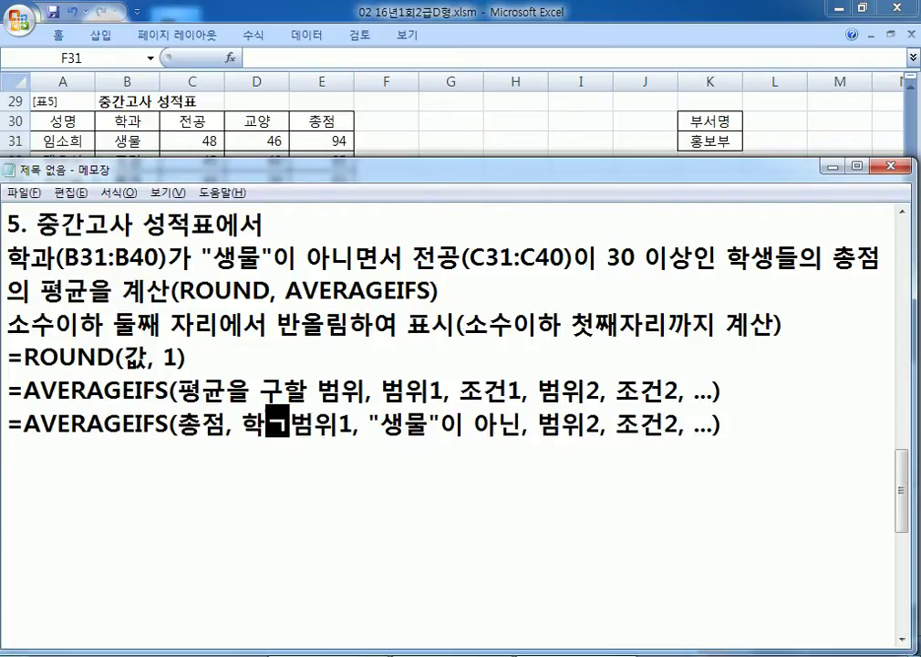
{"action": "key", "text": "Delete"}
{"action": "key", "text": "Delete"}
{"action": "key", "text": "Delete"}
{"action": "key", "text": "Right"}
{"action": "key", "text": "Right"}
{"action": "key", "text": "Right"}
{"action": "key", "text": "Right"}
{"action": "key", "text": "Right"}
{"action": "key", "text": "Right"}
{"action": "key", "text": "Right"}
{"action": "key", "text": "Right"}
{"action": "key", "text": "Right"}
{"action": "key", "text": "Right"}
{"action": "key", "text": "Right"}
{"action": "key", "text": "Right"}
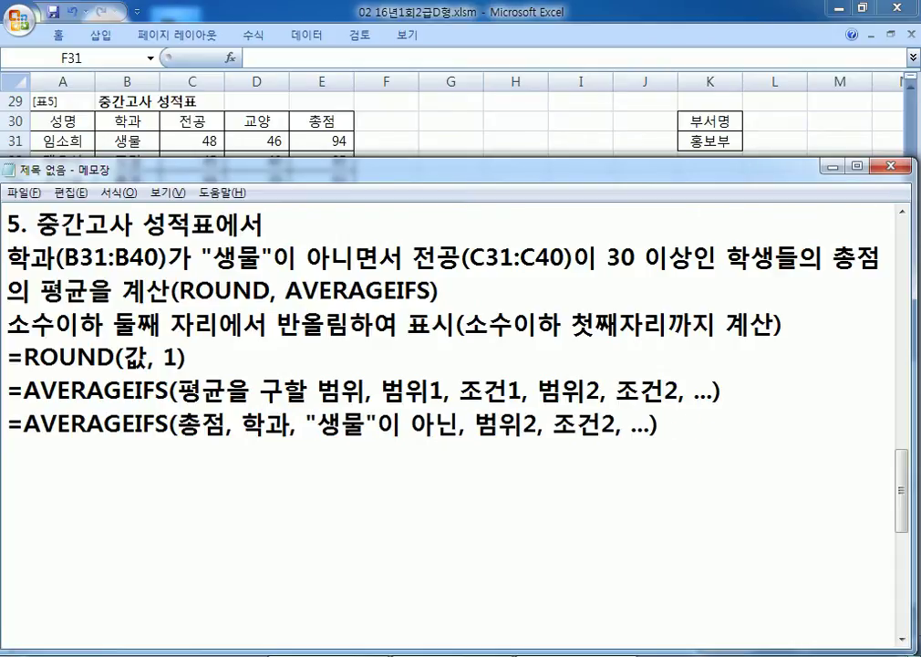
{"action": "type", "text": "ㅈㅓㄴㄱㅗㅇ"}
{"action": "key", "text": "Delete"}
{"action": "key", "text": "Delete"}
{"action": "key", "text": "Delete"}
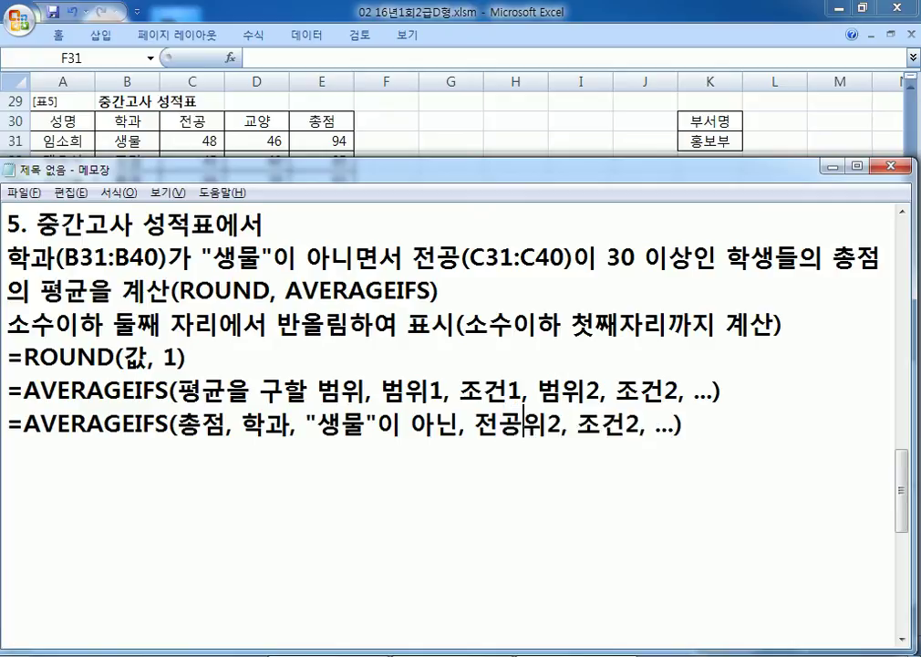
{"action": "type", "text": "30 ㅇㅣㅅㅏㅇ"}
{"action": "key", "text": "Delete"}
{"action": "key", "text": "Delete"}
{"action": "key", "text": "Delete"}
{"action": "key", "text": "Delete"}
{"action": "key", "text": "Delete"}
{"action": "key", "text": "Delete"}
{"action": "key", "text": "Delete"}
{"action": "key", "text": "Delete"}
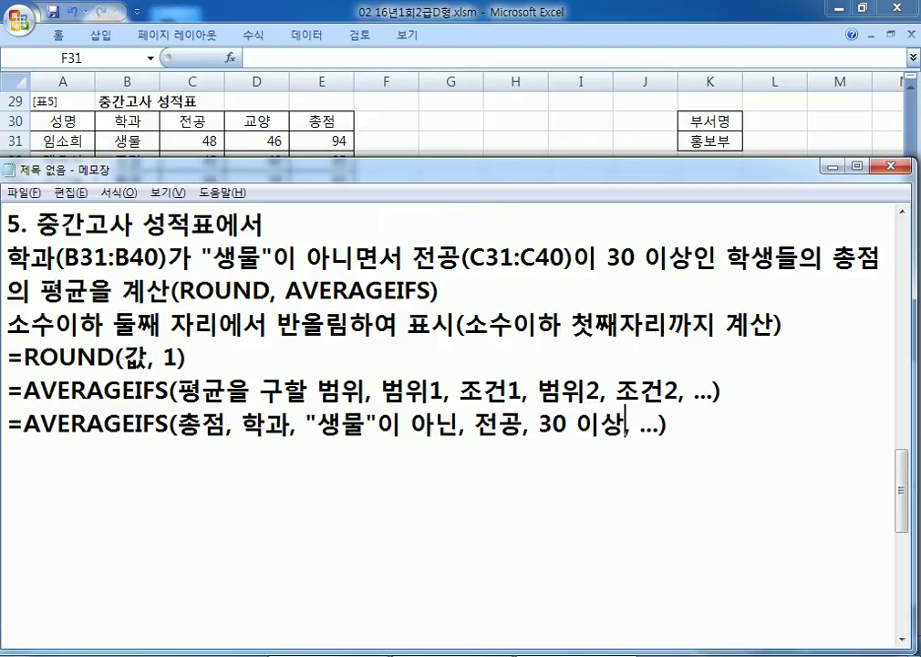
Step: Duplicate the worded AVERAGEIFS draft line below itself
{"action": "key", "text": "Home"}
{"action": "key", "text": "shift+Down"}
{"action": "key", "text": "ctrl+c"}
{"action": "key", "text": "Right"}
{"action": "key", "text": "ctrl+v"}
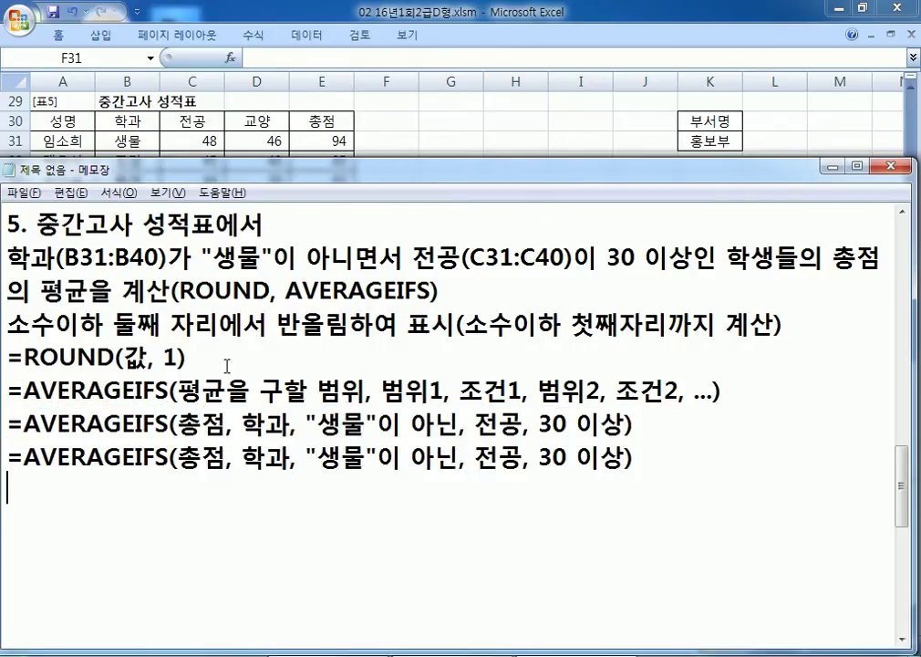
Step: Replace 총점 with E31:E40 in the copied line, checking that range in Excel
{"action": "scroll", "coordinate": [200, 342], "scroll_direction": "down", "scroll_amount": 2}
{"action": "scroll", "coordinate": [200, 342], "scroll_direction": "up", "scroll_amount": 1}
{"action": "left_click", "coordinate": [146, 356]}
{"action": "key", "text": "Right"}
{"action": "key", "text": "Right"}
{"action": "key", "text": "Right"}
{"action": "key", "text": "shift+Right"}
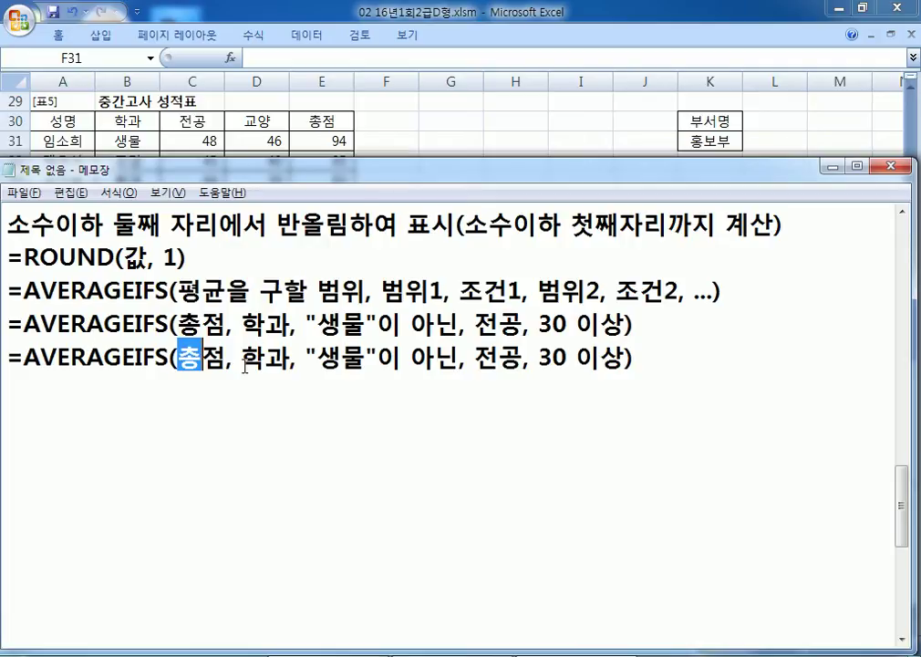
{"action": "key", "text": "ctrl+Right"}
{"action": "key", "text": "ctrl+shift+Right"}
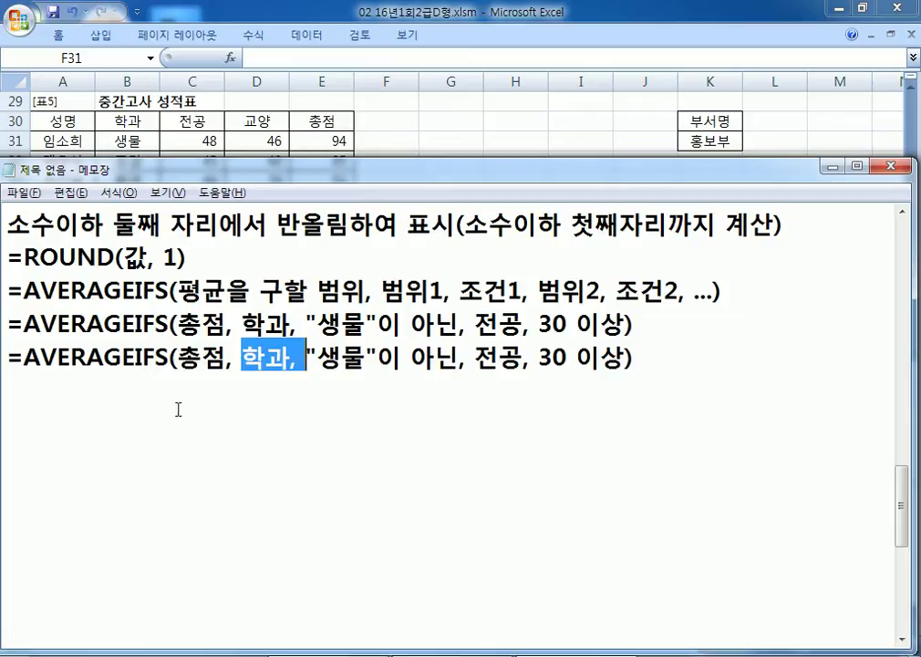
{"action": "left_click_drag", "start_coordinate": [176, 357], "coordinate": [202, 357]}
{"action": "scroll", "coordinate": [239, 368], "scroll_direction": "up", "scroll_amount": 1}
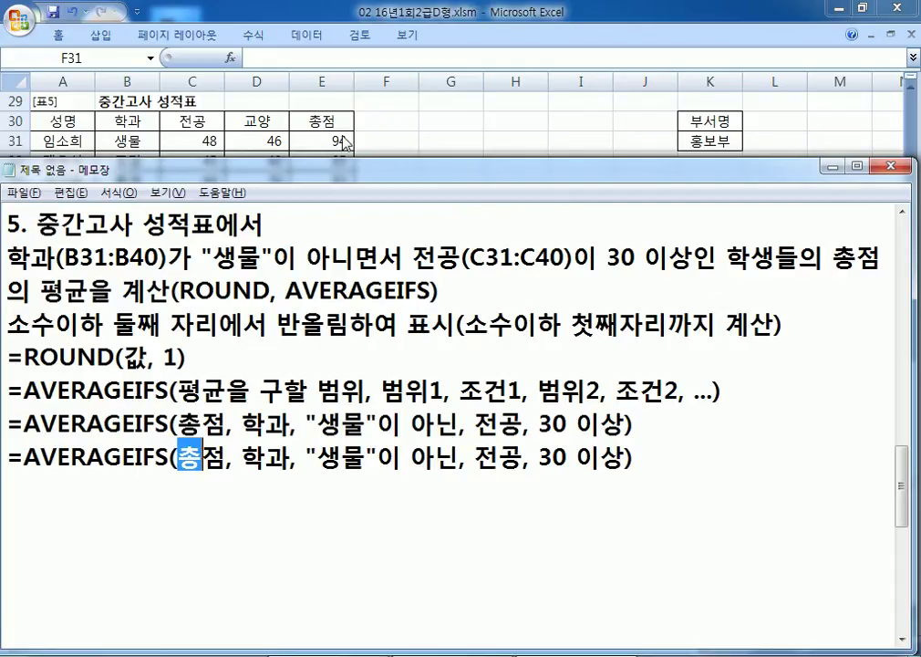
{"action": "key", "text": "Left"}
{"action": "type", "text": "ㄷ"}
{"action": "key", "text": "BackSpace"}
{"action": "type", "text": "E31:"}
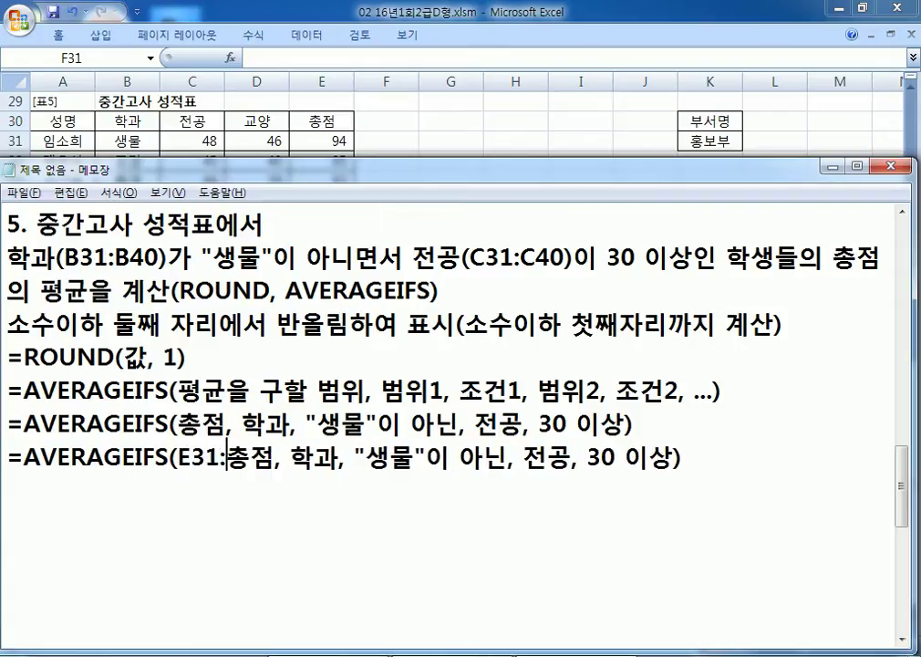
{"action": "type", "text": "E3"}
{"action": "key", "text": "BackSpace"}
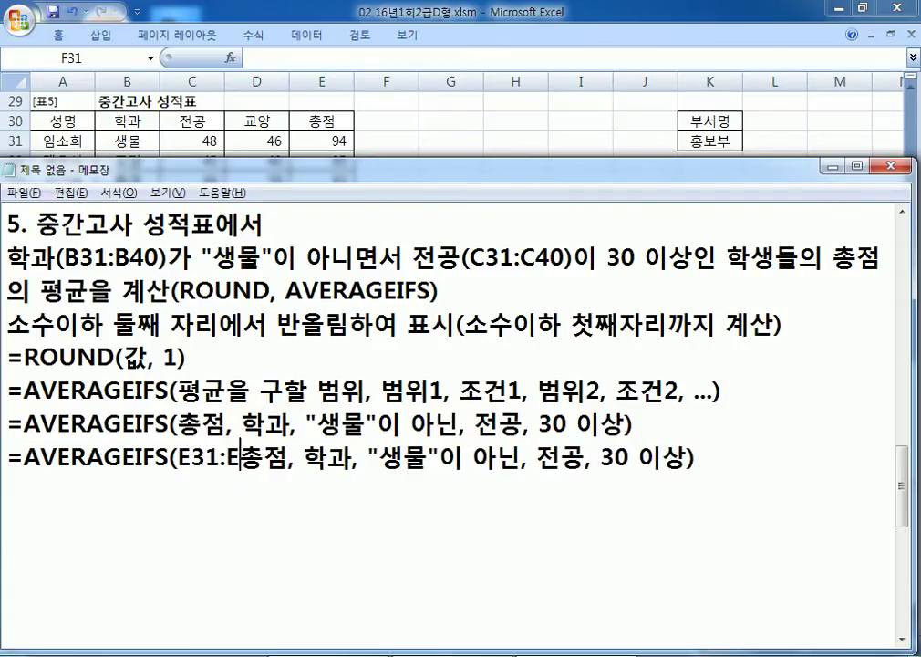
{"action": "type", "text": "409"}
{"action": "key", "text": "BackSpace"}
{"action": "key", "text": "Delete"}
{"action": "key", "text": "Delete"}
{"action": "key", "text": "alt+Tab"}
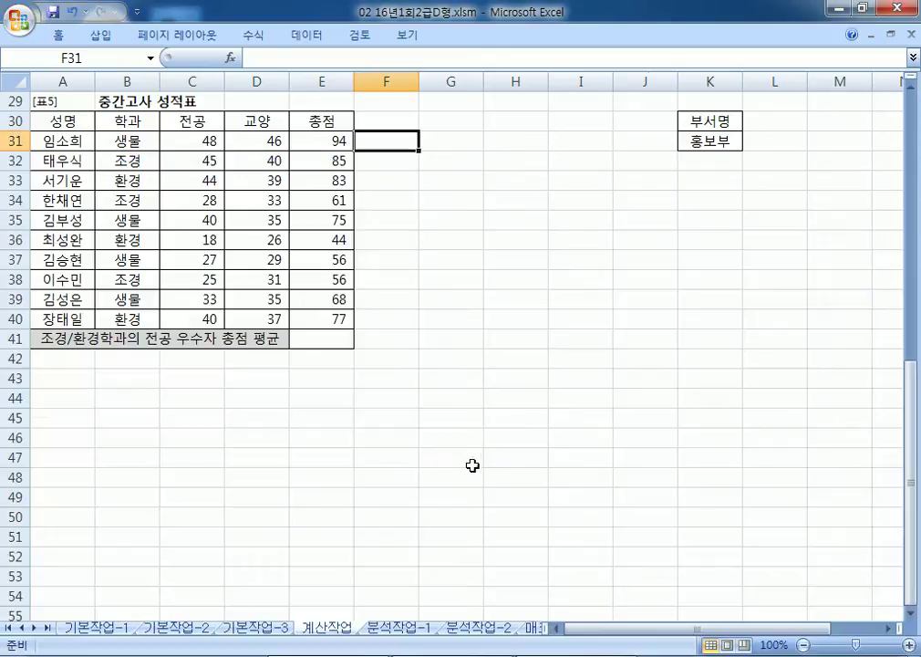
{"action": "left_click_drag", "start_coordinate": [325, 141], "coordinate": [329, 318]}
{"action": "key", "text": "alt+Tab"}
Step: Replace 학과 with B31:B40 and turn the 생물 condition into "<>생물"
{"action": "left_click_drag", "start_coordinate": [285, 458], "coordinate": [334, 453]}
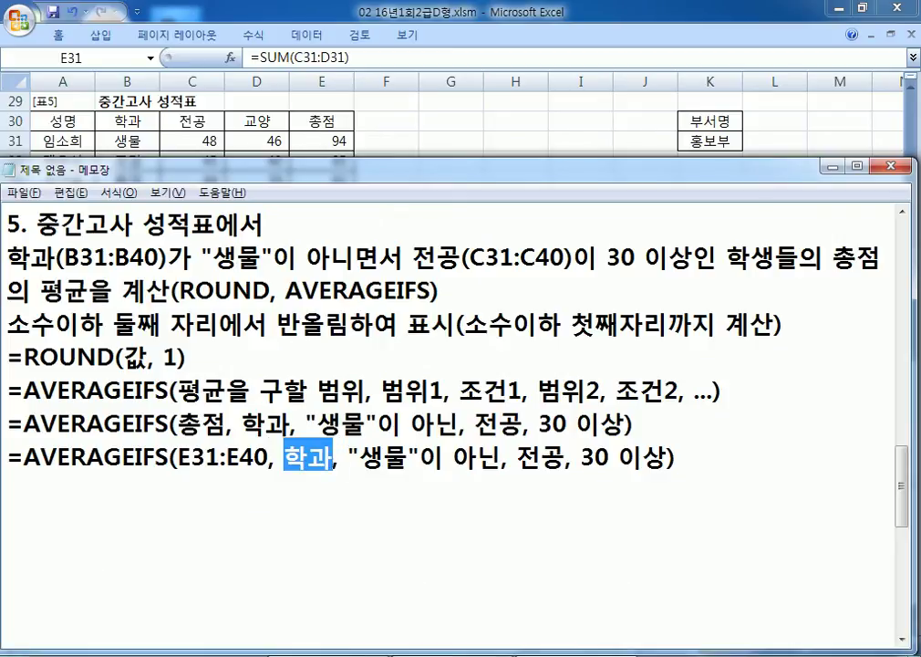
{"action": "type", "text": "V"}
{"action": "key", "text": "BackSpace"}
{"action": "type", "text": "B31:B40"}
{"action": "key", "text": "Right"}
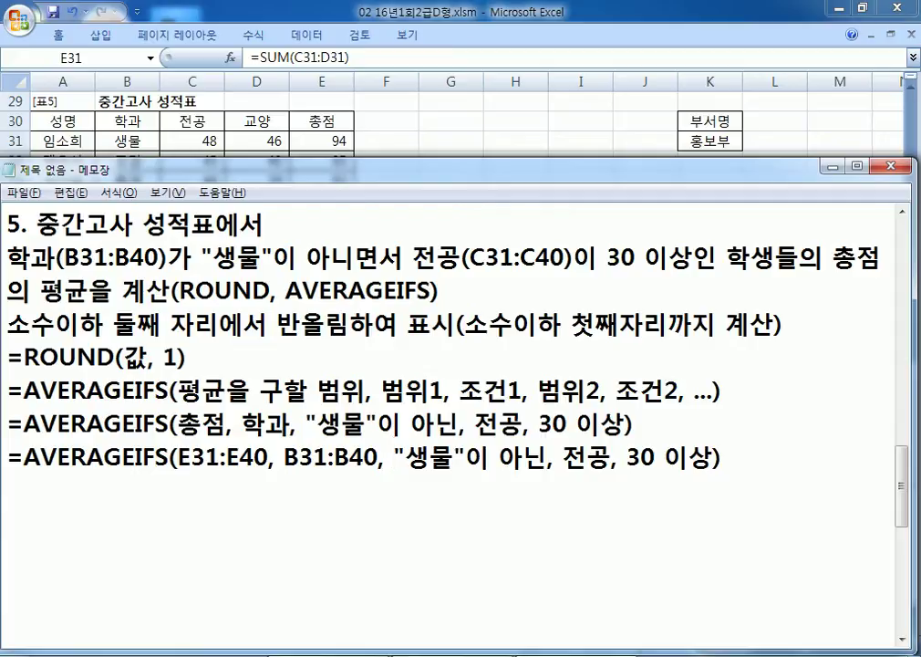
{"action": "type", "text": "<>"}
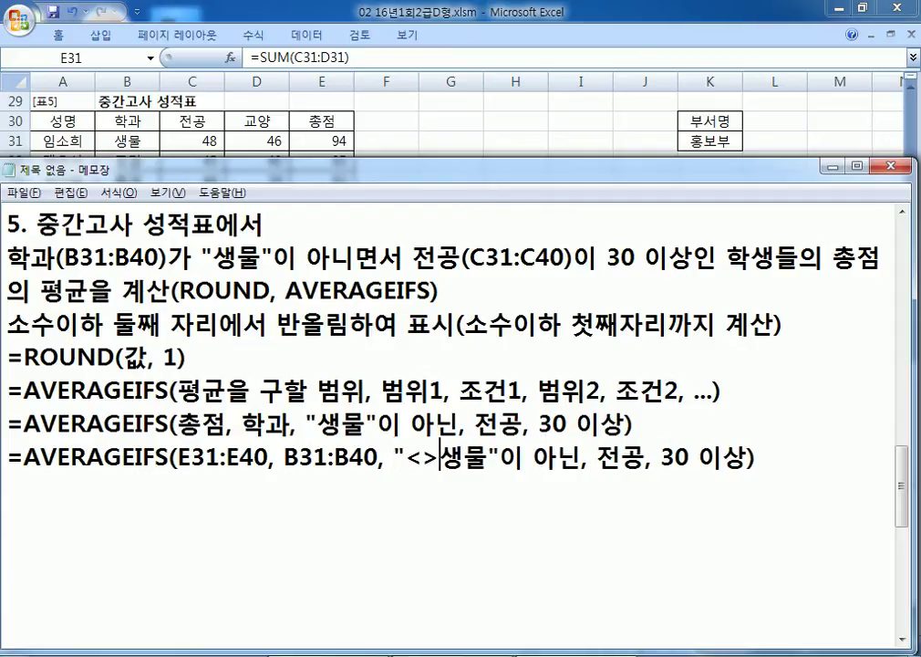
{"action": "left_click", "coordinate": [555, 456]}
{"action": "key", "text": "Delete"}
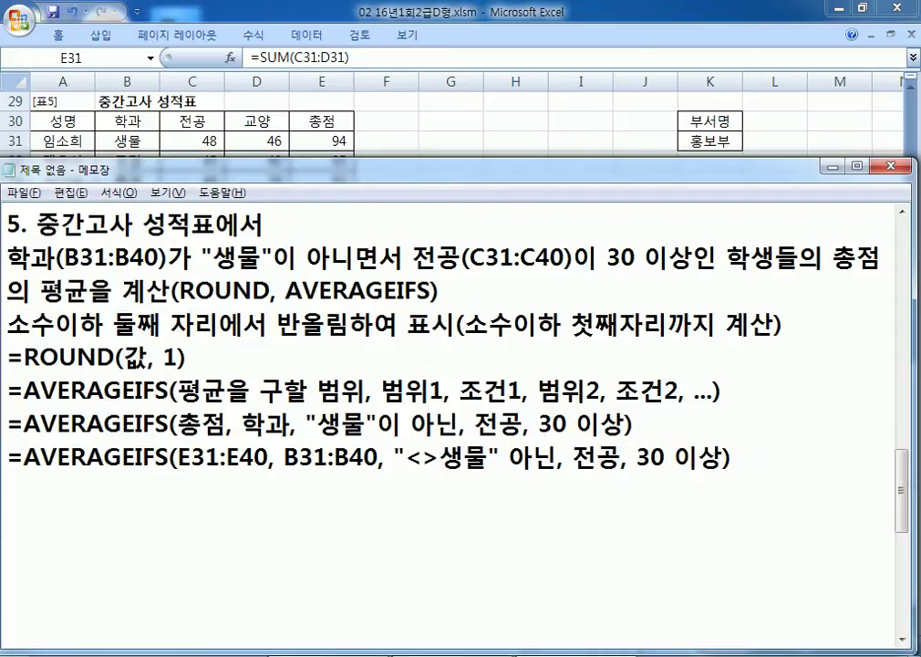
{"action": "key", "text": "Delete"}
{"action": "key", "text": "Delete"}
{"action": "key", "text": "Delete"}
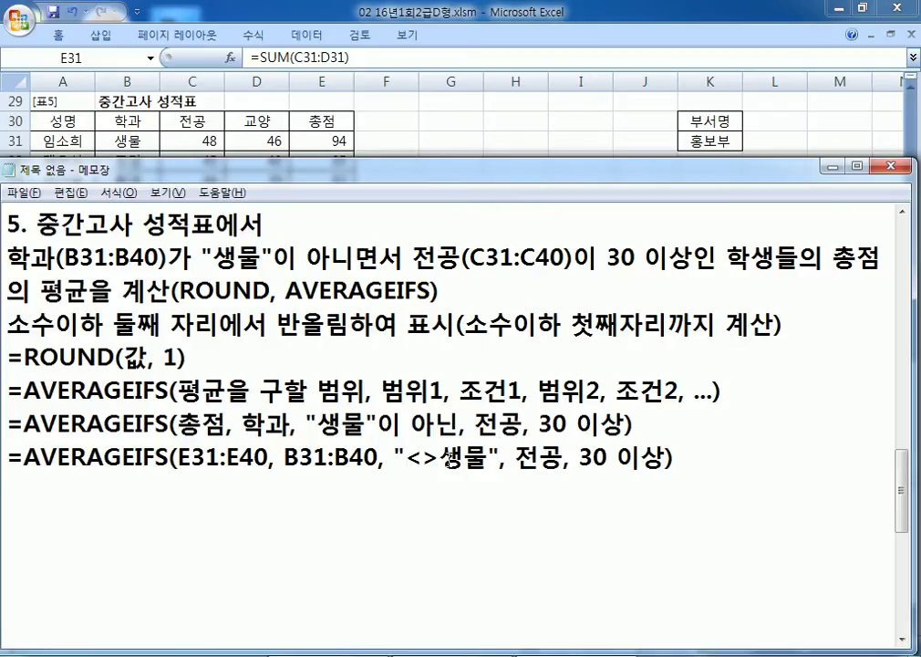
Step: Replace 전공 with C31:C40 and the 30 이상 condition with ">=30"
{"action": "left_click_drag", "start_coordinate": [516, 456], "coordinate": [553, 453]}
{"action": "type", "text": "CV"}
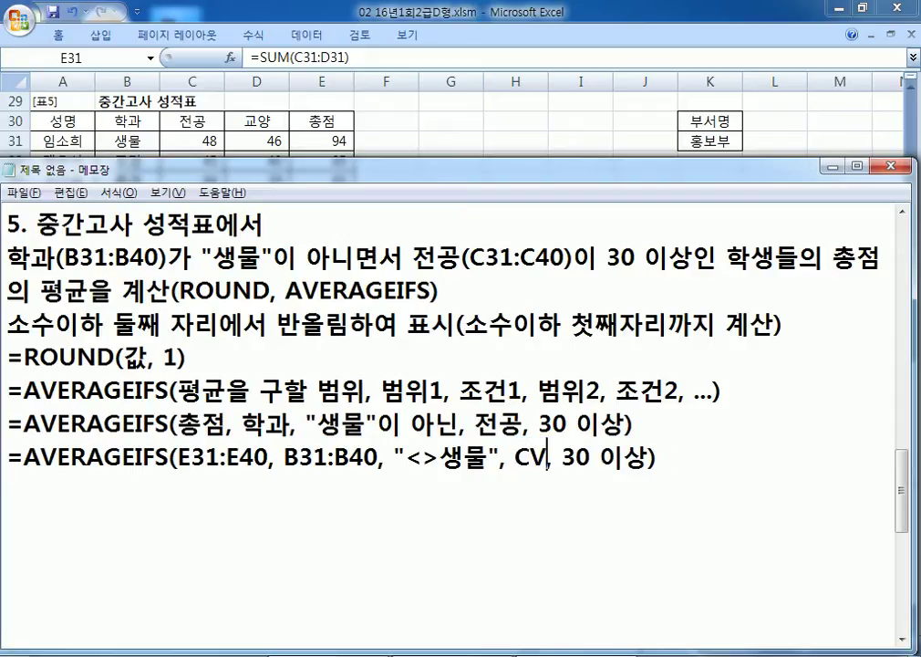
{"action": "key", "text": "BackSpace"}
{"action": "type", "text": "31:C40, "}
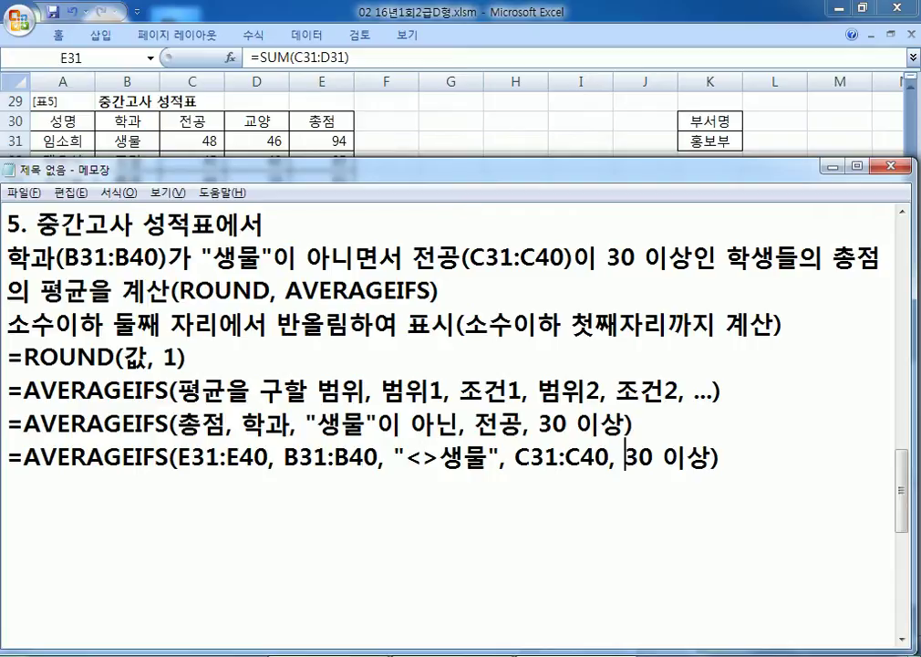
{"action": "type", "text": "\">="}
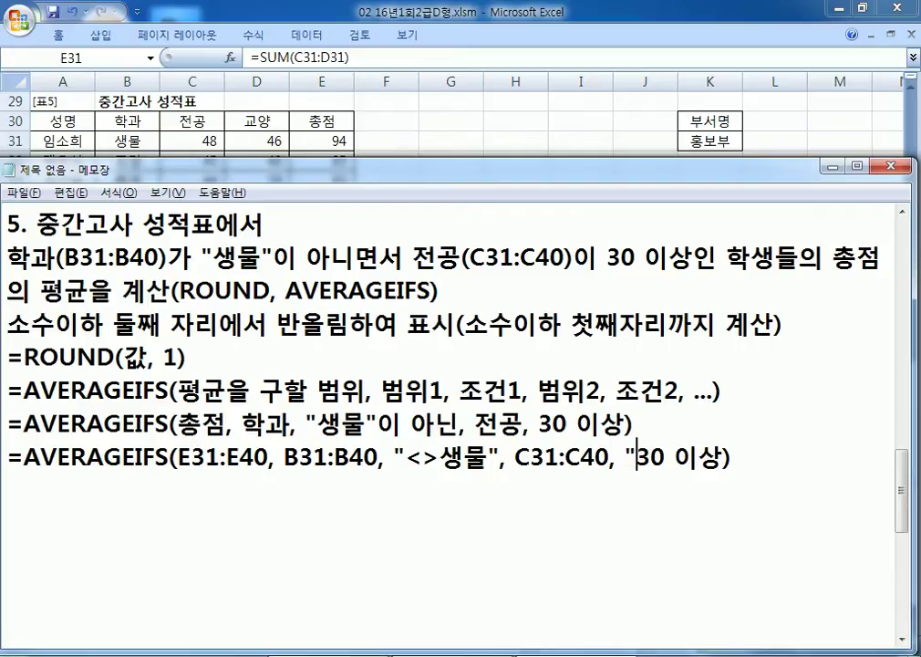
{"action": "key", "text": "Right"}
{"action": "type", "text": "\""}
{"action": "key", "text": "Delete"}
{"action": "key", "text": "Delete"}
{"action": "key", "text": "Delete"}
{"action": "key", "text": "Right"}
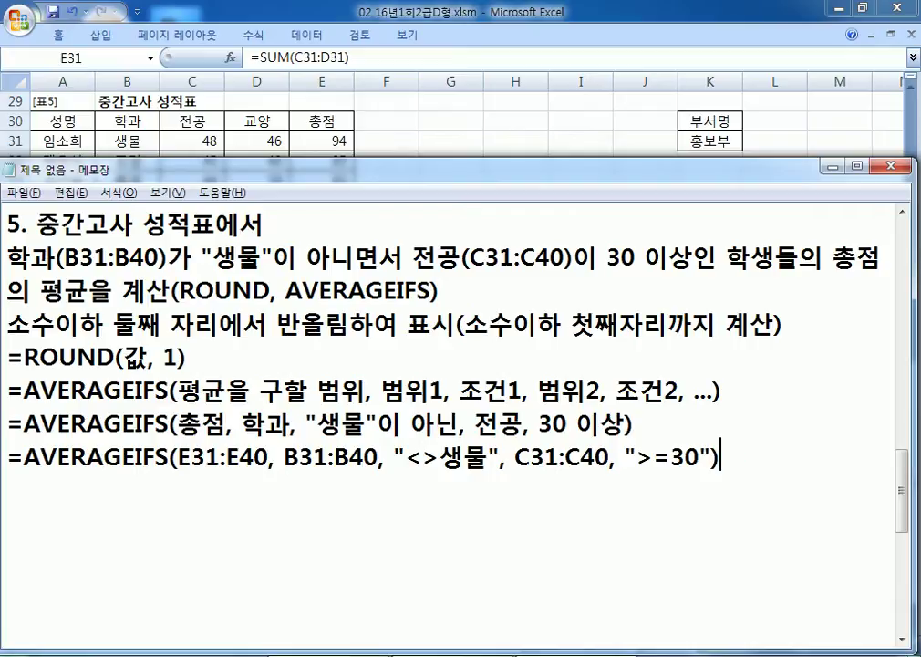
Step: Duplicate the =ROUND(값, 1) template line onto the empty last line
{"action": "key", "text": "Home"}
{"action": "key", "text": "Up"}
{"action": "key", "text": "Up"}
{"action": "key", "text": "Up"}
{"action": "key", "text": "shift+Down"}
{"action": "key", "text": "ctrl+c"}
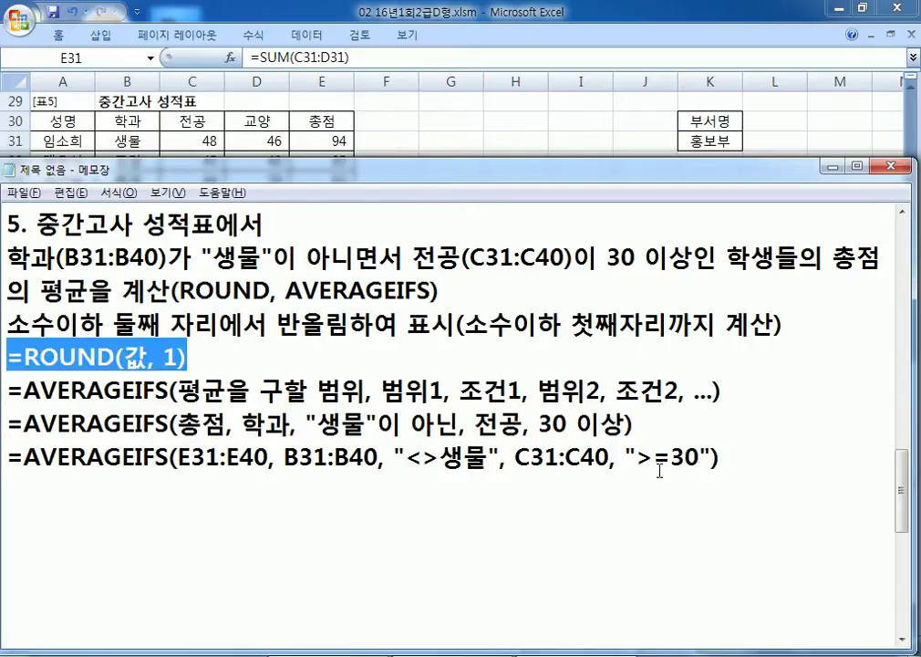
{"action": "key", "text": "Down"}
{"action": "key", "text": "Down"}
{"action": "key", "text": "Down"}
{"action": "key", "text": "ctrl+v"}
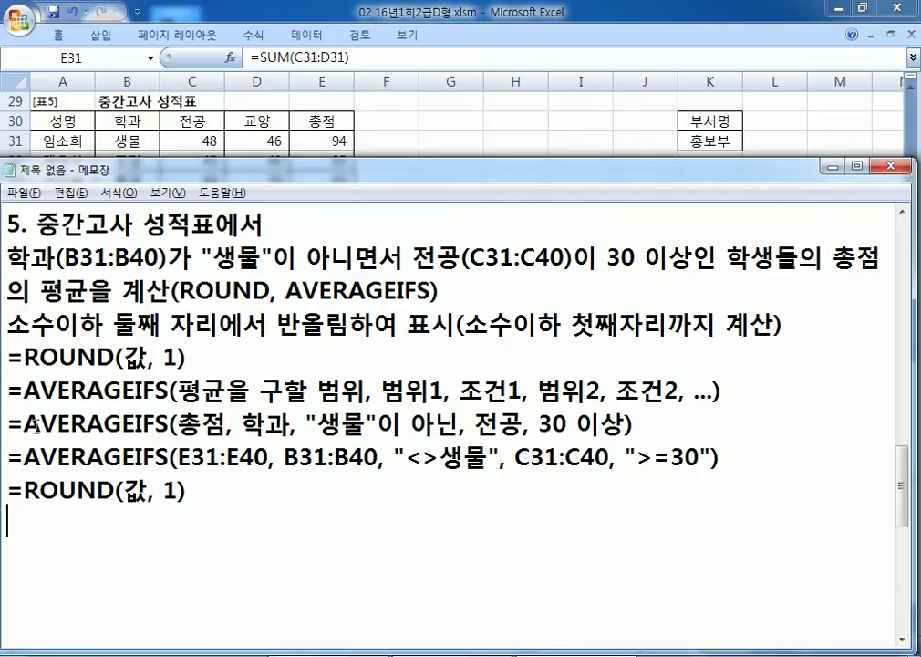
Step: Replace 값 in the new line with the finished AVERAGEIFS formula
{"action": "left_click_drag", "start_coordinate": [24, 456], "coordinate": [785, 455]}
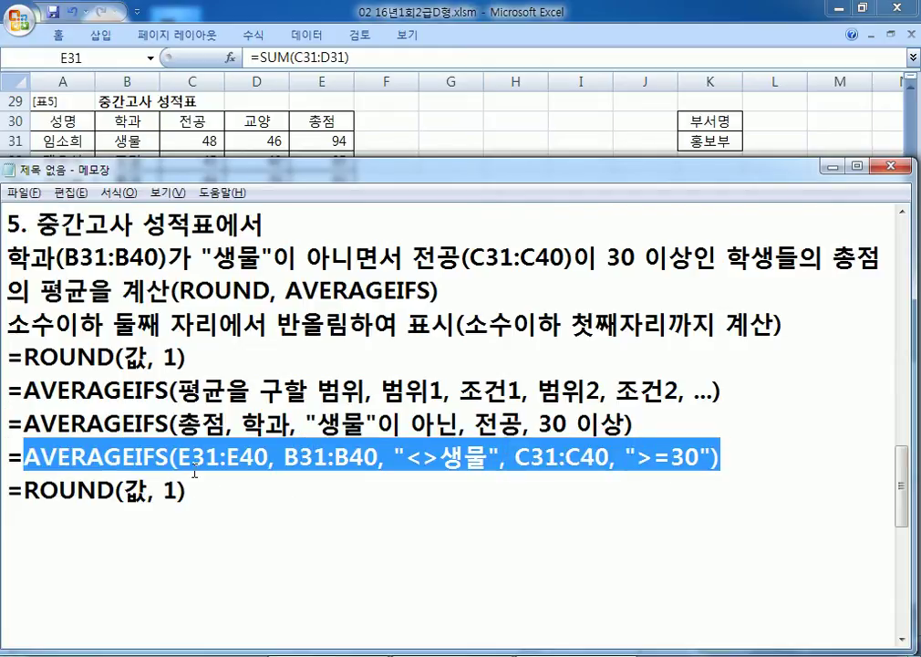
{"action": "double_click", "coordinate": [135, 491]}
{"action": "key", "text": "ctrl+v"}
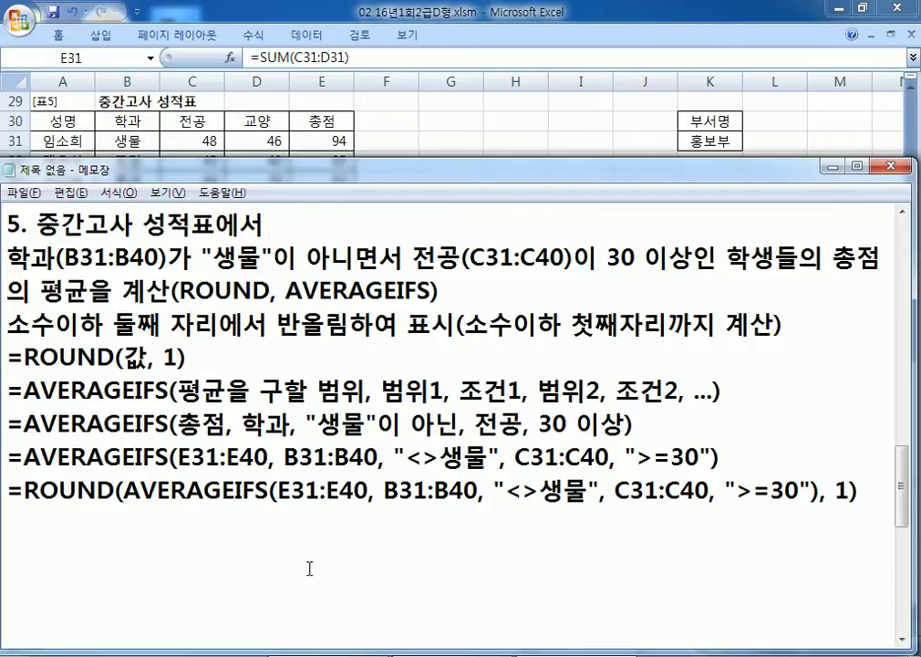
Step: Highlight the ROUND wrapper and the nested AVERAGEIFS, then select the combined formula line for Excel
{"action": "scroll", "coordinate": [363, 491], "scroll_direction": "down", "scroll_amount": 1}
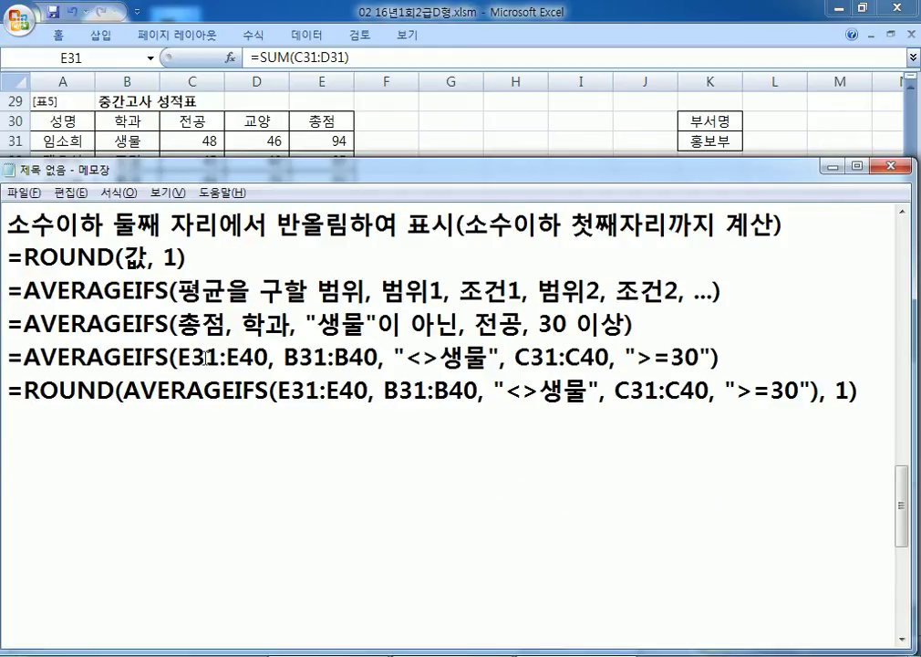
{"action": "left_click_drag", "start_coordinate": [39, 256], "coordinate": [146, 258]}
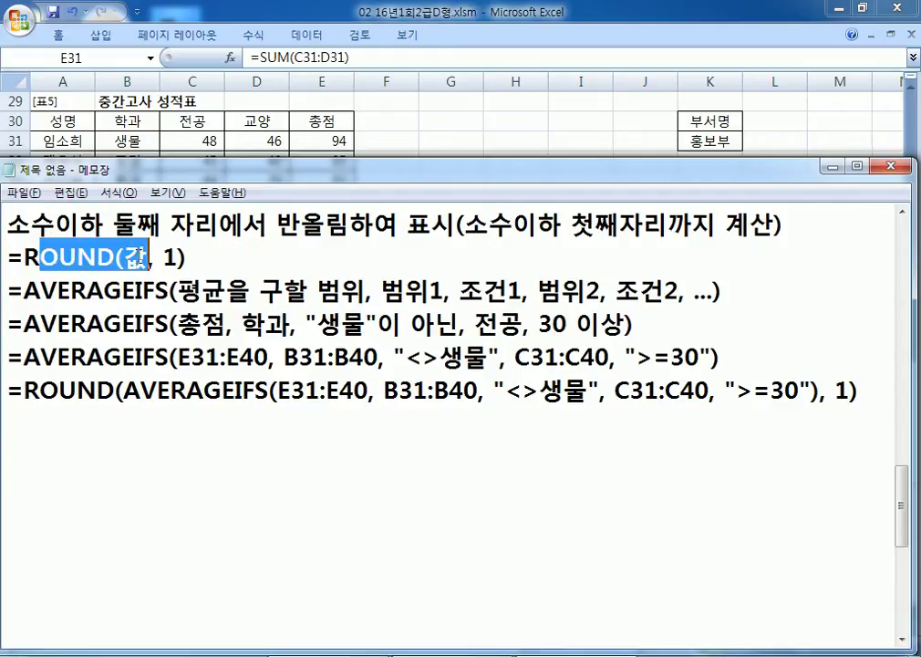
{"action": "left_click", "coordinate": [146, 258]}
{"action": "left_click_drag", "start_coordinate": [24, 356], "coordinate": [169, 357]}
{"action": "left_click_drag", "start_coordinate": [9, 391], "coordinate": [868, 418]}
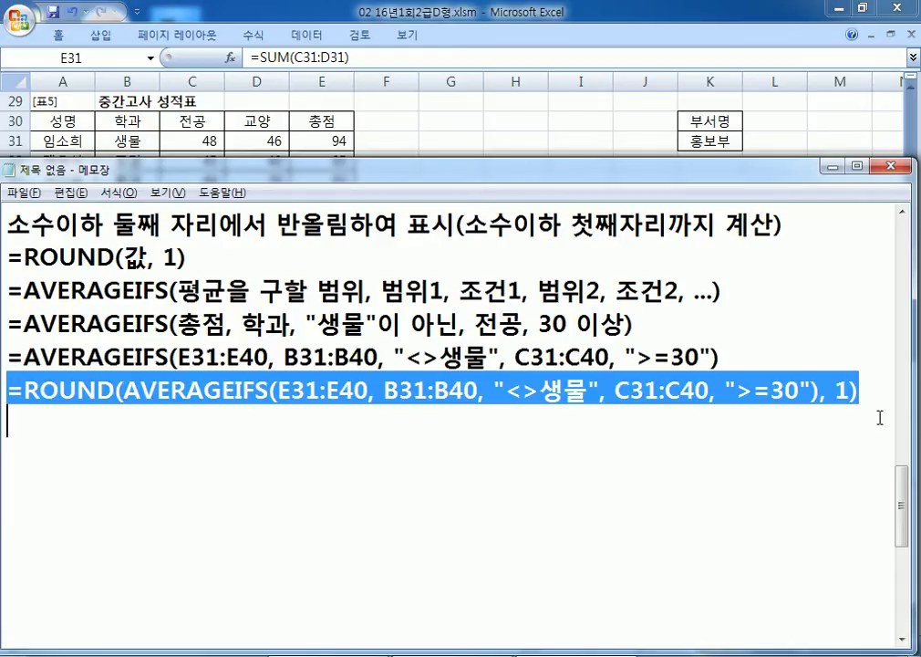
{"action": "key", "text": "alt+Tab"}
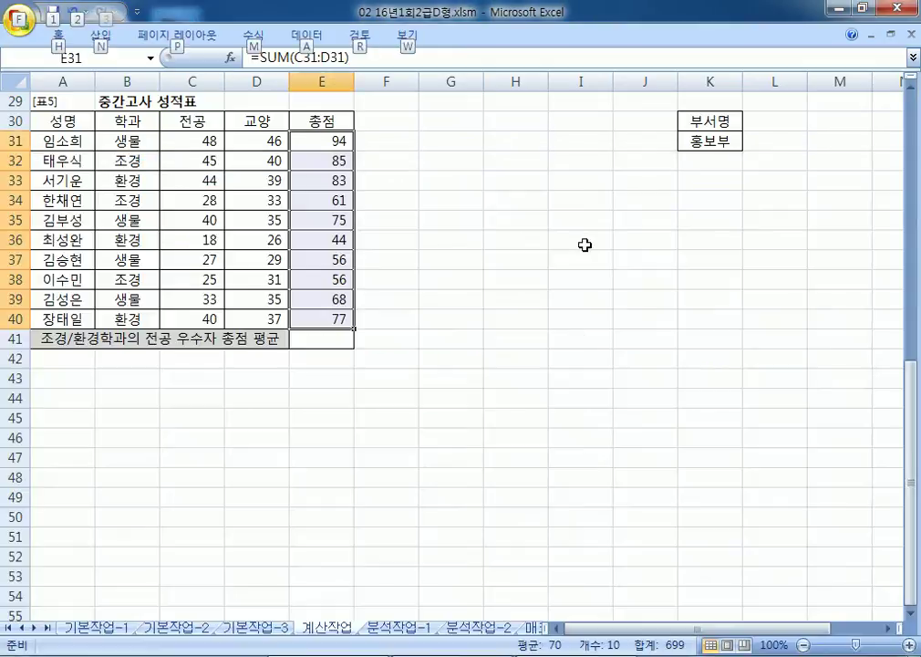
Step: Paste the ROUND(AVERAGEIFS(...), 1) formula into E41 so it shows 81.7, then return to Notepad
{"action": "left_click", "coordinate": [304, 334]}
{"action": "key", "text": "ctrl+v"}
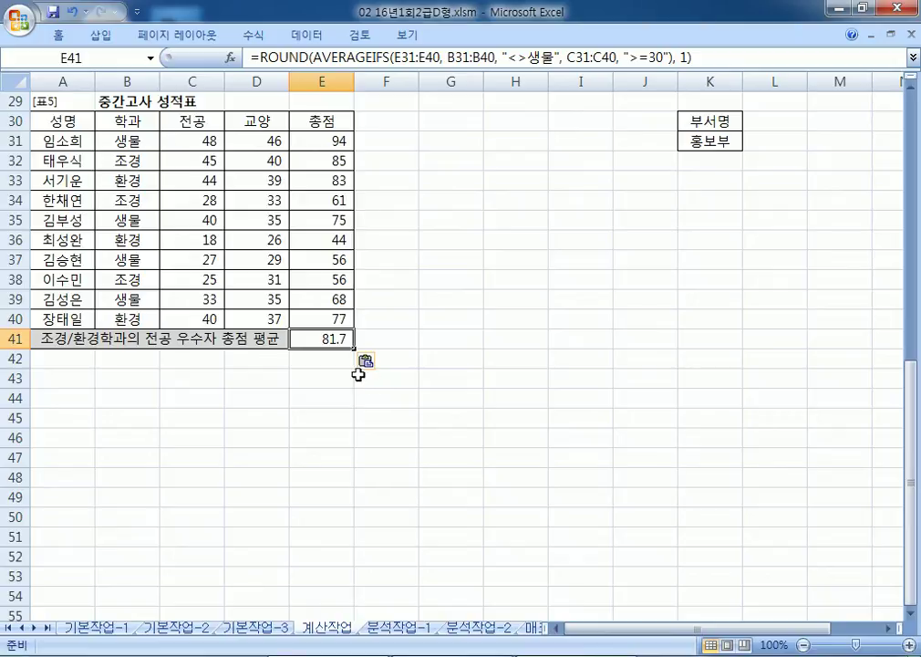
{"action": "key", "text": "alt+Tab"}
{"action": "left_click", "coordinate": [364, 437]}
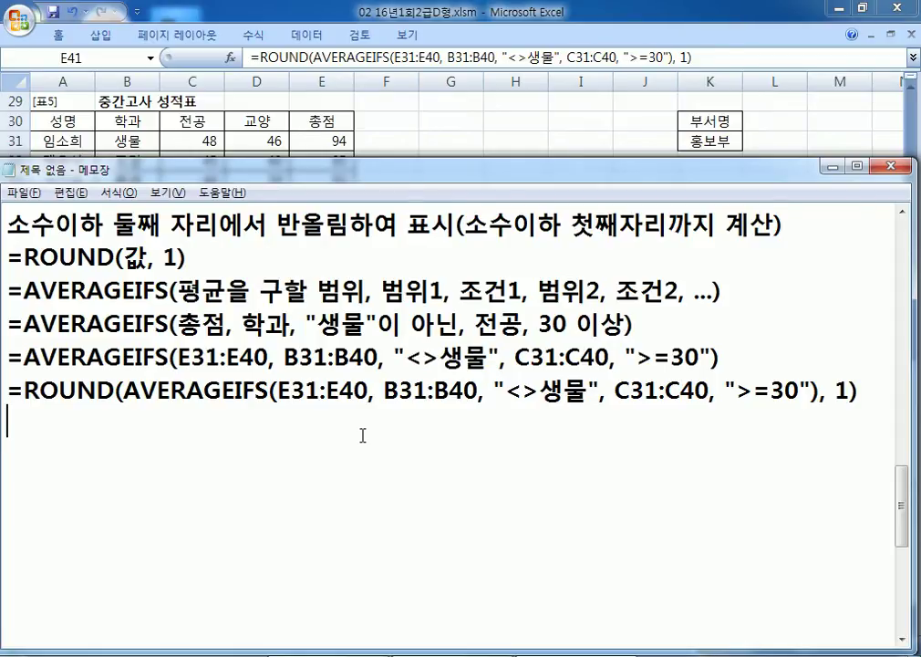
Step: Look over the ROUND/AVERAGEIFS notes in Notepad, then return to Excel where E41 shows 81.7
{"action": "scroll", "coordinate": [339, 426], "scroll_direction": "up", "scroll_amount": 1}
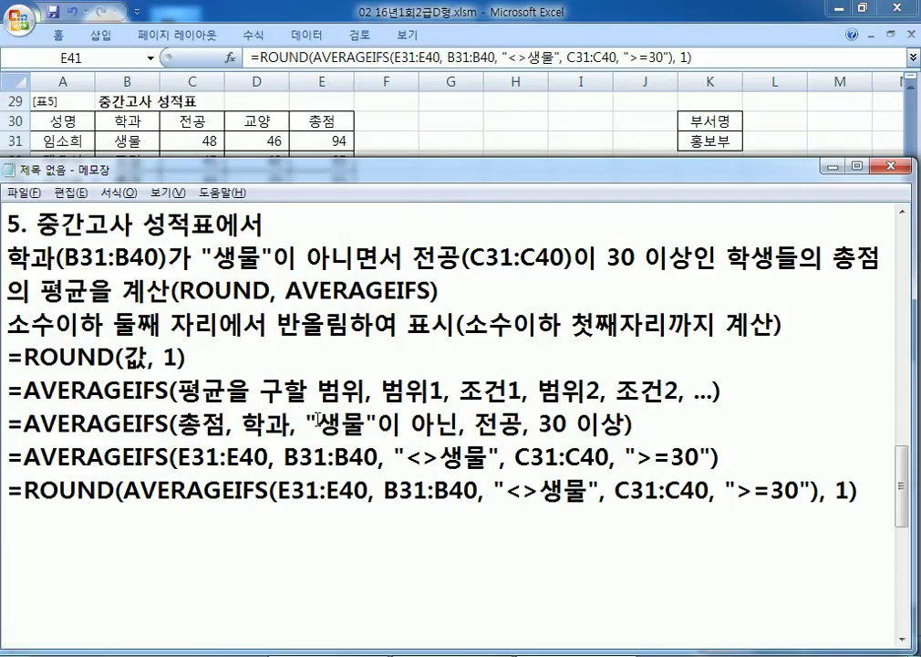
{"action": "left_click", "coordinate": [115, 552]}
{"action": "key", "text": "alt+Tab"}
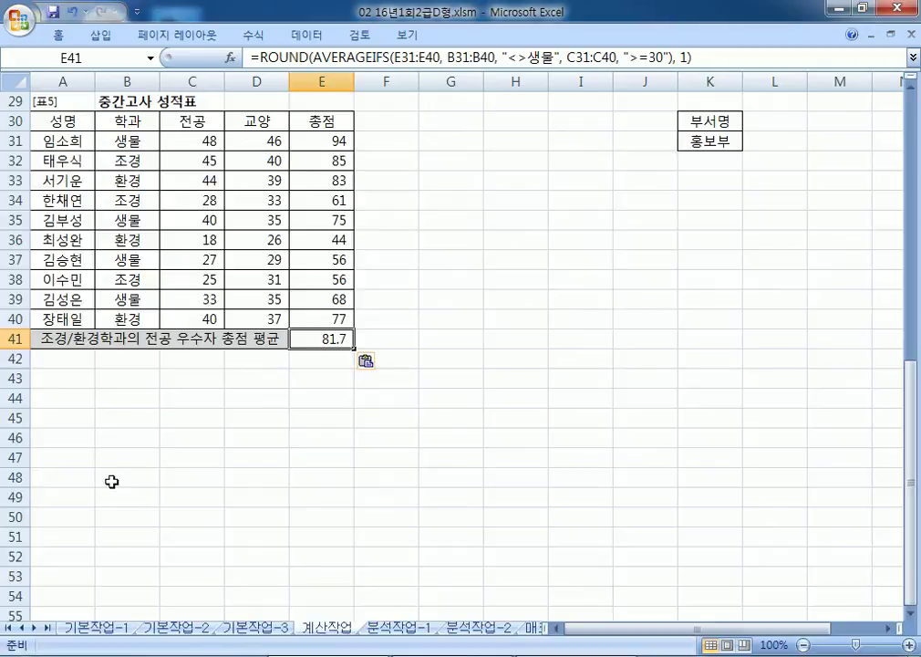
Step: Switch to 분석작업-1, pin the ribbon, and review the 지점, half-year sales and 총판매량 columns
{"action": "left_click", "coordinate": [399, 627]}
{"action": "double_click", "coordinate": [57, 39]}
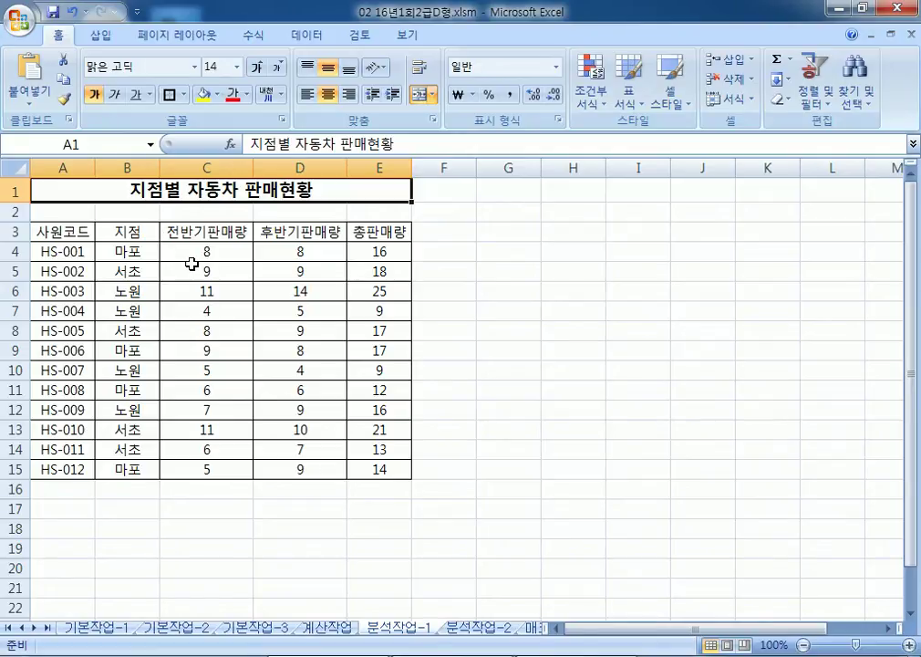
{"action": "left_click_drag", "start_coordinate": [123, 252], "coordinate": [118, 449]}
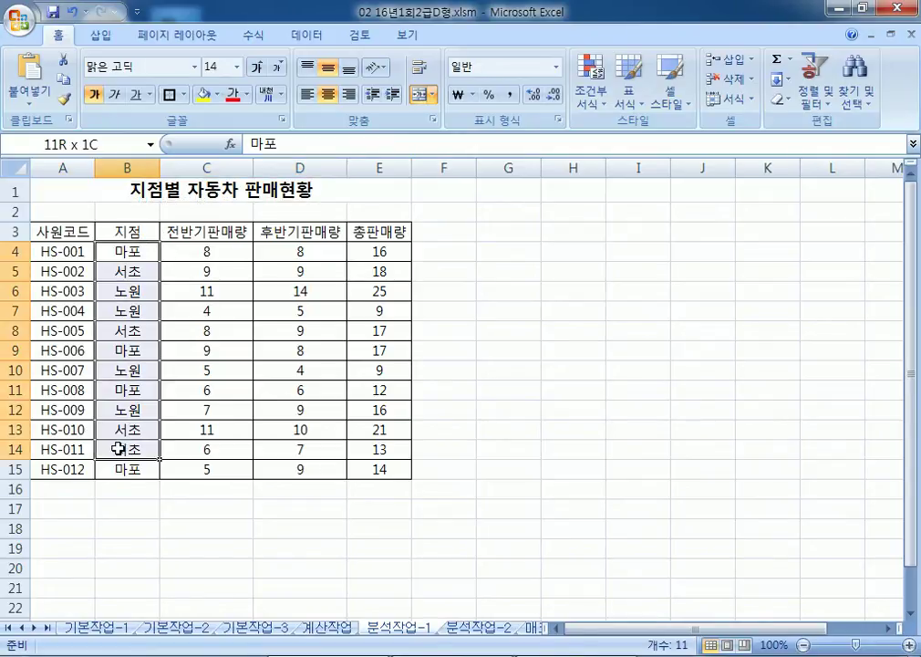
{"action": "left_click", "coordinate": [133, 349]}
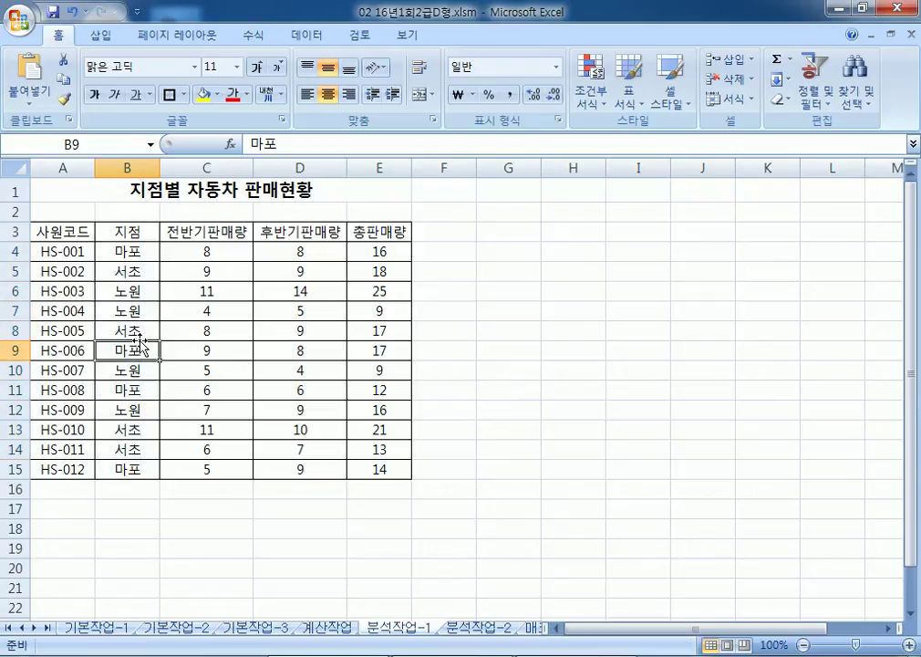
{"action": "left_click_drag", "start_coordinate": [208, 251], "coordinate": [203, 392]}
{"action": "left_click_drag", "start_coordinate": [300, 250], "coordinate": [281, 376]}
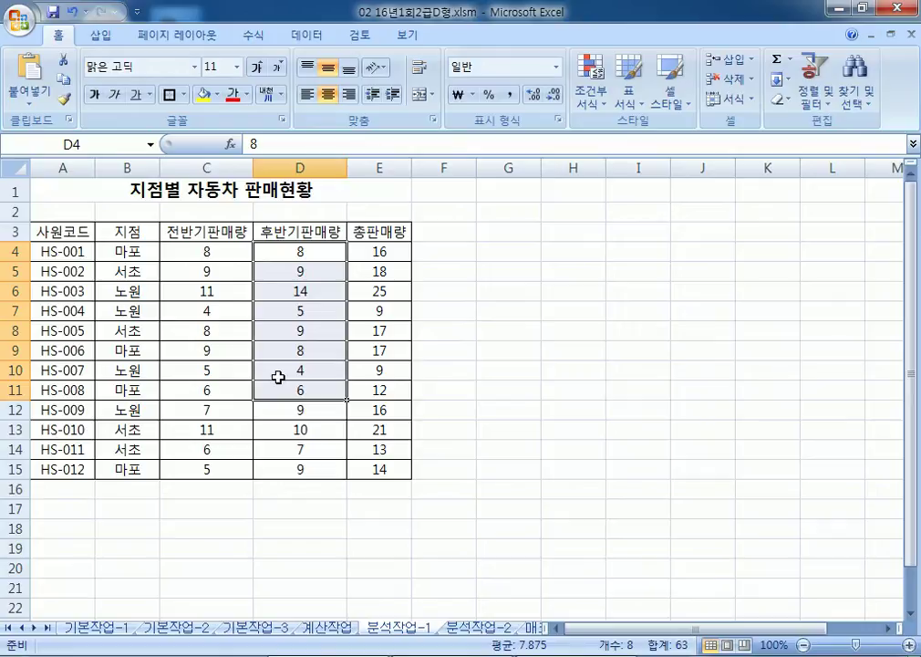
{"action": "left_click_drag", "start_coordinate": [208, 231], "coordinate": [289, 469]}
{"action": "left_click_drag", "start_coordinate": [379, 230], "coordinate": [385, 451]}
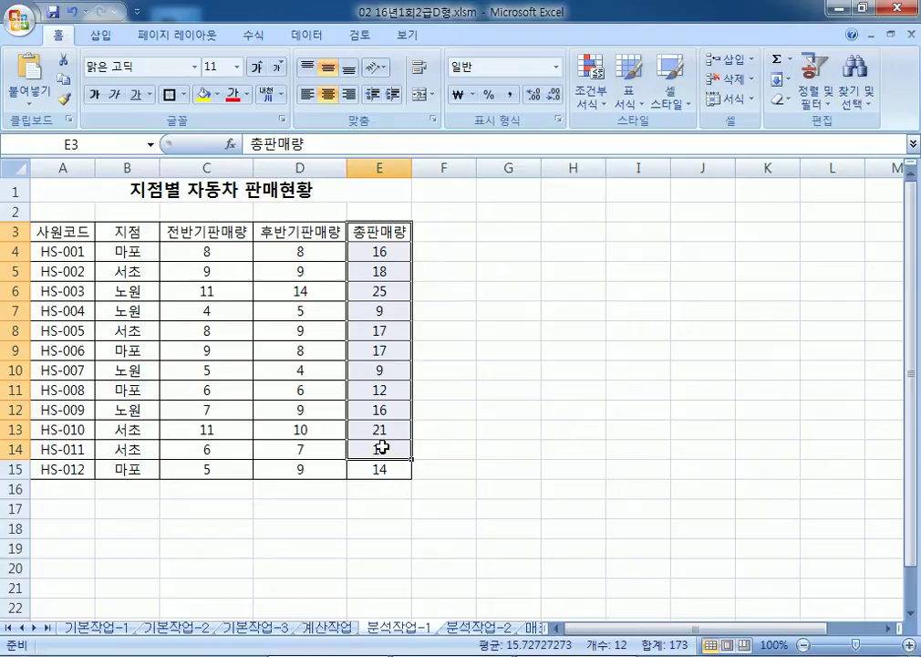
{"action": "left_click", "coordinate": [90, 309]}
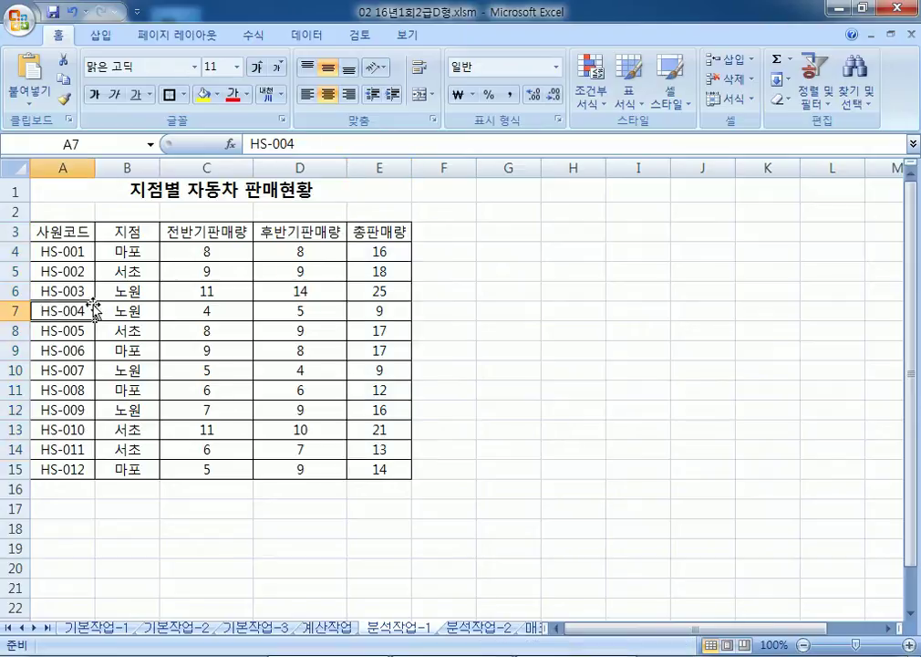
Step: Select a cell in the 지점 column and bring up the Data tab's sorting tools
{"action": "left_click", "coordinate": [124, 255]}
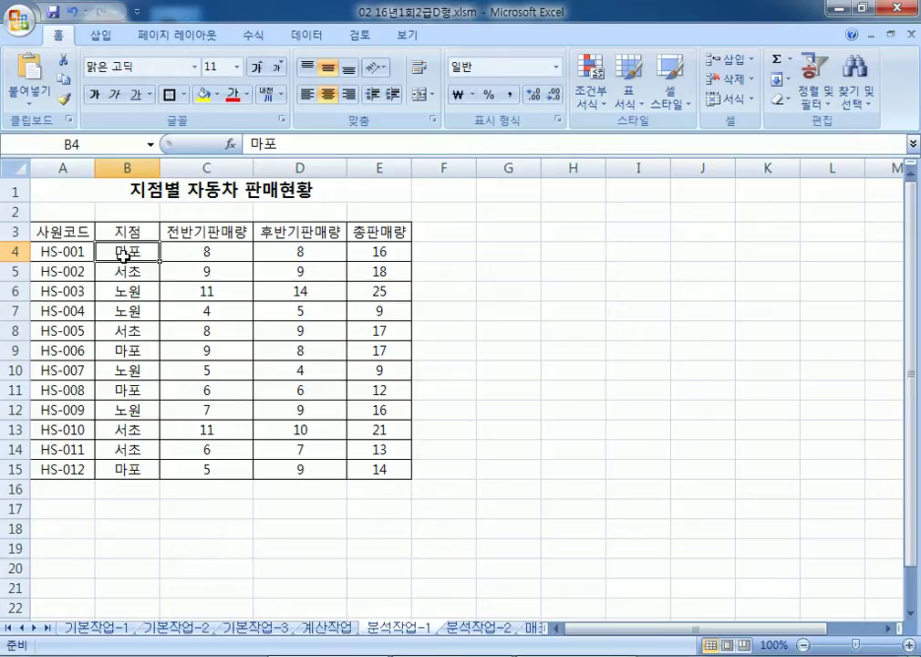
{"action": "left_click", "coordinate": [127, 168]}
{"action": "left_click", "coordinate": [130, 258]}
{"action": "left_click", "coordinate": [304, 37]}
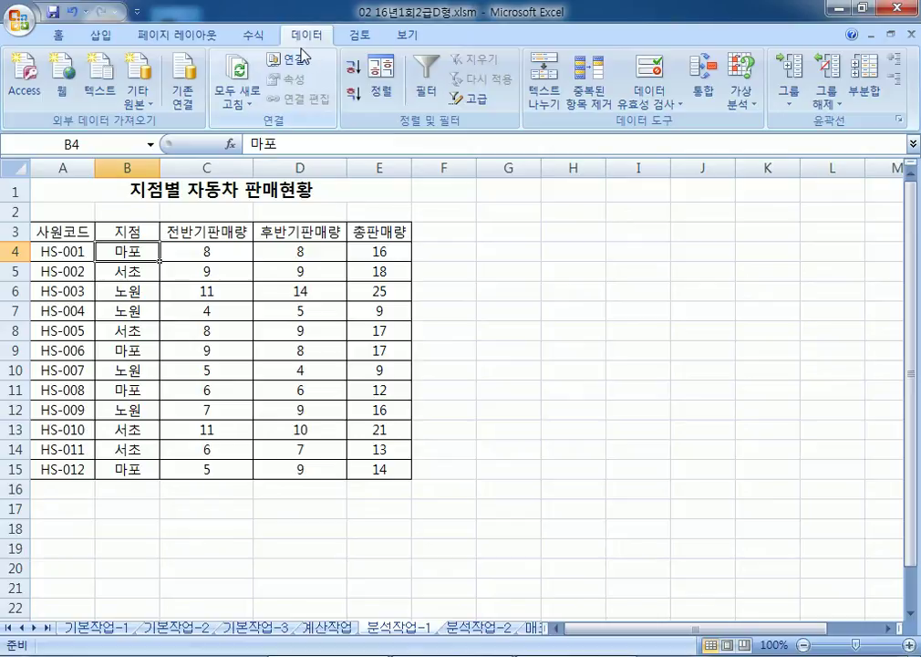
Step: Sort the table by 지점 (값, 오름차순) so each branch's rows are grouped together
{"action": "left_click", "coordinate": [353, 68]}
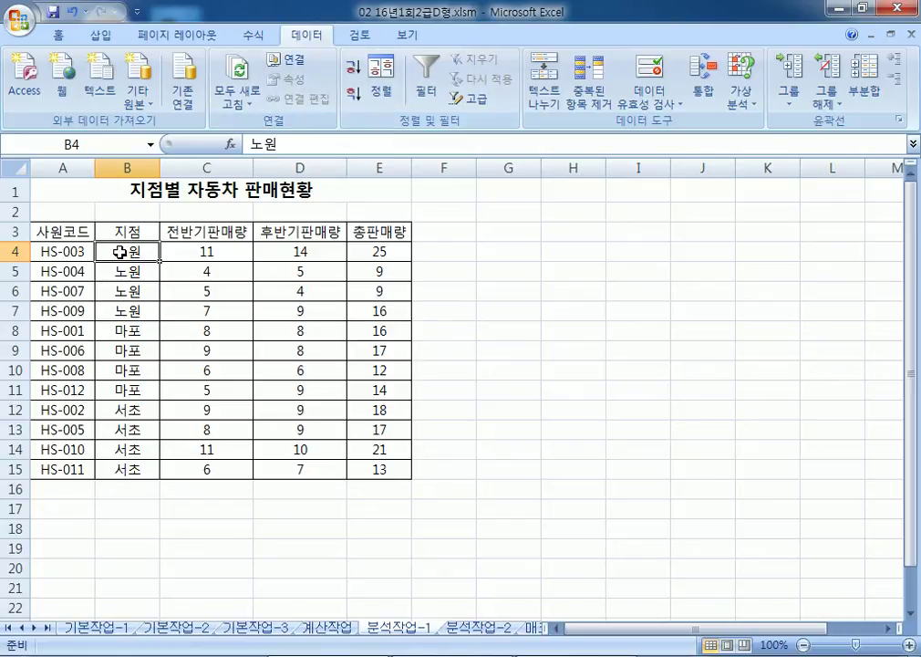
{"action": "left_click_drag", "start_coordinate": [46, 232], "coordinate": [379, 448]}
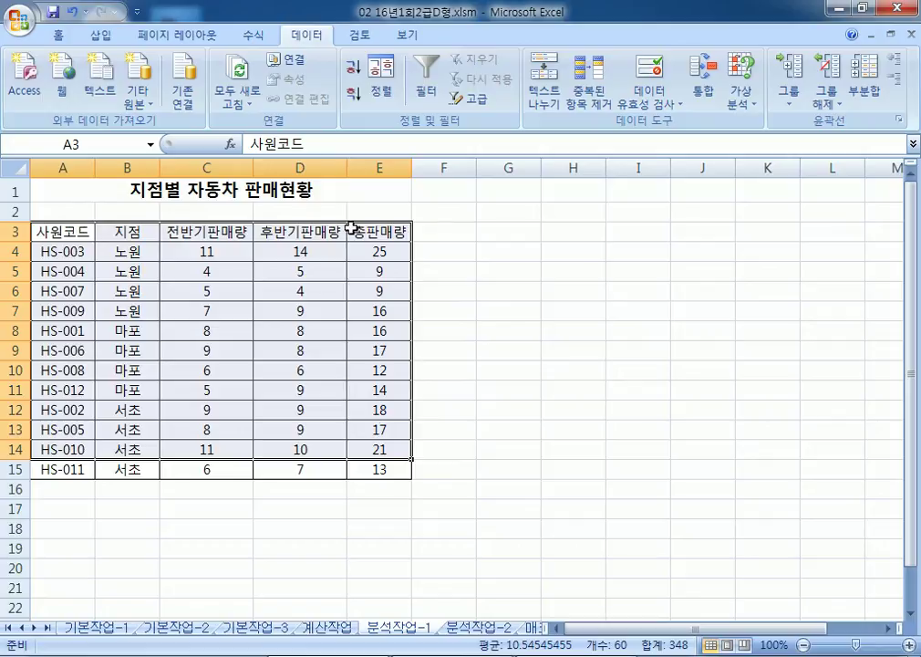
{"action": "left_click", "coordinate": [385, 471], "text": "shift"}
{"action": "left_click", "coordinate": [381, 80]}
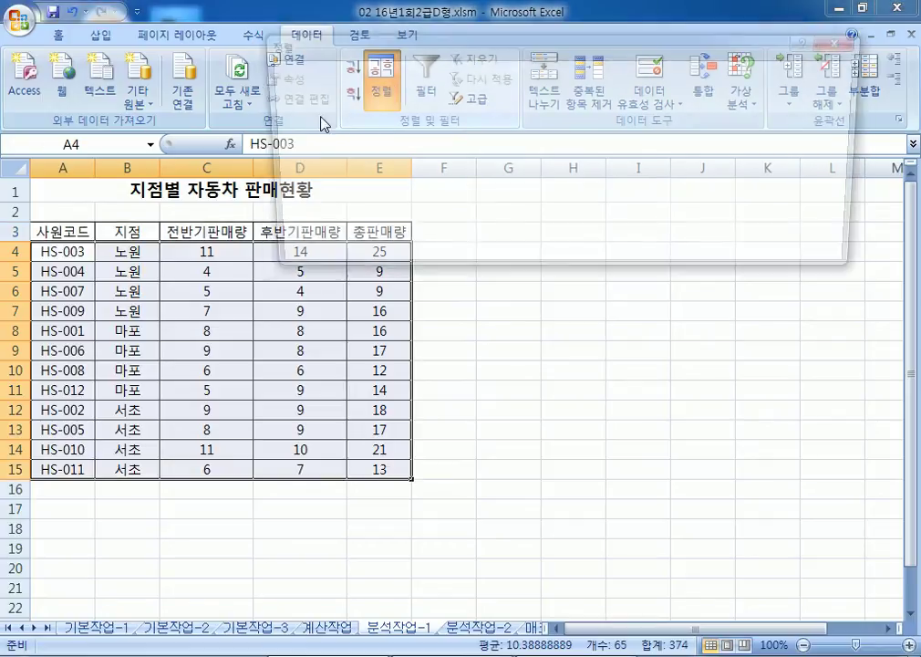
{"action": "left_click", "coordinate": [349, 129]}
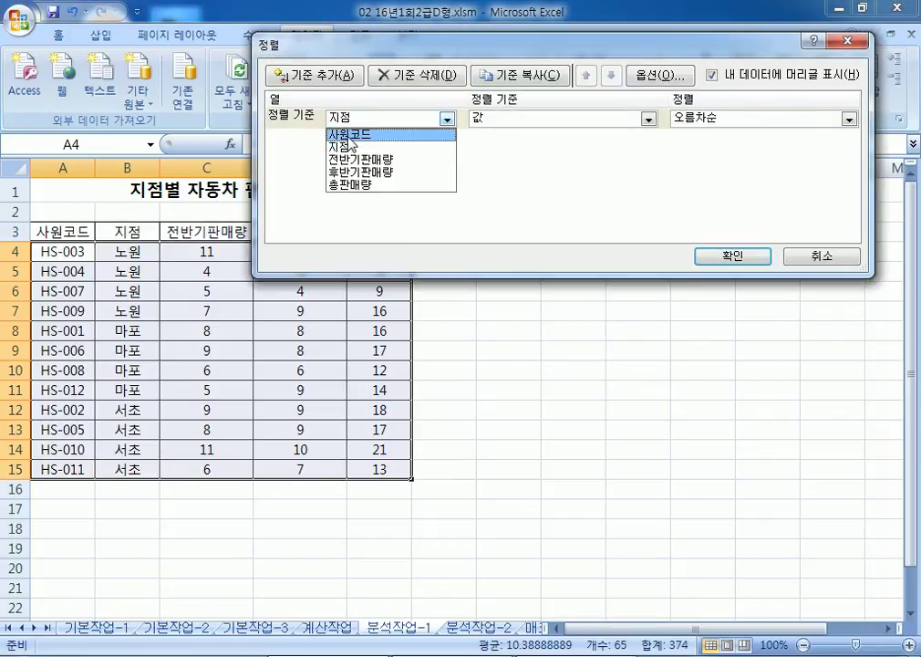
{"action": "left_click", "coordinate": [349, 143]}
{"action": "left_click", "coordinate": [736, 258]}
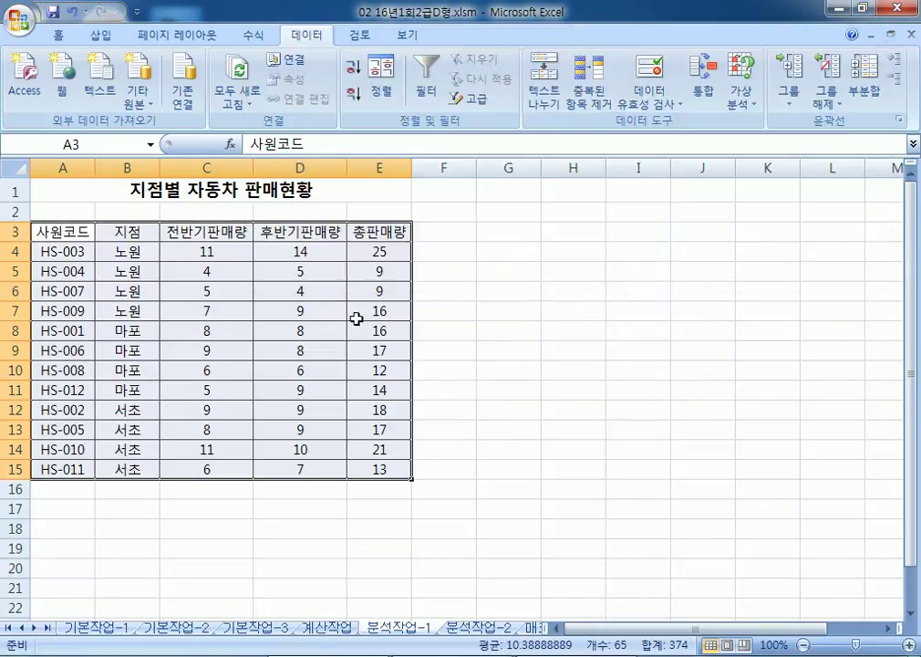
{"action": "left_click", "coordinate": [126, 332]}
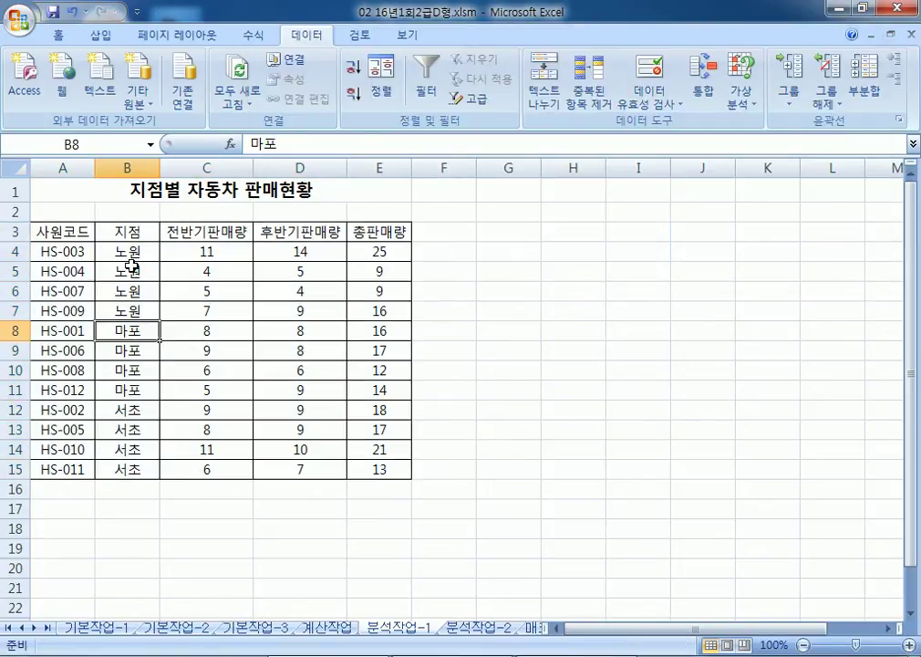
{"action": "left_click", "coordinate": [127, 168]}
{"action": "left_click", "coordinate": [132, 289]}
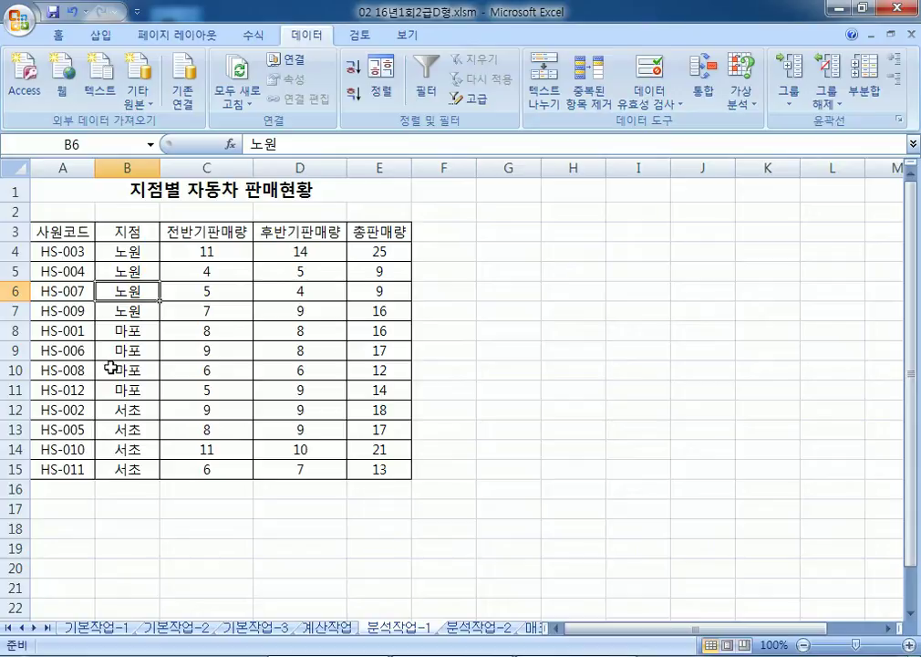
Step: Subtotal by 지점 with 합계 of 전반기판매량 and 후반기판매량, then reopen 부분합 and untick 전반기판매량
{"action": "left_click", "coordinate": [870, 91]}
{"action": "left_click_drag", "start_coordinate": [480, 161], "coordinate": [461, 231]}
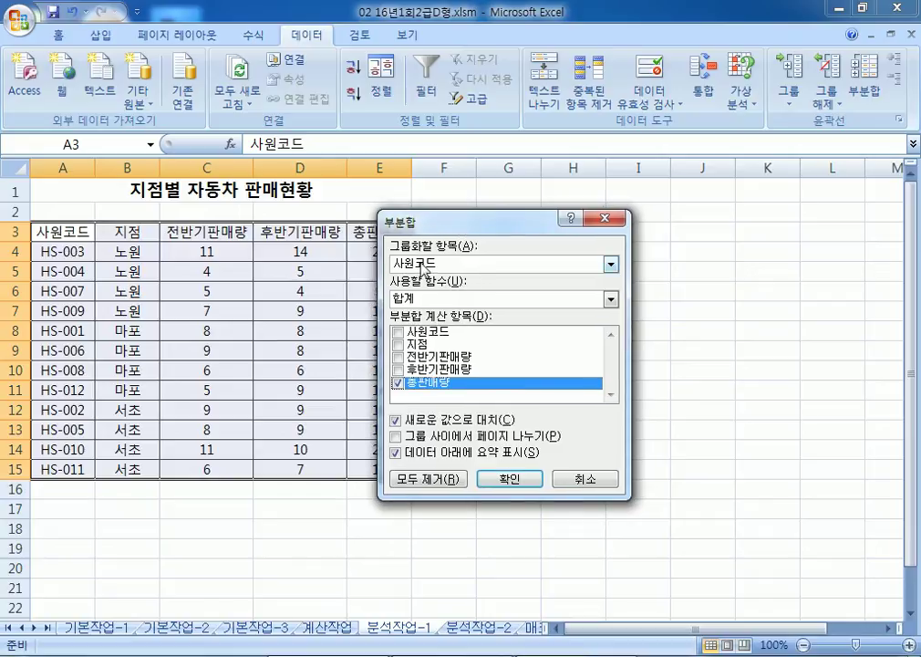
{"action": "left_click", "coordinate": [423, 267]}
{"action": "left_click", "coordinate": [419, 291]}
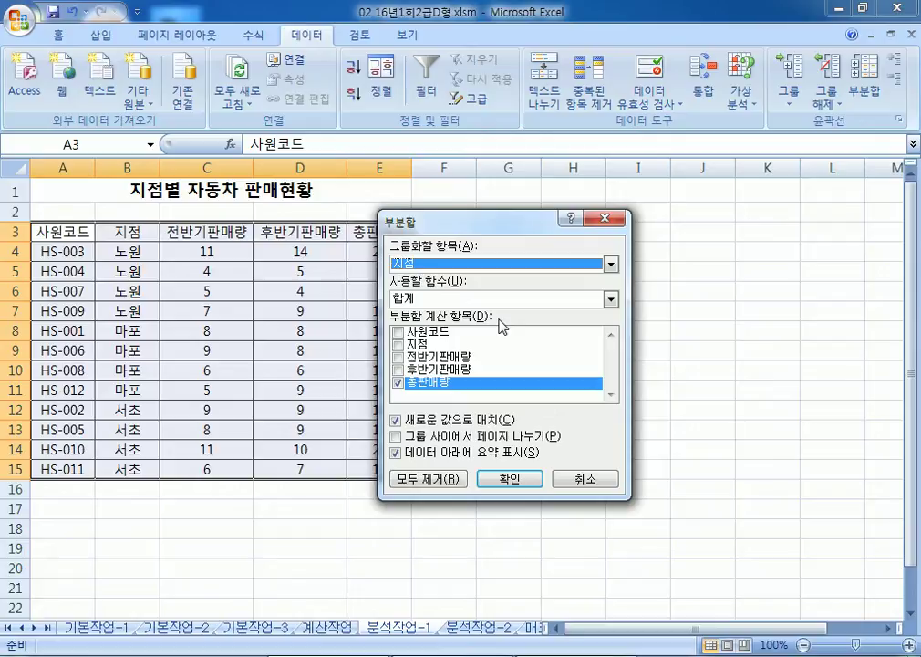
{"action": "left_click", "coordinate": [398, 356]}
{"action": "left_click", "coordinate": [398, 370]}
{"action": "left_click", "coordinate": [398, 382]}
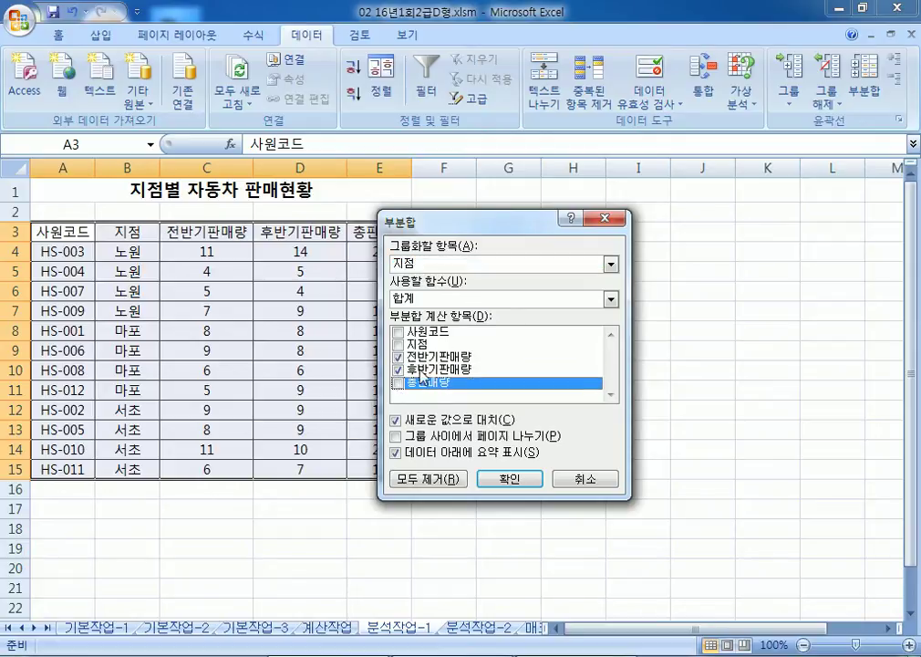
{"action": "left_click", "coordinate": [418, 299]}
{"action": "left_click", "coordinate": [408, 314]}
{"action": "left_click", "coordinate": [510, 478]}
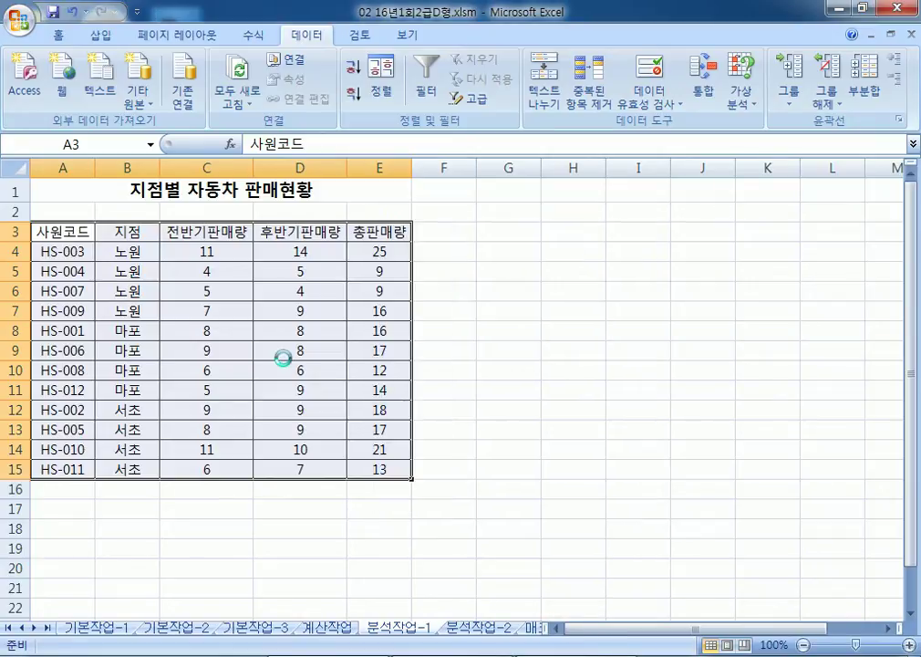
{"action": "left_click", "coordinate": [880, 91]}
{"action": "left_click", "coordinate": [399, 356]}
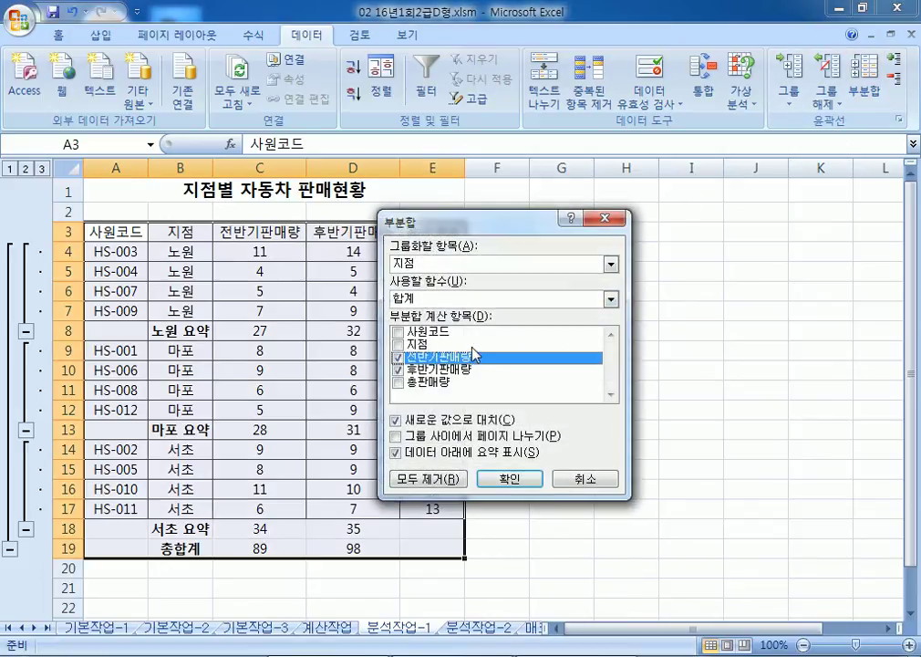
Step: Add a nested 최대값 subtotal of 총판매량 per 지점, keeping sums by unchecking 새로운 값으로 대치
{"action": "left_click", "coordinate": [398, 371]}
{"action": "left_click", "coordinate": [399, 383]}
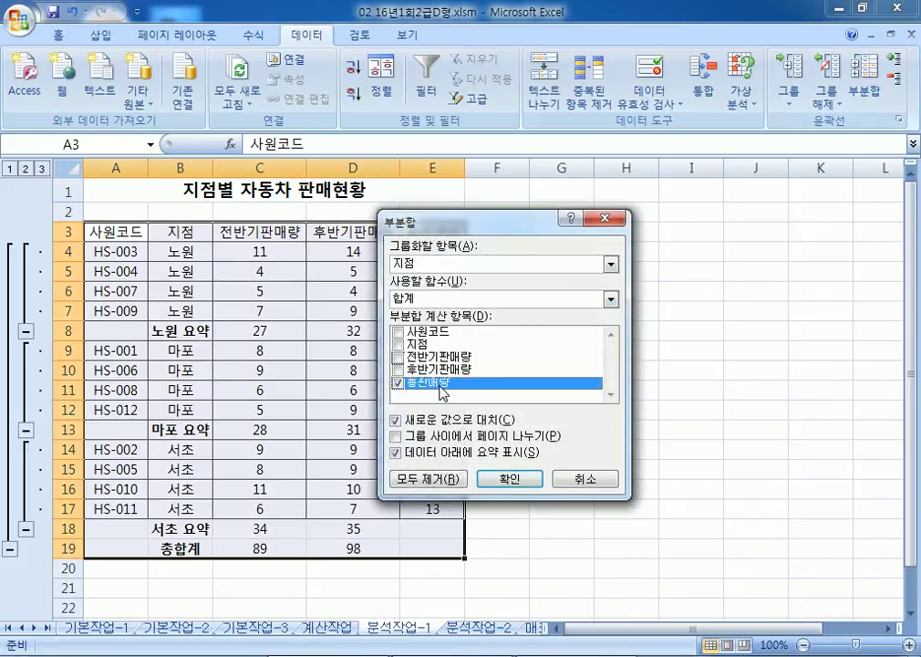
{"action": "left_click", "coordinate": [411, 298]}
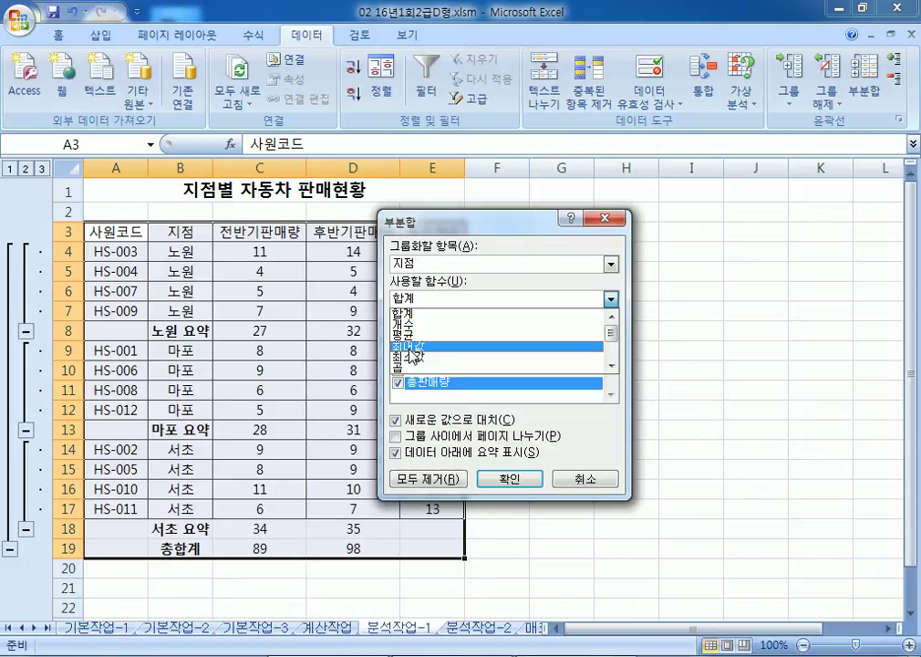
{"action": "left_click", "coordinate": [410, 348]}
{"action": "left_click_drag", "start_coordinate": [457, 223], "coordinate": [509, 105]}
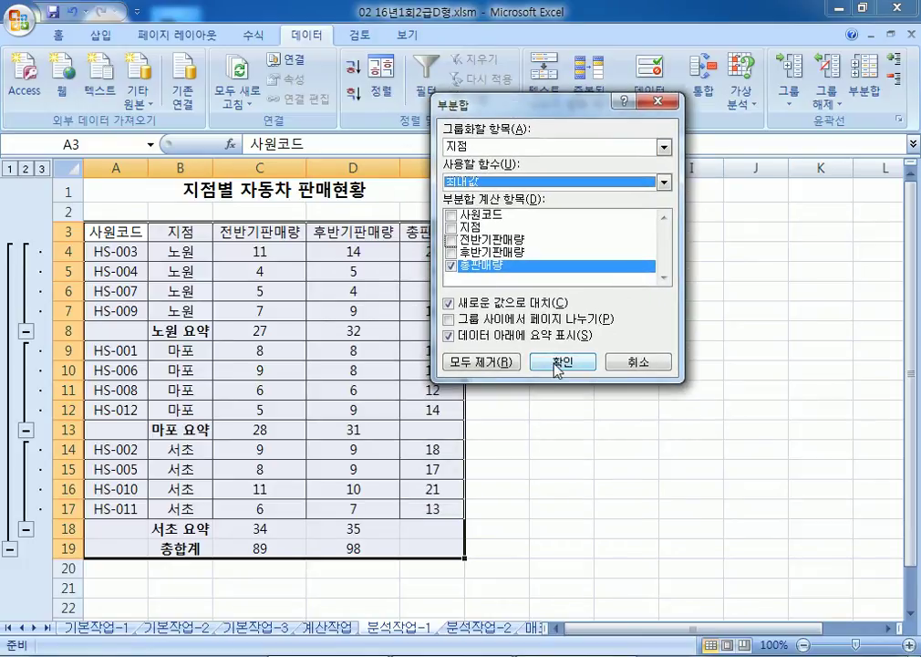
{"action": "left_click", "coordinate": [447, 305]}
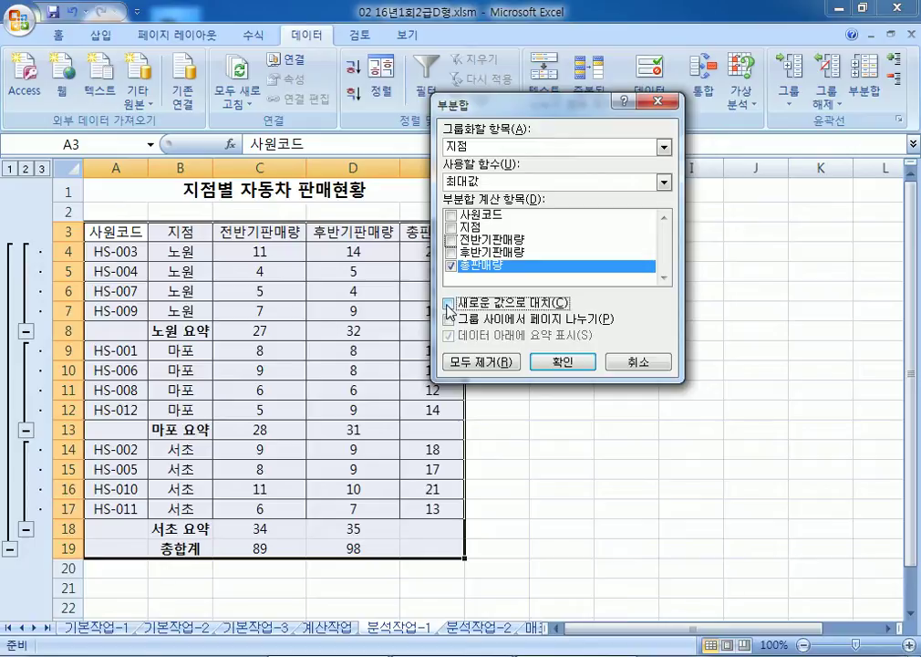
{"action": "left_click", "coordinate": [564, 367]}
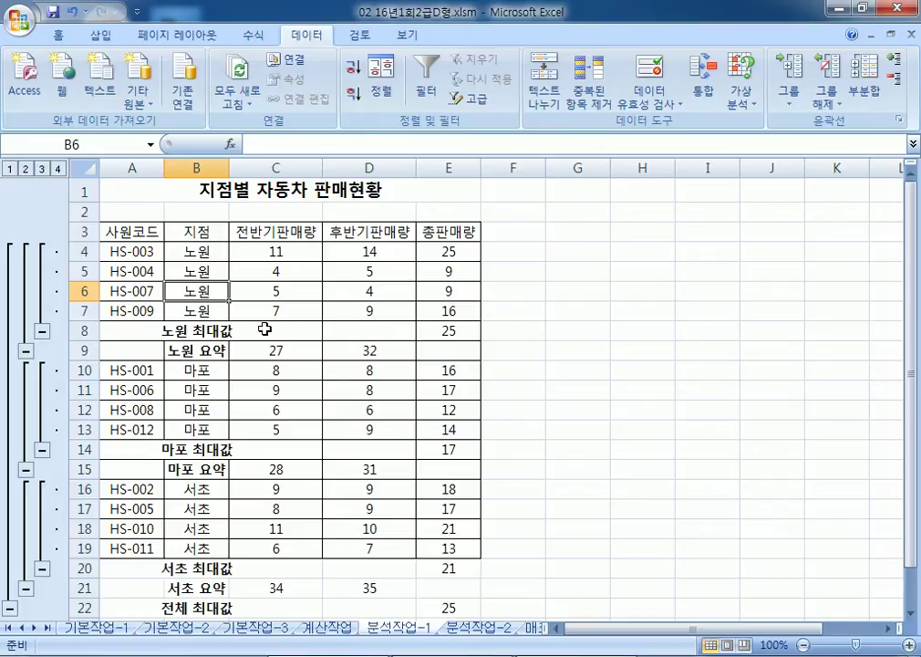
Step: Check the 노원 요약 and 노원 최대값 subtotal rows, then go to the 분석작업-2 sheet
{"action": "left_click", "coordinate": [278, 476]}
{"action": "left_click_drag", "start_coordinate": [277, 350], "coordinate": [359, 354]}
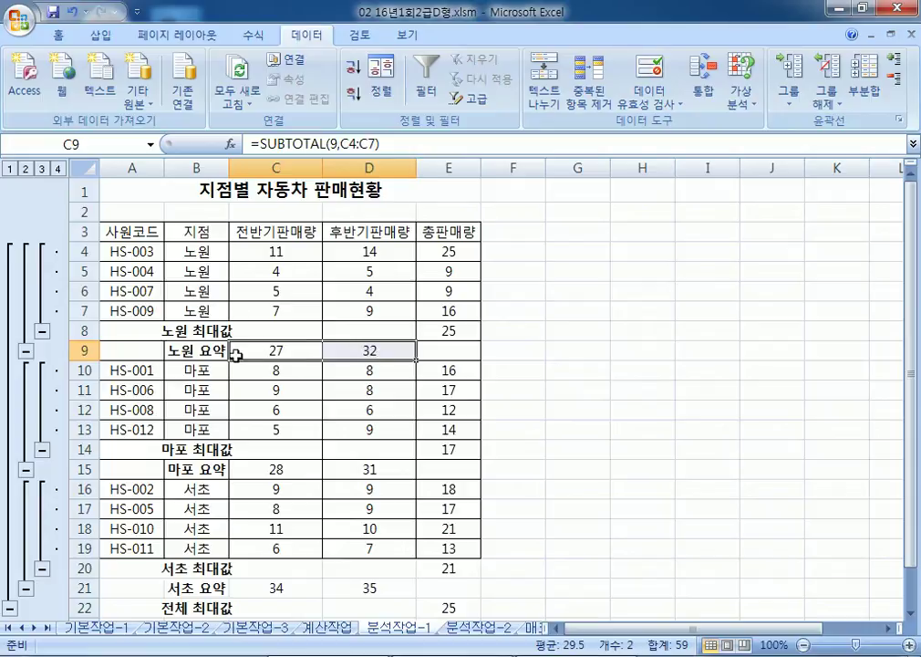
{"action": "left_click", "coordinate": [82, 350]}
{"action": "left_click", "coordinate": [81, 330]}
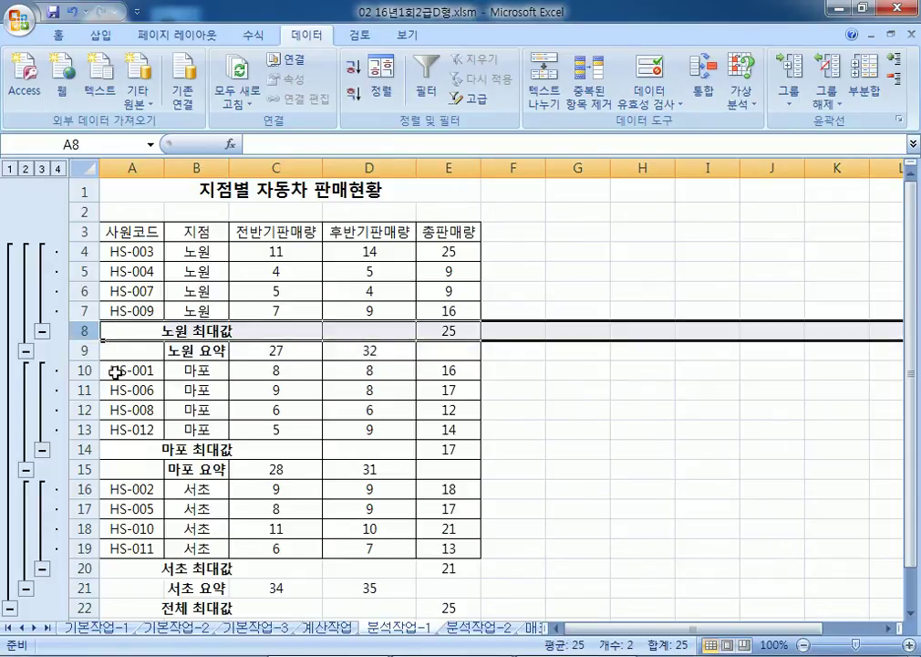
{"action": "left_click", "coordinate": [208, 351]}
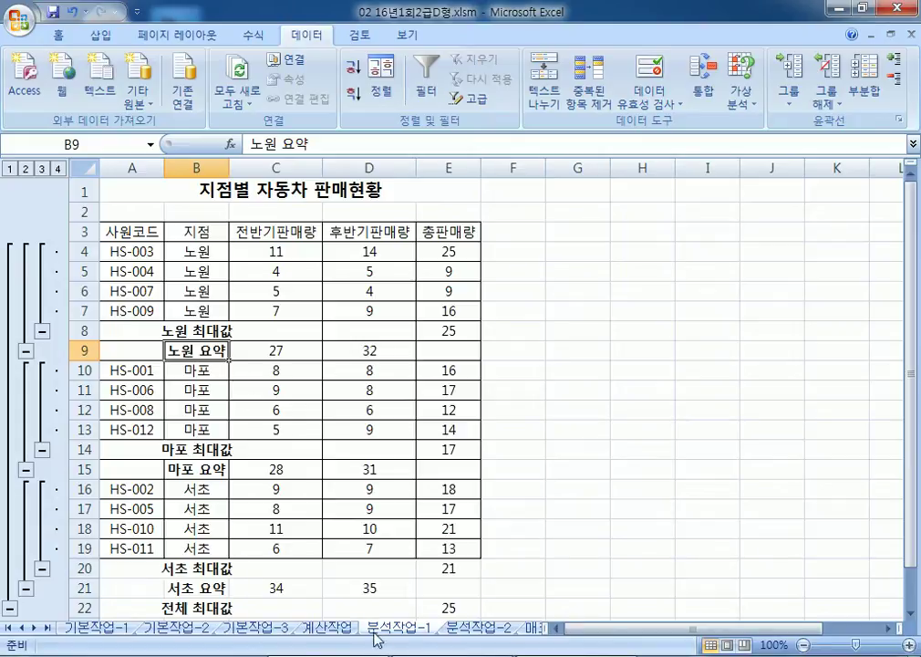
{"action": "left_click", "coordinate": [463, 629]}
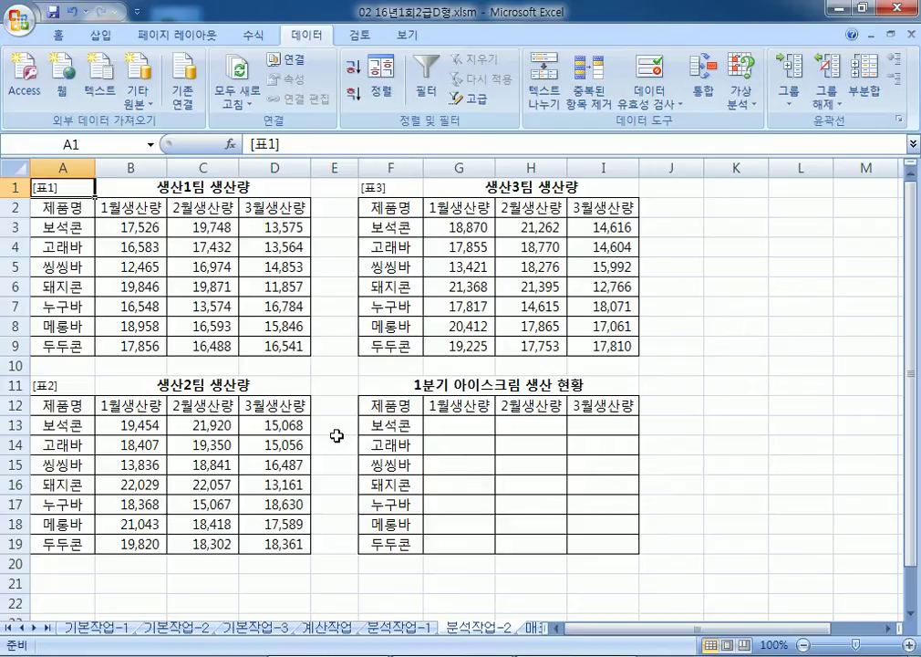
Step: Review the 생산1팀, 생산2팀 and 생산3팀 tables, then select F12:I19 as the consolidation target
{"action": "scroll", "coordinate": [401, 407], "scroll_direction": "down", "scroll_amount": 2}
{"action": "scroll", "coordinate": [400, 406], "scroll_direction": "up", "scroll_amount": 2}
{"action": "left_click_drag", "start_coordinate": [91, 206], "coordinate": [274, 306]}
{"action": "left_click_drag", "start_coordinate": [391, 246], "coordinate": [531, 307]}
{"action": "left_click_drag", "start_coordinate": [232, 401], "coordinate": [273, 544]}
{"action": "left_click_drag", "start_coordinate": [100, 187], "coordinate": [273, 326]}
{"action": "left_click_drag", "start_coordinate": [391, 207], "coordinate": [602, 345]}
{"action": "left_click_drag", "start_coordinate": [391, 405], "coordinate": [587, 544]}
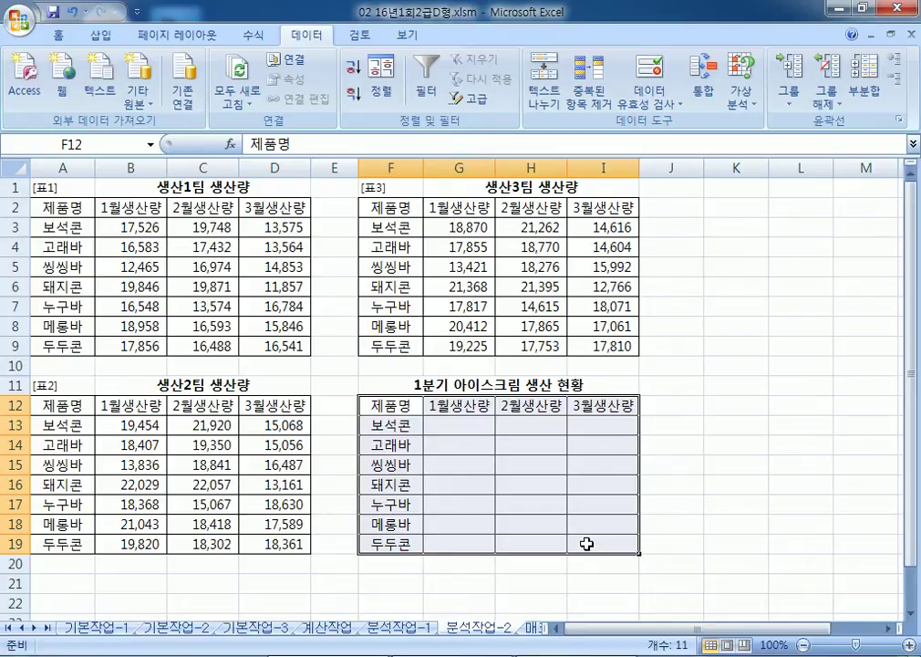
{"action": "scroll", "coordinate": [587, 543], "scroll_direction": "down", "scroll_amount": 2}
{"action": "left_click_drag", "start_coordinate": [388, 288], "coordinate": [611, 436]}
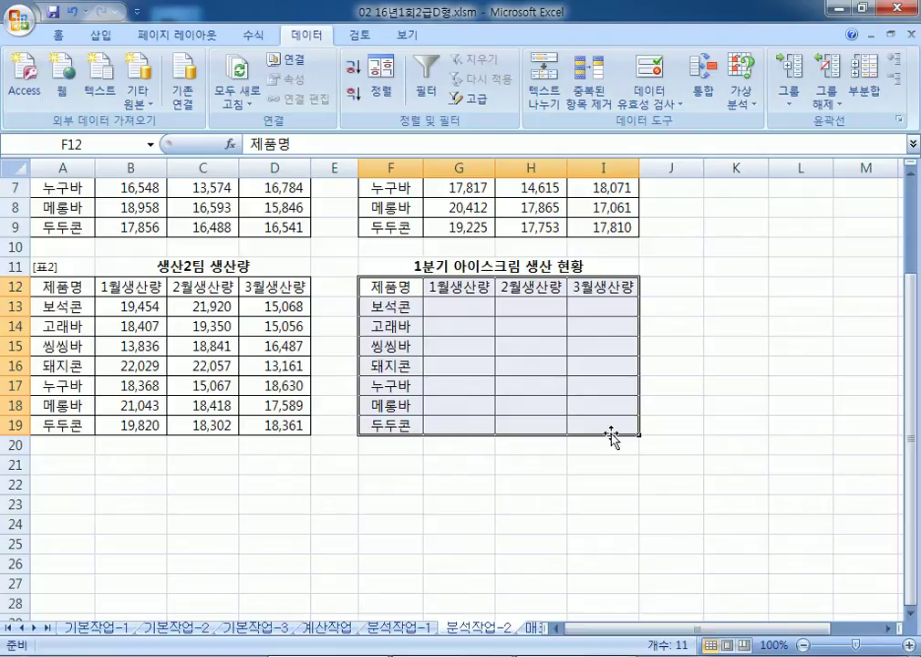
Step: Start a 통합 with function 합계 and add source ranges A12:D19 and A2:D9
{"action": "left_click", "coordinate": [706, 91]}
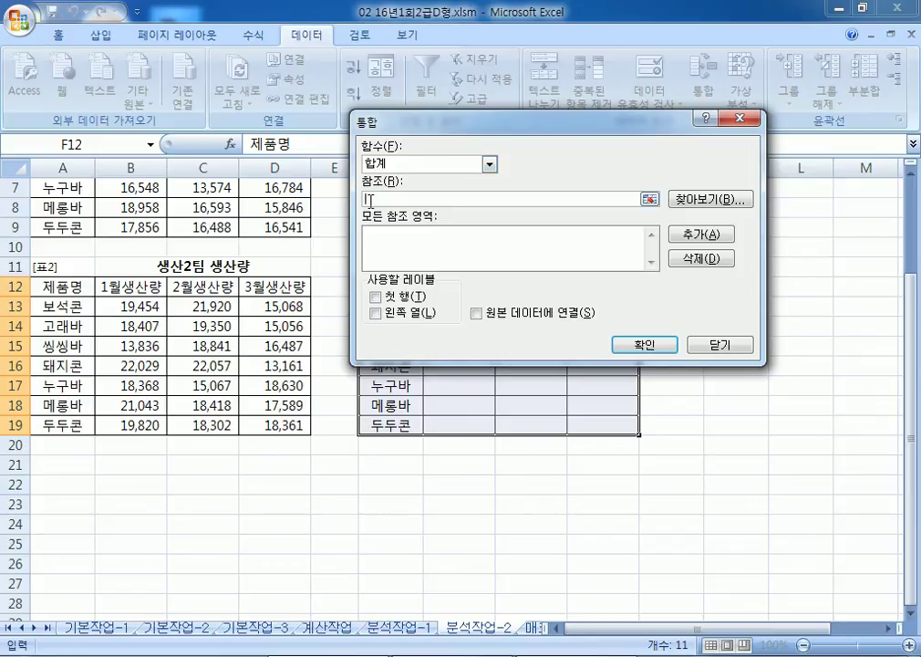
{"action": "left_click", "coordinate": [392, 164]}
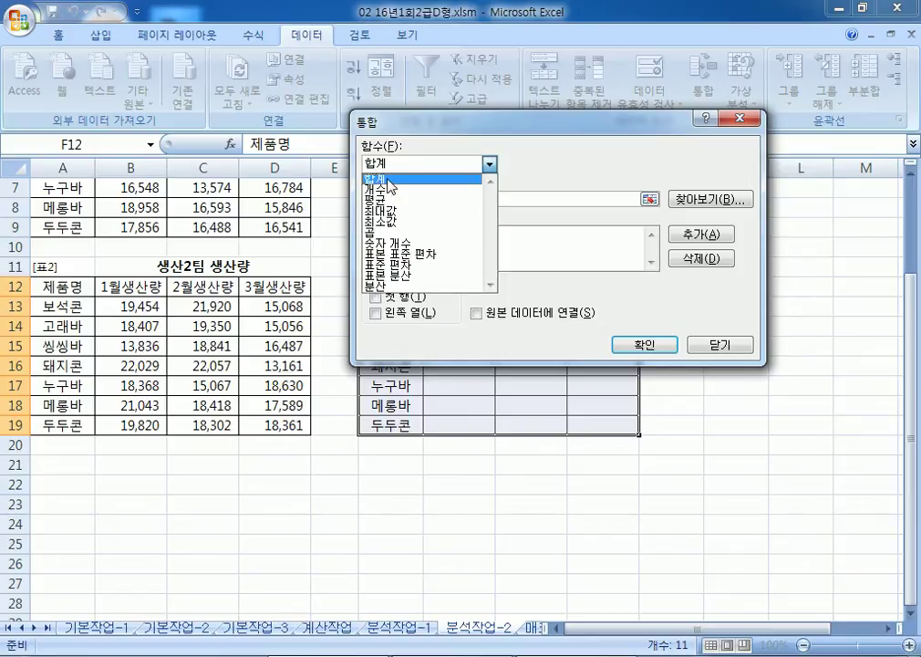
{"action": "left_click", "coordinate": [391, 180]}
{"action": "key", "text": "Tab"}
{"action": "scroll", "coordinate": [95, 311], "scroll_direction": "up", "scroll_amount": 1}
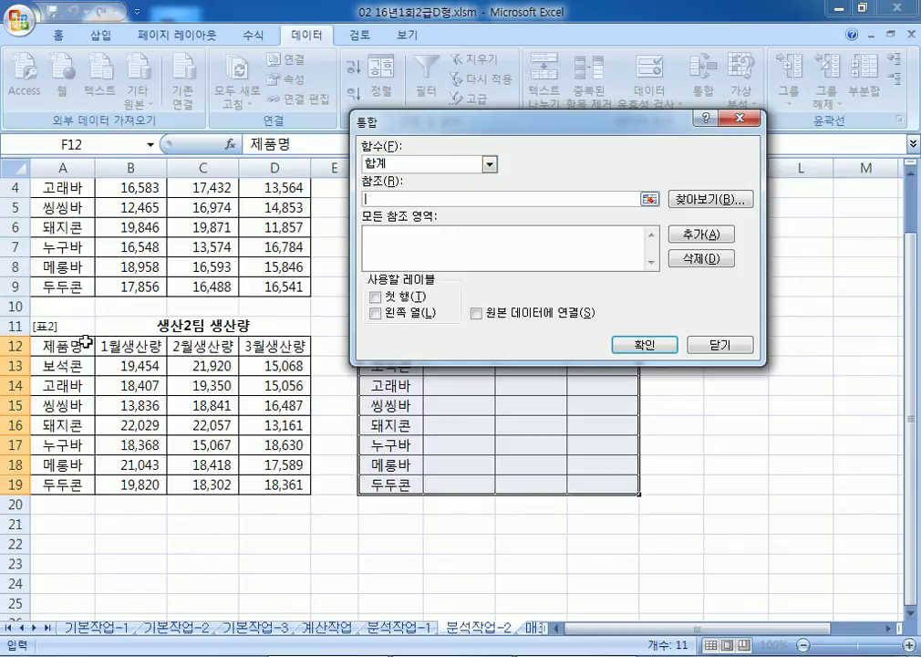
{"action": "left_click_drag", "start_coordinate": [62, 349], "coordinate": [294, 484]}
{"action": "left_click", "coordinate": [701, 234]}
{"action": "scroll", "coordinate": [108, 223], "scroll_direction": "up", "scroll_amount": 1}
{"action": "left_click_drag", "start_coordinate": [62, 208], "coordinate": [298, 346]}
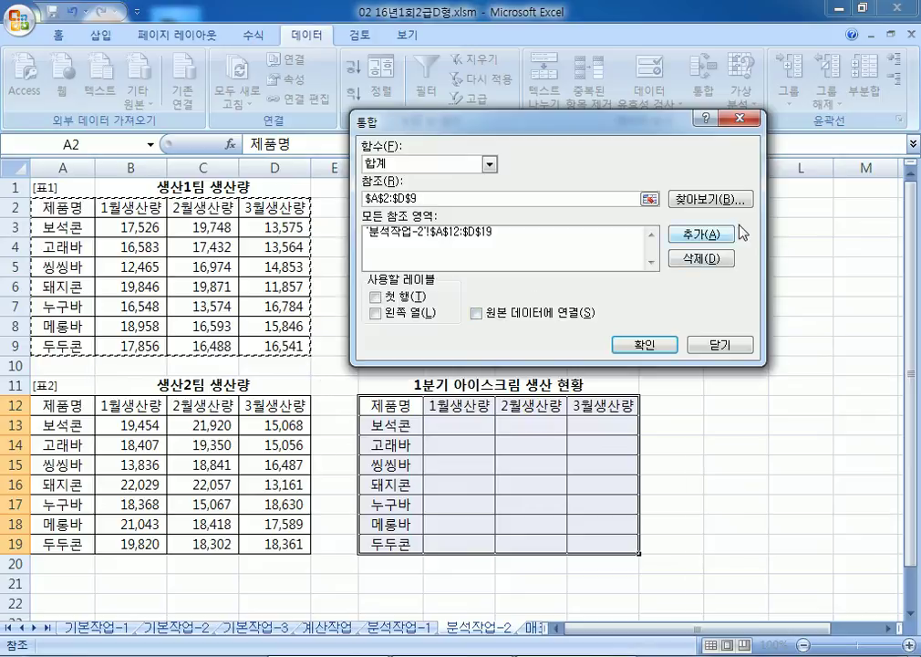
{"action": "left_click", "coordinate": [701, 234]}
Step: Add F2:I9, use 첫 행 and 왼쪽 열 labels, and fill the summary table
{"action": "left_click_drag", "start_coordinate": [598, 121], "coordinate": [775, 310]}
{"action": "left_click_drag", "start_coordinate": [404, 214], "coordinate": [616, 346]}
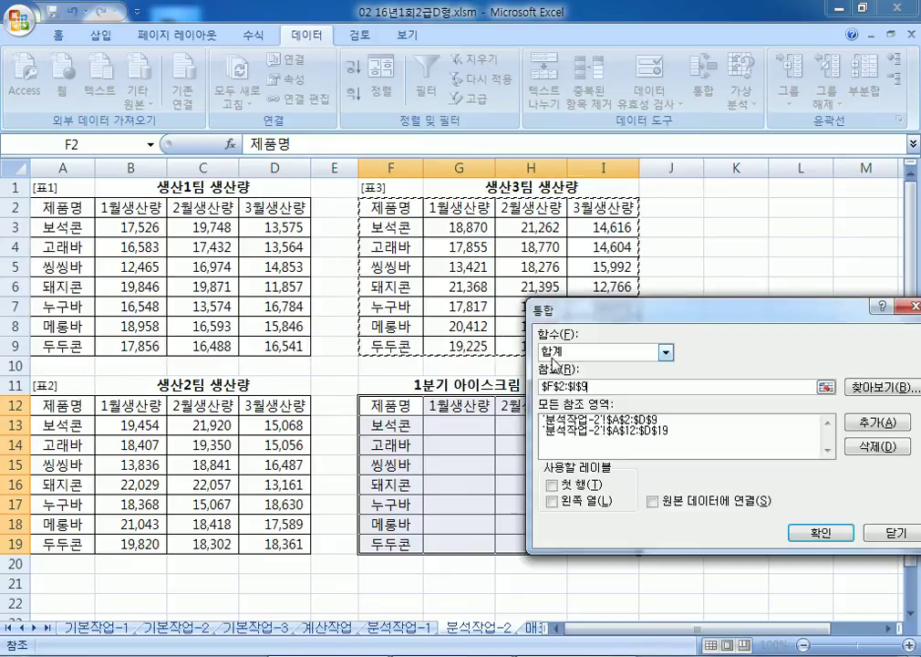
{"action": "left_click", "coordinate": [877, 436]}
{"action": "left_click_drag", "start_coordinate": [657, 310], "coordinate": [583, 138]}
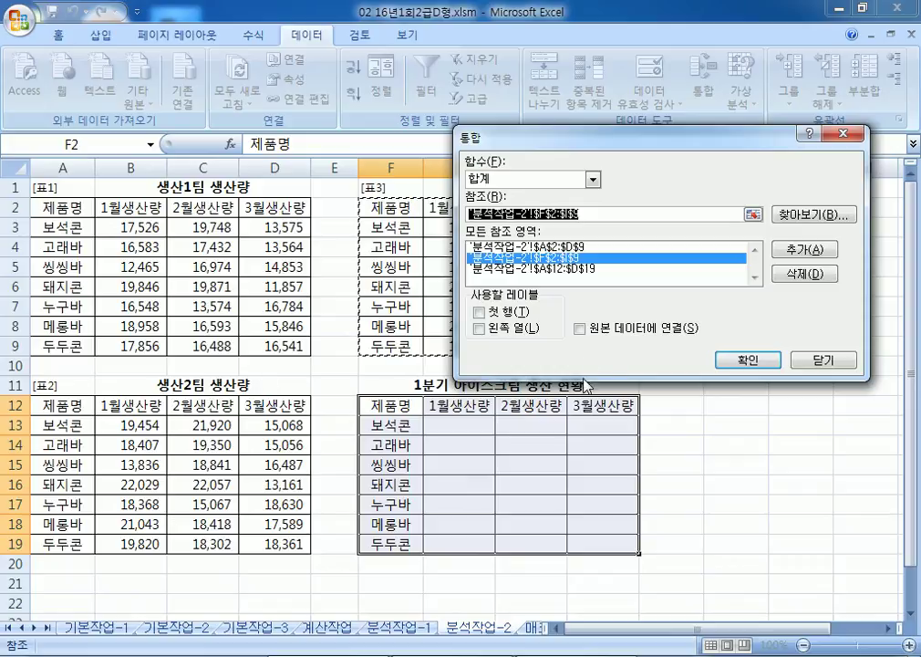
{"action": "left_click", "coordinate": [483, 312]}
{"action": "left_click", "coordinate": [481, 328]}
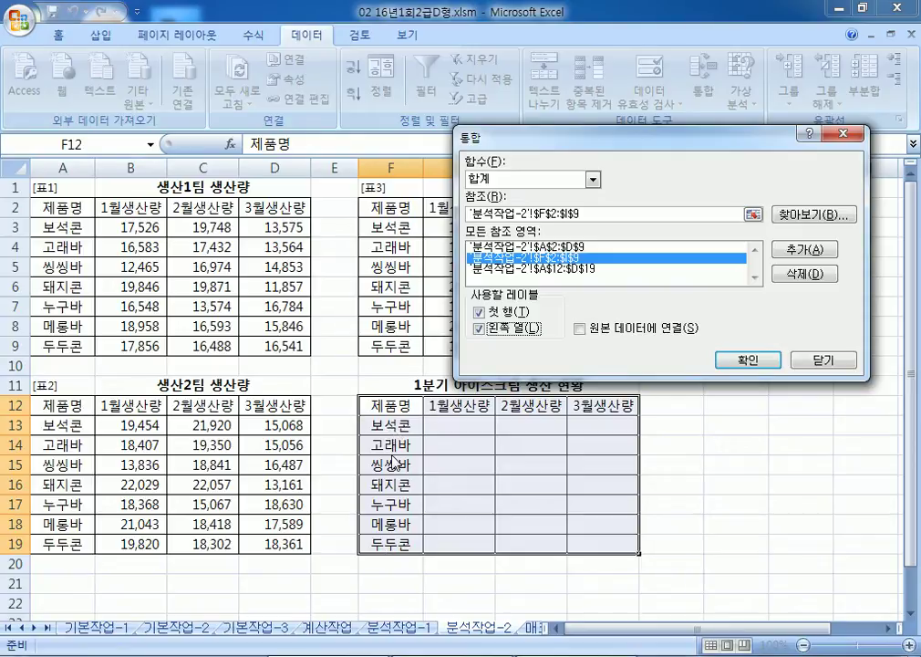
{"action": "left_click", "coordinate": [734, 363]}
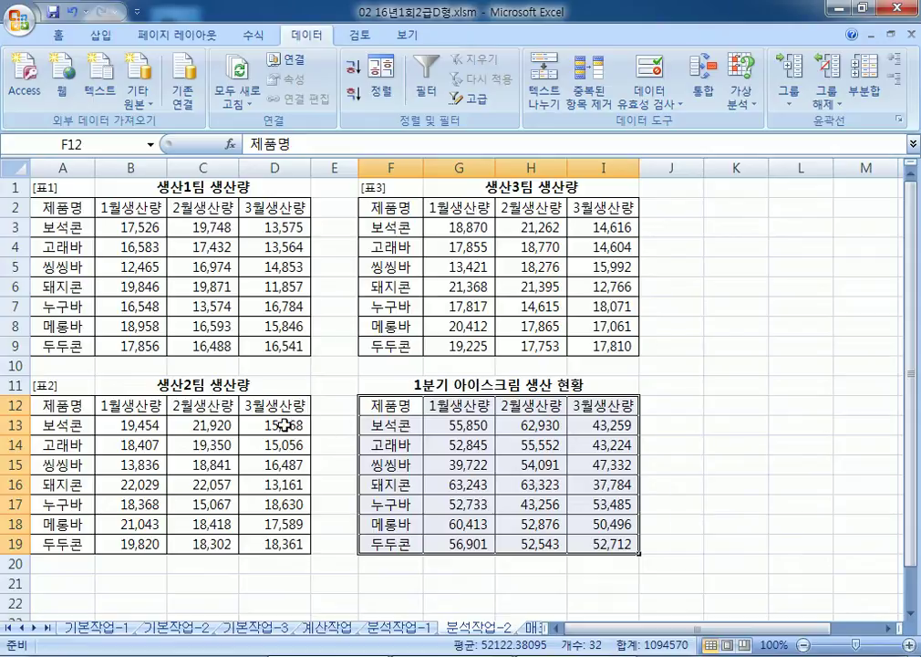
{"action": "left_click", "coordinate": [55, 366]}
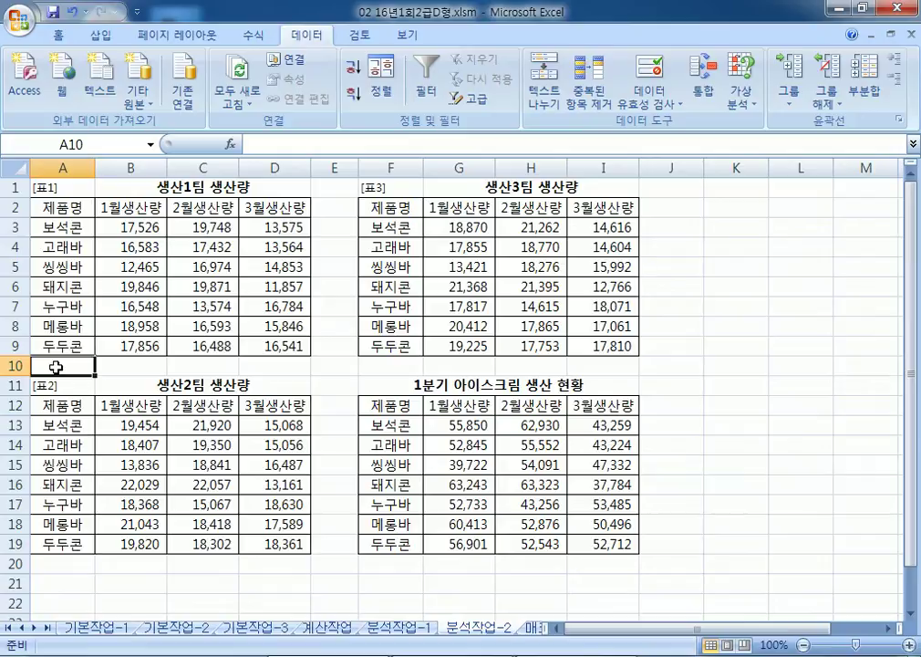
Step: Open the 매크로작업 sheet with the 전국체전 결과표 medal table
{"action": "left_click", "coordinate": [533, 629]}
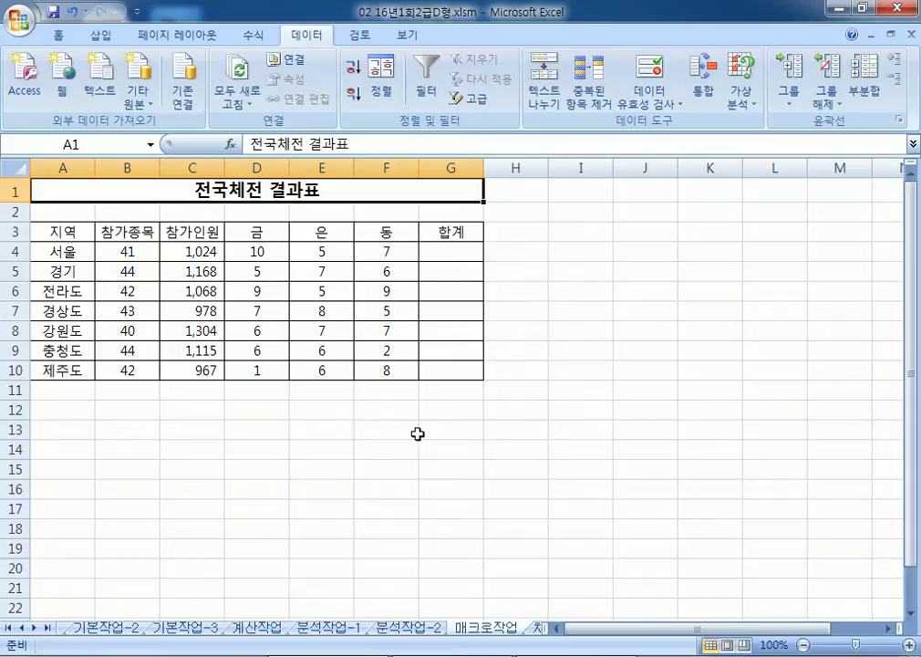
Step: Mark D4:G4 as the range to total and B12:C13 as the macro button area, then open the Office menu
{"action": "left_click_drag", "start_coordinate": [288, 251], "coordinate": [447, 256]}
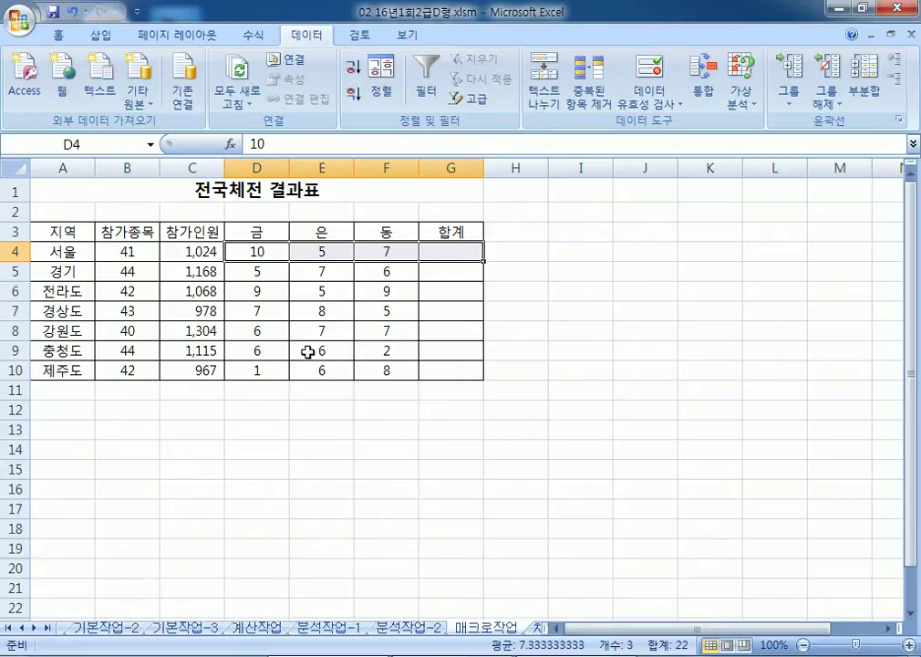
{"action": "left_click", "coordinate": [137, 407]}
{"action": "left_click_drag", "start_coordinate": [138, 408], "coordinate": [175, 419]}
{"action": "left_click", "coordinate": [117, 414]}
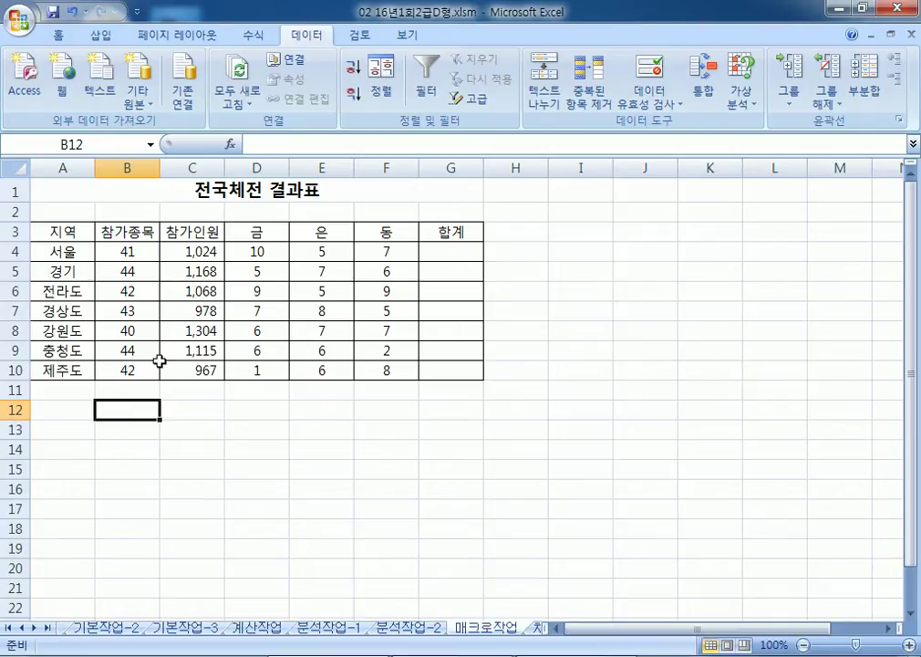
{"action": "left_click_drag", "start_coordinate": [128, 410], "coordinate": [192, 429]}
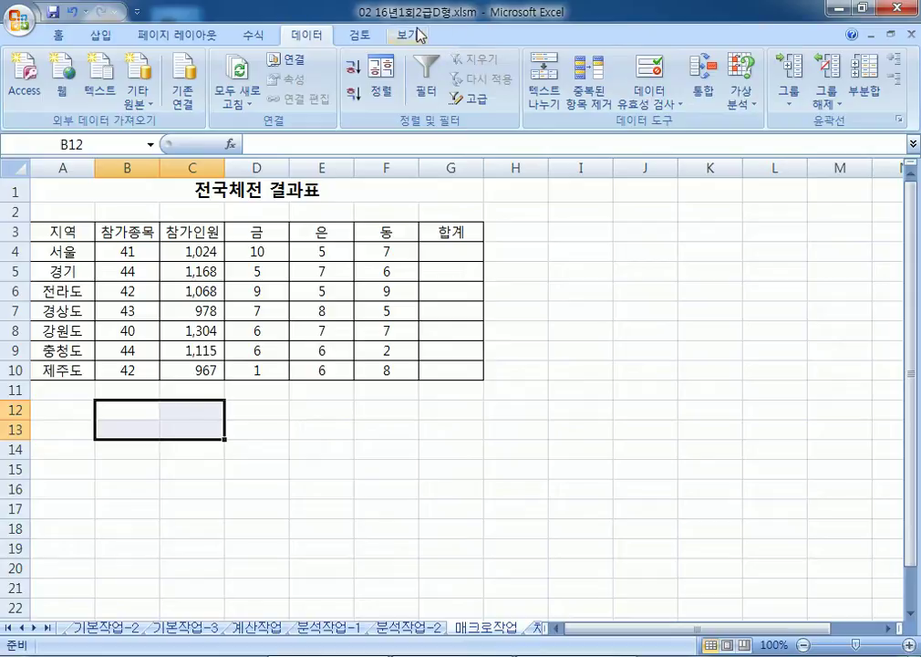
{"action": "left_click", "coordinate": [20, 18]}
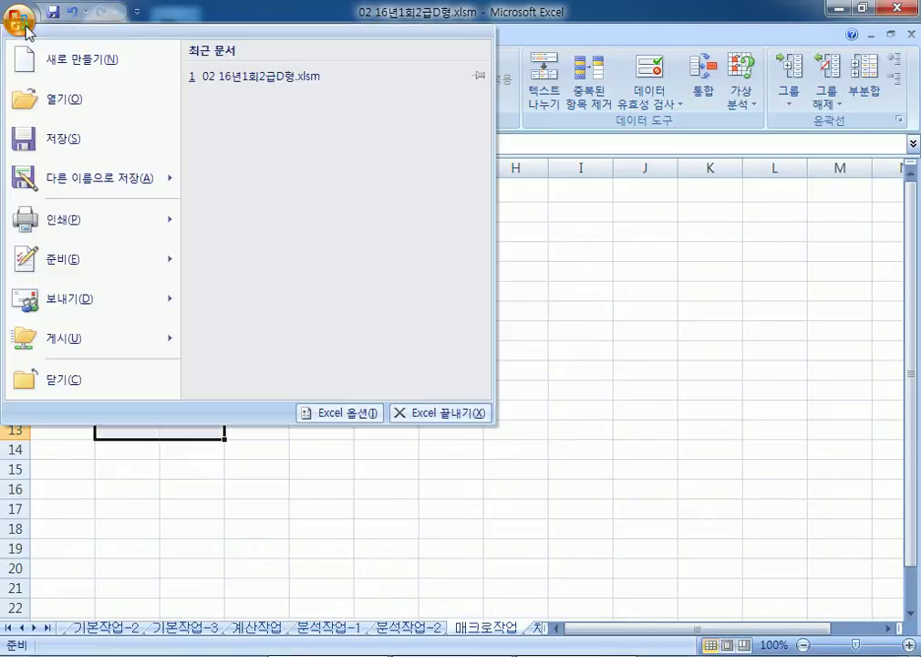
Step: In Excel Options, check 리본 메뉴에 개발 도구 탭 표시 so the 개발 도구 tab appears
{"action": "left_click", "coordinate": [328, 413]}
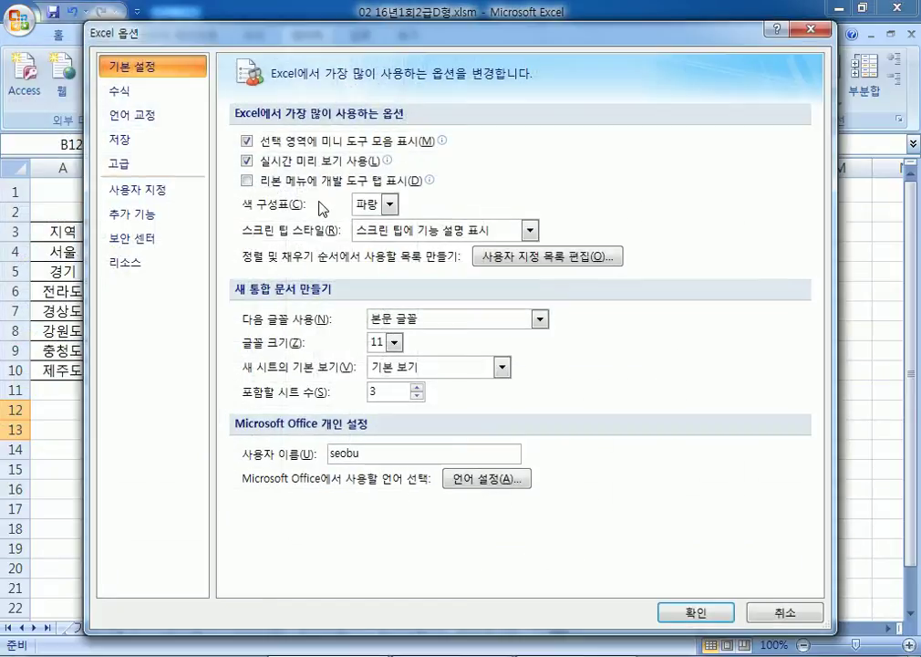
{"action": "left_click", "coordinate": [266, 182]}
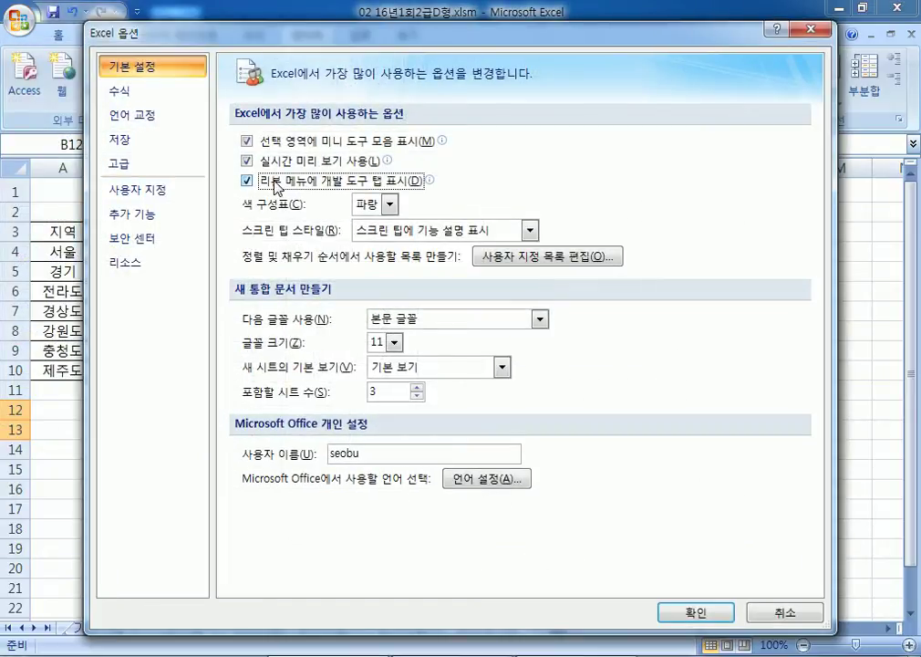
{"action": "left_click_drag", "start_coordinate": [237, 30], "coordinate": [215, 10]}
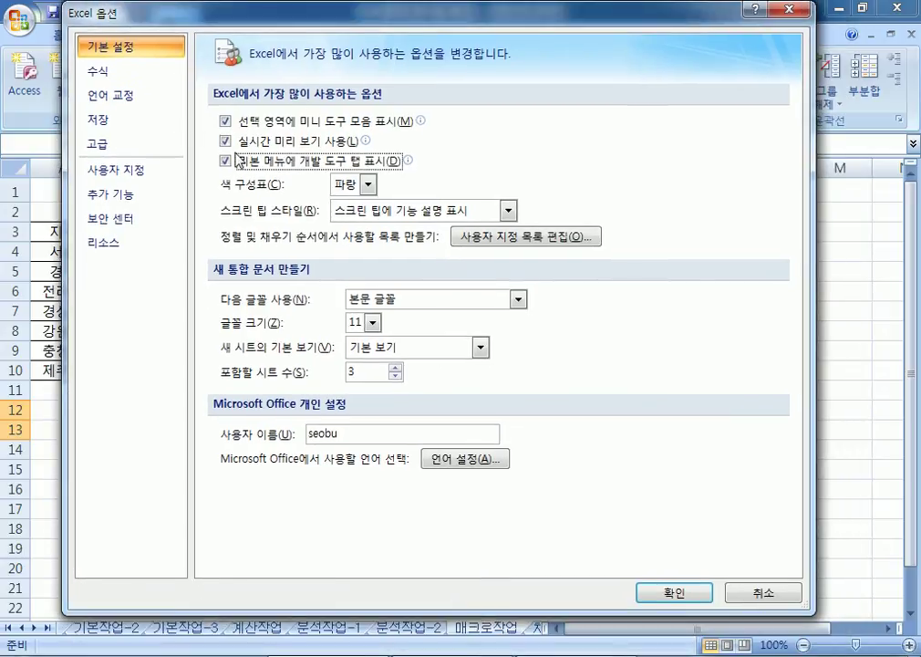
{"action": "left_click_drag", "start_coordinate": [359, 22], "coordinate": [380, 126]}
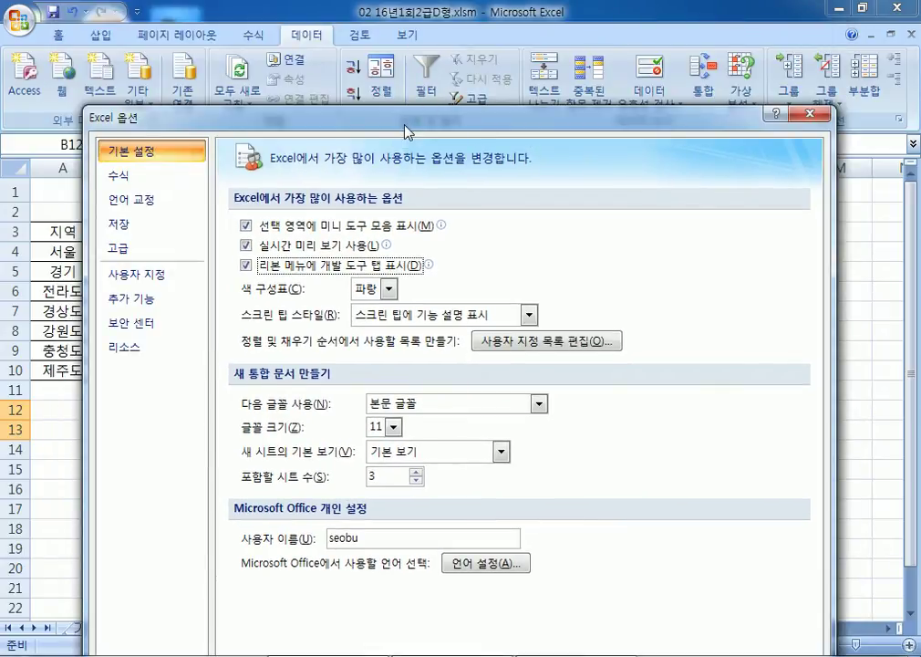
{"action": "left_click_drag", "start_coordinate": [407, 128], "coordinate": [398, 23]}
{"action": "left_click", "coordinate": [668, 594]}
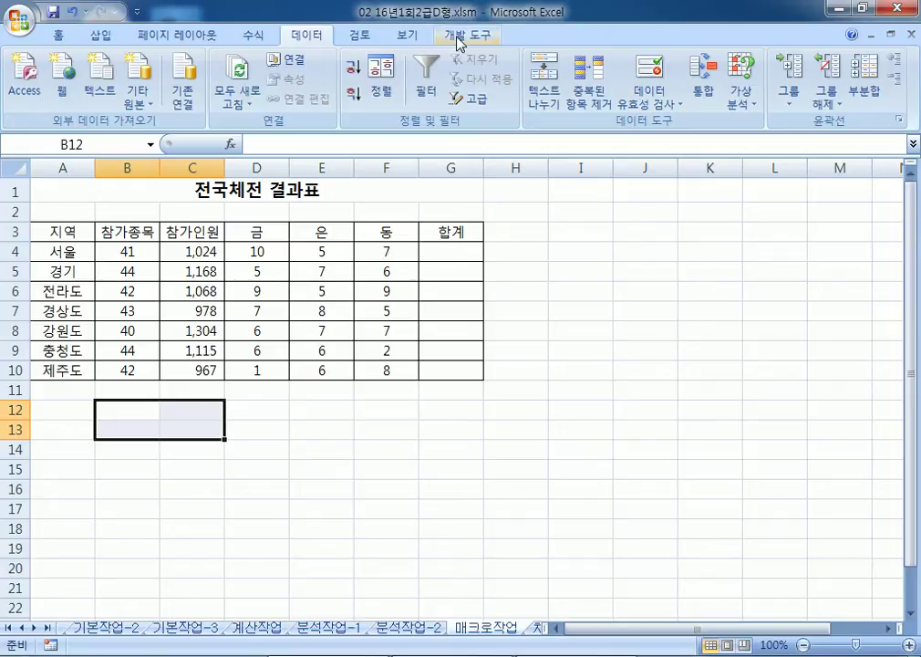
Step: Draw a form button over cells B12:C13 from the 개발 도구 controls
{"action": "left_click", "coordinate": [459, 43]}
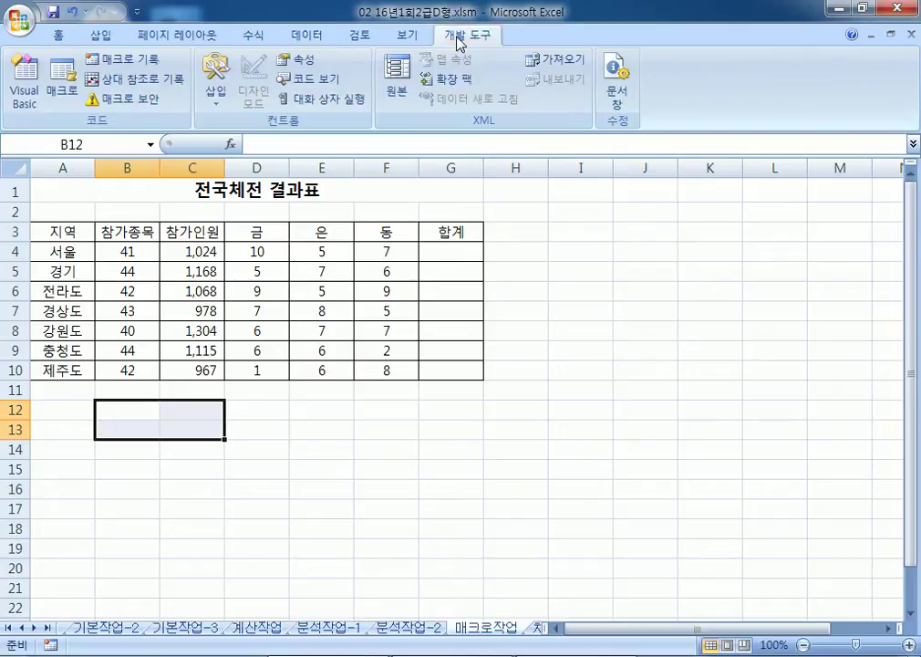
{"action": "left_click", "coordinate": [217, 96]}
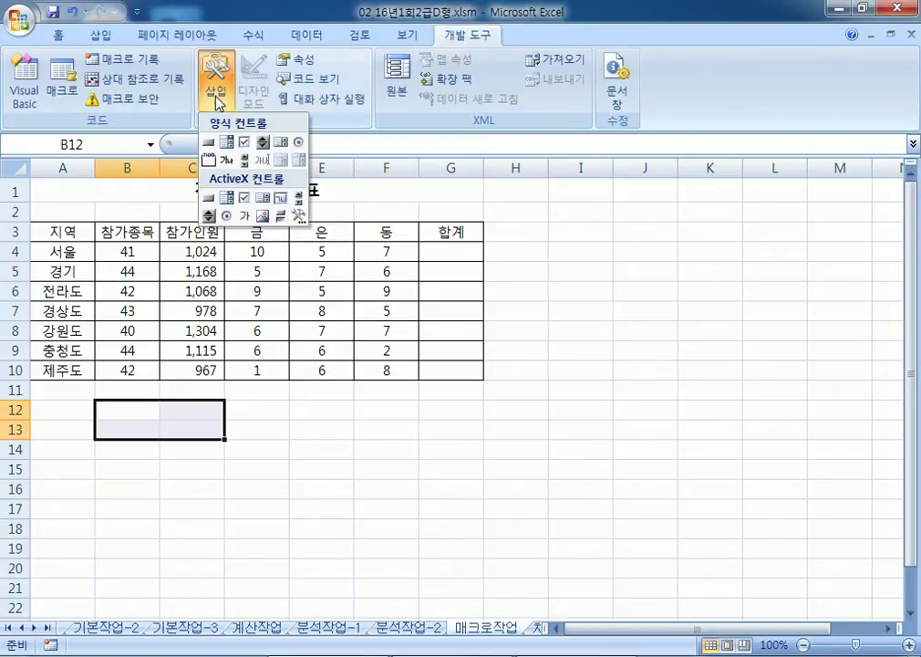
{"action": "left_click", "coordinate": [211, 144]}
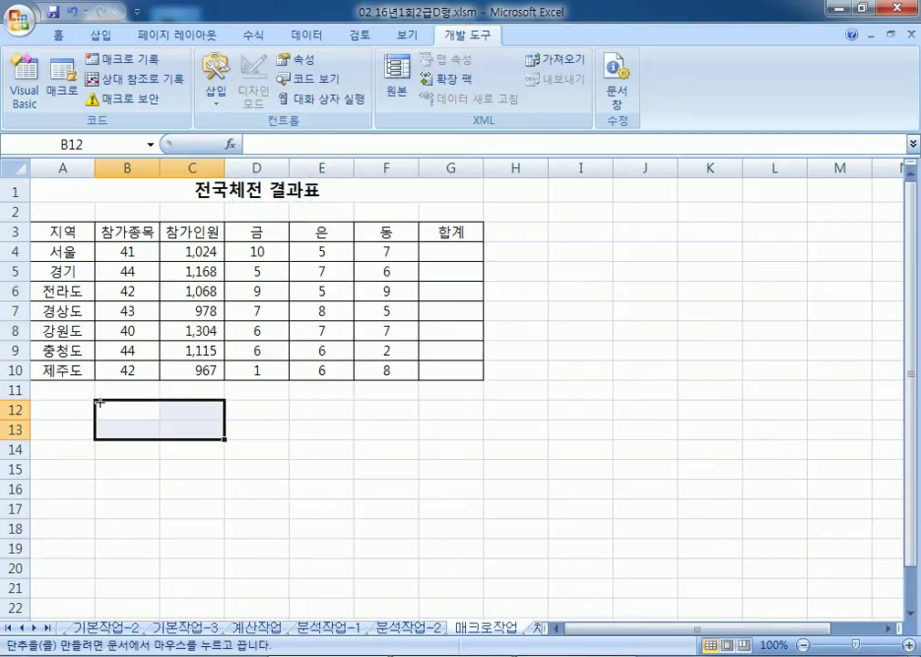
{"action": "left_click_drag", "start_coordinate": [100, 402], "coordinate": [226, 442]}
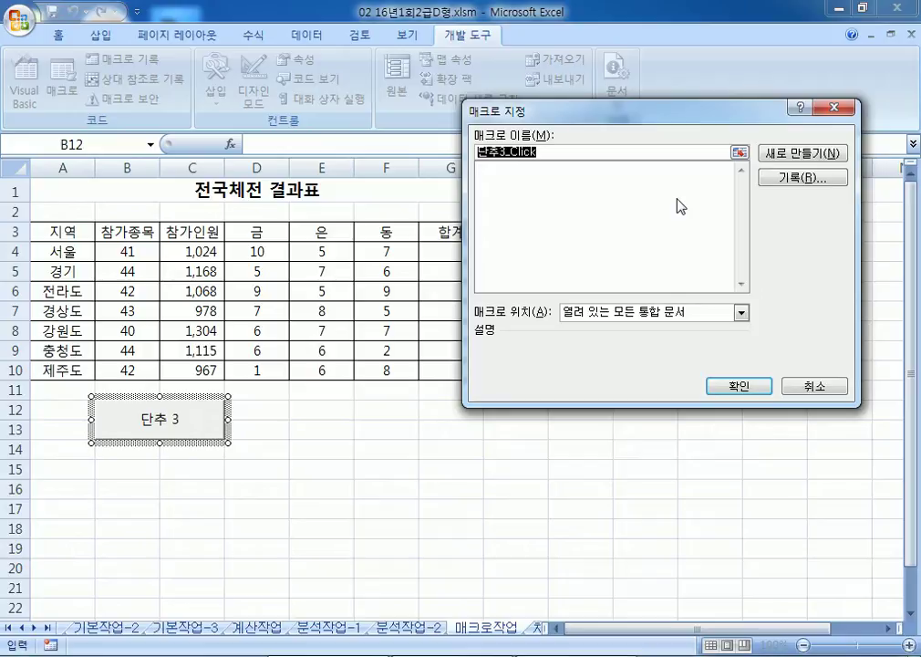
Step: Start recording a new macro named 합계 for the button
{"action": "type", "text": "합ㄱ"}
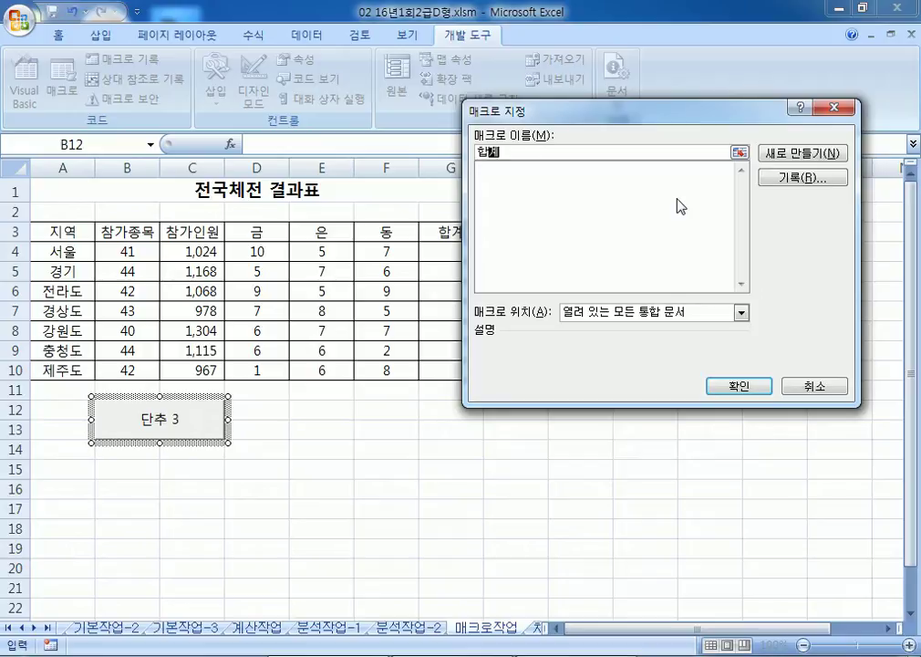
{"action": "left_click", "coordinate": [801, 179]}
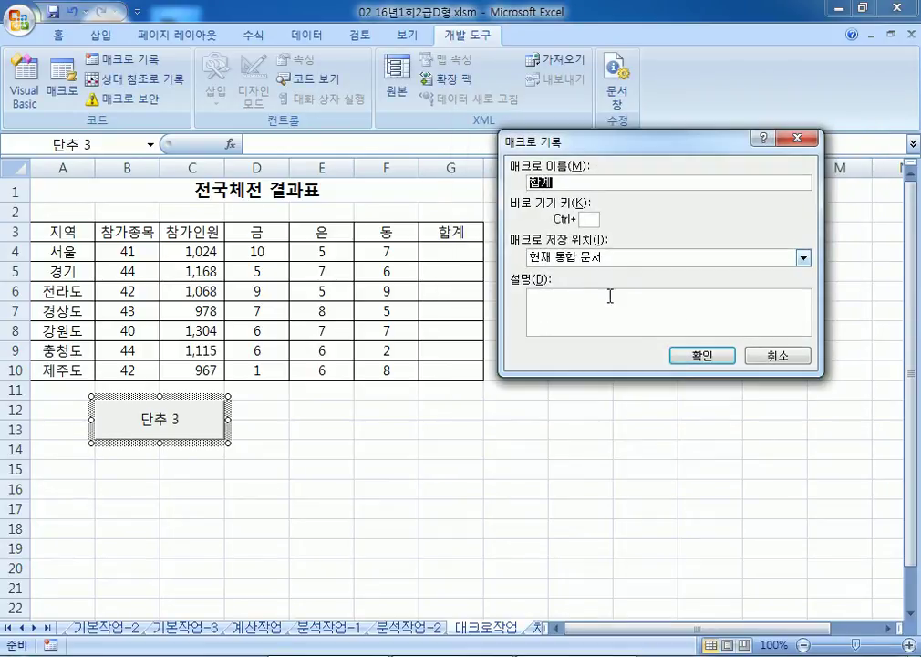
{"action": "left_click", "coordinate": [701, 357]}
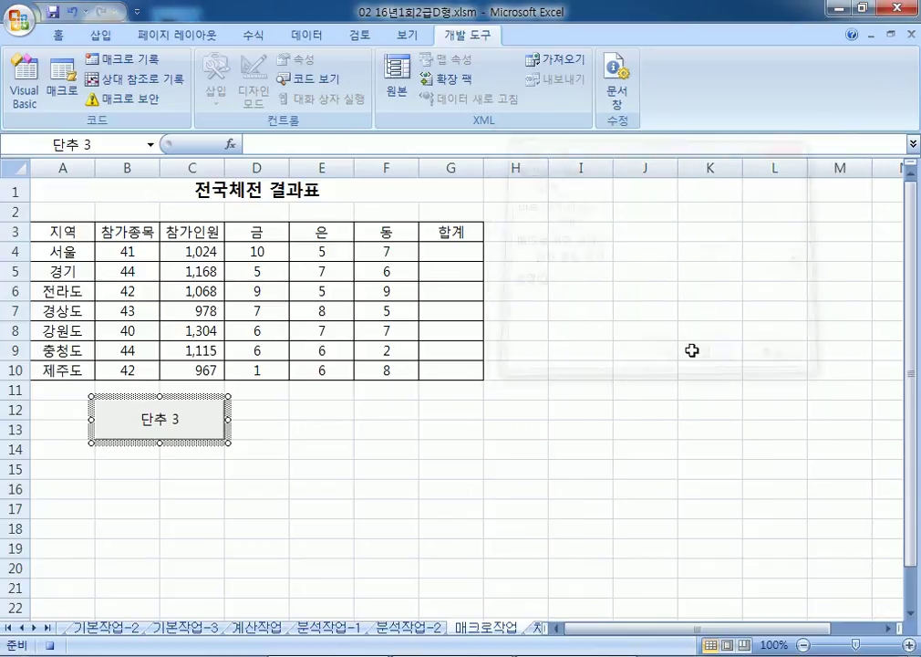
Step: Enter =SUM(D4:F4) in G4, fill it down to G10, and stop recording
{"action": "left_click", "coordinate": [463, 255]}
{"action": "type", "text": "=SUM("}
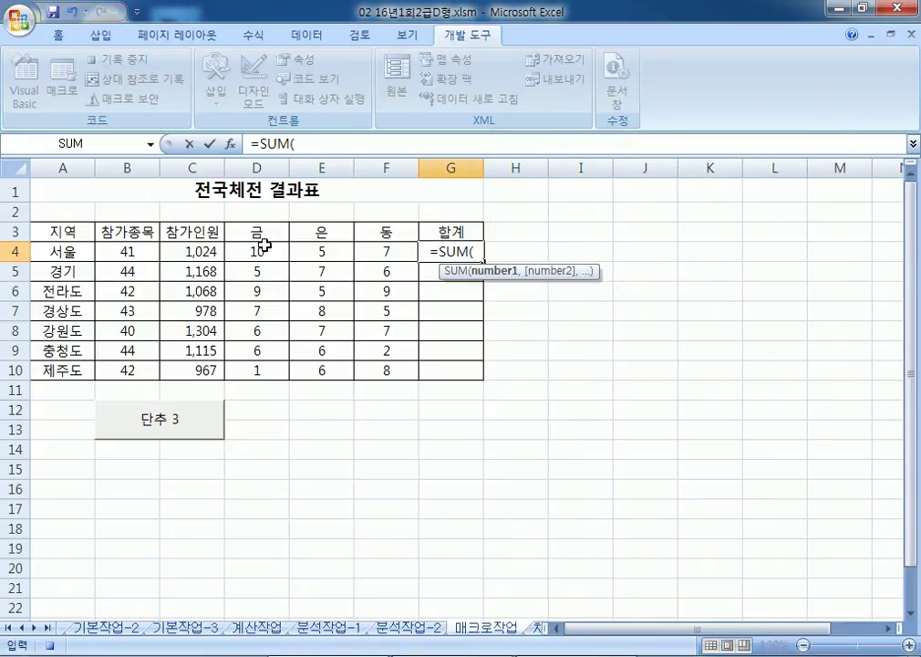
{"action": "left_click_drag", "start_coordinate": [267, 243], "coordinate": [368, 248]}
{"action": "key", "text": "Return"}
{"action": "left_click", "coordinate": [451, 251]}
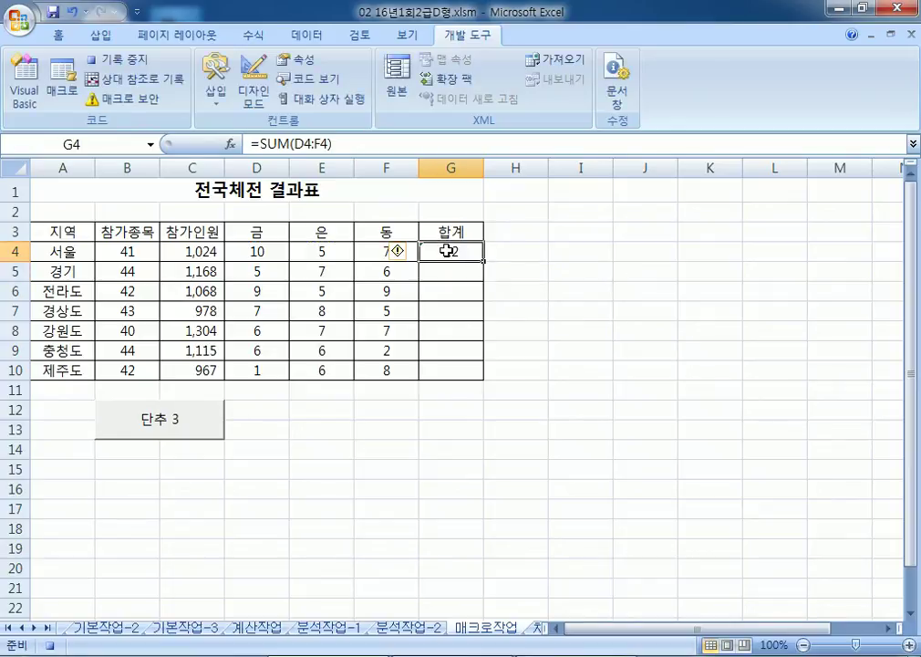
{"action": "left_click_drag", "start_coordinate": [487, 262], "coordinate": [481, 379]}
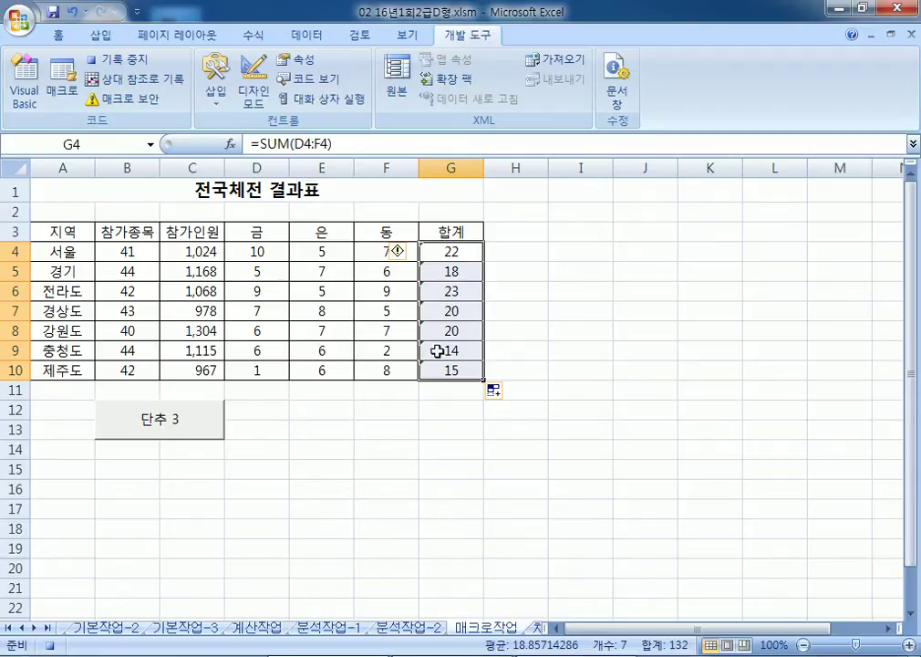
{"action": "left_click", "coordinate": [116, 59]}
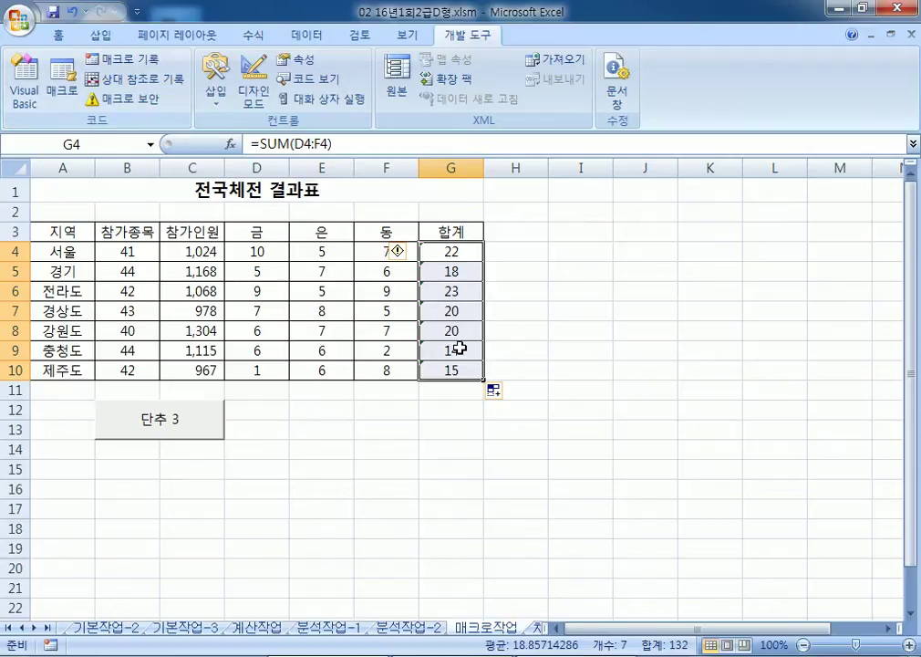
Step: Clear the totals in G4:G10 and run the button's macro to refill them
{"action": "left_click_drag", "start_coordinate": [126, 249], "coordinate": [178, 249]}
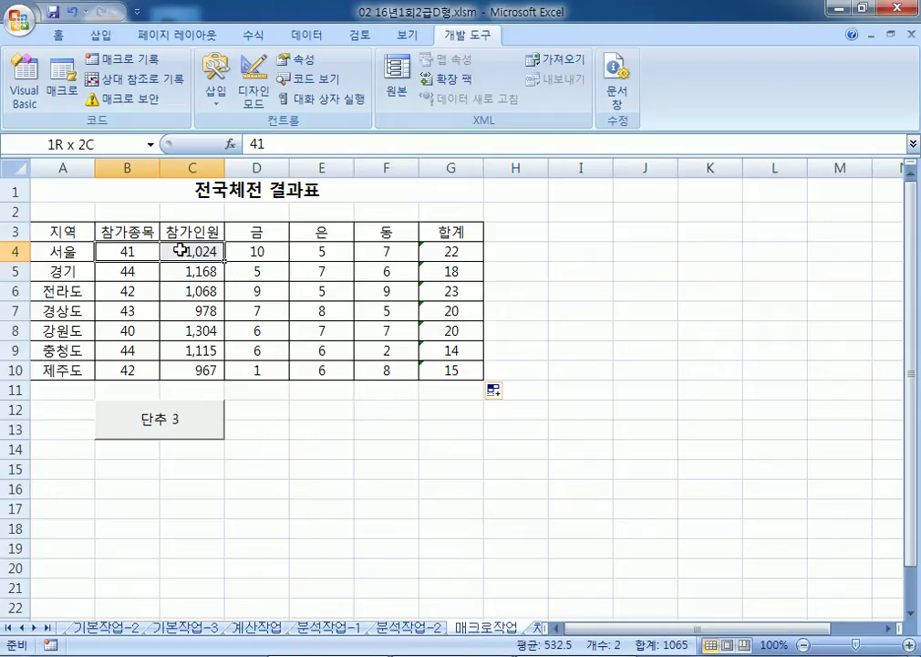
{"action": "left_click_drag", "start_coordinate": [251, 251], "coordinate": [440, 255]}
{"action": "left_click", "coordinate": [403, 252]}
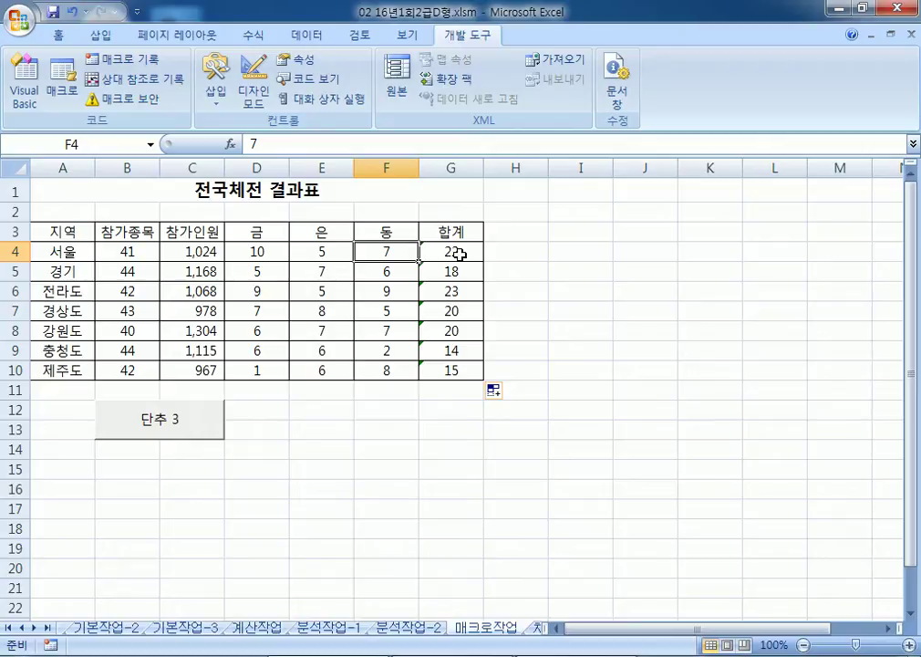
{"action": "left_click_drag", "start_coordinate": [477, 406], "coordinate": [461, 390]}
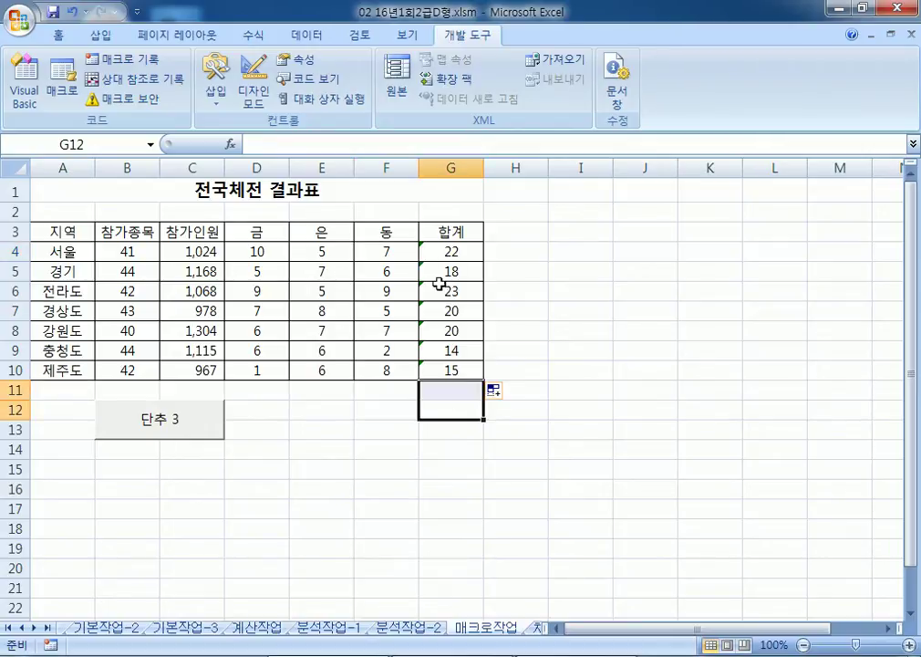
{"action": "left_click_drag", "start_coordinate": [441, 253], "coordinate": [447, 372]}
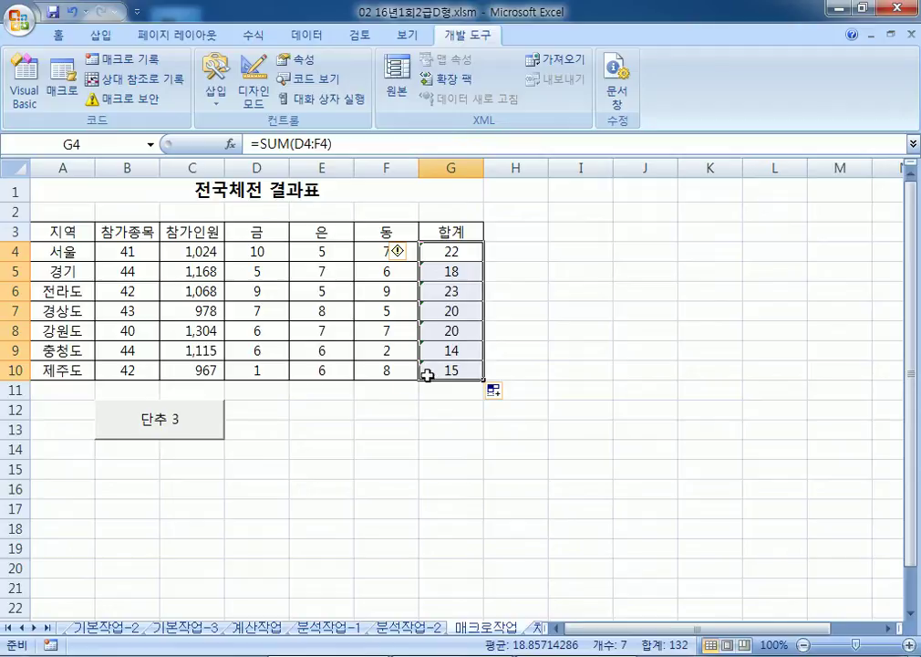
{"action": "key", "text": "Delete"}
{"action": "left_click", "coordinate": [370, 427]}
{"action": "left_click", "coordinate": [179, 421]}
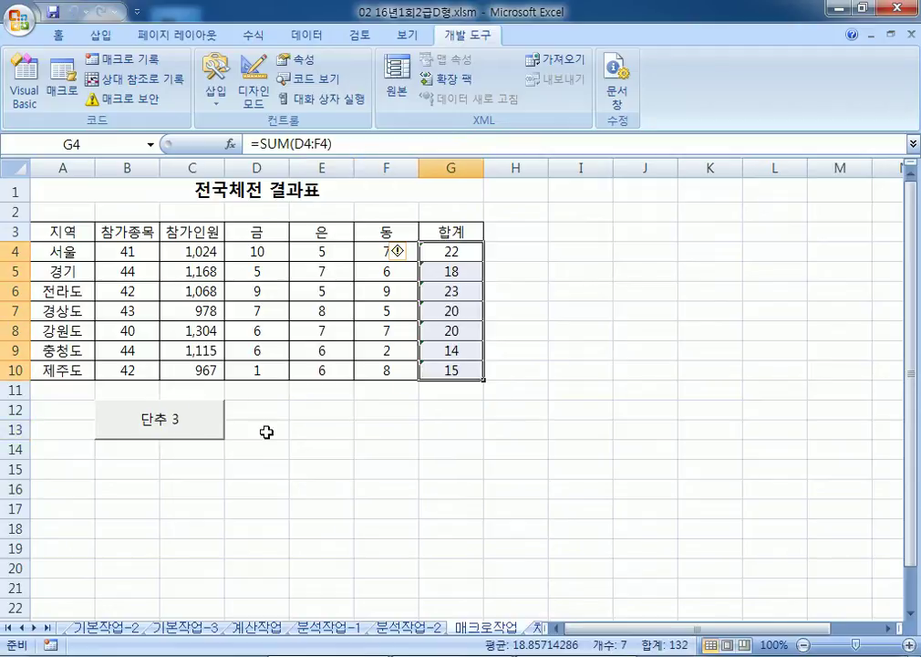
Step: Change the button's caption from 단추 3 to 합계
{"action": "right_click", "coordinate": [176, 421]}
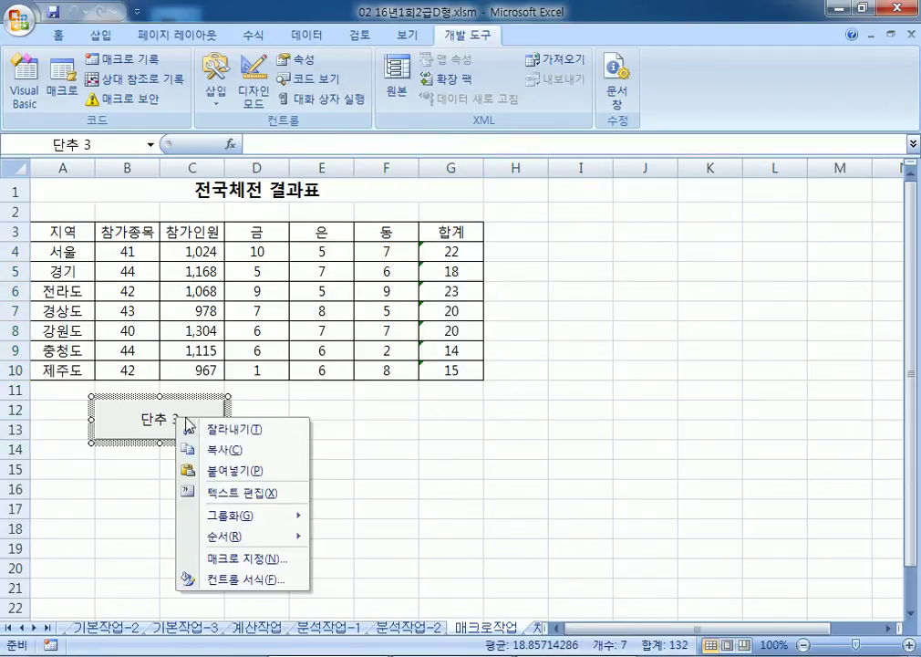
{"action": "left_click", "coordinate": [225, 493]}
{"action": "type", "text": "GKQRp"}
{"action": "key", "text": "shift+Home"}
{"action": "type", "text": "합계"}
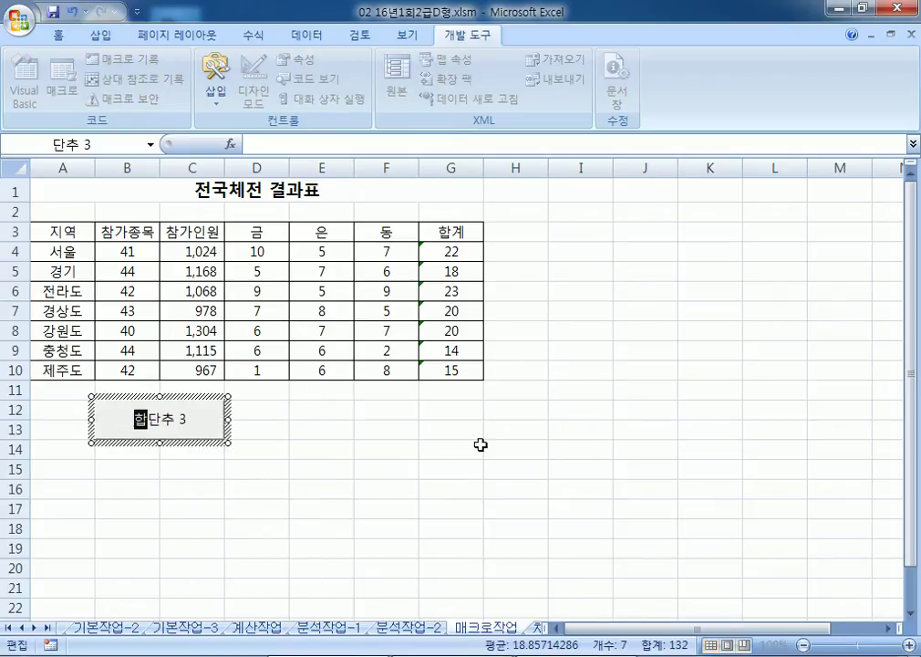
{"action": "key", "text": "Delete"}
{"action": "key", "text": "Delete"}
{"action": "key", "text": "Delete"}
{"action": "key", "text": "Delete"}
{"action": "key", "text": "Escape"}
Step: Clear G4:G10 and click the 합계 button to refill the totals
{"action": "left_click_drag", "start_coordinate": [470, 256], "coordinate": [469, 362]}
{"action": "key", "text": "Delete"}
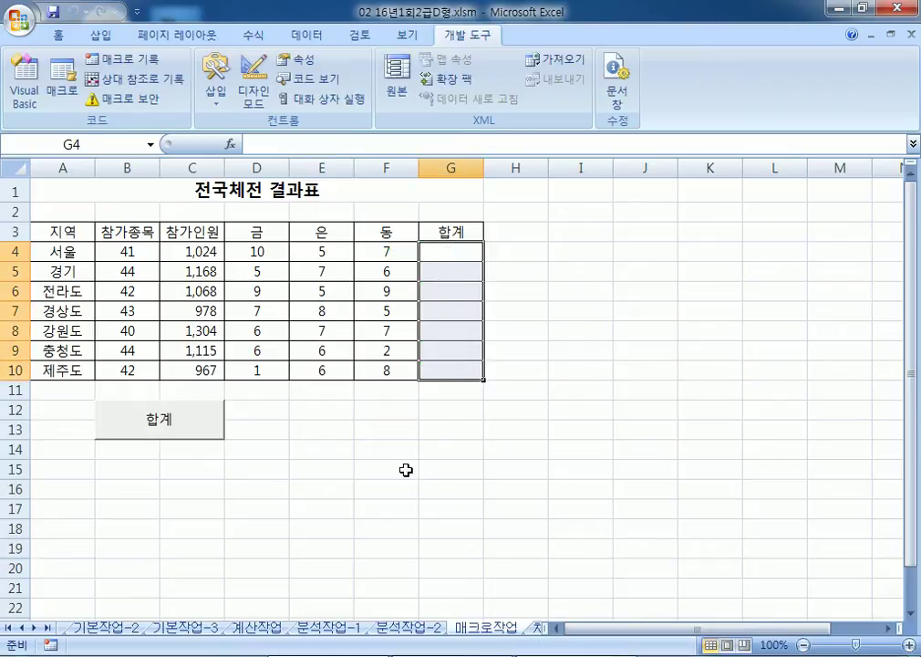
{"action": "left_click", "coordinate": [407, 470]}
{"action": "left_click", "coordinate": [196, 421]}
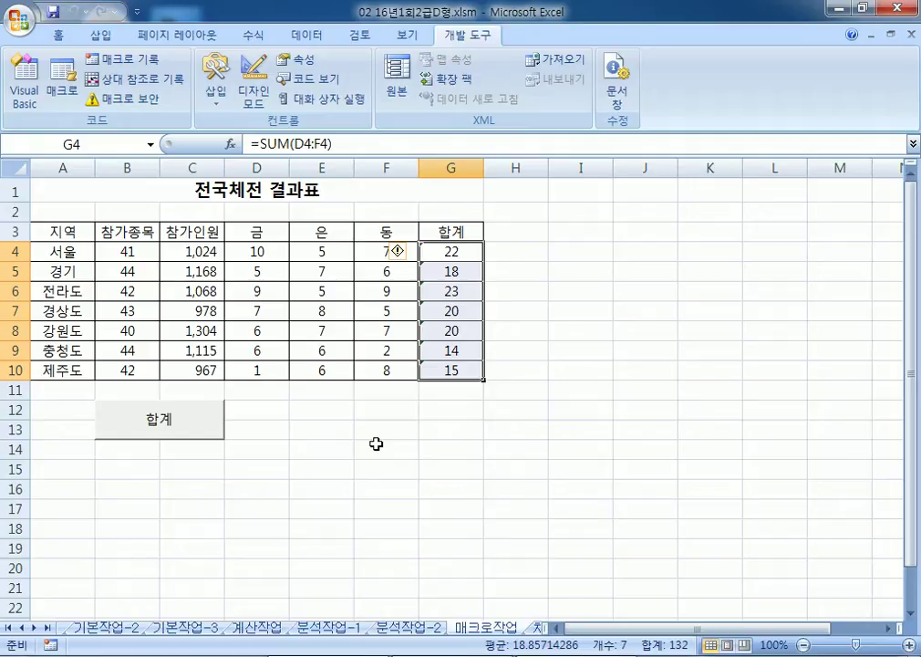
{"action": "left_click", "coordinate": [376, 443]}
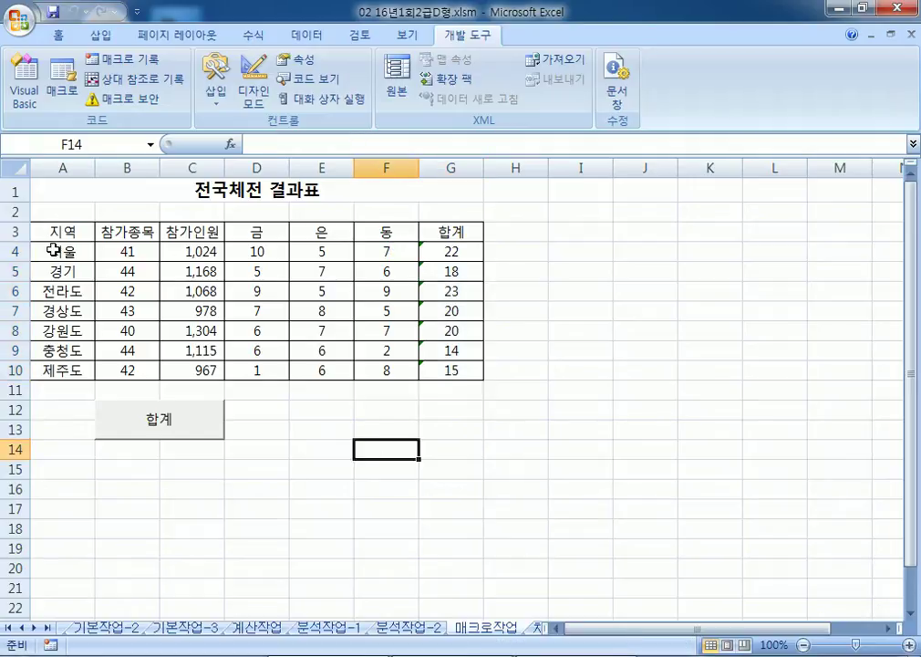
Step: Try a yellow fill on D4:F10, undo it, and select E12:F13
{"action": "left_click_drag", "start_coordinate": [255, 257], "coordinate": [387, 370]}
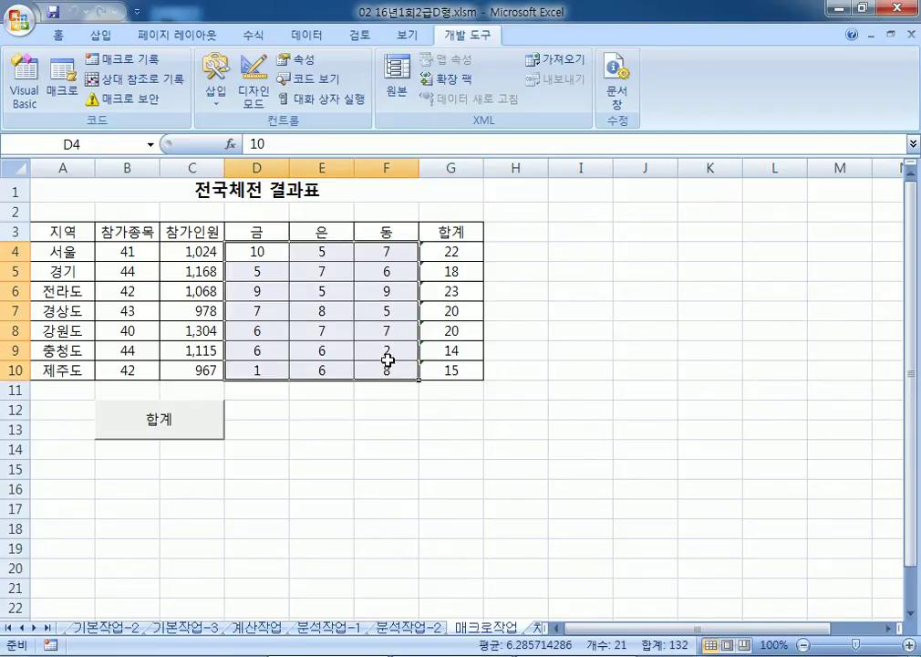
{"action": "left_click", "coordinate": [58, 36]}
{"action": "left_click", "coordinate": [206, 95]}
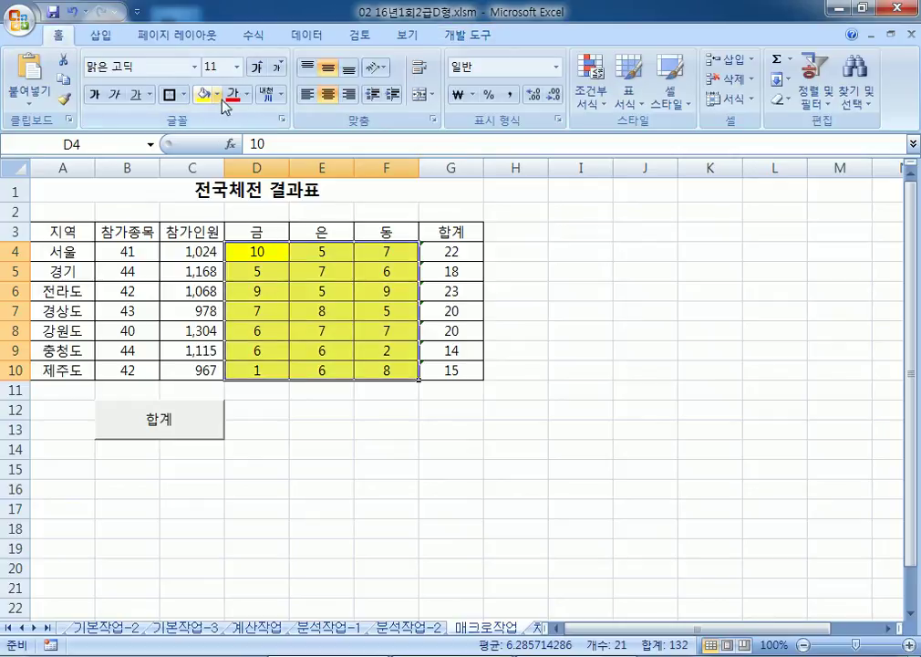
{"action": "left_click", "coordinate": [69, 12]}
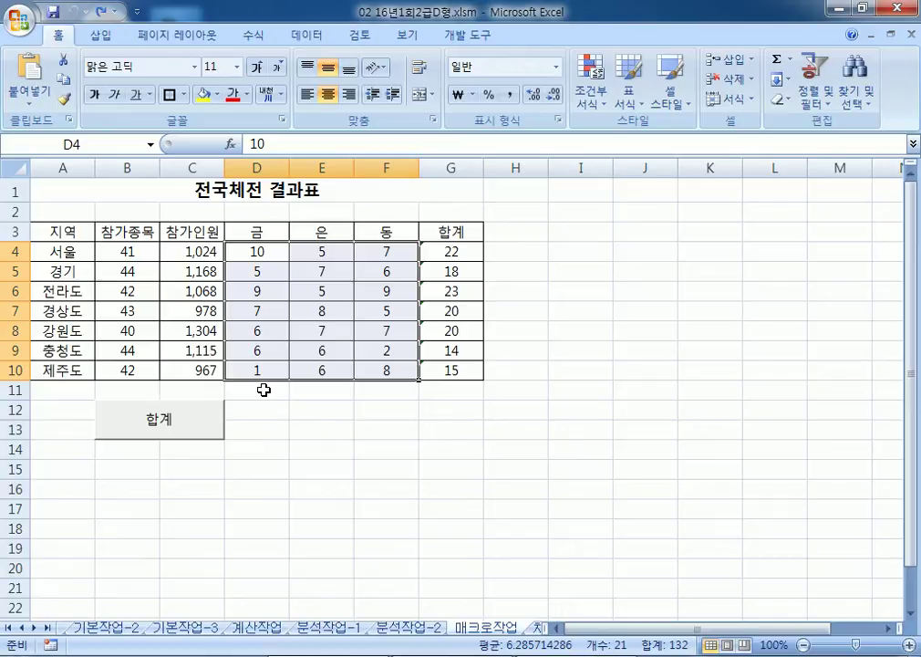
{"action": "left_click_drag", "start_coordinate": [313, 409], "coordinate": [371, 434]}
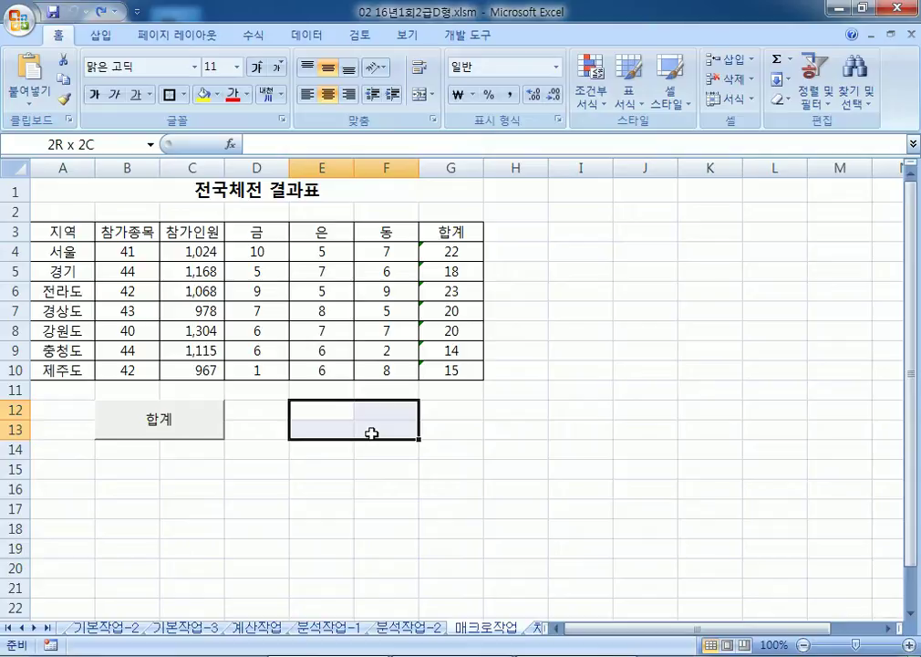
Step: Draw a rounded rectangle over E12:F13 and label it 서식
{"action": "left_click", "coordinate": [102, 36]}
{"action": "left_click", "coordinate": [191, 78]}
{"action": "left_click", "coordinate": [201, 236]}
{"action": "left_click_drag", "start_coordinate": [289, 399], "coordinate": [420, 439]}
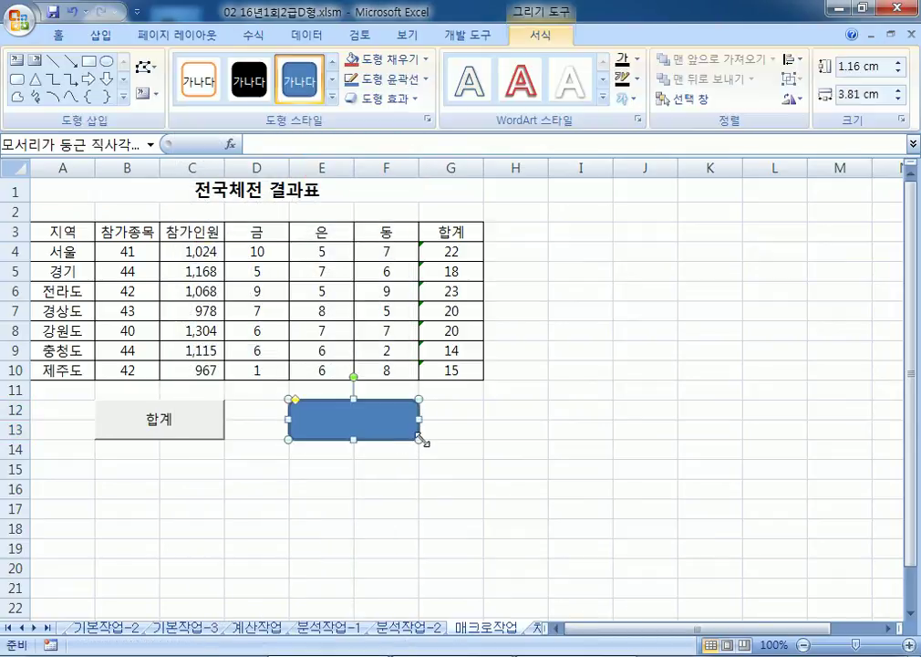
{"action": "type", "text": "서식"}
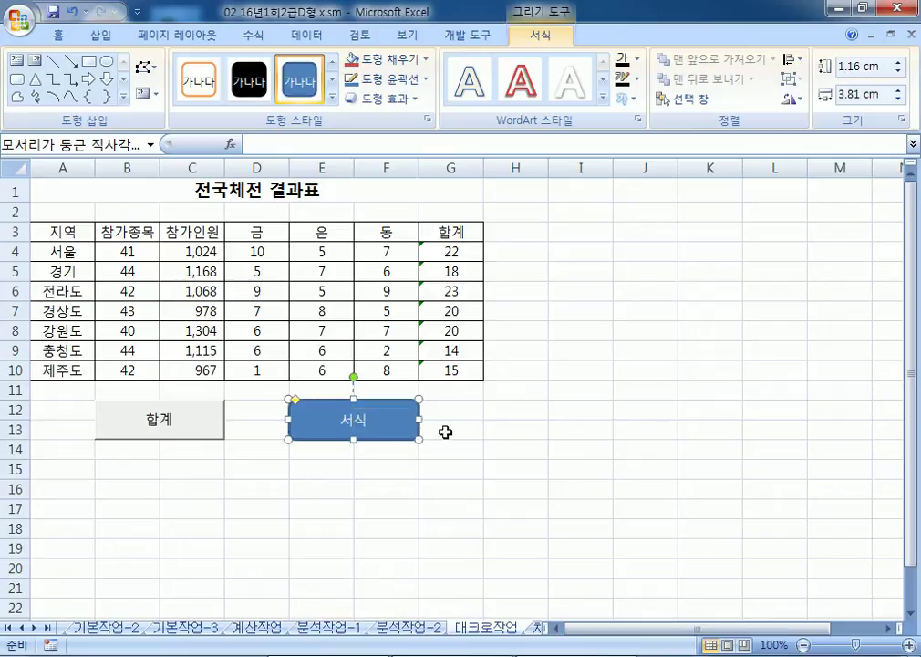
Step: Assign the shape a new macro named 서식 and start recording it
{"action": "right_click", "coordinate": [402, 427]}
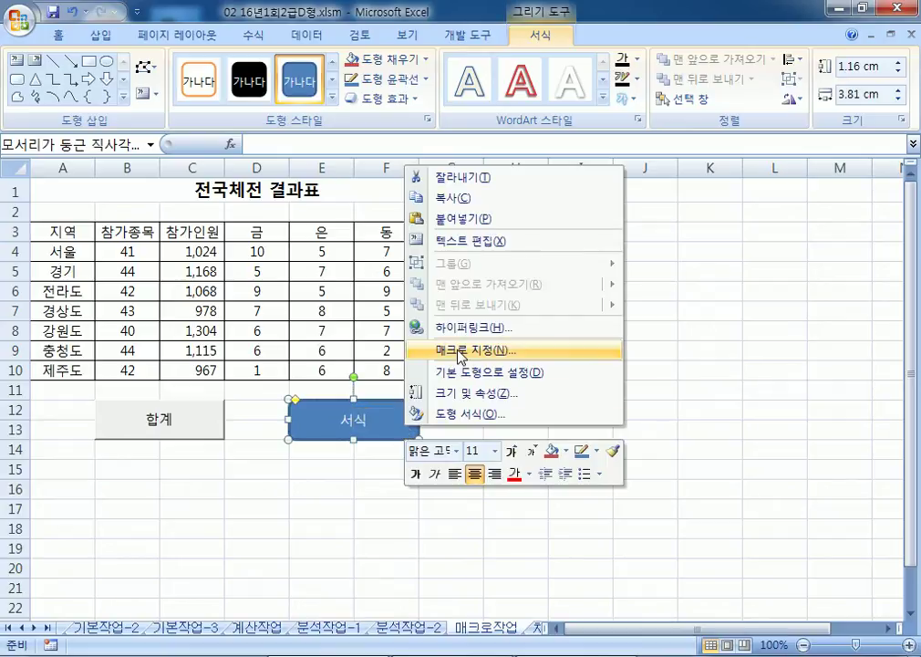
{"action": "left_click", "coordinate": [529, 349]}
{"action": "type", "text": "서식"}
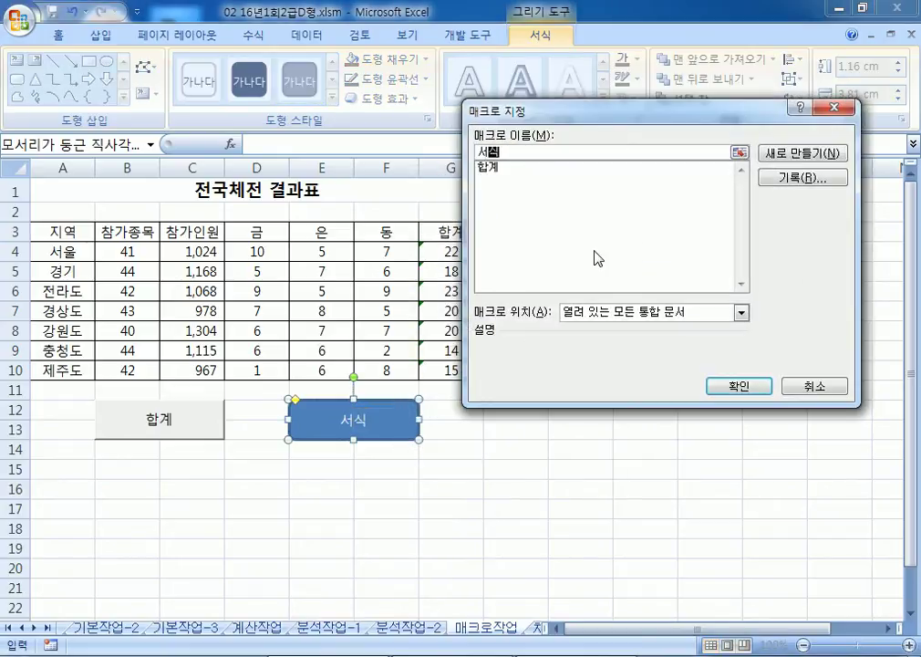
{"action": "left_click", "coordinate": [806, 180]}
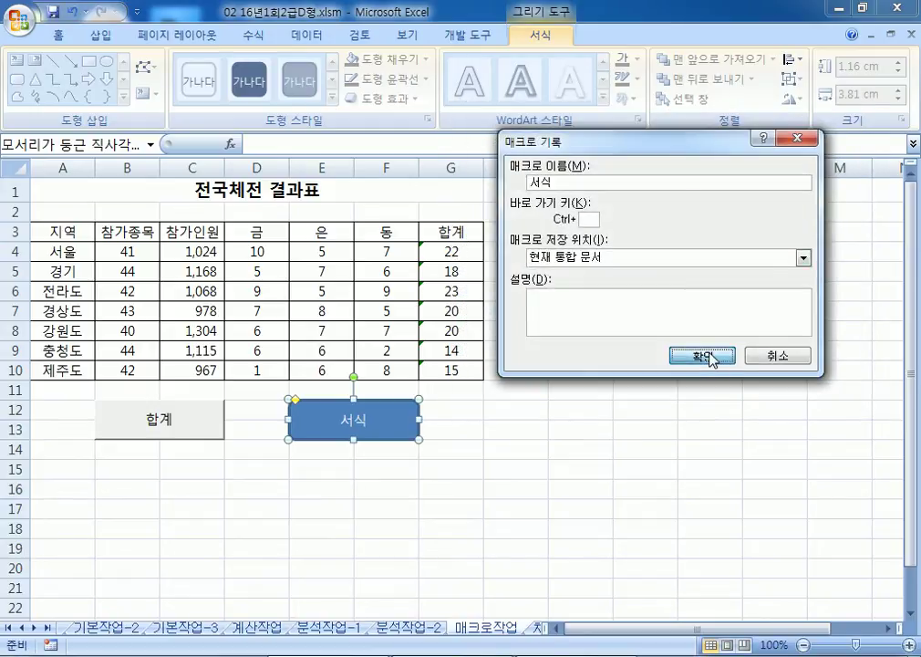
{"action": "left_click", "coordinate": [714, 358]}
Step: Fill D4:F10 yellow, then stop the macro recording
{"action": "left_click", "coordinate": [259, 251]}
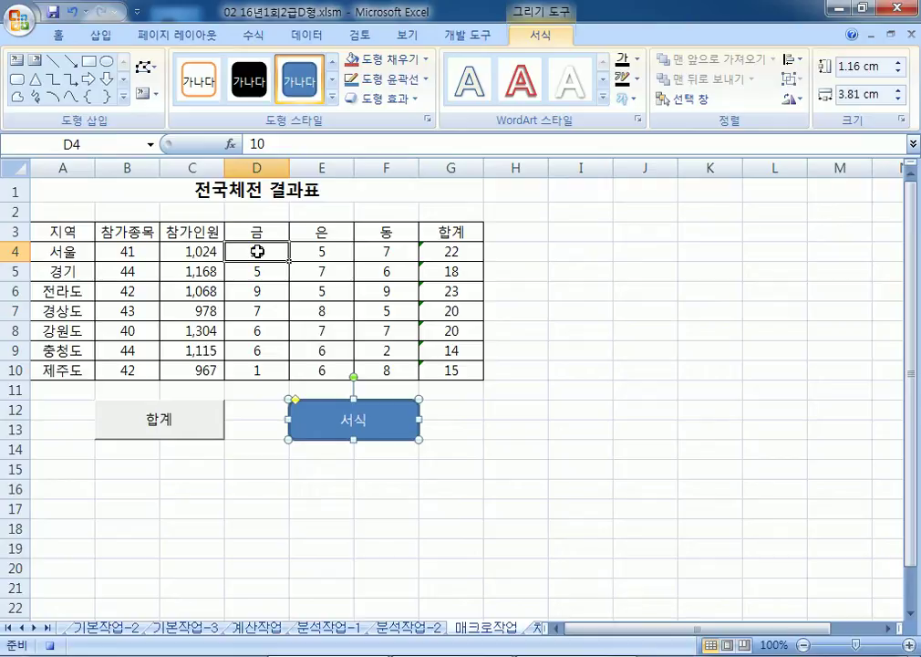
{"action": "left_click_drag", "start_coordinate": [264, 251], "coordinate": [379, 369]}
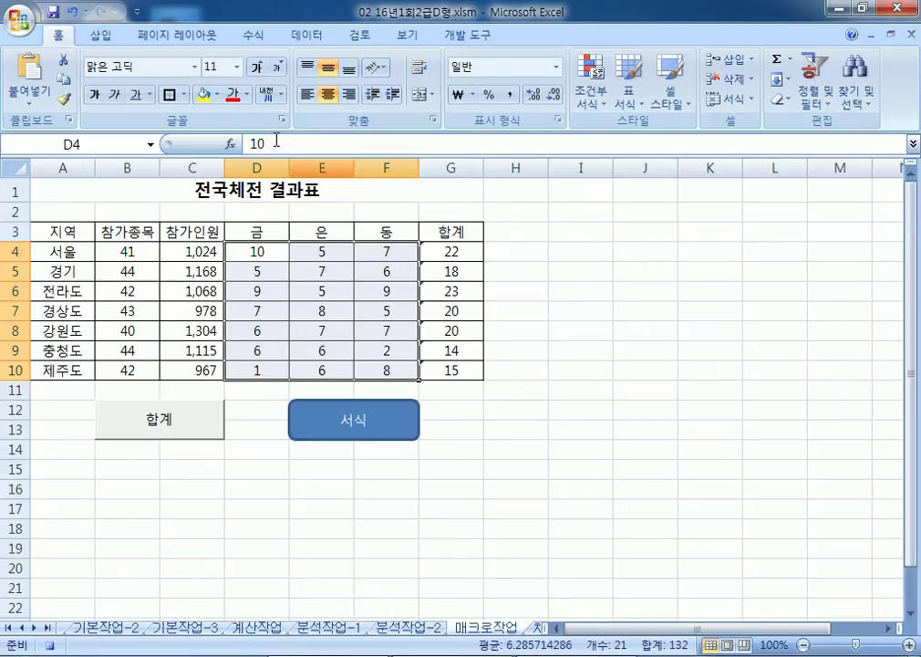
{"action": "left_click", "coordinate": [204, 95]}
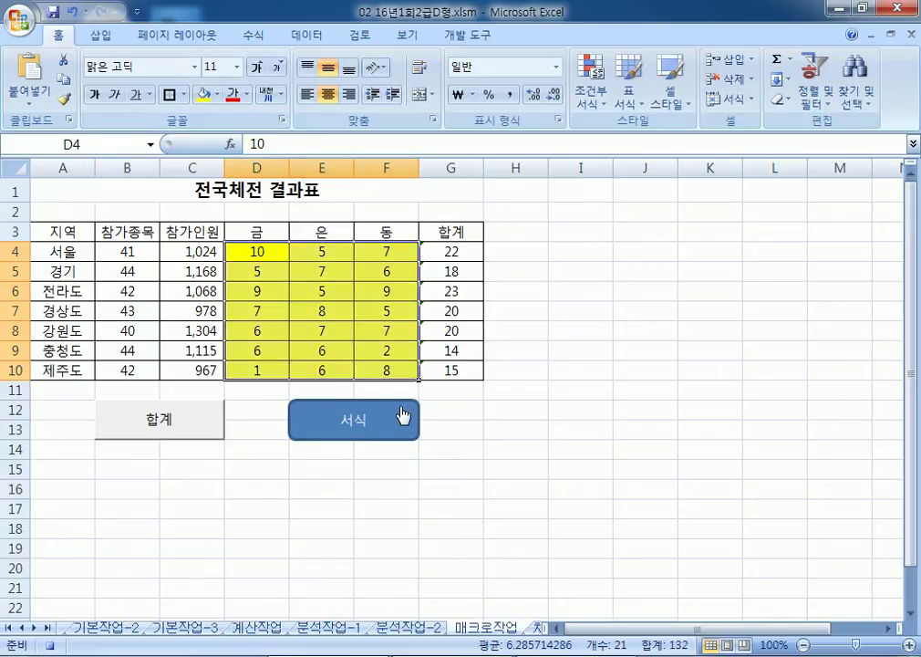
{"action": "left_click", "coordinate": [471, 35]}
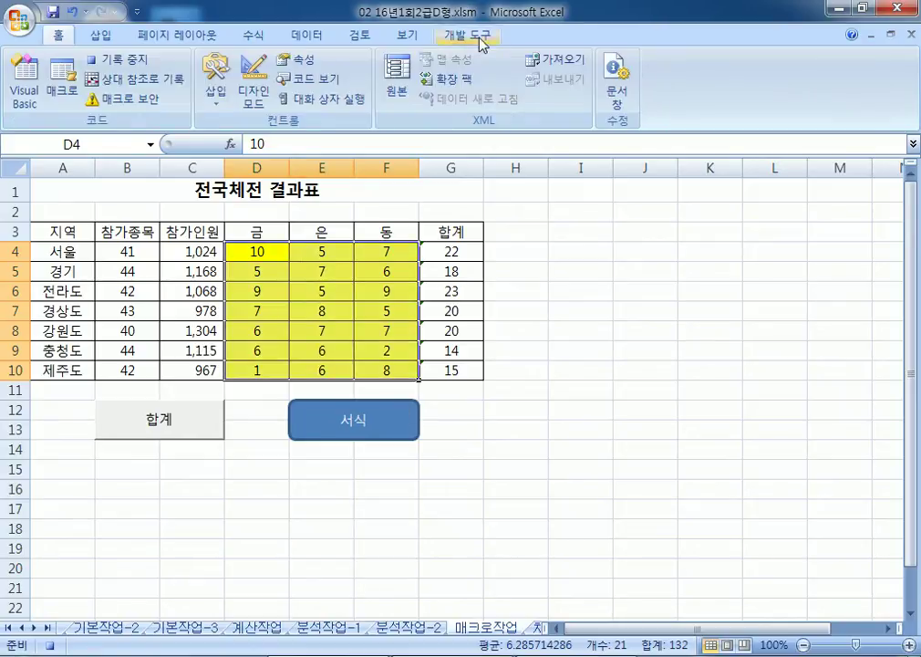
{"action": "left_click", "coordinate": [140, 65]}
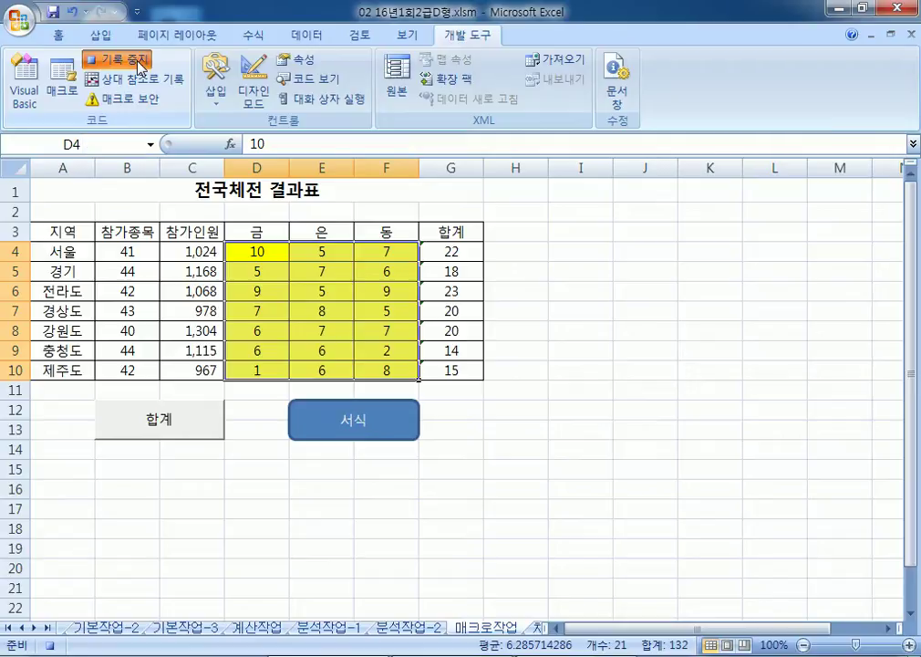
Step: Fill the medal counts D4:F10 orange
{"action": "left_click_drag", "start_coordinate": [257, 253], "coordinate": [387, 368]}
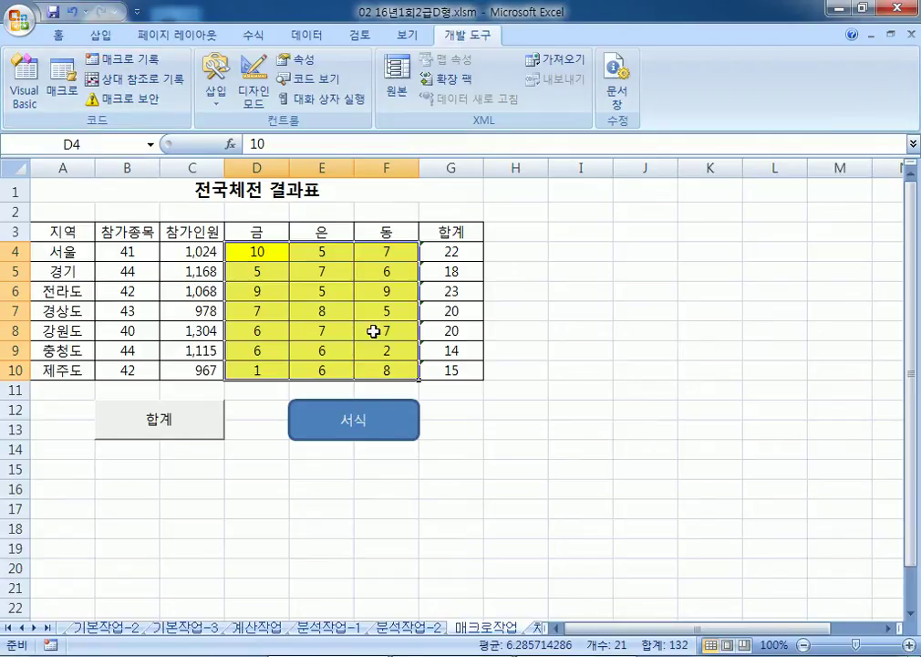
{"action": "left_click", "coordinate": [57, 34]}
{"action": "left_click", "coordinate": [218, 94]}
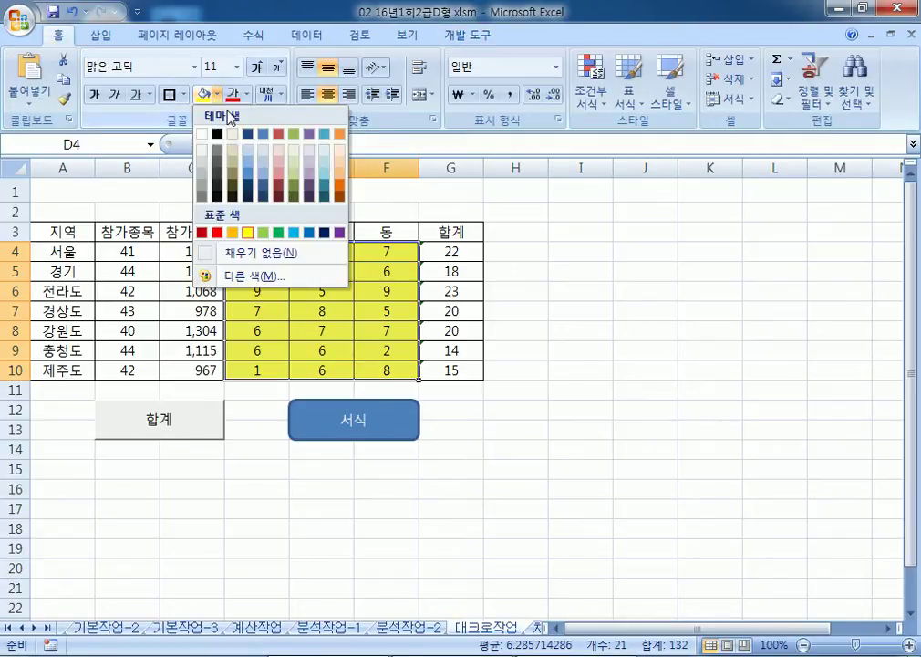
{"action": "left_click", "coordinate": [226, 231]}
{"action": "left_click", "coordinate": [229, 230]}
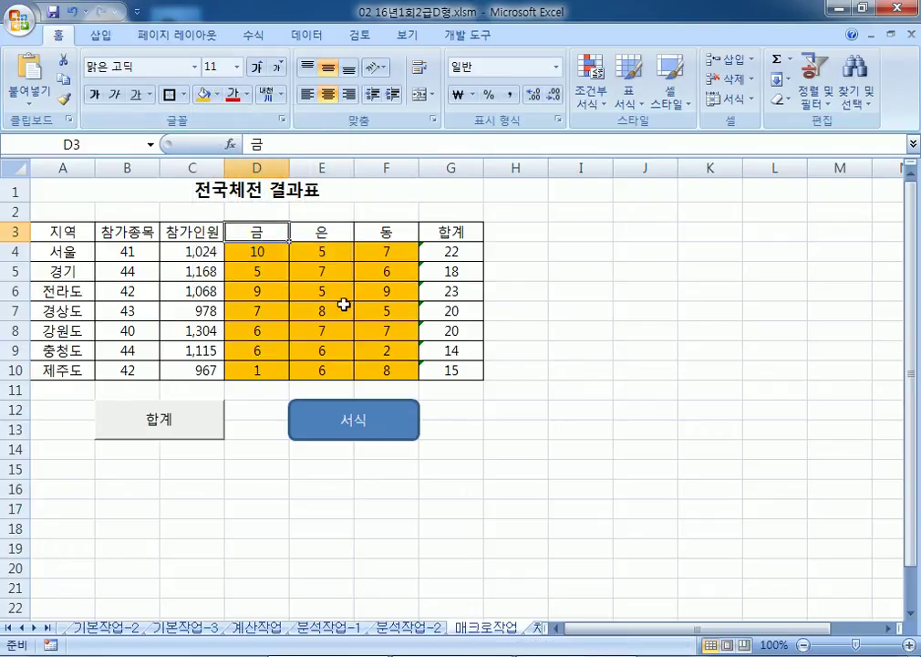
{"action": "left_click", "coordinate": [561, 491]}
Step: Run the 서식 shape to turn D4:F10 yellow again, then open the 차트작업 sheet
{"action": "left_click", "coordinate": [387, 429]}
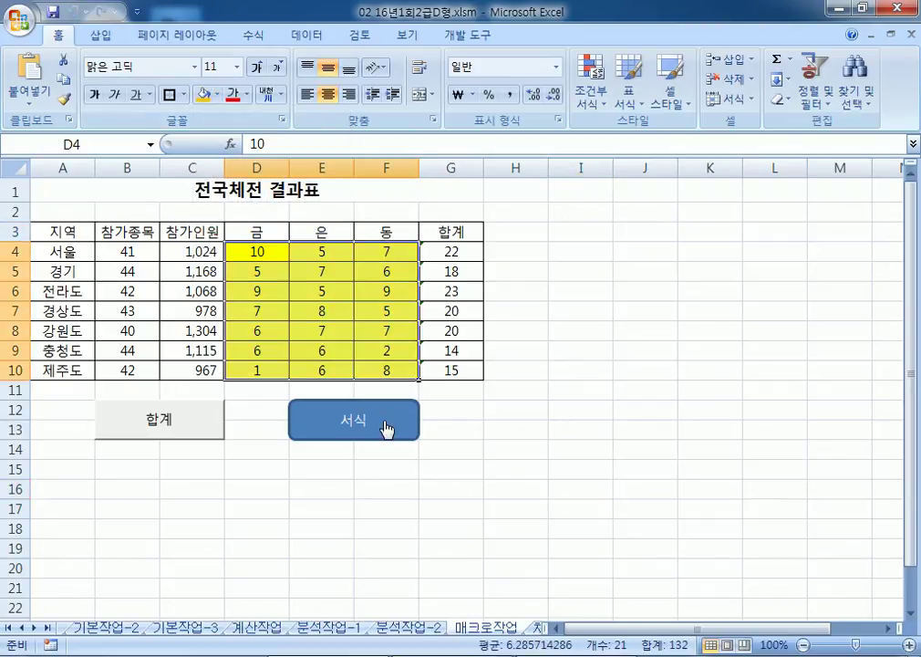
{"action": "left_click", "coordinate": [123, 192]}
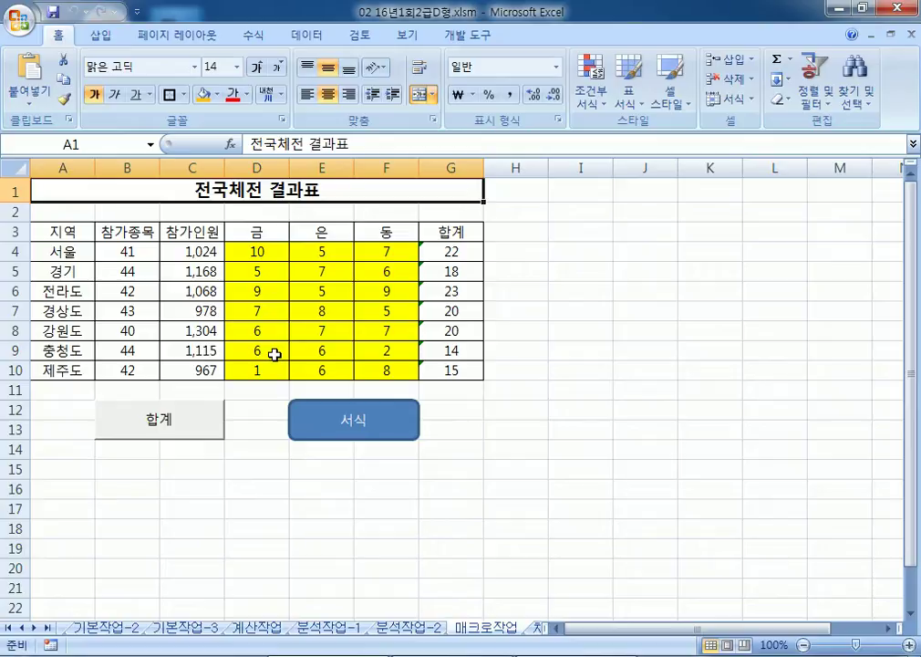
{"action": "left_click", "coordinate": [536, 629]}
Step: Select the fruit nutrient column chart on 차트작업 and show its Chart Tools Design options
{"action": "scroll", "coordinate": [543, 335], "scroll_direction": "down", "scroll_amount": 3}
{"action": "scroll", "coordinate": [553, 338], "scroll_direction": "up", "scroll_amount": 3}
{"action": "scroll", "coordinate": [551, 351], "scroll_direction": "down", "scroll_amount": 4}
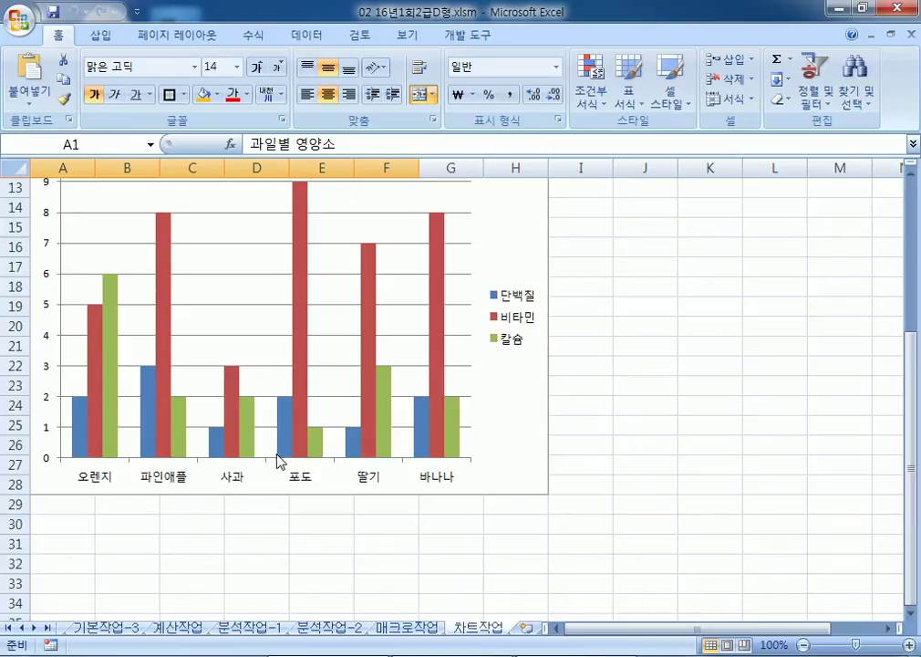
{"action": "scroll", "coordinate": [292, 492], "scroll_direction": "up", "scroll_amount": 3}
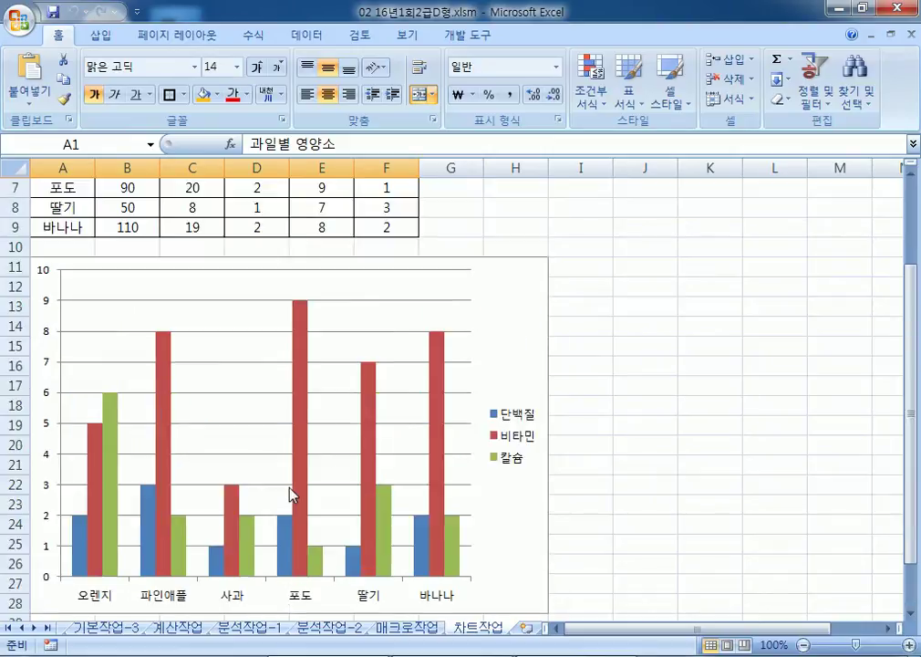
{"action": "left_click", "coordinate": [515, 368]}
{"action": "left_click", "coordinate": [535, 35]}
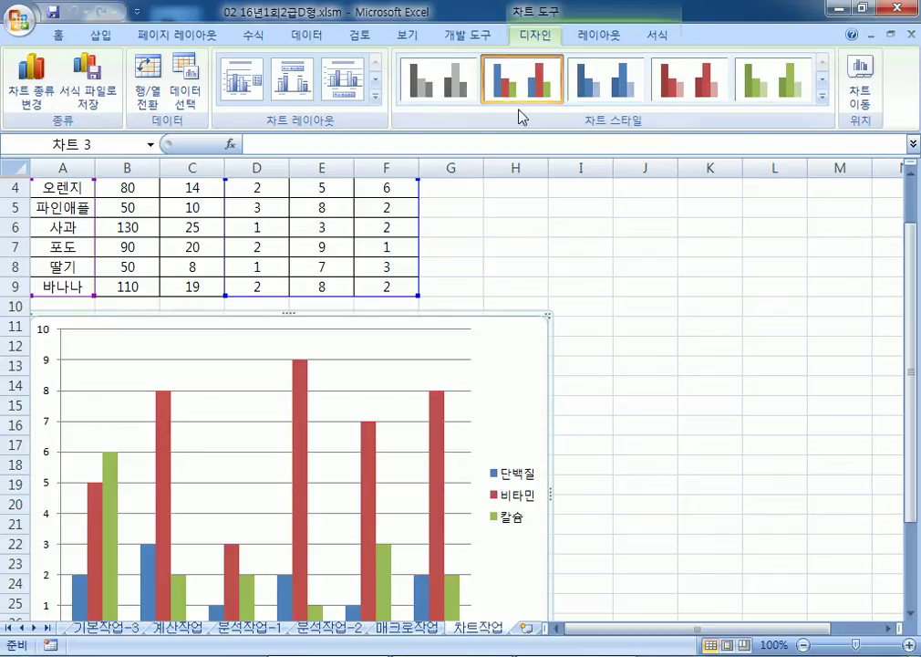
{"action": "scroll", "coordinate": [333, 162], "scroll_direction": "down", "scroll_amount": 2}
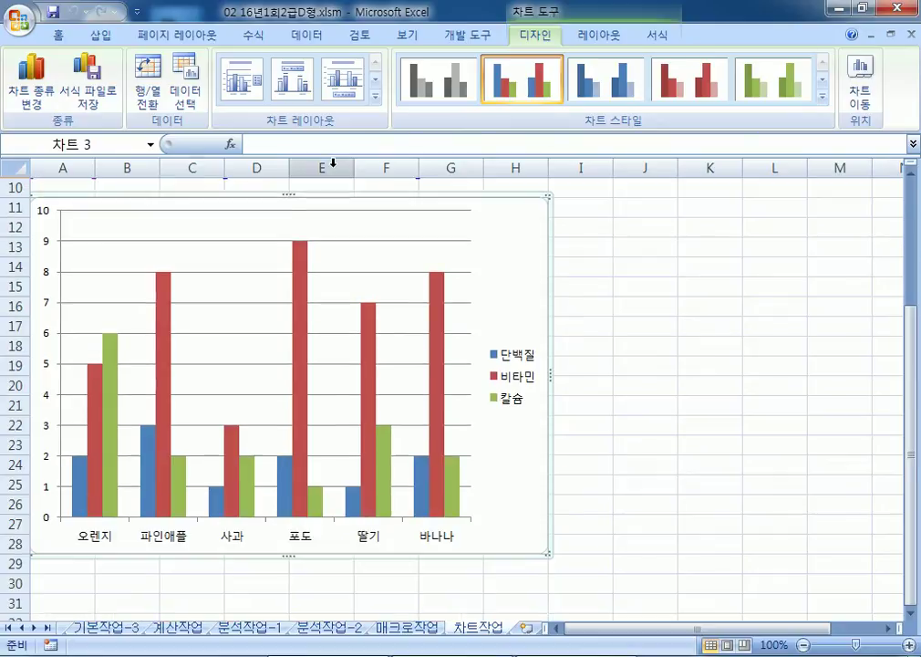
{"action": "left_click", "coordinate": [186, 77]}
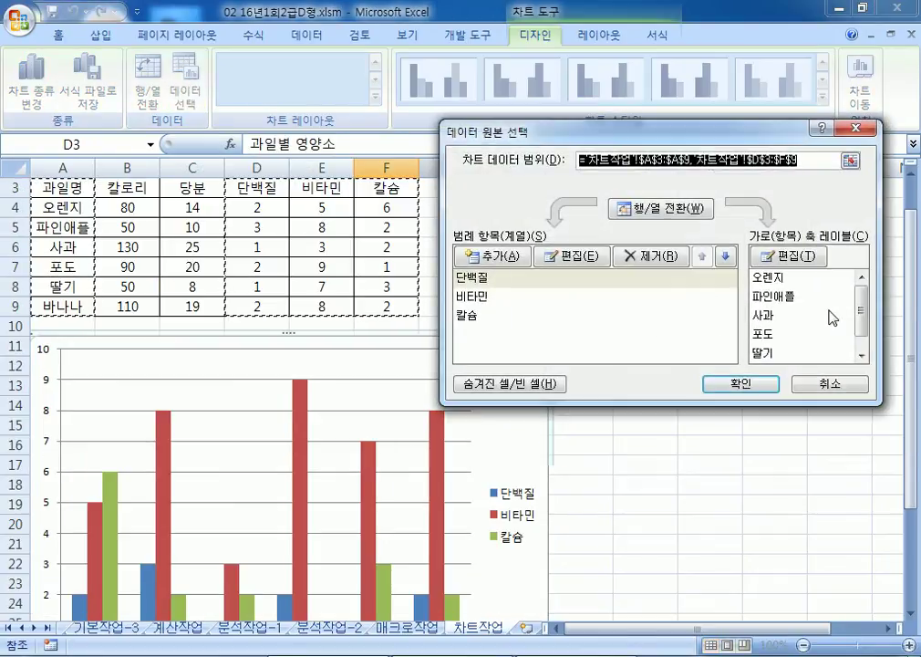
{"action": "left_click", "coordinate": [762, 335]}
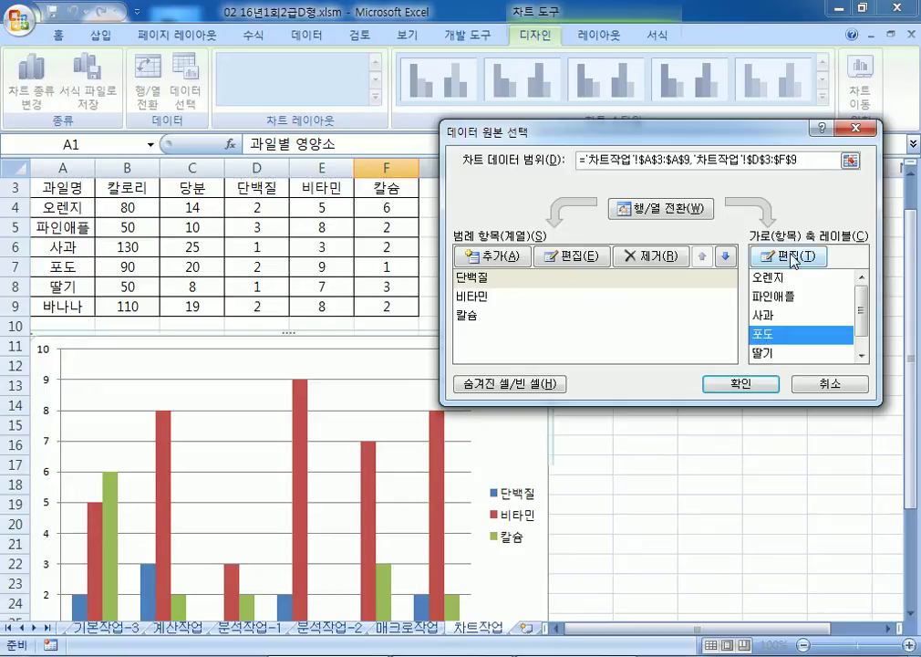
{"action": "left_click", "coordinate": [677, 212]}
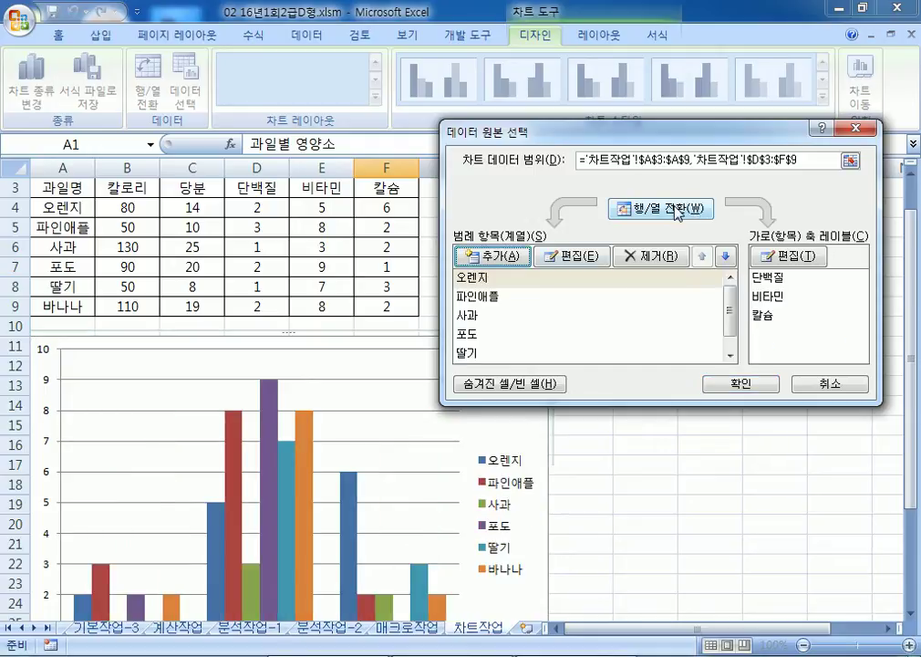
{"action": "left_click", "coordinate": [463, 334]}
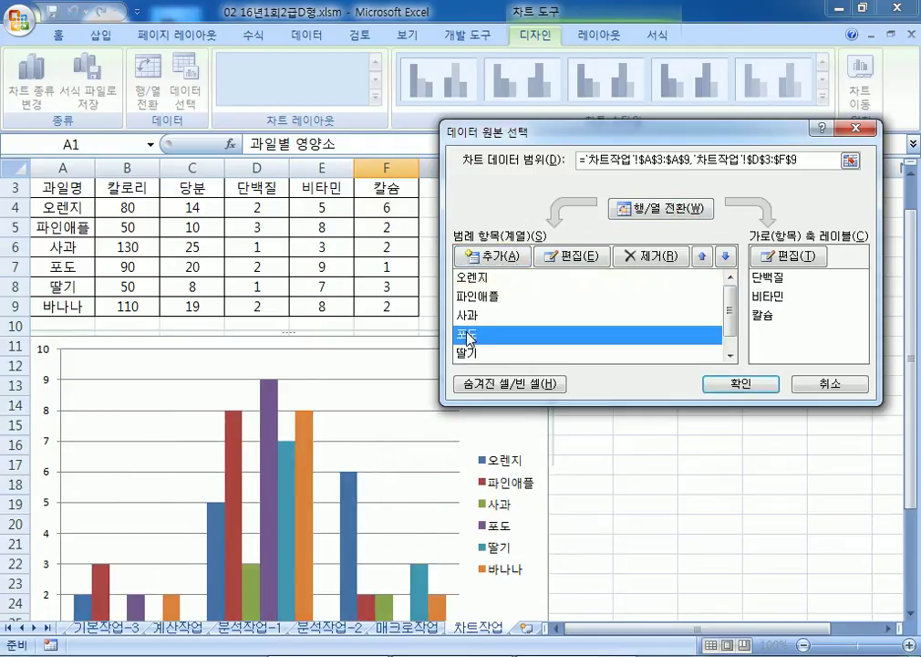
{"action": "left_click", "coordinate": [651, 258]}
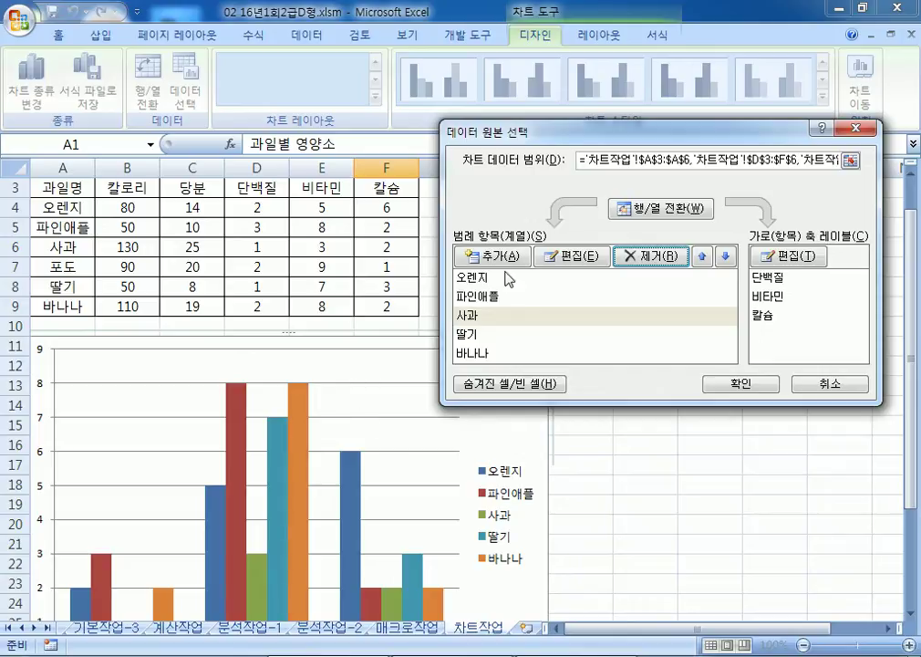
{"action": "left_click", "coordinate": [648, 210]}
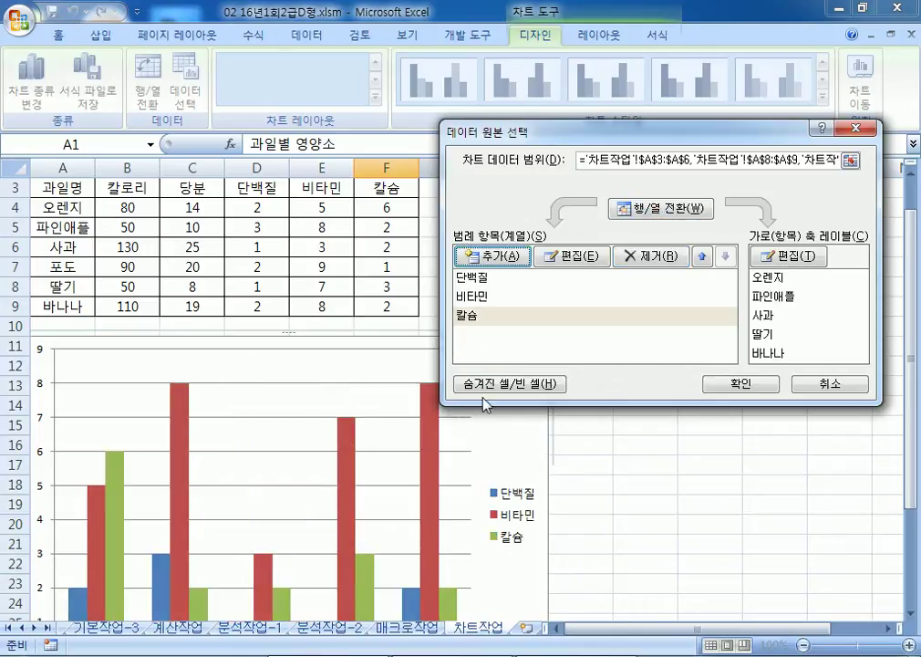
{"action": "left_click", "coordinate": [832, 383]}
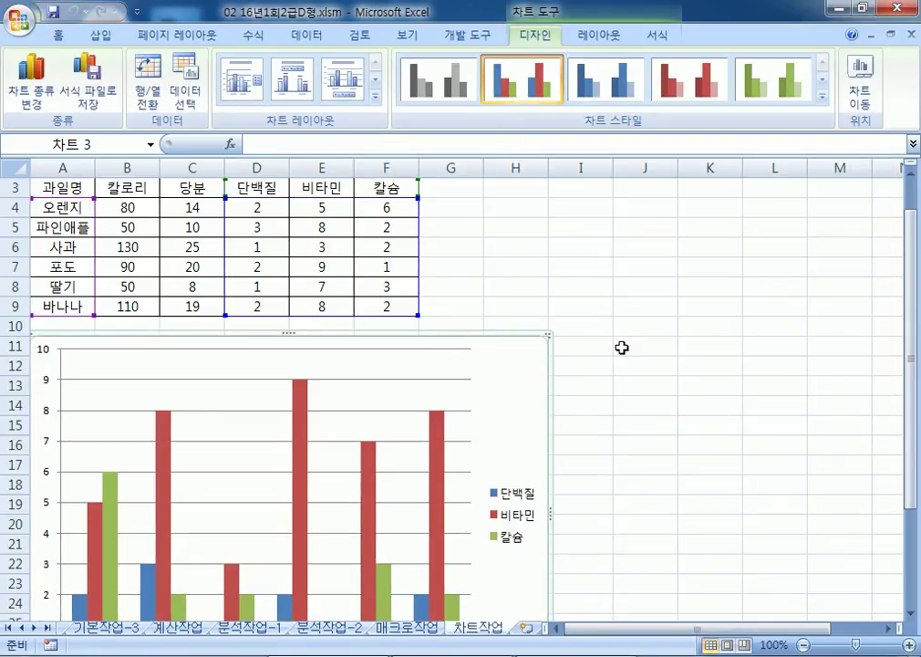
{"action": "scroll", "coordinate": [612, 351], "scroll_direction": "down", "scroll_amount": 3}
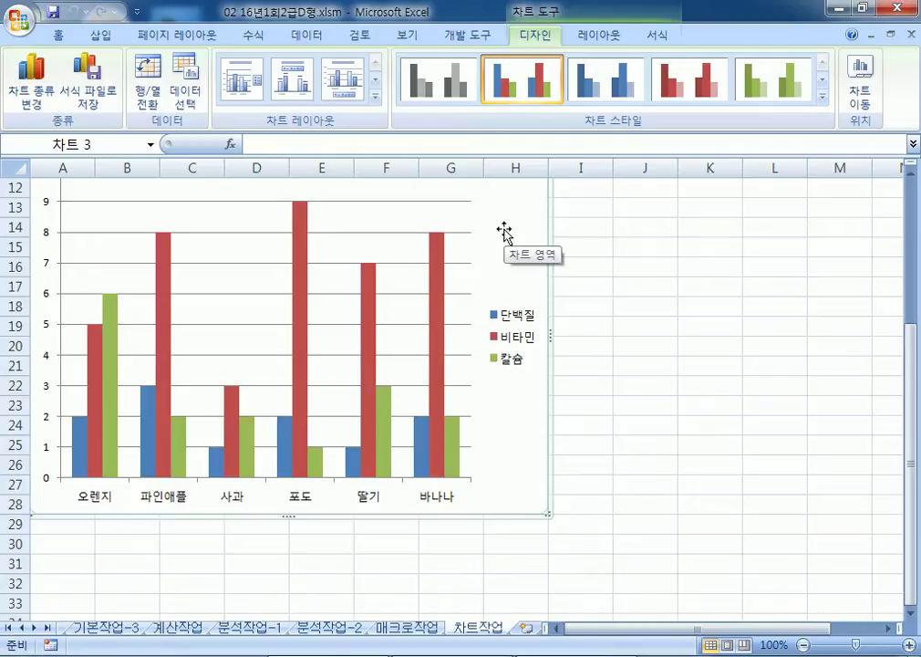
{"action": "scroll", "coordinate": [516, 239], "scroll_direction": "up", "scroll_amount": 2}
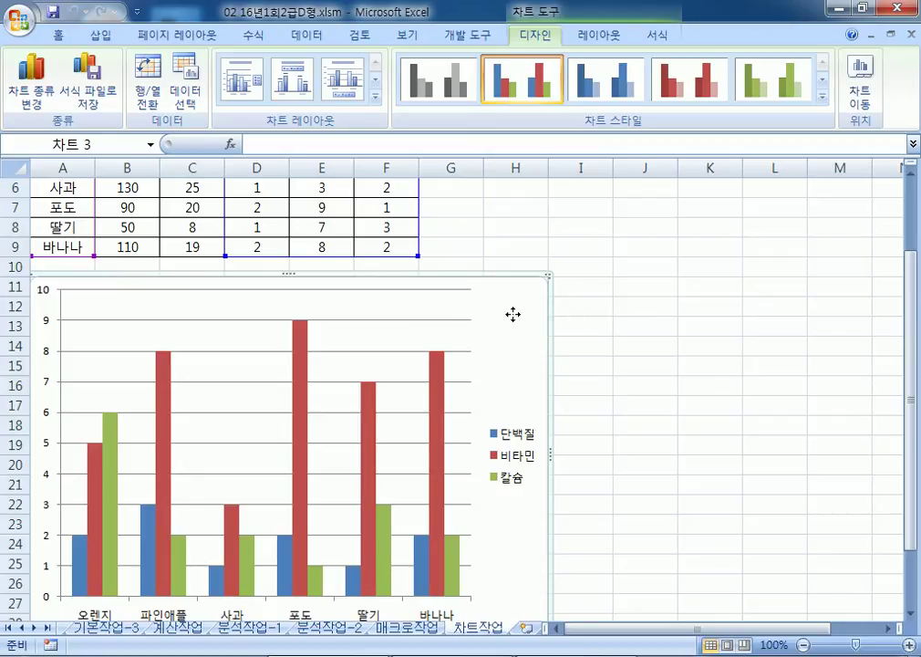
{"action": "left_click", "coordinate": [195, 91]}
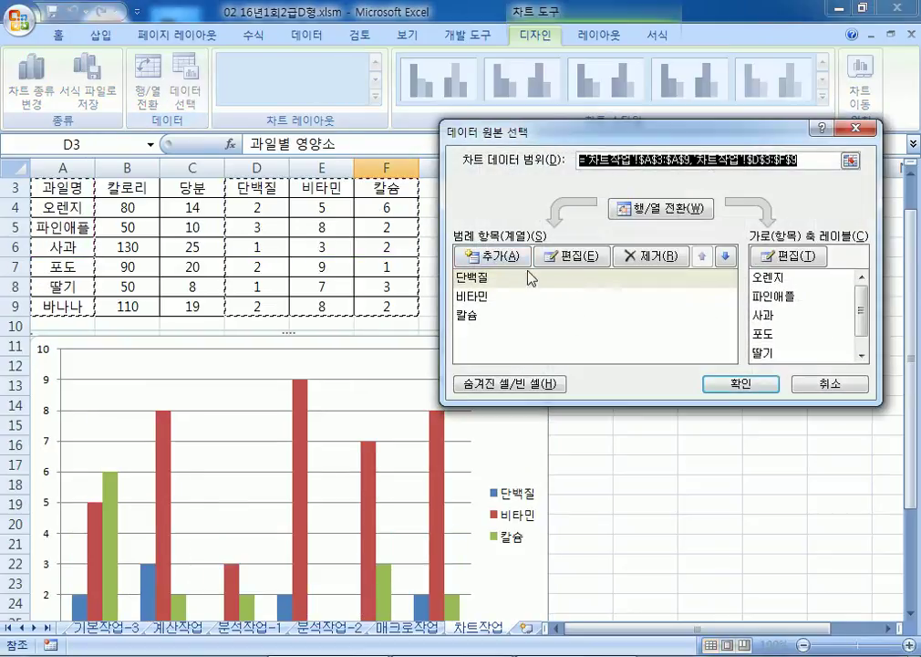
{"action": "left_click", "coordinate": [638, 217]}
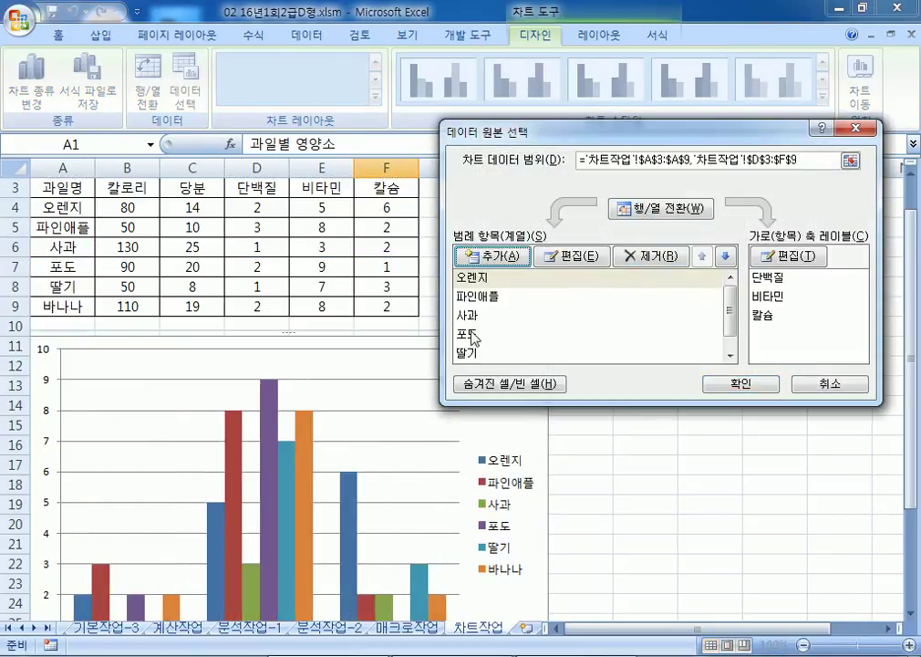
{"action": "left_click", "coordinate": [470, 338]}
{"action": "left_click", "coordinate": [650, 257]}
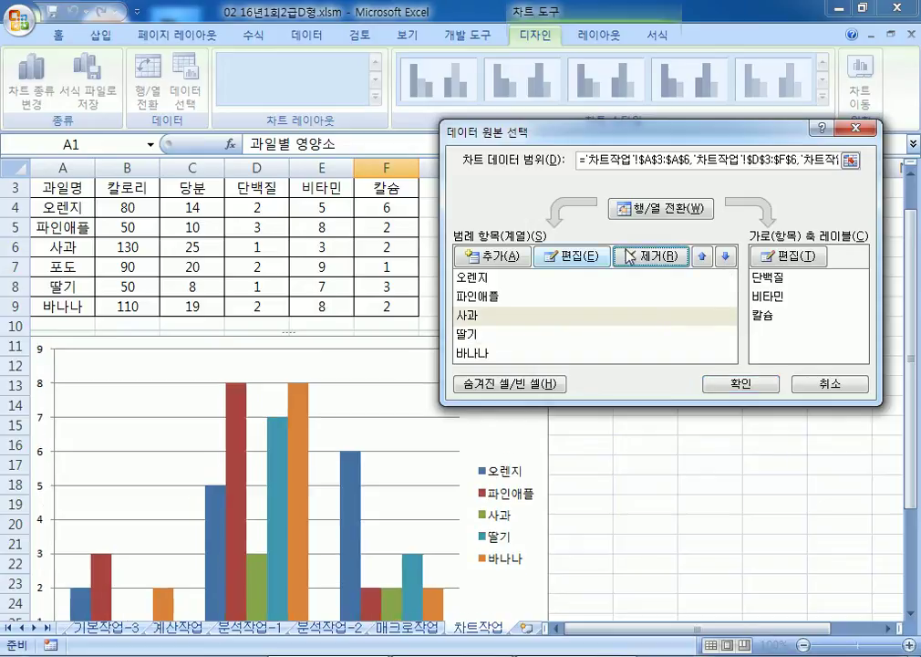
{"action": "left_click", "coordinate": [659, 217]}
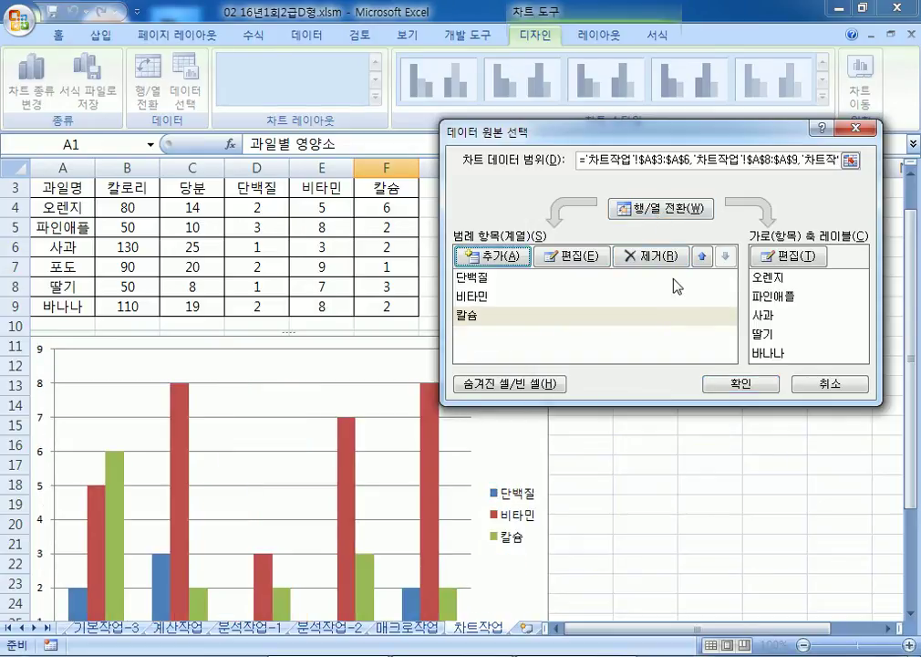
{"action": "left_click", "coordinate": [826, 384]}
{"action": "scroll", "coordinate": [516, 392], "scroll_direction": "down", "scroll_amount": 3}
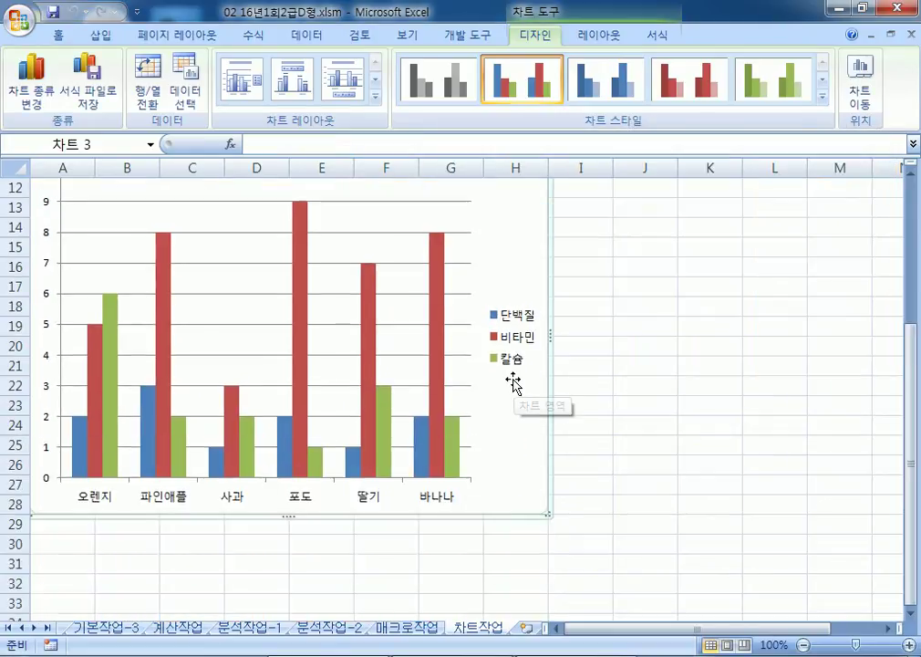
Step: Switch row/column, delete the 포도 series, and switch back so fruits stay on the axis
{"action": "left_click", "coordinate": [144, 96]}
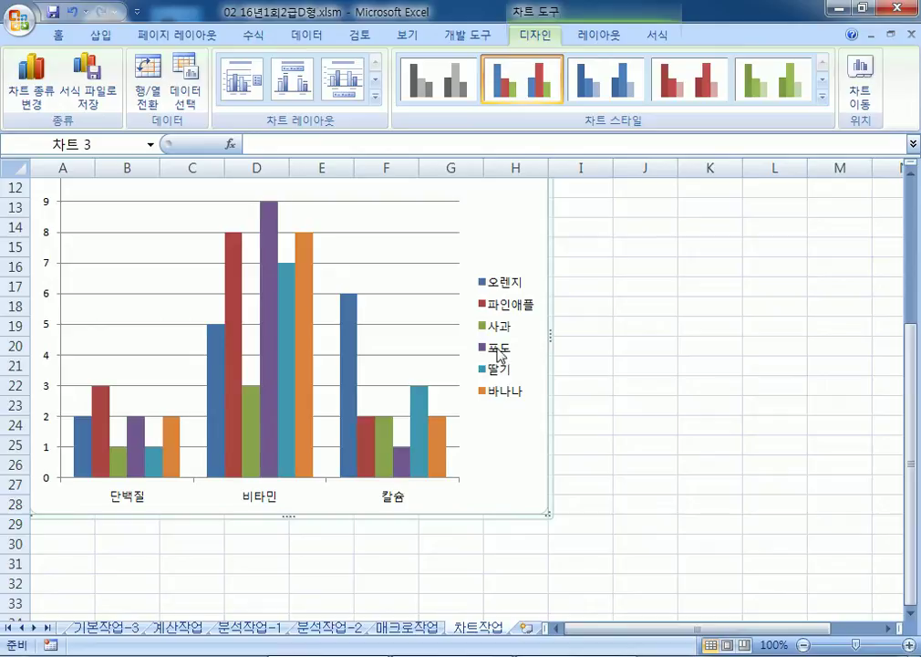
{"action": "left_click", "coordinate": [272, 357]}
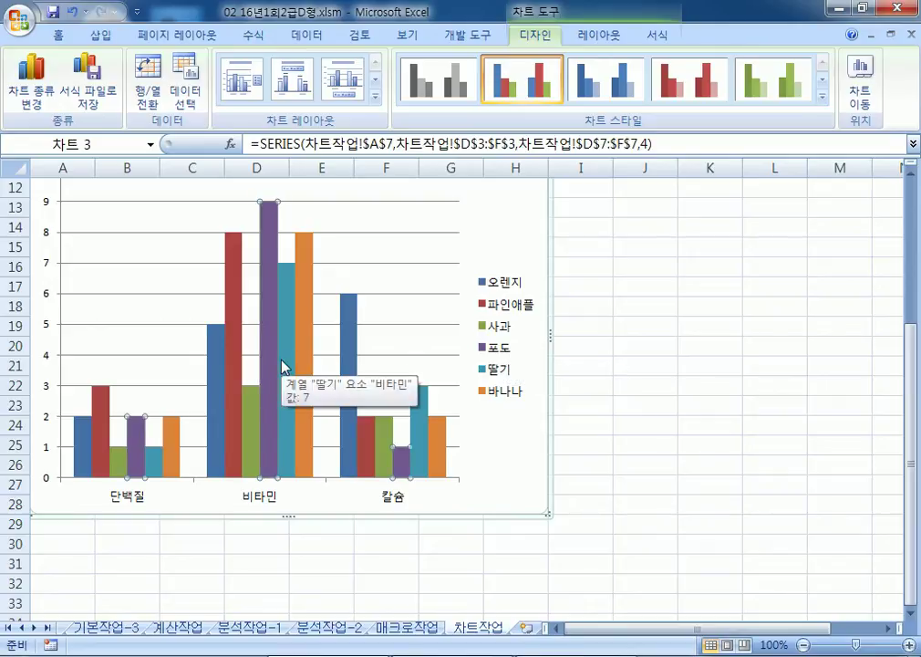
{"action": "key", "text": "Delete"}
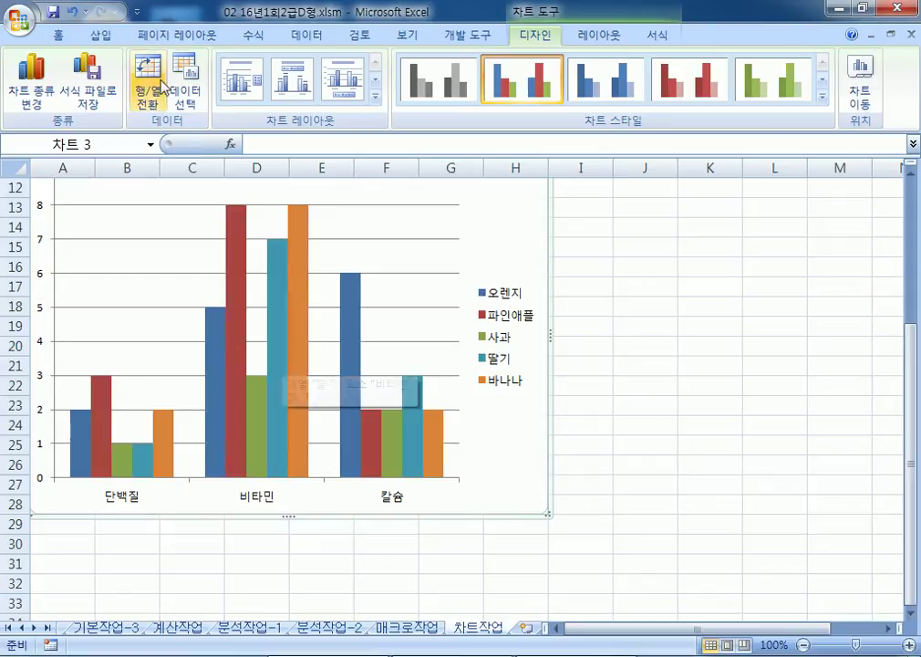
{"action": "left_click", "coordinate": [147, 93]}
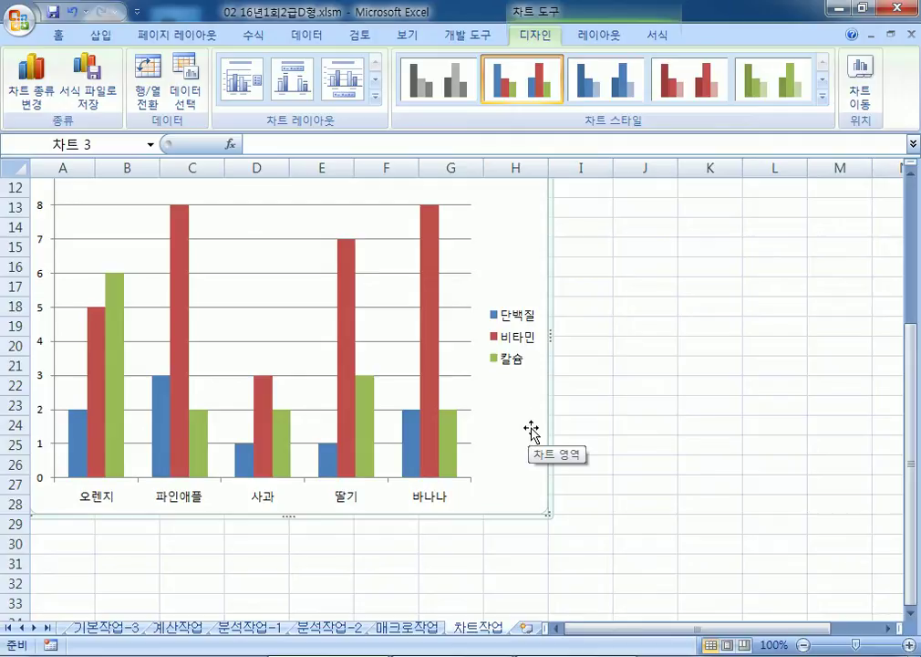
Step: Insert an Above Chart title and replace its placeholder with 과일별 영양소
{"action": "left_click", "coordinate": [599, 34]}
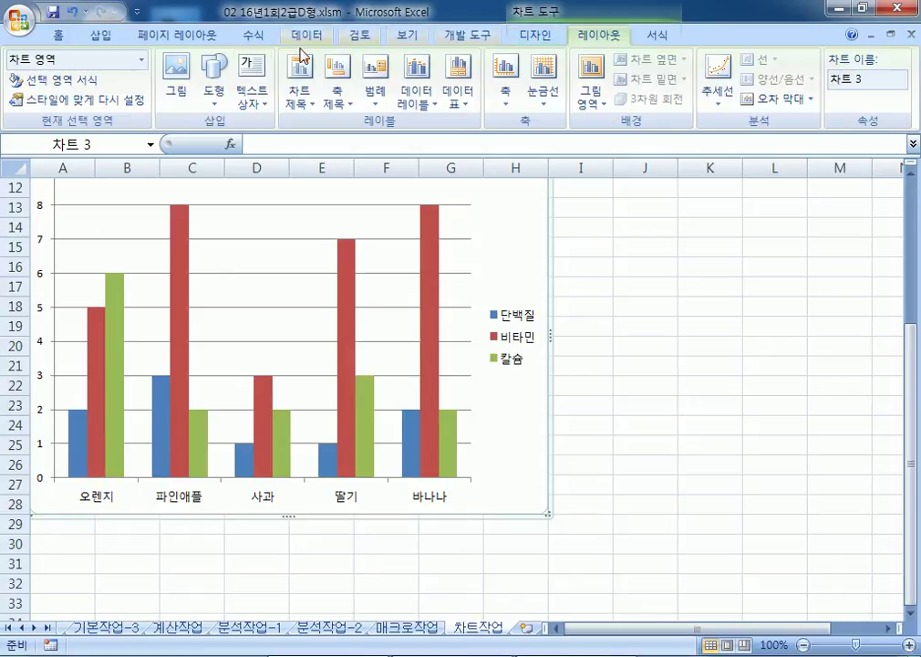
{"action": "left_click", "coordinate": [301, 95]}
{"action": "left_click", "coordinate": [282, 223]}
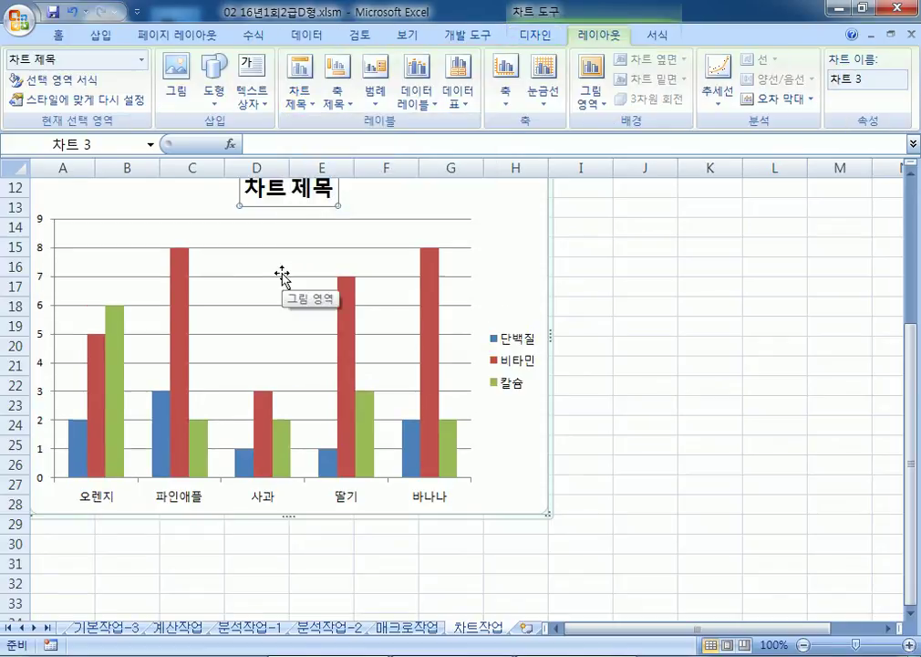
{"action": "scroll", "coordinate": [283, 276], "scroll_direction": "up", "scroll_amount": 1}
{"action": "type", "text": "광"}
{"action": "type", "text": "일별"}
{"action": "type", "text": " 영양소"}
{"action": "key", "text": "Delete"}
{"action": "key", "text": "Delete"}
{"action": "key", "text": "Delete"}
{"action": "key", "text": "Delete"}
{"action": "key", "text": "Delete"}
{"action": "left_click", "coordinate": [512, 270]}
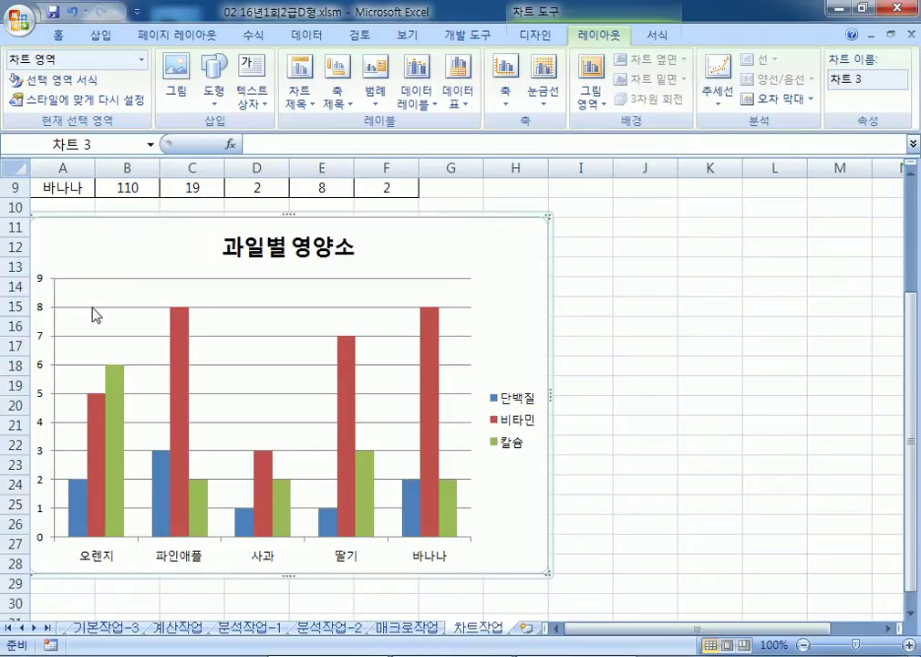
Step: Add an upright vertical-axis title and a horizontal-axis title below the axis
{"action": "left_click", "coordinate": [338, 93]}
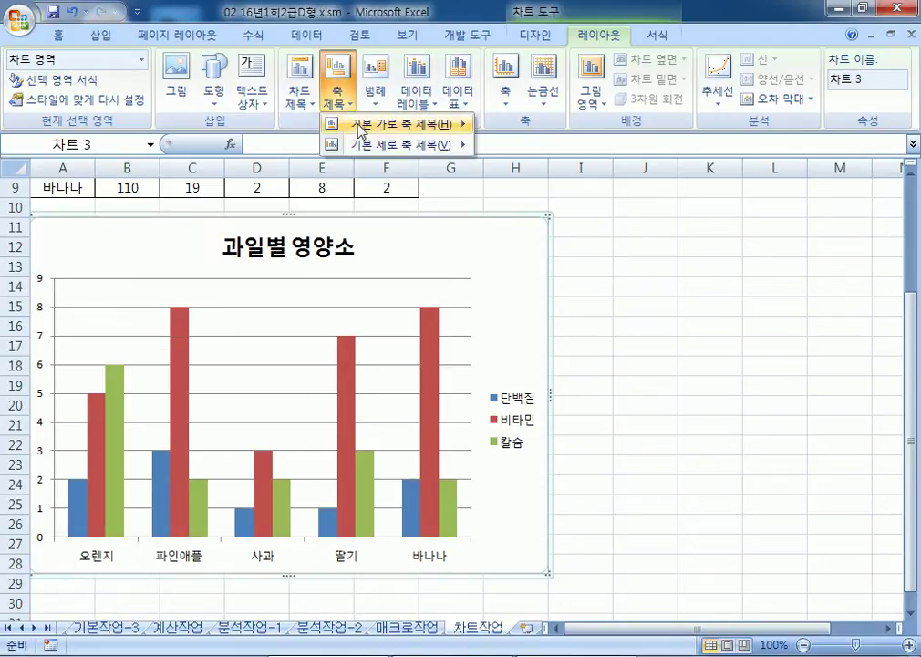
{"action": "mouse_move", "coordinate": [363, 150]}
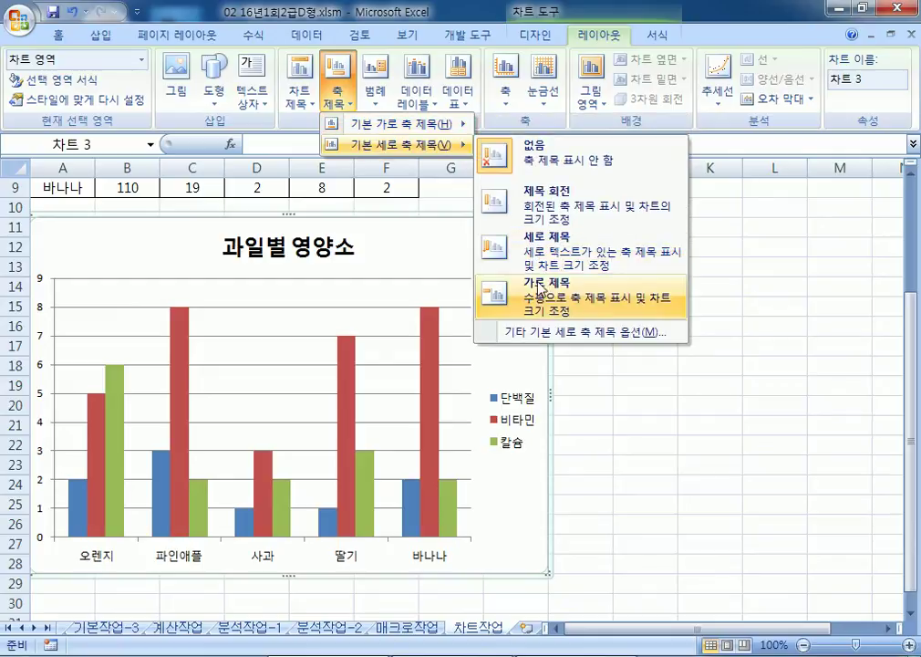
{"action": "left_click", "coordinate": [544, 254]}
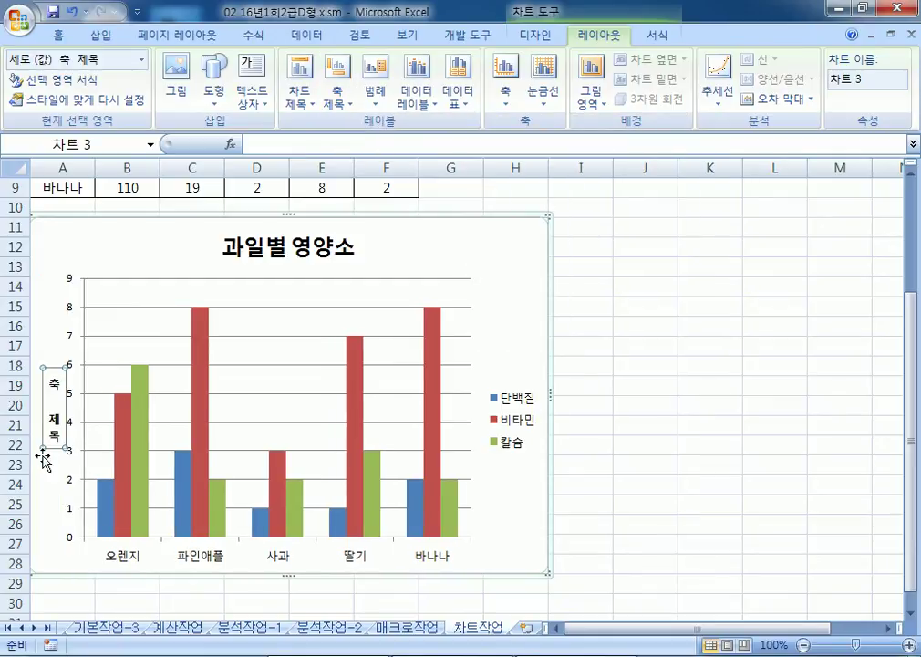
{"action": "left_click", "coordinate": [337, 99]}
{"action": "mouse_move", "coordinate": [383, 135]}
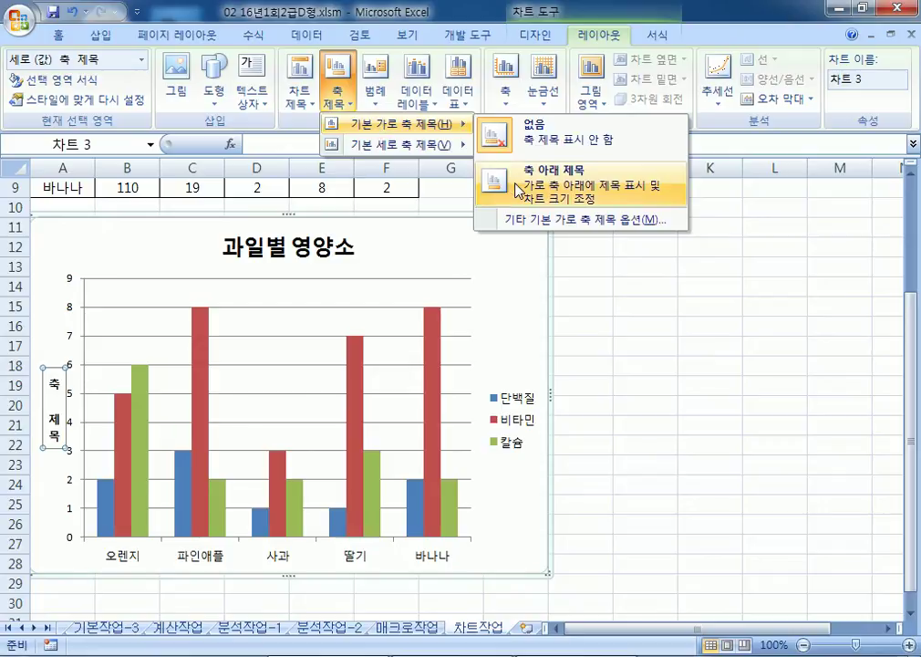
{"action": "left_click", "coordinate": [548, 187]}
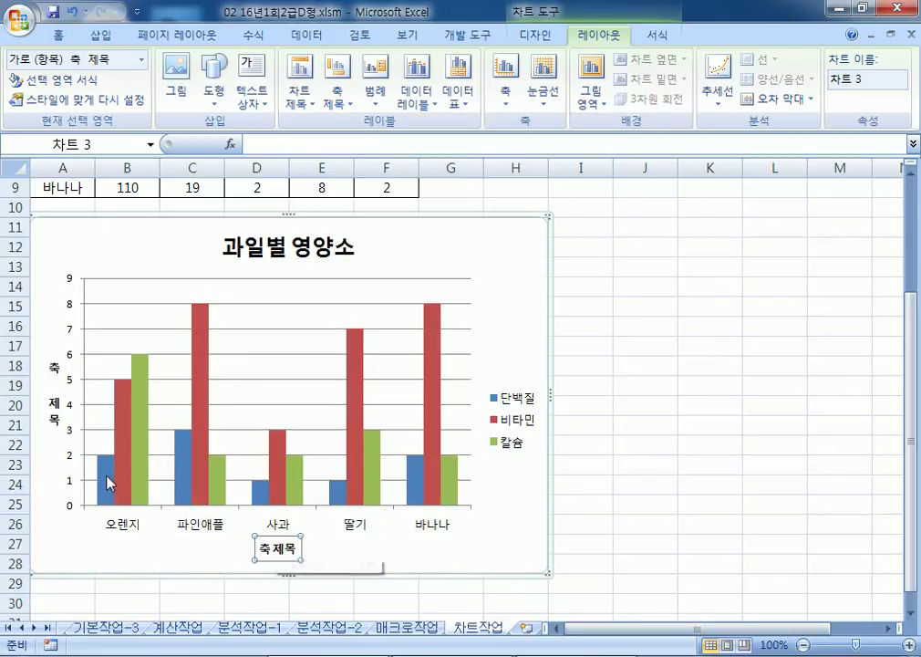
Step: Enter 영양소(g) as the vertical axis title
{"action": "left_click", "coordinate": [52, 372]}
{"action": "type", "text": "여"}
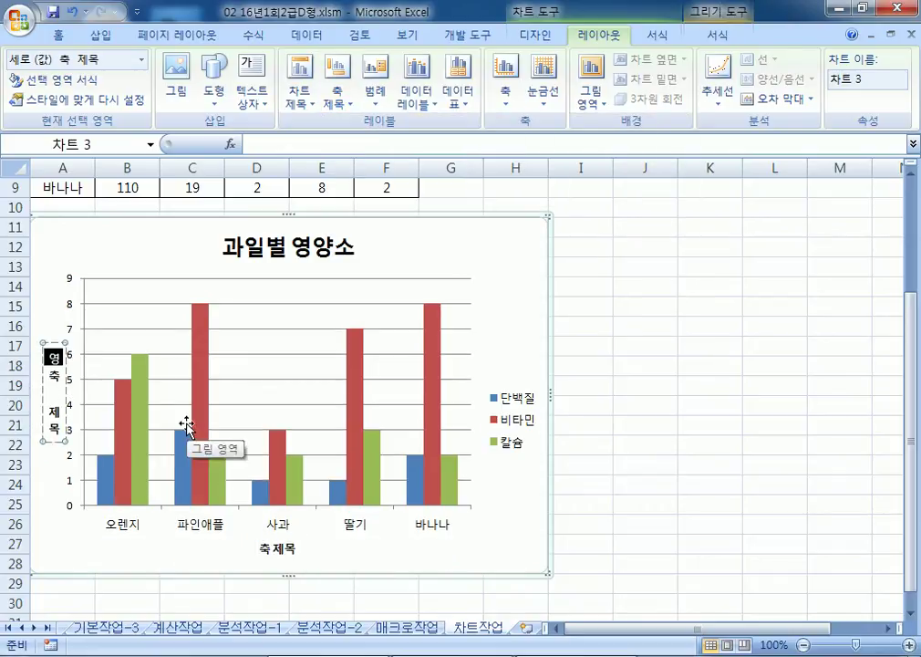
{"action": "type", "text": "양소"}
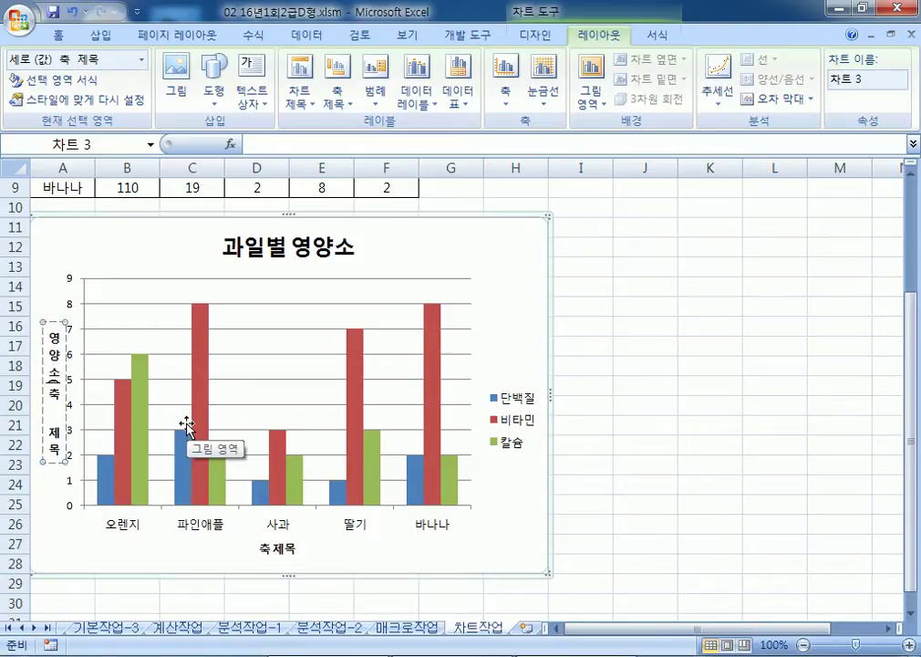
{"action": "type", "text": "(G"}
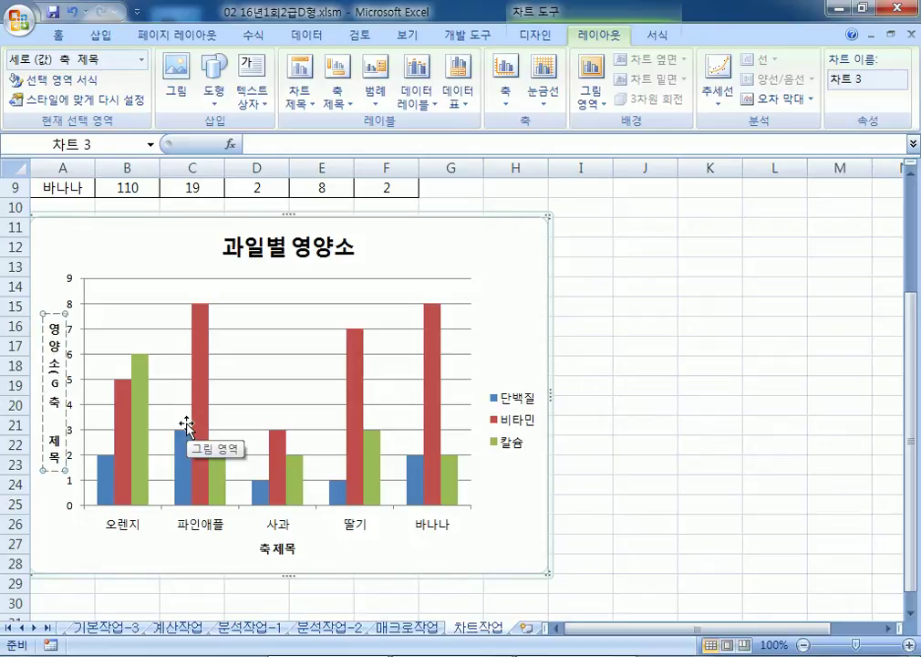
{"action": "key", "text": "BackSpace"}
{"action": "type", "text": "g)"}
{"action": "key", "text": "Delete"}
{"action": "key", "text": "Delete"}
{"action": "key", "text": "Delete"}
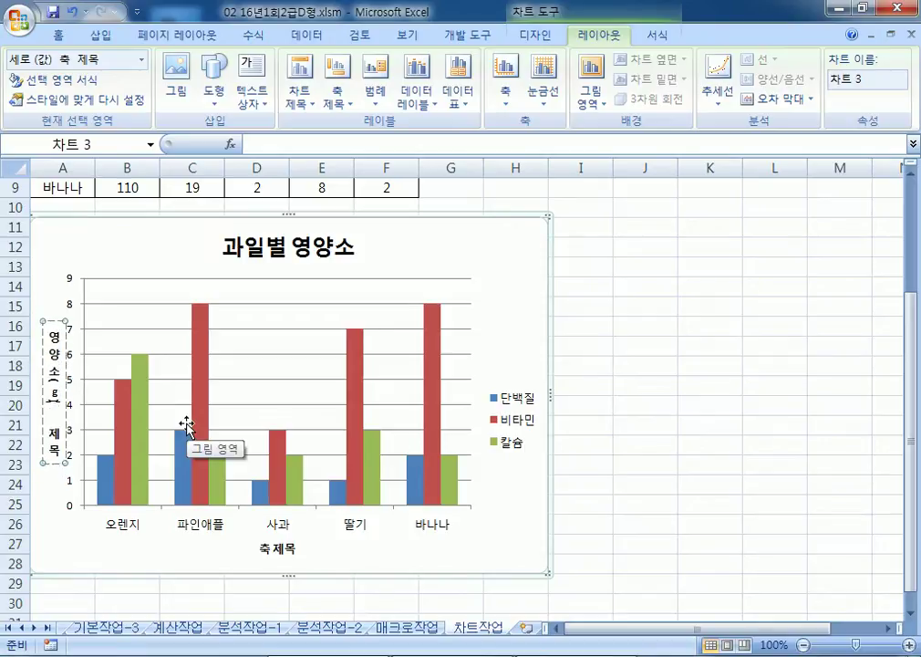
{"action": "key", "text": "Delete"}
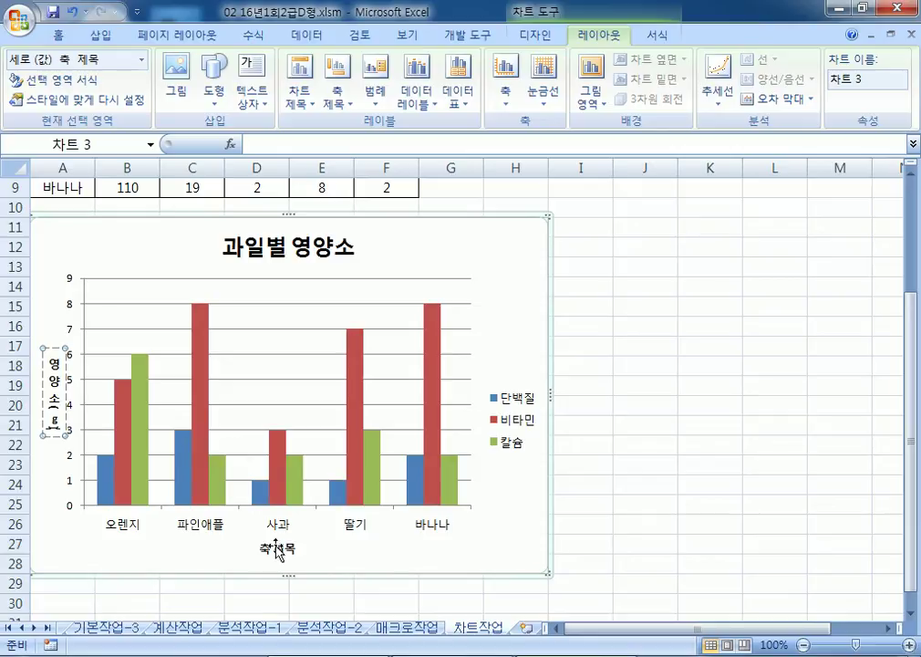
Step: Enter 과일명 as the horizontal axis title, then select the vertical axis
{"action": "left_click", "coordinate": [275, 545]}
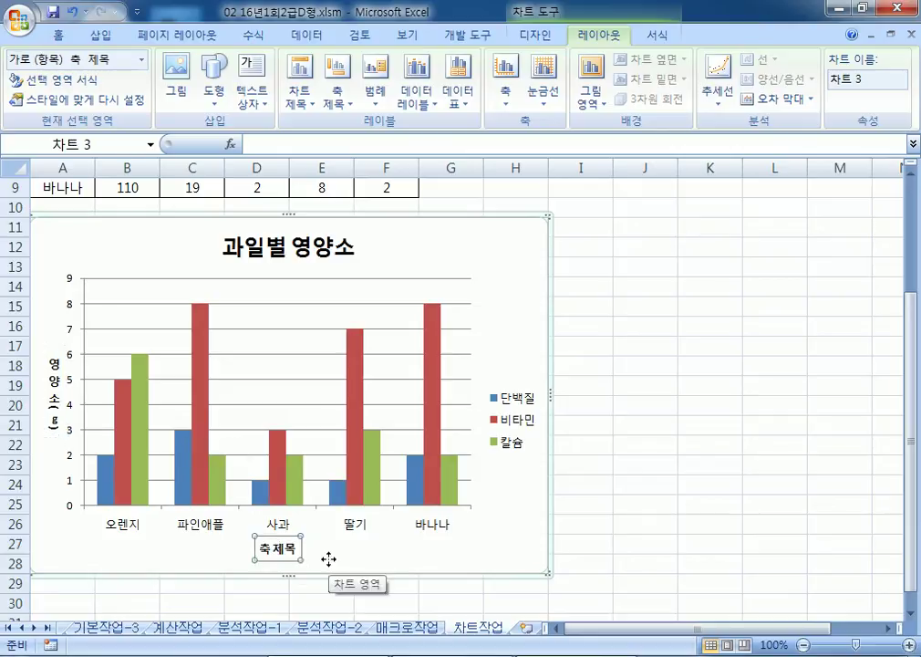
{"action": "type", "text": "RHKD"}
{"action": "key", "text": "BackSpace"}
{"action": "key", "text": "BackSpace"}
{"action": "key", "text": "BackSpace"}
{"action": "key", "text": "BackSpace"}
{"action": "key", "text": "Hangul"}
{"action": "type", "text": "광"}
{"action": "type", "text": "일명"}
{"action": "key", "text": "Return"}
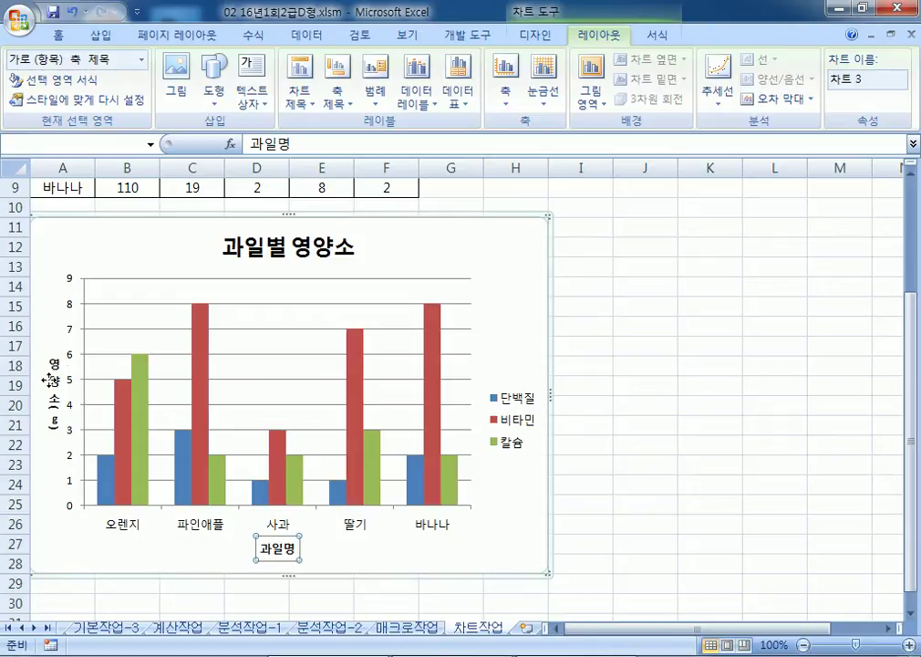
{"action": "left_click", "coordinate": [68, 353]}
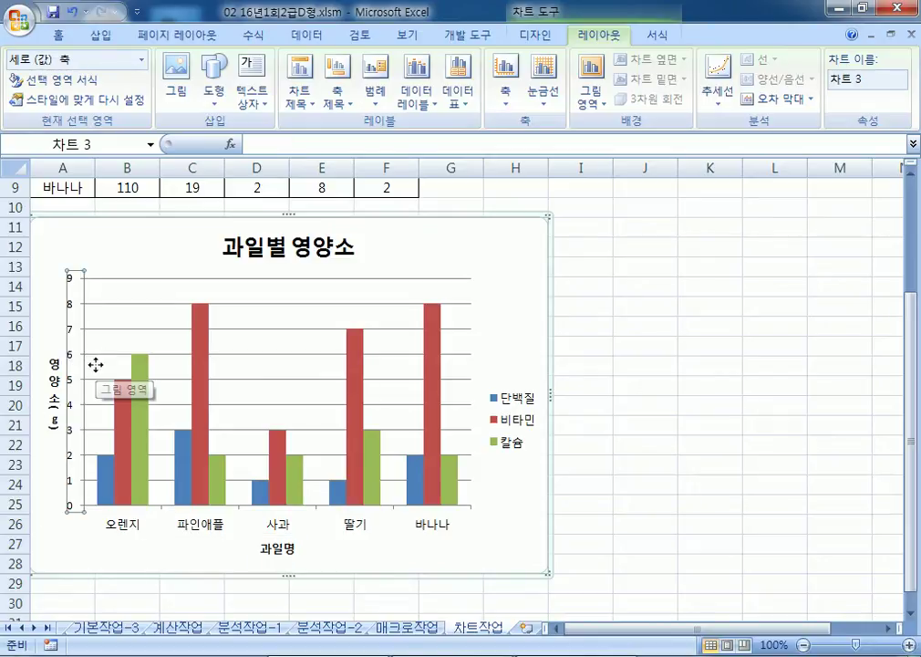
Step: Fix the chart's value axis maximum at 10 and its major unit at 2
{"action": "key", "text": "ctrl+1"}
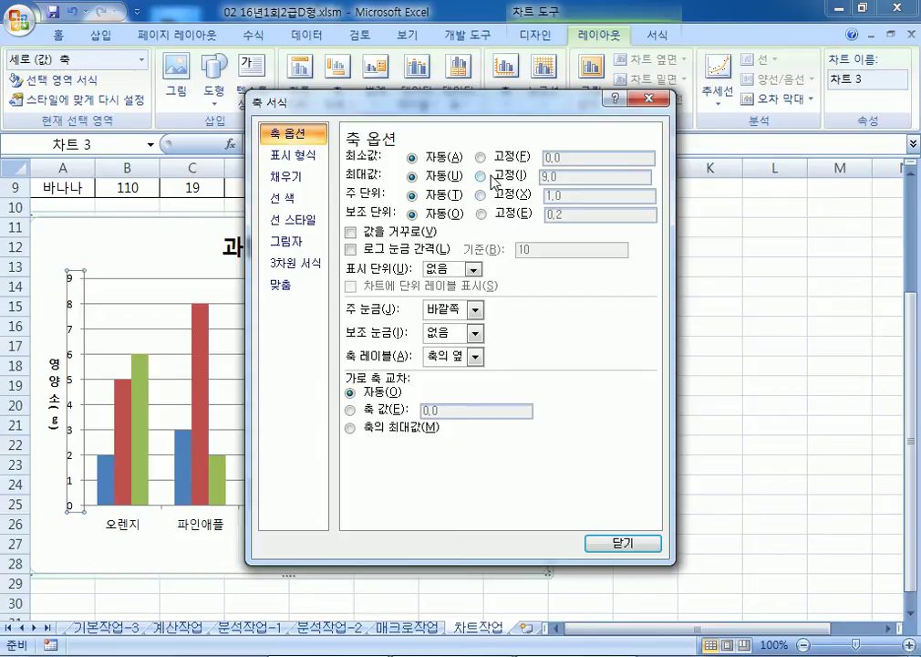
{"action": "left_click", "coordinate": [481, 177]}
{"action": "type", "text": "10"}
{"action": "left_click", "coordinate": [480, 194]}
{"action": "type", "text": "2"}
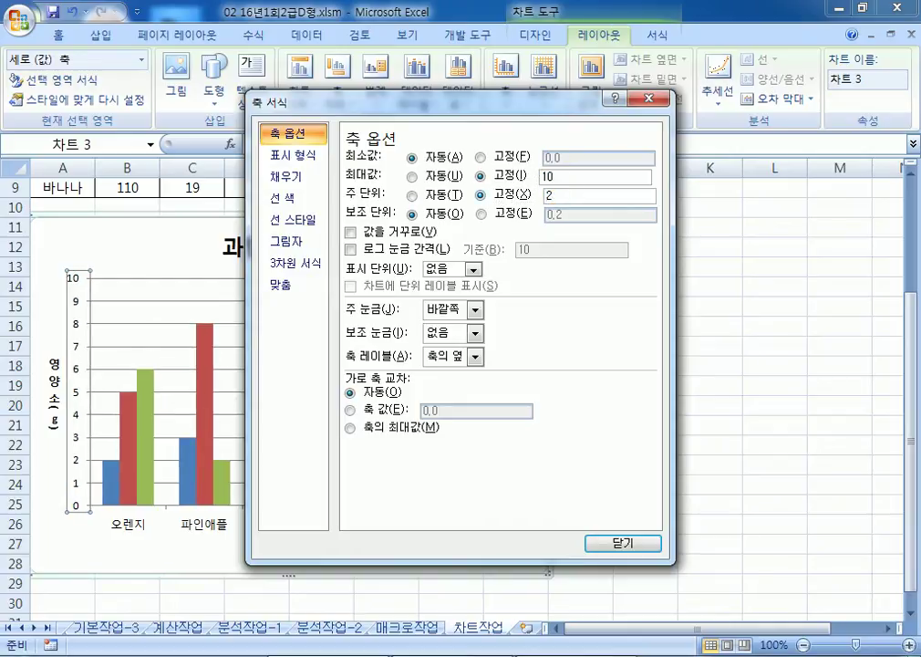
{"action": "left_click", "coordinate": [606, 546]}
Step: Pick Style 18 from the Design tab's chart styles gallery for the fruit nutrient chart
{"action": "left_click", "coordinate": [536, 35]}
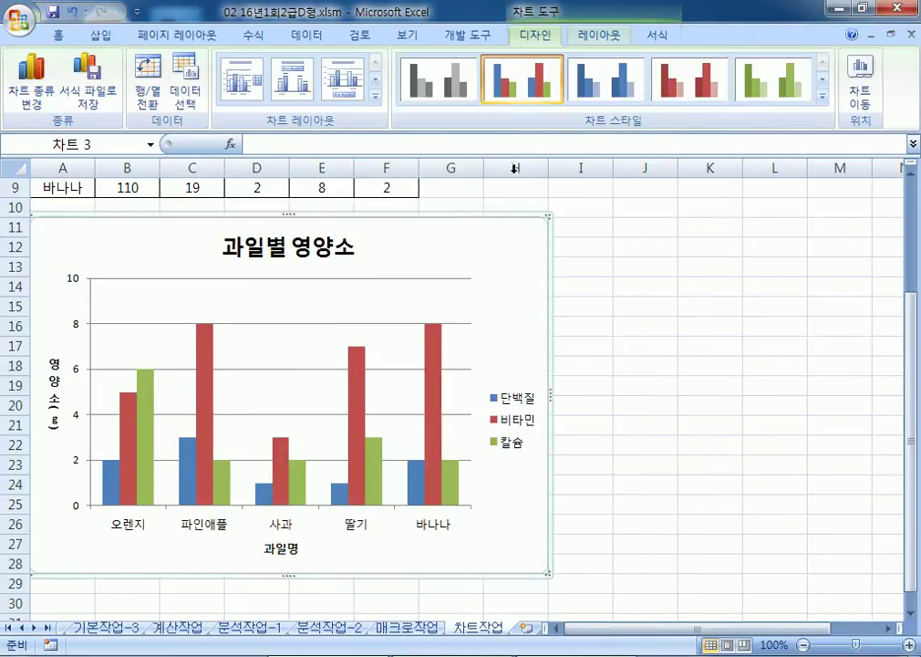
{"action": "left_click", "coordinate": [827, 110]}
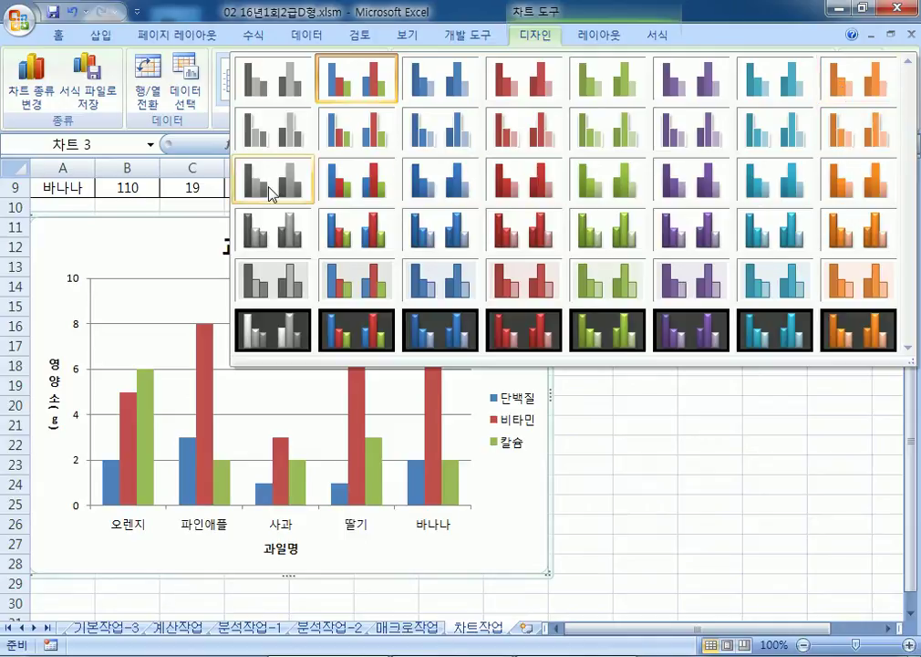
{"action": "left_click", "coordinate": [377, 183]}
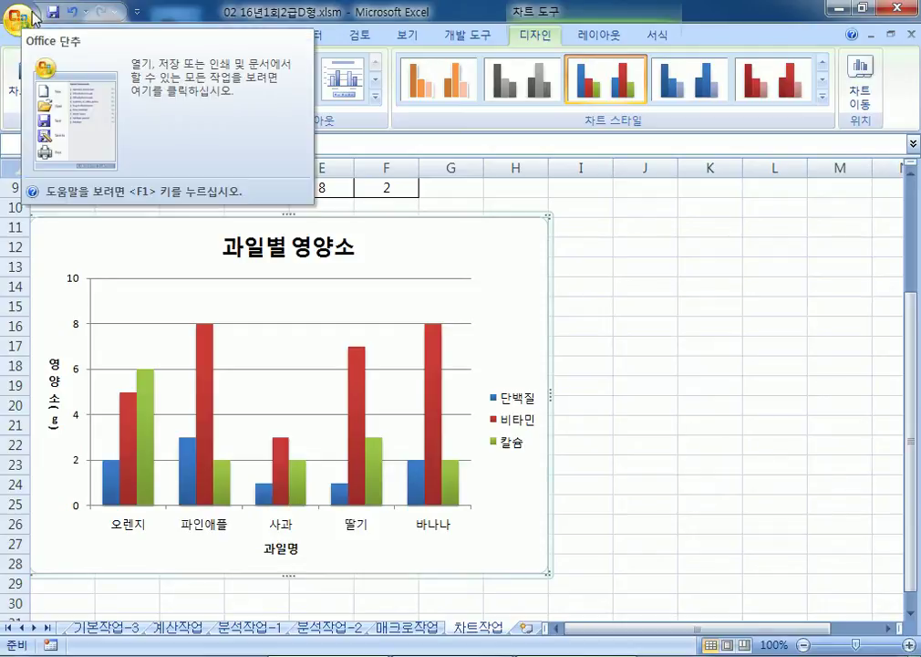
Step: Close the current chart workbook without saving changes
{"action": "left_click", "coordinate": [19, 13]}
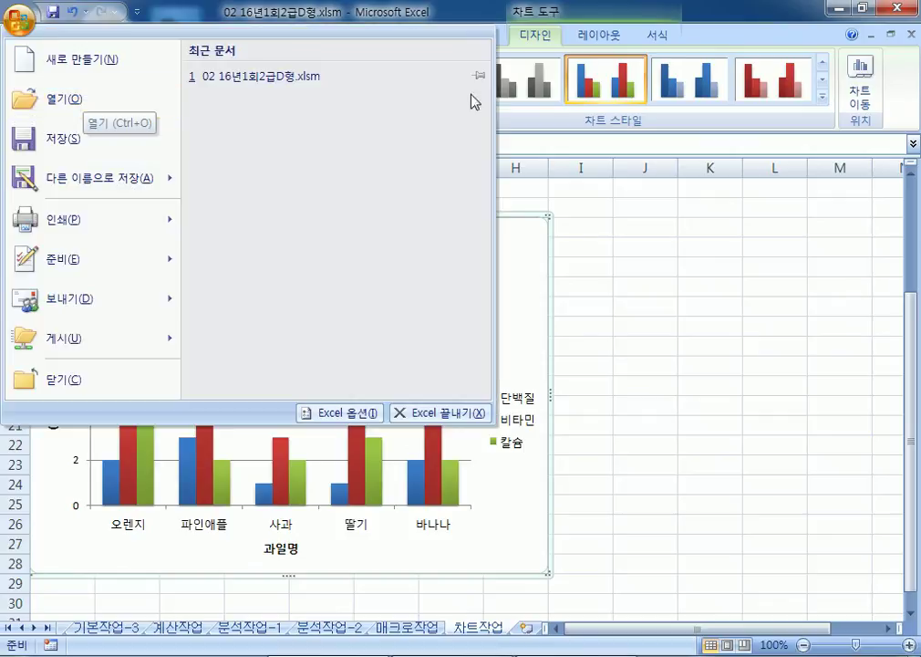
{"action": "left_click", "coordinate": [915, 37]}
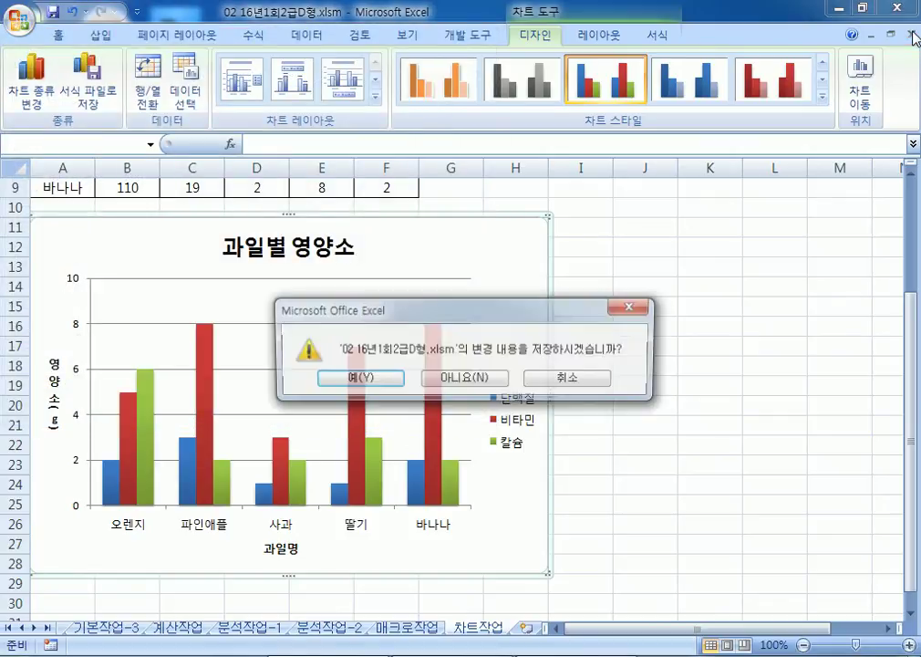
{"action": "left_click", "coordinate": [383, 378]}
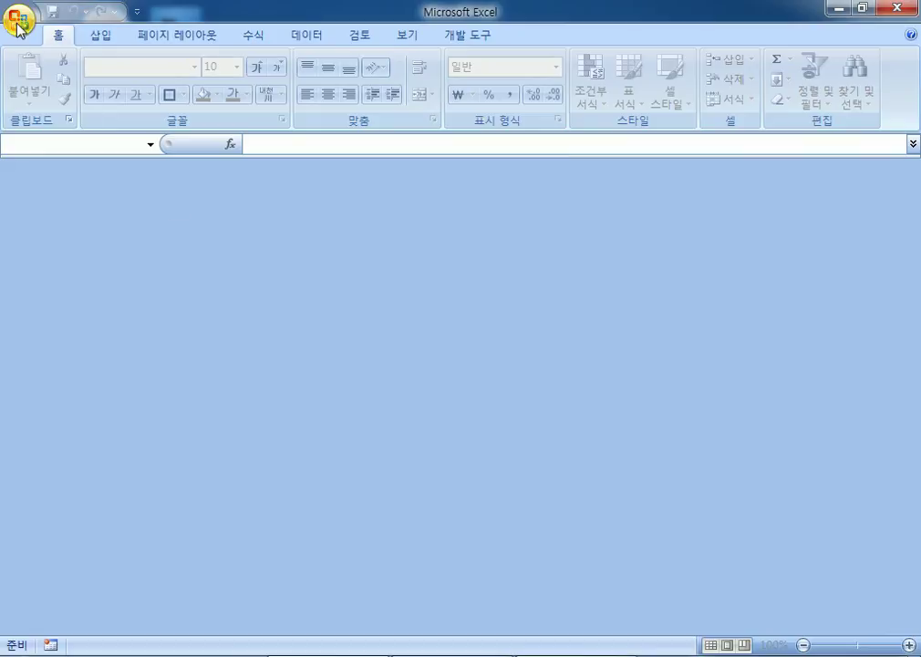
Step: Open the workbook 03 15년3회2급D형.xlsm
{"action": "left_click", "coordinate": [18, 15]}
{"action": "left_click", "coordinate": [60, 92]}
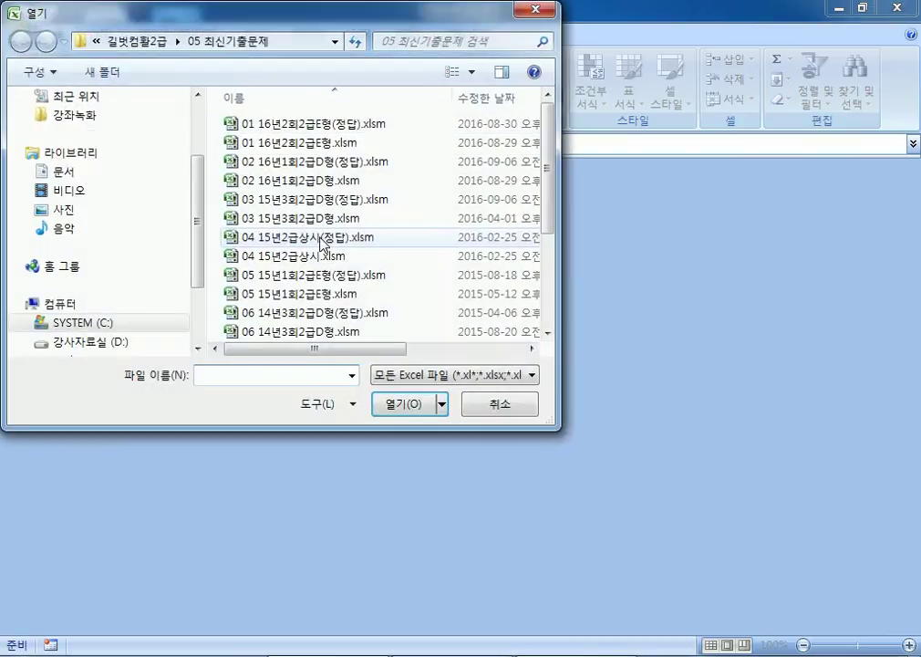
{"action": "left_click", "coordinate": [276, 220]}
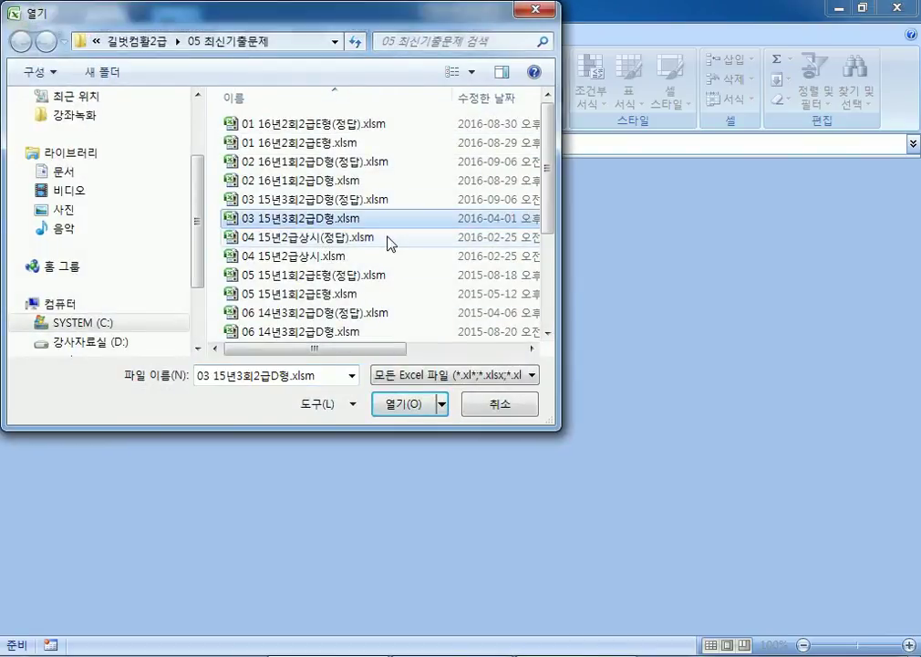
{"action": "left_click", "coordinate": [376, 403]}
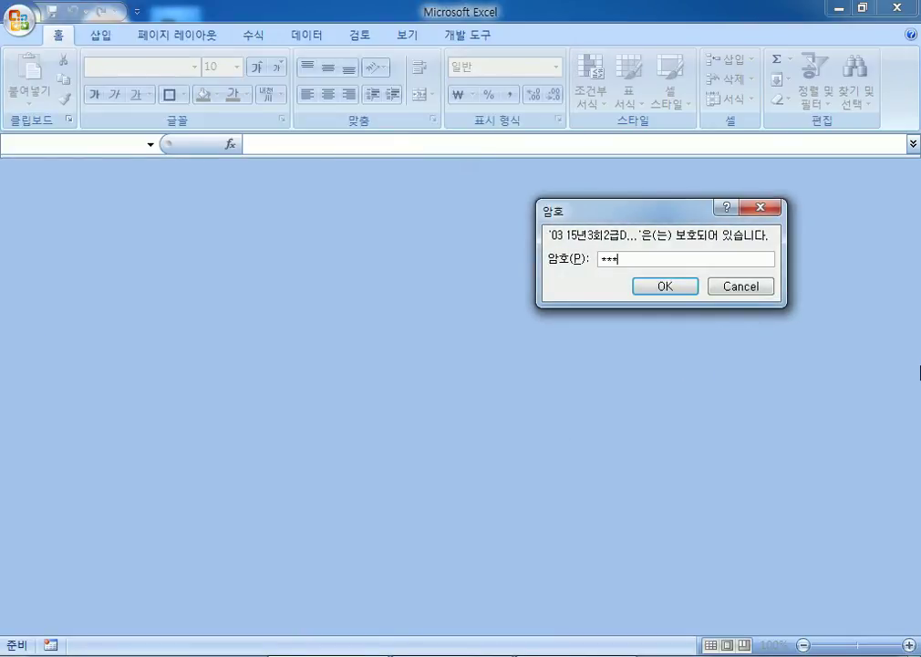
Step: Submit the workbook password and switch to the 기본작업-2 sheet
{"action": "key", "text": "Return"}
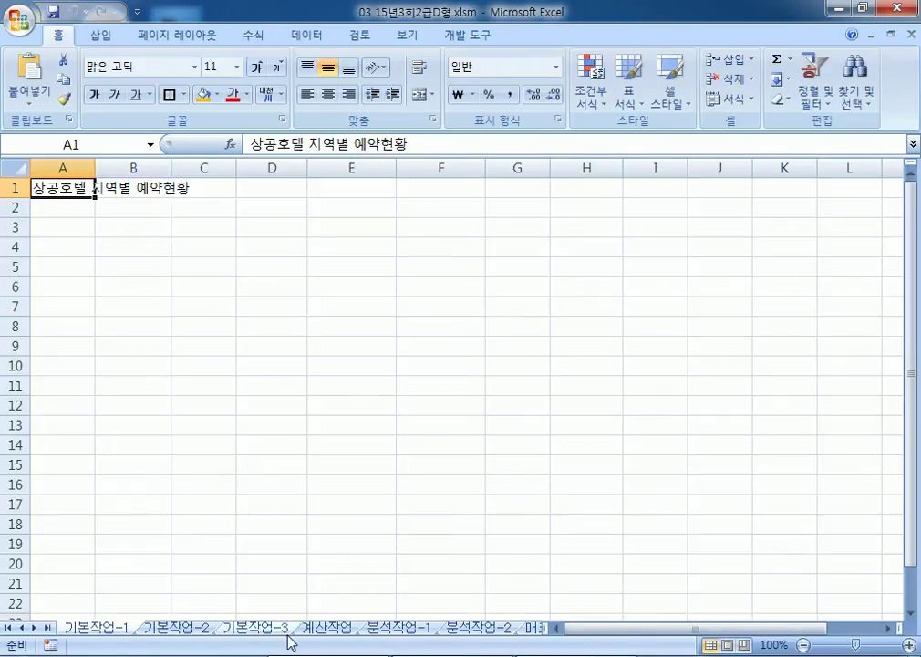
{"action": "left_click", "coordinate": [178, 630]}
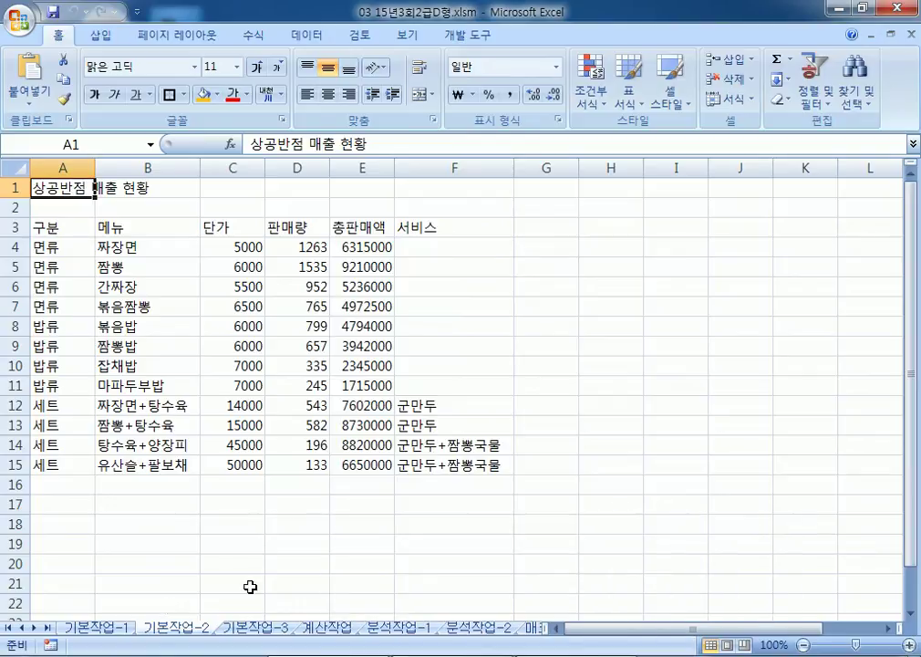
Step: Merge and centre the title across A1:F1 and set its font to 바탕체
{"action": "left_click_drag", "start_coordinate": [49, 191], "coordinate": [469, 189]}
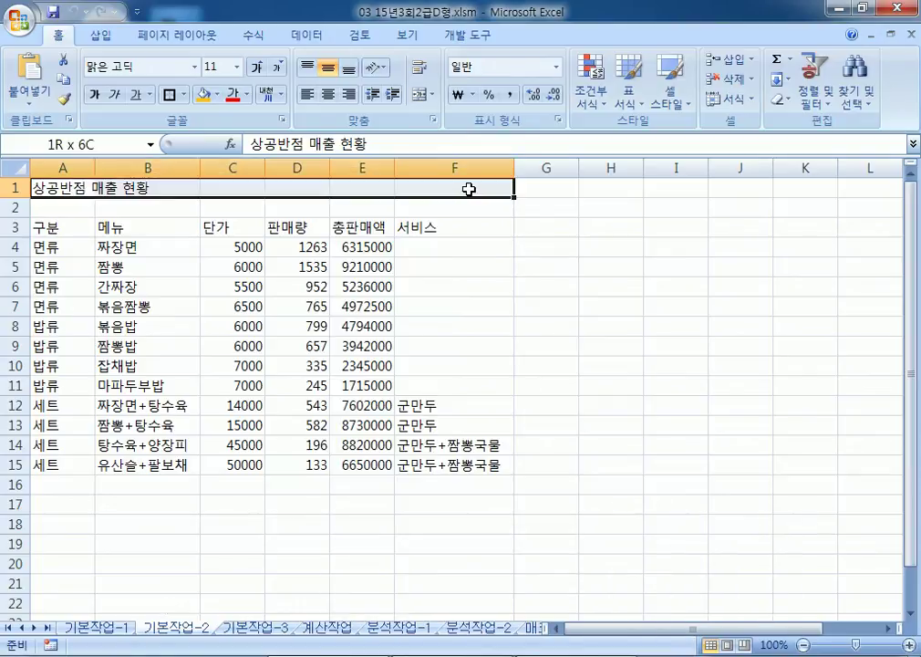
{"action": "left_click", "coordinate": [420, 94]}
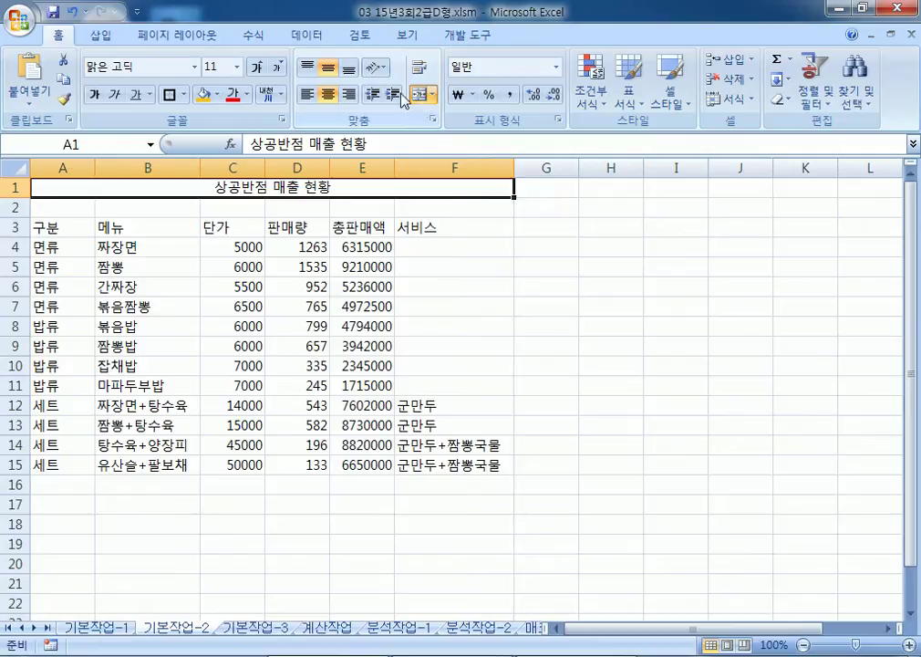
{"action": "left_click", "coordinate": [156, 64]}
{"action": "type", "text": "바탕체"}
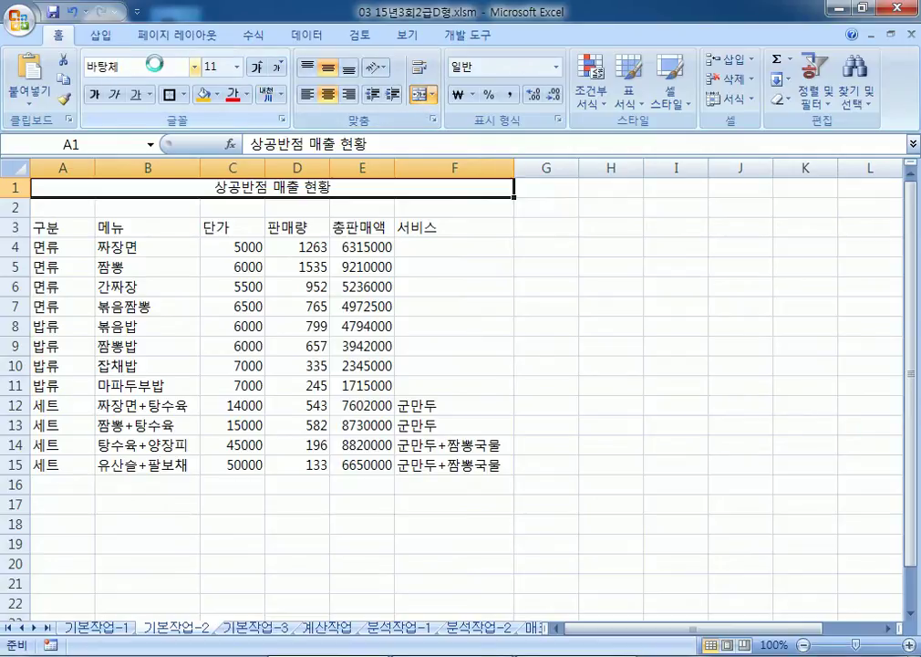
{"action": "key", "text": "Return"}
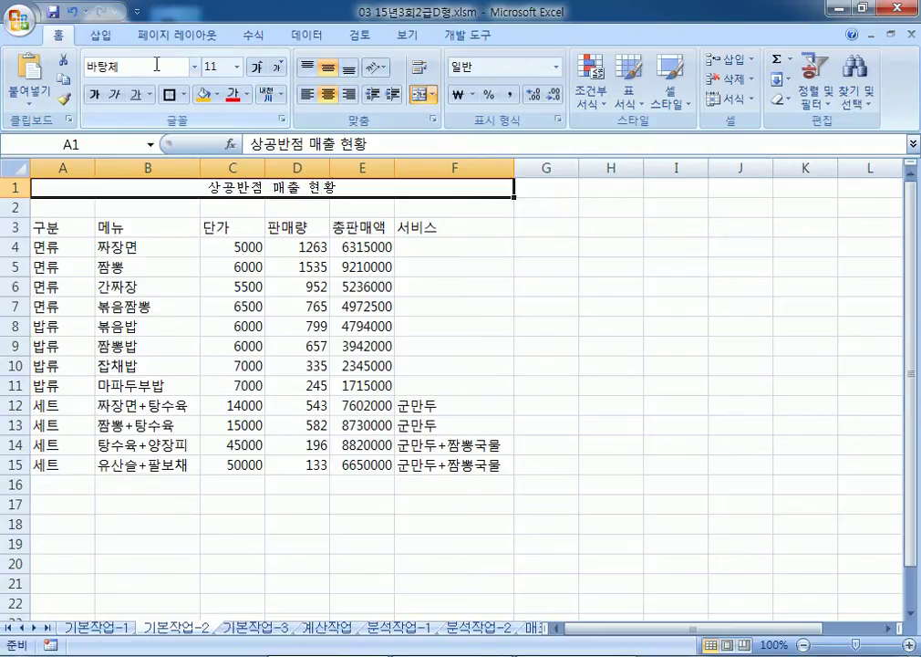
Step: Enlarge the title to 18 point and make it bold and italic
{"action": "left_click", "coordinate": [258, 69]}
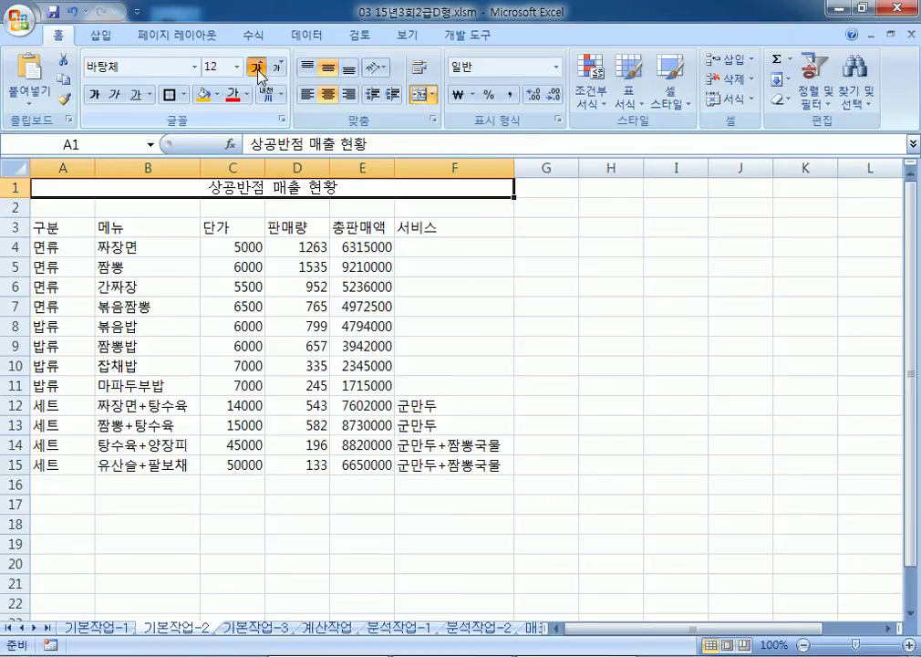
{"action": "left_click", "coordinate": [257, 68]}
{"action": "left_click", "coordinate": [257, 68]}
{"action": "left_click", "coordinate": [257, 69]}
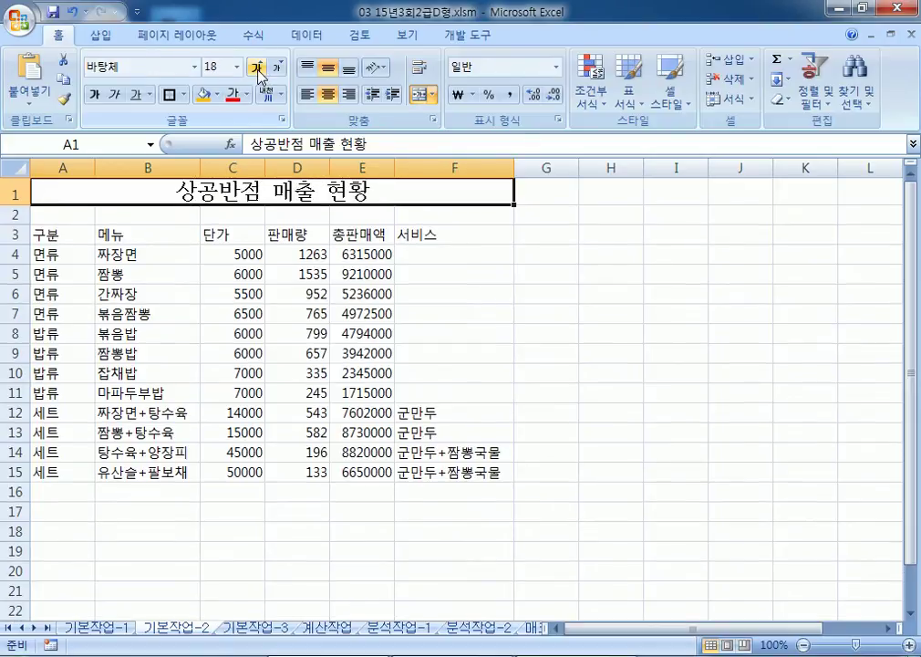
{"action": "left_click", "coordinate": [94, 95]}
{"action": "left_click", "coordinate": [114, 96]}
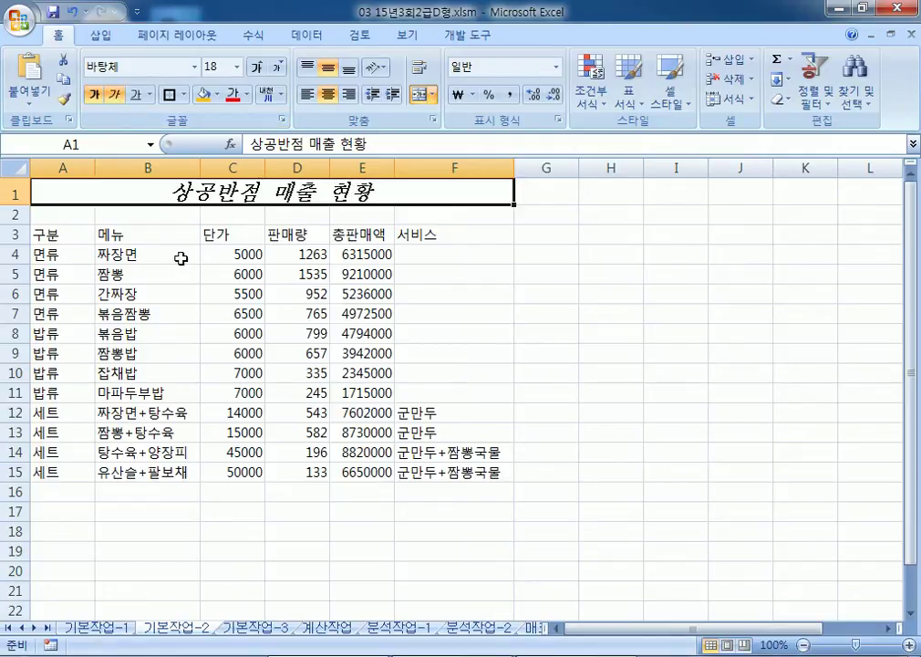
{"action": "left_click_drag", "start_coordinate": [50, 234], "coordinate": [438, 233]}
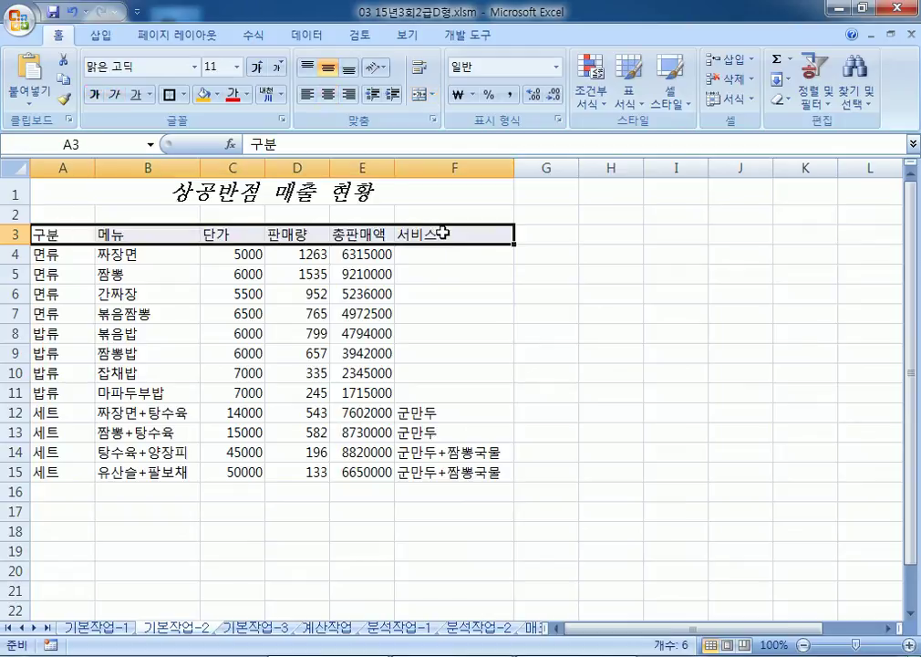
Step: Apply the 강조색2 cell style to header row A3:F3 and centre its labels
{"action": "left_click", "coordinate": [675, 100]}
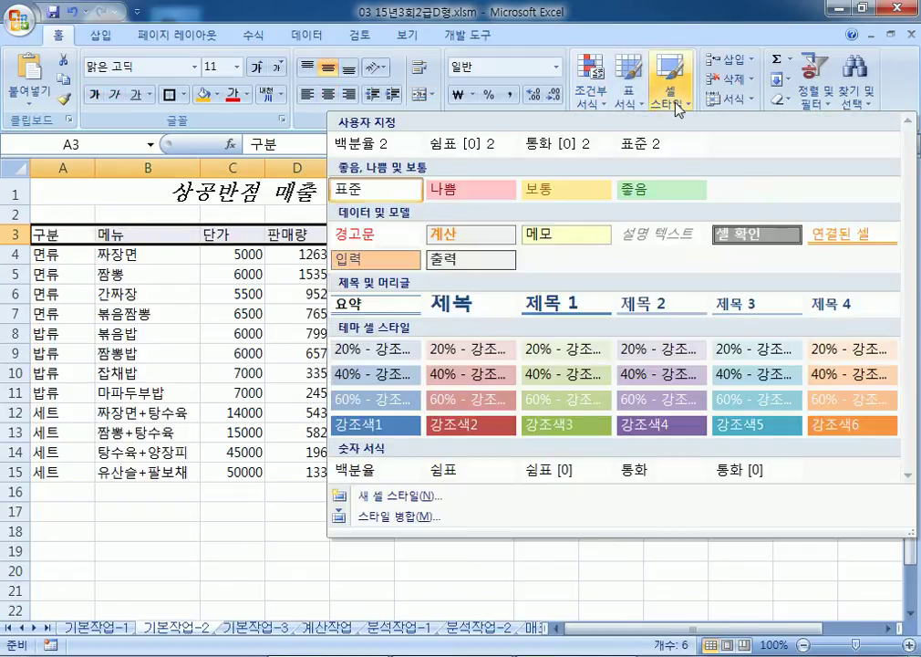
{"action": "left_click", "coordinate": [477, 428]}
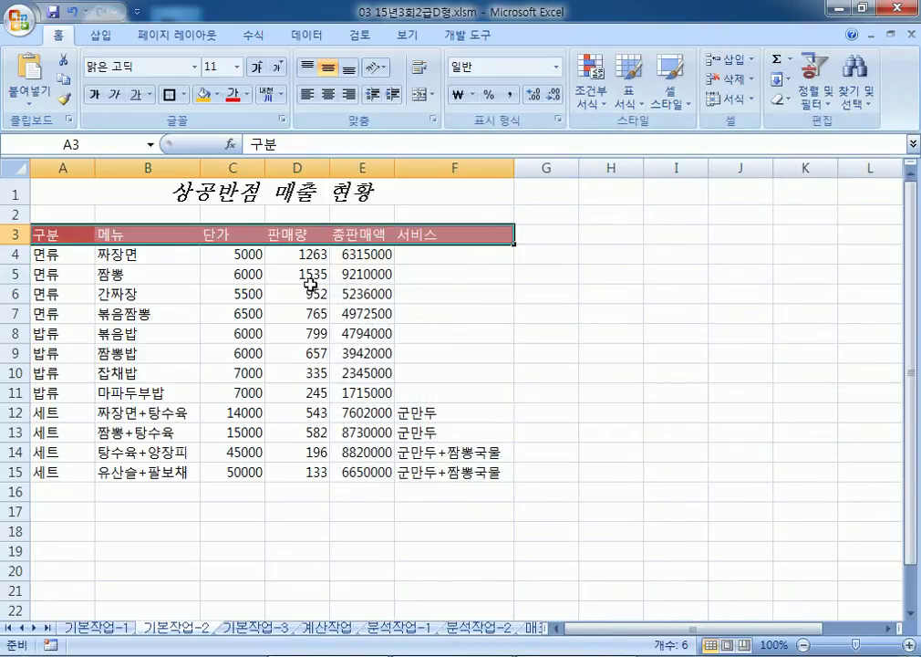
{"action": "left_click", "coordinate": [328, 94]}
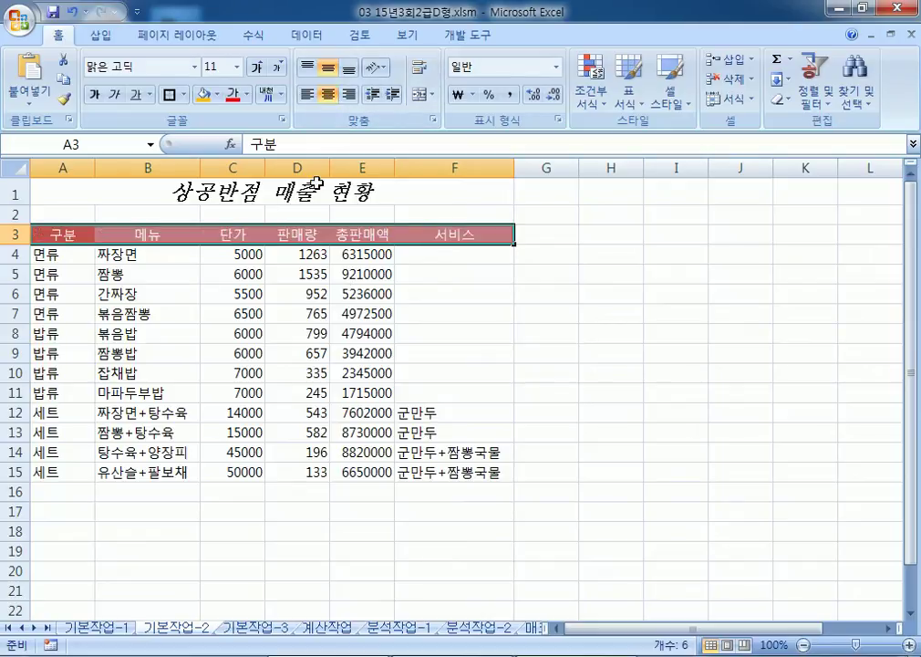
{"action": "left_click", "coordinate": [228, 256]}
{"action": "left_click_drag", "start_coordinate": [260, 258], "coordinate": [312, 466]}
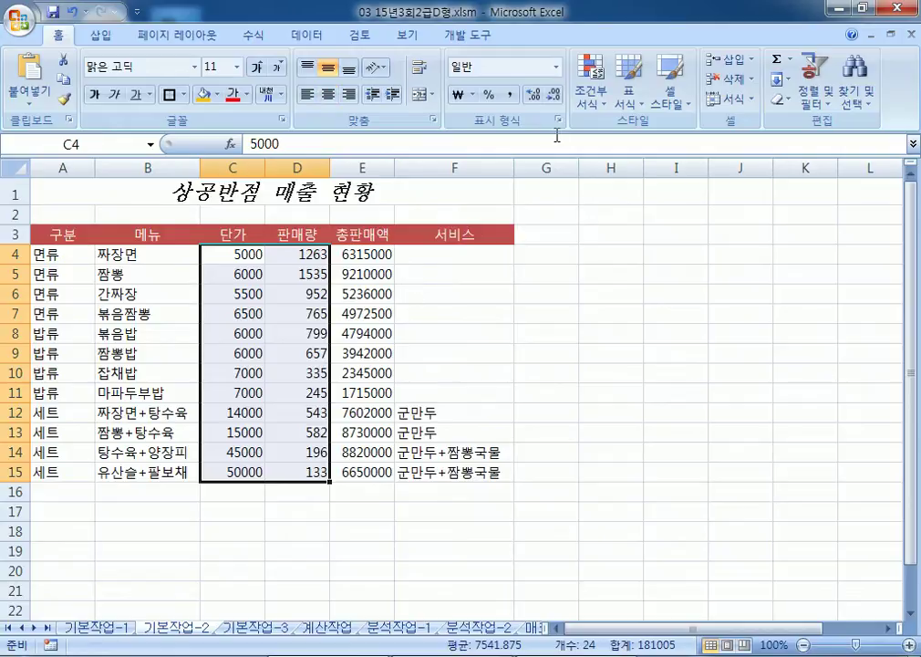
Step: Apply Comma Style to C4:D15 and the custom format #,##0원 to E4:E15
{"action": "left_click", "coordinate": [509, 94]}
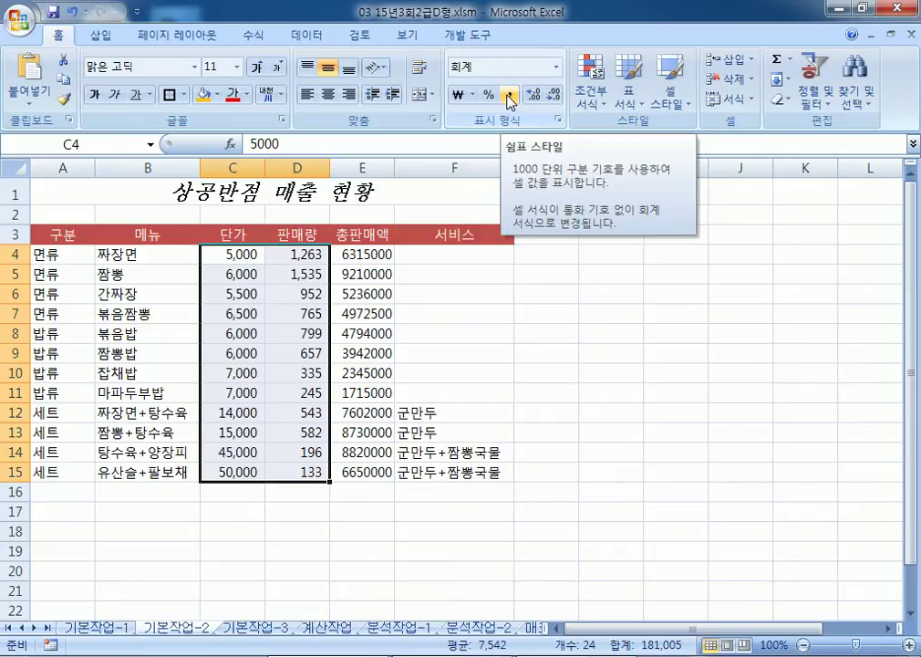
{"action": "left_click_drag", "start_coordinate": [369, 254], "coordinate": [366, 466]}
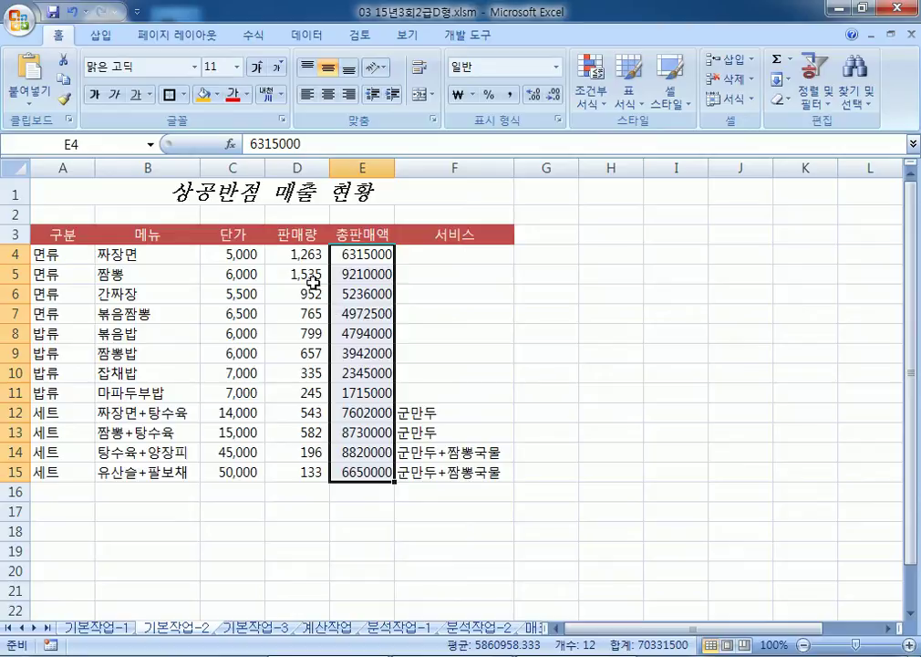
{"action": "key", "text": "ctrl+1"}
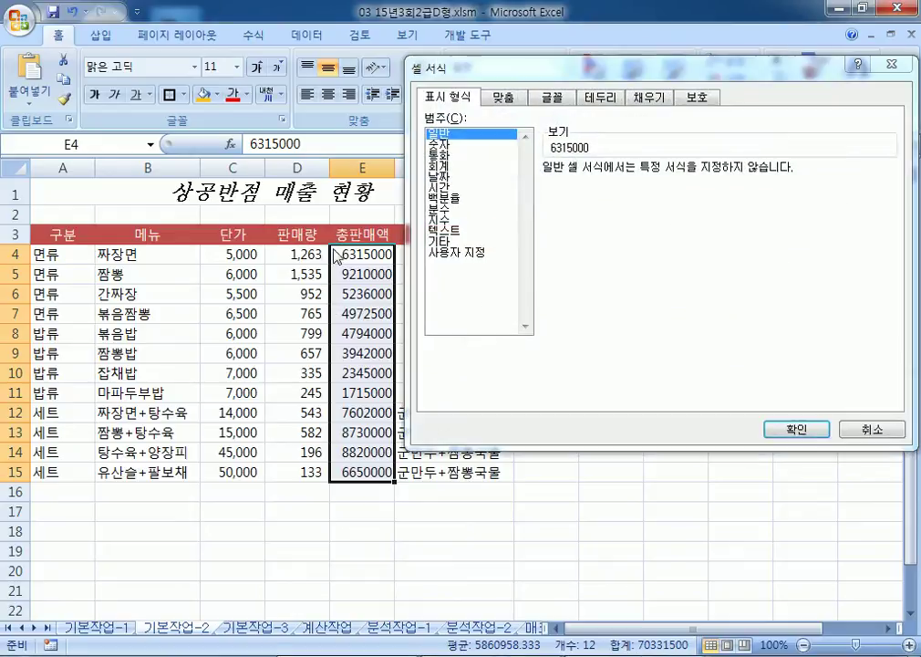
{"action": "left_click", "coordinate": [445, 253]}
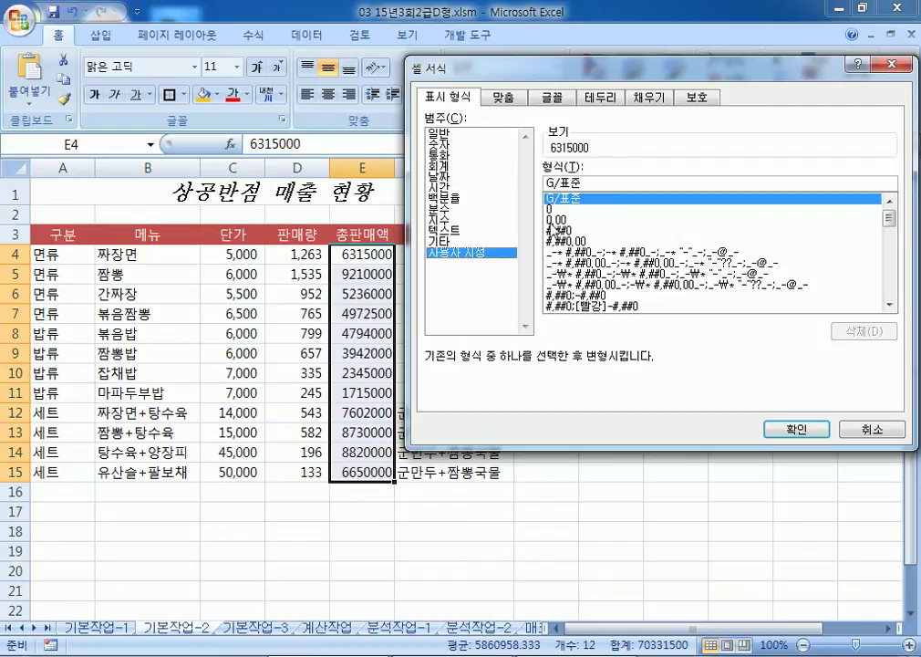
{"action": "left_click", "coordinate": [553, 231]}
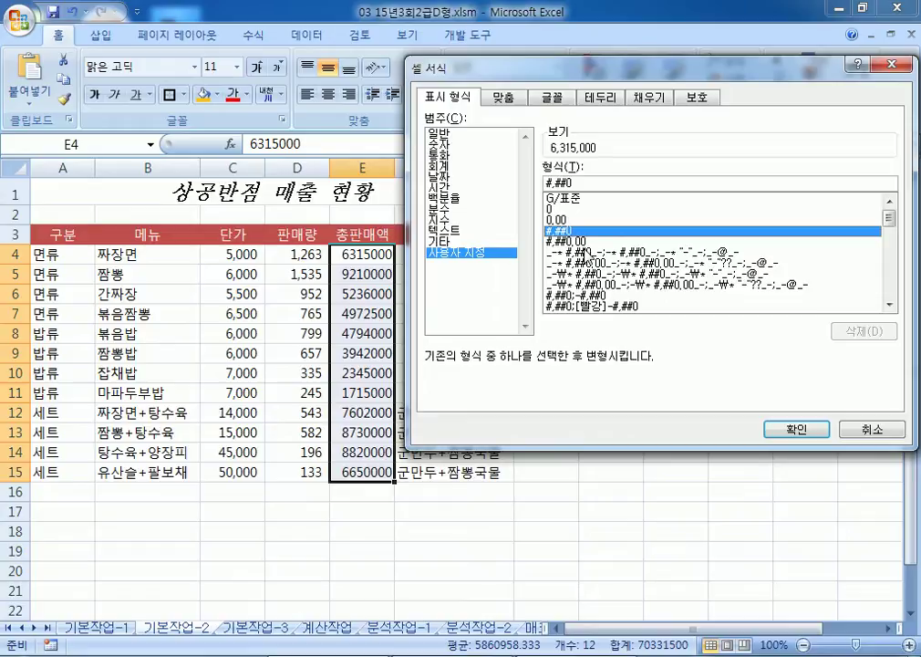
{"action": "left_click", "coordinate": [603, 187]}
{"action": "type", "text": "ㅇ"}
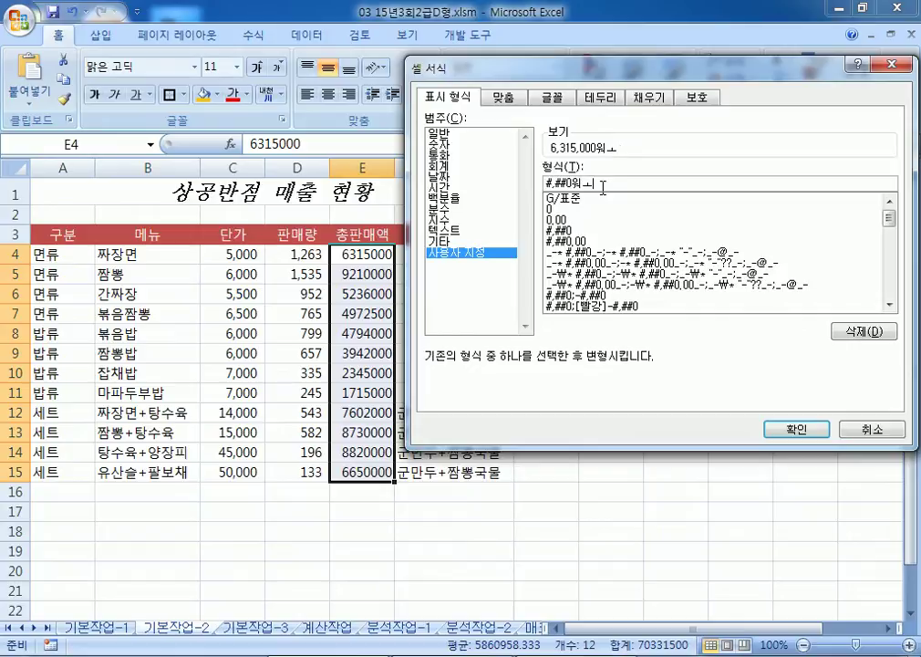
{"action": "type", "text": "ㅜㅓㄴ"}
{"action": "left_click", "coordinate": [790, 441]}
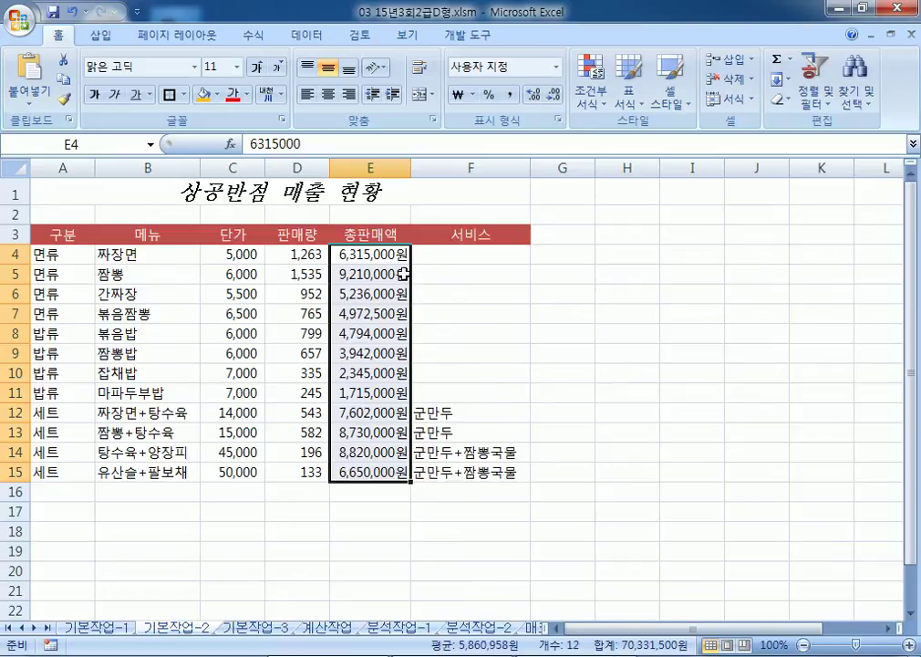
Step: Insert a comment on cell E5 reading 효자메뉴
{"action": "left_click", "coordinate": [360, 273]}
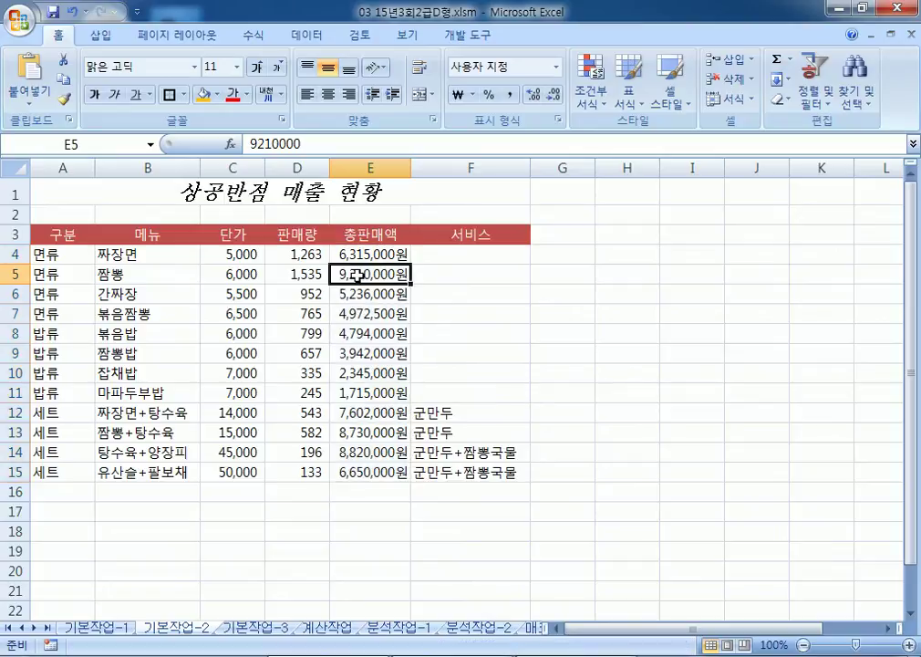
{"action": "right_click", "coordinate": [361, 278]}
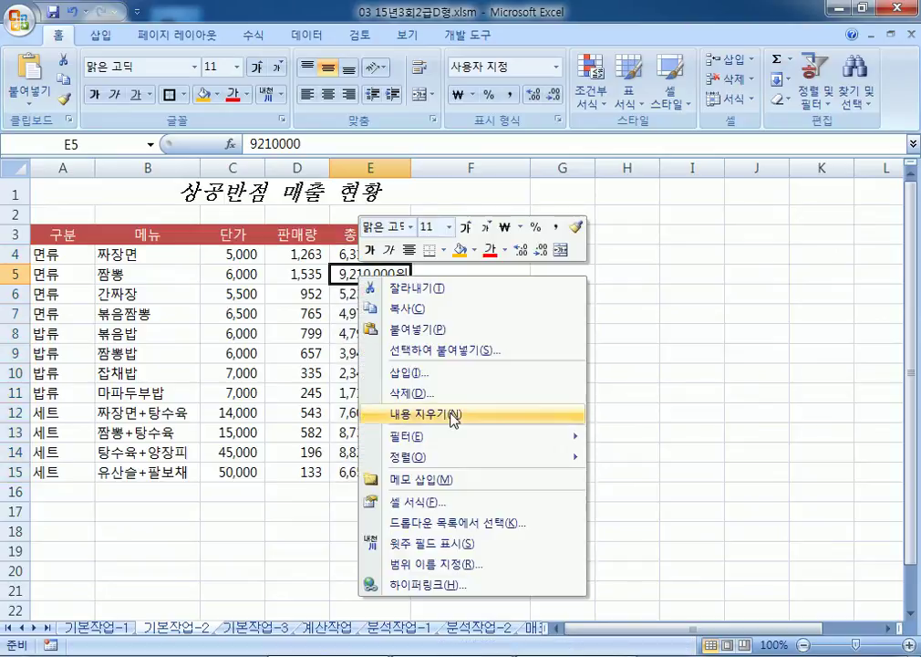
{"action": "left_click", "coordinate": [444, 480]}
{"action": "left_click_drag", "start_coordinate": [464, 263], "coordinate": [422, 261]}
{"action": "type", "text": "효"}
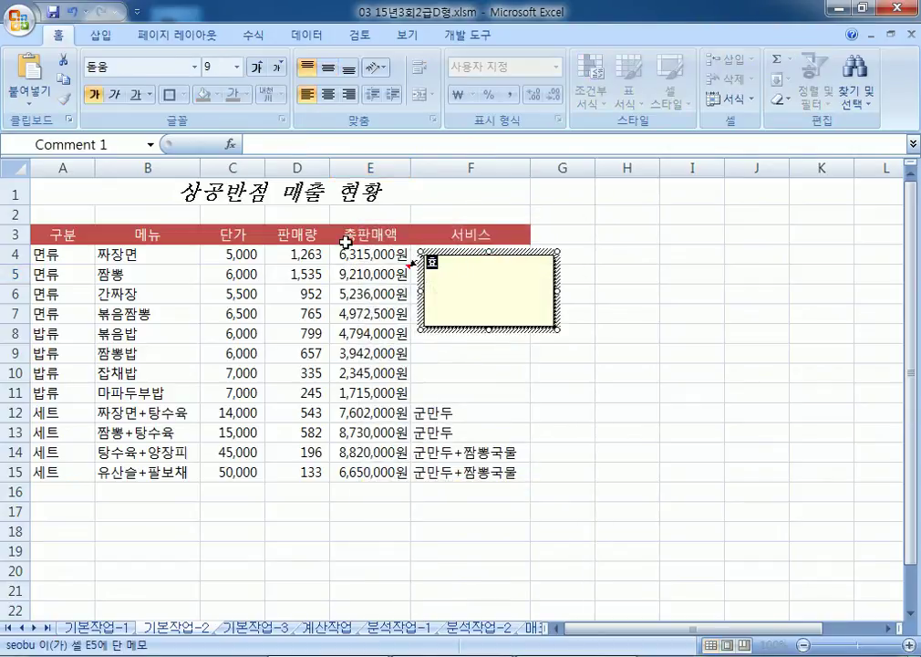
{"action": "type", "text": "자메뉴"}
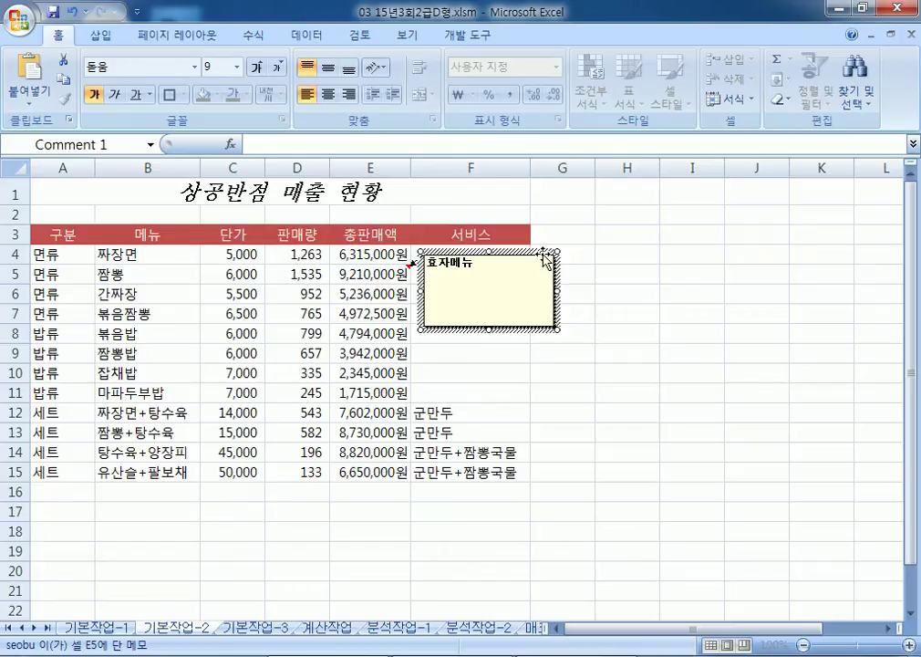
Step: Keep E5's comment always visible and set it to automatic size
{"action": "right_click", "coordinate": [379, 273]}
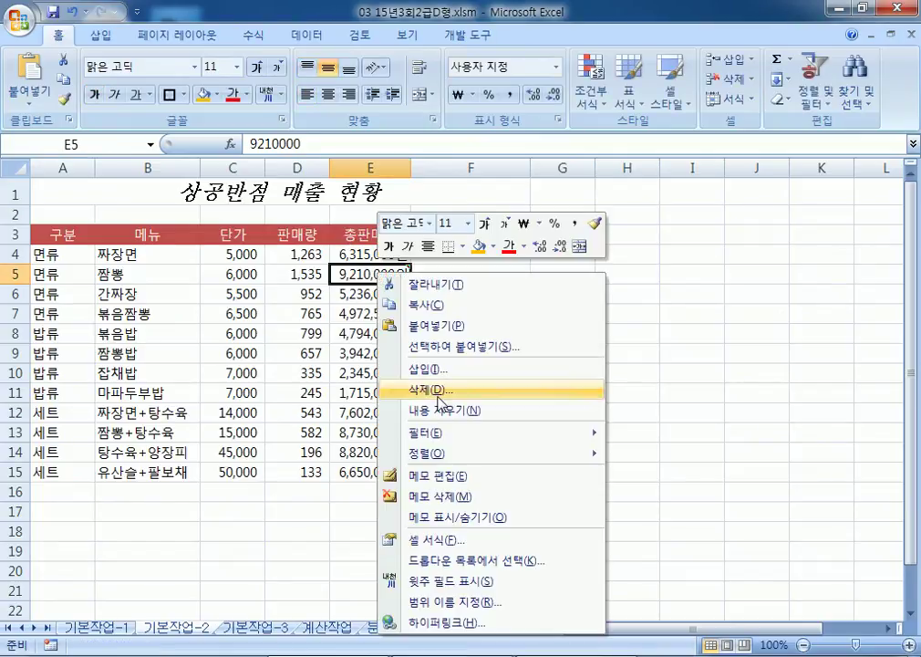
{"action": "left_click", "coordinate": [529, 518]}
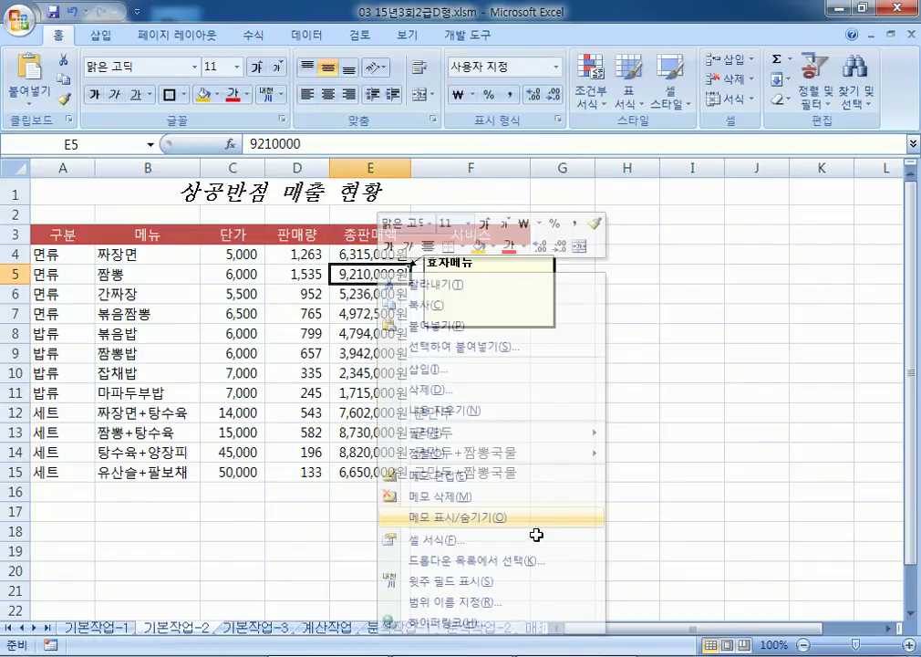
{"action": "left_click", "coordinate": [537, 261]}
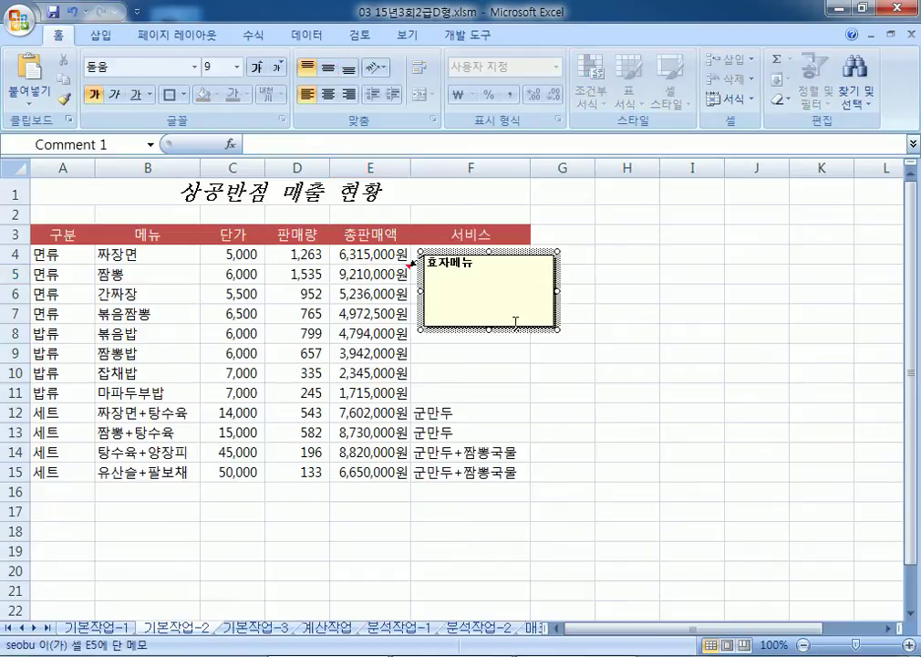
{"action": "double_click", "coordinate": [559, 301]}
{"action": "left_click", "coordinate": [534, 121]}
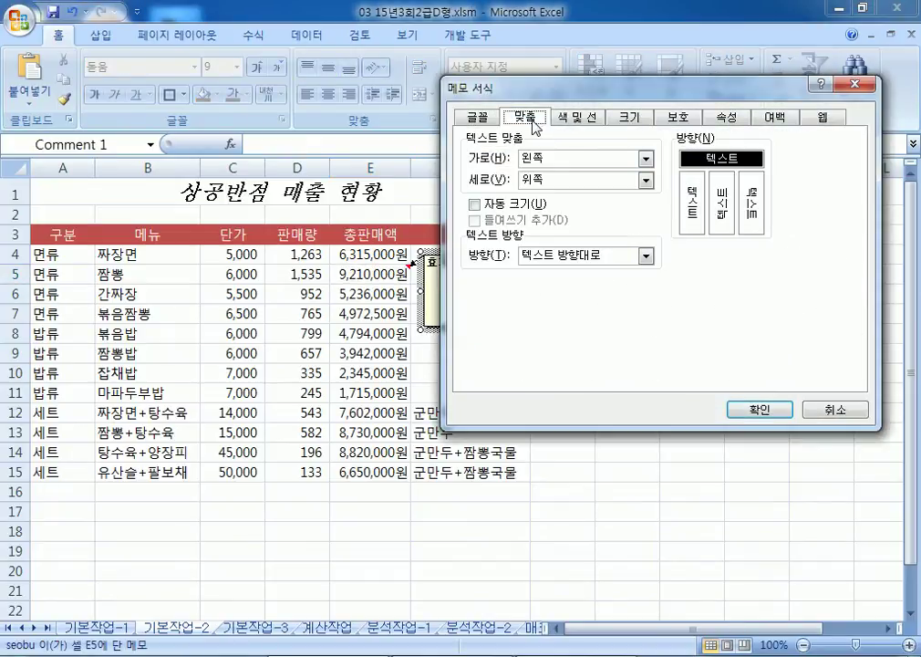
{"action": "left_click", "coordinate": [497, 205]}
{"action": "left_click_drag", "start_coordinate": [541, 89], "coordinate": [611, 71]}
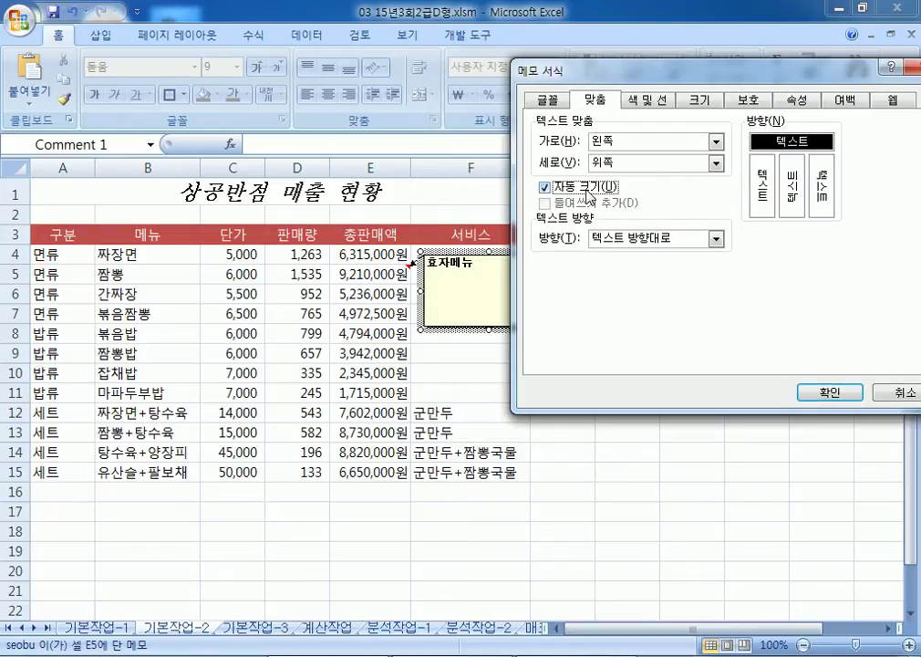
{"action": "left_click", "coordinate": [828, 393]}
{"action": "left_click", "coordinate": [573, 435]}
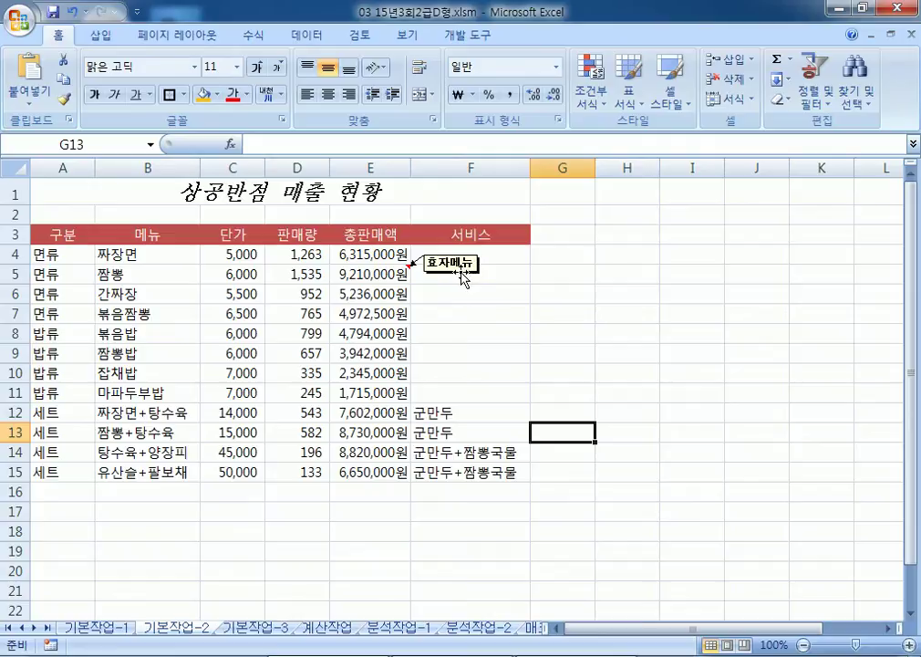
{"action": "left_click_drag", "start_coordinate": [62, 239], "coordinate": [520, 472]}
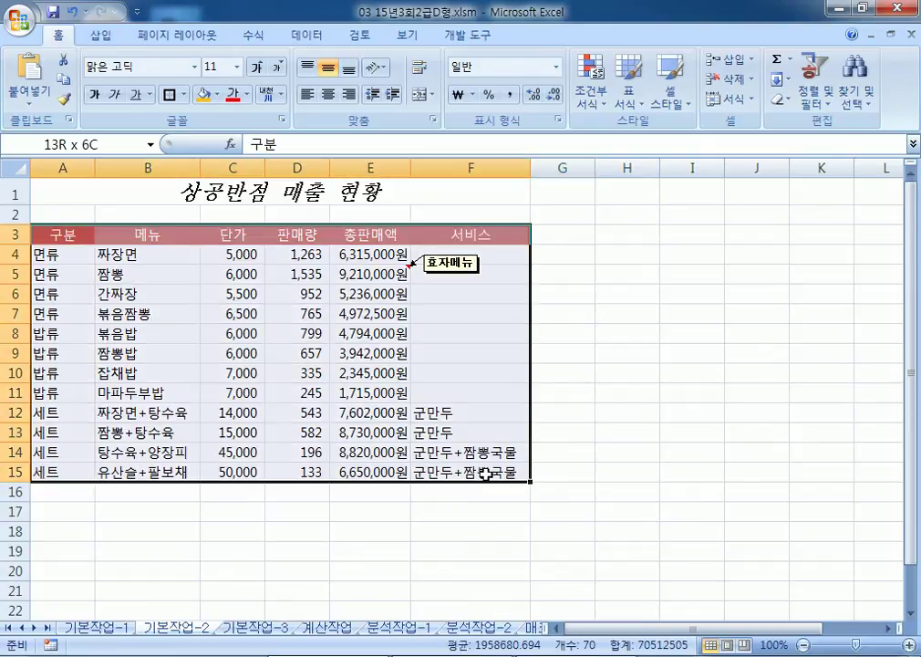
Step: Put All Borders on every cell of the A3:F15 sales table
{"action": "left_click", "coordinate": [184, 94]}
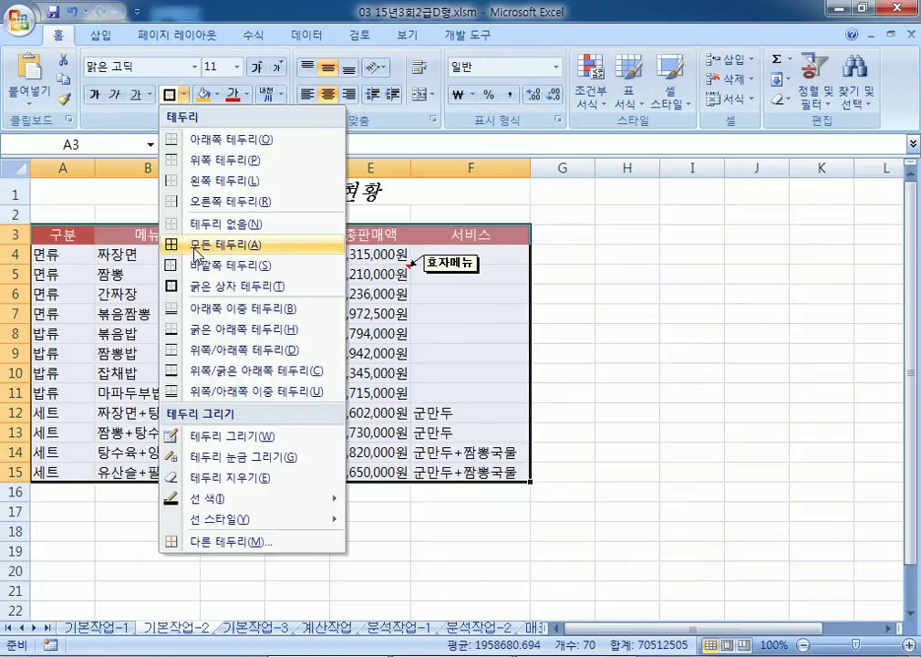
{"action": "left_click", "coordinate": [197, 254]}
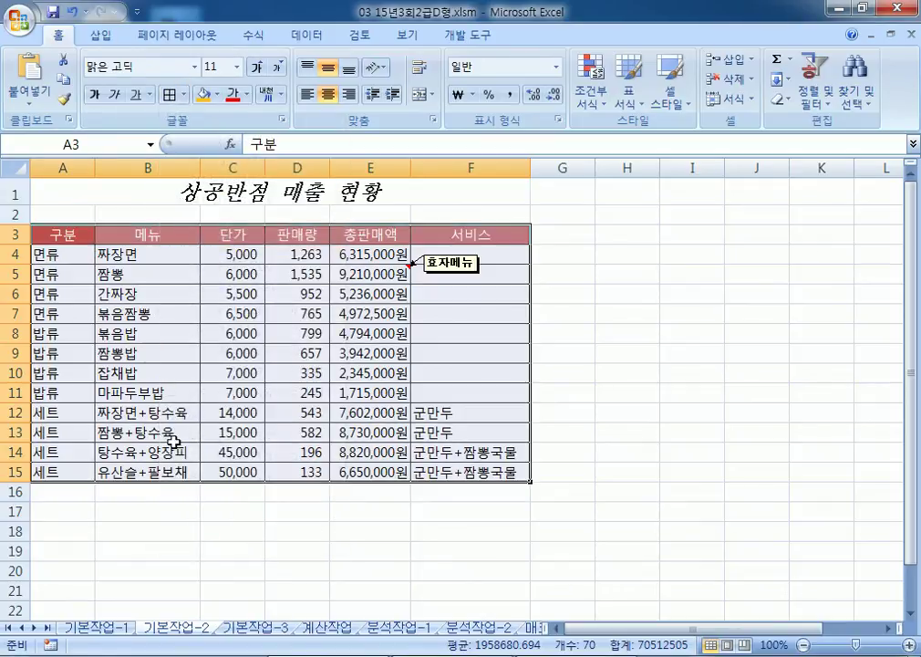
{"action": "left_click", "coordinate": [123, 191]}
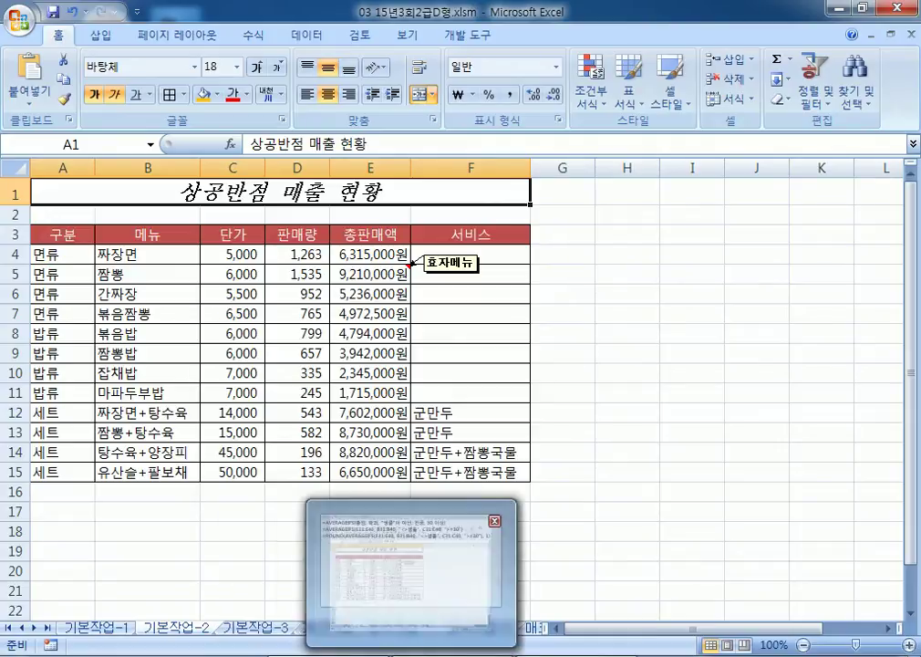
Step: Go to the 계산작업 sheet and collapse the ribbon to show more rows
{"action": "mouse_move", "coordinate": [265, 630]}
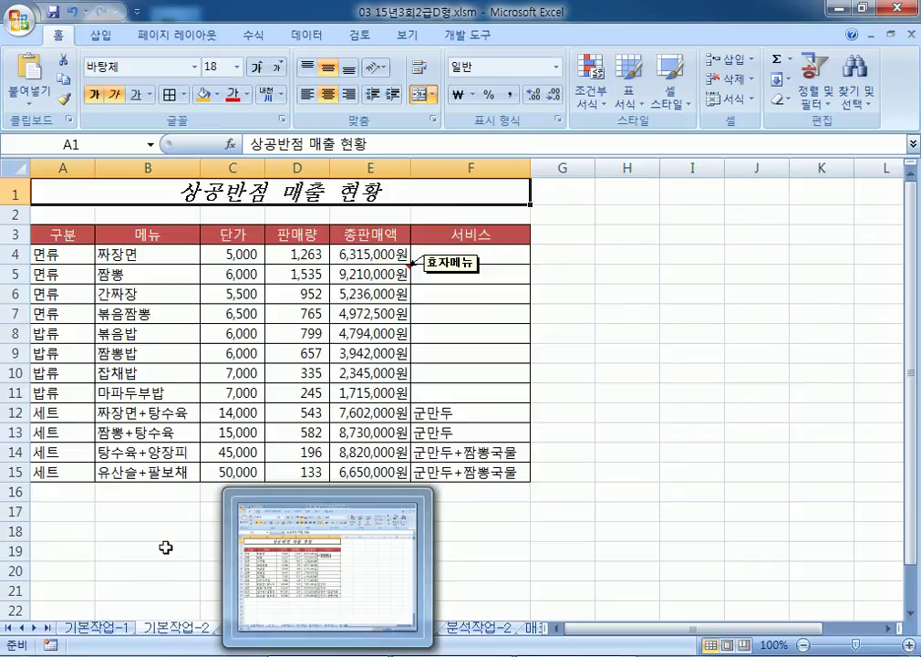
{"action": "left_click", "coordinate": [164, 547]}
{"action": "left_click", "coordinate": [256, 628]}
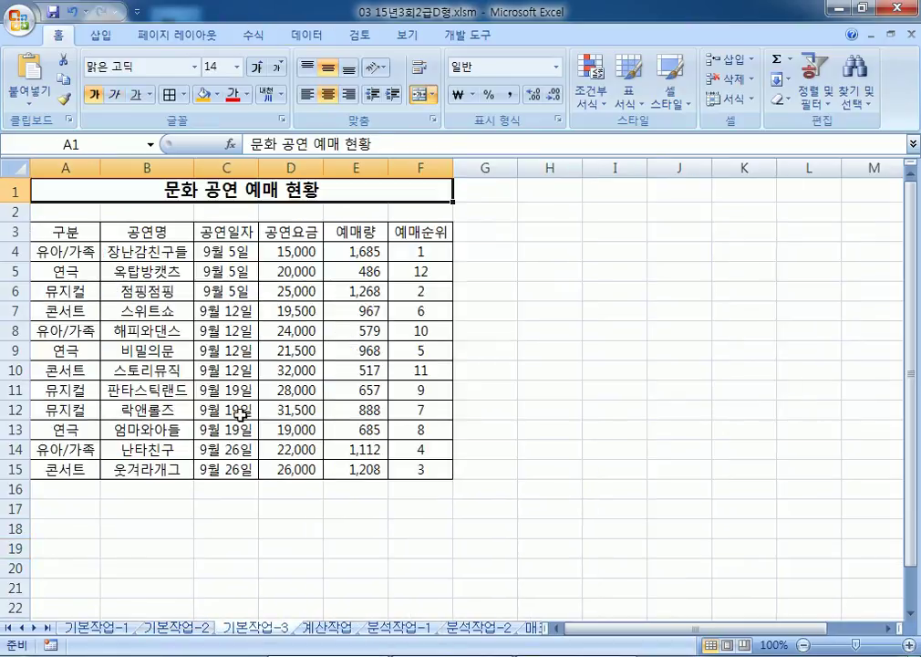
{"action": "left_click", "coordinate": [330, 629]}
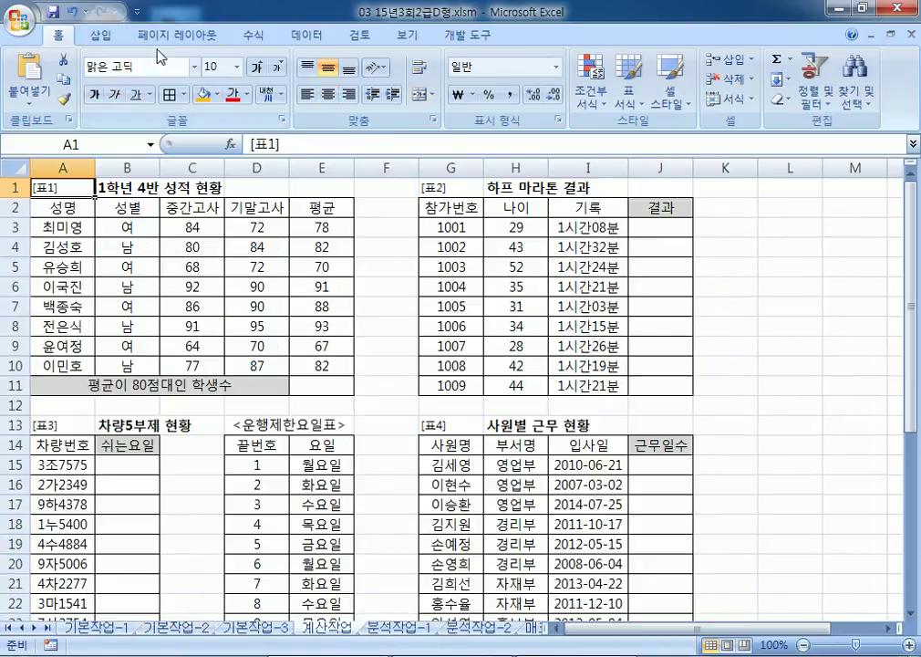
{"action": "double_click", "coordinate": [62, 35]}
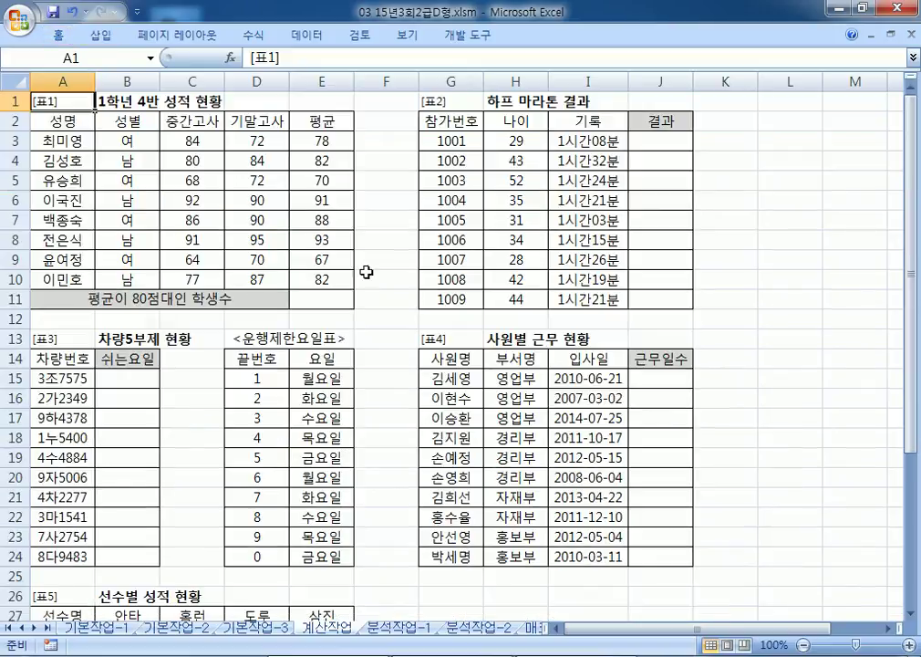
Step: In Notepad, write task 1: count students whose 평균(E3:E10) is in the 80s, append "명"
{"action": "key", "text": "alt+Tab"}
{"action": "left_click_drag", "start_coordinate": [302, 171], "coordinate": [688, 47]}
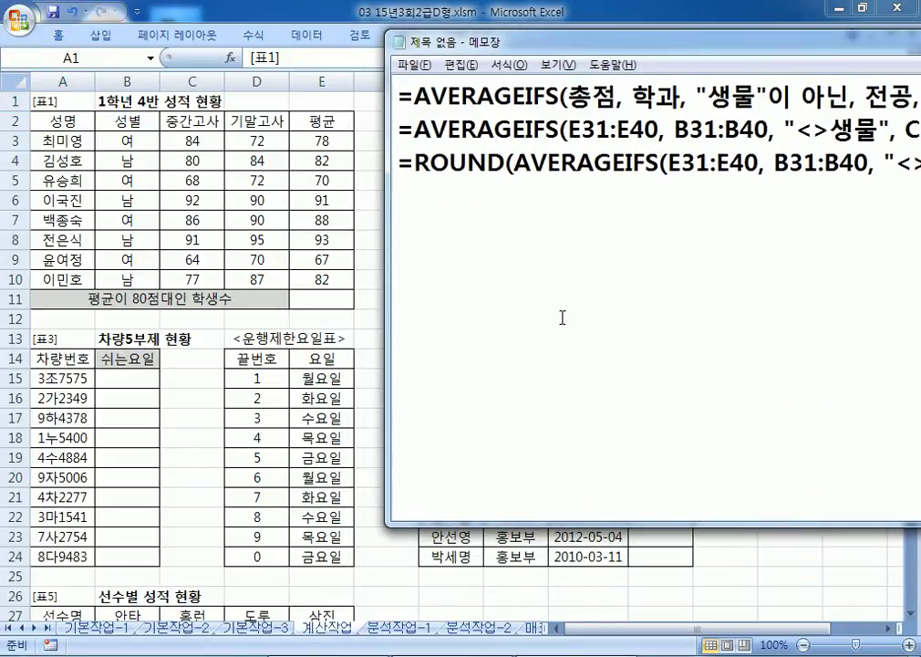
{"action": "type", "text": "1"}
{"action": "type", "text": ". "}
{"action": "type", "text": "VUD"}
{"action": "key", "text": "BackSpace"}
{"action": "key", "text": "BackSpace"}
{"action": "key", "text": "BackSpace"}
{"action": "type", "text": "펴ㅑㅇ"}
{"action": "key", "text": "BackSpace"}
{"action": "key", "text": "BackSpace"}
{"action": "key", "text": "BackSpace"}
{"action": "type", "text": "평균(E3:E"}
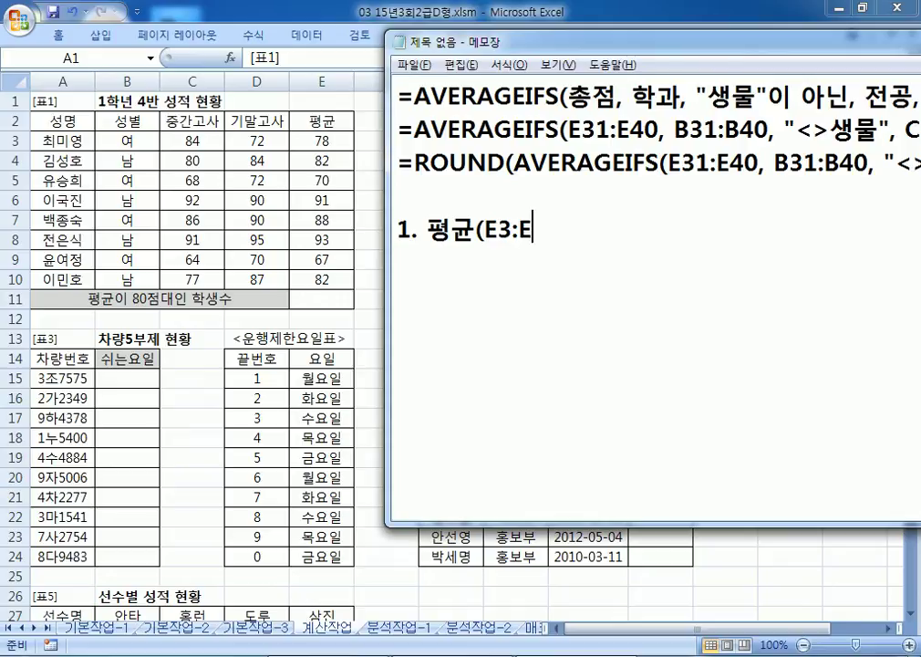
{"action": "type", "text": "10)이 80"}
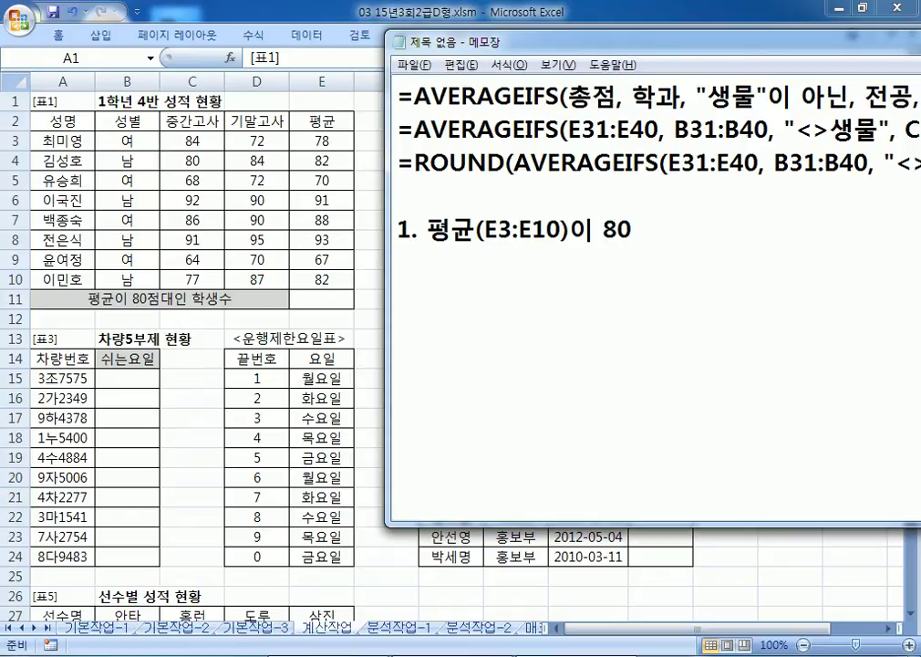
{"action": "type", "text": "점대인 학"}
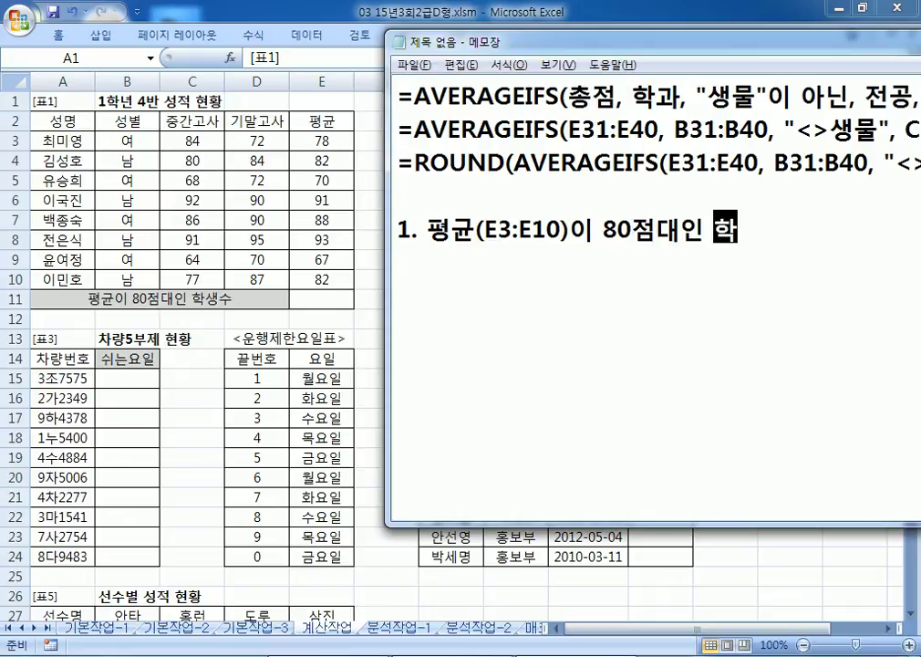
{"action": "type", "text": "생수를 구하"}
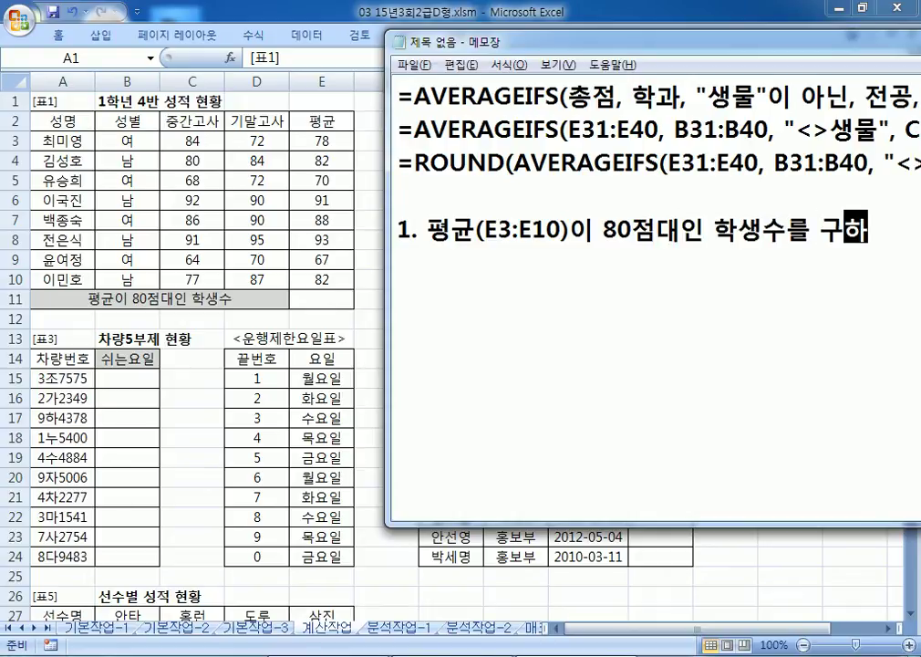
{"action": "type", "text": "시오"}
{"action": "key", "text": "Return"}
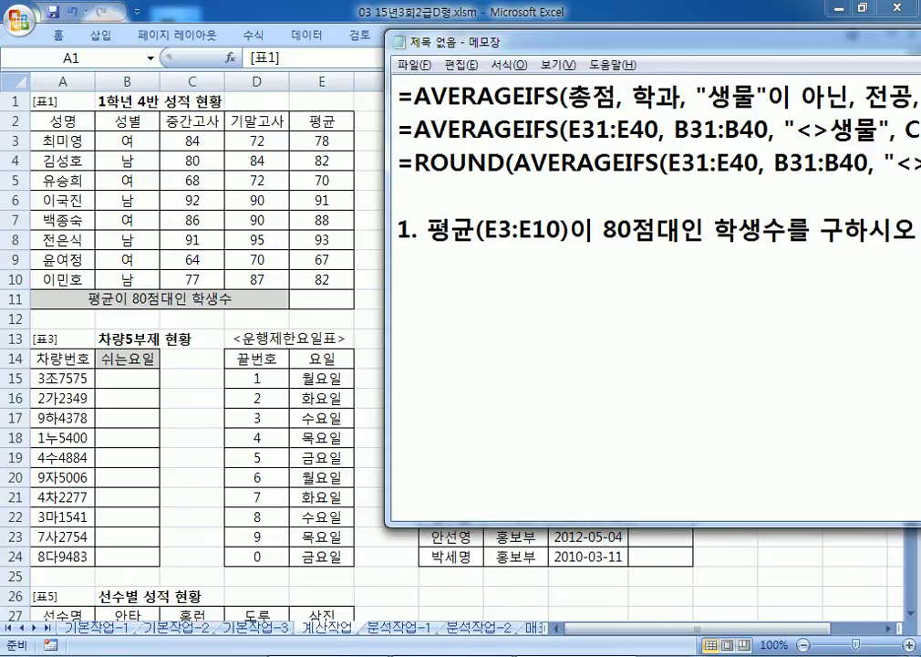
{"action": "type", "text": "\"명\"를"}
{"action": "type", "text": " 붙이시오"}
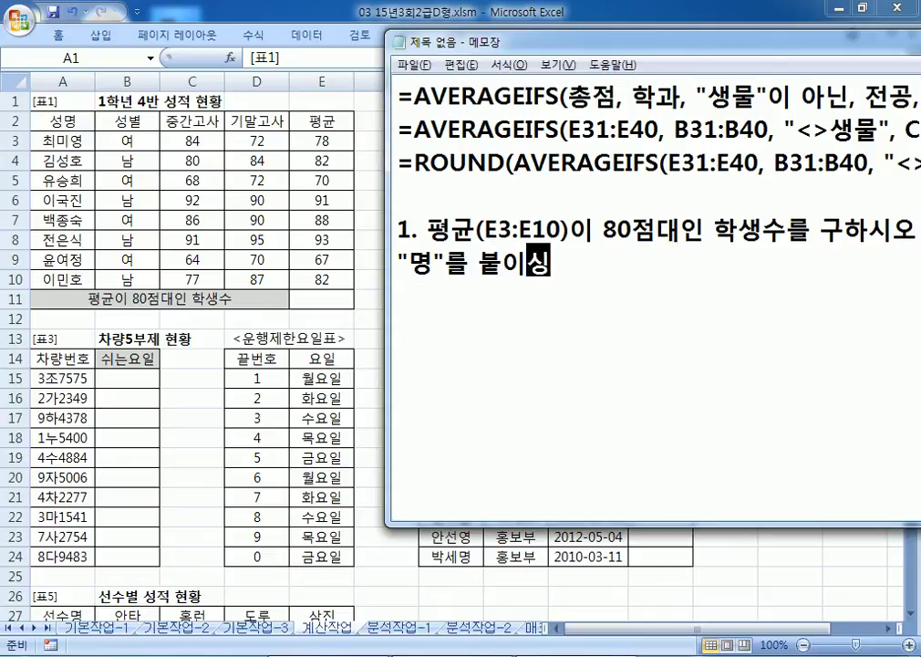
{"action": "type", "text": "."}
{"action": "key", "text": "Return"}
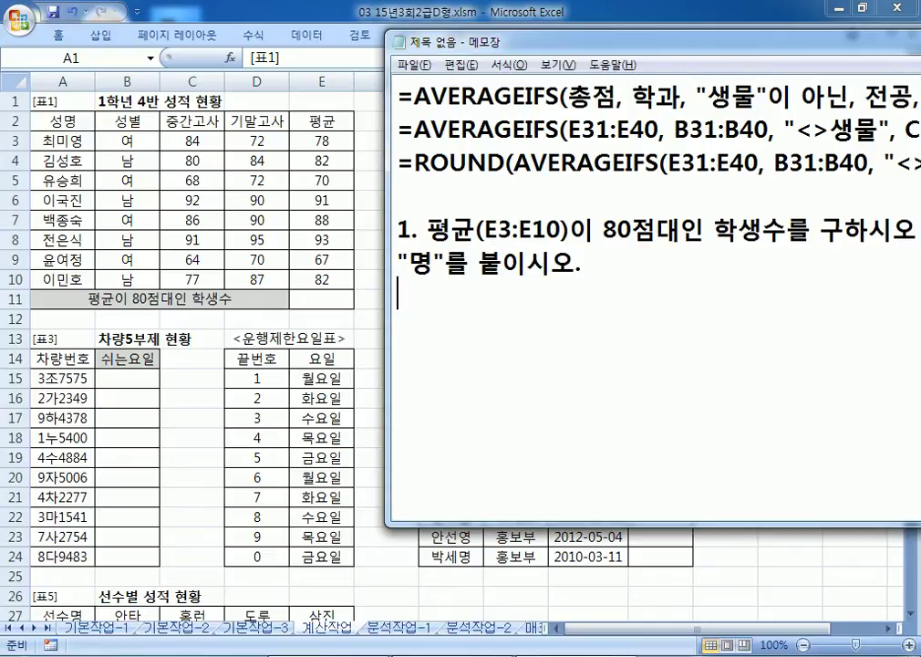
Step: Add the line 'AVERAGEIFS, COUNTIFS, SUMIFS 중에서 선택, & 연산자' and mark COUNTIFS
{"action": "type", "text": "AVER"}
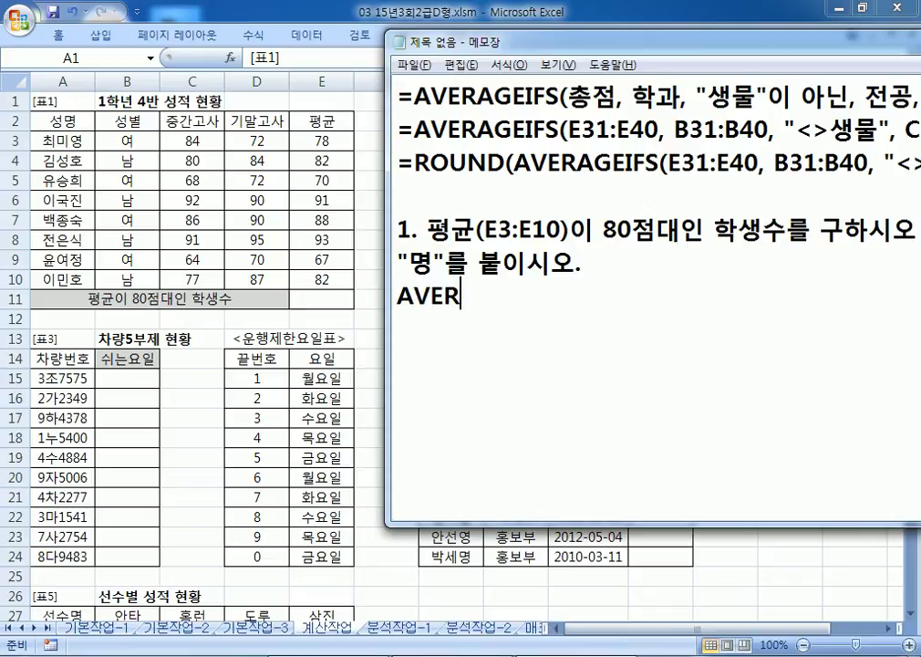
{"action": "type", "text": "AGEIF"}
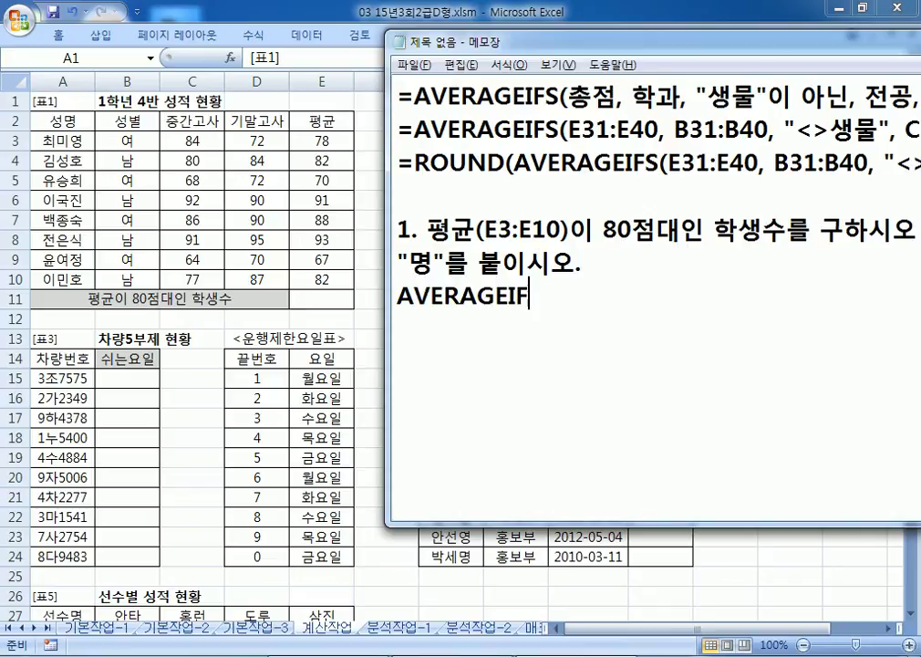
{"action": "type", "text": "S, COUNTIFS, SU"}
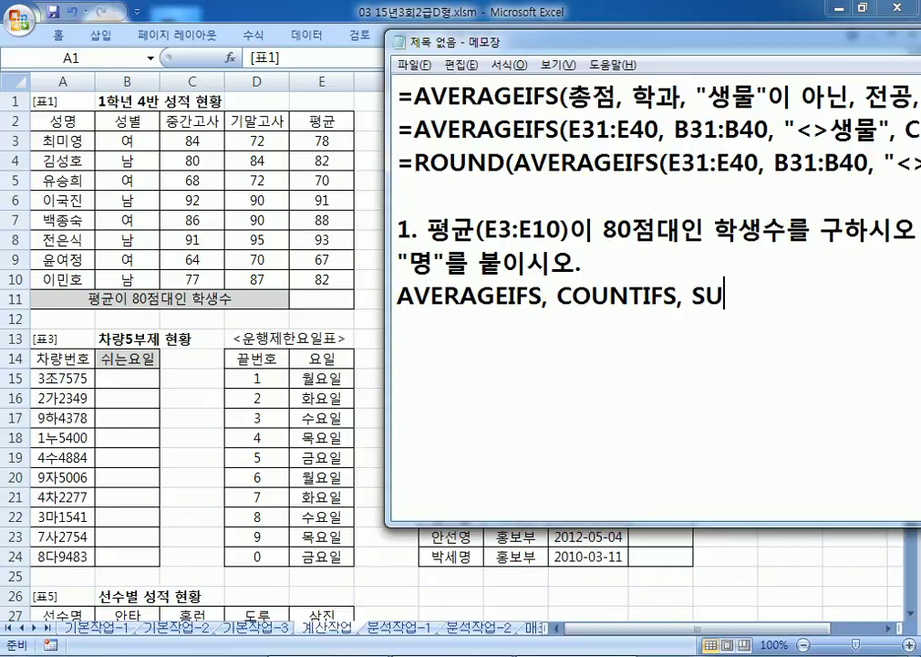
{"action": "type", "text": "MIFS 중에서 선택"}
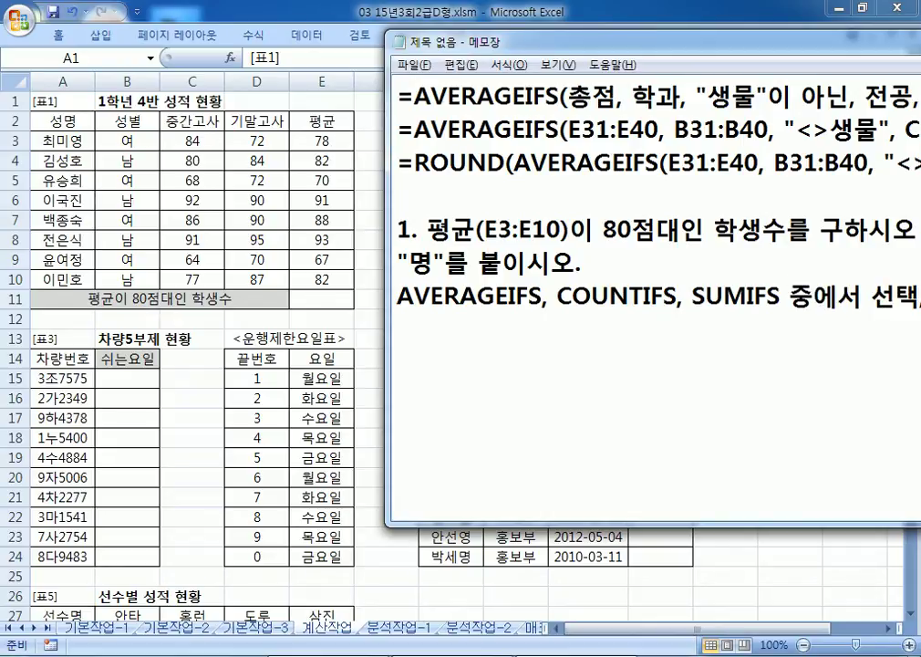
{"action": "type", "text": ","}
{"action": "left_click_drag", "start_coordinate": [530, 32], "coordinate": [230, 42]}
{"action": "type", "text": "&"}
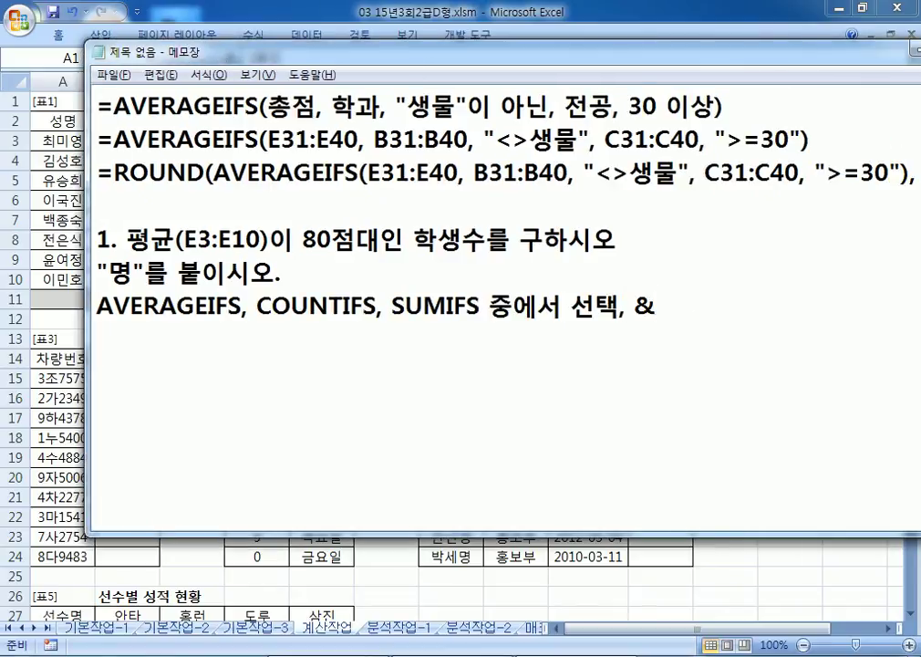
{"action": "type", "text": " 연산자"}
{"action": "key", "text": "Return"}
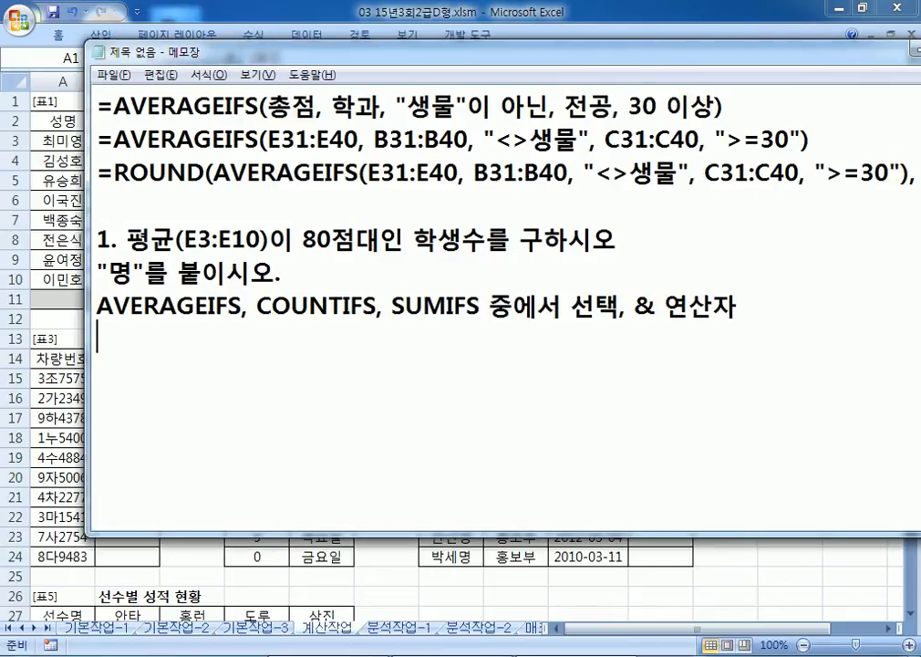
{"action": "left_click_drag", "start_coordinate": [270, 55], "coordinate": [194, 17]}
{"action": "left_click_drag", "start_coordinate": [228, 271], "coordinate": [349, 271]}
{"action": "left_click", "coordinate": [316, 305]}
Step: Type the template =COUNTIFS(범위1, 조건1, 범위2, 조건2, ...)&"명" in Notepad
{"action": "type", "text": "=COUNTIFS(범위1, 조건1, ㅂ범위2, 조건2, ...)"}
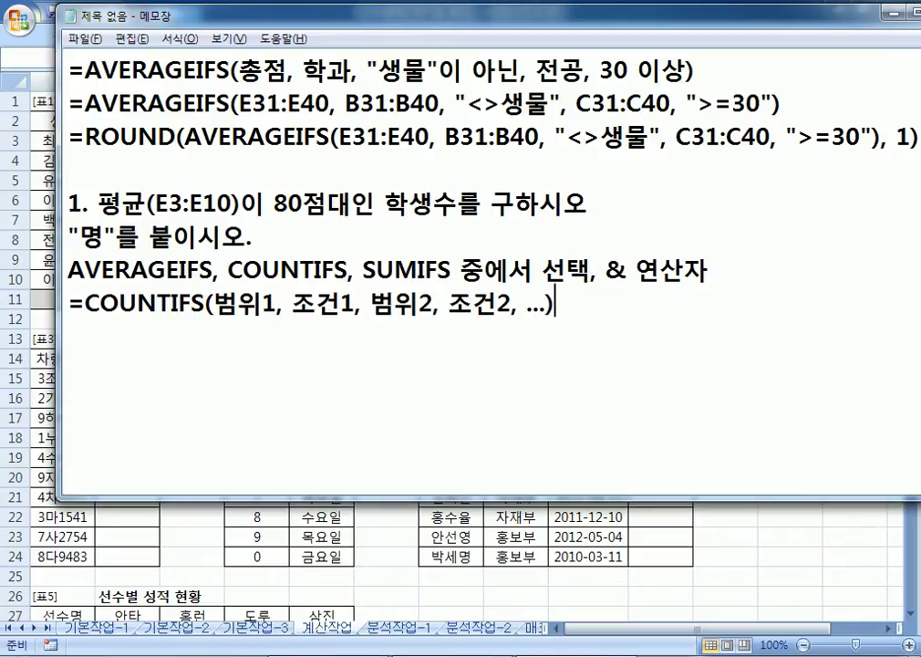
{"action": "type", "text": "&\"AUD"}
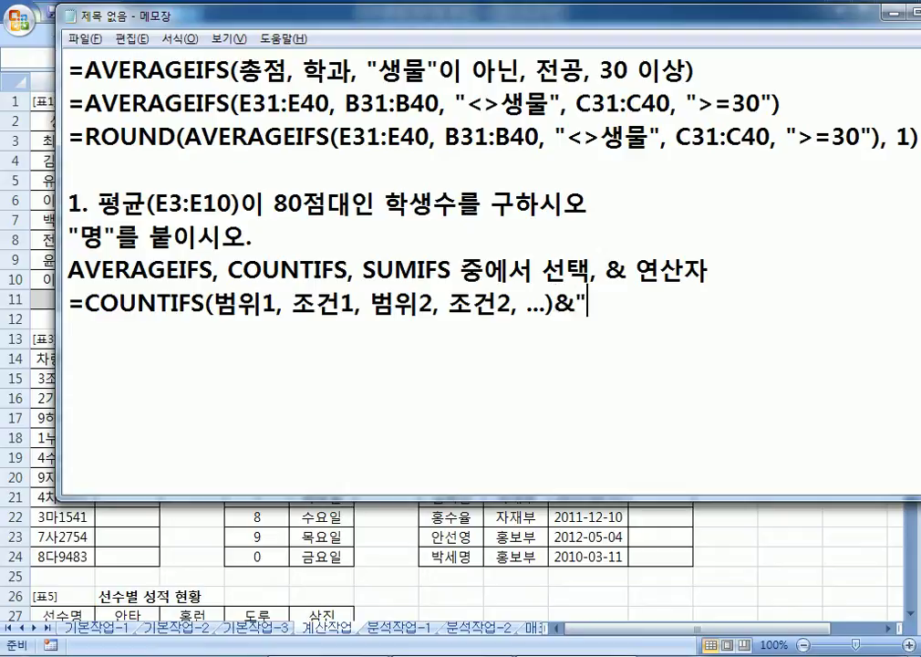
{"action": "key", "text": "BackSpace"}
{"action": "key", "text": "BackSpace"}
{"action": "key", "text": "BackSpace"}
{"action": "type", "text": "명\""}
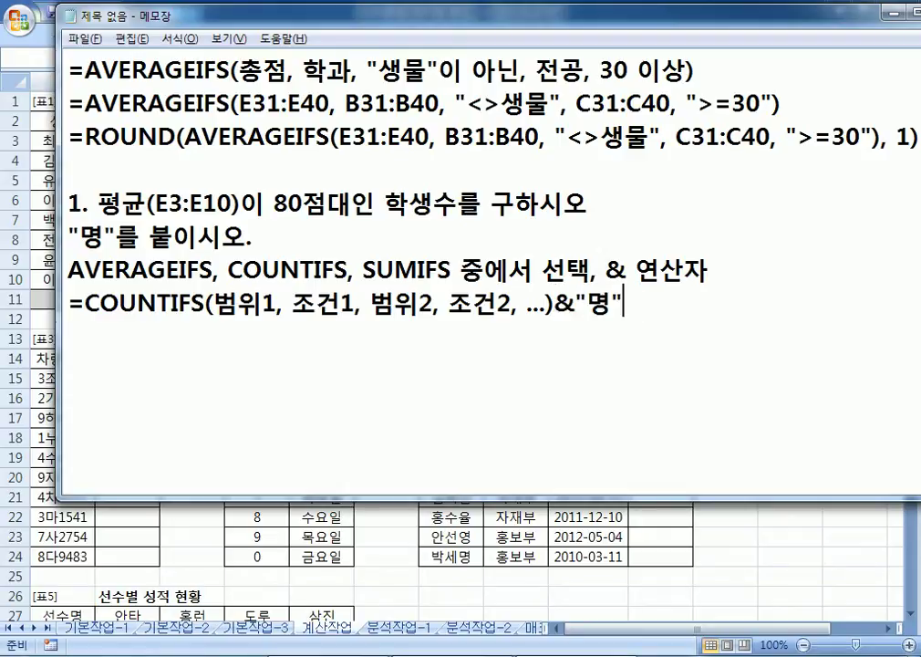
{"action": "key", "text": "Return"}
Step: Duplicate the COUNTIFS template line and add a blank line above both copies
{"action": "key", "text": "Up"}
{"action": "key", "text": "shift+Down"}
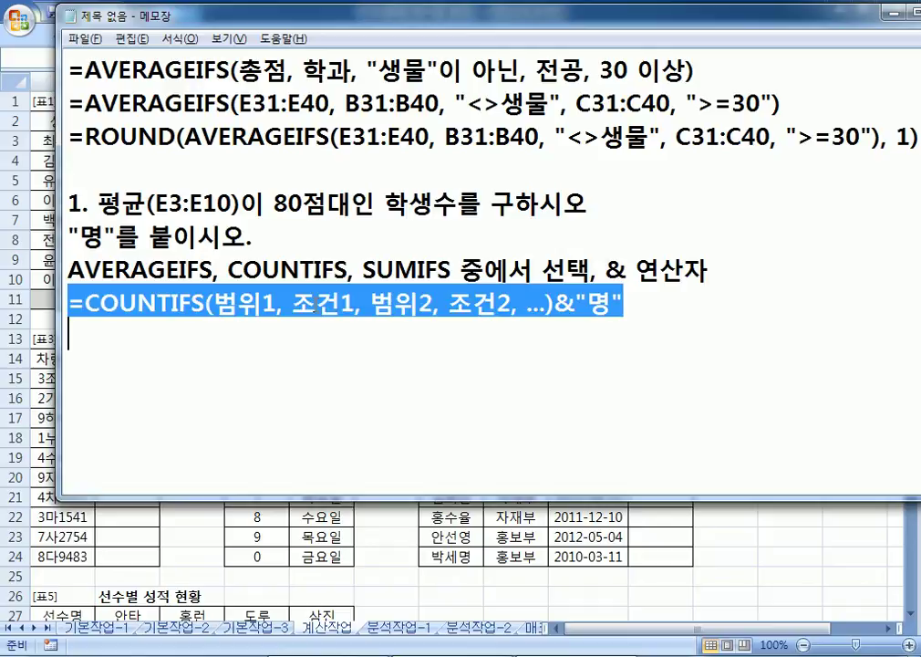
{"action": "key", "text": "ctrl+c"}
{"action": "key", "text": "Right"}
{"action": "key", "text": "ctrl+v"}
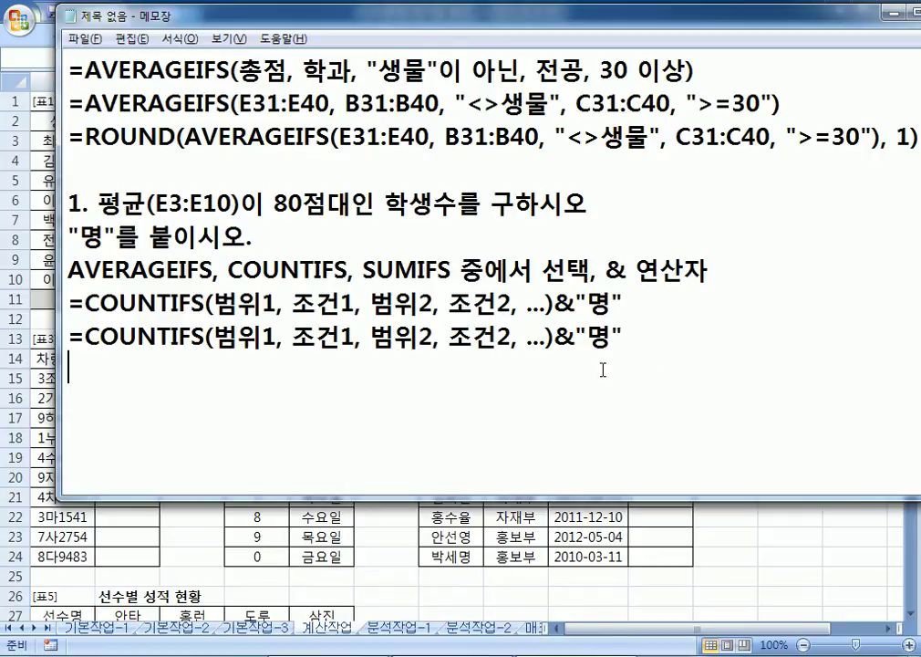
{"action": "left_click", "coordinate": [733, 271]}
{"action": "key", "text": "Return"}
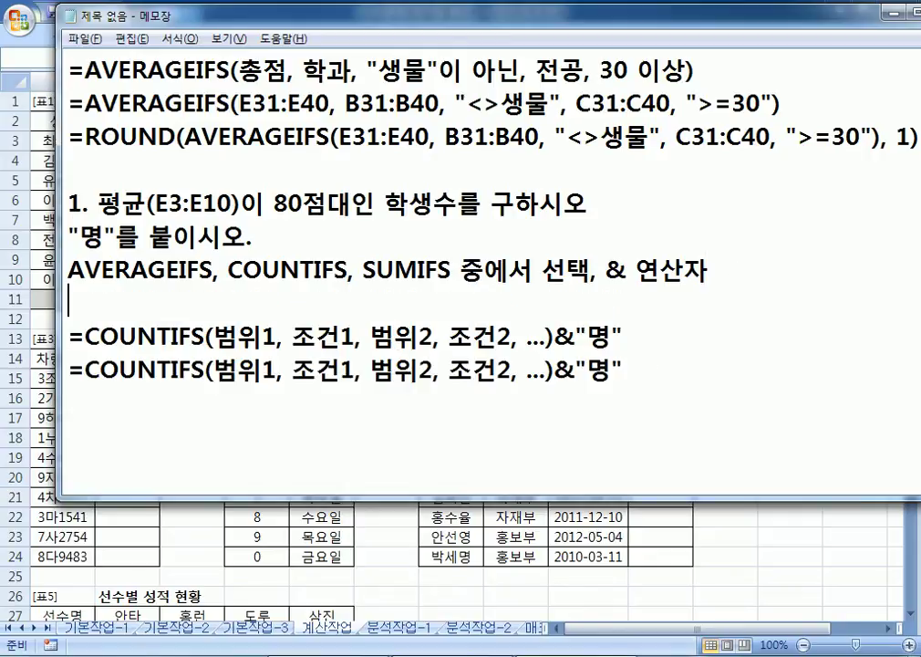
Step: Add the heading '* 80점대의 의미' above the COUNTIFS templates
{"action": "key", "text": "Return"}
{"action": "type", "text": "* 80점대"}
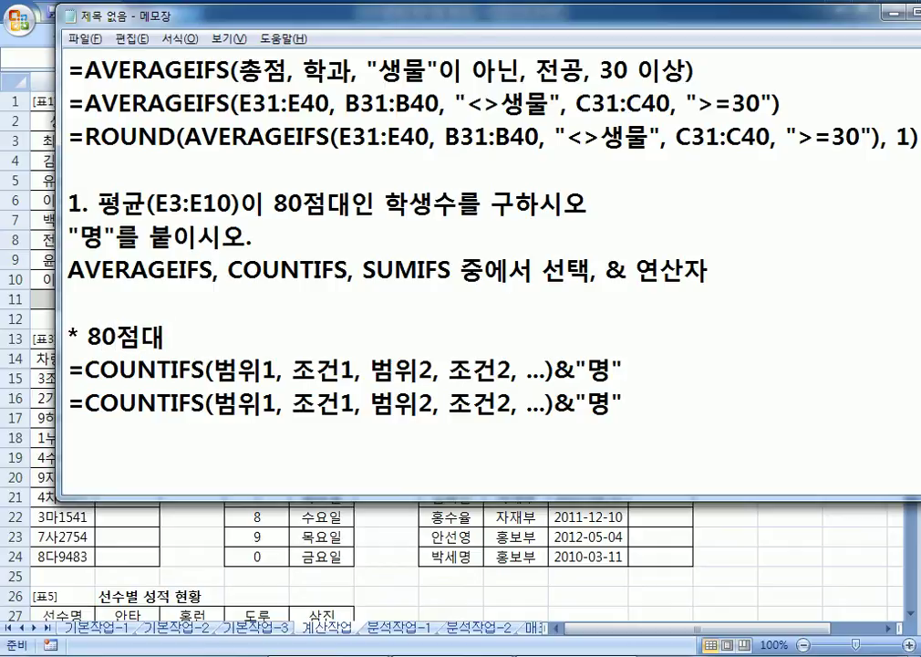
{"action": "type", "text": "으ㅝㅏ"}
{"action": "key", "text": "BackSpace"}
{"action": "key", "text": "BackSpace"}
{"action": "key", "text": "BackSpace"}
{"action": "key", "text": "BackSpace"}
{"action": "type", "text": "의 의미"}
{"action": "key", "text": "Return"}
{"action": "key", "text": "Return"}
{"action": "key", "text": "Return"}
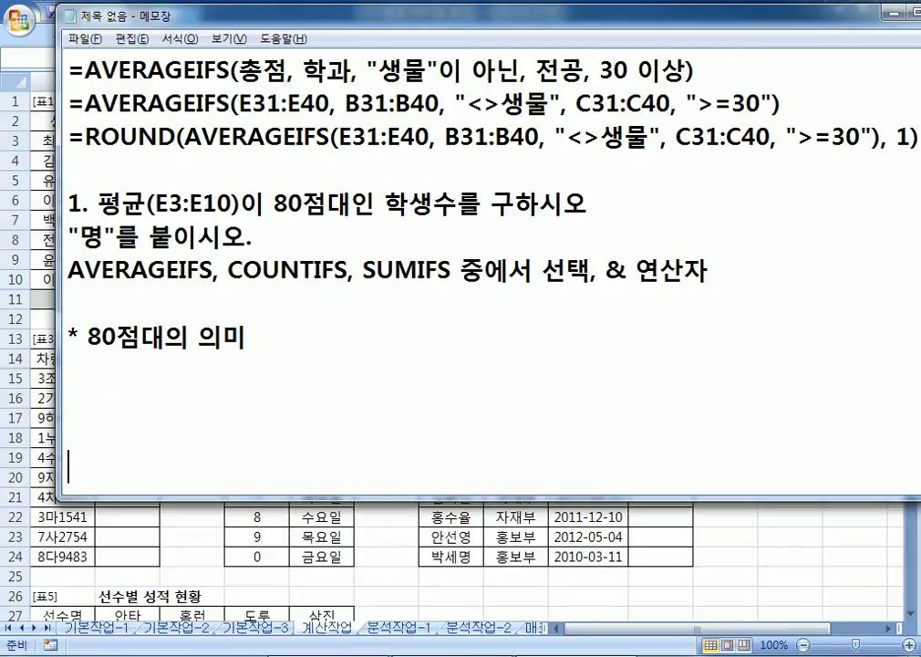
{"action": "key", "text": "Return"}
{"action": "key", "text": "Return"}
{"action": "key", "text": "BackSpace"}
{"action": "key", "text": "BackSpace"}
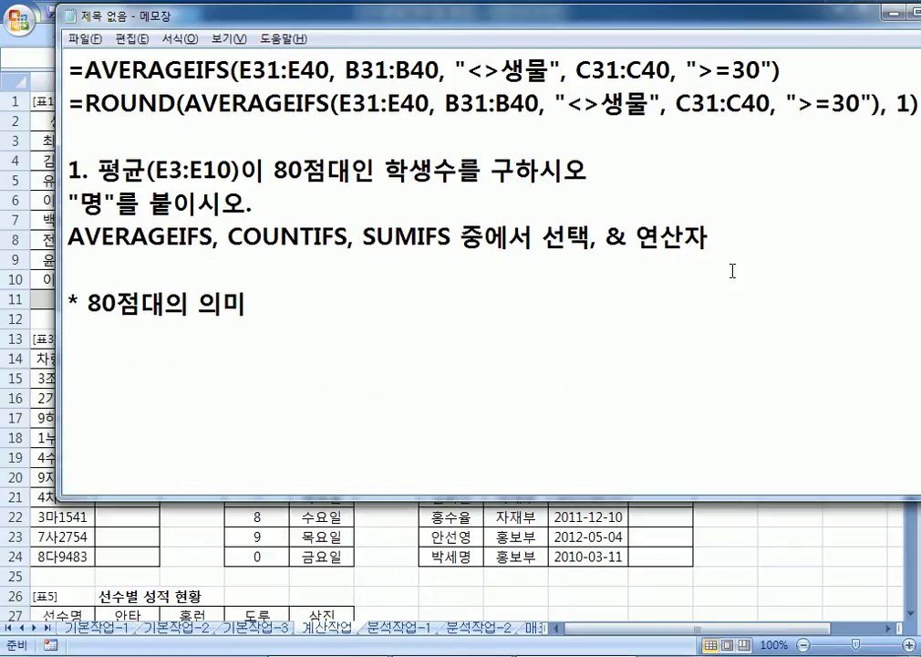
Step: Write '80점 이상, 90점 미만' followed by the range X | 80<=X<90 under the heading
{"action": "type", "text": "80점 이사"}
{"action": "type", "text": "ㅇ, 8"}
{"action": "key", "text": "BackSpace"}
{"action": "type", "text": "90점 미만"}
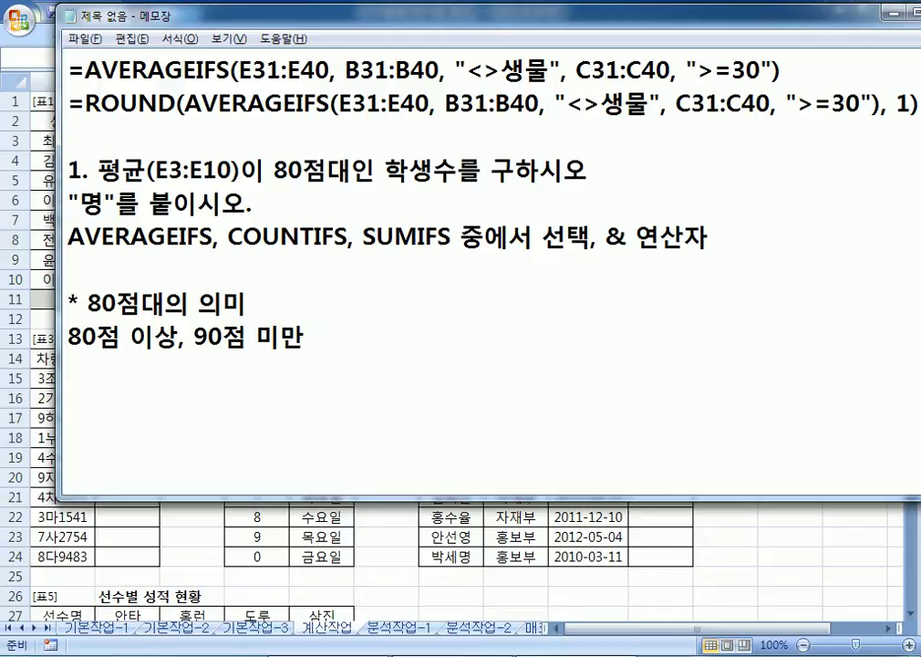
{"action": "type", "text": "( "}
{"action": "type", "text": "X"}
{"action": "type", "text": "X"}
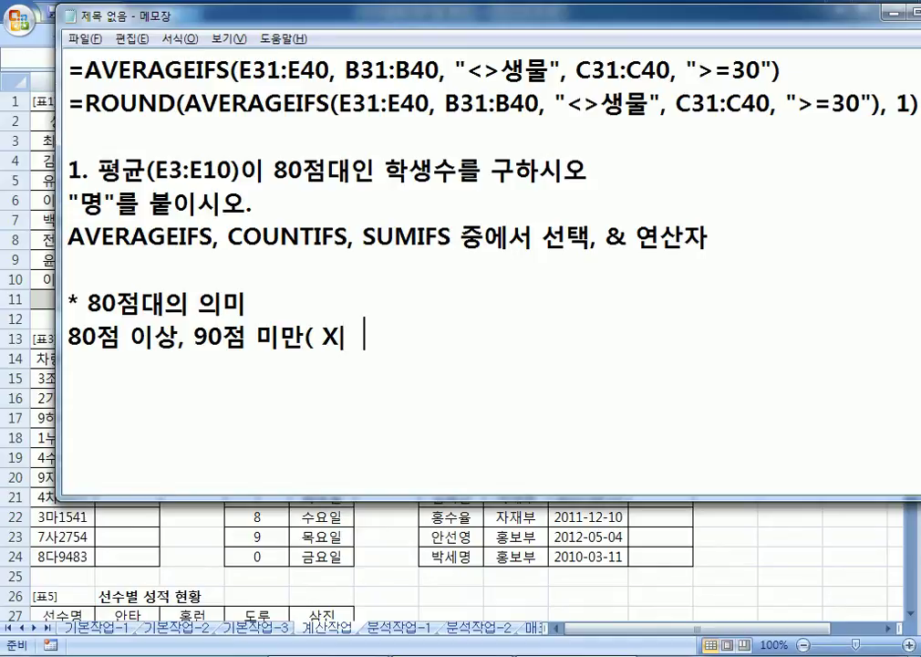
{"action": "key", "text": "Left"}
{"action": "key", "text": "Left"}
{"action": "key", "text": "Left"}
{"action": "key", "text": "Left"}
{"action": "key", "text": "Left"}
{"action": "key", "text": "Right"}
{"action": "type", "text": "90"}
{"action": "key", "text": "BackSpace"}
{"action": "key", "text": "BackSpace"}
{"action": "type", "text": "80<="}
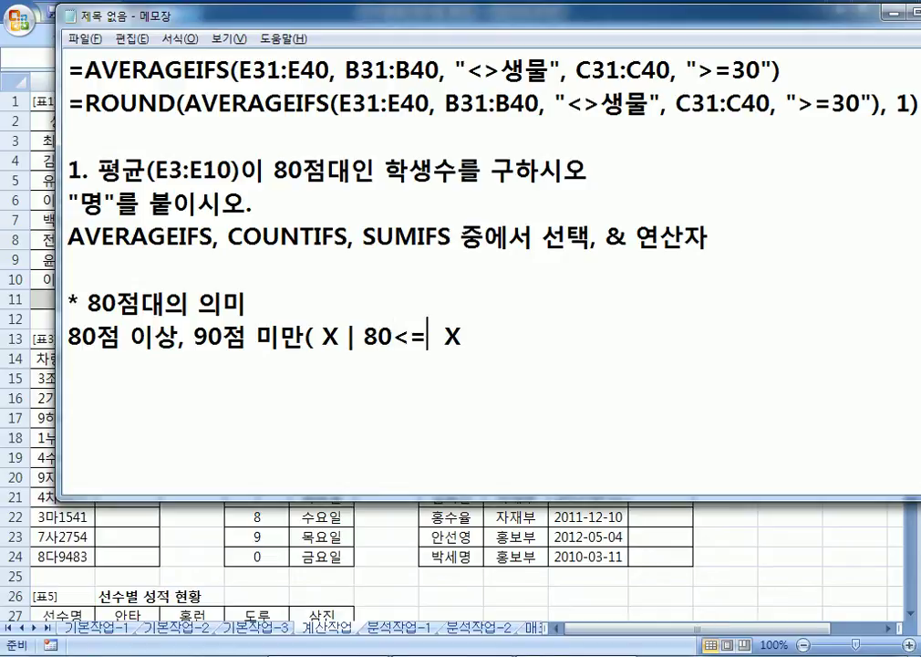
{"action": "key", "text": "Delete"}
{"action": "key", "text": "End"}
{"action": "type", "text": "<90"}
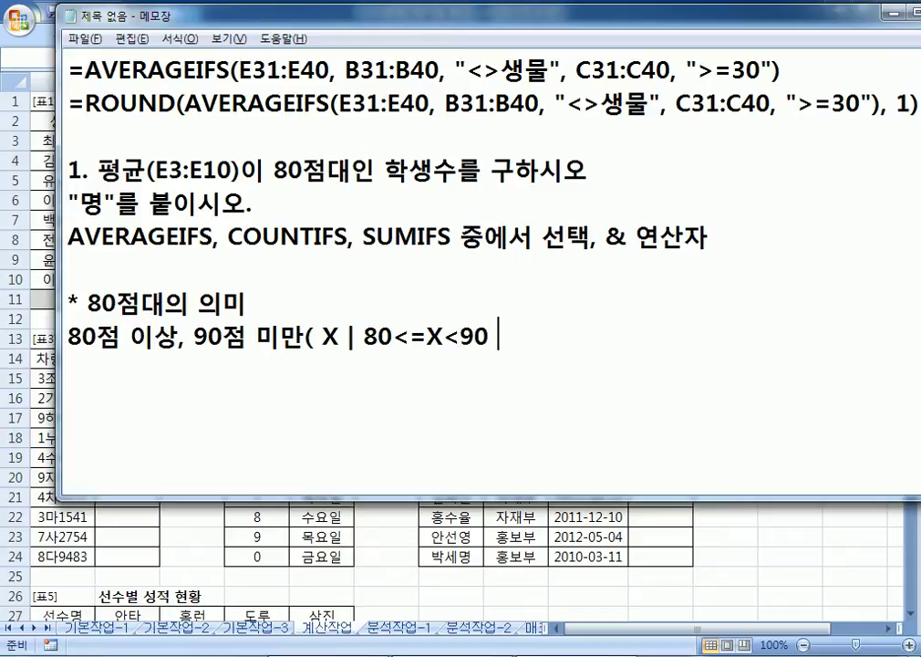
{"action": "type", "text": " }"}
Step: Change the opening bracket to a brace and put '{ X | 80<=X<90 }' on its own line
{"action": "left_click", "coordinate": [490, 337]}
{"action": "left_click", "coordinate": [426, 336]}
{"action": "type", "text": "{"}
{"action": "key", "text": "Delete"}
{"action": "left_click", "coordinate": [311, 337]}
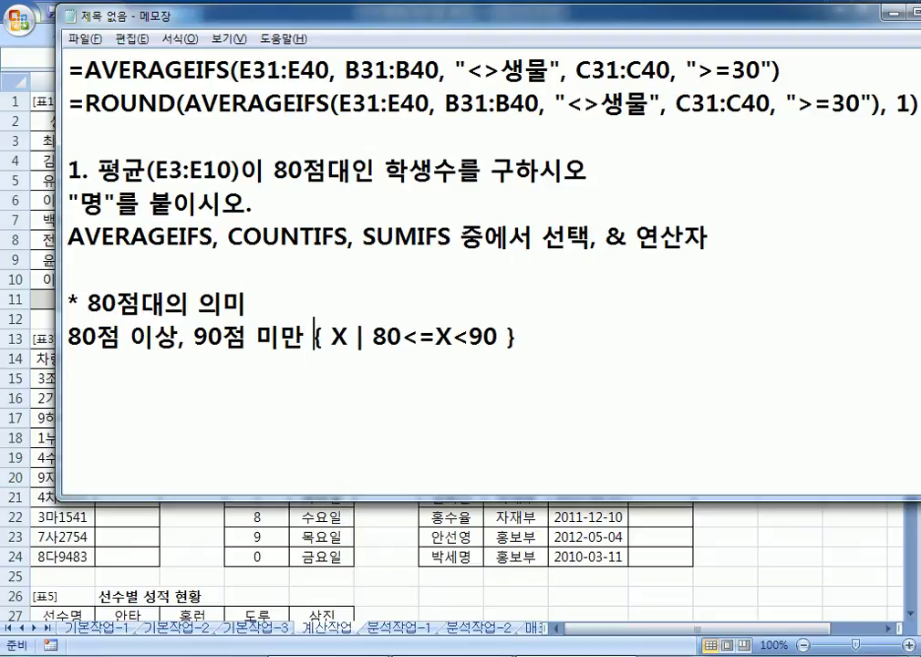
{"action": "key", "text": "Return"}
{"action": "key", "text": "End"}
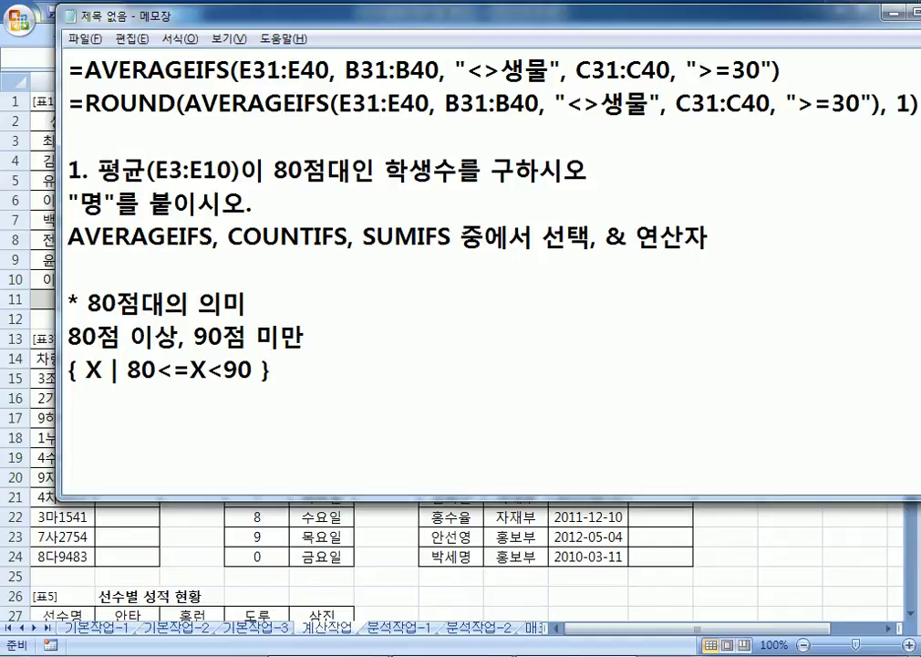
{"action": "key", "text": "Return"}
Step: Paste the COUNTIFS template lines below the 80점대 notes
{"action": "key", "text": "ctrl+v"}
{"action": "key", "text": "Return"}
{"action": "key", "text": "ctrl+v"}
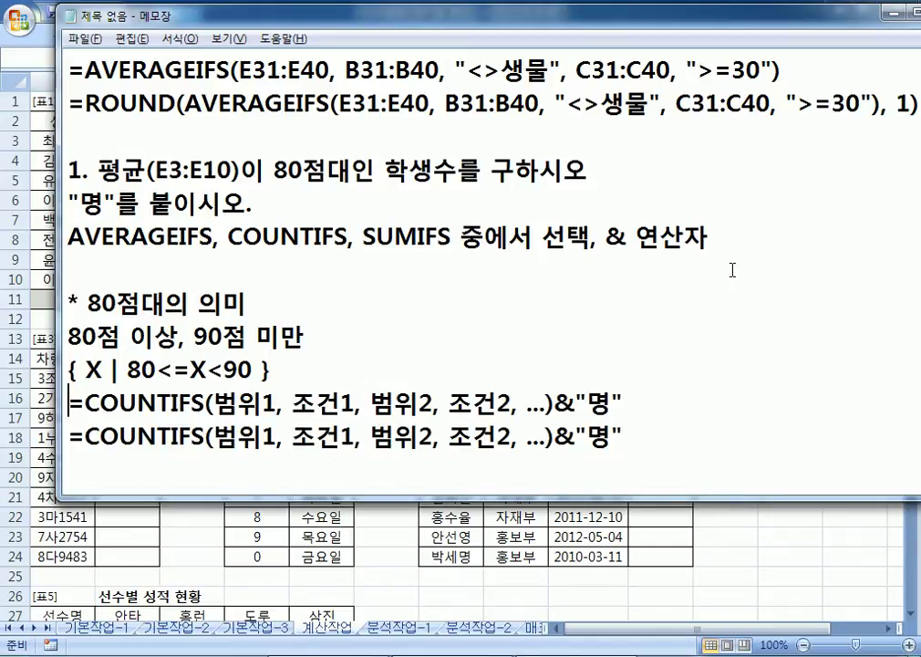
{"action": "scroll", "coordinate": [733, 271], "scroll_direction": "down", "scroll_amount": 2}
{"action": "left_click_drag", "start_coordinate": [213, 235], "coordinate": [276, 235]}
{"action": "scroll", "coordinate": [276, 236], "scroll_direction": "up", "scroll_amount": 1}
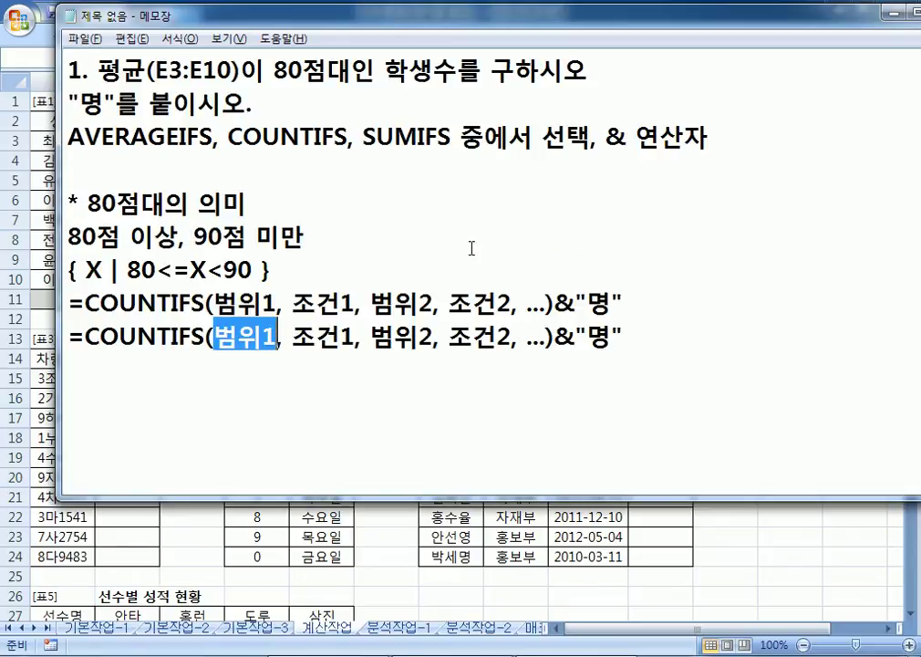
Step: Fill the template arguments with 평균, 80점 이상, 평균, 90점 미만, dropping the ellipsis
{"action": "type", "text": "VUDRB"}
{"action": "key", "text": "BackSpace"}
{"action": "key", "text": "BackSpace"}
{"action": "key", "text": "BackSpace"}
{"action": "key", "text": "BackSpace"}
{"action": "key", "text": "BackSpace"}
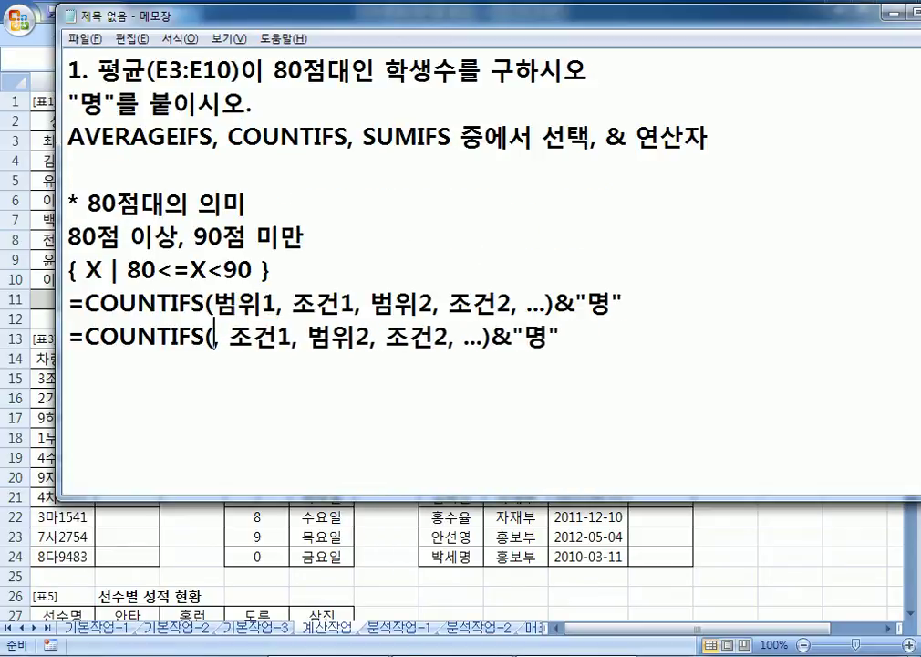
{"action": "type", "text": "평균"}
{"action": "key", "text": "Right"}
{"action": "type", "text": "80점 이상"}
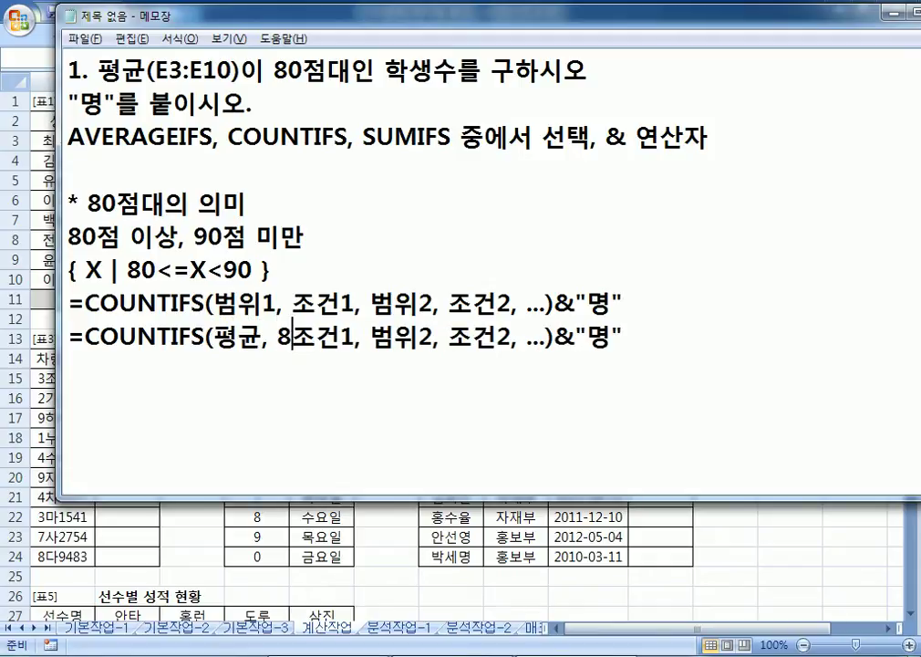
{"action": "key", "text": "Delete"}
{"action": "key", "text": "Delete"}
{"action": "key", "text": "Delete"}
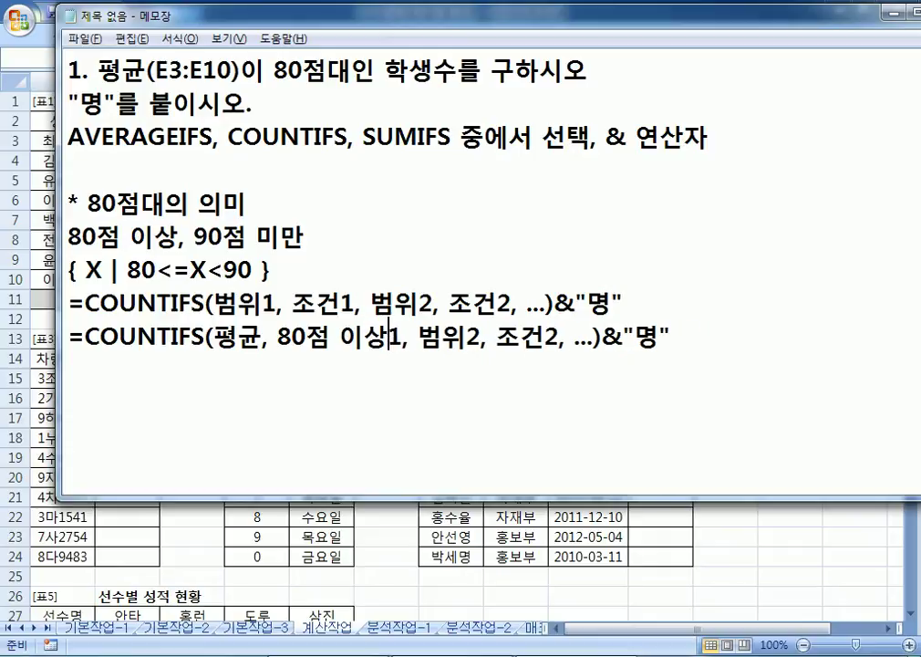
{"action": "key", "text": "Right"}
{"action": "key", "text": "Right"}
{"action": "type", "text": "평균"}
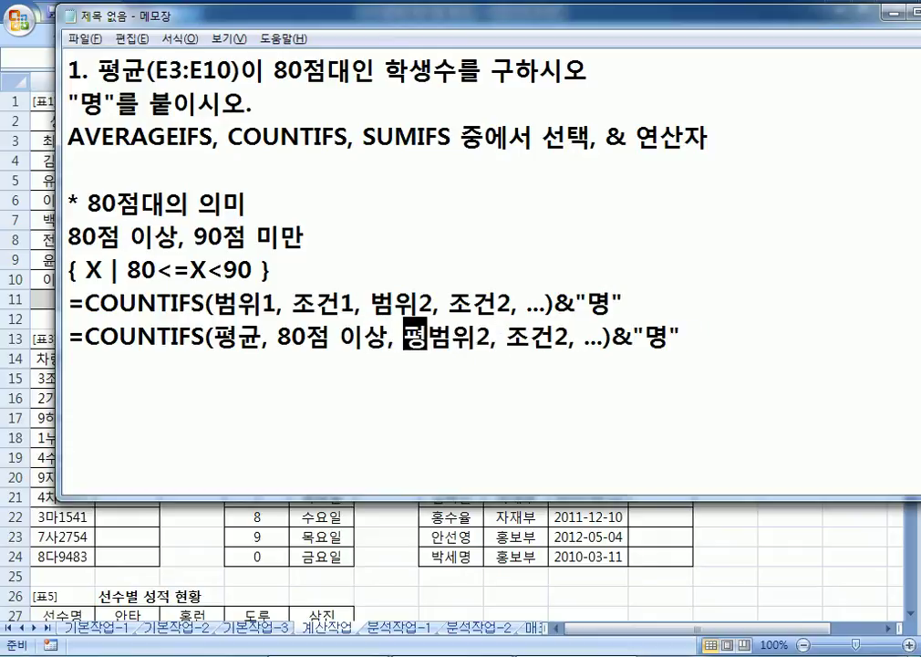
{"action": "key", "text": "Delete"}
{"action": "key", "text": "Delete"}
{"action": "key", "text": "Delete"}
{"action": "key", "text": "Right"}
{"action": "key", "text": "Right"}
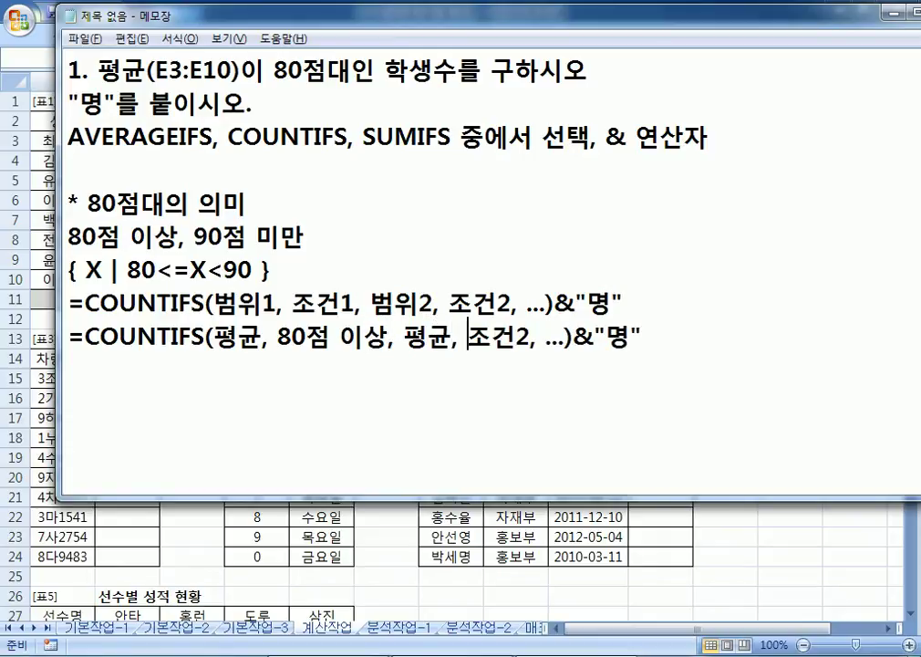
{"action": "type", "text": "90점 "}
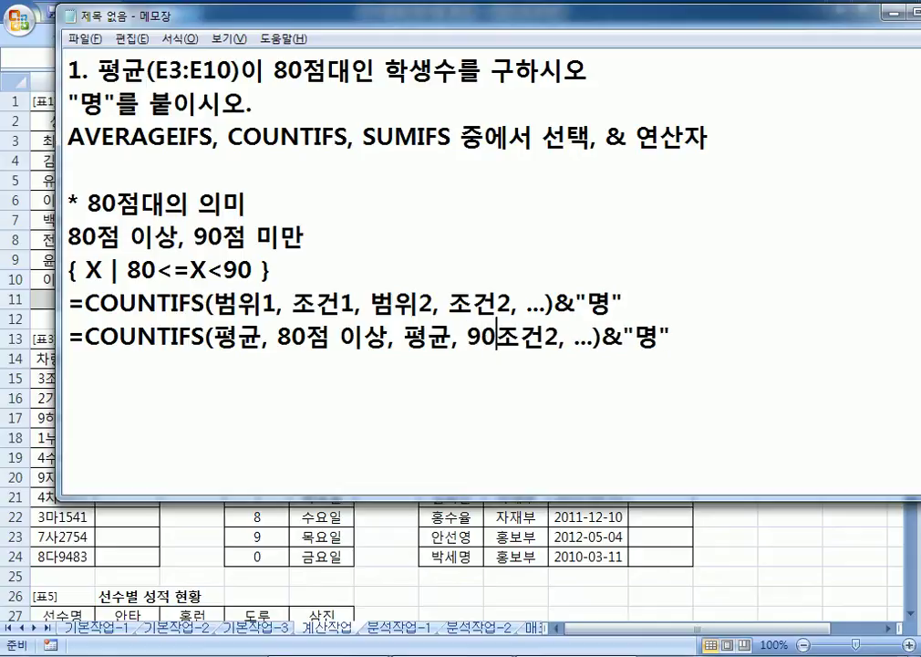
{"action": "type", "text": "미만"}
{"action": "key", "text": "Delete"}
{"action": "key", "text": "Delete"}
{"action": "key", "text": "Delete"}
{"action": "key", "text": "Delete"}
{"action": "key", "text": "Delete"}
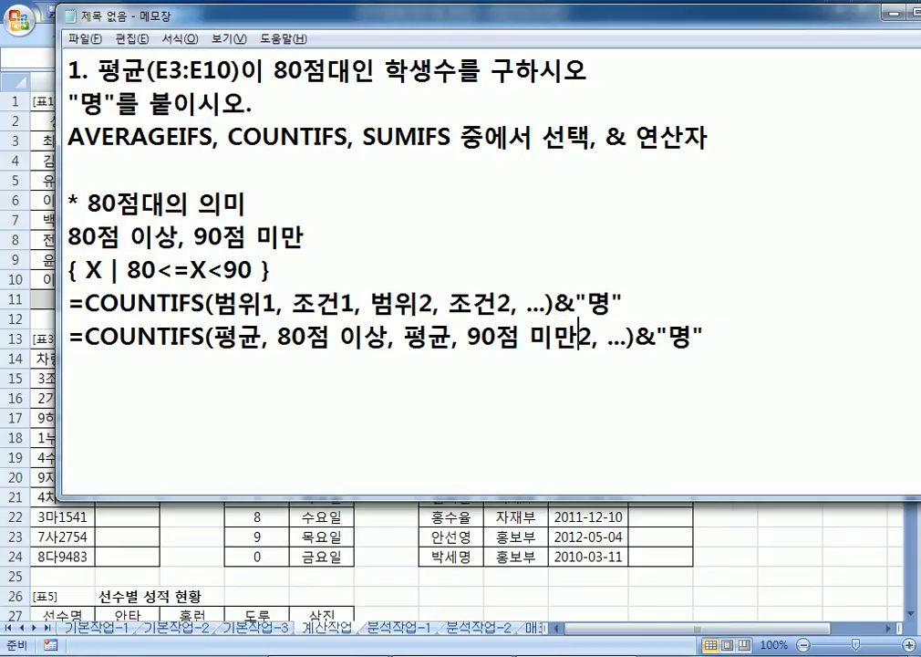
{"action": "key", "text": "Delete"}
{"action": "key", "text": "Delete"}
{"action": "key", "text": "Delete"}
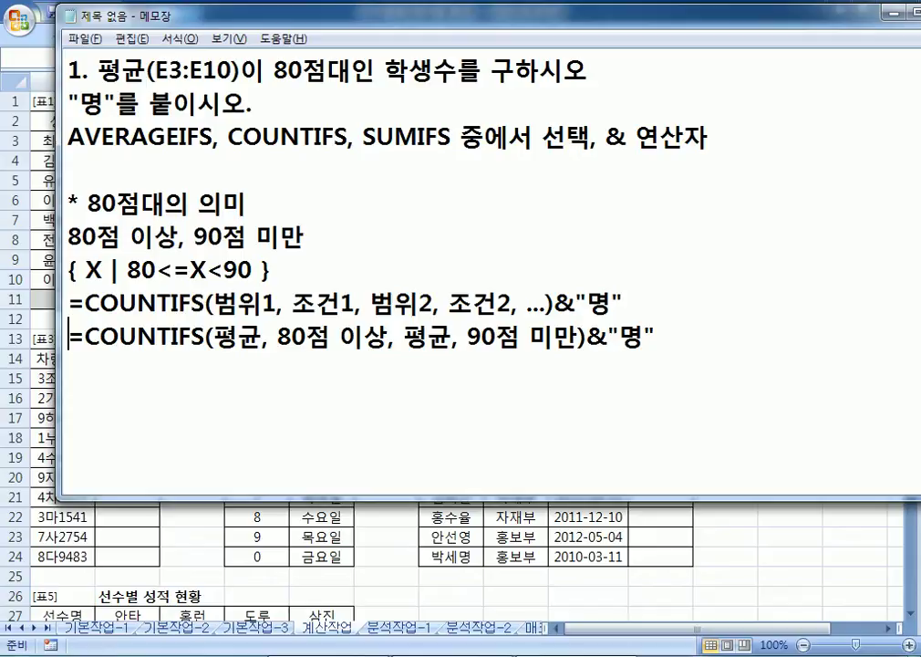
Step: Duplicate the filled-in COUNTIFS wording line
{"action": "key", "text": "Home"}
{"action": "key", "text": "shift+Down"}
{"action": "key", "text": "ctrl+c"}
{"action": "key", "text": "ctrl+v"}
{"action": "key", "text": "ctrl+v"}
{"action": "key", "text": "Up"}
{"action": "key", "text": "Right"}
{"action": "key", "text": "Right"}
{"action": "key", "text": "Right"}
{"action": "key", "text": "Right"}
{"action": "key", "text": "Right"}
{"action": "key", "text": "Right"}
{"action": "key", "text": "Right"}
{"action": "key", "text": "Right"}
{"action": "key", "text": "Right"}
{"action": "key", "text": "Right"}
{"action": "key", "text": "Right"}
{"action": "key", "text": "Right"}
{"action": "key", "text": "Left"}
{"action": "key", "text": "Left"}
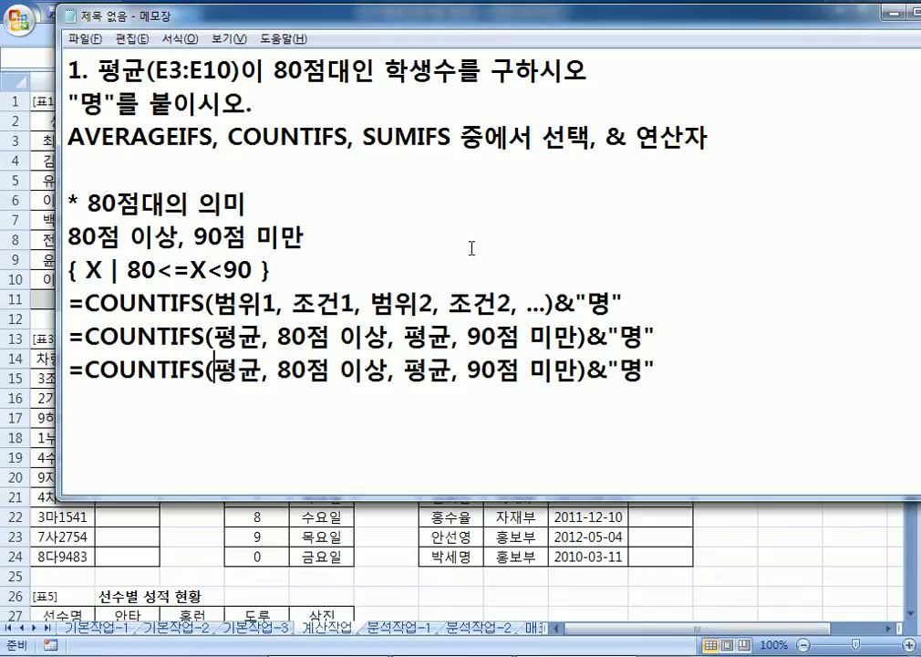
Step: Replace the 평균 arguments in the copy with ranges E3:D10 and D3:D10
{"action": "type", "text": "E3:D10"}
{"action": "key", "text": "Delete"}
{"action": "key", "text": "Delete"}
{"action": "key", "text": "Right"}
{"action": "key", "text": "Right"}
{"action": "key", "text": "Right"}
{"action": "key", "text": "Right"}
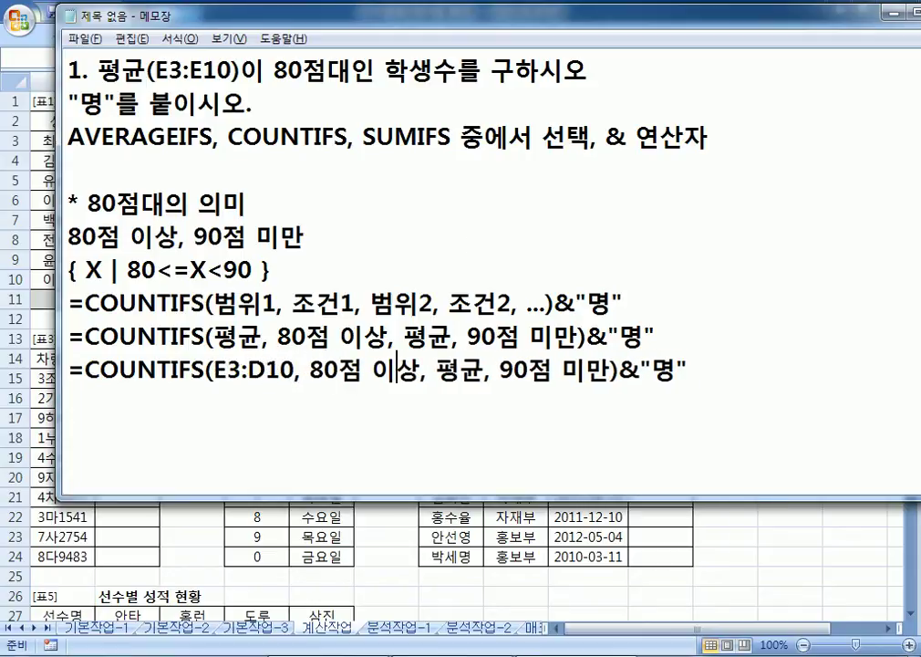
{"action": "key", "text": "Left"}
{"action": "key", "text": "Left"}
{"action": "type", "text": "D3:D10"}
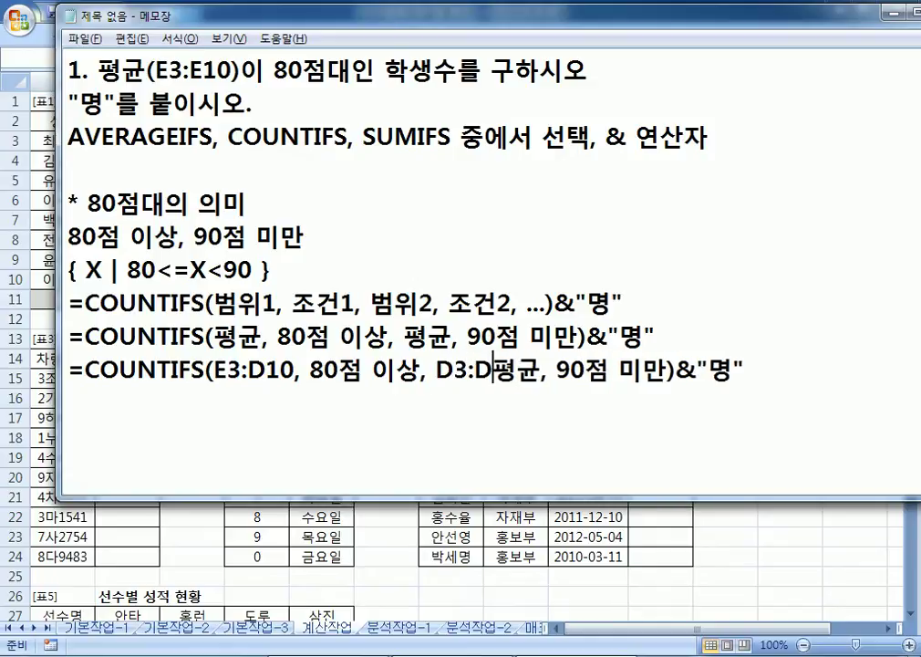
{"action": "key", "text": "Delete"}
{"action": "key", "text": "Delete"}
{"action": "key", "text": "Left"}
{"action": "key", "text": "Left"}
{"action": "key", "text": "Left"}
{"action": "key", "text": "Left"}
{"action": "key", "text": "Left"}
{"action": "key", "text": "Left"}
{"action": "key", "text": "Left"}
{"action": "key", "text": "Left"}
{"action": "key", "text": "Left"}
{"action": "key", "text": "Left"}
{"action": "key", "text": "Left"}
{"action": "key", "text": "Left"}
{"action": "key", "text": "Left"}
{"action": "key", "text": "Left"}
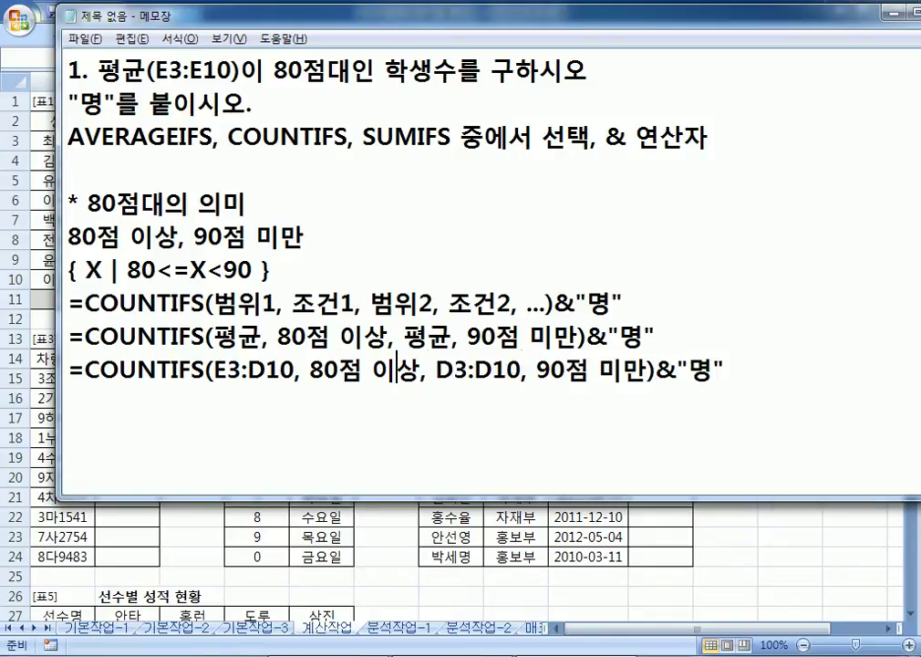
Step: Replace the criteria with ">=80" and "<90" and close the COUNTIFS parenthesis
{"action": "type", "text": "\">="}
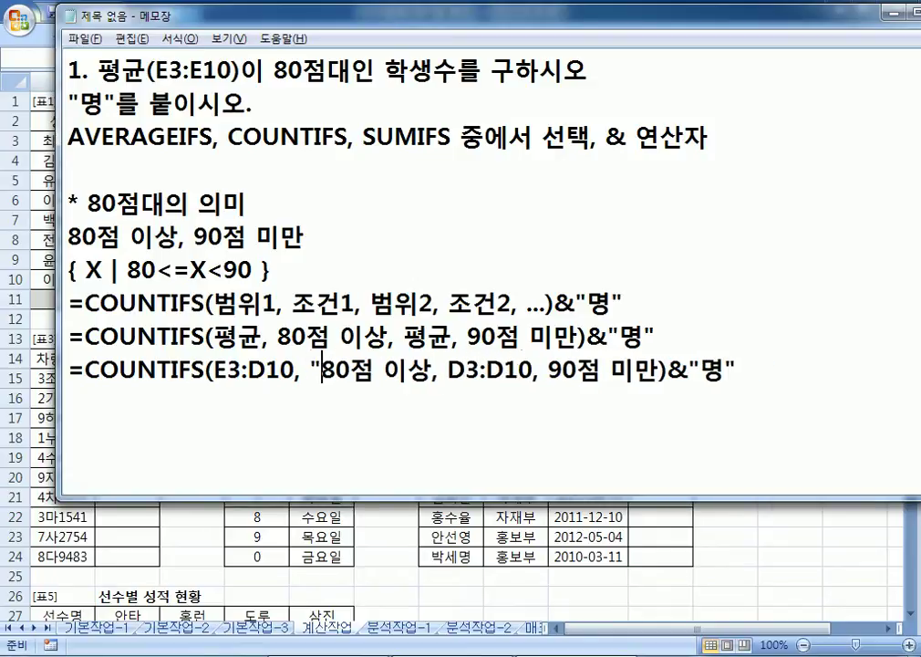
{"action": "key", "text": "Right"}
{"action": "key", "text": "Right"}
{"action": "type", "text": "\""}
{"action": "key", "text": "Delete"}
{"action": "key", "text": "Delete"}
{"action": "key", "text": "Delete"}
{"action": "key", "text": "Delete"}
{"action": "key", "text": "Right"}
{"action": "key", "text": "Right"}
{"action": "key", "text": "Right"}
{"action": "key", "text": "Right"}
{"action": "key", "text": "Right"}
{"action": "key", "text": "Right"}
{"action": "key", "text": "Right"}
{"action": "key", "text": "Right"}
{"action": "key", "text": "Right"}
{"action": "key", "text": "Right"}
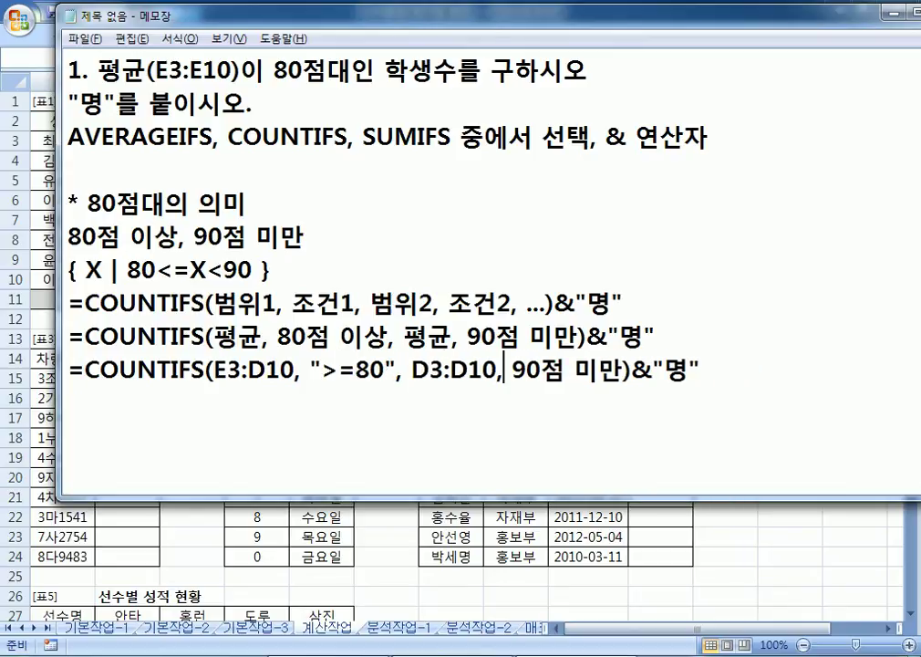
{"action": "type", "text": "\"<"}
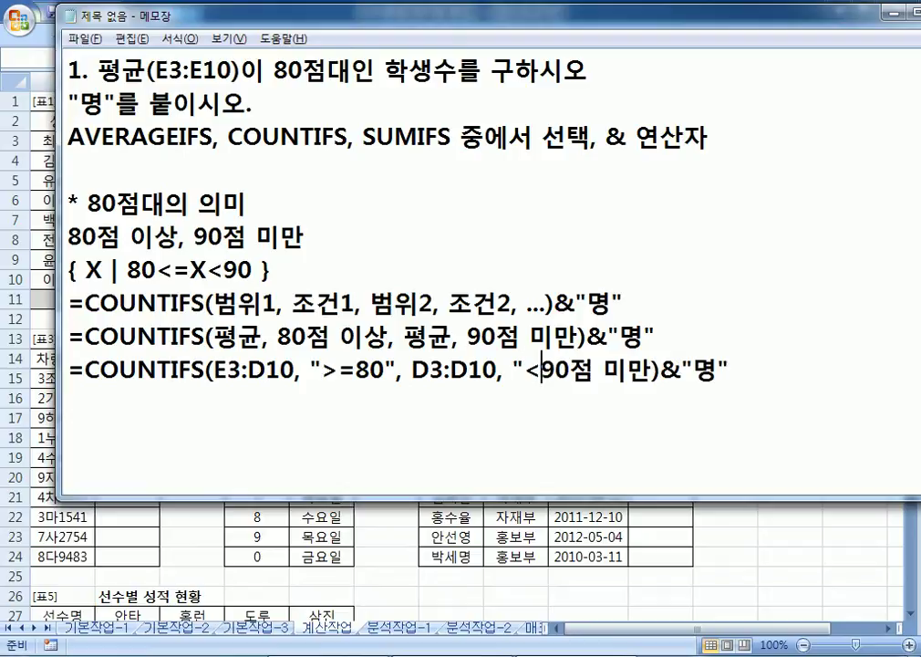
{"action": "key", "text": "Right"}
{"action": "type", "text": "\""}
{"action": "key", "text": "Delete"}
{"action": "key", "text": "Delete"}
{"action": "key", "text": "Delete"}
{"action": "key", "text": "Delete"}
{"action": "key", "text": "Delete"}
{"action": "type", "text": ")"}
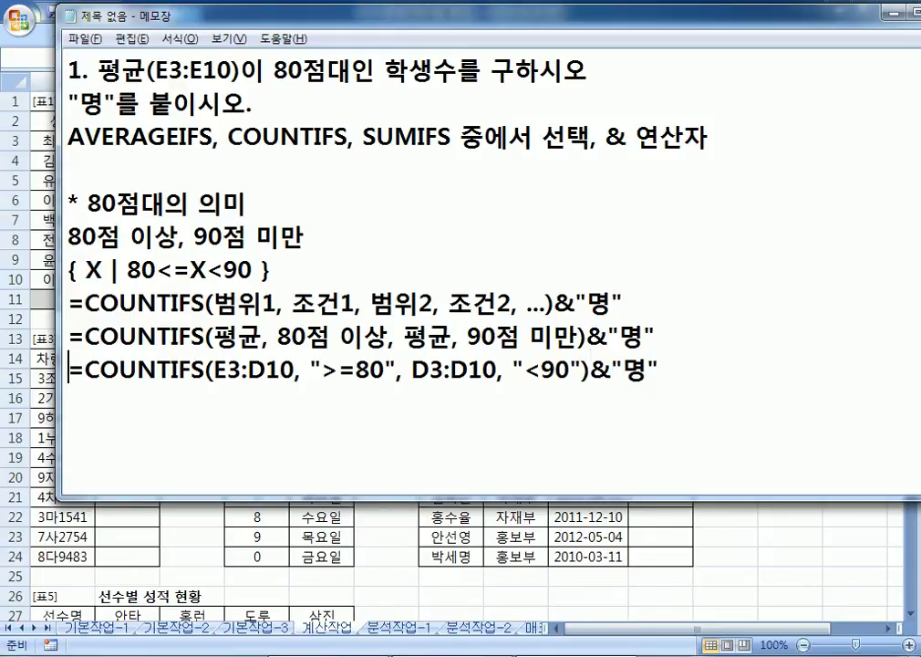
Step: Copy the =COUNTIFS(E3:D10, ">=80", D3:D10, "<90")&"명" line from Notepad into cell E11
{"action": "key", "text": "shift+End"}
{"action": "key", "text": "ctrl+c"}
{"action": "key", "text": "alt+Tab"}
{"action": "left_click", "coordinate": [351, 297]}
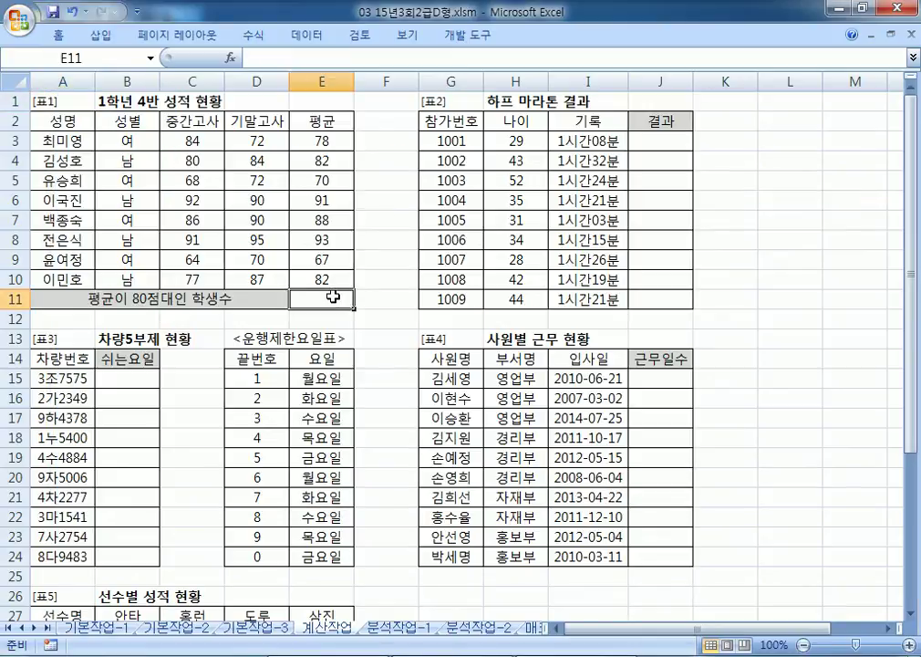
{"action": "key", "text": "ctrl+v"}
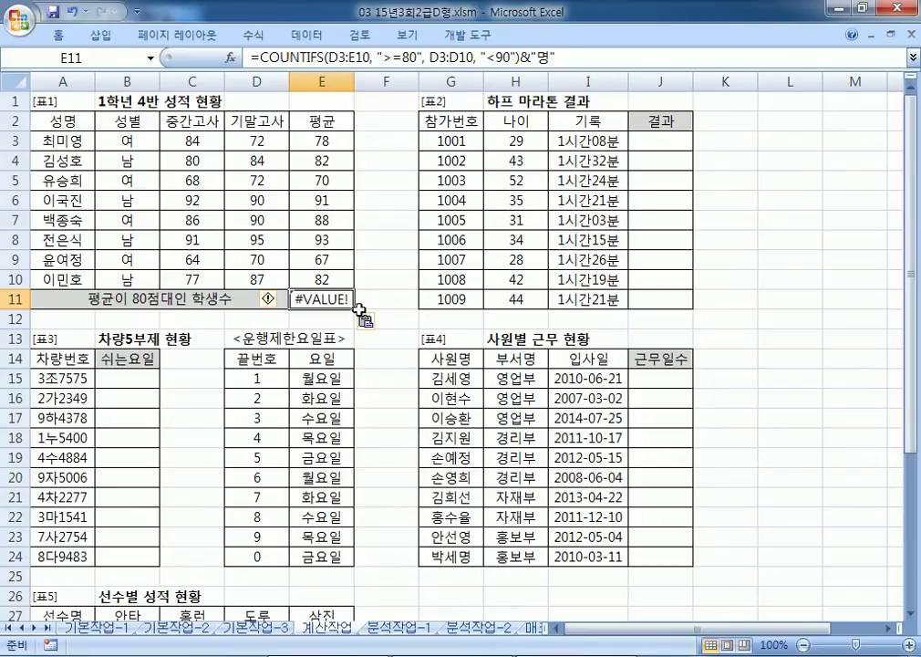
Step: In the Notepad COUNTIFS formula, change the first range's column D to E
{"action": "key", "text": "alt+Tab"}
{"action": "left_click", "coordinate": [215, 371]}
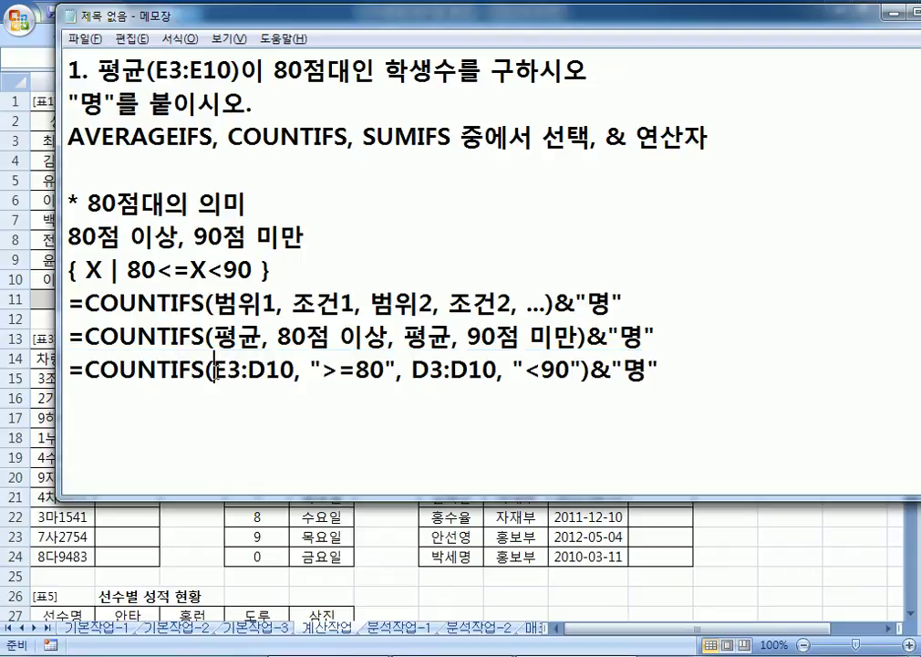
{"action": "key", "text": "alt+Tab"}
{"action": "key", "text": "alt+Tab"}
{"action": "key", "text": "alt+Tab"}
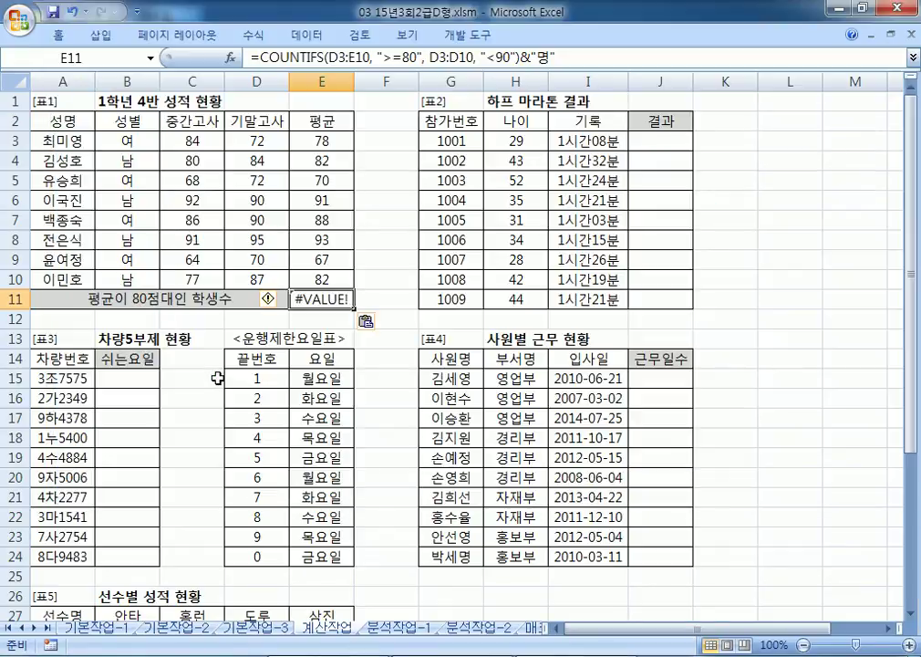
{"action": "key", "text": "alt+Tab"}
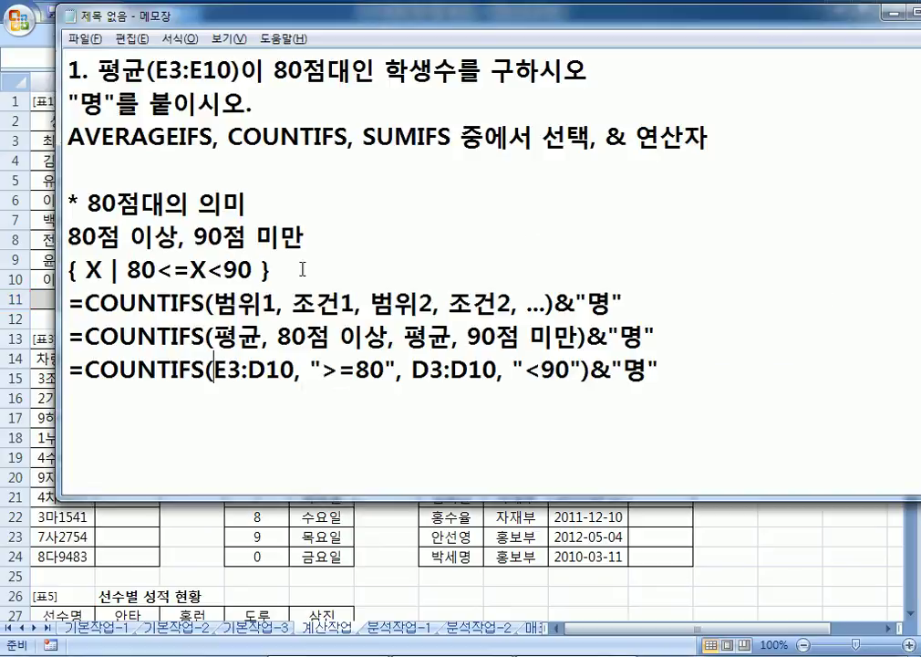
{"action": "left_click_drag", "start_coordinate": [373, 21], "coordinate": [436, 109]}
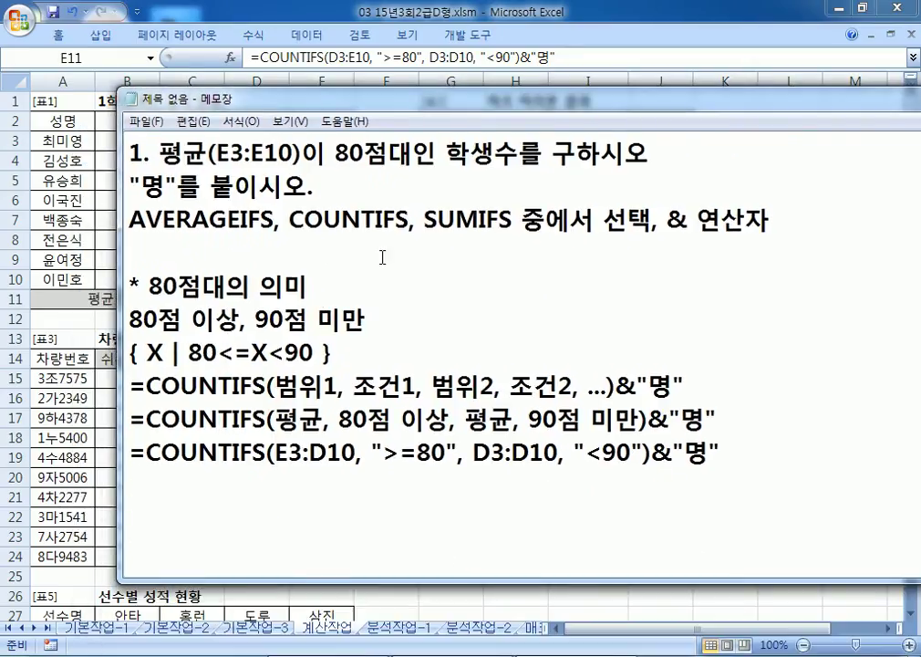
{"action": "key", "text": "Right"}
{"action": "key", "text": "Right"}
{"action": "key", "text": "Right"}
{"action": "key", "text": "shift+Right"}
{"action": "type", "text": "E"}
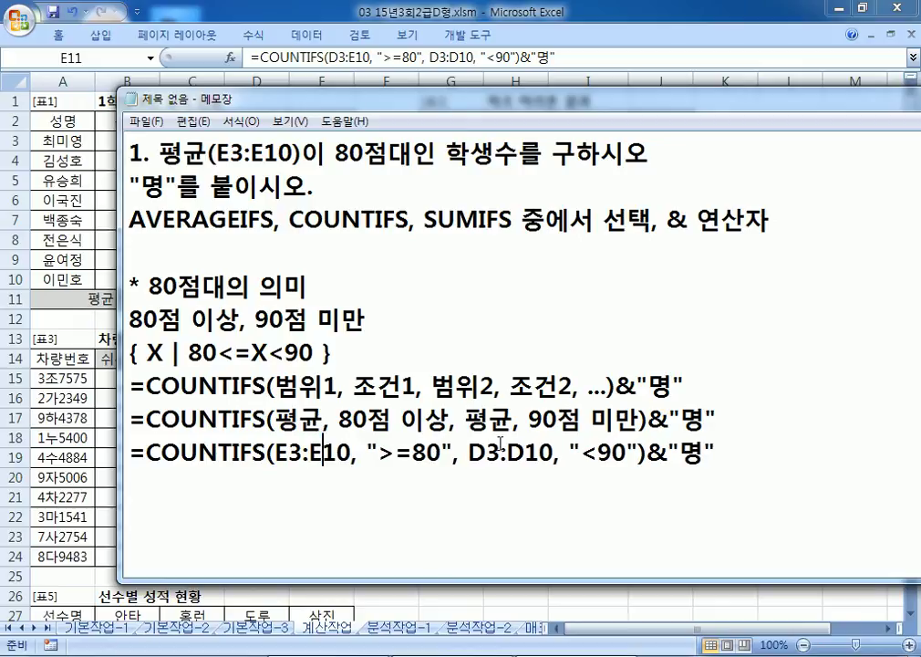
Step: Change the remaining D references, including D10, to E so all ranges use E3:E10
{"action": "key", "text": "alt+Tab"}
{"action": "key", "text": "alt+Tab"}
{"action": "left_click_drag", "start_coordinate": [468, 453], "coordinate": [486, 454]}
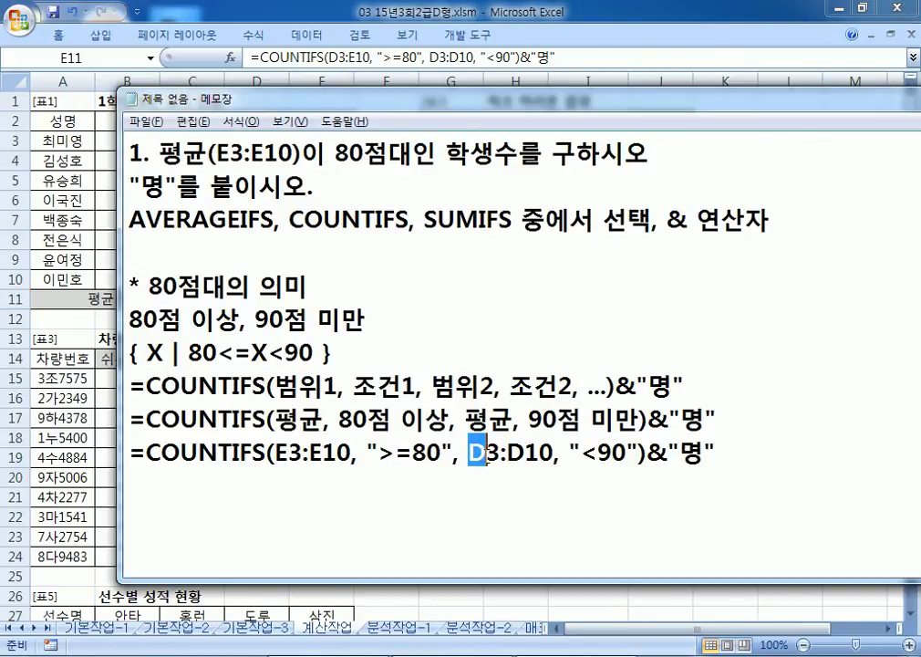
{"action": "type", "text": "E"}
{"action": "key", "text": "Right"}
{"action": "key", "text": "Right"}
{"action": "key", "text": "shift+Right"}
{"action": "type", "text": "E"}
{"action": "key", "text": "End"}
Step: Copy the corrected COUNTIFS formula into E11 so it returns 3명
{"action": "left_click_drag", "start_coordinate": [698, 450], "coordinate": [89, 449]}
{"action": "key", "text": "ctrl+c"}
{"action": "key", "text": "alt+Tab"}
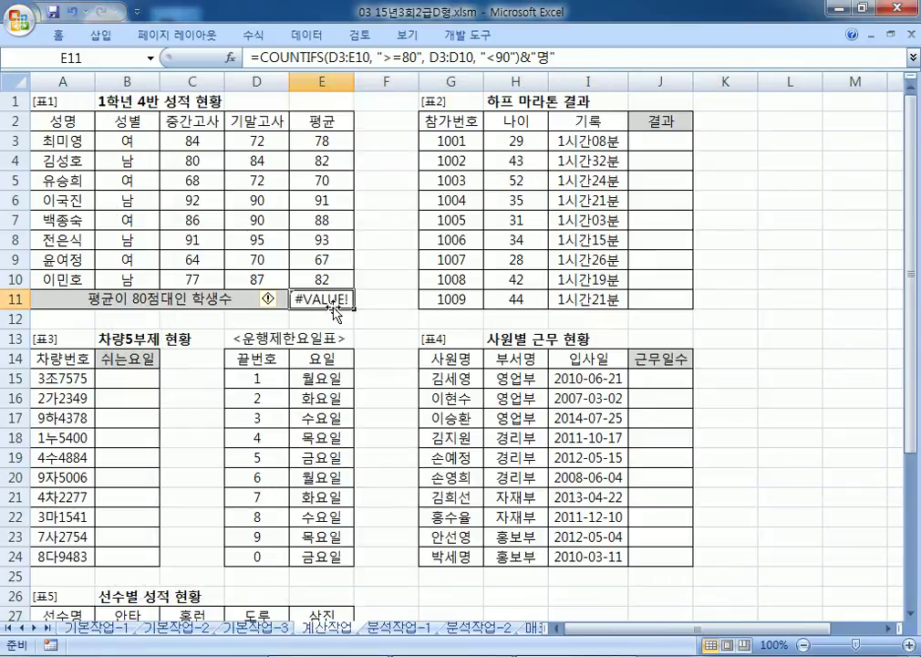
{"action": "key", "text": "ctrl+v"}
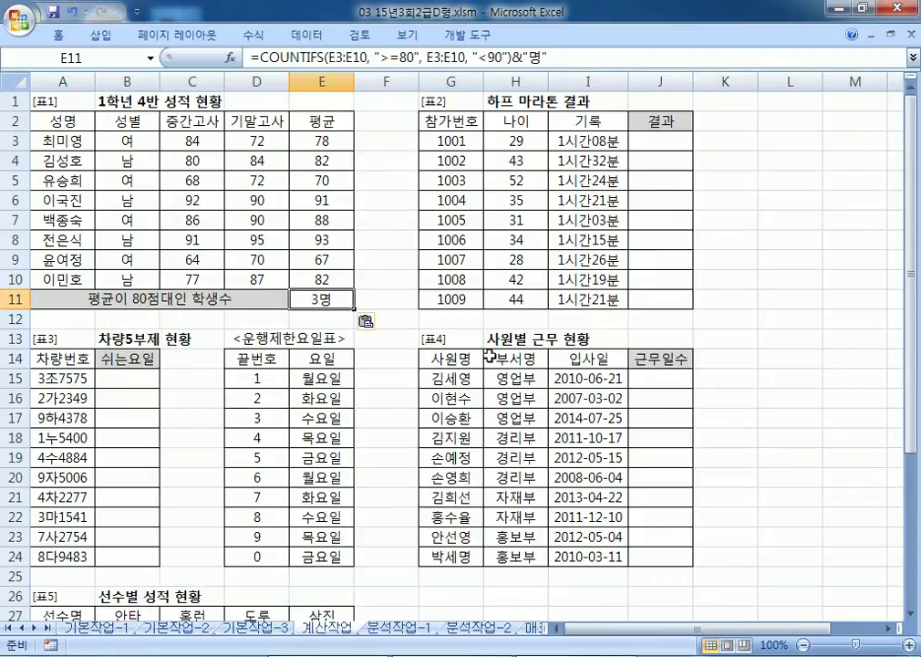
Step: Fill the three 80s averages in E4, E7 and E10 with yellow
{"action": "left_click", "coordinate": [344, 161]}
{"action": "left_click", "coordinate": [325, 219]}
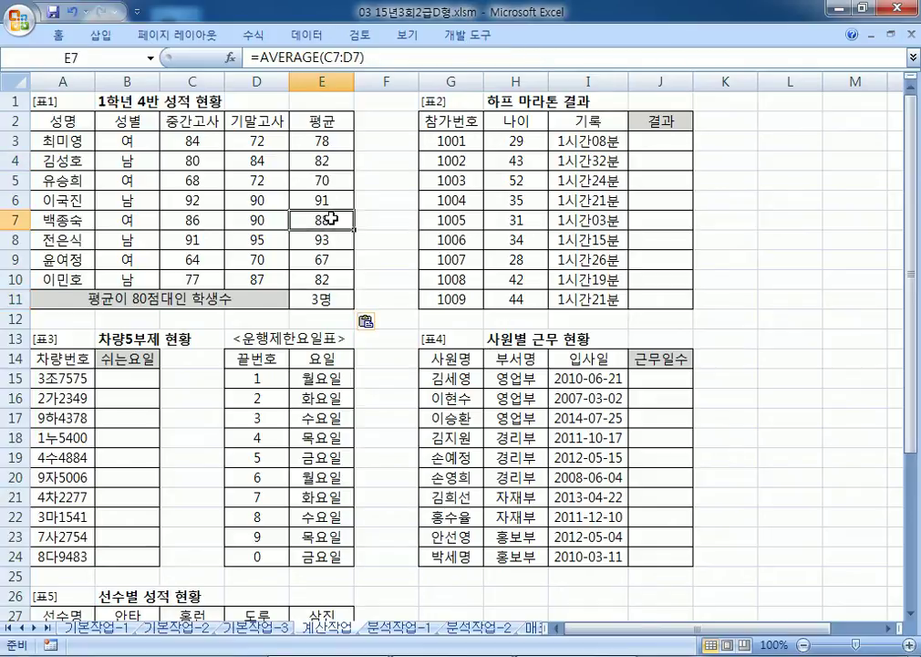
{"action": "left_click", "coordinate": [328, 278]}
{"action": "left_click", "coordinate": [349, 158]}
{"action": "left_click", "coordinate": [337, 218], "text": "ctrl"}
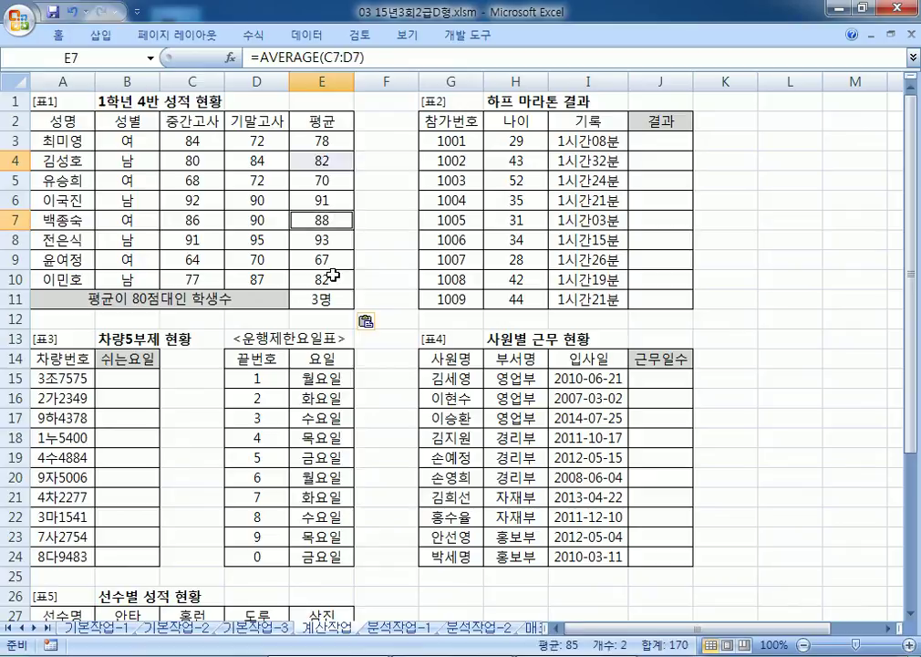
{"action": "left_click", "coordinate": [333, 276], "text": "ctrl"}
{"action": "right_click", "coordinate": [335, 278]}
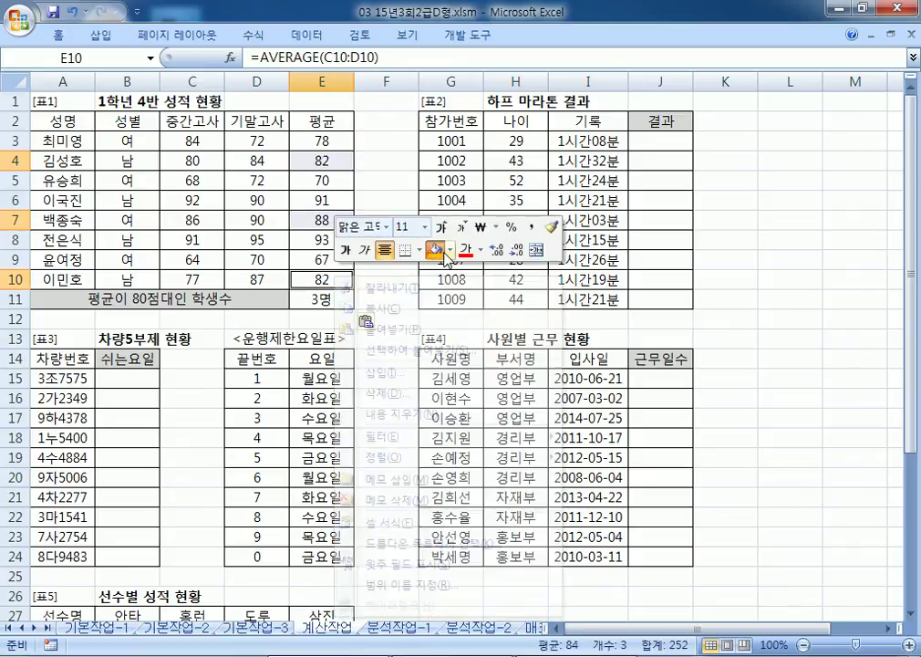
{"action": "left_click", "coordinate": [451, 250]}
{"action": "left_click", "coordinate": [481, 388]}
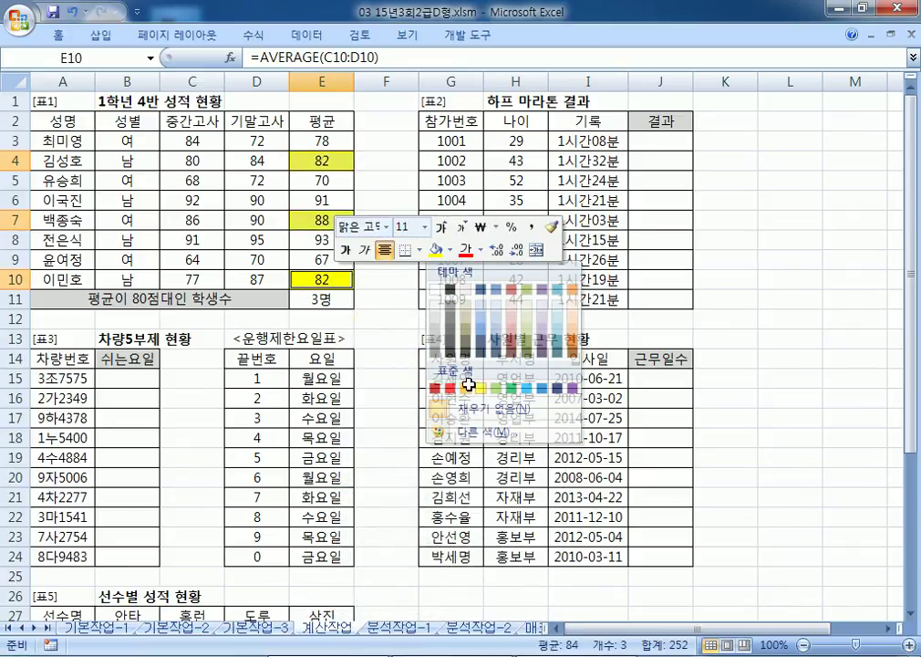
Step: Reselect the E11 count formula and return to the notes
{"action": "left_click", "coordinate": [342, 299]}
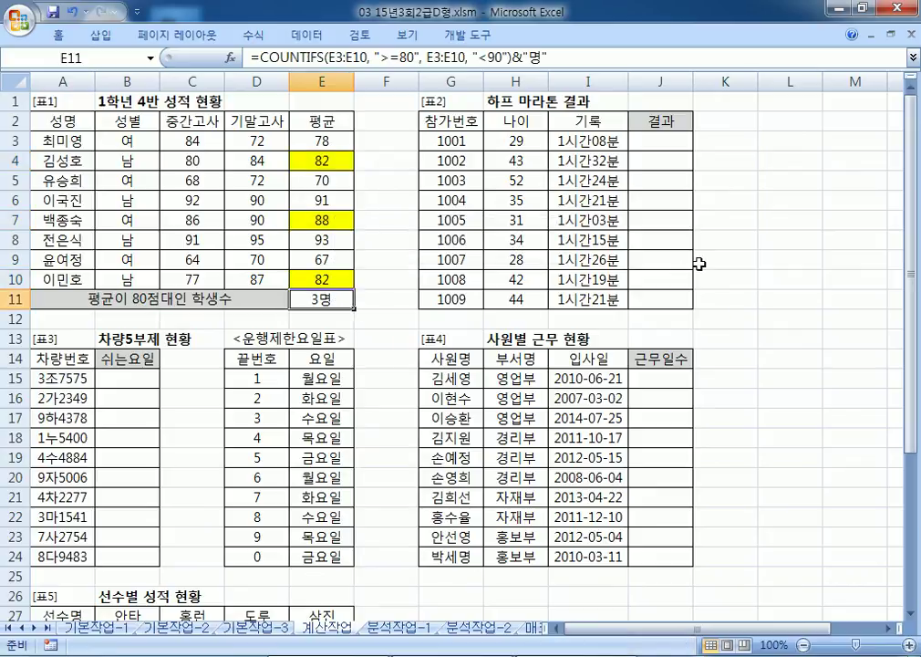
{"action": "key", "text": "alt+Tab"}
{"action": "scroll", "coordinate": [436, 384], "scroll_direction": "down", "scroll_amount": 2}
Step: Write =COUNTIF(E3:E10, ">=80")-COUNTIF(E3:E10, ">=90")&"명" on a new line in the notes
{"action": "left_click", "coordinate": [270, 304]}
{"action": "type", "text": "*"}
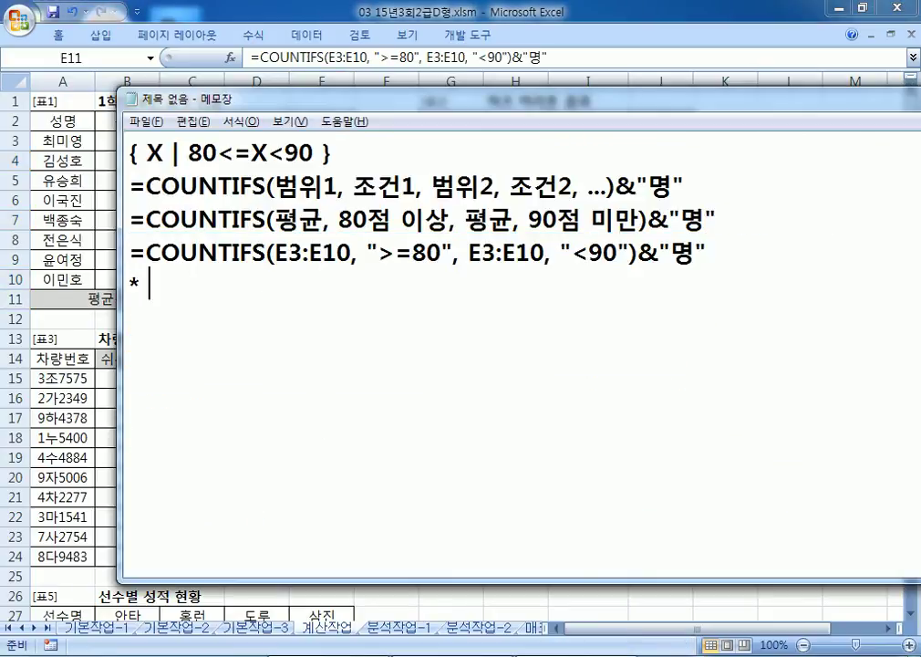
{"action": "type", "text": " =COUNTIF(E3:E"}
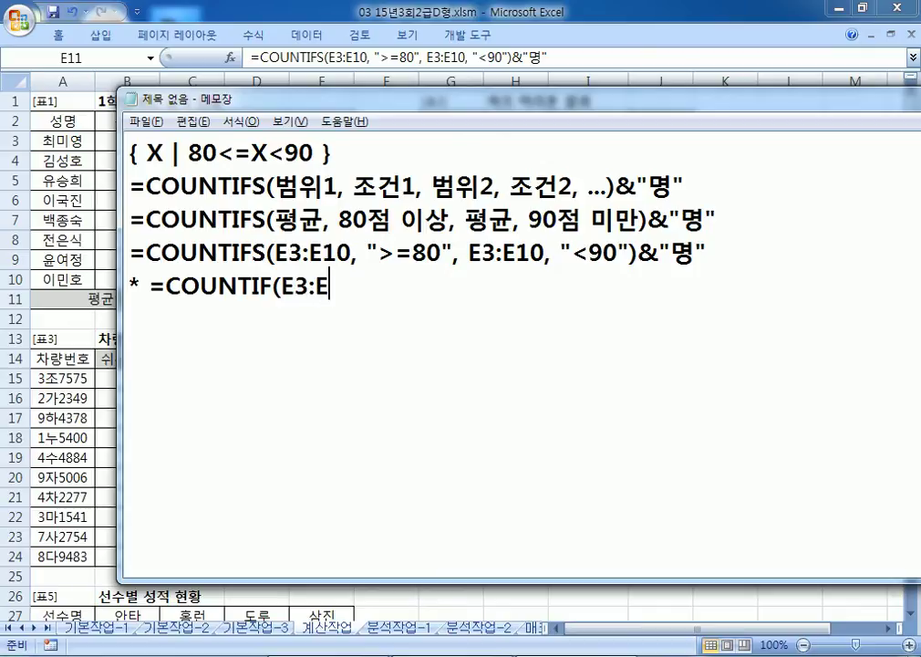
{"action": "type", "text": "10, \">="}
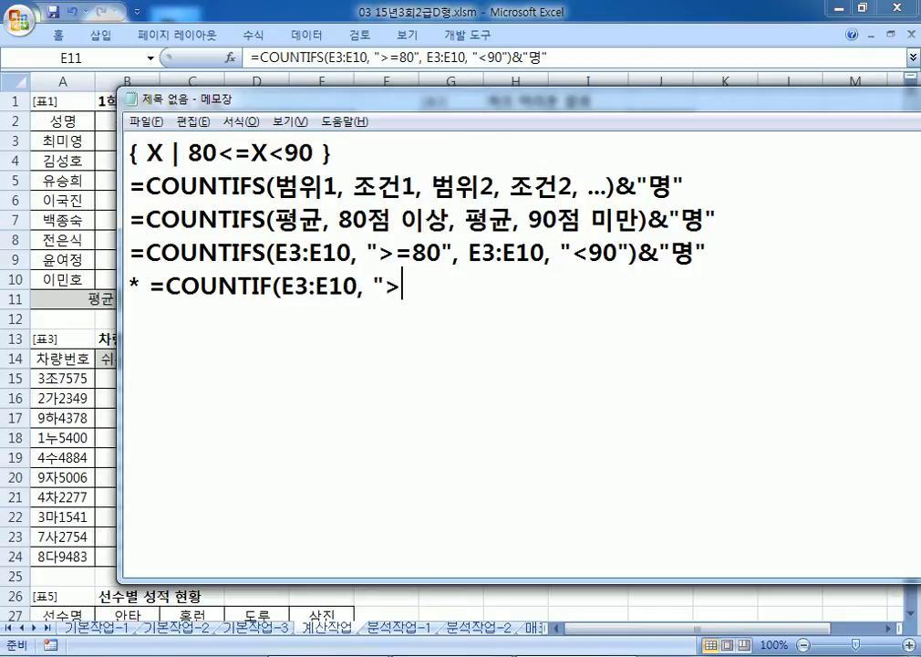
{"action": "type", "text": "80\")"}
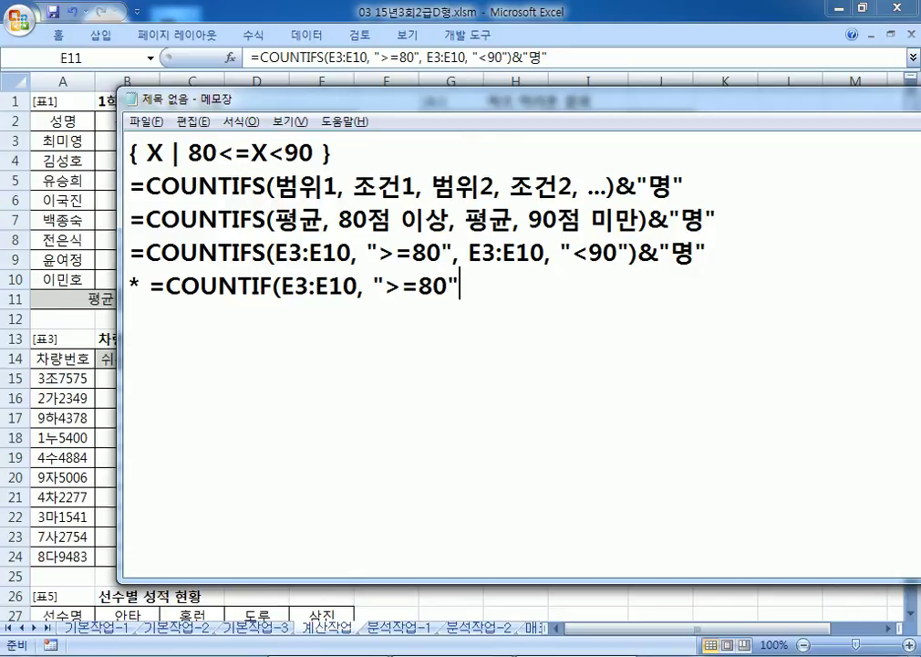
{"action": "type", "text": "-COUNTIF(*"}
{"action": "key", "text": "BackSpace"}
{"action": "type", "text": "E3:E10)"}
{"action": "key", "text": "BackSpace"}
{"action": "type", "text": ", \">=90\")&\"명\""}
Step: Paste that COUNTIF-minus-COUNTIF formula into E12
{"action": "key", "text": "shift+Home"}
{"action": "key", "text": "shift+Right"}
{"action": "key", "text": "shift+Right"}
{"action": "key", "text": "ctrl+c"}
{"action": "key", "text": "alt+Tab"}
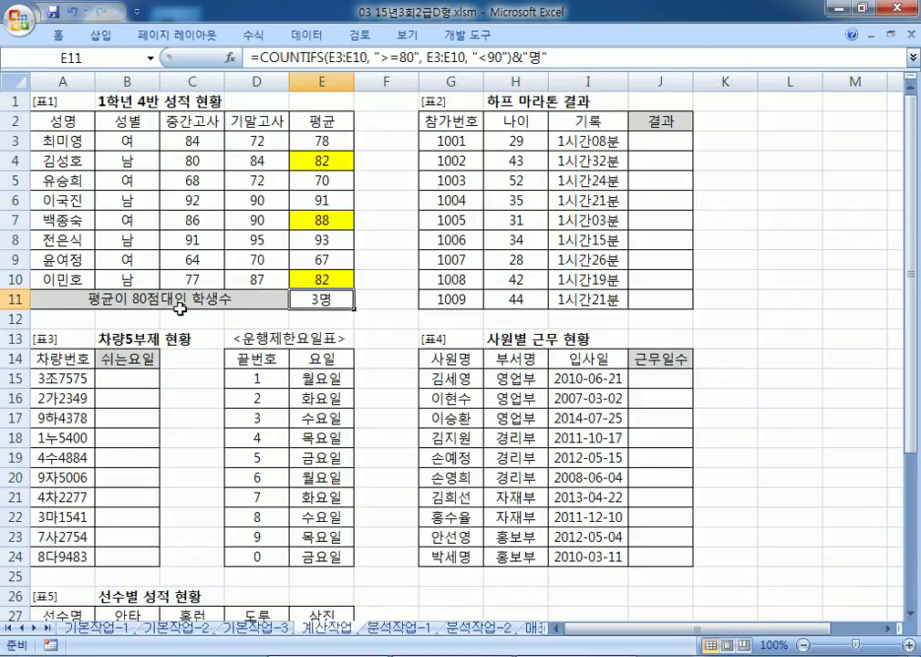
{"action": "left_click", "coordinate": [315, 319]}
{"action": "key", "text": "ctrl+v"}
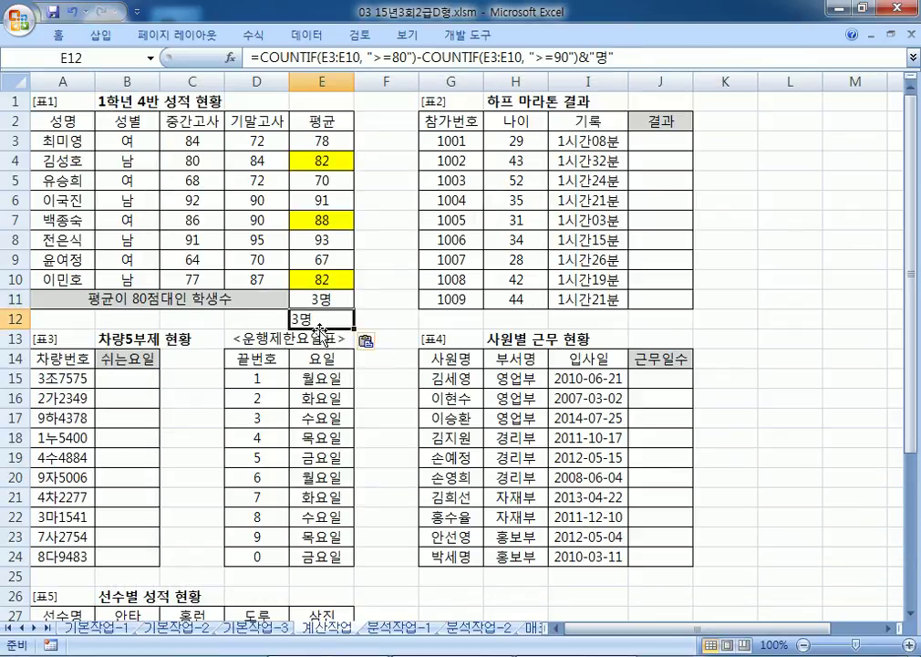
Step: Back in the notes, highlight the S that distinguishes COUNTIFS from COUNTIF
{"action": "key", "text": "alt+Tab"}
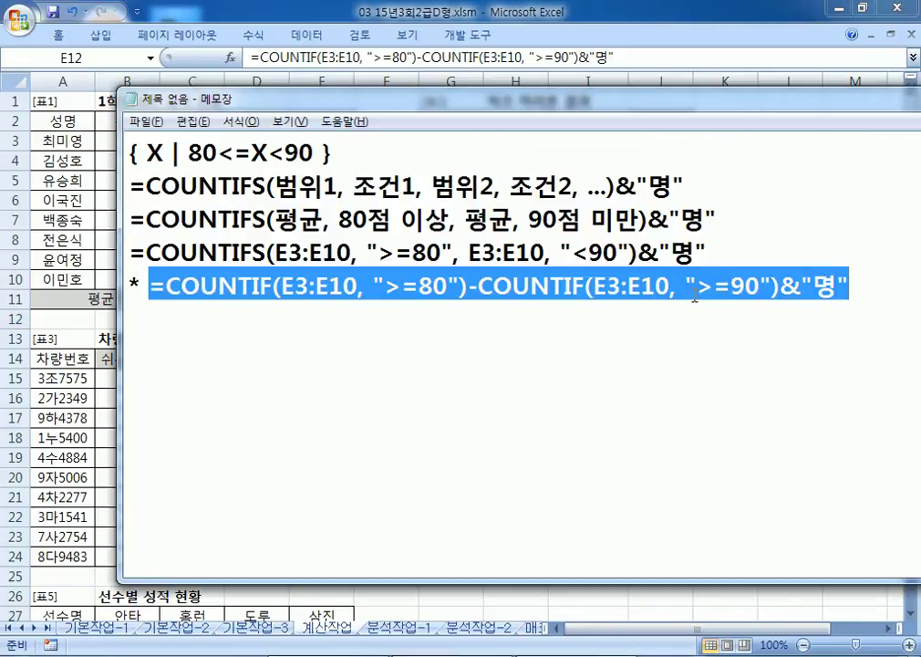
{"action": "left_click", "coordinate": [489, 315]}
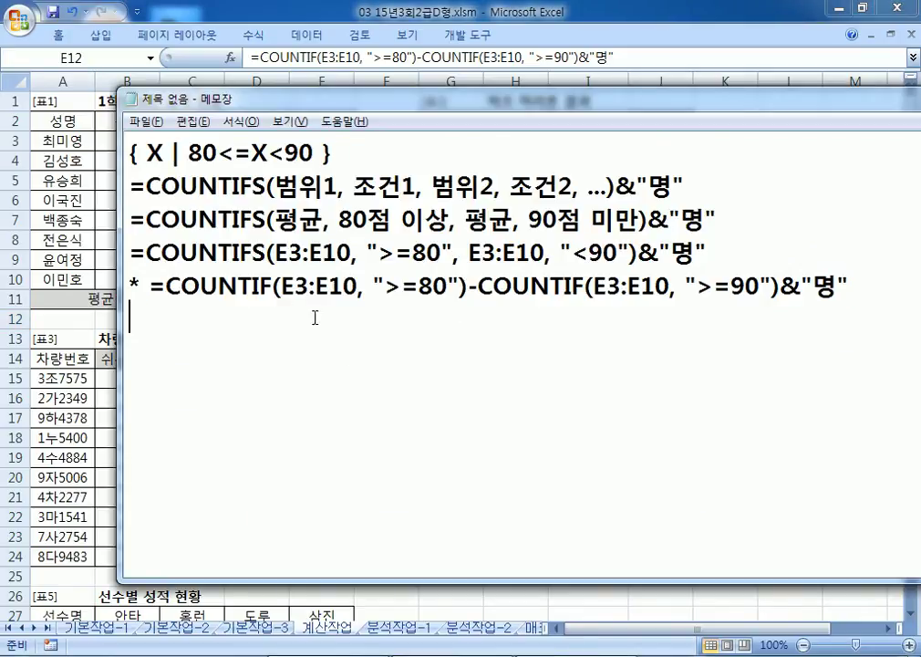
{"action": "left_click_drag", "start_coordinate": [253, 252], "coordinate": [266, 251]}
Step: Start item '2.' with '하프 마라톤에서 기록(I3:I11)이 가장'
{"action": "left_click", "coordinate": [271, 287]}
{"action": "left_click", "coordinate": [194, 340]}
{"action": "type", "text": "2."}
{"action": "left_click_drag", "start_coordinate": [363, 104], "coordinate": [268, 182]}
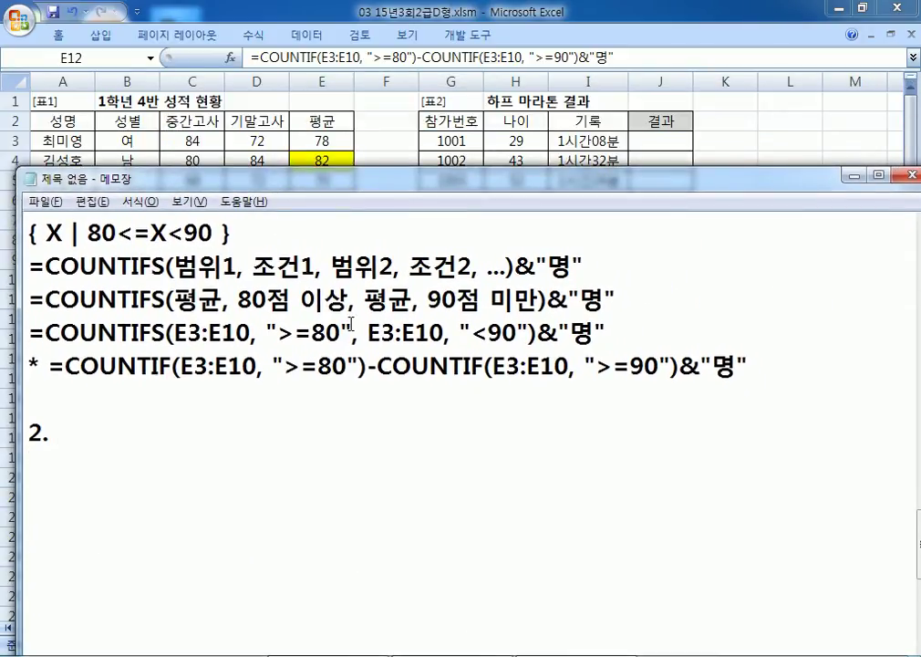
{"action": "type", "text": "하프 마"}
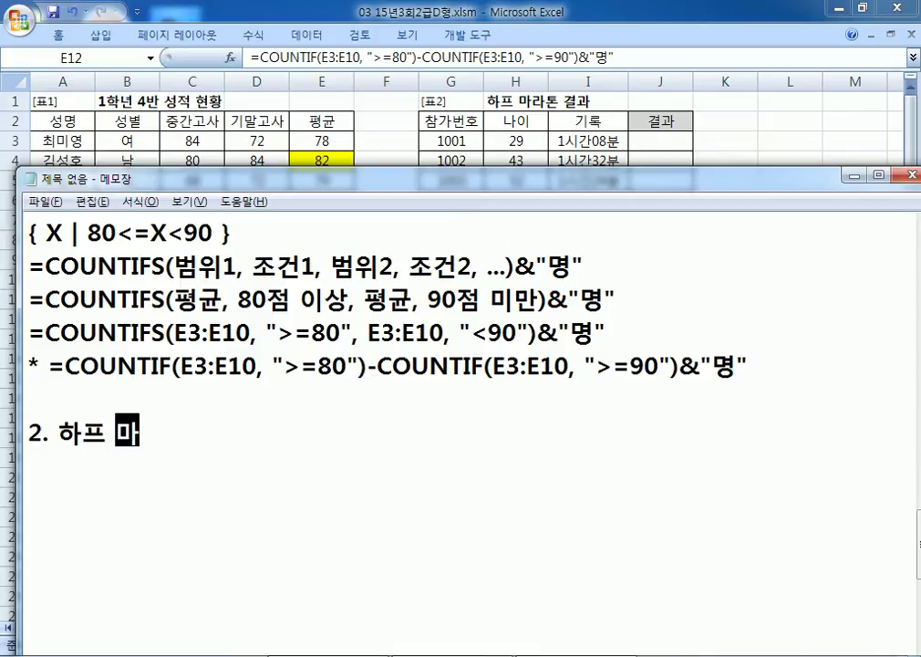
{"action": "type", "text": "라톤에서 "}
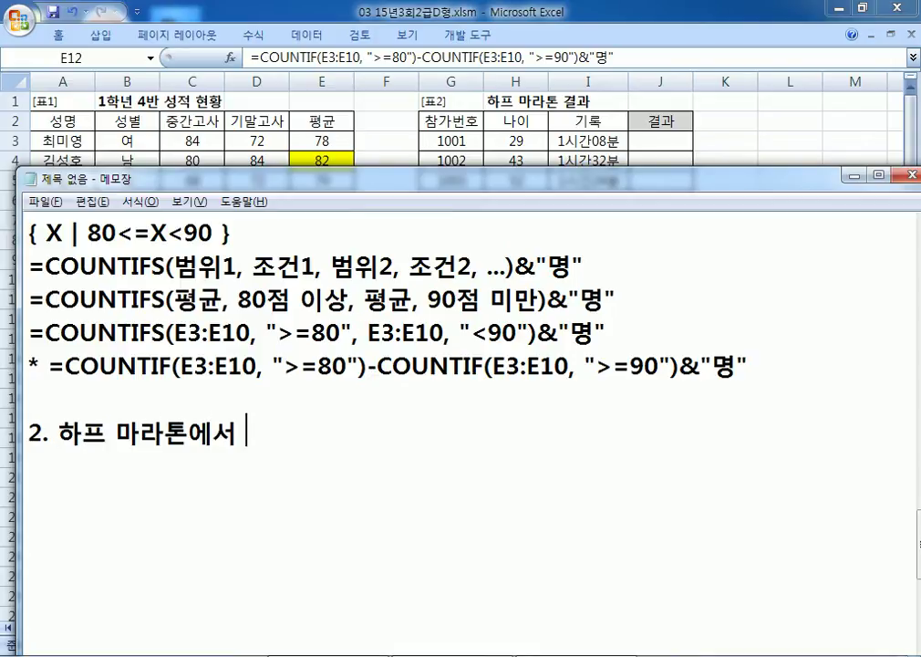
{"action": "type", "text": "기록이"}
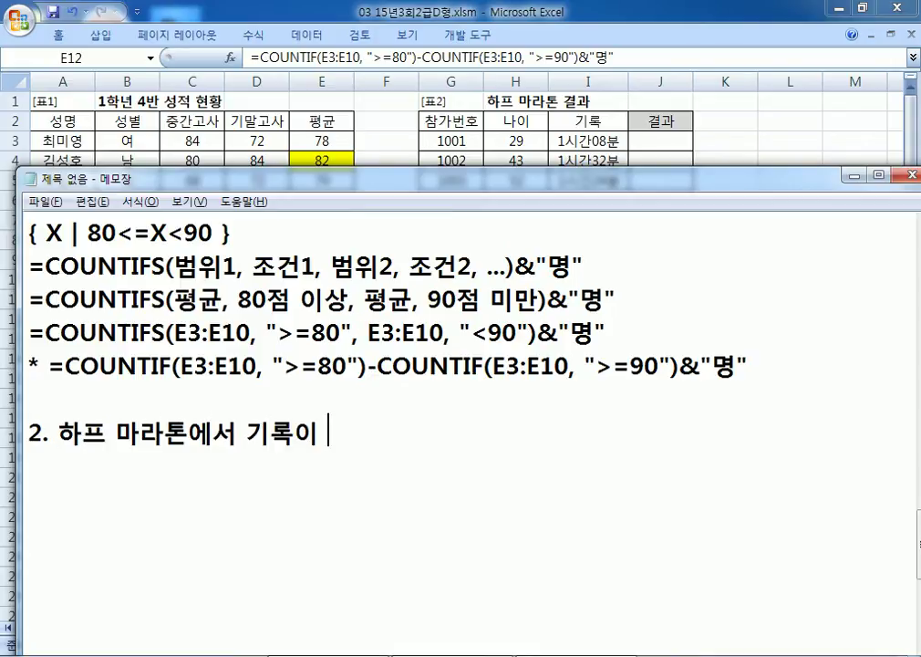
{"action": "key", "text": "BackSpace"}
{"action": "key", "text": "Left"}
{"action": "type", "text": "(I3"}
{"action": "type", "text": "11("}
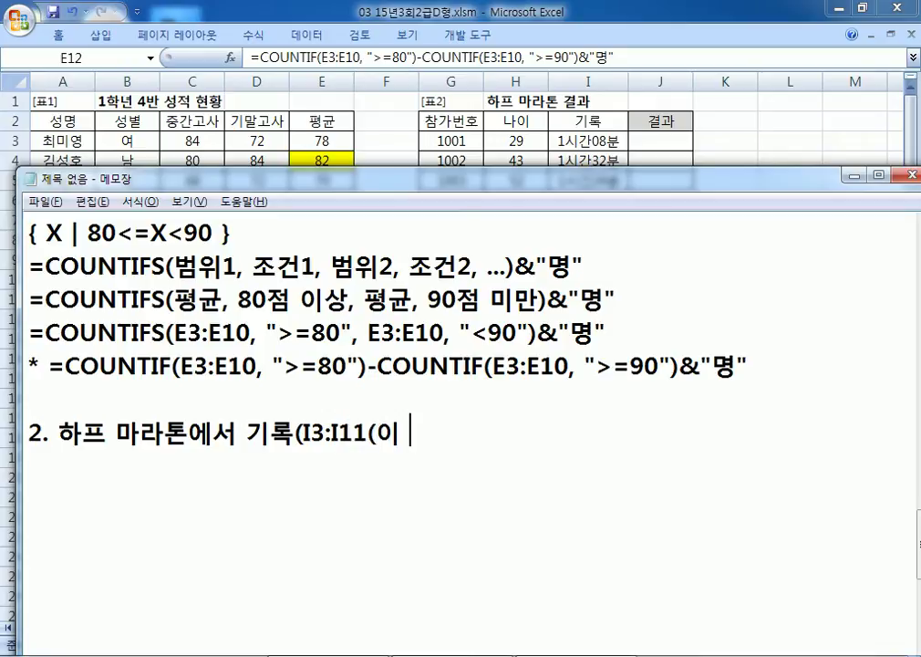
{"action": "key", "text": "BackSpace"}
{"action": "key", "text": "BackSpace"}
{"action": "type", "text": ")이 ㄱ"}
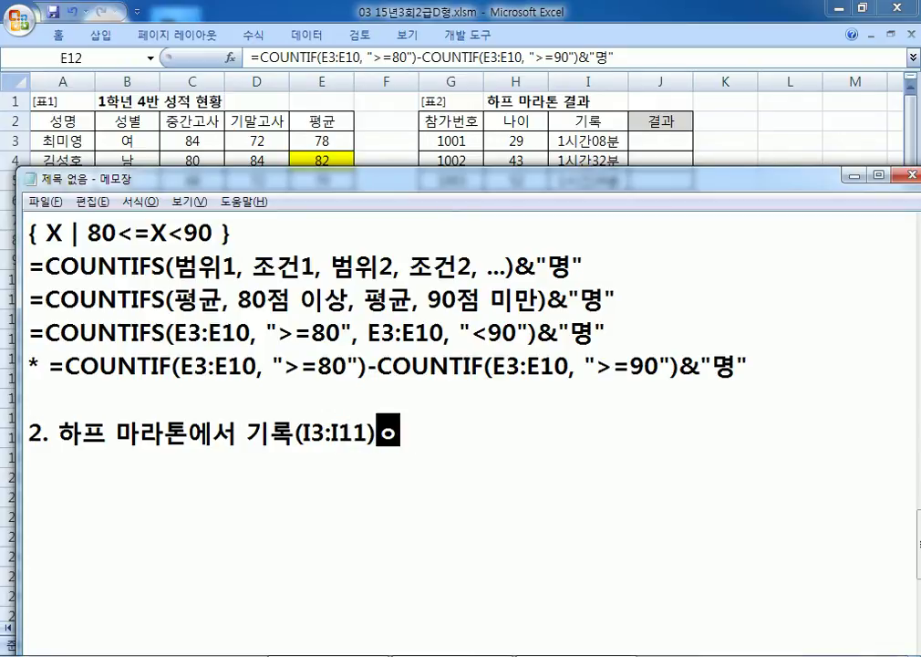
{"action": "type", "text": "ㅏ자"}
Step: Finish the task line with '빠른 3명은 "입상" 그 외에는 공백'
{"action": "key", "text": "BackSpace"}
{"action": "key", "text": "BackSpace"}
{"action": "key", "text": "BackSpace"}
{"action": "type", "text": "빨ㅡㄴ 3명은 "}
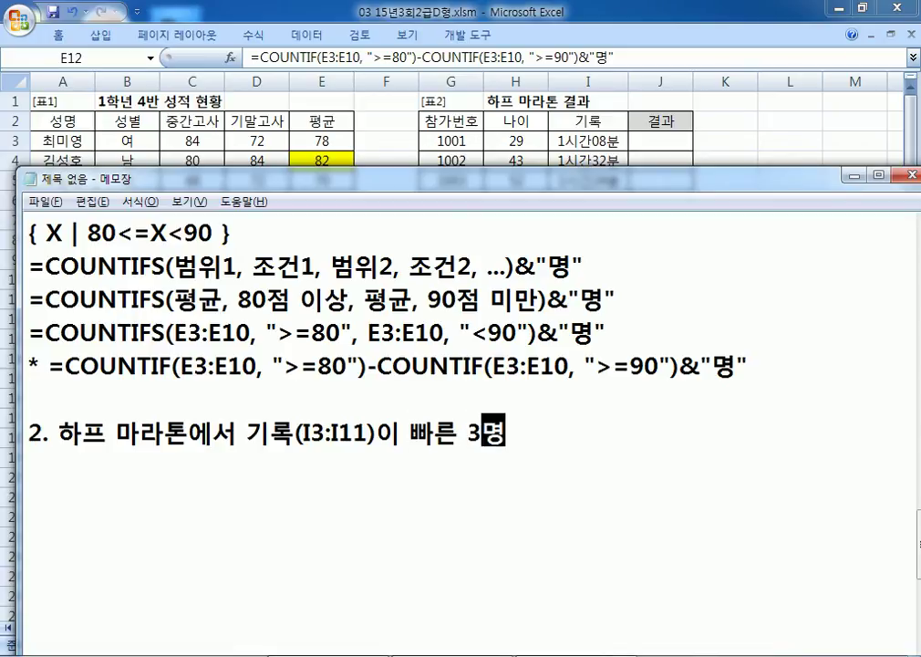
{"action": "type", "text": "\"입상\""}
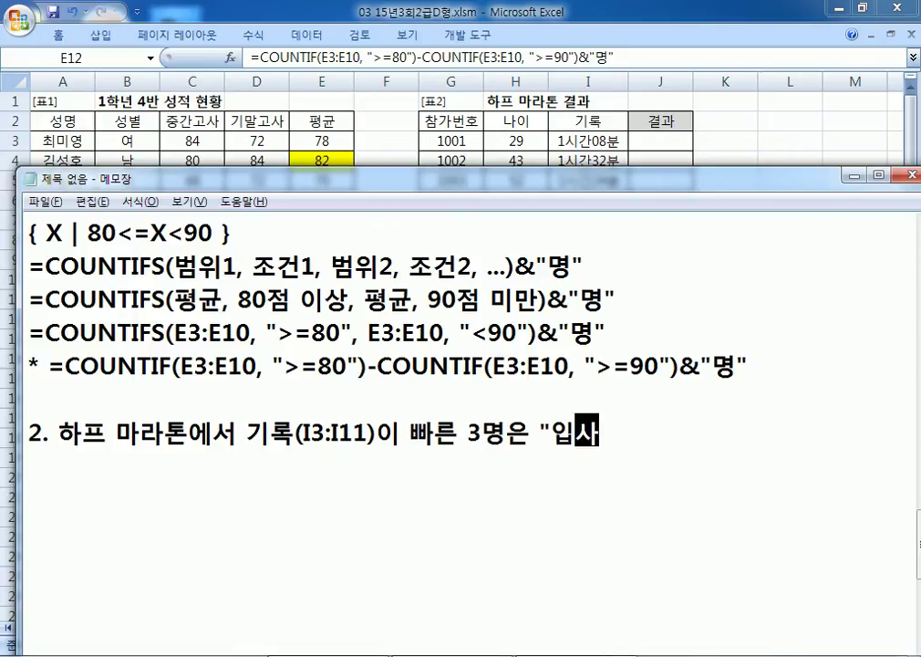
{"action": "type", "text": " 그ㄹ"}
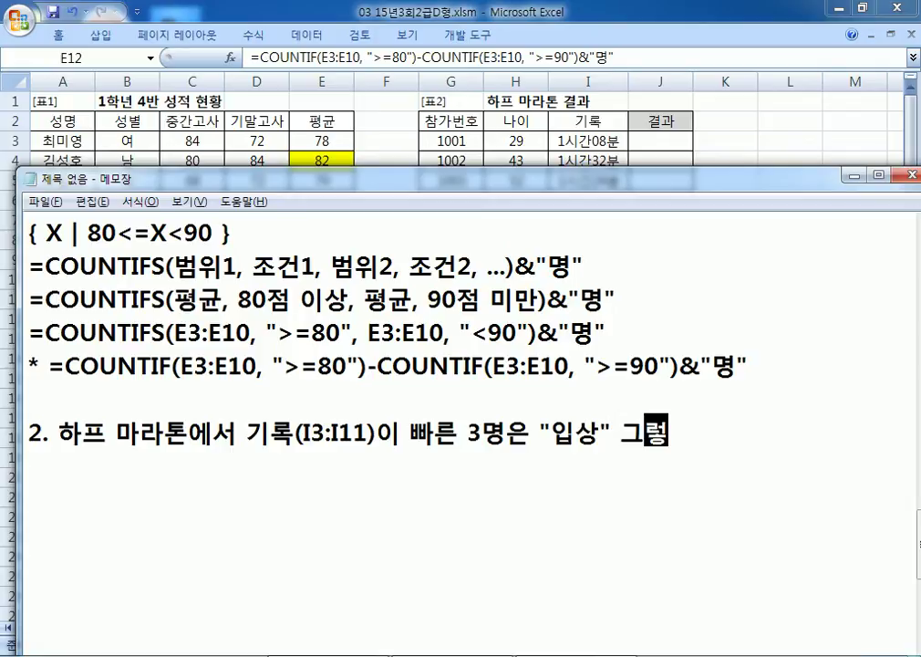
{"action": "key", "text": "BackSpace"}
{"action": "type", "text": "ㅇ"}
{"action": "key", "text": "BackSpace"}
{"action": "type", "text": "오ㅣ에는 고ㅛㅇ"}
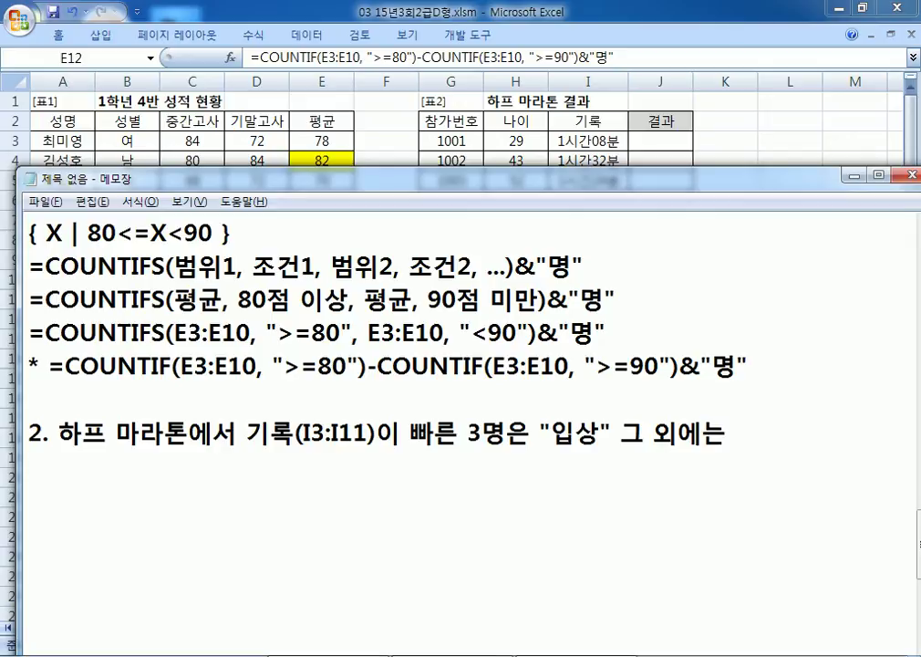
{"action": "type", "text": "백"}
{"action": "key", "text": "BackSpace"}
{"action": "key", "text": "BackSpace"}
{"action": "key", "text": "BackSpace"}
{"action": "key", "text": "BackSpace"}
{"action": "key", "text": "BackSpace"}
{"action": "key", "text": "BackSpace"}
{"action": "type", "text": "고ㅇ백"}
{"action": "key", "text": "Return"}
Step: In Excel, inspect the record times I3:I11 and pick result cell J3
{"action": "key", "text": "alt+Tab"}
{"action": "left_click_drag", "start_coordinate": [588, 140], "coordinate": [595, 298]}
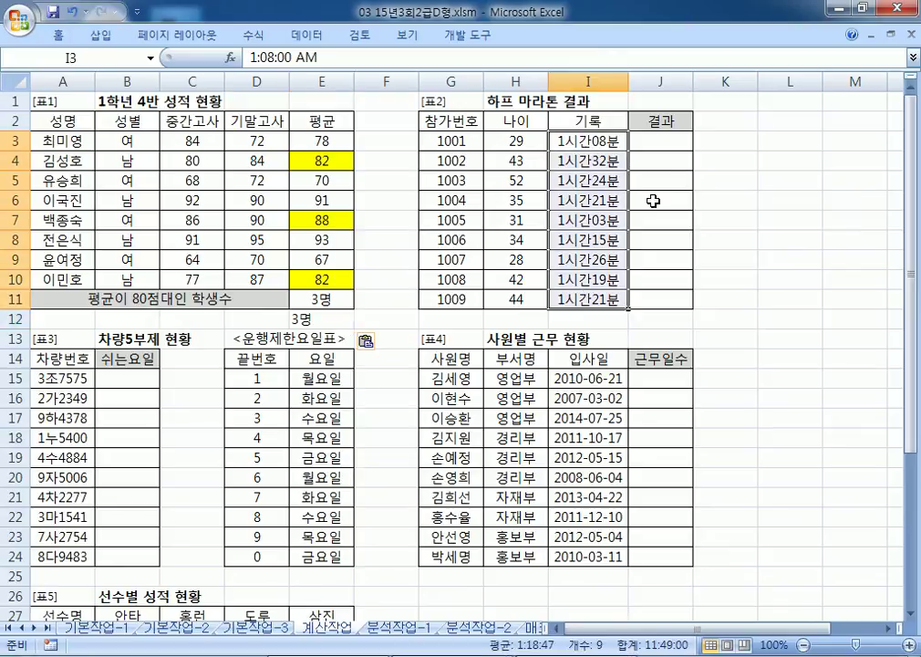
{"action": "left_click", "coordinate": [667, 137]}
{"action": "left_click", "coordinate": [591, 142]}
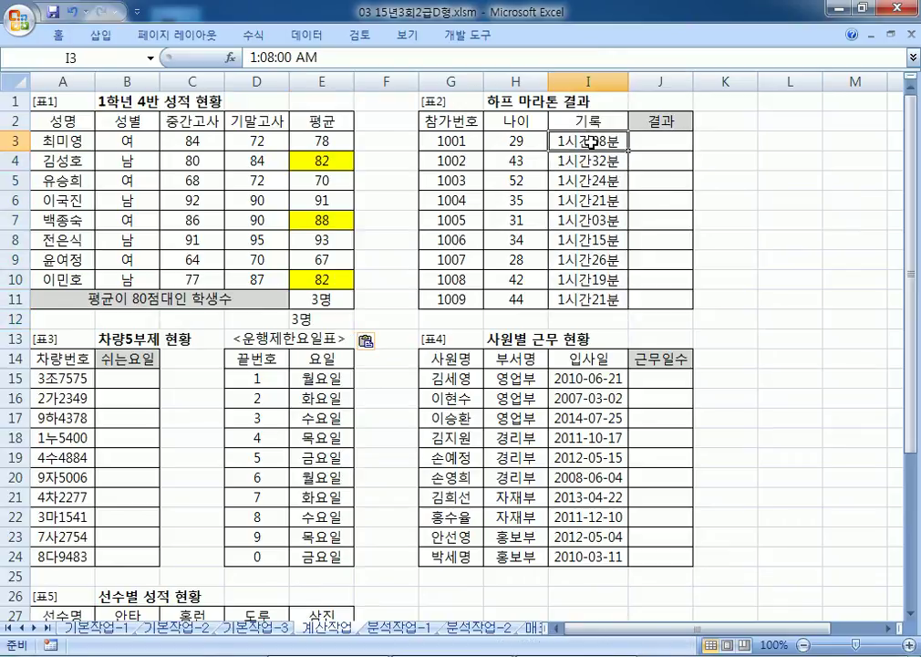
{"action": "left_click", "coordinate": [652, 141]}
{"action": "key", "text": "alt+Tab"}
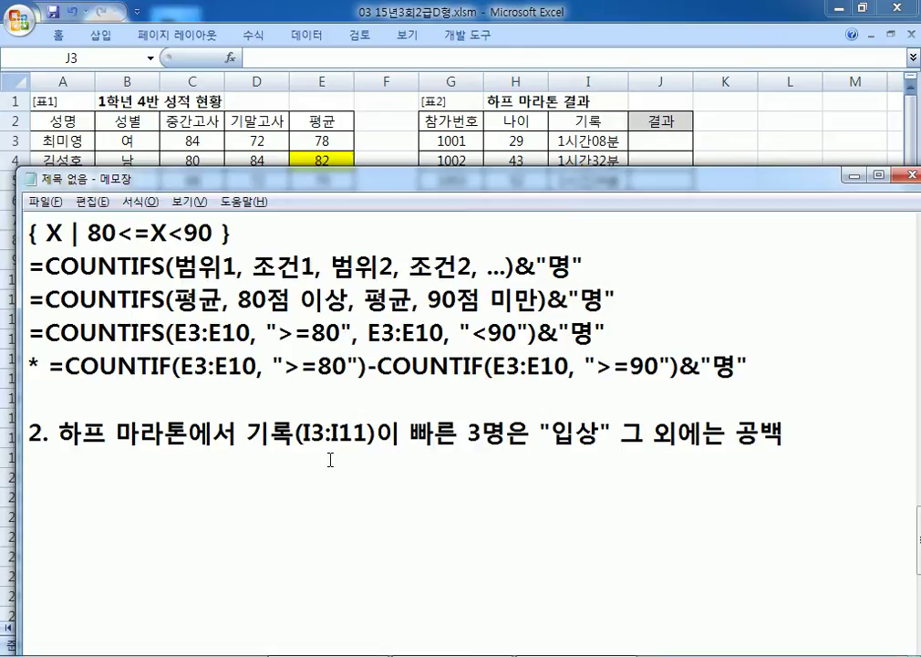
Step: Note the functions 'IF, SMALL' and the syntax =IF(조건, 참, 거짓)
{"action": "key", "text": "Return"}
{"action": "type", "text": "IF, SMALL"}
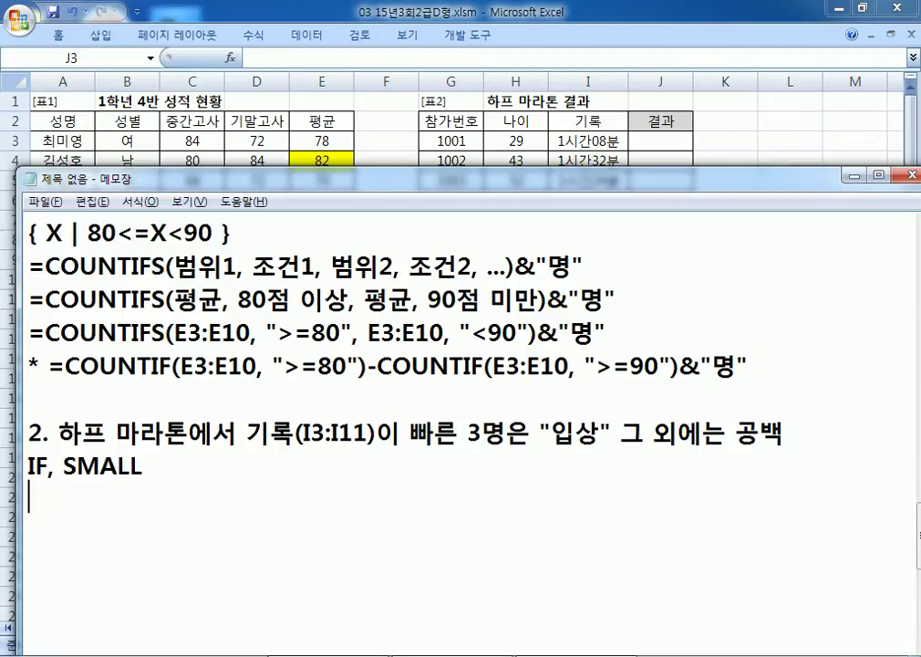
{"action": "key", "text": "Return"}
{"action": "type", "text": "=ㅏ"}
{"action": "key", "text": "Hangul"}
{"action": "key", "text": "BackSpace"}
{"action": "type", "text": "IF("}
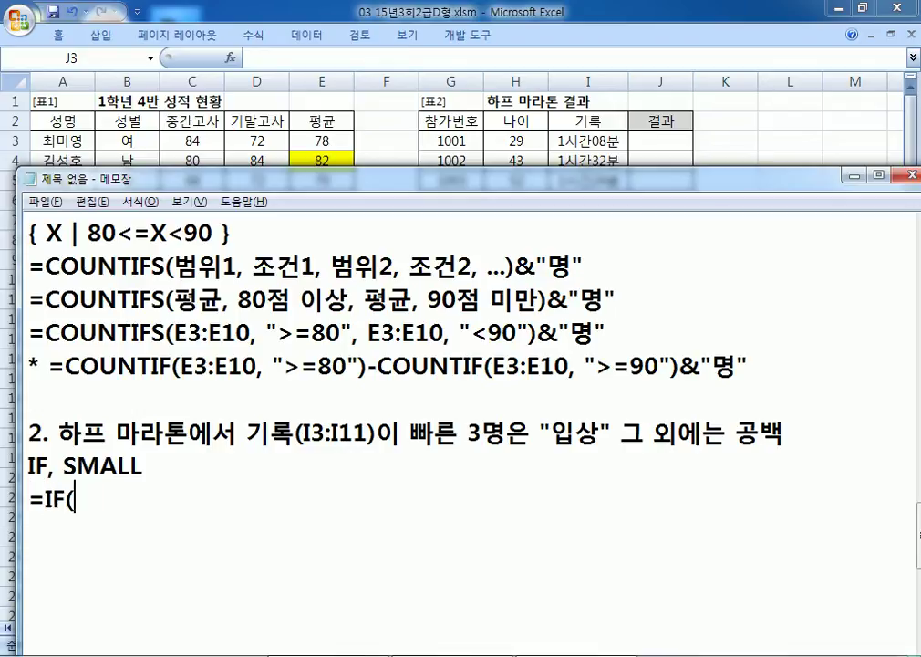
{"action": "scroll", "coordinate": [307, 426], "scroll_direction": "down", "scroll_amount": 2}
{"action": "key", "text": "Hangul"}
{"action": "type", "text": "조건, 참, 거짓)"}
Step: Duplicate the IF syntax line and replace its true value with "입상"
{"action": "key", "text": "Home"}
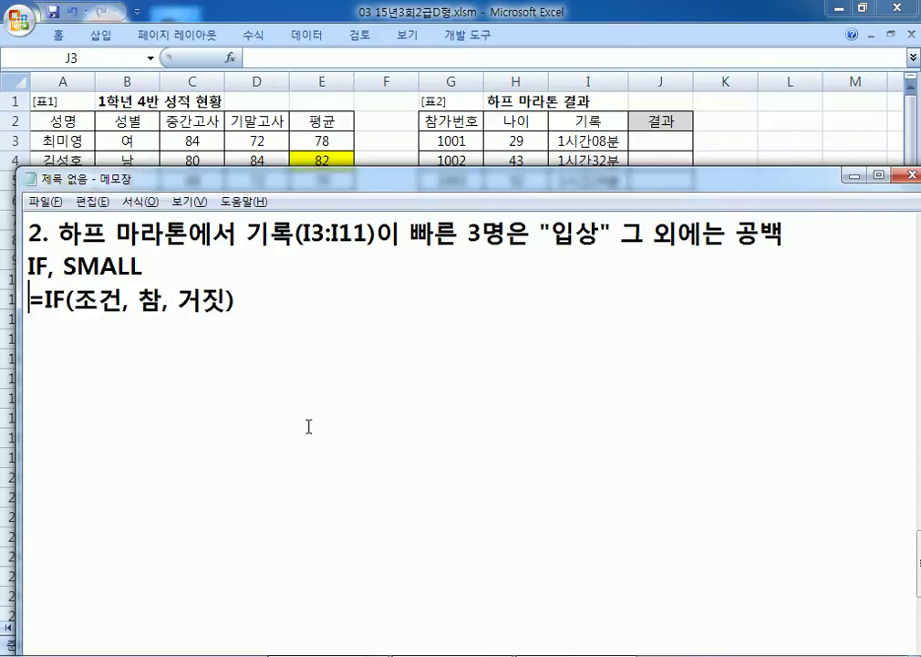
{"action": "key", "text": "shift+Down"}
{"action": "key", "text": "ctrl+c"}
{"action": "key", "text": "End"}
{"action": "key", "text": "Return"}
{"action": "key", "text": "ctrl+v"}
{"action": "key", "text": "Left"}
{"action": "key", "text": "Left"}
{"action": "key", "text": "Left"}
{"action": "key", "text": "Left"}
{"action": "key", "text": "Left"}
{"action": "key", "text": "Left"}
{"action": "type", "text": "\"이상"}
{"action": "key", "text": "BackSpace"}
{"action": "key", "text": "BackSpace"}
{"action": "key", "text": "BackSpace"}
{"action": "key", "text": "BackSpace"}
{"action": "type", "text": "입사ㅇ\""}
{"action": "key", "text": "Delete"}
Step: Set the false value to "" and the condition to '기록이 빠른 3명'
{"action": "key", "text": "Right"}
{"action": "key", "text": "Right"}
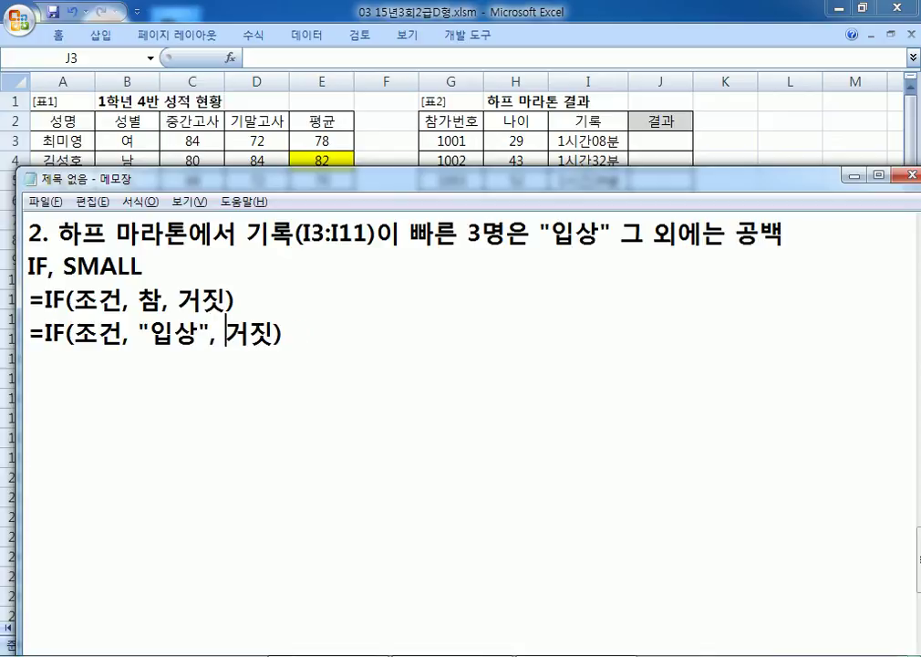
{"action": "type", "text": "\"\""}
{"action": "key", "text": "Delete"}
{"action": "key", "text": "Delete"}
{"action": "key", "text": "Left"}
{"action": "key", "text": "Left"}
{"action": "key", "text": "Left"}
{"action": "key", "text": "Left"}
{"action": "key", "text": "Left"}
{"action": "key", "text": "Left"}
{"action": "key", "text": "Left"}
{"action": "key", "text": "Left"}
{"action": "key", "text": "Left"}
{"action": "key", "text": "Left"}
{"action": "key", "text": "Left"}
{"action": "key", "text": "Left"}
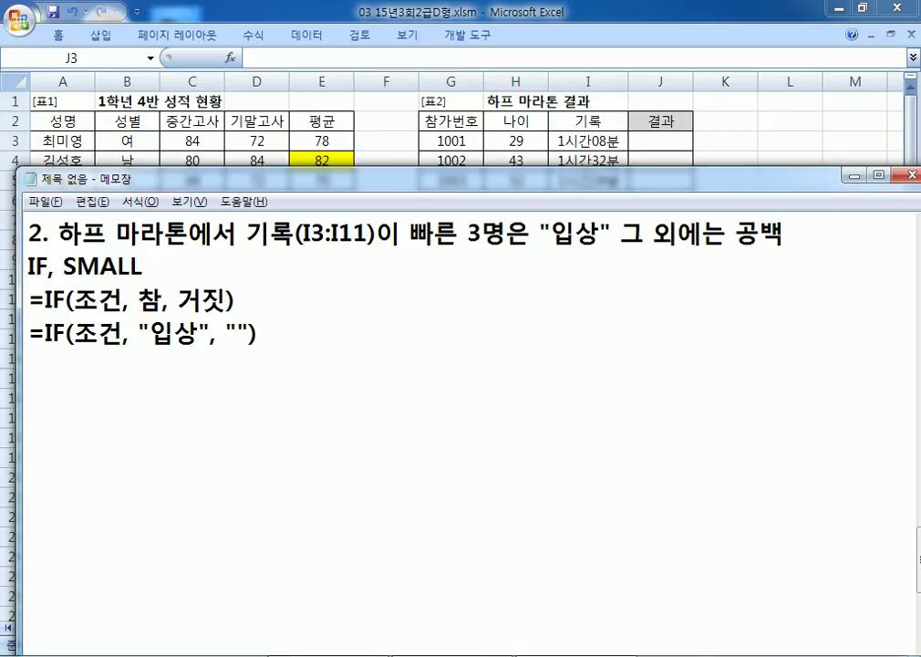
{"action": "type", "text": "빠른 3명"}
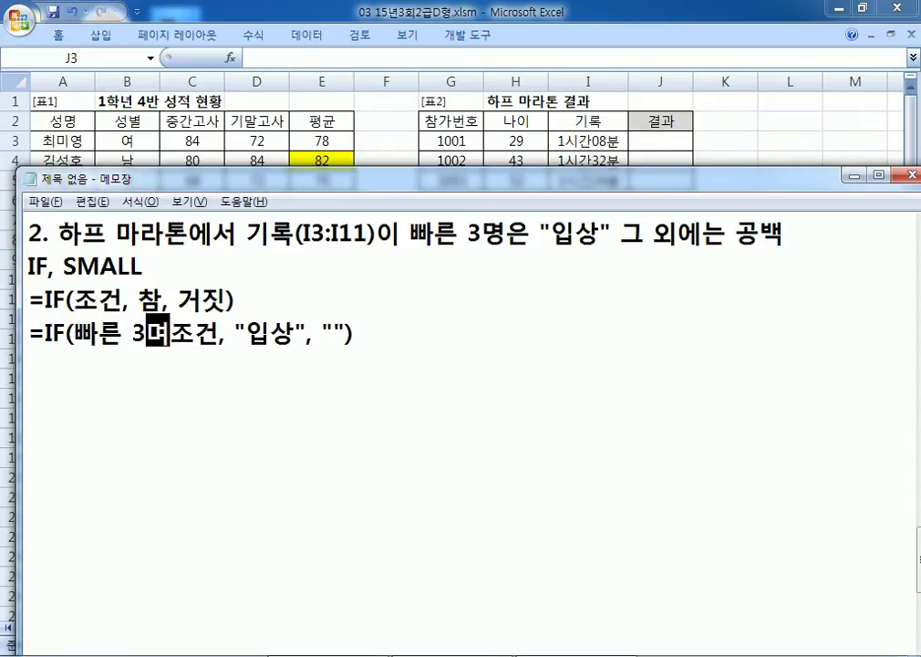
{"action": "key", "text": "Delete"}
{"action": "key", "text": "Delete"}
{"action": "key", "text": "Delete"}
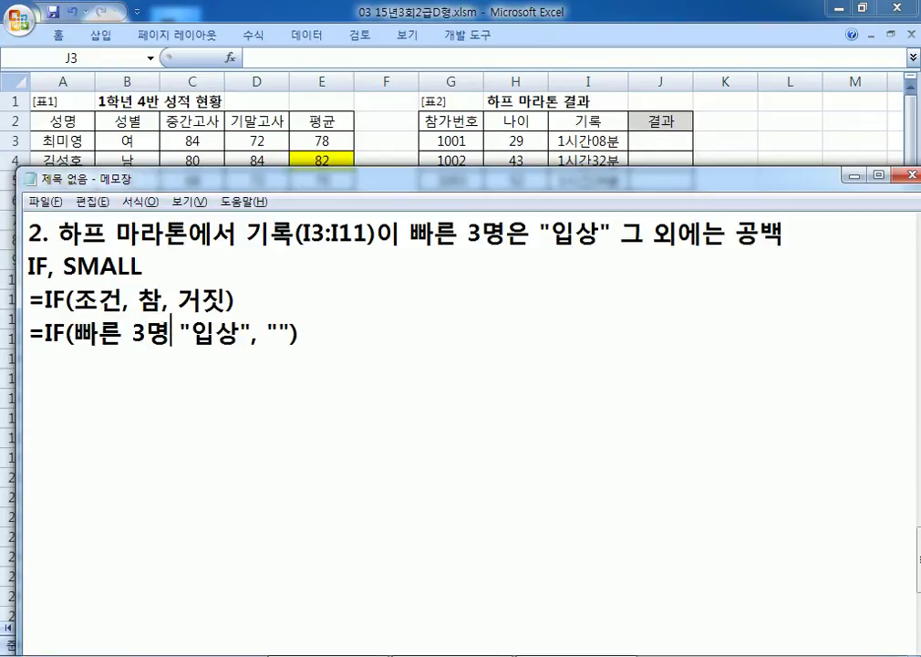
{"action": "type", "text": ","}
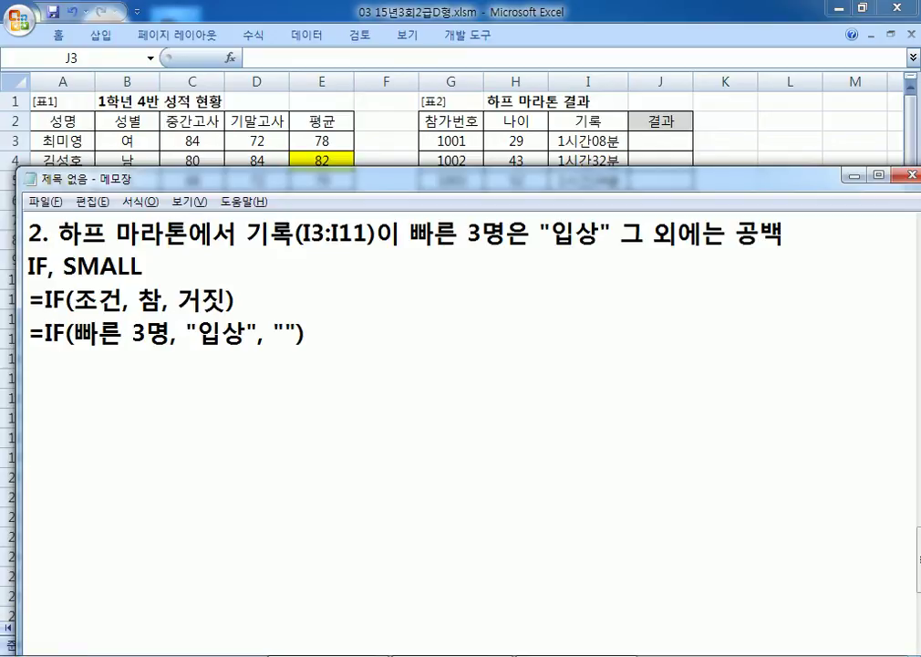
{"action": "left_click", "coordinate": [72, 333]}
{"action": "type", "text": "기로"}
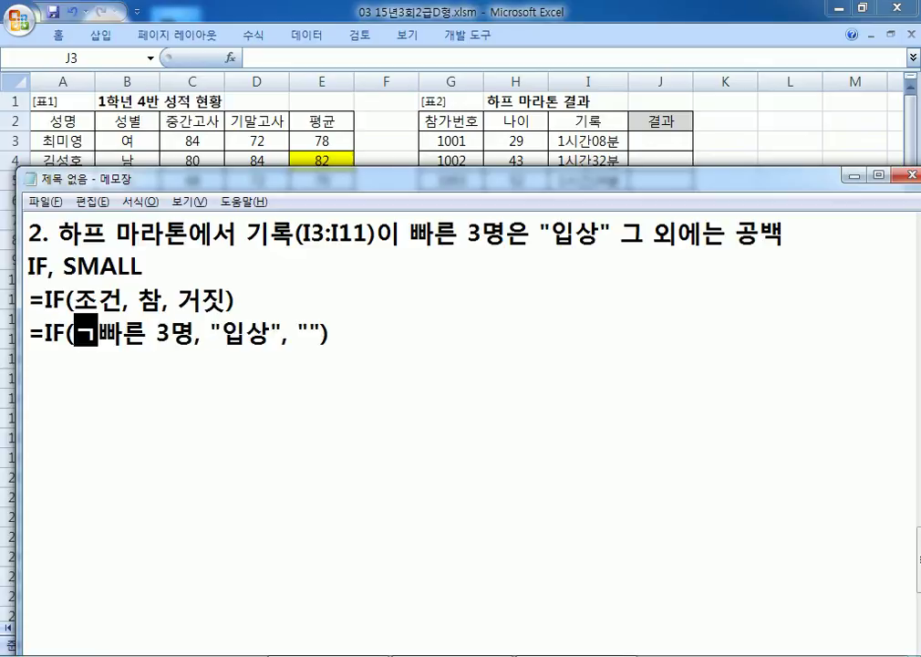
{"action": "type", "text": "ㄱ이"}
{"action": "key", "text": "End"}
Step: Duplicate the formula line and start rewriting its condition as '내 기록이'
{"action": "key", "text": "Home"}
{"action": "key", "text": "shift+Down"}
{"action": "key", "text": "ctrl+c"}
{"action": "key", "text": "Right"}
{"action": "key", "text": "ctrl+v"}
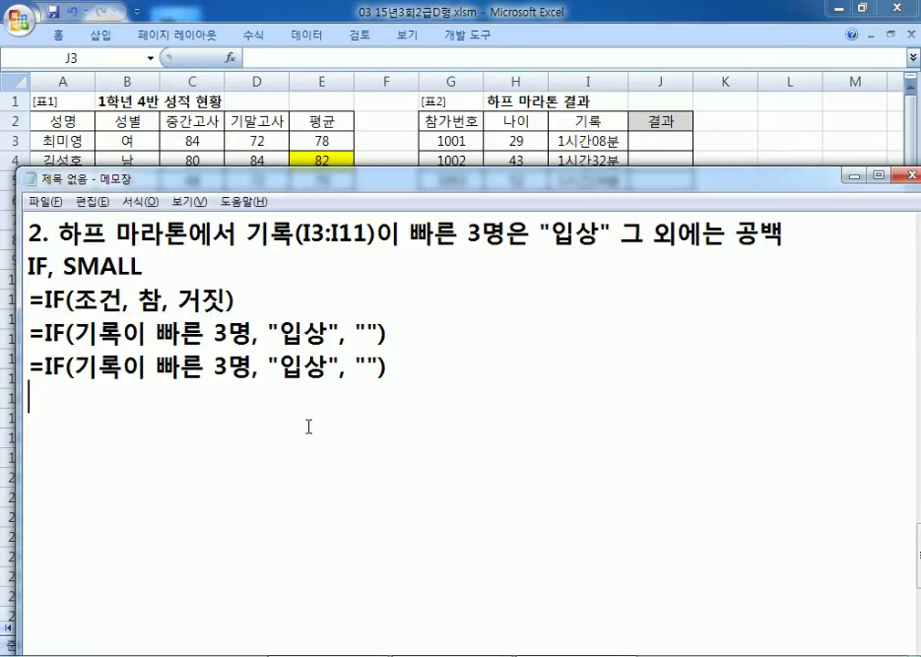
{"action": "key", "text": "Up"}
{"action": "key", "text": "Right"}
{"action": "key", "text": "Right"}
{"action": "key", "text": "Right"}
{"action": "key", "text": "Right"}
{"action": "type", "text": "RL"}
{"action": "key", "text": "BackSpace"}
{"action": "key", "text": "BackSpace"}
{"action": "key", "text": "Hangul"}
{"action": "type", "text": "내 기록"}
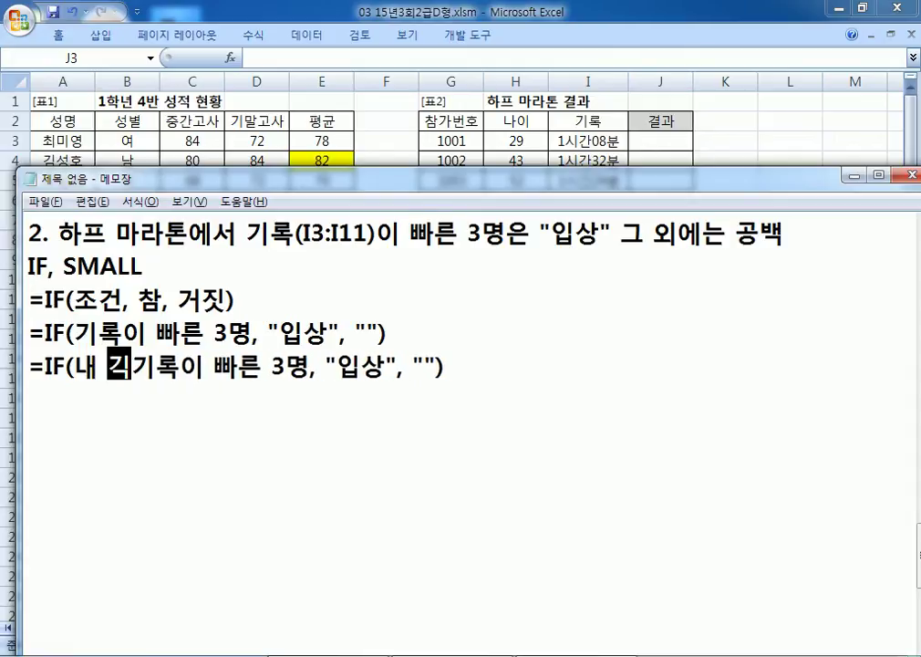
{"action": "type", "text": "이 "}
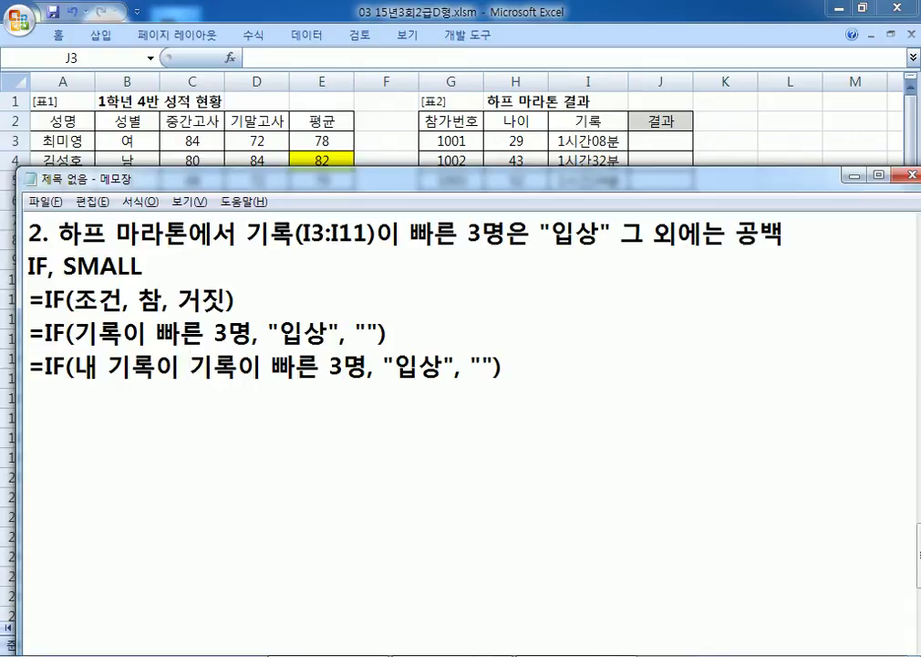
{"action": "type", "text": "3ㄷ기록이 빠른 3"}
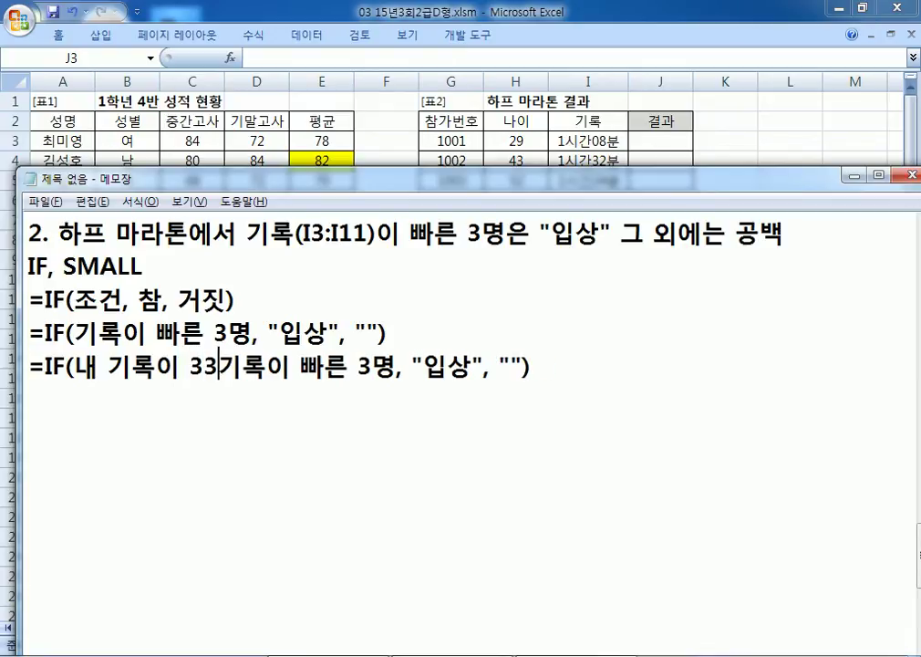
Step: Finish the condition to read =IF(내 기록이 3등 이하, "입상", "")
{"action": "key", "text": "BackSpace"}
{"action": "type", "text": "ㄷ등보ㄷ"}
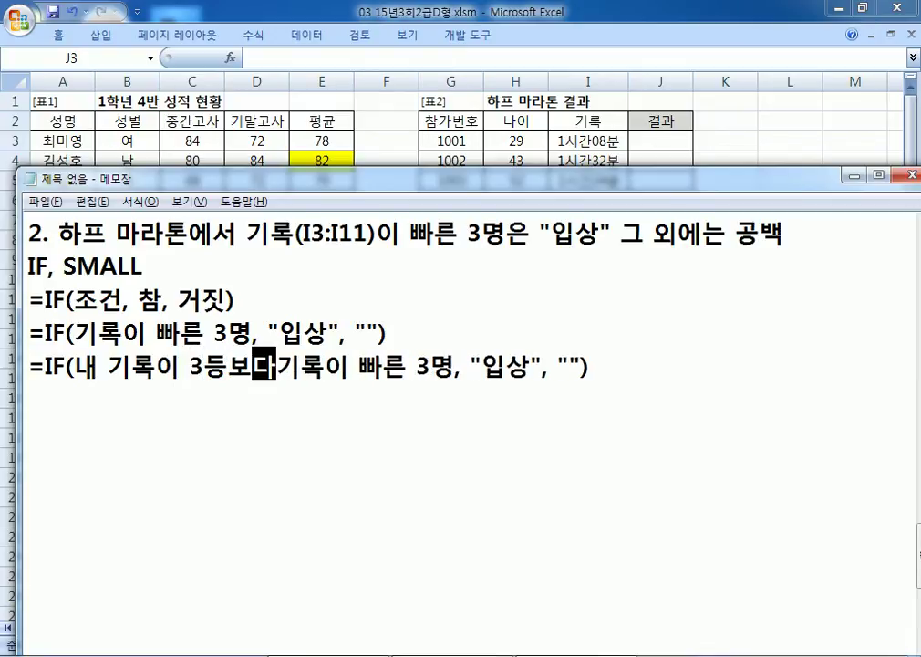
{"action": "key", "text": "BackSpace"}
{"action": "key", "text": "BackSpace"}
{"action": "type", "text": "이하"}
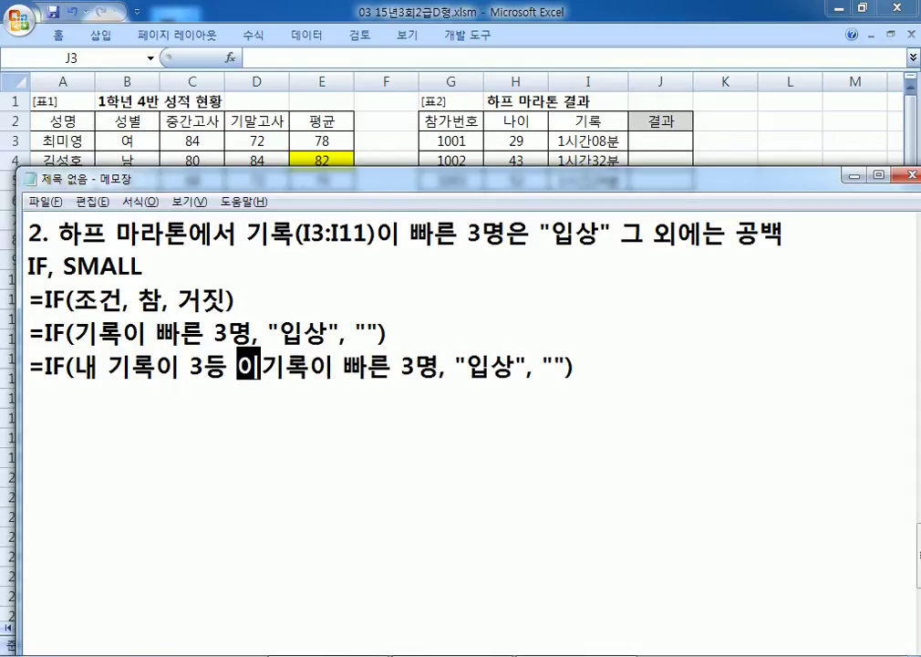
{"action": "key", "text": "Delete"}
{"action": "key", "text": "Delete"}
{"action": "key", "text": "Delete"}
{"action": "key", "text": "Delete"}
{"action": "key", "text": "Delete"}
{"action": "key", "text": "Delete"}
{"action": "key", "text": "Delete"}
{"action": "key", "text": "Delete"}
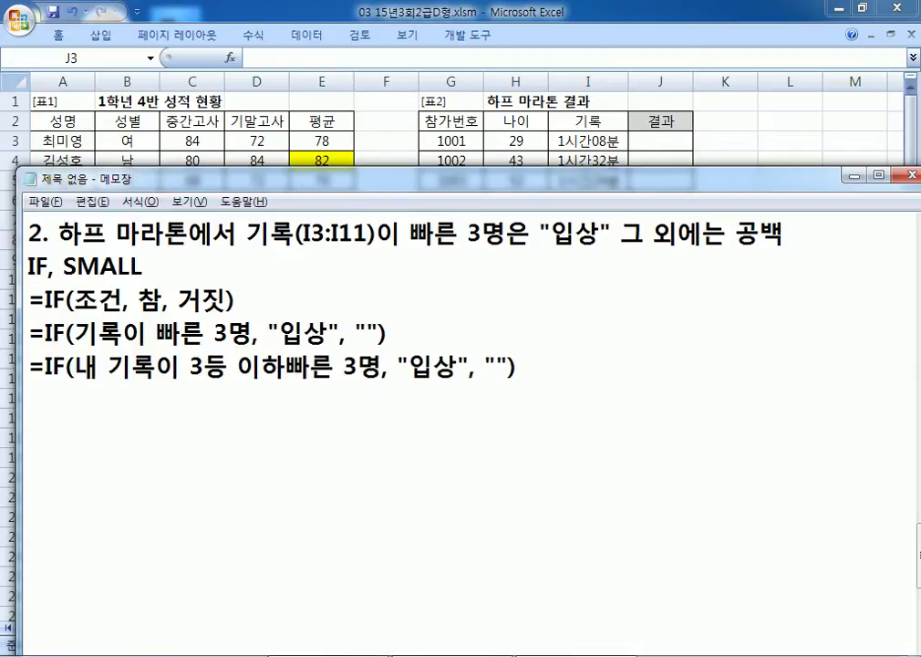
{"action": "key", "text": "Delete"}
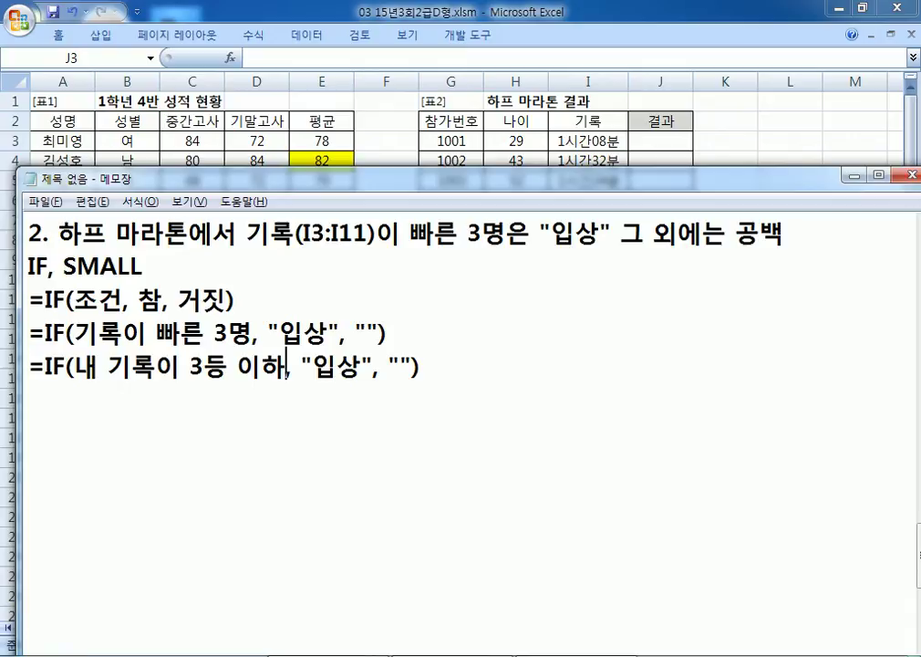
Step: Copy the revised IF line onto a new line and check the Excel sheet
{"action": "left_click", "coordinate": [309, 426]}
{"action": "key", "text": "shift+Up"}
{"action": "key", "text": "ctrl+c"}
{"action": "key", "text": "Left"}
{"action": "key", "text": "ctrl+v"}
{"action": "key", "text": "Right"}
{"action": "key", "text": "Right"}
{"action": "key", "text": "Right"}
{"action": "key", "text": "Right"}
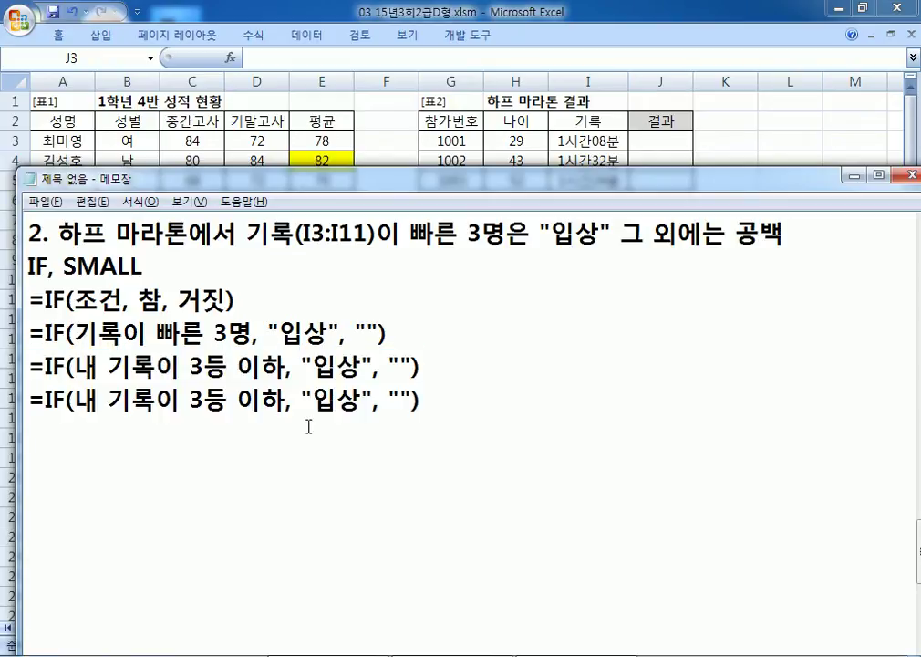
{"action": "key", "text": "alt+Tab"}
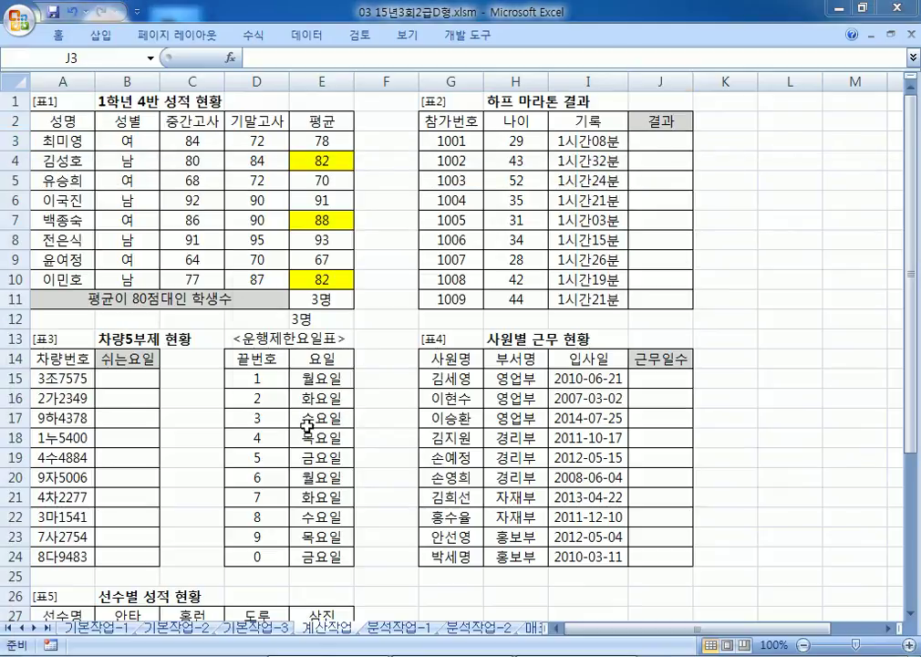
{"action": "key", "text": "alt+Tab"}
Step: Replace the note wording with the start of the formula I3<=SMALL(I3:I11)
{"action": "type", "text": "I3"}
{"action": "key", "text": "Delete"}
{"action": "key", "text": "Delete"}
{"action": "key", "text": "Delete"}
{"action": "type", "text": "<=록이 3등 이하, \"입상\", \"\")"}
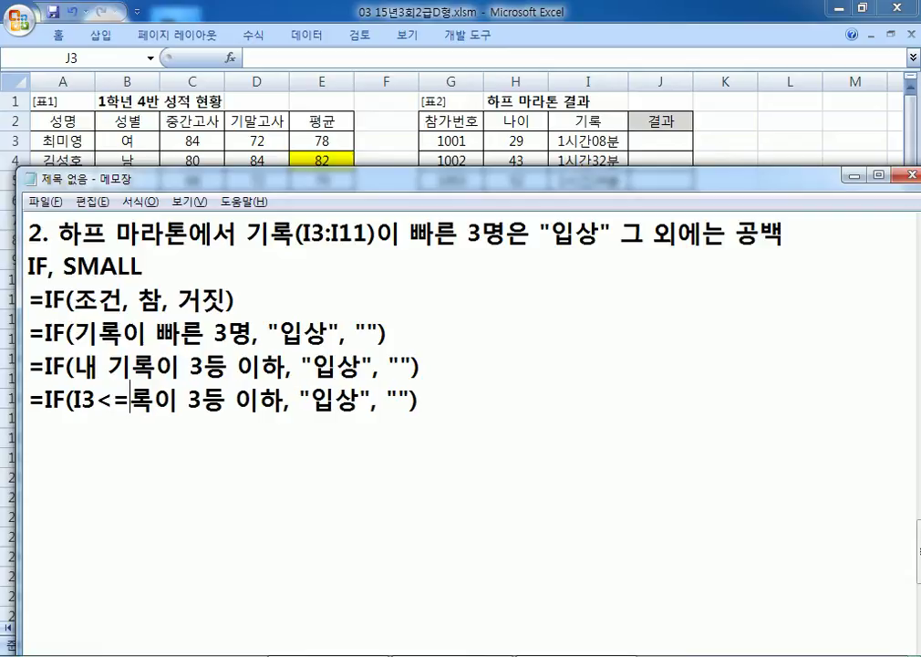
{"action": "key", "text": "Delete"}
{"action": "key", "text": "Delete"}
{"action": "key", "text": "Delete"}
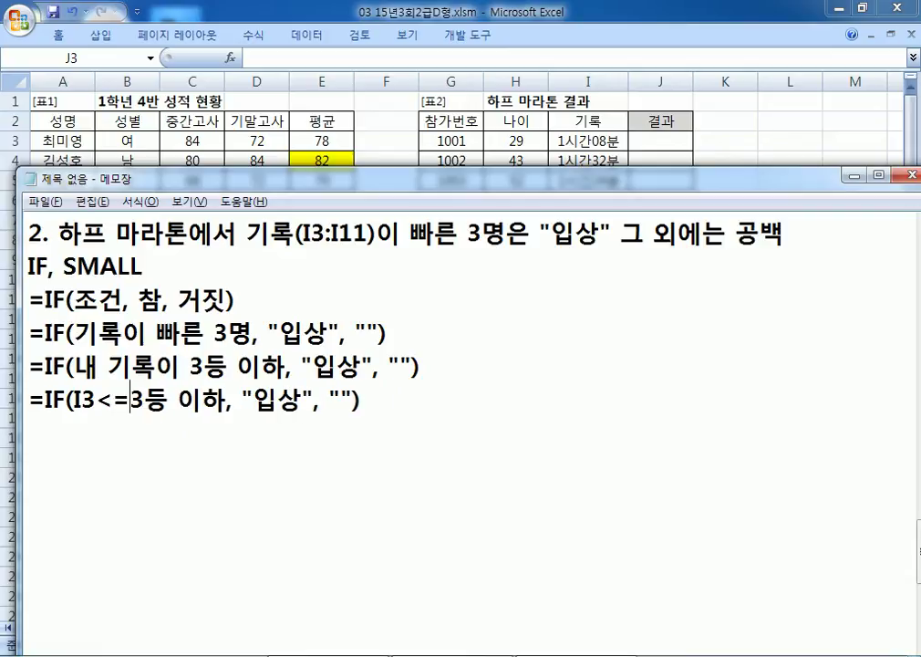
{"action": "type", "text": "SMALL("}
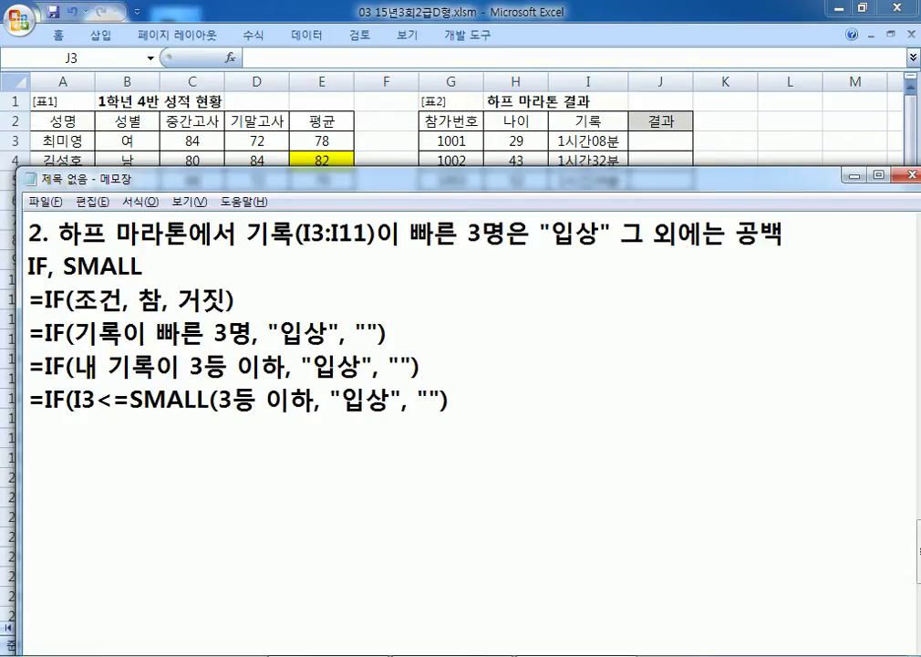
{"action": "type", "text": "I3:I1"}
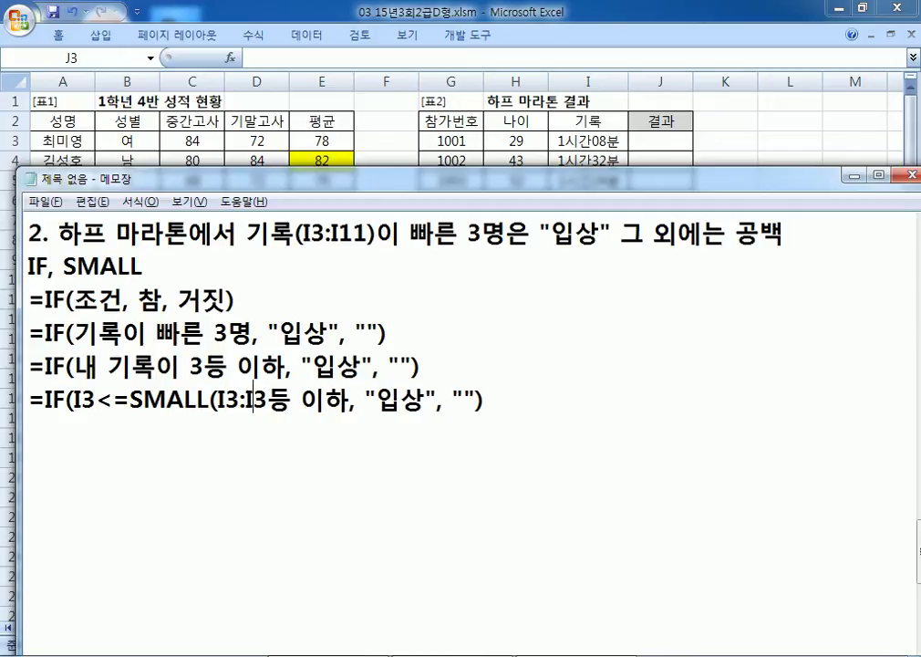
{"action": "type", "text": "10"}
{"action": "key", "text": "Delete"}
{"action": "key", "text": "Delete"}
{"action": "key", "text": "Delete"}
{"action": "key", "text": "Delete"}
{"action": "key", "text": "Delete"}
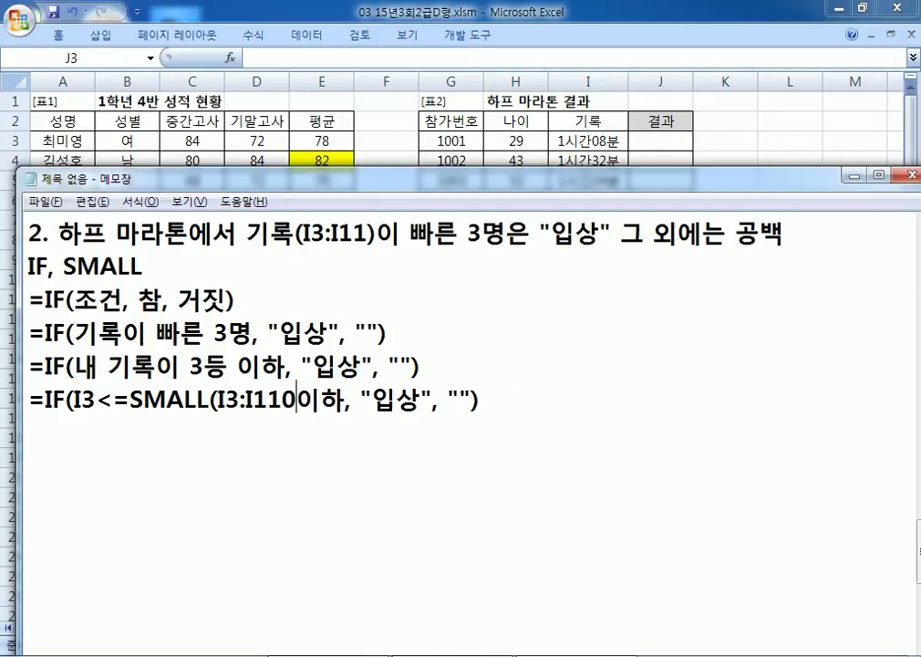
{"action": "key", "text": "BackSpace"}
{"action": "type", "text": ")("}
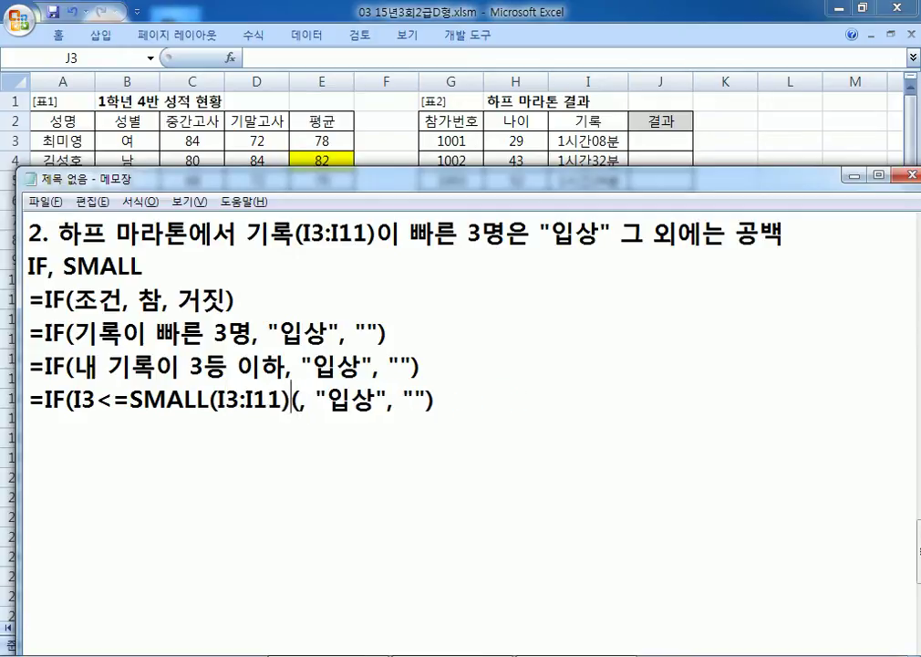
Step: Make the SMALL range absolute as $I$3:$I$11 and add rank 3
{"action": "key", "text": "Left"}
{"action": "key", "text": "Left"}
{"action": "key", "text": "Left"}
{"action": "key", "text": "Left"}
{"action": "key", "text": "Left"}
{"action": "key", "text": "Left"}
{"action": "key", "text": "Left"}
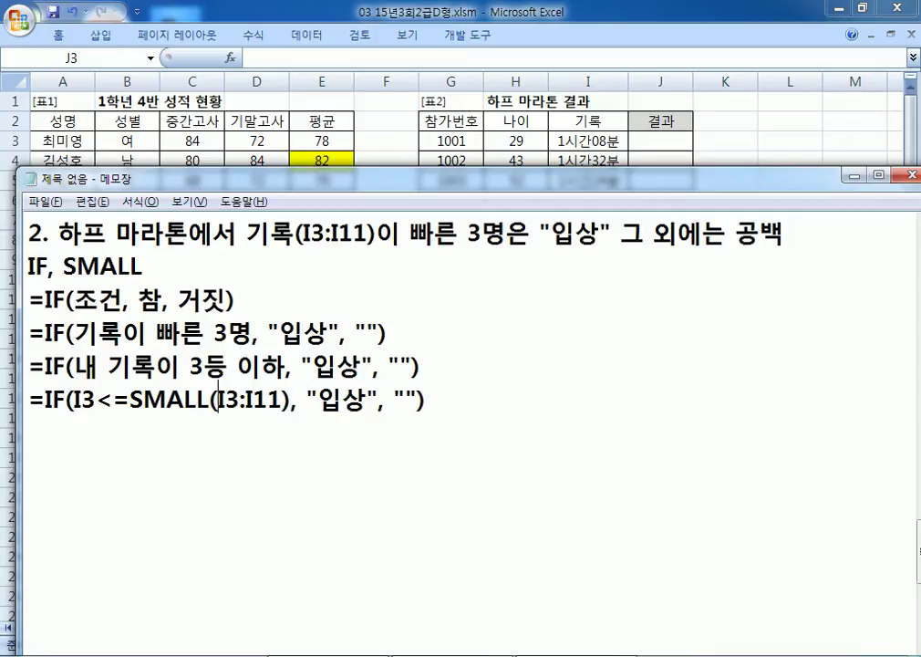
{"action": "type", "text": "$"}
{"action": "key", "text": "Right"}
{"action": "type", "text": "$"}
{"action": "key", "text": "Right"}
{"action": "key", "text": "Right"}
{"action": "type", "text": "$"}
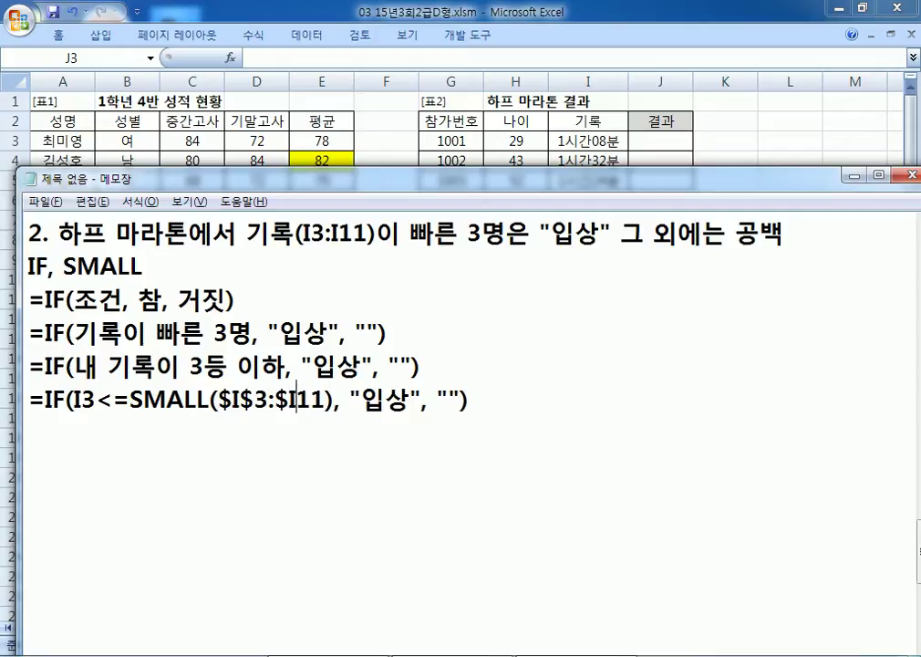
{"action": "key", "text": "Right"}
{"action": "type", "text": "$"}
{"action": "key", "text": "Right"}
{"action": "key", "text": "Right"}
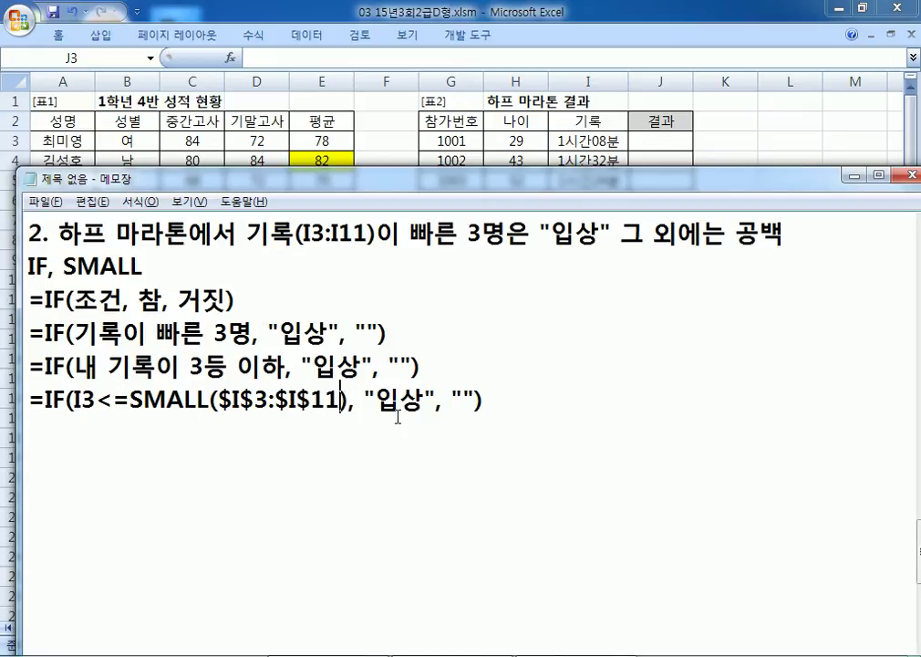
{"action": "type", "text": ", 3"}
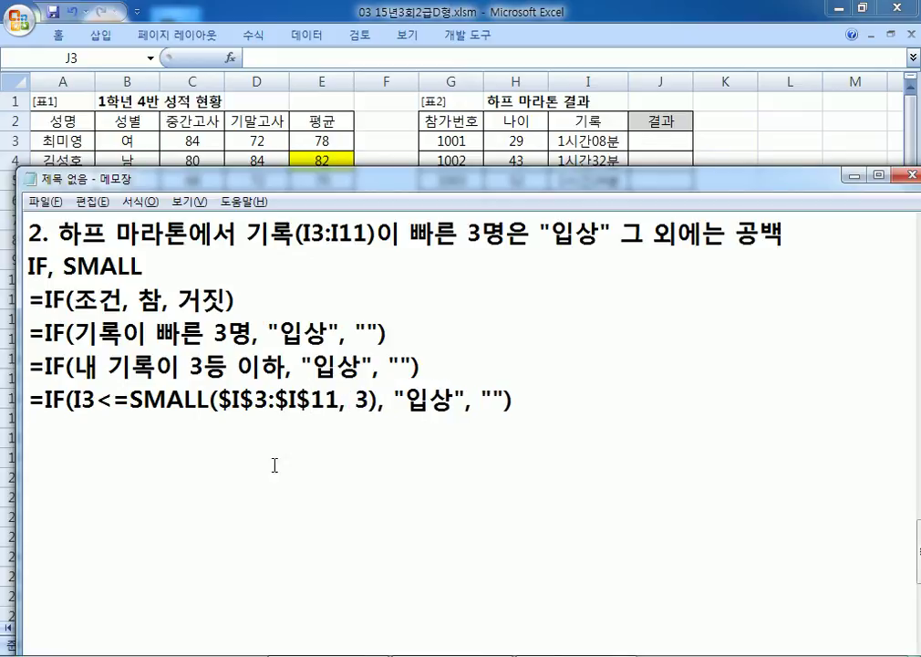
Step: Add a variant line =IF(I3<SMALL($I$3:$I$11, 4), "입상", "") below the rank-3 formula
{"action": "left_click_drag", "start_coordinate": [132, 398], "coordinate": [240, 400]}
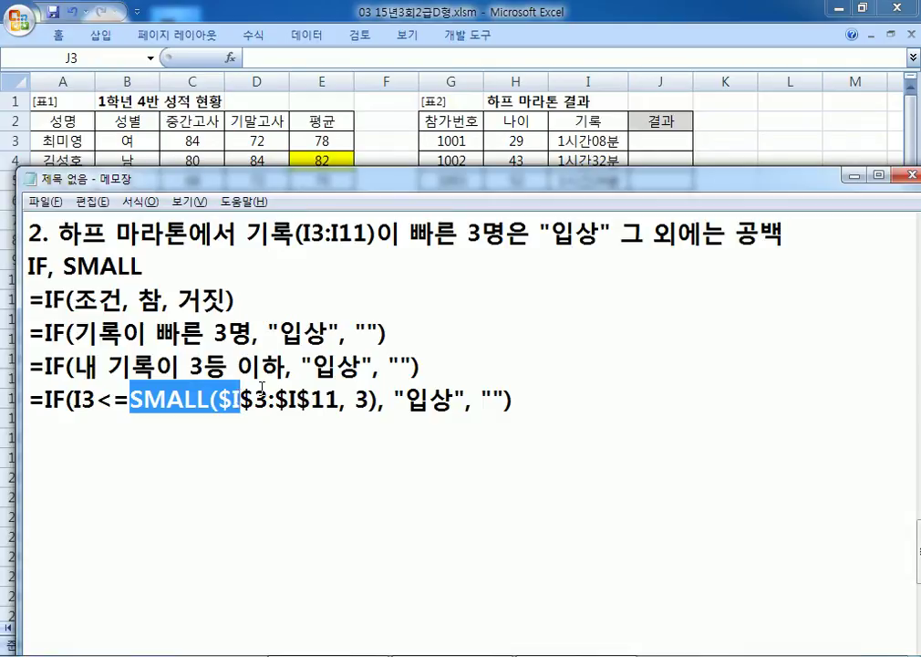
{"action": "left_click_drag", "start_coordinate": [368, 399], "coordinate": [130, 398]}
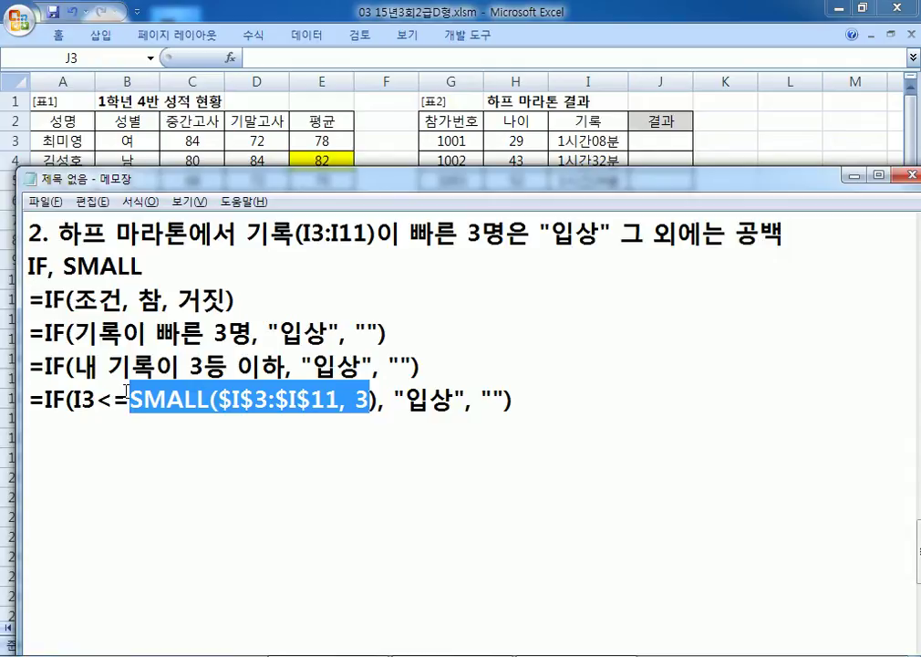
{"action": "left_click_drag", "start_coordinate": [28, 408], "coordinate": [31, 432]}
{"action": "left_click", "coordinate": [140, 421]}
{"action": "key", "text": "ctrl+v"}
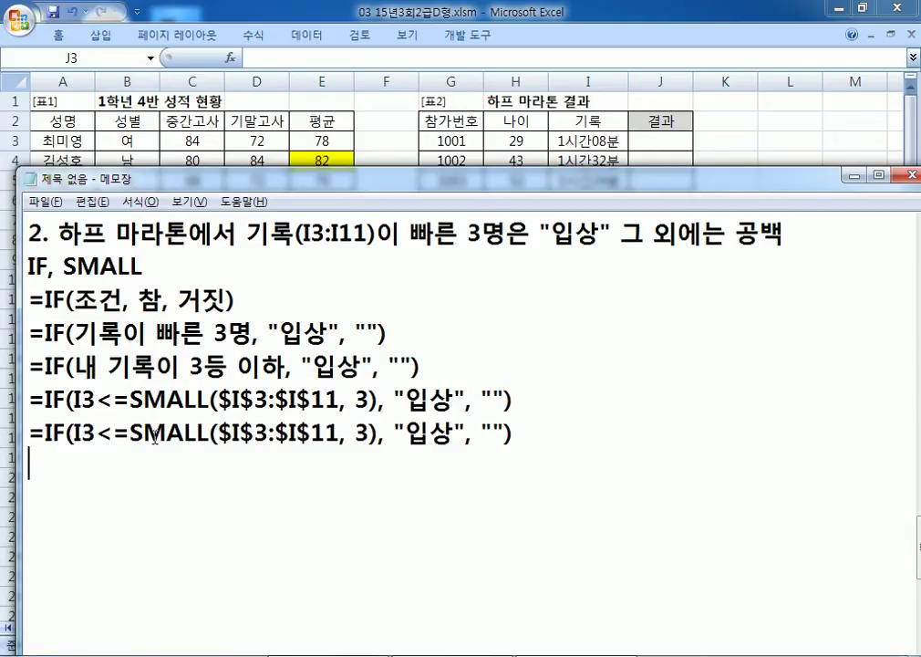
{"action": "double_click", "coordinate": [360, 433]}
{"action": "type", "text": "4"}
{"action": "left_click", "coordinate": [110, 432]}
{"action": "key", "text": "Delete"}
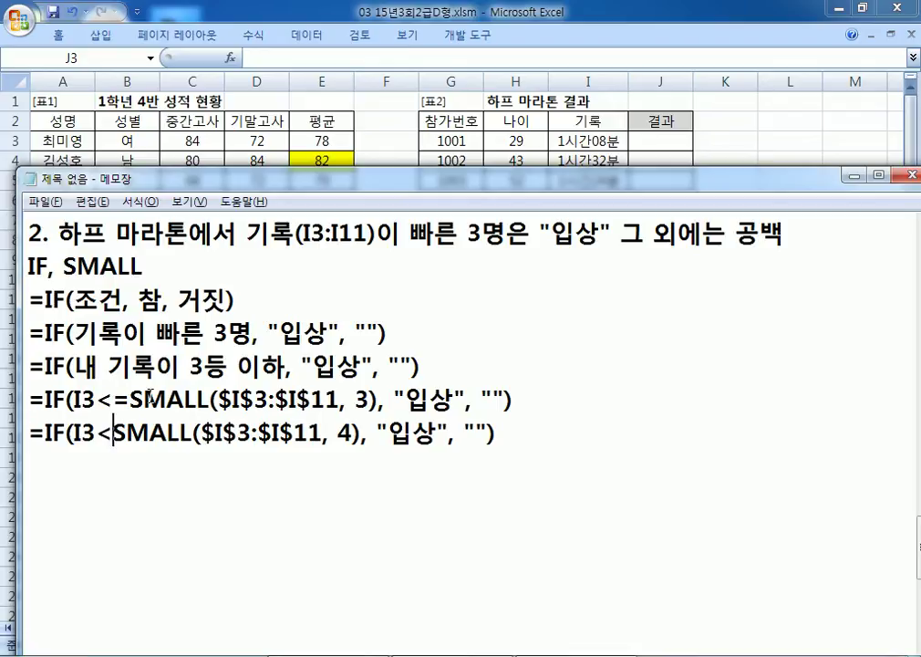
{"action": "left_click_drag", "start_coordinate": [340, 434], "coordinate": [352, 434]}
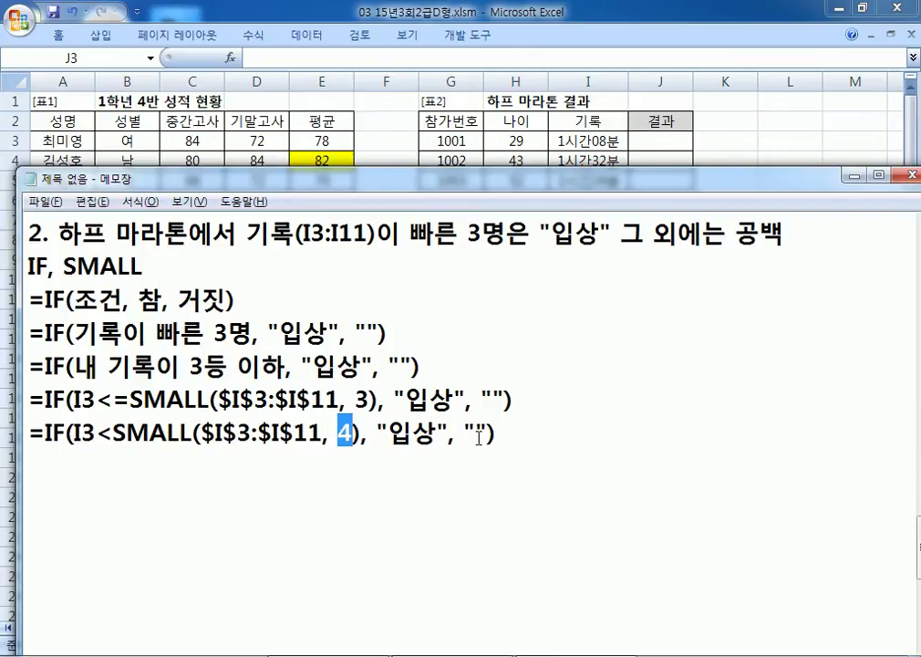
{"action": "left_click_drag", "start_coordinate": [28, 399], "coordinate": [535, 405]}
Step: Paste the =IF(I3<=SMALL($I$3:$I$11, 3), "입상", "") formula into J3 and fill it down to J11
{"action": "key", "text": "ctrl+c"}
{"action": "key", "text": "alt+Tab"}
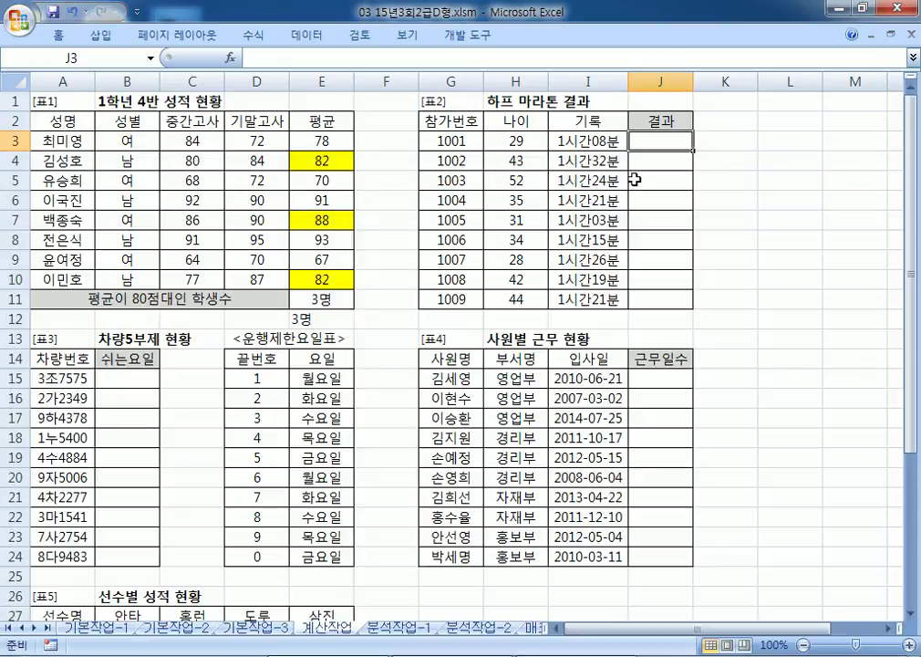
{"action": "key", "text": "ctrl+v"}
{"action": "double_click", "coordinate": [687, 151]}
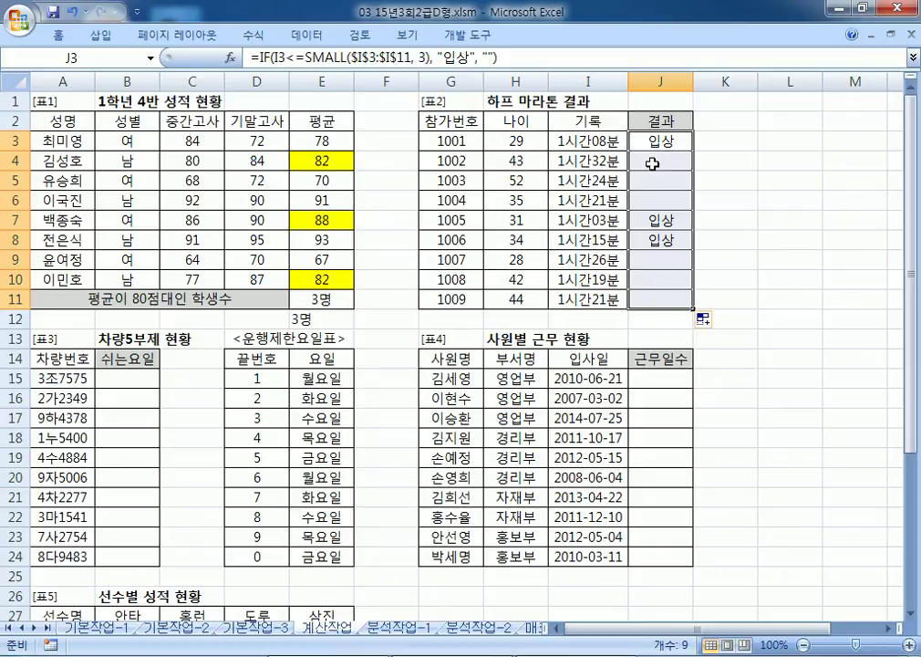
{"action": "left_click", "coordinate": [649, 142]}
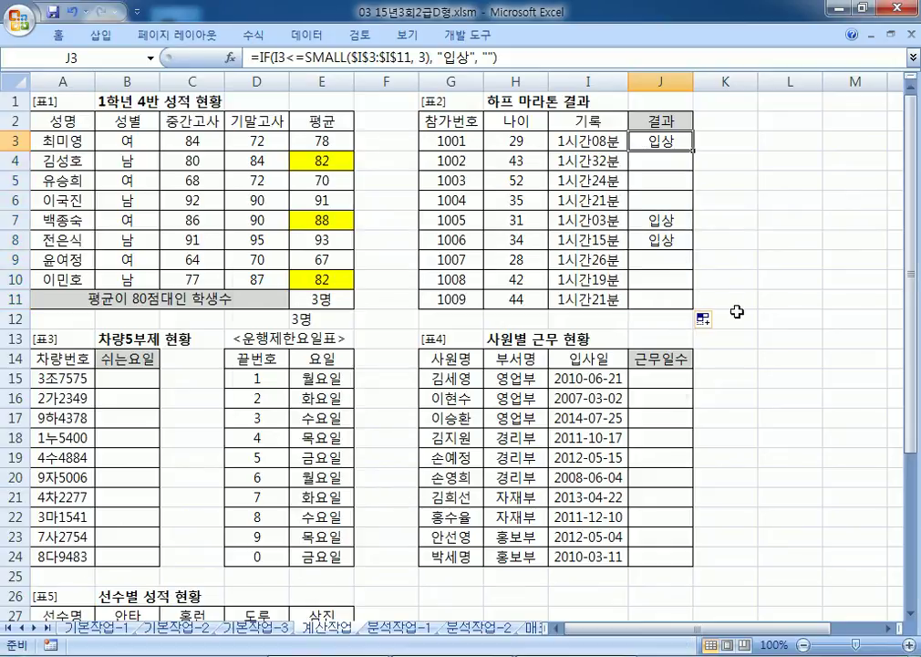
Step: Start note item '3.' in Notepad, then return to the workbook and scroll down
{"action": "key", "text": "alt+Tab"}
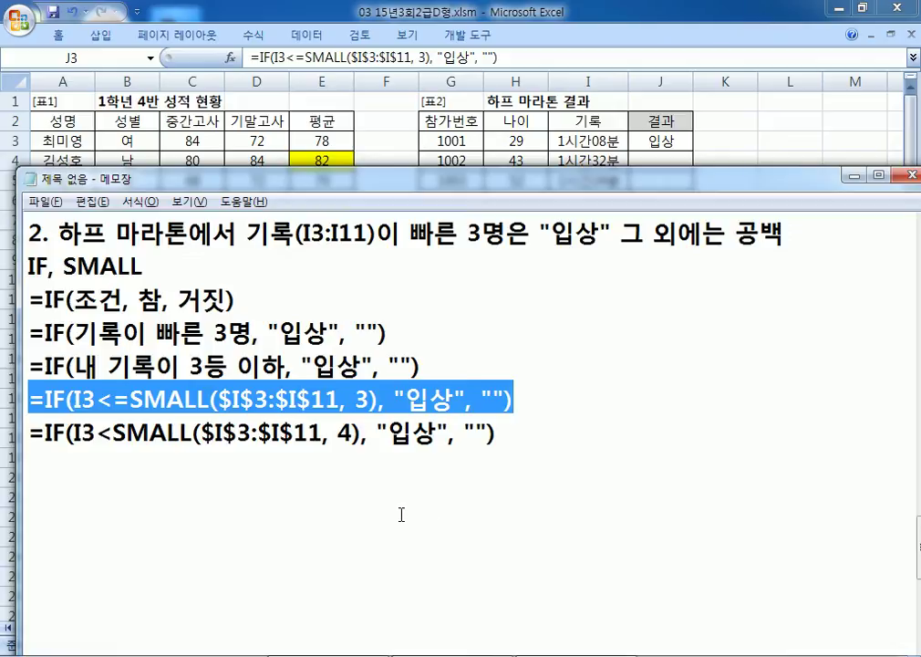
{"action": "left_click", "coordinate": [402, 515]}
{"action": "left_click", "coordinate": [393, 498]}
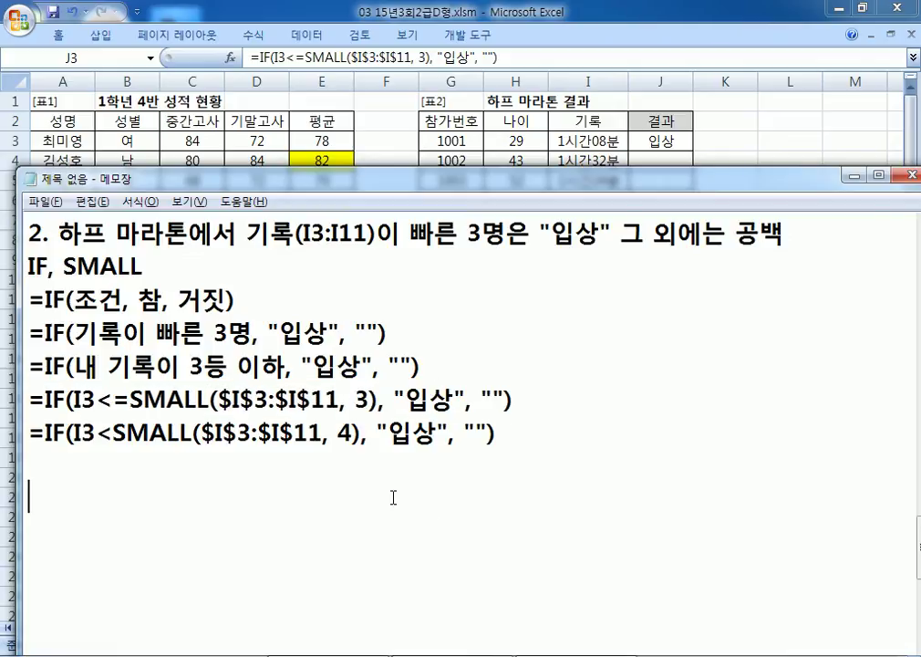
{"action": "type", "text": "3."}
{"action": "key", "text": "alt+Tab"}
{"action": "scroll", "coordinate": [374, 406], "scroll_direction": "down", "scroll_amount": 4}
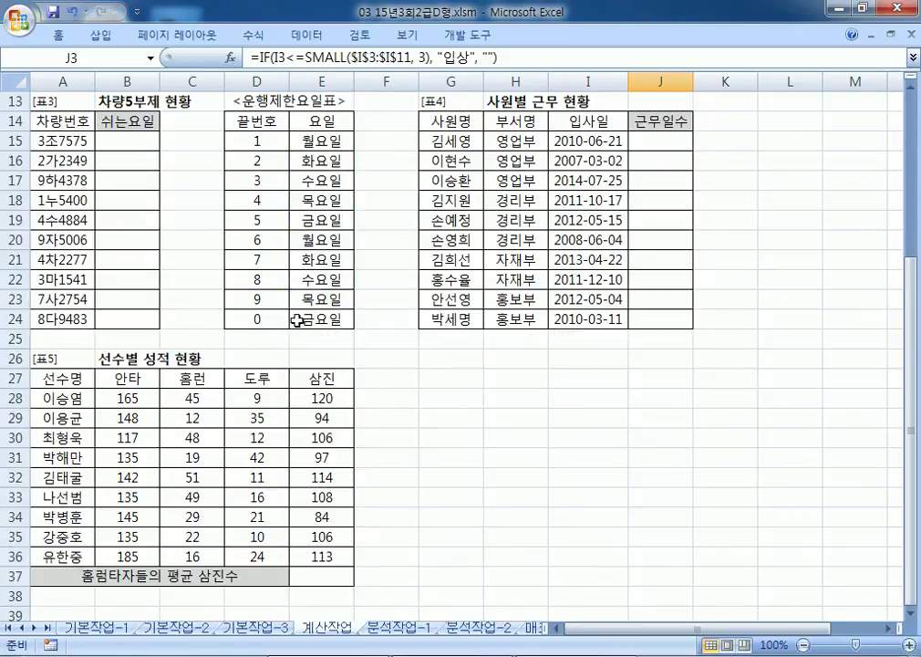
Step: Dock Notepad on the right and write the task: show 쉬는요일 from 차량번호(A15:A24) using 운행제한요일표
{"action": "key", "text": "alt+Tab"}
{"action": "left_click_drag", "start_coordinate": [253, 183], "coordinate": [920, 68]}
{"action": "left_click_drag", "start_coordinate": [465, 139], "coordinate": [353, 139]}
{"action": "scroll", "coordinate": [466, 221], "scroll_direction": "down", "scroll_amount": 10}
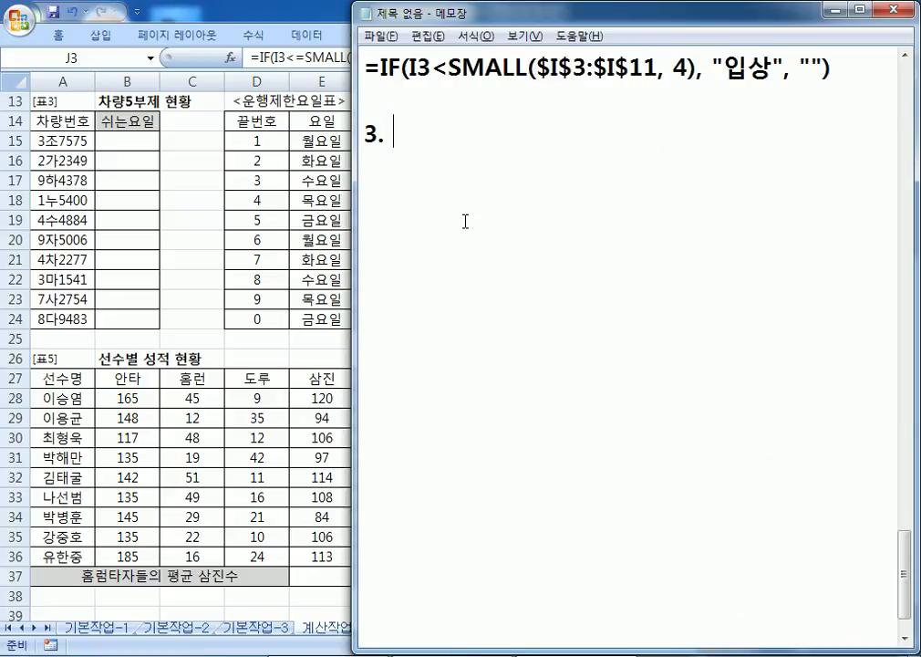
{"action": "type", "text": "VK"}
{"action": "key", "text": "BackSpace"}
{"action": "key", "text": "BackSpace"}
{"action": "type", "text": "차라"}
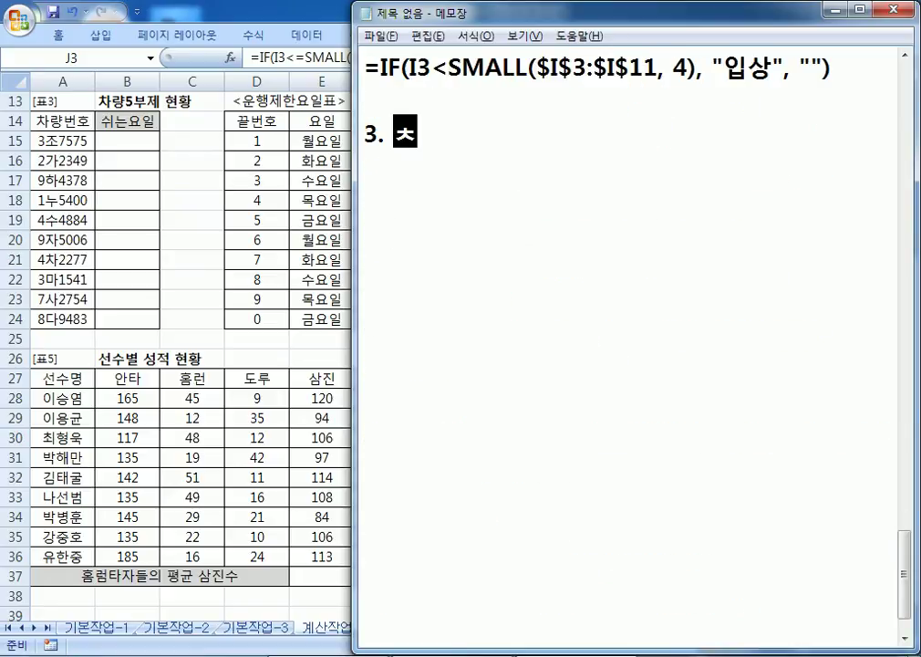
{"action": "key", "text": "BackSpace"}
{"action": "type", "text": "래ㅑㅇ"}
{"action": "key", "text": "BackSpace"}
{"action": "key", "text": "BackSpace"}
{"action": "key", "text": "BackSpace"}
{"action": "type", "text": "량번호("}
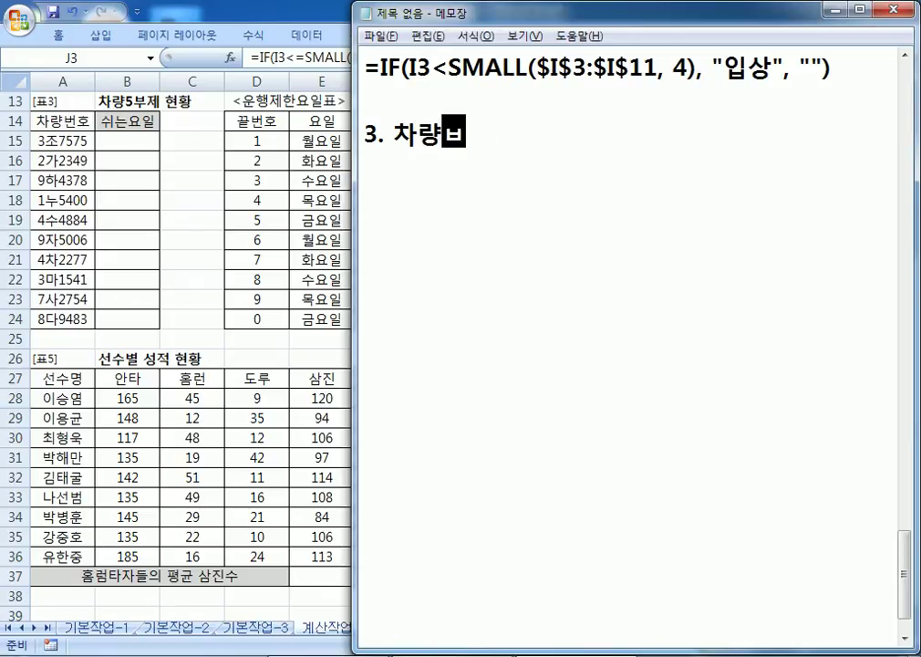
{"action": "type", "text": "A15:A24)"}
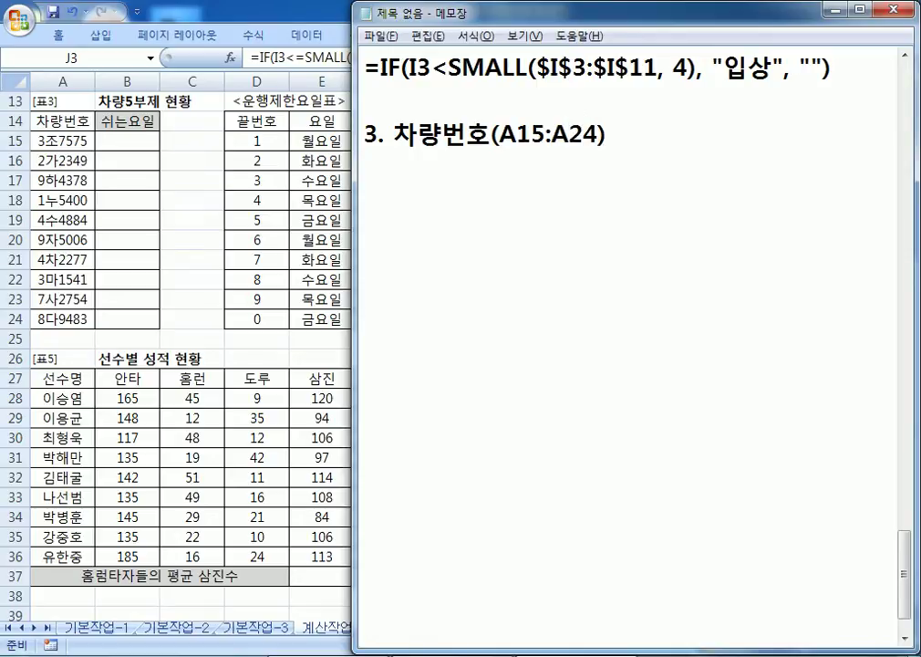
{"action": "type", "text": "와 운"}
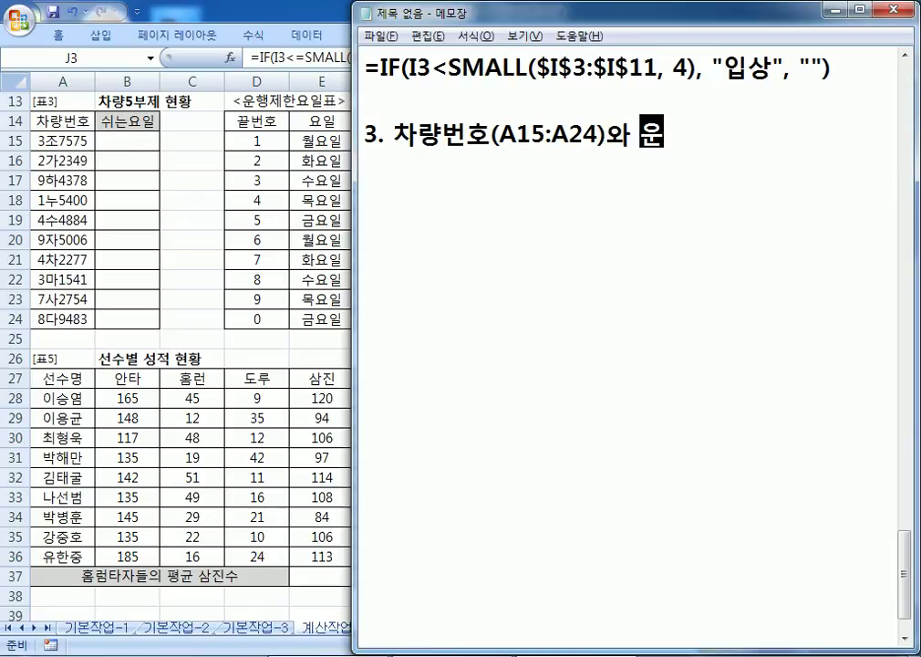
{"action": "type", "text": "행제한"}
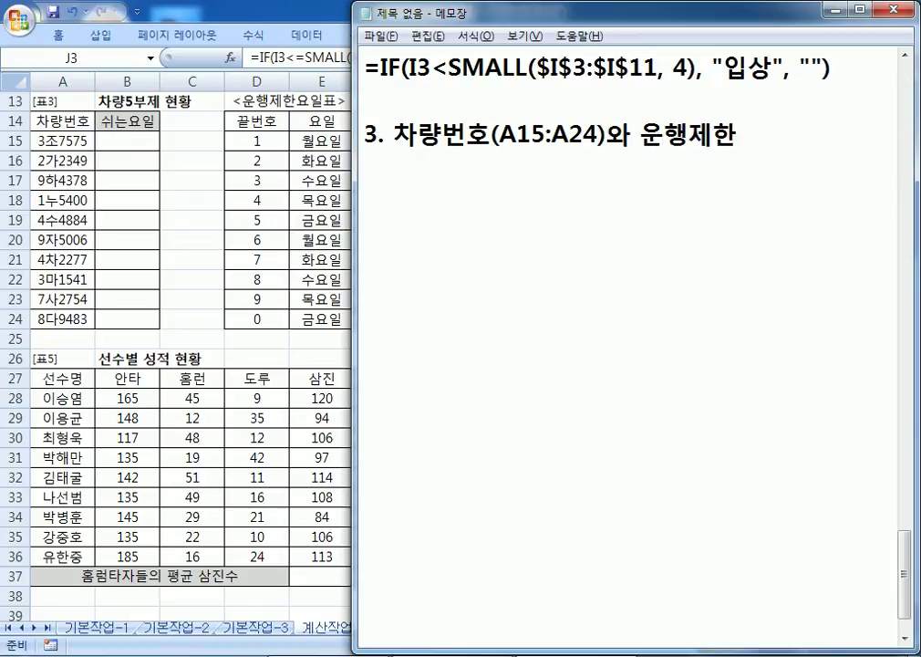
{"action": "type", "text": "요일표를 잉"}
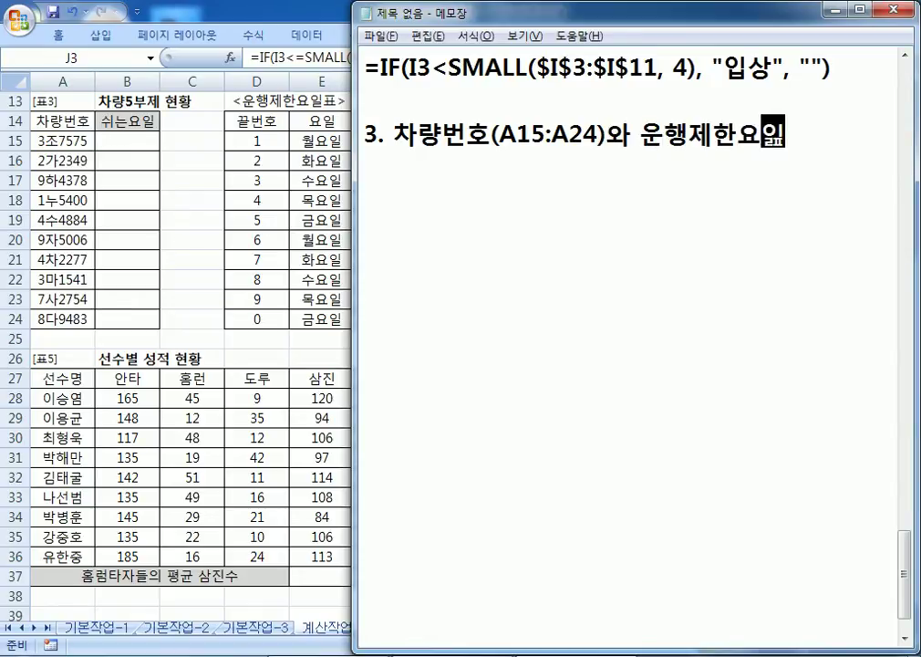
{"action": "type", "text": "용하여 "}
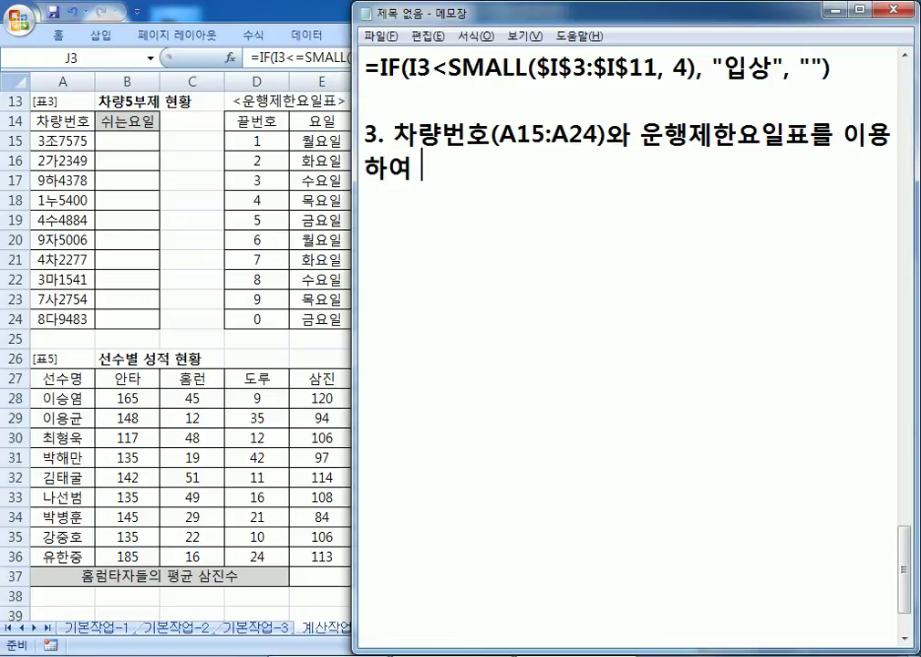
{"action": "type", "text": "쉰는"}
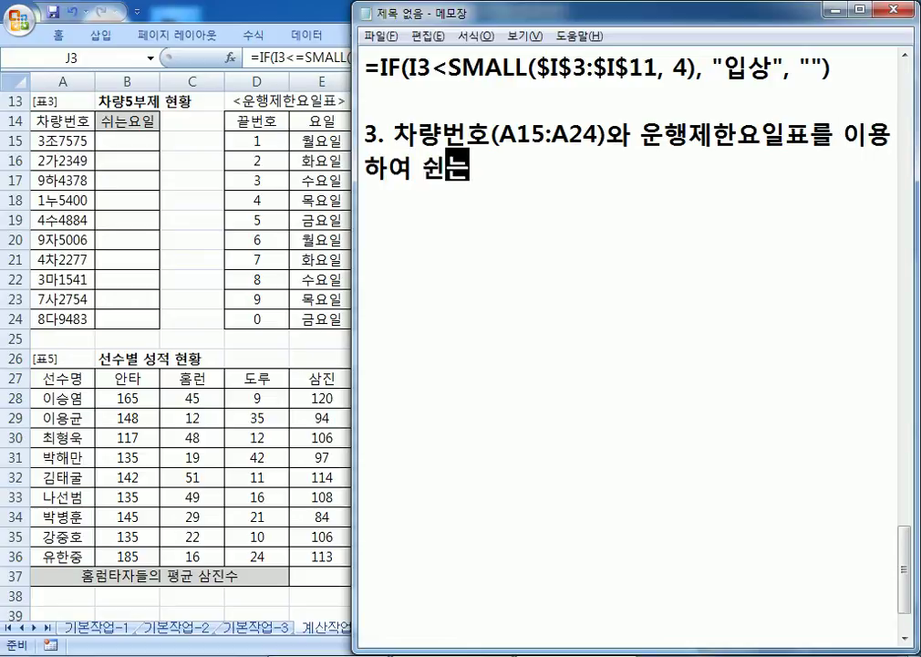
{"action": "key", "text": "BackSpace"}
{"action": "key", "text": "BackSpace"}
{"action": "key", "text": "BackSpace"}
{"action": "key", "text": "BackSpace"}
{"action": "type", "text": "쉬는요일"}
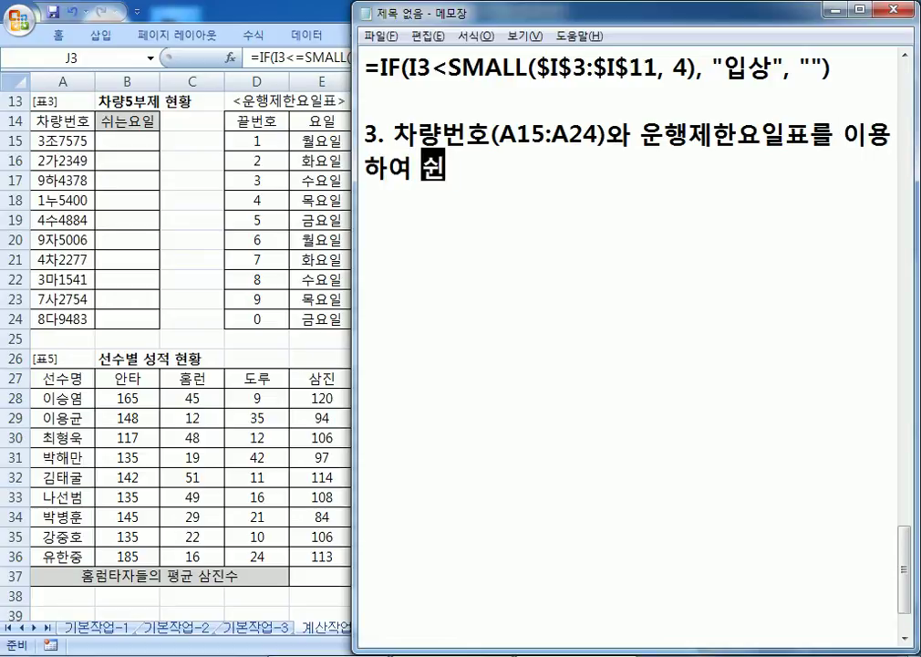
{"action": "type", "text": "을 표시"}
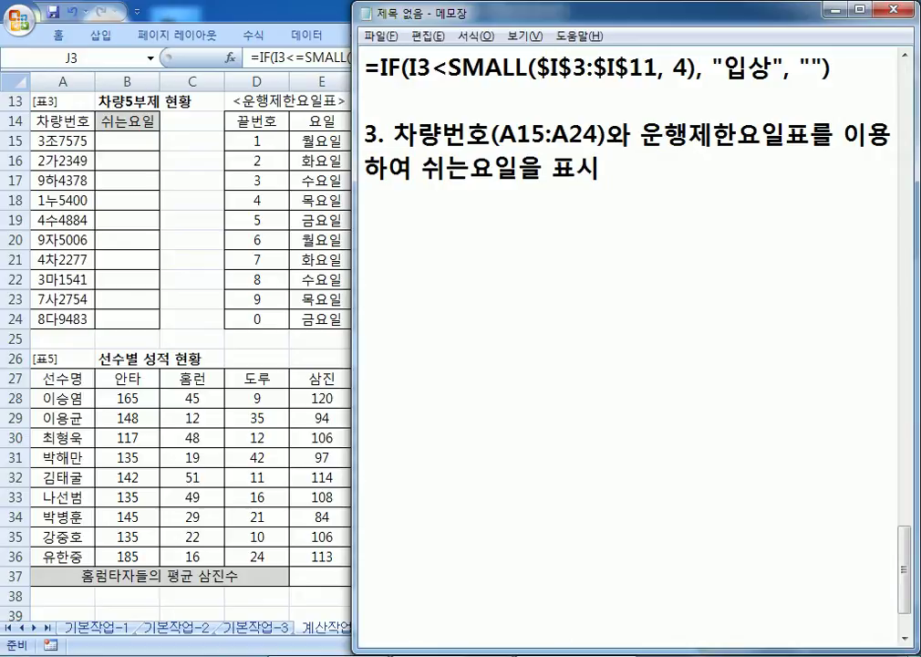
Step: Add the hint line '차량번호의 끝자리 숫자를 이용하여 처리'
{"action": "key", "text": "Return"}
{"action": "type", "text": "차량"}
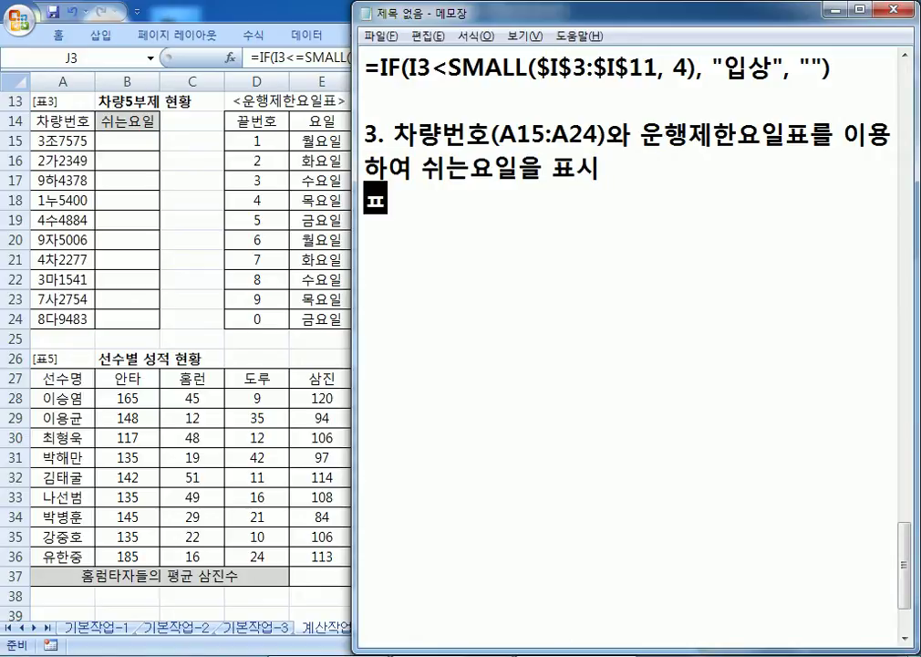
{"action": "type", "text": "번호"}
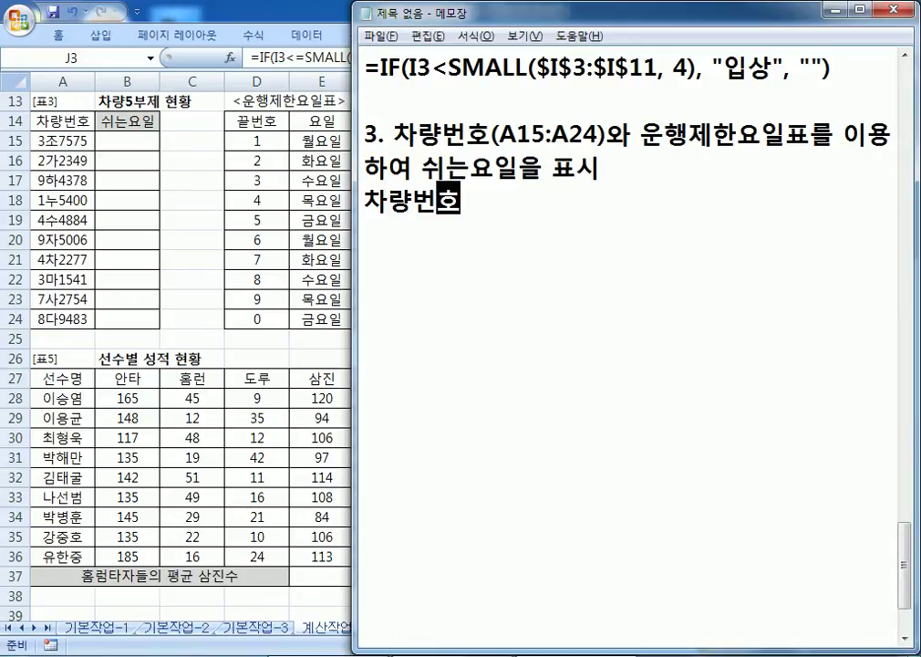
{"action": "type", "text": "의 ㄱ"}
{"action": "key", "text": "BackSpace"}
{"action": "type", "text": "끝자리"}
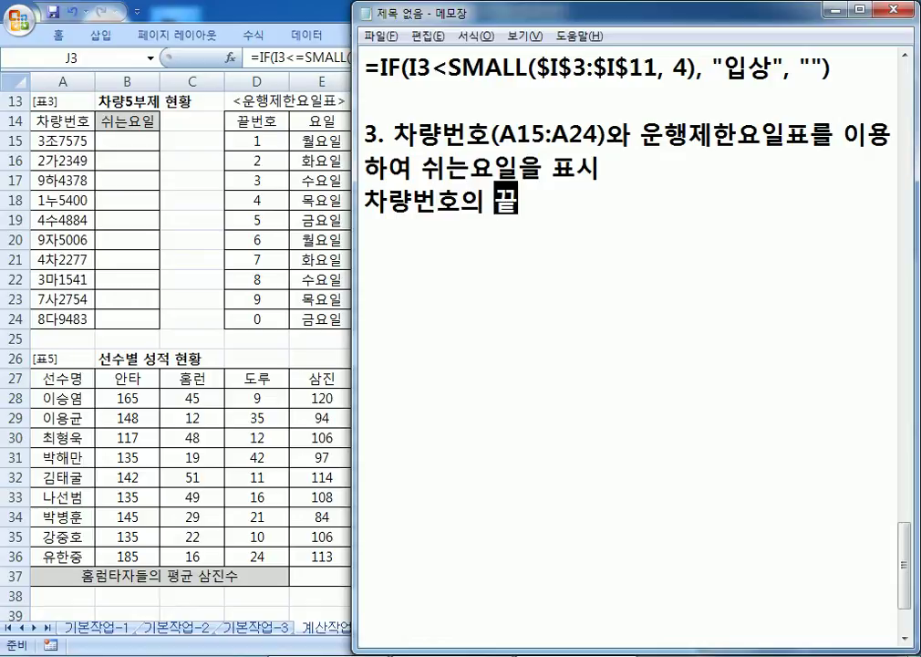
{"action": "type", "text": " 수리"}
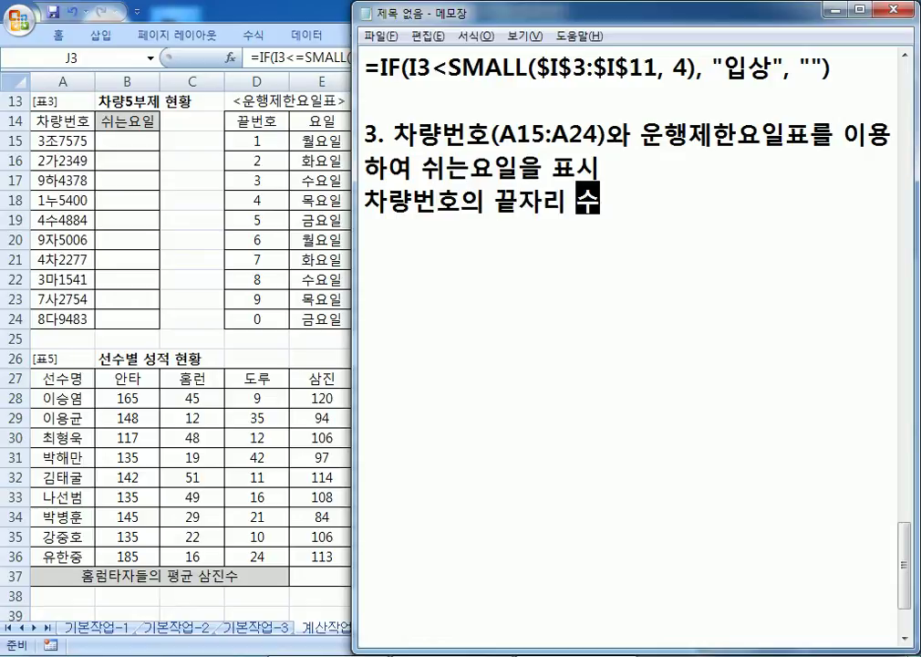
{"action": "key", "text": "BackSpace"}
{"action": "type", "text": "ㅊ"}
{"action": "key", "text": "BackSpace"}
{"action": "key", "text": "BackSpace"}
{"action": "key", "text": "BackSpace"}
{"action": "type", "text": "수ㅅ자를 이용ㅎ"}
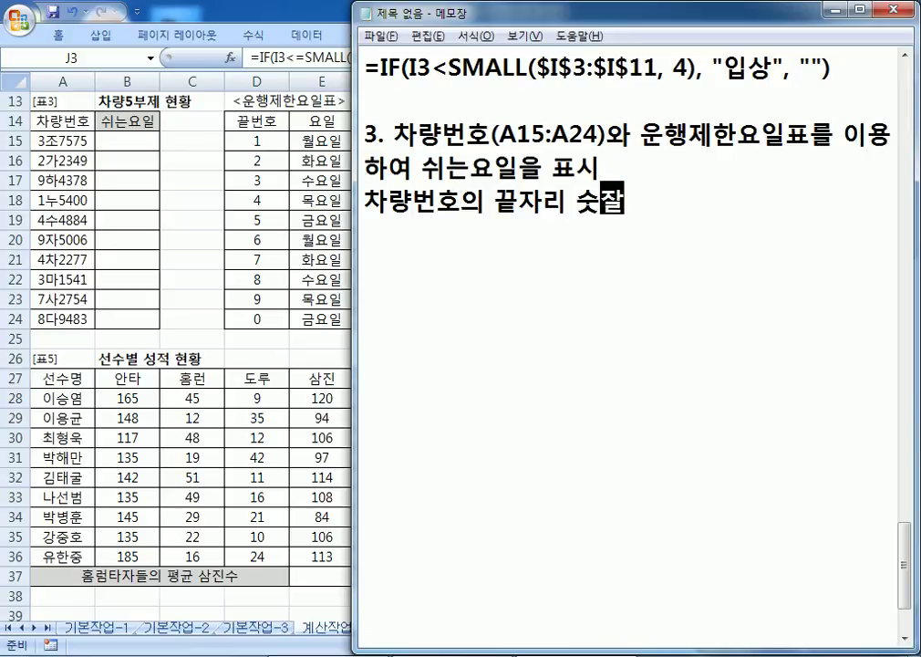
{"action": "type", "text": "ㅏ여 처리"}
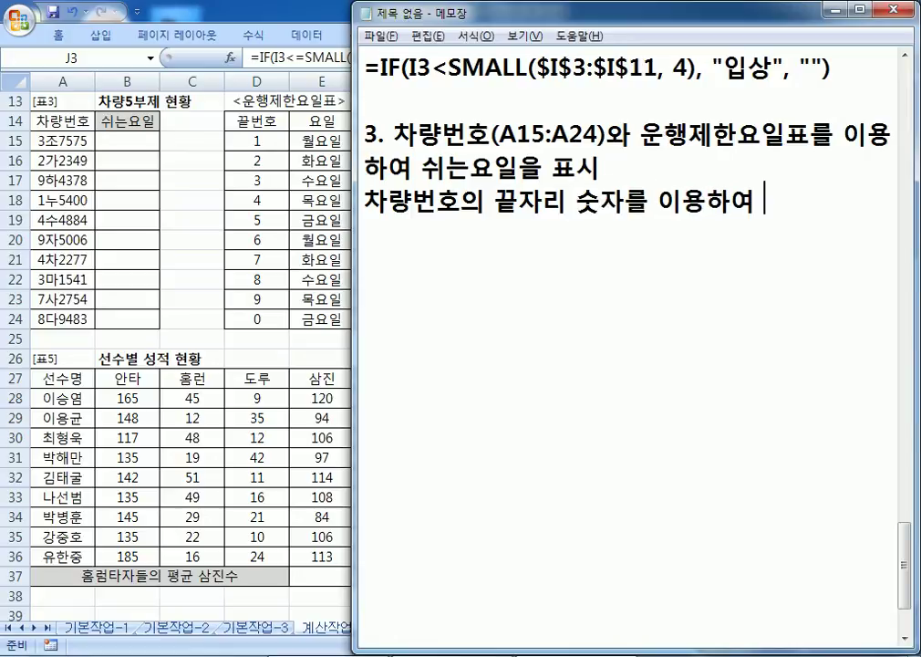
{"action": "key", "text": "Return"}
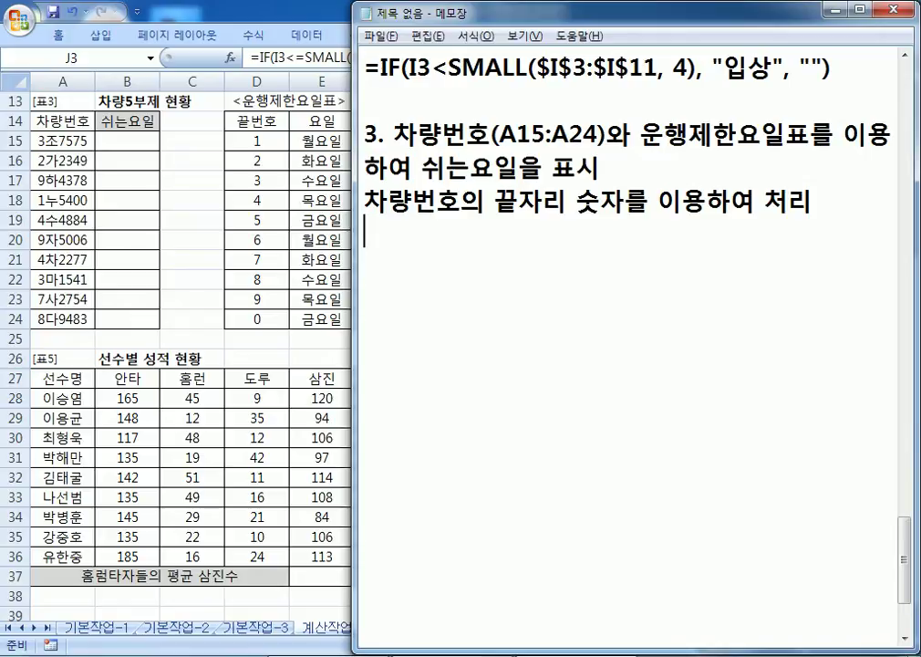
Step: Add 'VLOOKUP, RIGHT' and the template =VLOOKUP(찾는 값, 참조 영역, 인덱스, 옵션)
{"action": "type", "text": "VLOO"}
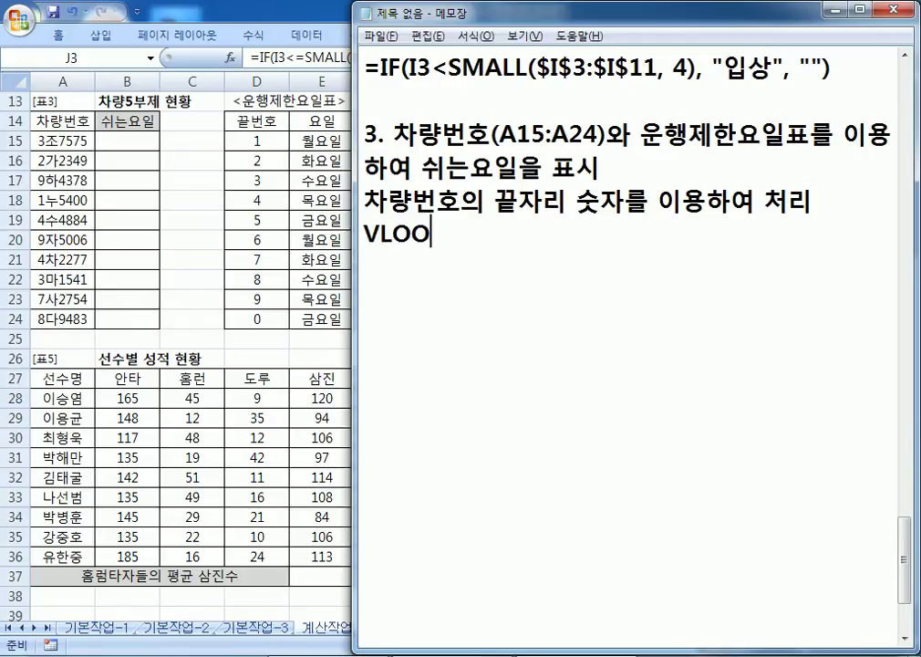
{"action": "type", "text": "KUP, "}
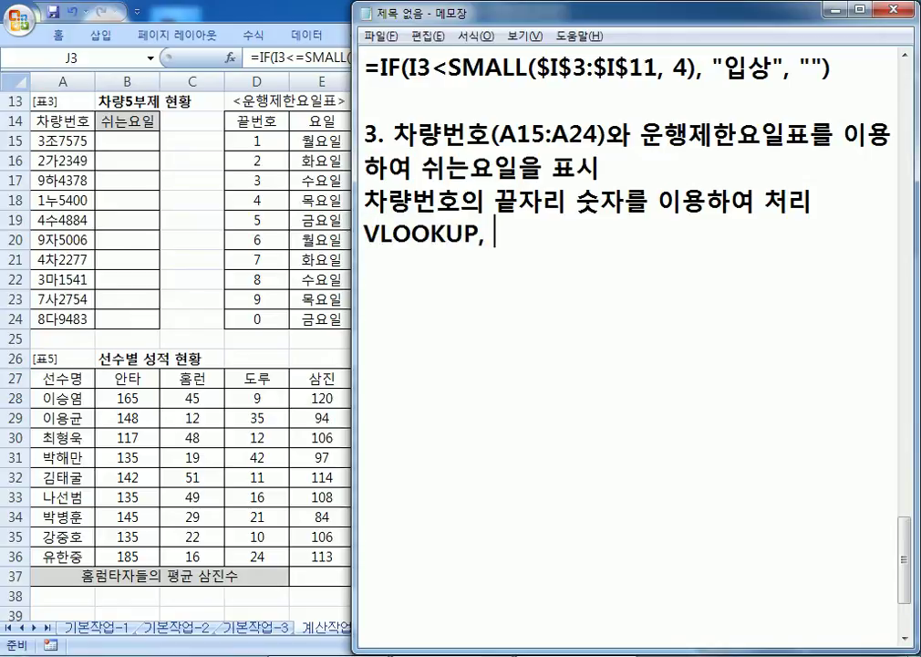
{"action": "type", "text": "RIGHT"}
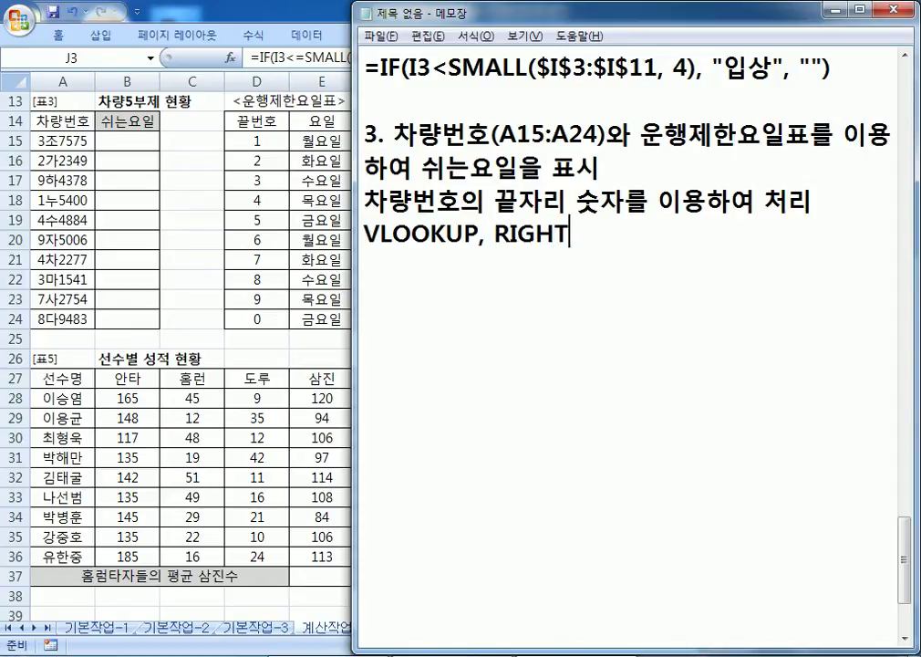
{"action": "key", "text": "Return"}
{"action": "type", "text": "VLOO"}
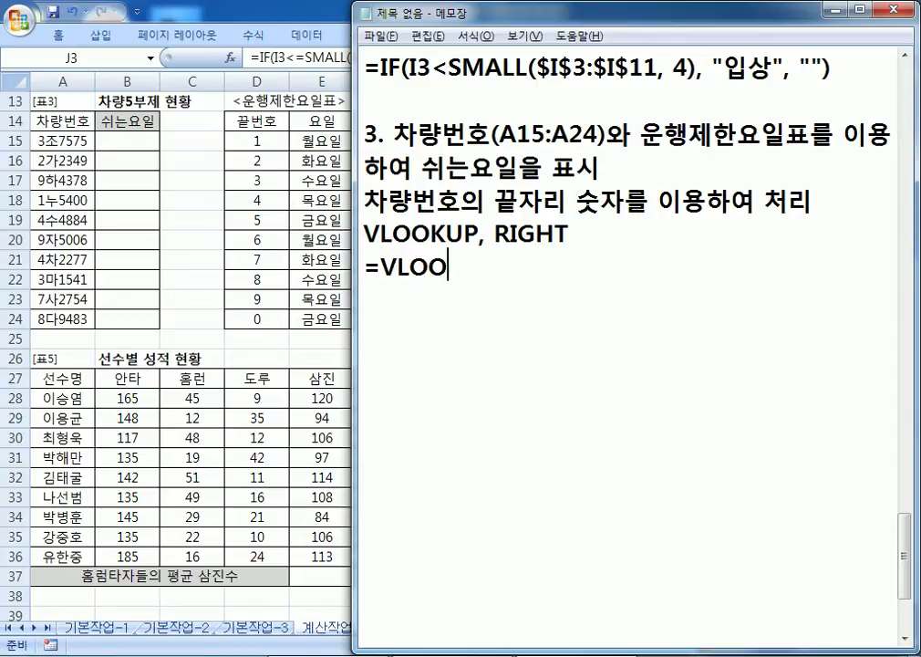
{"action": "type", "text": "KUP(찾는 값"}
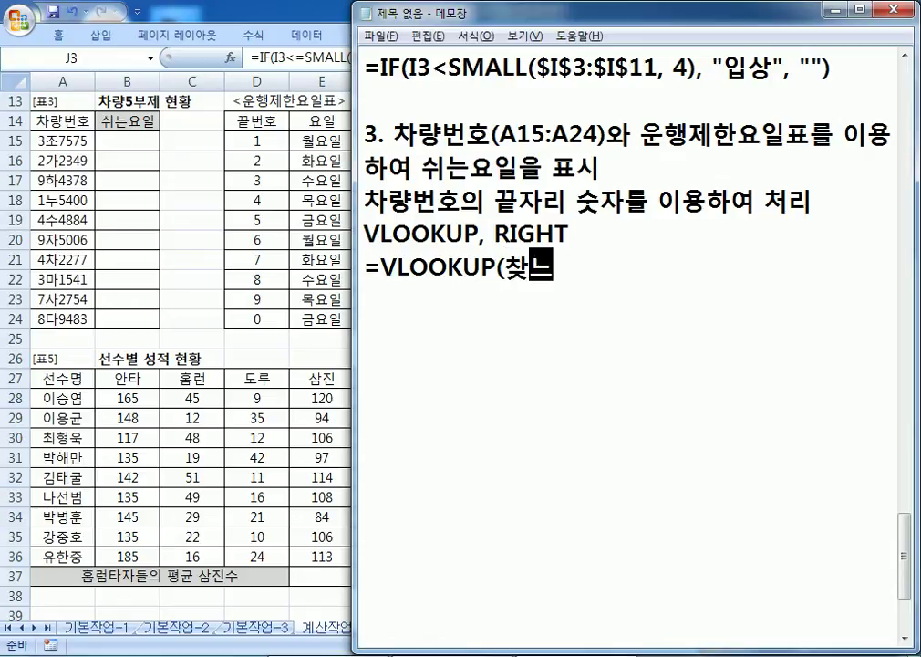
{"action": "type", "text": ", 참조표"}
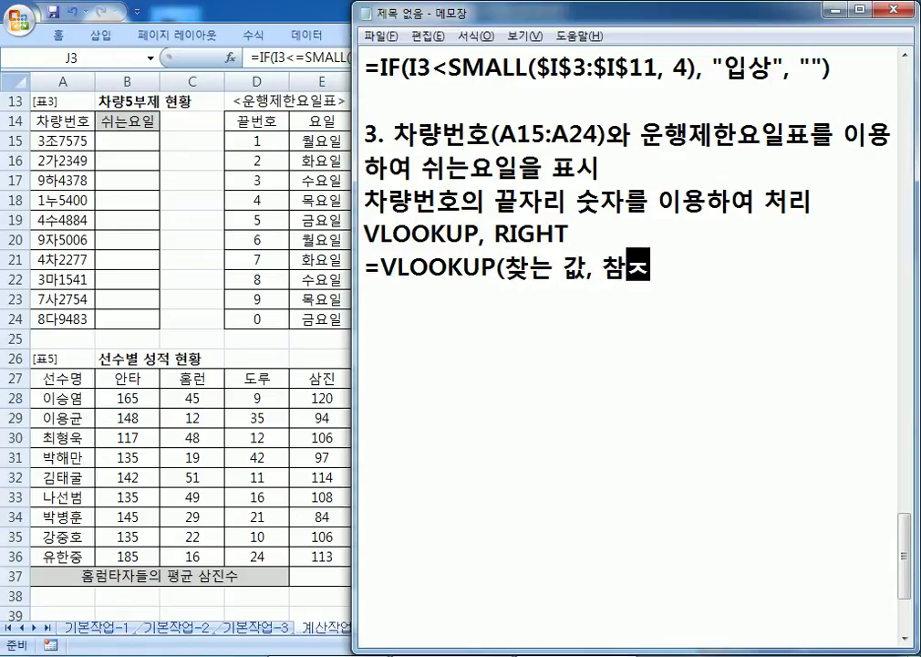
{"action": "key", "text": "BackSpace"}
{"action": "key", "text": "BackSpace"}
{"action": "key", "text": "BackSpace"}
{"action": "type", "text": "조 ㅇㅇㅇ"}
{"action": "key", "text": "BackSpace"}
{"action": "key", "text": "BackSpace"}
{"action": "key", "text": "BackSpace"}
{"action": "type", "text": "영역,"}
{"action": "type", "text": " ㅅ"}
{"action": "key", "text": "BackSpace"}
{"action": "type", "text": "인덱스, 옵션)"}
{"action": "key", "text": "Return"}
Step: Duplicate the VLOOKUP template line onto the line below
{"action": "key", "text": "shift+Up"}
{"action": "type", "text": "ㅊ"}
{"action": "key", "text": "ctrl+z"}
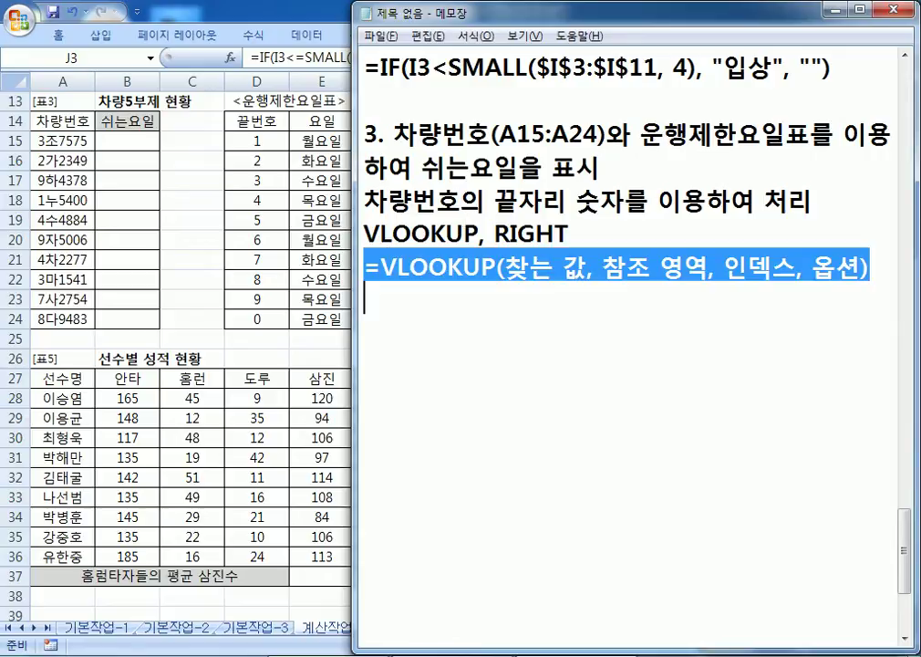
{"action": "key", "text": "ctrl+c"}
{"action": "key", "text": "Down"}
{"action": "key", "text": "ctrl+v"}
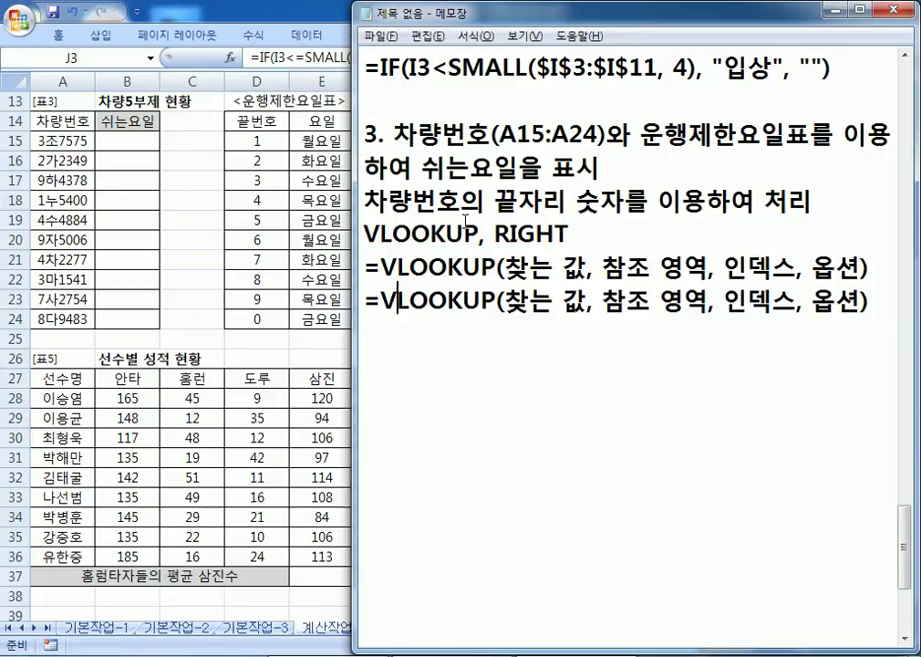
Step: Replace the 찾는 값 placeholder with RIGHT(A15, 1)
{"action": "type", "text": "RIGHTZ9"}
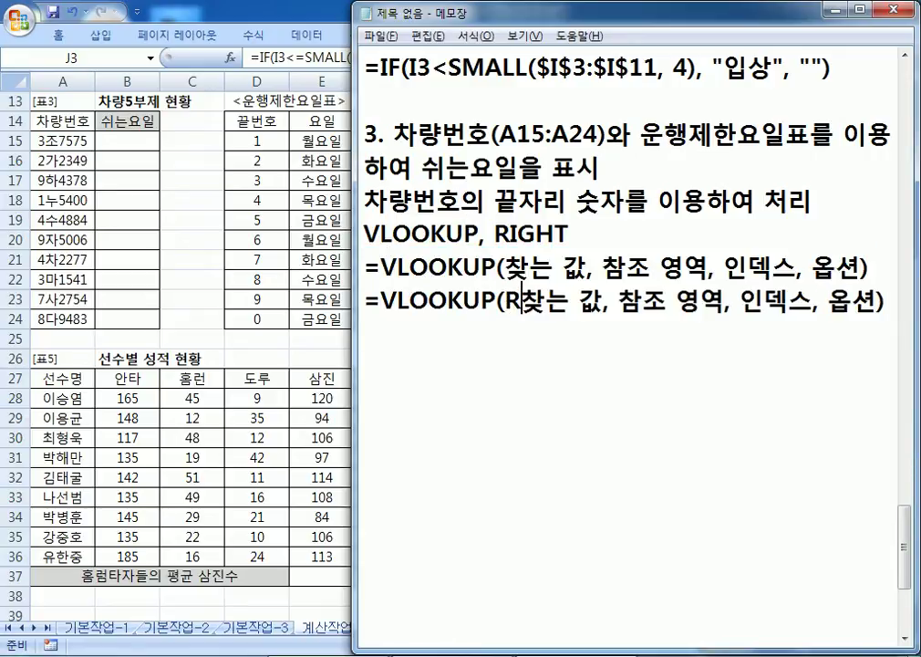
{"action": "key", "text": "BackSpace"}
{"action": "key", "text": "BackSpace"}
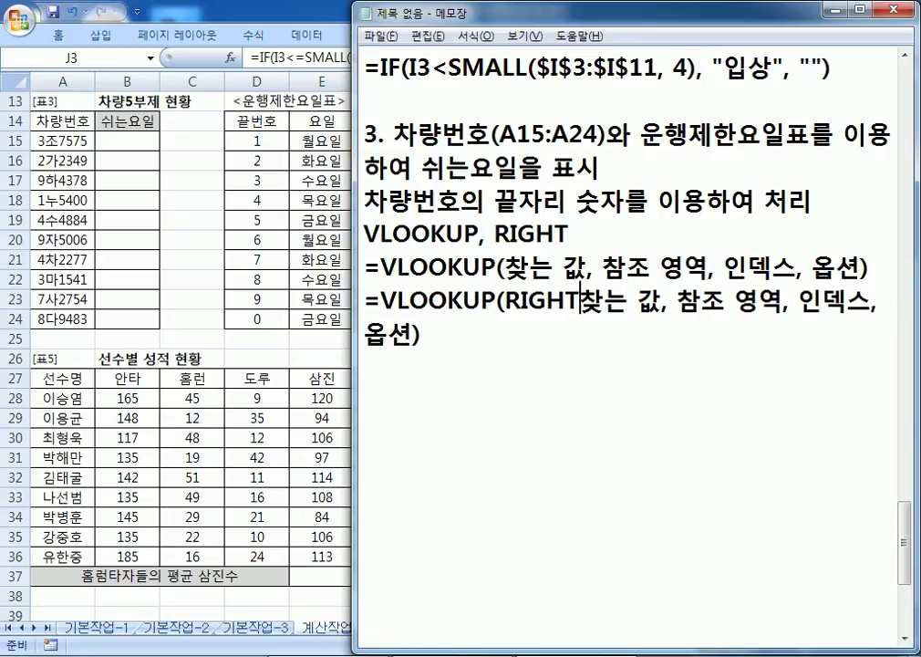
{"action": "type", "text": "(A15"}
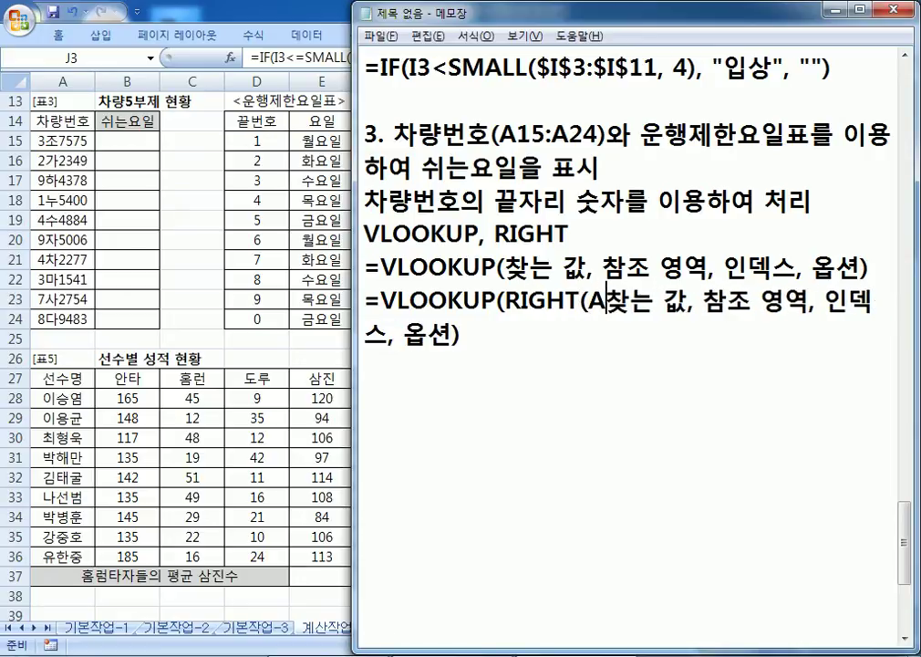
{"action": "type", "text": "ㄴ"}
{"action": "key", "text": "BackSpace"}
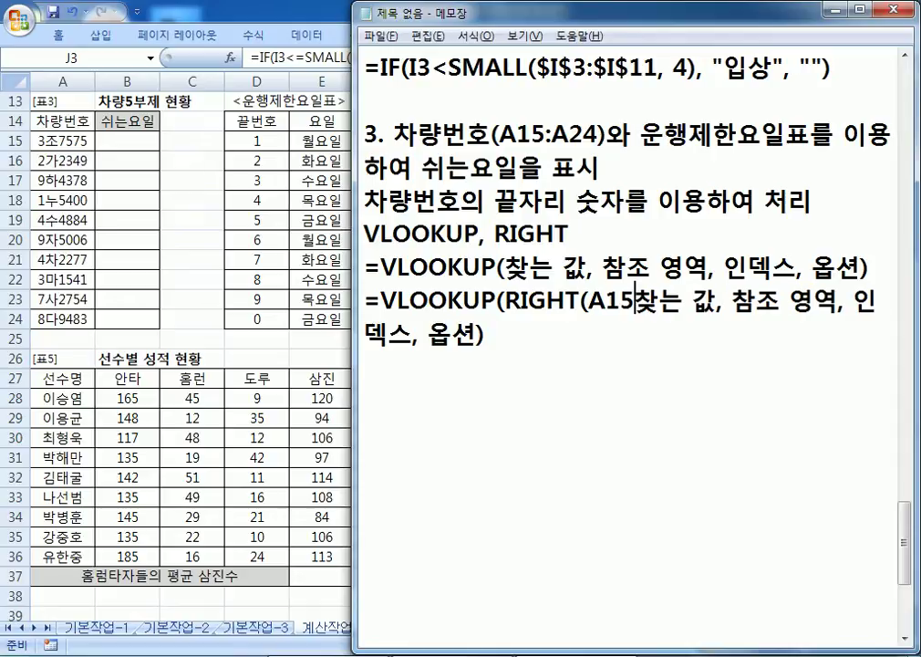
{"action": "type", "text": ",1"}
{"action": "key", "text": "BackSpace"}
{"action": "type", "text": "1)"}
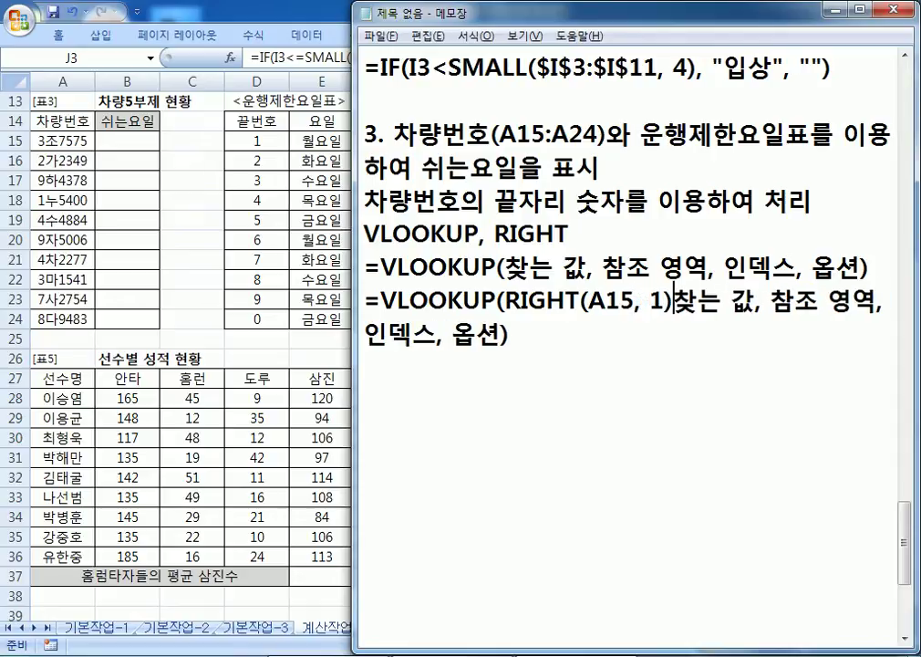
{"action": "key", "text": "Delete"}
{"action": "key", "text": "Delete"}
{"action": "key", "text": "Delete"}
{"action": "key", "text": "Delete"}
Step: Replace the 참조 영역 placeholder with the absolute range $D$15:$E$24
{"action": "key", "text": "Right"}
{"action": "key", "text": "Right"}
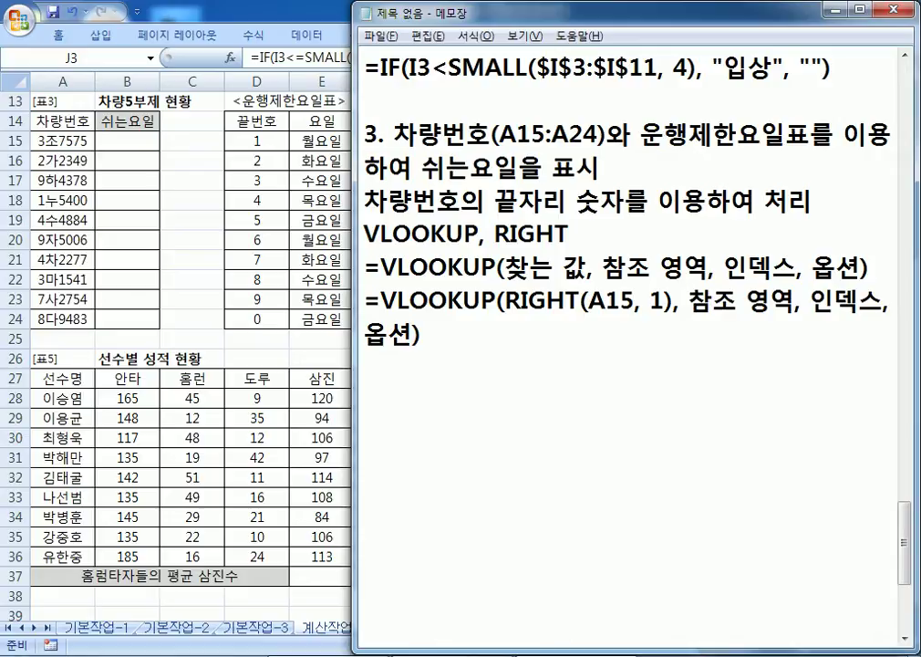
{"action": "type", "text": "D15:"}
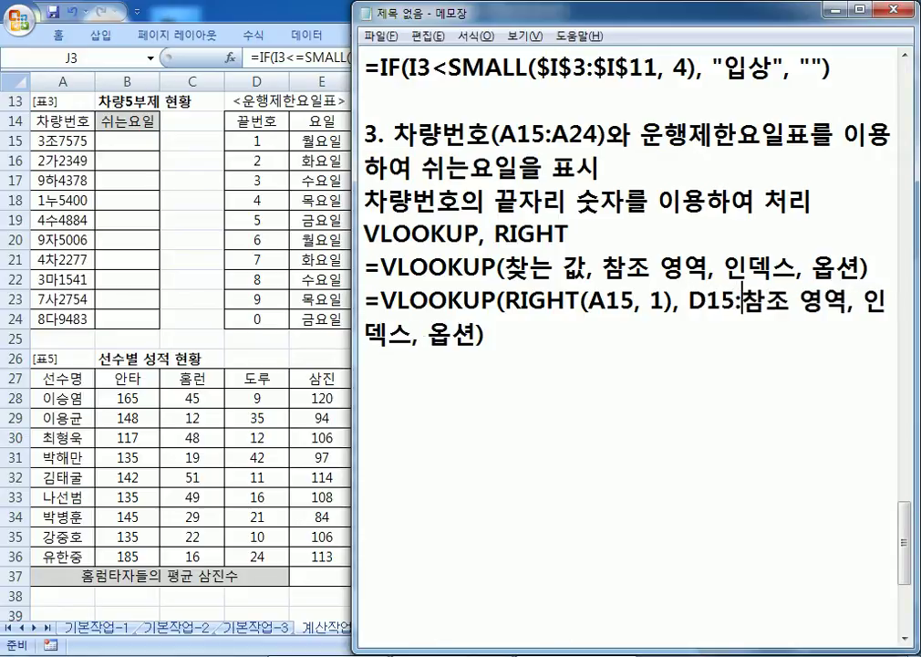
{"action": "type", "text": "E24"}
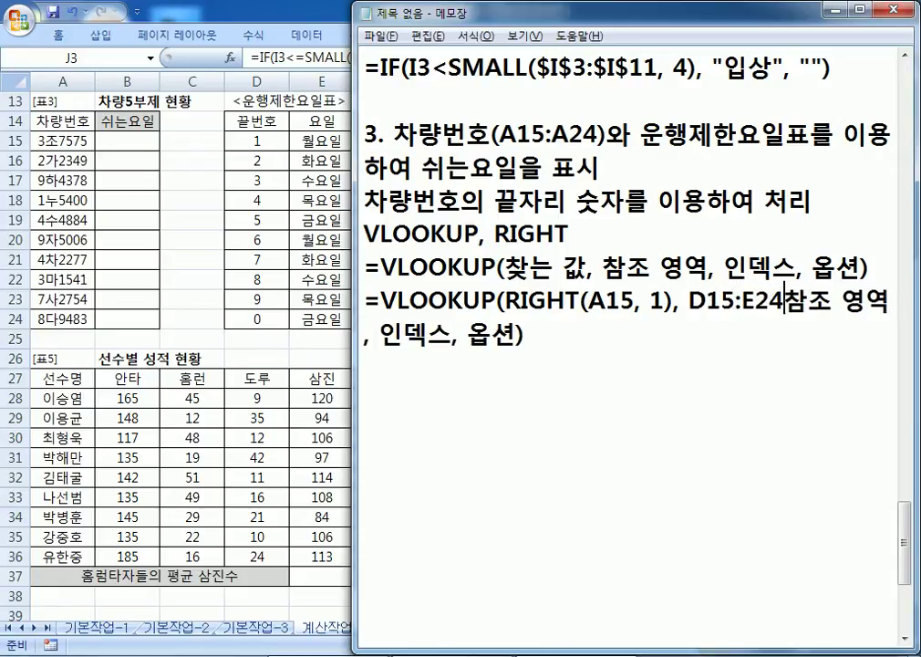
{"action": "key", "text": "Delete"}
{"action": "key", "text": "Delete"}
{"action": "key", "text": "Delete"}
{"action": "key", "text": "Delete"}
{"action": "key", "text": "Delete"}
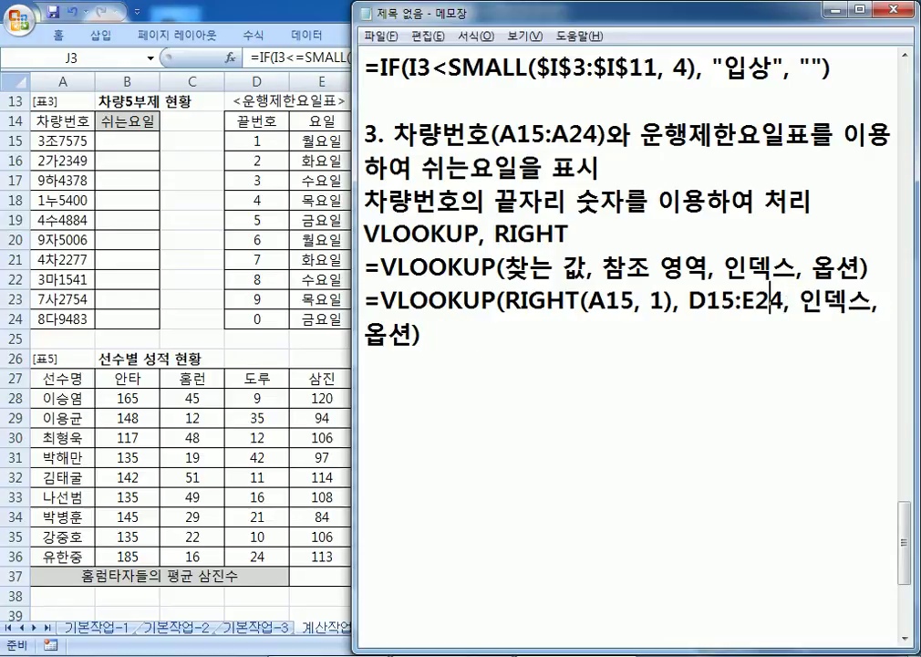
{"action": "type", "text": "$D"}
{"action": "type", "text": "$"}
{"action": "key", "text": "Right"}
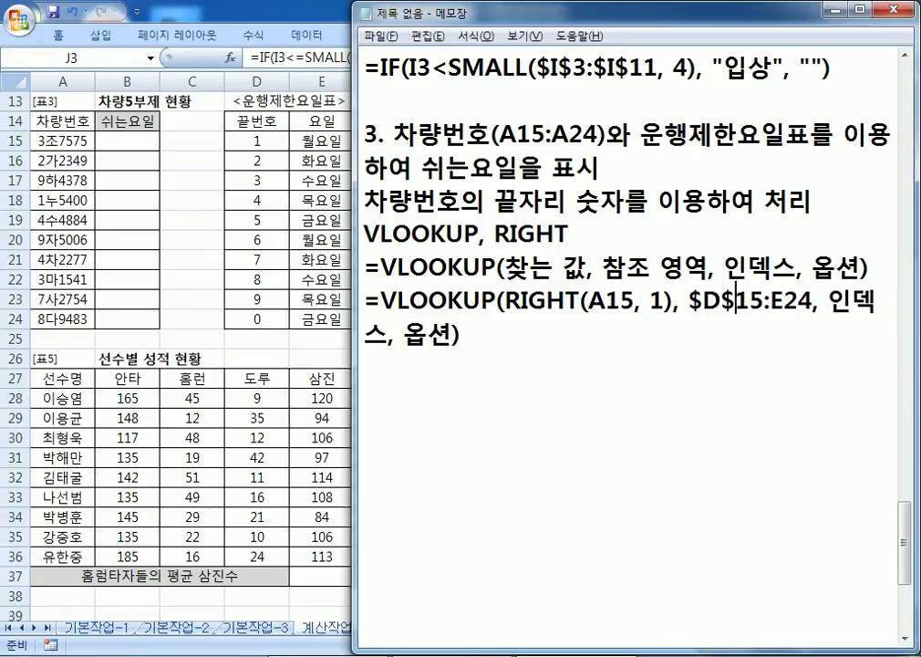
{"action": "key", "text": "Right"}
{"action": "key", "text": "Right"}
{"action": "type", "text": "$"}
{"action": "key", "text": "Right"}
{"action": "type", "text": "$"}
{"action": "key", "text": "Right"}
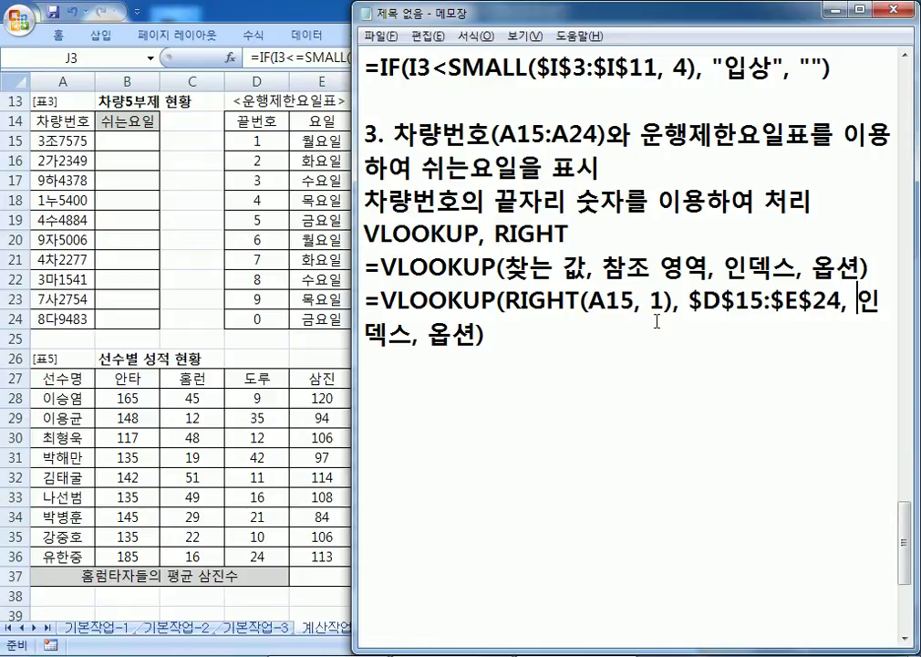
Step: Fill in column index 2 and match option 0 to finish the formula
{"action": "type", "text": "2"}
{"action": "key", "text": "Delete"}
{"action": "key", "text": "Delete"}
{"action": "key", "text": "Delete"}
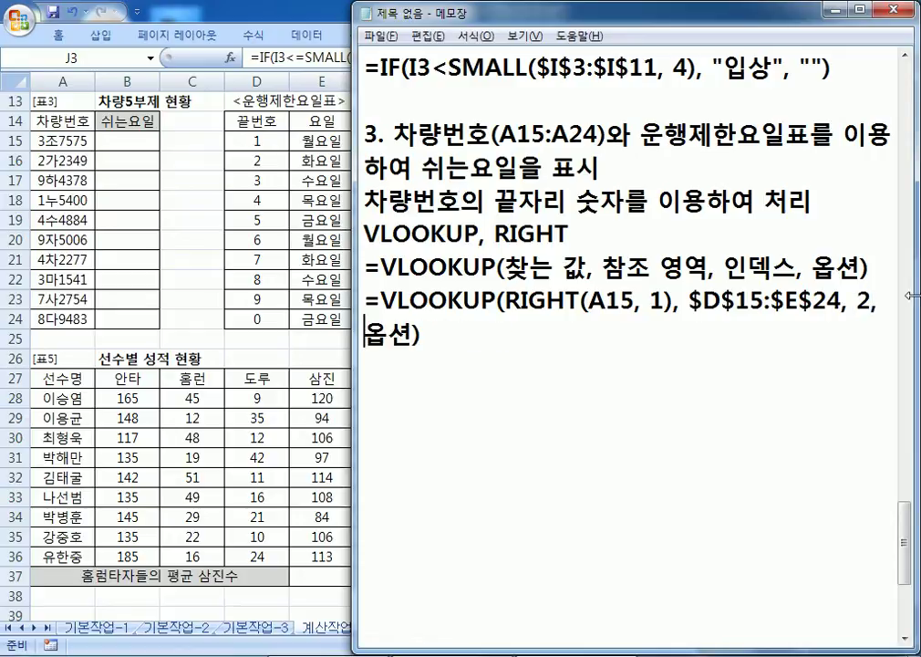
{"action": "key", "text": "Delete"}
{"action": "key", "text": "Delete"}
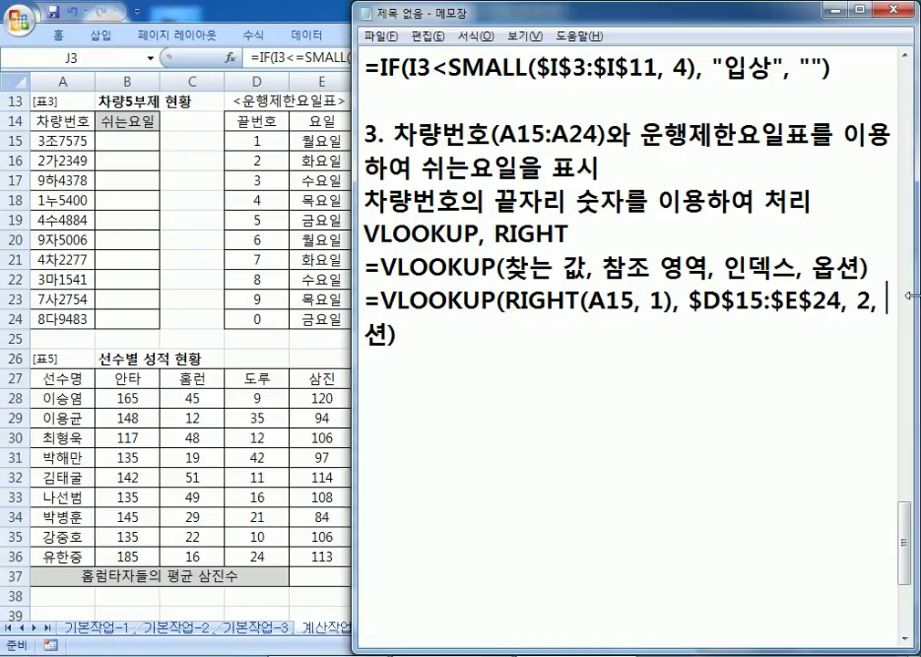
{"action": "type", "text": "0"}
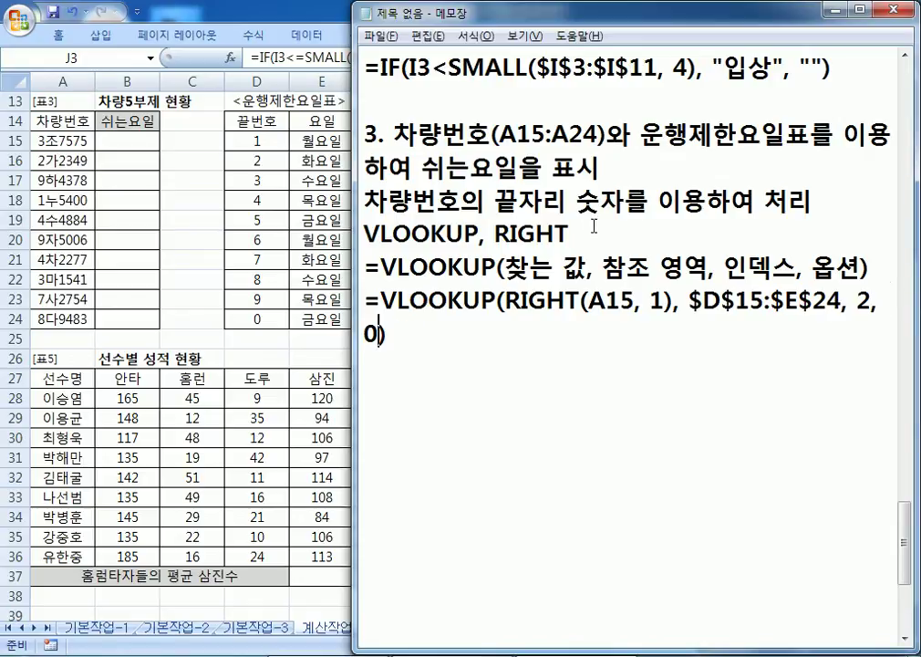
Step: Paste the =VLOOKUP(RIGHT(A15, 1), $D$15:$E$24, 2, 0) formula into B15 and fill it down to B24
{"action": "left_click_drag", "start_coordinate": [353, 235], "coordinate": [884, 233]}
{"action": "key", "text": "ctrl+c"}
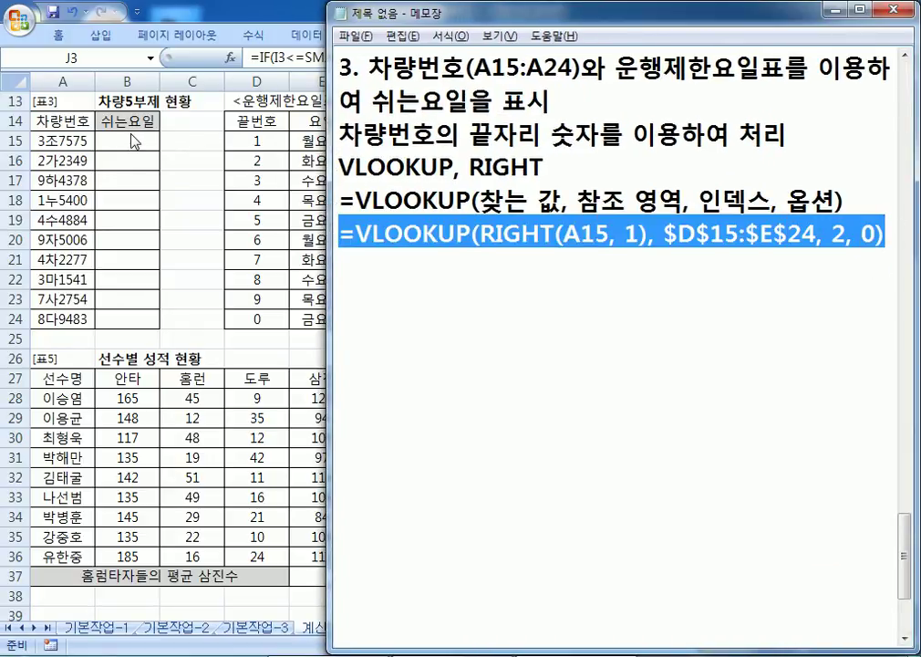
{"action": "left_click", "coordinate": [137, 138]}
{"action": "key", "text": "ctrl+v"}
{"action": "left_click_drag", "start_coordinate": [162, 149], "coordinate": [162, 325]}
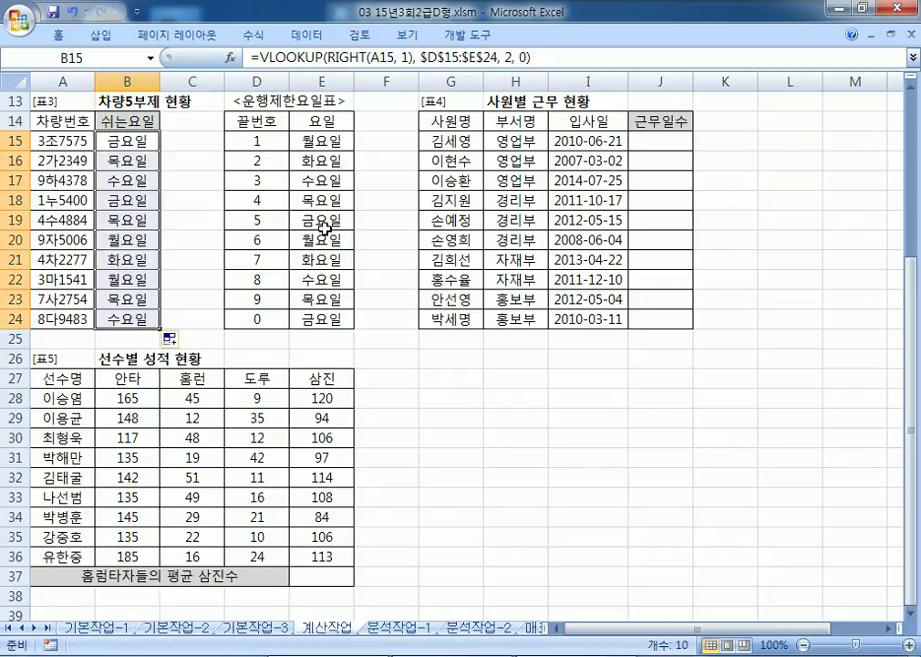
Step: Check the rest days against the car numbers in A16–A24, then return to the notes
{"action": "left_click", "coordinate": [70, 162]}
{"action": "left_click", "coordinate": [73, 200]}
{"action": "left_click", "coordinate": [81, 222]}
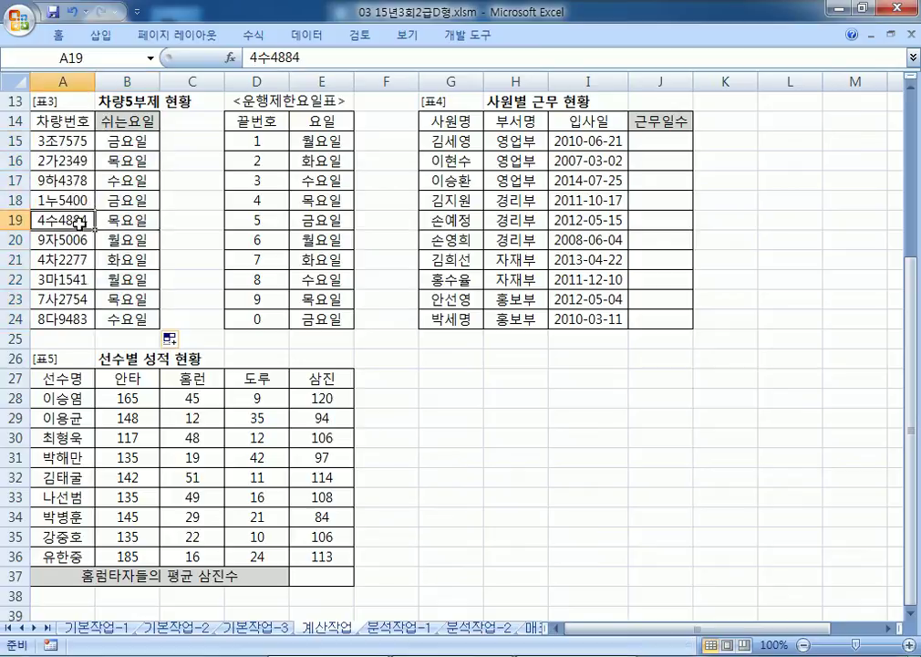
{"action": "left_click", "coordinate": [87, 278]}
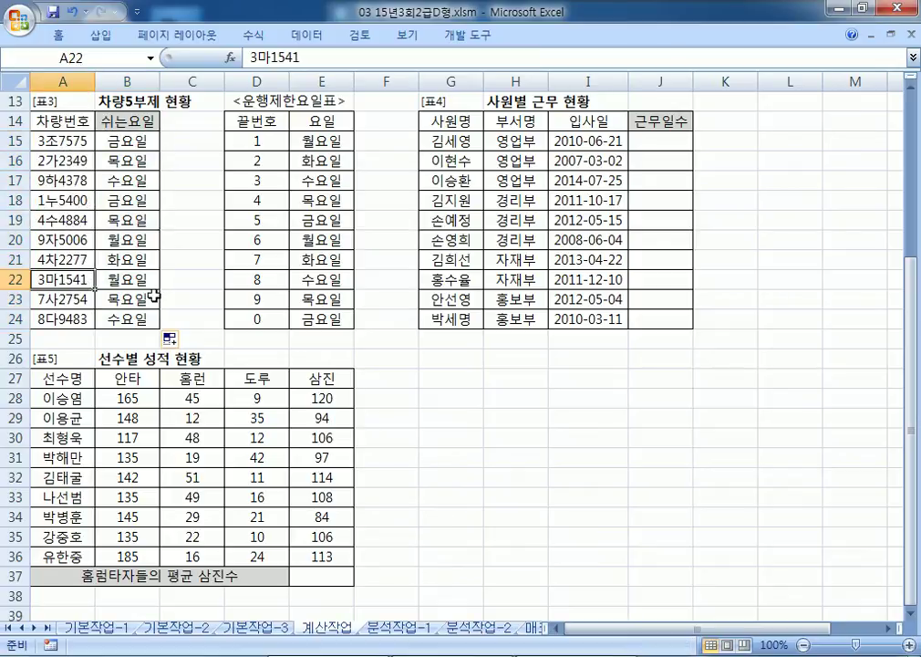
{"action": "left_click", "coordinate": [85, 317]}
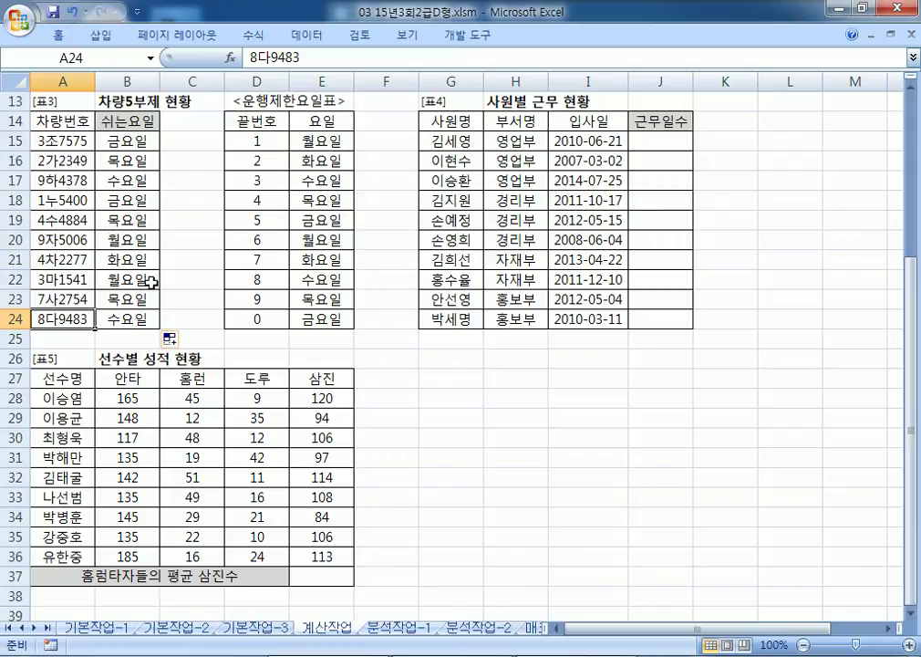
{"action": "left_click", "coordinate": [84, 260]}
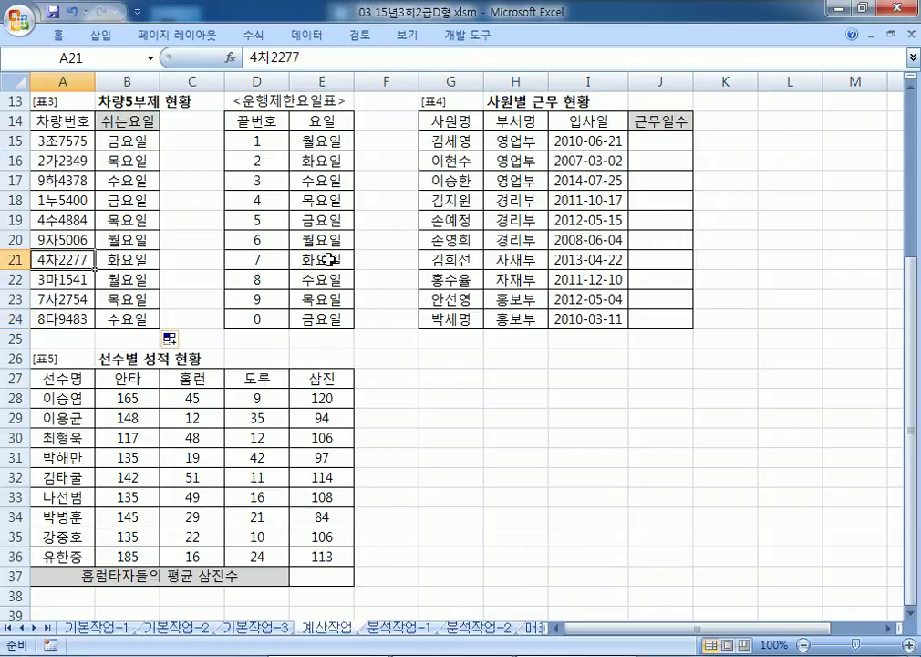
{"action": "key", "text": "alt+Tab"}
{"action": "left_click", "coordinate": [391, 292]}
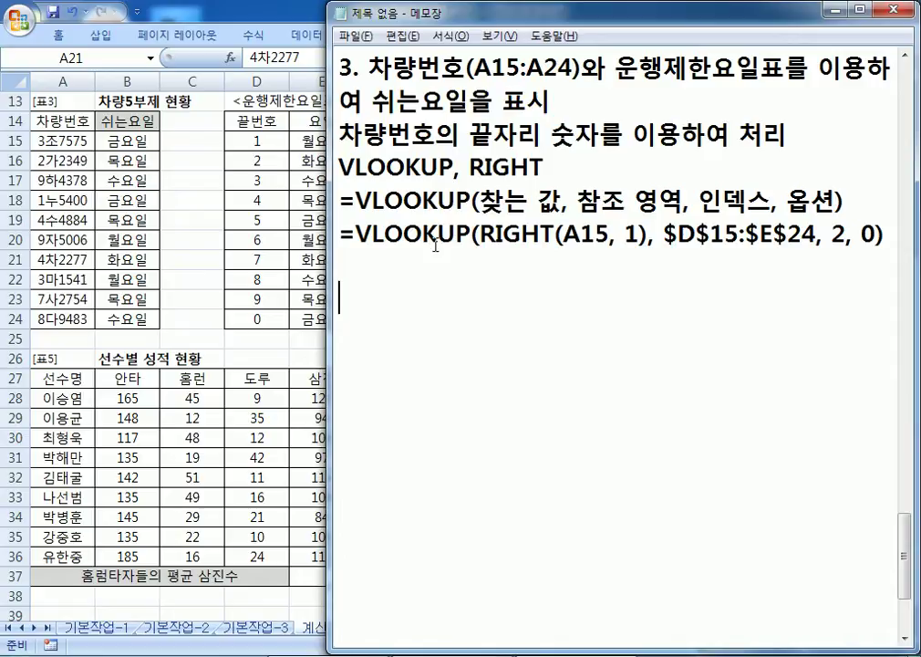
Step: Write item 4: '입사일(I15:I24)부터 오늘날까지의 근무일수를 계산'
{"action": "type", "text": "4"}
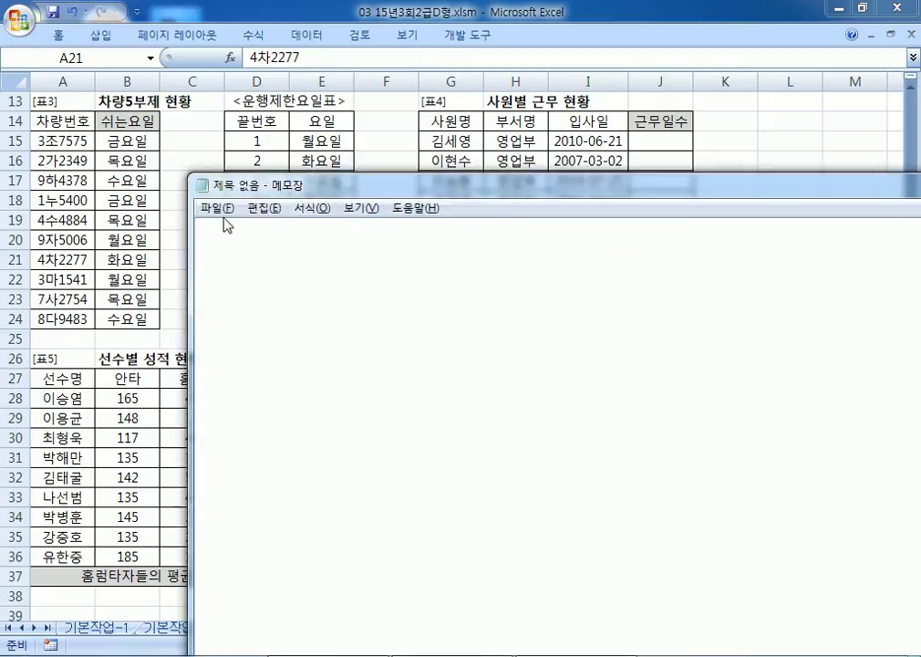
{"action": "left_click_drag", "start_coordinate": [280, 186], "coordinate": [84, 200]}
{"action": "scroll", "coordinate": [141, 337], "scroll_direction": "down", "scroll_amount": 2}
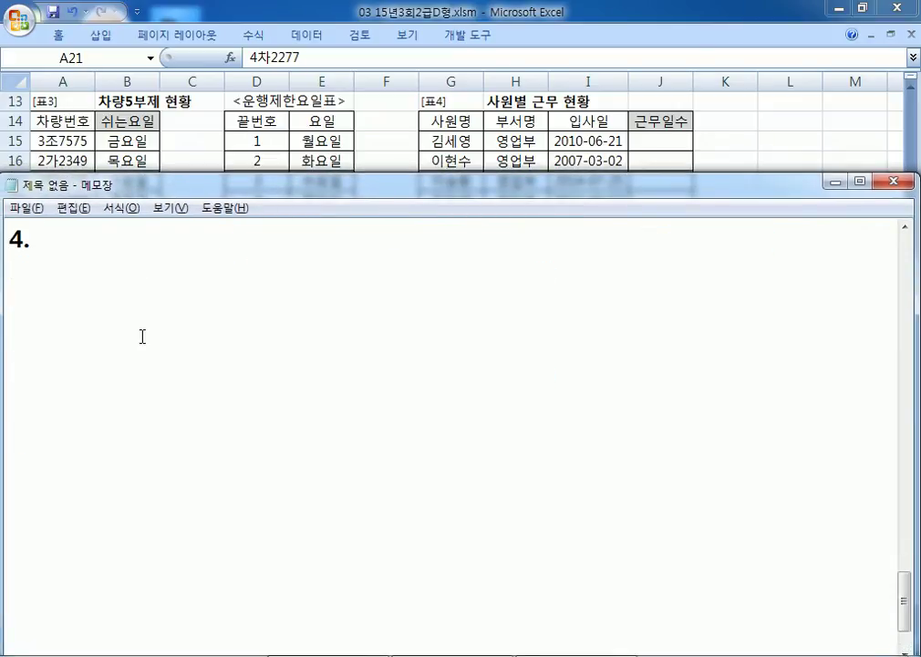
{"action": "type", "text": "DLQ"}
{"action": "key", "text": "BackSpace"}
{"action": "key", "text": "BackSpace"}
{"action": "key", "text": "BackSpace"}
{"action": "key", "text": "Hangul"}
{"action": "type", "text": "이ㅏㅂ"}
{"action": "key", "text": "BackSpace"}
{"action": "key", "text": "BackSpace"}
{"action": "key", "text": "BackSpace"}
{"action": "type", "text": "이ㅏㅂ"}
{"action": "key", "text": "BackSpace"}
{"action": "key", "text": "BackSpace"}
{"action": "key", "text": "BackSpace"}
{"action": "type", "text": "입사일"}
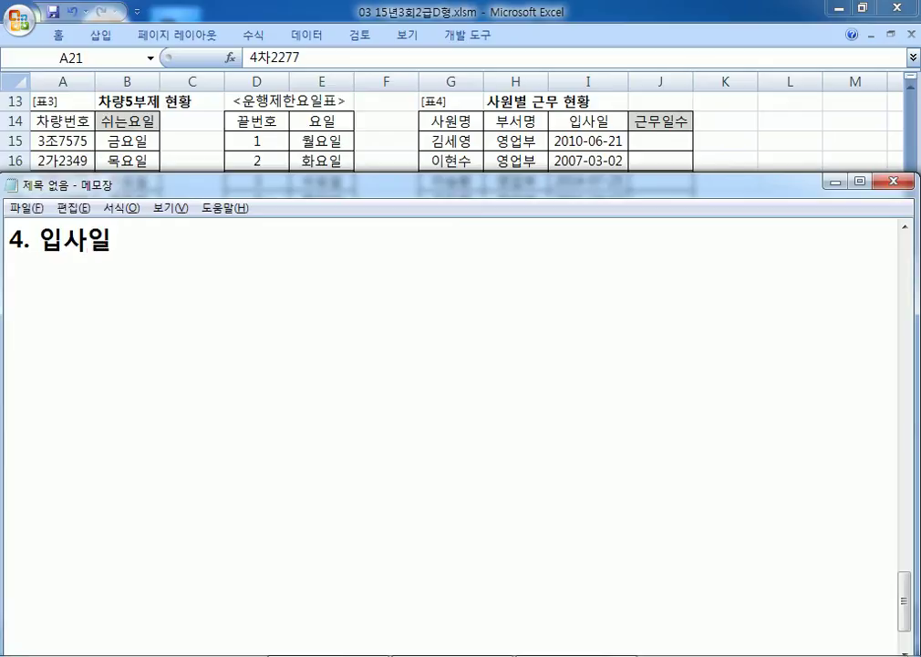
{"action": "type", "text": "(I15:"}
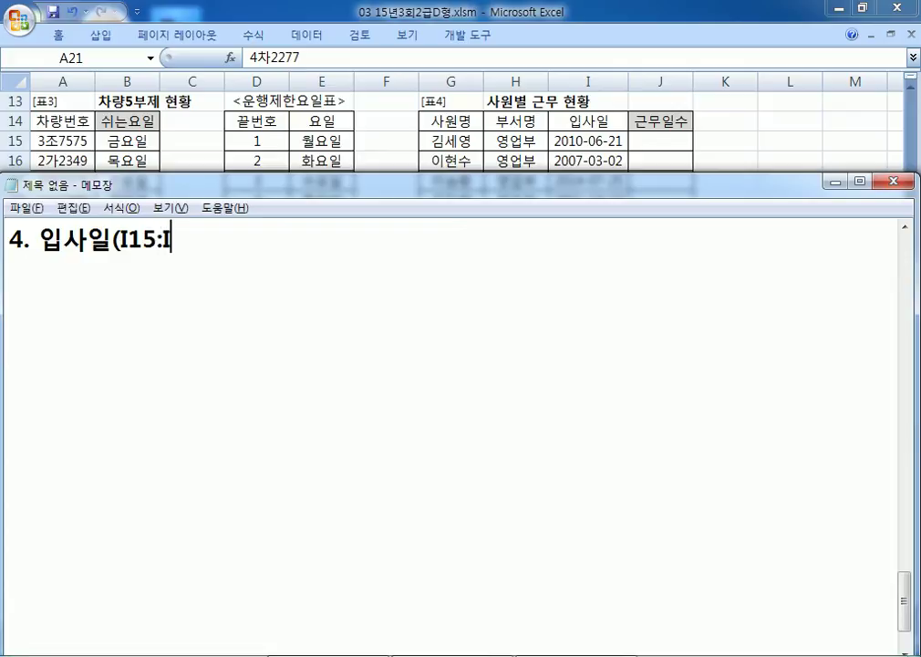
{"action": "type", "text": "I24)"}
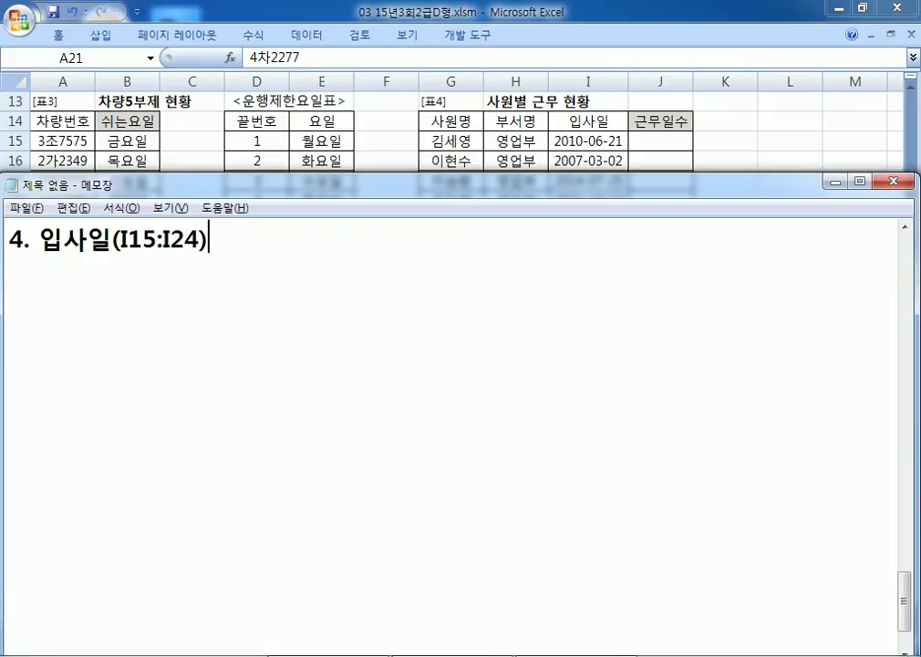
{"action": "type", "text": " QNX"}
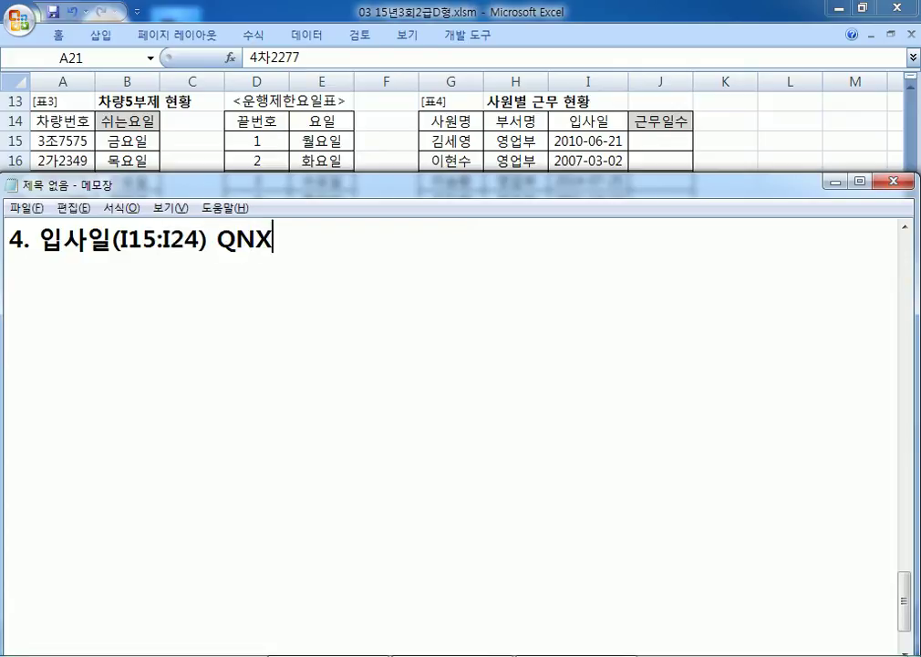
{"action": "key", "text": "BackSpace"}
{"action": "key", "text": "BackSpace"}
{"action": "key", "text": "BackSpace"}
{"action": "key", "text": "Hangul"}
{"action": "type", "text": "부터 오늘날"}
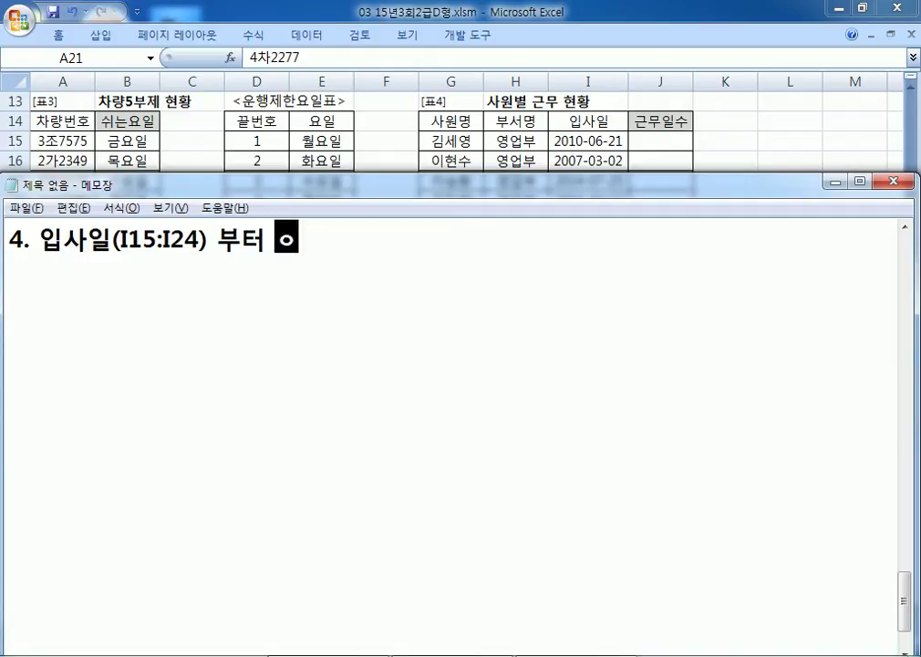
{"action": "type", "text": "까지"}
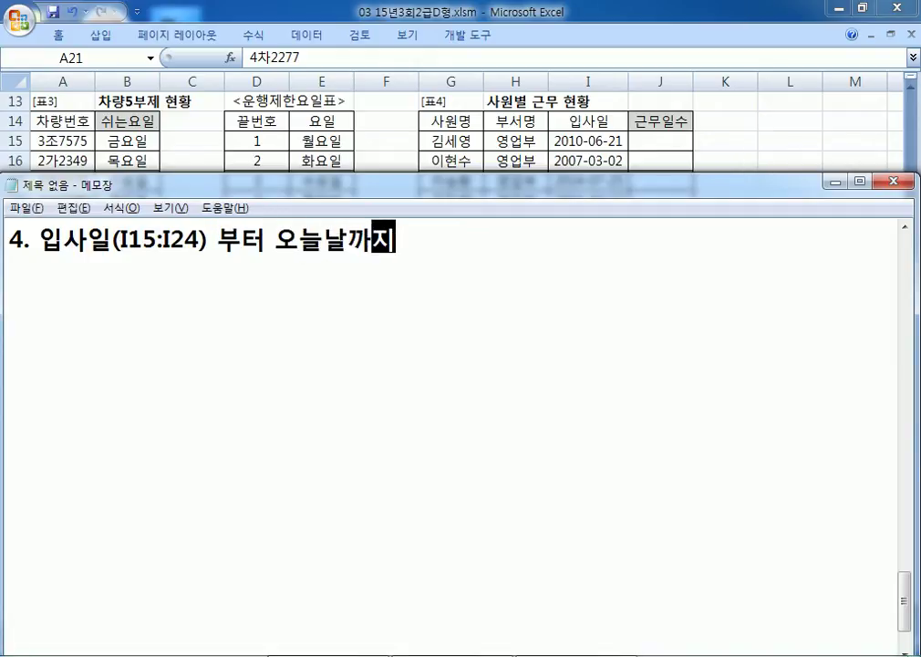
{"action": "type", "text": "의 근무일수"}
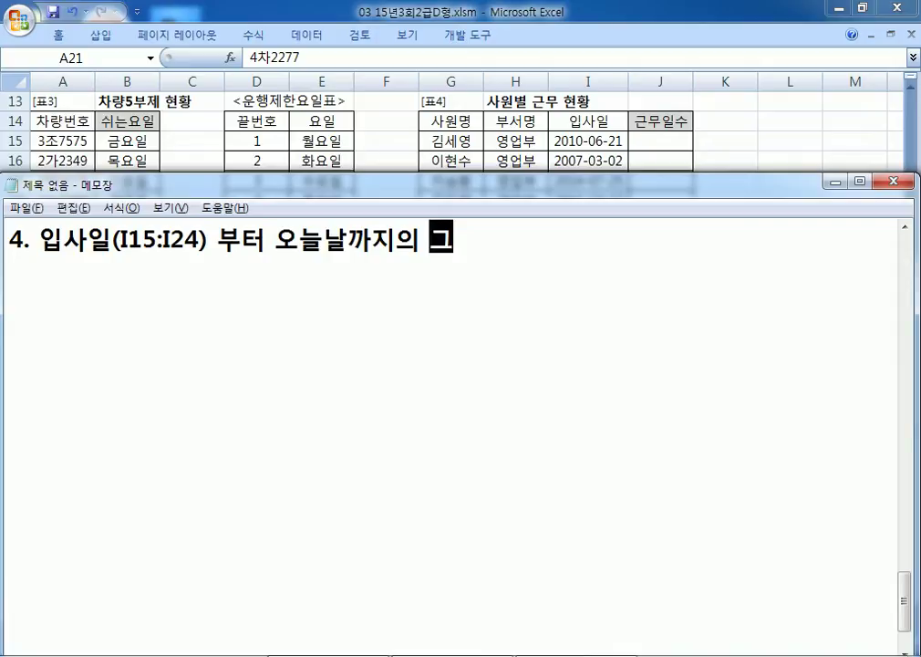
{"action": "type", "text": "를 계산"}
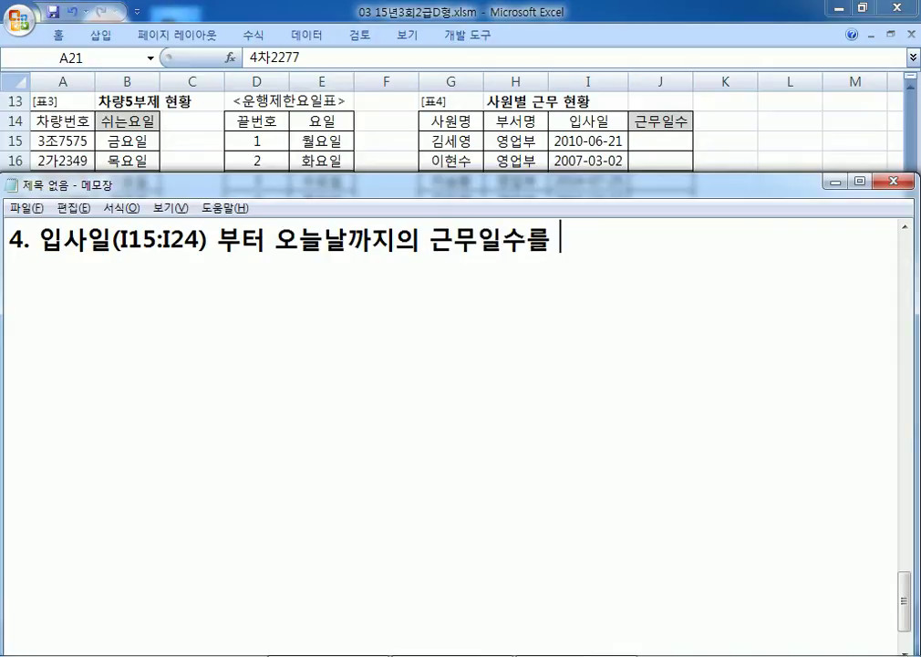
Step: Add the hint 'DAYS360, TODAY' and the template '=날짜와 연관된 함수(작은 날짜, 큰 날짜)'
{"action": "key", "text": "Return"}
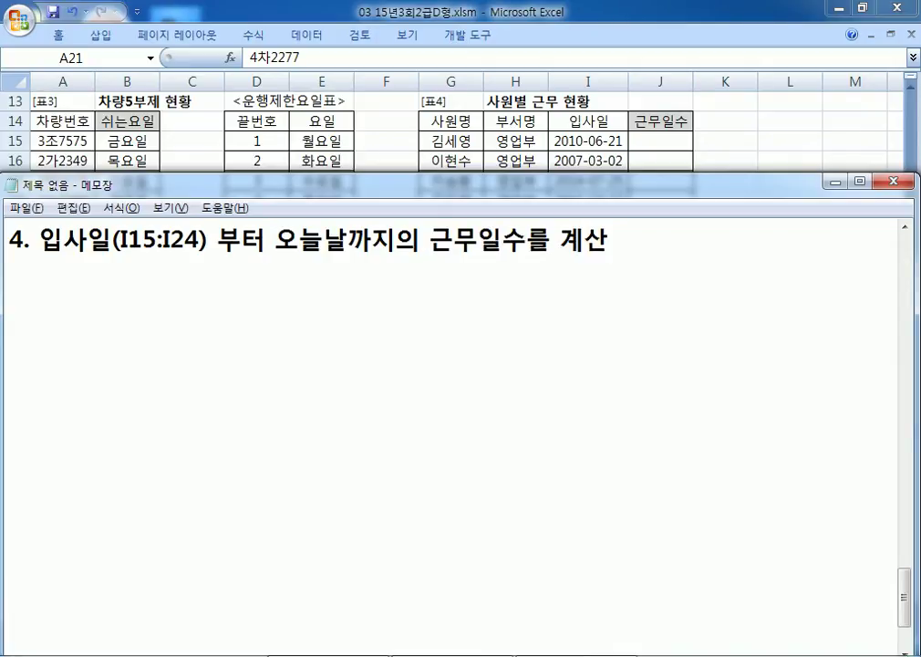
{"action": "type", "text": "DAYS"}
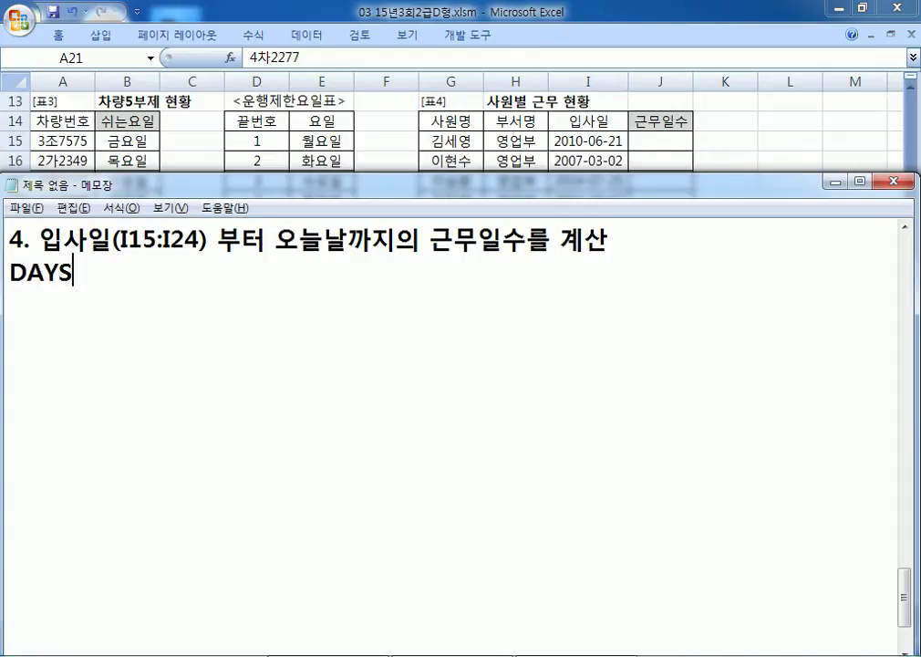
{"action": "type", "text": "360, "}
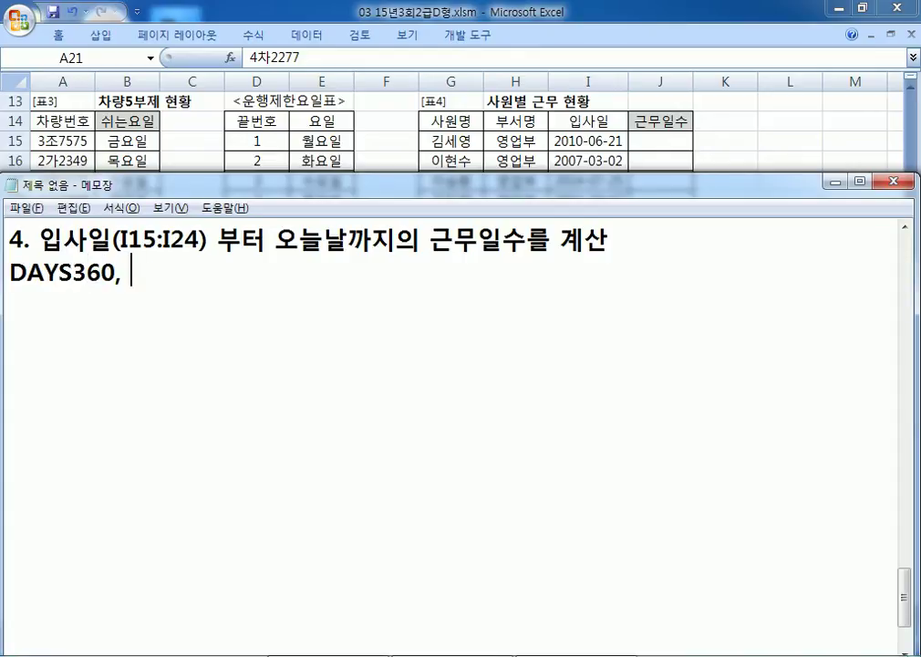
{"action": "type", "text": "TODAY"}
{"action": "key", "text": "Return"}
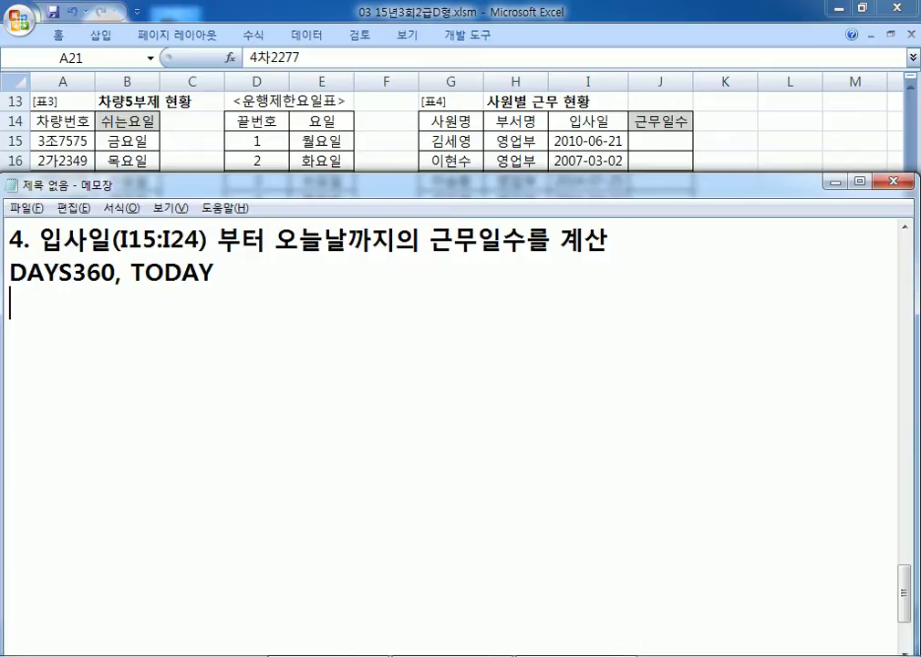
{"action": "type", "text": "=날짜에"}
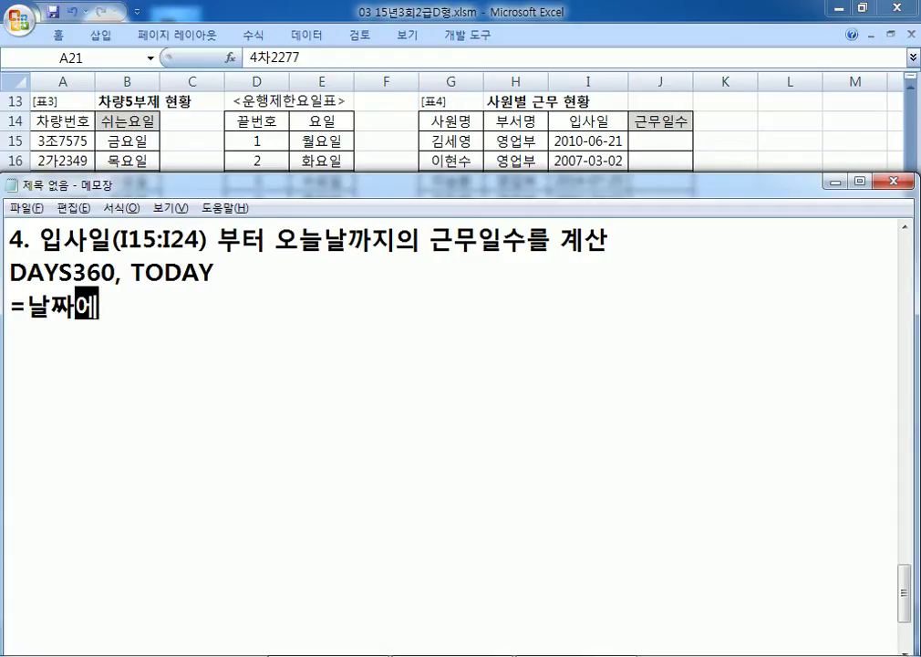
{"action": "key", "text": "BackSpace"}
{"action": "type", "text": "와 연관된 함"}
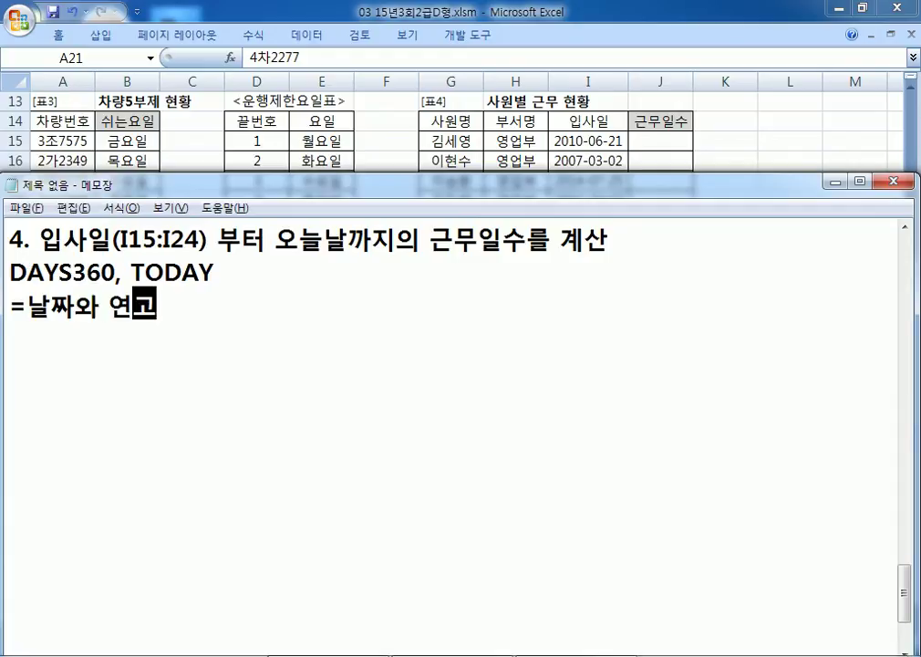
{"action": "type", "text": "수"}
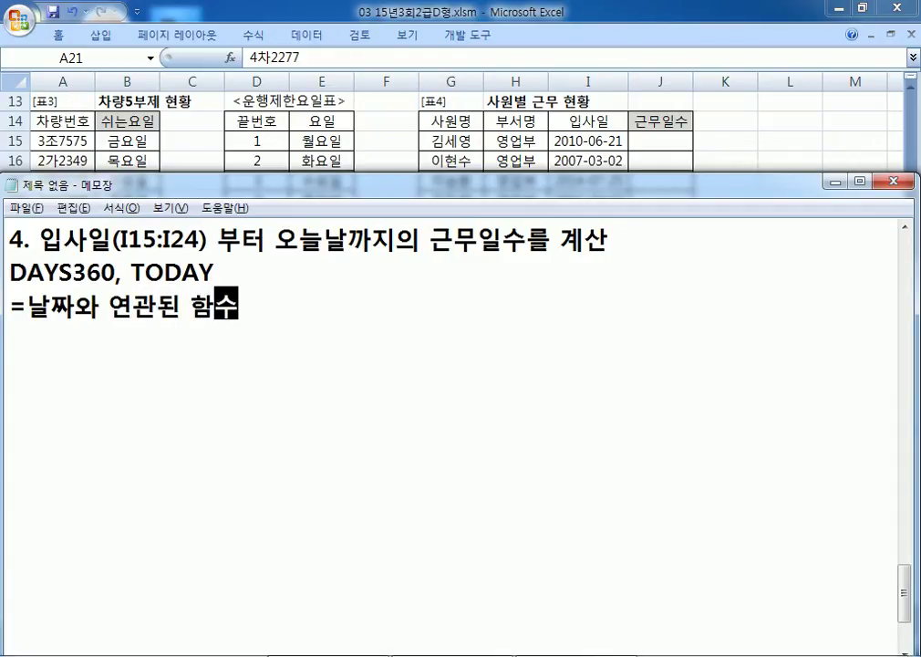
{"action": "type", "text": "(작은 날"}
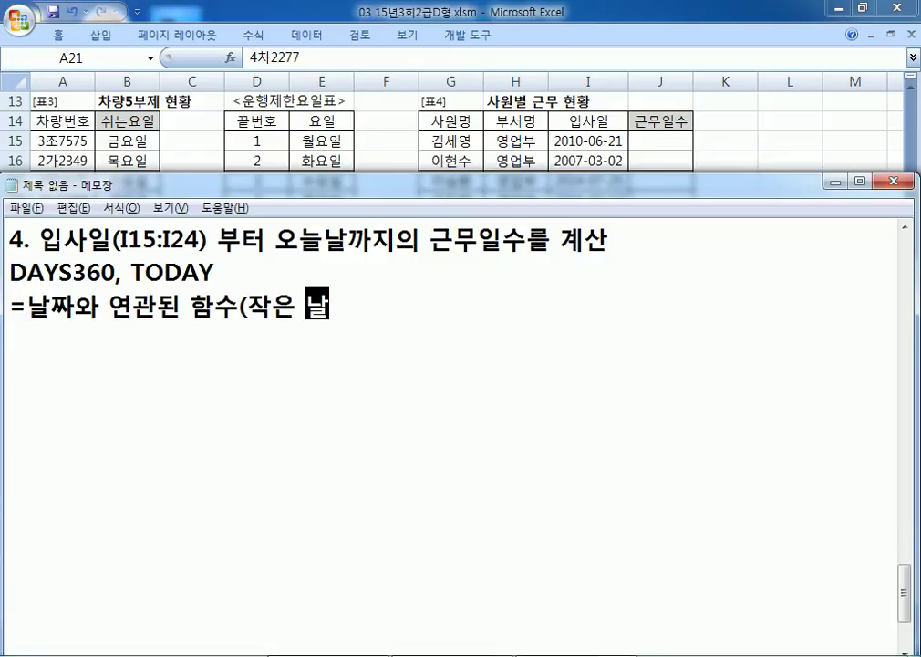
{"action": "type", "text": "짜, 큰 날짜"}
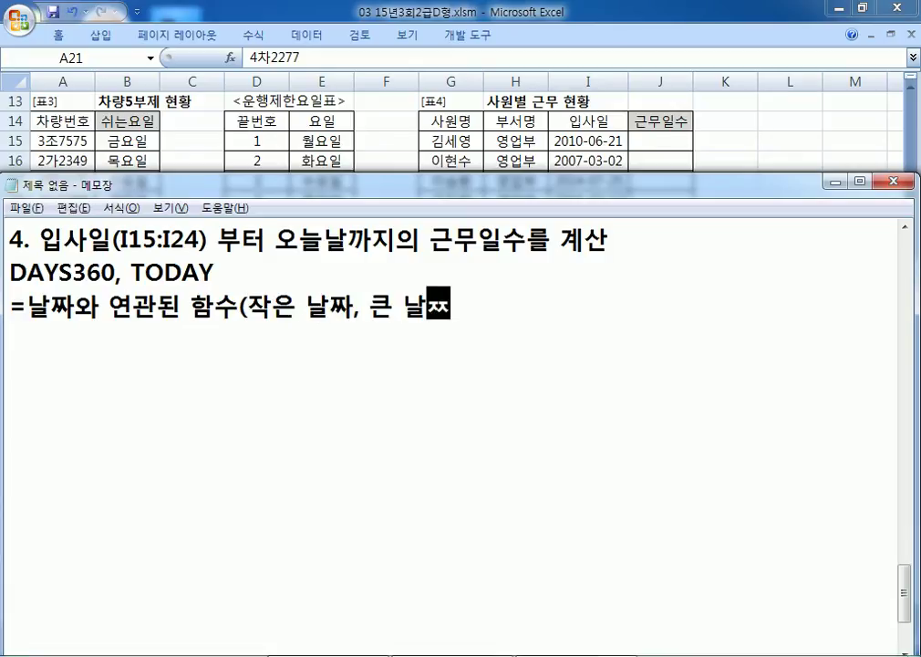
{"action": "type", "text": ")"}
{"action": "key", "text": "Return"}
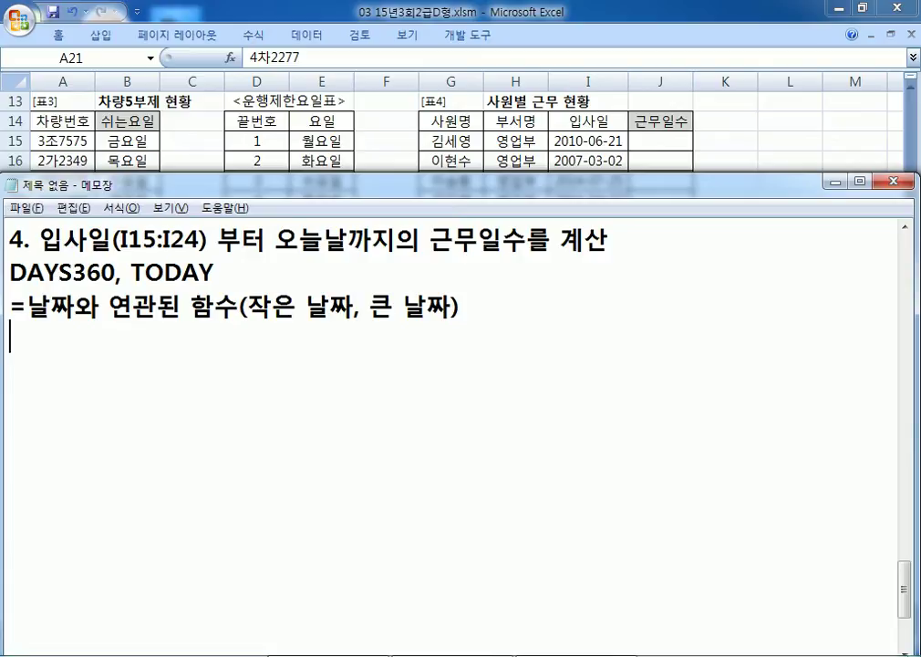
Step: Write the placeholder formula =DAYS360(입사일, 오늘날) in Notepad
{"action": "type", "text": "=DAYS360("}
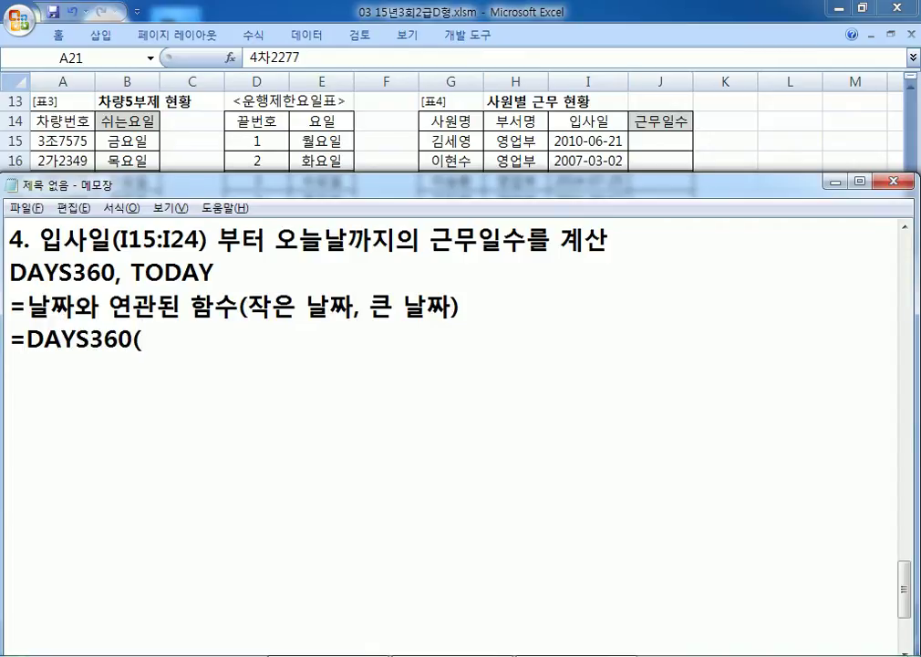
{"action": "type", "text": "DL"}
{"action": "key", "text": "BackSpace"}
{"action": "key", "text": "BackSpace"}
{"action": "key", "text": "Hangul"}
{"action": "type", "text": "입사"}
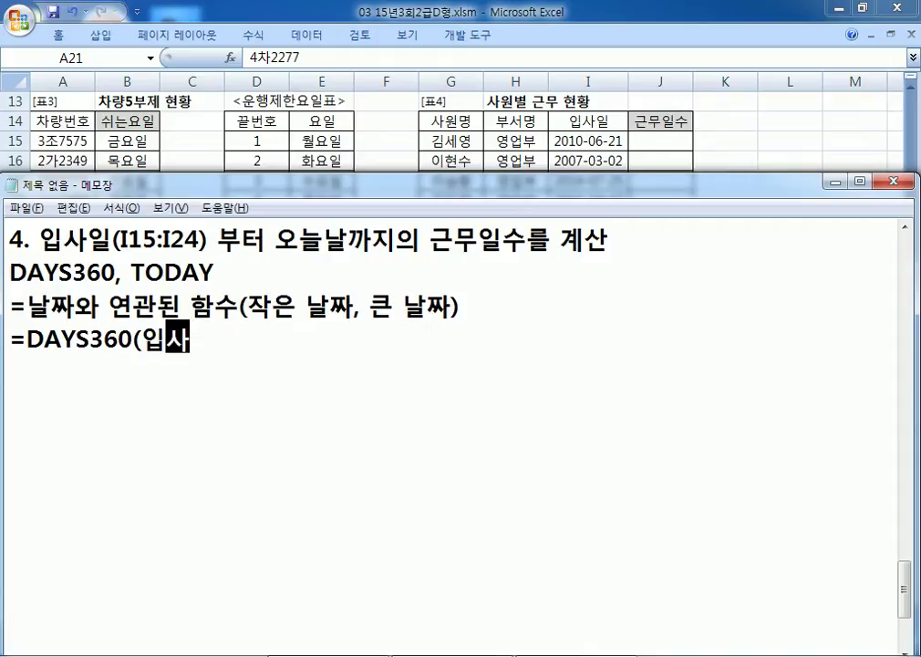
{"action": "type", "text": "일, "}
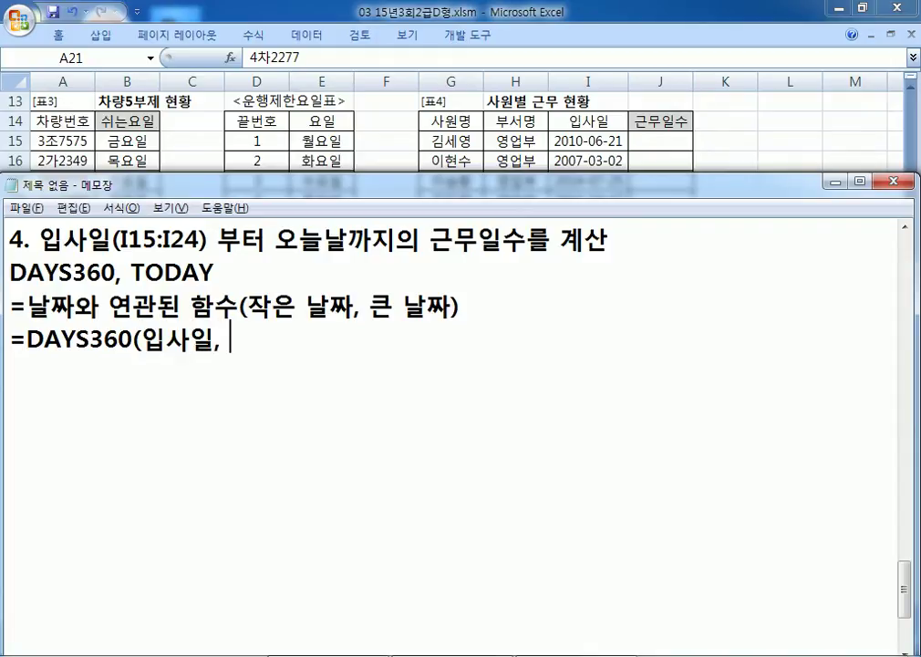
{"action": "type", "text": "오늘"}
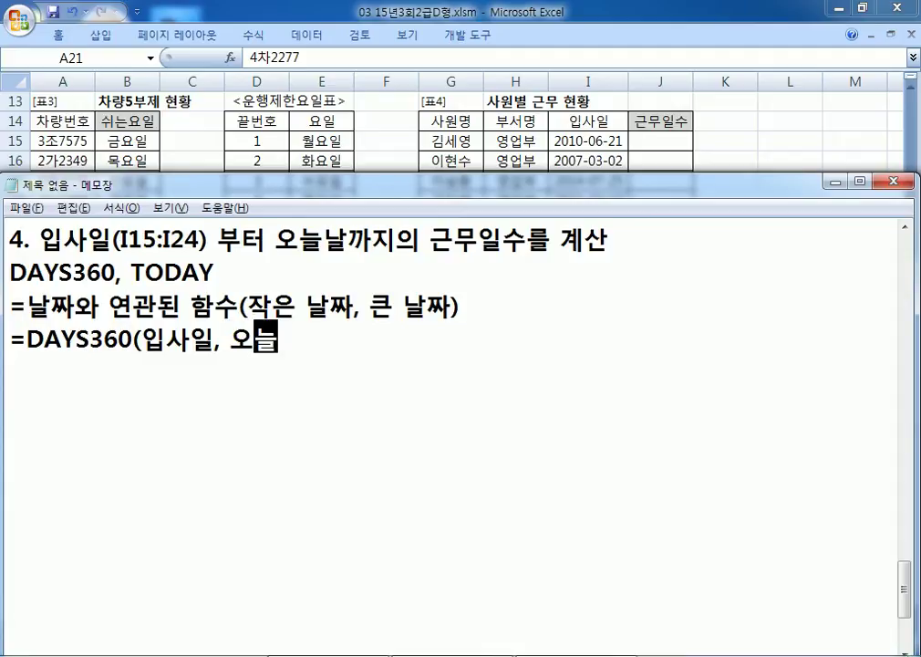
{"action": "type", "text": "날)"}
Step: Duplicate the formula line and swap the first copy's arguments to DAYS360(오늘날, 입사일)
{"action": "key", "text": "Return"}
{"action": "key", "text": "Up"}
{"action": "key", "text": "shift+Down"}
{"action": "key", "text": "ctrl+c"}
{"action": "key", "text": "Right"}
{"action": "key", "text": "ctrl+v"}
{"action": "key", "text": "Up"}
{"action": "key", "text": "Up"}
{"action": "key", "text": "Right"}
{"action": "key", "text": "Right"}
{"action": "key", "text": "Right"}
{"action": "key", "text": "Right"}
{"action": "key", "text": "Right"}
{"action": "key", "text": "Right"}
{"action": "key", "text": "Right"}
{"action": "key", "text": "Right"}
{"action": "key", "text": "Right"}
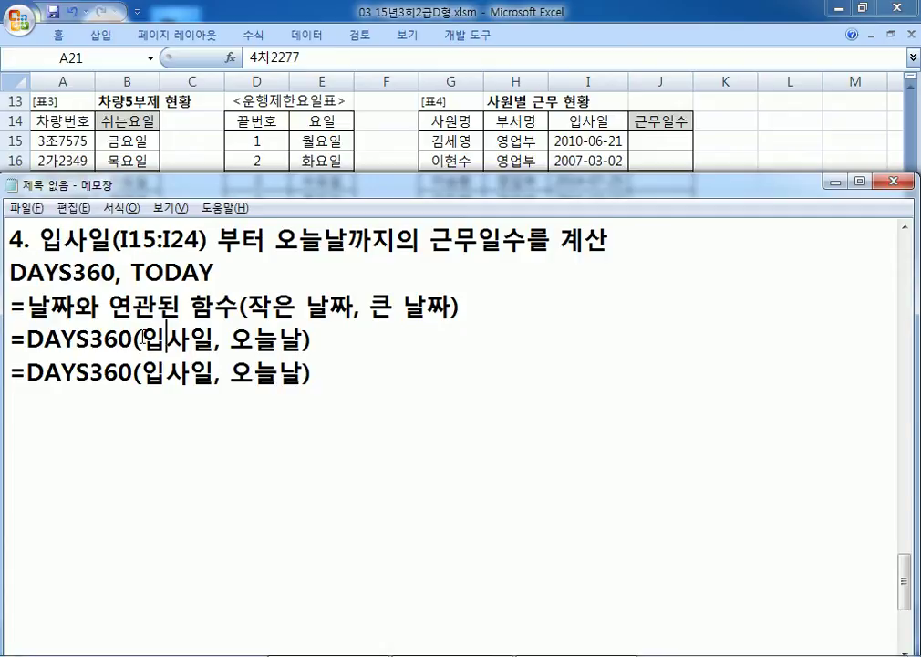
{"action": "key", "text": "Delete"}
{"action": "key", "text": "Delete"}
{"action": "key", "text": "Delete"}
{"action": "key", "text": "Delete"}
{"action": "key", "text": "Delete"}
{"action": "key", "text": "Right"}
{"action": "key", "text": "Right"}
{"action": "key", "text": "Right"}
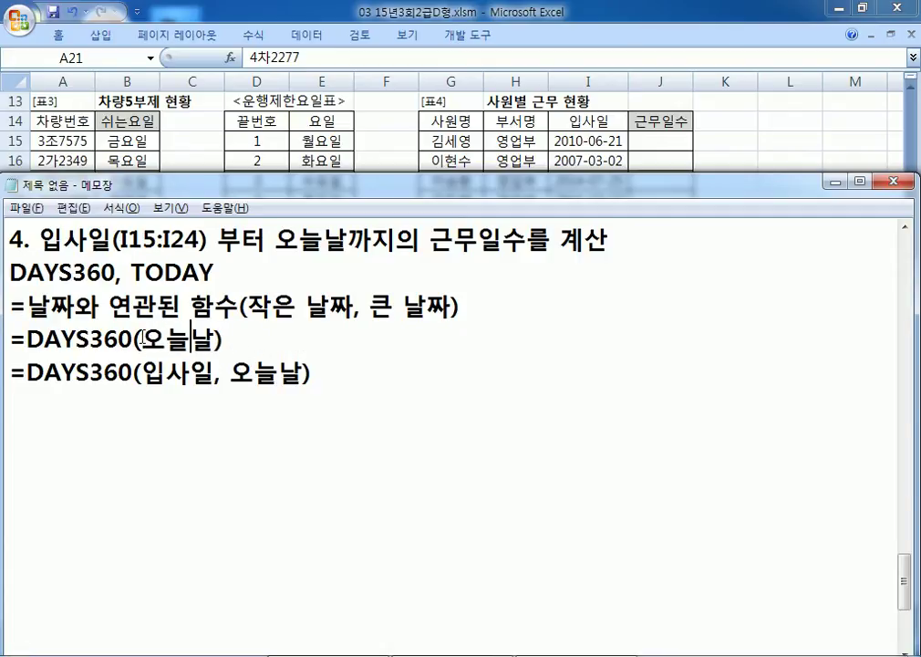
{"action": "type", "text": ", 입"}
{"action": "type", "text": "사일"}
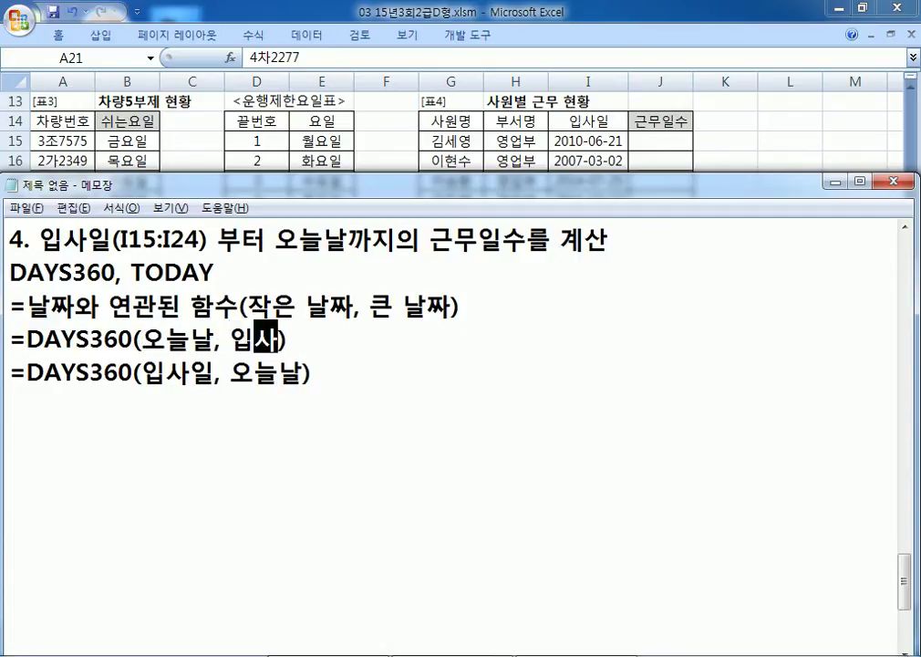
{"action": "key", "text": "Right"}
Step: Mark the swapped order with X and the original order with O
{"action": "type", "text": "X"}
{"action": "key", "text": "Down"}
{"action": "key", "text": "Right"}
{"action": "type", "text": "O"}
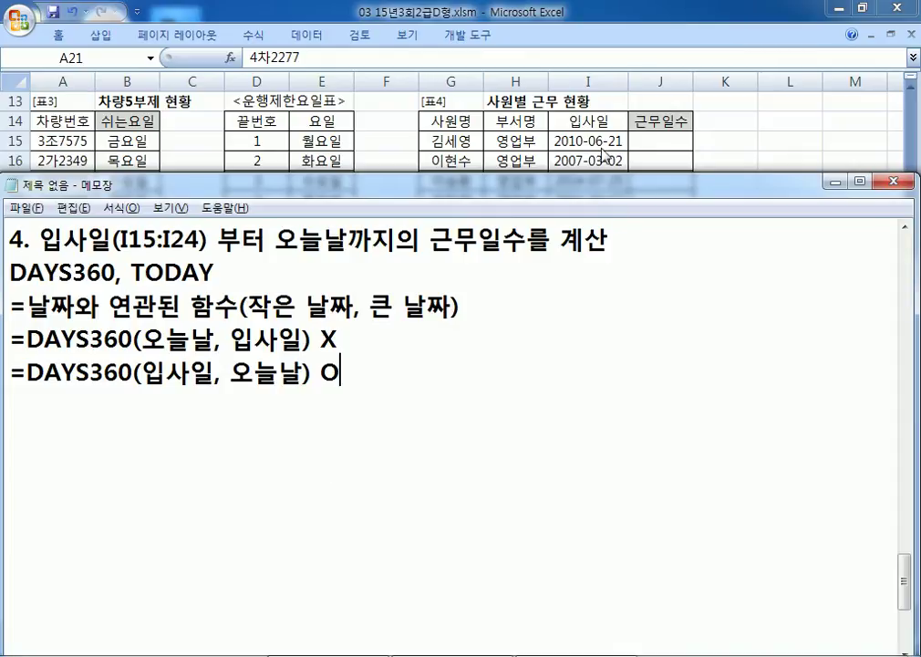
Step: Add the final formula line =DAYS360(I15, TODAY())
{"action": "key", "text": "Return"}
{"action": "type", "text": "=ㅇ묘"}
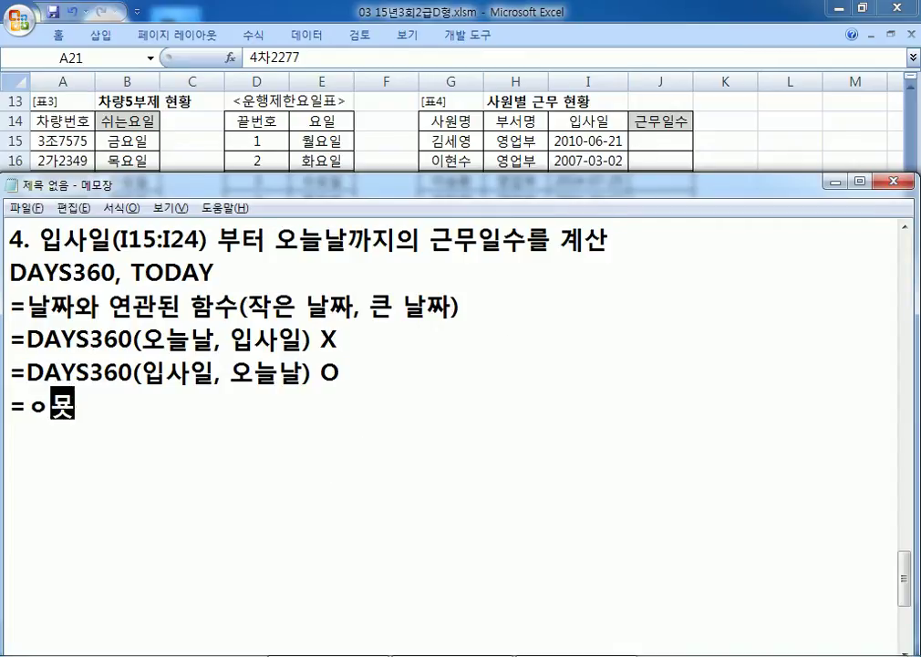
{"action": "key", "text": "BackSpace"}
{"action": "key", "text": "BackSpace"}
{"action": "key", "text": "BackSpace"}
{"action": "type", "text": "DAY3"}
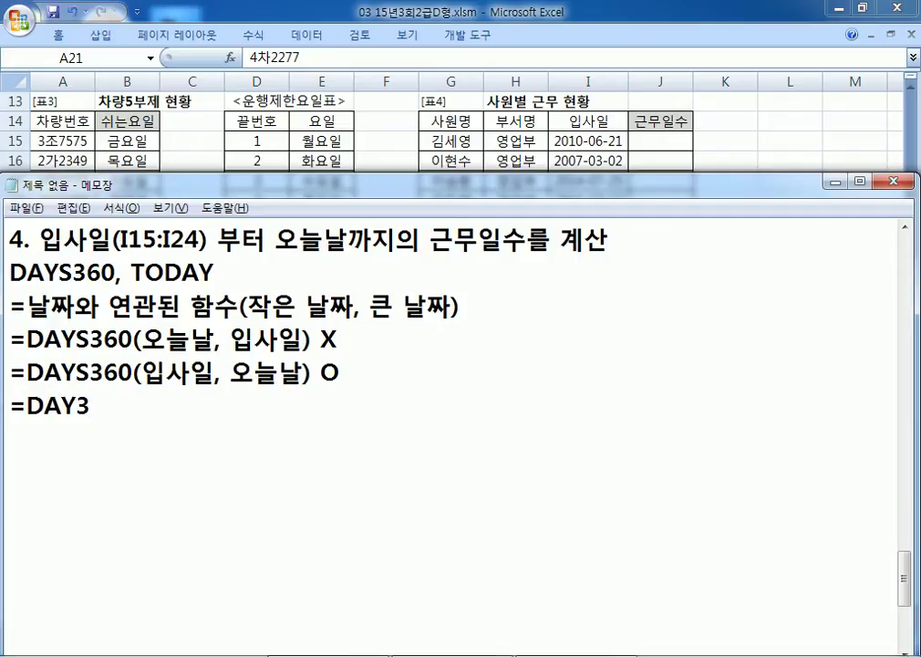
{"action": "key", "text": "BackSpace"}
{"action": "type", "text": "S360("}
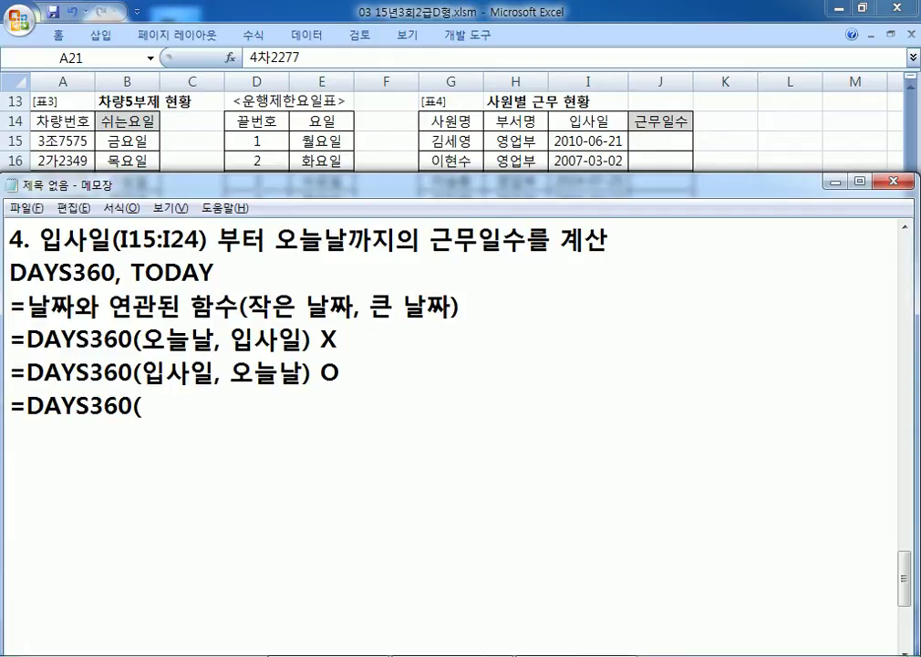
{"action": "type", "text": "I15, TODAY())"}
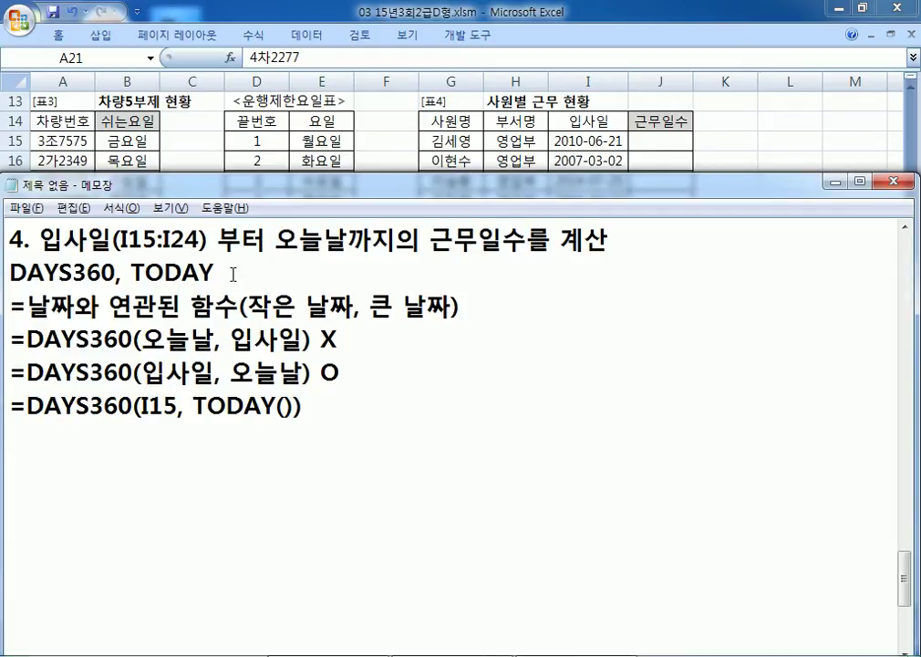
Step: Paste =DAYS360(I15, TODAY()) into J15 and fill it down to J24 in the 근무일수 column
{"action": "left_click_drag", "start_coordinate": [313, 408], "coordinate": [8, 406]}
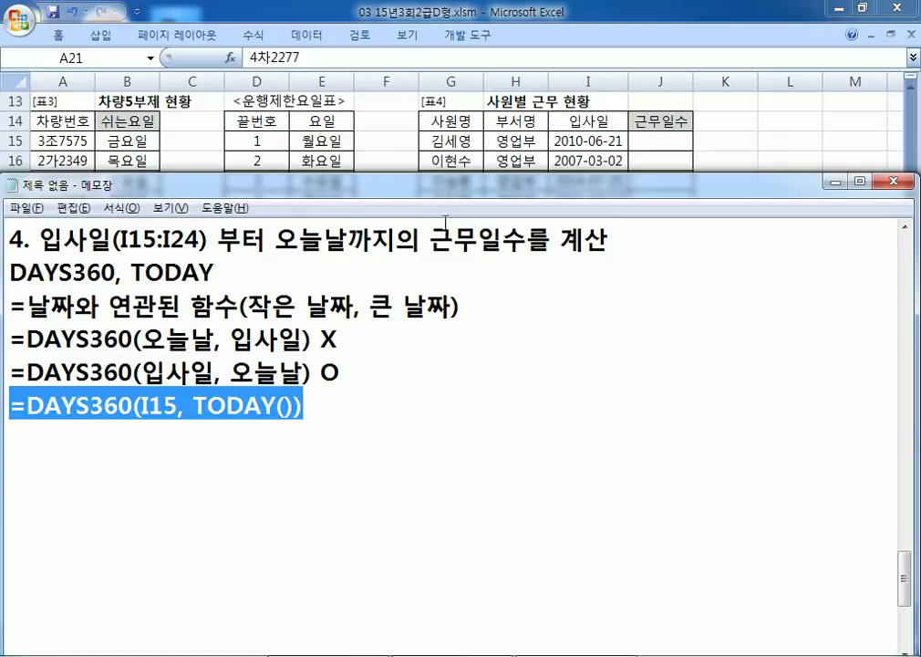
{"action": "left_click", "coordinate": [662, 102]}
{"action": "left_click", "coordinate": [658, 141]}
{"action": "key", "text": "ctrl+v"}
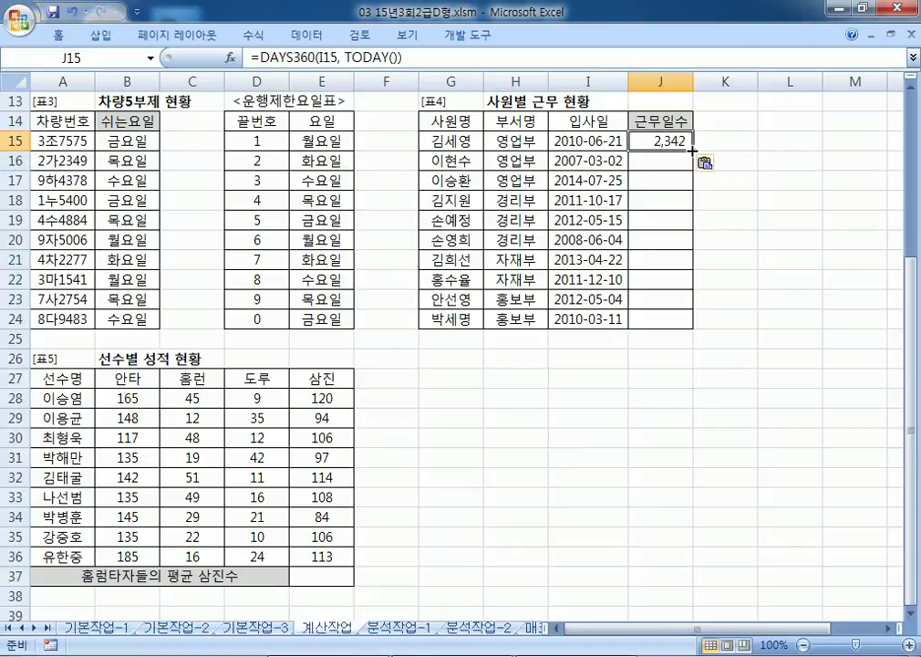
{"action": "double_click", "coordinate": [692, 150]}
{"action": "left_click", "coordinate": [675, 148]}
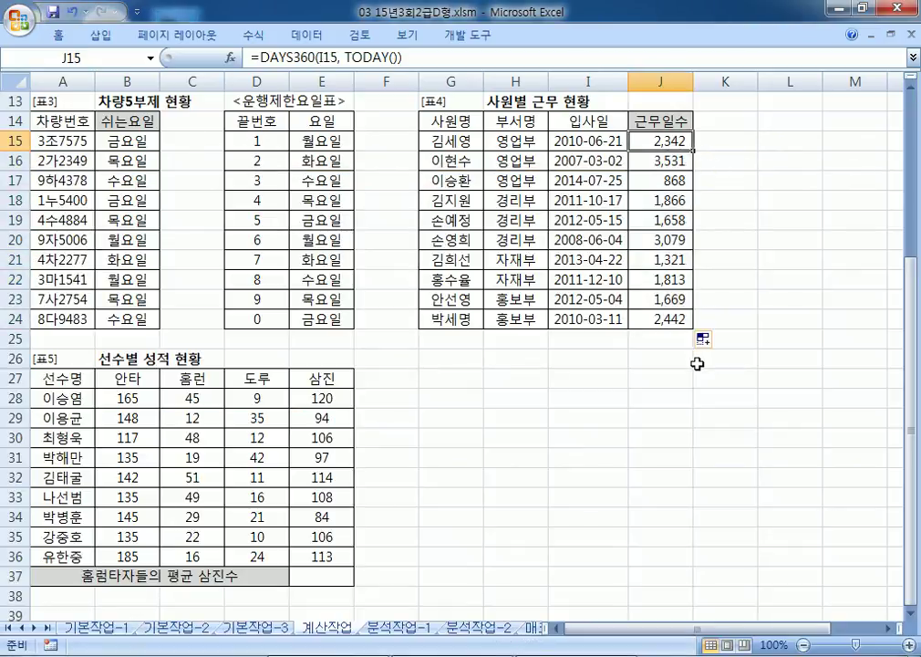
{"action": "key", "text": "alt+Tab"}
{"action": "left_click", "coordinate": [78, 430]}
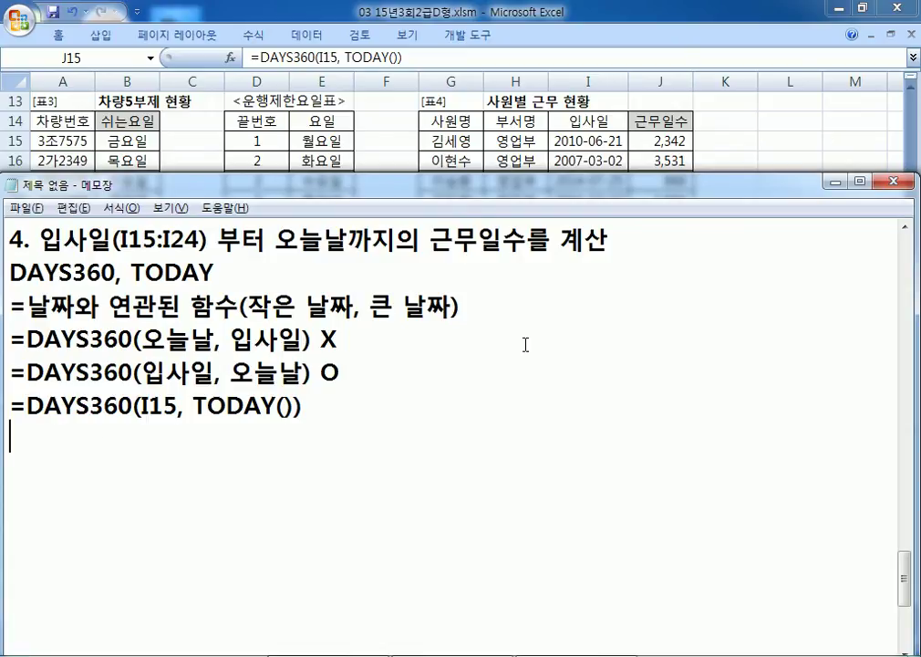
Step: Enter the test formula =TODAY()-I15 in K15
{"action": "left_click", "coordinate": [725, 140]}
{"action": "left_click", "coordinate": [727, 139]}
{"action": "type", "text": "="}
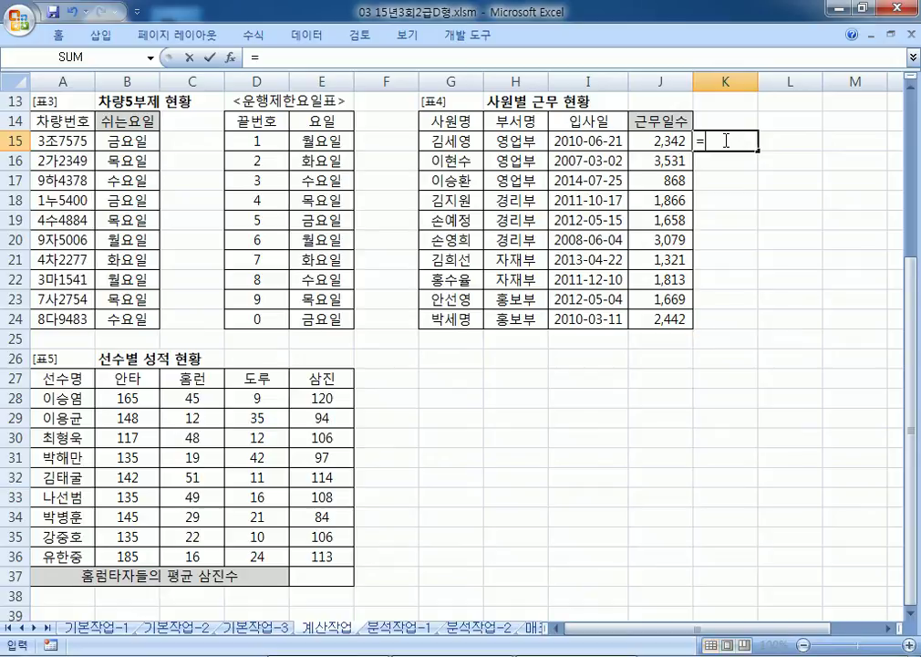
{"action": "type", "text": "생묭"}
{"action": "key", "text": "BackSpace"}
{"action": "key", "text": "BackSpace"}
{"action": "key", "text": "BackSpace"}
{"action": "key", "text": "BackSpace"}
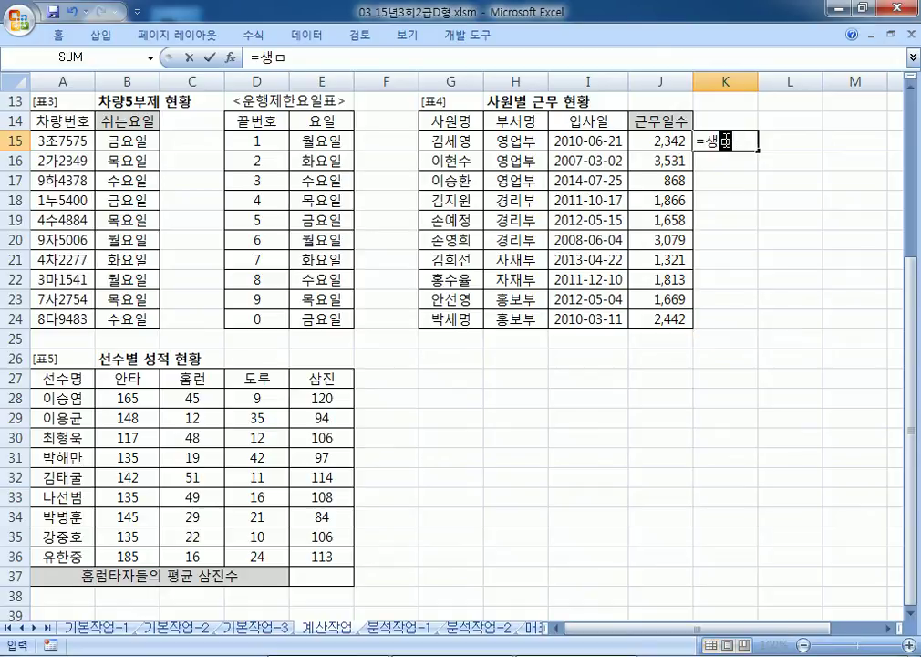
{"action": "type", "text": "TODAY()-"}
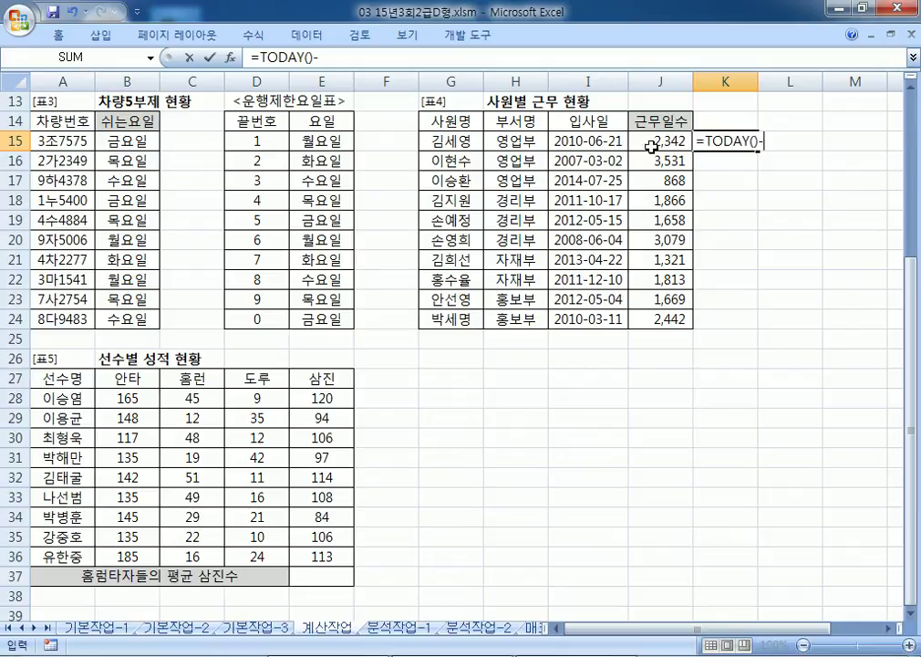
{"action": "left_click", "coordinate": [551, 140]}
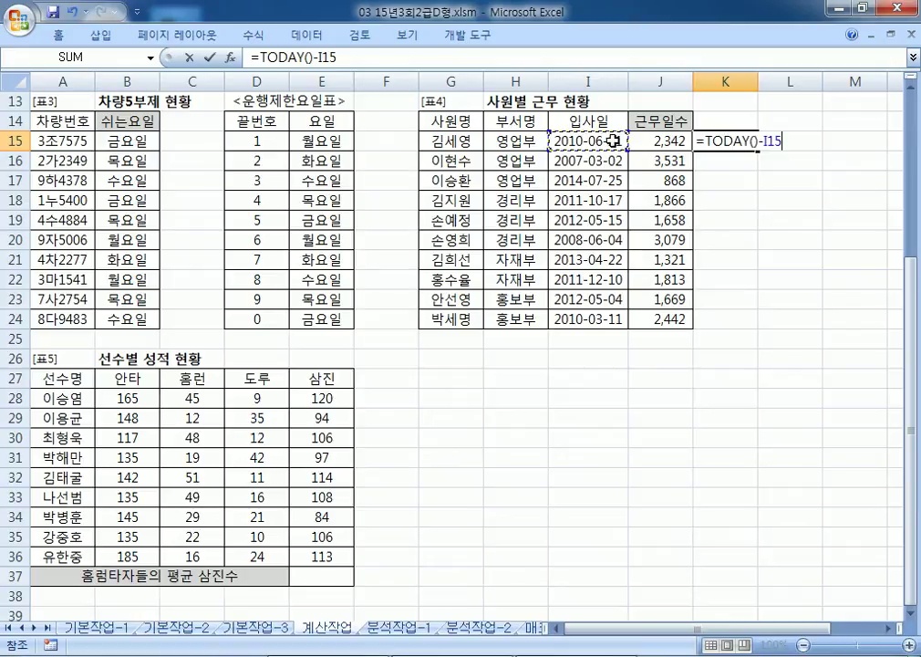
{"action": "key", "text": "Return"}
Step: Format K15 as Number with thousands separators and fill it down to K24
{"action": "left_click", "coordinate": [740, 138]}
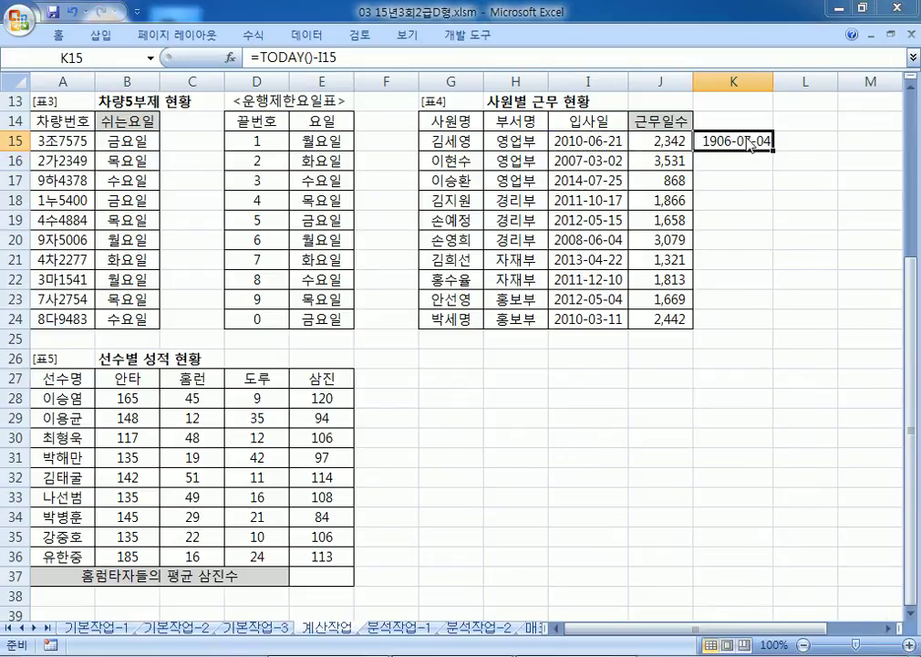
{"action": "key", "text": "ctrl+1"}
{"action": "left_click", "coordinate": [447, 125]}
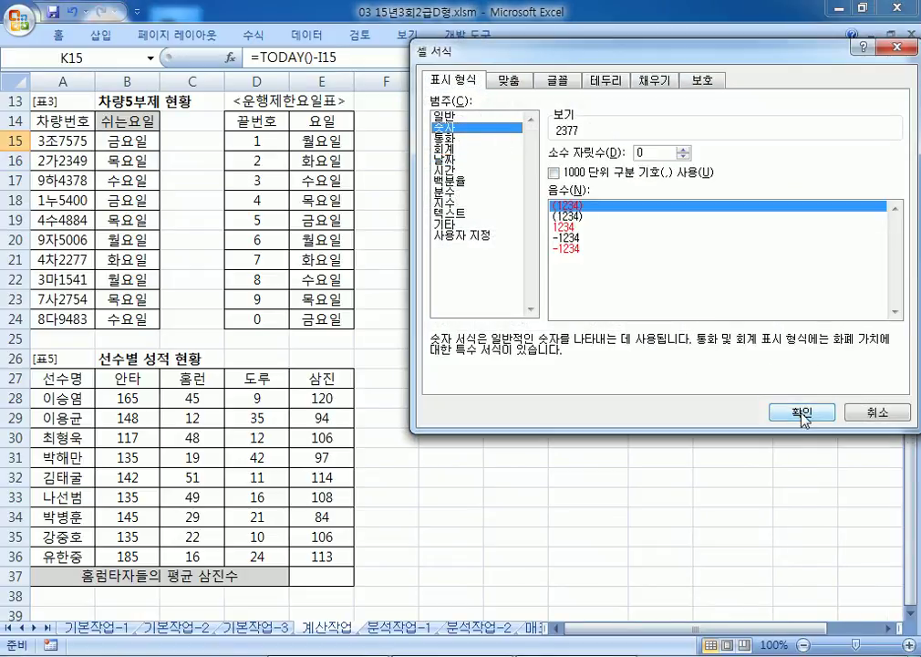
{"action": "left_click", "coordinate": [802, 412]}
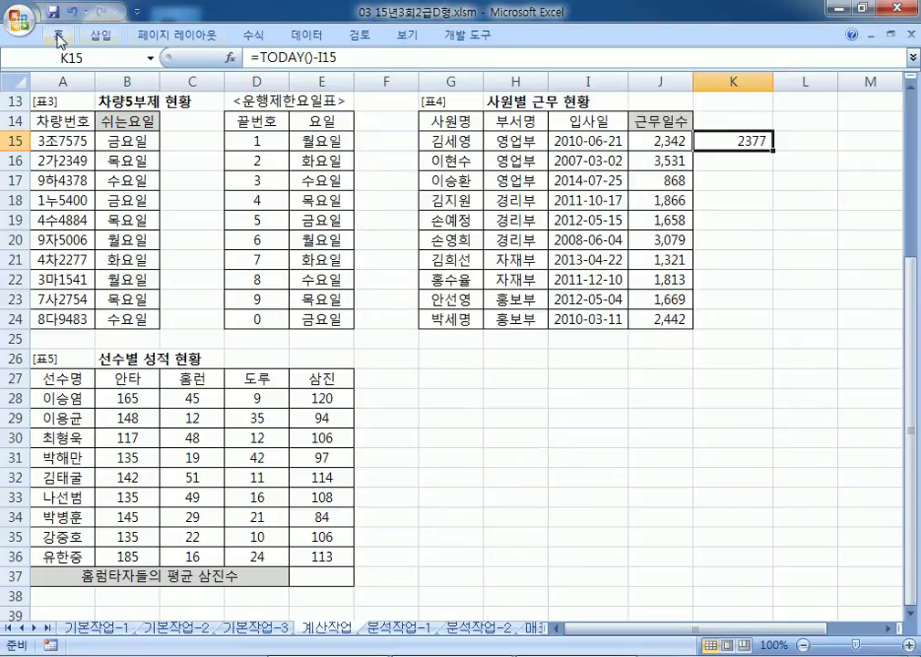
{"action": "left_click", "coordinate": [55, 35]}
{"action": "left_click", "coordinate": [509, 94]}
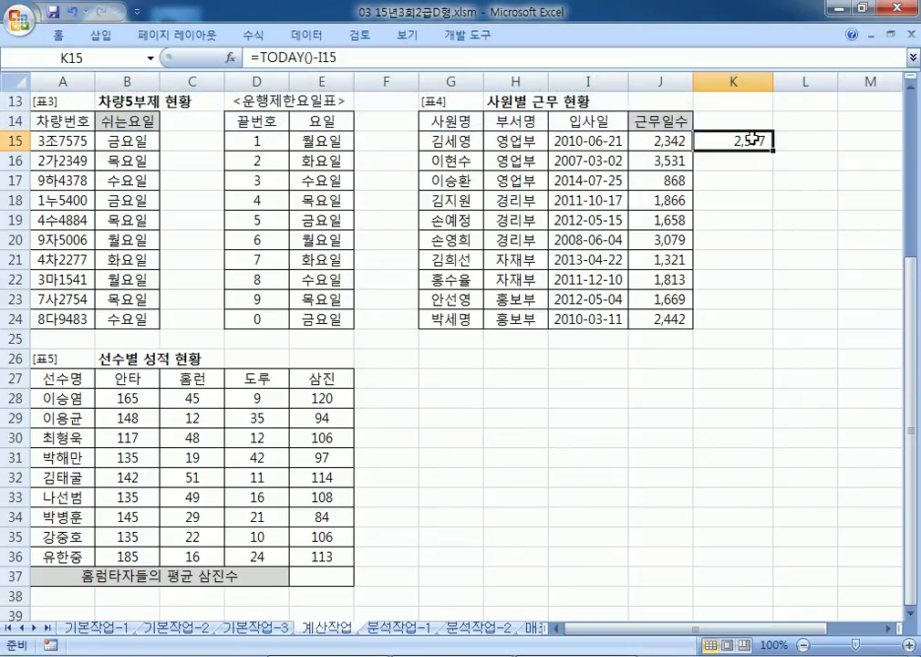
{"action": "left_click_drag", "start_coordinate": [772, 152], "coordinate": [774, 328]}
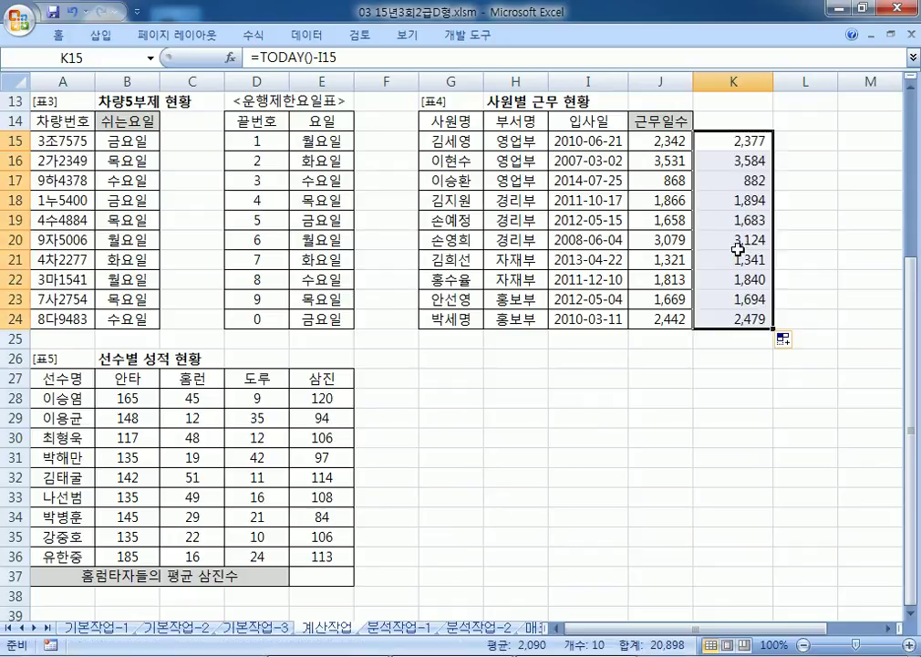
Step: Compare the J15 DAYS360 formula with the K-column day counts
{"action": "left_click", "coordinate": [659, 143]}
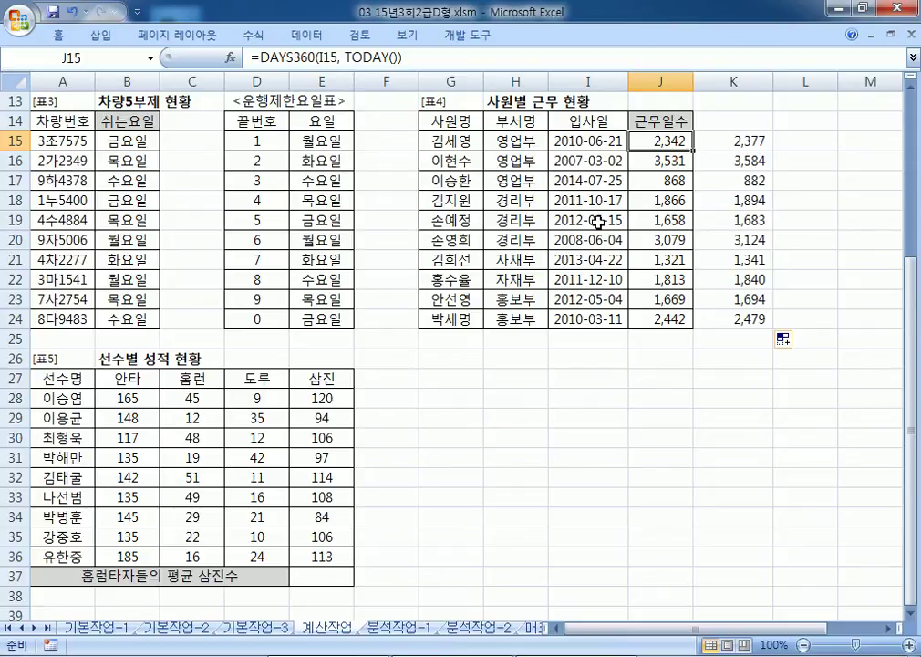
{"action": "left_click", "coordinate": [689, 360]}
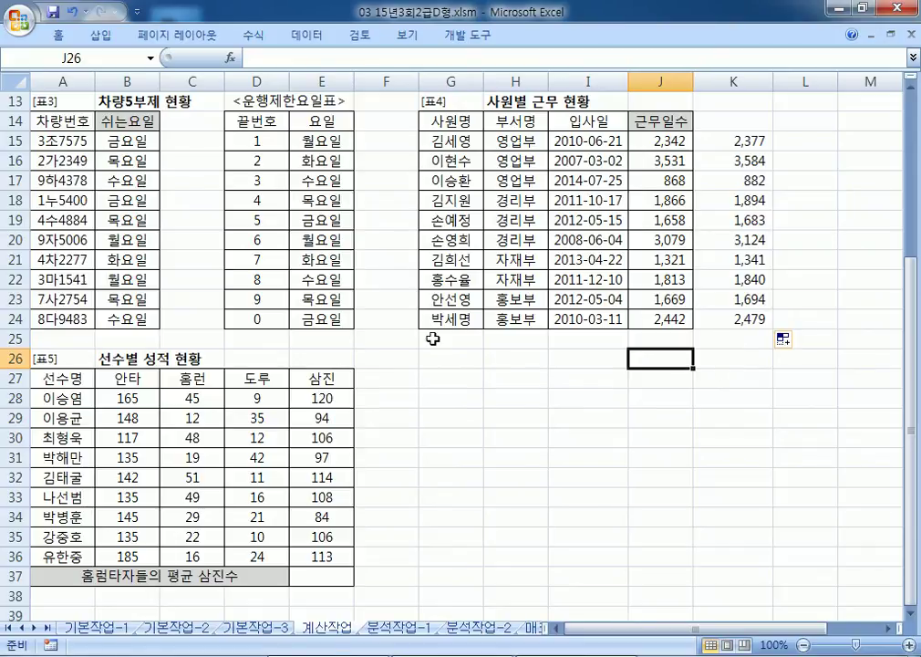
{"action": "key", "text": "alt+Tab"}
Step: Start note item 5 on a new line and check the player data in the spreadsheet
{"action": "scroll", "coordinate": [155, 447], "scroll_direction": "down", "scroll_amount": 1}
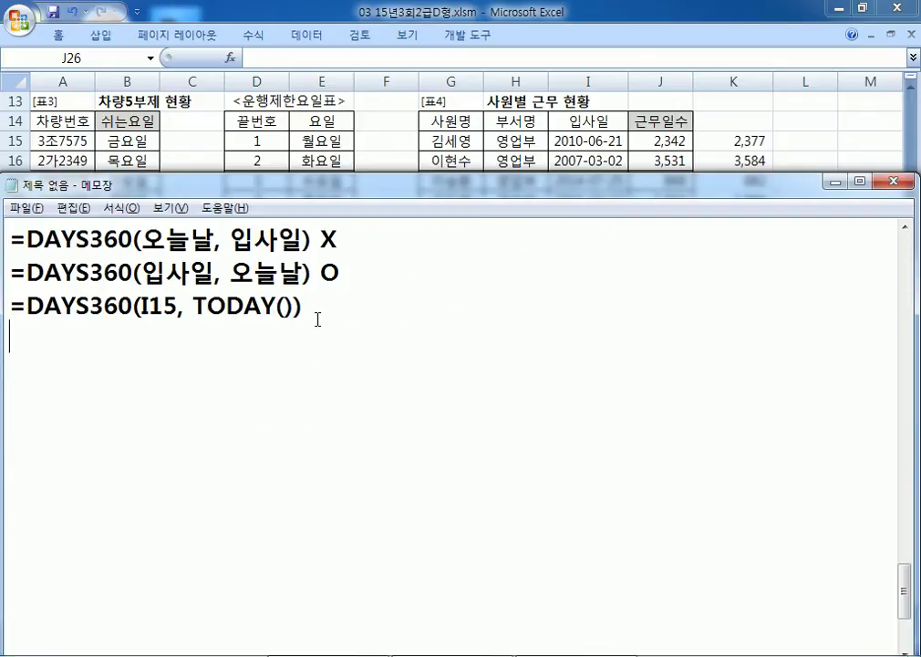
{"action": "key", "text": "Return"}
{"action": "key", "text": "Return"}
{"action": "type", "text": "5."}
{"action": "key", "text": "alt+Tab"}
{"action": "scroll", "coordinate": [172, 276], "scroll_direction": "down", "scroll_amount": 5}
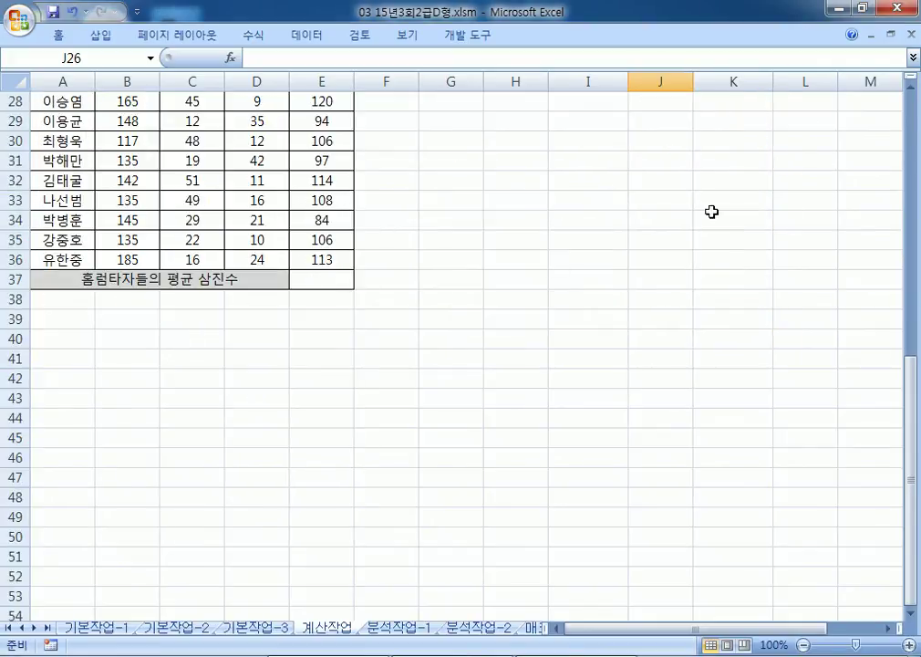
{"action": "left_click", "coordinate": [909, 87]}
{"action": "left_click", "coordinate": [910, 87]}
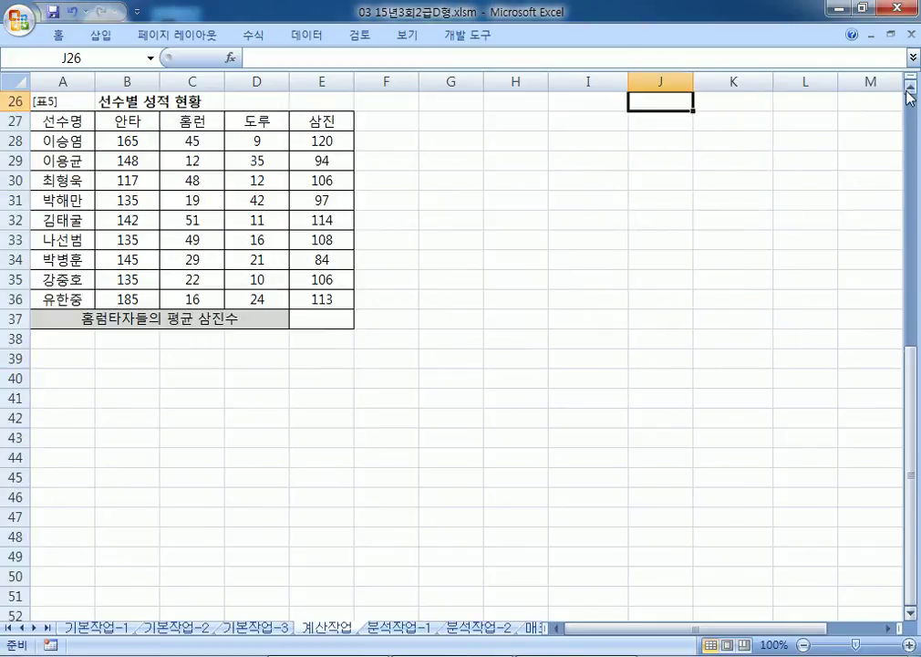
{"action": "key", "text": "alt+Tab"}
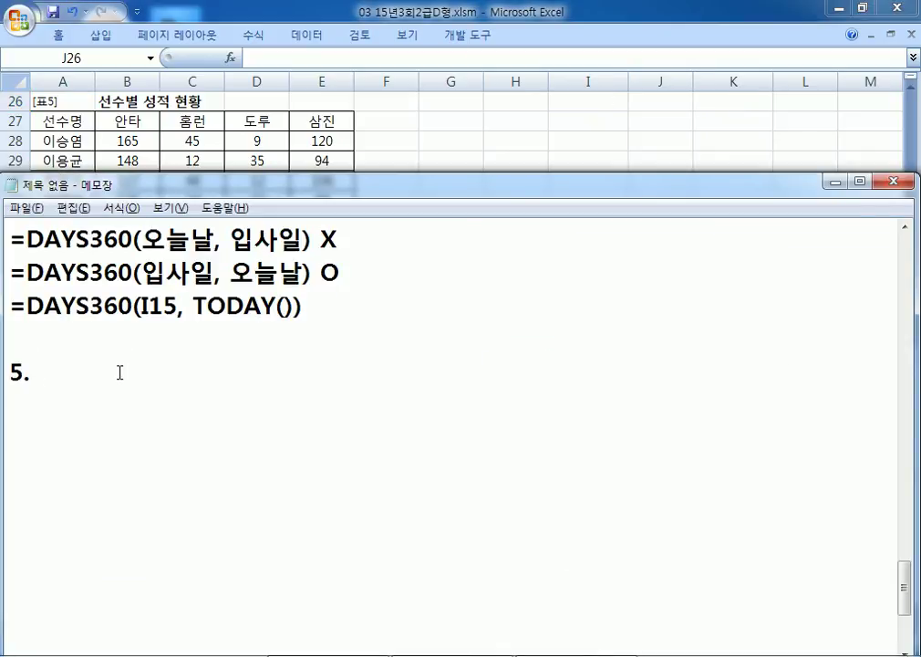
Step: Type the home-run part '홈런(C28:', checking the range in Excel
{"action": "type", "text": "GHAFJ"}
{"action": "key", "text": "BackSpace"}
{"action": "key", "text": "BackSpace"}
{"action": "key", "text": "BackSpace"}
{"action": "key", "text": "BackSpace"}
{"action": "type", "text": "H"}
{"action": "key", "text": "BackSpace"}
{"action": "key", "text": "BackSpace"}
{"action": "key", "text": "Hangul"}
{"action": "type", "text": "혼"}
{"action": "key", "text": "BackSpace"}
{"action": "type", "text": "홈런("}
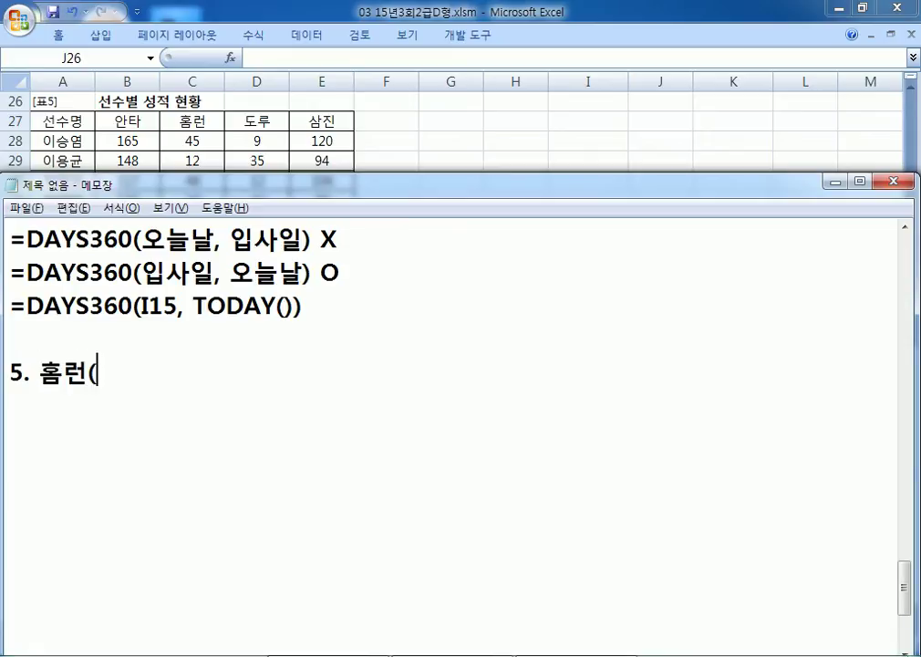
{"action": "type", "text": "C28:"}
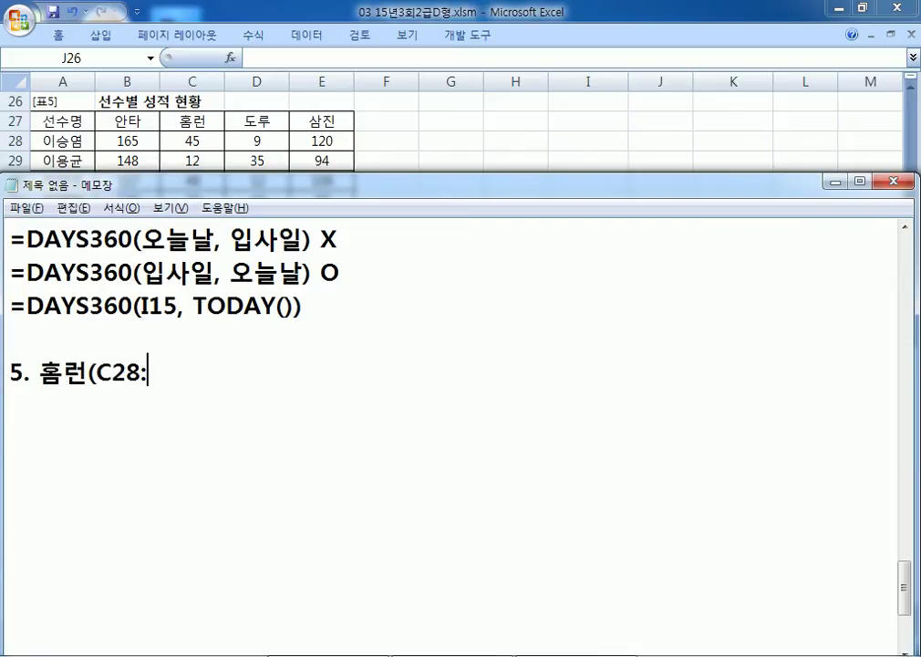
{"action": "key", "text": "alt+Tab"}
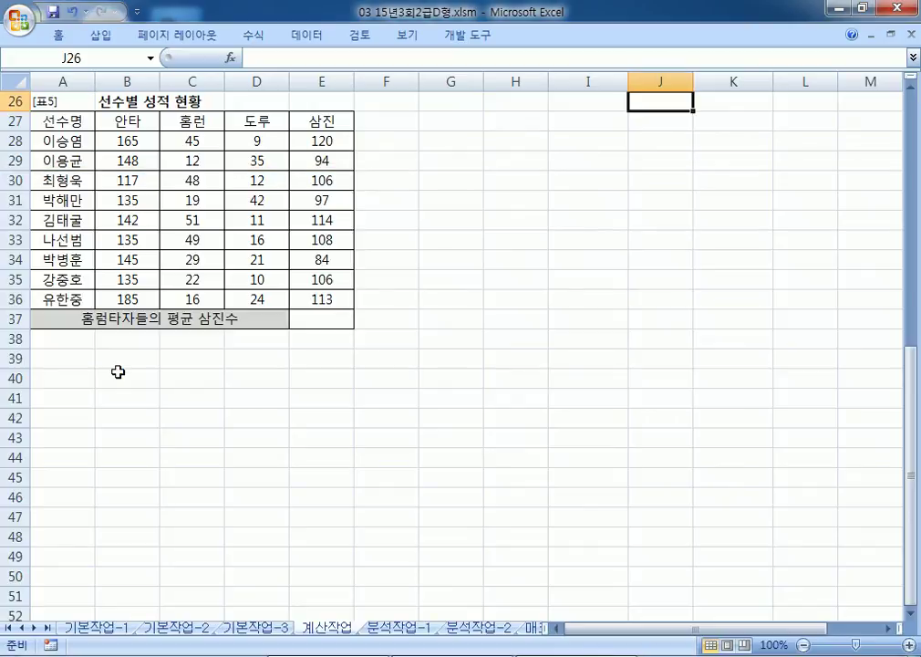
{"action": "key", "text": "alt+Tab"}
Step: Finish item 5 with 'C36)이 40개 이상인 선수들의 삼진(E28:E36)의 평균'
{"action": "type", "text": "C3"}
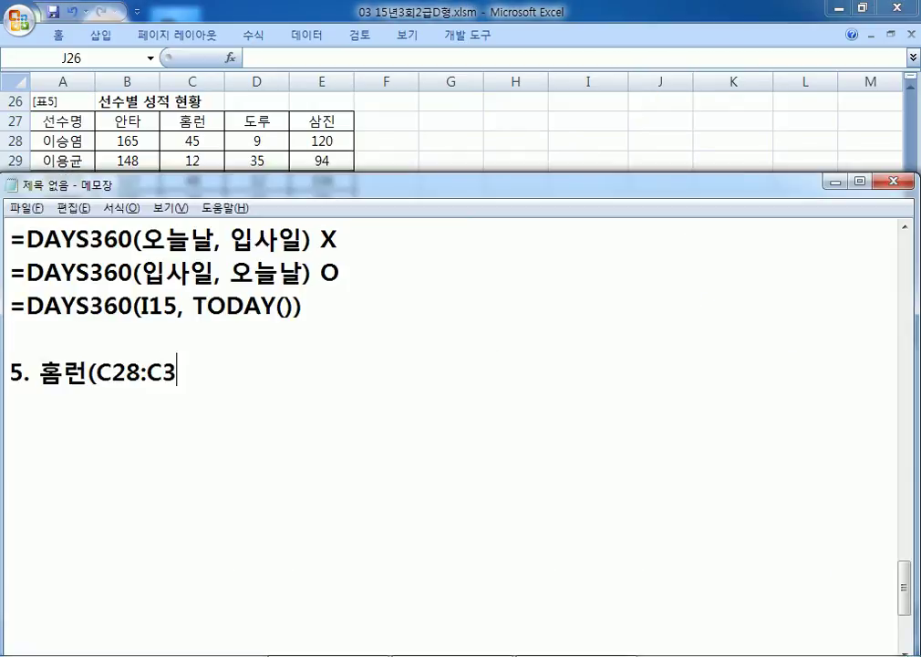
{"action": "type", "text": "6)이 40"}
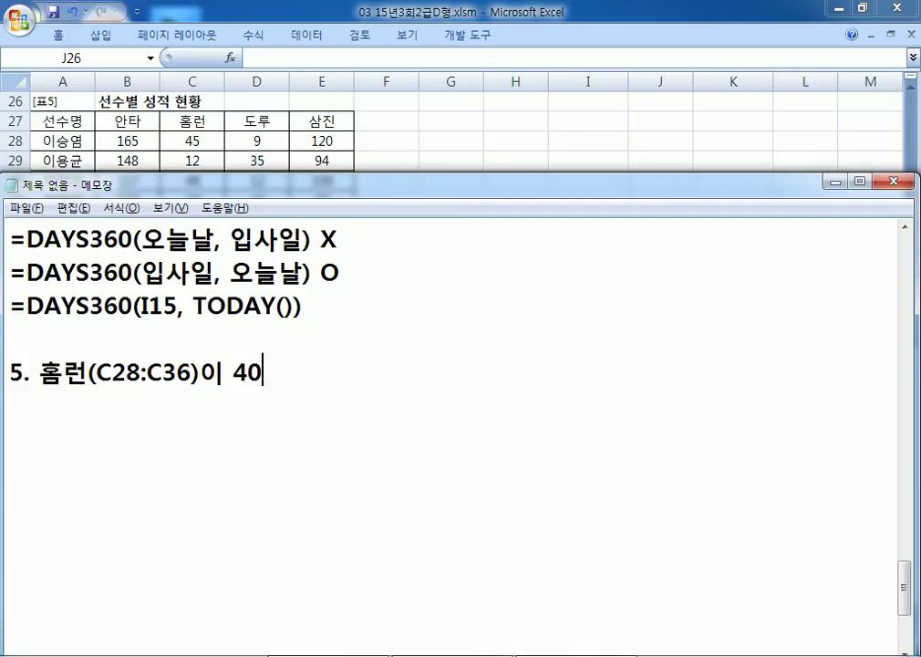
{"action": "type", "text": "개 이상인 선"}
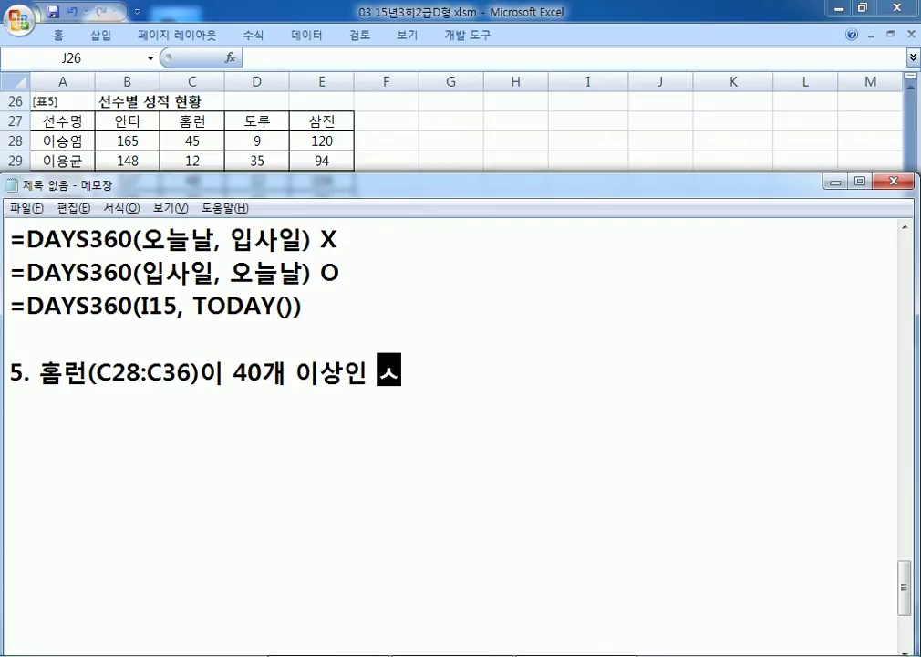
{"action": "type", "text": "숫ㄷ"}
{"action": "key", "text": "BackSpace"}
{"action": "key", "text": "BackSpace"}
{"action": "type", "text": "ㅅㅠㅜ"}
{"action": "key", "text": "BackSpace"}
{"action": "key", "text": "BackSpace"}
{"action": "type", "text": "수들으"}
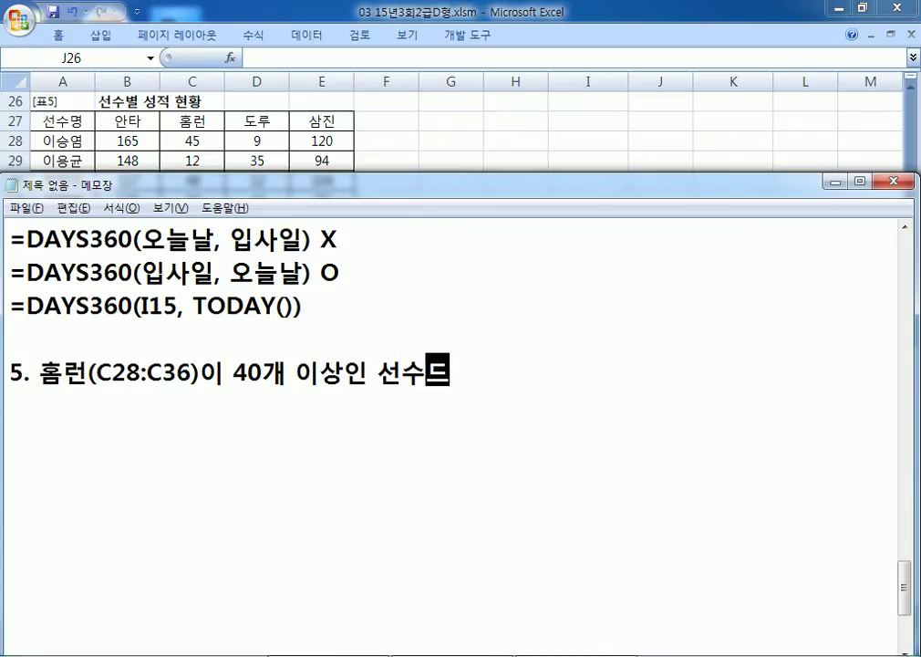
{"action": "type", "text": "ㅣ 삼진("}
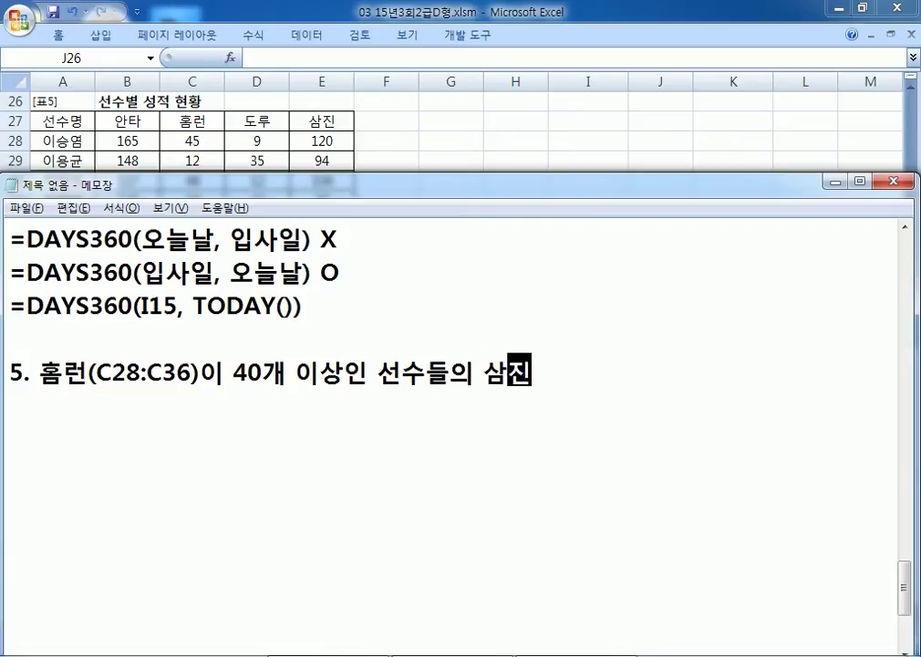
{"action": "type", "text": "E28"}
{"action": "type", "text": ":2"}
{"action": "type", "text": "36)"}
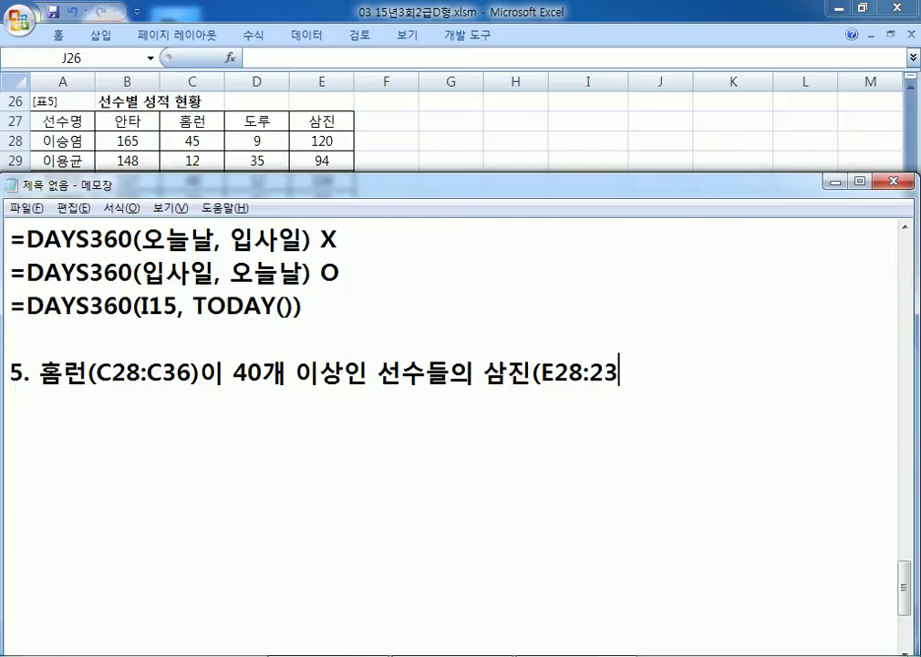
{"action": "key", "text": "Left"}
{"action": "key", "text": "Left"}
{"action": "key", "text": "Left"}
{"action": "key", "text": "Delete"}
{"action": "type", "text": "ㄷ"}
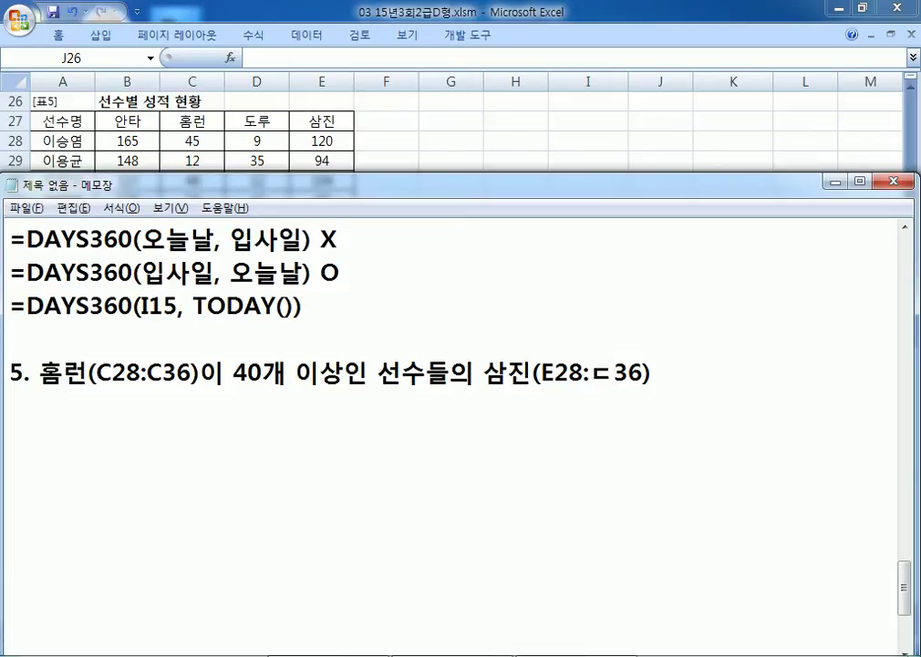
{"action": "key", "text": "BackSpace"}
{"action": "key", "text": "Hangul"}
{"action": "type", "text": "E"}
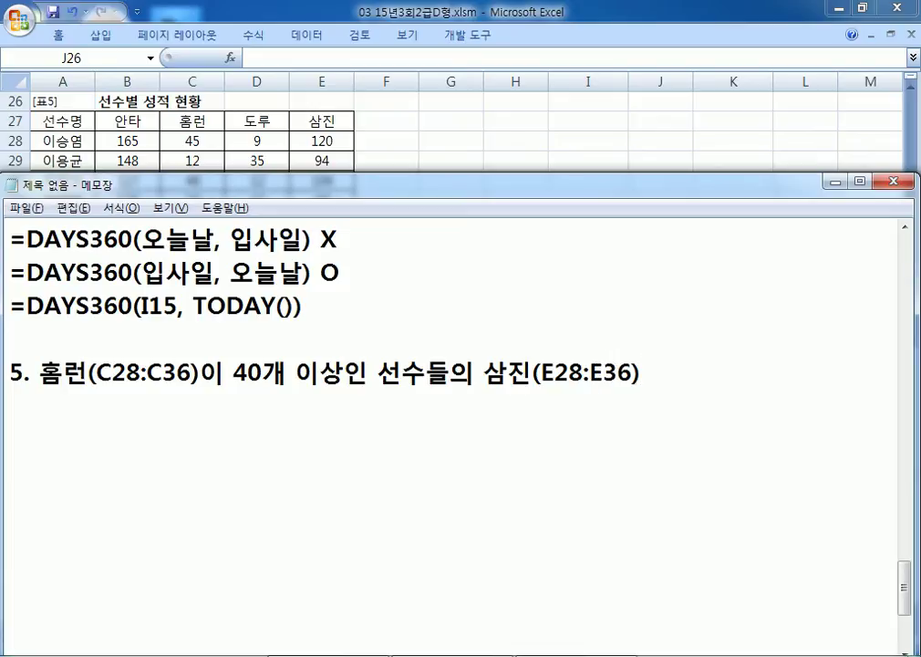
{"action": "key", "text": "End"}
{"action": "type", "text": "ㅡ이"}
{"action": "key", "text": "BackSpace"}
{"action": "key", "text": "BackSpace"}
{"action": "key", "text": "BackSpace"}
{"action": "type", "text": "의 평"}
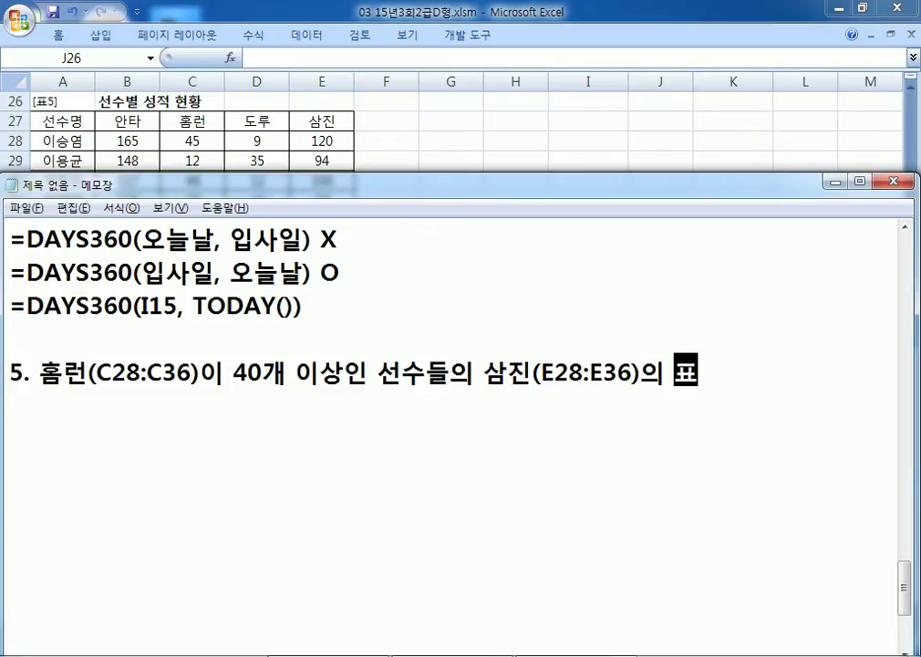
{"action": "type", "text": "균"}
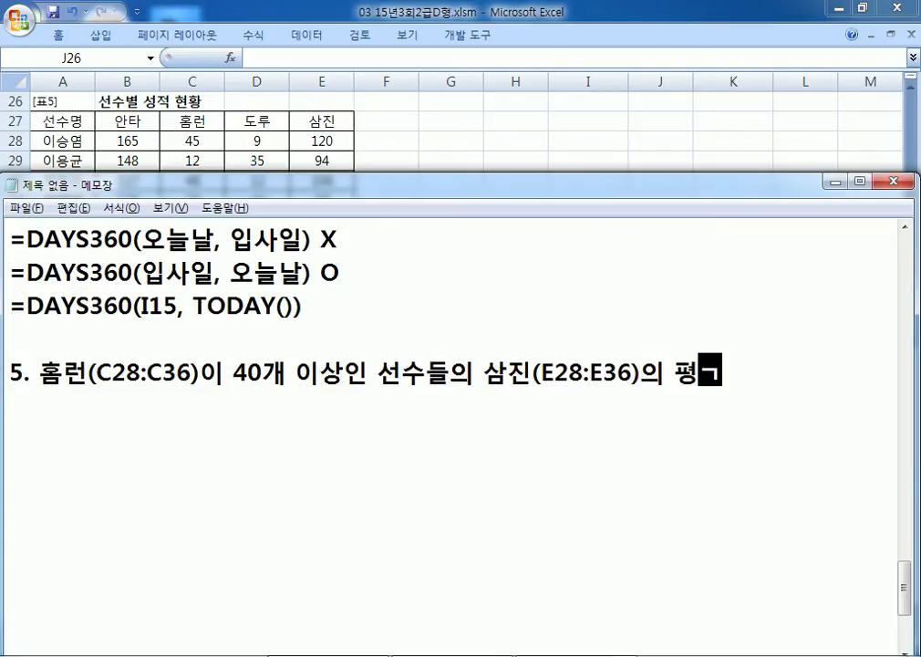
{"action": "key", "text": "Return"}
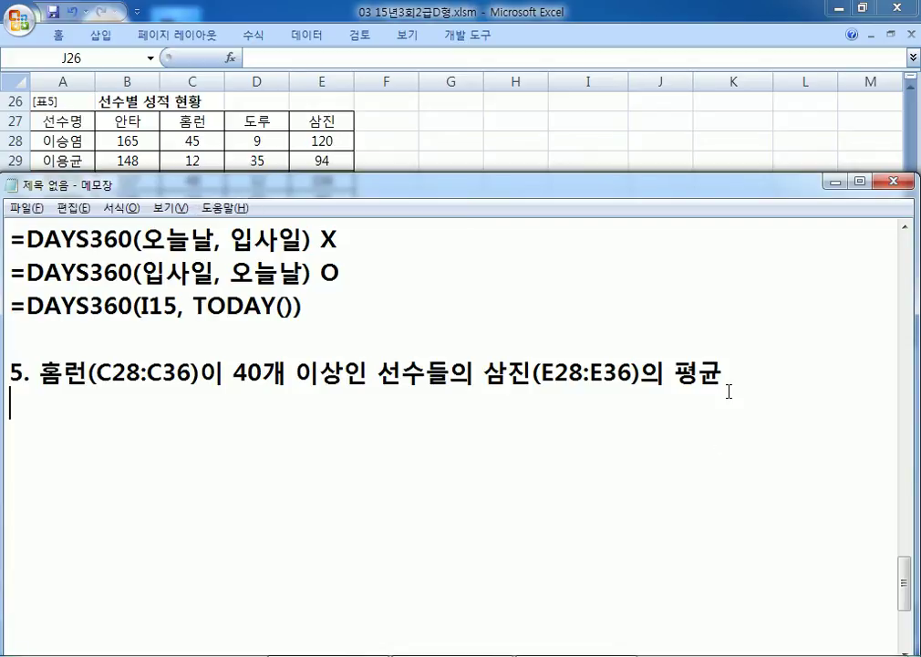
Step: List COUNIF, SUMIF, AVERAGEIF and add the template =AVERAGEIF(범위, 조건, 평균을 구할 범위)
{"action": "type", "text": "CO"}
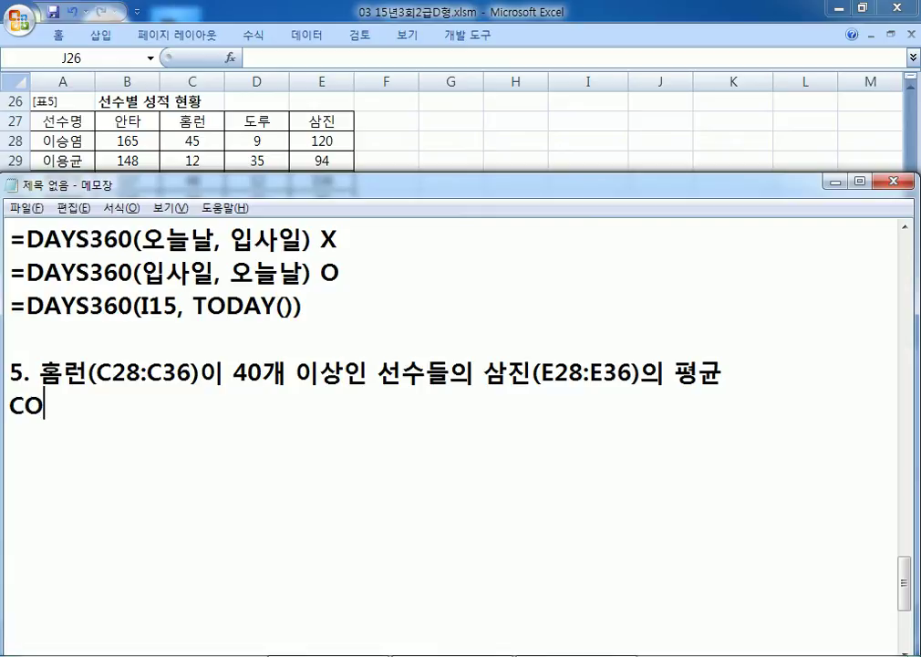
{"action": "type", "text": "UNIF"}
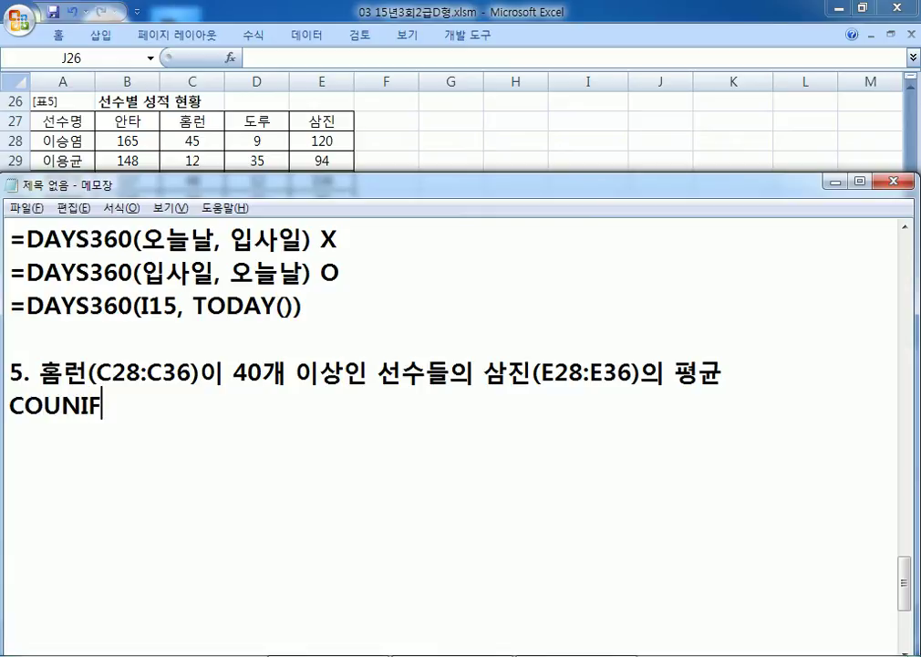
{"action": "type", "text": ", SU"}
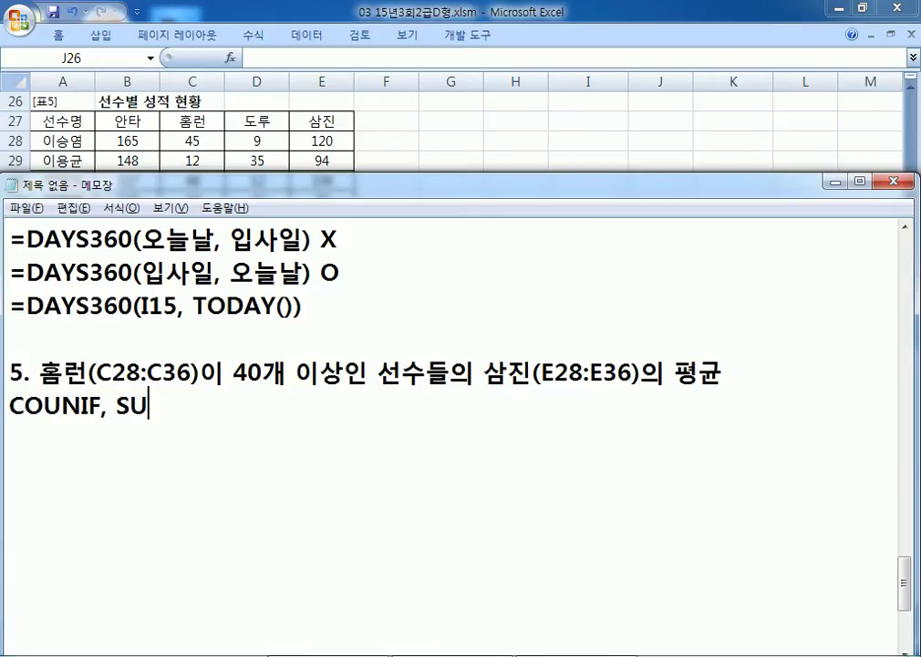
{"action": "type", "text": "MIF, "}
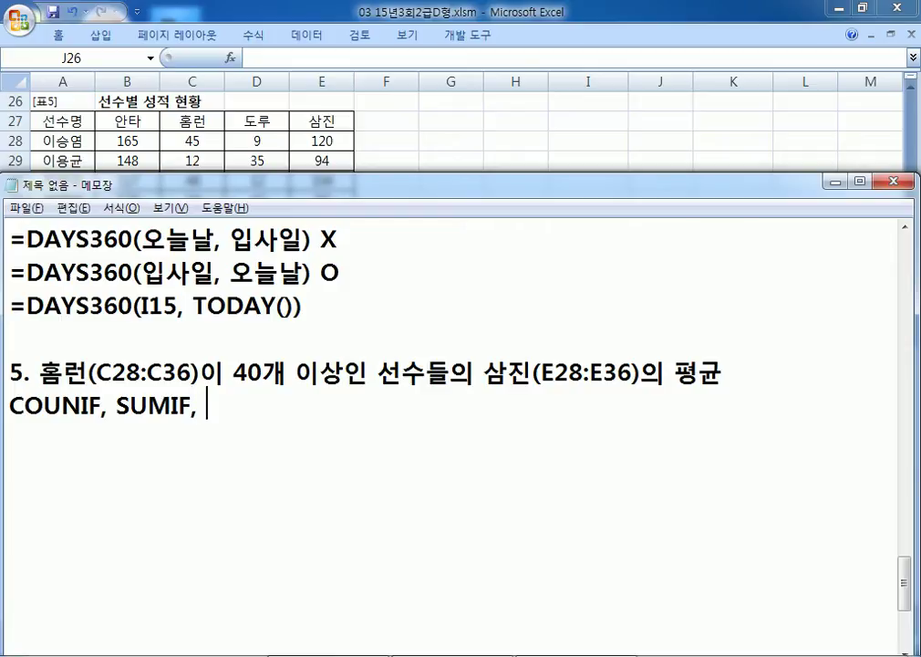
{"action": "type", "text": "AVERAGEIF"}
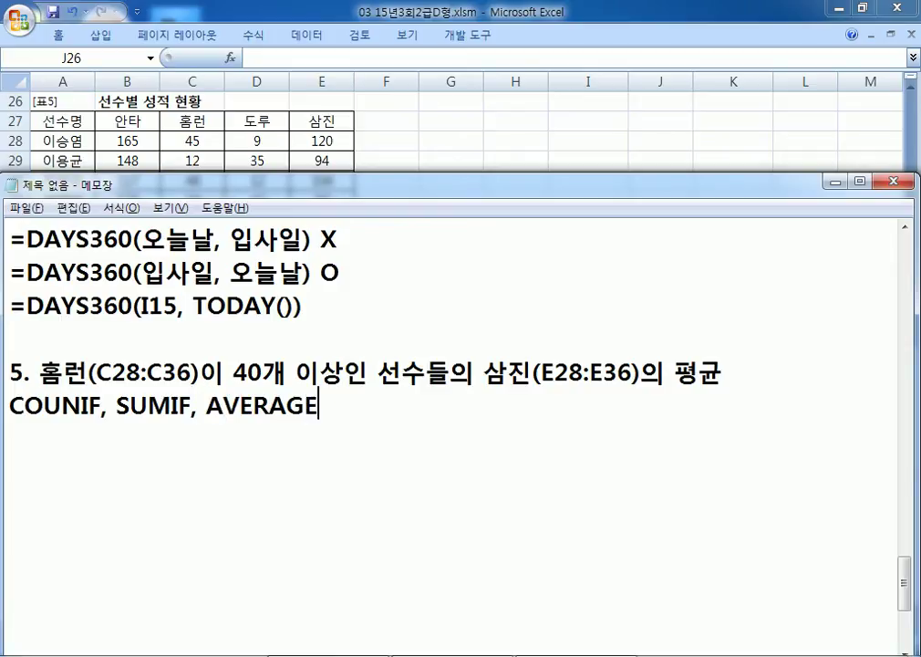
{"action": "key", "text": "Return"}
{"action": "type", "text": "=ㅁㅍㄷ"}
{"action": "key", "text": "BackSpace"}
{"action": "key", "text": "BackSpace"}
{"action": "key", "text": "BackSpace"}
{"action": "type", "text": "AVERAGEIF(범위, 조건, ㅍ평균을 구하할 범위)"}
Step: Add the template =AVERAGEIFS(평균을 구할 범위, 범위1, 조건1, 범위2, 조건2, ...)
{"action": "key", "text": "Return"}
{"action": "type", "text": "=AVERAG"}
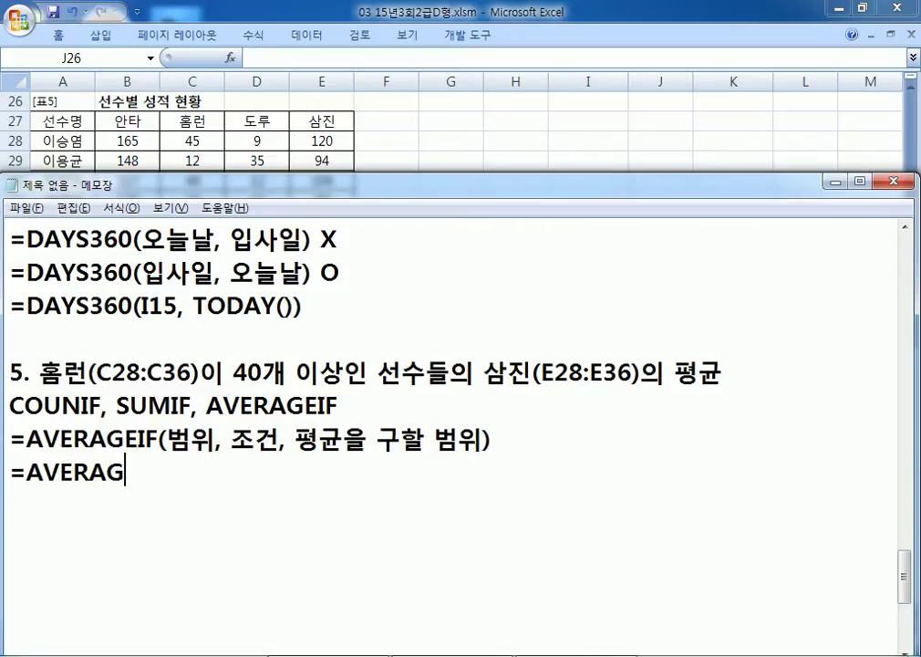
{"action": "type", "text": "EIFS"}
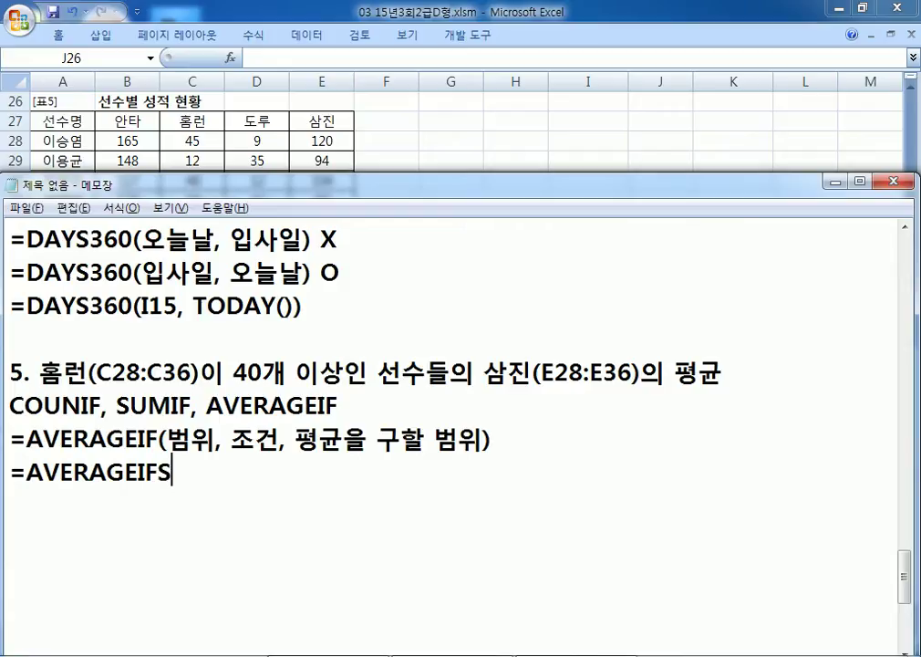
{"action": "type", "text": "(평균을"}
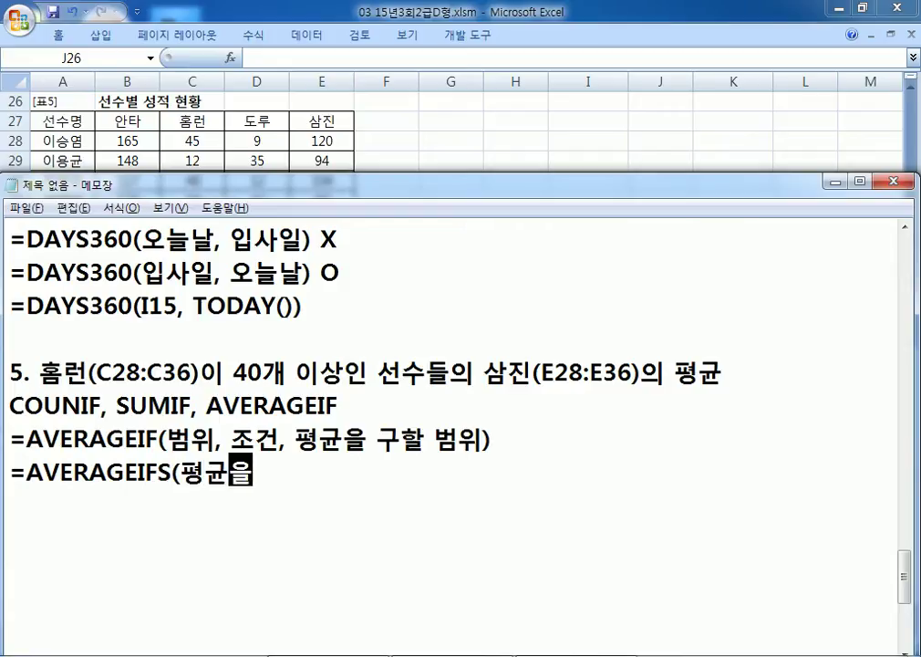
{"action": "type", "text": " 구할 범위, "}
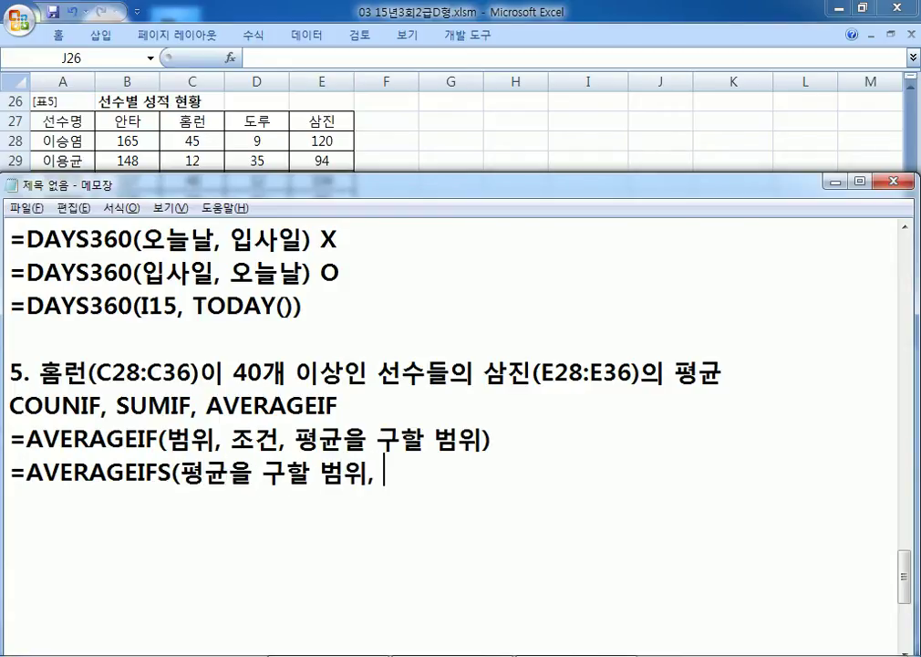
{"action": "type", "text": "범위1, 조건1, "}
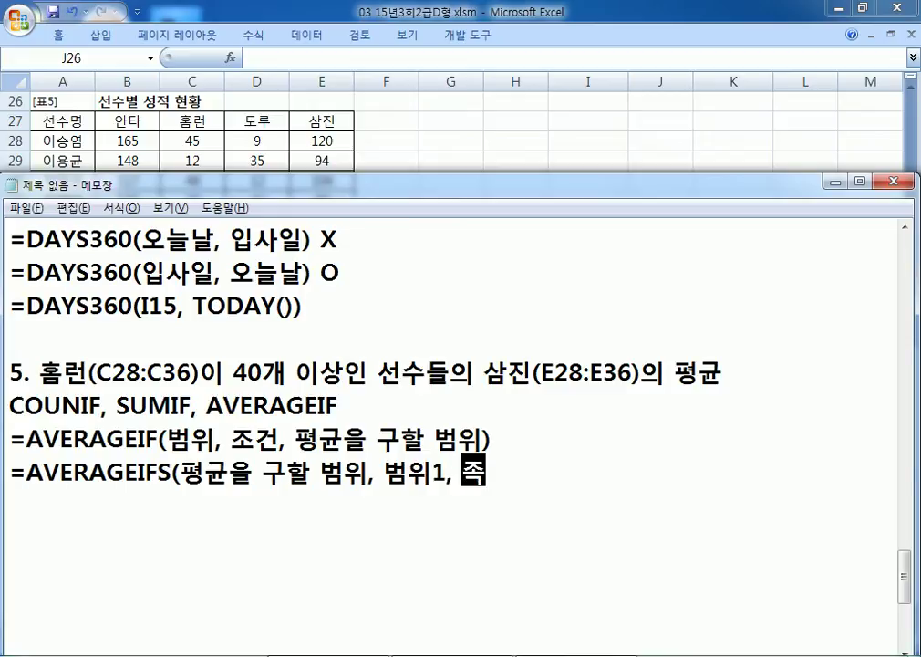
{"action": "type", "text": "범위2, ㅈ"}
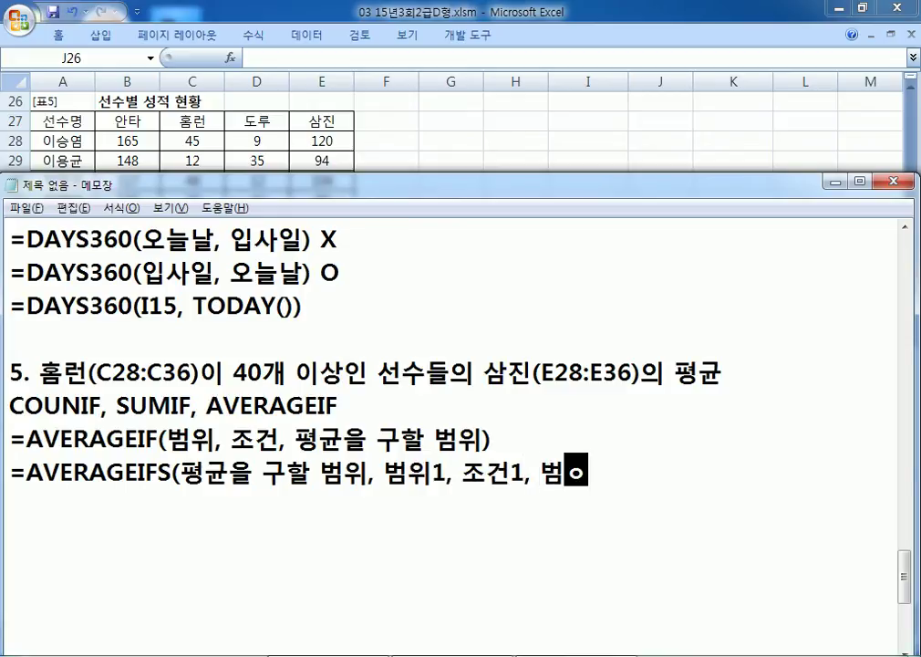
{"action": "type", "text": "조건2, "}
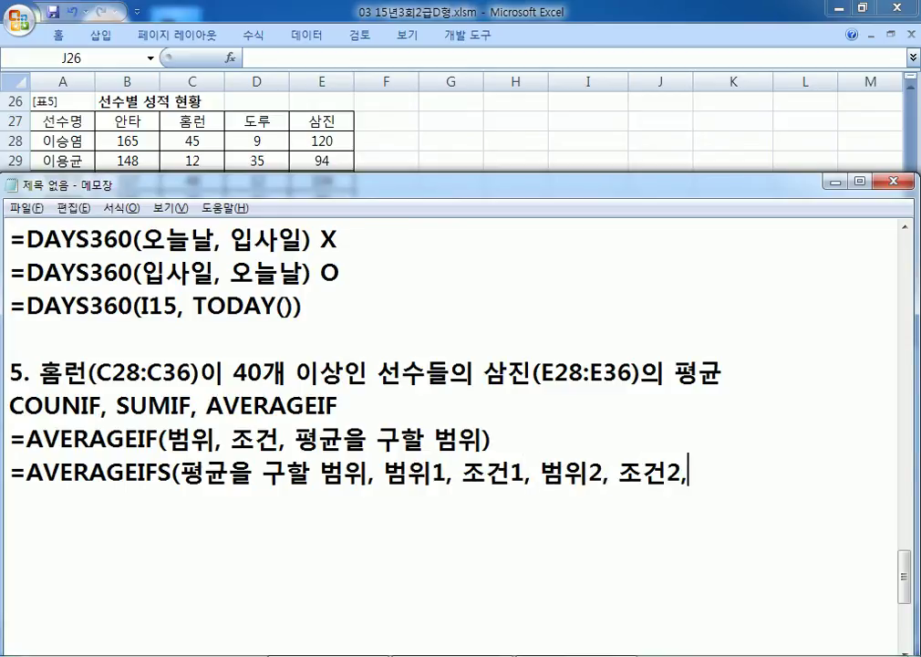
{"action": "type", "text": "...."}
{"action": "key", "text": "BackSpace"}
{"action": "type", "text": ")"}
{"action": "key", "text": "Return"}
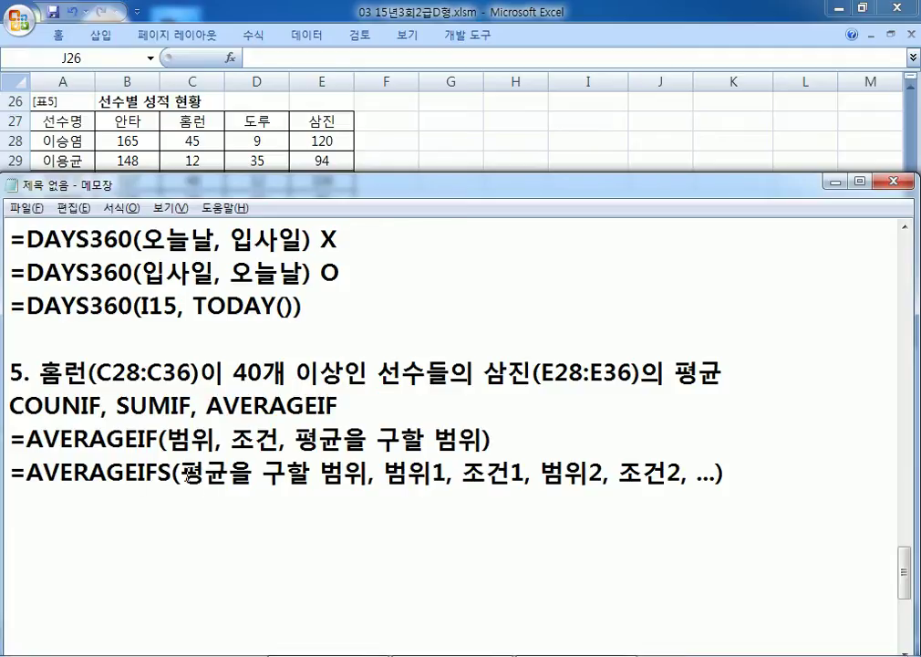
Step: Highlight the average-range arguments of AVERAGEIFS and AVERAGEIF to compare their order
{"action": "left_click_drag", "start_coordinate": [159, 472], "coordinate": [338, 474]}
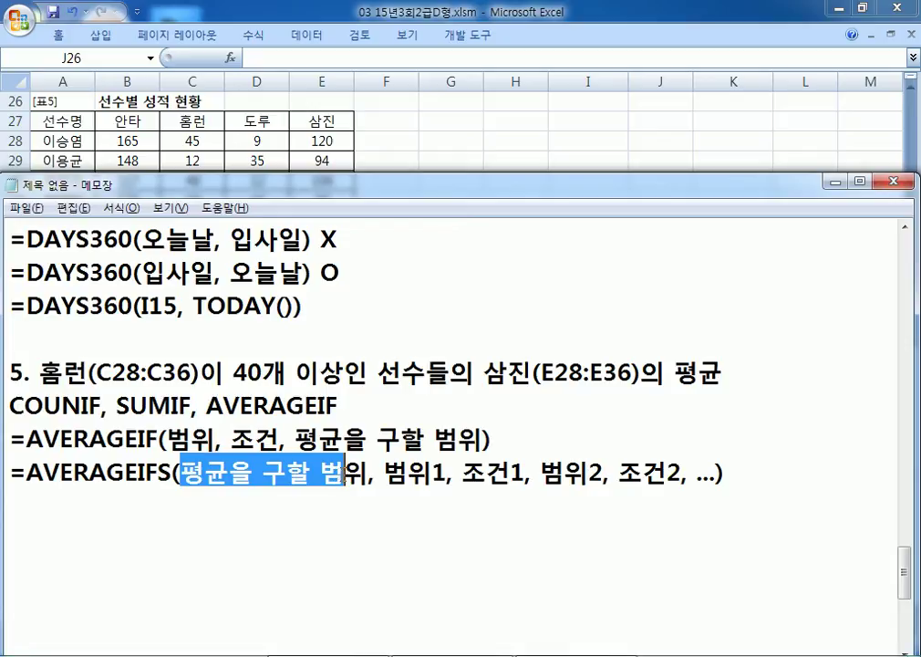
{"action": "left_click_drag", "start_coordinate": [42, 439], "coordinate": [168, 439]}
{"action": "scroll", "coordinate": [143, 436], "scroll_direction": "up", "scroll_amount": 1}
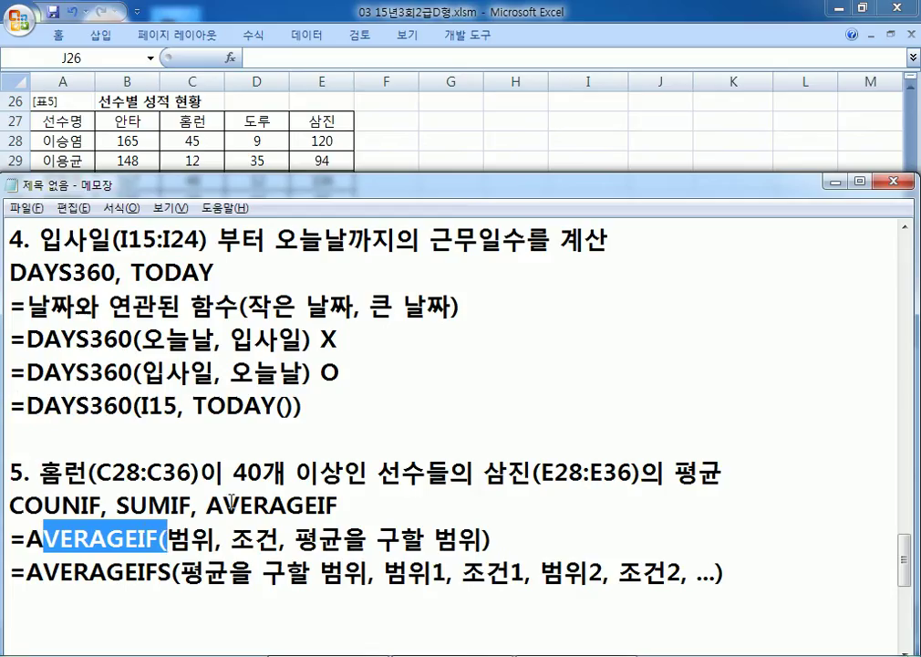
{"action": "left_click_drag", "start_coordinate": [129, 508], "coordinate": [168, 508]}
{"action": "scroll", "coordinate": [233, 500], "scroll_direction": "down", "scroll_amount": 1}
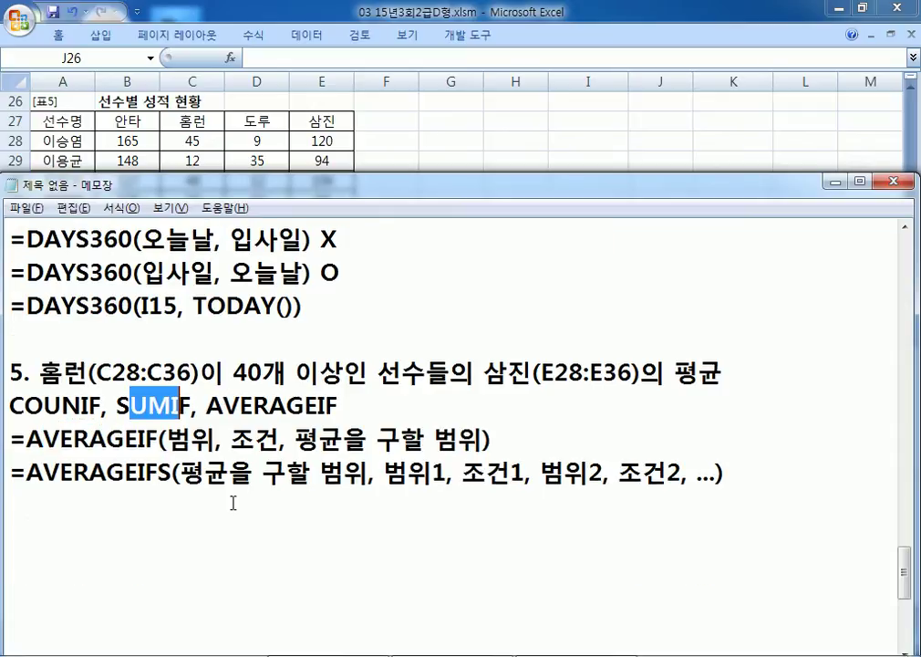
{"action": "left_click", "coordinate": [318, 441]}
{"action": "left_click_drag", "start_coordinate": [318, 440], "coordinate": [485, 436]}
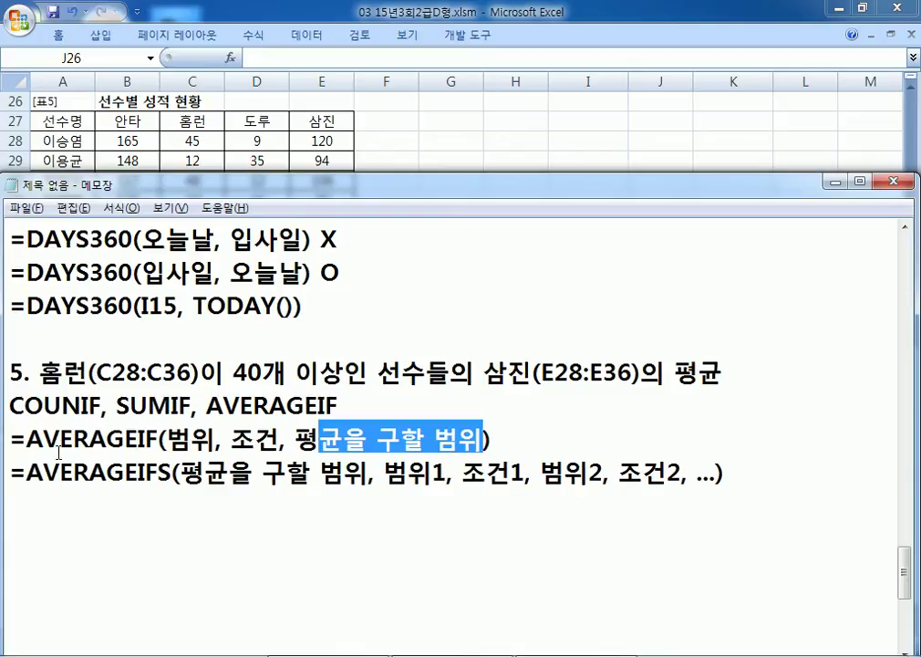
Step: Copy the AVERAGEIF template line to the empty line below AVERAGEIFS
{"action": "left_click", "coordinate": [14, 438]}
{"action": "key", "text": "shift+Down"}
{"action": "key", "text": "ctrl+c"}
{"action": "left_click", "coordinate": [16, 504]}
{"action": "key", "text": "ctrl+v"}
{"action": "scroll", "coordinate": [366, 505], "scroll_direction": "down", "scroll_amount": 1}
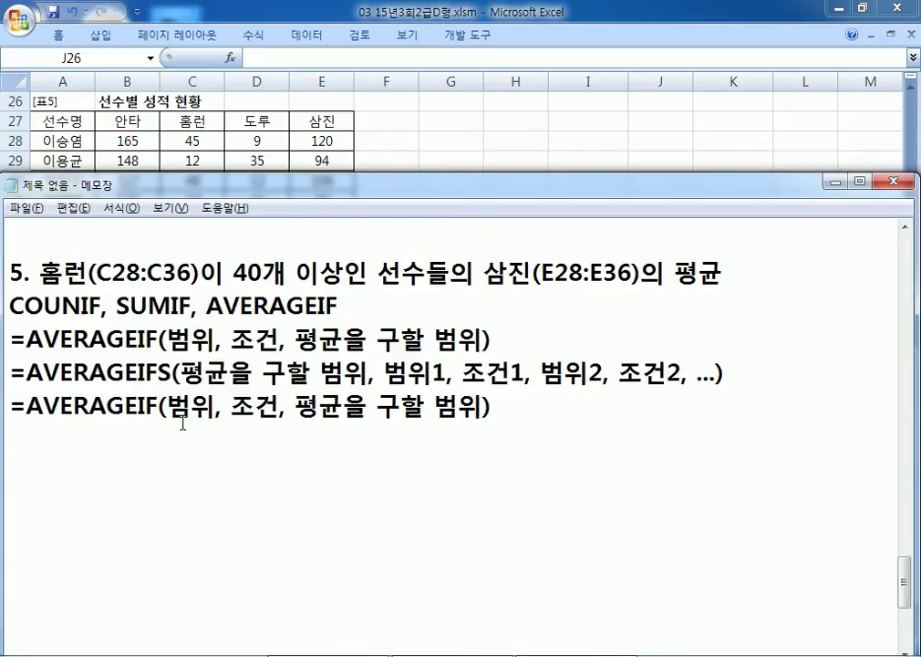
Step: Replace the copy's placeholders to read =AVERAGEIF(홈런, 40개 이상, 삼진)
{"action": "left_click_drag", "start_coordinate": [165, 405], "coordinate": [216, 405]}
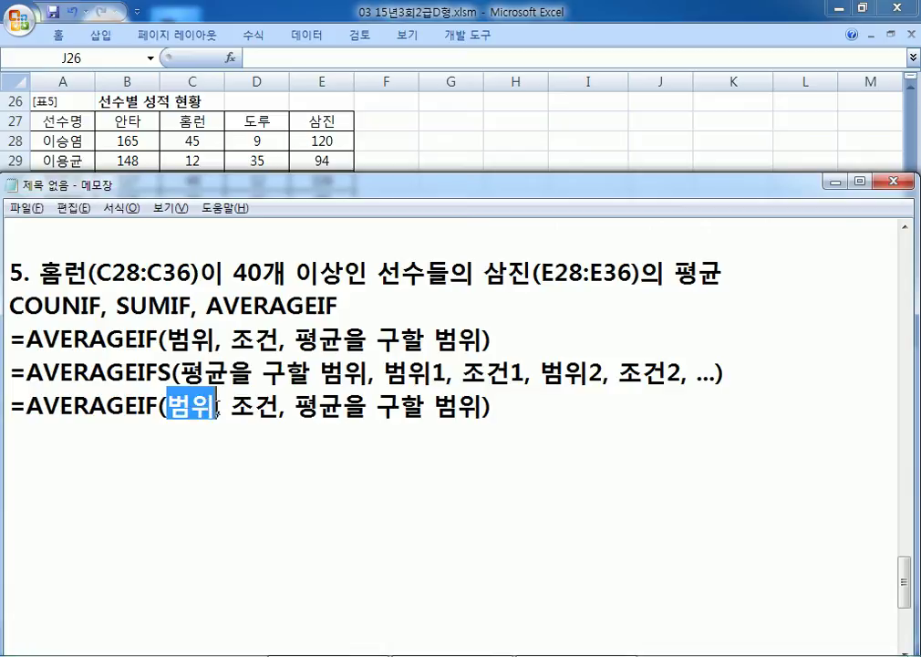
{"action": "type", "text": "GHA"}
{"action": "key", "text": "BackSpace"}
{"action": "key", "text": "BackSpace"}
{"action": "key", "text": "BackSpace"}
{"action": "type", "text": "홈런"}
{"action": "key", "text": "Right"}
{"action": "key", "text": "Right"}
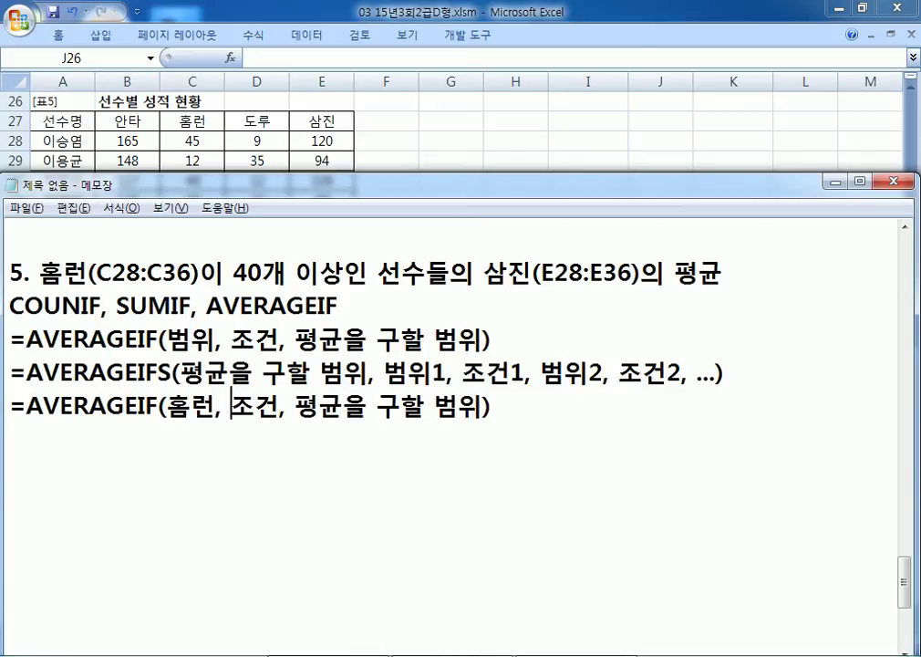
{"action": "type", "text": "40개 이"}
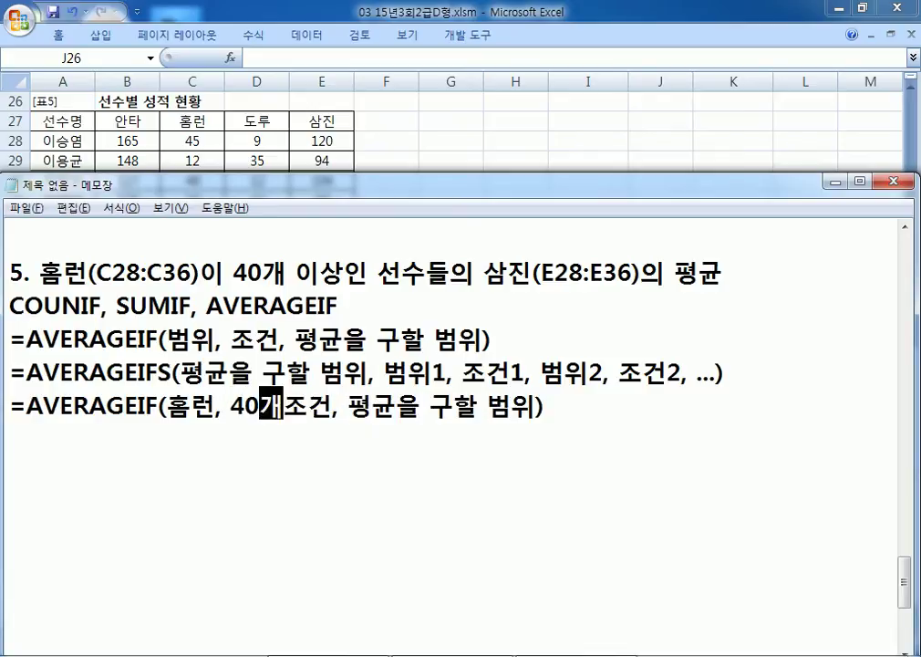
{"action": "type", "text": "상"}
{"action": "key", "text": "Delete"}
{"action": "key", "text": "Delete"}
{"action": "key", "text": "Right"}
{"action": "key", "text": "Right"}
{"action": "type", "text": "삼진"}
{"action": "key", "text": "Delete"}
{"action": "key", "text": "Delete"}
{"action": "key", "text": "Delete"}
{"action": "key", "text": "Delete"}
{"action": "key", "text": "Delete"}
{"action": "key", "text": "Delete"}
{"action": "key", "text": "Delete"}
{"action": "key", "text": "Delete"}
{"action": "key", "text": "Delete"}
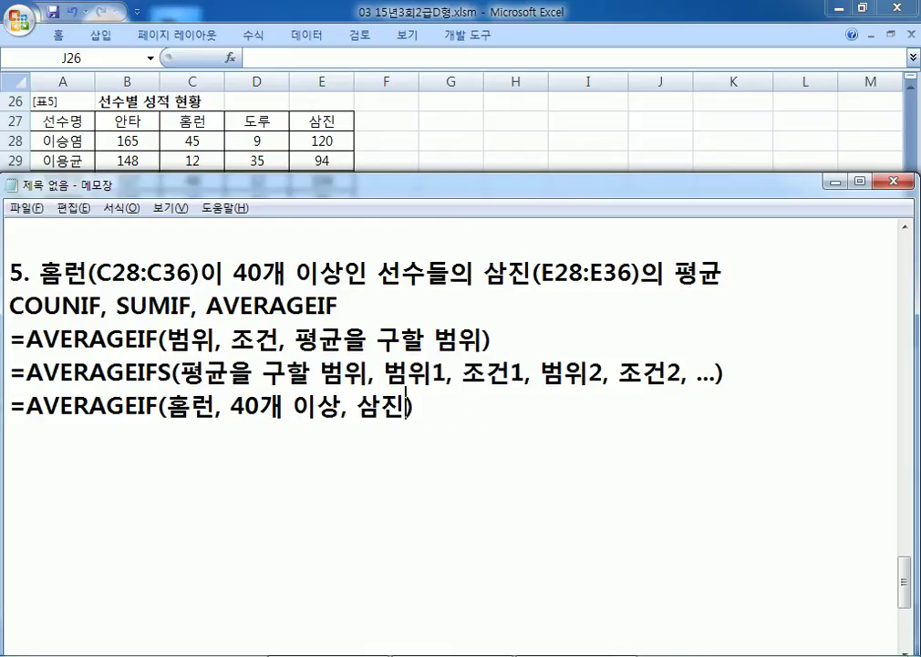
Step: Duplicate that line and change its first two arguments to C28:C36 and ">=40"
{"action": "key", "text": "Home"}
{"action": "key", "text": "shift+Down"}
{"action": "key", "text": "ctrl+c"}
{"action": "key", "text": "ctrl+v"}
{"action": "key", "text": "ctrl+v"}
{"action": "key", "text": "Left"}
{"action": "key", "text": "Left"}
{"action": "key", "text": "Left"}
{"action": "key", "text": "Left"}
{"action": "key", "text": "Left"}
{"action": "key", "text": "Left"}
{"action": "key", "text": "Left"}
{"action": "key", "text": "Left"}
{"action": "key", "text": "Left"}
{"action": "key", "text": "Left"}
{"action": "key", "text": "Left"}
{"action": "key", "text": "Left"}
{"action": "key", "text": "Left"}
{"action": "key", "text": "Left"}
{"action": "key", "text": "Left"}
{"action": "key", "text": "Left"}
{"action": "type", "text": "C28:"}
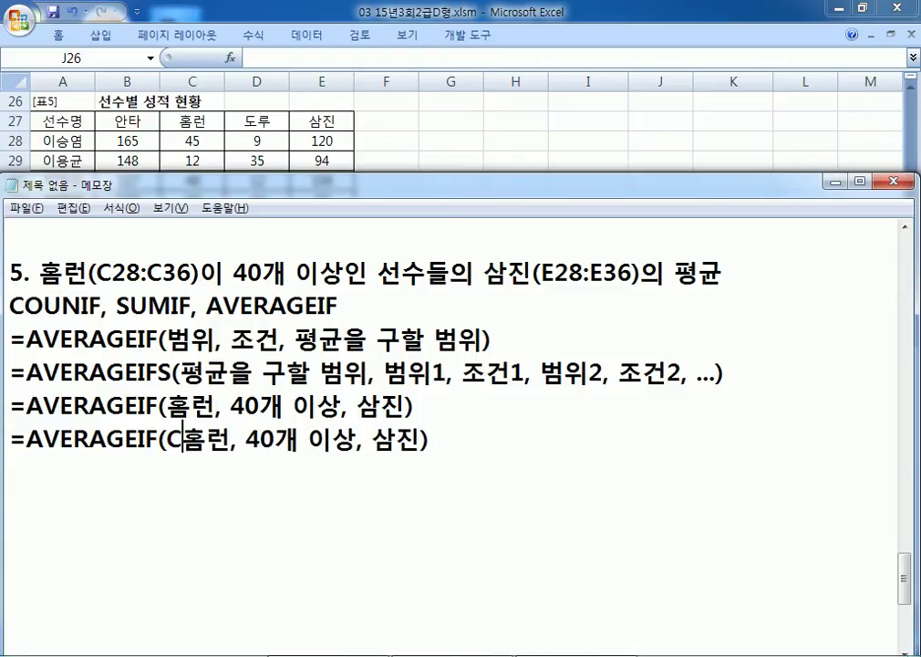
{"action": "type", "text": "C36"}
{"action": "key", "text": "Delete"}
{"action": "key", "text": "Delete"}
{"action": "key", "text": "Right"}
{"action": "key", "text": "Right"}
{"action": "type", "text": "\">="}
{"action": "key", "text": "Right"}
{"action": "key", "text": "Right"}
{"action": "type", "text": "\""}
{"action": "key", "text": "Delete"}
Step: Swap 삼진 for E28:E36 to finish =AVERAGEIF(C28:C36, ">=40", E28:E36) and select it
{"action": "key", "text": "Right"}
{"action": "key", "text": "BackSpace"}
{"action": "key", "text": "Delete"}
{"action": "key", "text": "Delete"}
{"action": "key", "text": "Right"}
{"action": "key", "text": "Right"}
{"action": "type", "text": "E28"}
{"action": "type", "text": ":E36"}
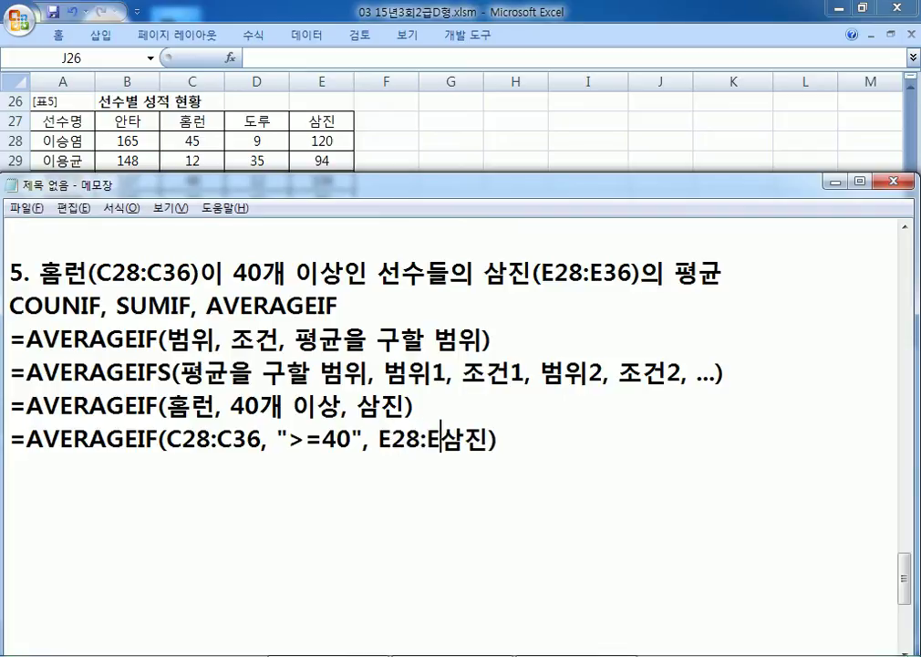
{"action": "key", "text": "Delete"}
{"action": "key", "text": "Delete"}
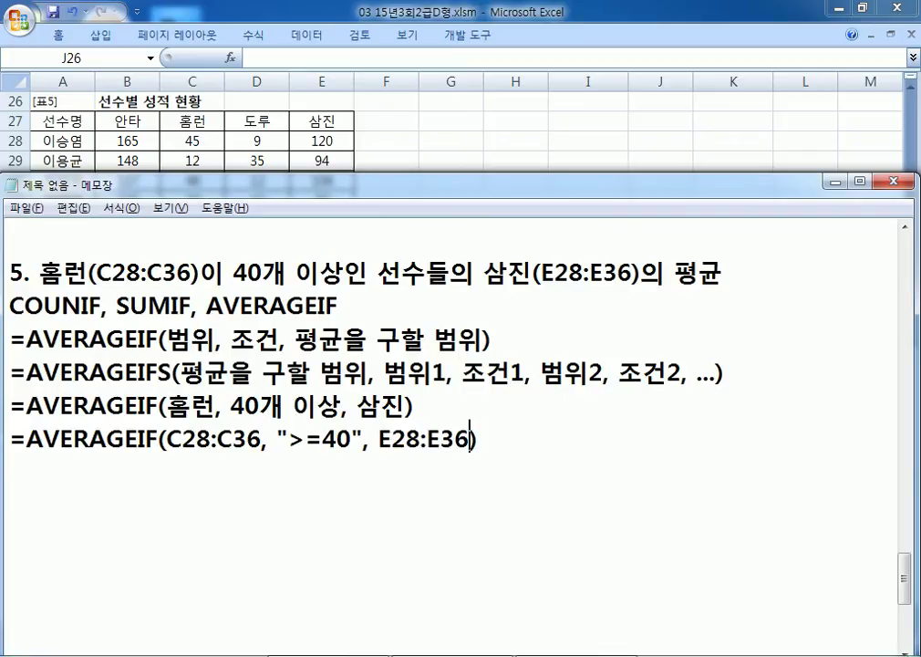
{"action": "key", "text": "shift+End"}
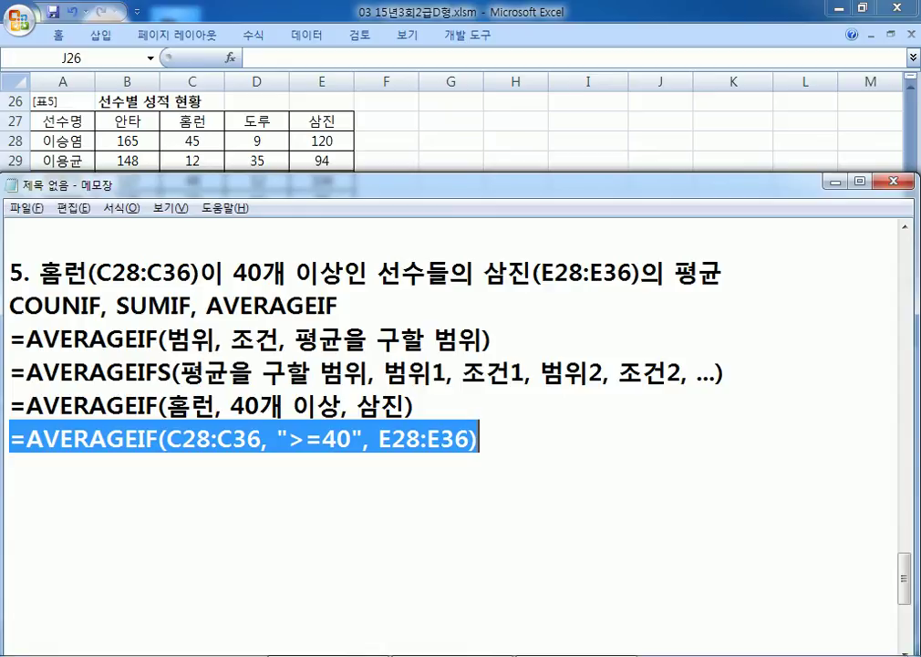
Step: Paste =AVERAGEIF(C28:C36, ">=40", E28:E36) from Notepad into cell E37, giving 112
{"action": "key", "text": "ctrl+c"}
{"action": "key", "text": "alt+Tab"}
{"action": "left_click", "coordinate": [319, 318]}
{"action": "key", "text": "ctrl+v"}
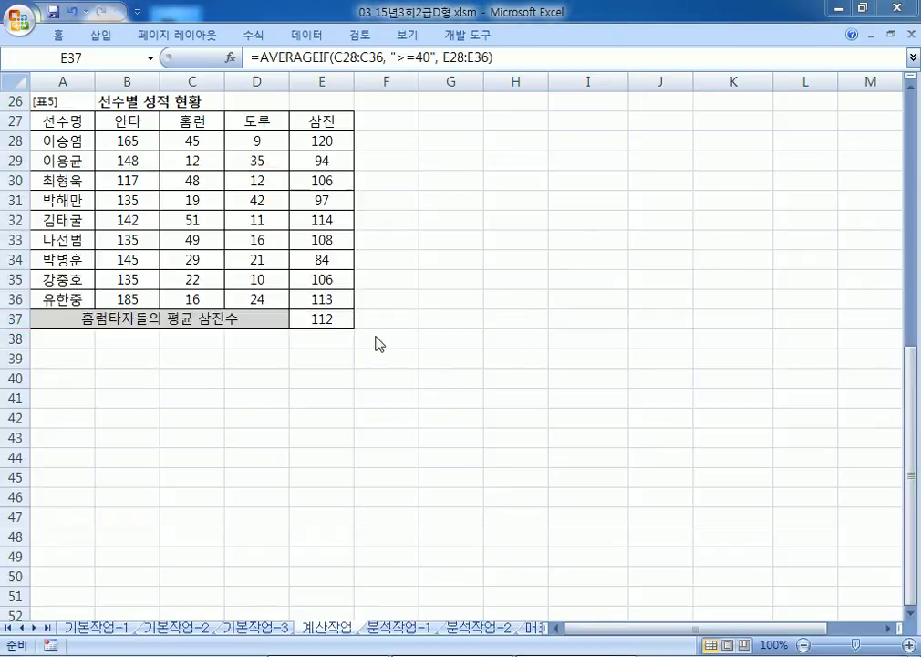
Step: Bring the Notepad notes back to the front and resize the window to show more sheet rows
{"action": "key", "text": "alt+Tab"}
{"action": "left_click", "coordinate": [362, 467]}
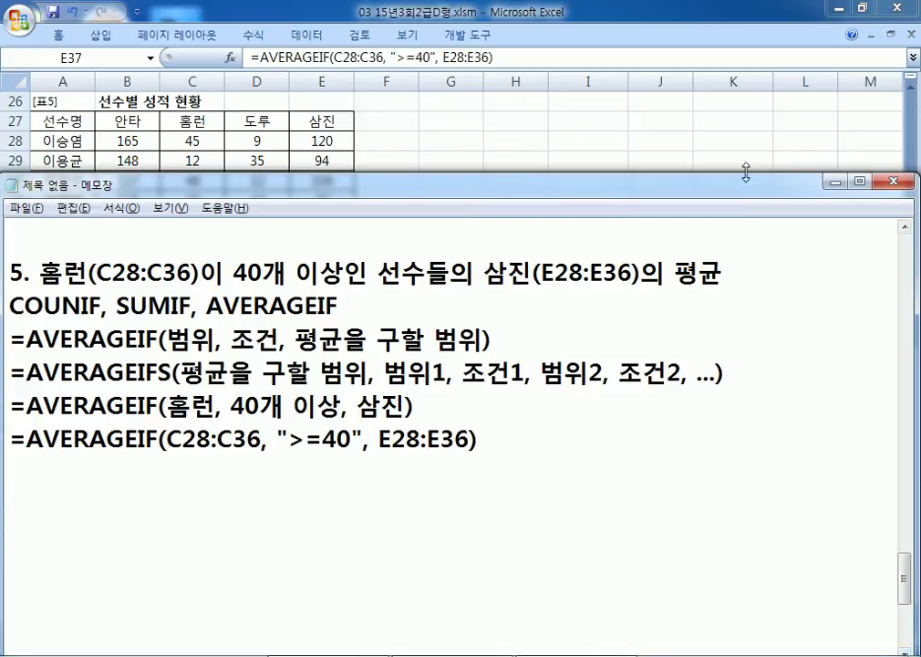
{"action": "left_click_drag", "start_coordinate": [746, 174], "coordinate": [729, 191]}
{"action": "left_click_drag", "start_coordinate": [549, 589], "coordinate": [549, 617]}
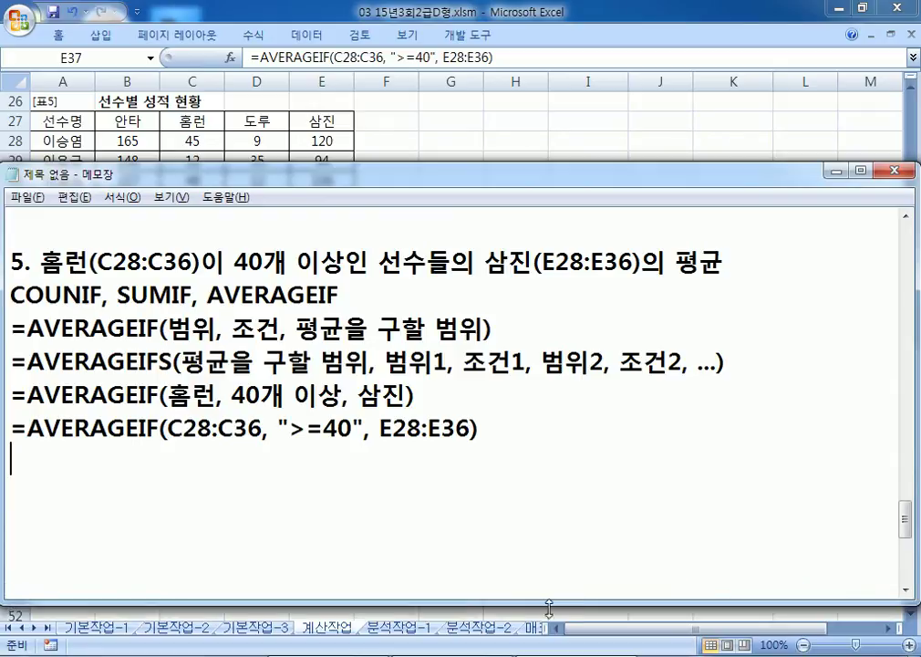
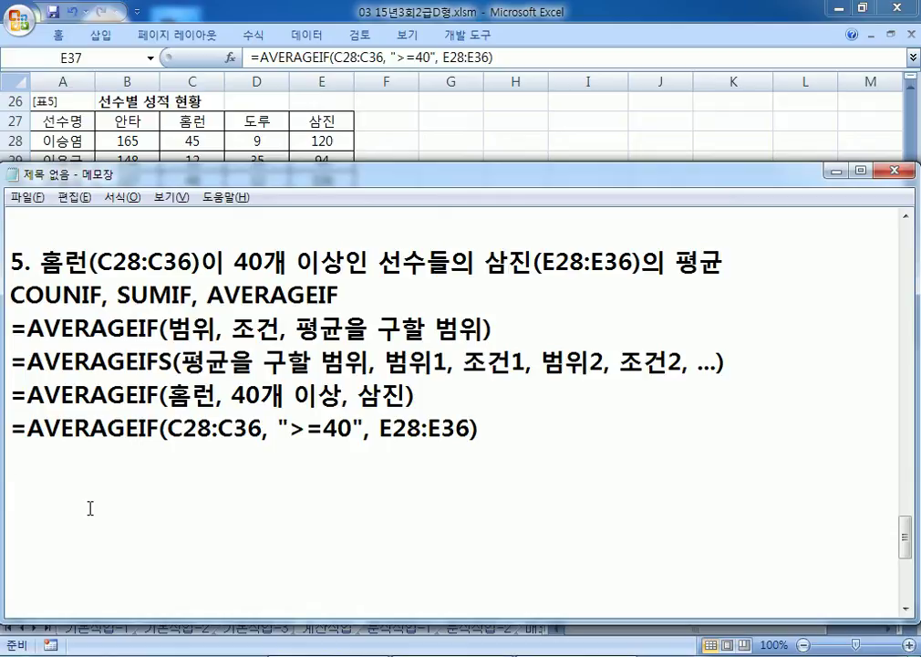
Step: Correct the misspelled COUNIF to COUNTIF in the Notepad notes
{"action": "left_click", "coordinate": [84, 295]}
{"action": "type", "text": "ㅅ"}
{"action": "key", "text": "Hangul"}
{"action": "key", "text": "BackSpace"}
{"action": "type", "text": "T"}
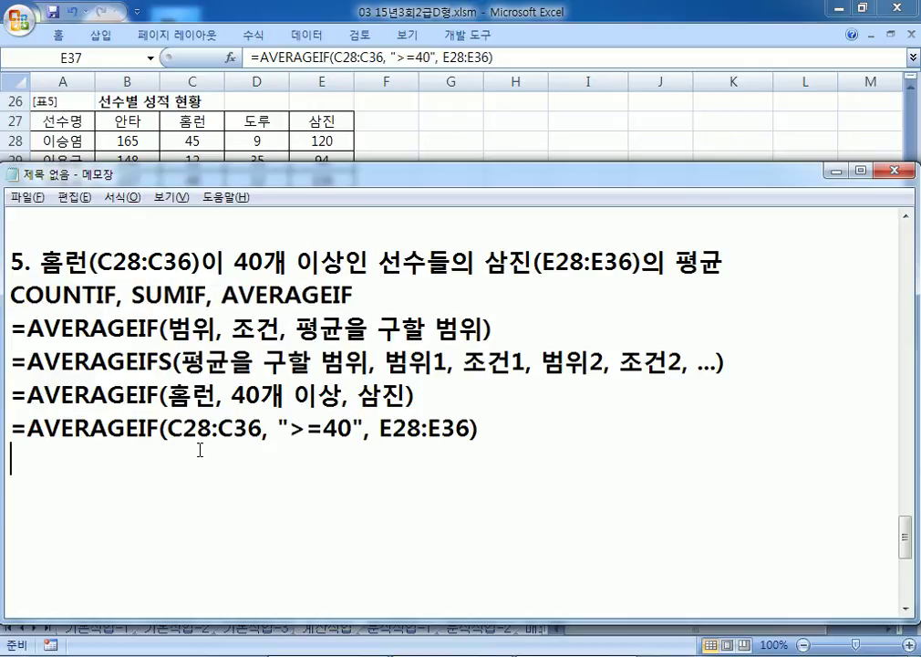
Step: Return to Excel, pin the ribbon, and show the 분석작업-1 sheet
{"action": "key", "text": "alt+Tab"}
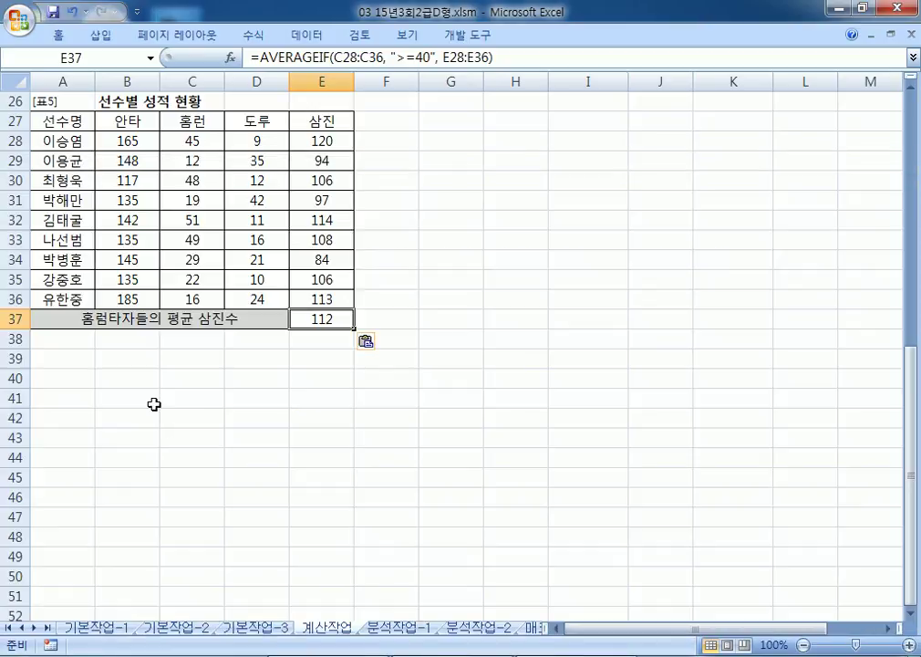
{"action": "double_click", "coordinate": [310, 35]}
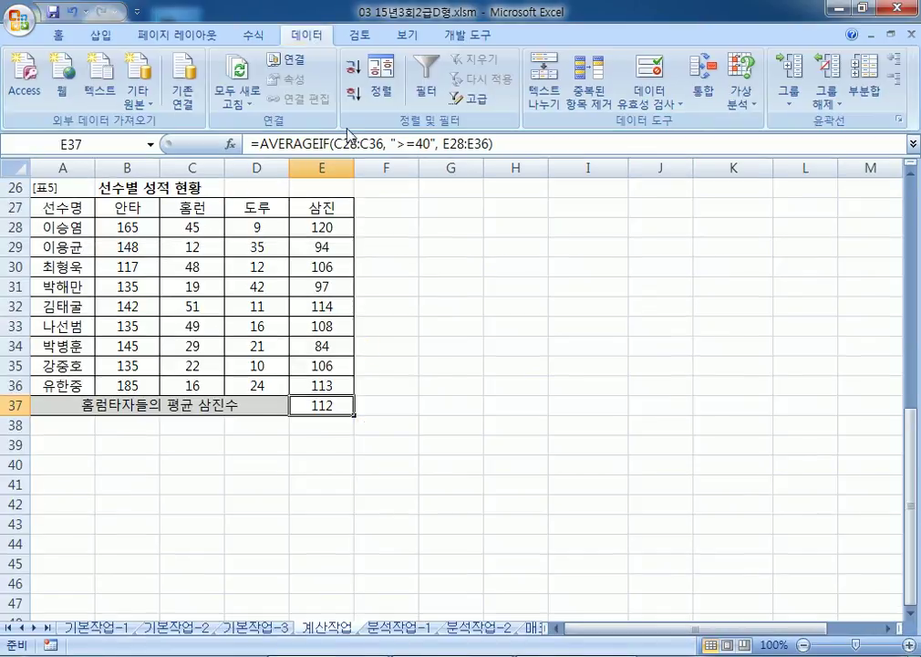
{"action": "left_click", "coordinate": [401, 628]}
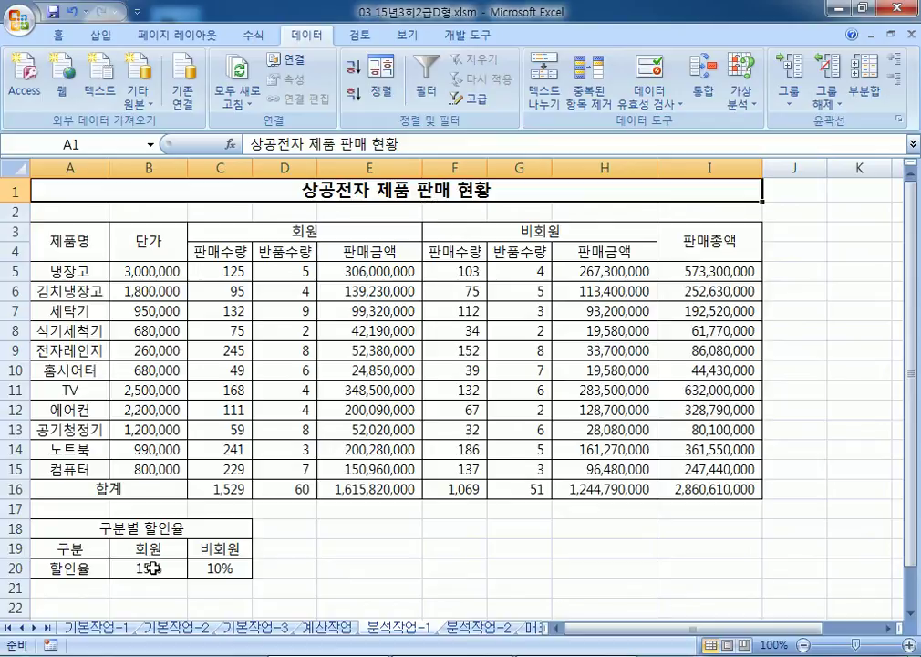
{"action": "scroll", "coordinate": [178, 552], "scroll_direction": "down", "scroll_amount": 1}
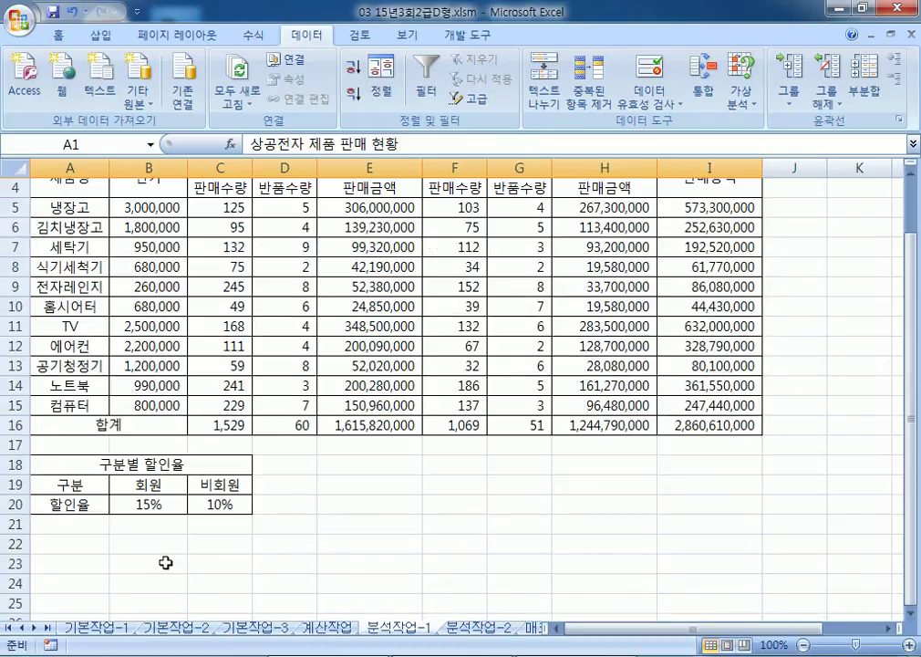
{"action": "left_click_drag", "start_coordinate": [131, 504], "coordinate": [208, 502]}
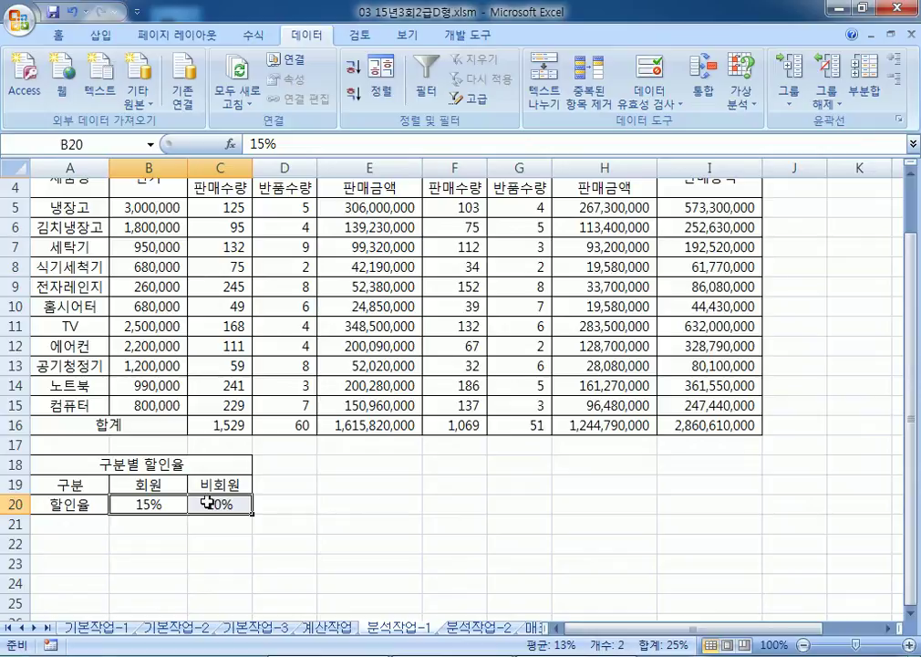
{"action": "left_click", "coordinate": [693, 425]}
{"action": "scroll", "coordinate": [655, 543], "scroll_direction": "up", "scroll_amount": 1}
{"action": "scroll", "coordinate": [655, 543], "scroll_direction": "down", "scroll_amount": 1}
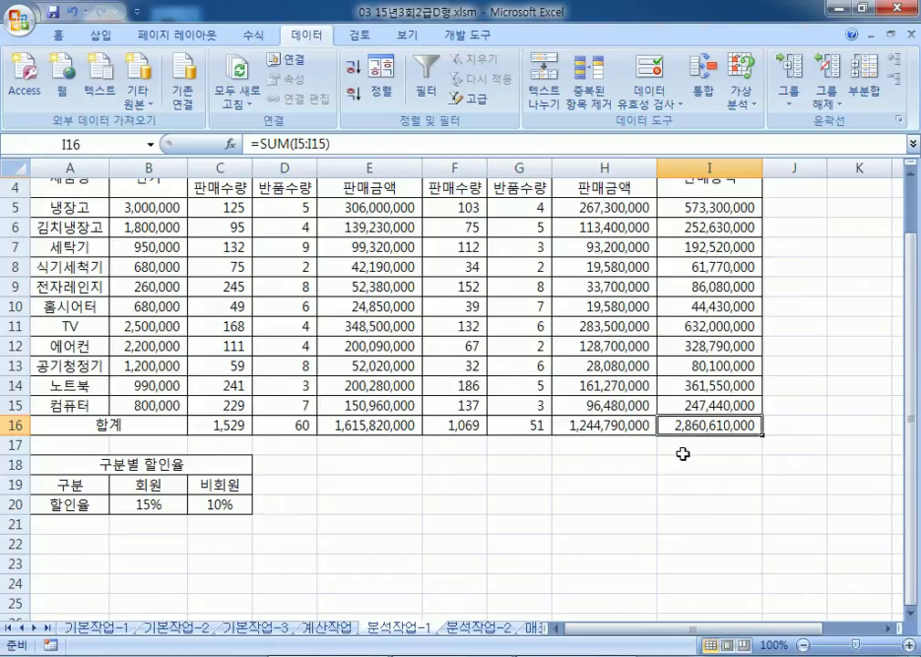
{"action": "left_click", "coordinate": [134, 505]}
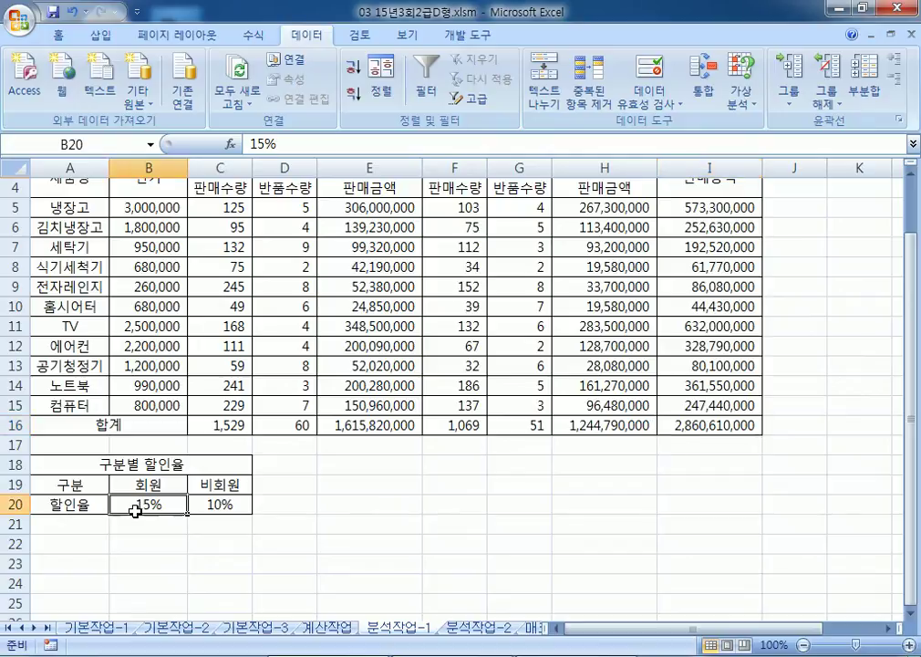
{"action": "left_click", "coordinate": [244, 510]}
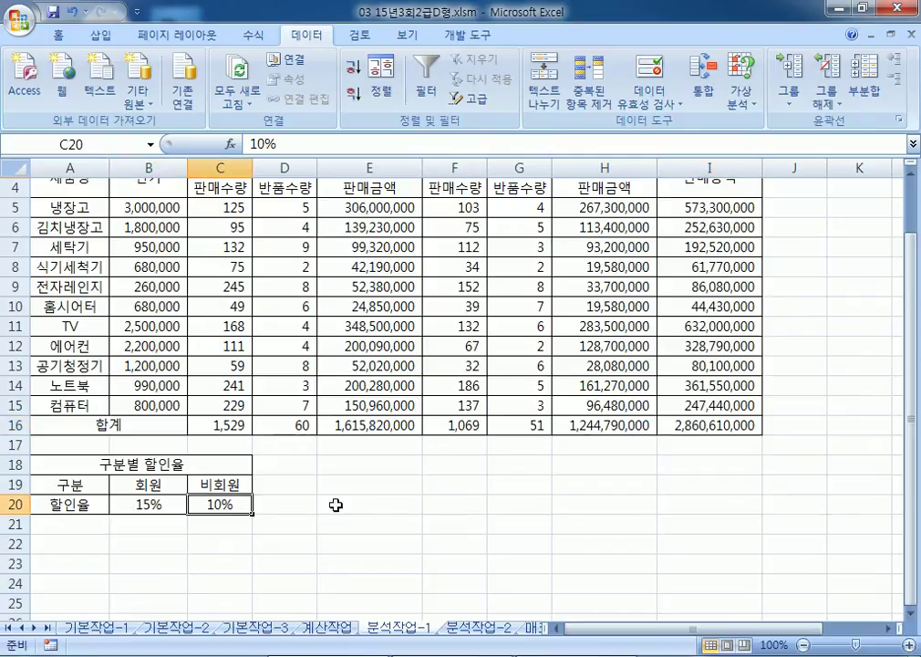
{"action": "left_click", "coordinate": [707, 425]}
{"action": "left_click", "coordinate": [146, 508]}
{"action": "scroll", "coordinate": [153, 461], "scroll_direction": "down", "scroll_amount": 2}
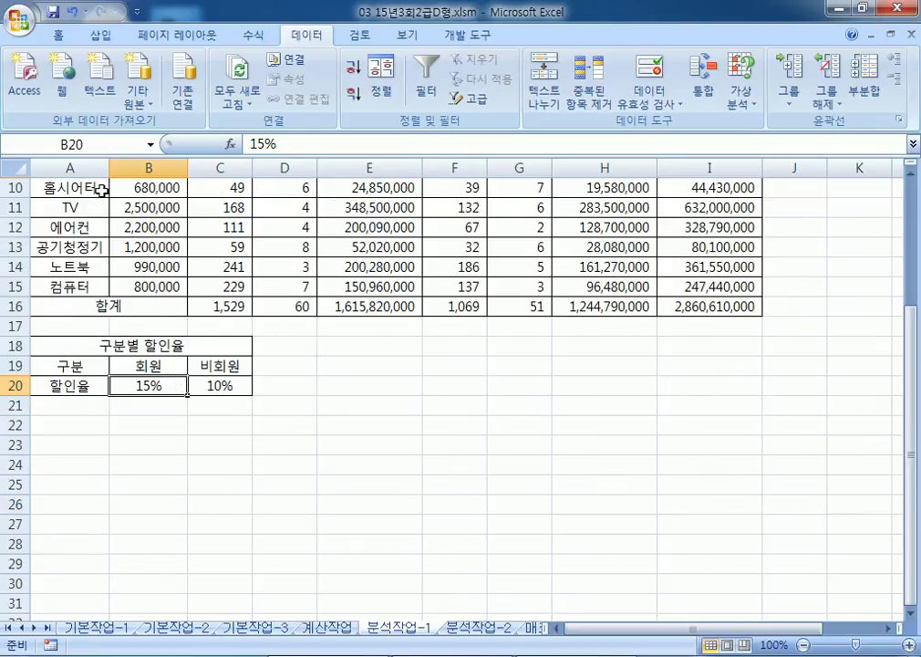
Step: Name cell B20 회원할인율 using the Name Box
{"action": "left_click", "coordinate": [109, 145]}
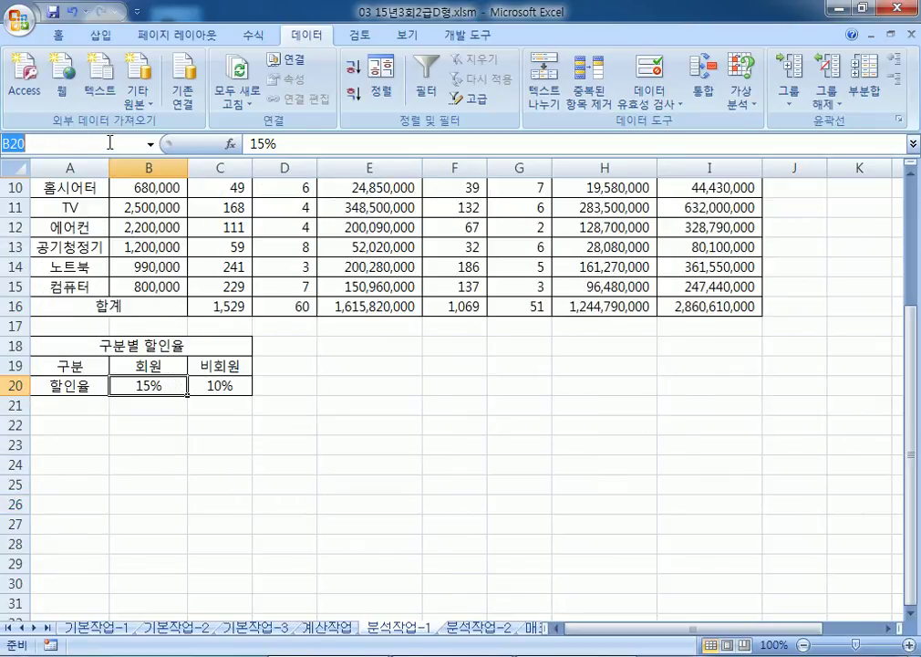
{"action": "type", "text": "GHLDN"}
{"action": "key", "text": "shift+Home"}
{"action": "type", "text": "호ㅣ우ㅓㄴ할인율"}
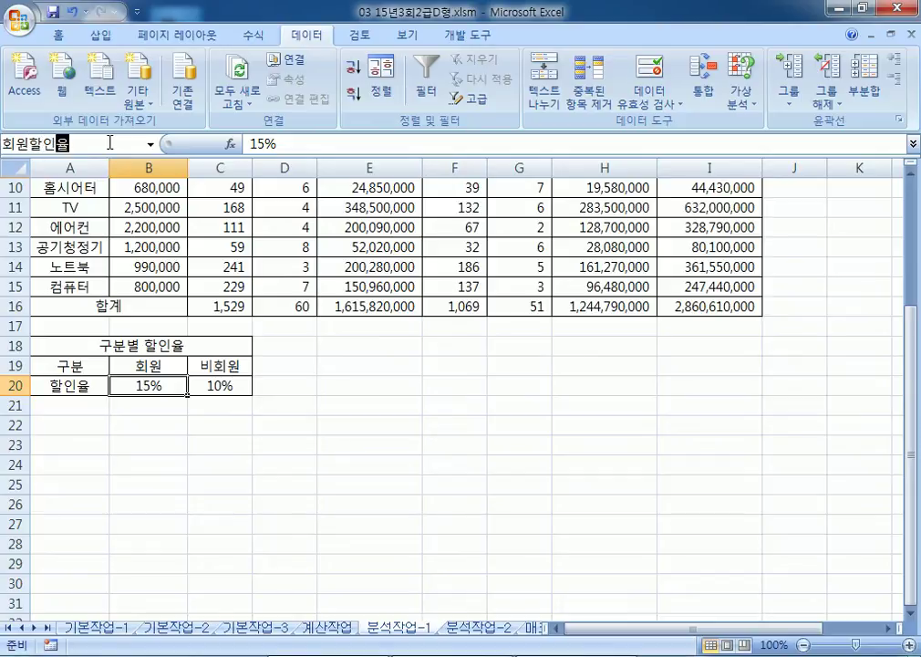
{"action": "key", "text": "Return"}
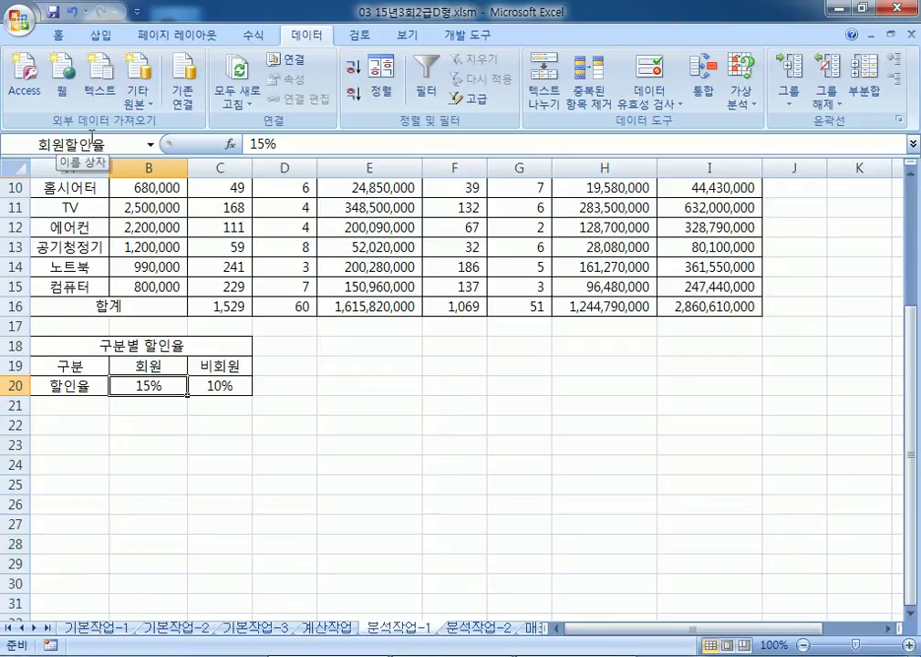
Step: Name cell C20 비회원할인율
{"action": "left_click", "coordinate": [208, 387]}
{"action": "left_click", "coordinate": [100, 143]}
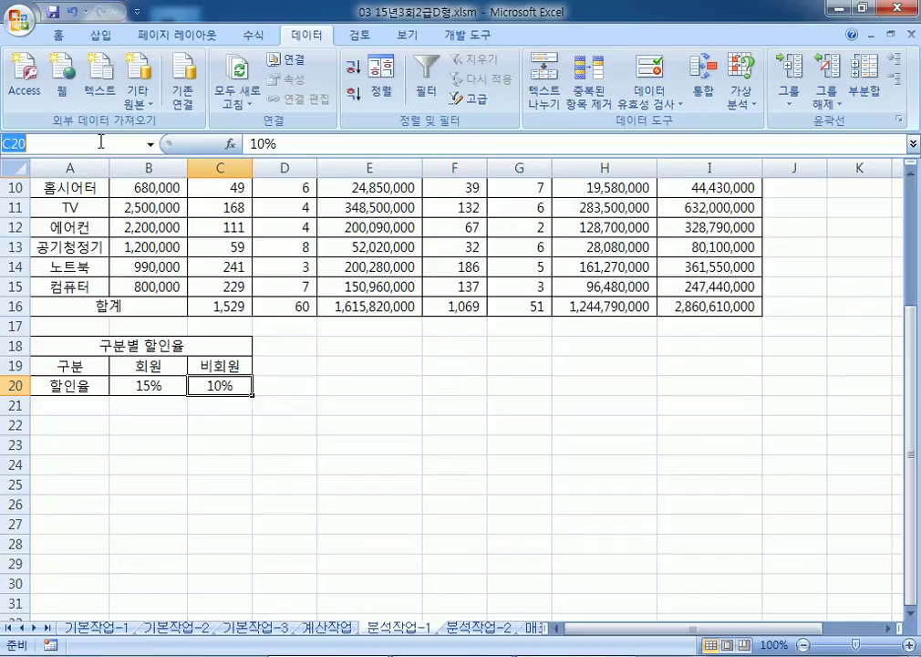
{"action": "type", "text": "비회원"}
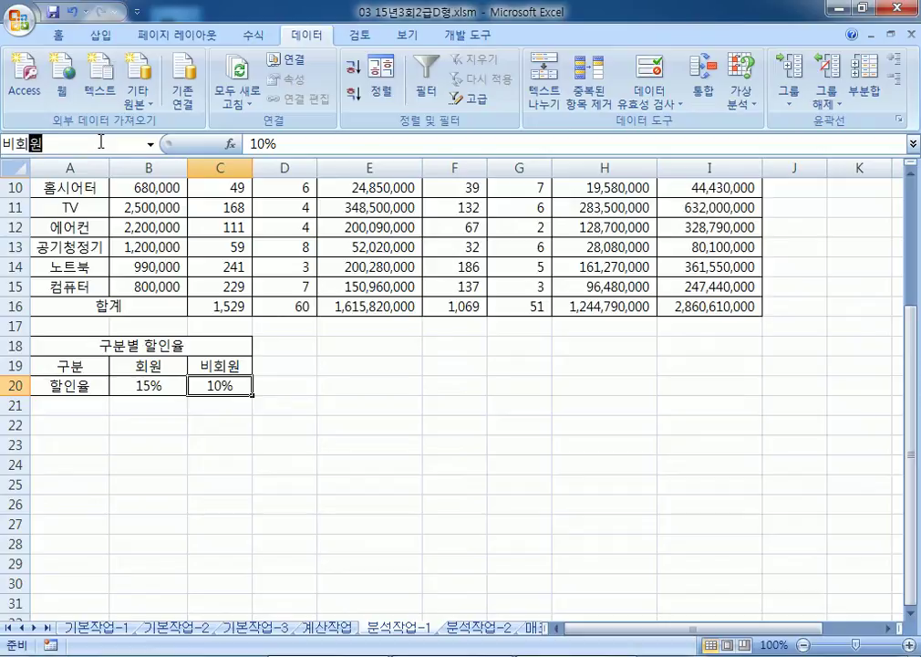
{"action": "type", "text": "할인ㅇ"}
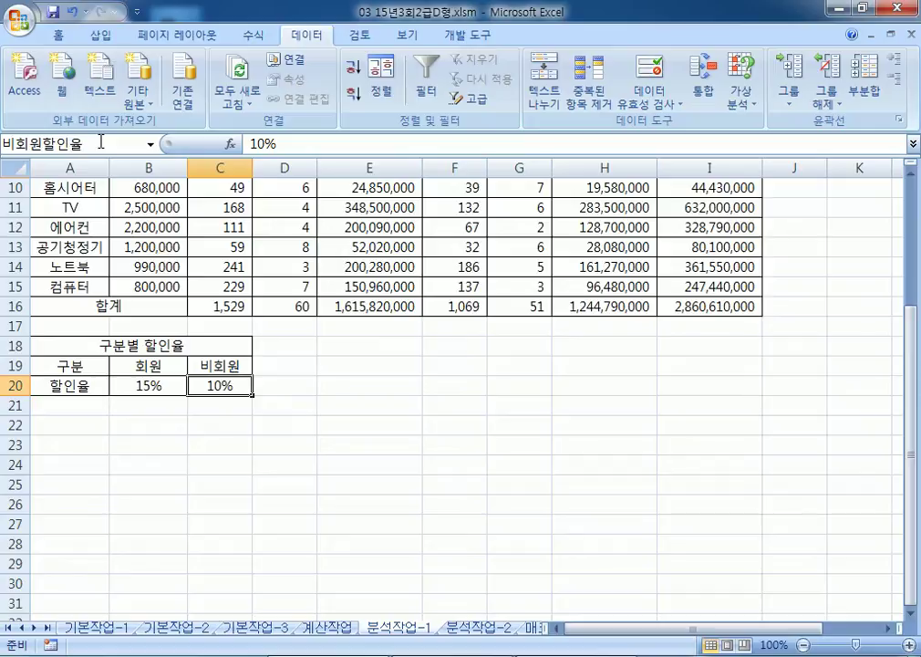
{"action": "key", "text": "Return"}
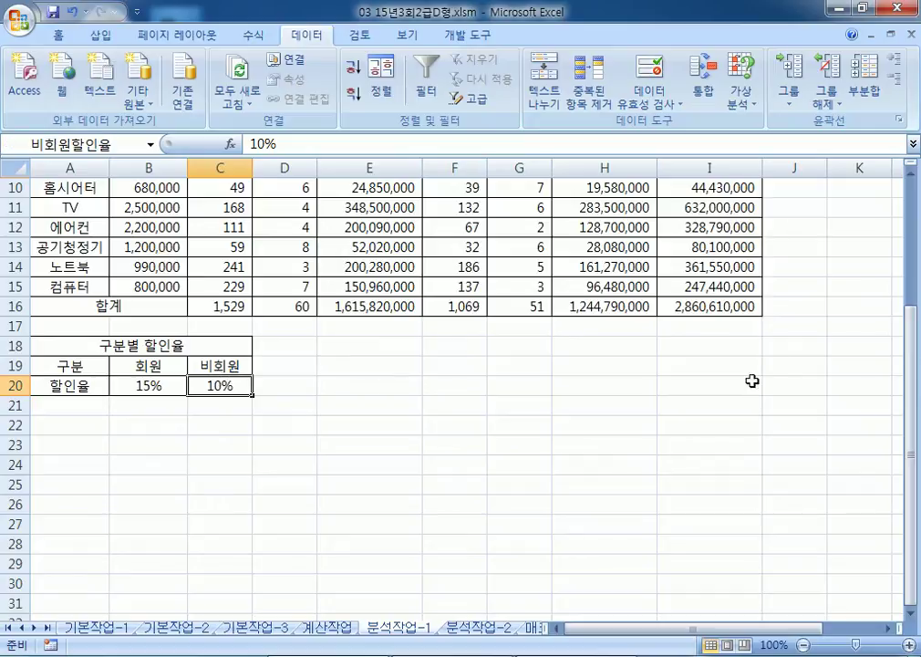
Step: Name the grand total cell I16 판매총액총계
{"action": "left_click", "coordinate": [730, 310]}
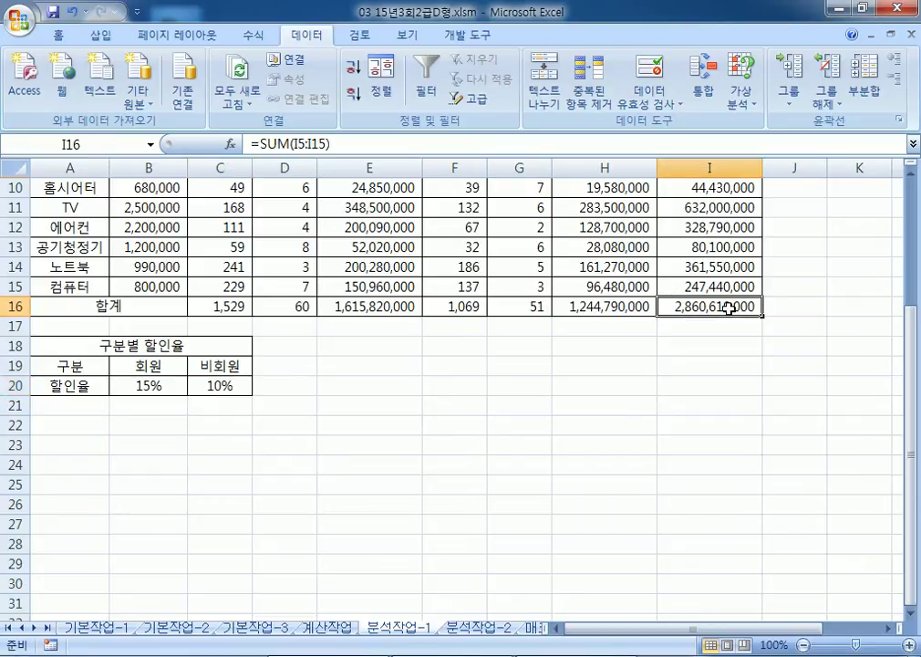
{"action": "left_click", "coordinate": [124, 147]}
{"action": "type", "text": "파ㄴ매초"}
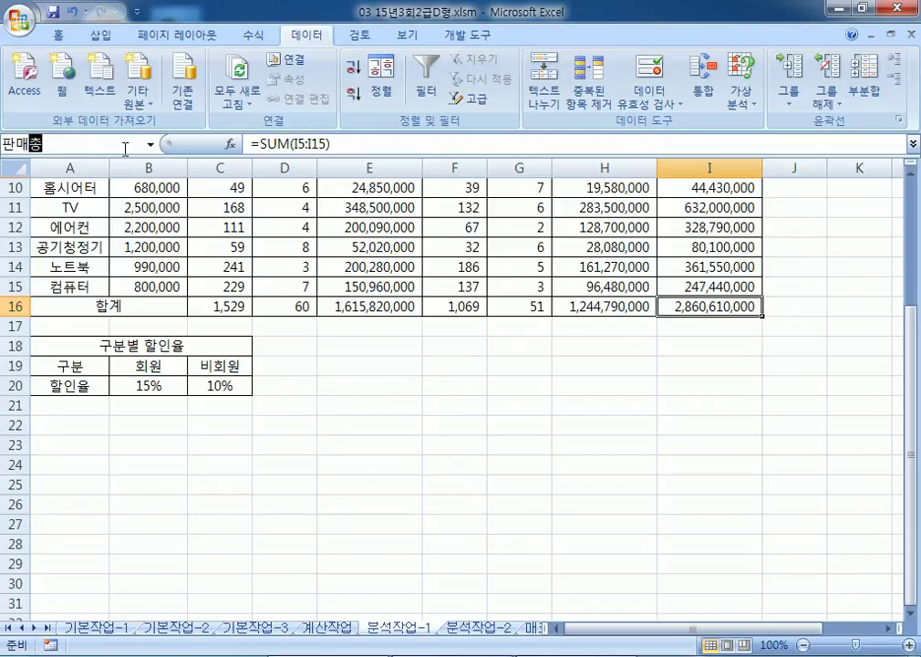
{"action": "type", "text": "액ㅊㅗㅇ"}
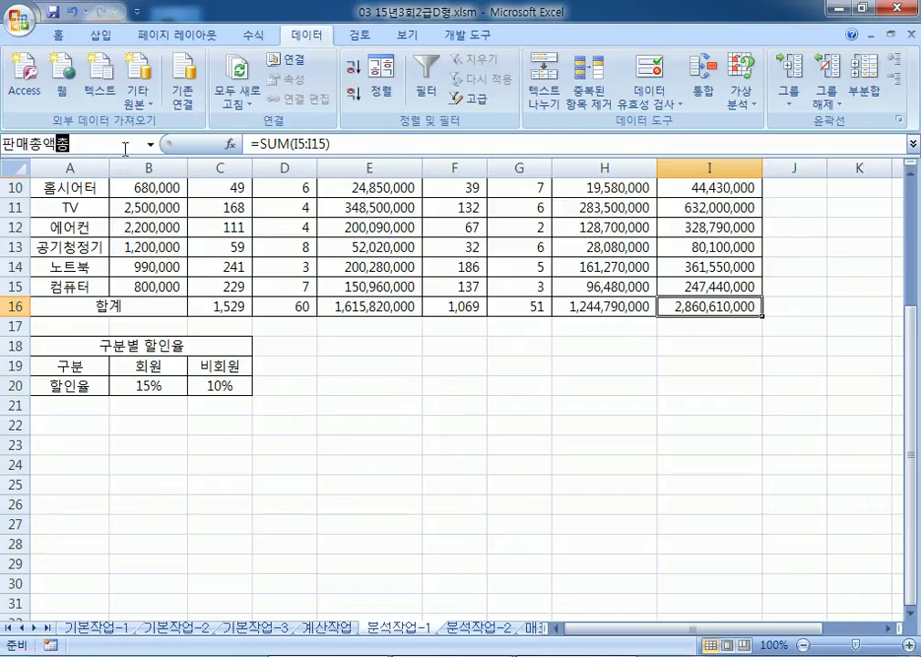
{"action": "type", "text": "계"}
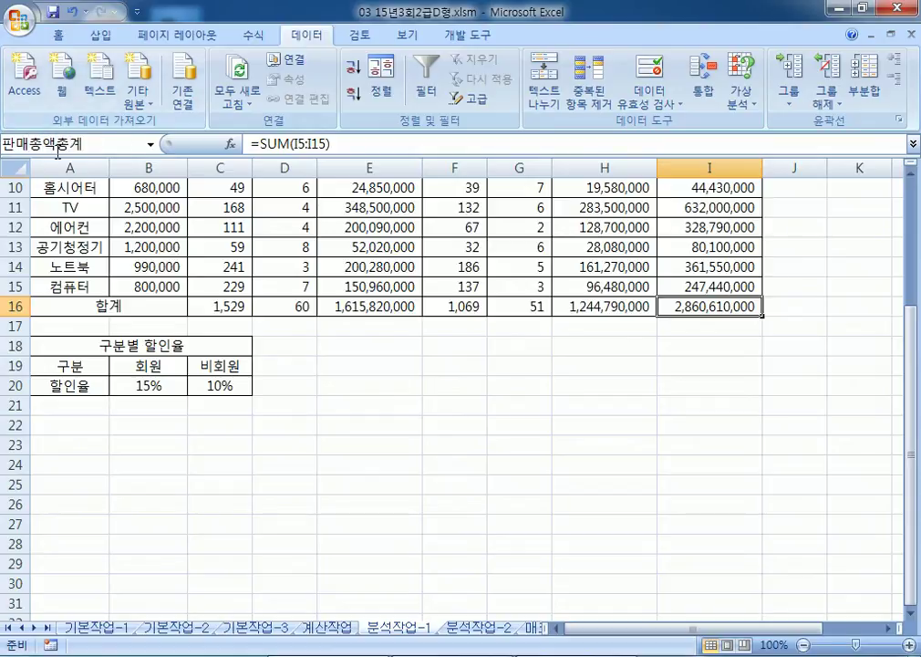
{"action": "key", "text": "Return"}
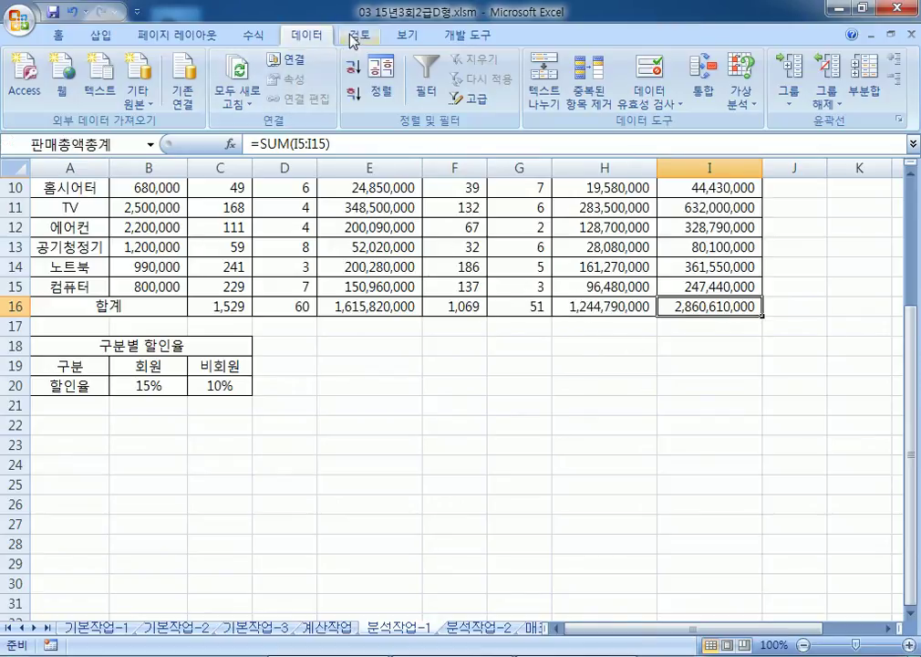
{"action": "left_click", "coordinate": [252, 34]}
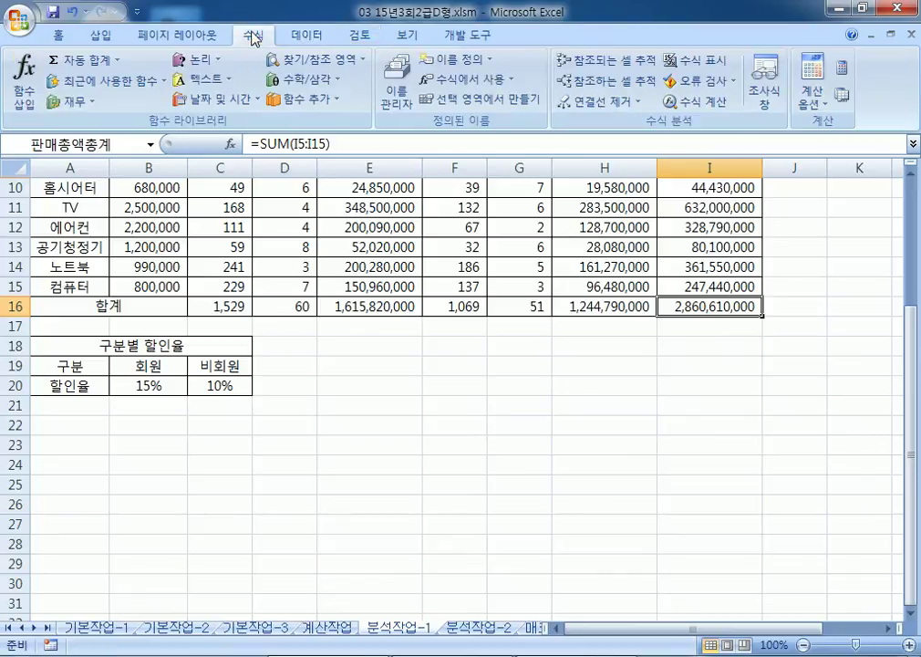
{"action": "left_click", "coordinate": [407, 109]}
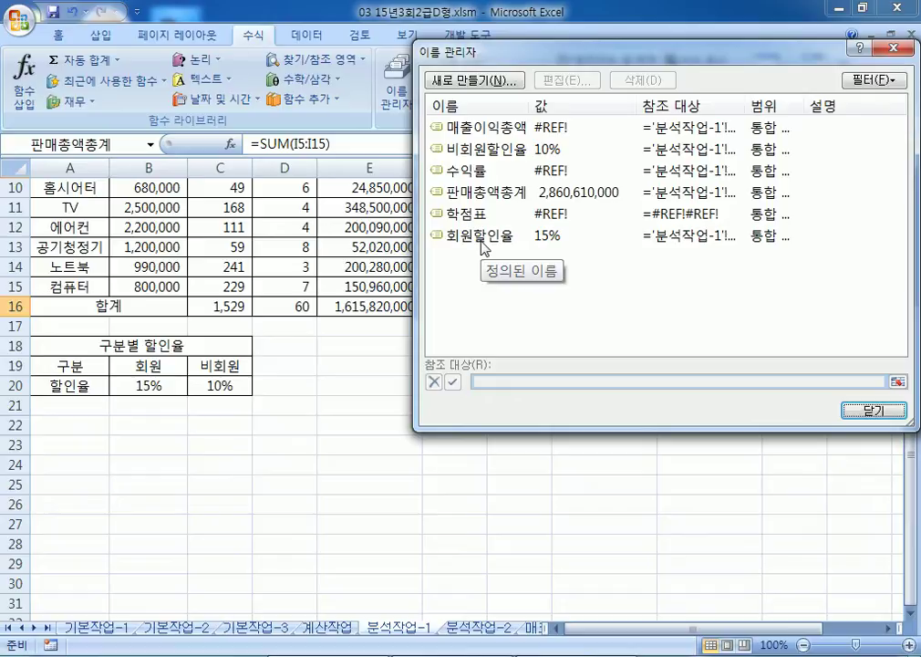
{"action": "left_click", "coordinate": [873, 409]}
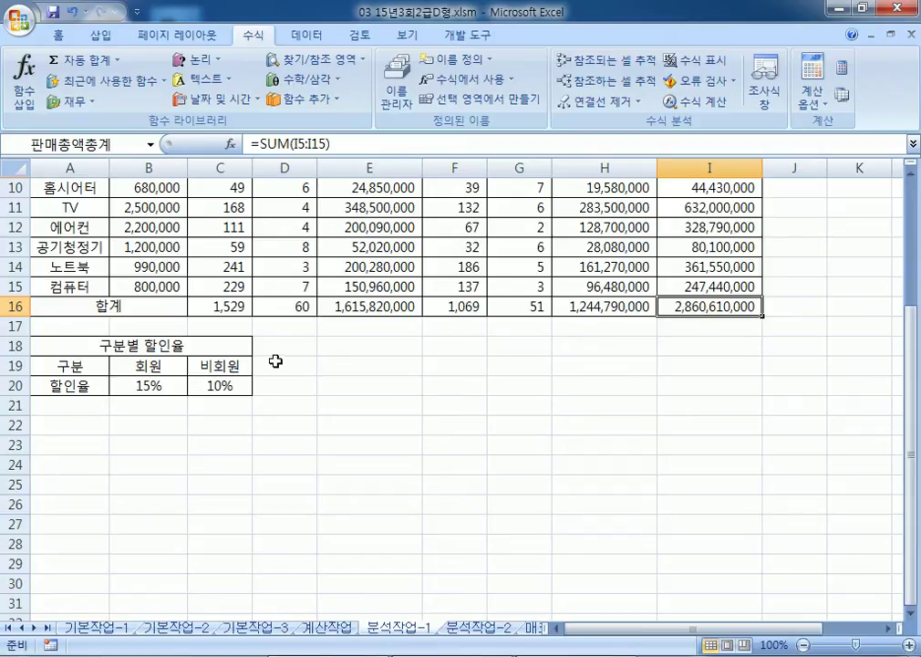
{"action": "scroll", "coordinate": [228, 391], "scroll_direction": "down", "scroll_amount": 2}
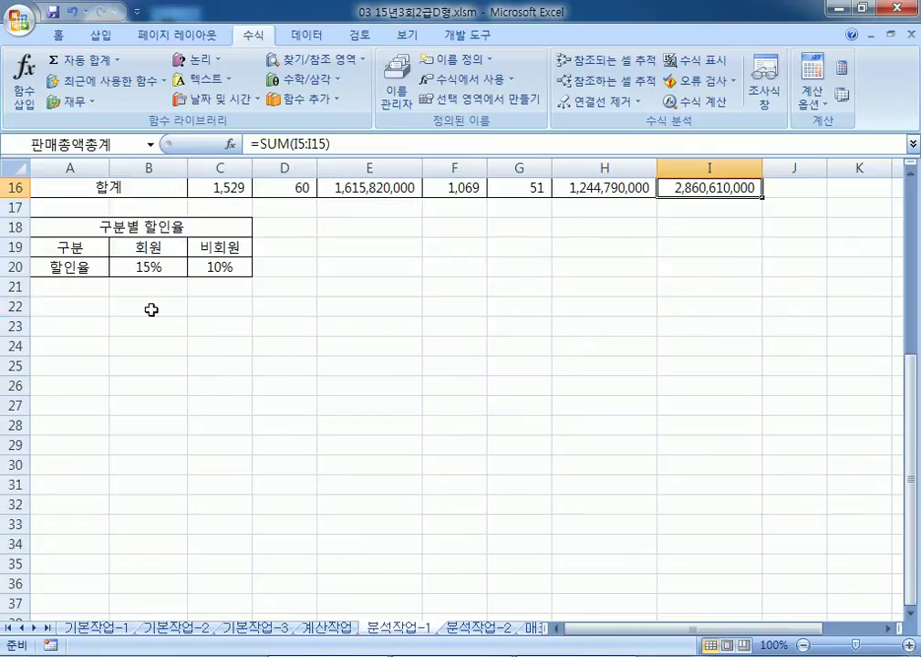
{"action": "left_click_drag", "start_coordinate": [138, 265], "coordinate": [219, 267]}
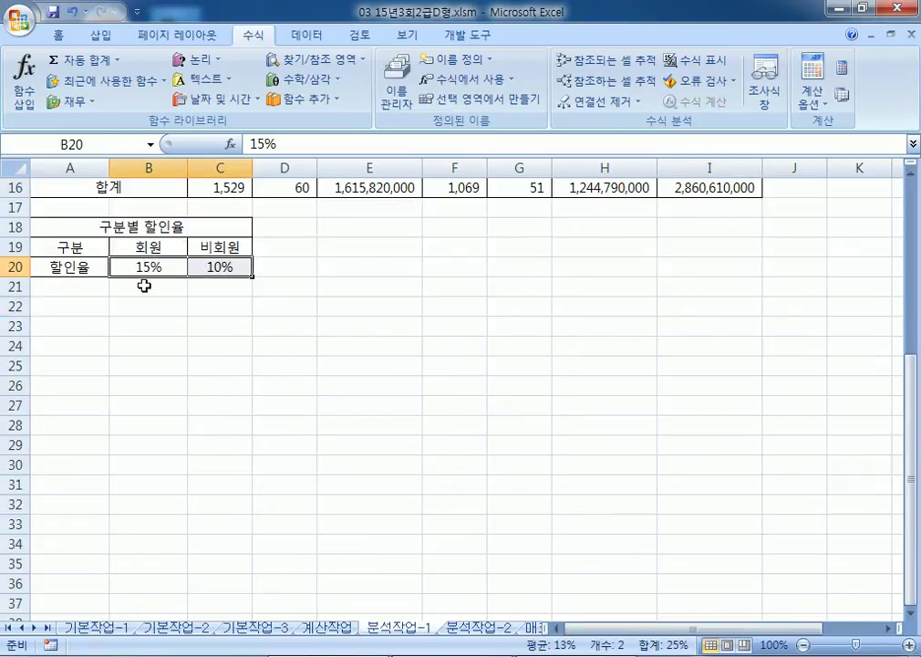
{"action": "scroll", "coordinate": [146, 300], "scroll_direction": "up", "scroll_amount": 1}
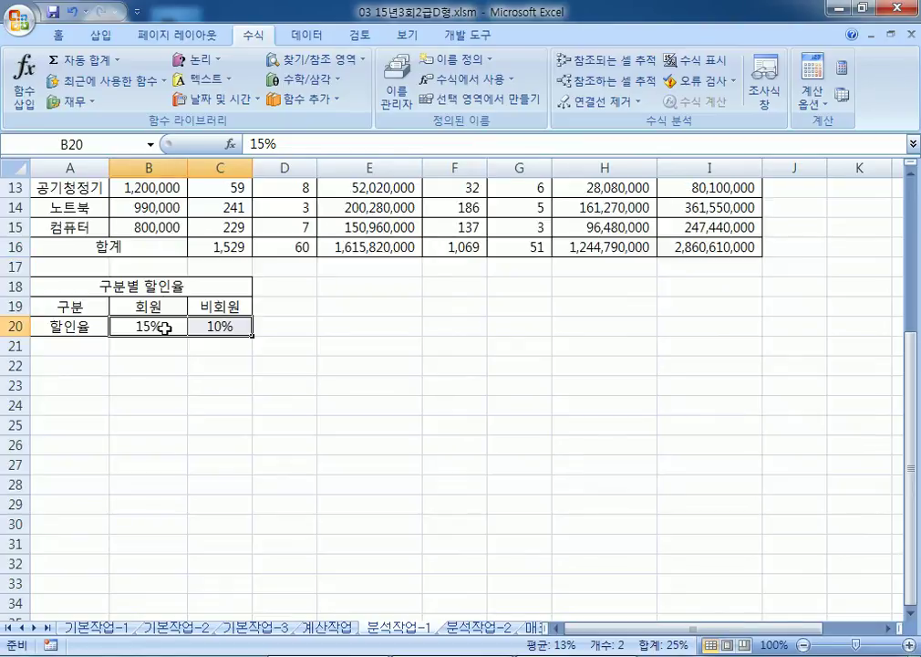
{"action": "left_click", "coordinate": [315, 38]}
{"action": "left_click", "coordinate": [743, 97]}
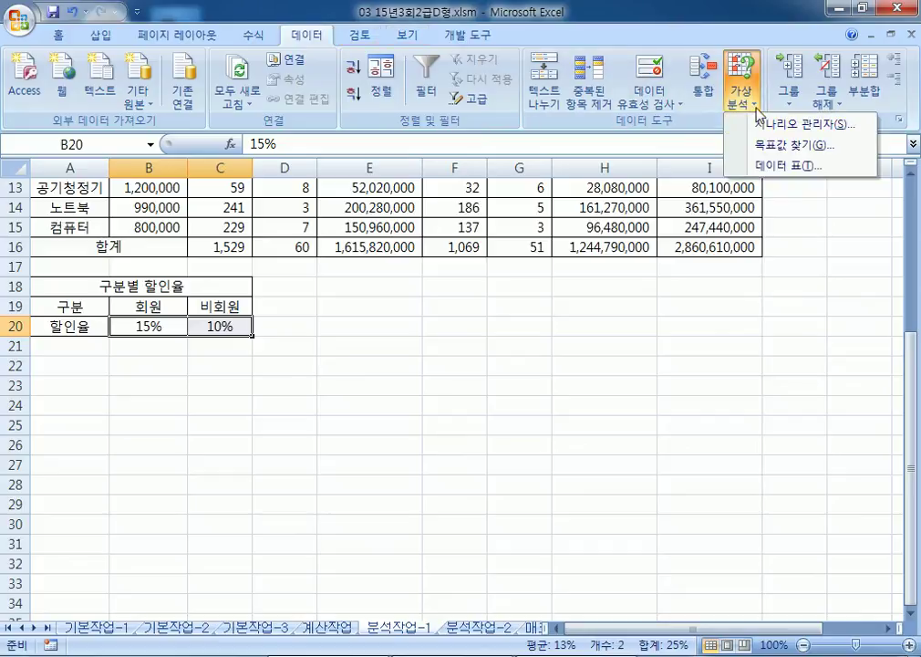
{"action": "left_click", "coordinate": [769, 131]}
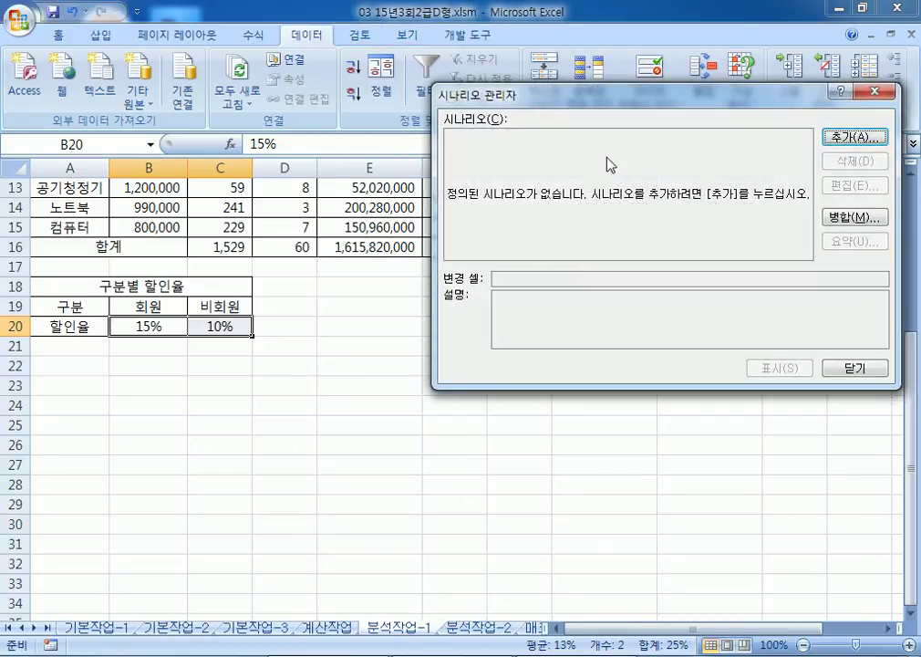
{"action": "left_click", "coordinate": [868, 137]}
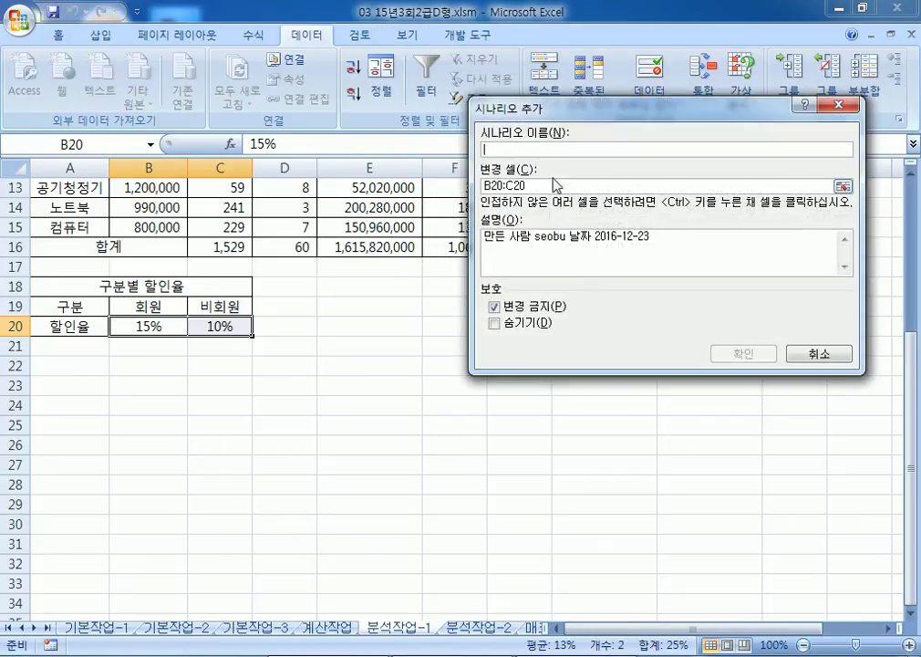
{"action": "key", "text": "Tab"}
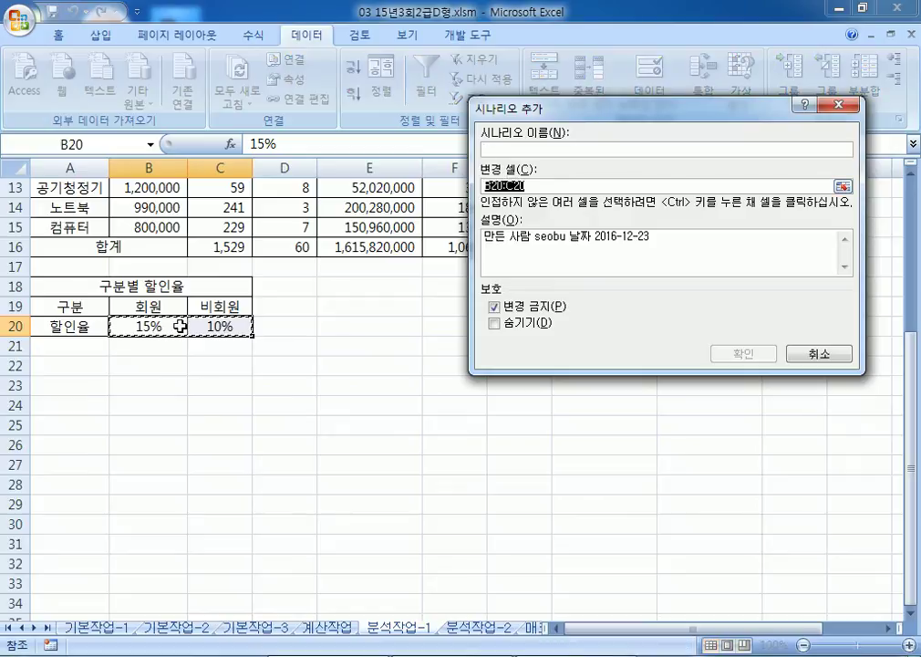
{"action": "left_click", "coordinate": [818, 354]}
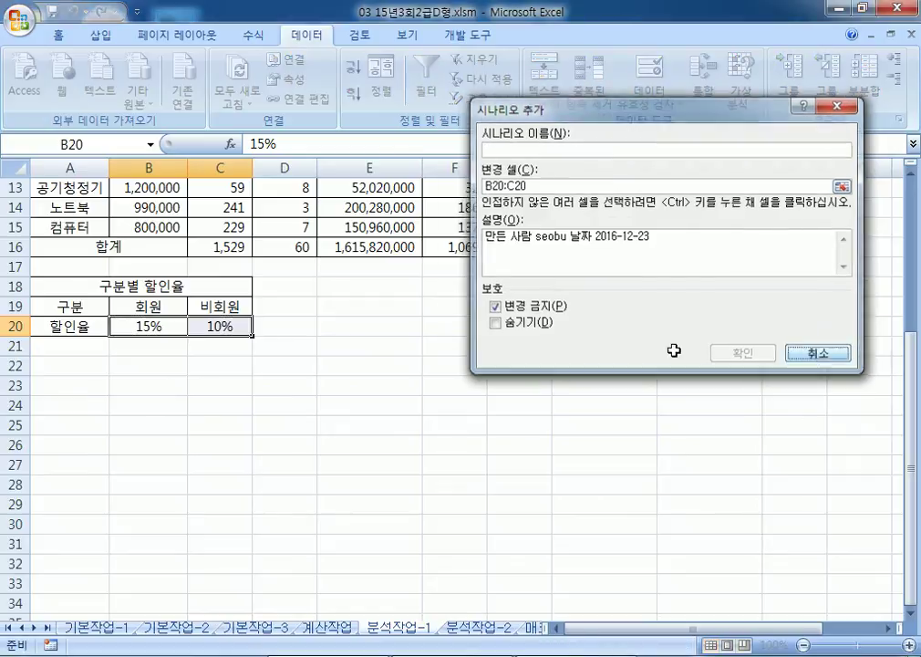
{"action": "left_click", "coordinate": [884, 366]}
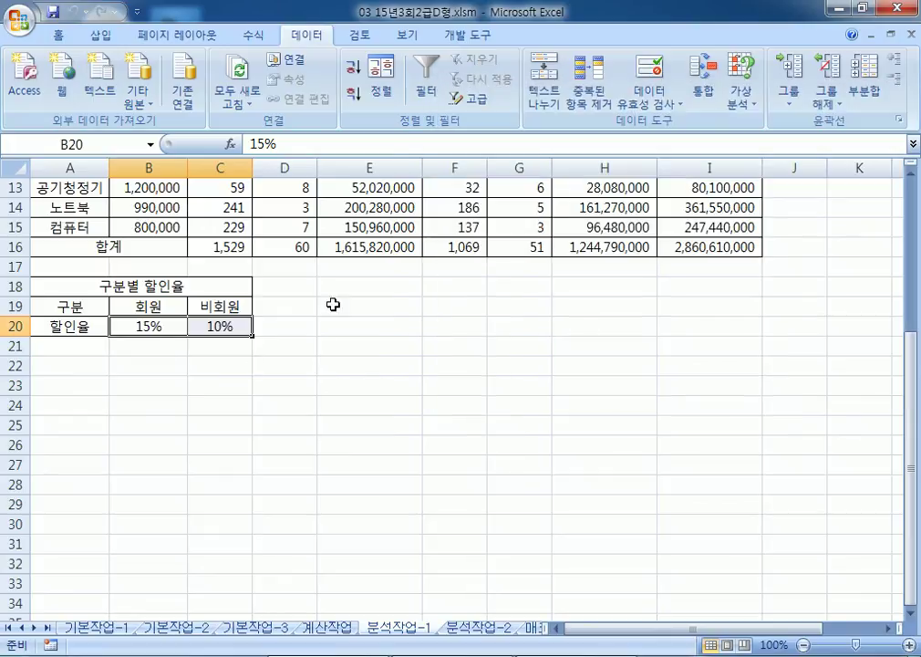
{"action": "left_click", "coordinate": [391, 290]}
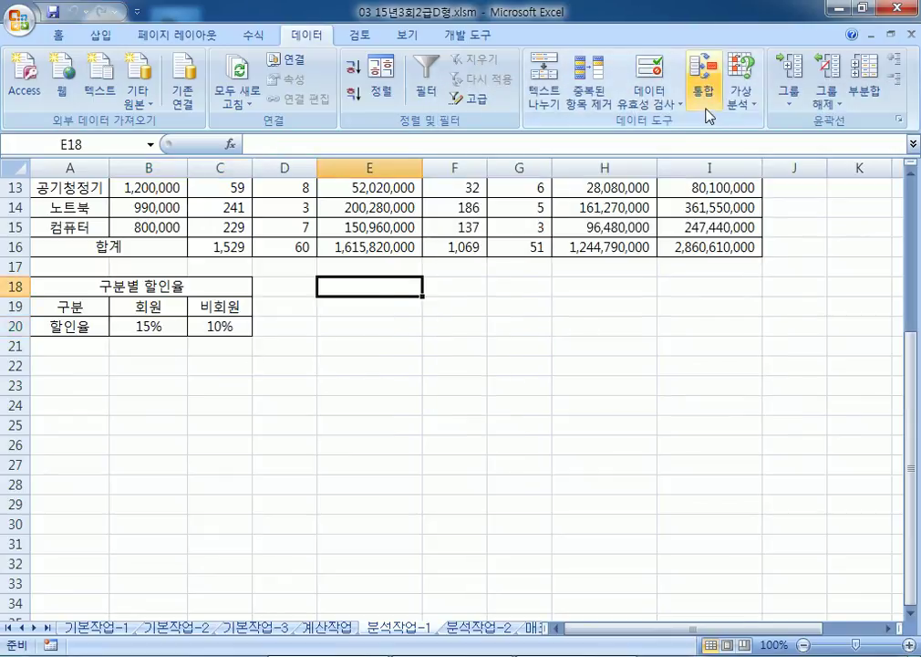
{"action": "left_click", "coordinate": [740, 94]}
{"action": "left_click", "coordinate": [748, 130]}
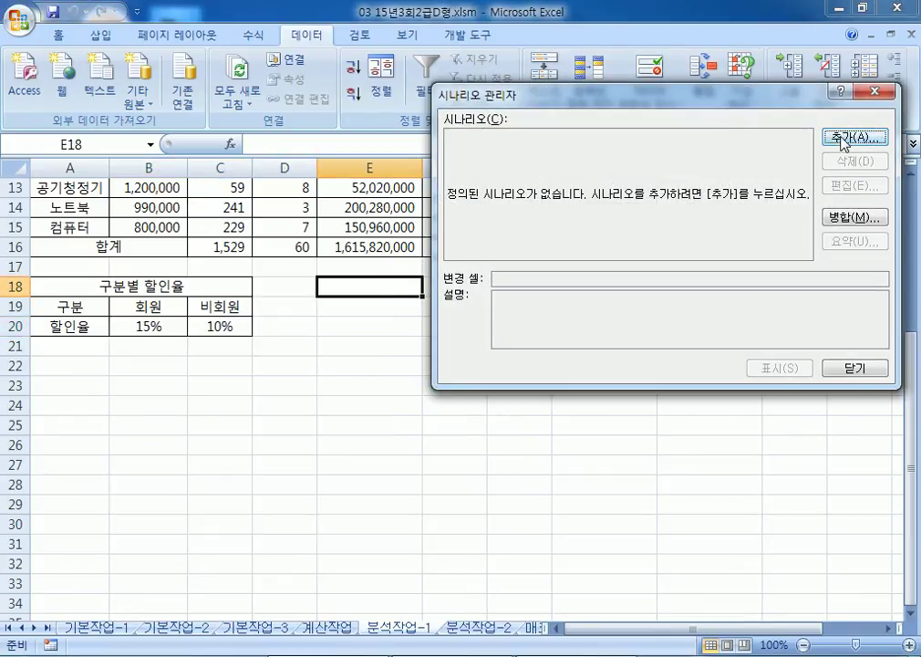
{"action": "left_click", "coordinate": [843, 136]}
{"action": "left_click", "coordinate": [509, 187]}
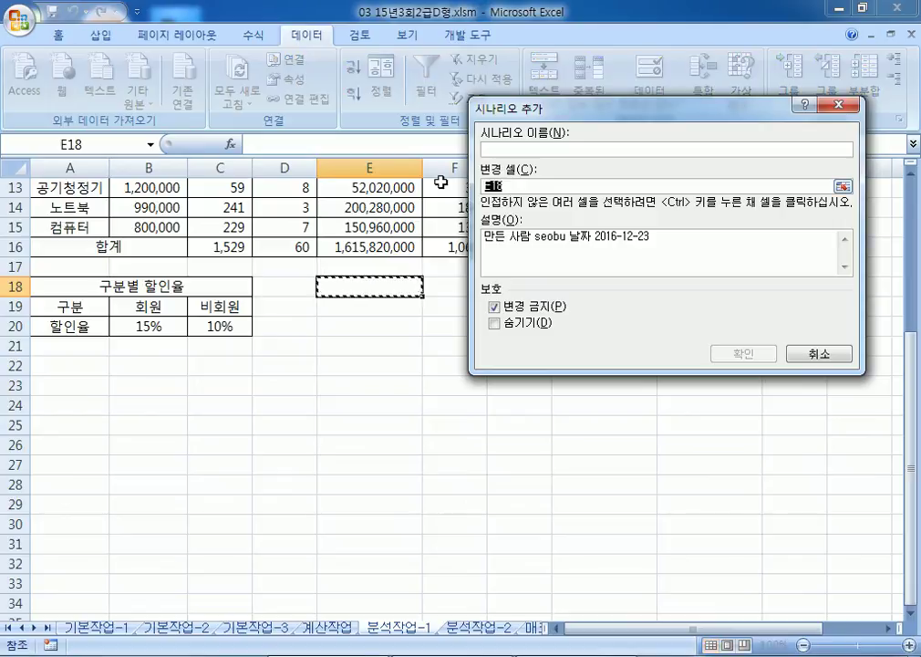
{"action": "left_click_drag", "start_coordinate": [148, 324], "coordinate": [219, 326]}
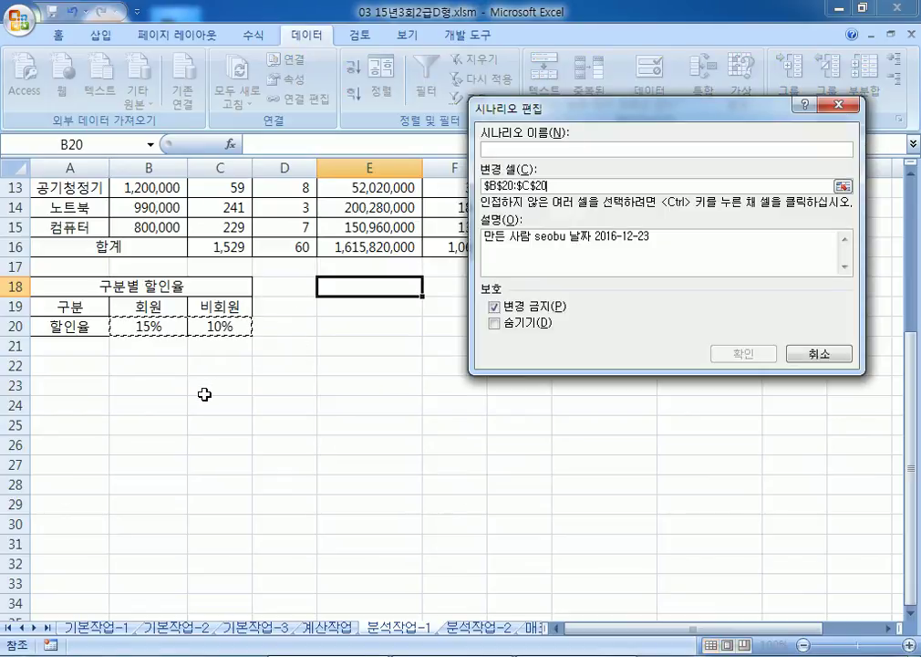
{"action": "key", "text": "Escape"}
{"action": "key", "text": "Escape"}
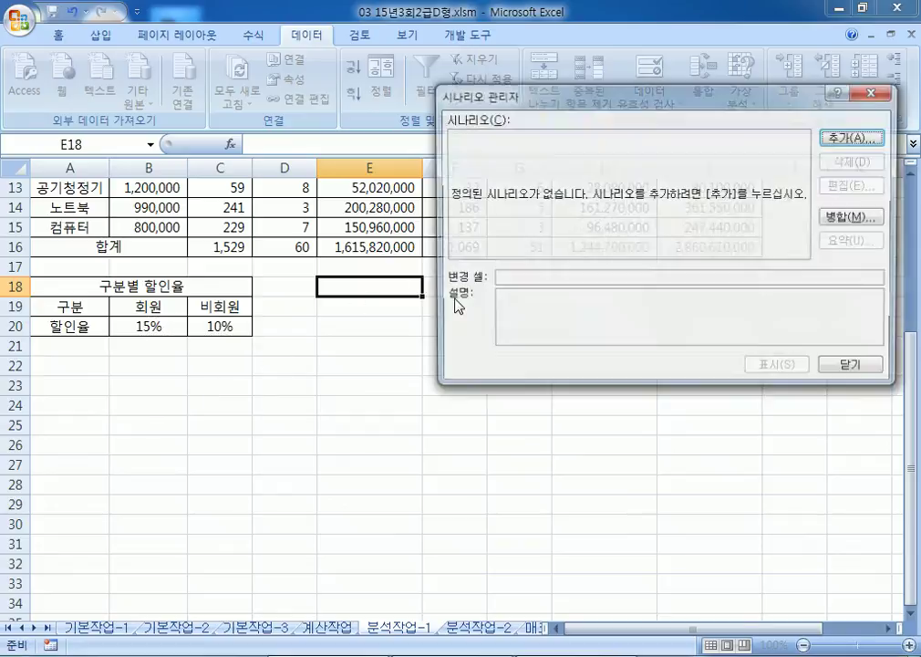
{"action": "left_click", "coordinate": [343, 310]}
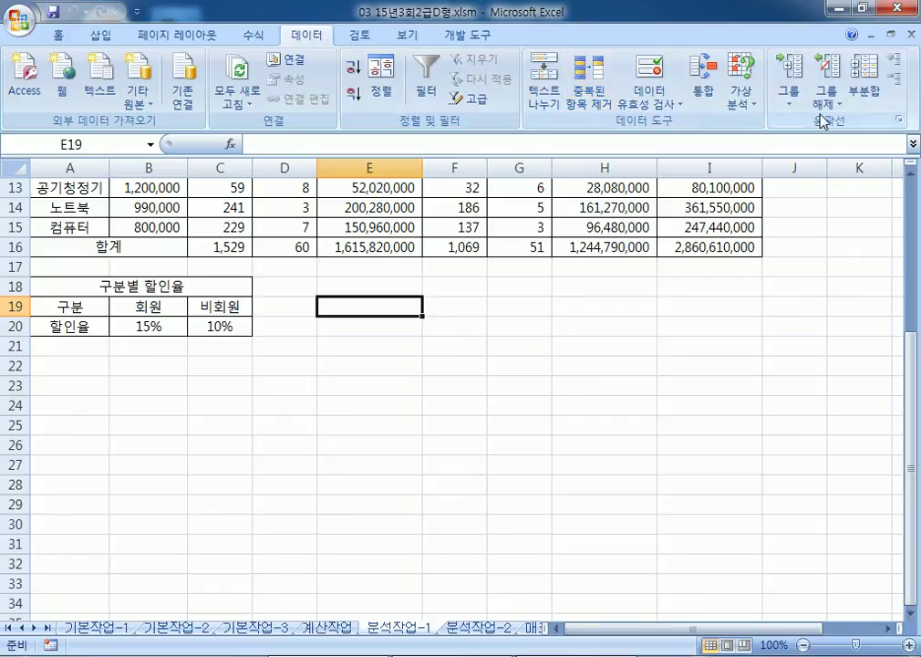
{"action": "left_click", "coordinate": [735, 108]}
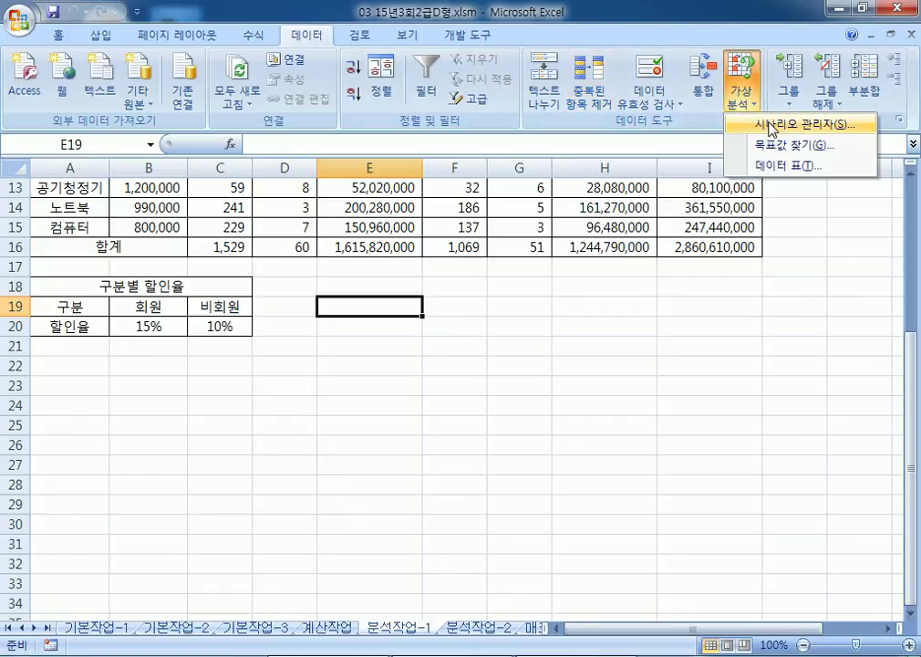
Step: Add a scenario named 할인율인상 with changing cells B20:C20
{"action": "left_click", "coordinate": [772, 129]}
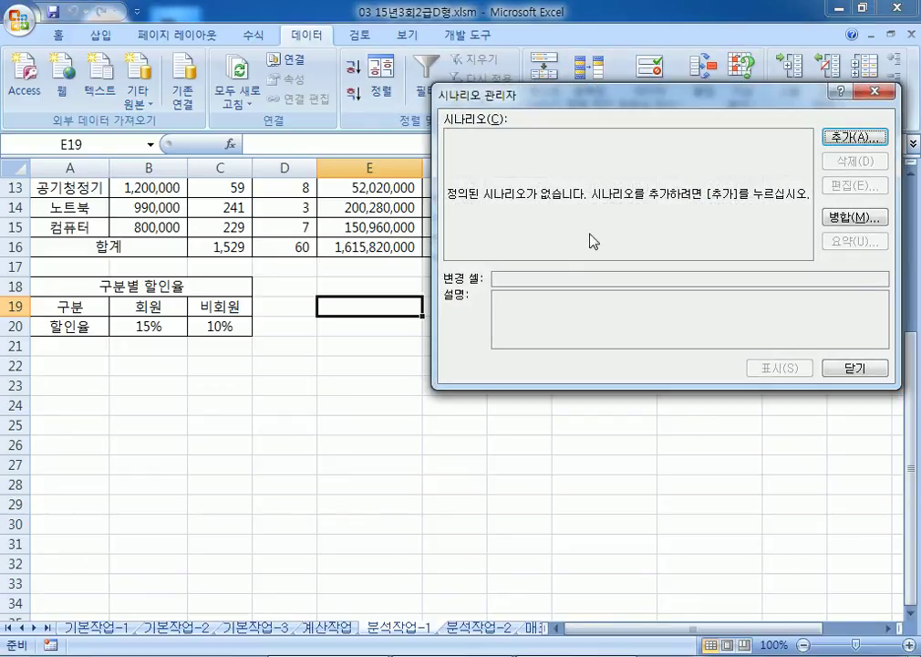
{"action": "left_click", "coordinate": [849, 139]}
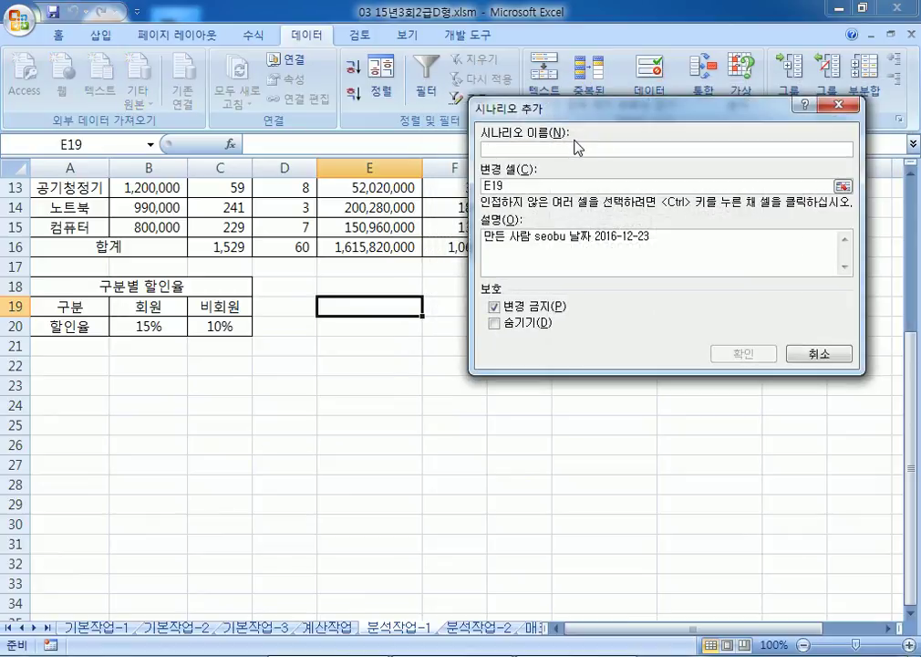
{"action": "type", "text": "ㅎ"}
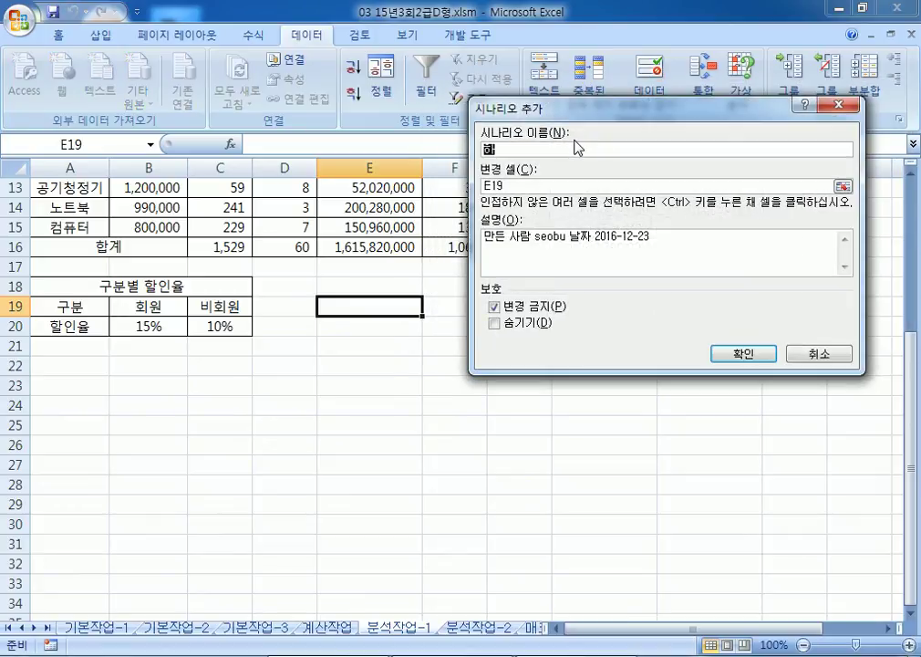
{"action": "type", "text": "ㅇㅣㄴㅇㅠㄹㅇㅣㄴㅅㅏㅇ"}
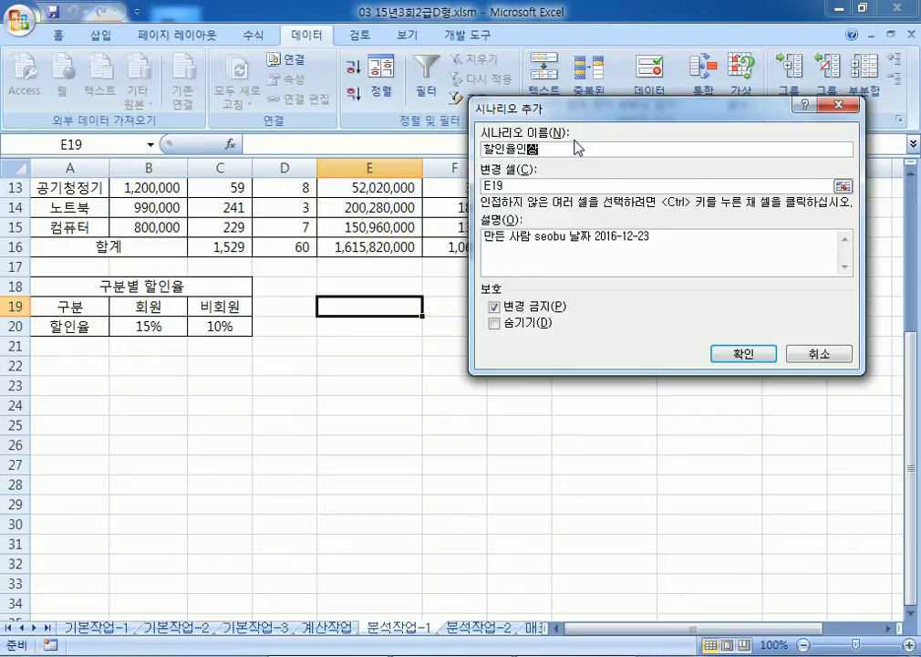
{"action": "key", "text": "Tab"}
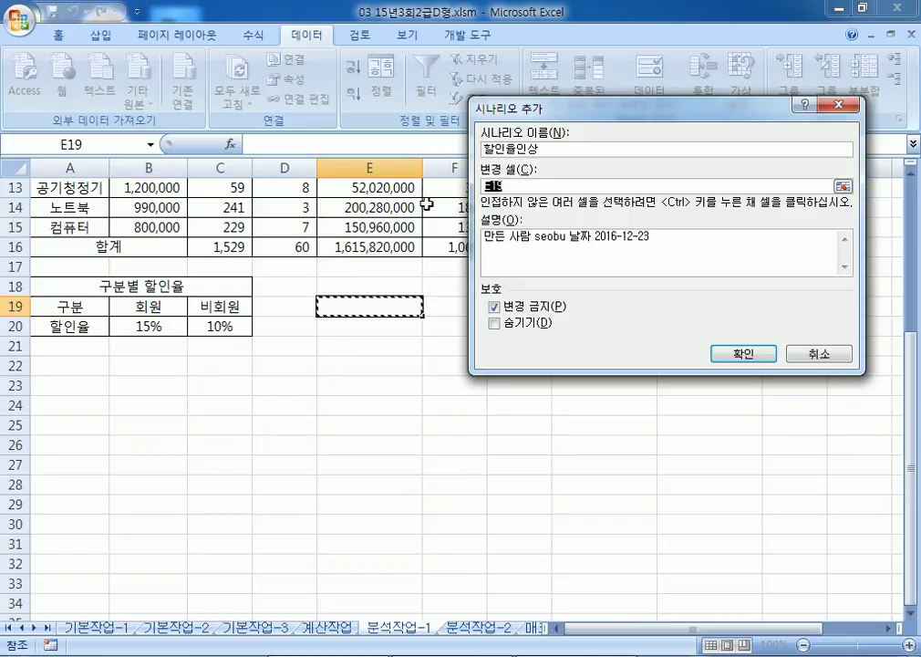
{"action": "left_click_drag", "start_coordinate": [147, 324], "coordinate": [223, 325]}
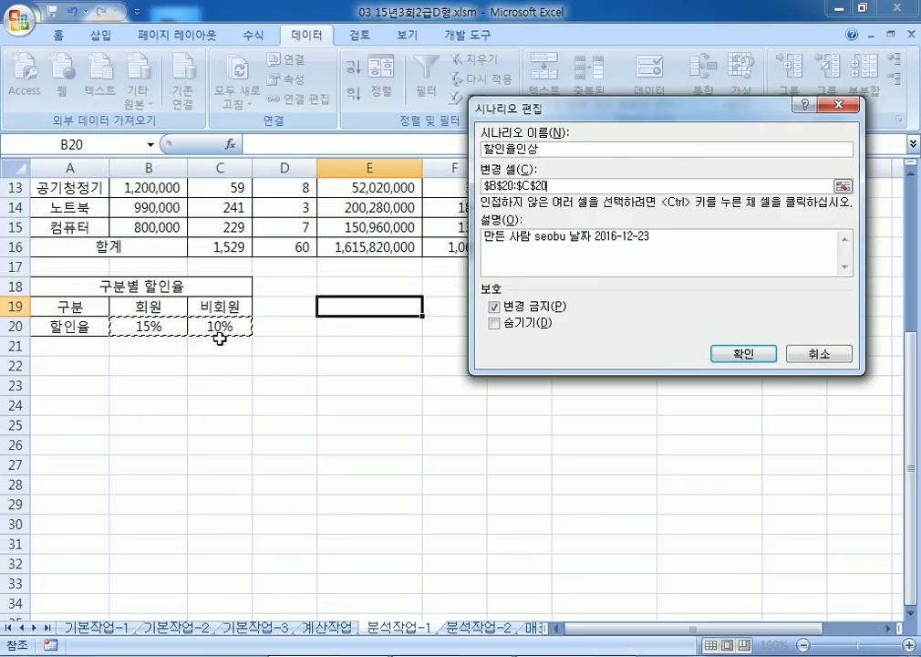
{"action": "left_click", "coordinate": [738, 356]}
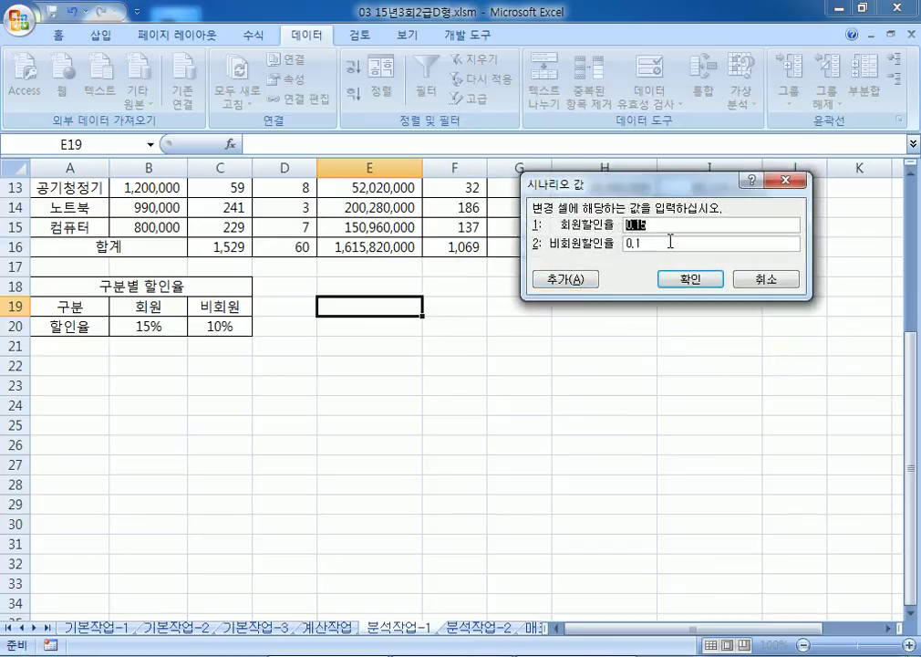
Step: Enter 20% for members and 0.15 for non-members and save the scenario
{"action": "type", "text": "10"}
{"action": "key", "text": "BackSpace"}
{"action": "key", "text": "BackSpace"}
{"action": "key", "text": "Tab"}
{"action": "type", "text": "1"}
{"action": "left_click", "coordinate": [672, 289]}
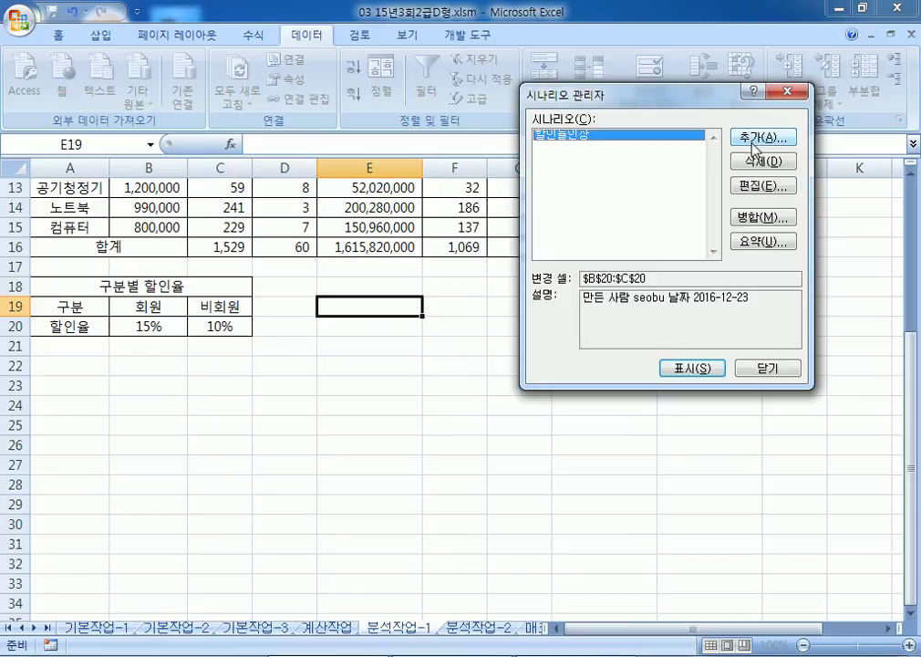
Step: Add a scenario named 할인율인하, keeping B20:C20 as the changing cells
{"action": "left_click", "coordinate": [754, 142]}
{"action": "type", "text": "할"}
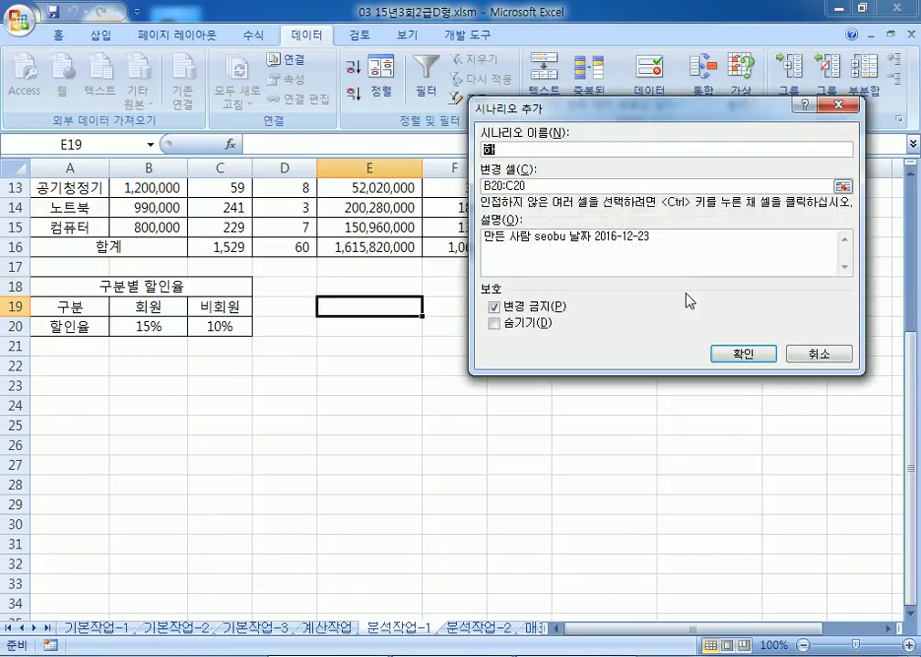
{"action": "type", "text": "인ㅇ"}
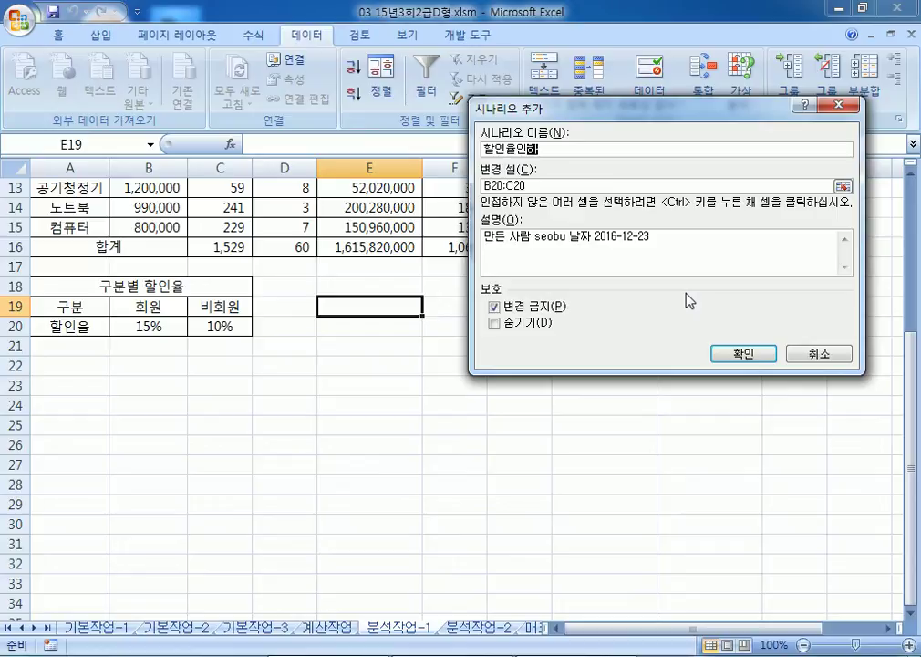
{"action": "type", "text": "인하"}
{"action": "key", "text": "Tab"}
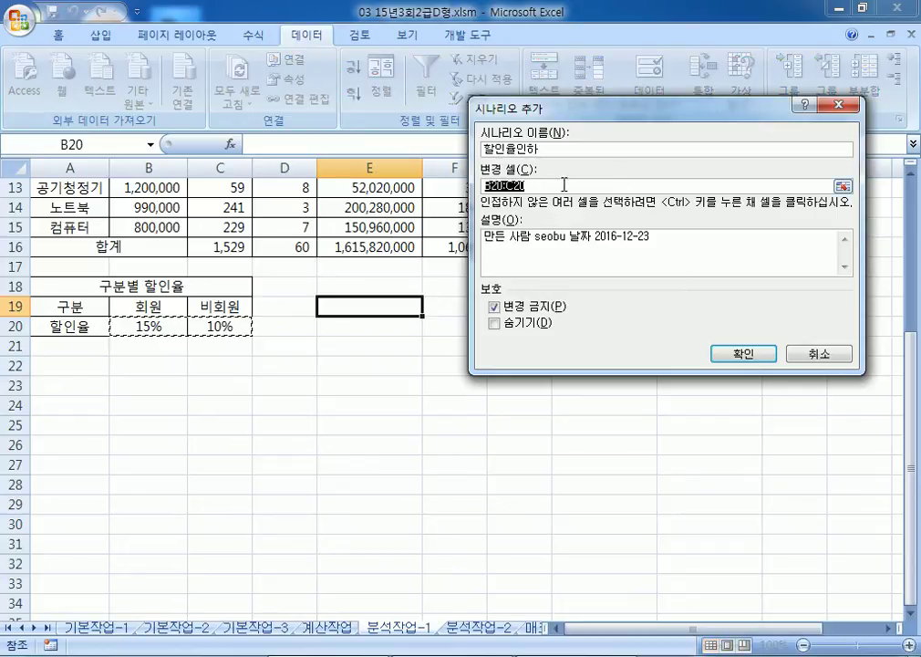
{"action": "left_click", "coordinate": [557, 186]}
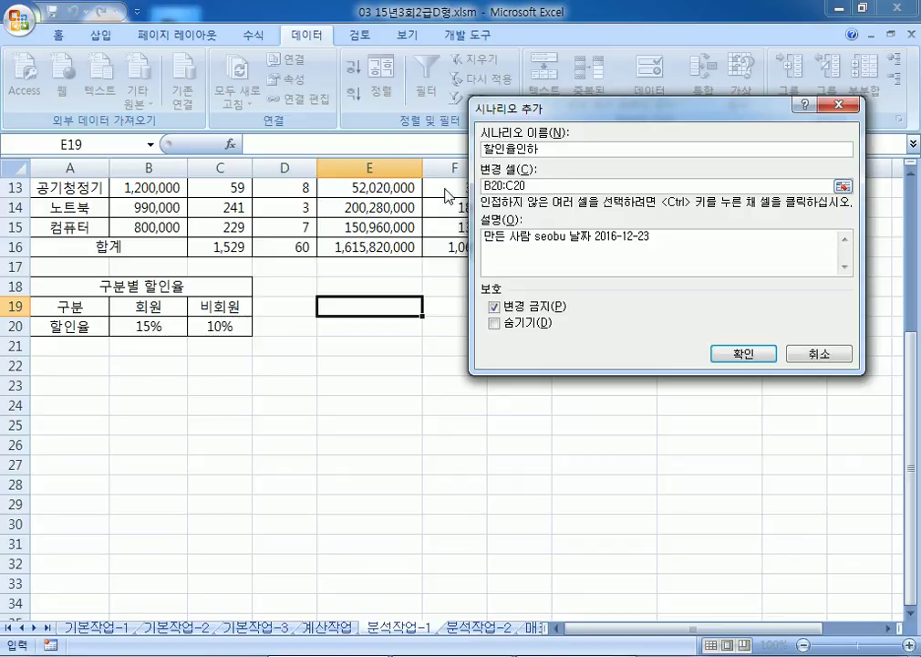
{"action": "left_click_drag", "start_coordinate": [549, 190], "coordinate": [453, 185]}
{"action": "left_click", "coordinate": [546, 188]}
{"action": "left_click", "coordinate": [744, 353]}
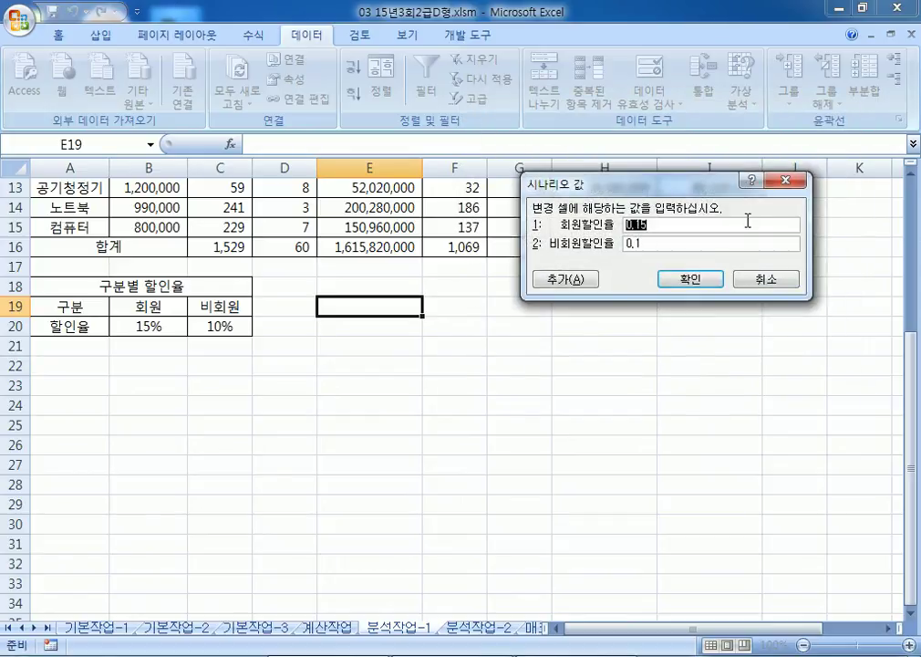
Step: Set the member rate to 0.1 and non-member rate to 0.05, then save
{"action": "type", "text": "0.3"}
{"action": "key", "text": "Tab"}
{"action": "type", "text": "0."}
{"action": "left_click", "coordinate": [692, 280]}
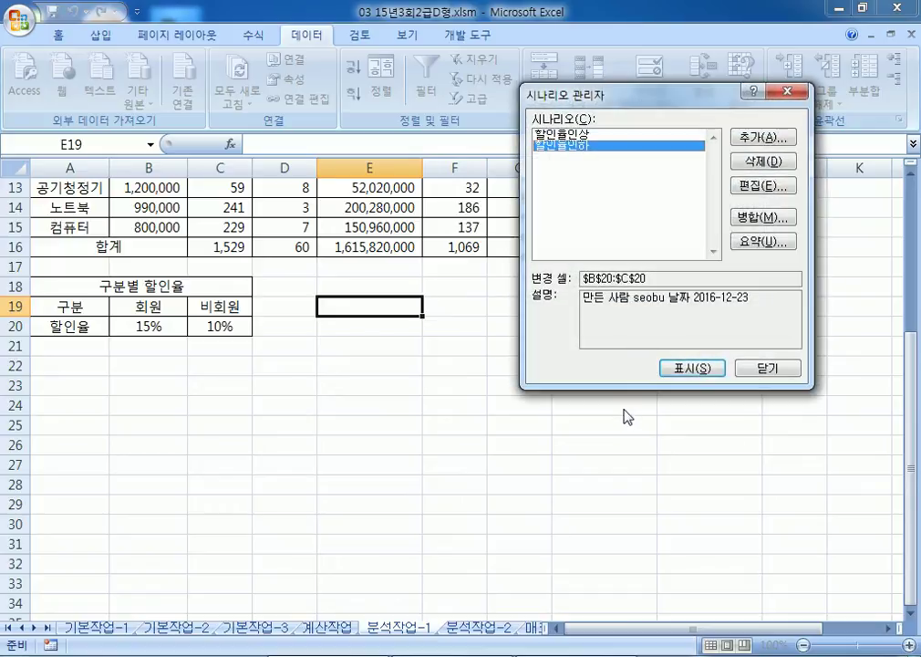
Step: Review the 할인율인상 and 할인율인하 scenarios in Scenario Manager
{"action": "left_click", "coordinate": [572, 134]}
{"action": "left_click", "coordinate": [577, 140]}
{"action": "left_click", "coordinate": [576, 135]}
{"action": "left_click", "coordinate": [575, 146]}
{"action": "left_click", "coordinate": [576, 135]}
{"action": "left_click", "coordinate": [575, 146]}
{"action": "left_click", "coordinate": [592, 145]}
Step: Generate a scenario summary report with I16 as the result cell
{"action": "left_click", "coordinate": [774, 242]}
{"action": "left_click_drag", "start_coordinate": [529, 209], "coordinate": [362, 255]}
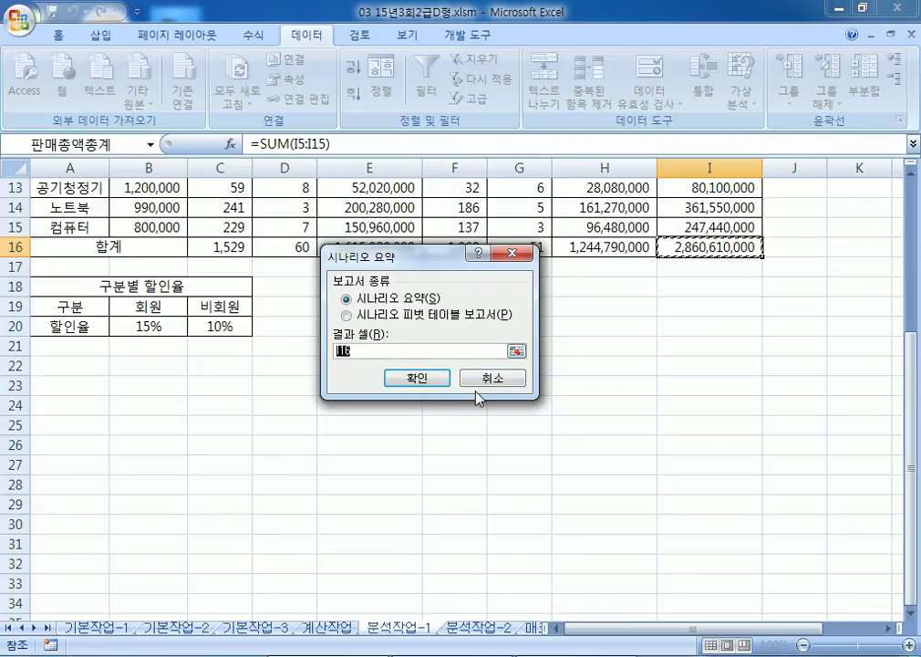
{"action": "left_click", "coordinate": [429, 378]}
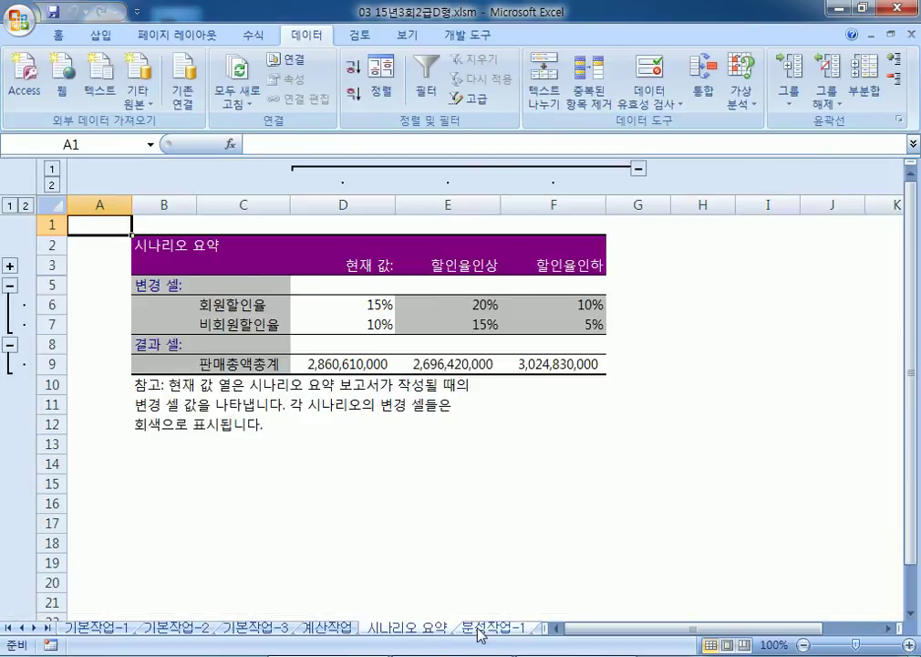
{"action": "left_click", "coordinate": [492, 628]}
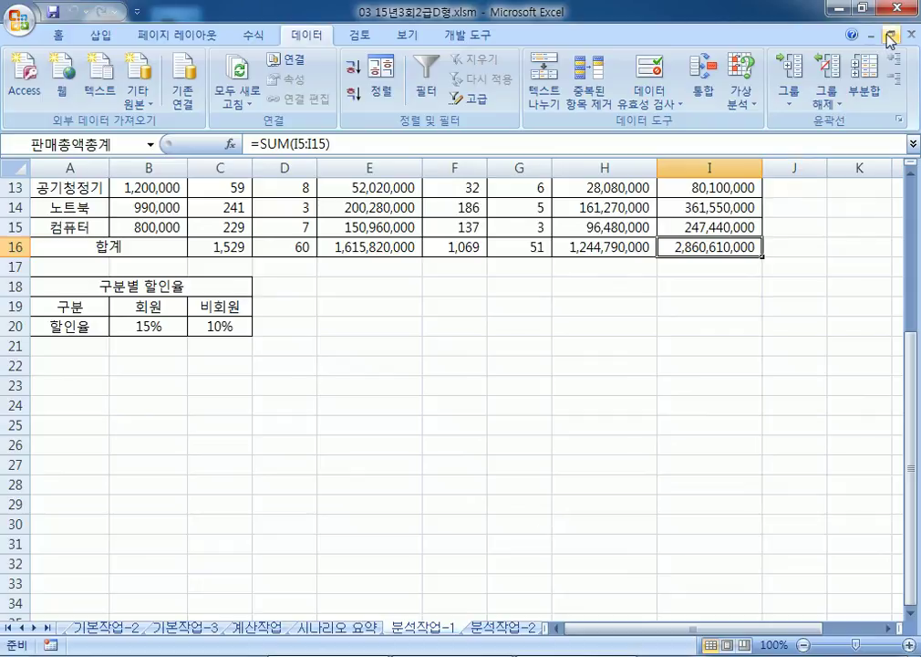
{"action": "left_click", "coordinate": [860, 7]}
{"action": "left_click_drag", "start_coordinate": [490, 149], "coordinate": [464, 2]}
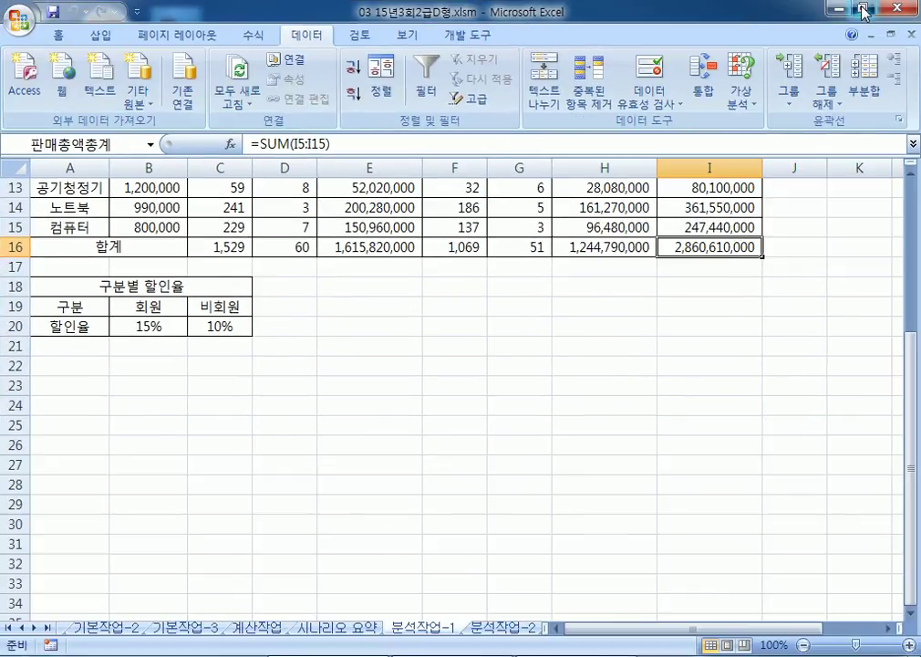
{"action": "left_click", "coordinate": [861, 8]}
{"action": "left_click_drag", "start_coordinate": [420, 91], "coordinate": [445, 24]}
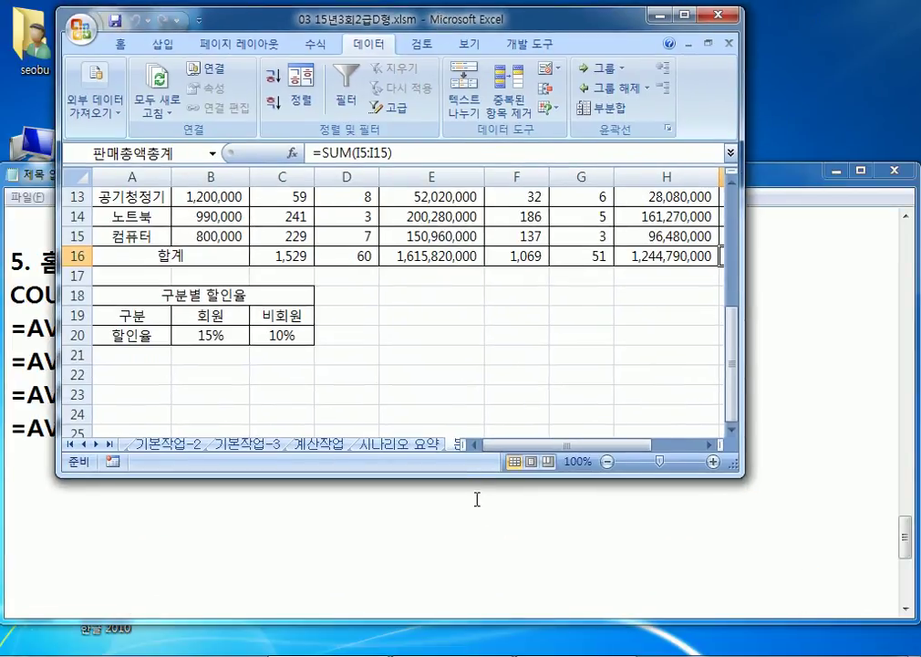
{"action": "left_click_drag", "start_coordinate": [469, 479], "coordinate": [406, 395]}
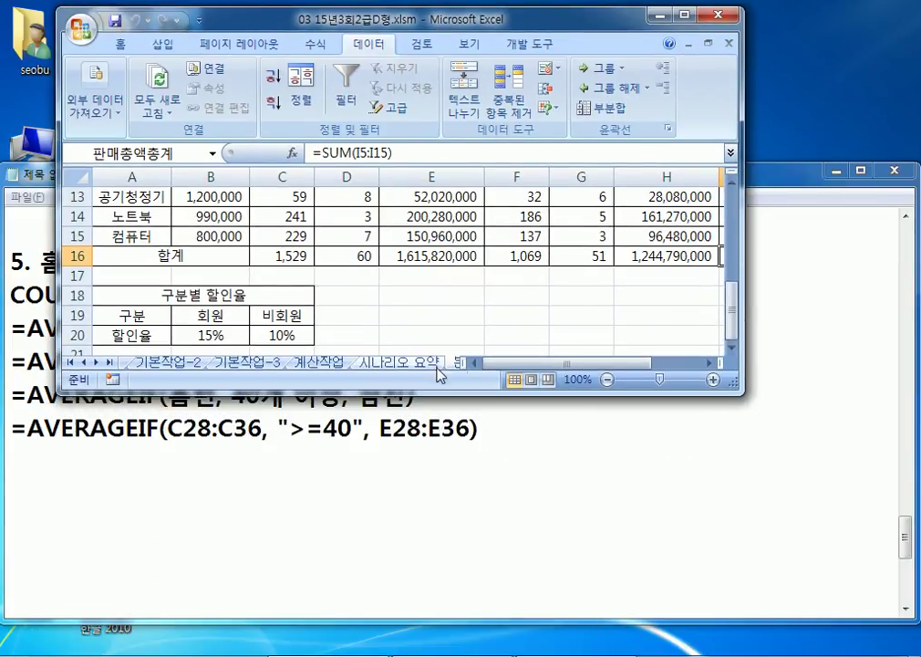
{"action": "left_click", "coordinate": [426, 365]}
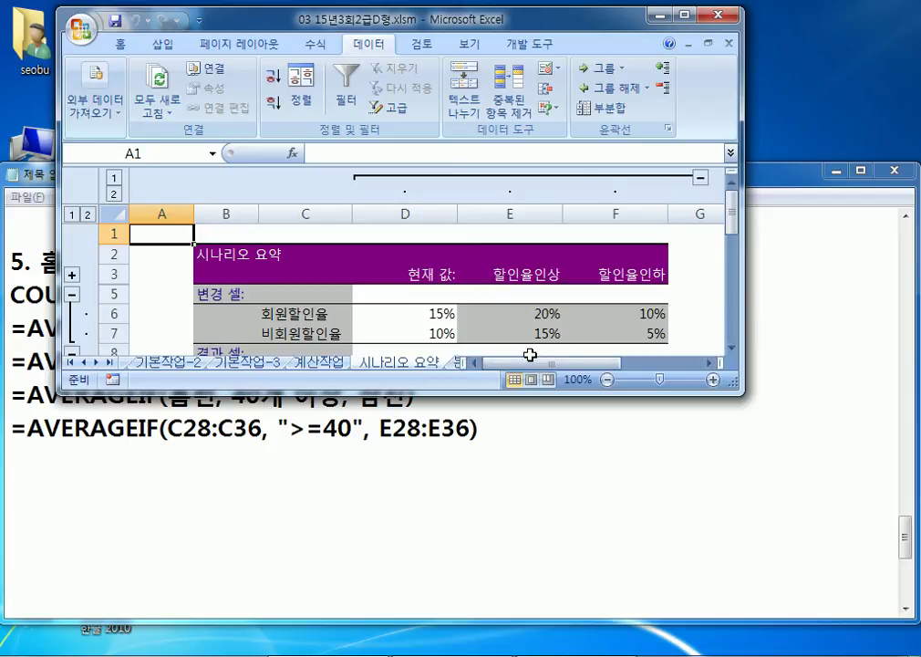
{"action": "key", "text": "ctrl+Page_Down"}
{"action": "left_click", "coordinate": [329, 364]}
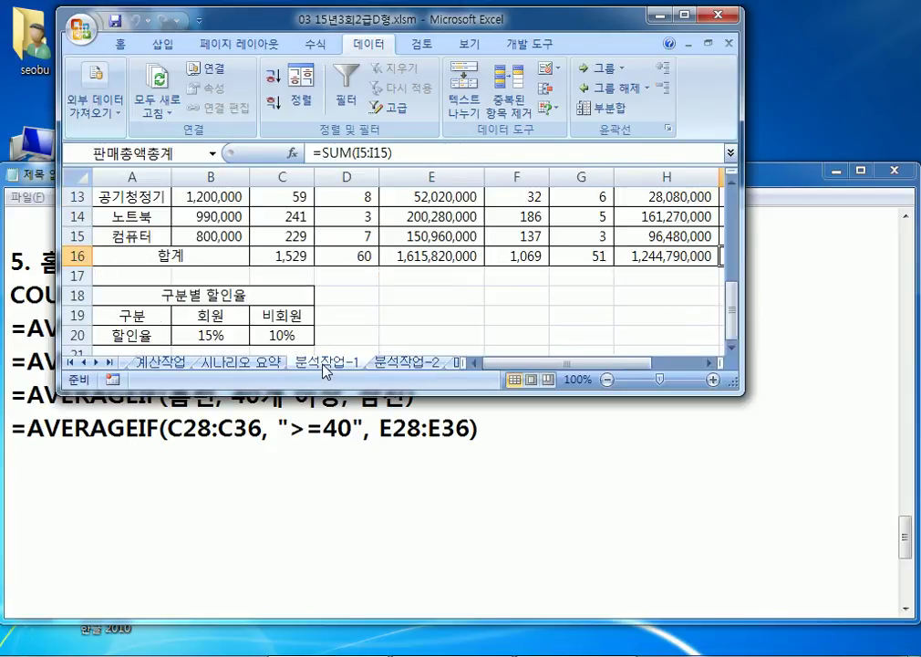
{"action": "left_click", "coordinate": [253, 365]}
{"action": "scroll", "coordinate": [437, 301], "scroll_direction": "down", "scroll_amount": 3}
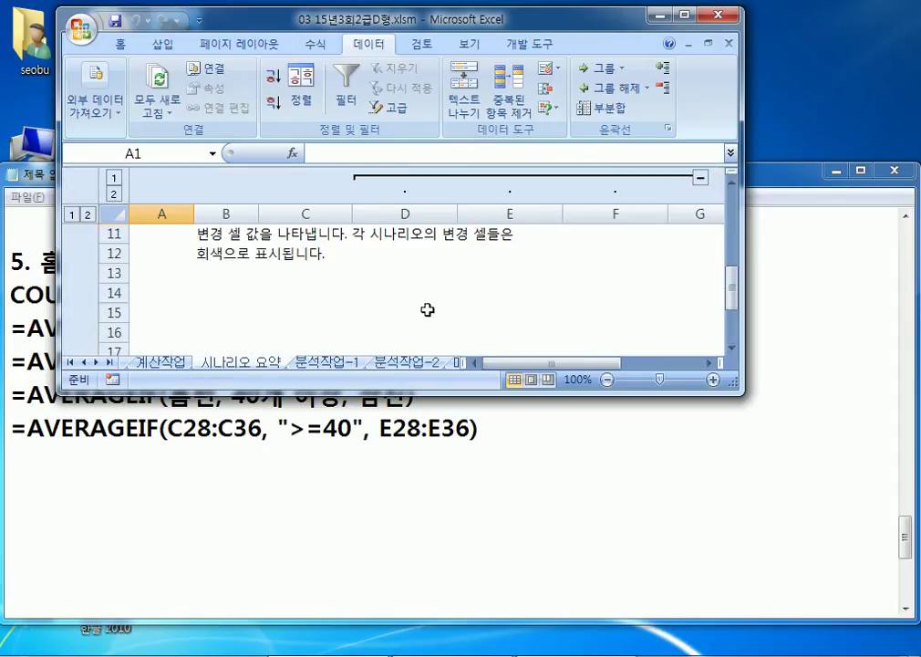
{"action": "scroll", "coordinate": [359, 314], "scroll_direction": "up", "scroll_amount": 1}
{"action": "left_click", "coordinate": [343, 367]}
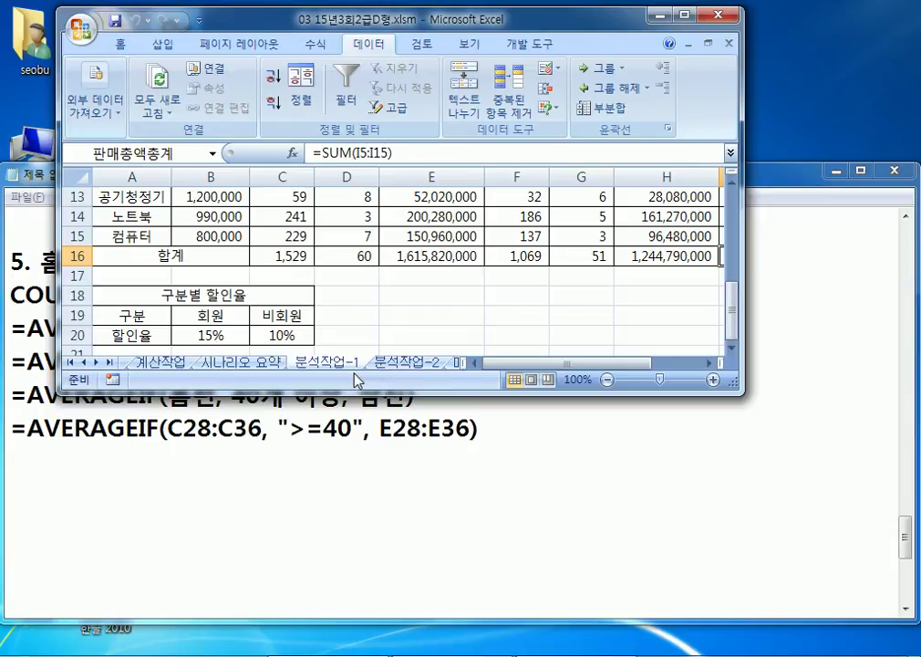
{"action": "left_click", "coordinate": [244, 364]}
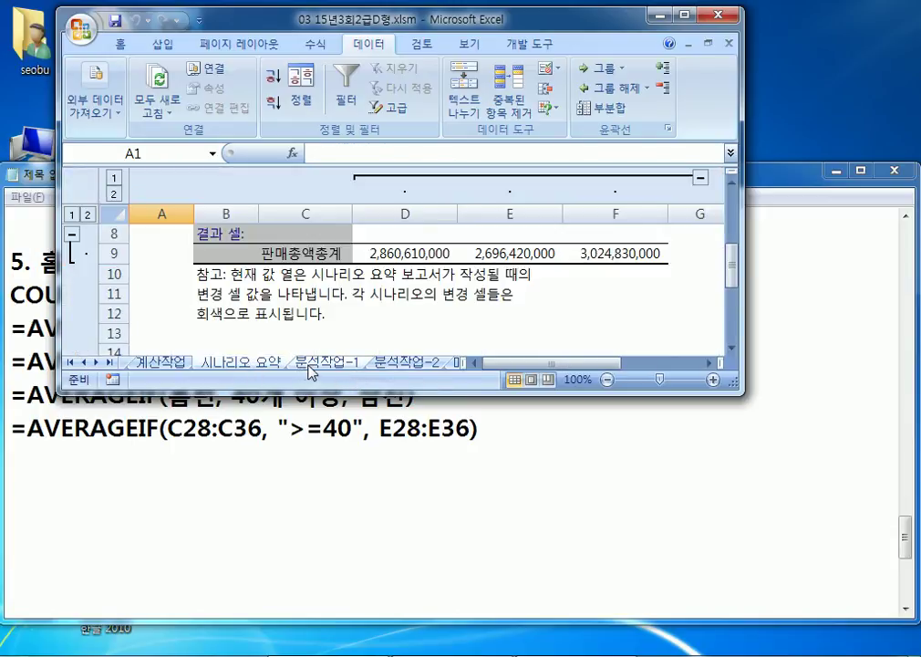
{"action": "left_click", "coordinate": [308, 366]}
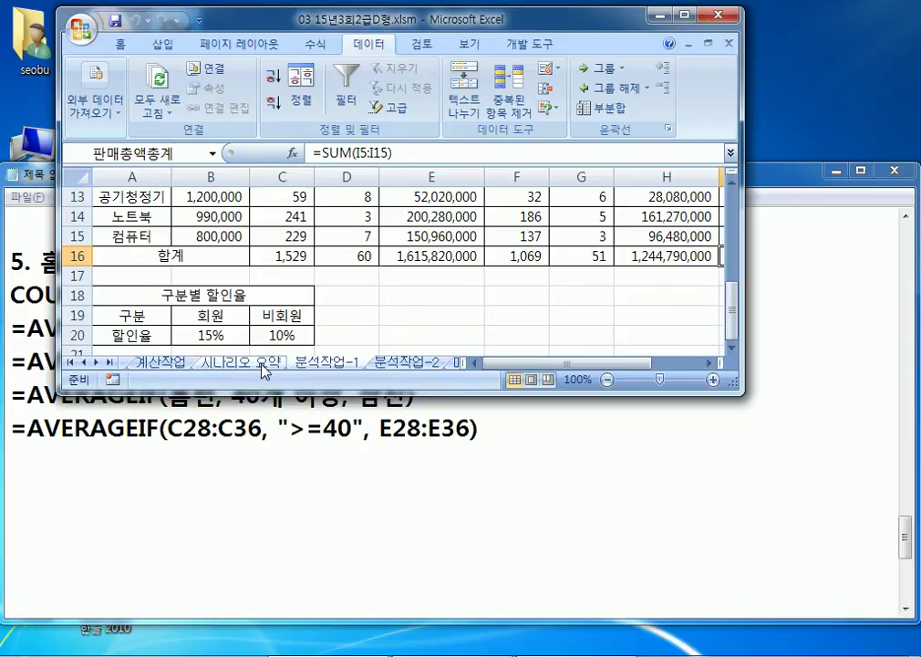
{"action": "left_click", "coordinate": [262, 365]}
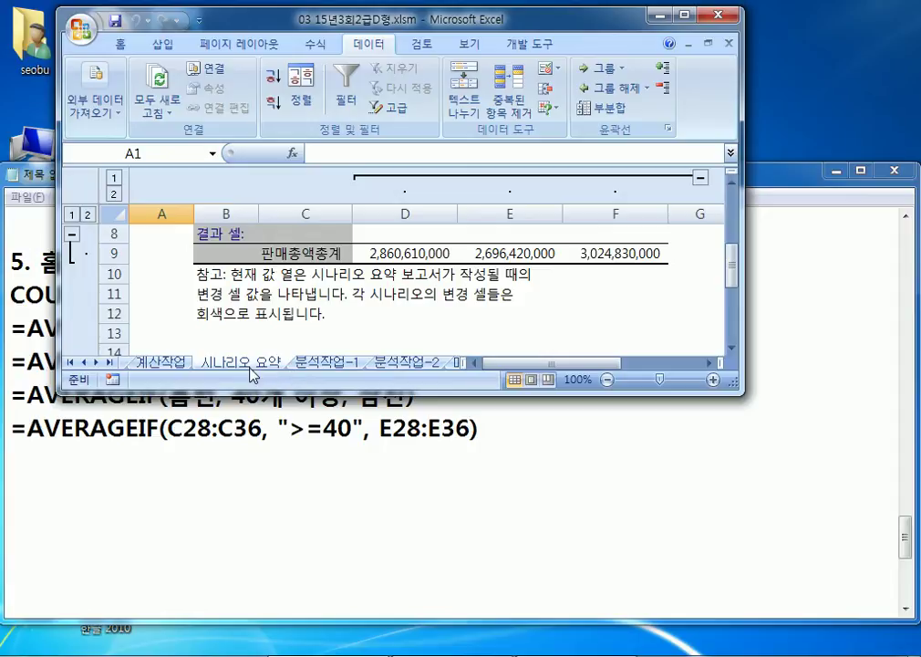
{"action": "left_click_drag", "start_coordinate": [256, 366], "coordinate": [219, 370]}
{"action": "left_click", "coordinate": [229, 367]}
{"action": "left_click", "coordinate": [306, 366]}
{"action": "left_click", "coordinate": [239, 366]}
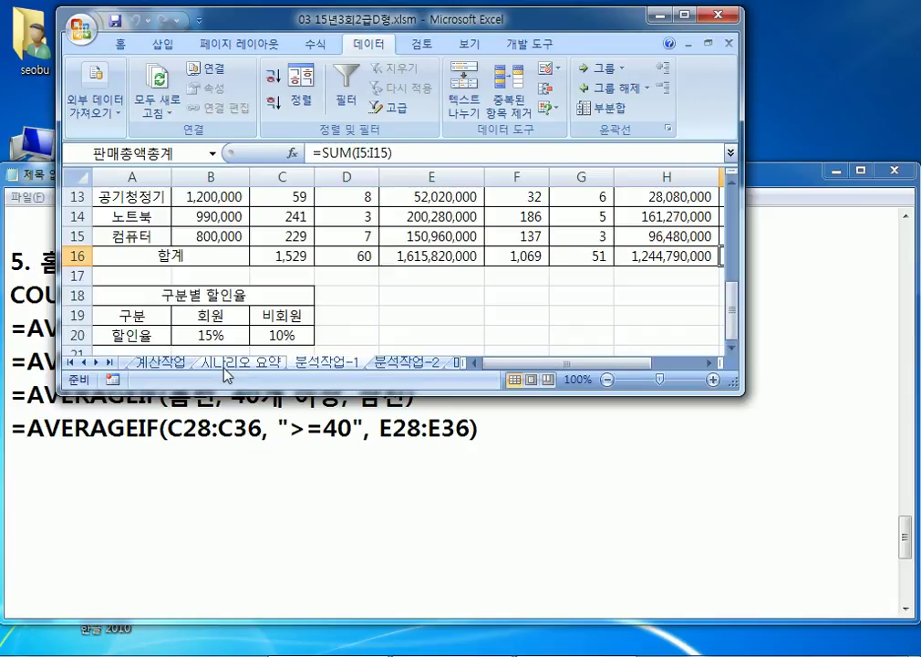
{"action": "left_click", "coordinate": [683, 15]}
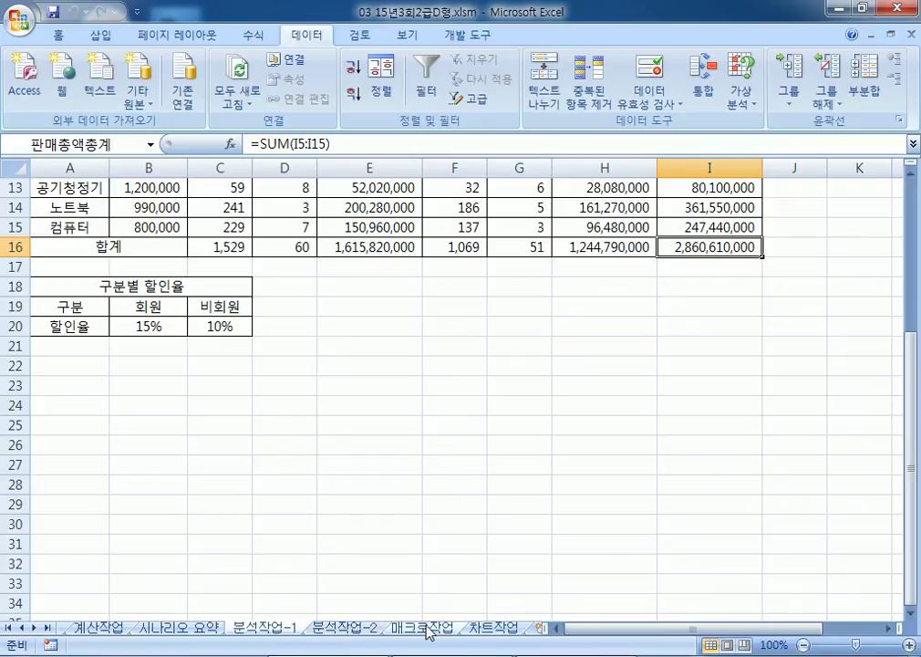
Step: On the 분석작업-2 sheet, select the delivery table A3:G15
{"action": "left_click", "coordinate": [345, 629]}
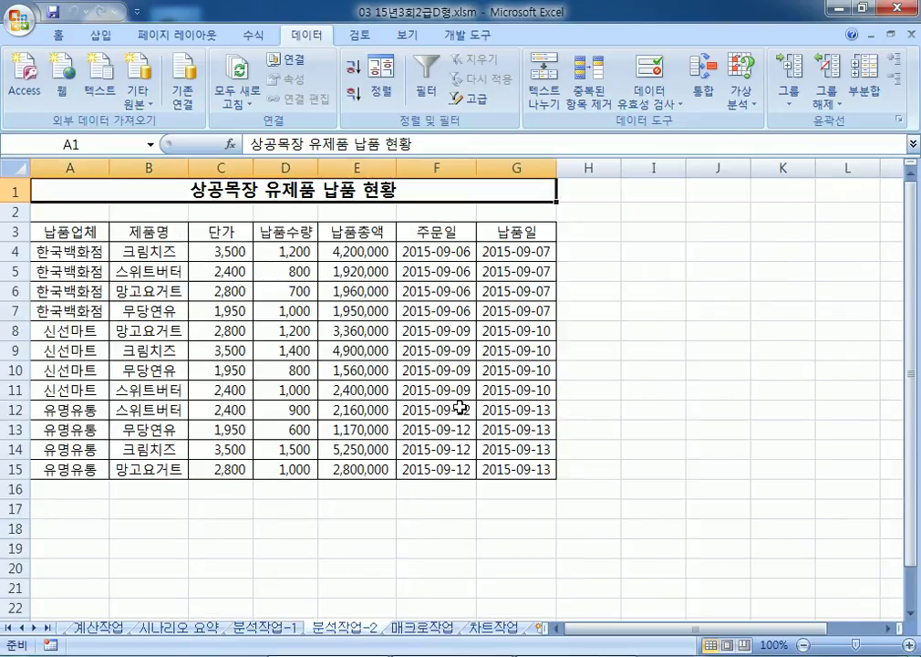
{"action": "left_click_drag", "start_coordinate": [51, 233], "coordinate": [512, 477]}
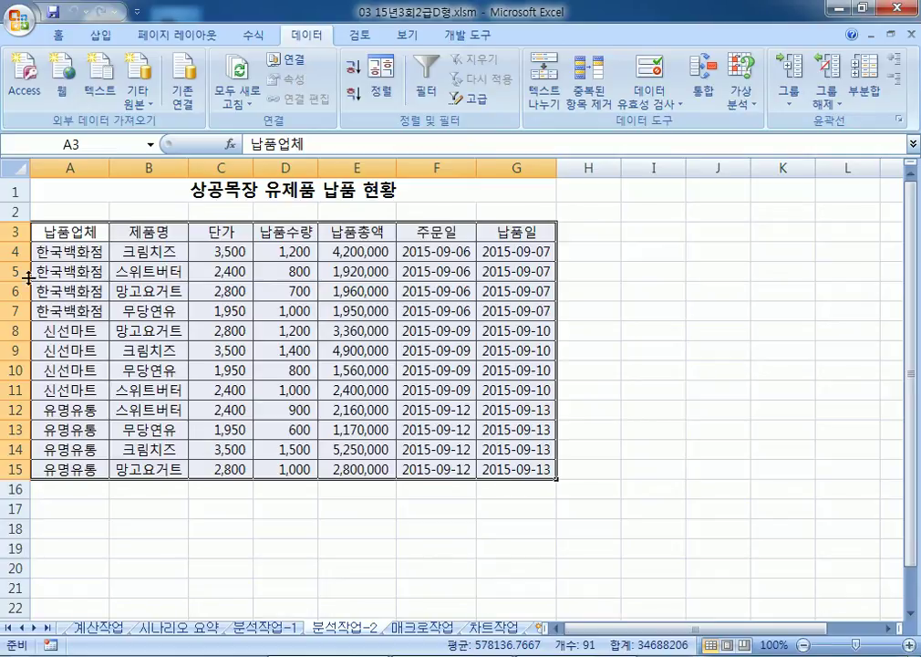
{"action": "left_click", "coordinate": [93, 232]}
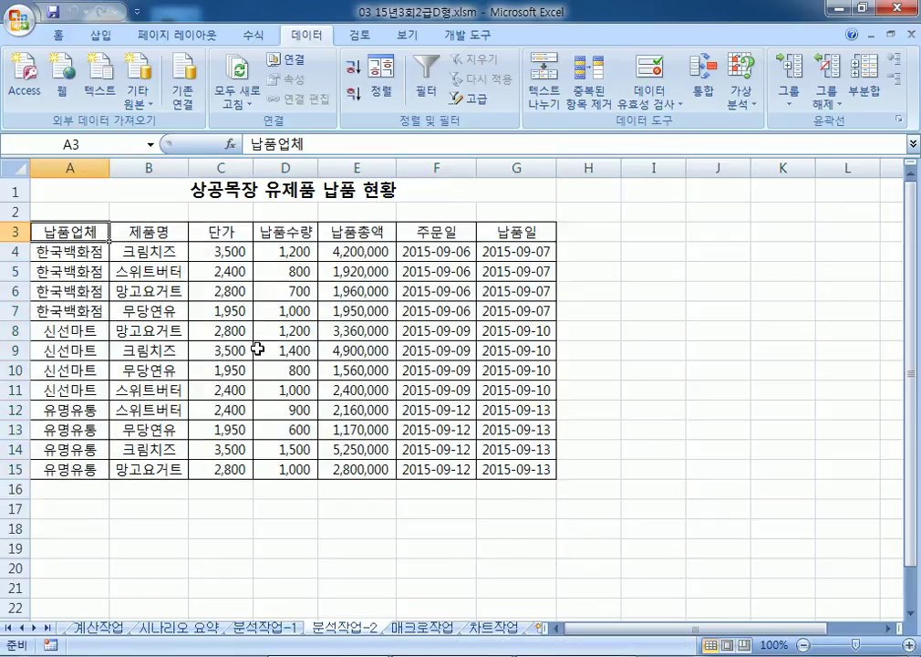
{"action": "left_click_drag", "start_coordinate": [76, 231], "coordinate": [501, 472]}
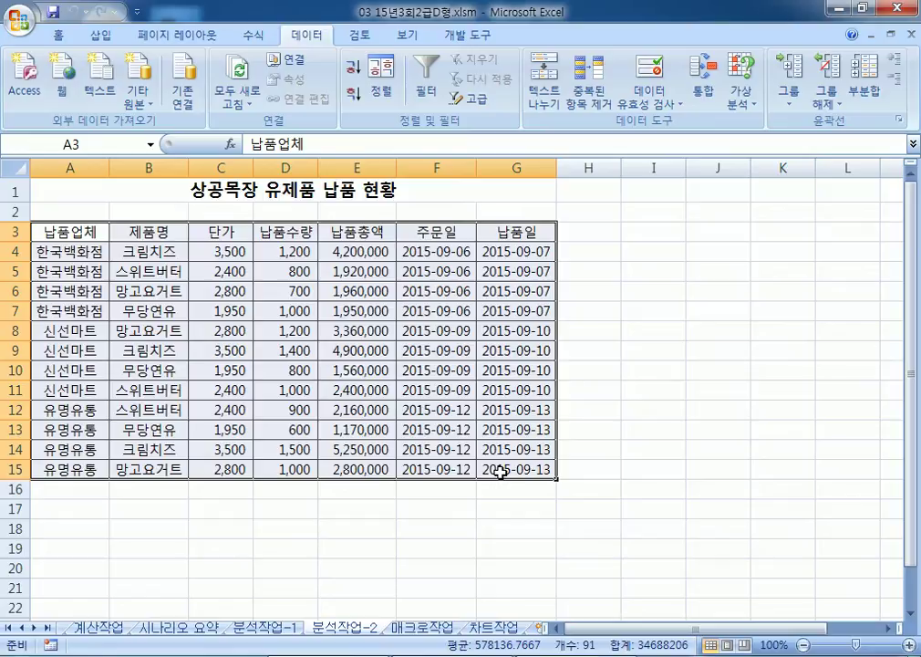
Step: Insert a pivot table on the existing worksheet at cell A22
{"action": "left_click", "coordinate": [97, 37]}
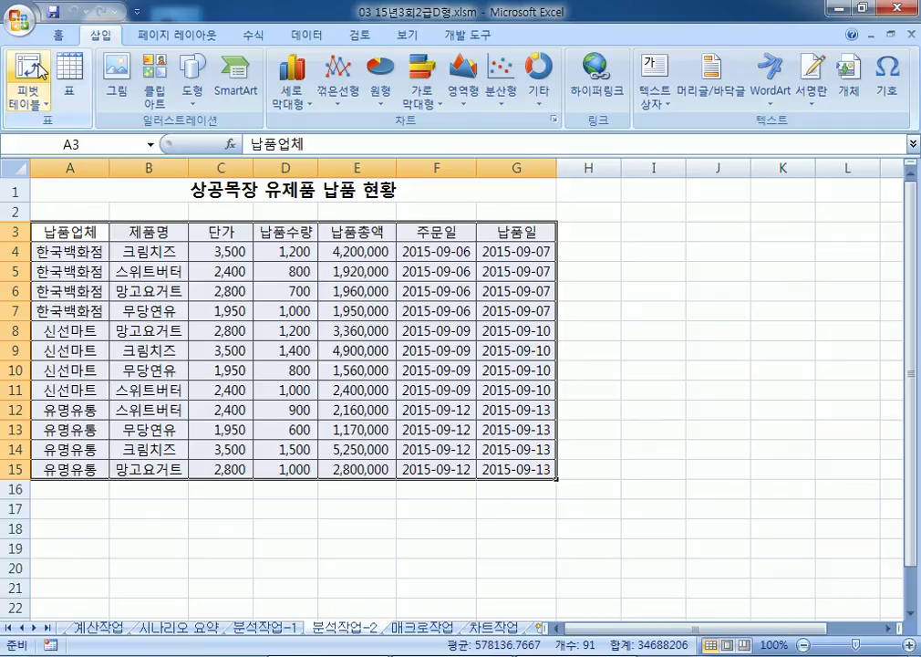
{"action": "left_click", "coordinate": [38, 71]}
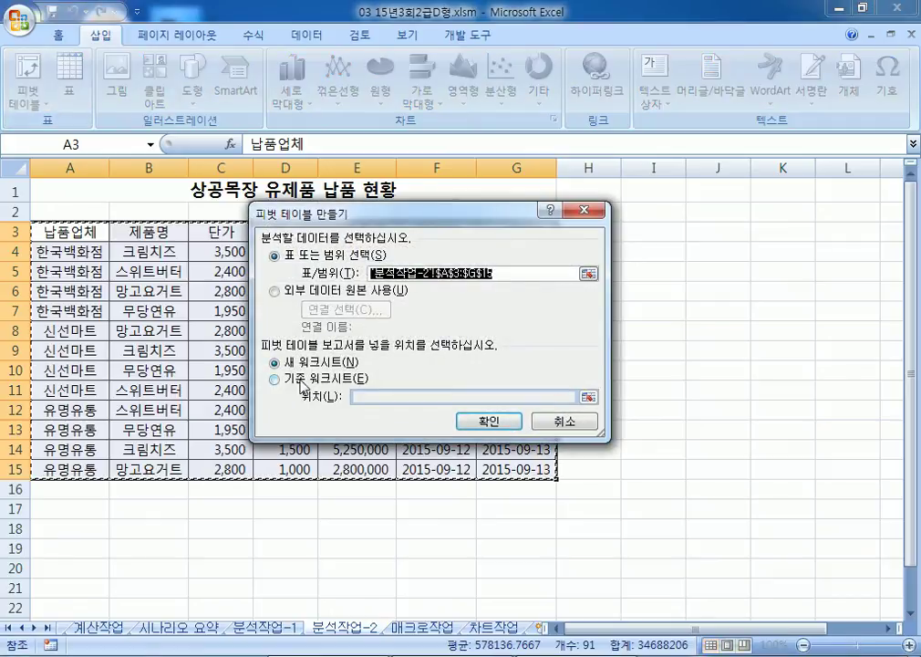
{"action": "left_click", "coordinate": [304, 381]}
{"action": "scroll", "coordinate": [92, 358], "scroll_direction": "down", "scroll_amount": 4}
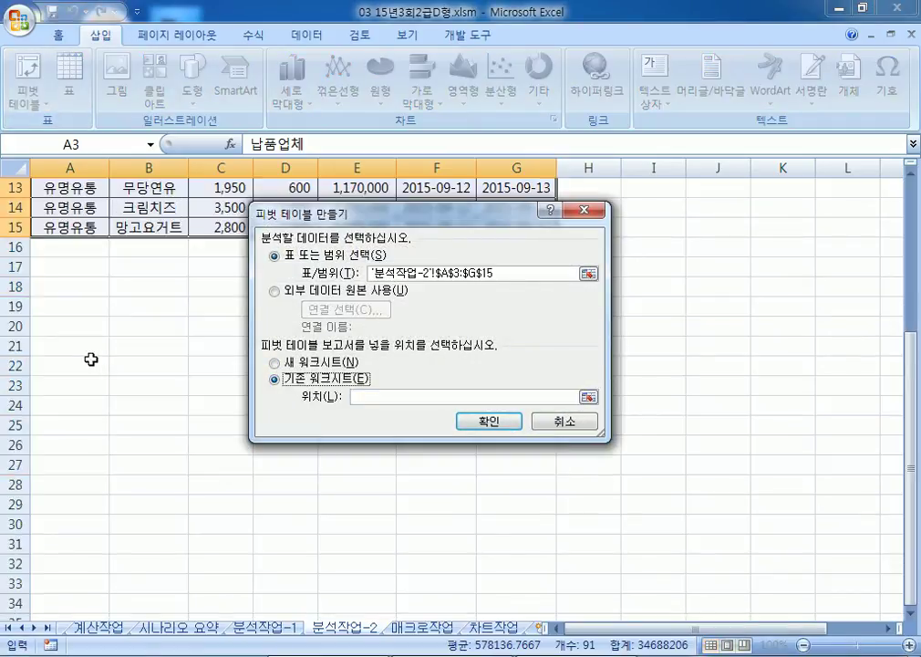
{"action": "scroll", "coordinate": [113, 331], "scroll_direction": "up", "scroll_amount": 2}
{"action": "scroll", "coordinate": [113, 331], "scroll_direction": "down", "scroll_amount": 1}
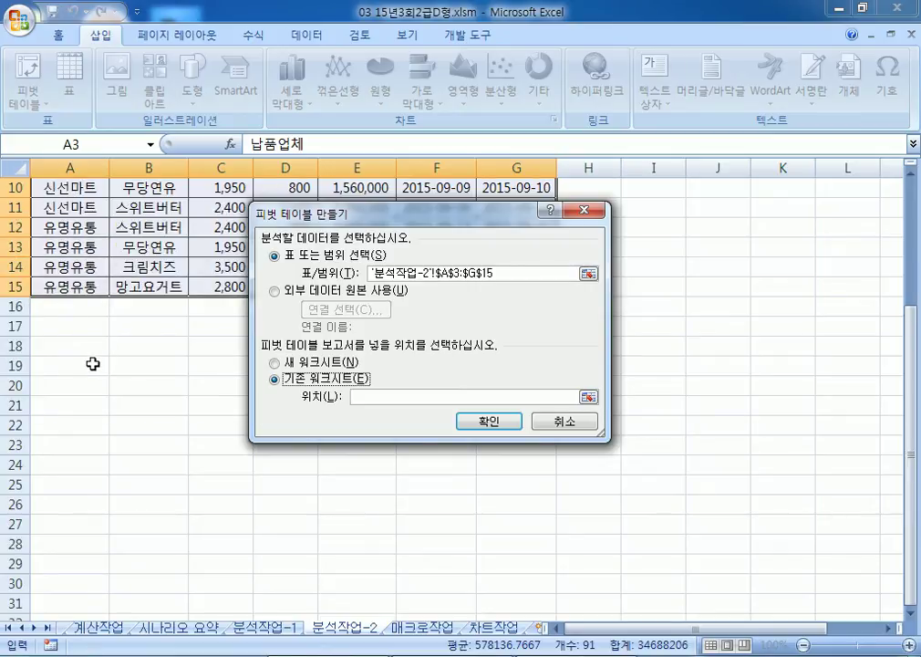
{"action": "left_click", "coordinate": [58, 421]}
{"action": "scroll", "coordinate": [92, 340], "scroll_direction": "down", "scroll_amount": 2}
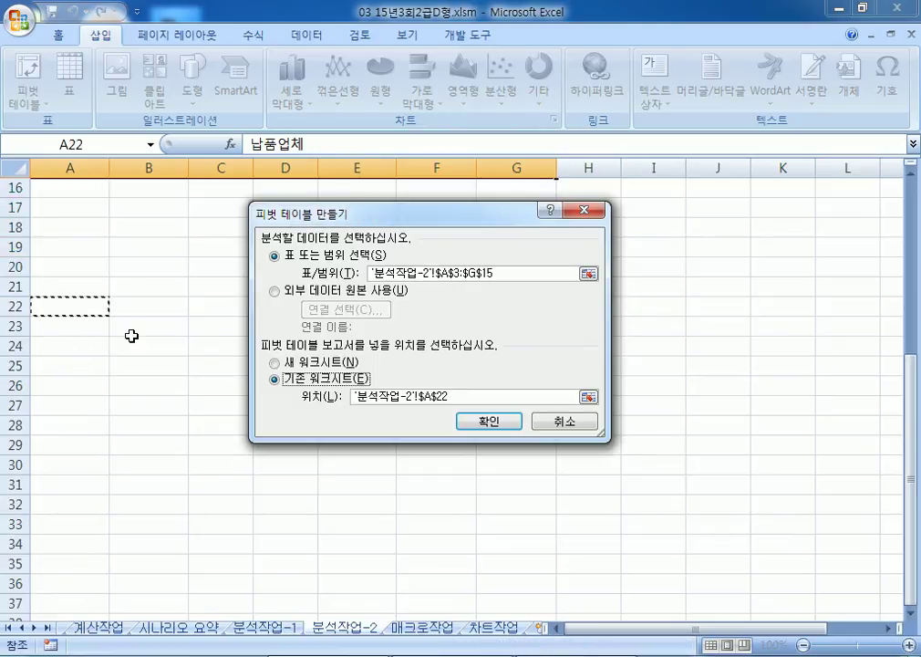
{"action": "left_click", "coordinate": [483, 425]}
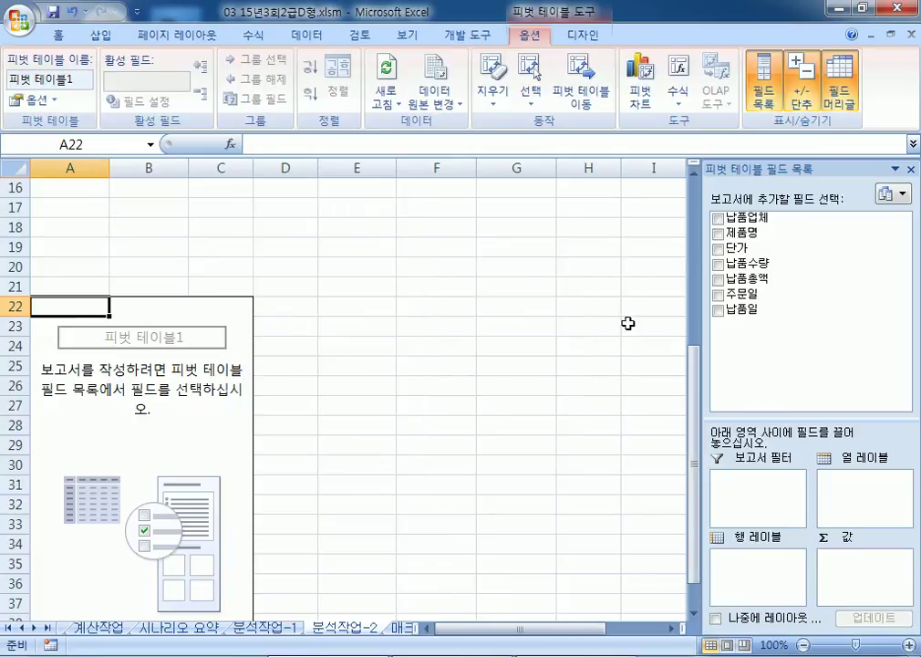
Step: Float the PivotTable Field List and enlarge it to show all fields
{"action": "scroll", "coordinate": [390, 356], "scroll_direction": "down", "scroll_amount": 2}
{"action": "left_click_drag", "start_coordinate": [778, 169], "coordinate": [436, 172]}
{"action": "left_click_drag", "start_coordinate": [410, 439], "coordinate": [406, 495]}
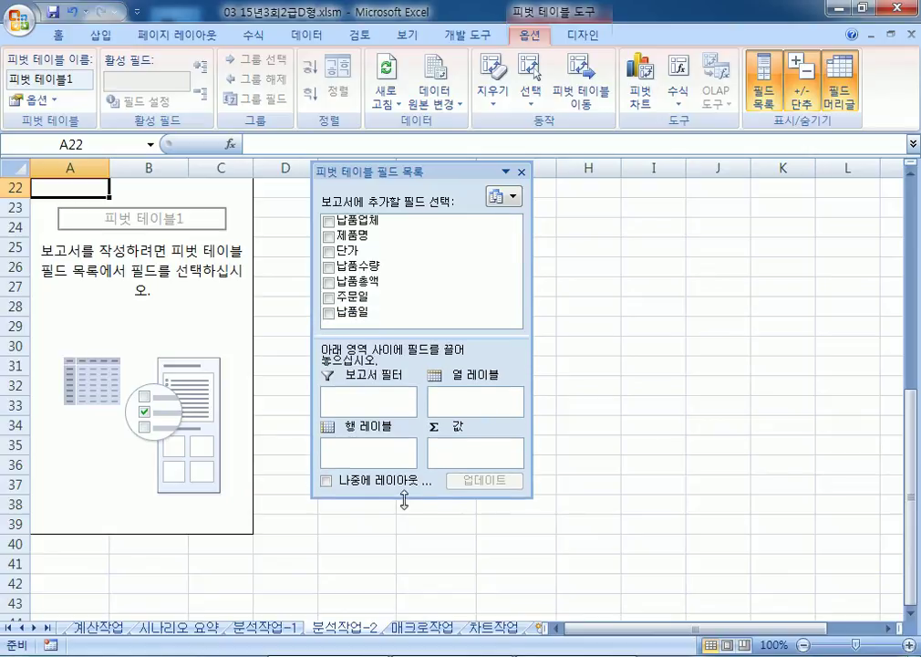
{"action": "left_click", "coordinate": [534, 401]}
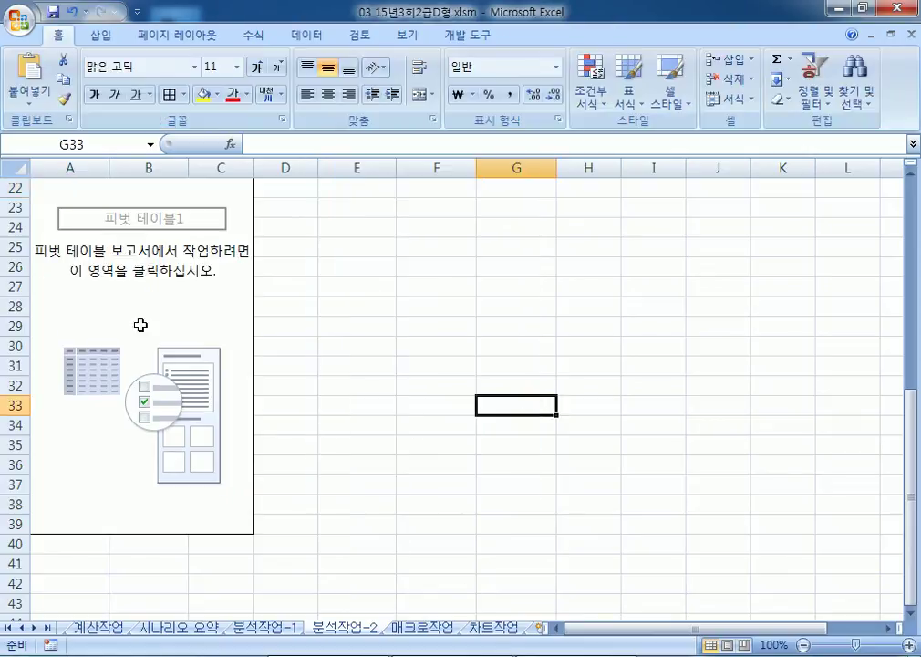
{"action": "left_click", "coordinate": [145, 255]}
{"action": "left_click_drag", "start_coordinate": [580, 346], "coordinate": [585, 346]}
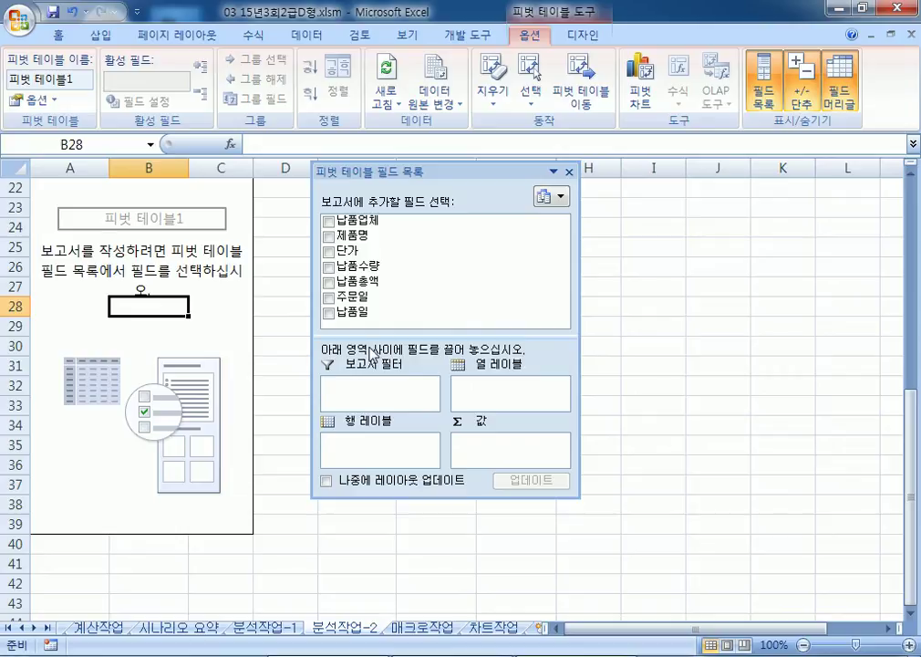
Step: Lay out 납품업체 as filter, 제품명 rows, 납품일 columns, summing 납품수량 and 납품총액
{"action": "left_click_drag", "start_coordinate": [360, 220], "coordinate": [387, 398]}
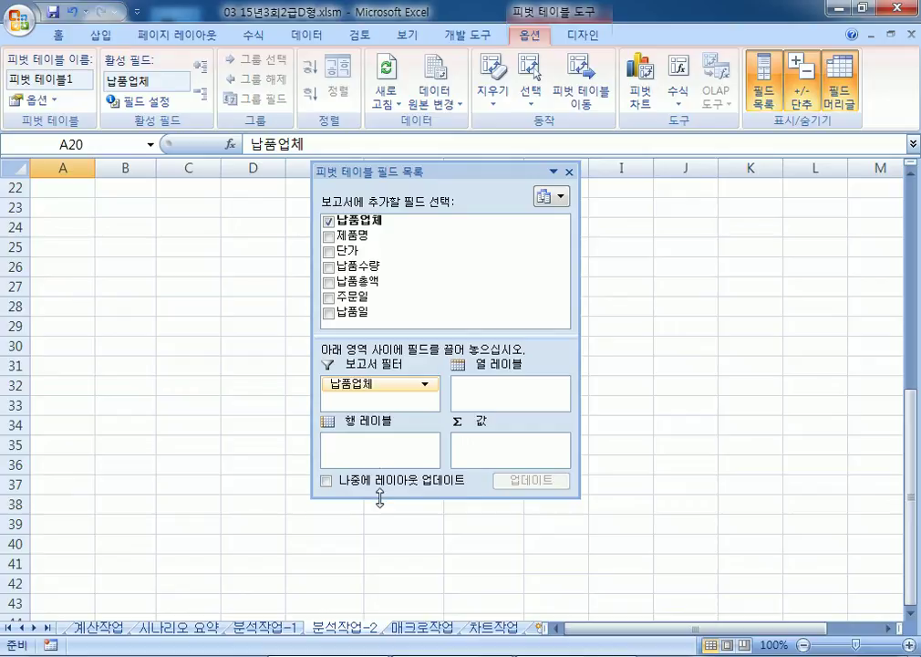
{"action": "left_click_drag", "start_coordinate": [377, 497], "coordinate": [373, 539]}
{"action": "scroll", "coordinate": [105, 359], "scroll_direction": "up", "scroll_amount": 2}
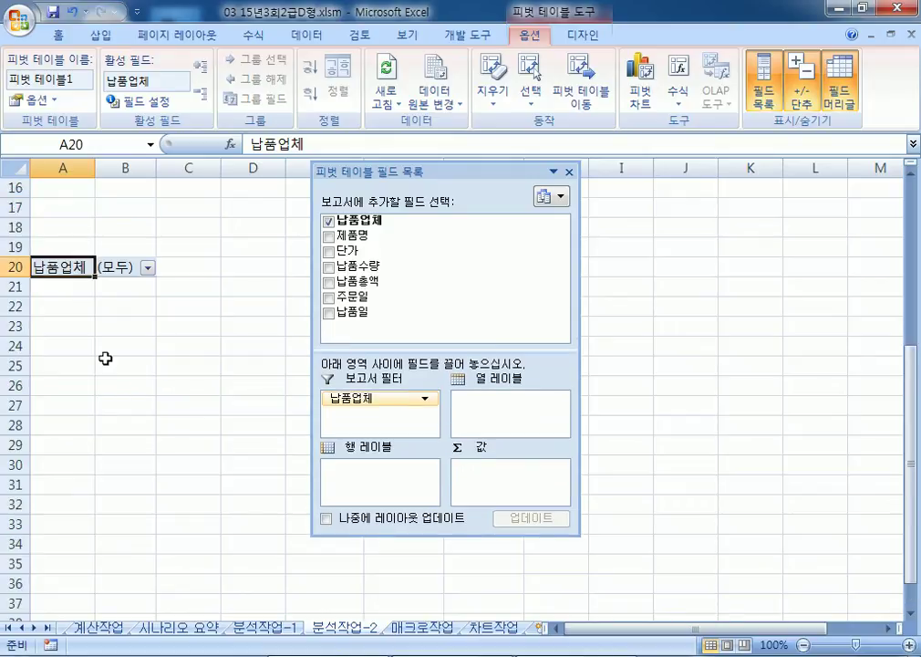
{"action": "left_click_drag", "start_coordinate": [351, 235], "coordinate": [376, 470]}
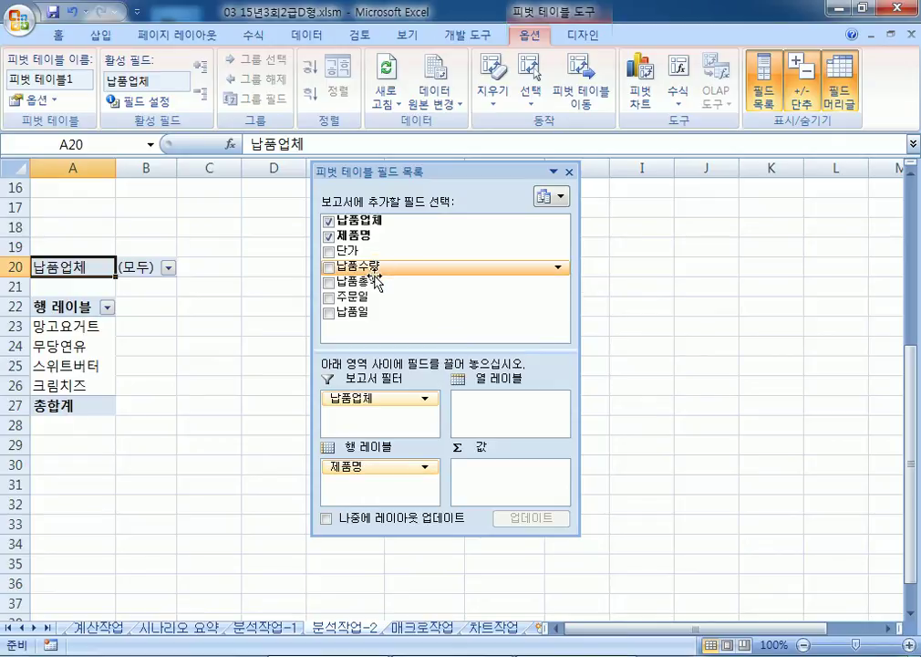
{"action": "left_click_drag", "start_coordinate": [370, 314], "coordinate": [500, 405]}
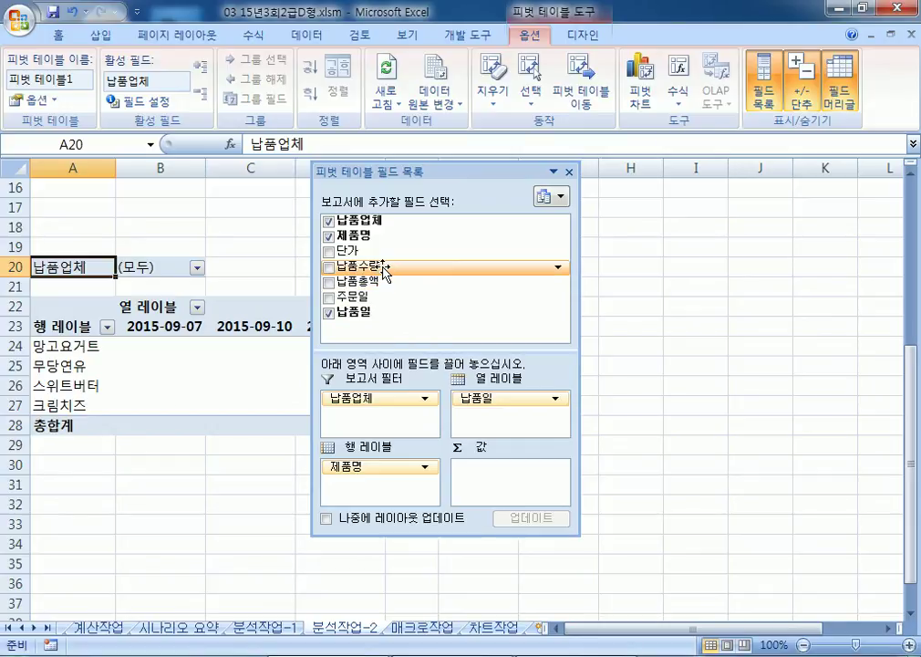
{"action": "left_click_drag", "start_coordinate": [384, 274], "coordinate": [500, 496]}
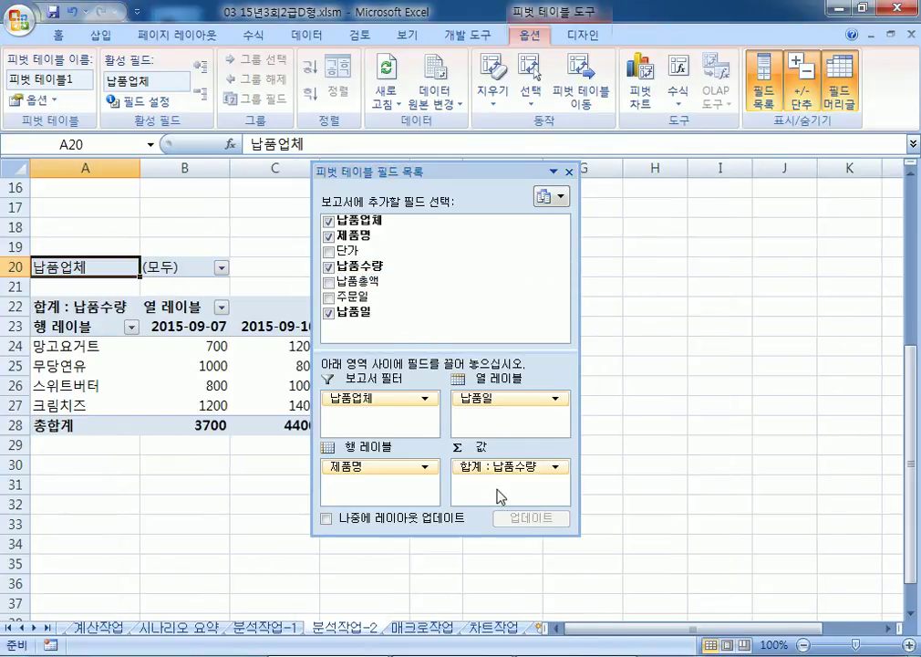
{"action": "left_click_drag", "start_coordinate": [384, 285], "coordinate": [493, 494]}
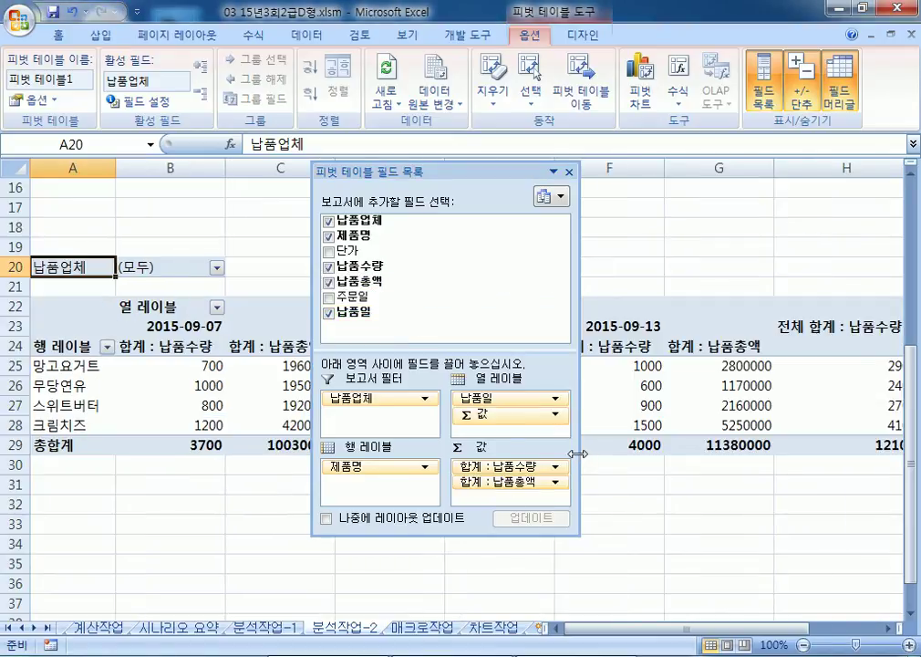
{"action": "left_click_drag", "start_coordinate": [578, 454], "coordinate": [599, 454]}
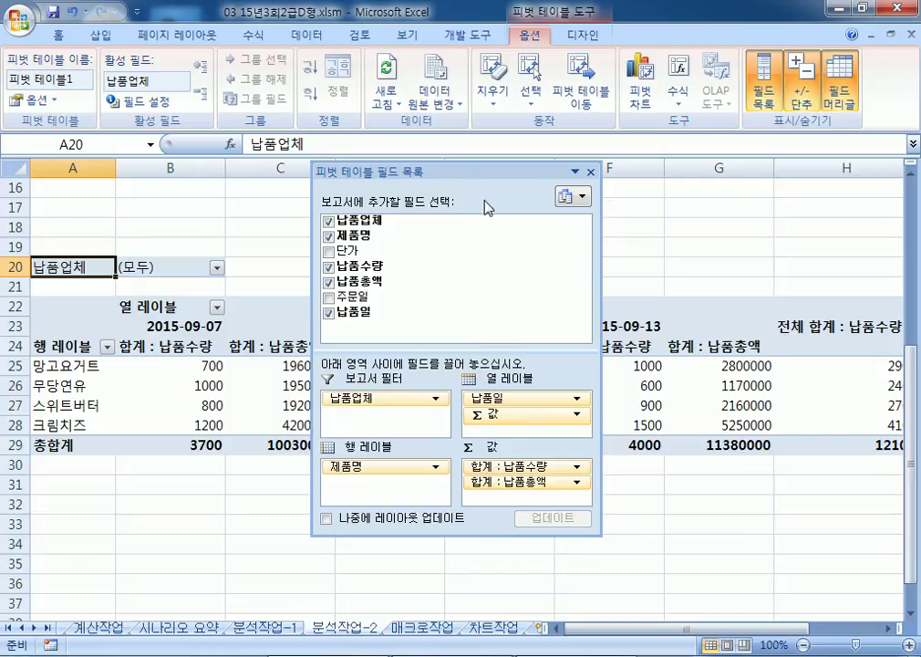
{"action": "double_click", "coordinate": [476, 171]}
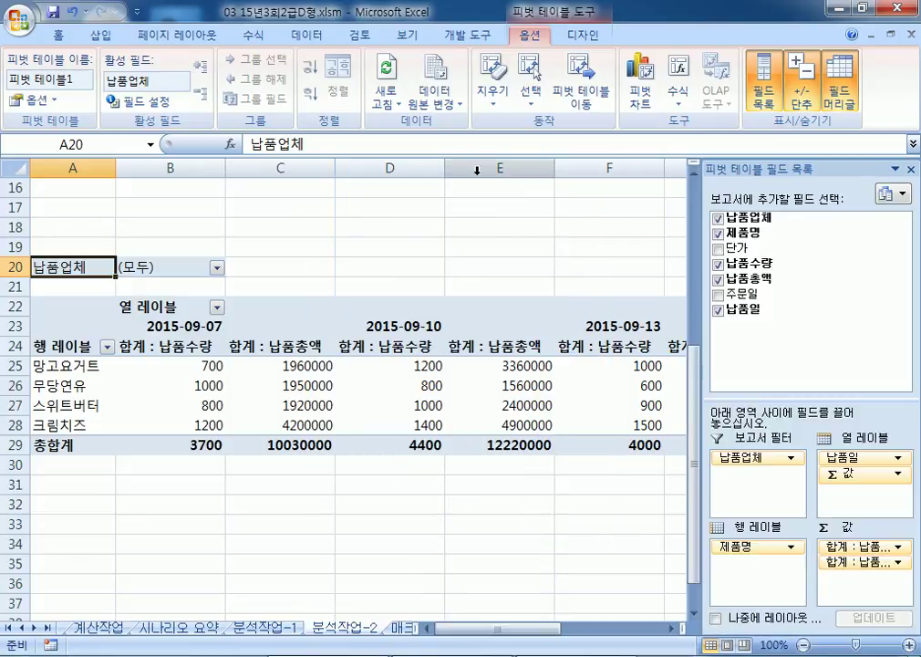
{"action": "left_click", "coordinate": [32, 103]}
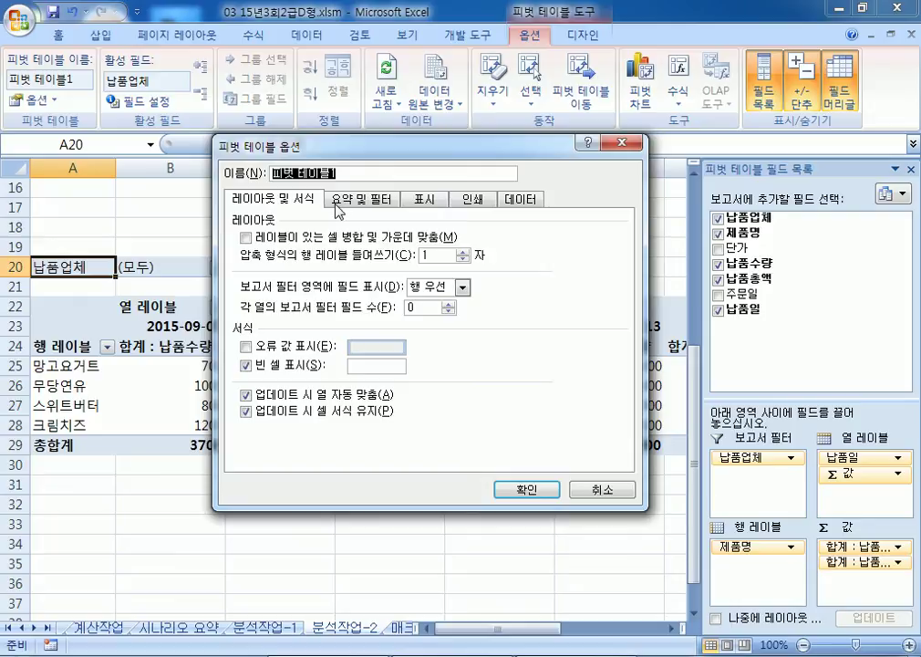
Step: Turn off grand totals for both rows and columns in PivotTable Options
{"action": "left_click", "coordinate": [338, 205]}
{"action": "left_click", "coordinate": [245, 237]}
{"action": "left_click", "coordinate": [244, 252]}
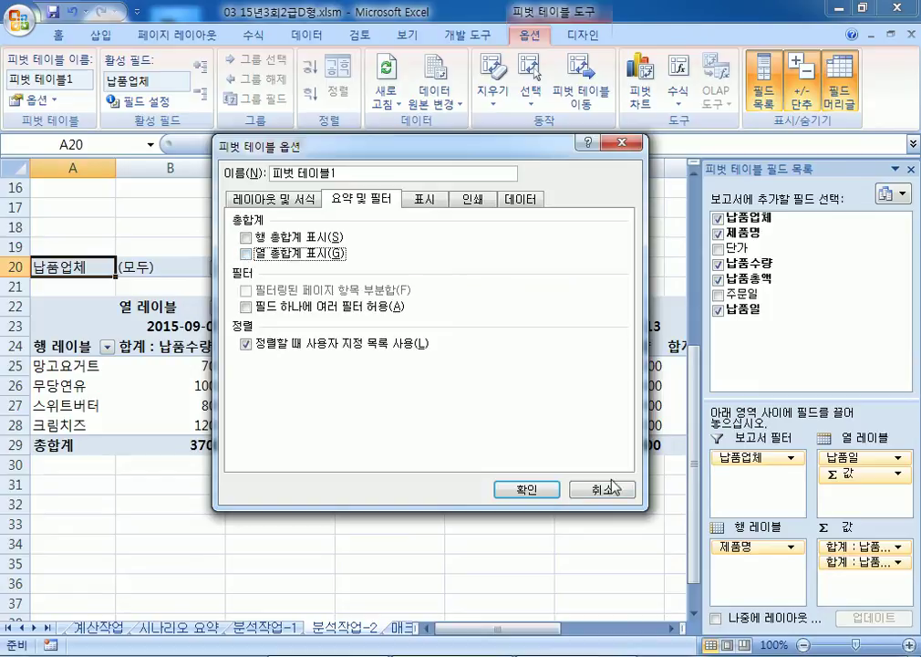
{"action": "left_click", "coordinate": [527, 489]}
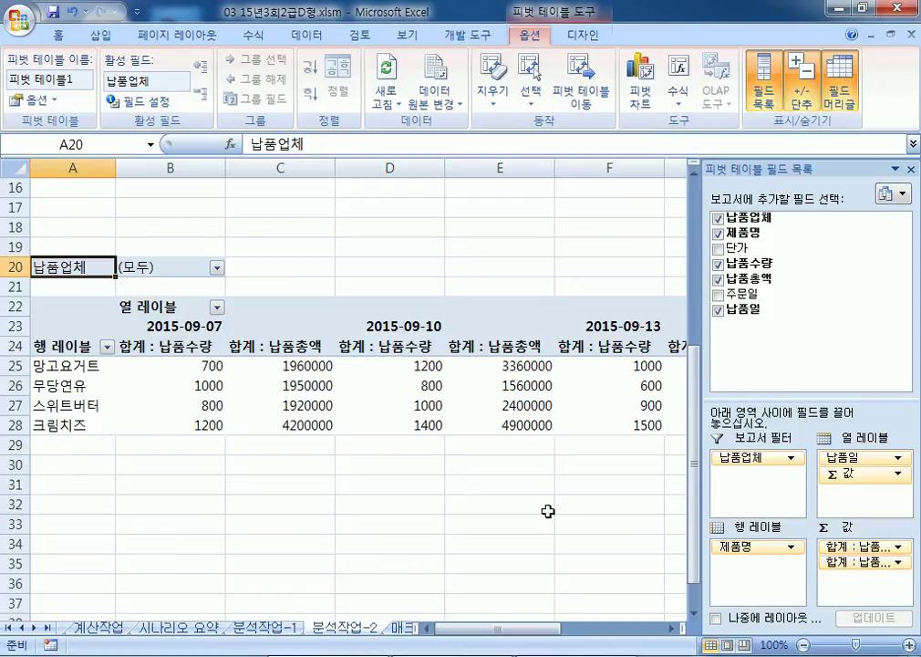
Step: Switch the pivot table's report layout to Outline Form
{"action": "left_click", "coordinate": [583, 36]}
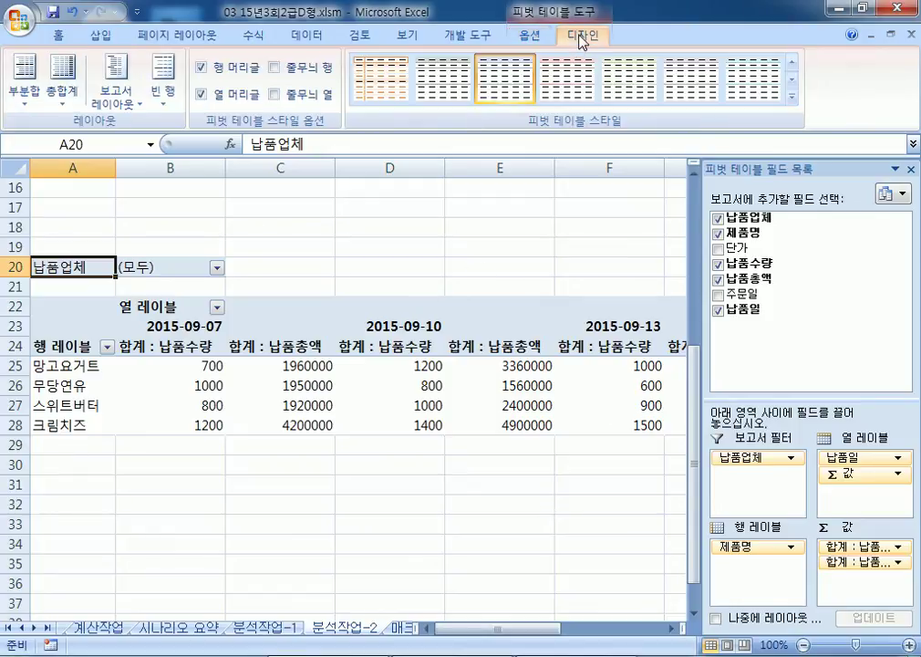
{"action": "left_click", "coordinate": [113, 107]}
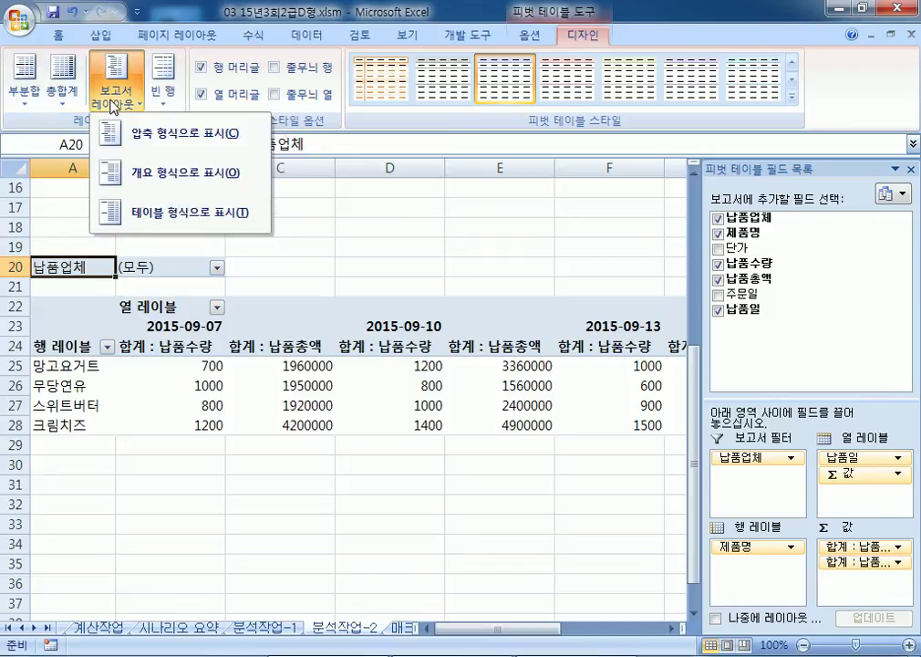
{"action": "left_click", "coordinate": [175, 173]}
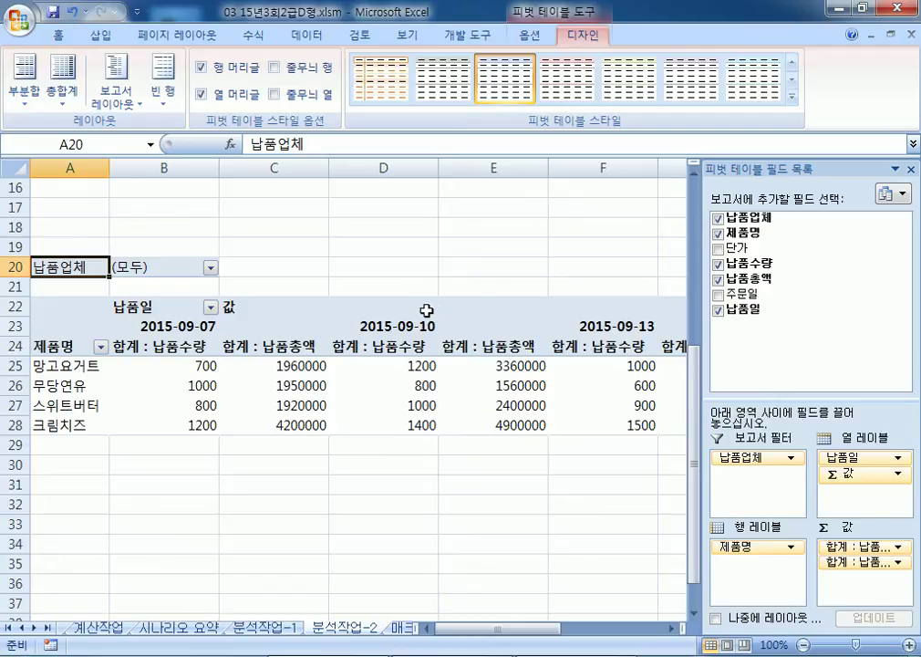
Step: Inspect the 납품수량 Value Field Settings, then close them without changes
{"action": "left_click", "coordinate": [209, 366]}
{"action": "left_click_drag", "start_coordinate": [209, 366], "coordinate": [389, 430]}
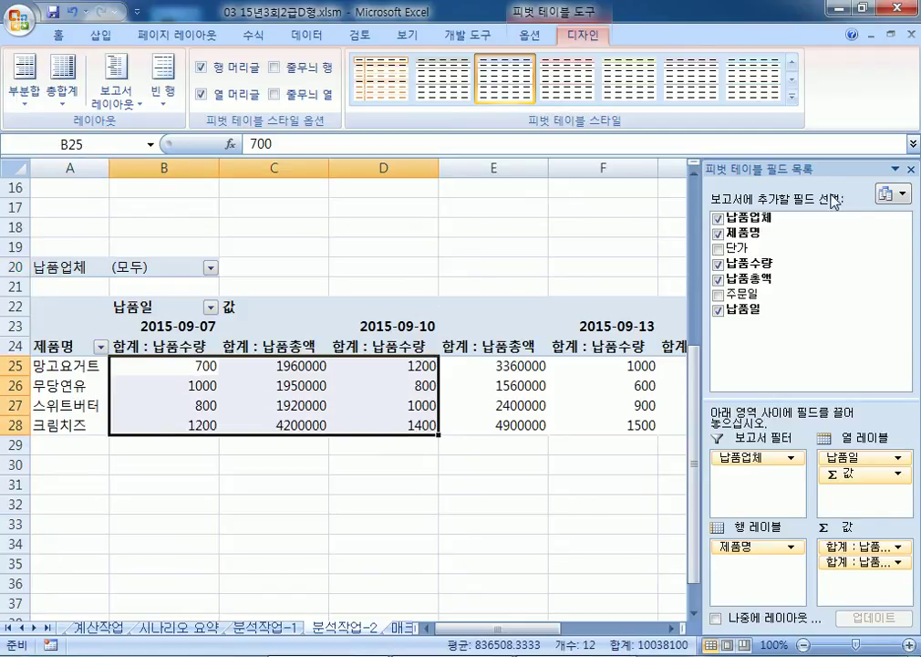
{"action": "left_click_drag", "start_coordinate": [796, 169], "coordinate": [496, 74]}
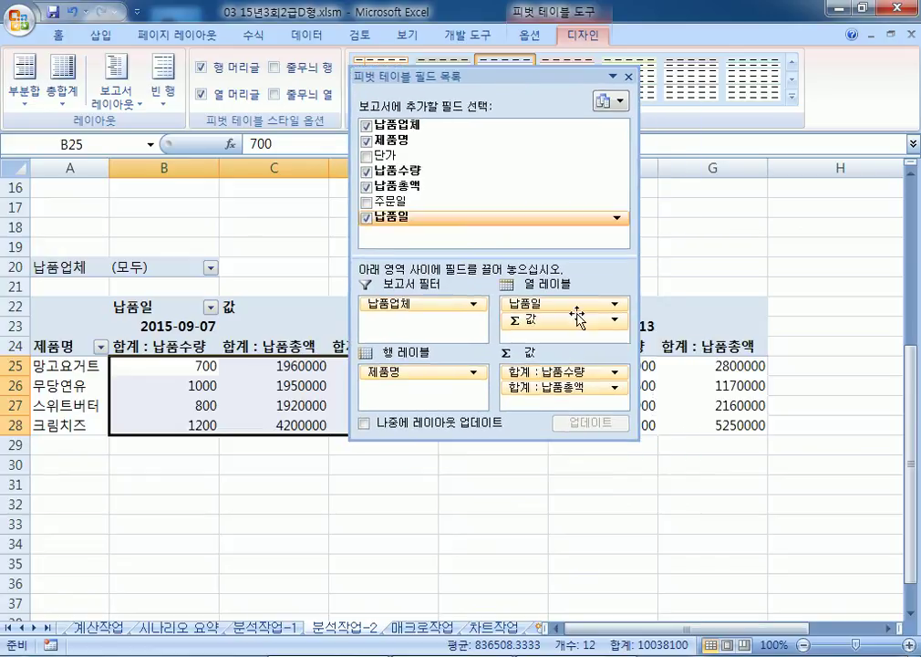
{"action": "left_click", "coordinate": [589, 373]}
{"action": "left_click", "coordinate": [589, 374]}
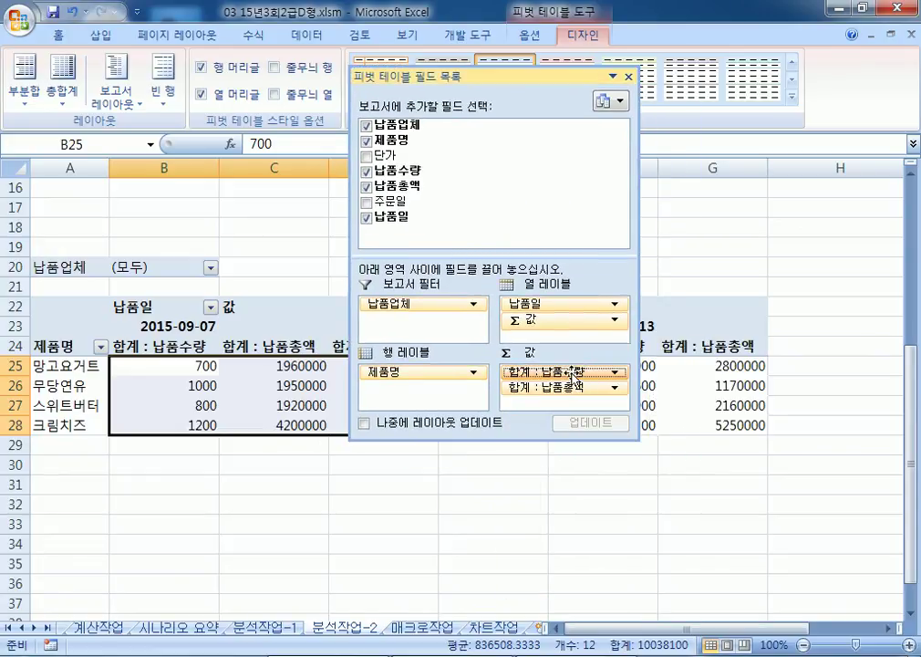
{"action": "left_click", "coordinate": [575, 373]}
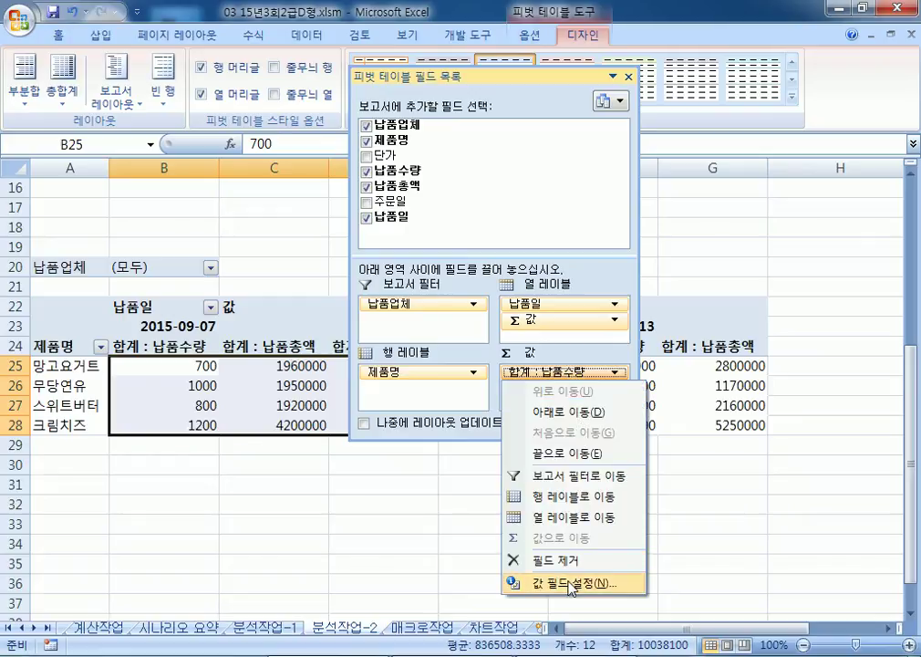
{"action": "left_click", "coordinate": [569, 582]}
{"action": "left_click_drag", "start_coordinate": [337, 197], "coordinate": [246, 110]}
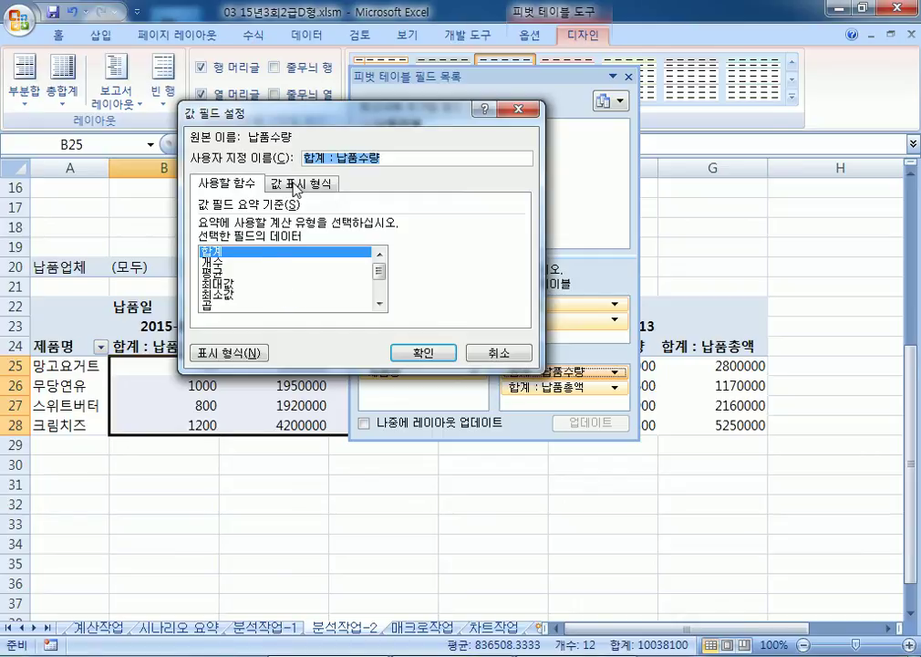
{"action": "left_click", "coordinate": [297, 185]}
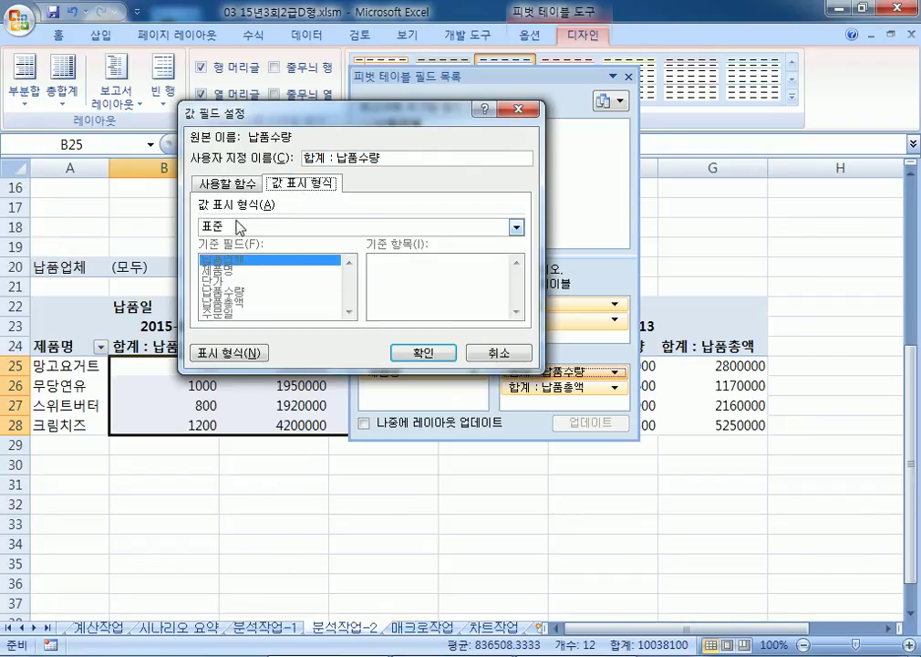
{"action": "left_click", "coordinate": [224, 183]}
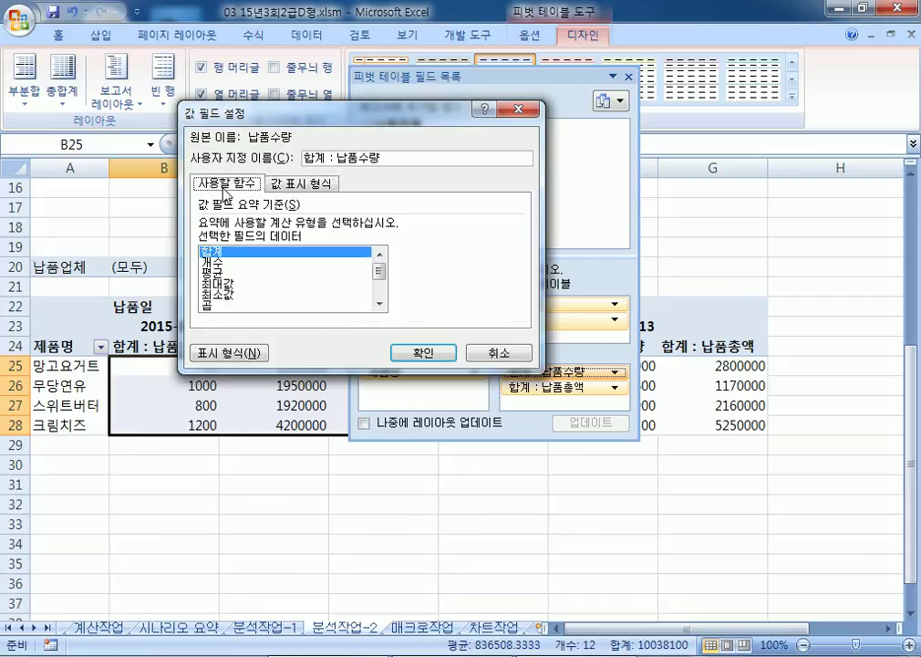
{"action": "left_click", "coordinate": [476, 354]}
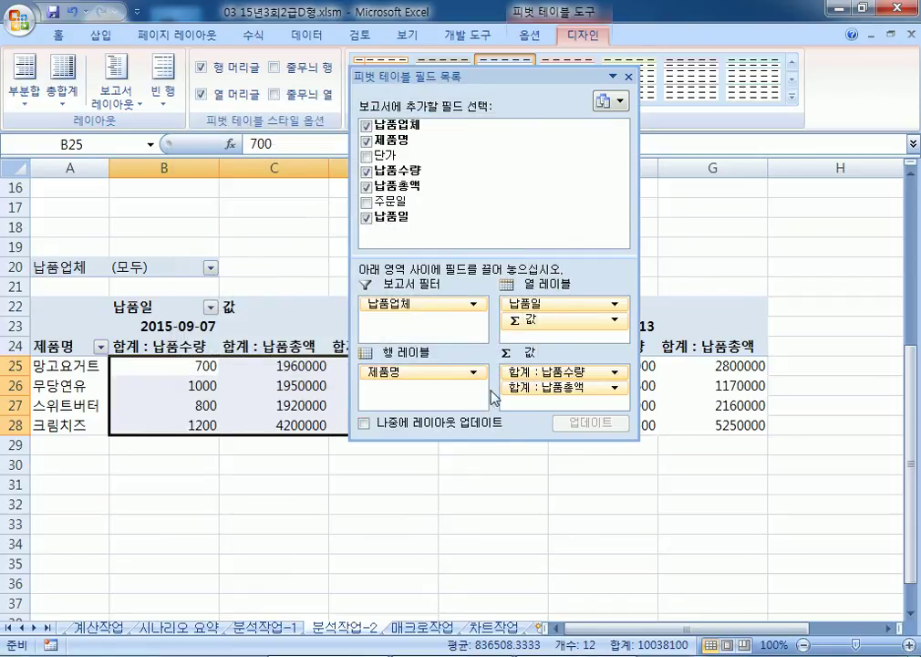
{"action": "double_click", "coordinate": [384, 75]}
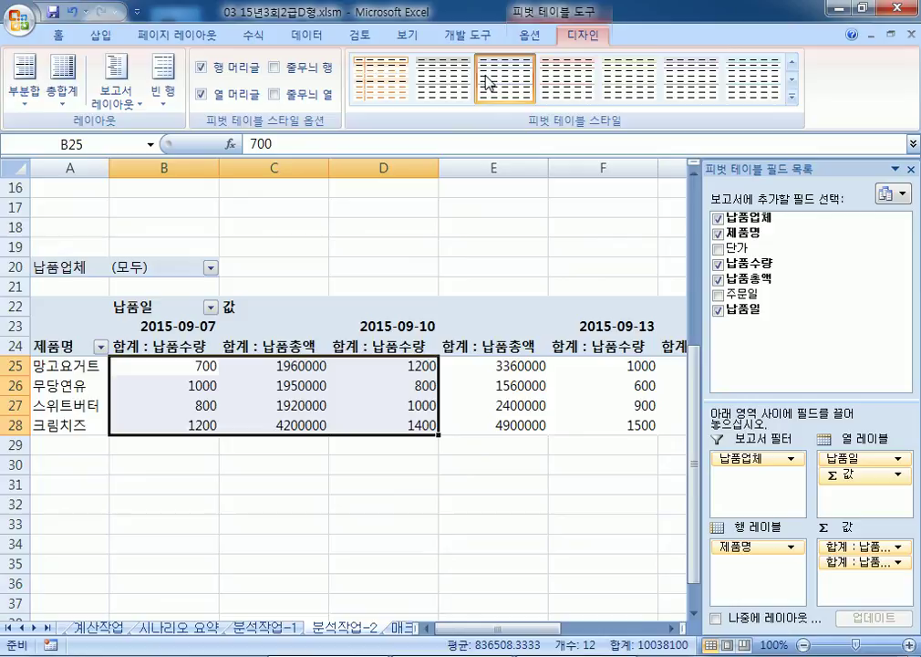
Step: Format the 납품수량 sums as Number with 1000 separator via Value Field Settings
{"action": "left_click", "coordinate": [189, 367]}
{"action": "right_click", "coordinate": [189, 366]}
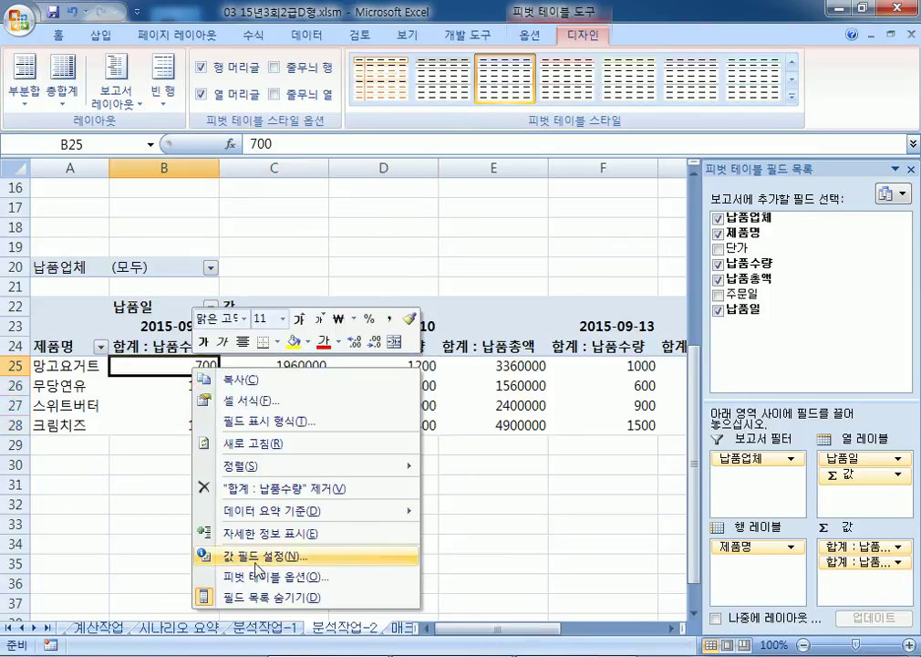
{"action": "left_click", "coordinate": [263, 556]}
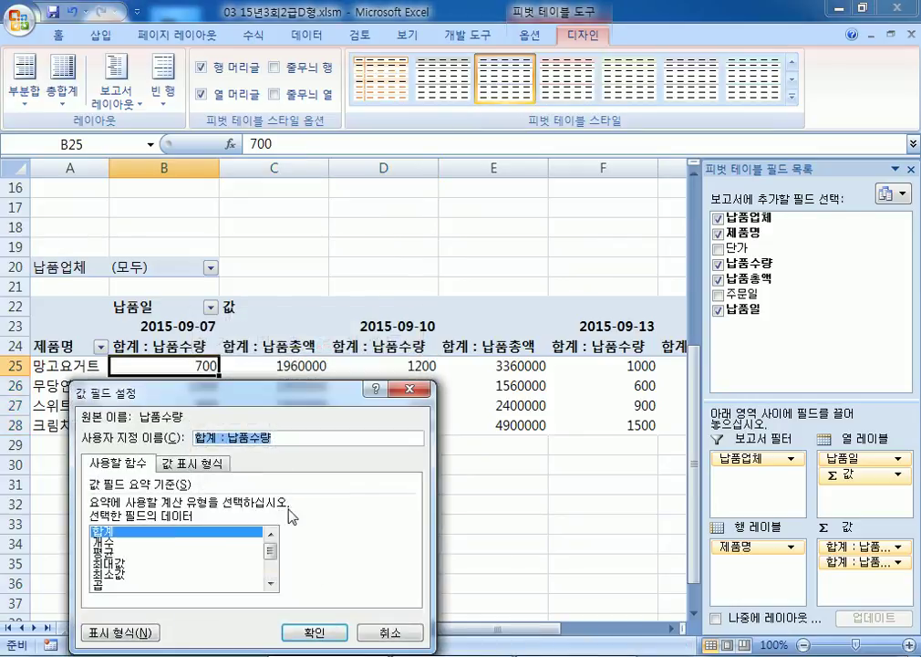
{"action": "left_click", "coordinate": [196, 467]}
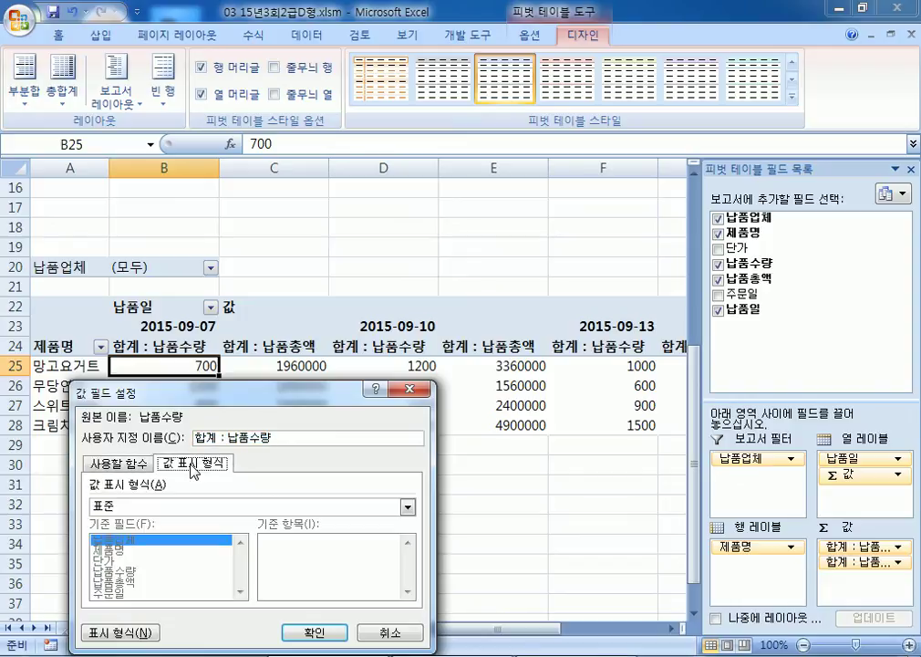
{"action": "left_click", "coordinate": [146, 507]}
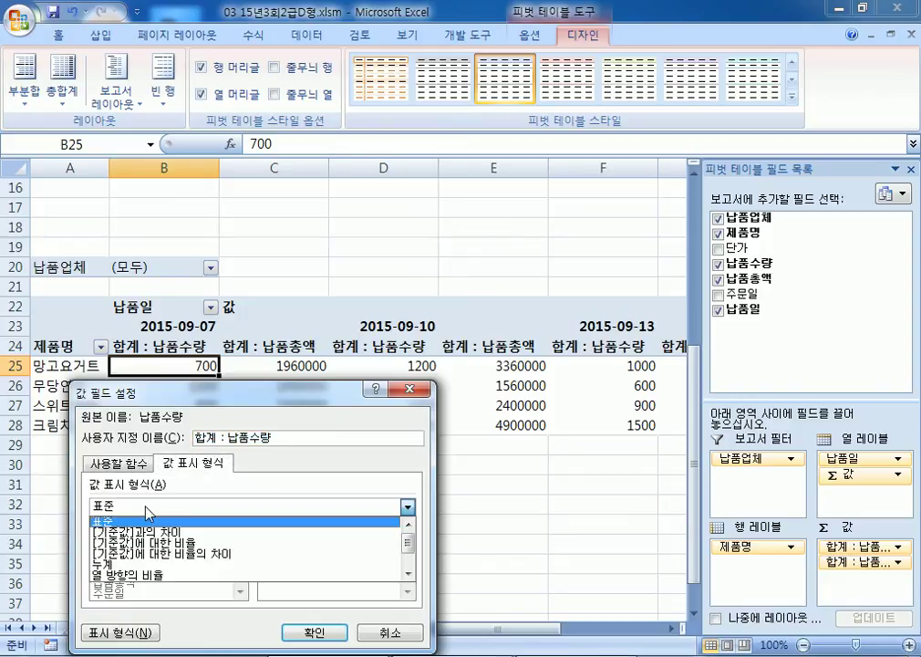
{"action": "left_click", "coordinate": [137, 522]}
{"action": "left_click_drag", "start_coordinate": [178, 394], "coordinate": [345, 123]}
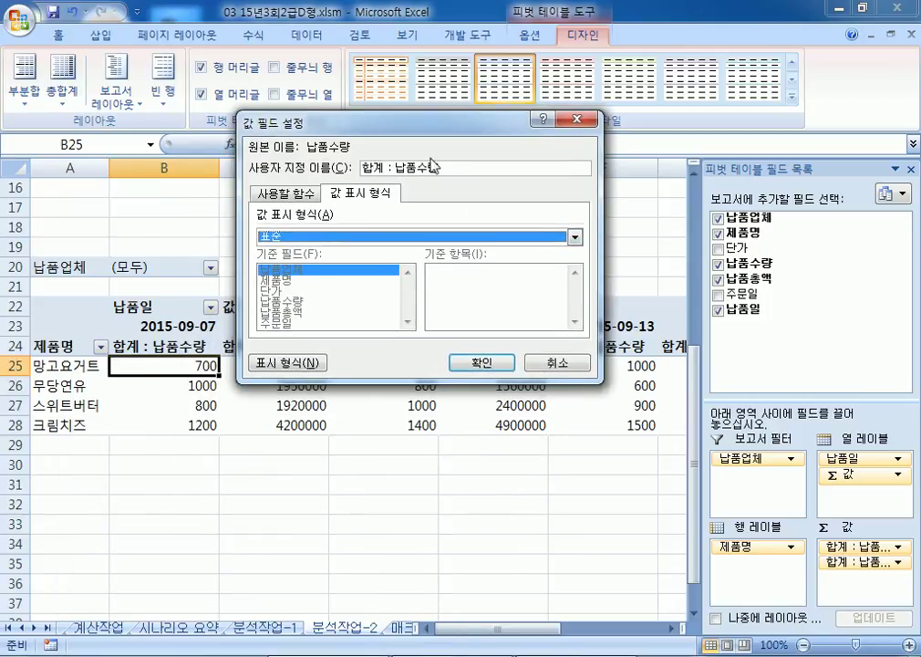
{"action": "left_click", "coordinate": [295, 370]}
{"action": "left_click", "coordinate": [32, 351]}
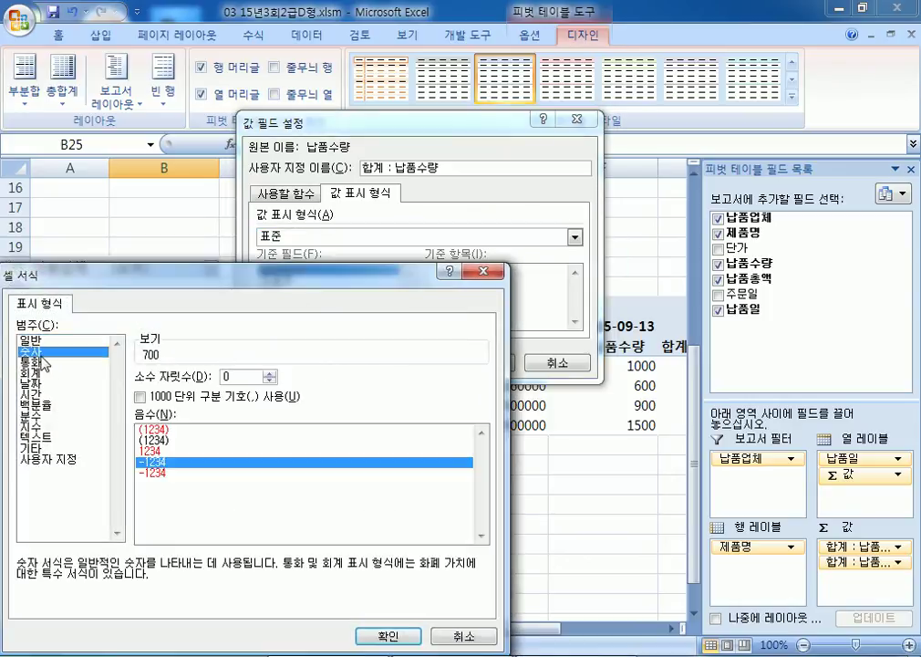
{"action": "left_click", "coordinate": [160, 399]}
{"action": "left_click", "coordinate": [402, 635]}
{"action": "left_click", "coordinate": [479, 359]}
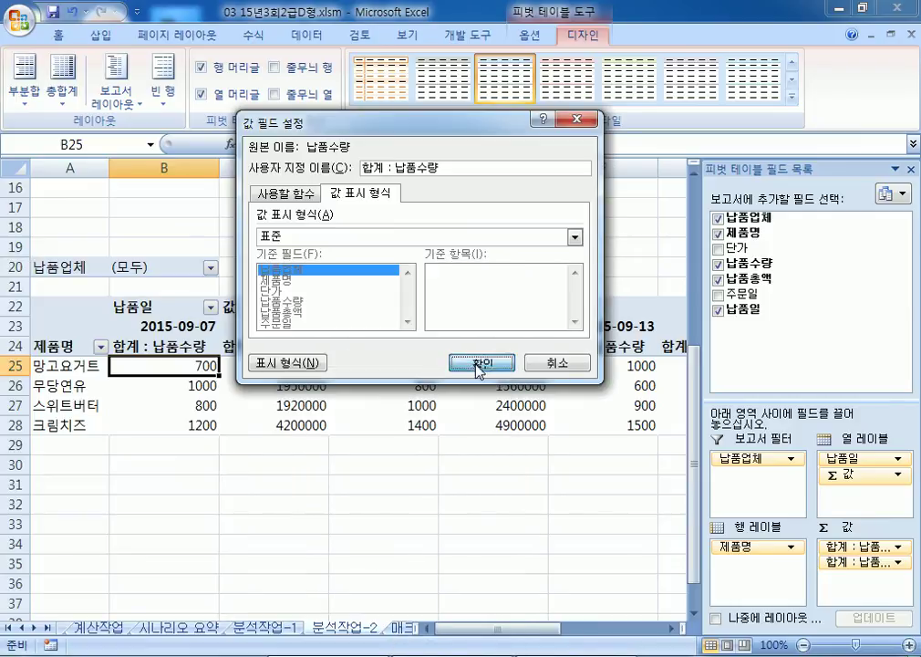
{"action": "left_click", "coordinate": [289, 365]}
{"action": "left_click", "coordinate": [284, 348]}
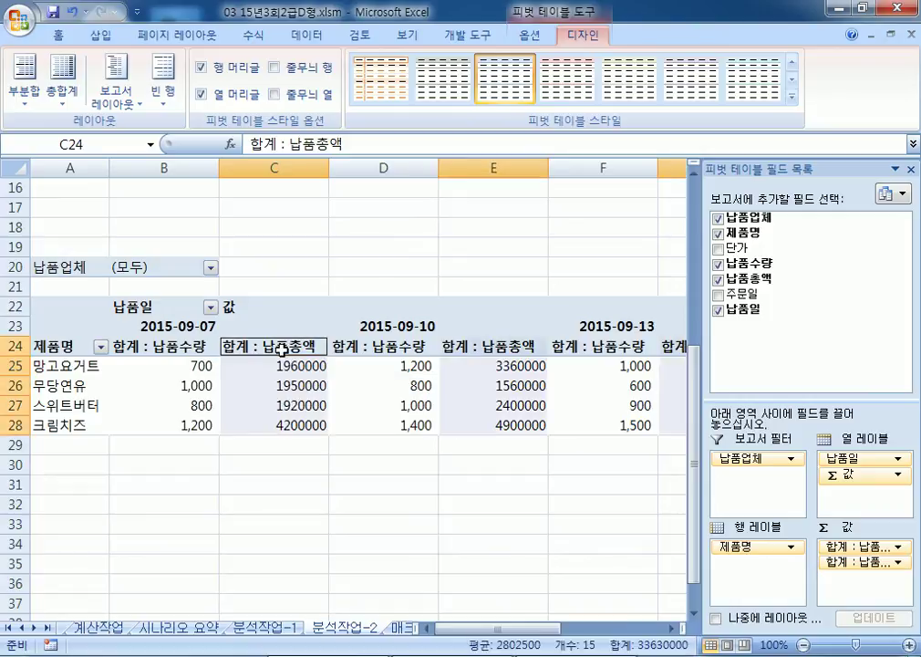
Step: Set the 합계 : 납품총액 value field to a Number format with 1000 separator
{"action": "right_click", "coordinate": [287, 352]}
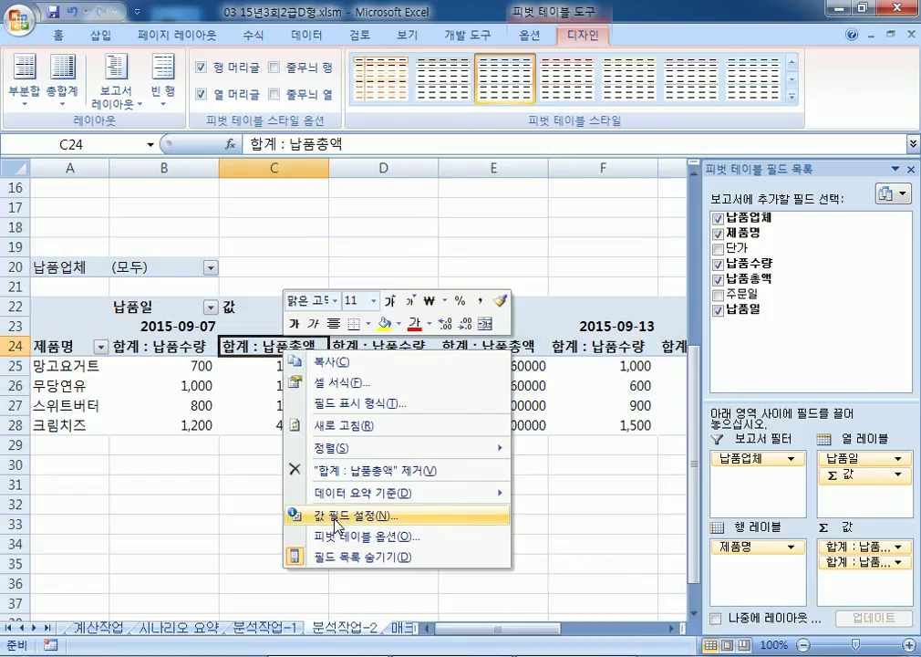
{"action": "left_click", "coordinate": [301, 515]}
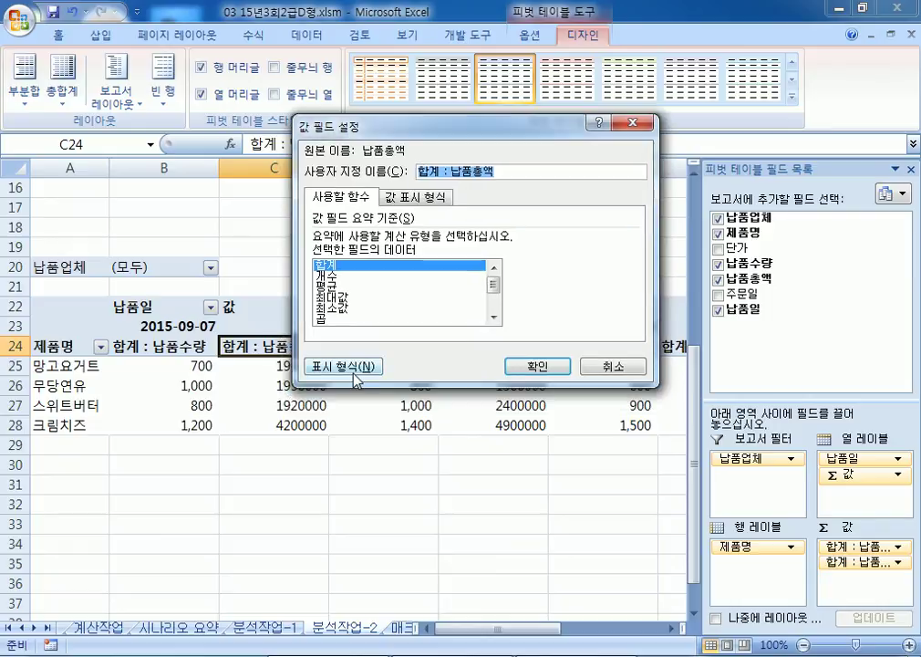
{"action": "left_click", "coordinate": [354, 370]}
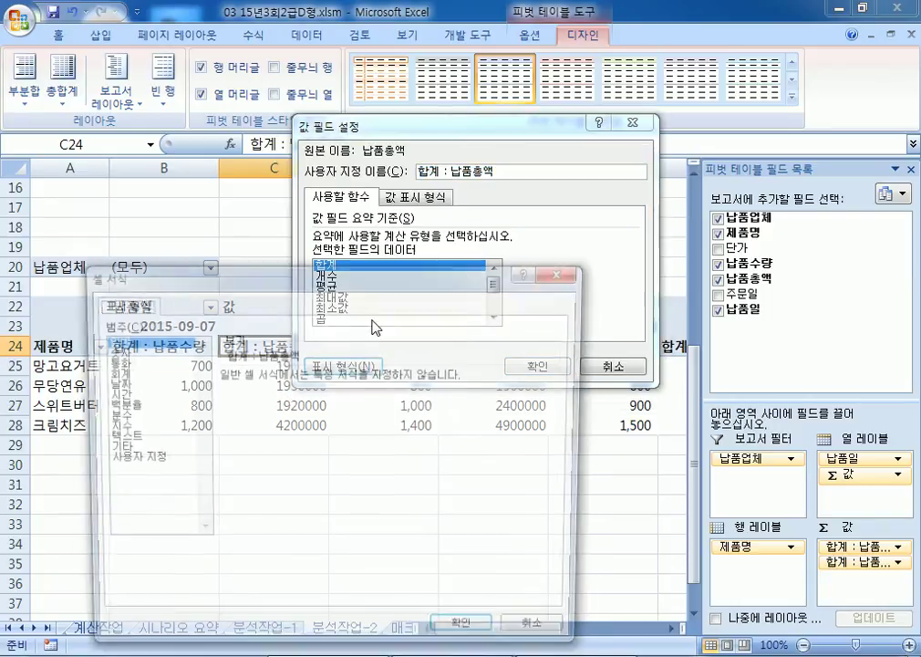
{"action": "left_click", "coordinate": [119, 351]}
{"action": "left_click", "coordinate": [222, 398]}
{"action": "left_click", "coordinate": [468, 636]}
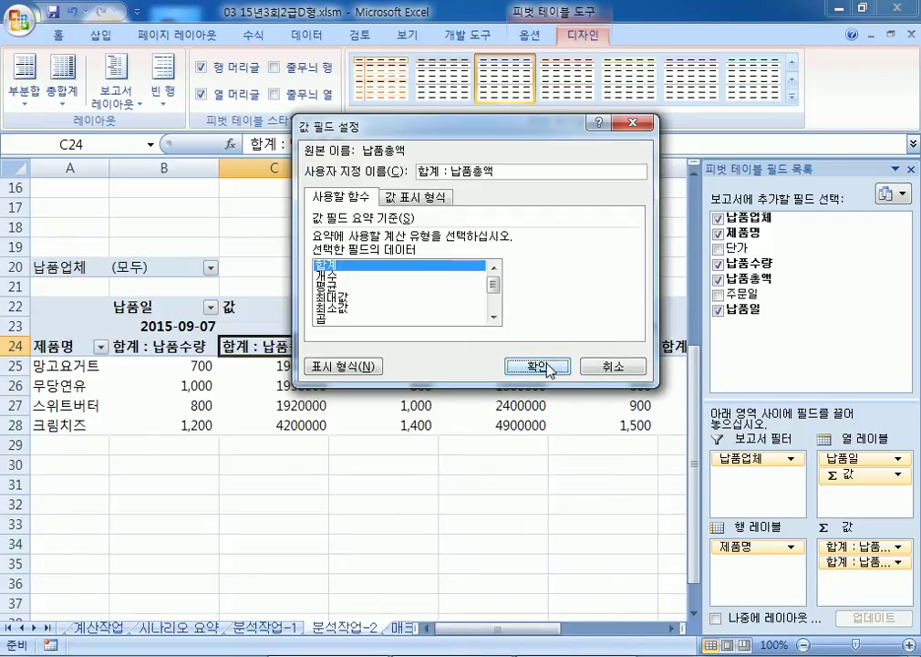
{"action": "left_click", "coordinate": [537, 366]}
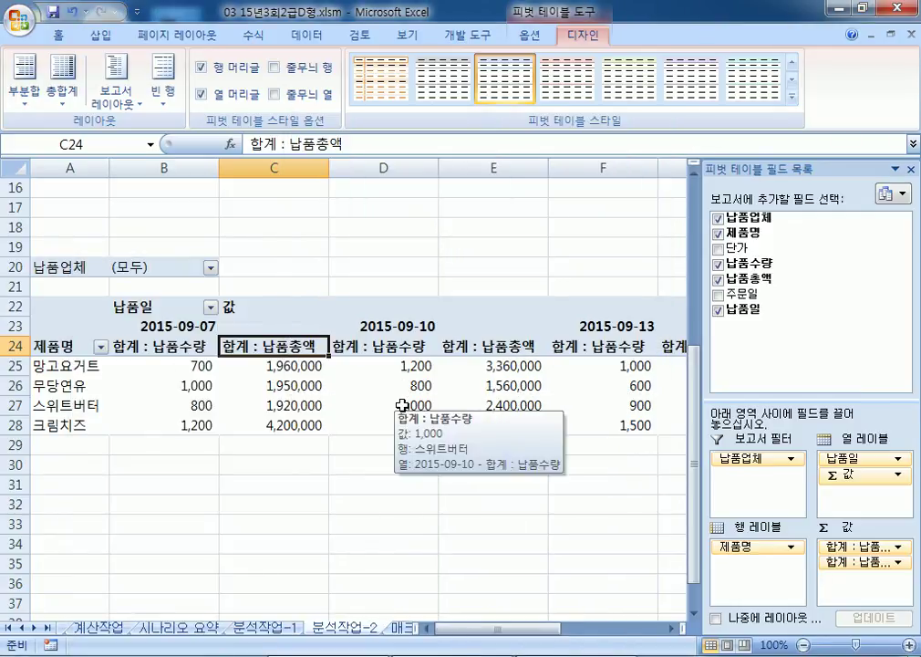
Step: Apply a comma number format to the pivot values B25:G28 through Format Cells (Ctrl+1)
{"action": "left_click", "coordinate": [202, 368]}
{"action": "left_click_drag", "start_coordinate": [203, 367], "coordinate": [598, 431]}
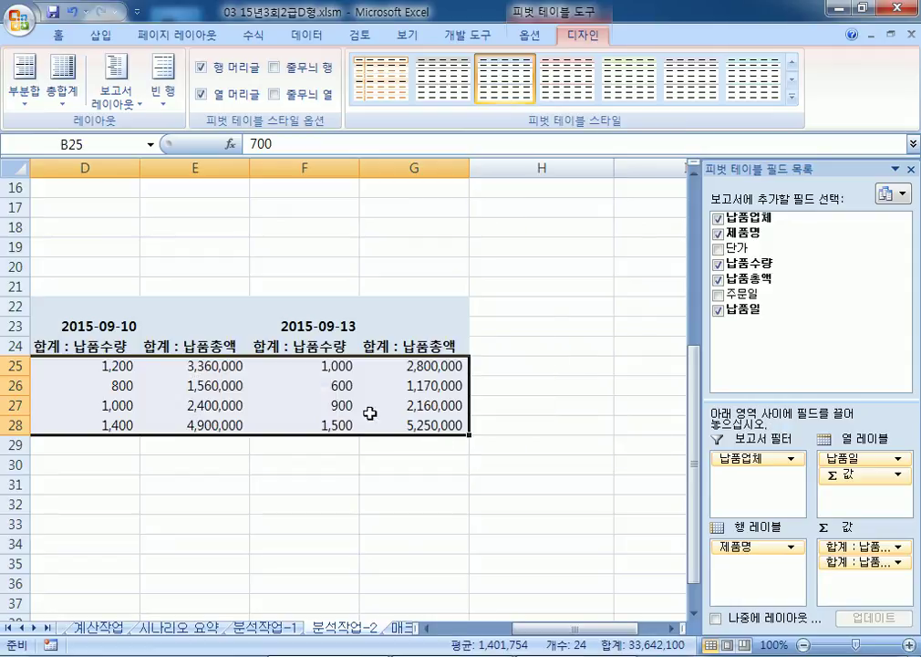
{"action": "right_click", "coordinate": [260, 386]}
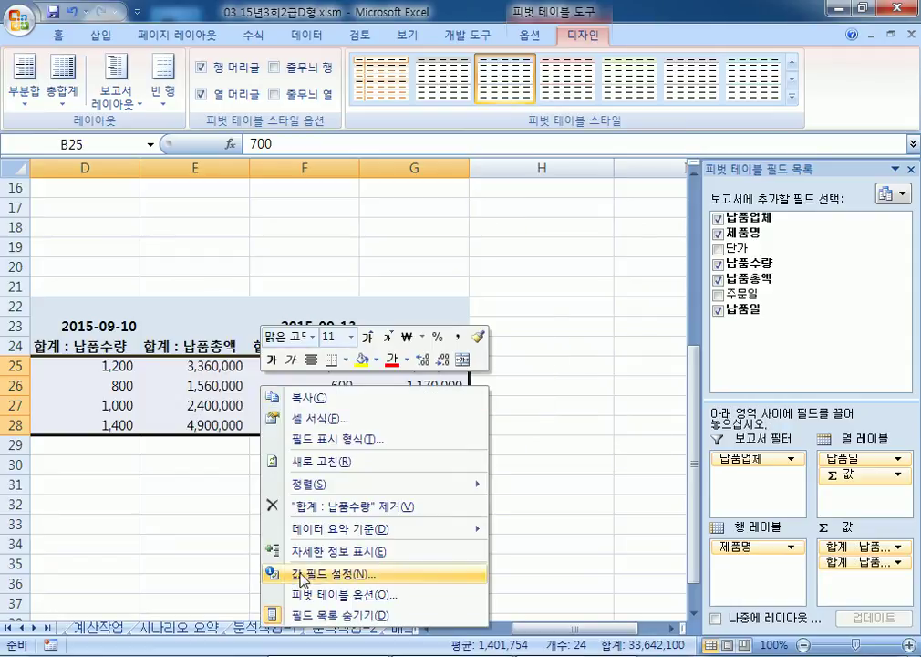
{"action": "key", "text": "Escape"}
{"action": "key", "text": "ctrl+1"}
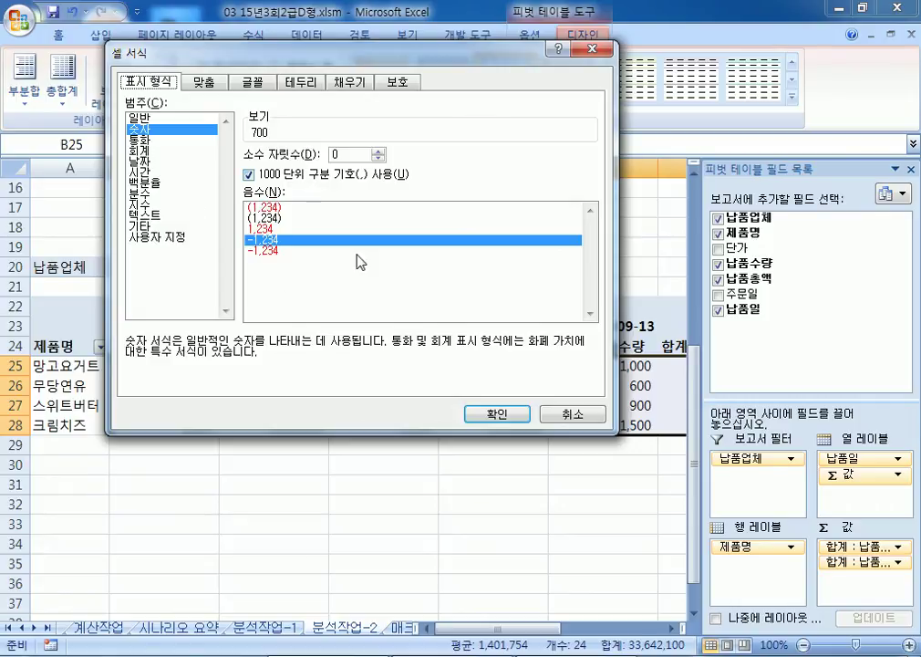
{"action": "left_click", "coordinate": [497, 414]}
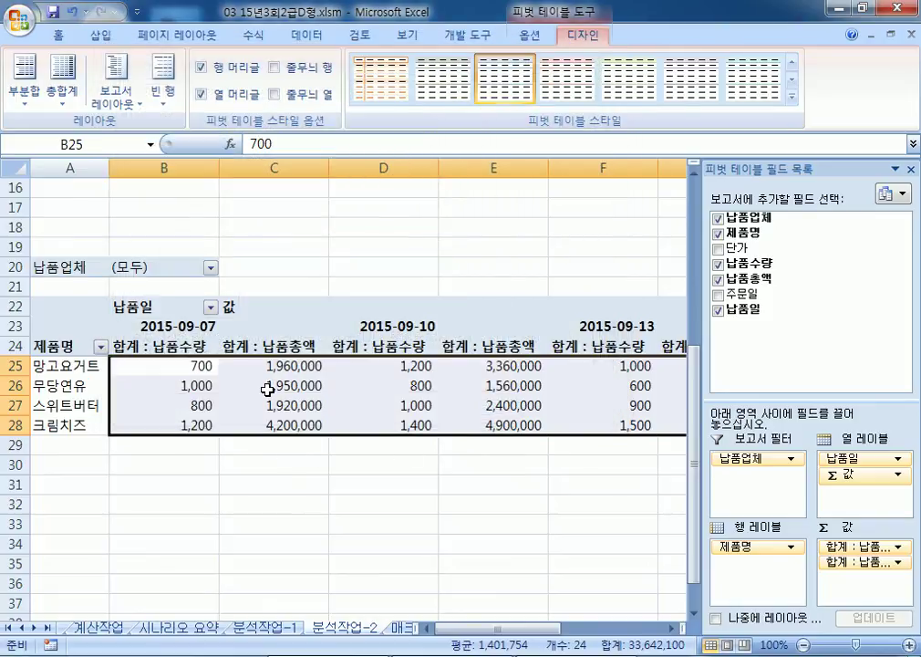
{"action": "left_click", "coordinate": [267, 390]}
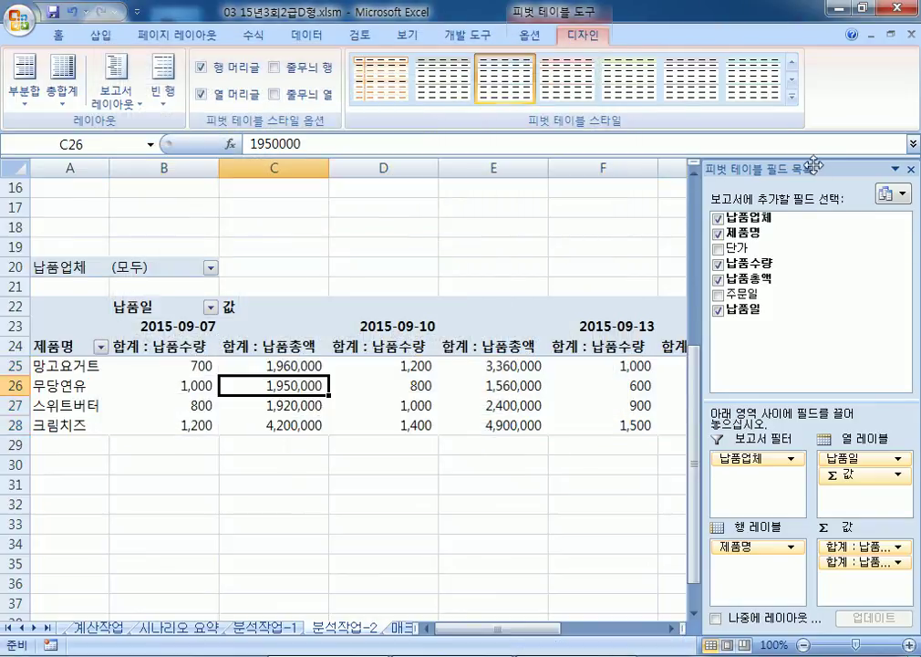
Step: Give 합계 : 납품수량 a thousands-separator number format, then re-dock the PivotTable Field List
{"action": "left_click_drag", "start_coordinate": [787, 169], "coordinate": [581, 66]}
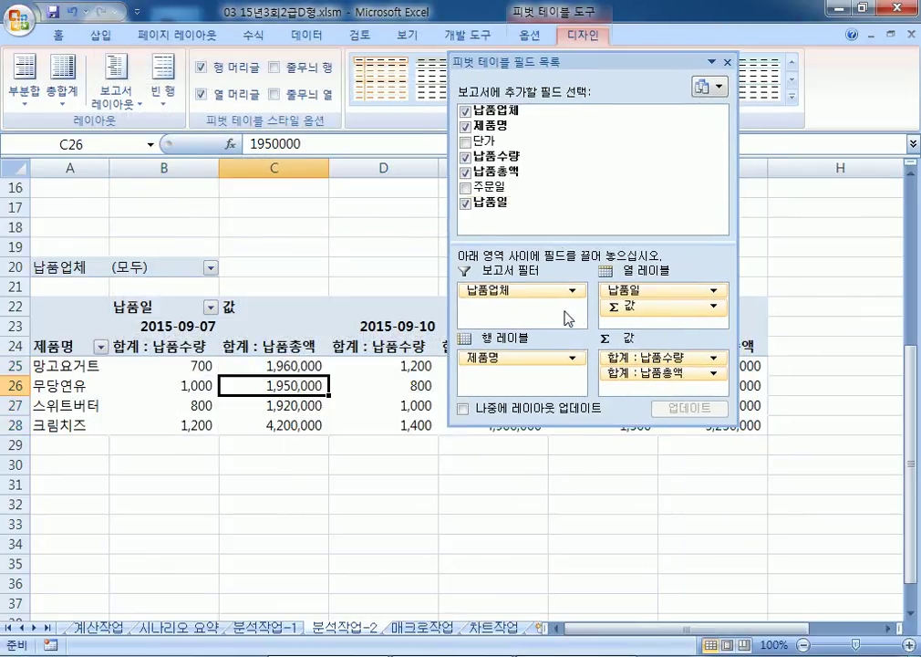
{"action": "left_click", "coordinate": [639, 359]}
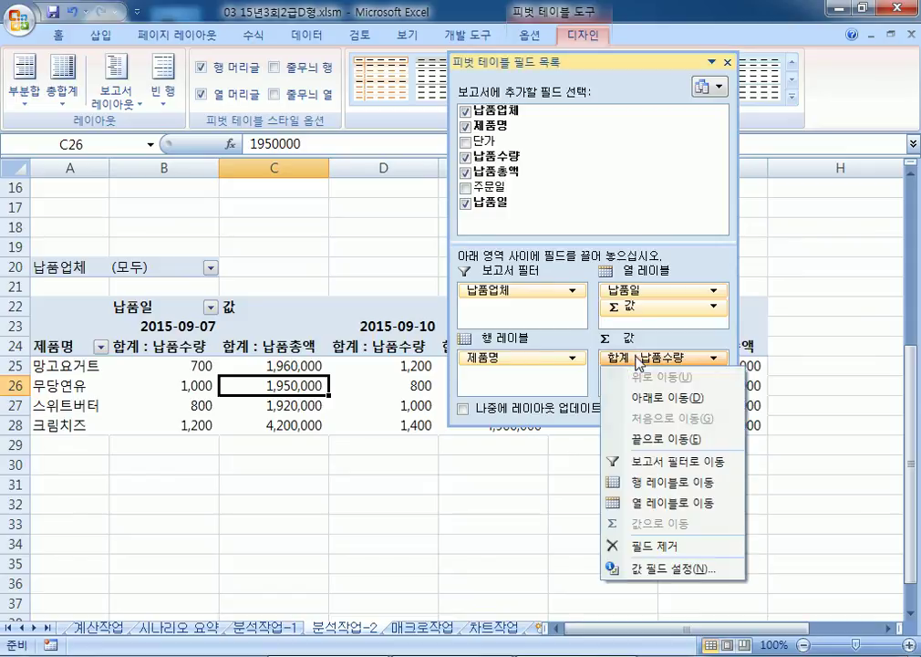
{"action": "left_click", "coordinate": [641, 571]}
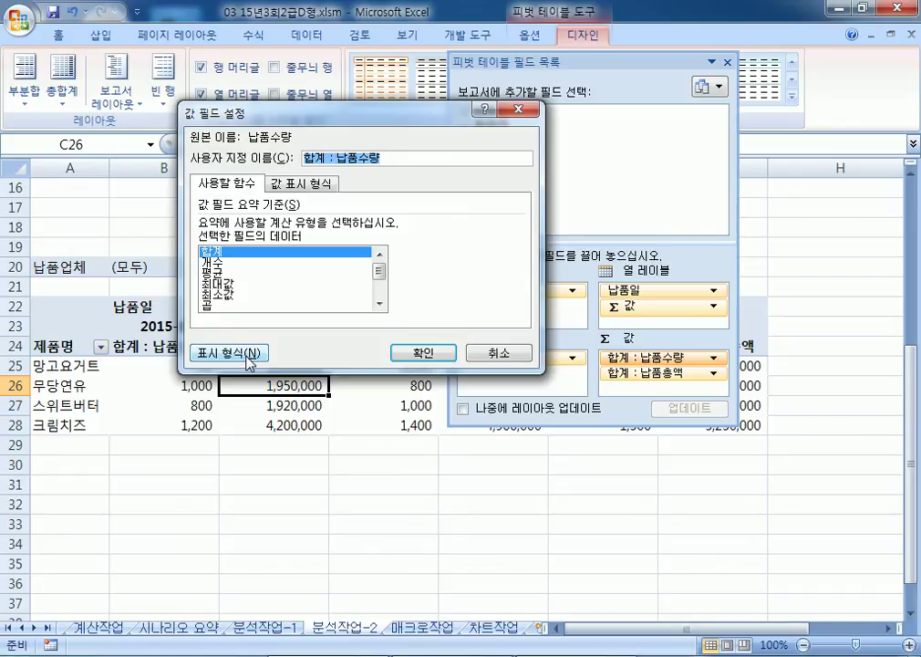
{"action": "left_click", "coordinate": [249, 360]}
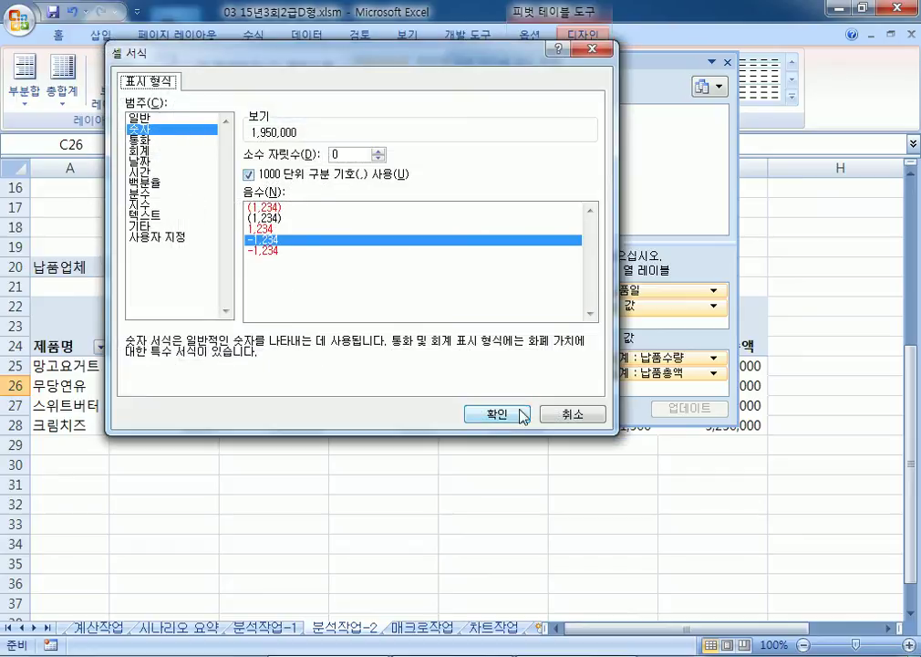
{"action": "left_click", "coordinate": [481, 418]}
{"action": "left_click", "coordinate": [481, 353]}
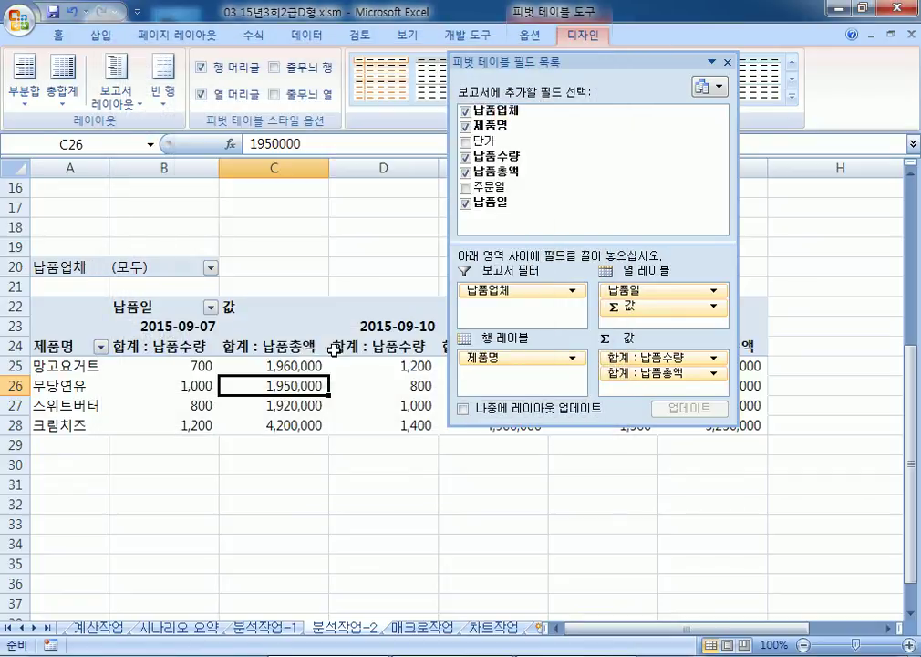
{"action": "double_click", "coordinate": [577, 62]}
{"action": "left_click_drag", "start_coordinate": [179, 363], "coordinate": [458, 416]}
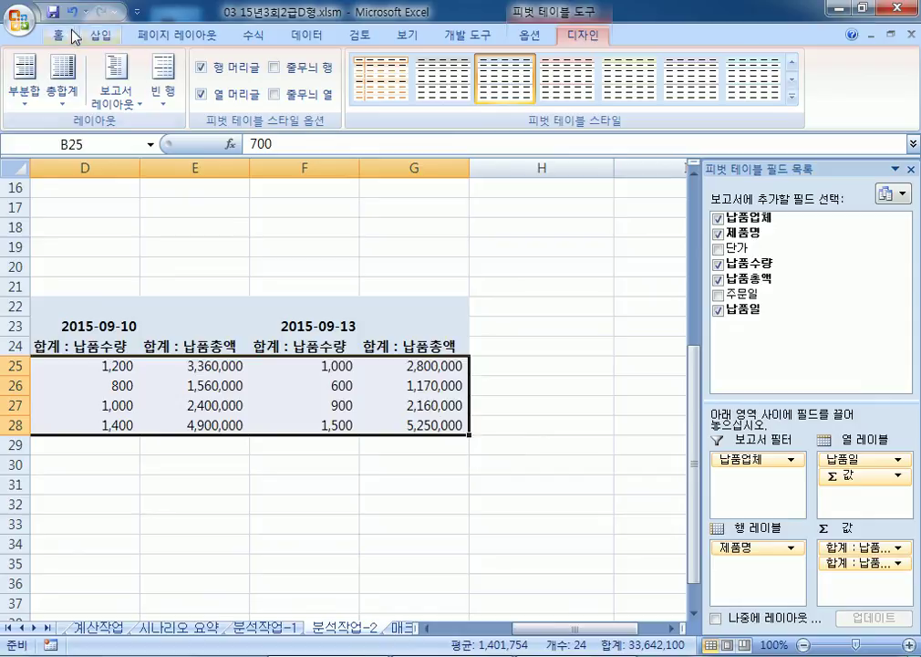
Step: Apply Comma Style to the selected pivot values, then undo it
{"action": "left_click", "coordinate": [58, 35]}
{"action": "left_click", "coordinate": [510, 99]}
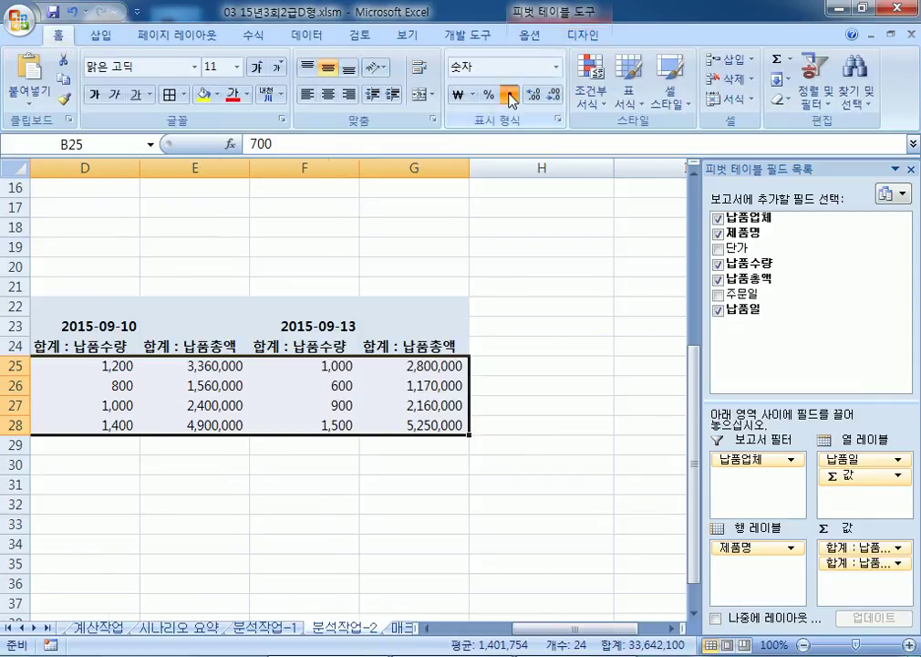
{"action": "left_click", "coordinate": [70, 11]}
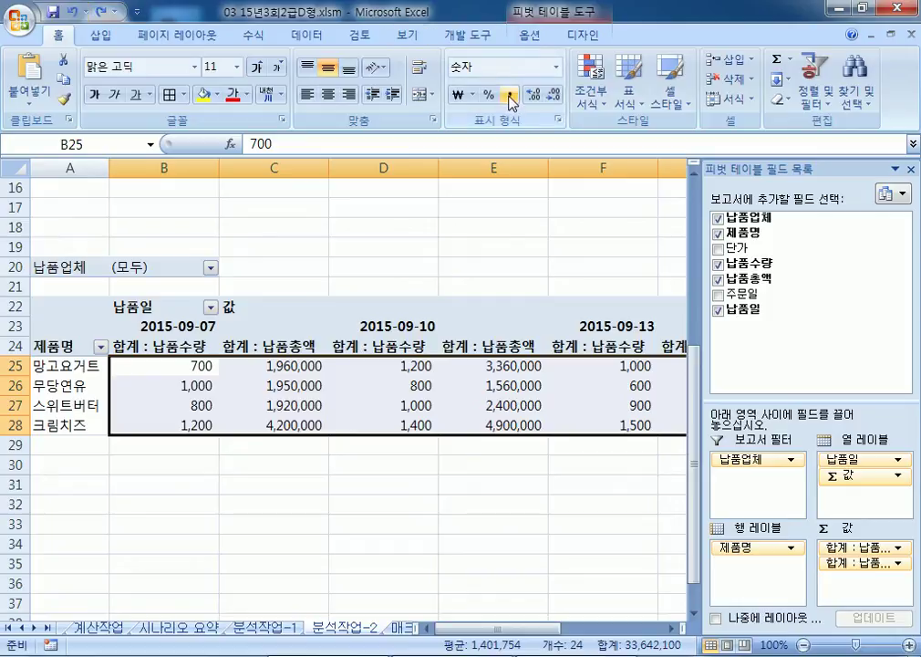
Step: Set the 합계 : 납품수량 value field to a Number format with 1000 separator
{"action": "right_click", "coordinate": [290, 357]}
{"action": "left_click", "coordinate": [344, 551]}
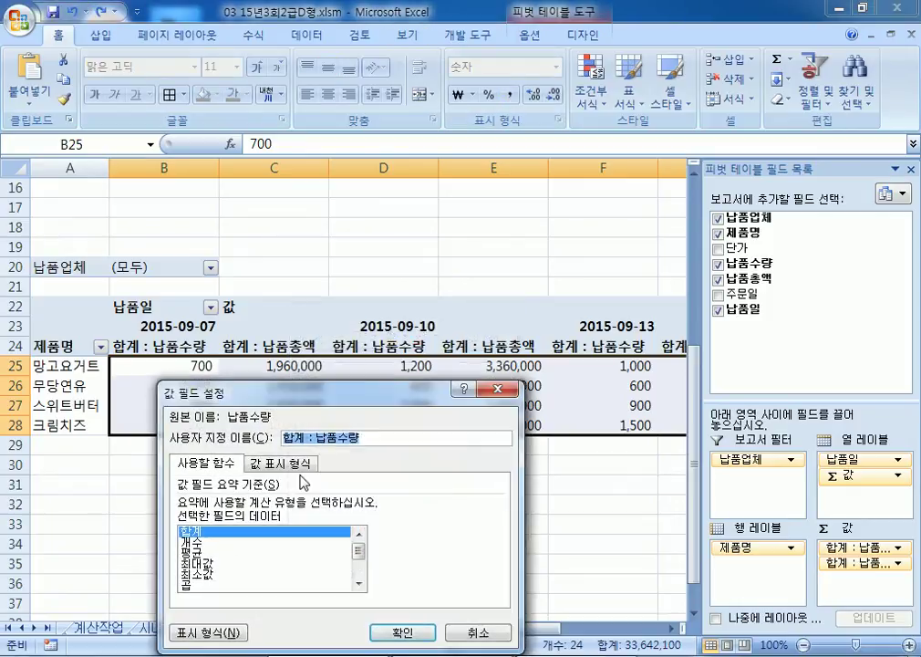
{"action": "left_click_drag", "start_coordinate": [303, 429], "coordinate": [467, 147]}
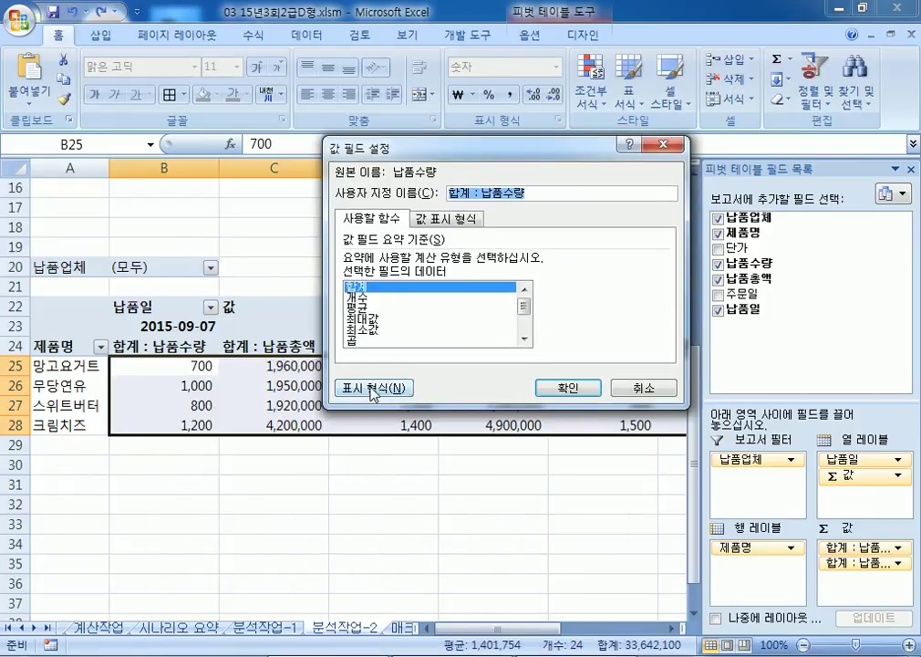
{"action": "left_click", "coordinate": [374, 386]}
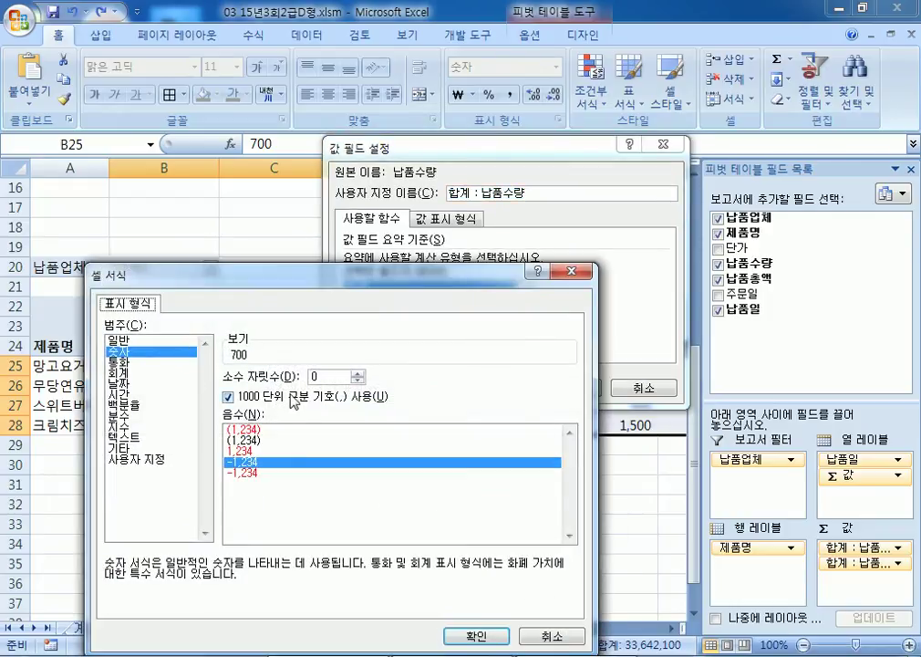
{"action": "left_click", "coordinate": [471, 637]}
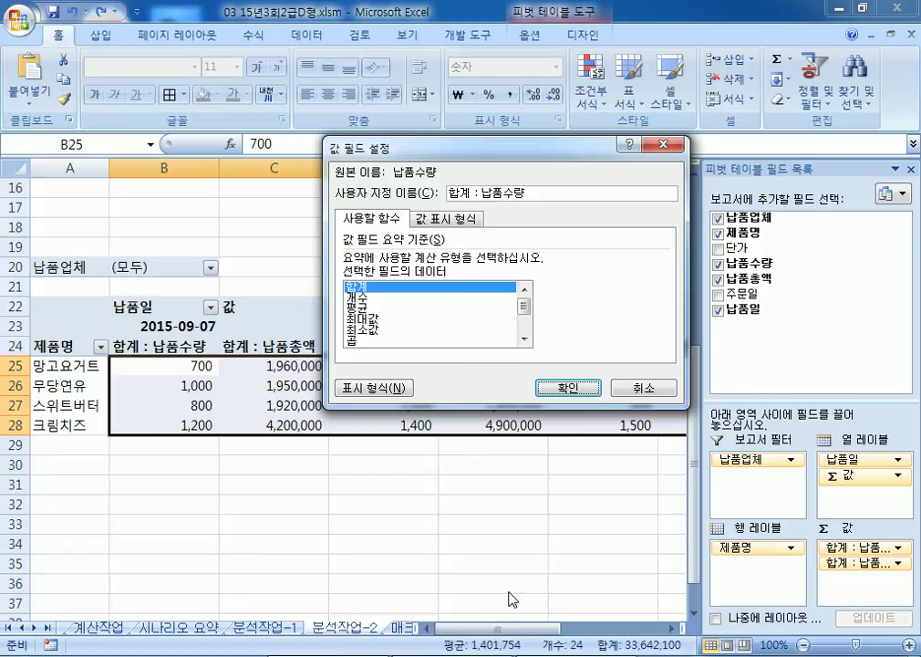
{"action": "left_click", "coordinate": [568, 387]}
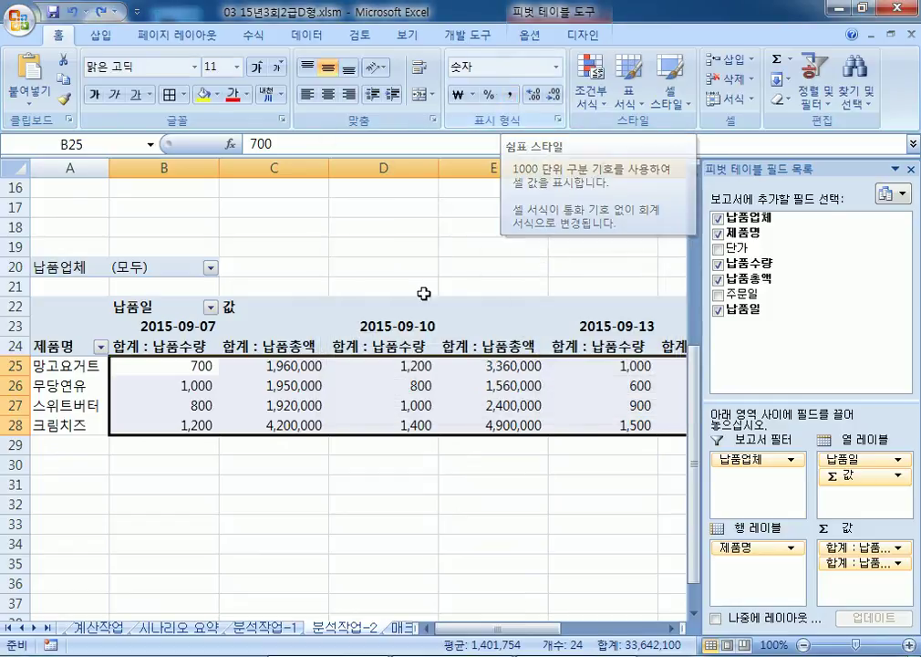
{"action": "left_click", "coordinate": [398, 400]}
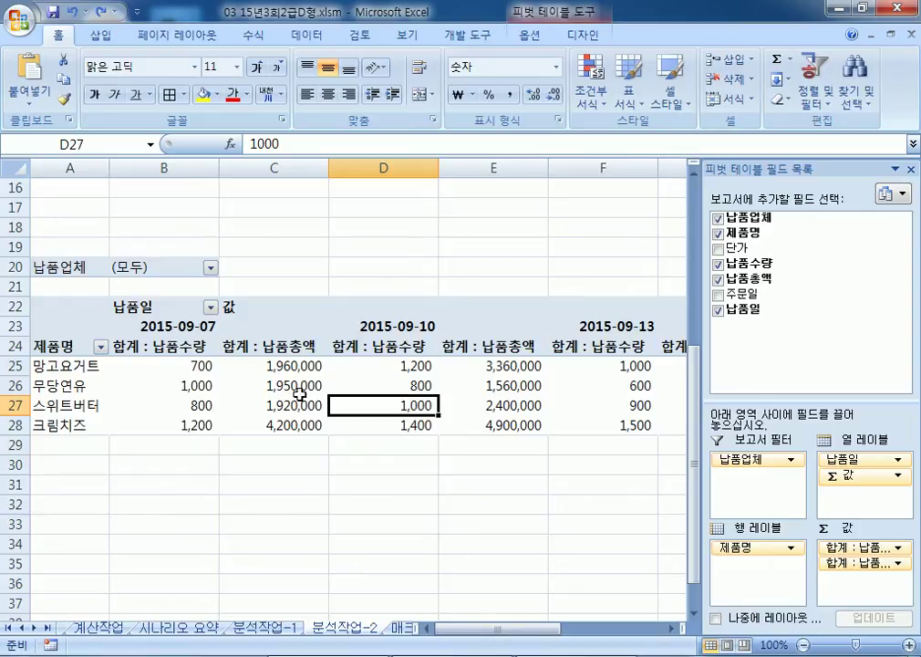
{"action": "mouse_move", "coordinate": [300, 394]}
Step: Check the 시나리오 요약 and 분석작업-2 sheets, then switch to the 매크로작업 sheet
{"action": "left_click", "coordinate": [180, 627]}
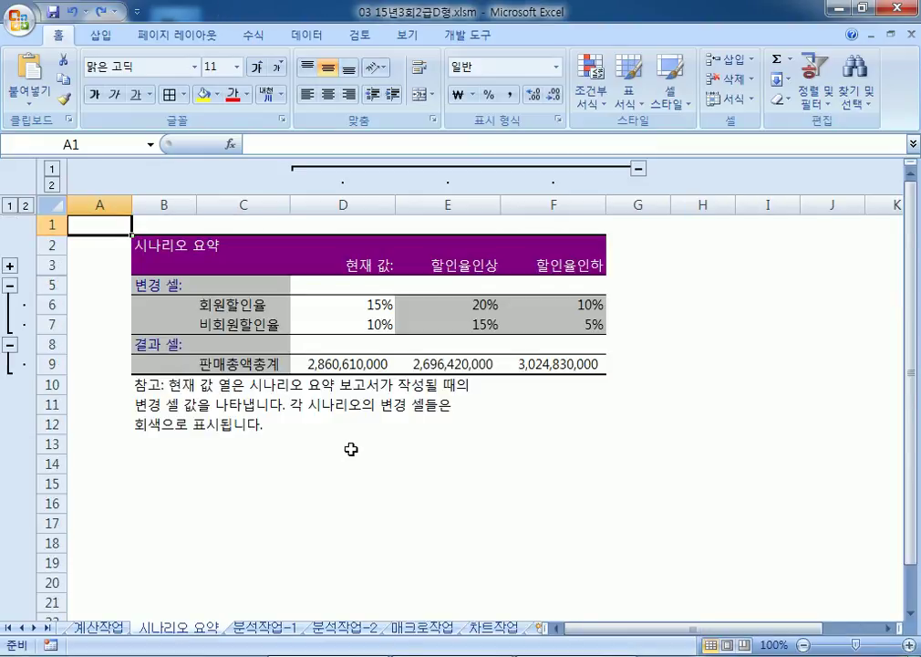
{"action": "left_click", "coordinate": [374, 628]}
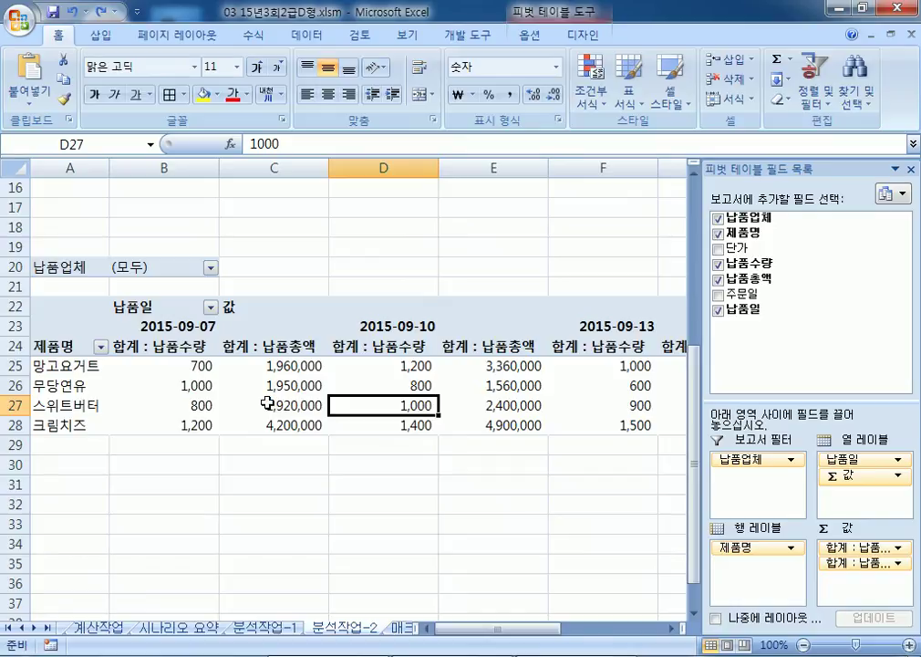
{"action": "mouse_move", "coordinate": [267, 402]}
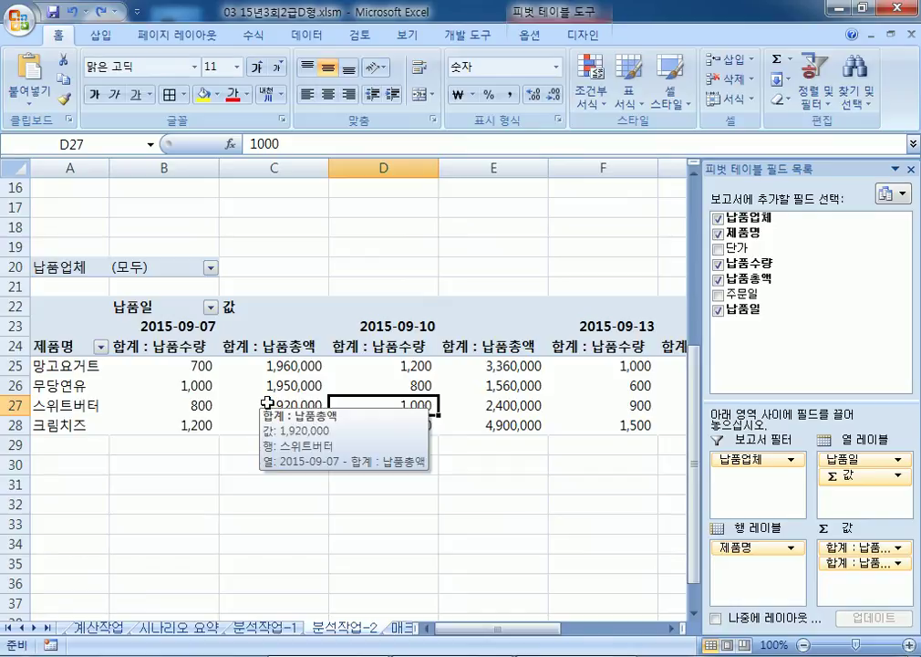
{"action": "left_click", "coordinate": [290, 363]}
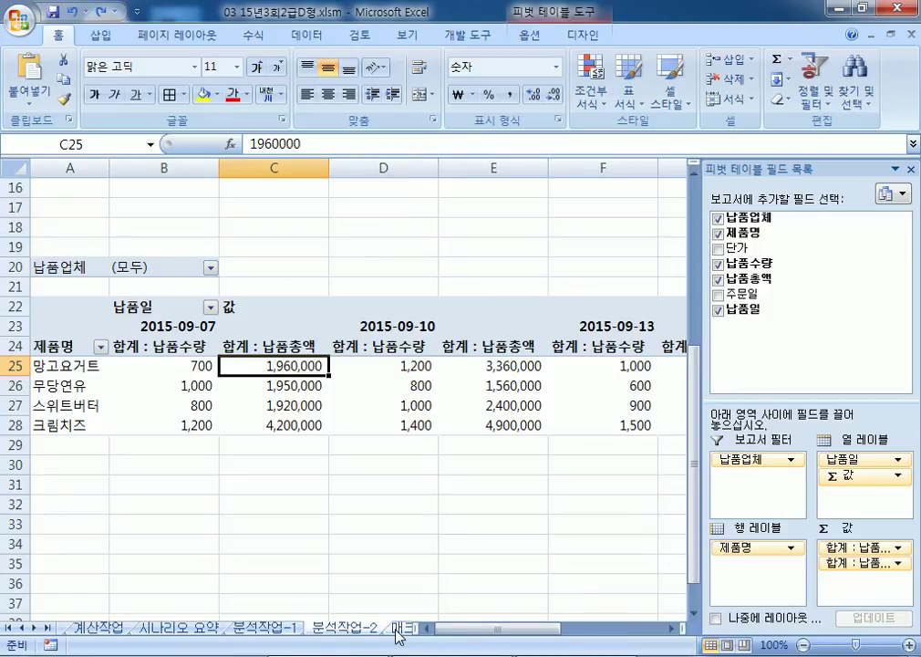
{"action": "left_click", "coordinate": [398, 630]}
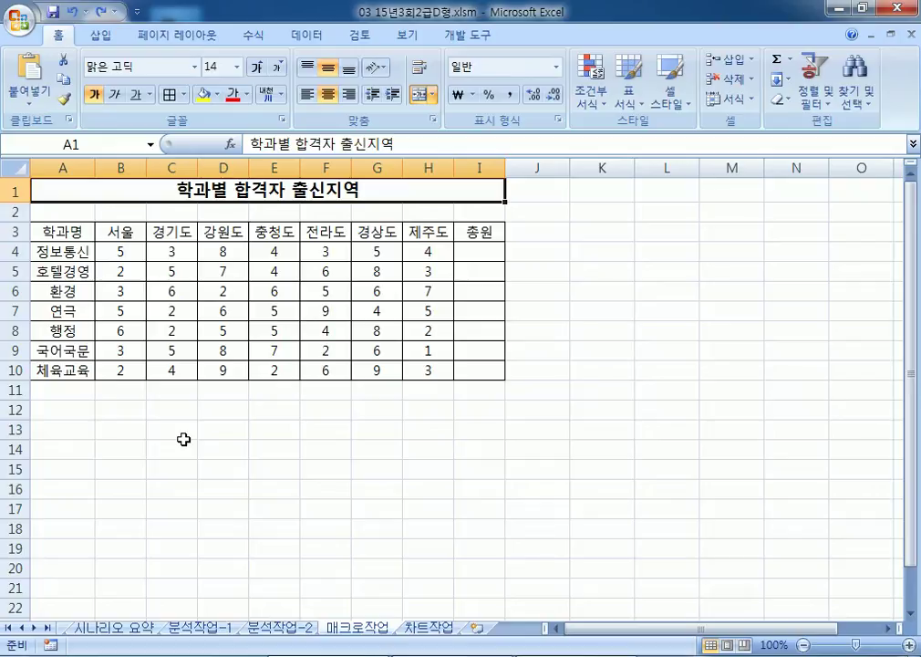
Step: Draw a rectangle shape over cells B12:C13 and label it 총원
{"action": "left_click_drag", "start_coordinate": [479, 251], "coordinate": [491, 368]}
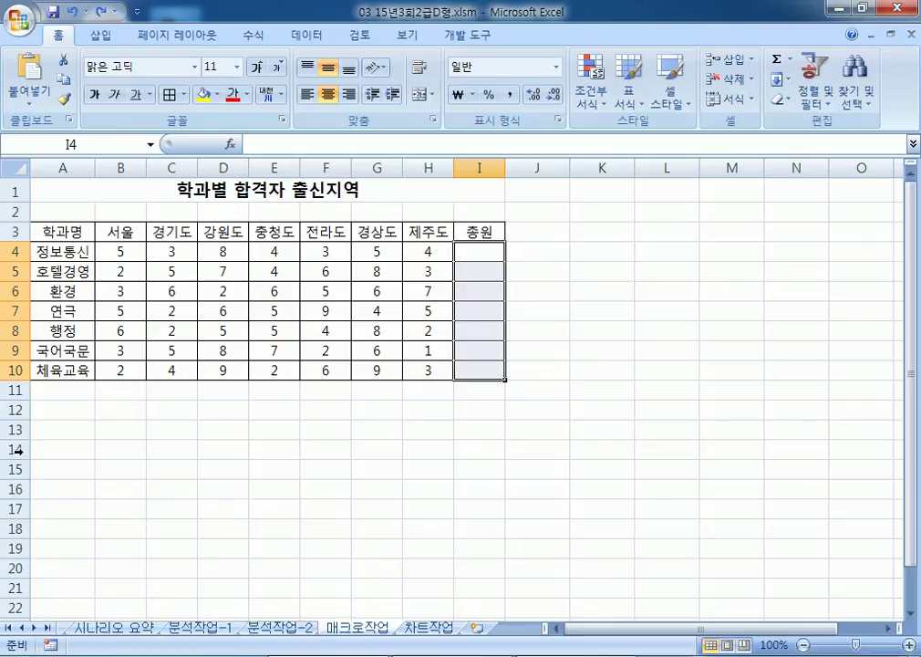
{"action": "left_click_drag", "start_coordinate": [107, 410], "coordinate": [170, 420]}
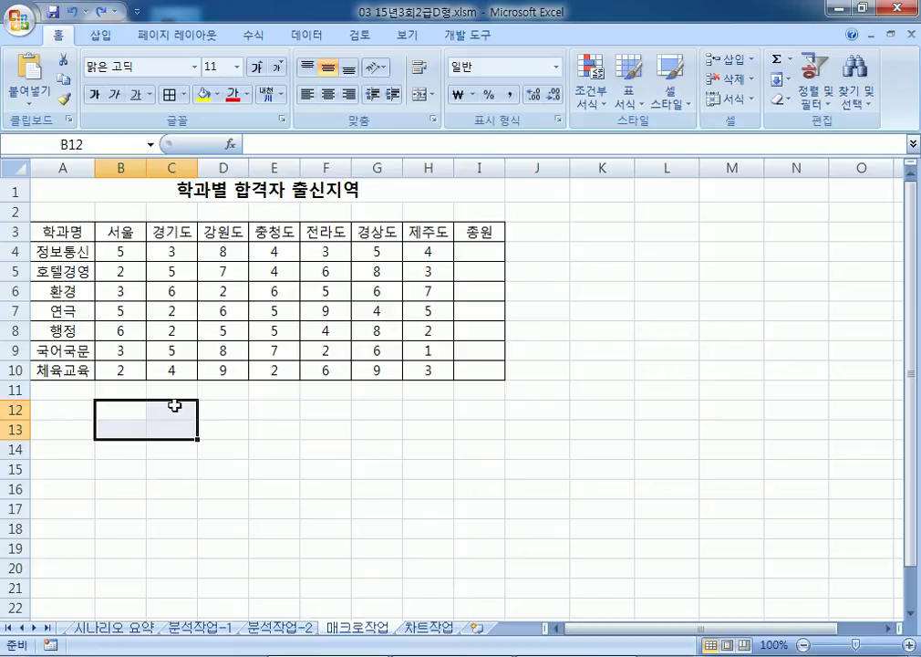
{"action": "left_click", "coordinate": [101, 35]}
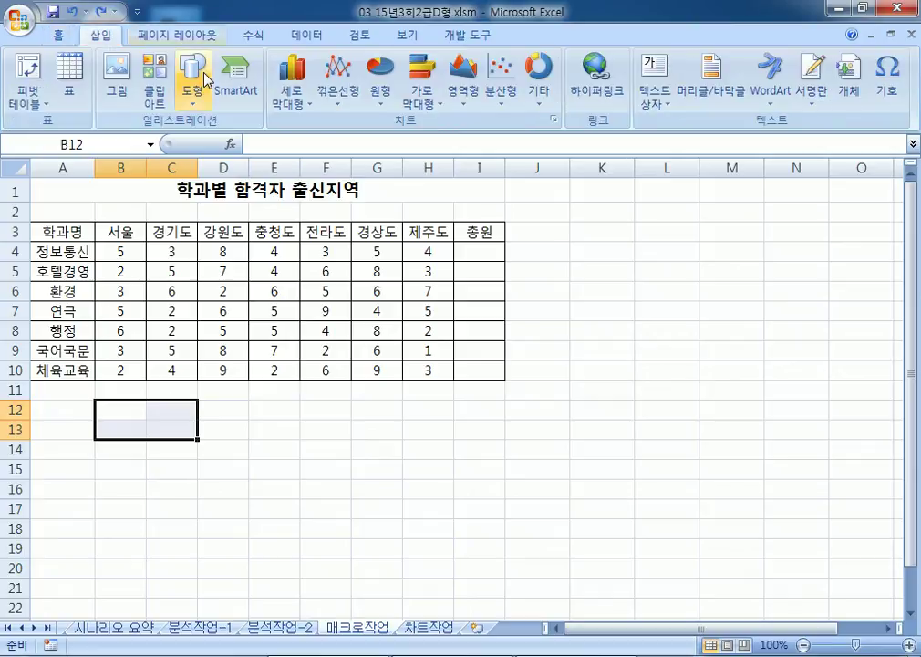
{"action": "left_click", "coordinate": [206, 80]}
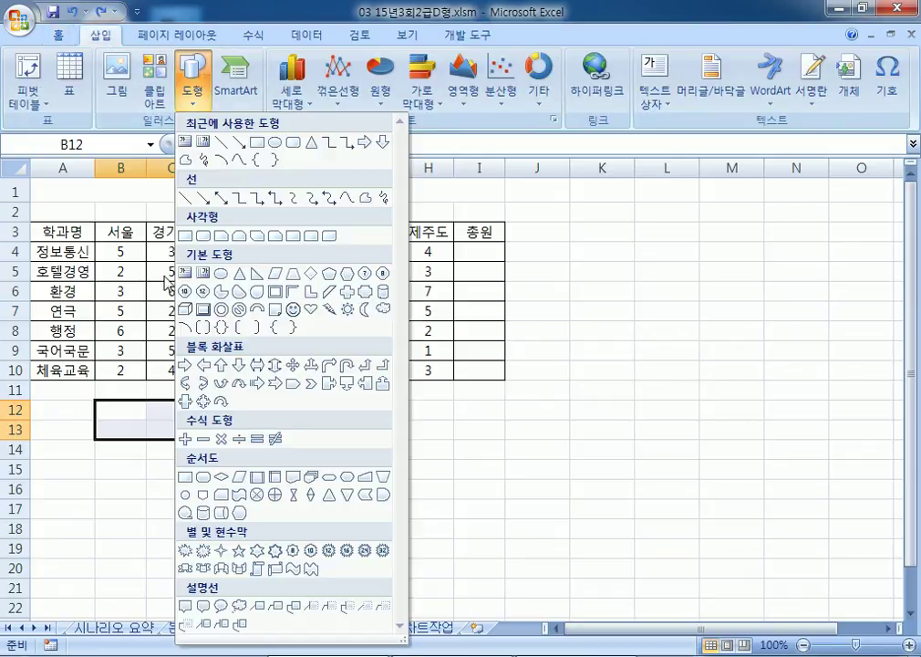
{"action": "left_click", "coordinate": [185, 236]}
{"action": "left_click_drag", "start_coordinate": [98, 402], "coordinate": [197, 438]}
{"action": "type", "text": "워ㅡㄴ"}
{"action": "key", "text": "BackSpace"}
{"action": "key", "text": "BackSpace"}
{"action": "key", "text": "BackSpace"}
{"action": "type", "text": "우"}
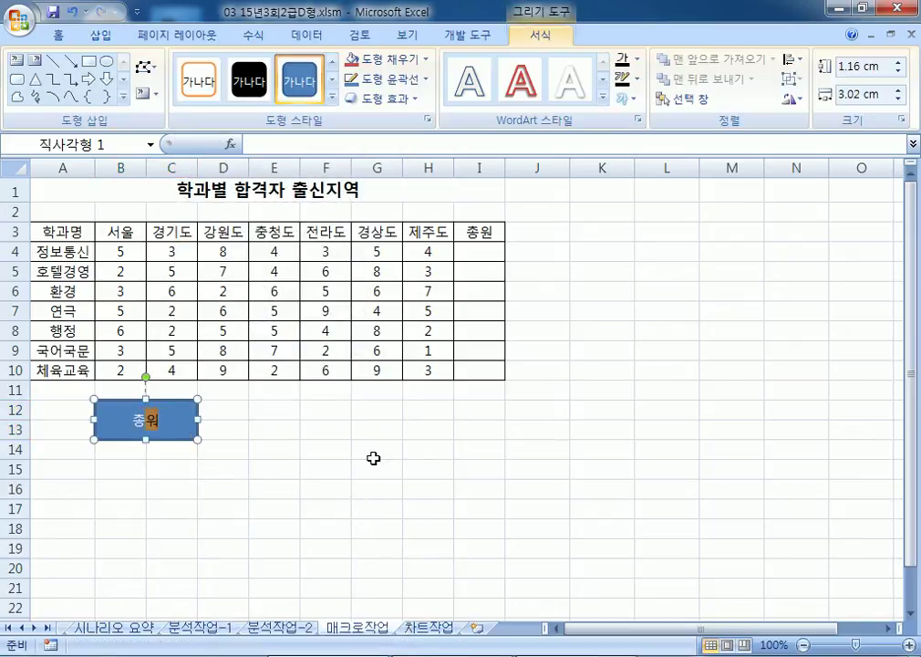
Step: Assign a new macro named 총원 to the shape and begin recording it
{"action": "right_click", "coordinate": [190, 428]}
{"action": "left_click", "coordinate": [256, 368]}
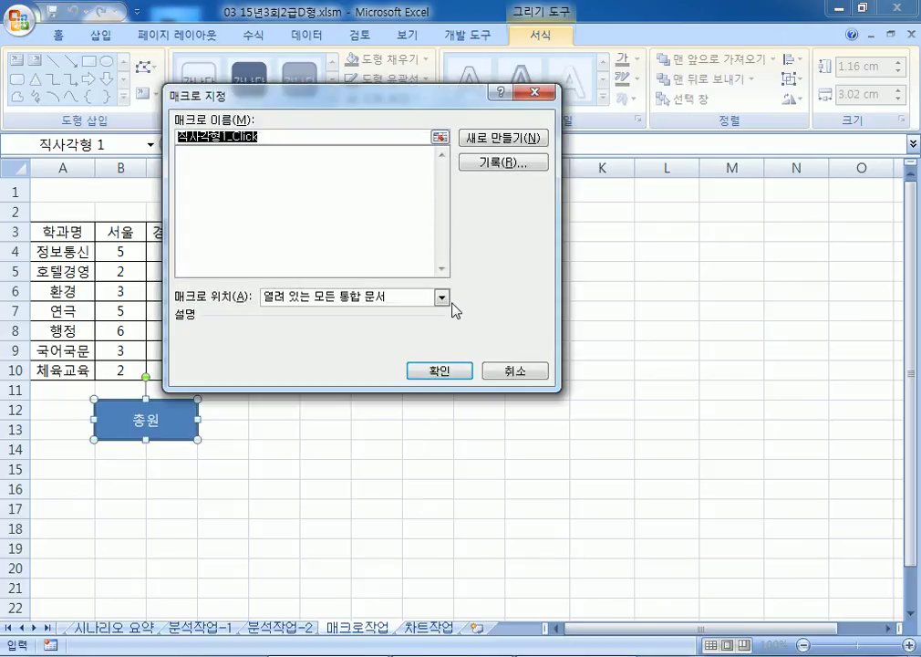
{"action": "type", "text": "ㅊ"}
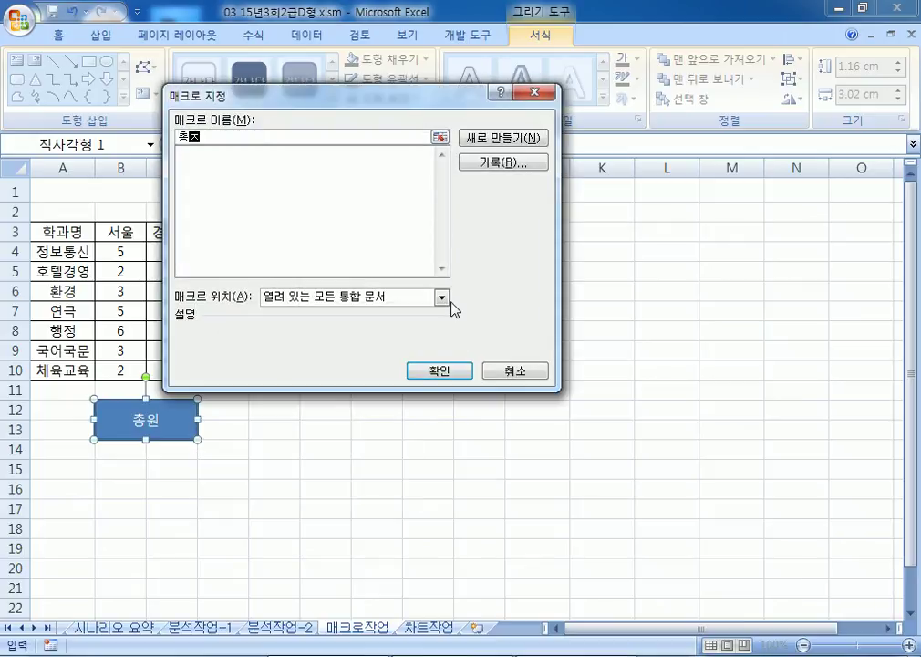
{"action": "type", "text": "원"}
{"action": "left_click", "coordinate": [502, 161]}
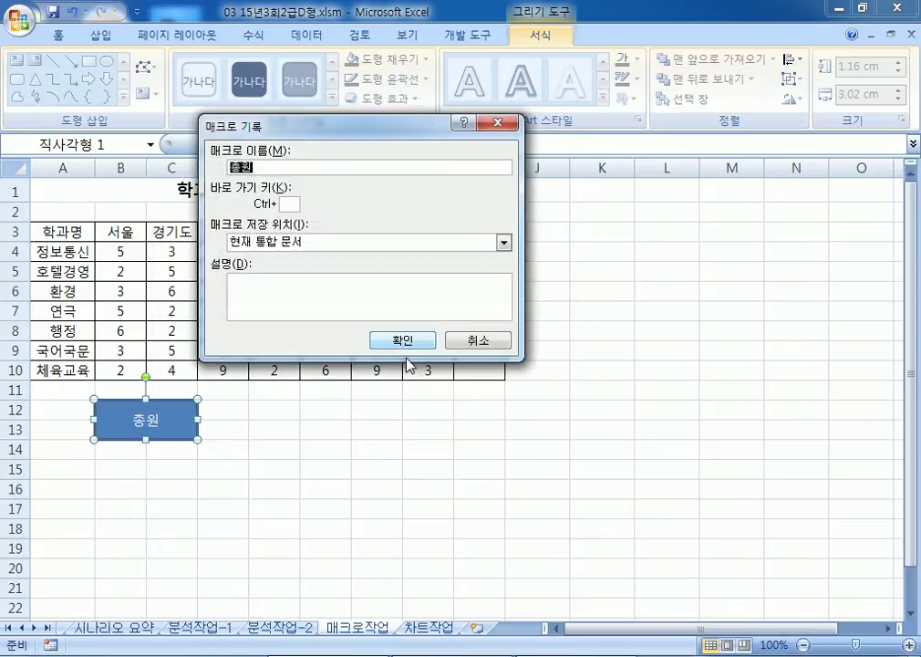
{"action": "left_click", "coordinate": [402, 347]}
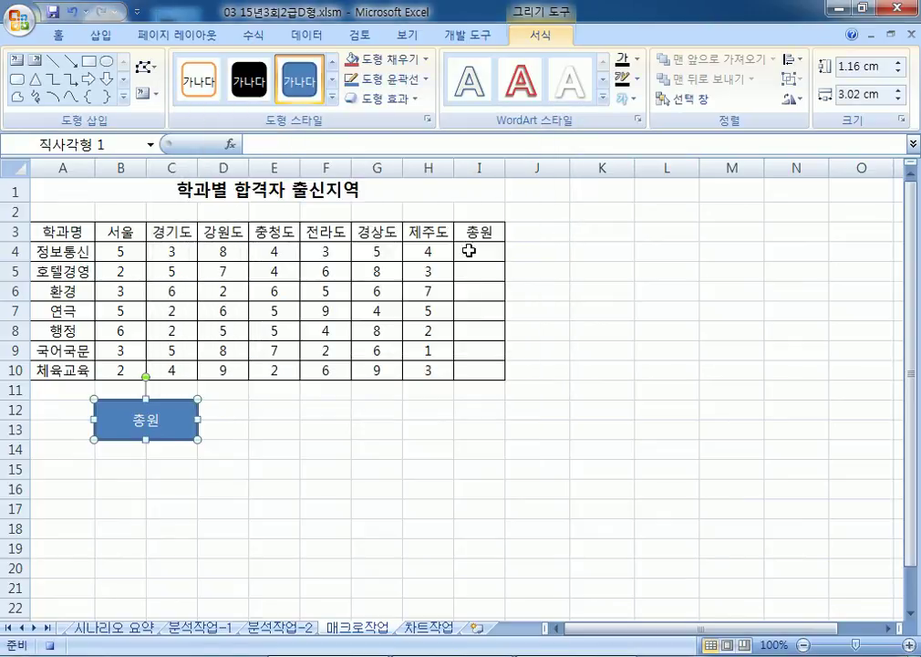
Step: Enter =SUM(B4:H4) in I4 and fill it down to I10
{"action": "left_click", "coordinate": [479, 251]}
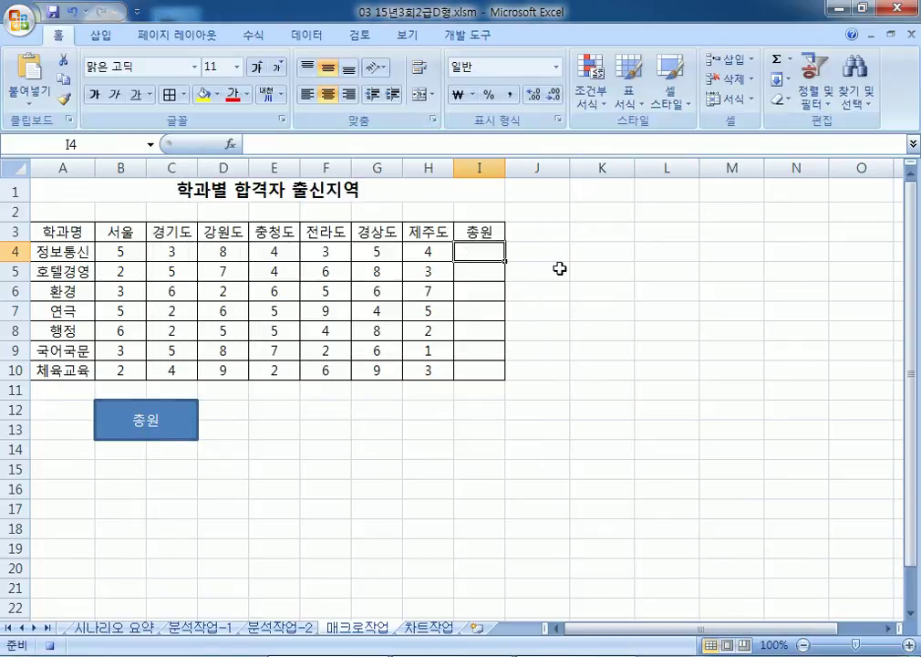
{"action": "type", "text": "=SWUM("}
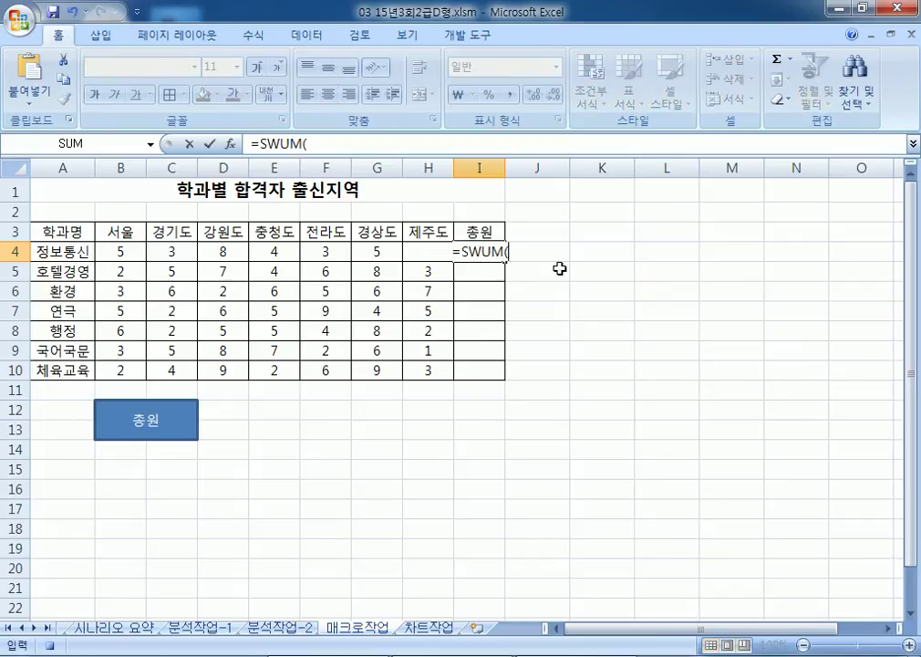
{"action": "key", "text": "BackSpace"}
{"action": "key", "text": "BackSpace"}
{"action": "key", "text": "BackSpace"}
{"action": "key", "text": "BackSpace"}
{"action": "type", "text": "UM("}
{"action": "left_click_drag", "start_coordinate": [115, 249], "coordinate": [431, 252]}
{"action": "key", "text": "Return"}
{"action": "left_click", "coordinate": [497, 252]}
{"action": "left_click_drag", "start_coordinate": [508, 261], "coordinate": [502, 376]}
Step: Stop recording the 총원 macro, then clear I4:I10 and test the shape twice
{"action": "left_click", "coordinate": [467, 34]}
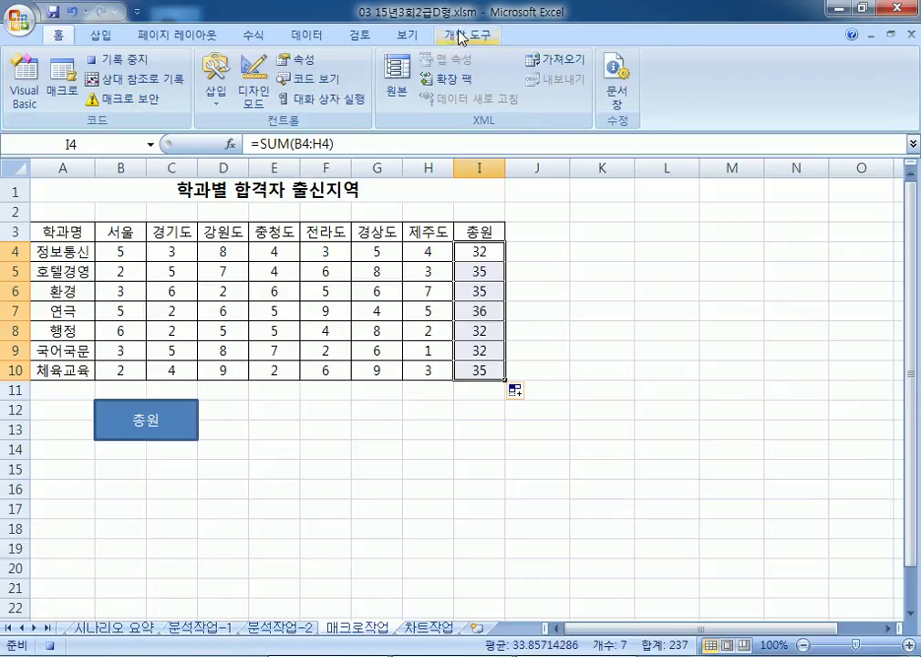
{"action": "left_click", "coordinate": [134, 63]}
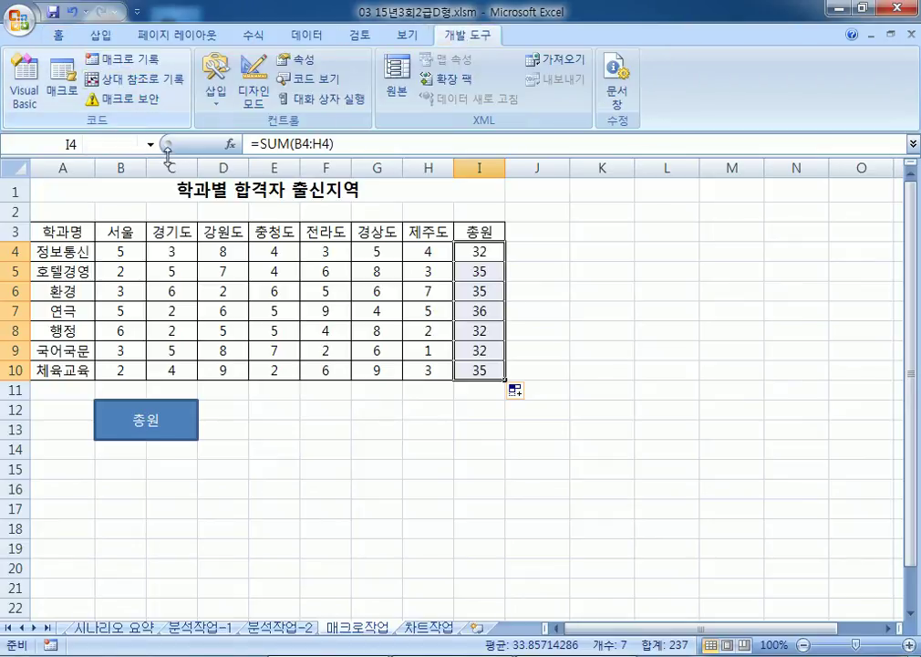
{"action": "key", "text": "Delete"}
{"action": "left_click", "coordinate": [192, 431]}
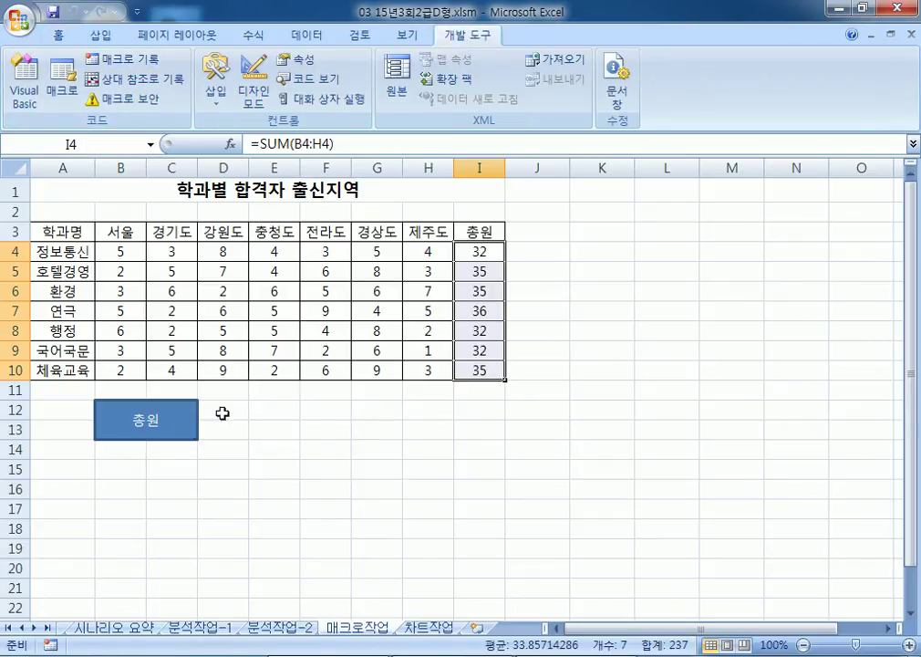
{"action": "key", "text": "Delete"}
{"action": "left_click", "coordinate": [196, 432]}
Step: Select header row A3:I3, then mark out E12:F13 for a new button
{"action": "left_click_drag", "start_coordinate": [66, 235], "coordinate": [476, 234]}
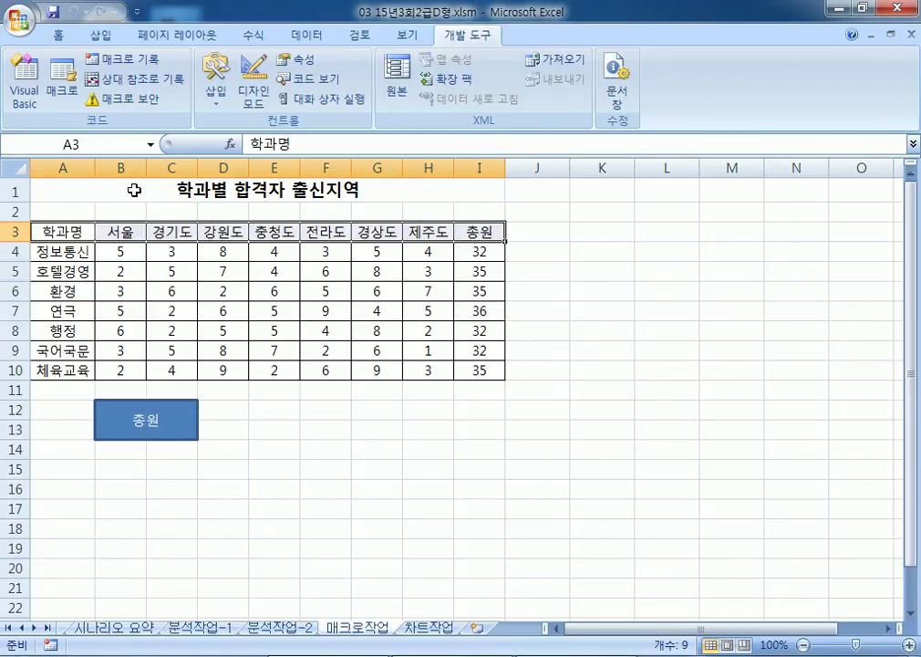
{"action": "left_click", "coordinate": [276, 450]}
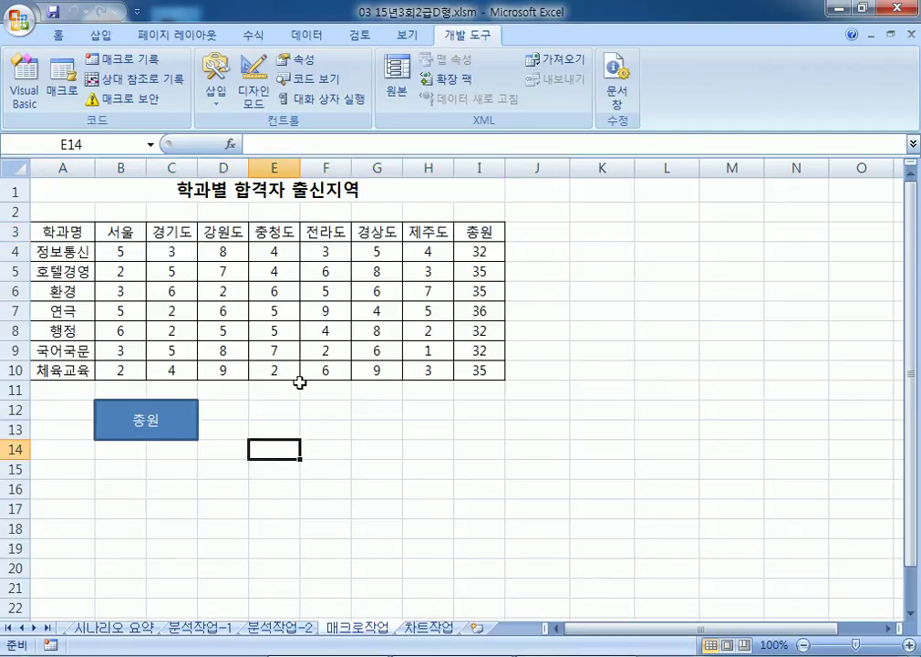
{"action": "left_click_drag", "start_coordinate": [261, 410], "coordinate": [321, 433]}
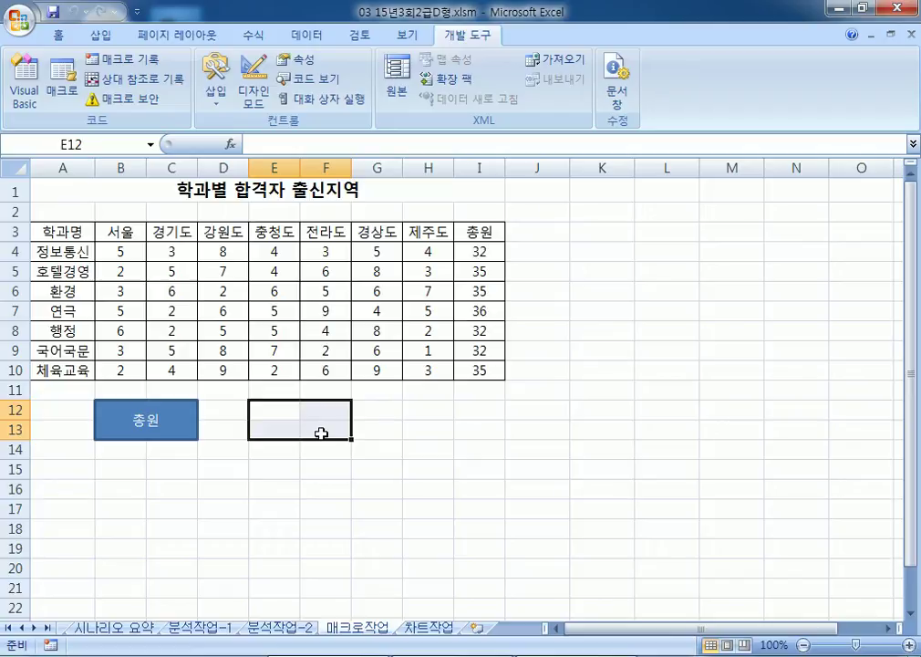
Step: Draw a Form Control button over cells E12:F13
{"action": "left_click", "coordinate": [215, 87]}
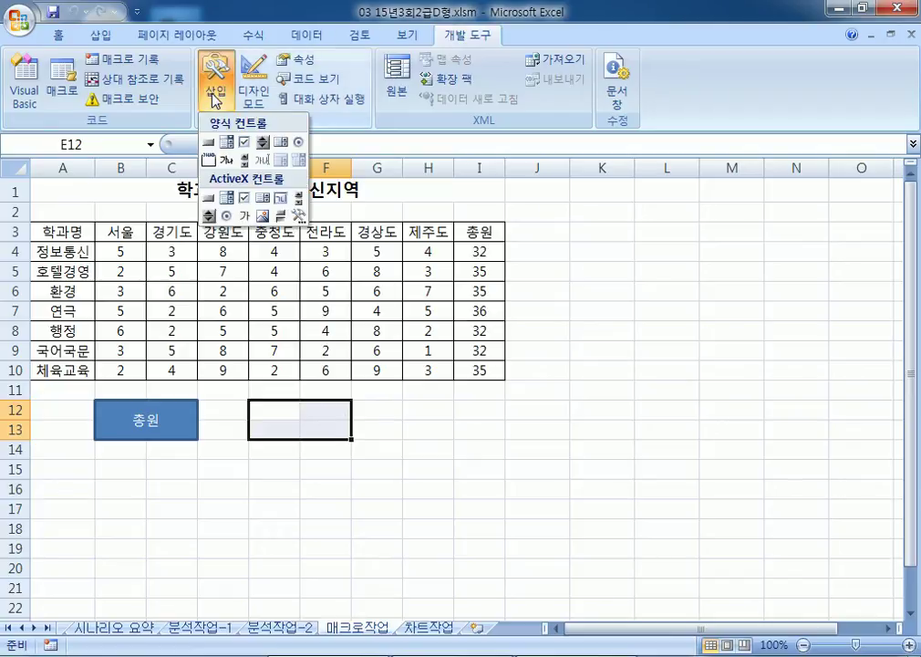
{"action": "left_click", "coordinate": [209, 143]}
{"action": "left_click_drag", "start_coordinate": [252, 401], "coordinate": [352, 440]}
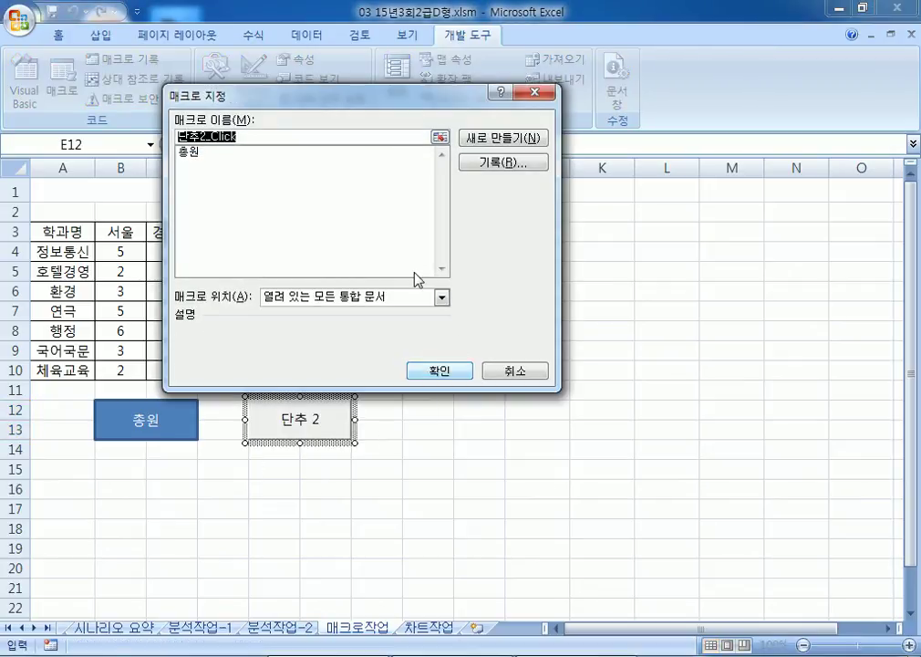
{"action": "left_click_drag", "start_coordinate": [296, 98], "coordinate": [372, 305]}
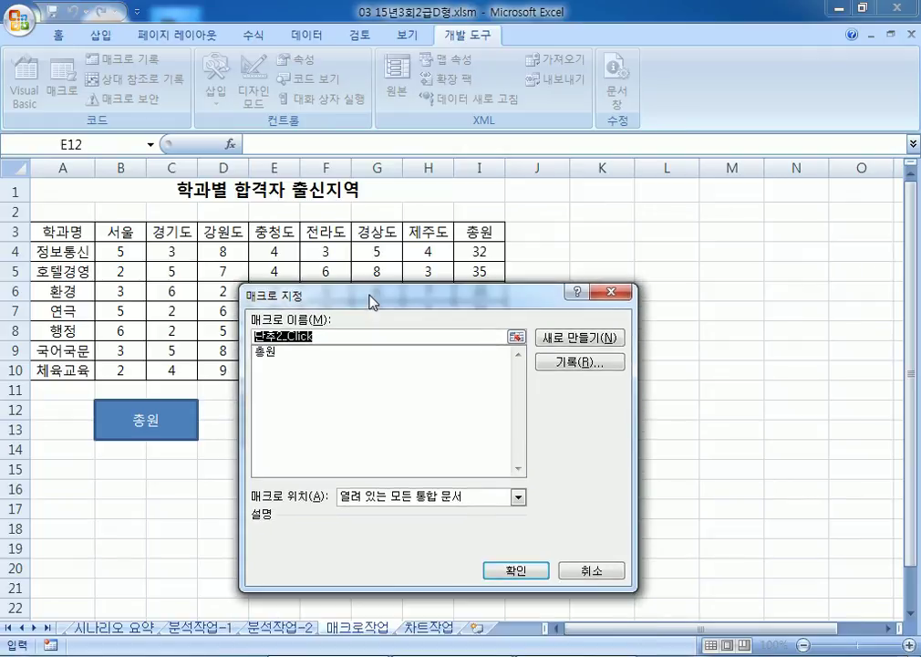
Step: Name the button's macro 서식, start recording it, and select header row A3:I3
{"action": "type", "text": "TJTㄴ"}
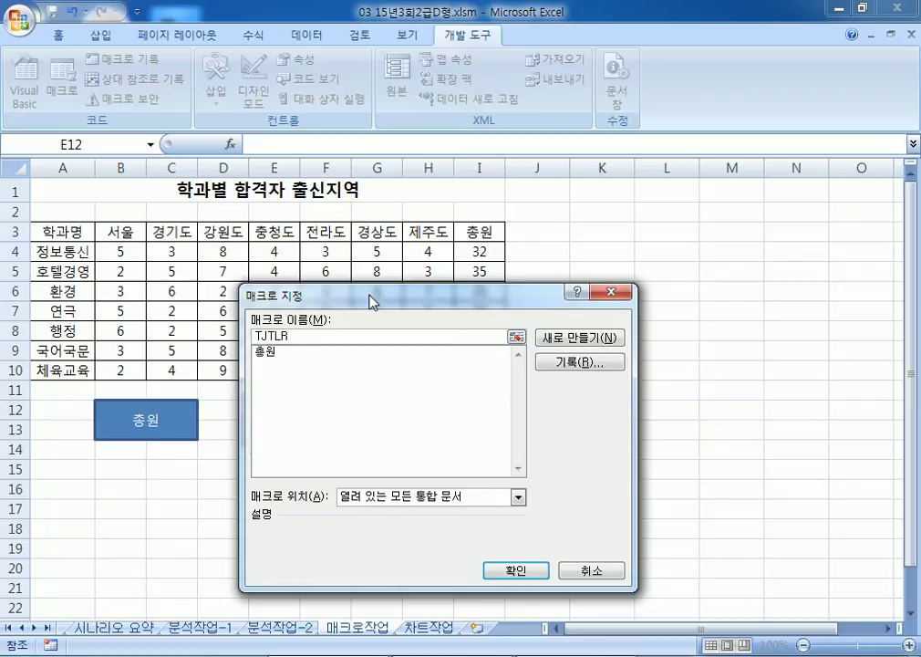
{"action": "key", "text": "BackSpace"}
{"action": "key", "text": "BackSpace"}
{"action": "type", "text": "서식"}
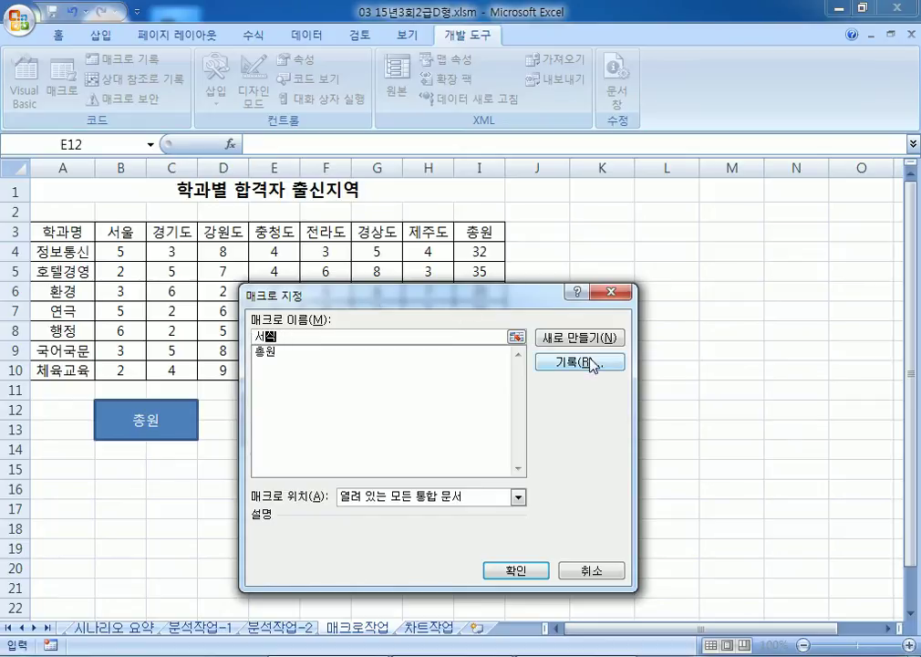
{"action": "left_click", "coordinate": [590, 365]}
{"action": "left_click", "coordinate": [481, 542]}
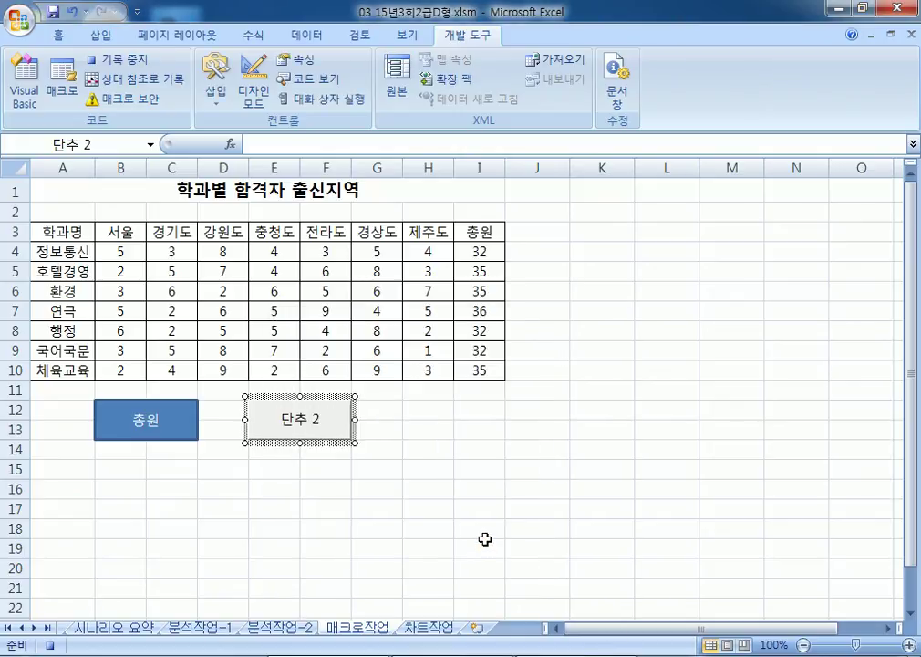
{"action": "left_click_drag", "start_coordinate": [66, 231], "coordinate": [477, 235]}
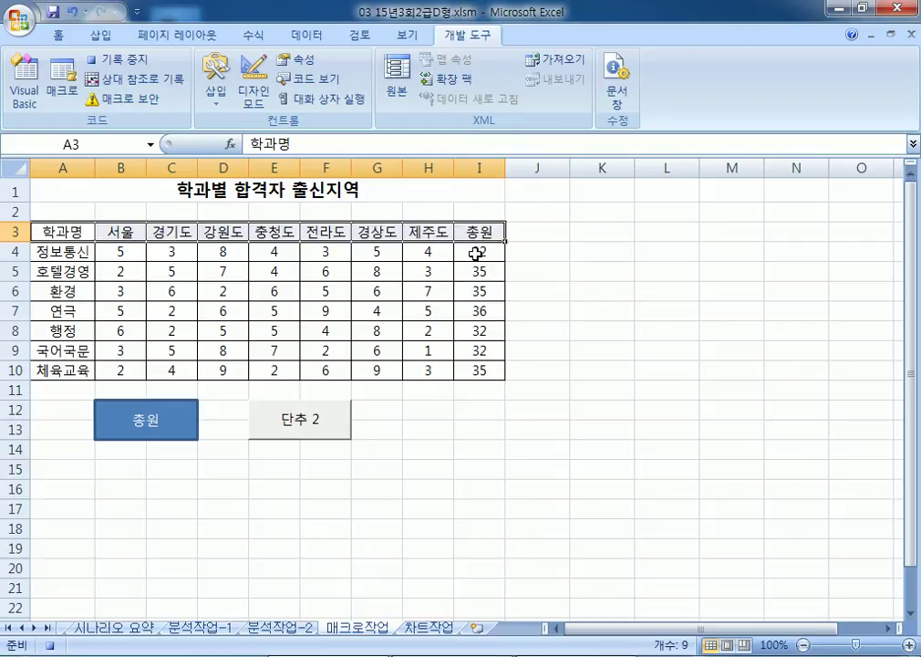
Step: Give A3:I3 a red fill and yellow font, then stop recording the 서식 macro
{"action": "left_click", "coordinate": [58, 35]}
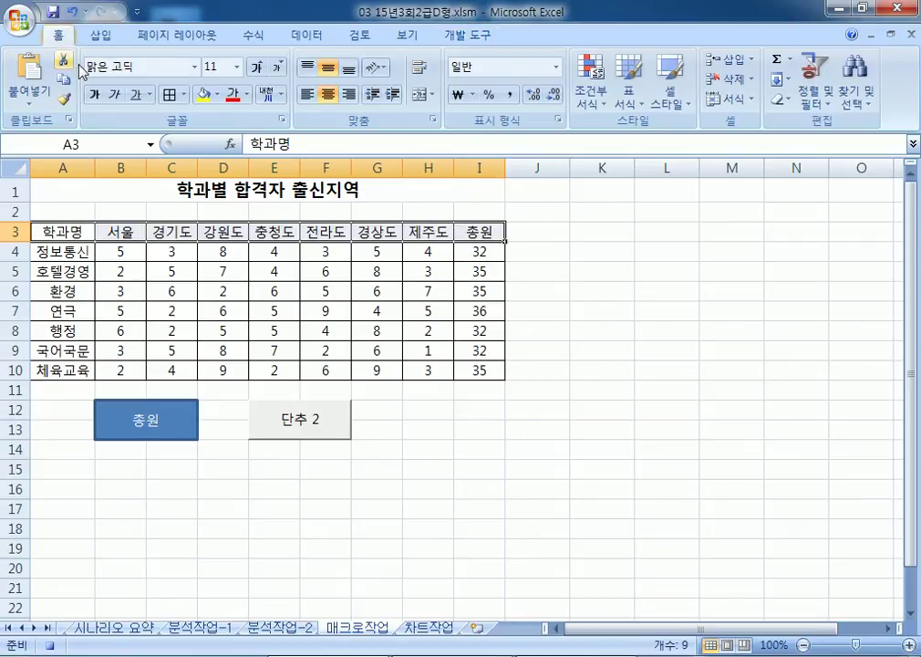
{"action": "left_click", "coordinate": [219, 94]}
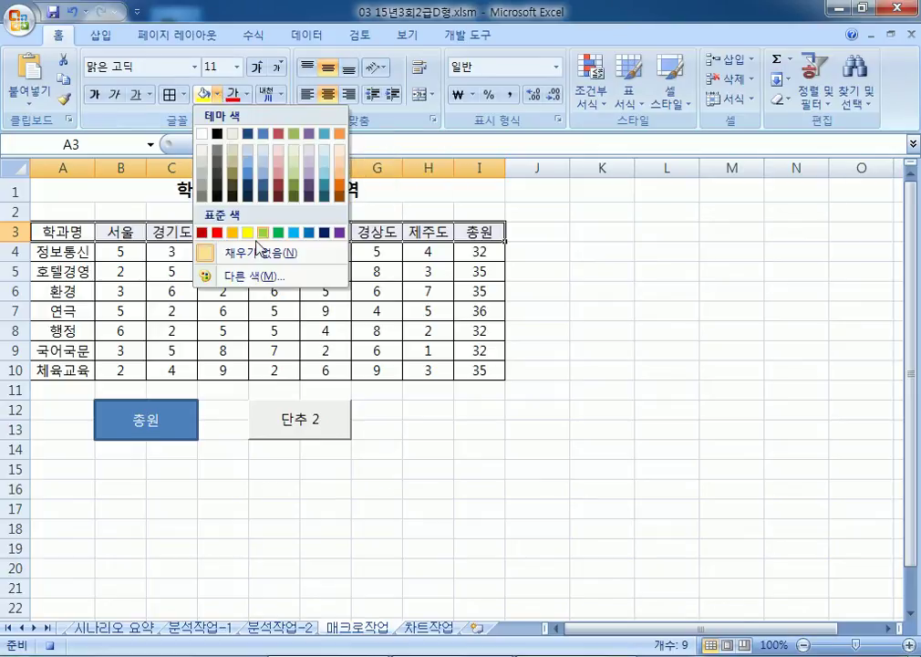
{"action": "left_click", "coordinate": [219, 232]}
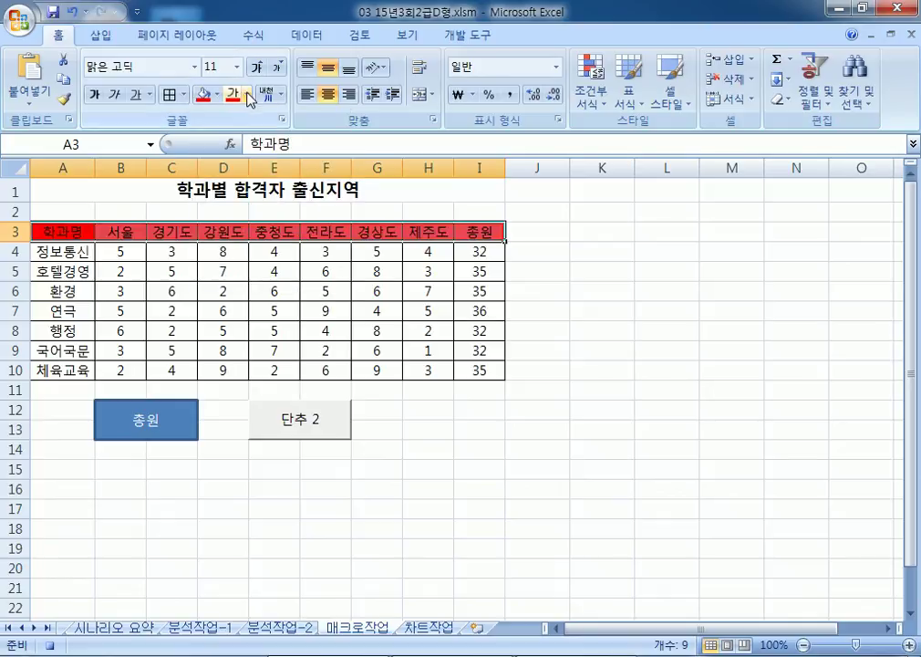
{"action": "left_click", "coordinate": [248, 95]}
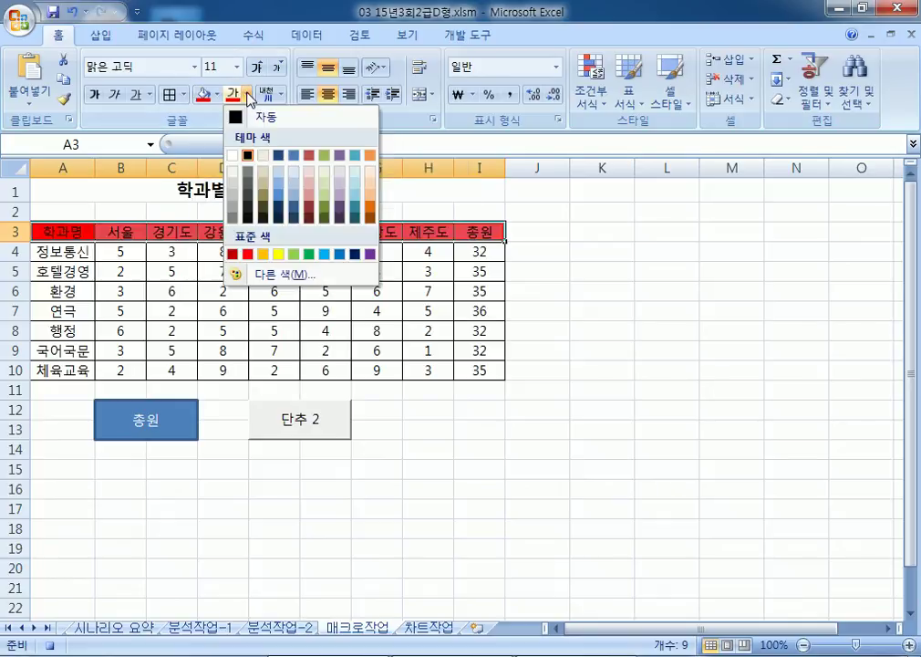
{"action": "left_click", "coordinate": [272, 251]}
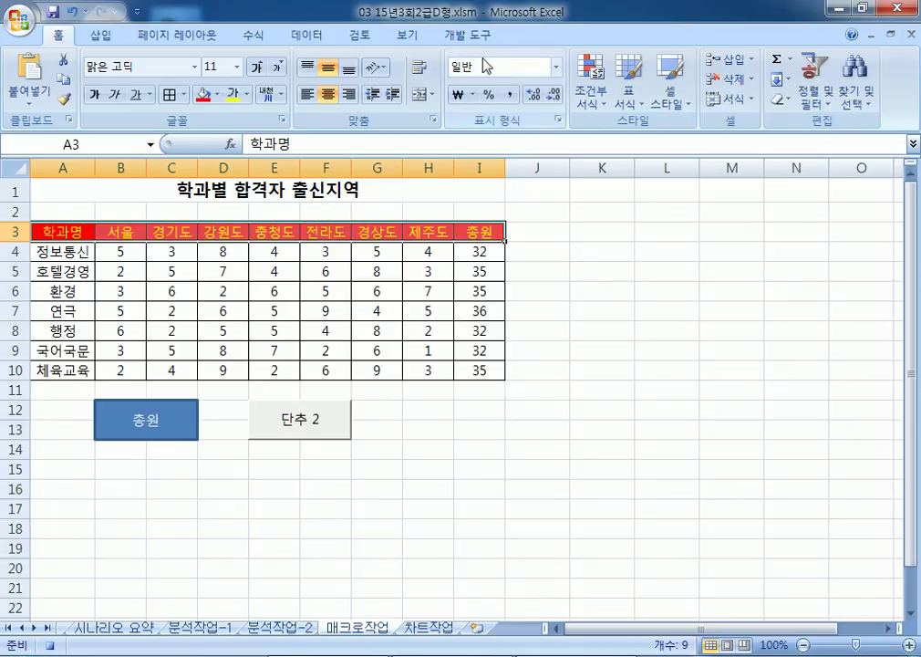
{"action": "left_click", "coordinate": [467, 35]}
{"action": "left_click", "coordinate": [117, 58]}
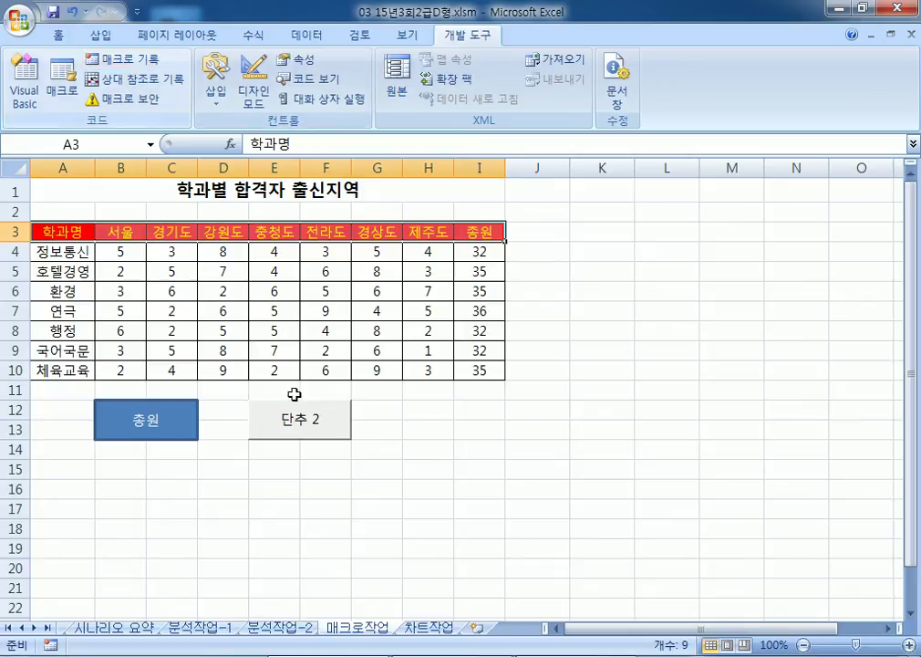
Step: Relabel the second button as 서식
{"action": "left_click", "coordinate": [306, 438]}
{"action": "right_click", "coordinate": [305, 442]}
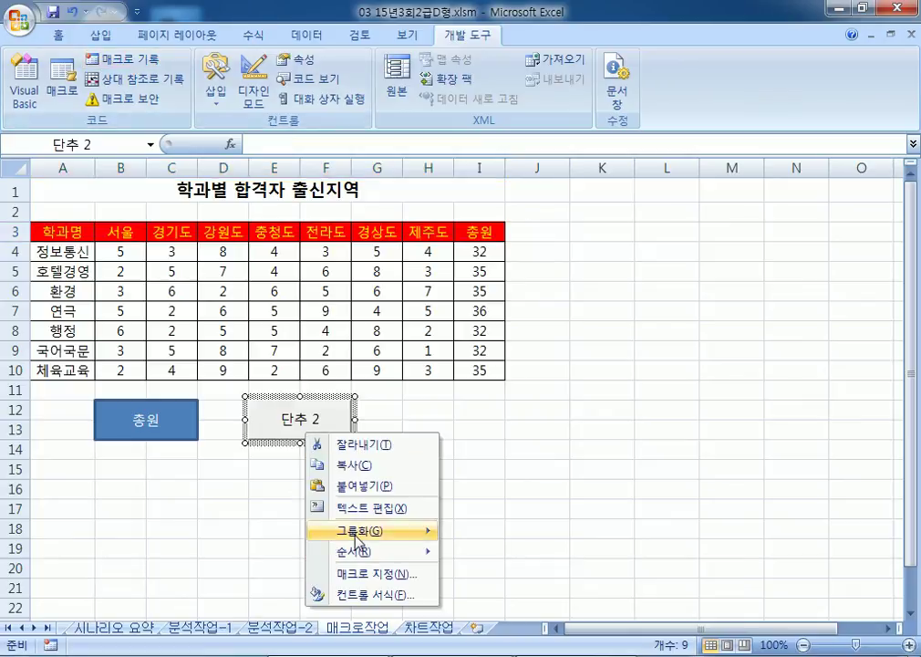
{"action": "left_click", "coordinate": [374, 508]}
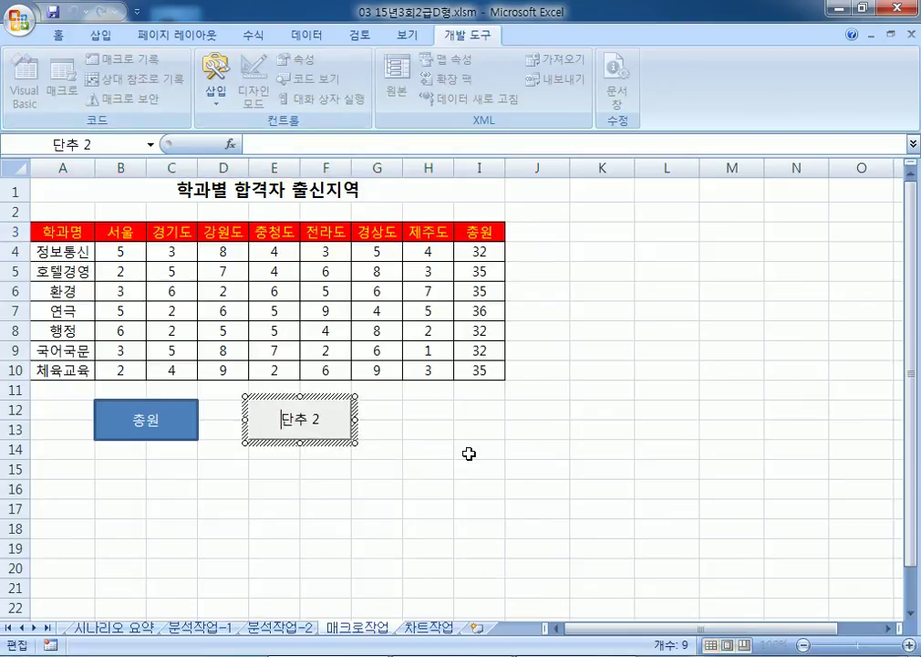
{"action": "type", "text": "ㅅ서식"}
{"action": "key", "text": "Delete"}
{"action": "key", "text": "Delete"}
{"action": "key", "text": "Delete"}
{"action": "key", "text": "Delete"}
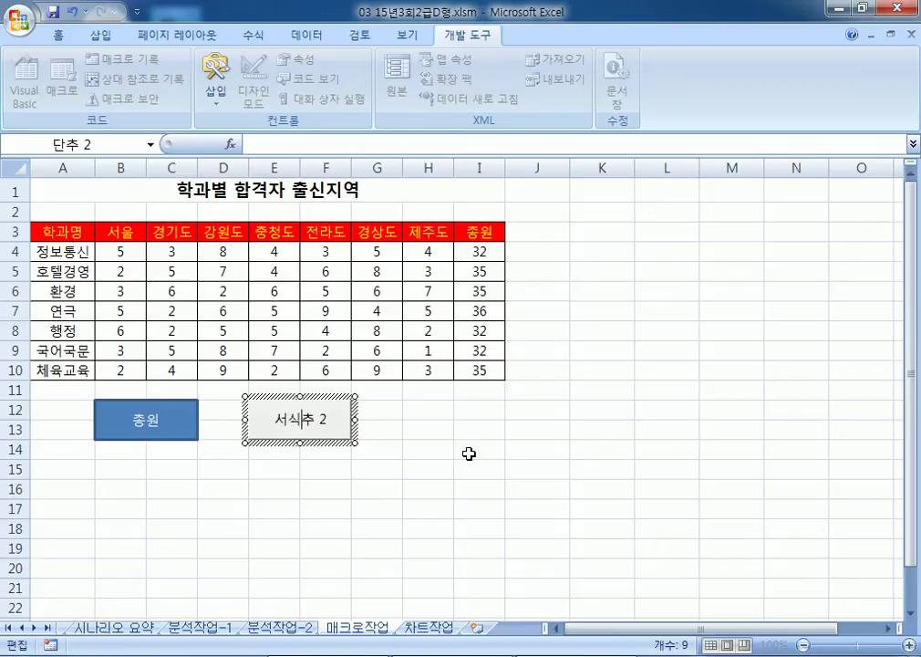
Step: Recolour A3:I3 dark grey with white text, then run the 서식 button to restore red/yellow
{"action": "left_click_drag", "start_coordinate": [72, 231], "coordinate": [470, 227]}
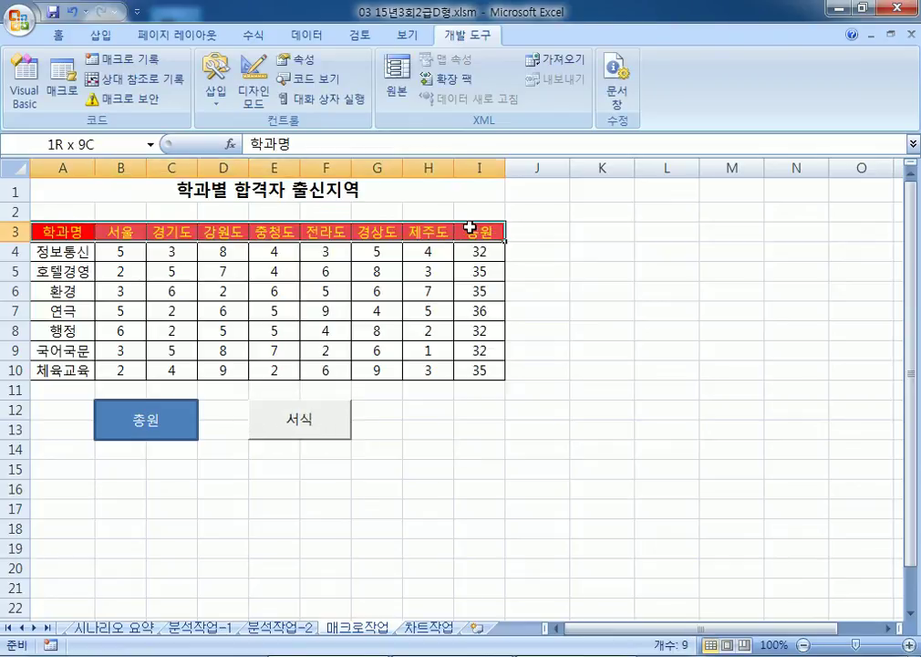
{"action": "left_click", "coordinate": [60, 36]}
{"action": "left_click", "coordinate": [219, 95]}
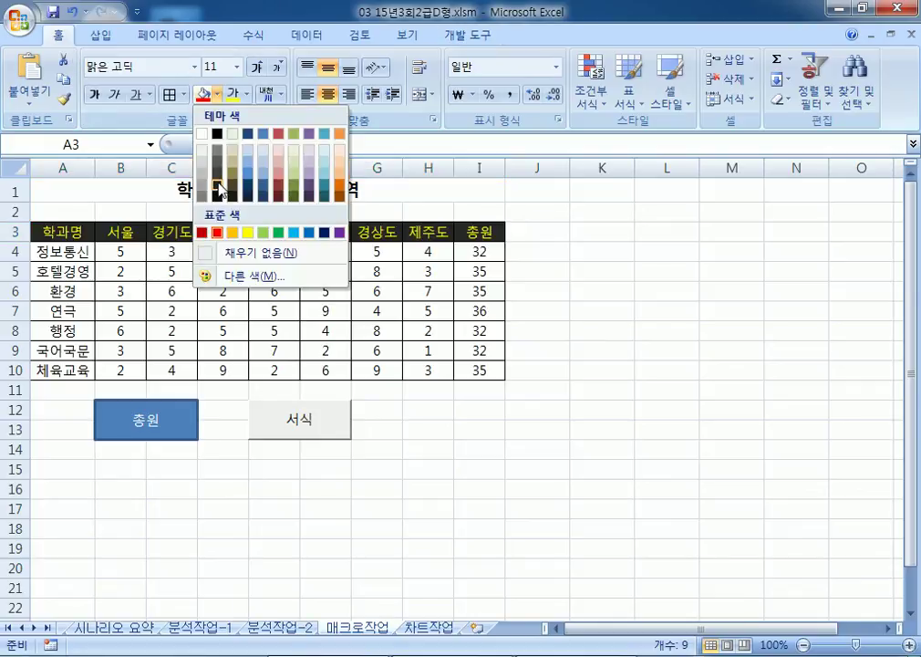
{"action": "left_click", "coordinate": [212, 192]}
{"action": "left_click", "coordinate": [248, 96]}
{"action": "left_click", "coordinate": [232, 155]}
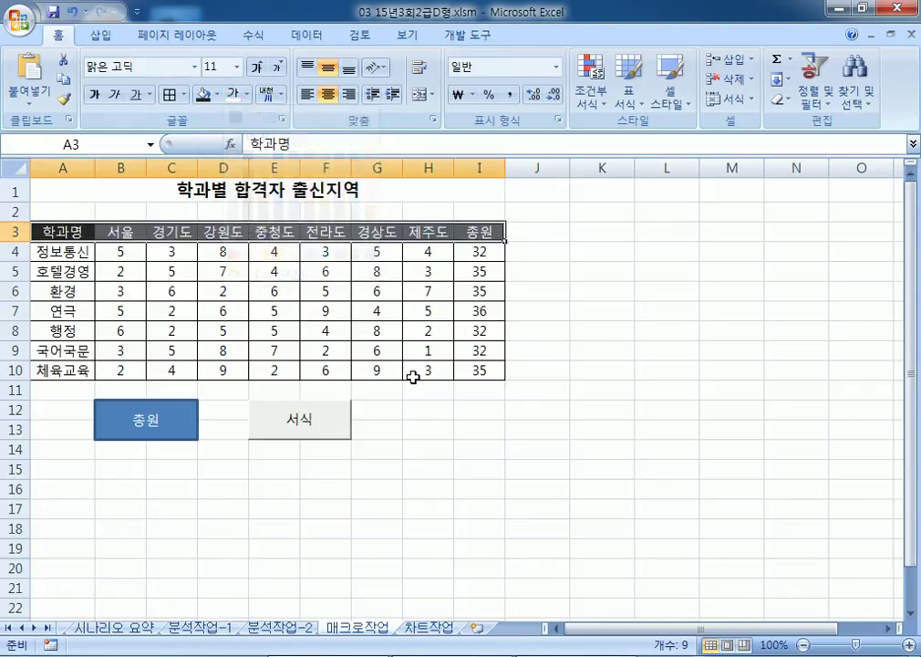
{"action": "left_click", "coordinate": [479, 447]}
{"action": "left_click", "coordinate": [343, 437]}
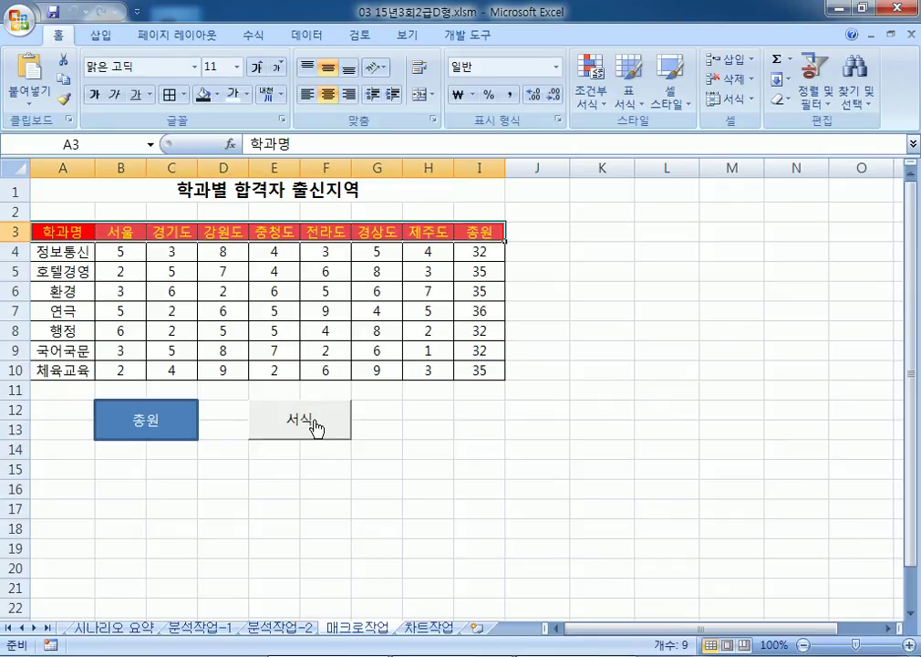
{"action": "left_click", "coordinate": [391, 487]}
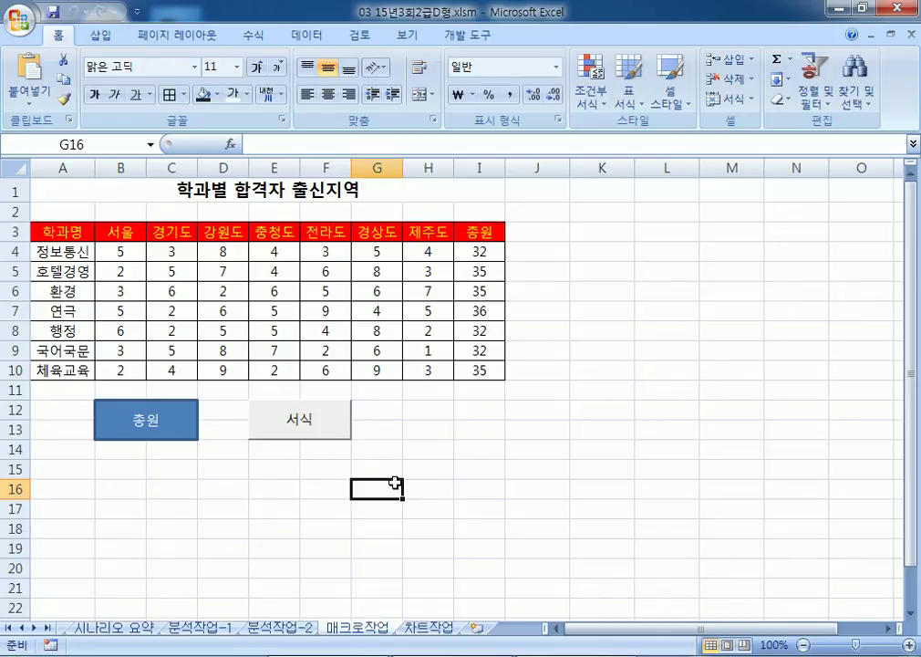
Step: On the 차트작업 sheet, copy the 하반기 cells D3:D4, D7:D8, D10 and D12
{"action": "left_click", "coordinate": [427, 627]}
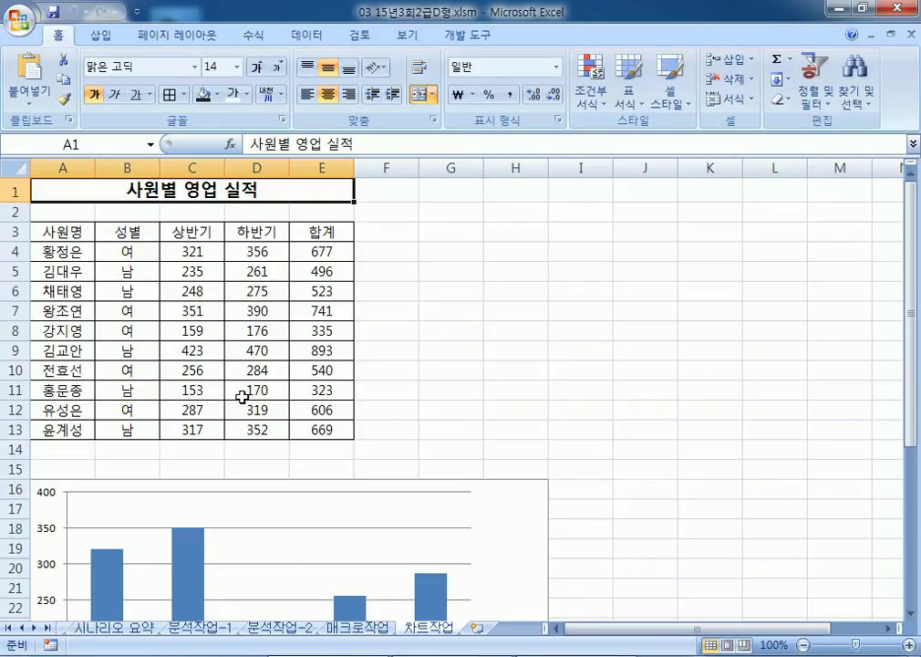
{"action": "scroll", "coordinate": [506, 531], "scroll_direction": "down", "scroll_amount": 6}
{"action": "scroll", "coordinate": [506, 531], "scroll_direction": "up", "scroll_amount": 3}
{"action": "scroll", "coordinate": [434, 484], "scroll_direction": "up", "scroll_amount": 3}
{"action": "left_click", "coordinate": [258, 233]}
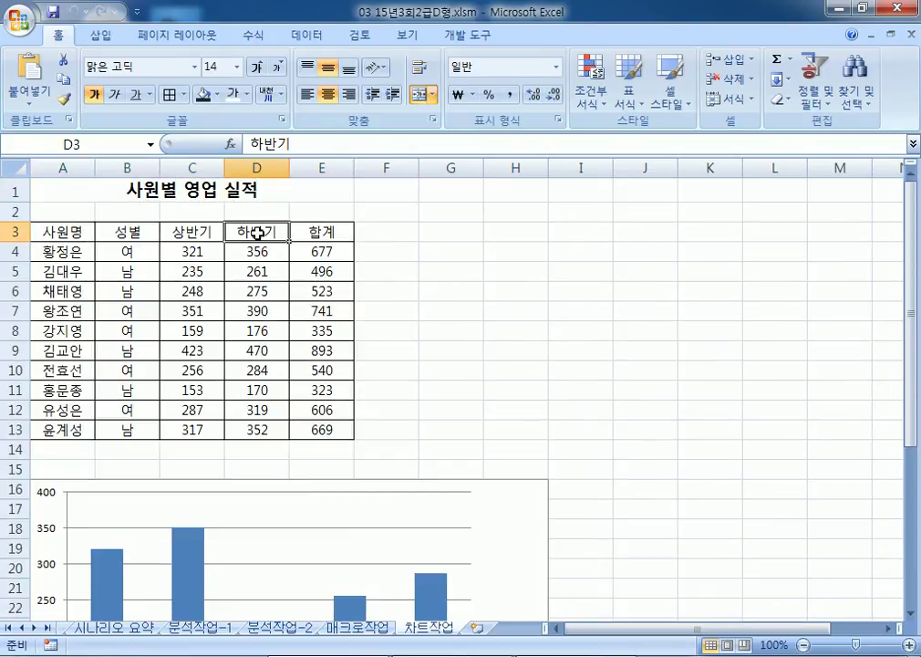
{"action": "left_click_drag", "start_coordinate": [257, 232], "coordinate": [257, 245]}
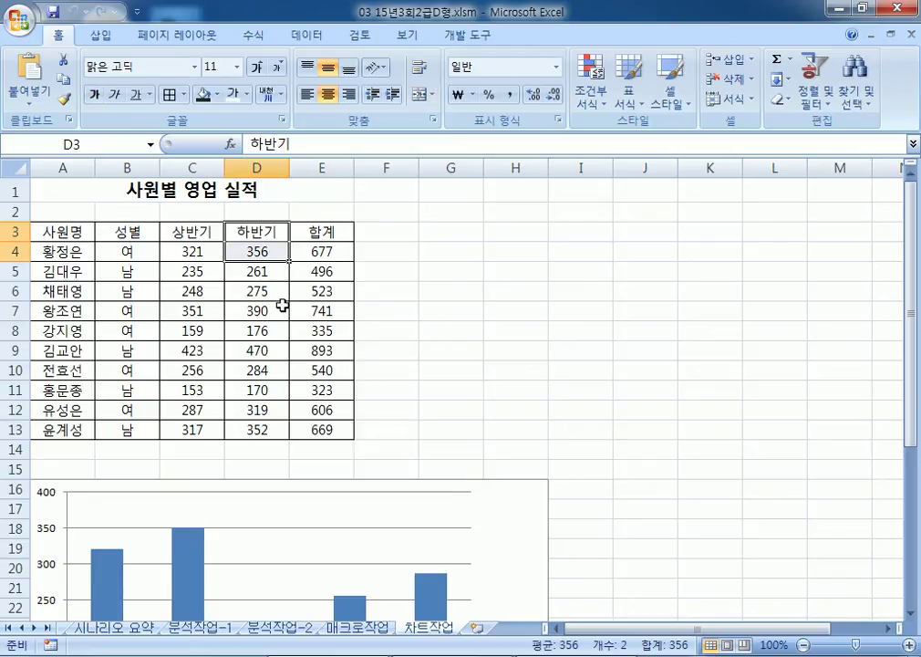
{"action": "left_click_drag", "start_coordinate": [249, 312], "coordinate": [246, 332], "text": "ctrl"}
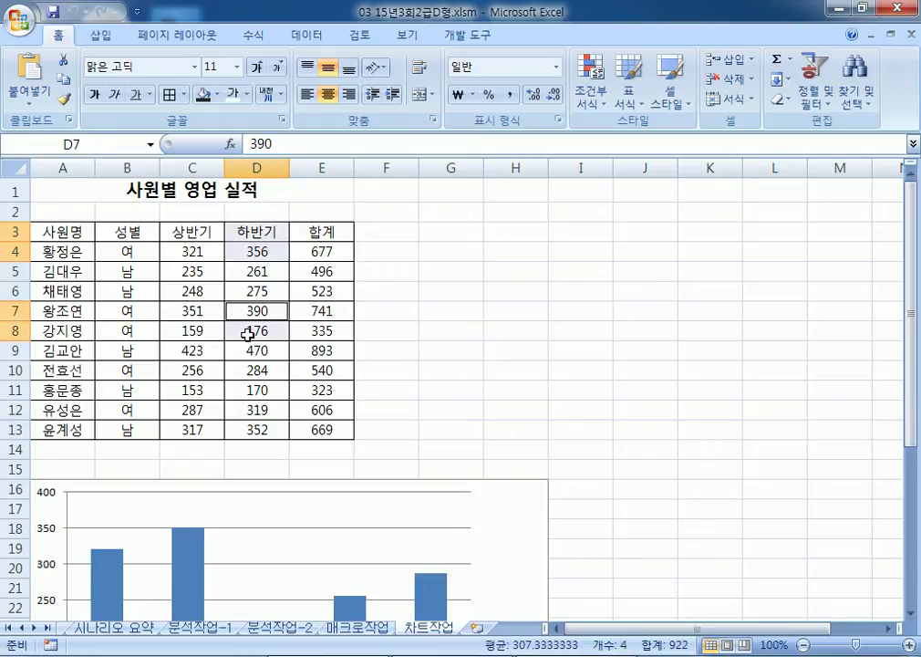
{"action": "left_click", "coordinate": [241, 371], "text": "ctrl"}
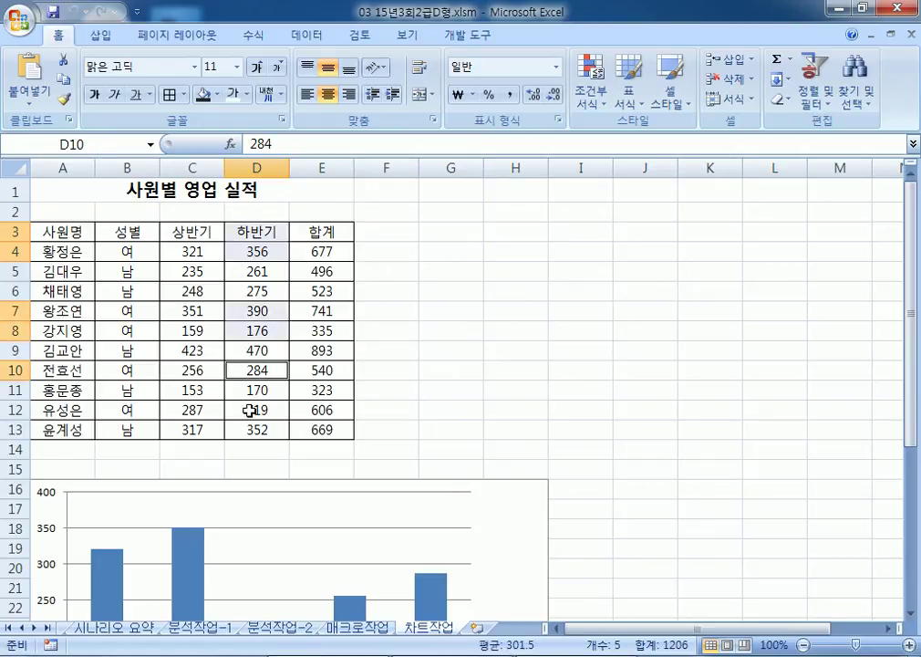
{"action": "left_click", "coordinate": [254, 407], "text": "ctrl"}
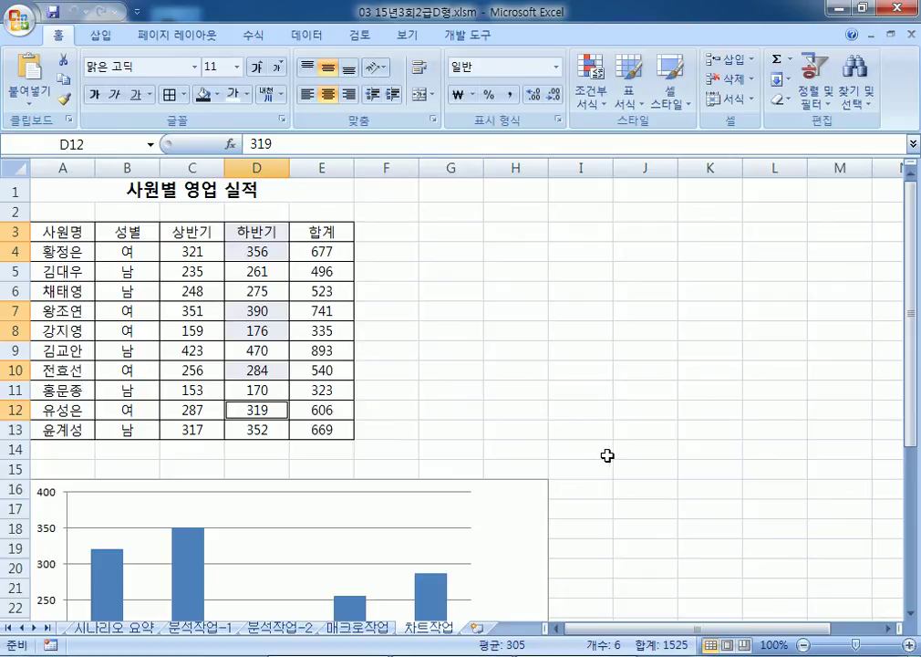
{"action": "right_click", "coordinate": [252, 242]}
{"action": "left_click", "coordinate": [346, 281]}
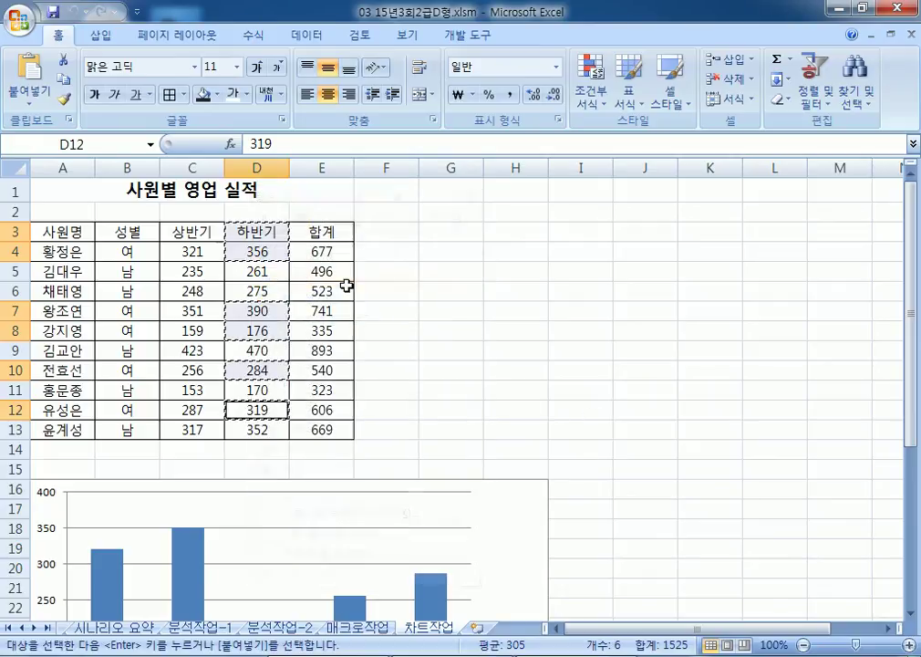
Step: Paste the copied 하반기 data into the column chart as a new series
{"action": "scroll", "coordinate": [341, 286], "scroll_direction": "down", "scroll_amount": 4}
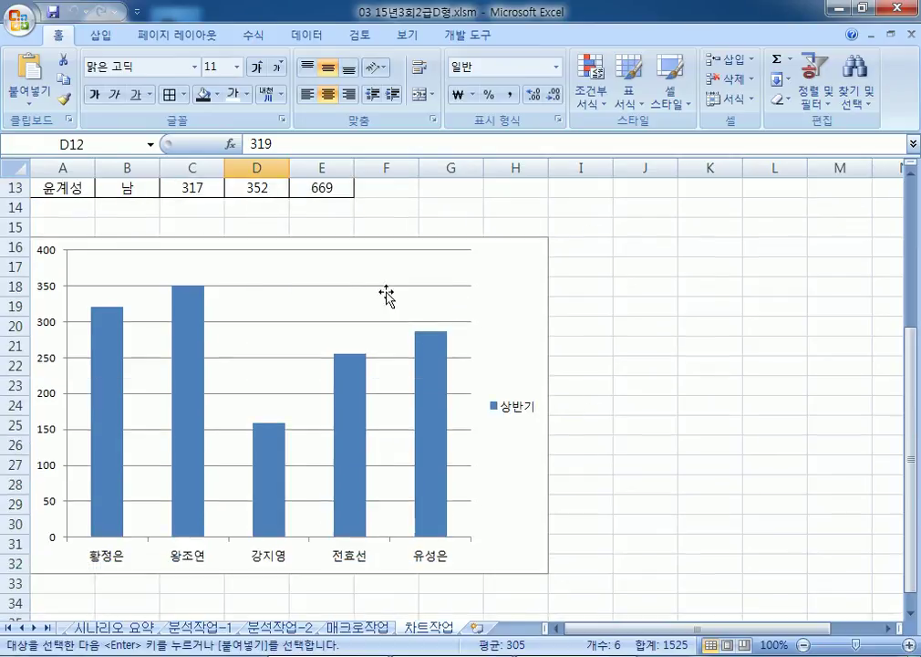
{"action": "left_click", "coordinate": [519, 278]}
{"action": "right_click", "coordinate": [519, 276]}
{"action": "left_click", "coordinate": [563, 330]}
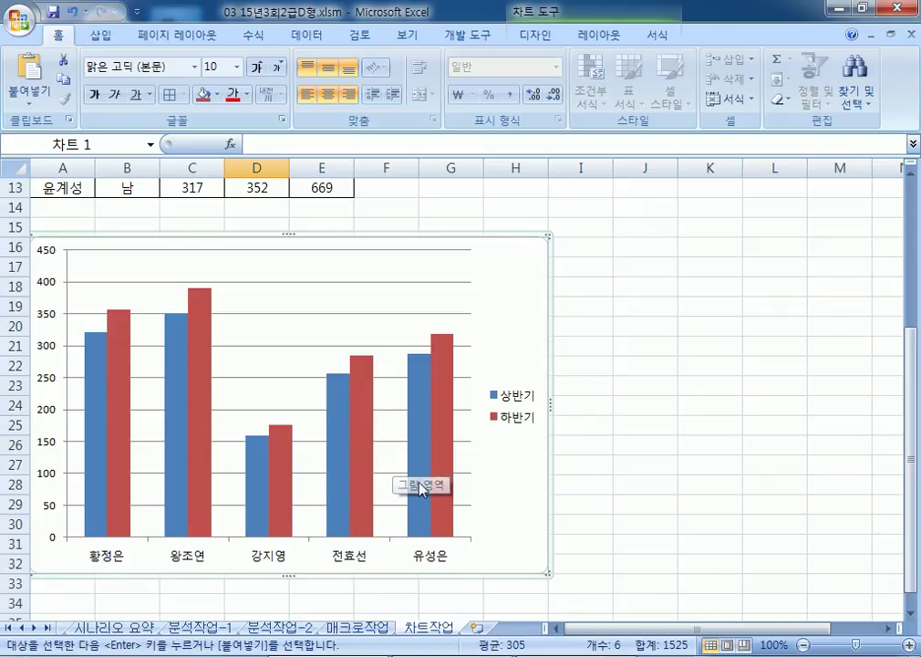
{"action": "scroll", "coordinate": [283, 321], "scroll_direction": "up", "scroll_amount": 2}
{"action": "scroll", "coordinate": [283, 320], "scroll_direction": "up", "scroll_amount": 2}
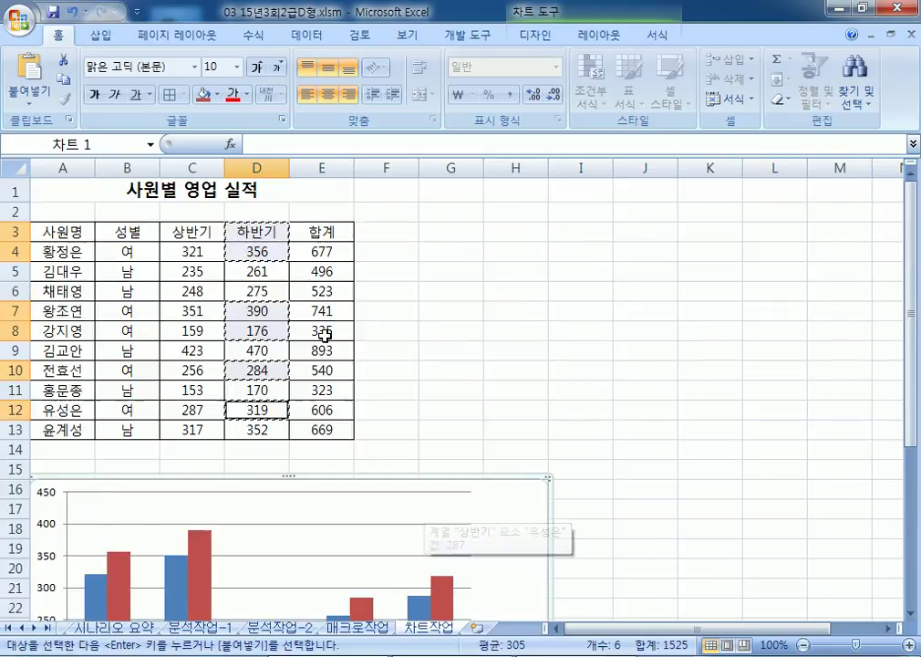
{"action": "scroll", "coordinate": [339, 366], "scroll_direction": "down", "scroll_amount": 3}
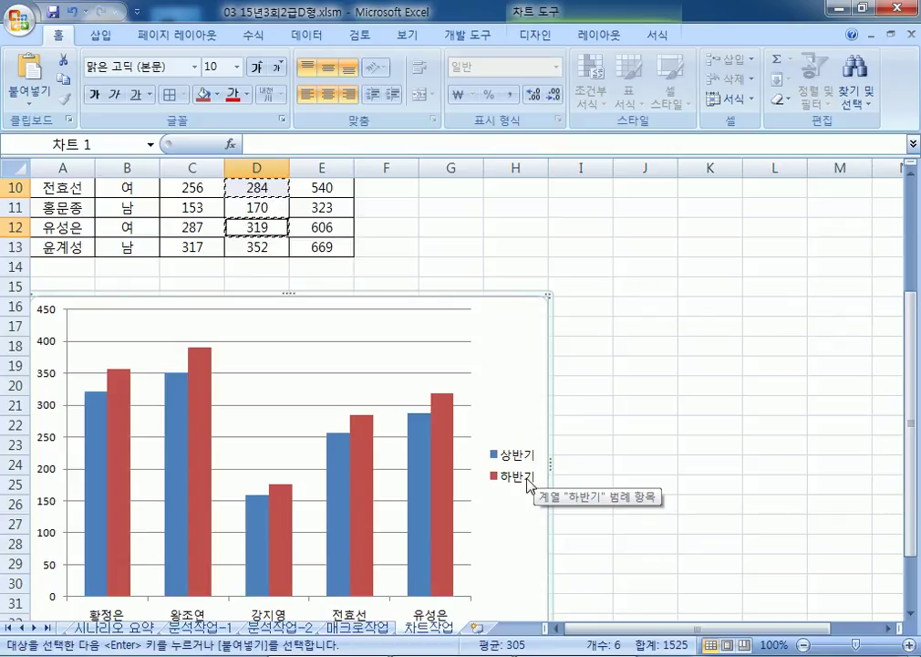
{"action": "scroll", "coordinate": [520, 473], "scroll_direction": "up", "scroll_amount": 3}
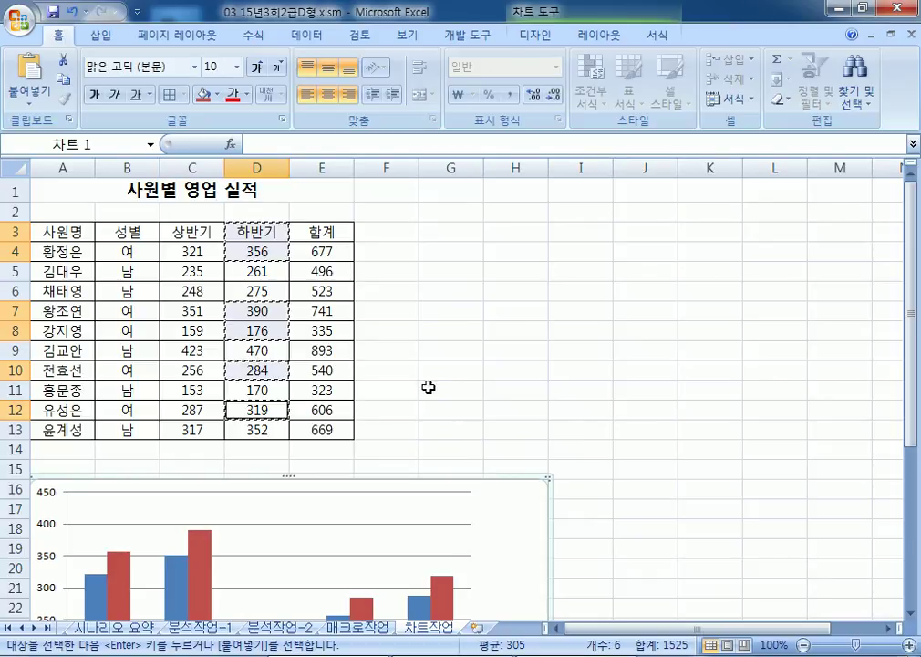
{"action": "key", "text": "Escape"}
{"action": "key", "text": "Escape"}
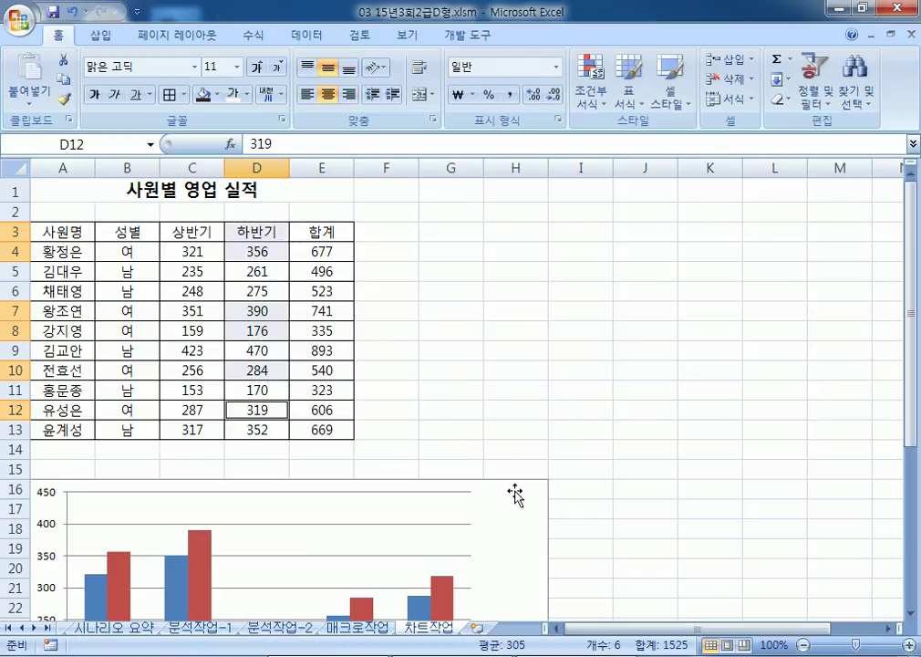
Step: Add an Above Chart title reading '여사원 영업 실적 현황' and remove the placeholder text
{"action": "left_click", "coordinate": [515, 411]}
{"action": "left_click", "coordinate": [522, 522]}
{"action": "left_click", "coordinate": [535, 36]}
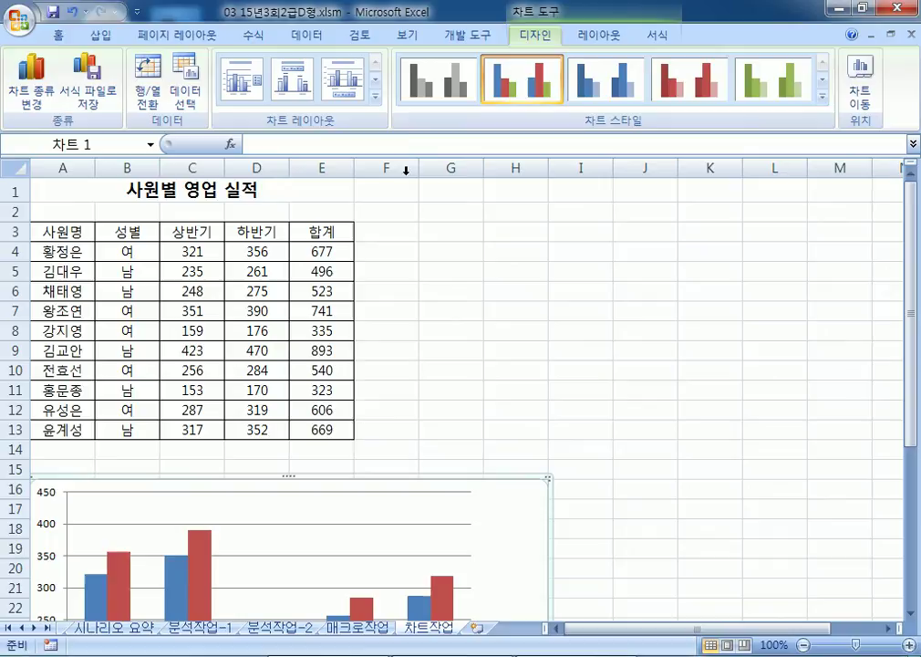
{"action": "left_click", "coordinate": [588, 36]}
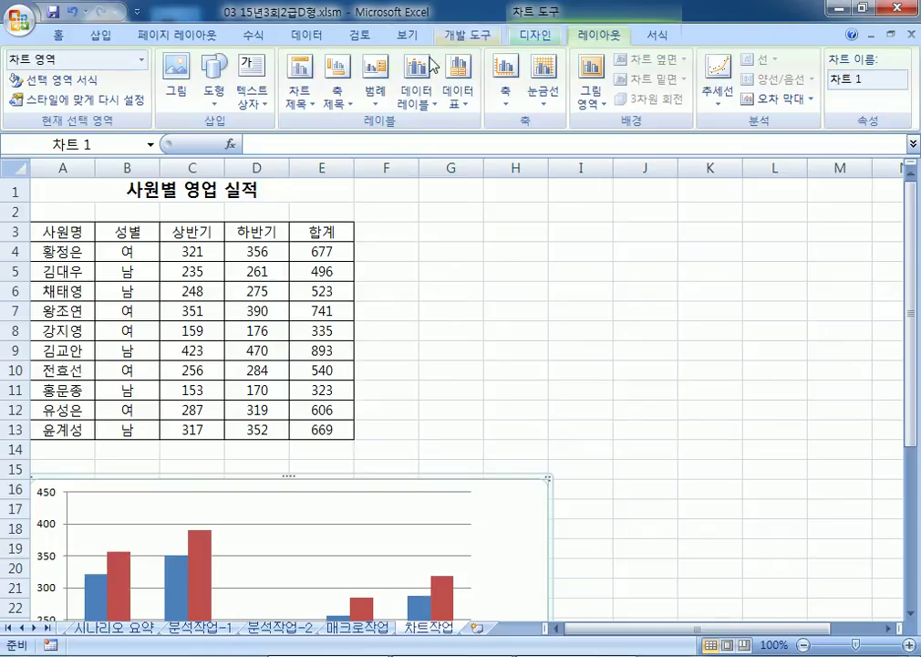
{"action": "left_click", "coordinate": [299, 91]}
{"action": "left_click", "coordinate": [324, 228]}
{"action": "scroll", "coordinate": [447, 406], "scroll_direction": "down", "scroll_amount": 3}
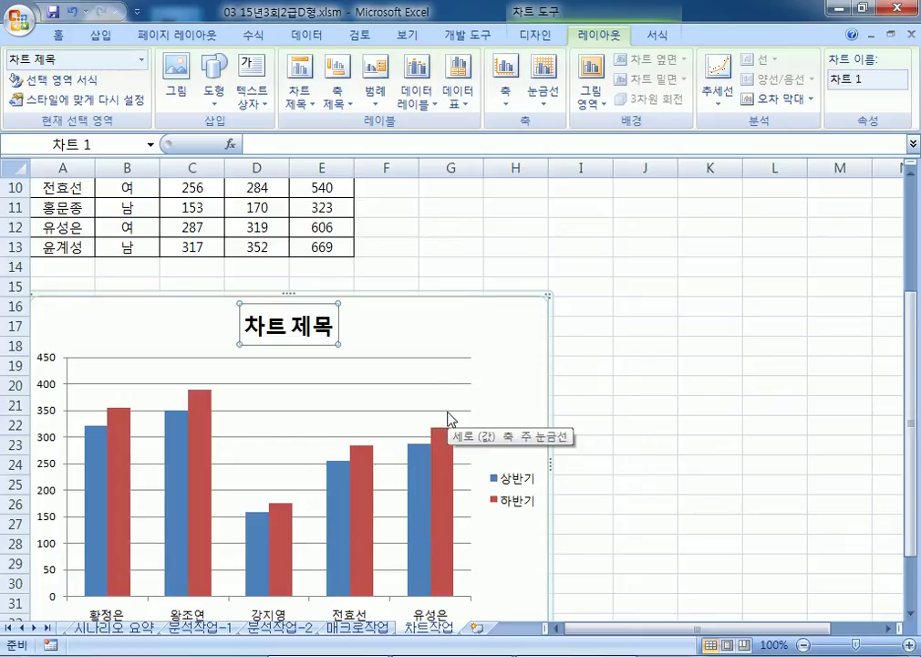
{"action": "type", "text": "여사원"}
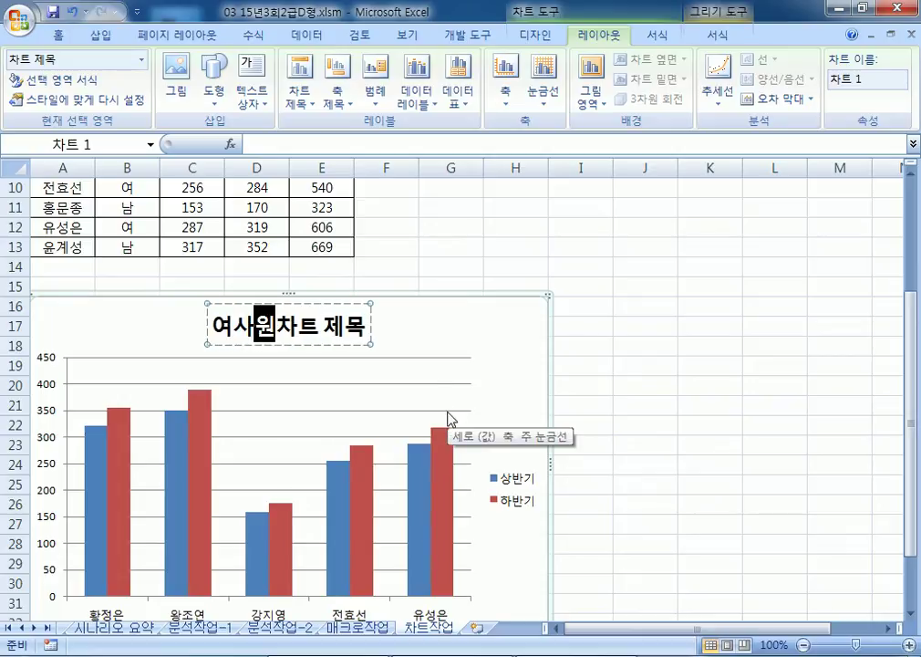
{"action": "type", "text": " 영업 실적"}
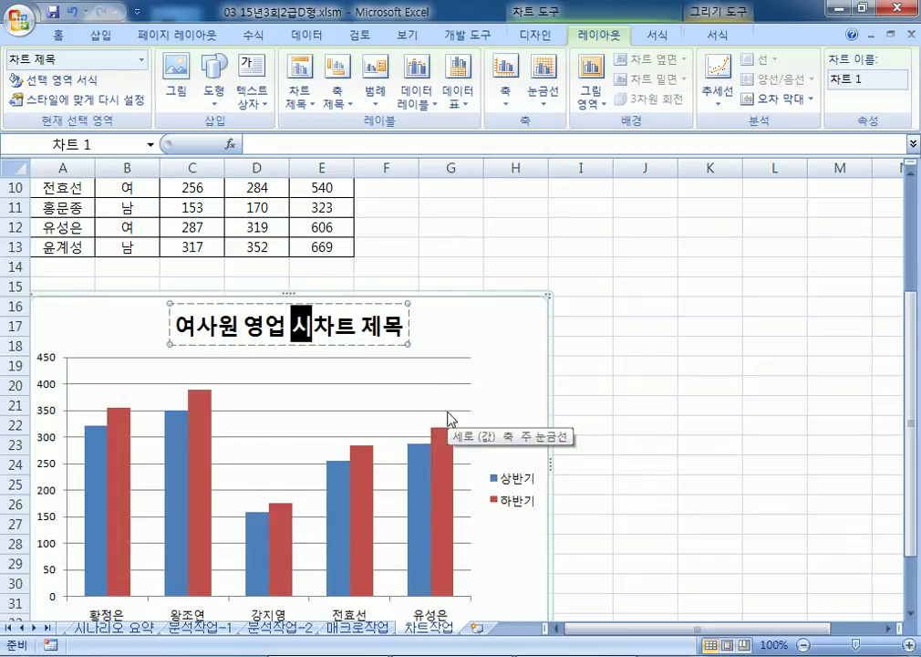
{"action": "type", "text": " 현황"}
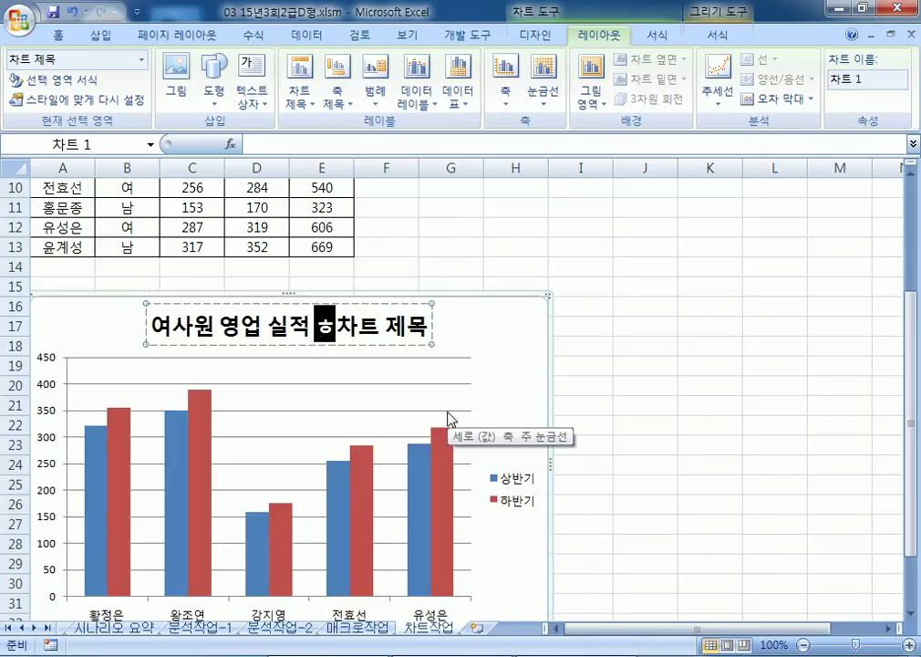
{"action": "key", "text": "Delete"}
{"action": "key", "text": "Delete"}
{"action": "key", "text": "Delete"}
{"action": "key", "text": "Delete"}
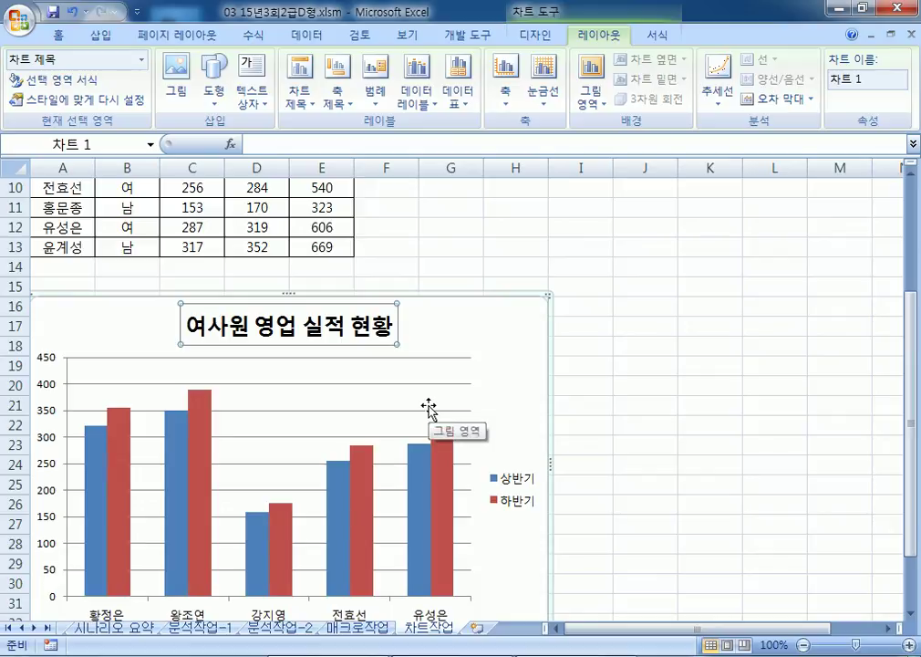
Step: Set the chart title 여사원 영업 실적 현황 font to 궁서체
{"action": "left_click", "coordinate": [51, 37]}
{"action": "left_click", "coordinate": [195, 67]}
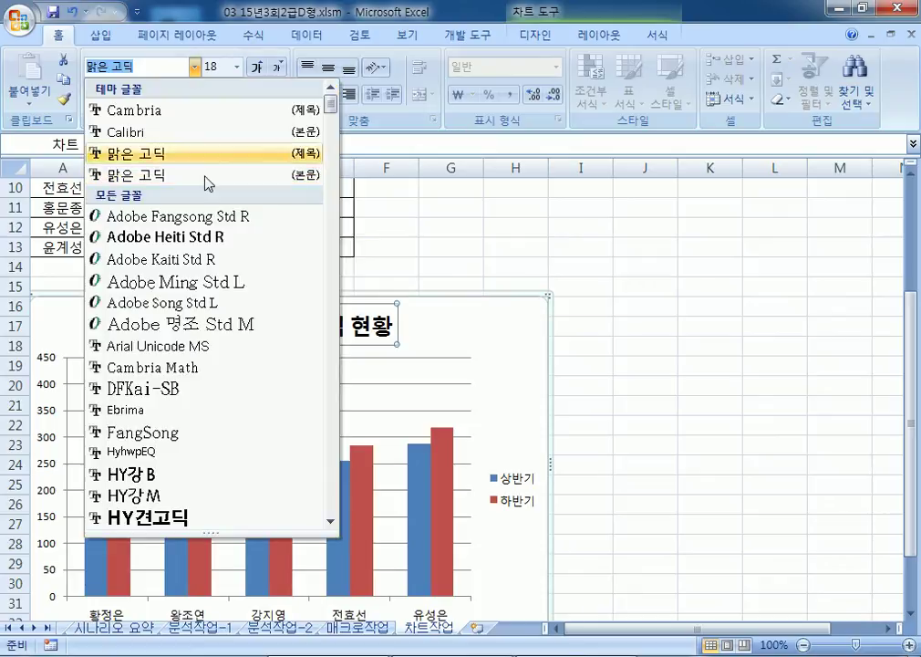
{"action": "scroll", "coordinate": [197, 328], "scroll_direction": "down", "scroll_amount": 18}
{"action": "scroll", "coordinate": [200, 336], "scroll_direction": "down", "scroll_amount": 12}
{"action": "scroll", "coordinate": [150, 246], "scroll_direction": "up", "scroll_amount": 4}
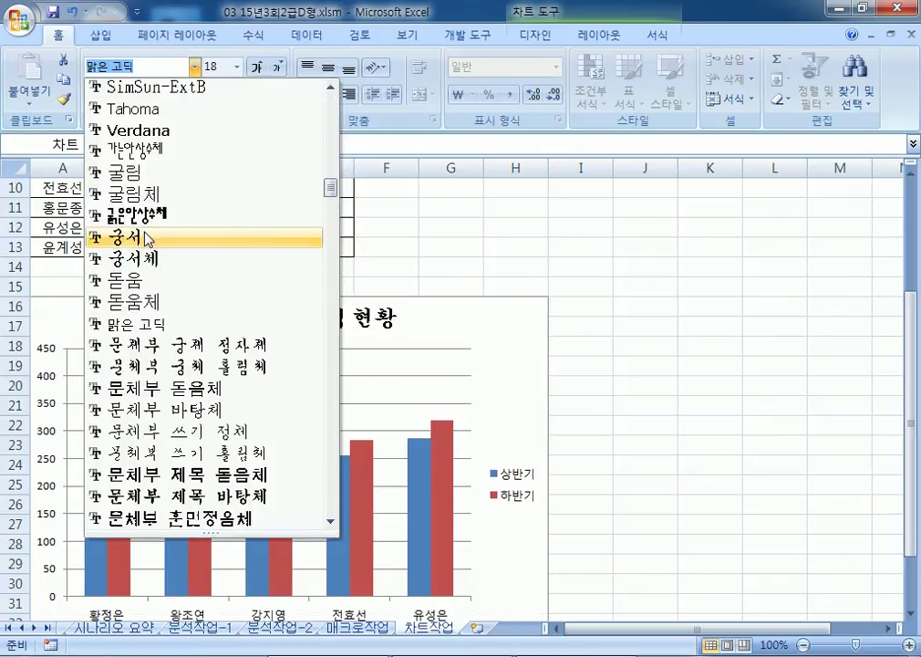
{"action": "left_click", "coordinate": [136, 259]}
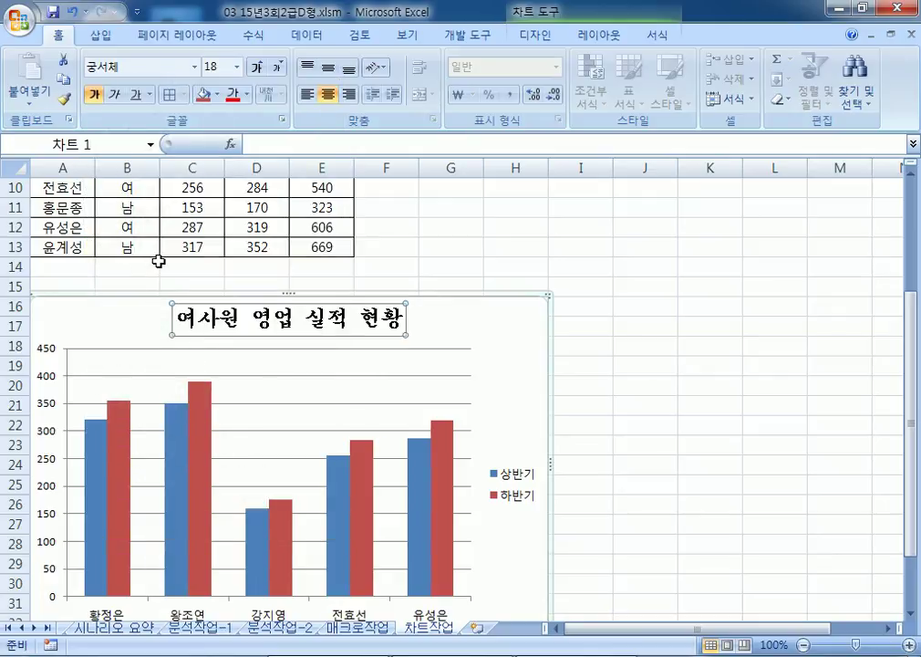
Step: Give the chart title yellow text on a blue background fill
{"action": "left_click", "coordinate": [246, 94]}
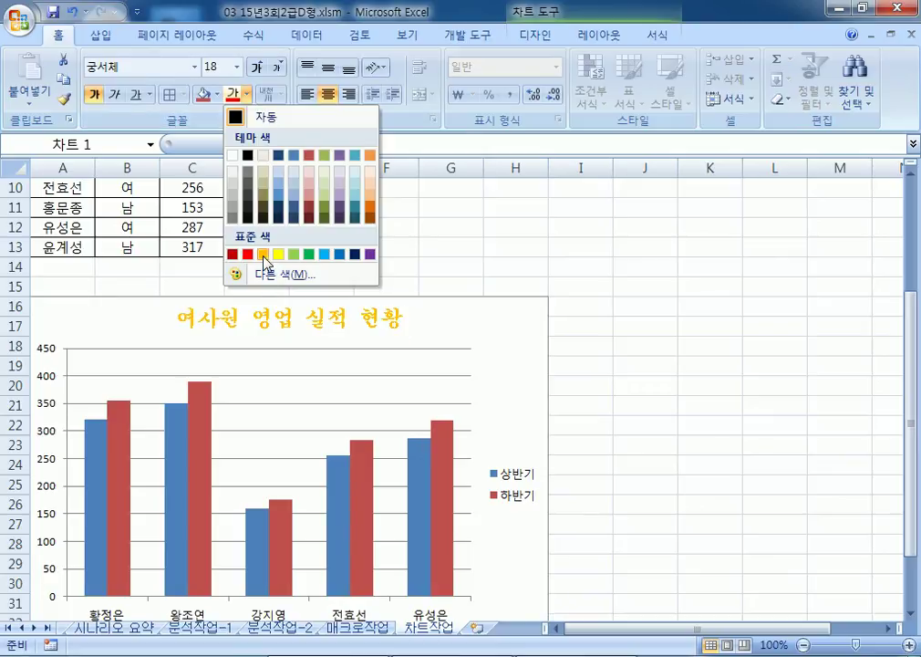
{"action": "left_click", "coordinate": [263, 256]}
{"action": "left_click", "coordinate": [219, 95]}
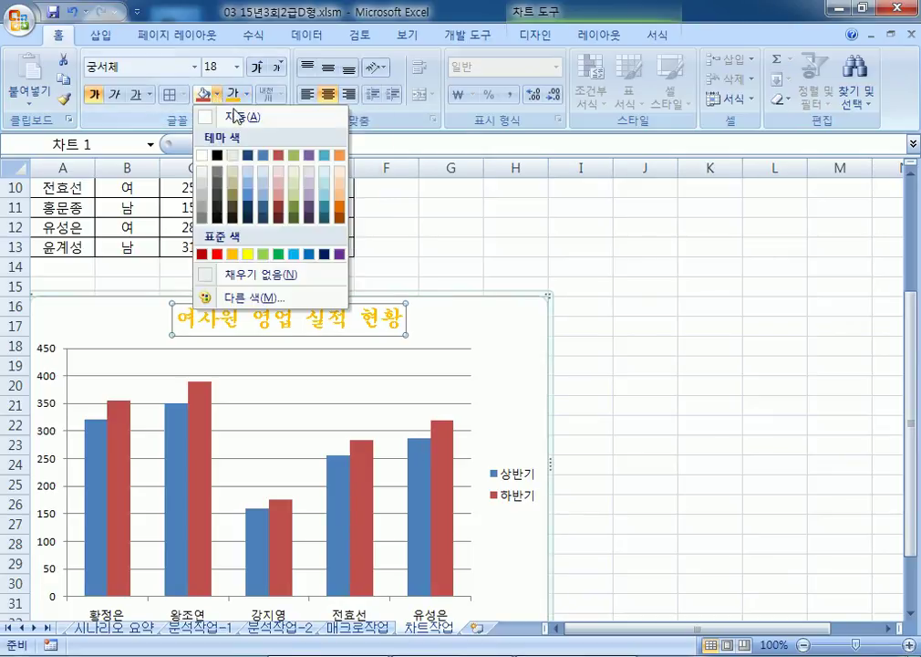
{"action": "left_click", "coordinate": [311, 253]}
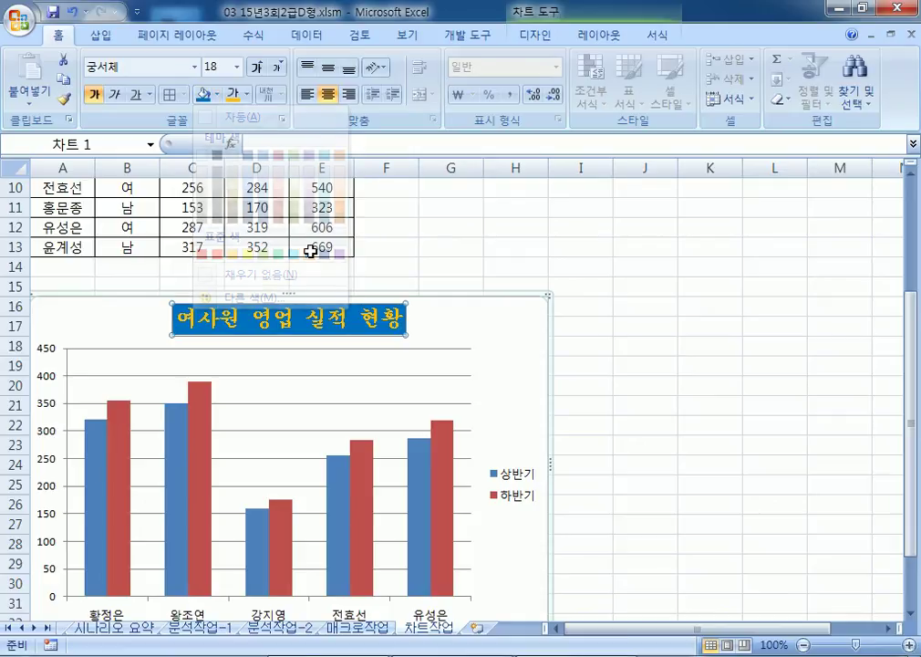
{"action": "left_click", "coordinate": [327, 340]}
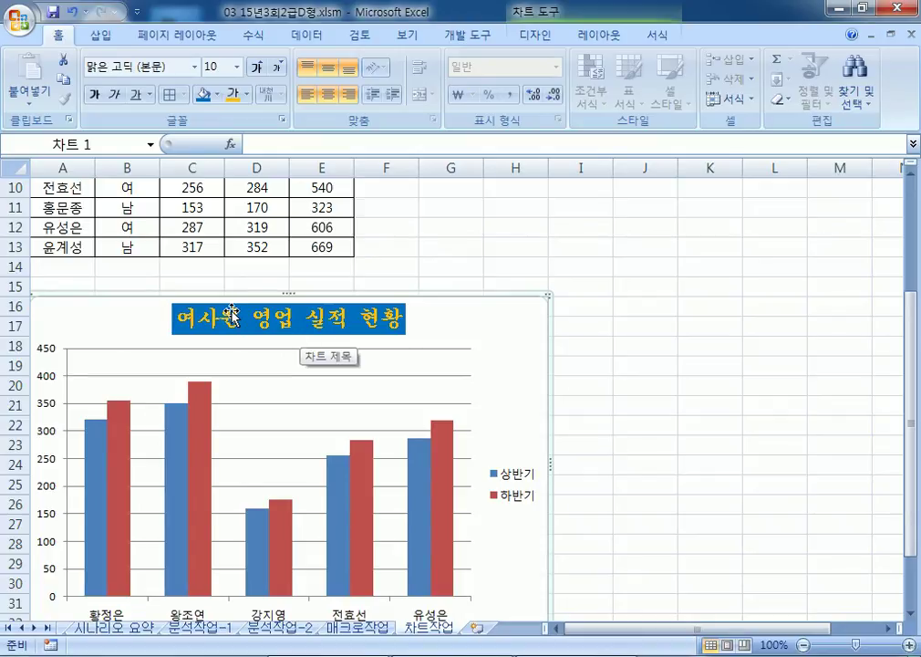
{"action": "scroll", "coordinate": [233, 312], "scroll_direction": "down", "scroll_amount": 2}
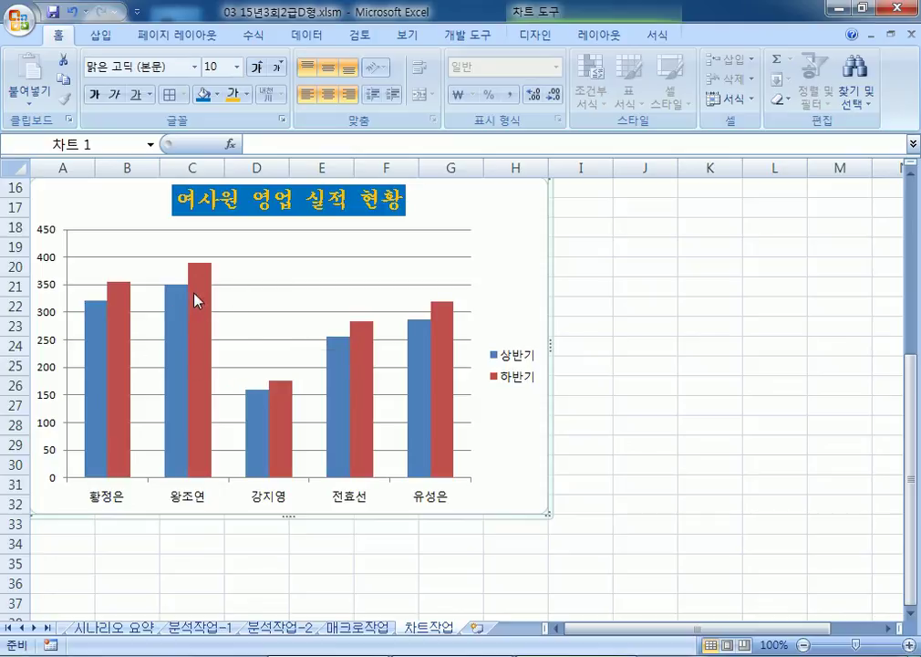
{"action": "left_click", "coordinate": [179, 313]}
{"action": "left_click", "coordinate": [199, 306]}
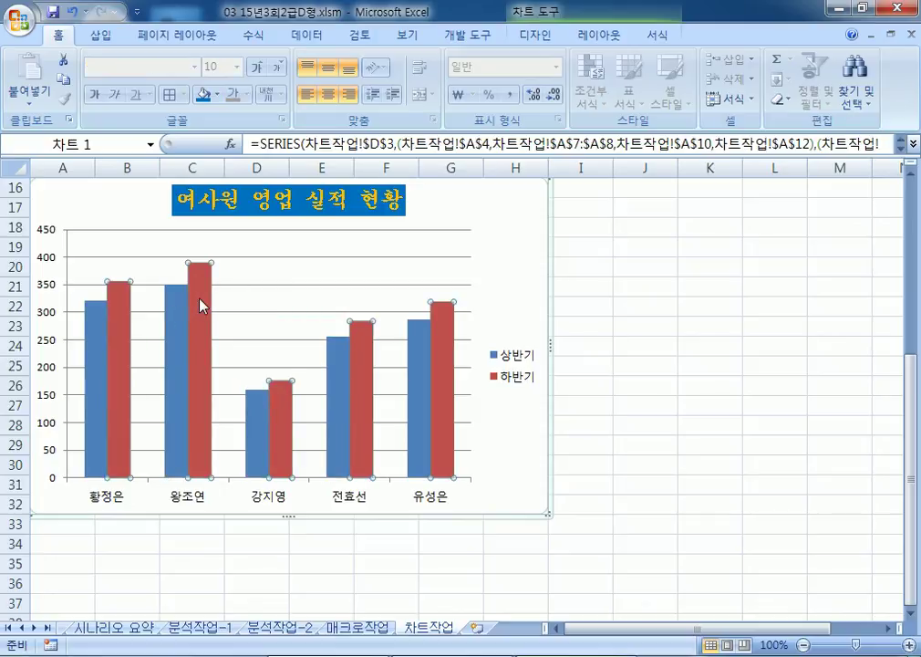
{"action": "left_click", "coordinate": [179, 319]}
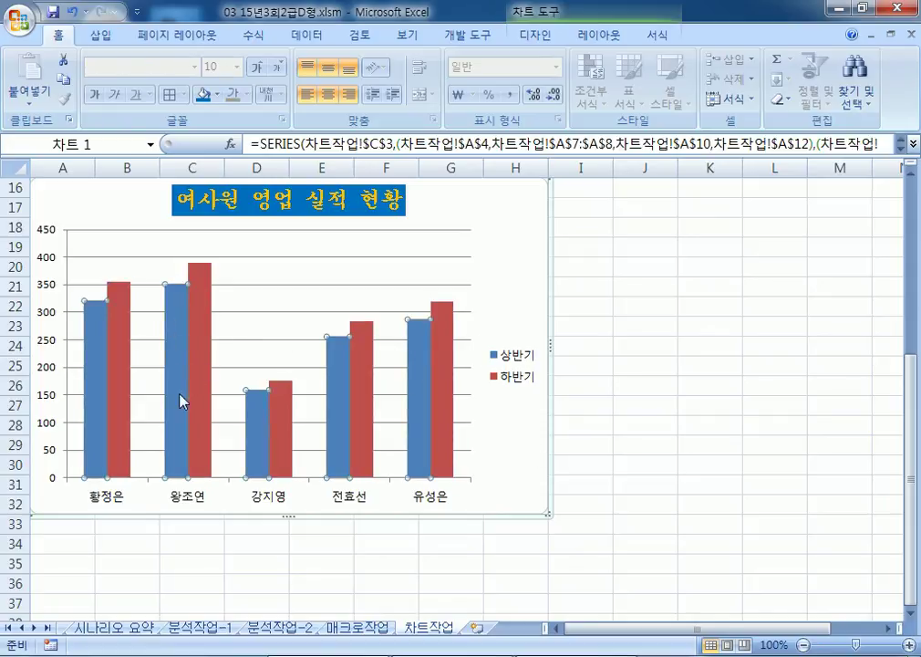
{"action": "left_click", "coordinate": [171, 308]}
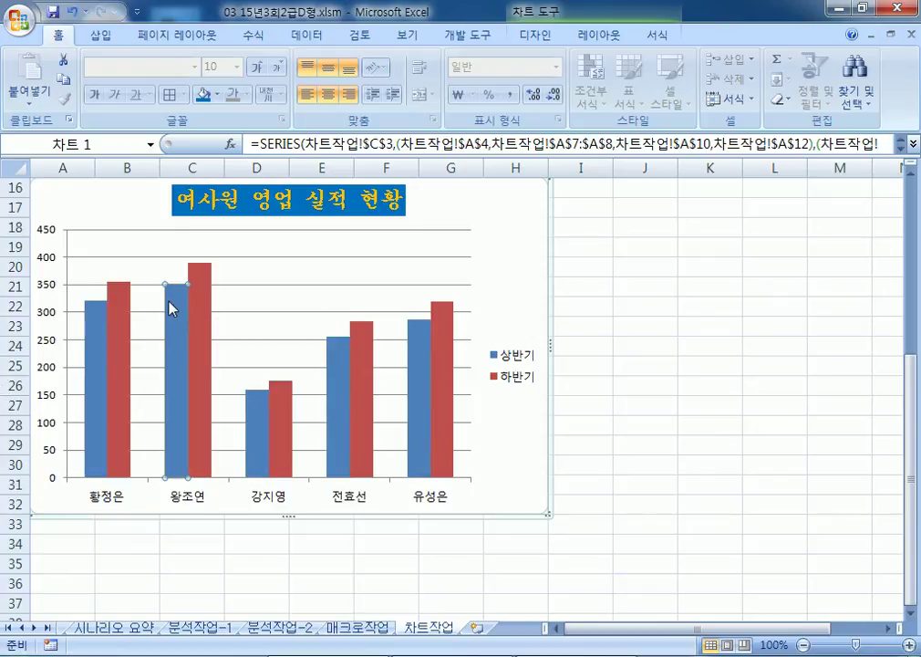
{"action": "right_click", "coordinate": [170, 302]}
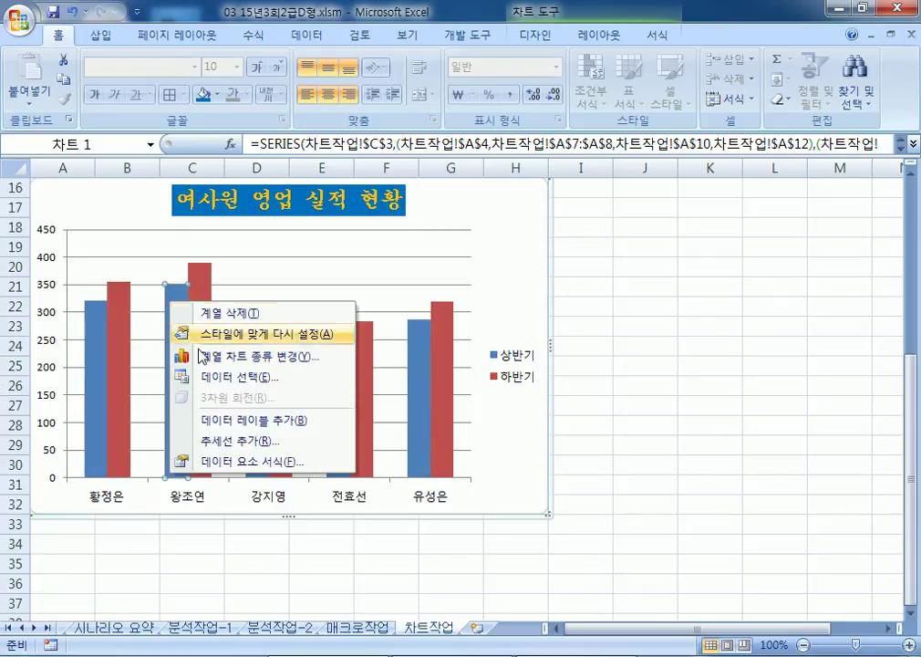
{"action": "left_click", "coordinate": [215, 419]}
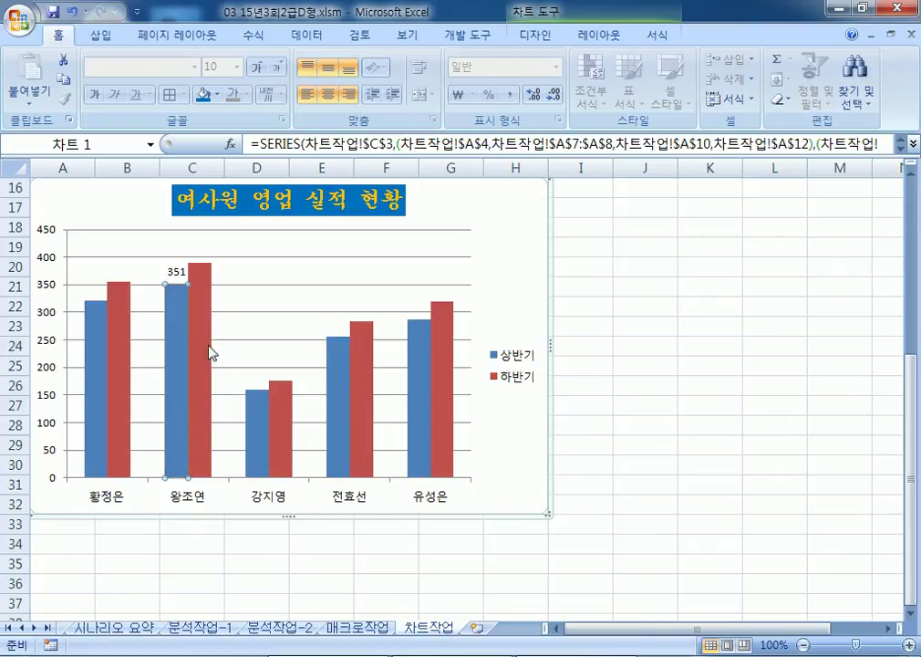
{"action": "left_click", "coordinate": [203, 337]}
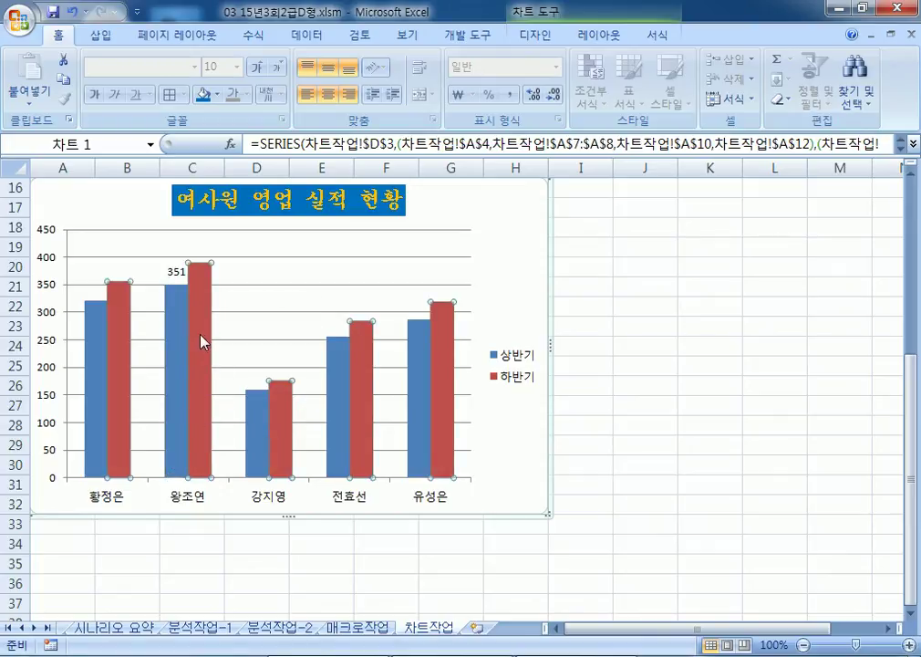
{"action": "left_click", "coordinate": [201, 327]}
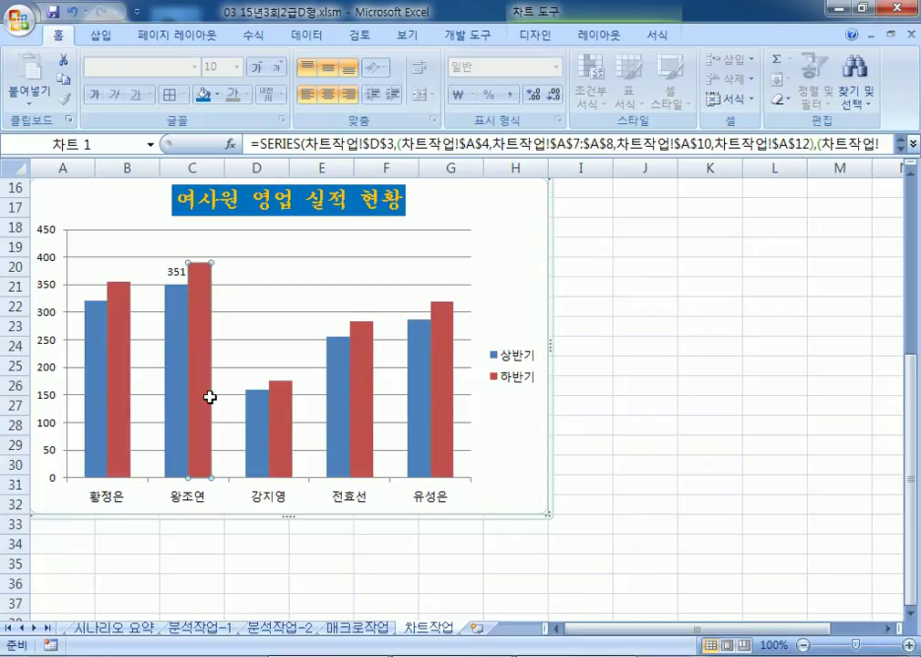
{"action": "left_click", "coordinate": [349, 257]}
{"action": "left_click", "coordinate": [193, 319]}
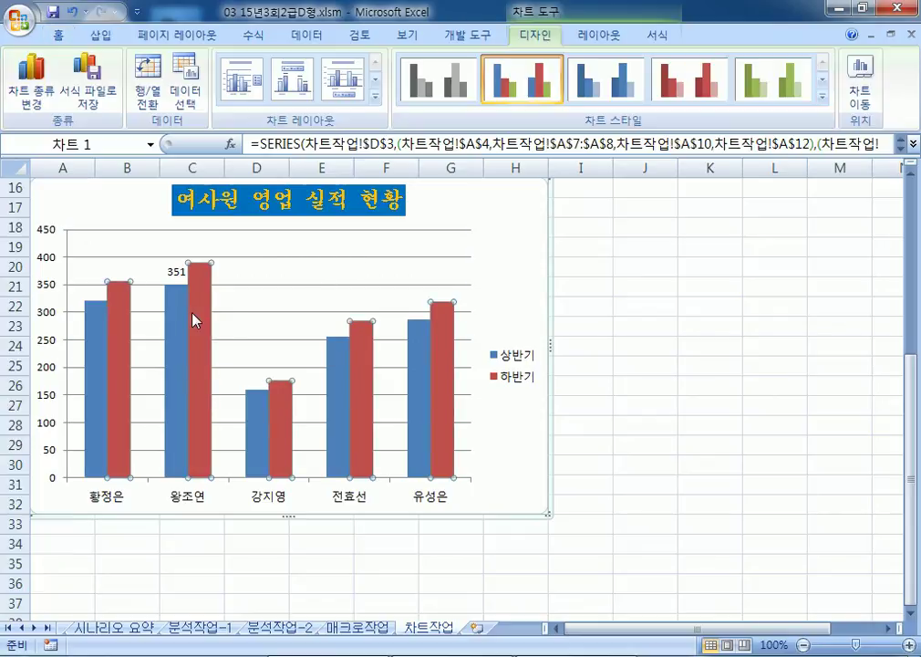
{"action": "left_click", "coordinate": [487, 287]}
{"action": "left_click", "coordinate": [206, 315]}
{"action": "left_click", "coordinate": [208, 329]}
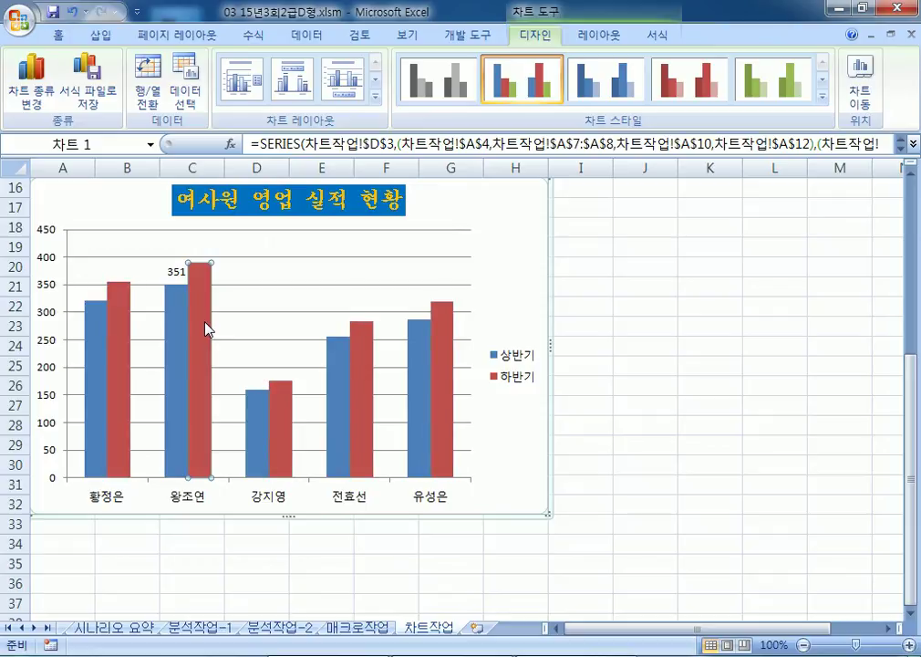
{"action": "right_click", "coordinate": [208, 329]}
{"action": "left_click", "coordinate": [233, 438]}
Step: Fix the value axis maximum at 500 and its major unit at 100
{"action": "left_click", "coordinate": [51, 285]}
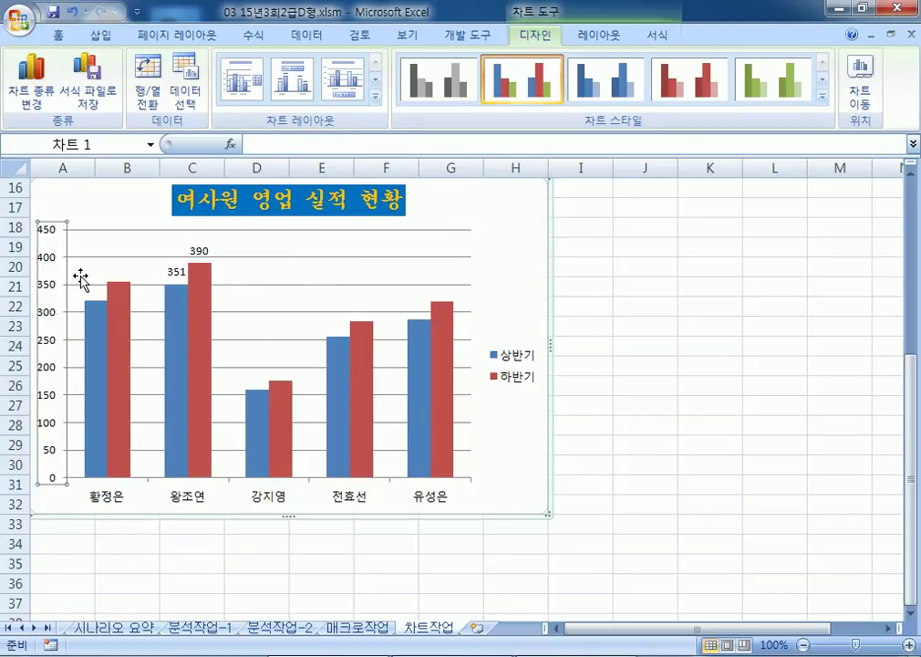
{"action": "key", "text": "ctrl+1"}
{"action": "left_click", "coordinate": [488, 174]}
{"action": "type", "text": "500"}
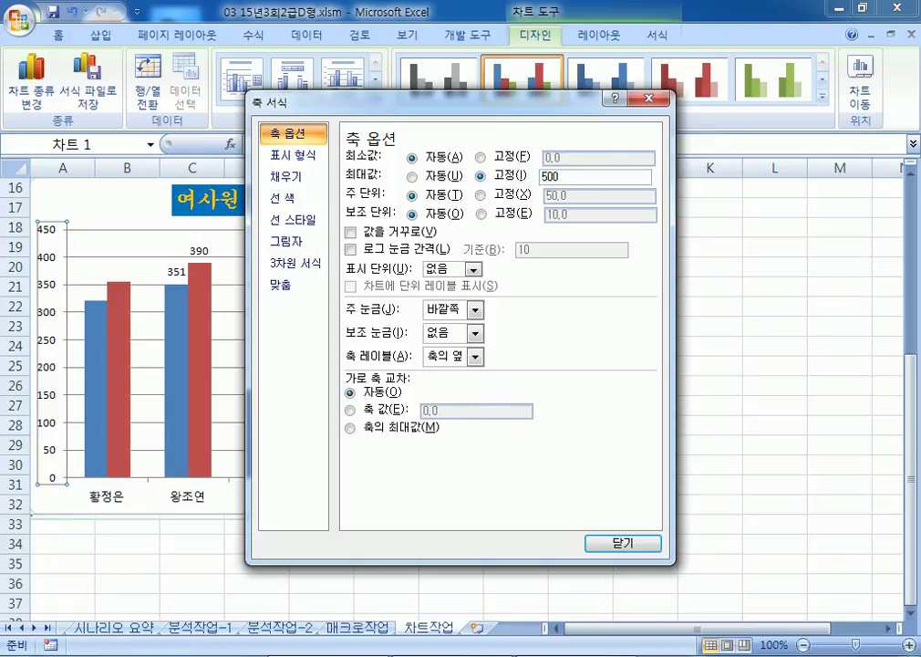
{"action": "key", "text": "Tab"}
{"action": "key", "text": "Tab"}
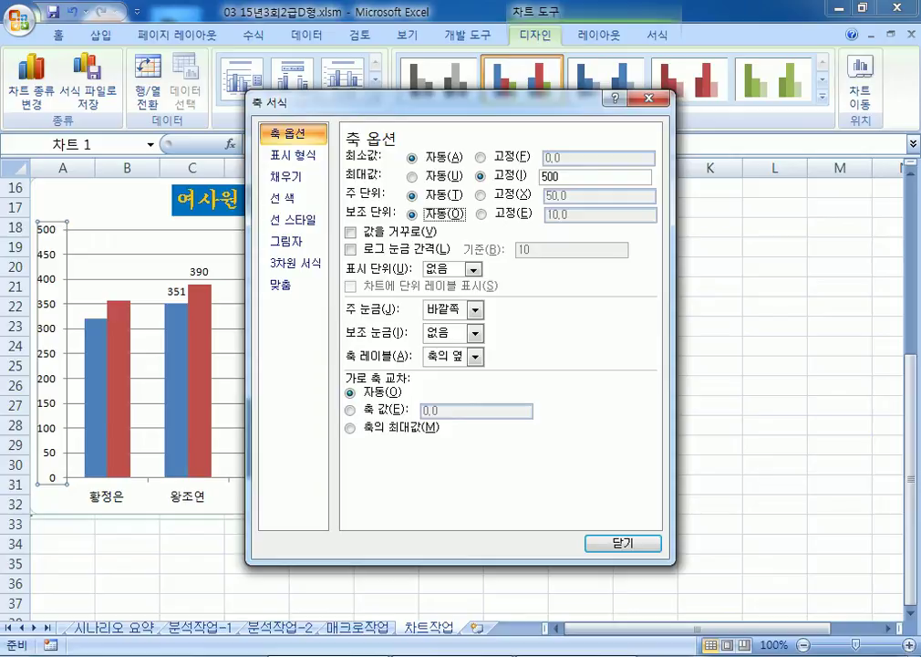
{"action": "left_click", "coordinate": [501, 203]}
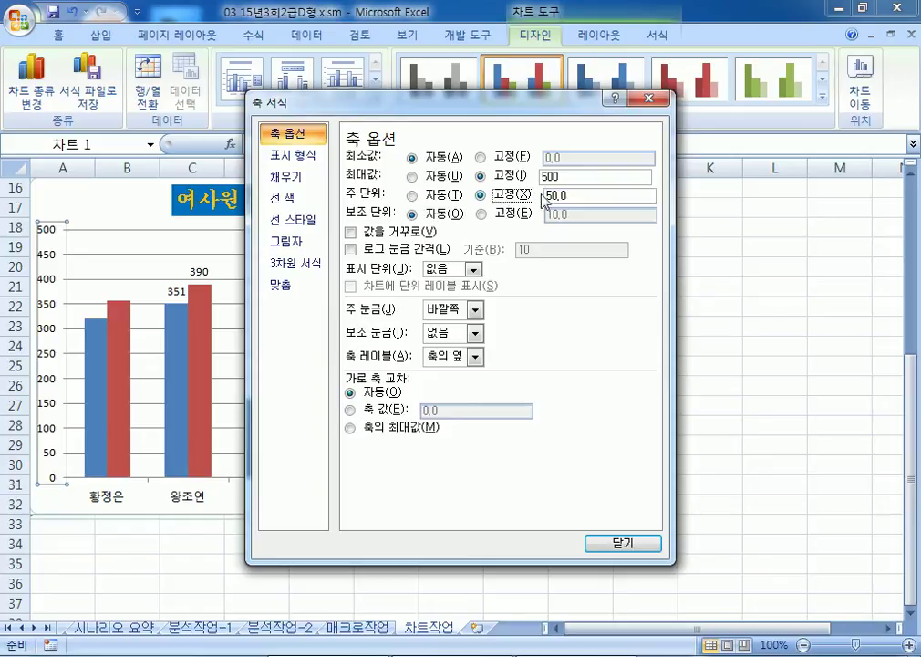
{"action": "key", "text": "Tab"}
{"action": "type", "text": "100"}
{"action": "key", "text": "Return"}
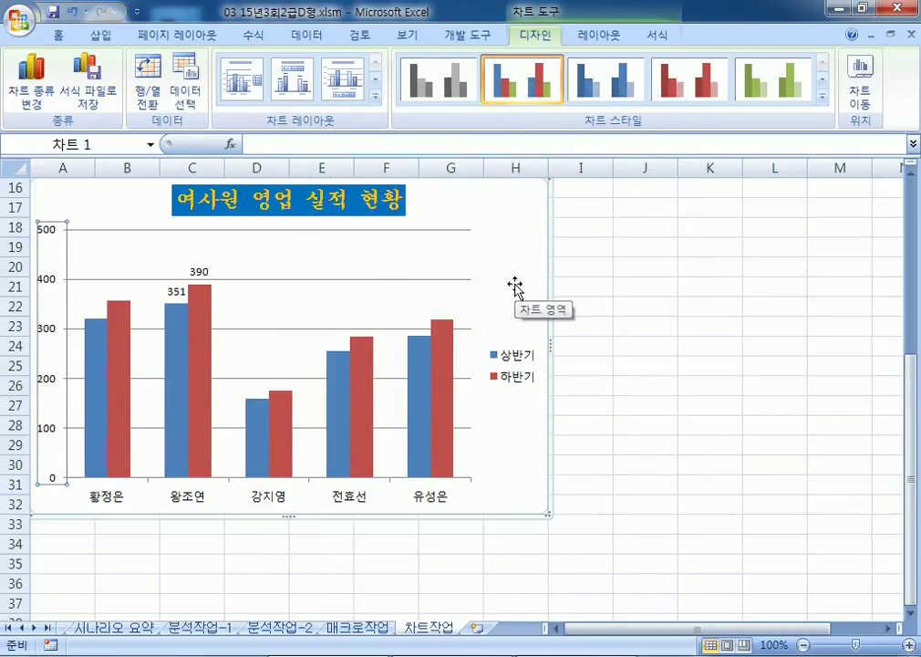
{"action": "key", "text": "ctrl+1"}
Step: Give the chart area border rounded corners
{"action": "left_click_drag", "start_coordinate": [507, 99], "coordinate": [829, 98]}
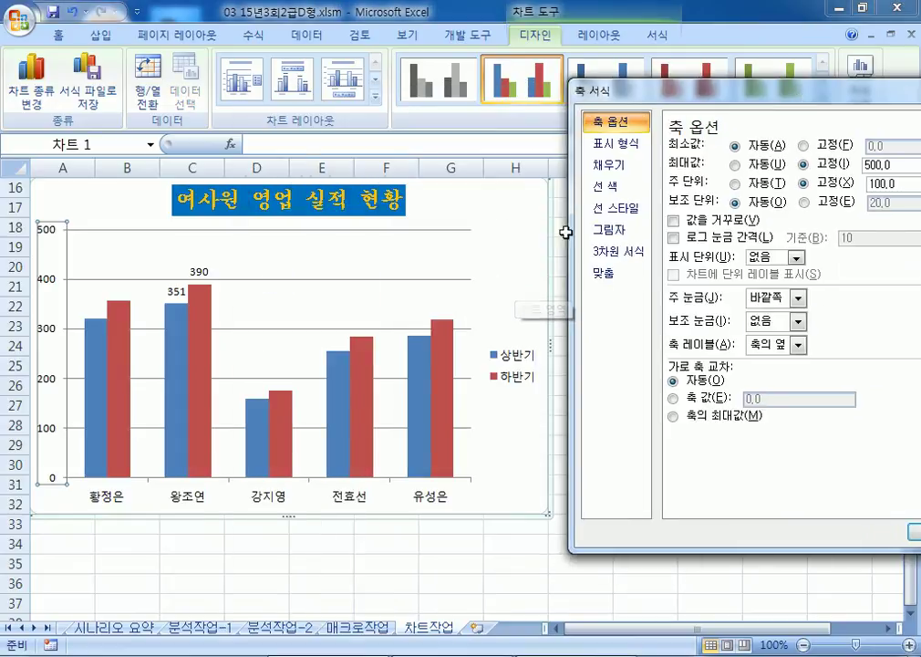
{"action": "left_click", "coordinate": [484, 266]}
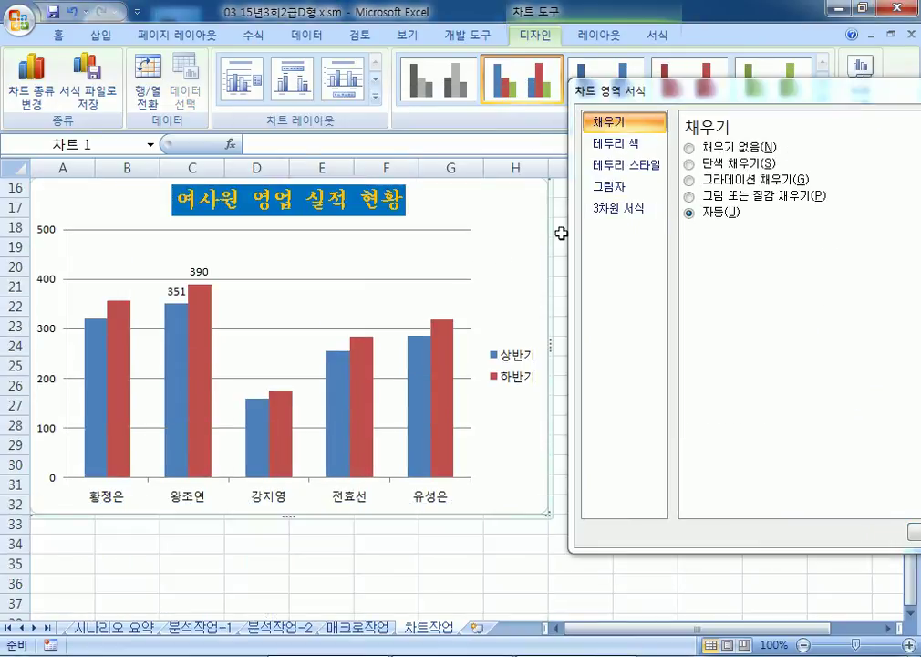
{"action": "left_click", "coordinate": [620, 165]}
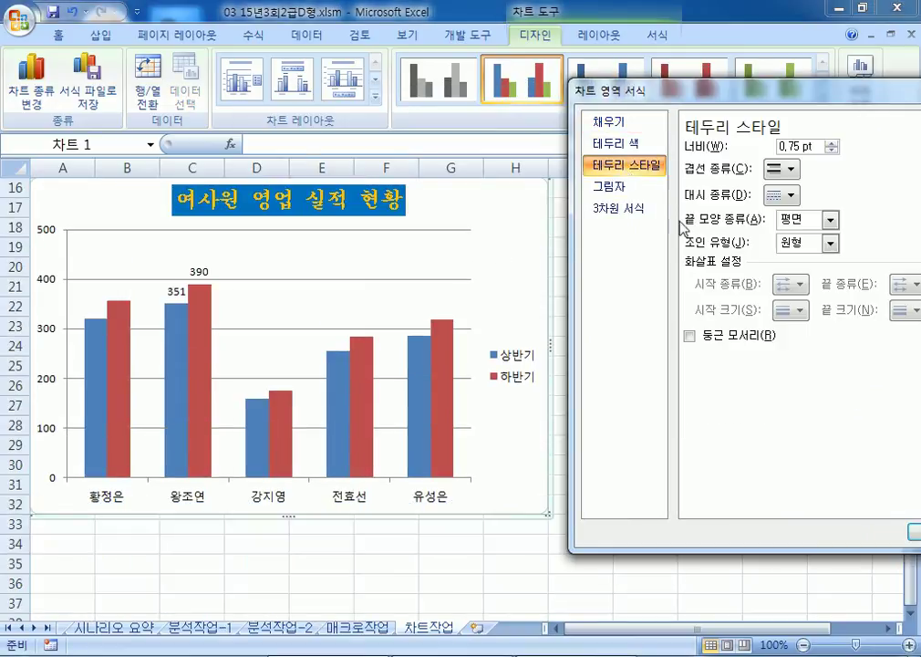
{"action": "left_click", "coordinate": [708, 342]}
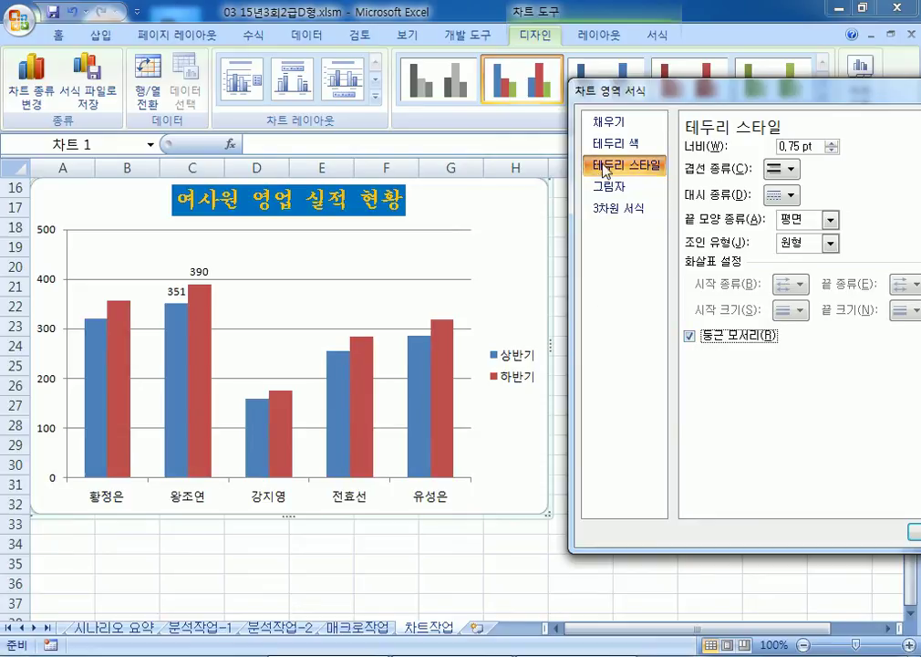
Step: Apply an outer bottom-right diagonal drop shadow to the chart area
{"action": "left_click", "coordinate": [623, 190]}
{"action": "left_click_drag", "start_coordinate": [607, 91], "coordinate": [539, 88]}
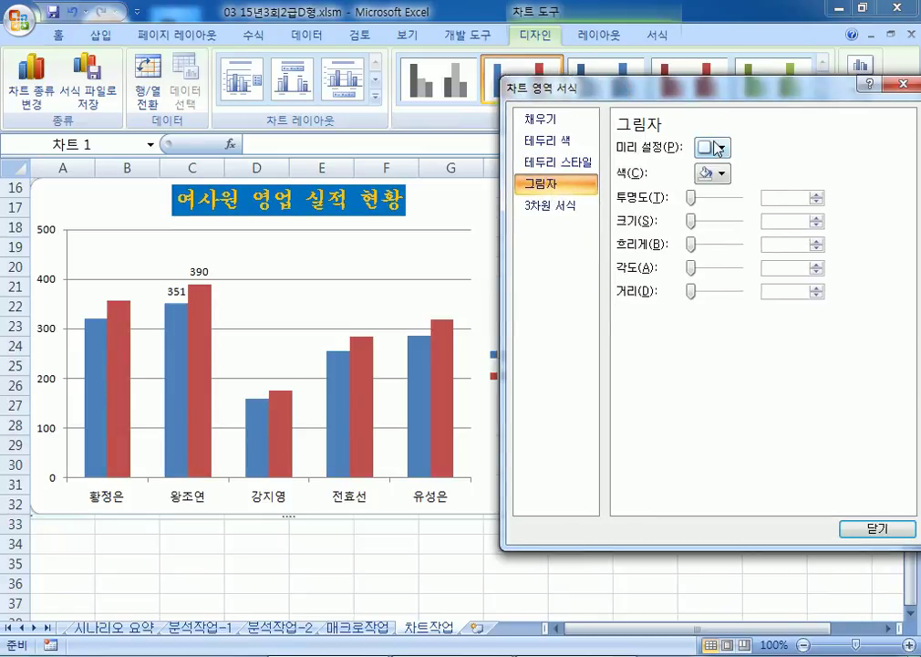
{"action": "left_click", "coordinate": [713, 147]}
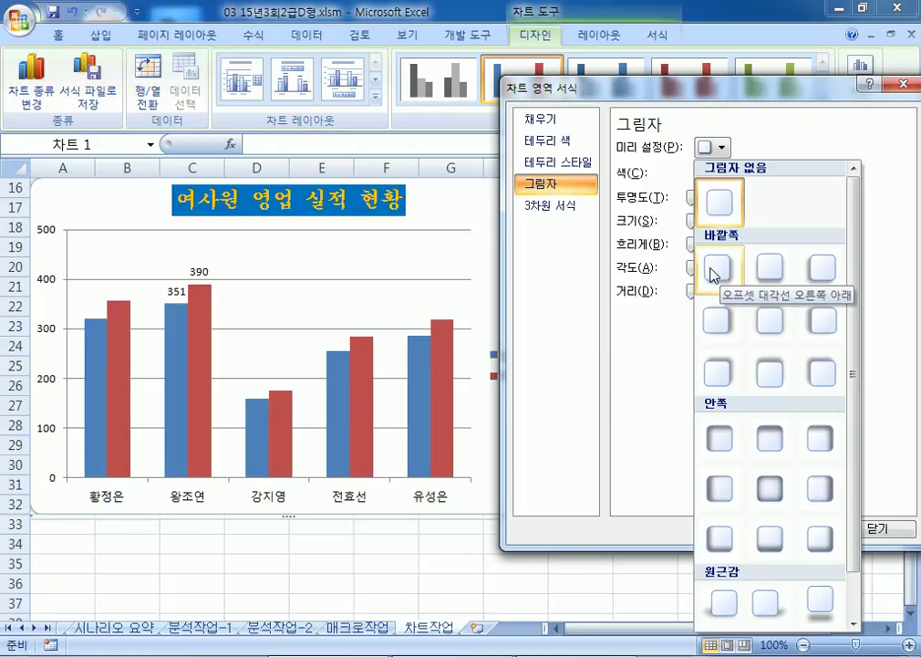
{"action": "left_click", "coordinate": [714, 268]}
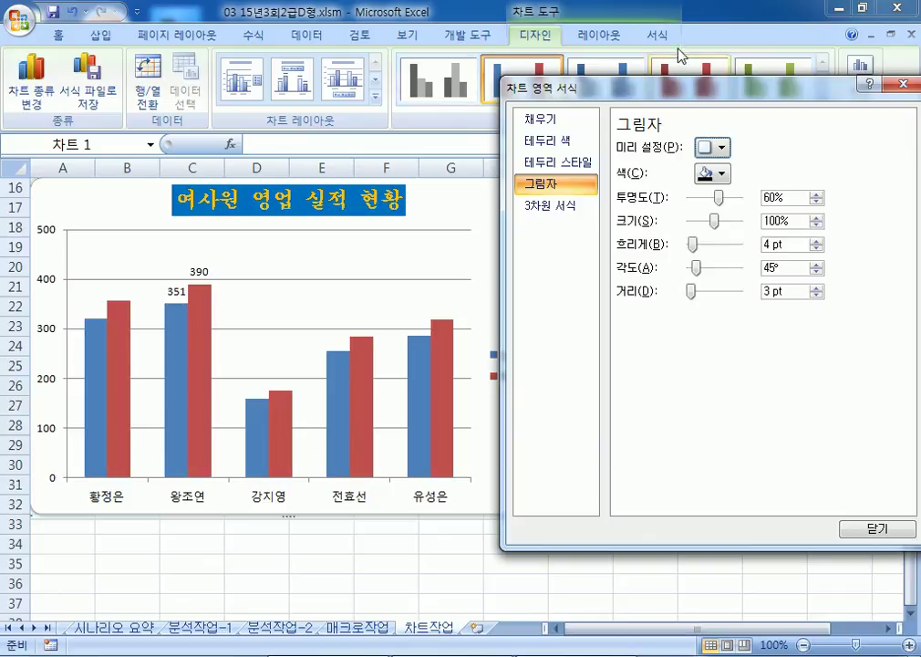
{"action": "left_click_drag", "start_coordinate": [641, 101], "coordinate": [580, 76]}
{"action": "left_click", "coordinate": [786, 512]}
{"action": "left_click", "coordinate": [729, 540]}
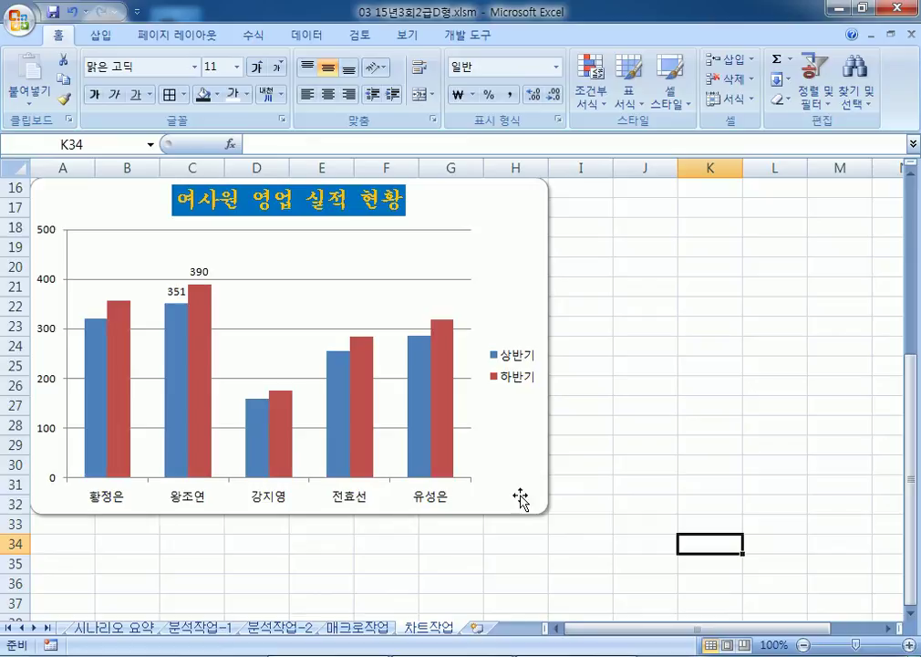
Step: Close the chart workbook without saving changes
{"action": "left_click", "coordinate": [671, 401]}
{"action": "scroll", "coordinate": [662, 444], "scroll_direction": "up", "scroll_amount": 5}
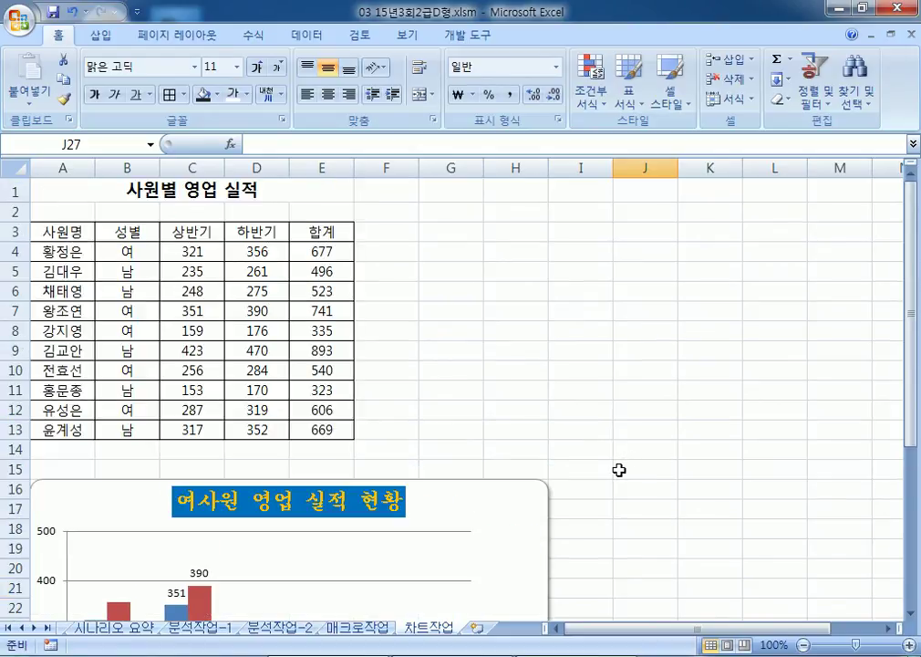
{"action": "left_click", "coordinate": [68, 185]}
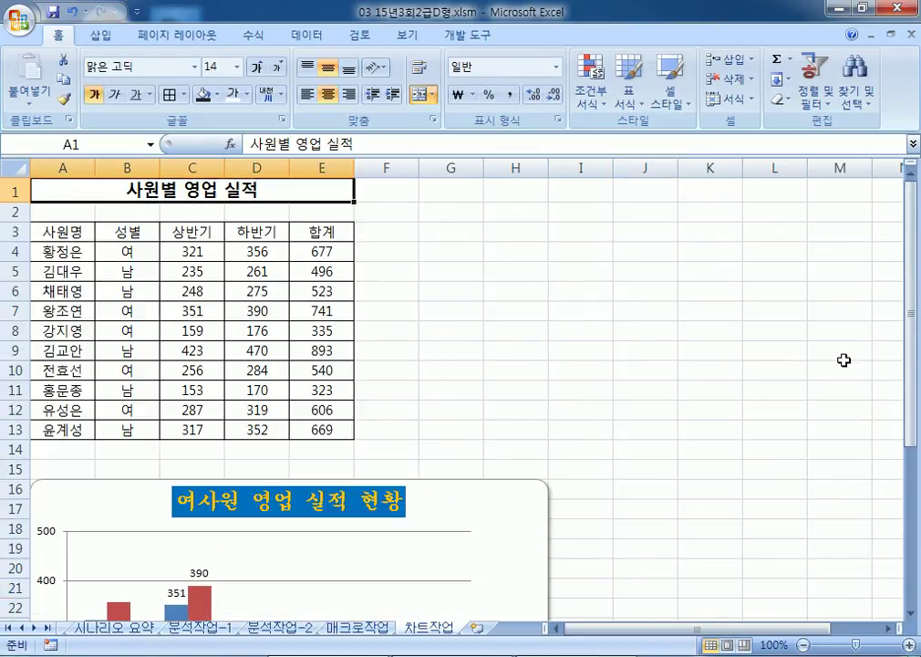
{"action": "left_click", "coordinate": [912, 35]}
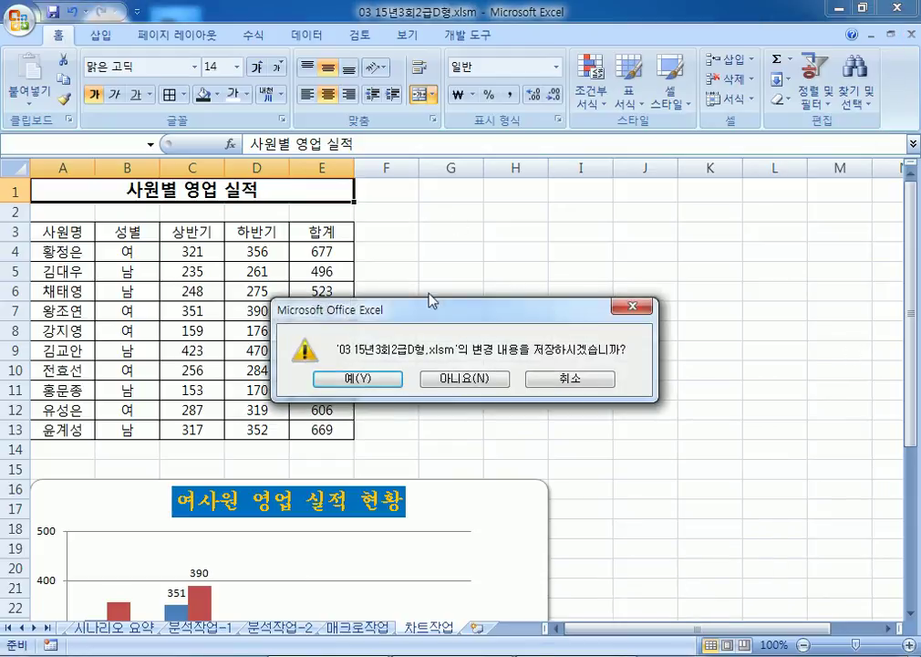
{"action": "left_click", "coordinate": [465, 377]}
Step: Open the password-protected workbook 04 15년2급상시.xlsm
{"action": "left_click", "coordinate": [22, 20]}
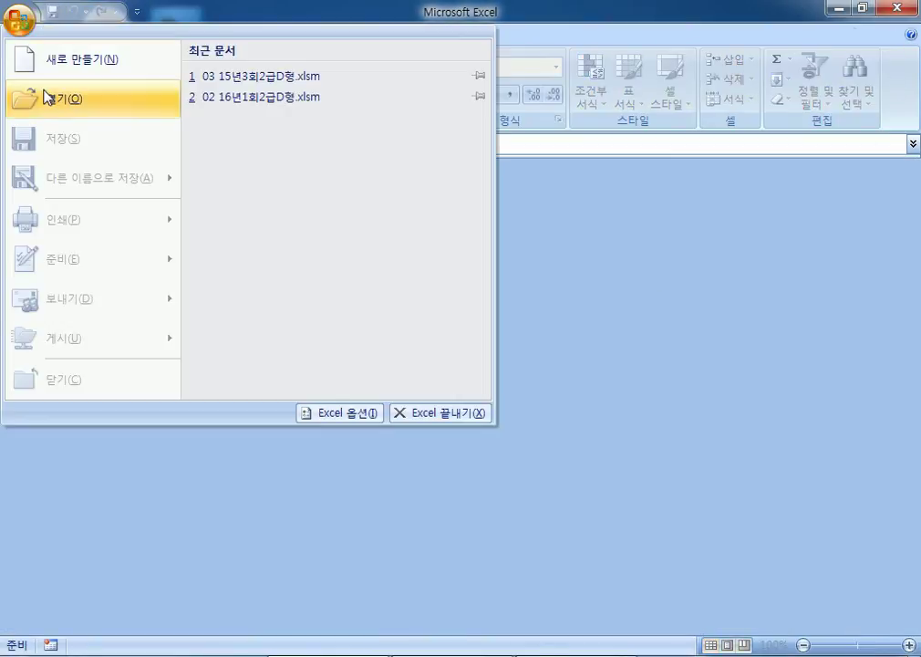
{"action": "left_click", "coordinate": [47, 97]}
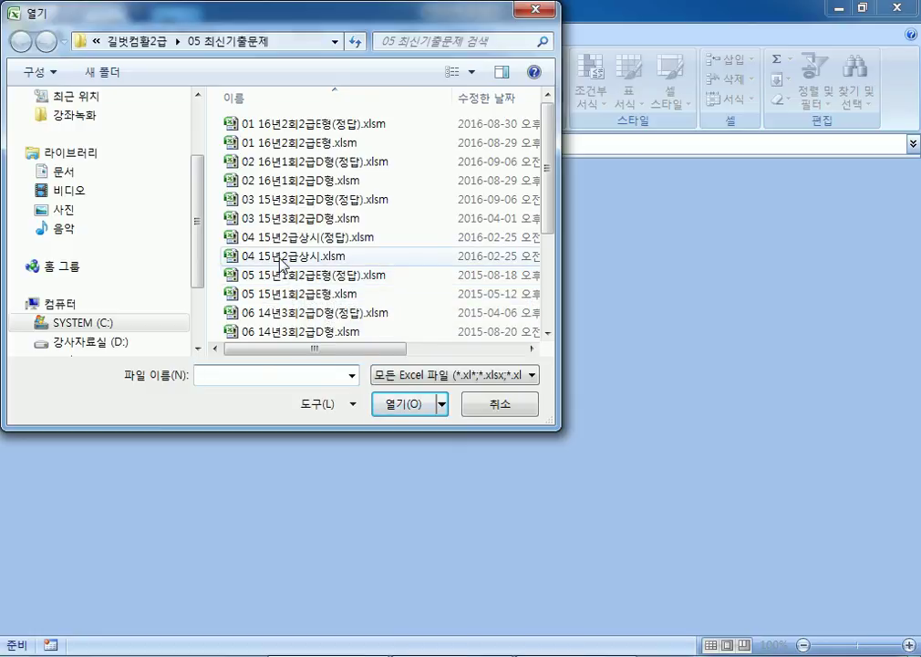
{"action": "left_click", "coordinate": [281, 258]}
{"action": "double_click", "coordinate": [281, 257]}
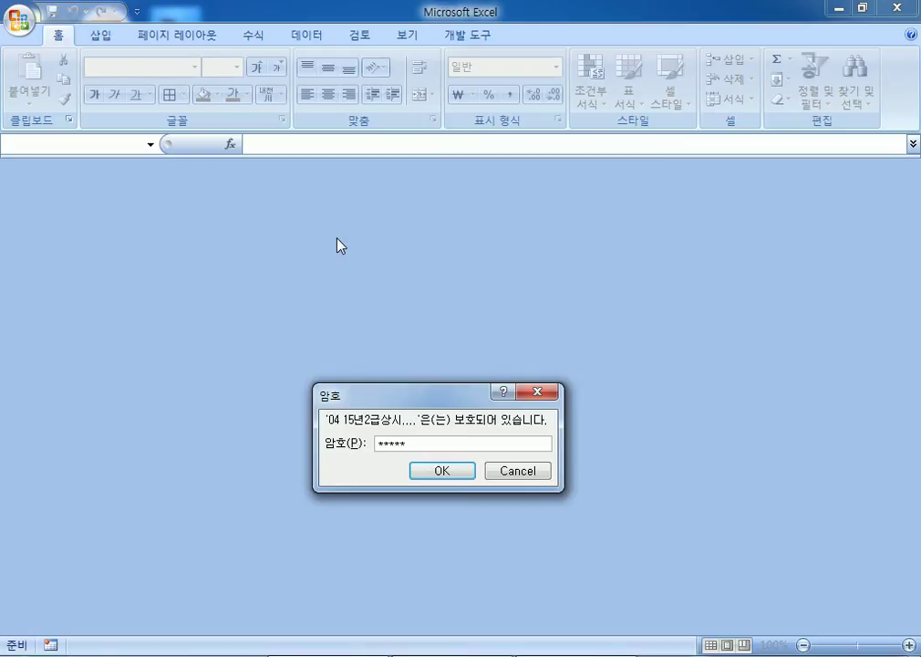
{"action": "key", "text": "Return"}
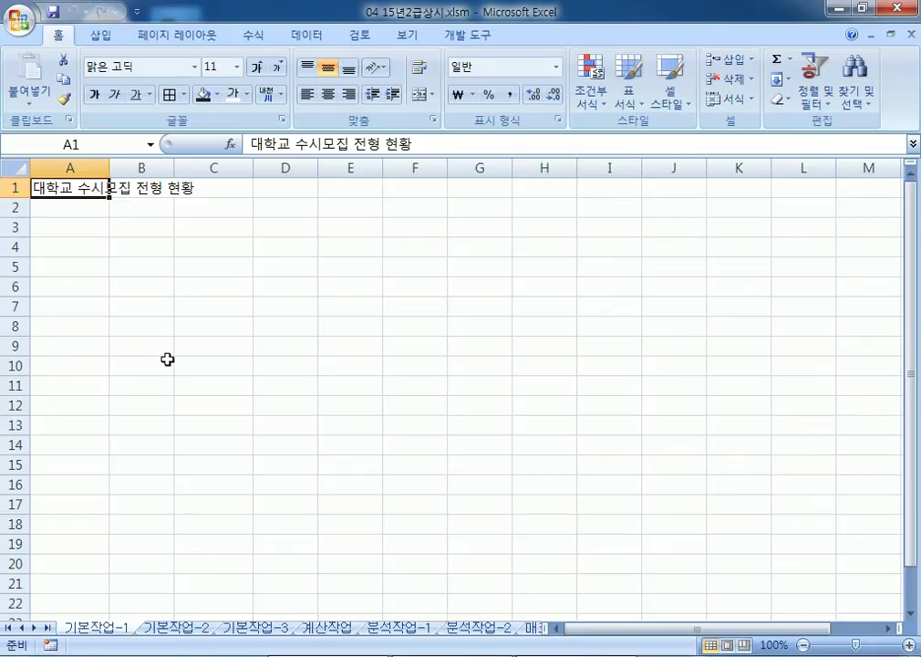
Step: On sheet 기본작업-2, merge and centre the A1:F1 title and set its font to 궁서체
{"action": "left_click", "coordinate": [160, 630]}
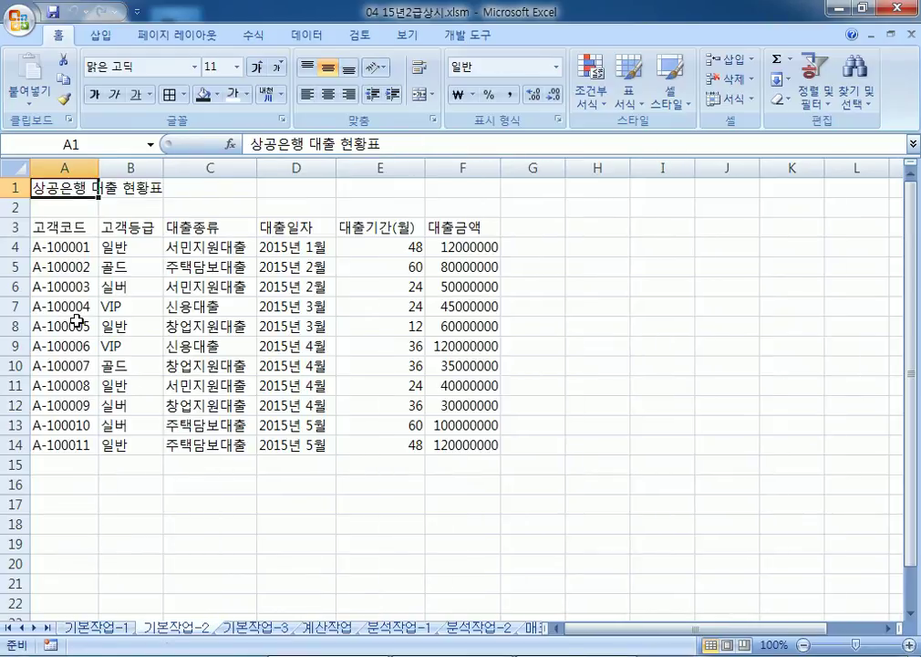
{"action": "left_click_drag", "start_coordinate": [76, 182], "coordinate": [437, 181]}
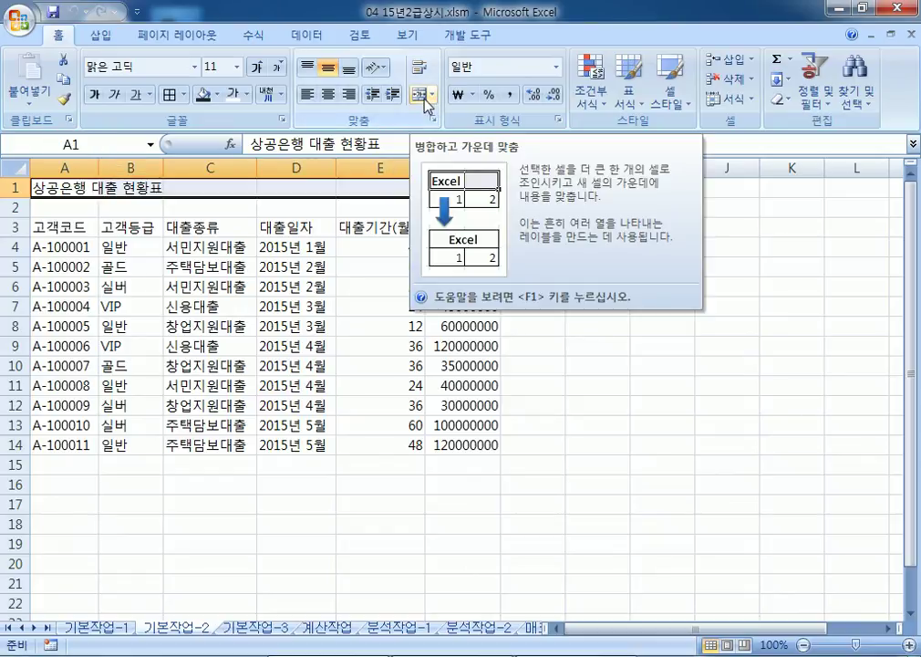
{"action": "left_click", "coordinate": [425, 101]}
{"action": "left_click", "coordinate": [195, 66]}
{"action": "scroll", "coordinate": [166, 242], "scroll_direction": "down", "scroll_amount": 15}
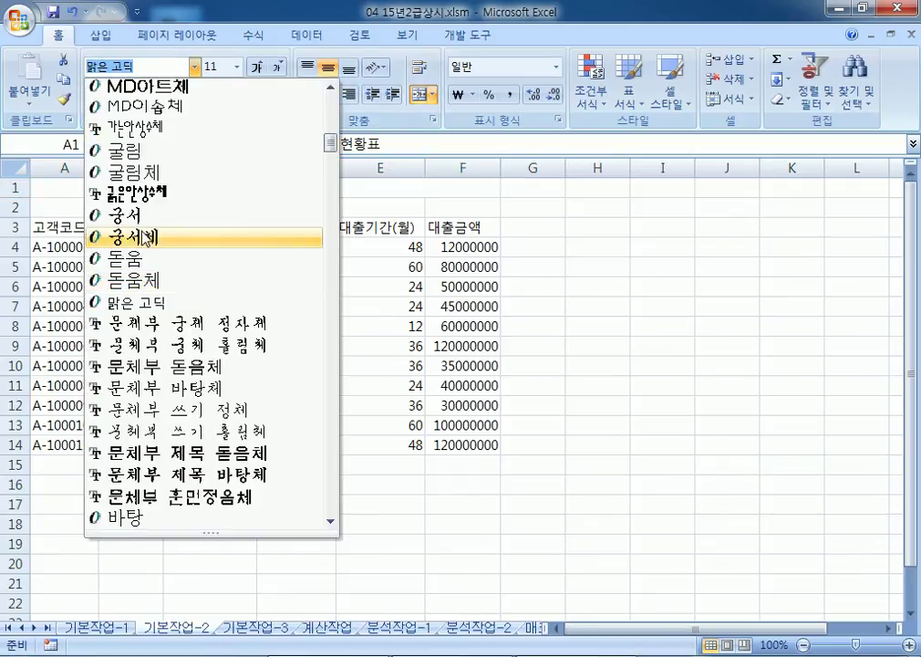
{"action": "left_click", "coordinate": [146, 236]}
Step: Make the title 20 pt, bold and underlined
{"action": "left_click", "coordinate": [256, 68]}
{"action": "left_click", "coordinate": [256, 68]}
{"action": "left_click", "coordinate": [257, 68]}
{"action": "left_click", "coordinate": [256, 69]}
{"action": "left_click", "coordinate": [257, 69]}
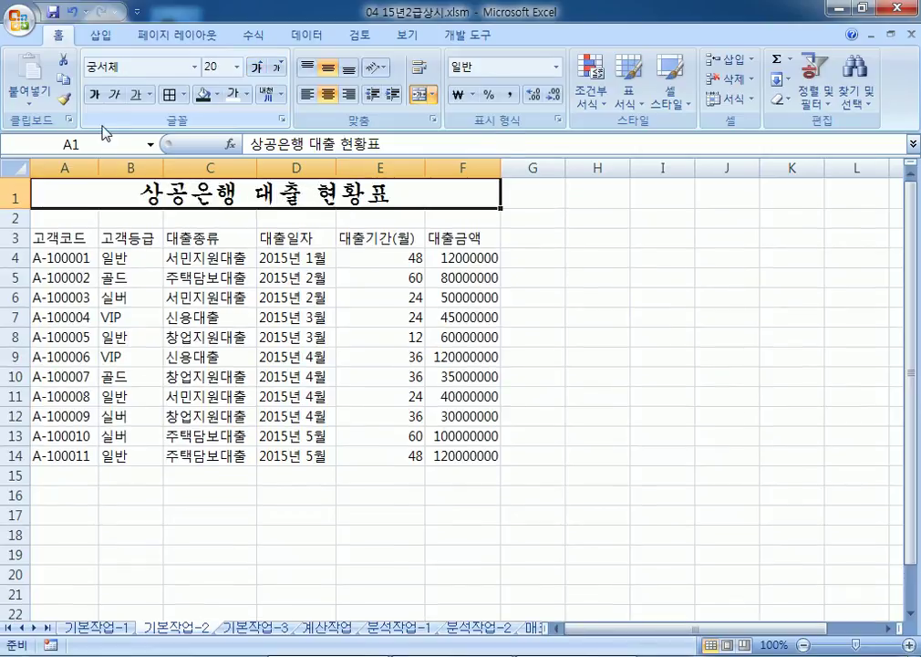
{"action": "left_click", "coordinate": [94, 94]}
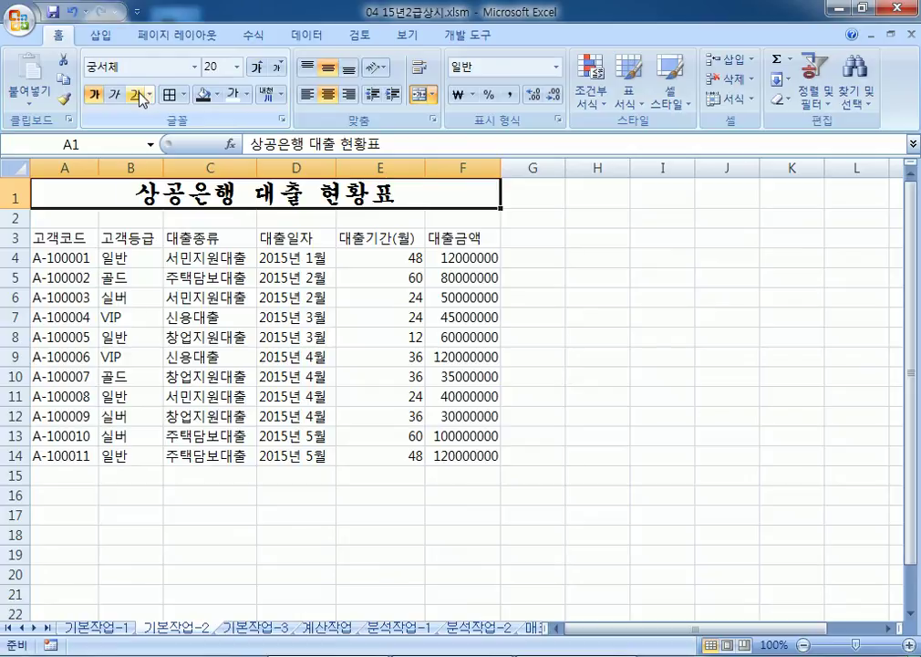
{"action": "left_click", "coordinate": [139, 95]}
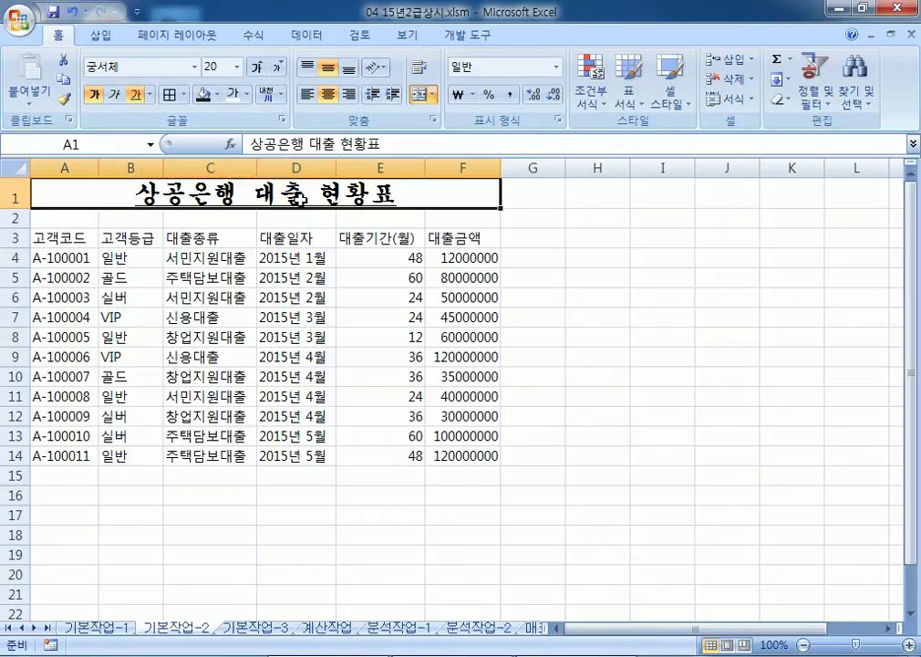
Step: Convert 대출 in the title to the Hanja 貸出
{"action": "double_click", "coordinate": [298, 195]}
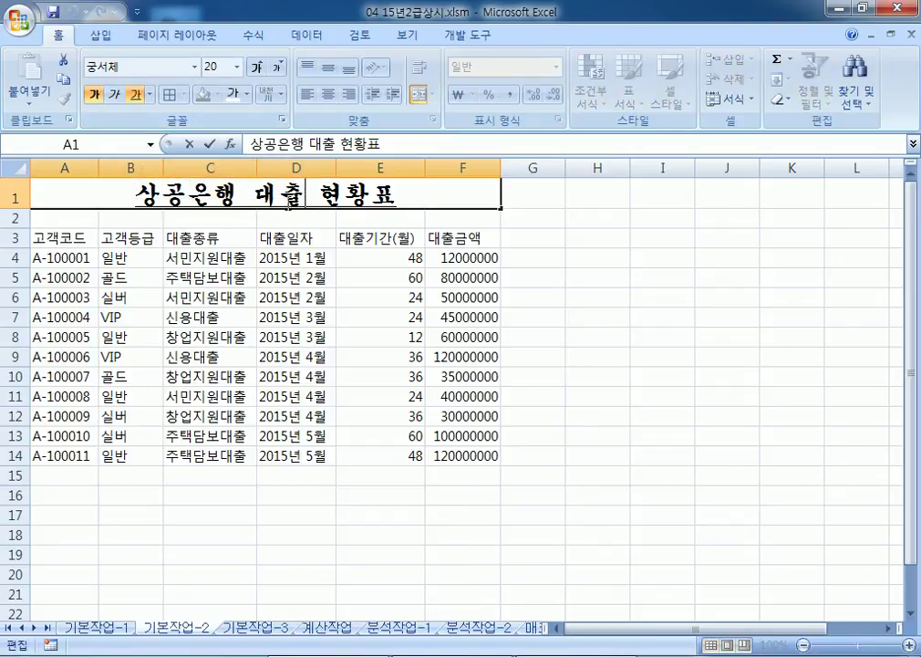
{"action": "key", "text": "shift+Left"}
{"action": "key", "text": "shift+Left"}
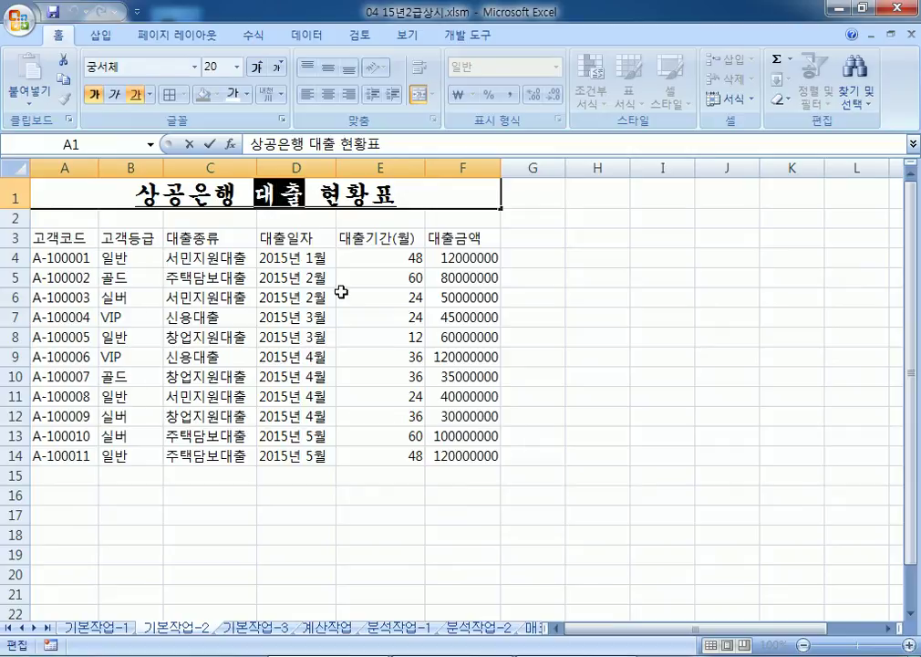
{"action": "key", "text": "Hangul_Hanja"}
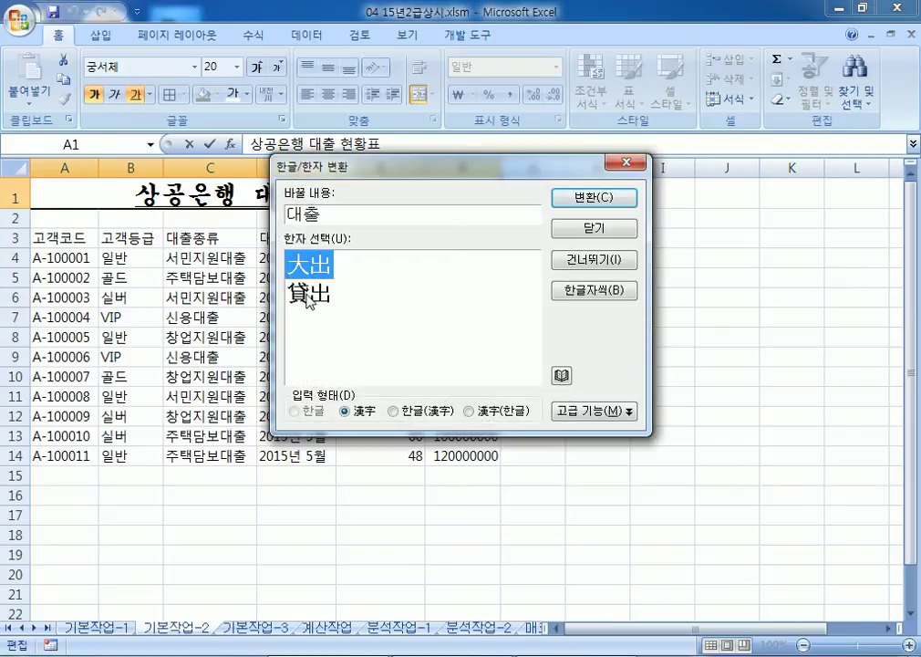
{"action": "left_click", "coordinate": [308, 294]}
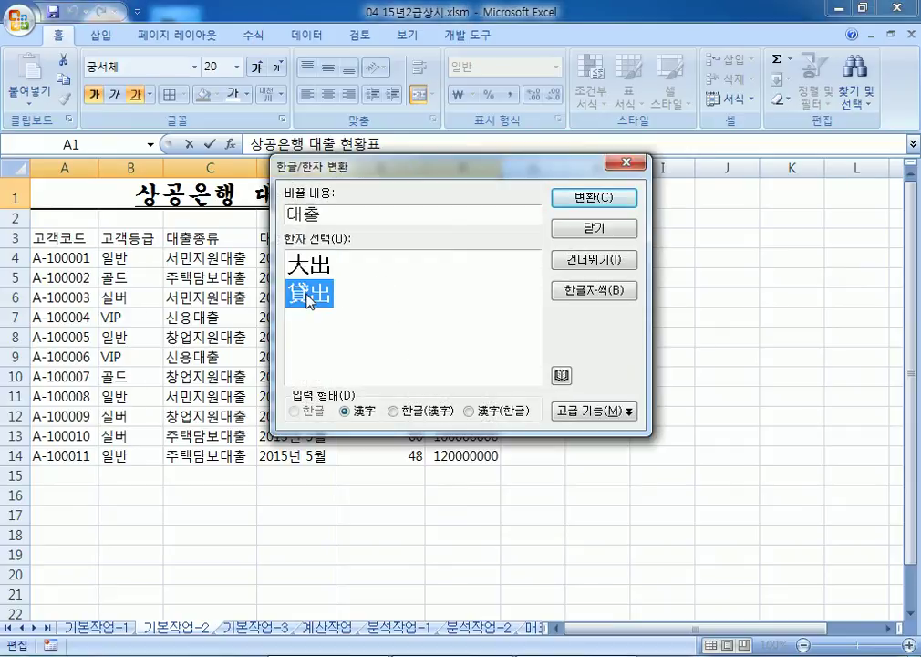
{"action": "left_click", "coordinate": [609, 205]}
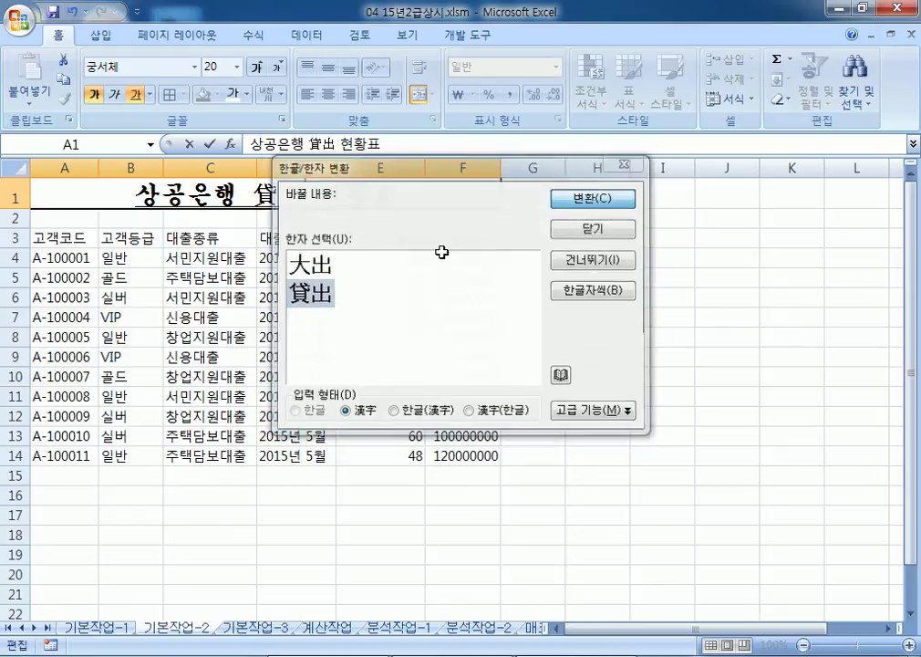
{"action": "left_click", "coordinate": [207, 313]}
{"action": "left_click_drag", "start_coordinate": [45, 237], "coordinate": [469, 229]}
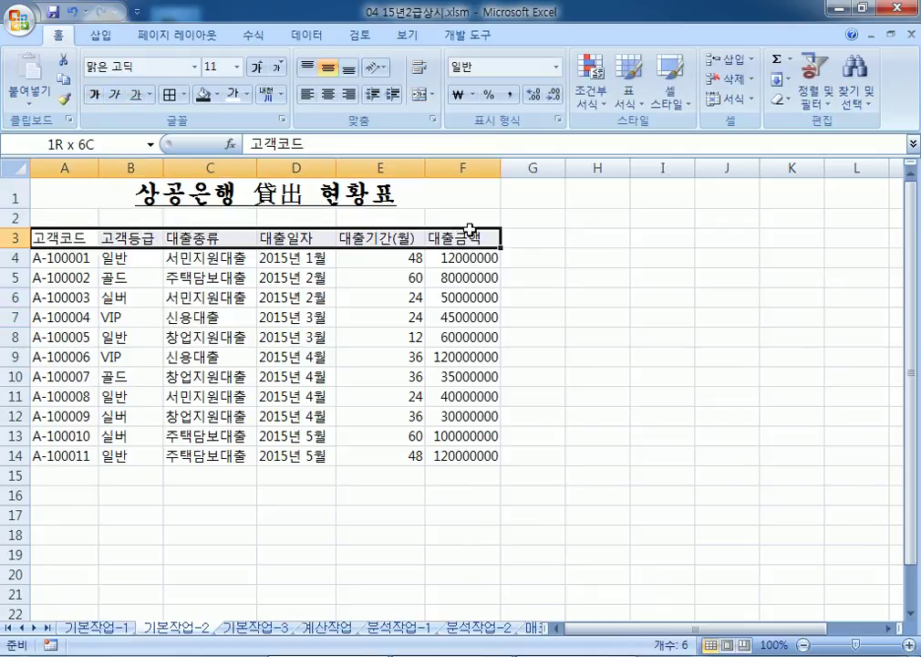
Step: Apply the 강조색5 cell style to headers A3:F3 and centre their text
{"action": "left_click", "coordinate": [670, 84]}
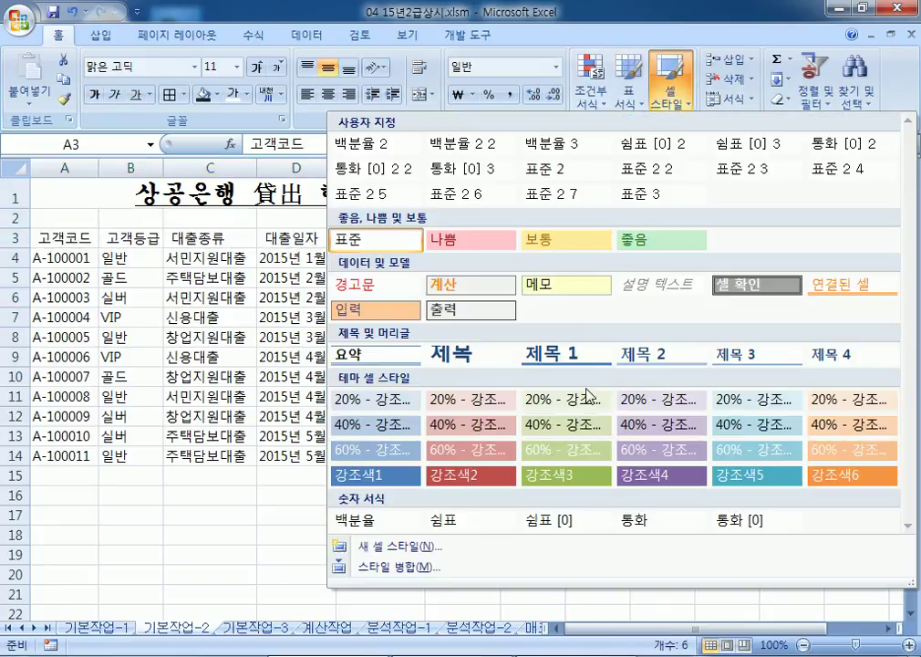
{"action": "left_click", "coordinate": [771, 480]}
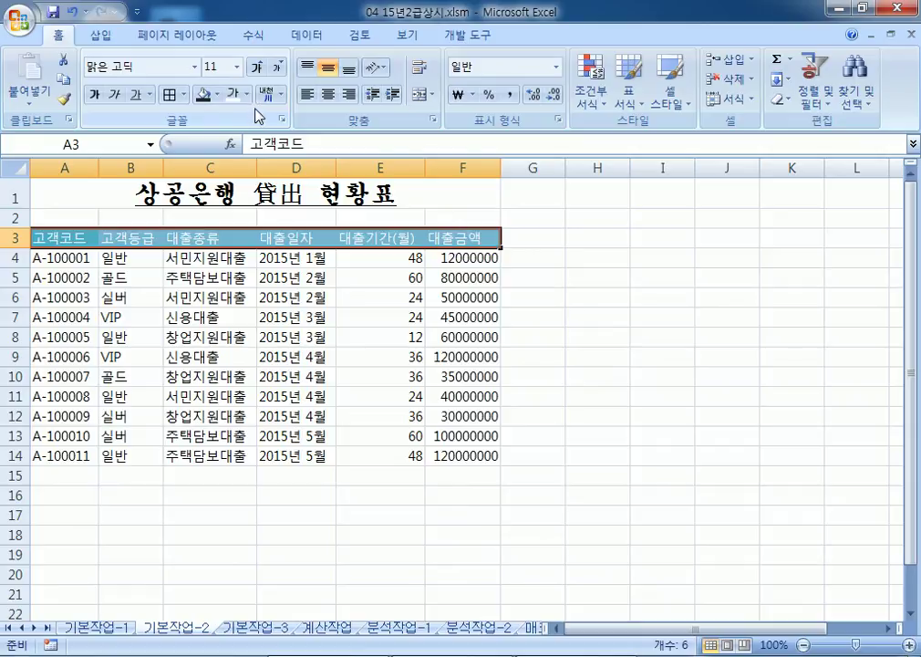
{"action": "left_click", "coordinate": [327, 94]}
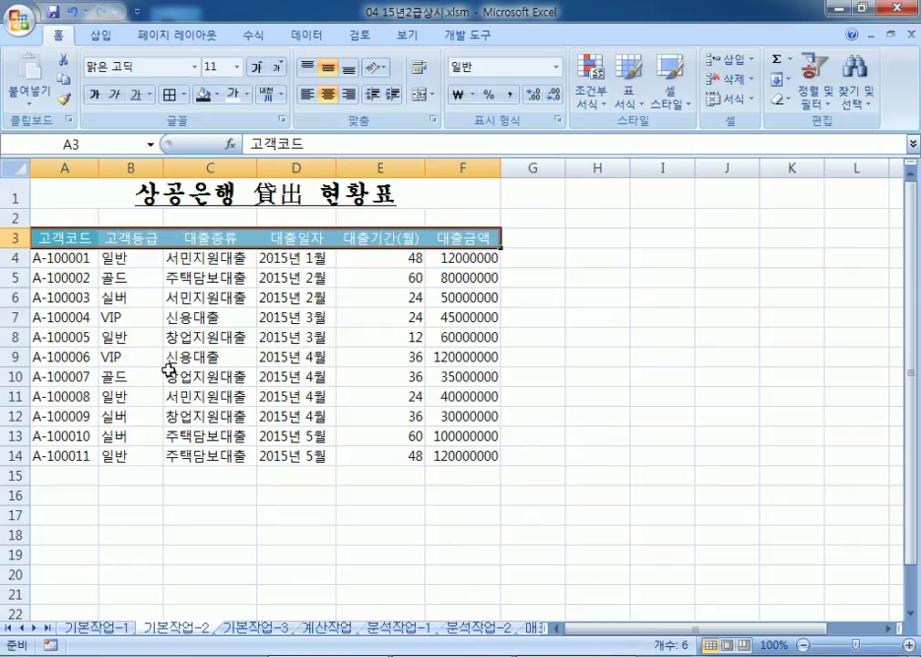
{"action": "left_click_drag", "start_coordinate": [461, 257], "coordinate": [470, 455]}
{"action": "scroll", "coordinate": [438, 434], "scroll_direction": "down", "scroll_amount": 3}
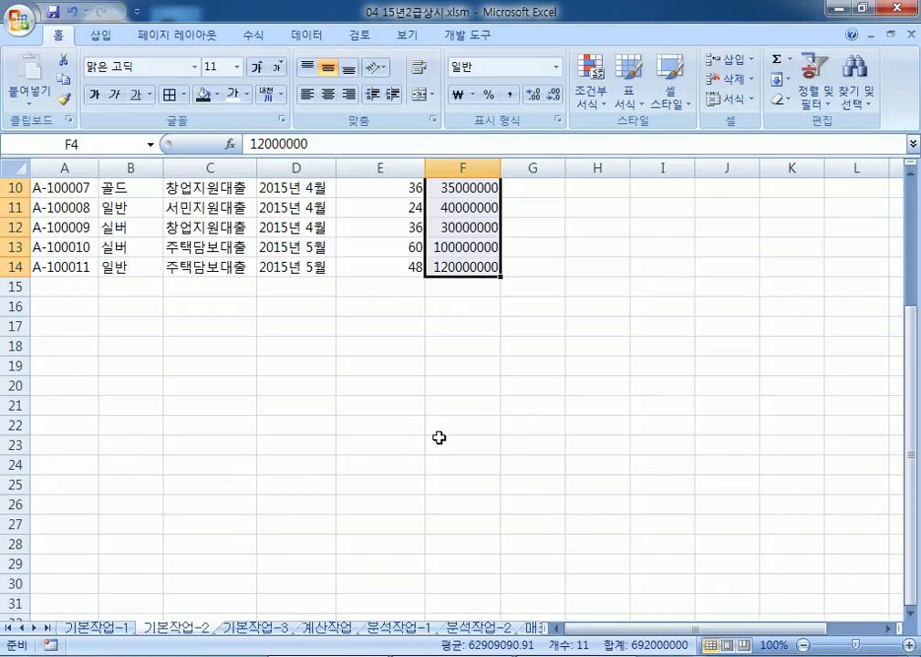
Step: Give loan amounts F4:F14 the custom format #,##0"원", e.g. 12,000,000원
{"action": "scroll", "coordinate": [439, 438], "scroll_direction": "up", "scroll_amount": 1}
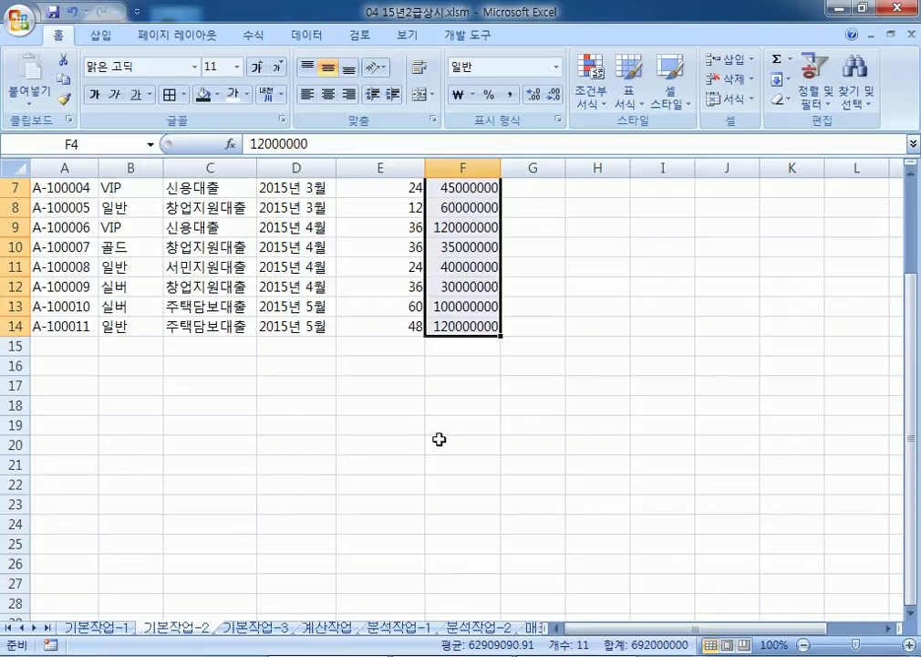
{"action": "scroll", "coordinate": [439, 429], "scroll_direction": "up", "scroll_amount": 2}
{"action": "key", "text": "ctrl+1"}
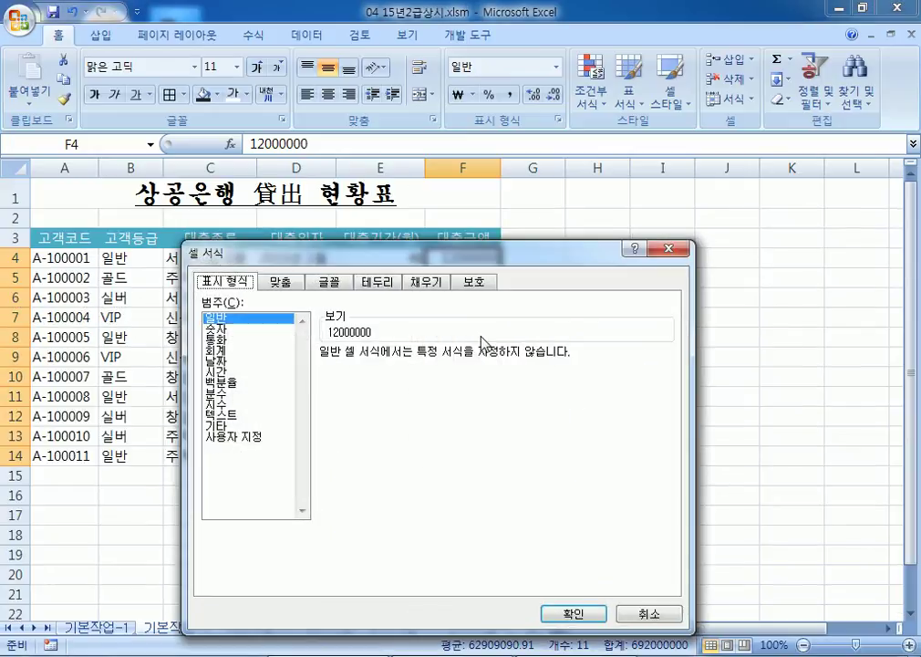
{"action": "left_click_drag", "start_coordinate": [341, 233], "coordinate": [547, 82]}
{"action": "left_click", "coordinate": [466, 279]}
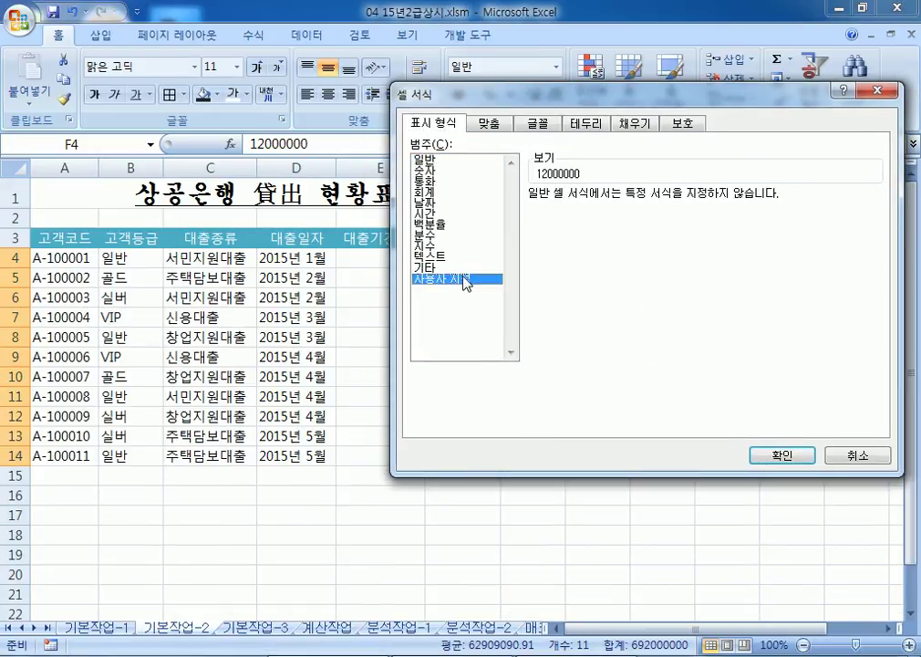
{"action": "left_click", "coordinate": [575, 259]}
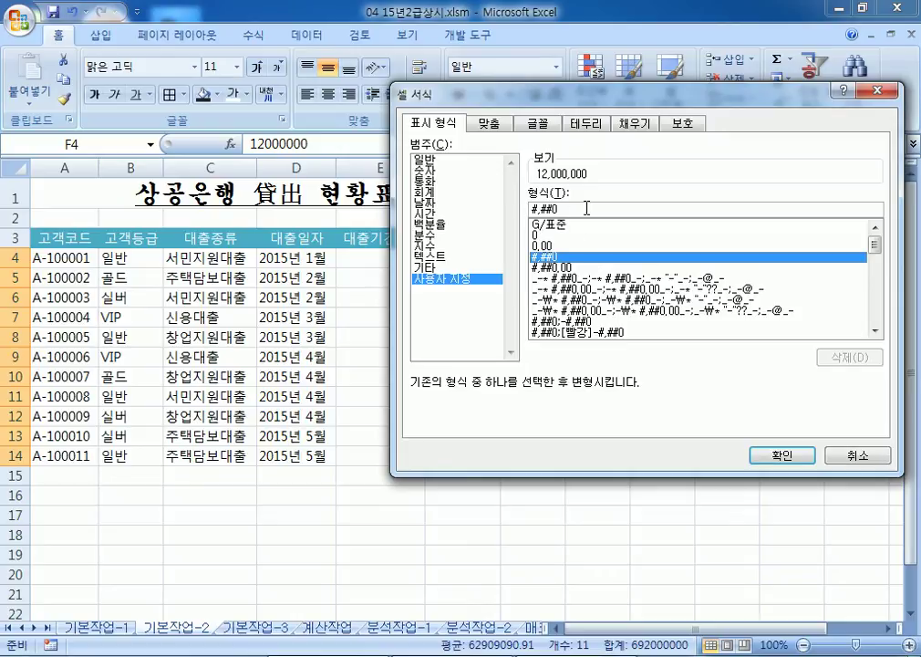
{"action": "type", "text": "원"}
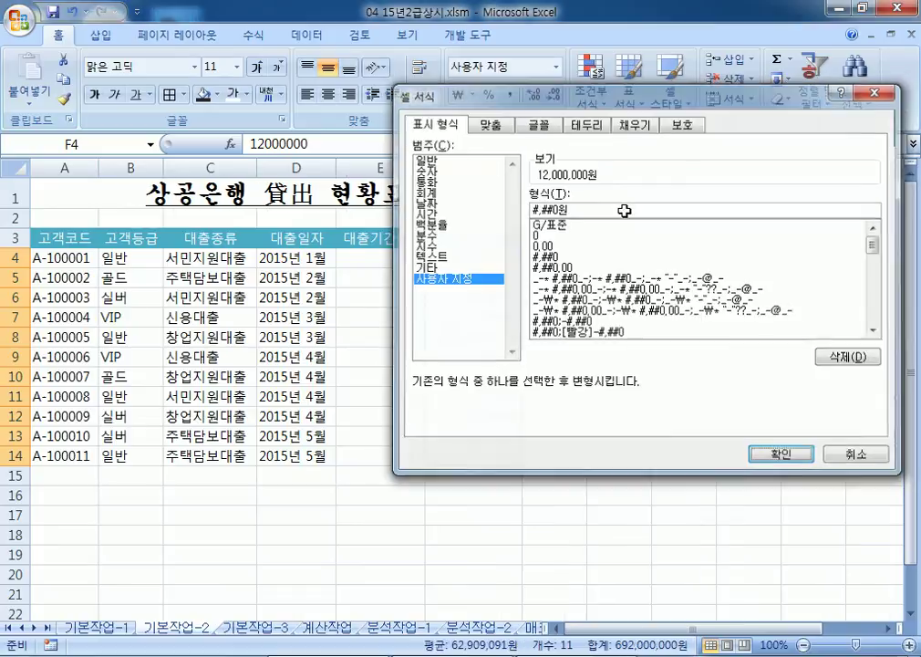
{"action": "key", "text": "Return"}
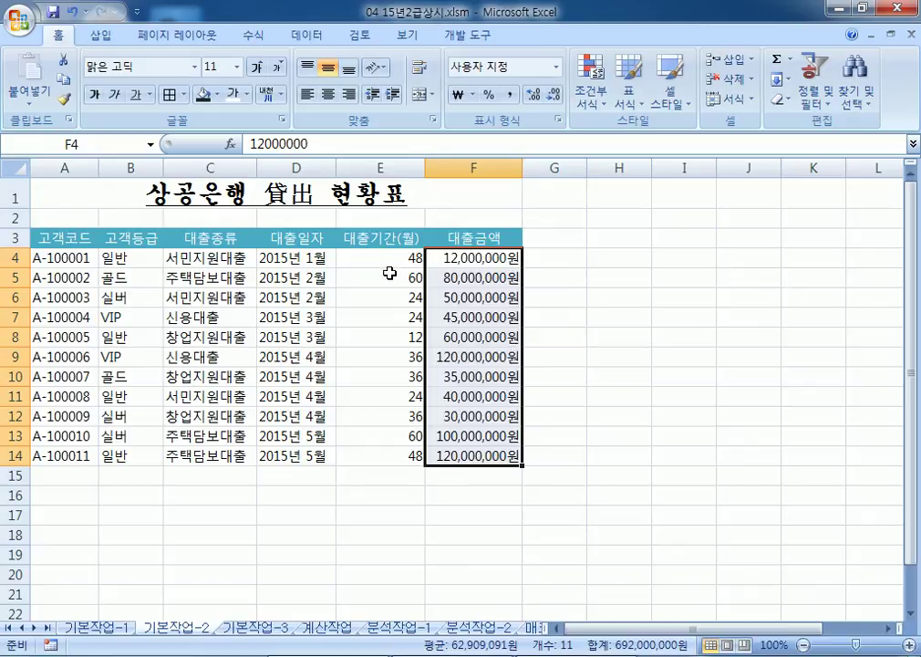
Step: Apply All Borders to the loan table A3:F14
{"action": "left_click_drag", "start_coordinate": [49, 236], "coordinate": [466, 450]}
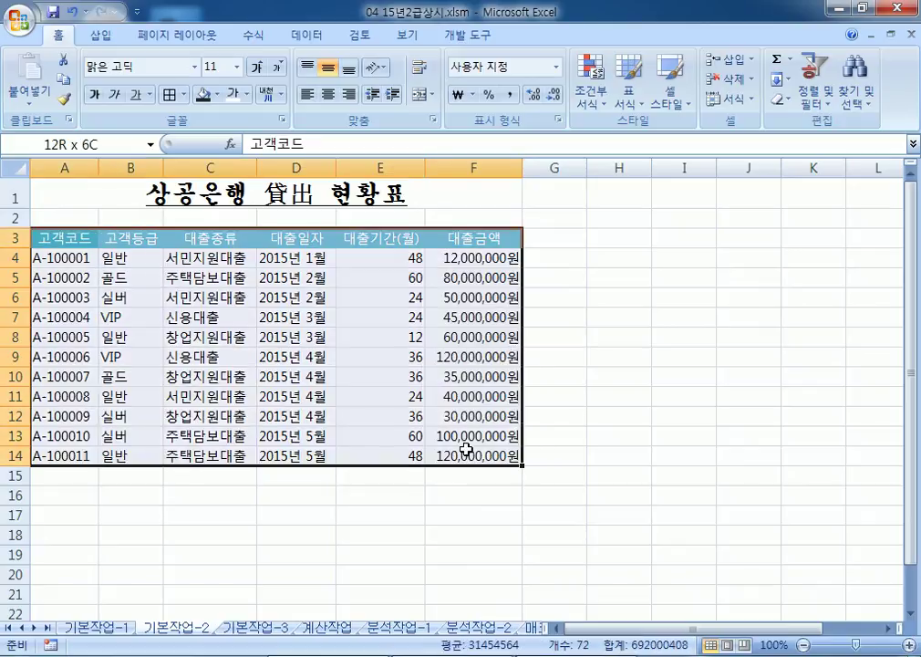
{"action": "left_click", "coordinate": [184, 94]}
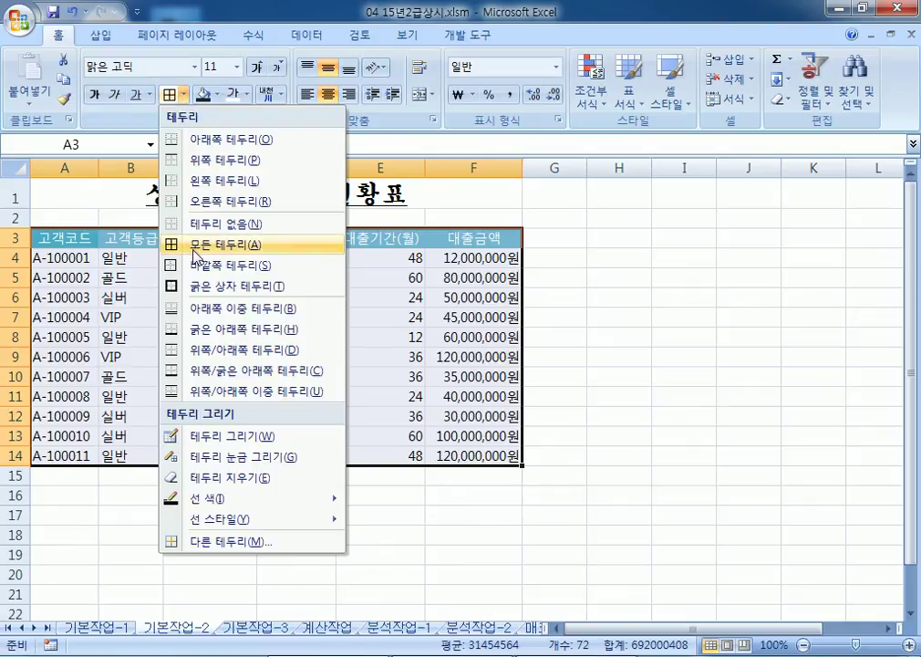
{"action": "left_click", "coordinate": [194, 246]}
{"action": "left_click", "coordinate": [128, 204]}
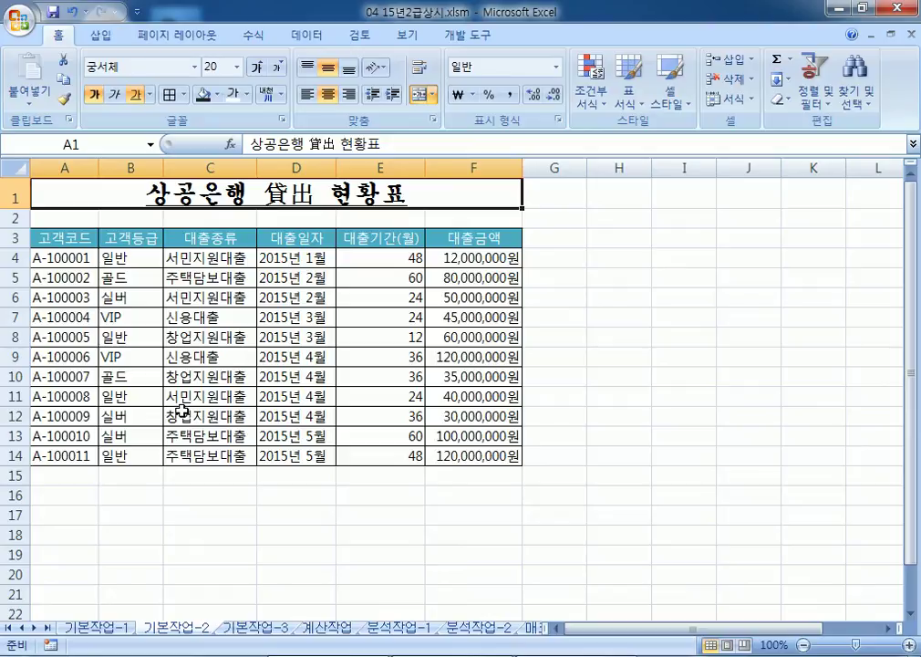
Step: Switch to sheet 기본작업-3 and select cell B3 as the destination
{"action": "left_click", "coordinate": [244, 628]}
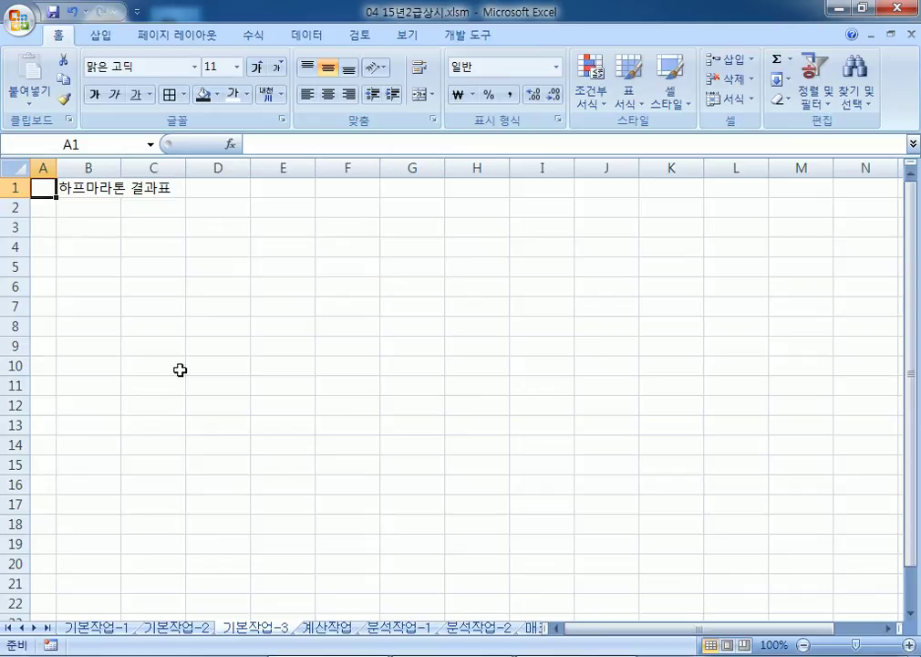
{"action": "left_click", "coordinate": [73, 230]}
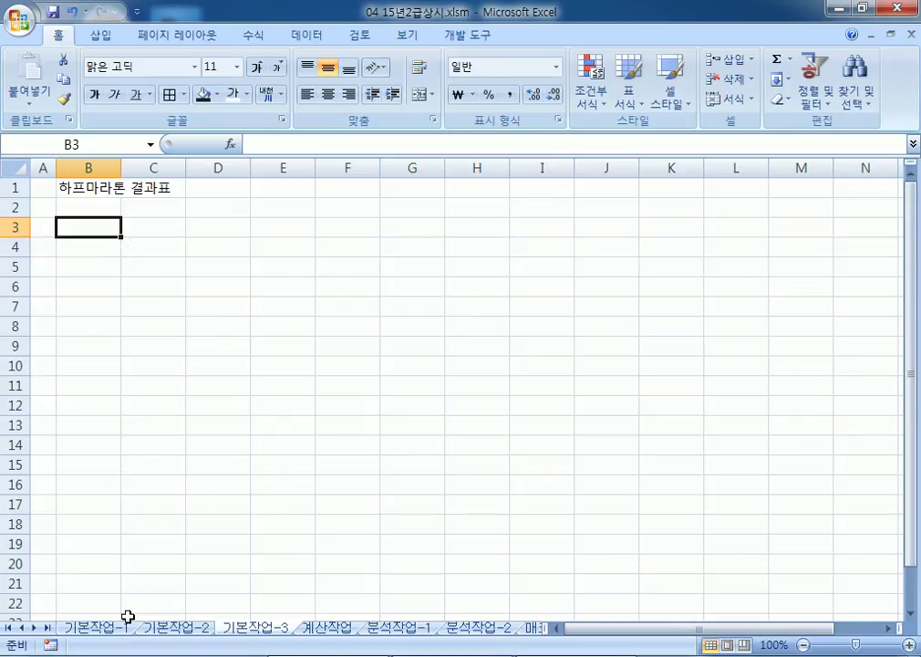
{"action": "key", "text": "super"}
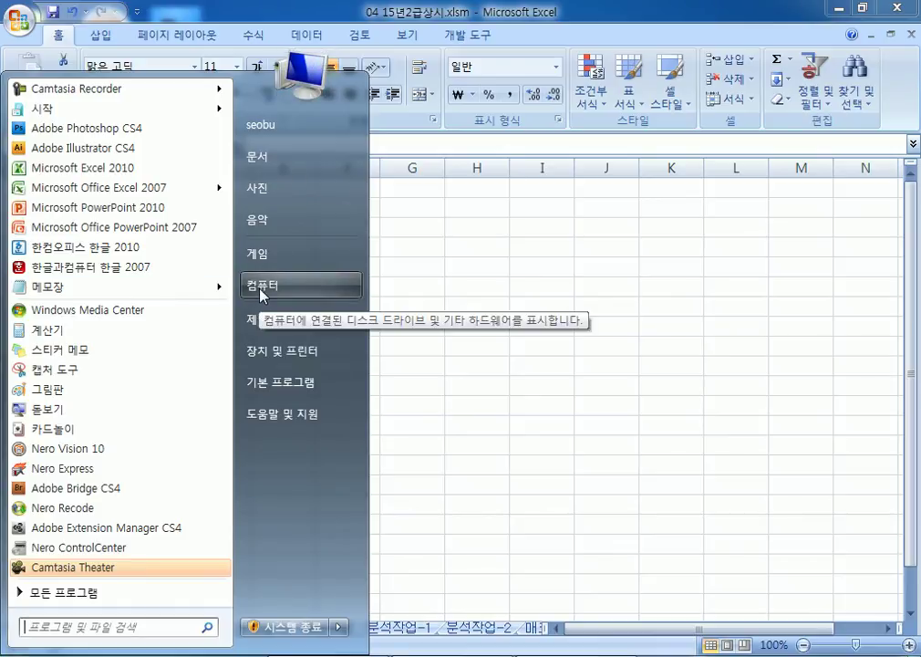
Step: Create a new folder named OA on drive C
{"action": "left_click", "coordinate": [260, 292]}
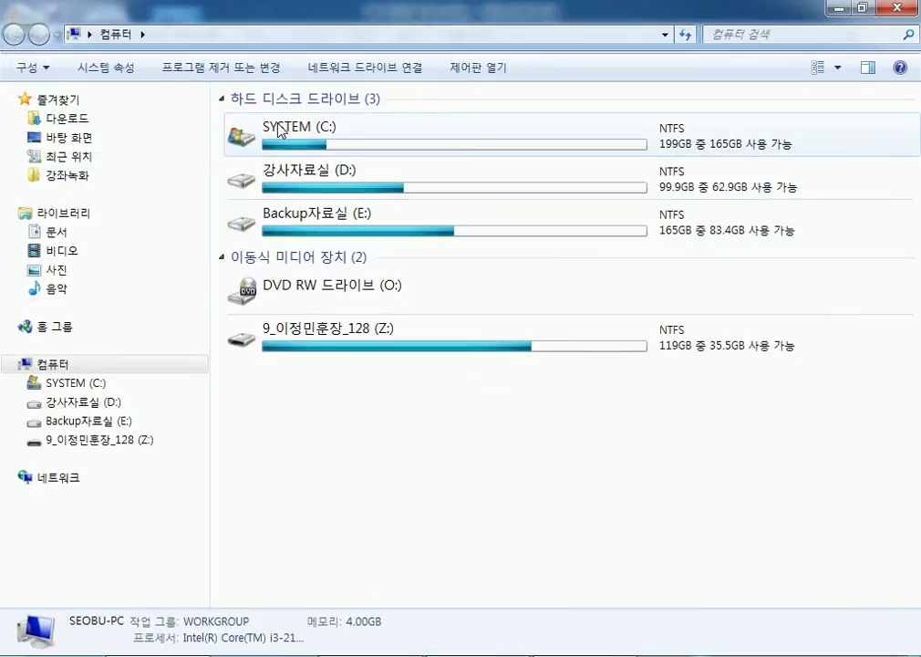
{"action": "double_click", "coordinate": [280, 130]}
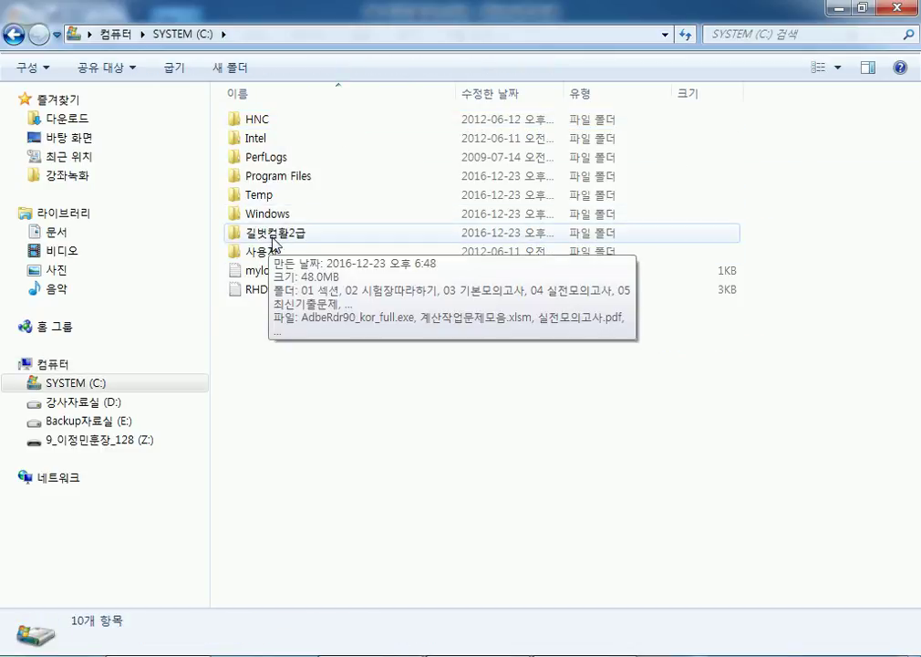
{"action": "left_click", "coordinate": [231, 67]}
{"action": "type", "text": "oa"}
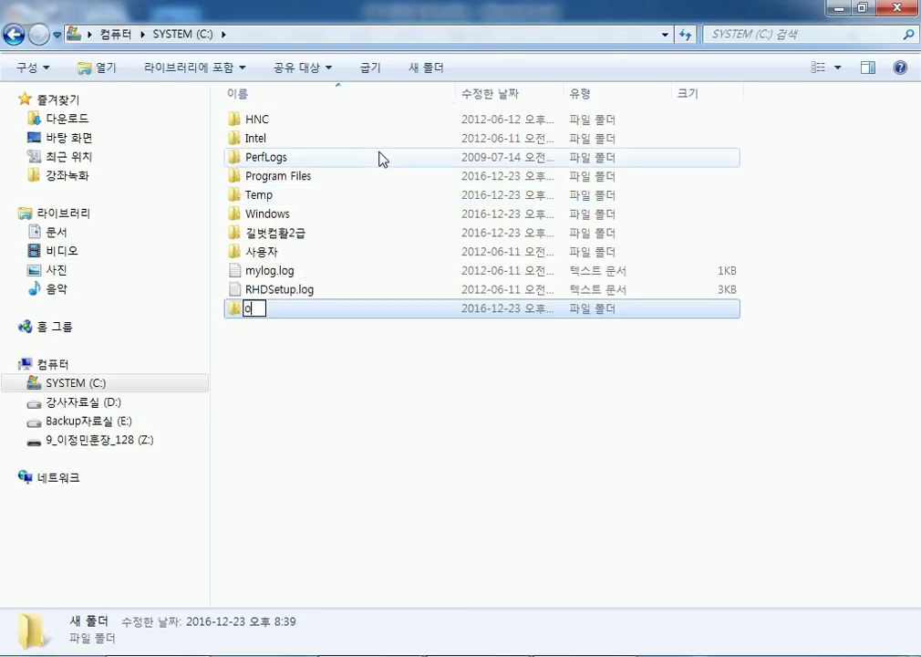
{"action": "key", "text": "BackSpace"}
{"action": "key", "text": "BackSpace"}
{"action": "type", "text": "OA"}
{"action": "key", "text": "Return"}
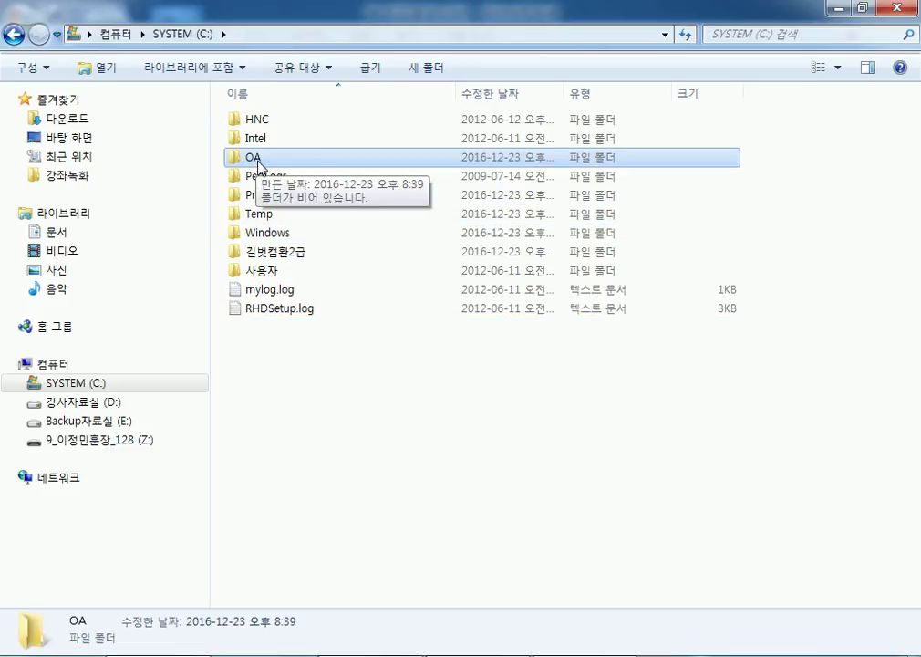
Step: Navigate to 길벗컴활2급 > 05 최신기출문제 and select 하프마라톤결과.txt
{"action": "double_click", "coordinate": [260, 162]}
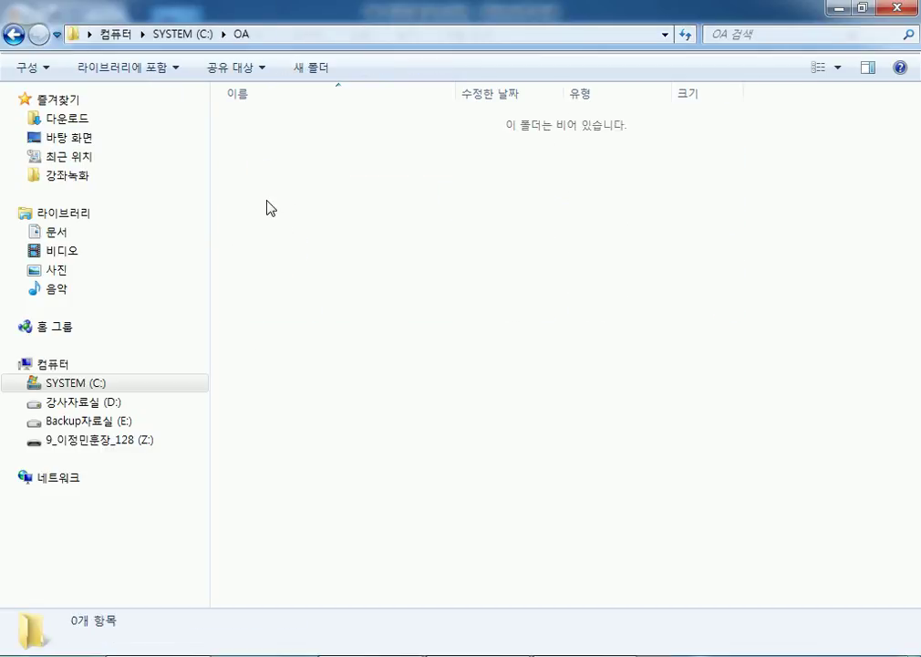
{"action": "left_click", "coordinate": [12, 35]}
{"action": "double_click", "coordinate": [266, 252]}
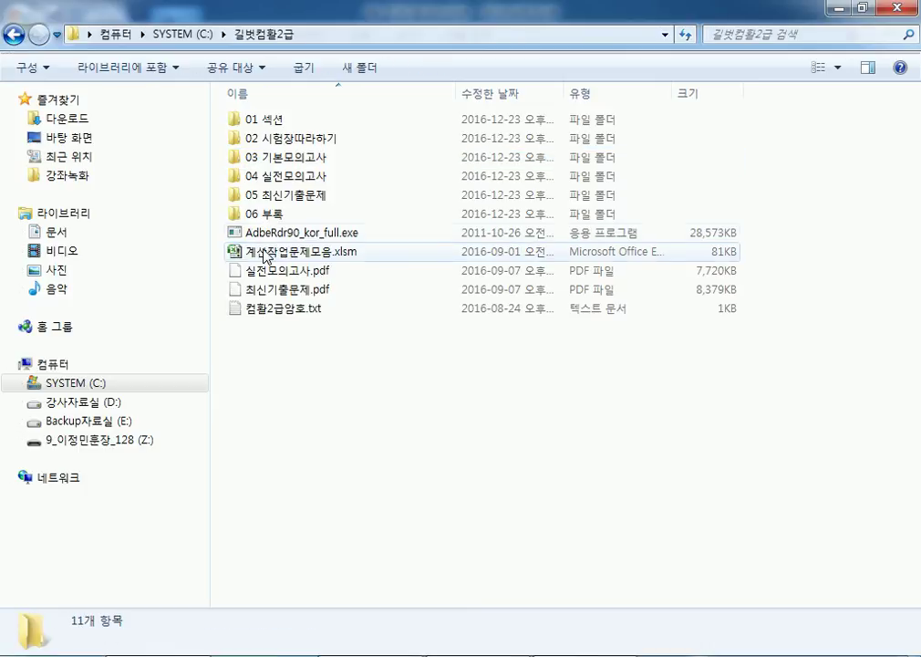
{"action": "double_click", "coordinate": [229, 195]}
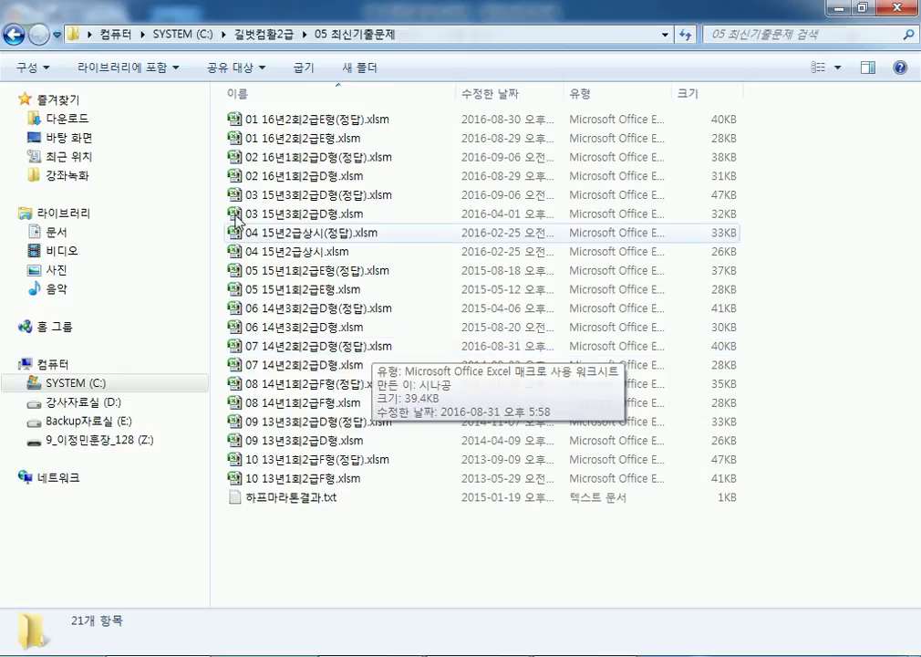
{"action": "left_click", "coordinate": [12, 35]}
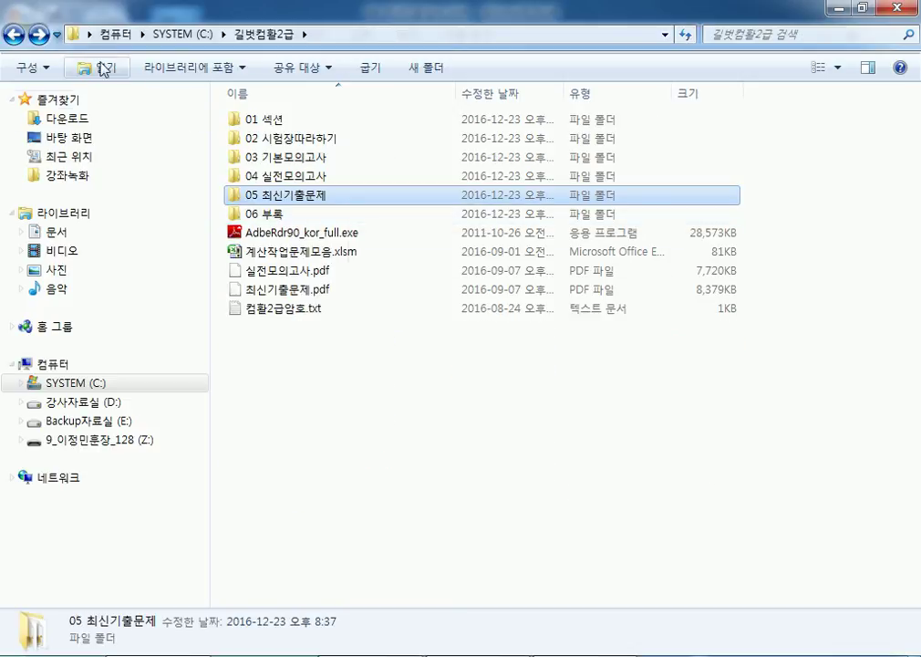
{"action": "left_click", "coordinate": [13, 34]}
{"action": "left_click", "coordinate": [262, 159]}
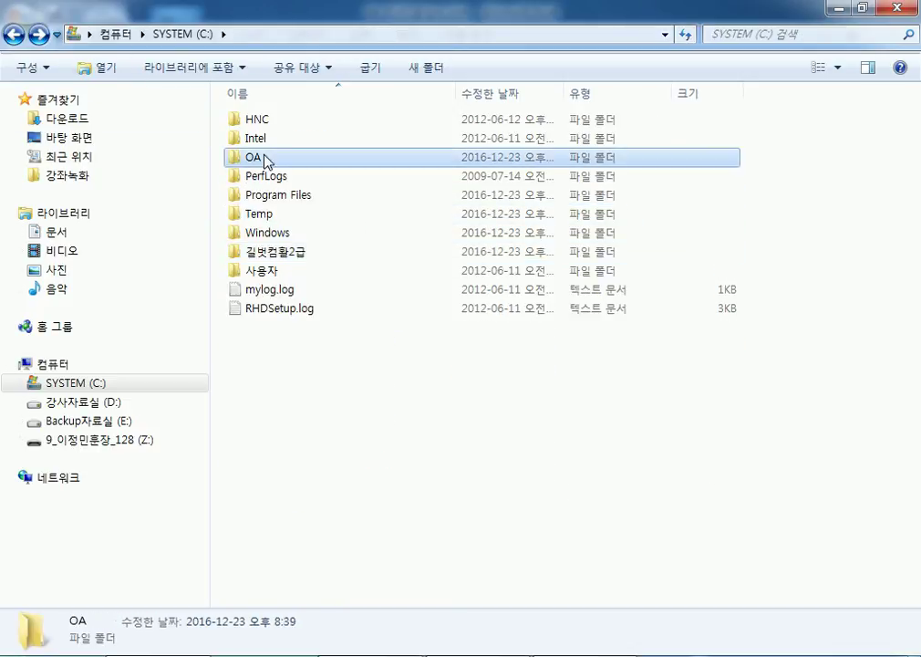
{"action": "double_click", "coordinate": [261, 253]}
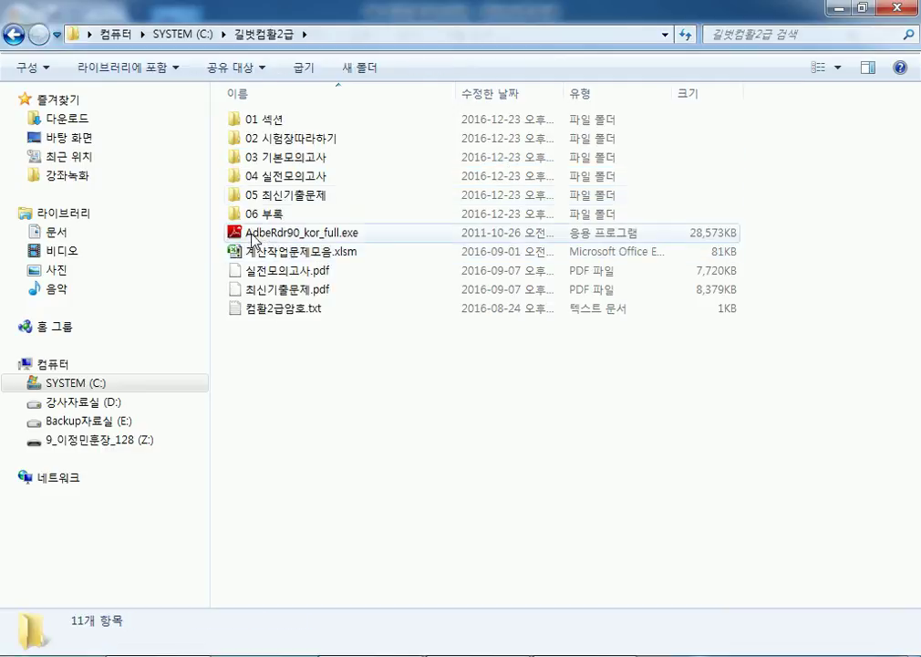
{"action": "double_click", "coordinate": [266, 194]}
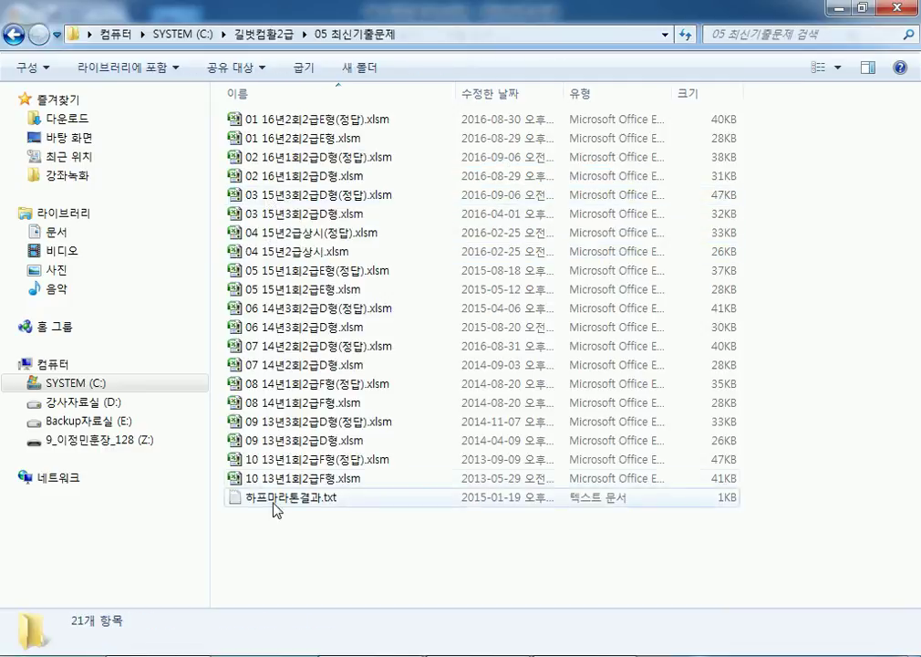
{"action": "left_click", "coordinate": [275, 512]}
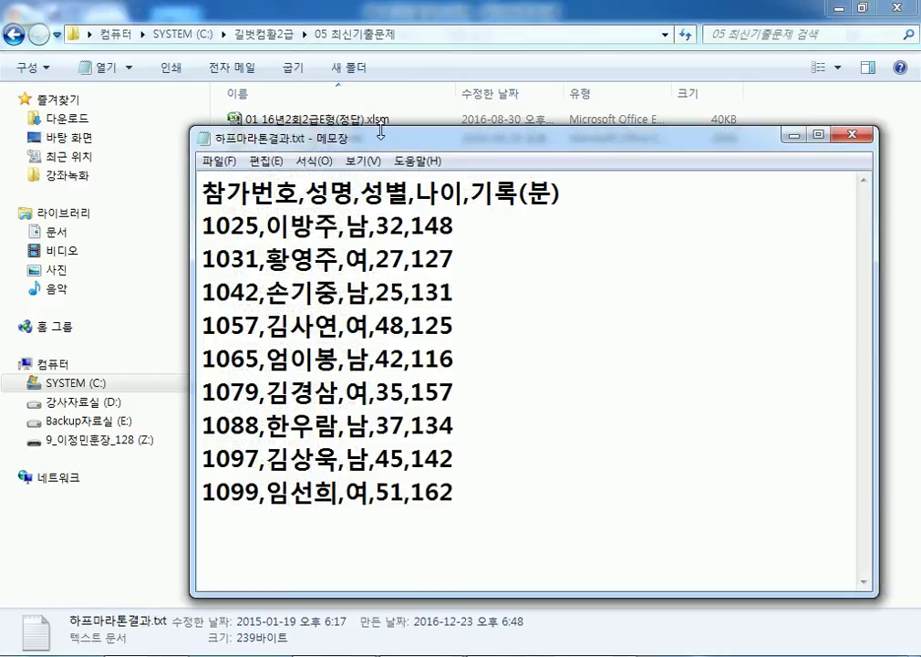
Step: Reopen 하프마라톤결과.txt in Notepad and copy the dragged text selection
{"action": "left_click_drag", "start_coordinate": [376, 139], "coordinate": [295, 29]}
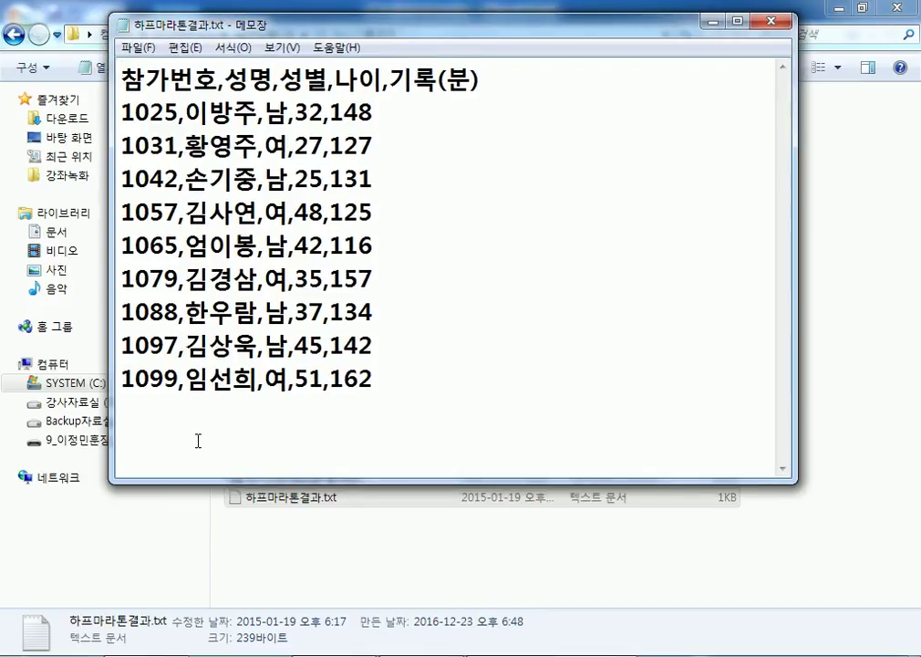
{"action": "left_click", "coordinate": [768, 22]}
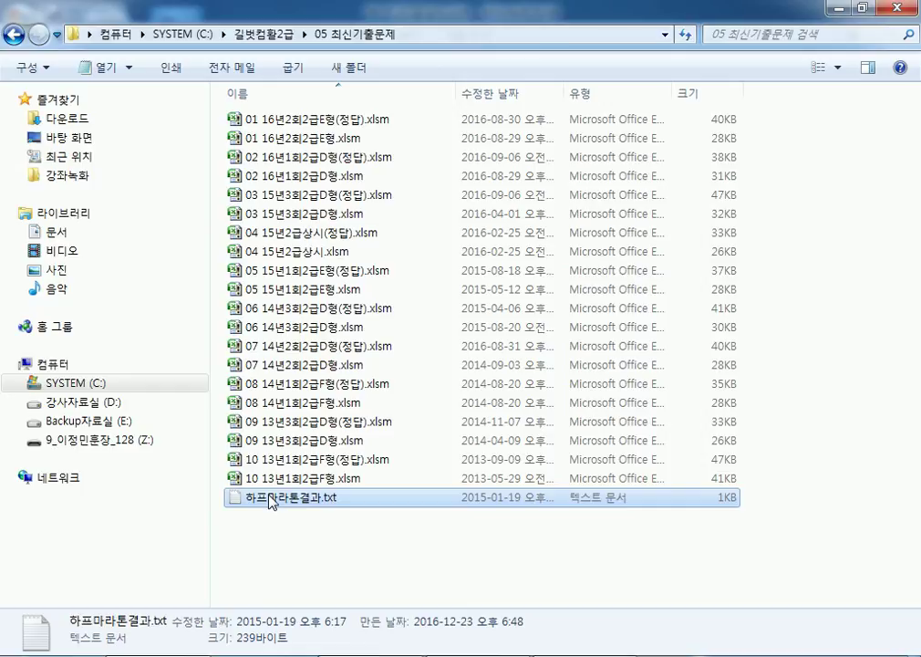
{"action": "double_click", "coordinate": [271, 502]}
{"action": "left_click_drag", "start_coordinate": [459, 387], "coordinate": [122, 80]}
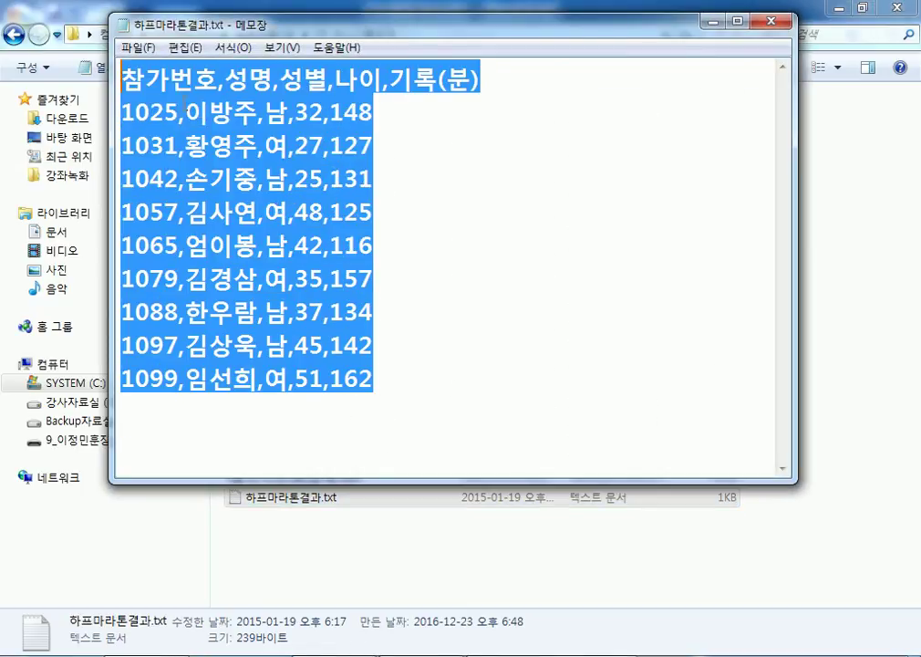
{"action": "right_click", "coordinate": [197, 108]}
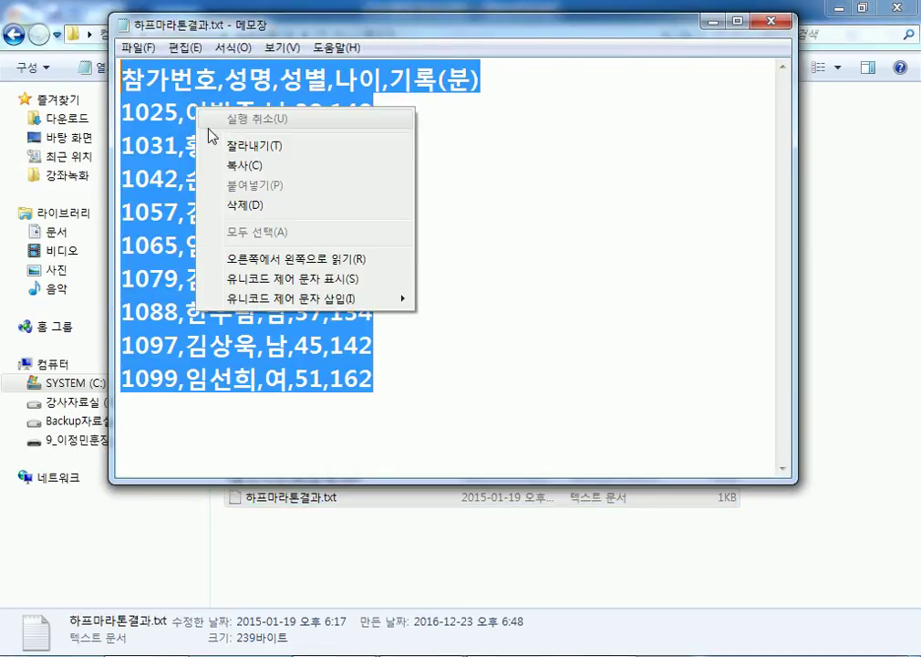
{"action": "left_click", "coordinate": [228, 174]}
{"action": "left_click", "coordinate": [578, 187]}
Step: Copy the whole file with Select All, close Notepad and return to Excel
{"action": "left_click", "coordinate": [183, 47]}
{"action": "left_click", "coordinate": [223, 268]}
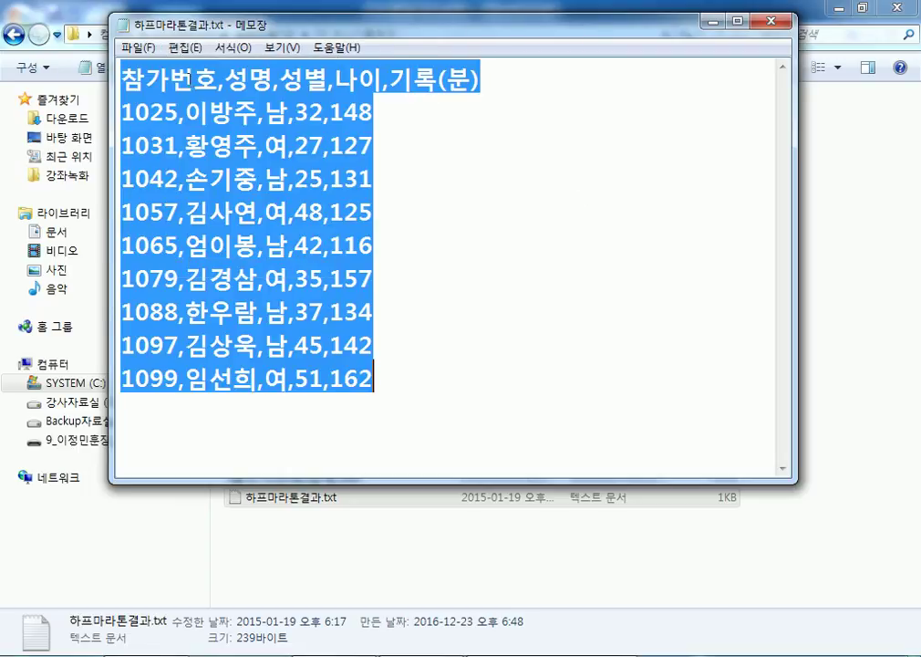
{"action": "left_click", "coordinate": [186, 47]}
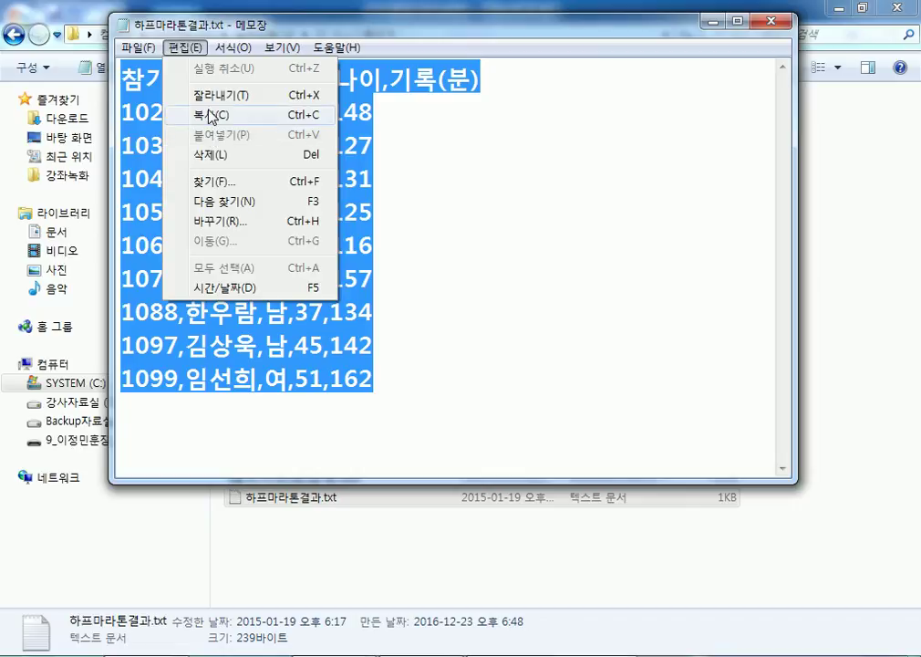
{"action": "left_click", "coordinate": [211, 115]}
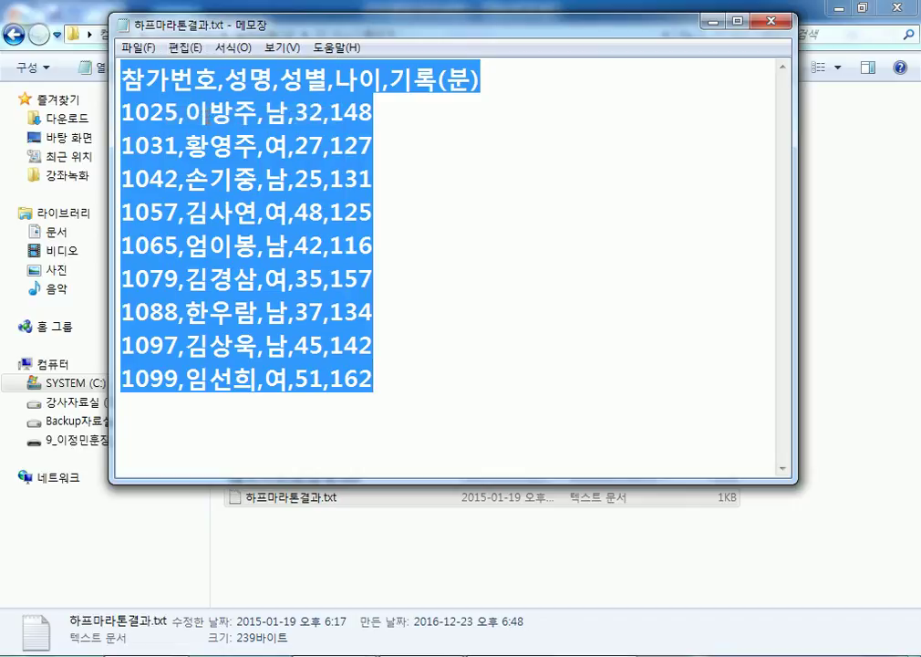
{"action": "right_click", "coordinate": [207, 112]}
{"action": "left_click", "coordinate": [772, 25]}
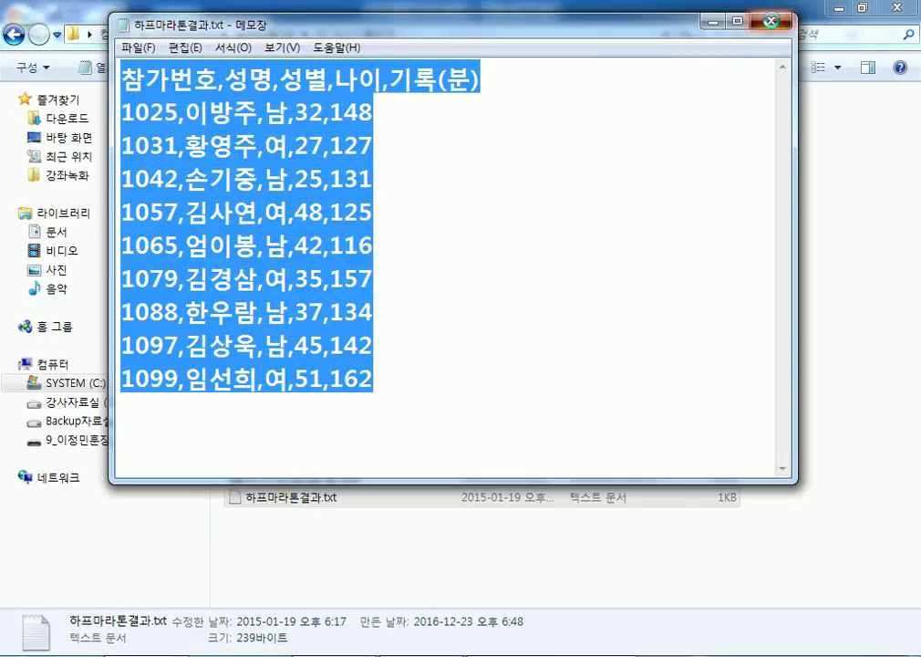
{"action": "left_click", "coordinate": [772, 25]}
{"action": "key", "text": "alt+Tab"}
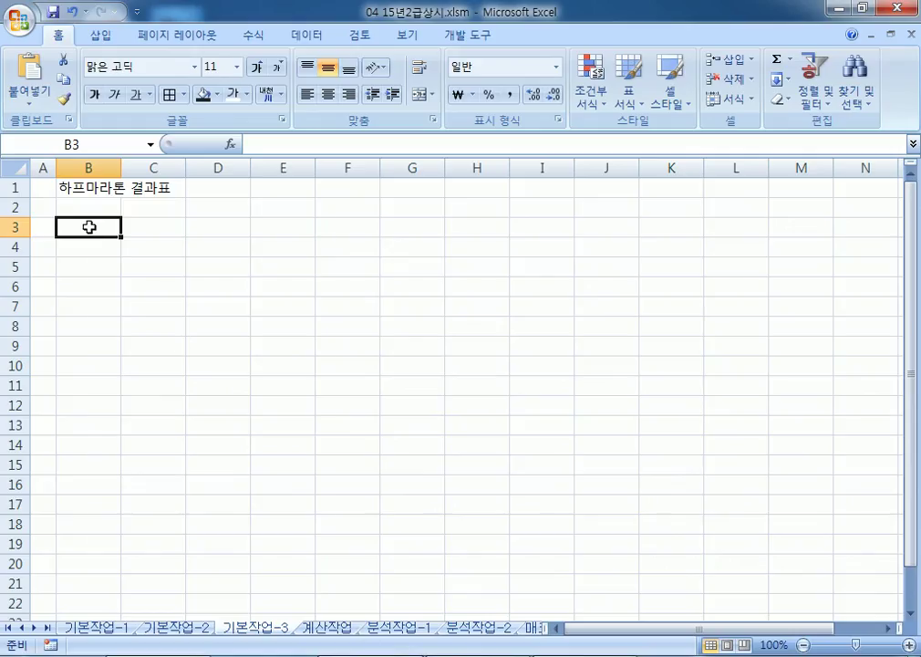
Step: Paste the copied race result lines into B3:B12 of sheet 기본작업-3
{"action": "right_click", "coordinate": [88, 227]}
{"action": "left_click", "coordinate": [146, 282]}
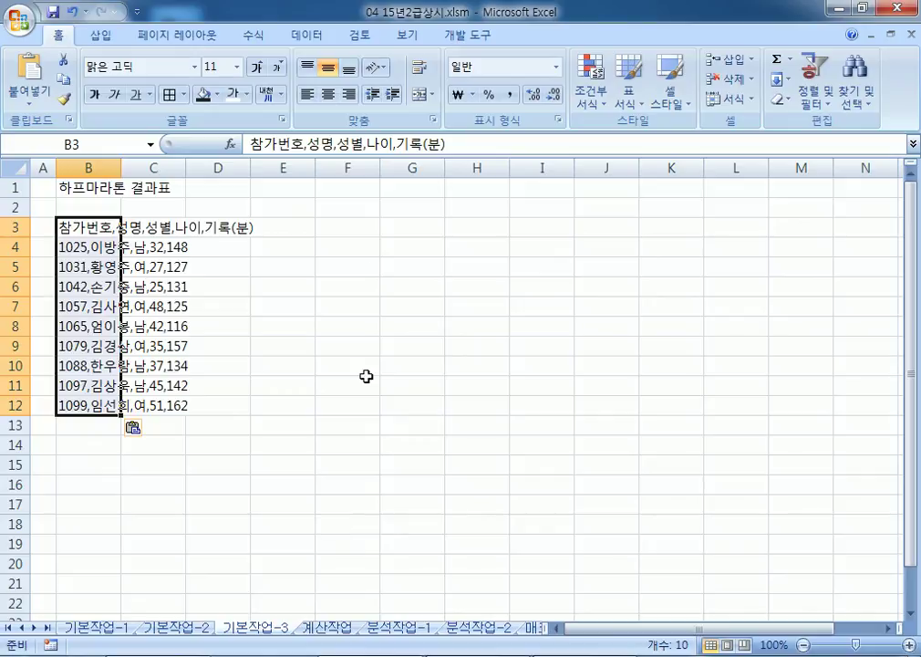
{"action": "left_click", "coordinate": [319, 37]}
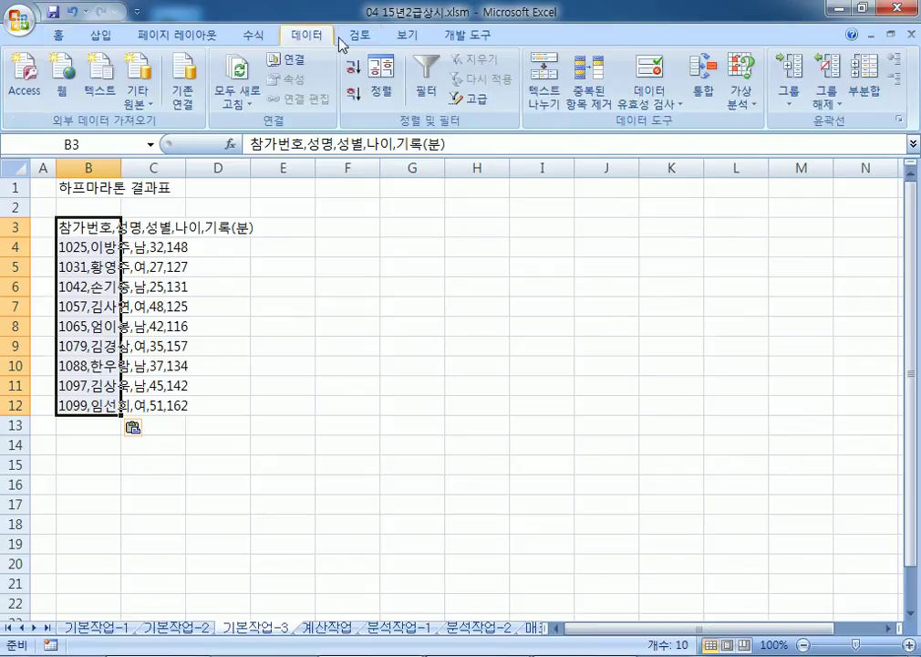
Step: Start Text to Columns on B3:B12 using the Delimited format
{"action": "left_click", "coordinate": [541, 93]}
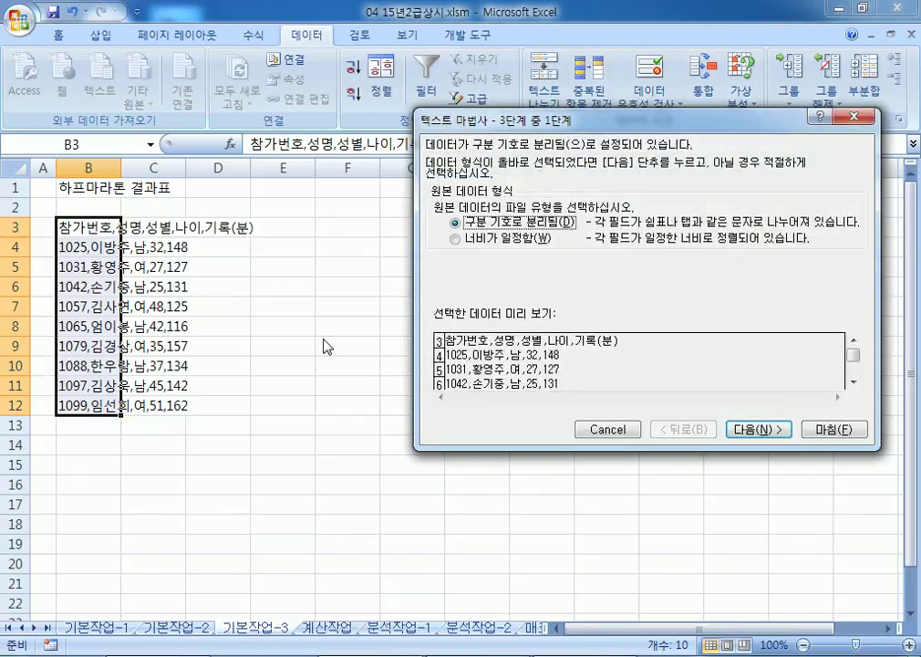
{"action": "left_click", "coordinate": [493, 239]}
{"action": "left_click", "coordinate": [455, 221]}
{"action": "left_click_drag", "start_coordinate": [439, 120], "coordinate": [315, 115]}
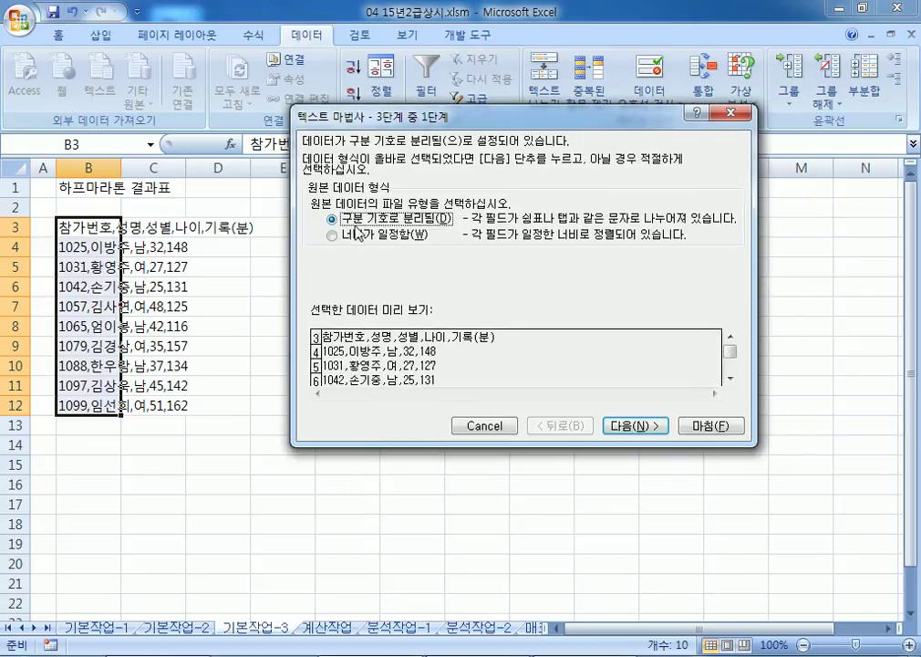
{"action": "left_click", "coordinate": [639, 426]}
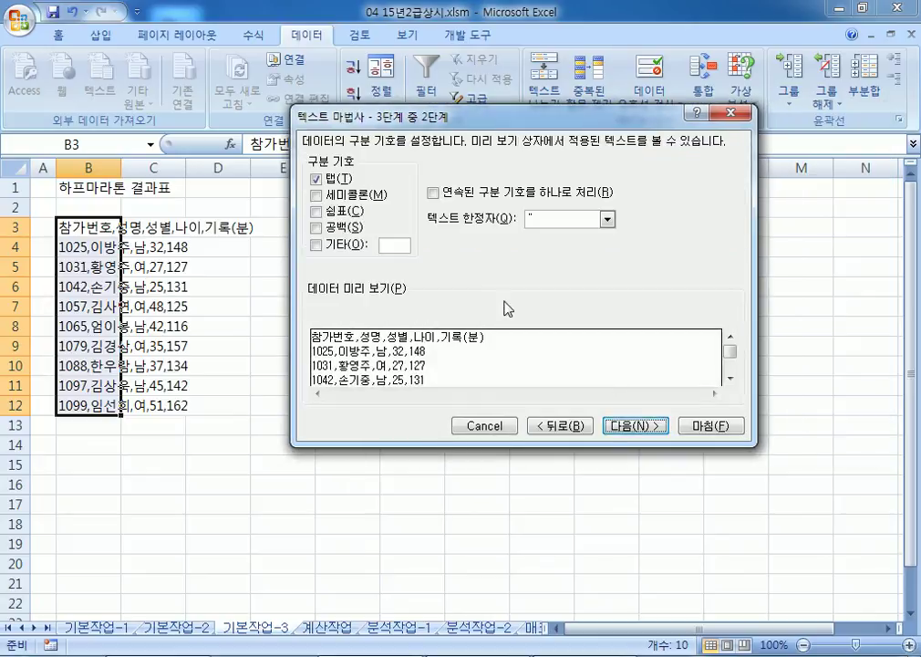
Step: Split the data at commas instead of tabs and finish into five columns
{"action": "left_click", "coordinate": [316, 211]}
{"action": "left_click", "coordinate": [315, 180]}
{"action": "left_click", "coordinate": [317, 211]}
{"action": "left_click", "coordinate": [317, 211]}
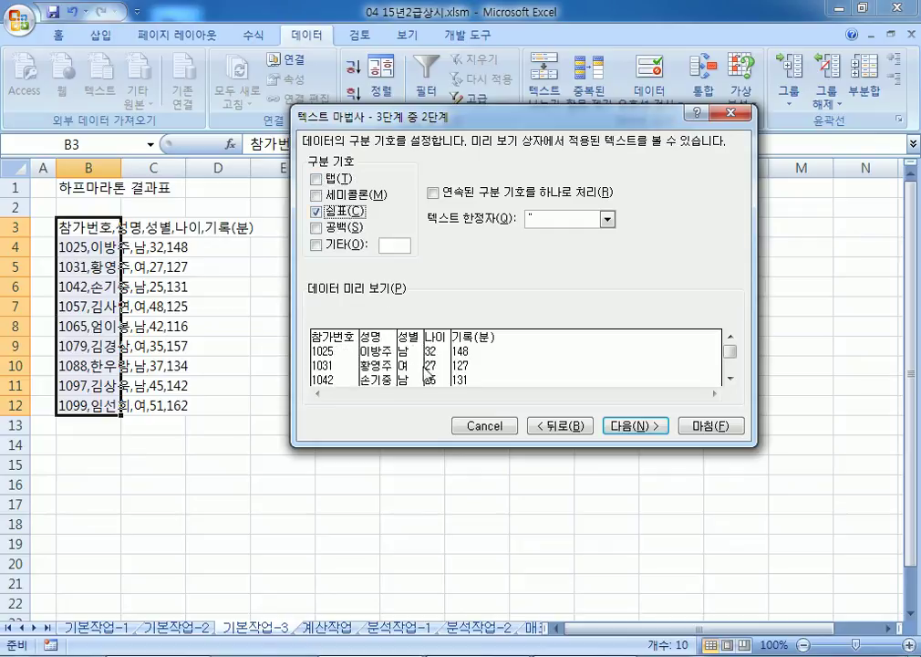
{"action": "left_click", "coordinate": [316, 212]}
{"action": "left_click", "coordinate": [316, 211]}
{"action": "left_click", "coordinate": [316, 211]}
{"action": "left_click", "coordinate": [642, 426]}
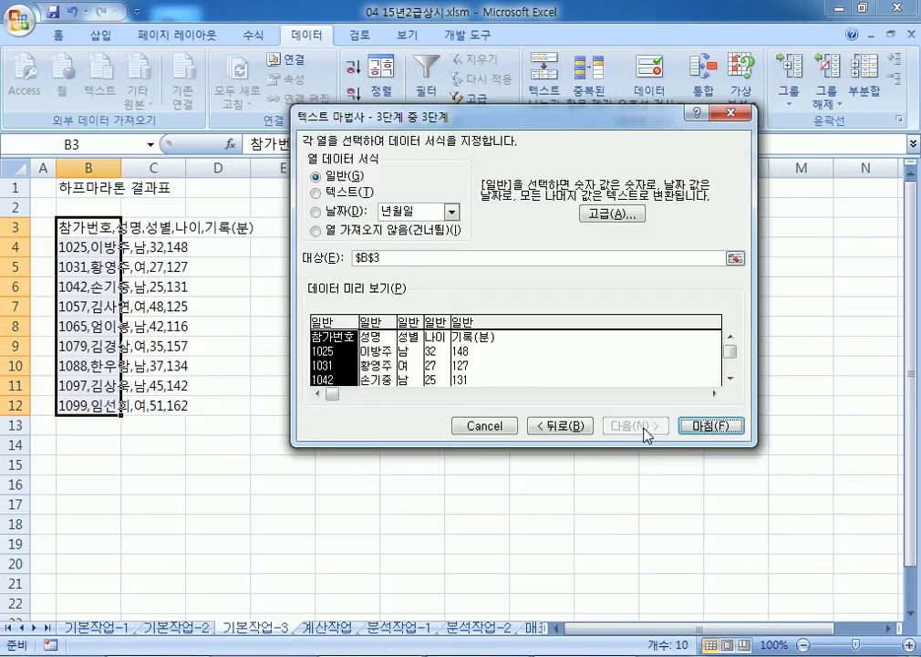
{"action": "left_click", "coordinate": [718, 434]}
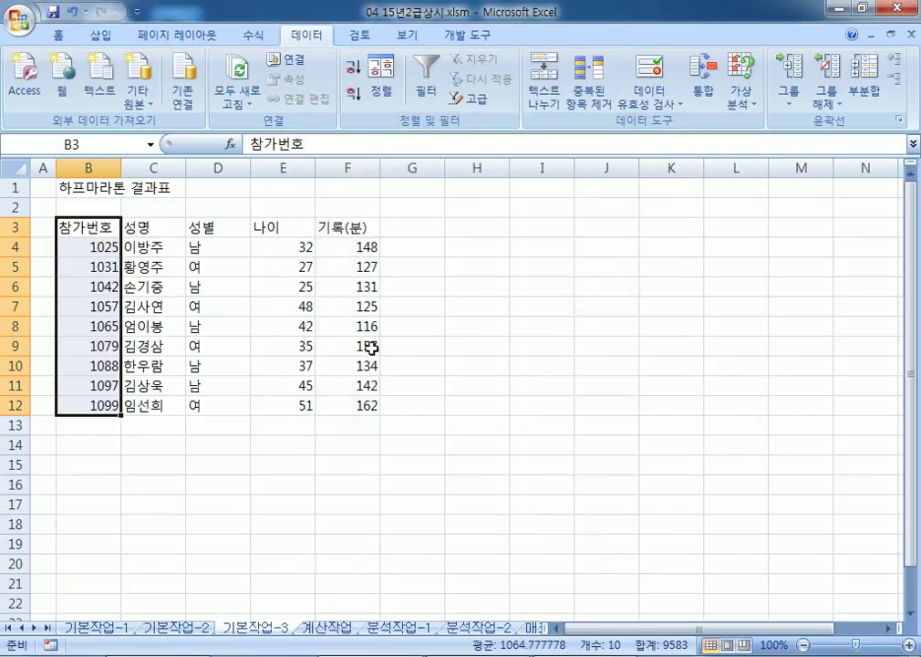
Step: Import 하프마라톤결과.txt as comma-delimited text at I3, filling I3:M12
{"action": "left_click", "coordinate": [465, 439]}
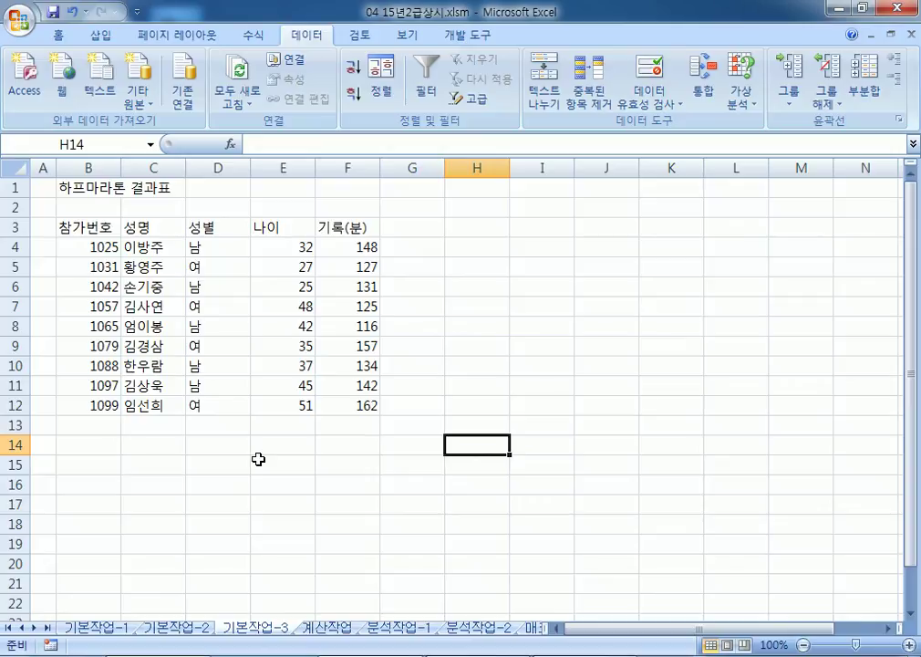
{"action": "left_click", "coordinate": [555, 228]}
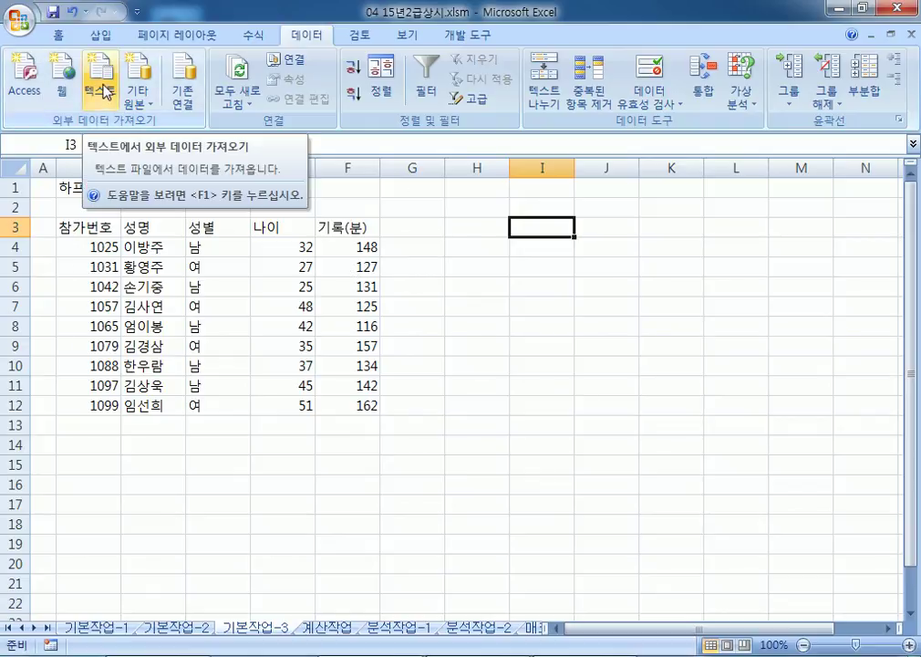
{"action": "left_click", "coordinate": [107, 91]}
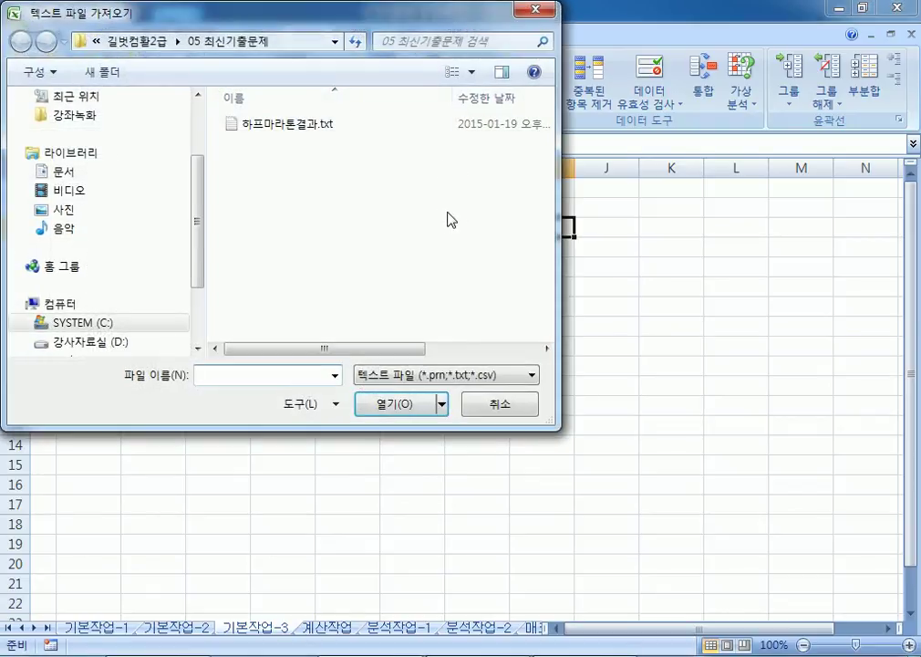
{"action": "left_click", "coordinate": [278, 126]}
{"action": "double_click", "coordinate": [277, 126]}
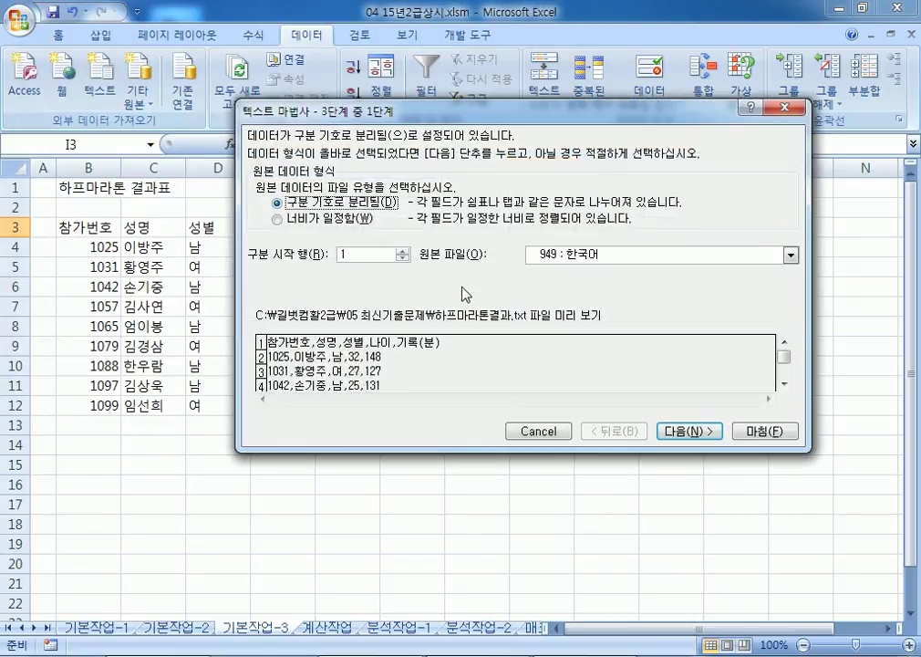
{"action": "left_click", "coordinate": [689, 432]}
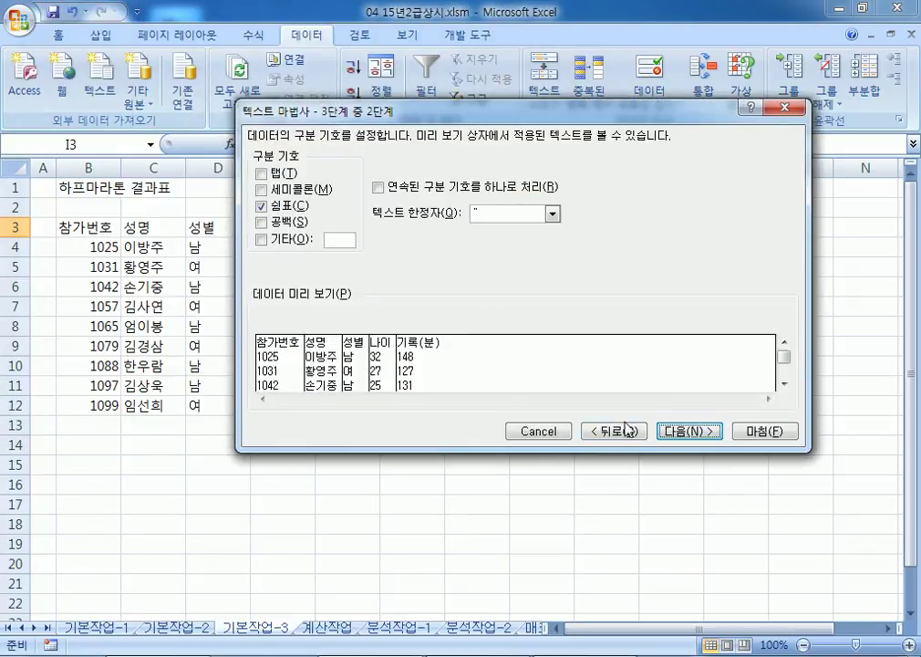
{"action": "left_click", "coordinate": [676, 436]}
{"action": "left_click", "coordinate": [763, 432]}
{"action": "left_click", "coordinate": [540, 321]}
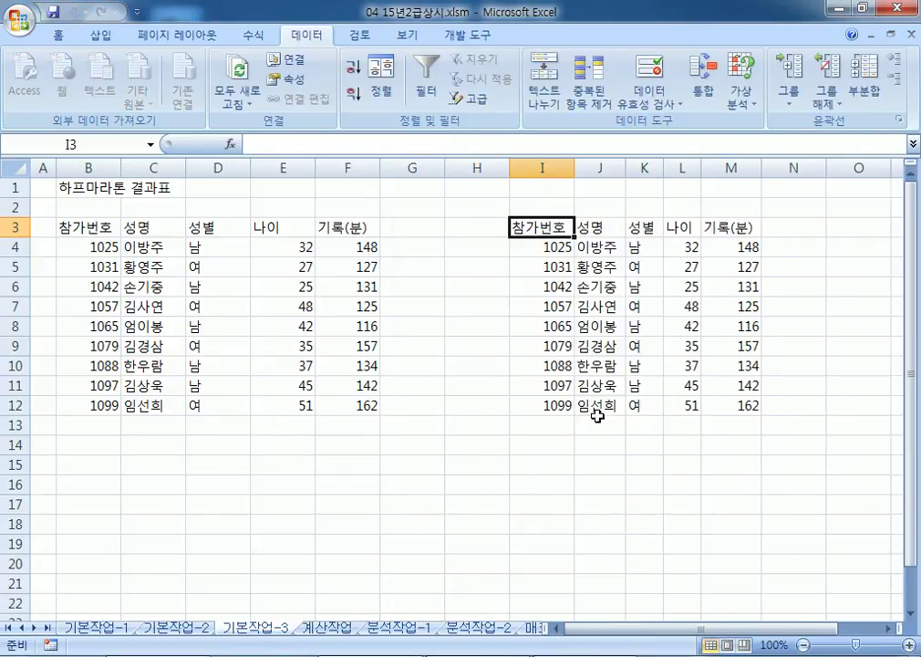
{"action": "left_click", "coordinate": [614, 458]}
{"action": "left_click_drag", "start_coordinate": [649, 167], "coordinate": [685, 166]}
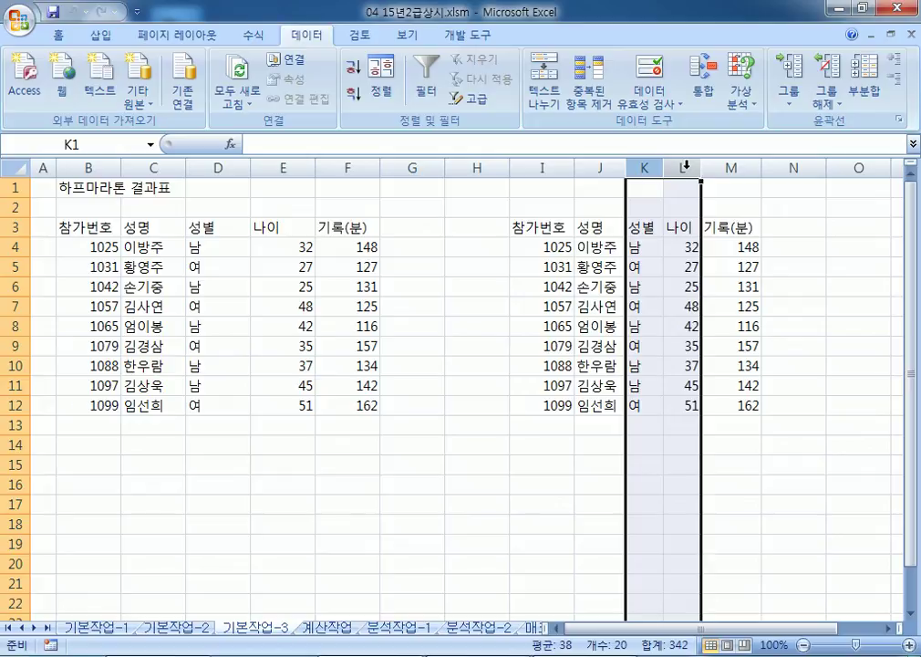
{"action": "left_click", "coordinate": [529, 283]}
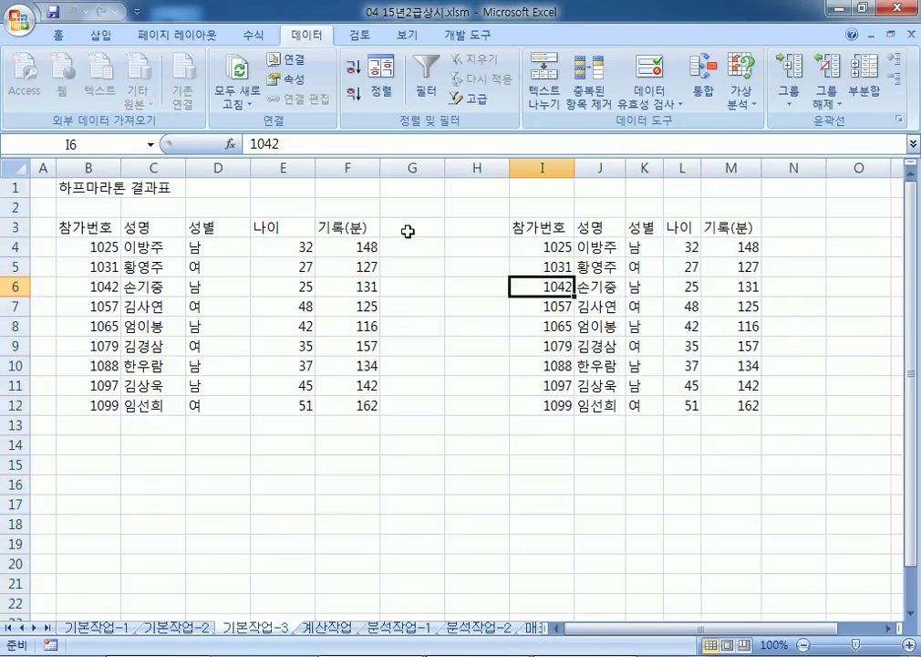
{"action": "left_click", "coordinate": [463, 444]}
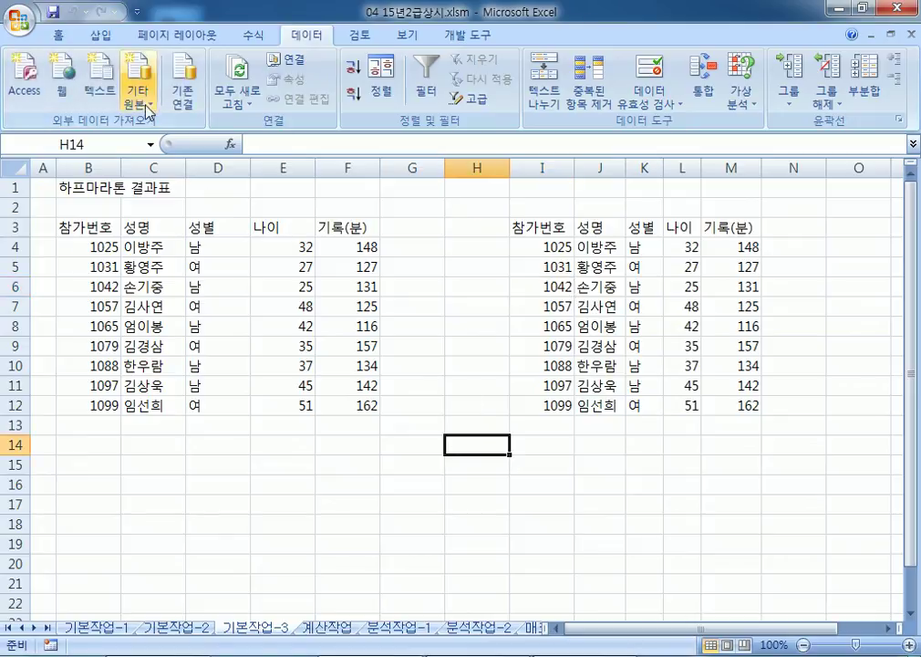
{"action": "left_click", "coordinate": [100, 91]}
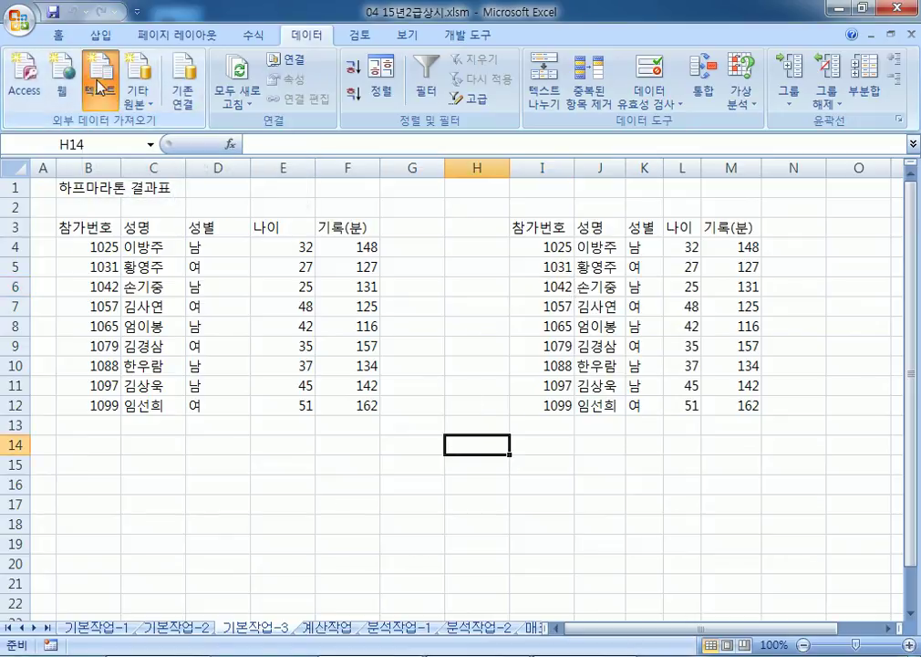
{"action": "left_click", "coordinate": [496, 403]}
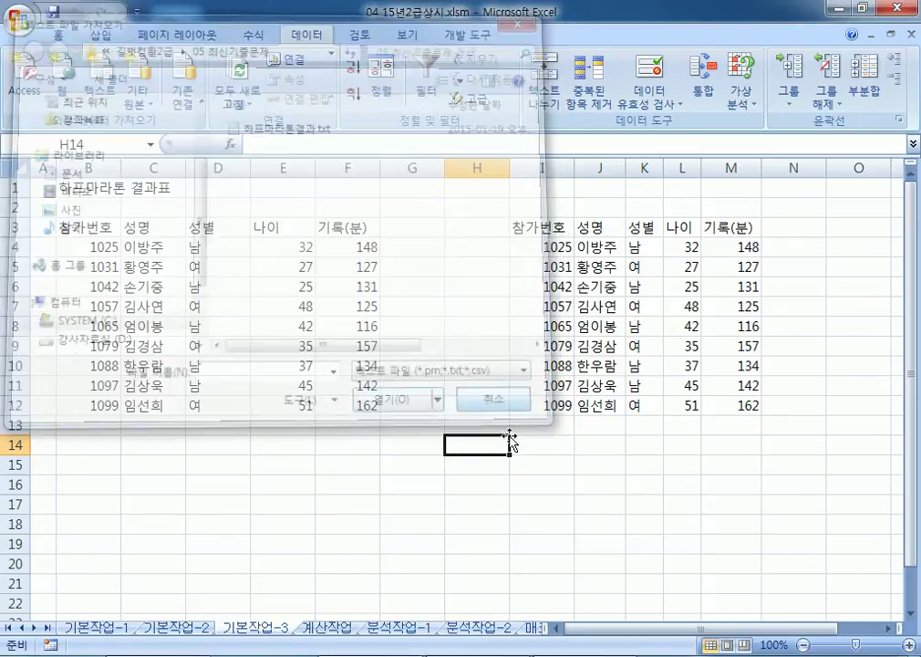
{"action": "left_click", "coordinate": [529, 441]}
{"action": "left_click", "coordinate": [636, 247]}
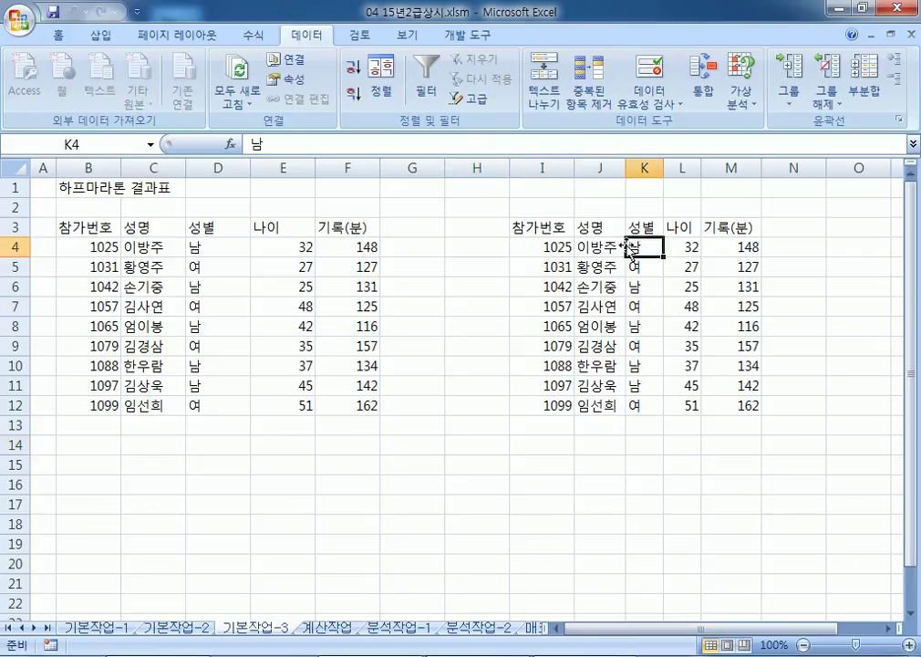
{"action": "left_click", "coordinate": [275, 345]}
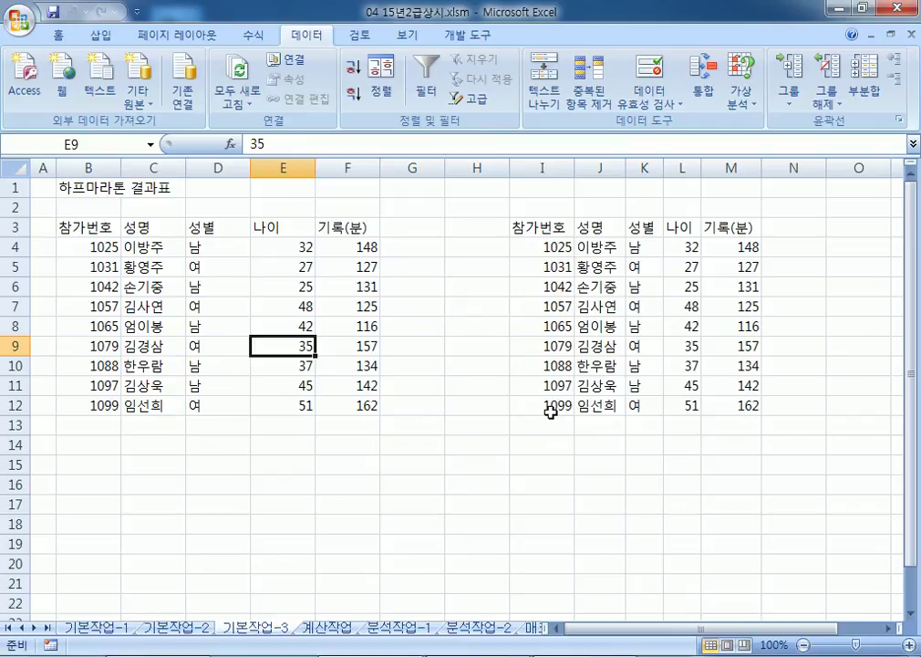
Step: Show the 계산작업 sheet with the ribbon hidden and start item '1.' in the Notepad notes
{"action": "left_click", "coordinate": [330, 628]}
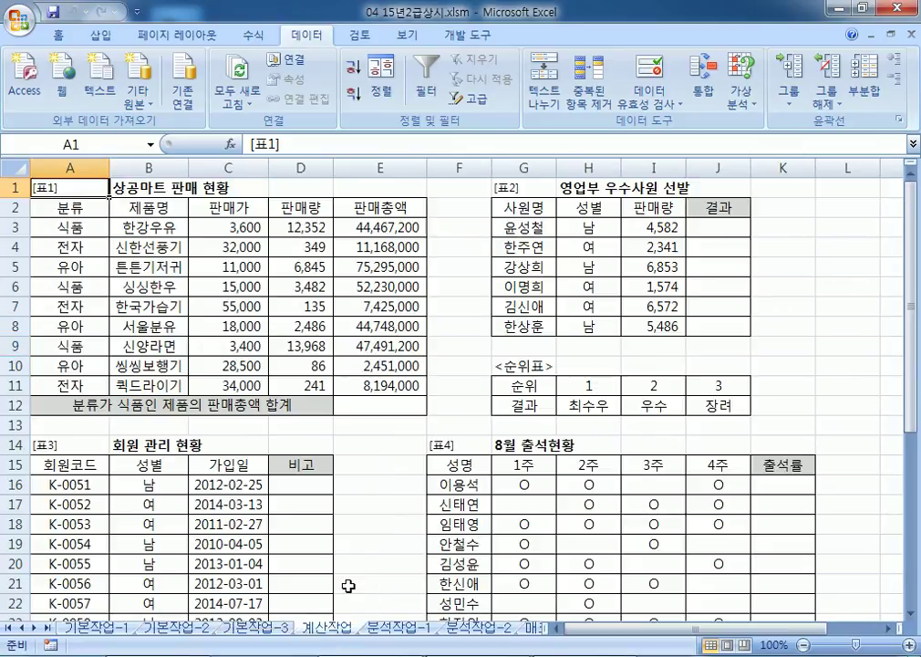
{"action": "double_click", "coordinate": [307, 38]}
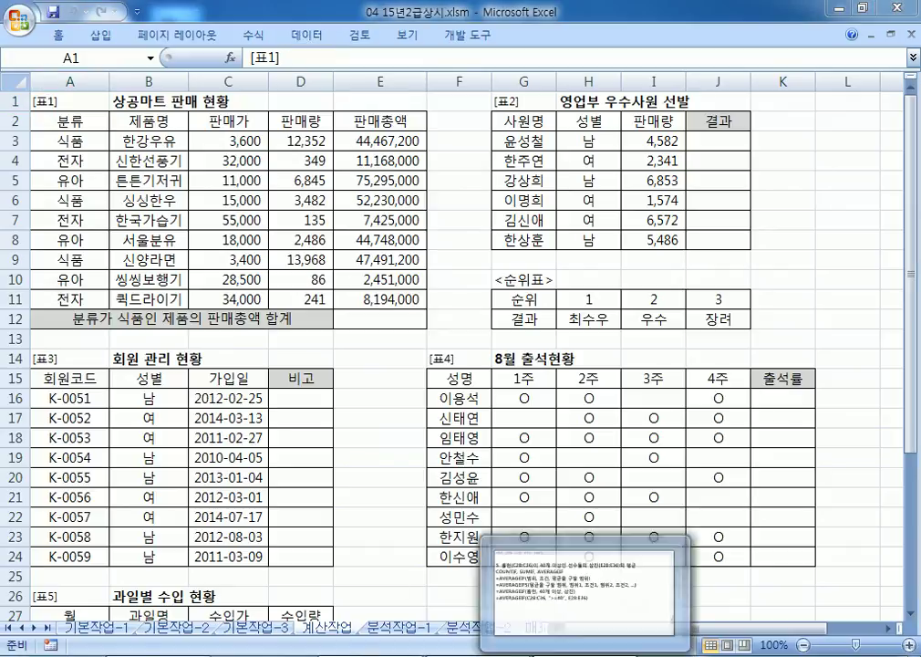
{"action": "key", "text": "alt+Tab"}
{"action": "scroll", "coordinate": [349, 516], "scroll_direction": "down", "scroll_amount": 2}
{"action": "key", "text": "Return"}
{"action": "key", "text": "Return"}
{"action": "key", "text": "Return"}
{"action": "type", "text": "1."}
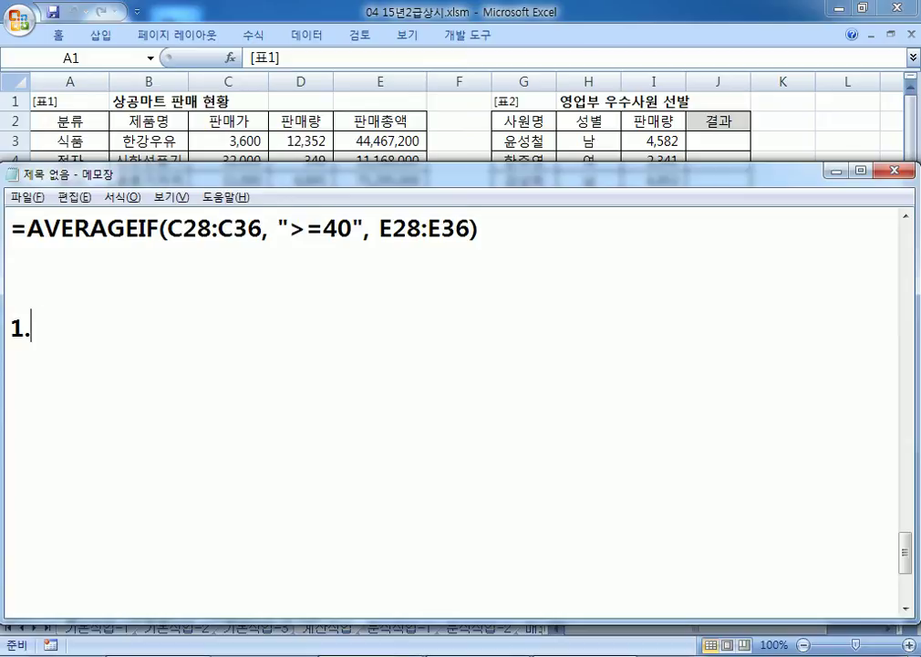
{"action": "scroll", "coordinate": [375, 590], "scroll_direction": "down", "scroll_amount": 1}
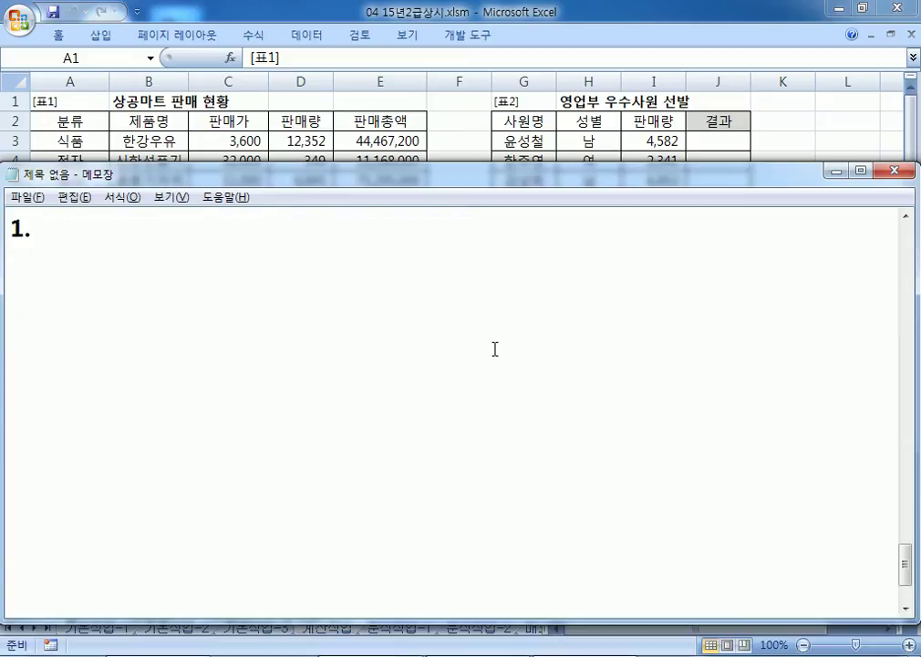
{"action": "left_click_drag", "start_coordinate": [331, 182], "coordinate": [328, 211]}
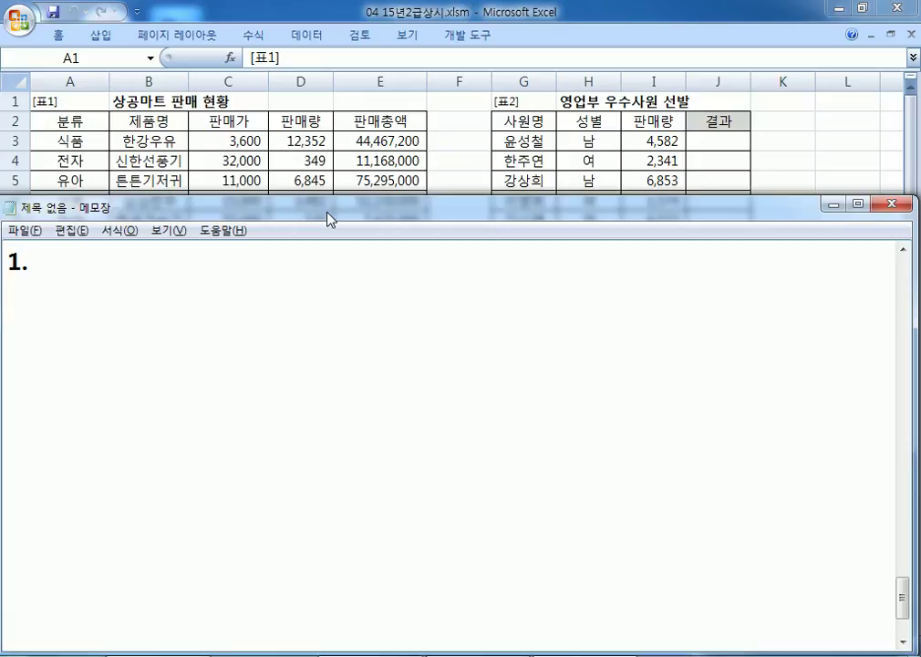
Step: Note the task: 분류(A3:A11)가 "식품"인 제품의 판매총액(E3:E11)의 합계를 계산
{"action": "type", "text": "QN"}
{"action": "key", "text": "BackSpace"}
{"action": "key", "text": "BackSpace"}
{"action": "key", "text": "Hangul"}
{"action": "type", "text": "분ㄹㅠ("}
{"action": "key", "text": "Hangul"}
{"action": "type", "text": "A"}
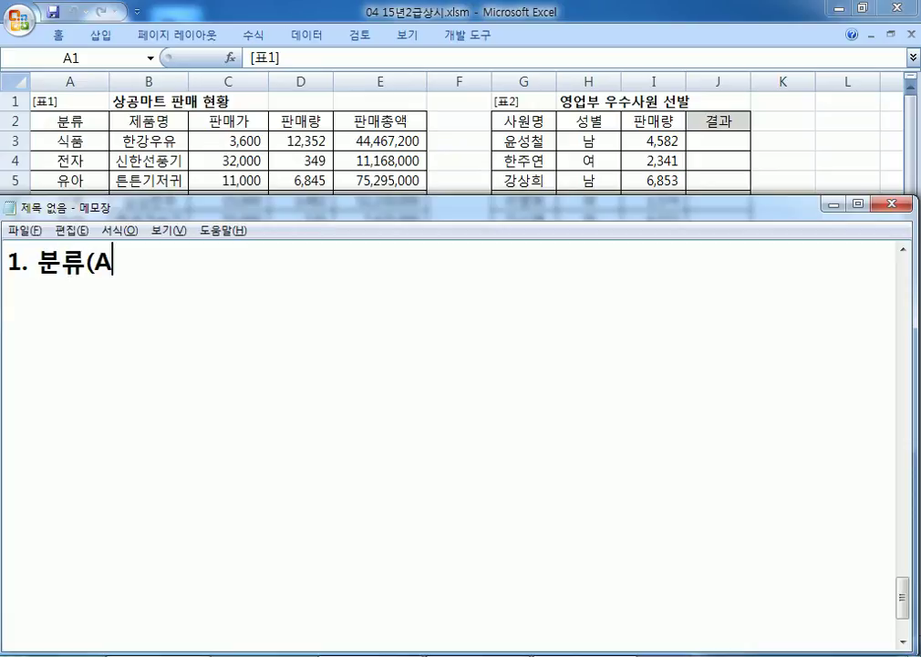
{"action": "type", "text": "3:A11)"}
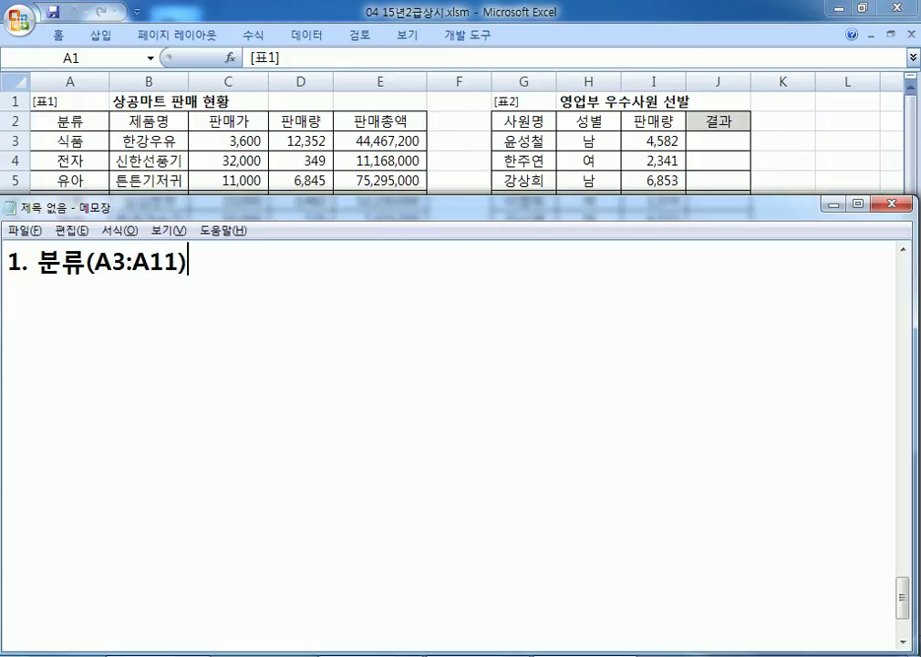
{"action": "key", "text": "Hangul"}
{"action": "type", "text": "가 \"식품\"인 제품의 판매총액(E3:E11)의 합계"}
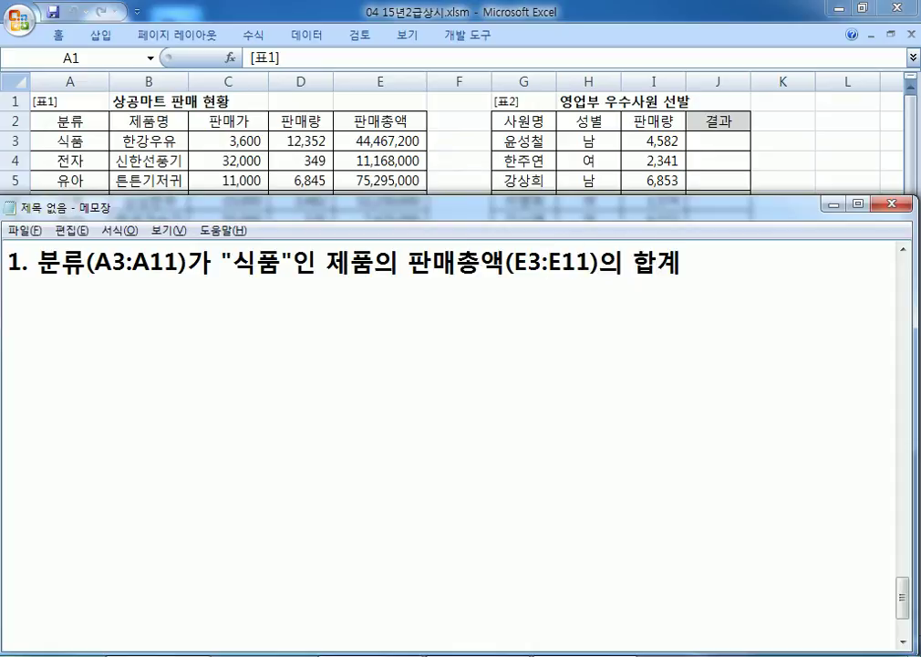
{"action": "type", "text": "를 게"}
{"action": "key", "text": "BackSpace"}
{"action": "key", "text": "BackSpace"}
{"action": "type", "text": "계산"}
{"action": "key", "text": "Return"}
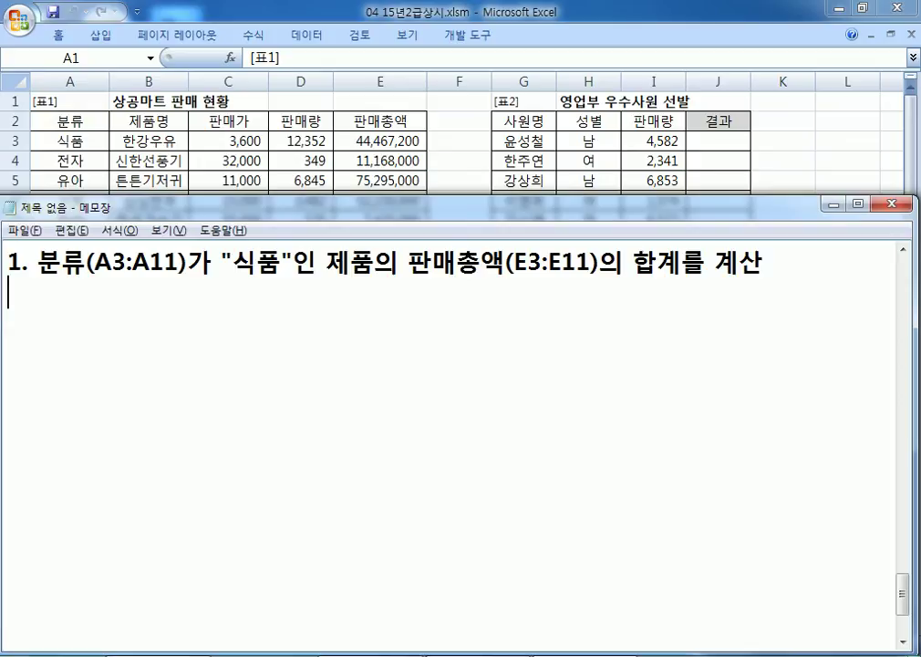
Step: Add 'SUMIF, COUNTIF, AVERAGEIF중 에서 선택' and the syntax line SUMIF(범위, 조건, 합계를 구할 범위)
{"action": "type", "text": "SUMIF, COUNTIF, "}
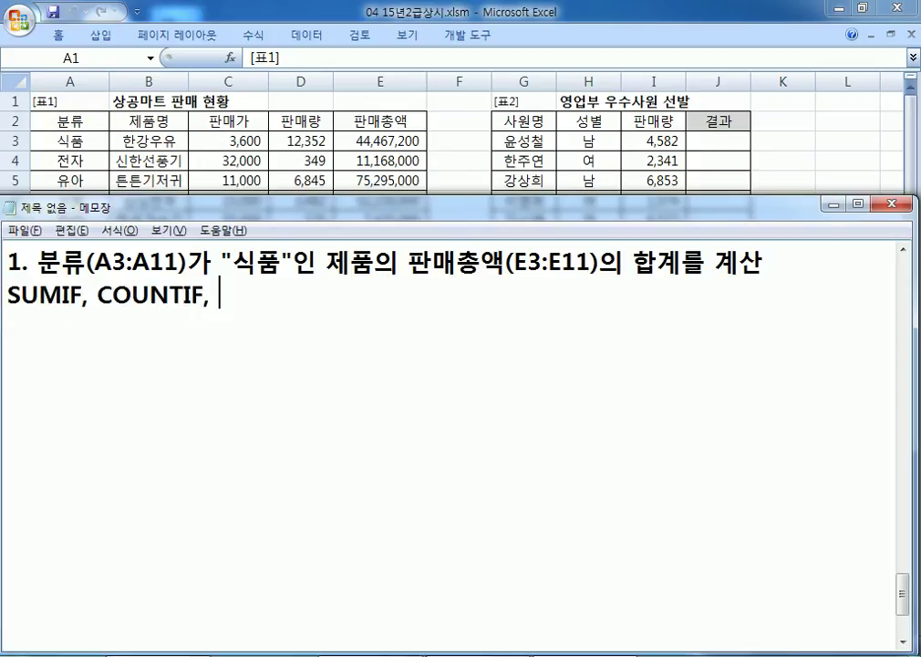
{"action": "type", "text": "AVERAGEIF"}
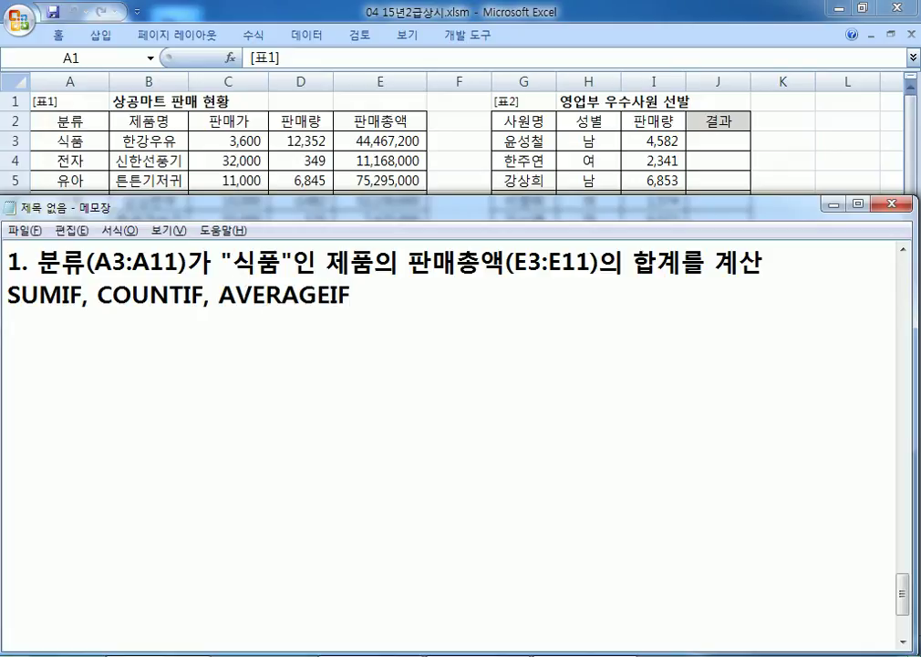
{"action": "type", "text": "중 에서 선택"}
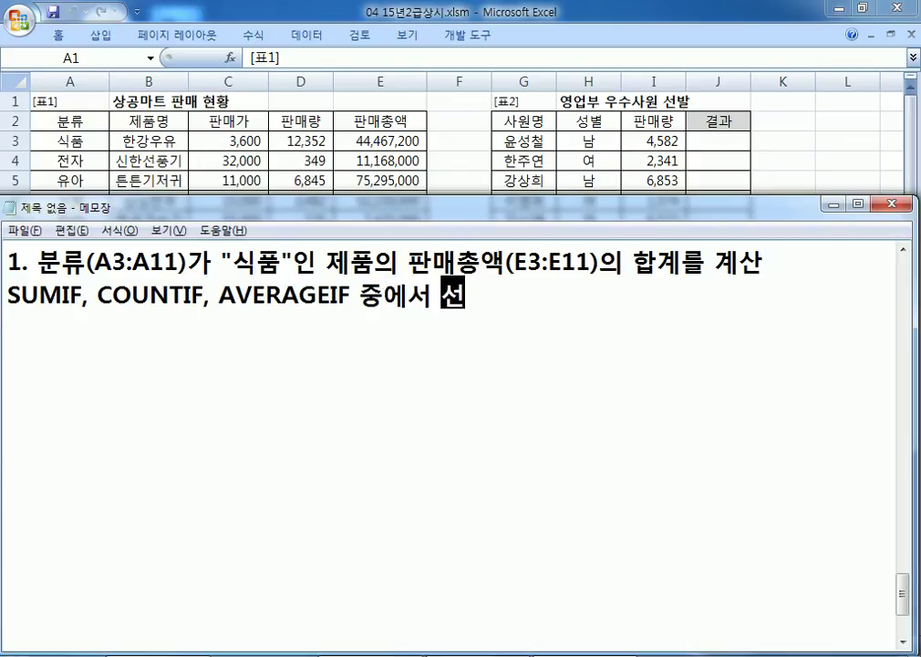
{"action": "key", "text": "Return"}
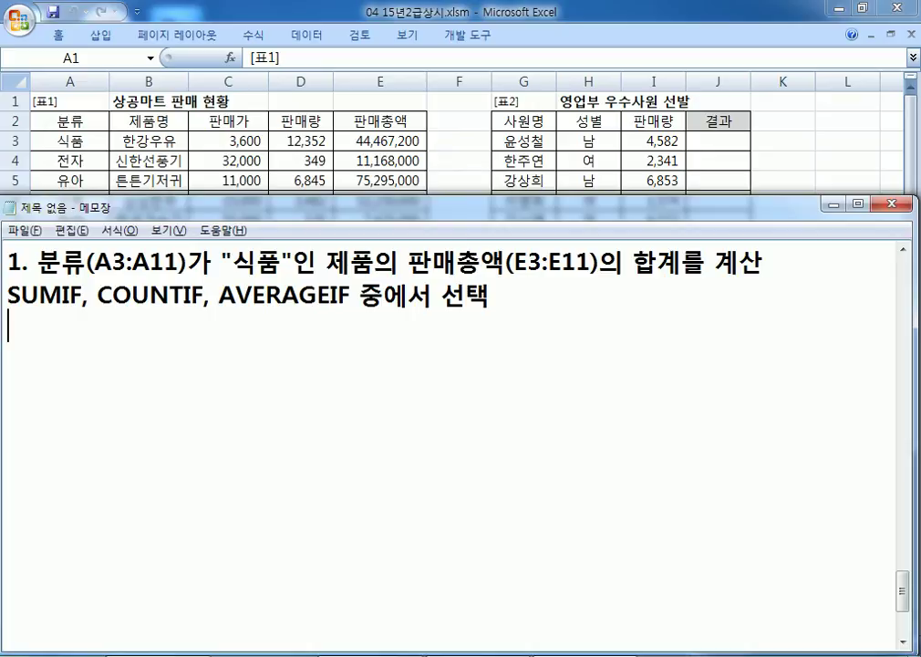
{"action": "type", "text": "SUMIF"}
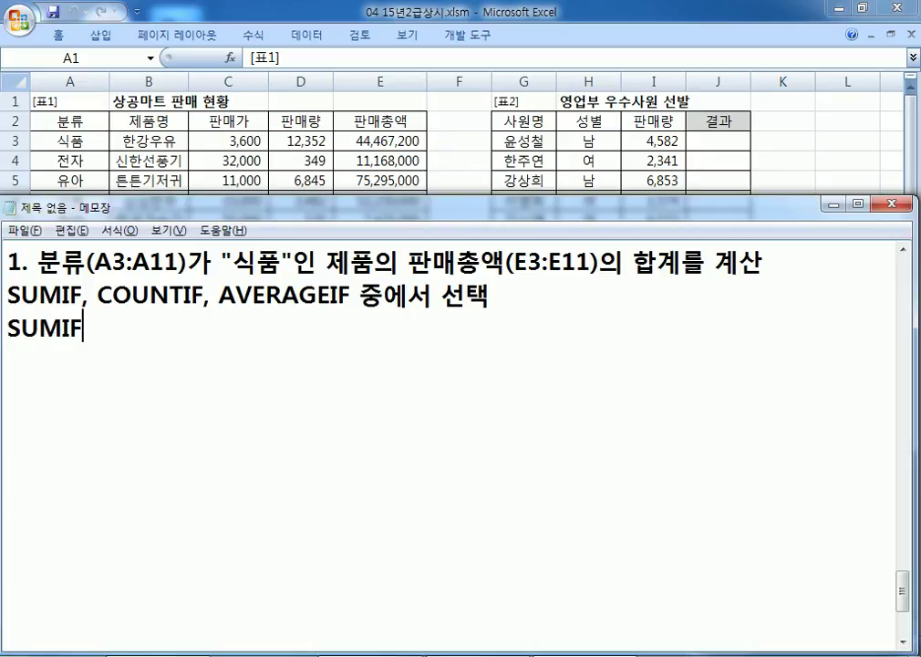
{"action": "type", "text": "="}
{"action": "key", "text": "End"}
{"action": "type", "text": "("}
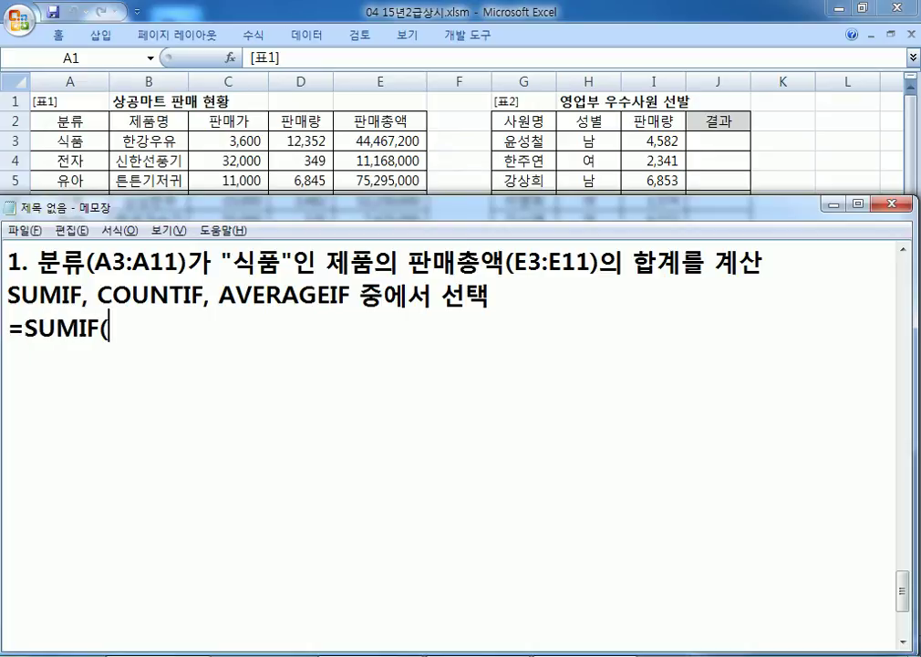
{"action": "type", "text": "범위,"}
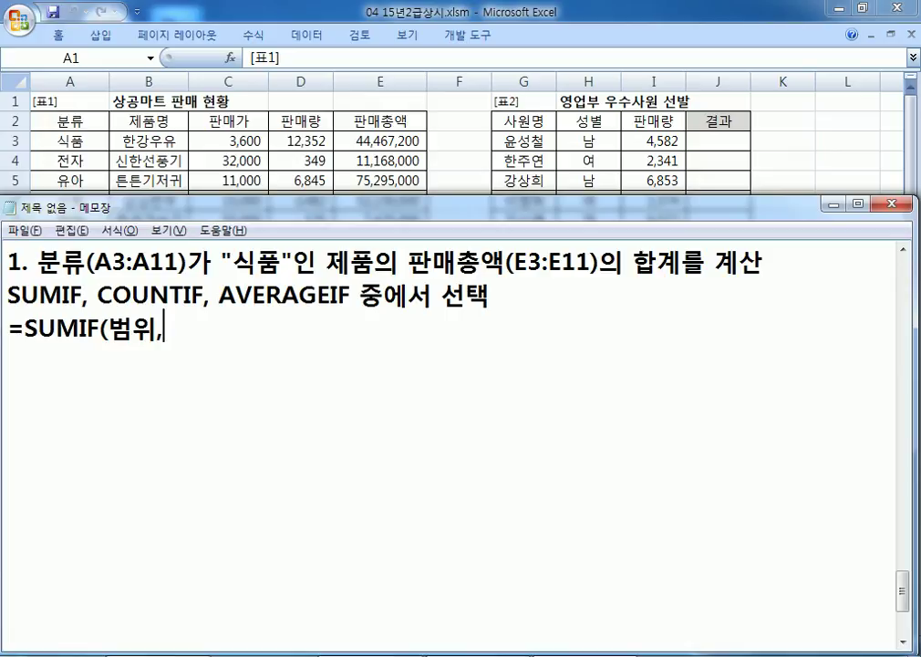
{"action": "type", "text": " 조건, ㅎ"}
{"action": "key", "text": "BackSpace"}
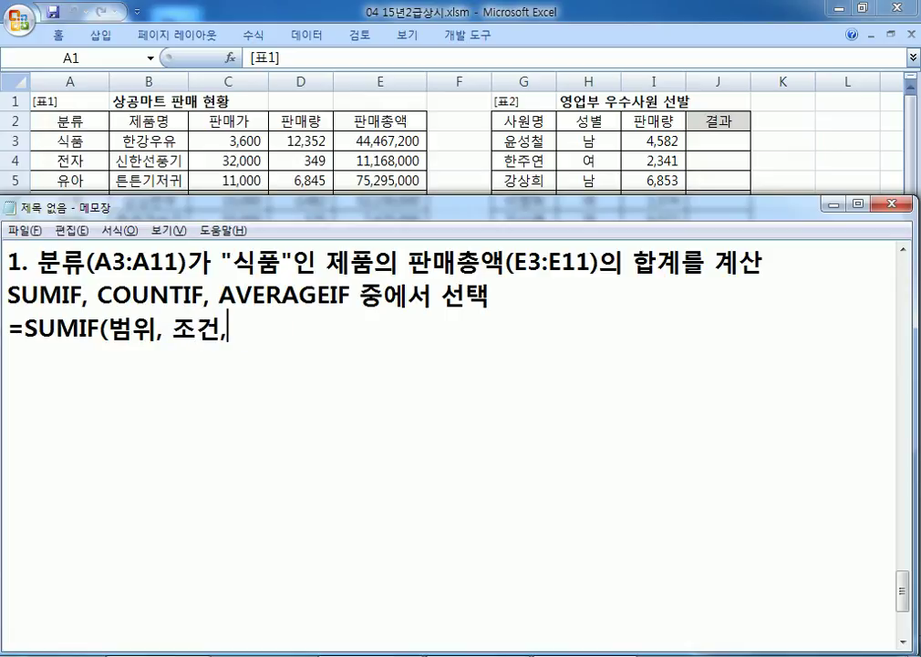
{"action": "type", "text": "합계를 구"}
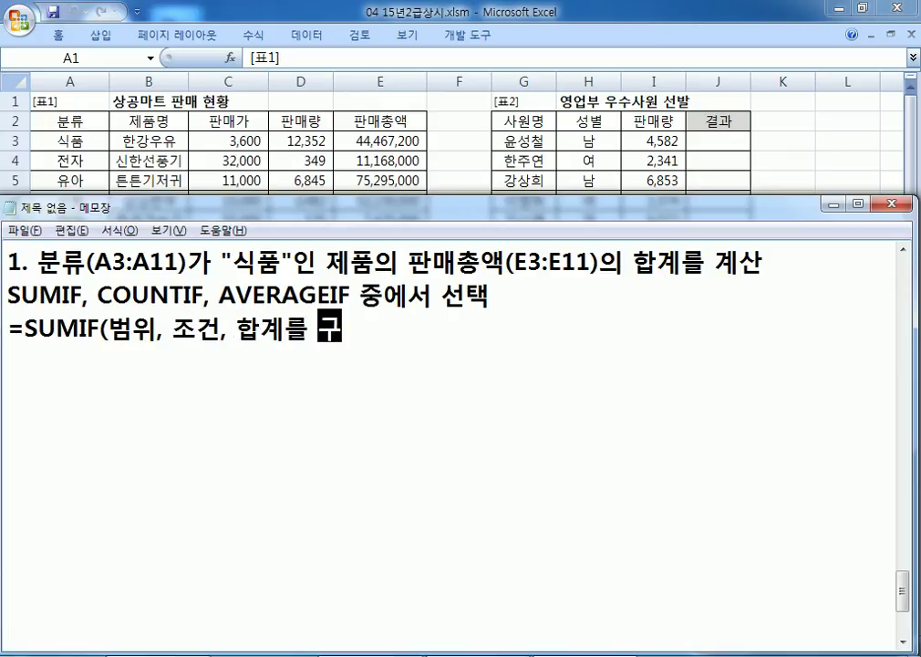
{"action": "type", "text": "할 범위)"}
{"action": "key", "text": "Return"}
Step: Duplicate the syntax line, filling in 분류, "식품" and 판매총액 as the arguments
{"action": "key", "text": "Up"}
{"action": "key", "text": "shift+Down"}
{"action": "key", "text": "ctrl+c"}
{"action": "key", "text": "Right"}
{"action": "key", "text": "ctrl+v"}
{"action": "key", "text": "Up"}
{"action": "key", "text": "Right"}
{"action": "key", "text": "Right"}
{"action": "key", "text": "Right"}
{"action": "key", "text": "Right"}
{"action": "key", "text": "Right"}
{"action": "key", "text": "Right"}
{"action": "key", "text": "Right"}
{"action": "type", "text": "분류"}
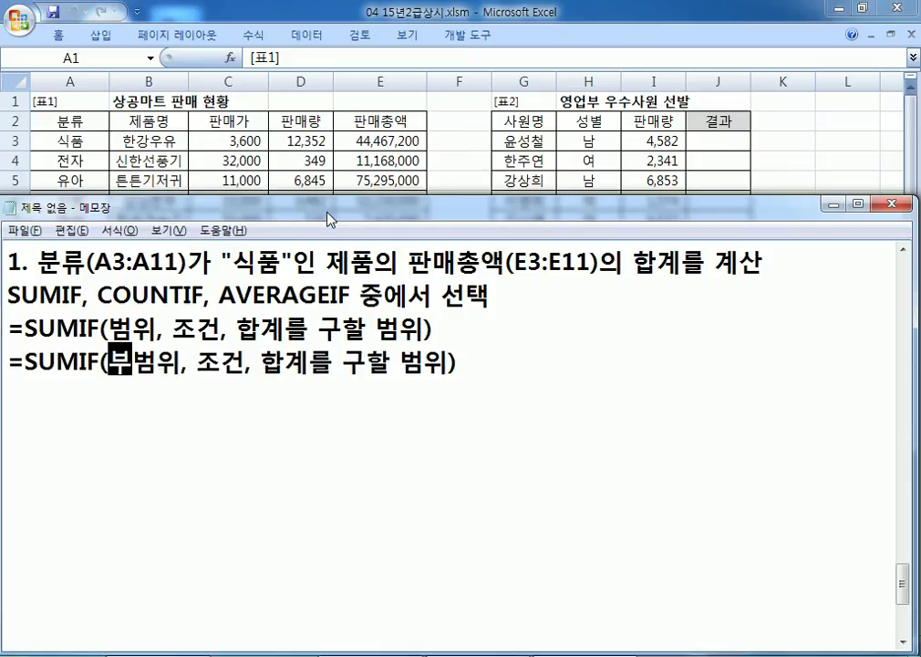
{"action": "key", "text": "Delete"}
{"action": "key", "text": "Delete"}
{"action": "key", "text": "Right"}
{"action": "key", "text": "Right"}
{"action": "type", "text": "\"식품\""}
{"action": "key", "text": "Delete"}
{"action": "key", "text": "Delete"}
{"action": "key", "text": "Right"}
{"action": "key", "text": "Right"}
{"action": "type", "text": "판매총액"}
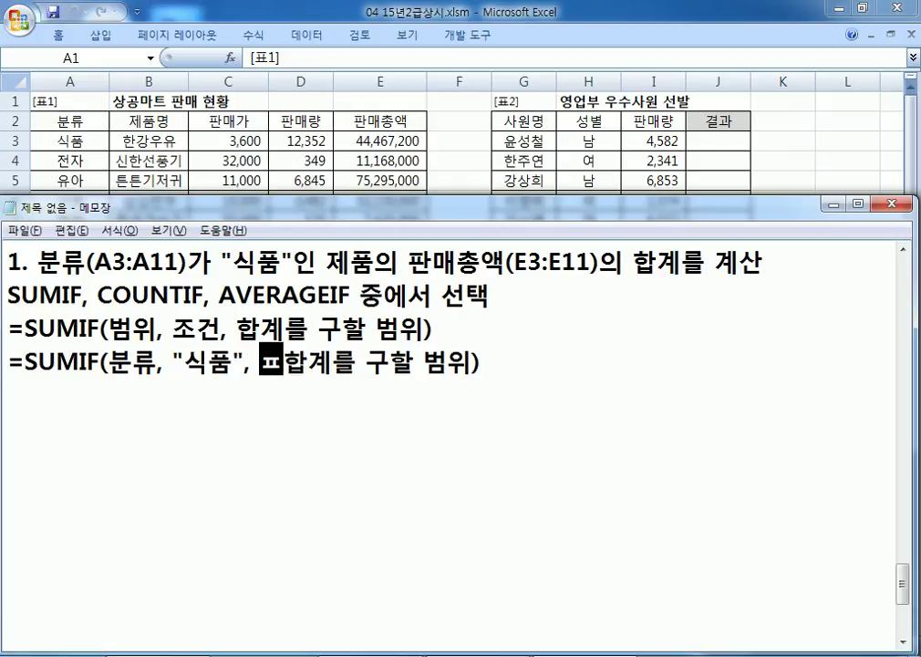
{"action": "key", "text": "Delete"}
{"action": "key", "text": "Delete"}
{"action": "key", "text": "Delete"}
{"action": "key", "text": "Delete"}
{"action": "key", "text": "Delete"}
{"action": "key", "text": "Delete"}
{"action": "key", "text": "Delete"}
{"action": "key", "text": "Delete"}
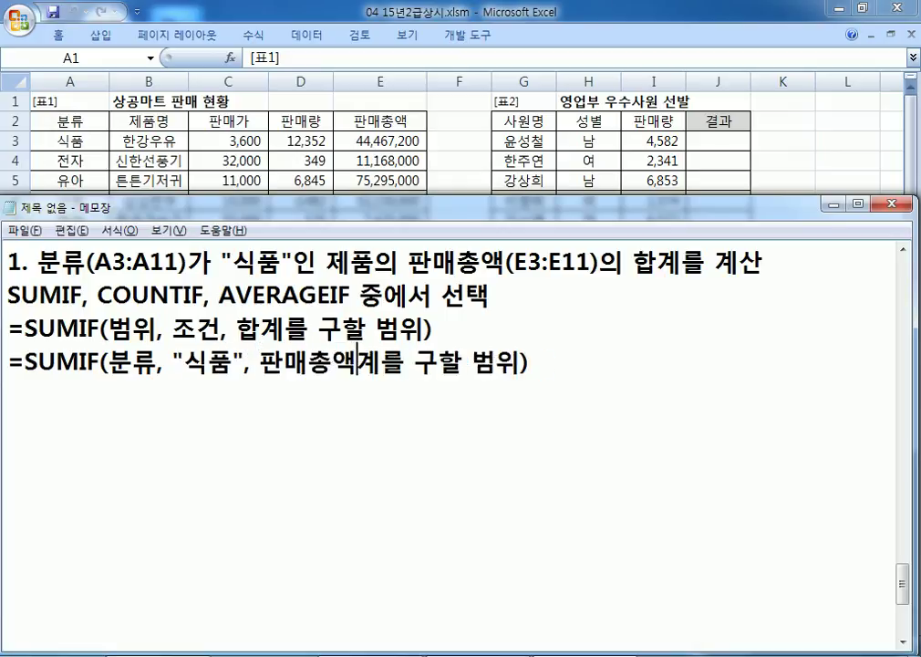
{"action": "key", "text": "Delete"}
Step: Duplicate that line as =SUMIF(A3:A11, "식품", E3:E11) and select it
{"action": "key", "text": "End"}
{"action": "key", "text": "Home"}
{"action": "key", "text": "shift+Down"}
{"action": "key", "text": "ctrl+c"}
{"action": "key", "text": "Right"}
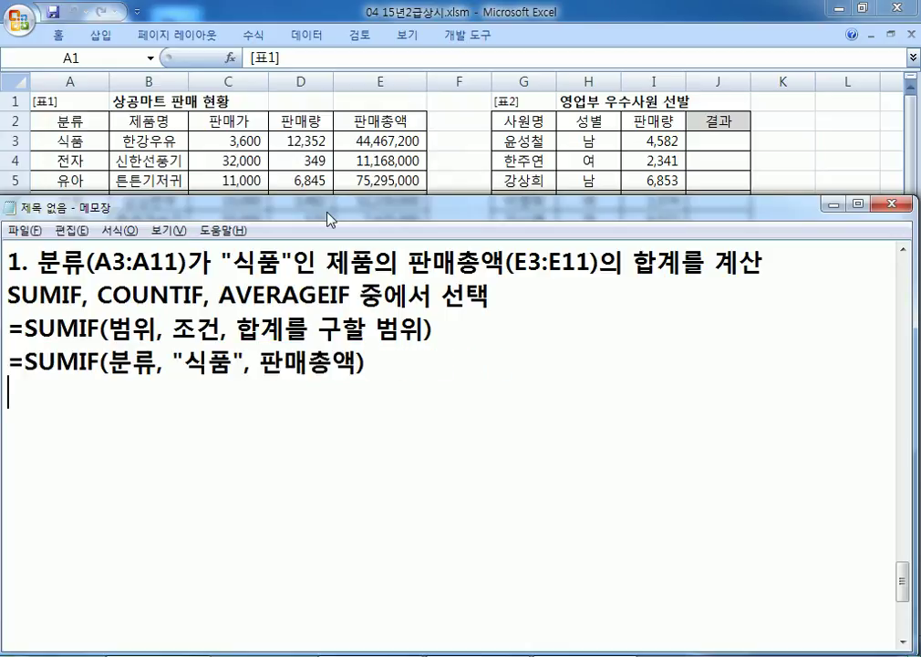
{"action": "key", "text": "ctrl+v"}
{"action": "key", "text": "Up"}
{"action": "key", "text": "Right"}
{"action": "key", "text": "Right"}
{"action": "key", "text": "Right"}
{"action": "key", "text": "Right"}
{"action": "key", "text": "Right"}
{"action": "key", "text": "Right"}
{"action": "key", "text": "Right"}
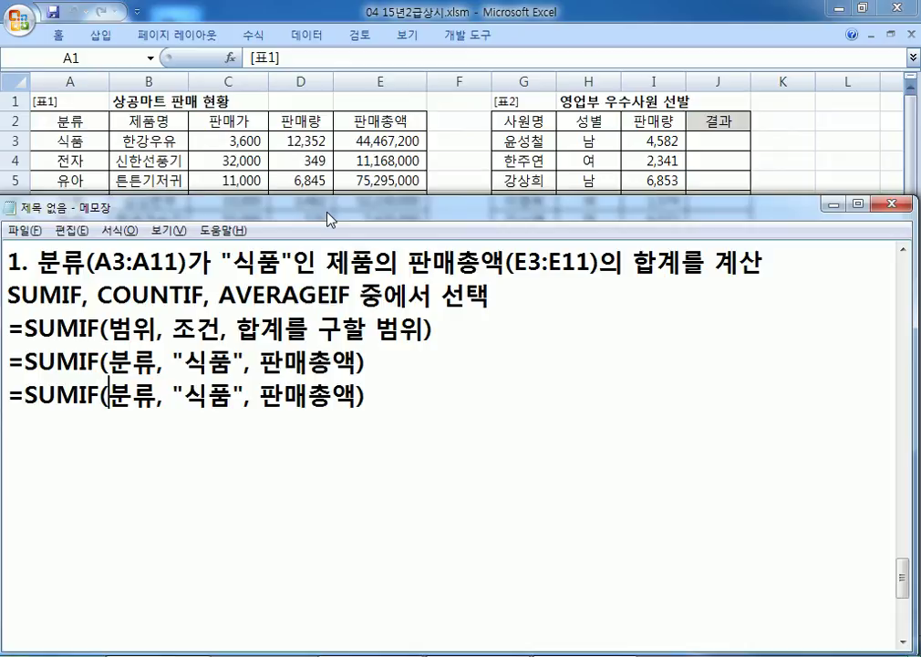
{"action": "type", "text": "A3:A11"}
{"action": "key", "text": "Delete"}
{"action": "key", "text": "Delete"}
{"action": "key", "text": "Right"}
{"action": "key", "text": "Right"}
{"action": "key", "text": "Right"}
{"action": "key", "text": "Right"}
{"action": "key", "text": "Right"}
{"action": "key", "text": "Right"}
{"action": "key", "text": "Right"}
{"action": "key", "text": "Right"}
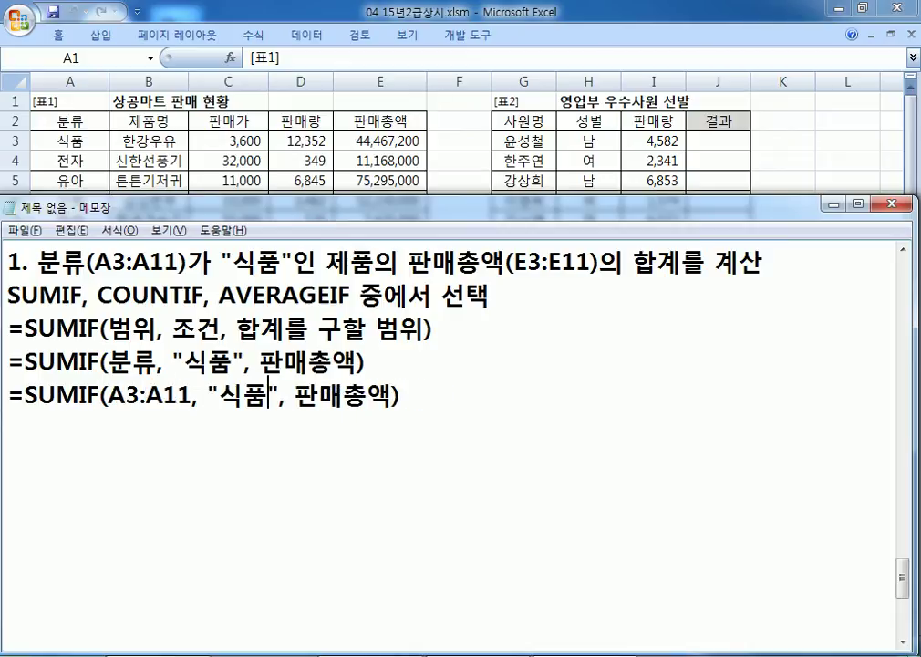
{"action": "type", "text": "E3"}
{"action": "key", "text": "Delete"}
{"action": "key", "text": "Delete"}
{"action": "key", "text": "Delete"}
{"action": "key", "text": "Delete"}
{"action": "type", "text": ":E11"}
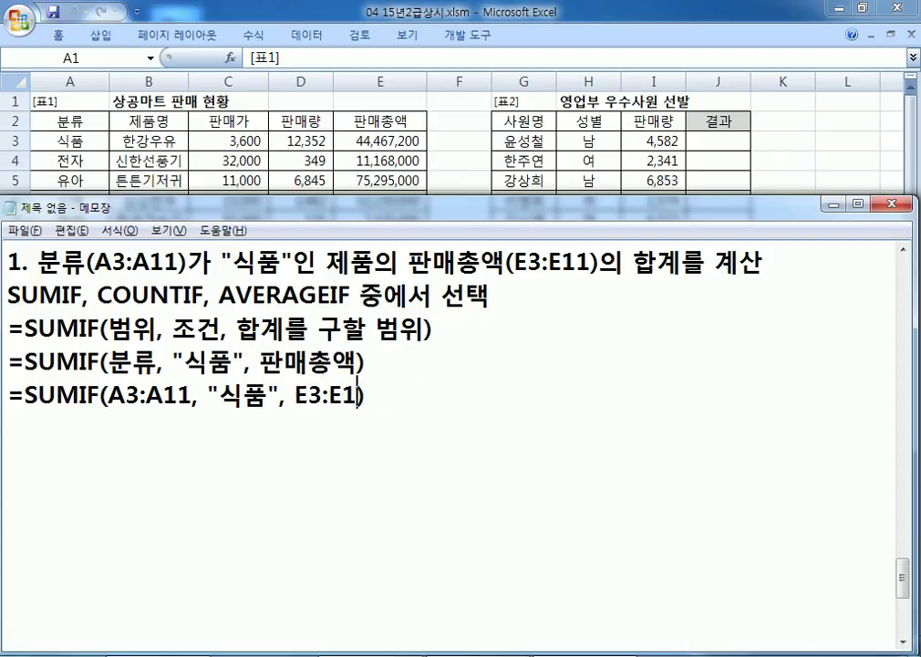
{"action": "key", "text": "shift+Home"}
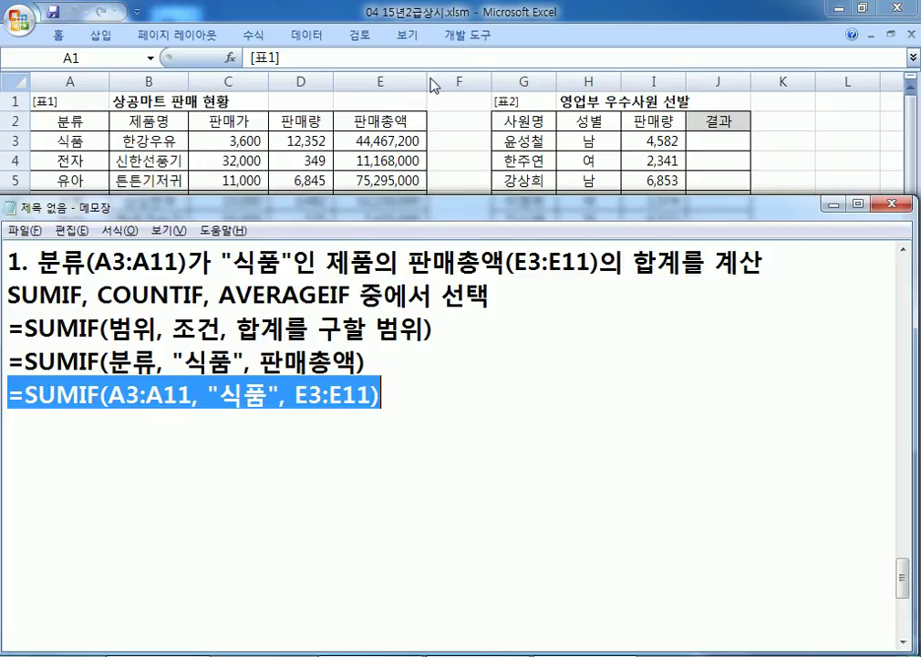
{"action": "key", "text": "alt+Tab"}
Step: Paste the formula into E12 and dismiss the too-few-arguments warning
{"action": "left_click", "coordinate": [381, 319]}
{"action": "key", "text": "ctrl+v"}
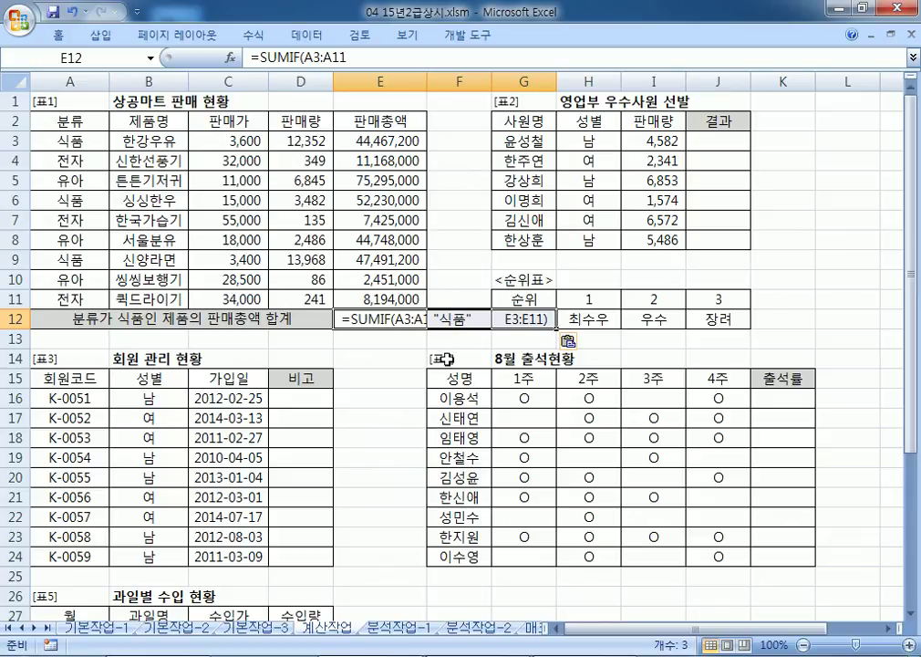
{"action": "key", "text": "F2"}
{"action": "key", "text": "Return"}
{"action": "key", "text": "Return"}
{"action": "key", "text": "alt"}
{"action": "key", "text": "alt+Tab"}
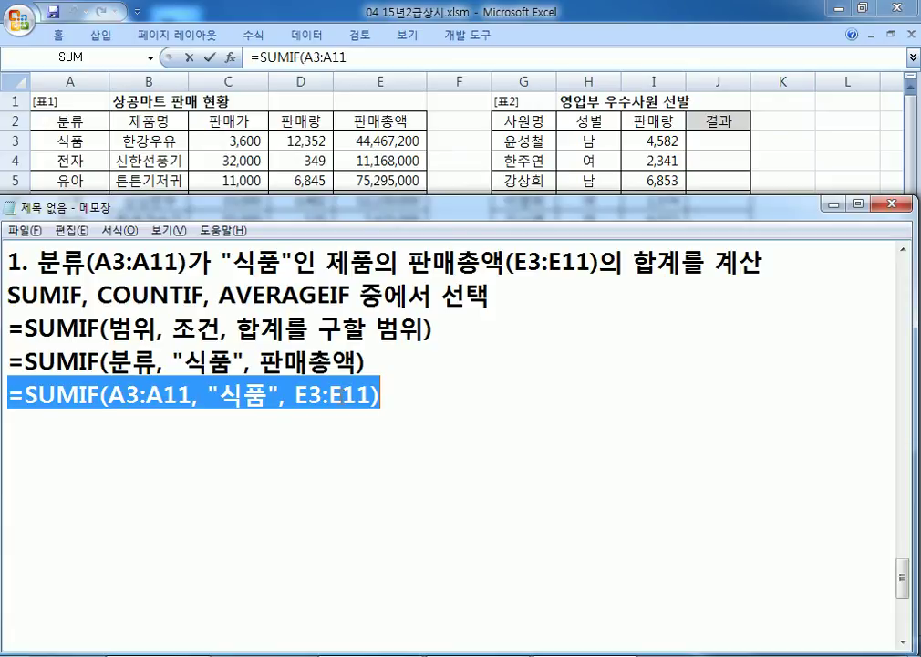
{"action": "left_click", "coordinate": [343, 397]}
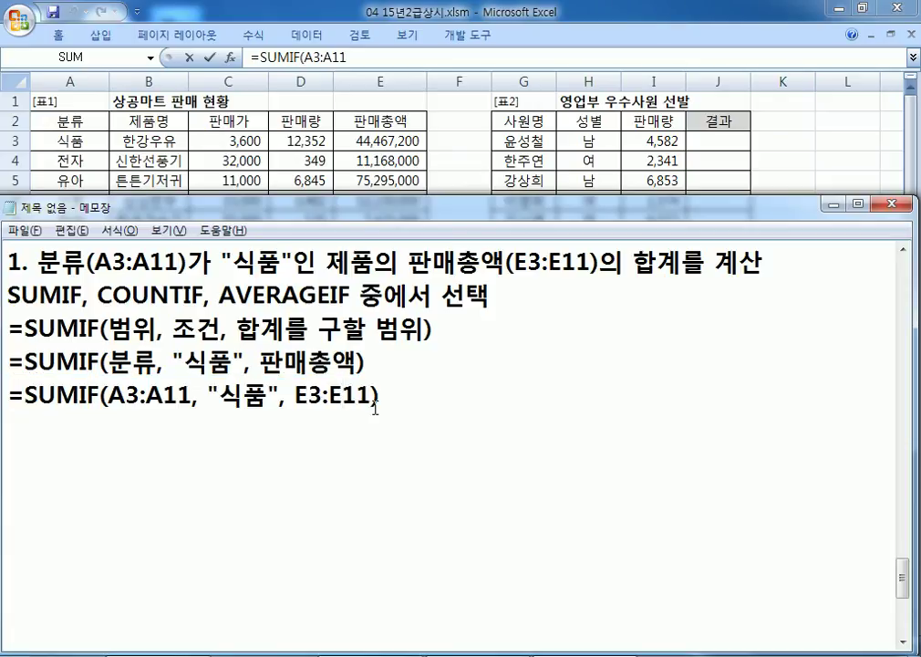
{"action": "key", "text": "alt+Tab"}
{"action": "key", "text": "Escape"}
{"action": "key", "text": "ctrl+v"}
Step: Replace E12's partial entry with the full =SUMIF(A3:A11, "식품", E3:E11) formula, showing 144,188,400
{"action": "double_click", "coordinate": [385, 321]}
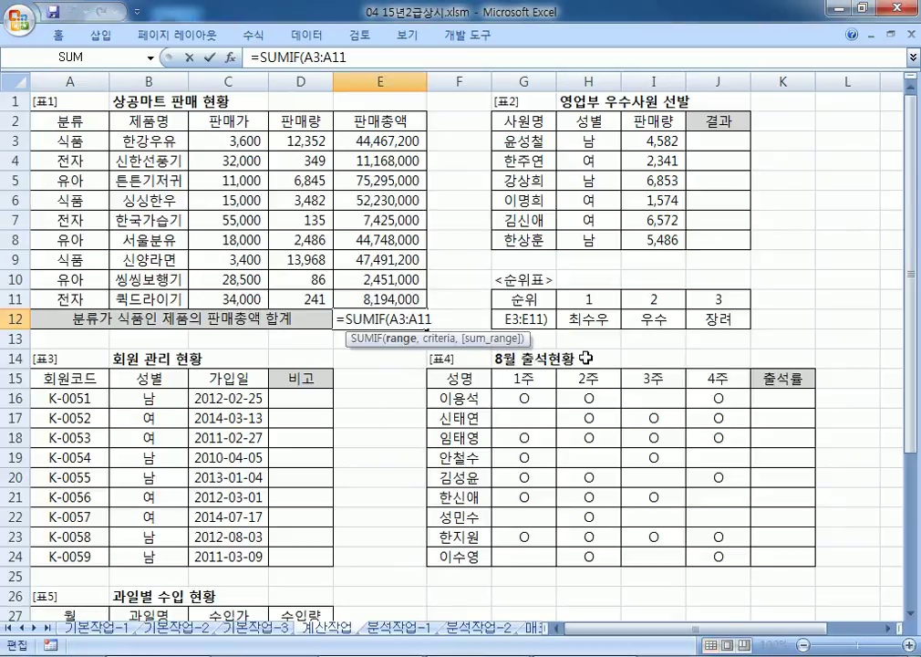
{"action": "key", "text": "shift+Home"}
{"action": "key", "text": "ctrl+v"}
{"action": "key", "text": "Return"}
{"action": "key", "text": "Up"}
{"action": "key", "text": "Right"}
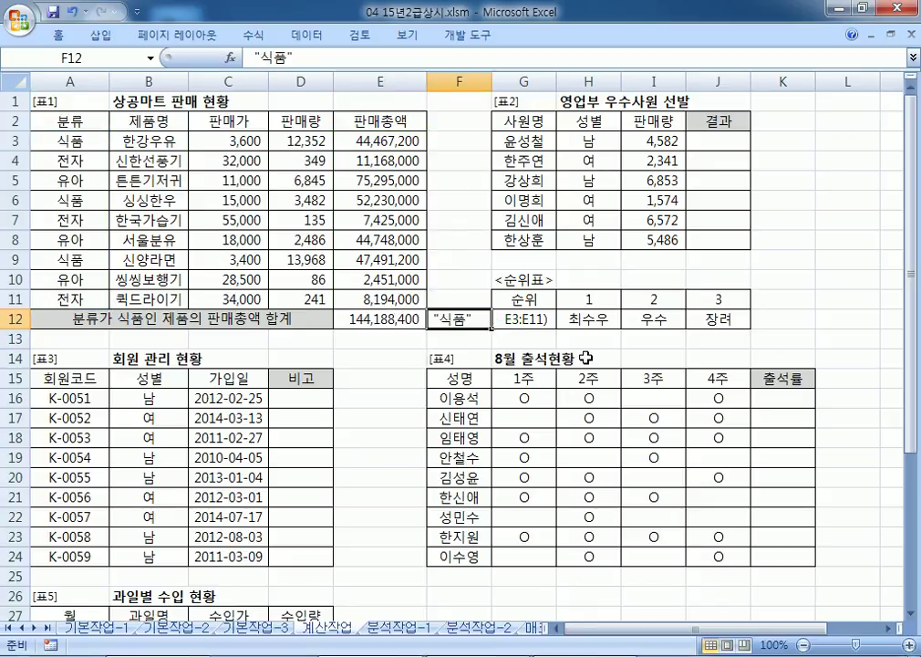
{"action": "key", "text": "Left"}
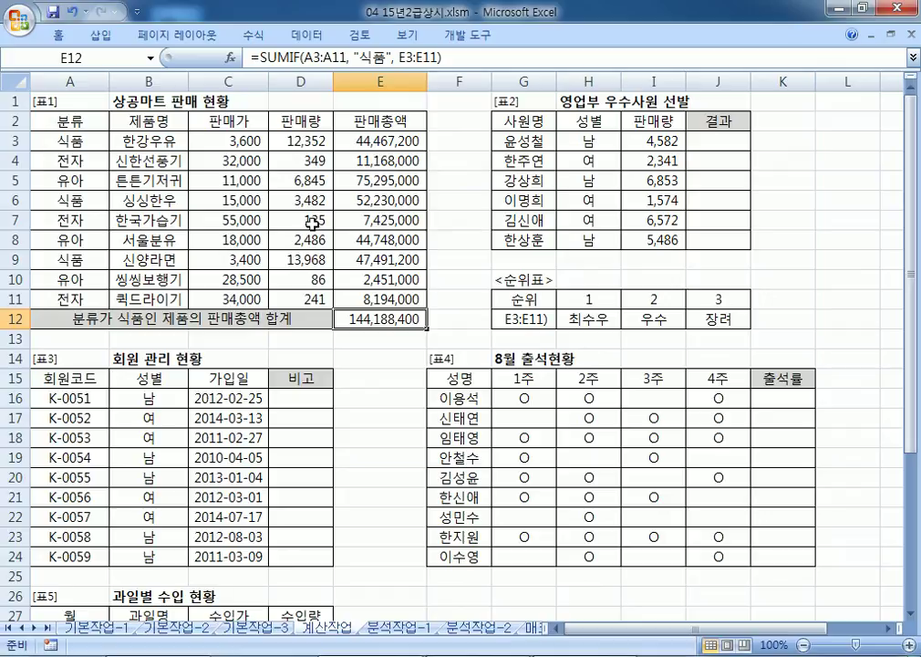
Step: Fill the 식품 cells A3, E3, A6, E6, A9 and E9 yellow
{"action": "left_click", "coordinate": [60, 141]}
{"action": "left_click", "coordinate": [406, 141]}
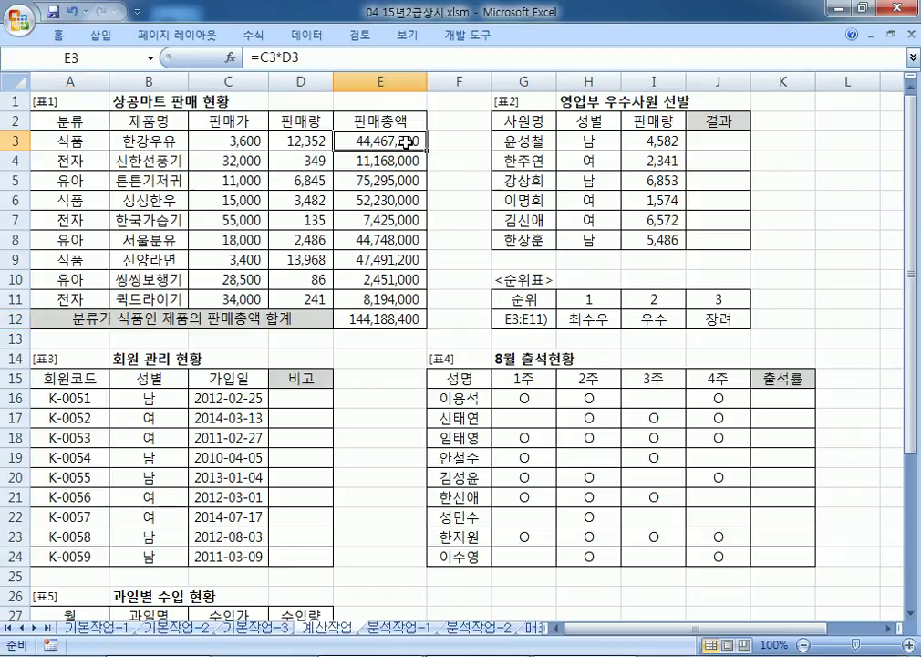
{"action": "left_click", "coordinate": [64, 141], "text": "ctrl"}
{"action": "left_click", "coordinate": [69, 200], "text": "ctrl"}
{"action": "left_click", "coordinate": [406, 200], "text": "ctrl"}
{"action": "left_click", "coordinate": [64, 259], "text": "ctrl"}
{"action": "left_click", "coordinate": [372, 259], "text": "ctrl"}
{"action": "right_click", "coordinate": [372, 259]}
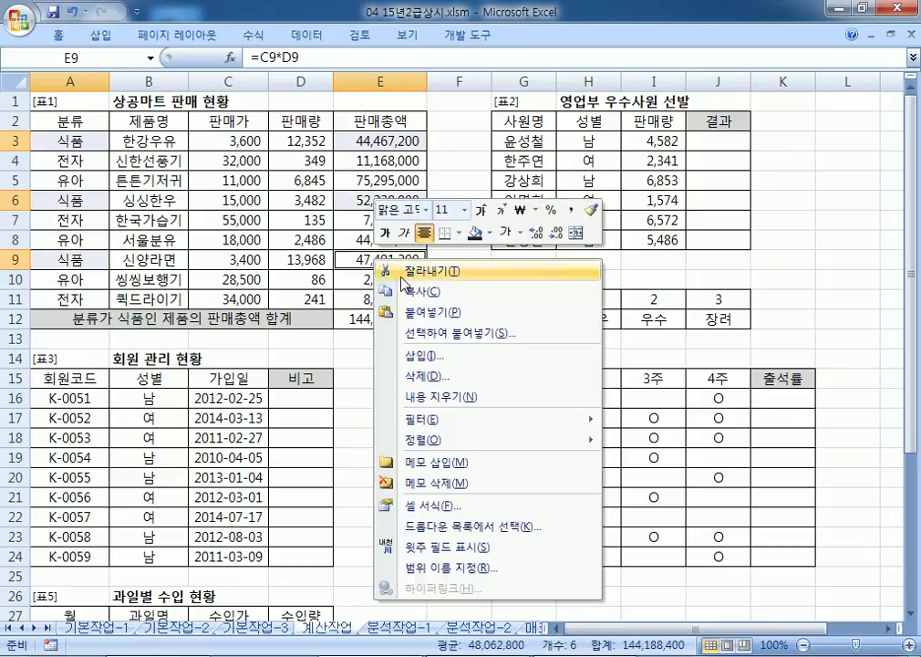
{"action": "left_click", "coordinate": [490, 234]}
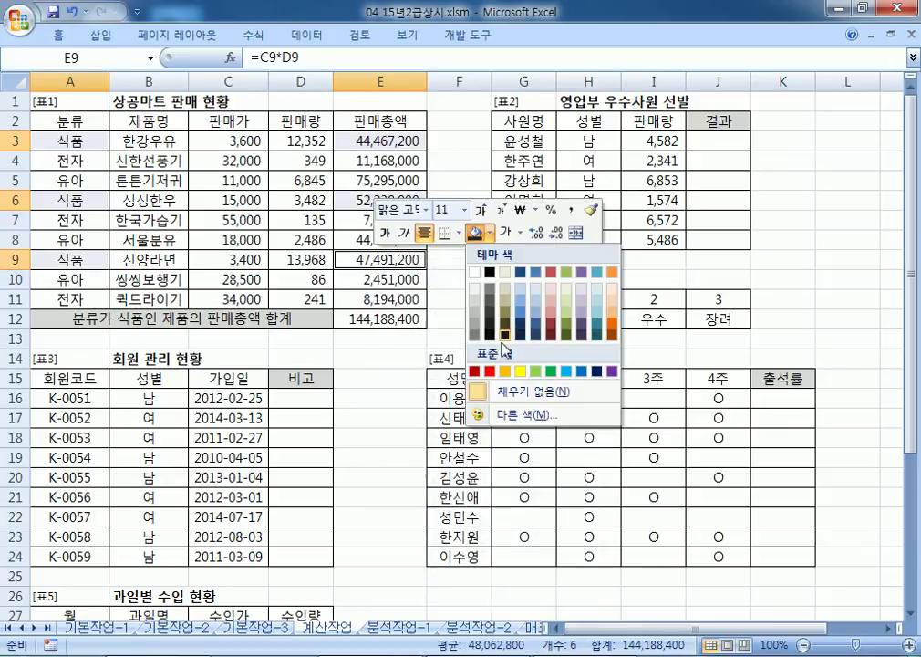
{"action": "left_click", "coordinate": [520, 371]}
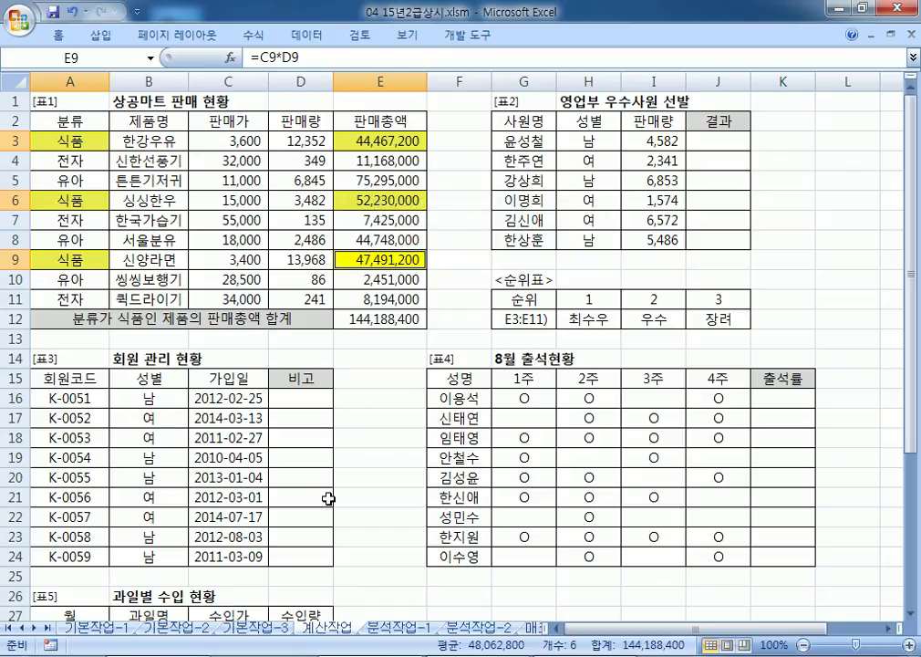
Step: Select E3, E6 and E9 to confirm they sum to E12's 144,188,400
{"action": "left_click", "coordinate": [367, 140]}
{"action": "left_click", "coordinate": [368, 199], "text": "ctrl"}
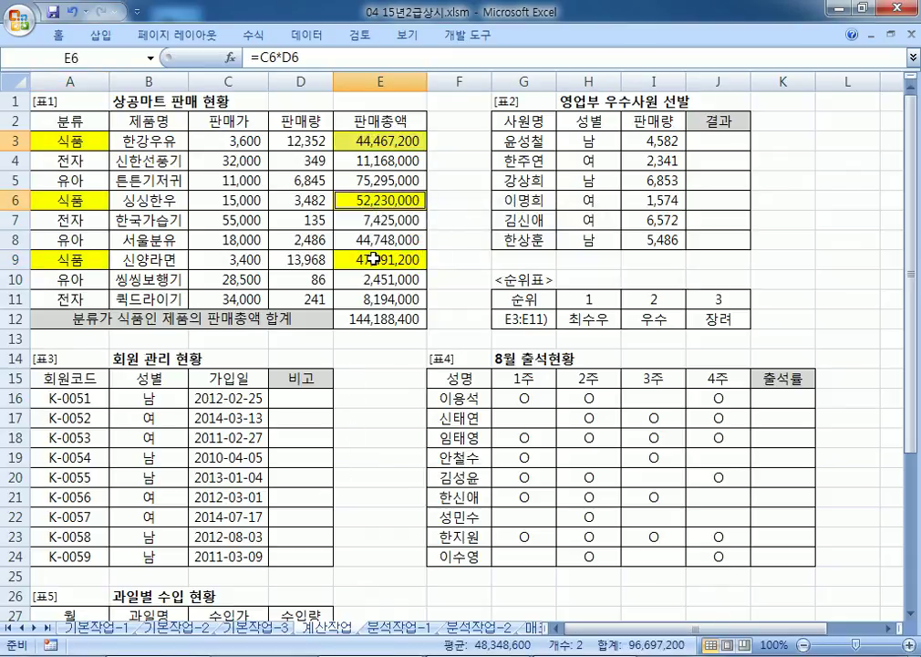
{"action": "left_click", "coordinate": [374, 259], "text": "ctrl"}
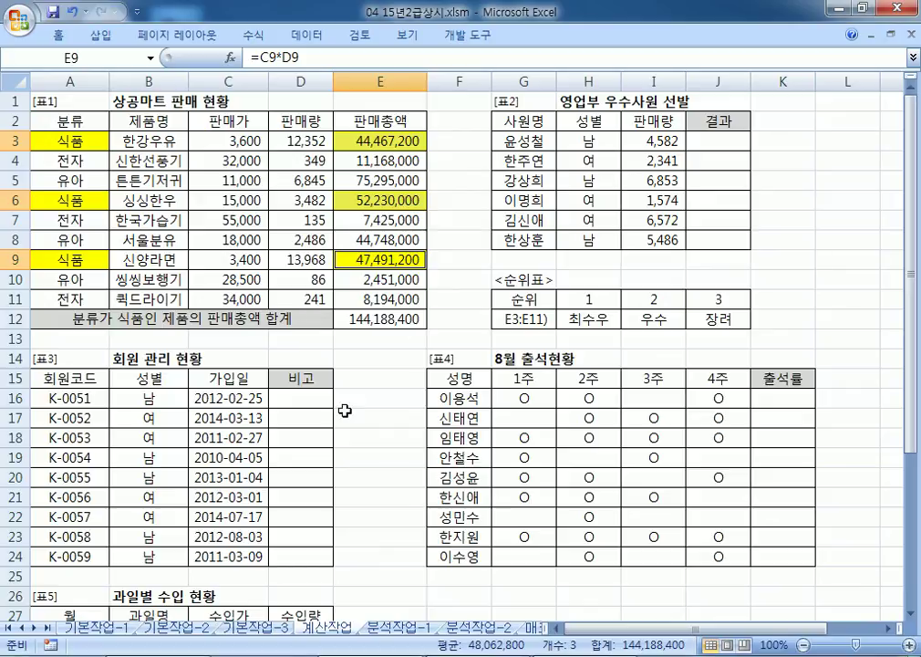
{"action": "left_click", "coordinate": [359, 319]}
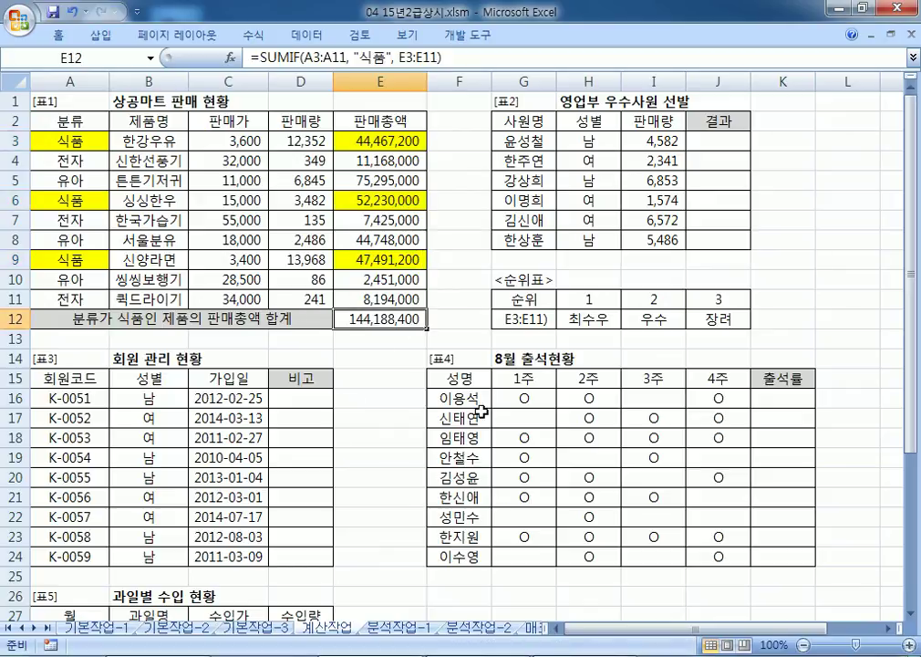
Step: Start item '2.' on a new line below the SUMIF notes
{"action": "key", "text": "alt+Tab"}
{"action": "left_click", "coordinate": [362, 446]}
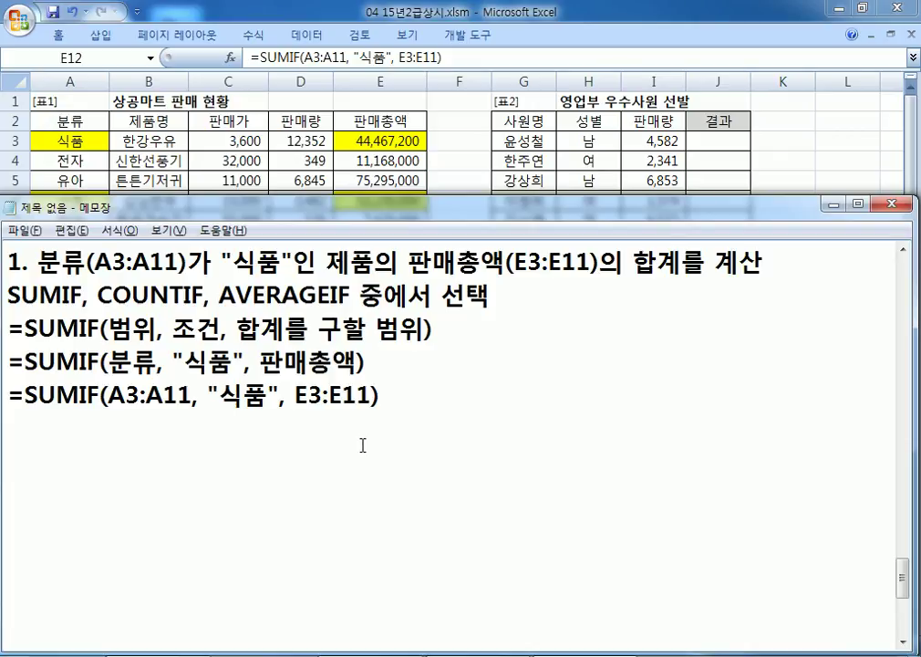
{"action": "type", "text": "2."}
{"action": "left_click", "coordinate": [310, 655]}
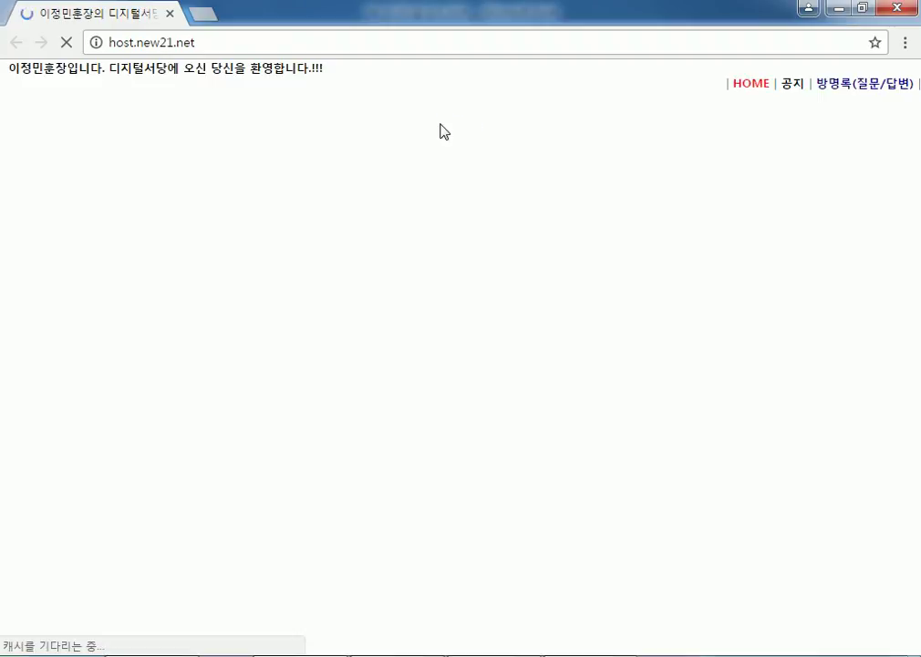
Step: Switch between the 공부방 and 공부방2 boards, scrolling through their post lists
{"action": "left_click", "coordinate": [814, 90]}
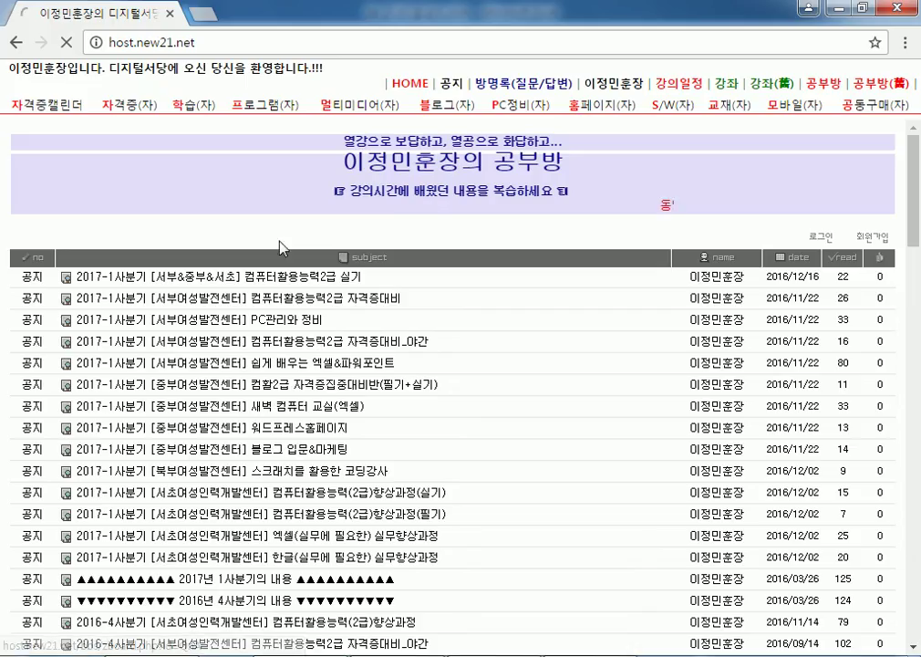
{"action": "left_click", "coordinate": [865, 89]}
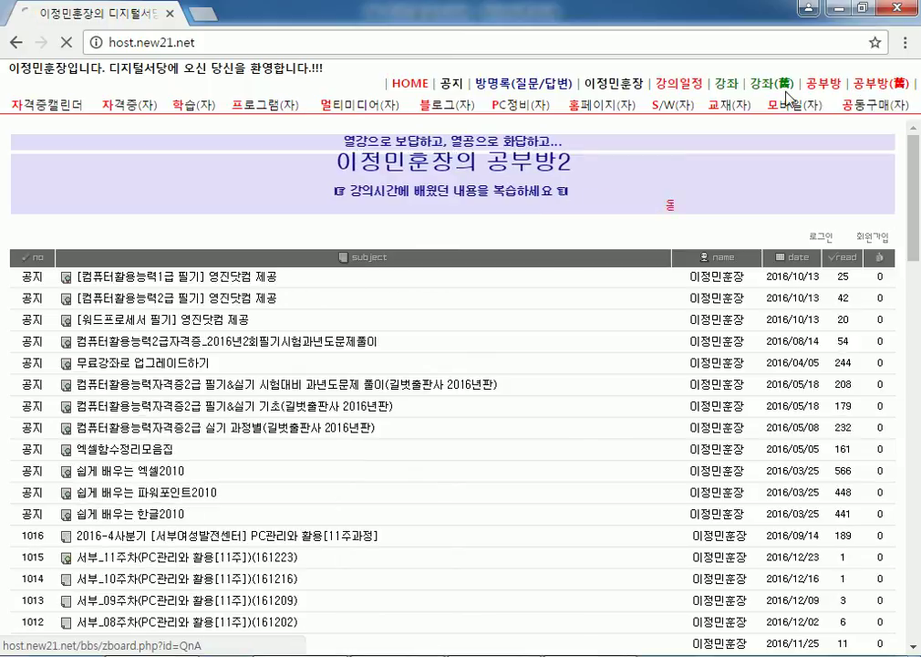
{"action": "scroll", "coordinate": [771, 137], "scroll_direction": "down", "scroll_amount": 2}
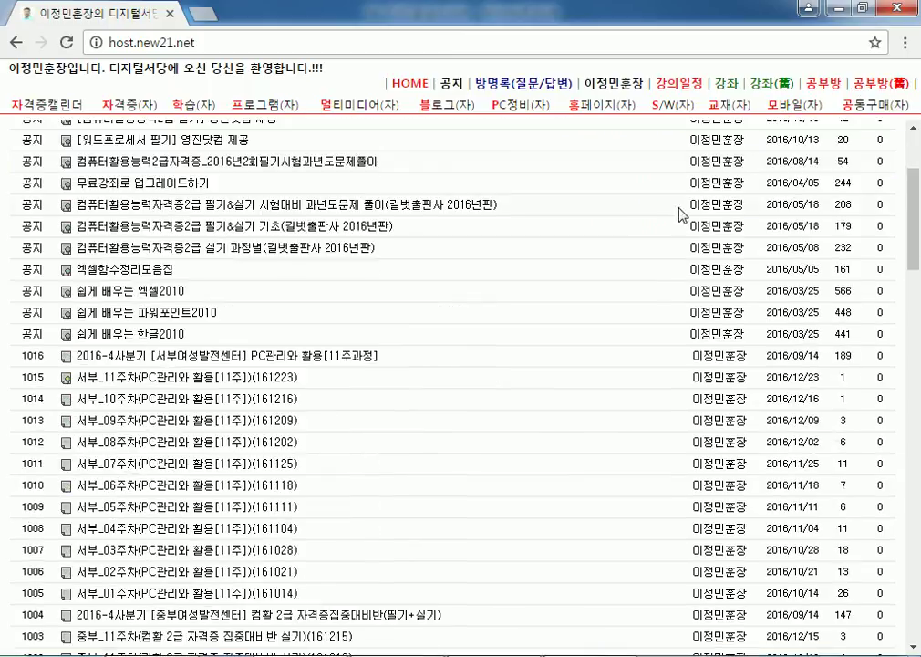
{"action": "left_click", "coordinate": [824, 91]}
{"action": "scroll", "coordinate": [594, 258], "scroll_direction": "down", "scroll_amount": 4}
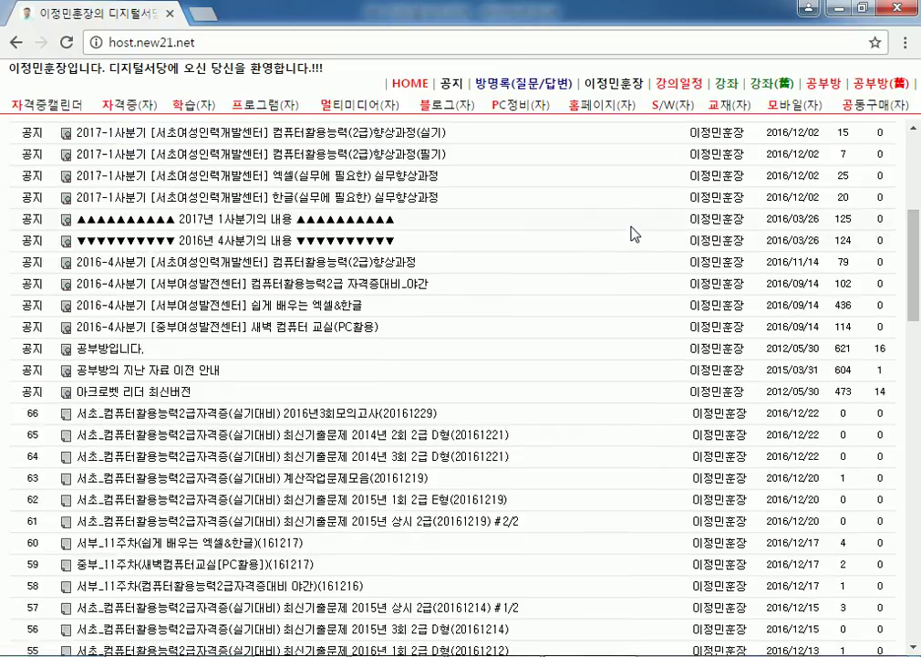
{"action": "scroll", "coordinate": [636, 234], "scroll_direction": "down", "scroll_amount": 3}
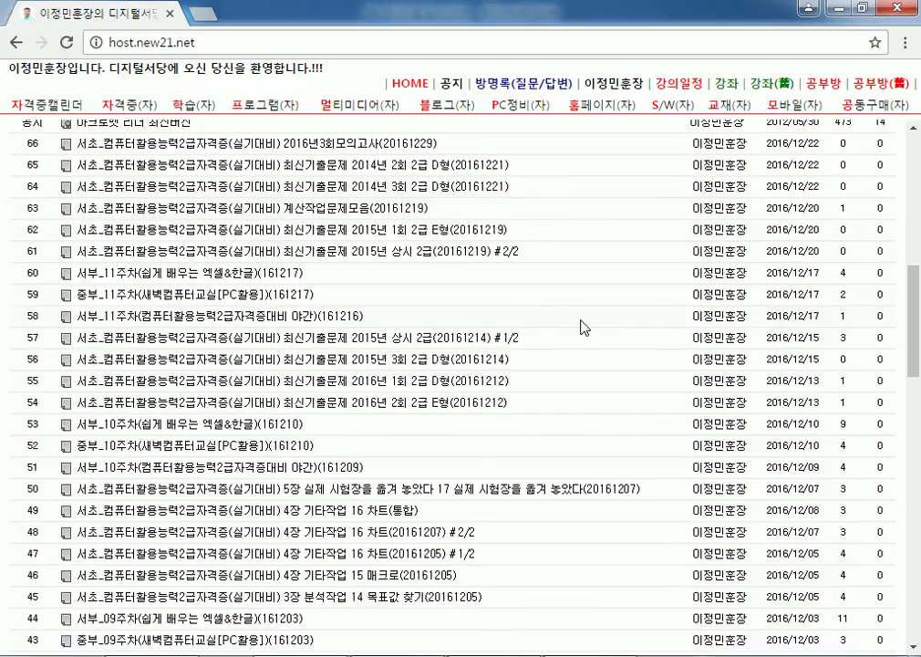
{"action": "scroll", "coordinate": [776, 178], "scroll_direction": "up", "scroll_amount": 2}
{"action": "left_click", "coordinate": [877, 84]}
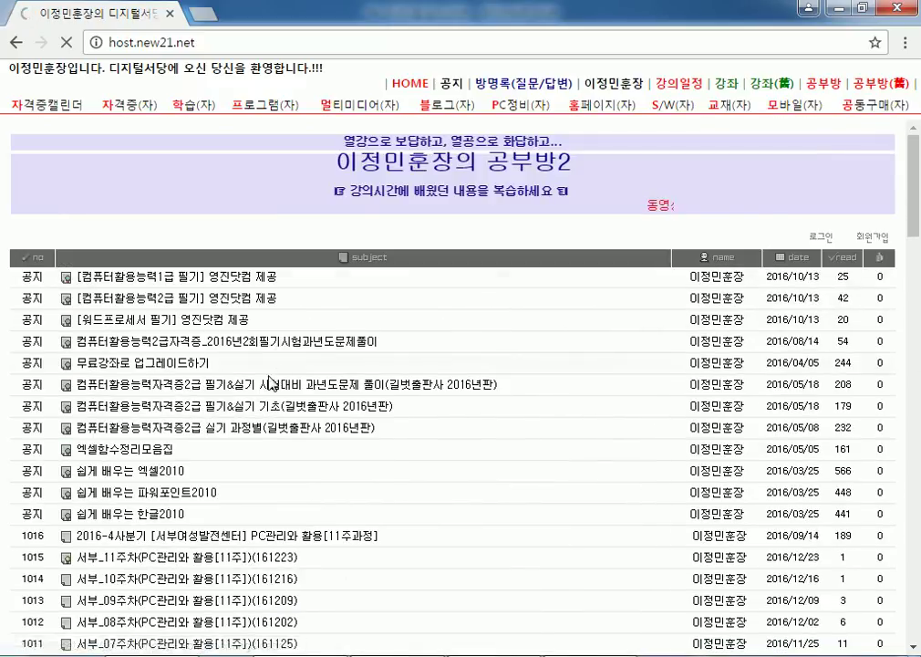
{"action": "scroll", "coordinate": [276, 374], "scroll_direction": "down", "scroll_amount": 4}
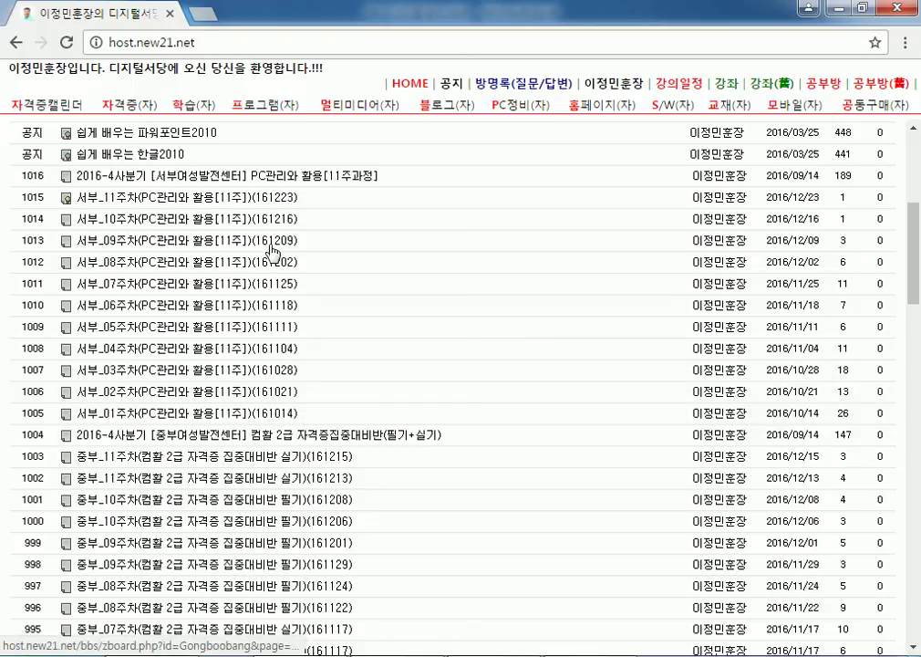
{"action": "scroll", "coordinate": [275, 405], "scroll_direction": "down", "scroll_amount": 3}
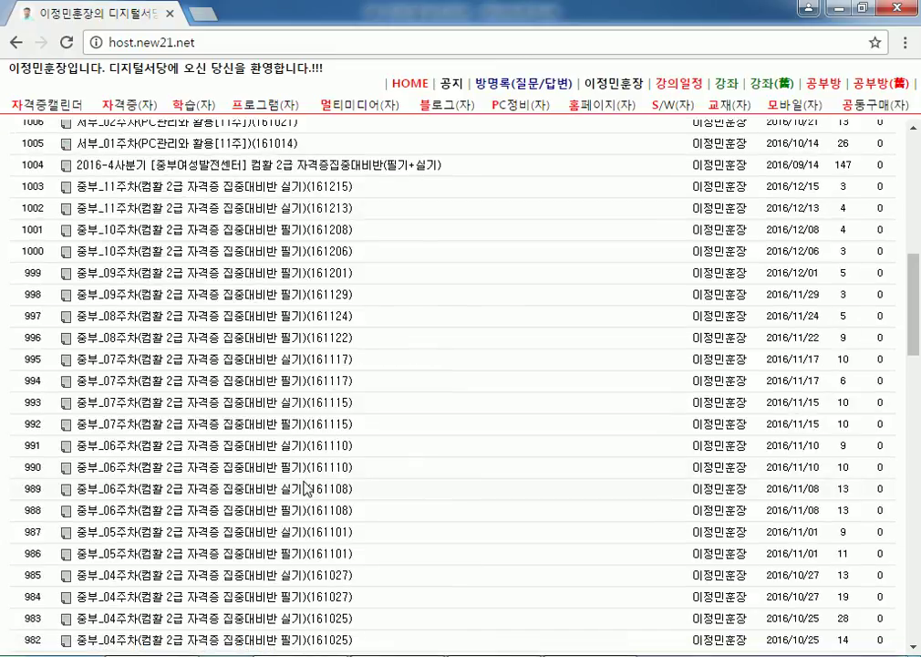
{"action": "scroll", "coordinate": [306, 489], "scroll_direction": "up", "scroll_amount": 3}
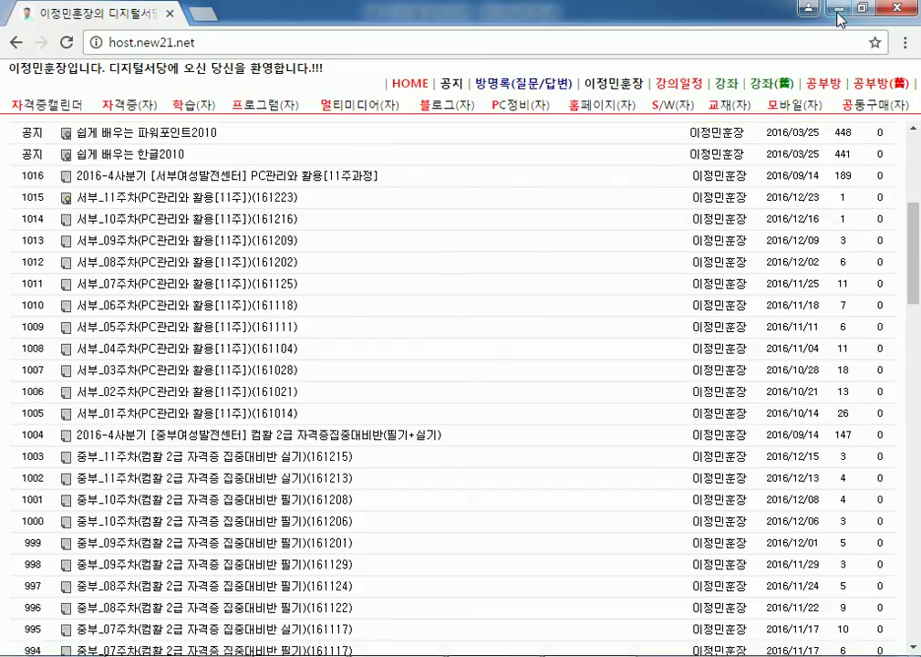
Step: Scroll through the 공부방 board listing once more, then minimize Chrome
{"action": "left_click", "coordinate": [814, 94]}
{"action": "scroll", "coordinate": [509, 402], "scroll_direction": "down", "scroll_amount": 9}
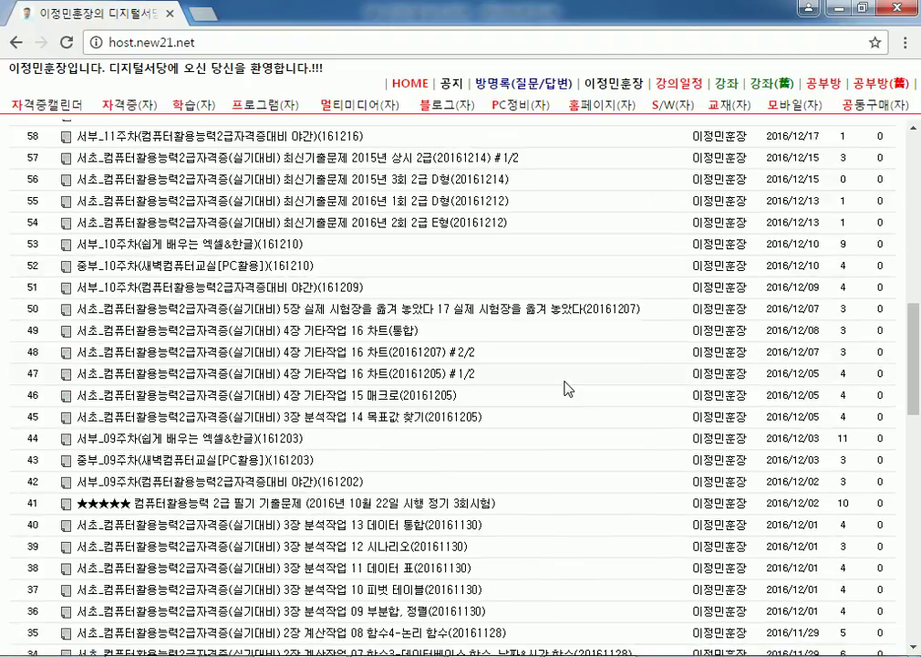
{"action": "scroll", "coordinate": [559, 386], "scroll_direction": "down", "scroll_amount": 2}
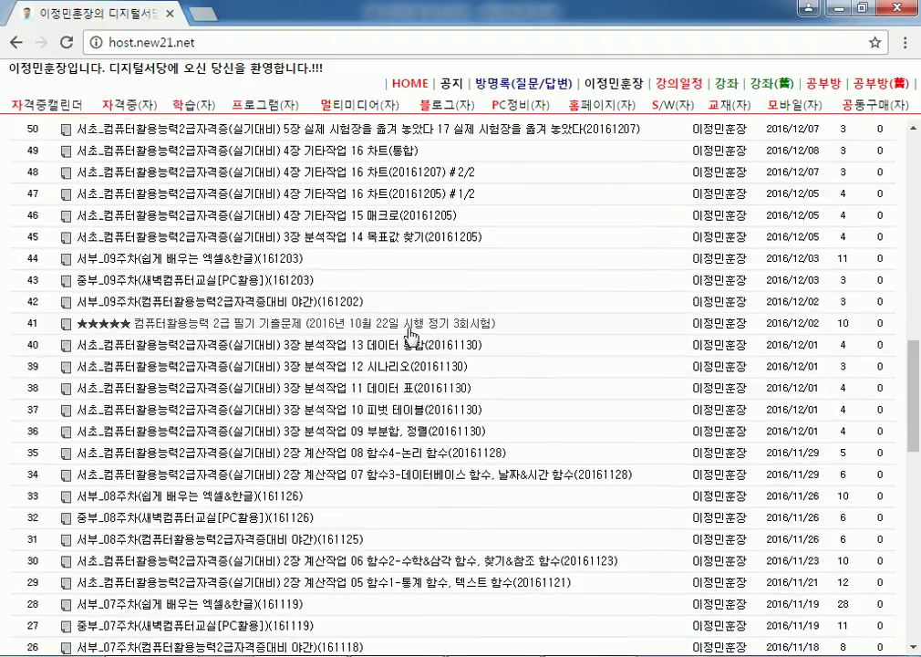
{"action": "scroll", "coordinate": [412, 328], "scroll_direction": "up", "scroll_amount": 2}
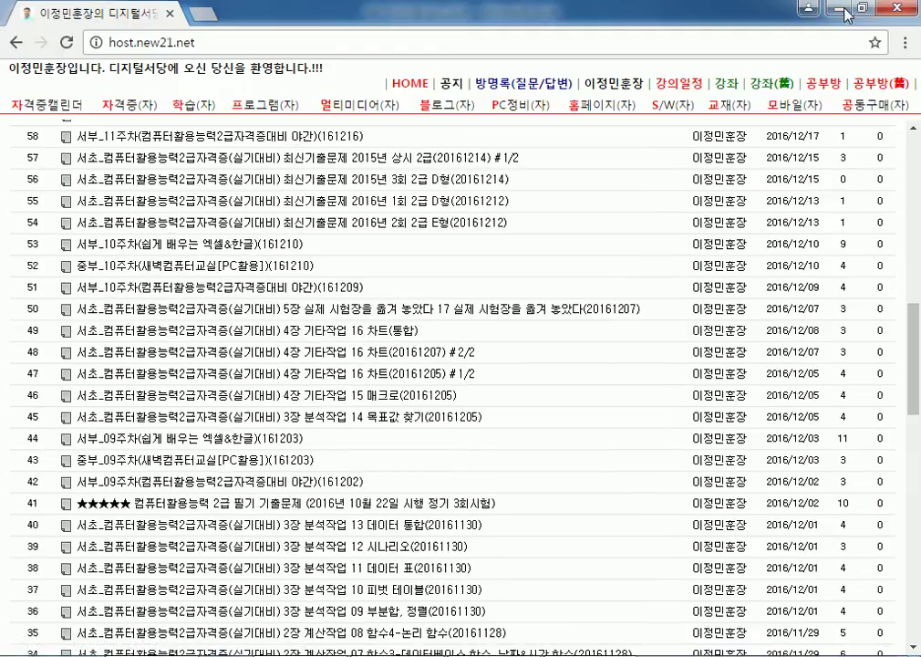
{"action": "left_click", "coordinate": [840, 10]}
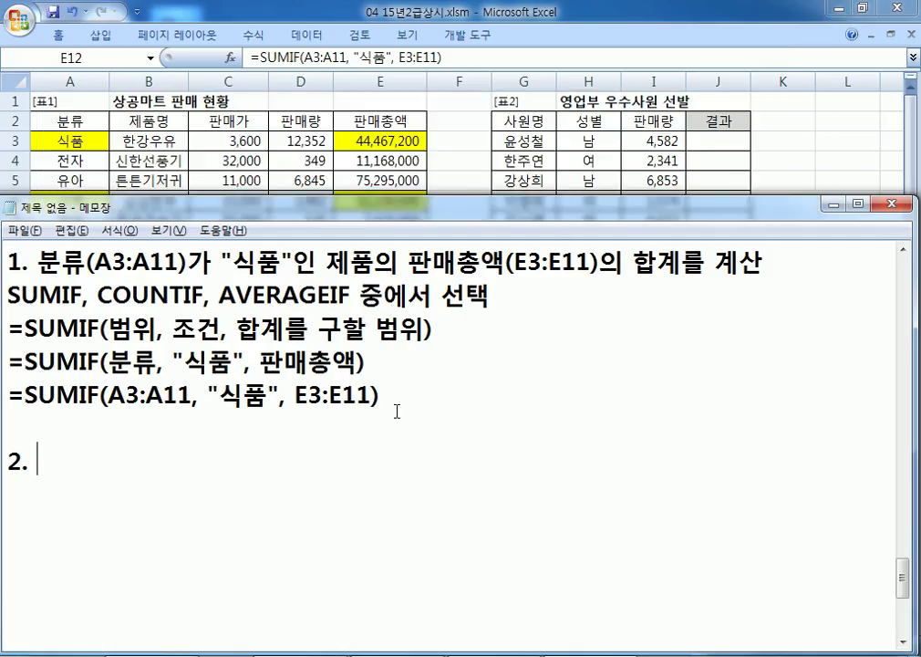
Step: Close the browser and scroll the Excel sheet right to bring 표2 into view
{"action": "key", "text": "alt+Tab"}
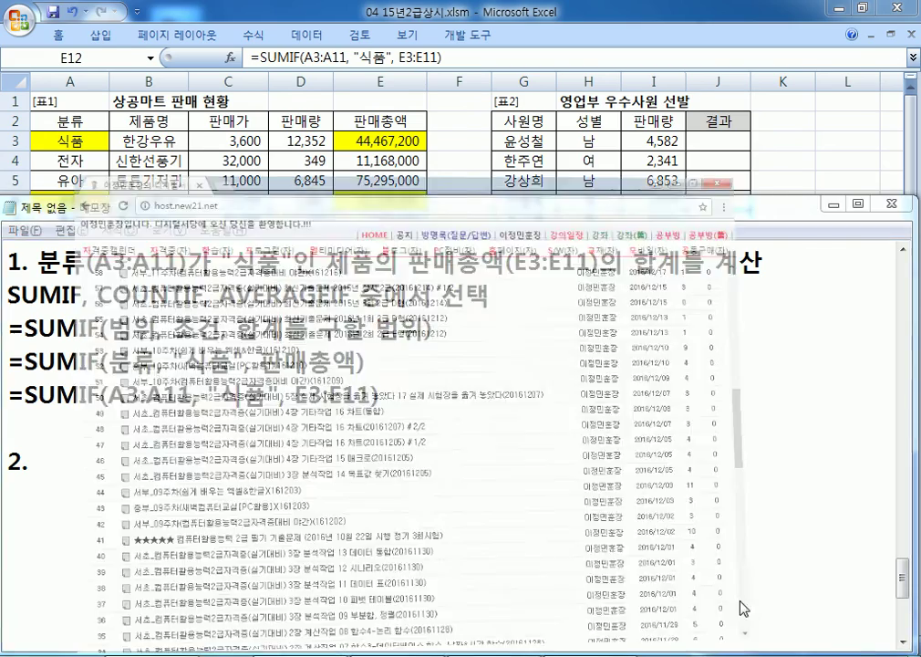
{"action": "key", "text": "alt+Tab"}
{"action": "left_click", "coordinate": [898, 9]}
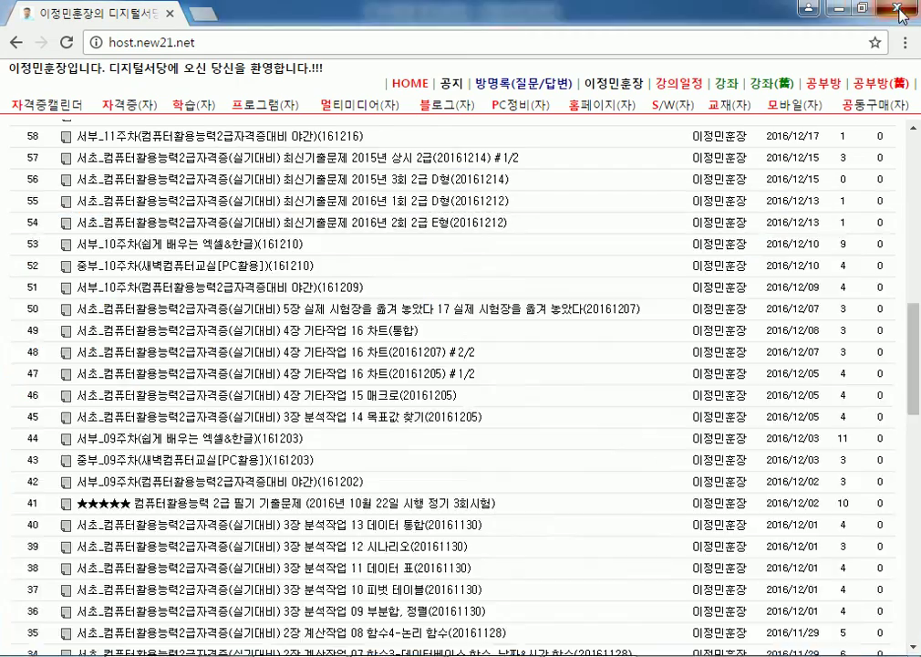
{"action": "key", "text": "alt+Tab"}
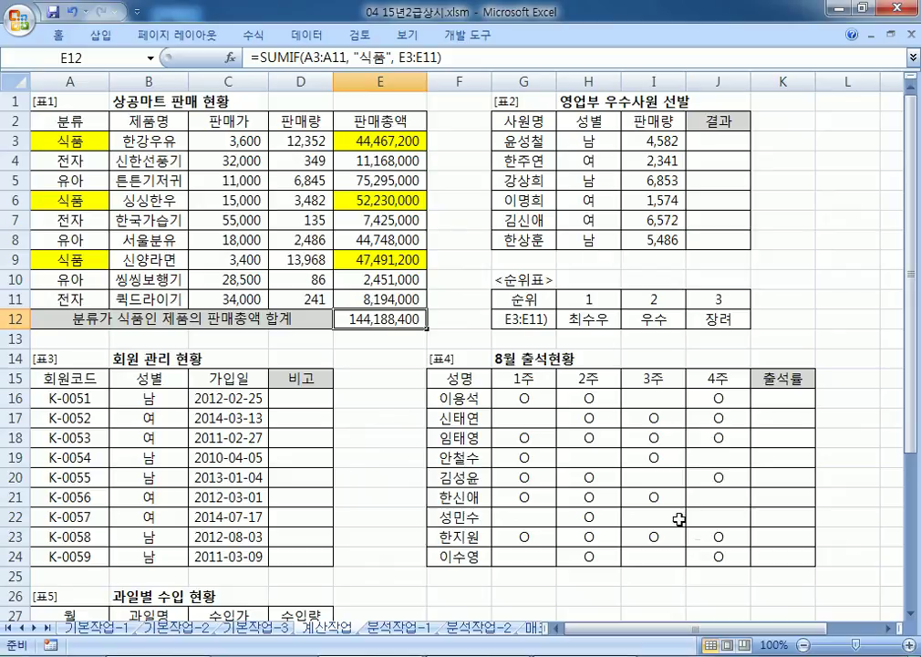
{"action": "left_click", "coordinate": [885, 628]}
{"action": "double_click", "coordinate": [885, 629]}
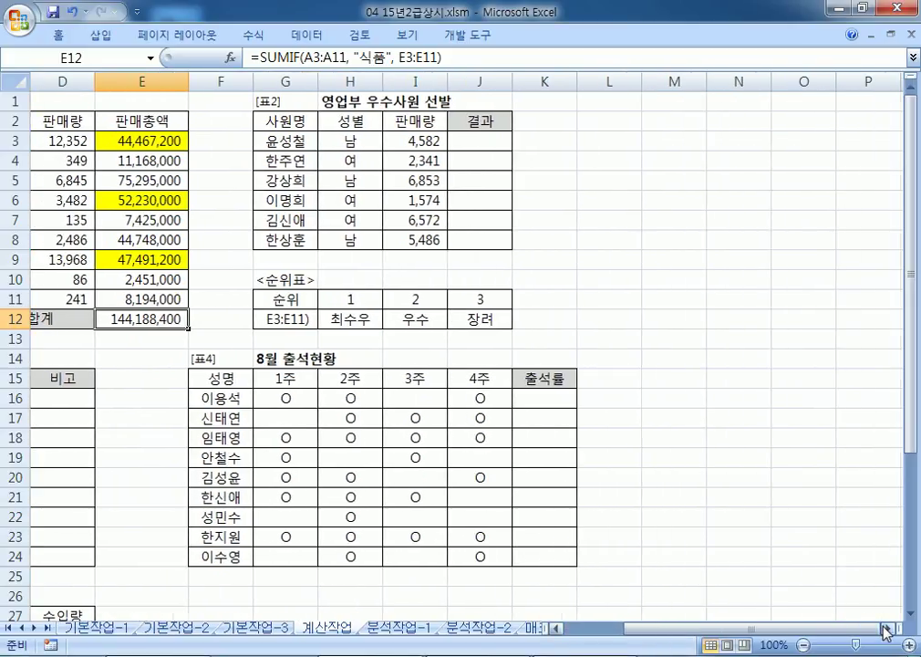
{"action": "double_click", "coordinate": [885, 628]}
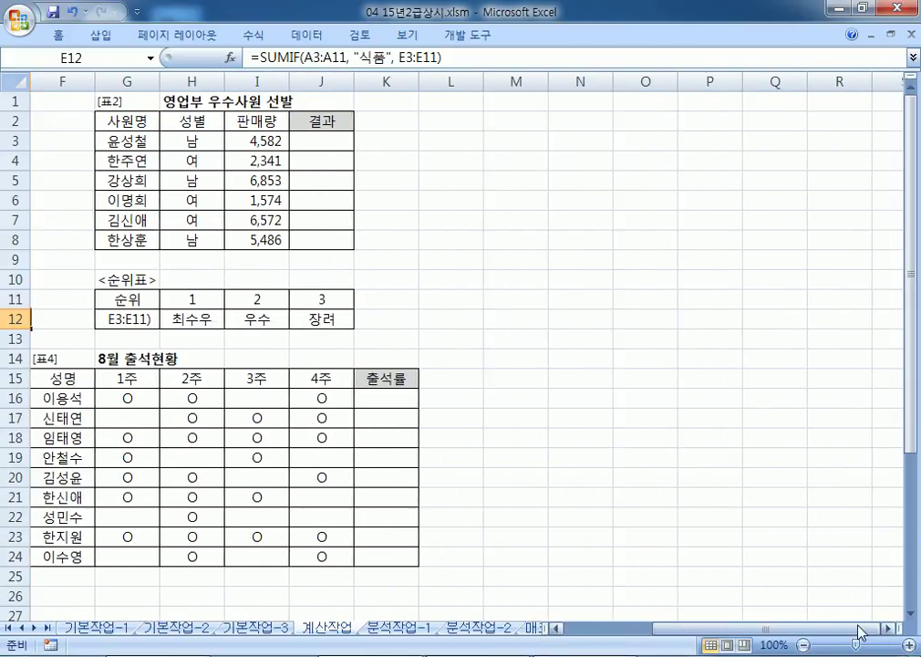
{"action": "left_click", "coordinate": [887, 630]}
Step: Move the Notepad notes window up and widen it across the sheet
{"action": "key", "text": "alt+Tab"}
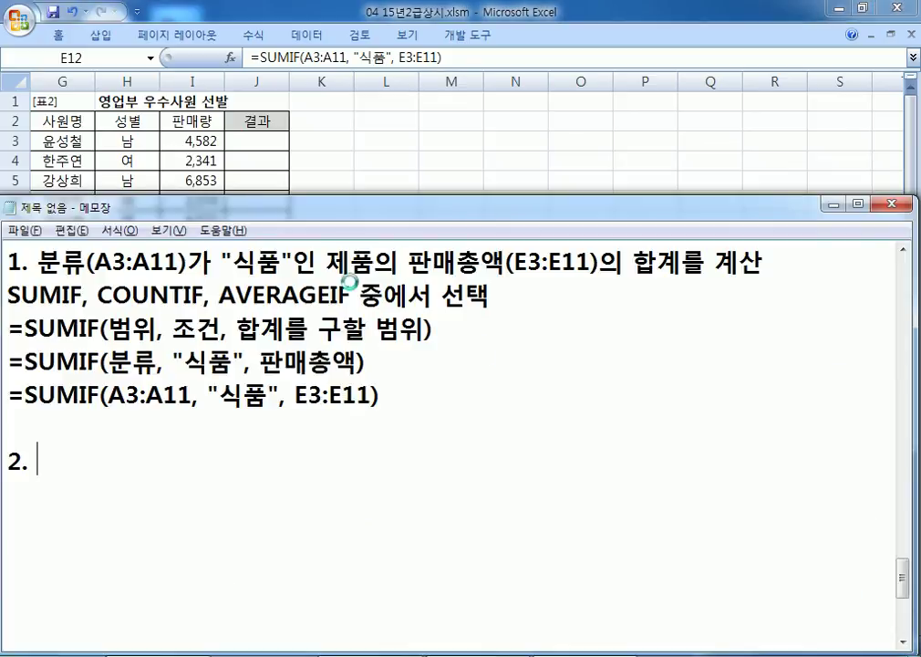
{"action": "key", "text": "alt+Tab"}
{"action": "key", "text": "alt+Tab"}
{"action": "left_click_drag", "start_coordinate": [252, 204], "coordinate": [720, 17]}
{"action": "scroll", "coordinate": [557, 321], "scroll_direction": "down", "scroll_amount": 12}
{"action": "scroll", "coordinate": [558, 321], "scroll_direction": "down", "scroll_amount": 15}
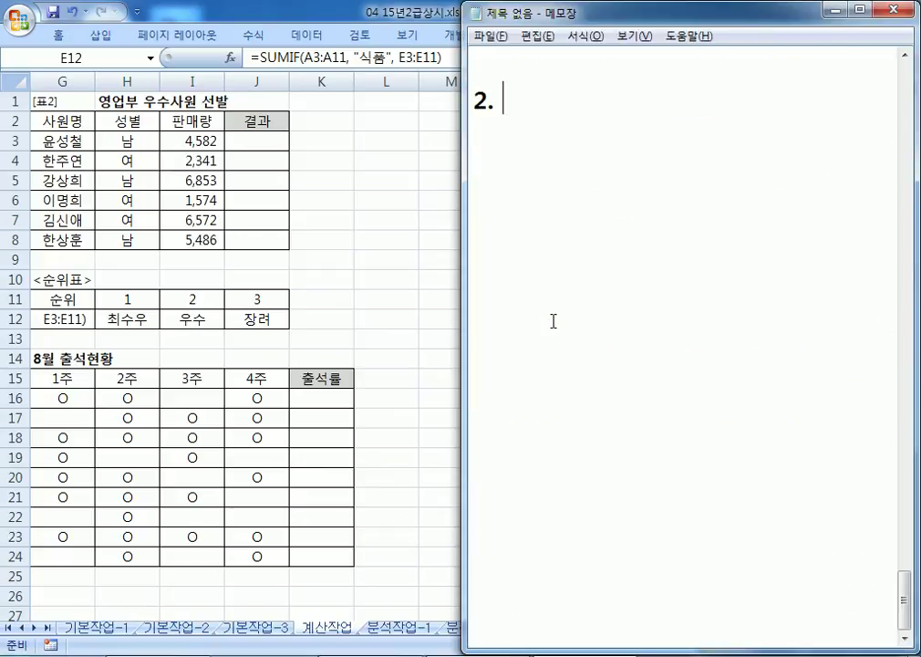
{"action": "left_click_drag", "start_coordinate": [463, 262], "coordinate": [293, 258]}
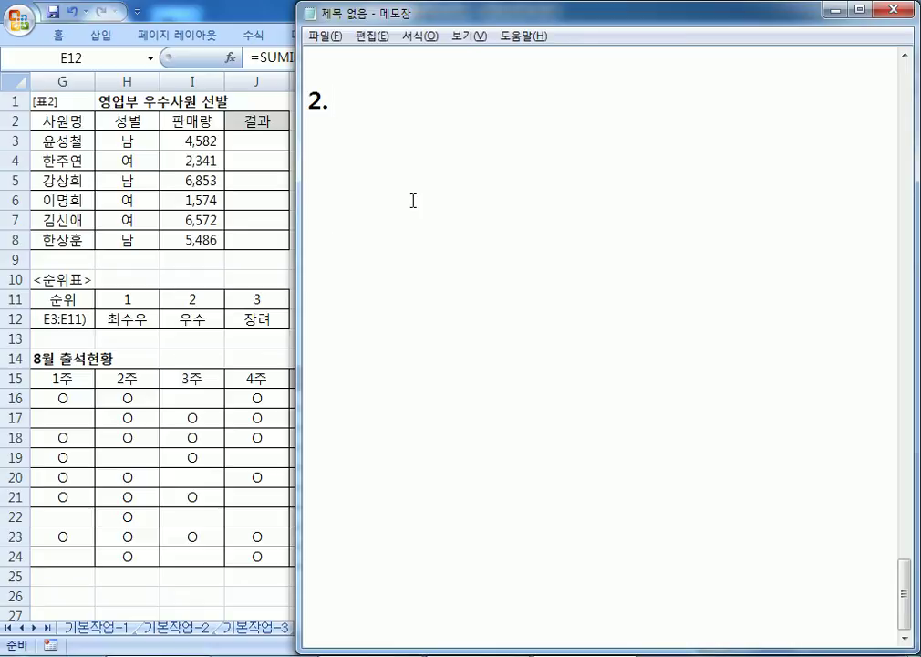
Step: Write item 2's heading: 판매량과 순위표를 이용하여 처리
{"action": "type", "text": "VKS"}
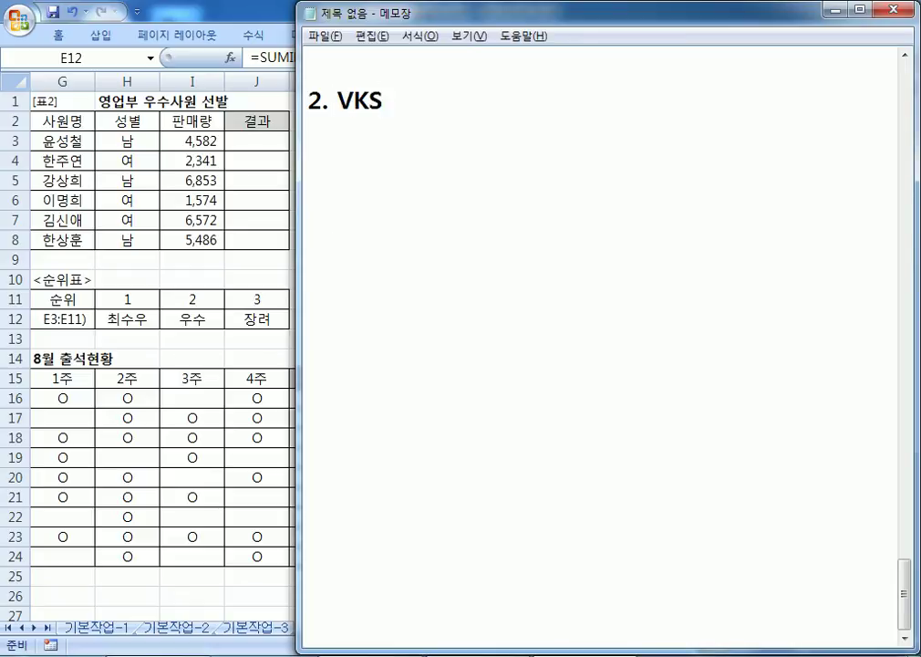
{"action": "key", "text": "BackSpace"}
{"action": "key", "text": "BackSpace"}
{"action": "key", "text": "BackSpace"}
{"action": "key", "text": "Hangul"}
{"action": "type", "text": "판매량 수"}
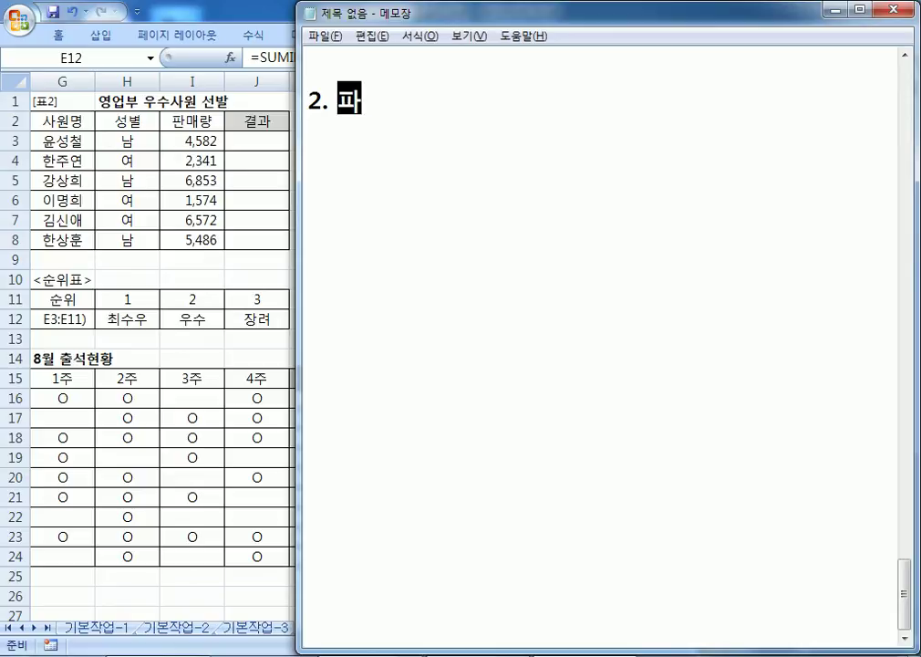
{"action": "type", "text": "ㄴ위"}
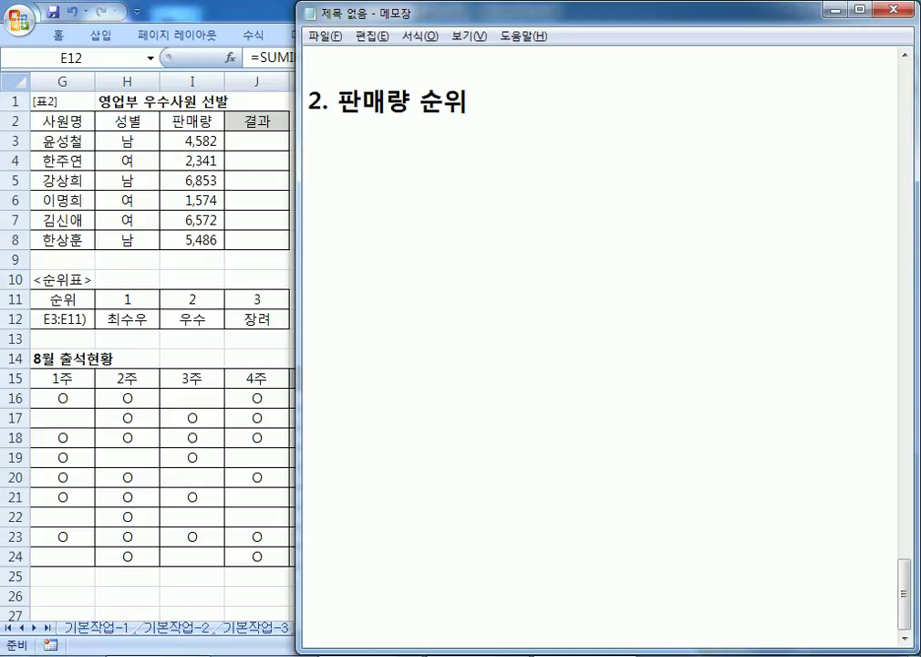
{"action": "key", "text": "Left"}
{"action": "key", "text": "Left"}
{"action": "key", "text": "Left"}
{"action": "type", "text": "과"}
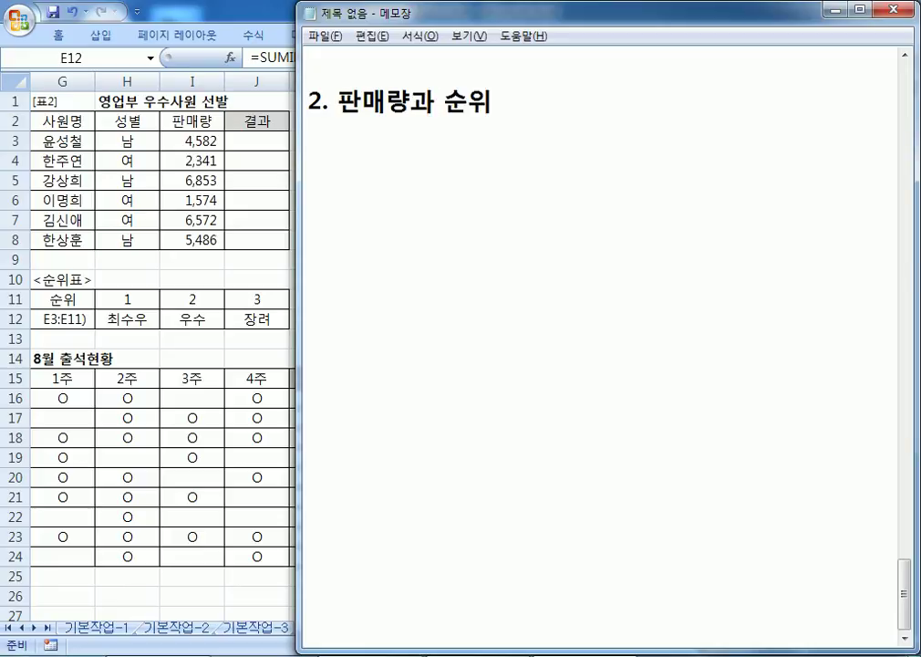
{"action": "key", "text": "End"}
{"action": "type", "text": "표"}
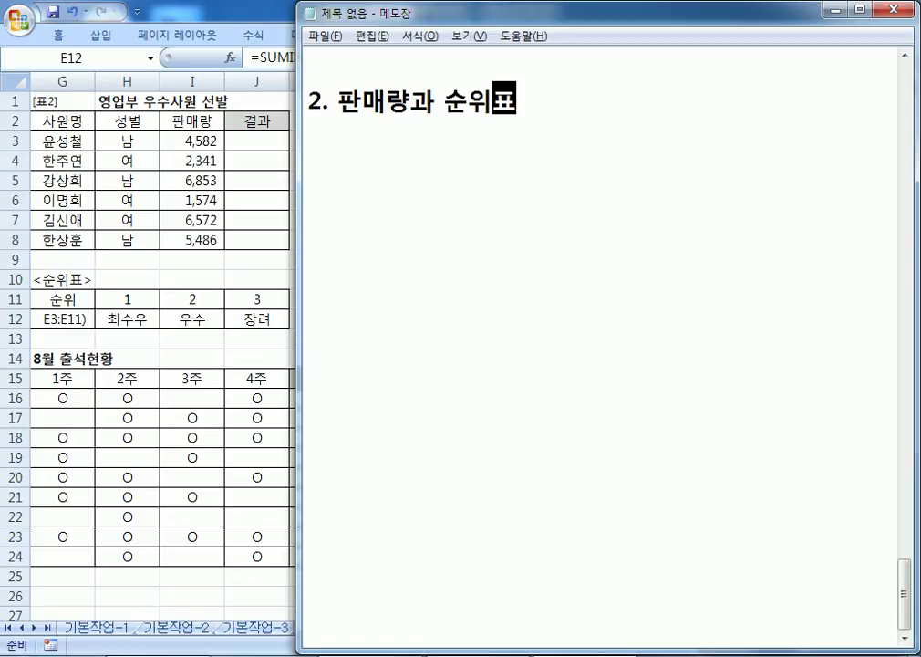
{"action": "type", "text": "를 ㅣㅇ용하"}
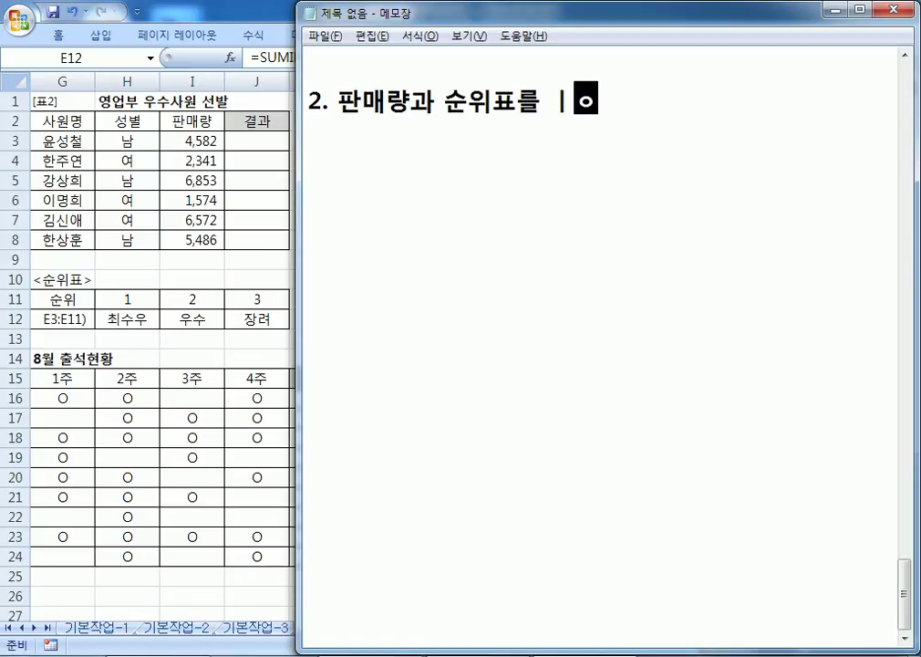
{"action": "key", "text": "BackSpace"}
{"action": "key", "text": "BackSpace"}
{"action": "key", "text": "BackSpace"}
{"action": "key", "text": "BackSpace"}
{"action": "key", "text": "BackSpace"}
{"action": "type", "text": "이용ㅎㅏ여 처리"}
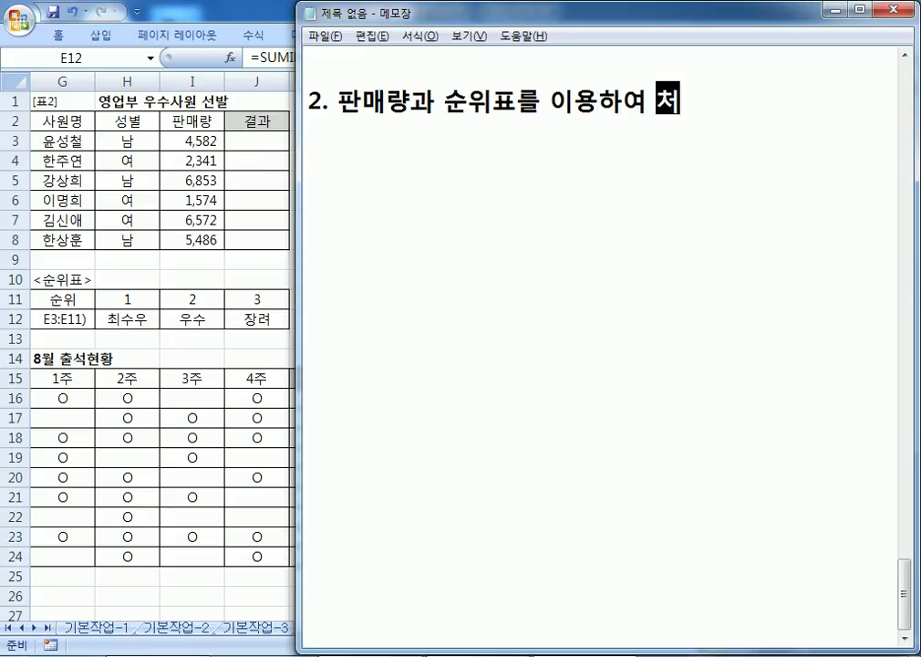
{"action": "key", "text": "Return"}
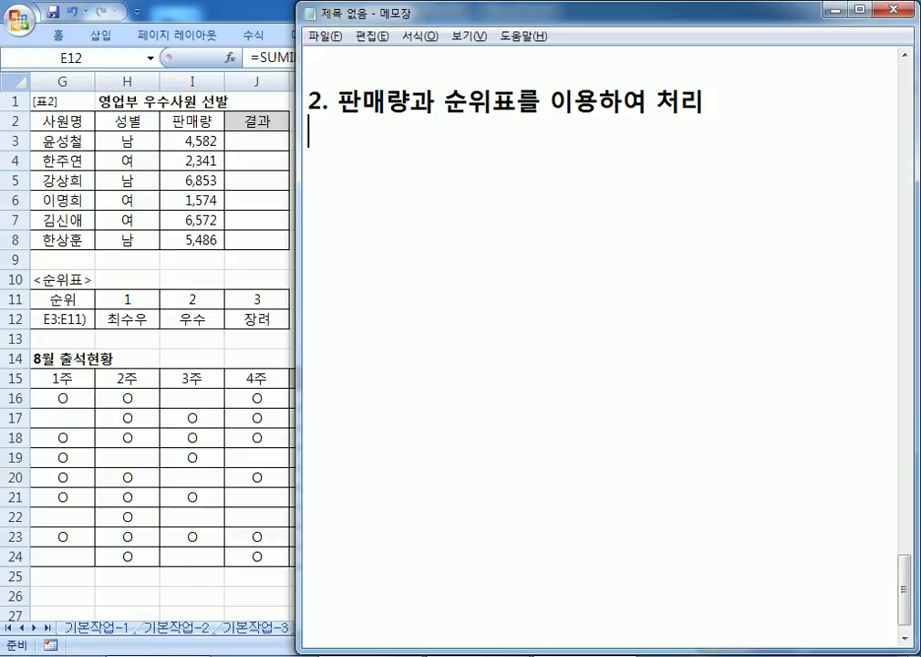
Step: Add the line 1위 "최우수", 2위 "우수", 3위 "장려", 4위 "장려"..
{"action": "type", "text": "1위 \""}
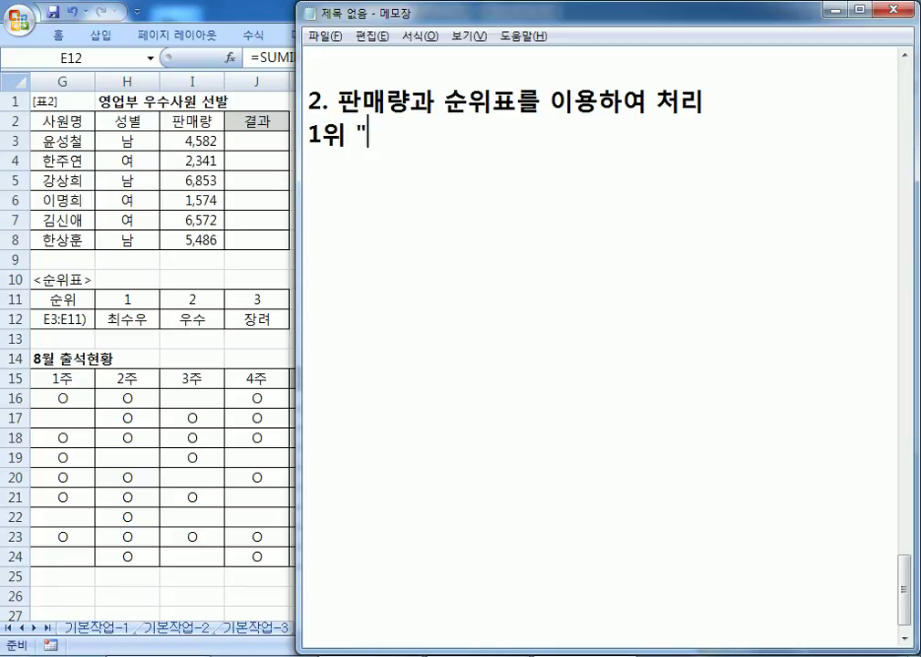
{"action": "type", "text": "최우수\""}
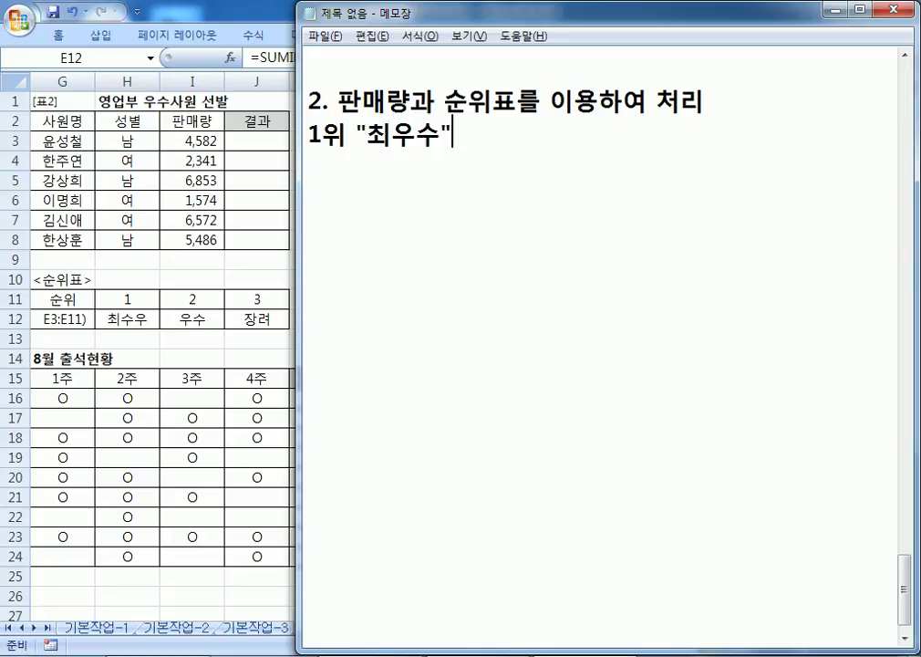
{"action": "type", "text": ", 2위 "}
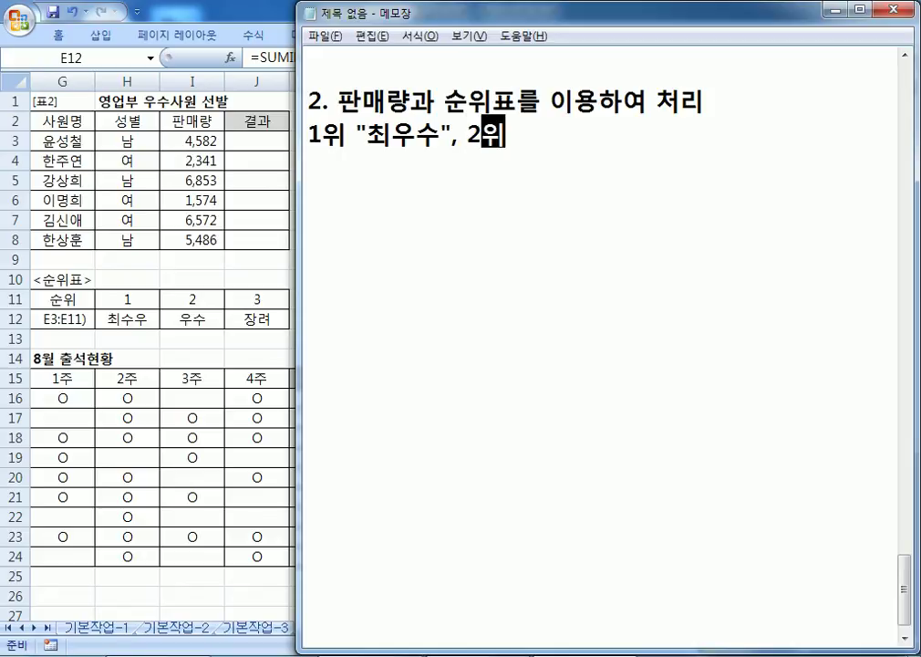
{"action": "type", "text": "\"우수"}
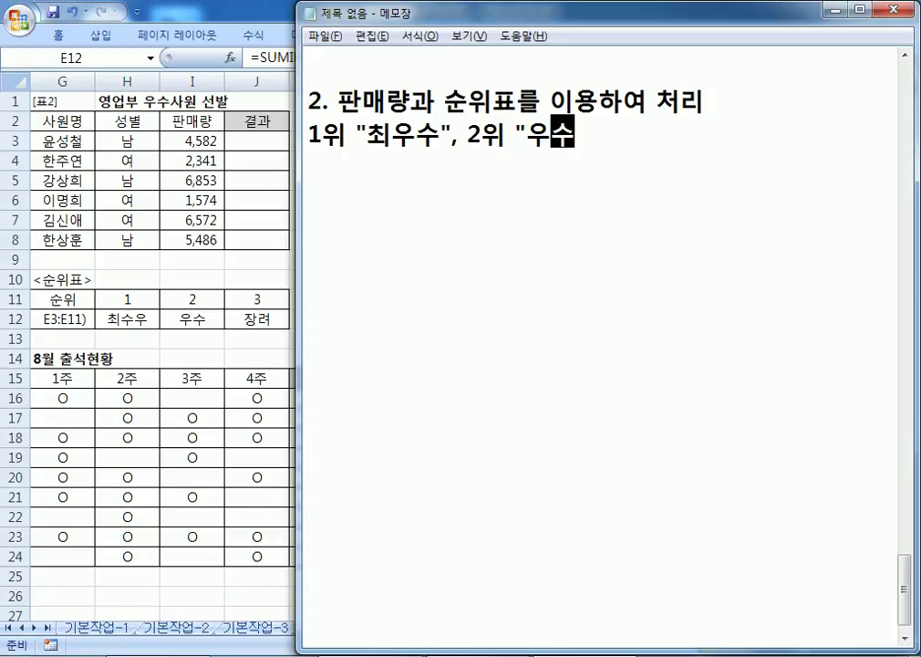
{"action": "type", "text": "\", 3위 \"장려, "}
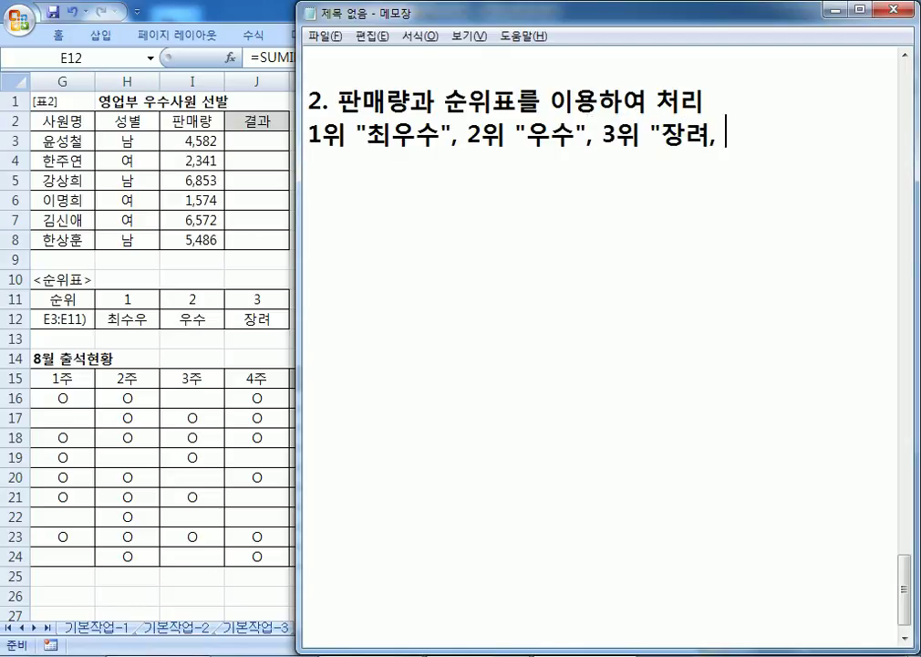
{"action": "type", "text": "4위 \"장려ㅛ"}
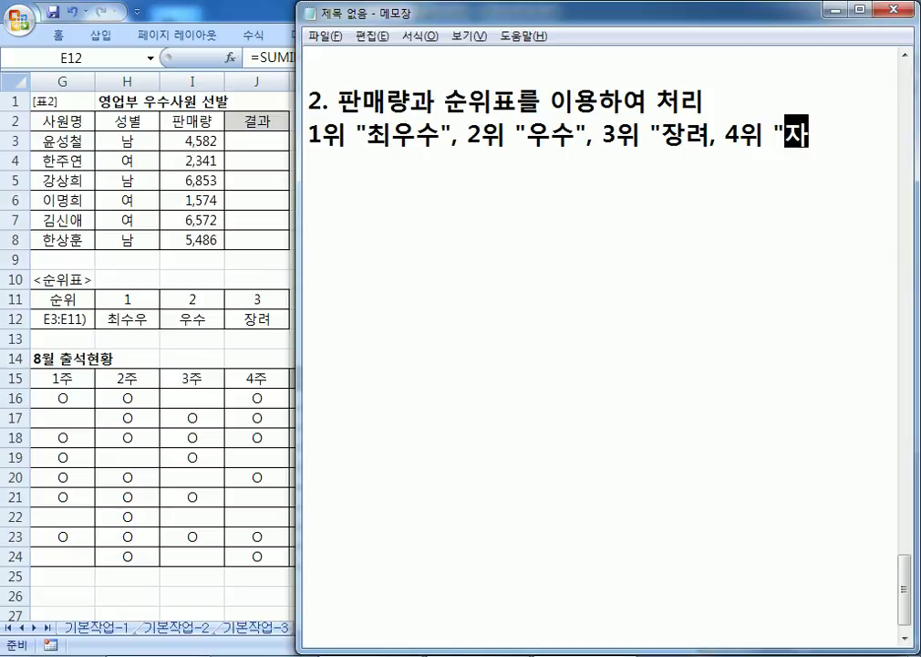
{"action": "key", "text": "BackSpace"}
{"action": "type", "text": "\"..."}
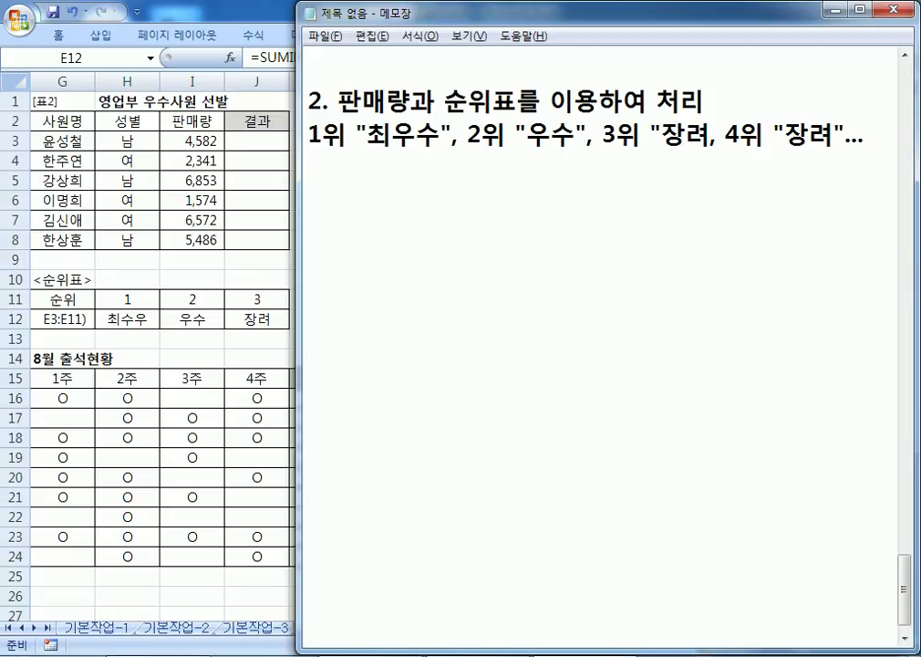
{"action": "key", "text": "Left"}
{"action": "key", "text": "Left"}
Step: Duplicate the award line and change the copy to read 3위 이하는 "장려"
{"action": "key", "text": "End"}
{"action": "key", "text": "Return"}
{"action": "key", "text": "Up"}
{"action": "key", "text": "Right"}
{"action": "key", "text": "Right"}
{"action": "key", "text": "Right"}
{"action": "key", "text": "Right"}
{"action": "key", "text": "Right"}
{"action": "key", "text": "Right"}
{"action": "key", "text": "Right"}
{"action": "key", "text": "Right"}
{"action": "key", "text": "Right"}
{"action": "key", "text": "Right"}
{"action": "key", "text": "Right"}
{"action": "key", "text": "Right"}
{"action": "key", "text": "Right"}
{"action": "key", "text": "Right"}
{"action": "key", "text": "Right"}
{"action": "key", "text": "Right"}
{"action": "key", "text": "Right"}
{"action": "key", "text": "Right"}
{"action": "key", "text": "Right"}
{"action": "key", "text": "Right"}
{"action": "key", "text": "Home"}
{"action": "key", "text": "shift+Down"}
{"action": "key", "text": "ctrl+c"}
{"action": "key", "text": "Right"}
{"action": "key", "text": "ctrl+v"}
{"action": "key", "text": "Up"}
{"action": "key", "text": "Right"}
{"action": "key", "text": "Right"}
{"action": "key", "text": "Right"}
{"action": "key", "text": "Right"}
{"action": "key", "text": "Right"}
{"action": "key", "text": "Right"}
{"action": "key", "text": "Right"}
{"action": "key", "text": "Right"}
{"action": "key", "text": "Right"}
{"action": "key", "text": "Right"}
{"action": "key", "text": "Right"}
{"action": "key", "text": "Right"}
{"action": "key", "text": "Right"}
{"action": "key", "text": "Right"}
{"action": "key", "text": "Right"}
{"action": "key", "text": "Right"}
{"action": "key", "text": "Right"}
{"action": "key", "text": "Right"}
{"action": "key", "text": "Right"}
{"action": "key", "text": "Right"}
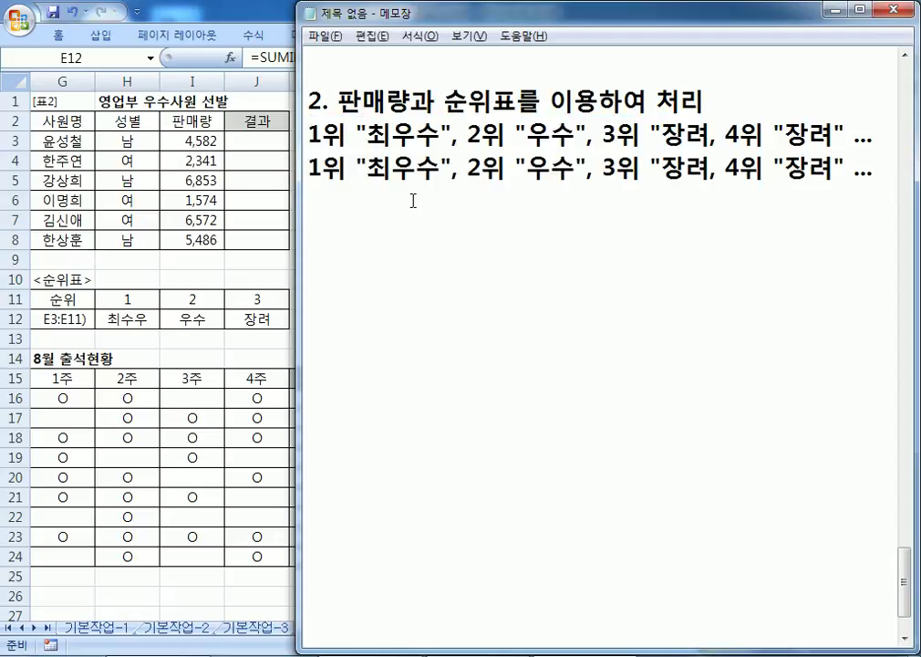
{"action": "type", "text": "이하는"}
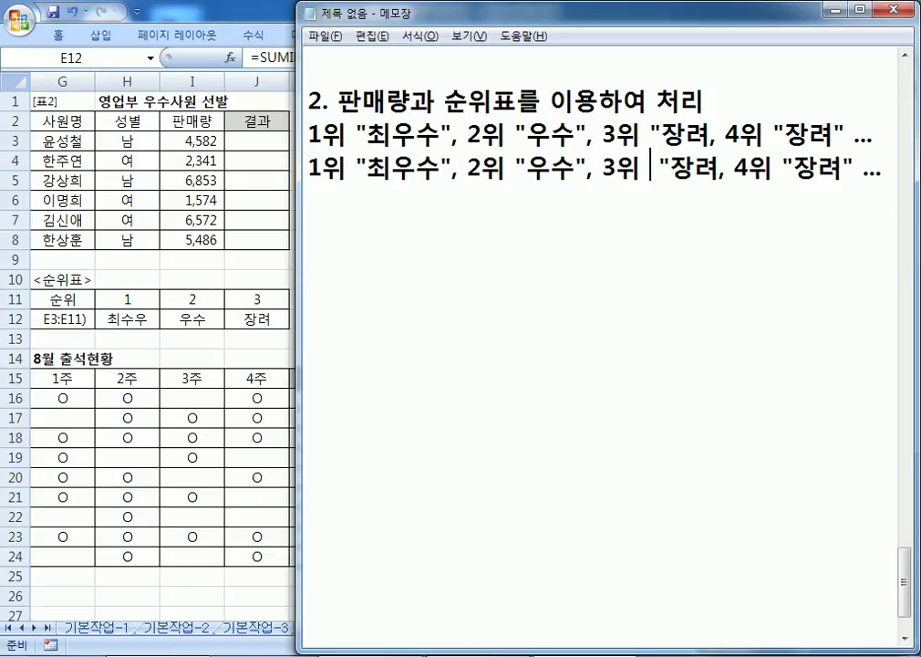
{"action": "key", "text": "Right"}
{"action": "key", "text": "Right"}
{"action": "key", "text": "Right"}
{"action": "key", "text": "Right"}
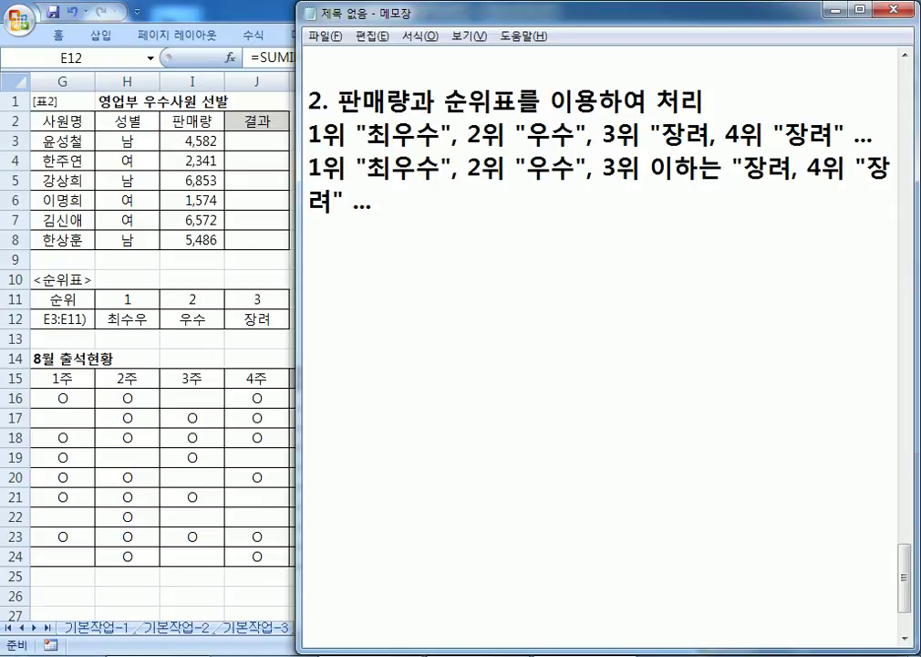
{"action": "left_click", "coordinate": [411, 199], "text": "shift"}
{"action": "key", "text": "Delete"}
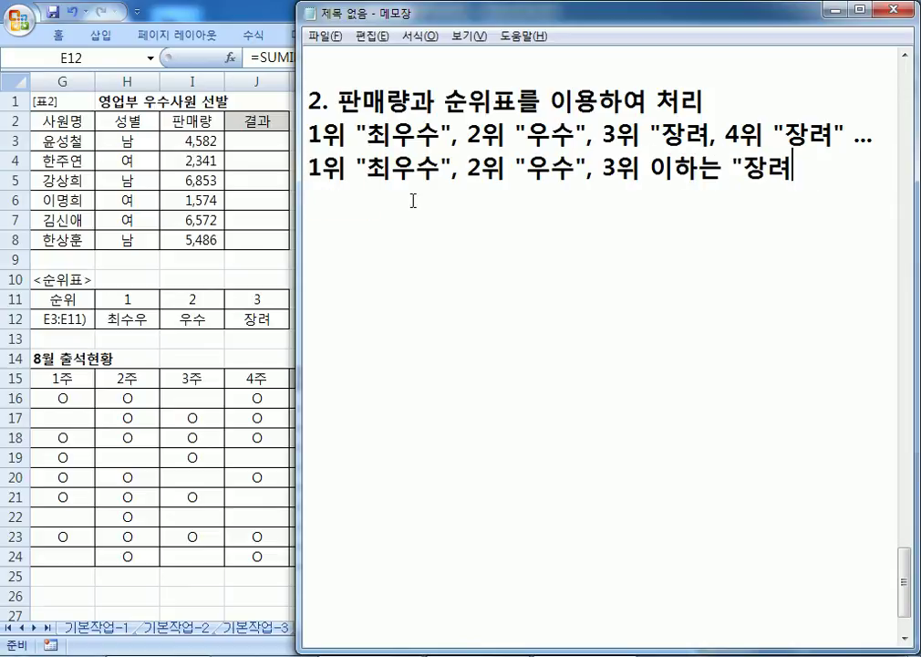
Step: Add a new line reading 'HLOOKUP, RANK' below the award rule
{"action": "key", "text": "Return"}
{"action": "type", "text": "HLOOKUP,"}
{"action": "key", "text": "BackSpace"}
{"action": "key", "text": "BackSpace"}
{"action": "type", "text": ", RANK"}
{"action": "key", "text": "Return"}
Step: Write the general syntax line =HLOOKUP(찾는 값, 참조범위, 인덱스, 옵션)
{"action": "type", "text": "=h"}
{"action": "key", "text": "BackSpace"}
{"action": "type", "text": "HLOOKUP"}
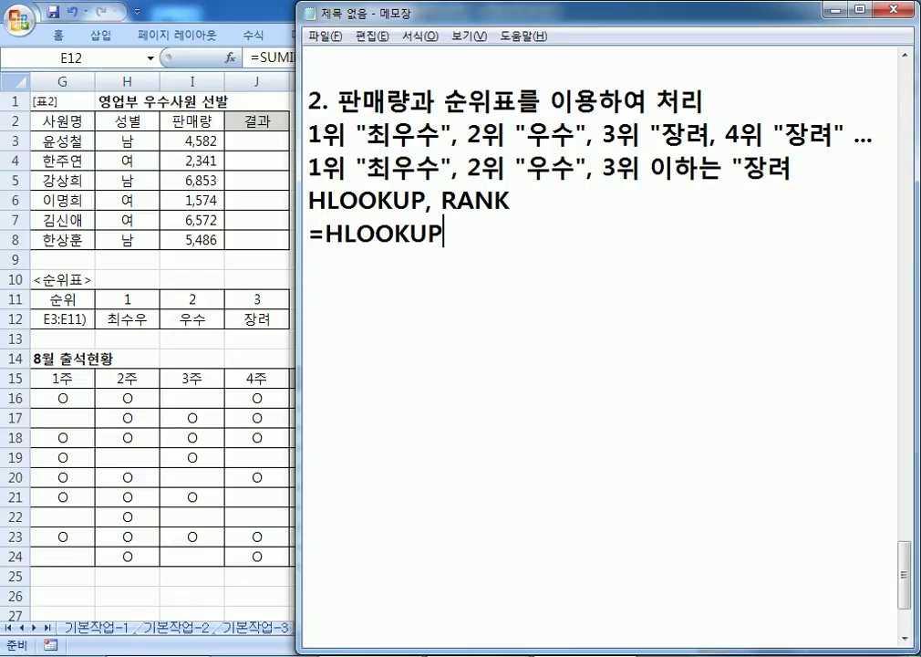
{"action": "type", "text": "(찾는 값"}
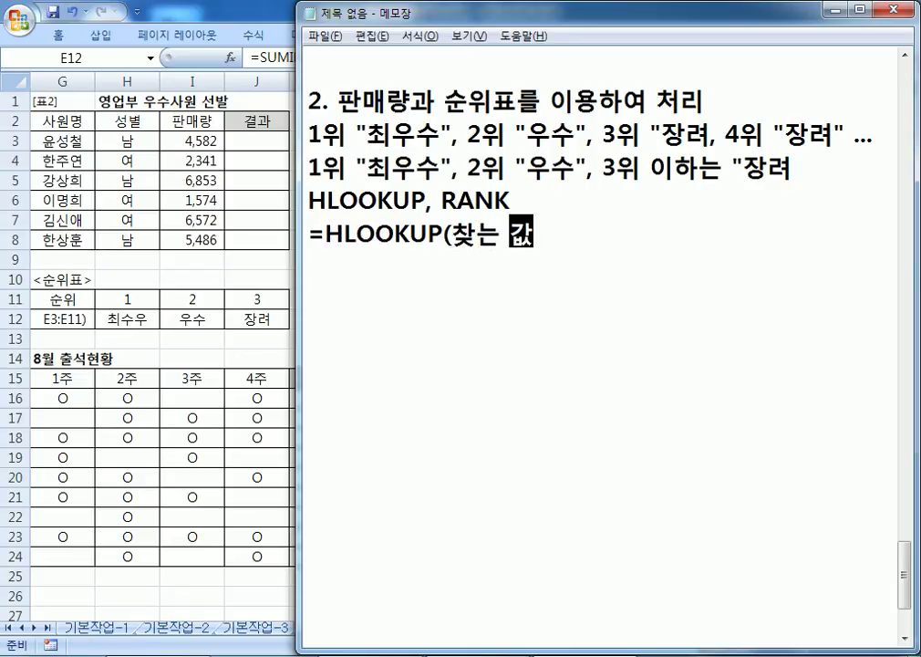
{"action": "type", "text": ", 참조범위, ㅇ"}
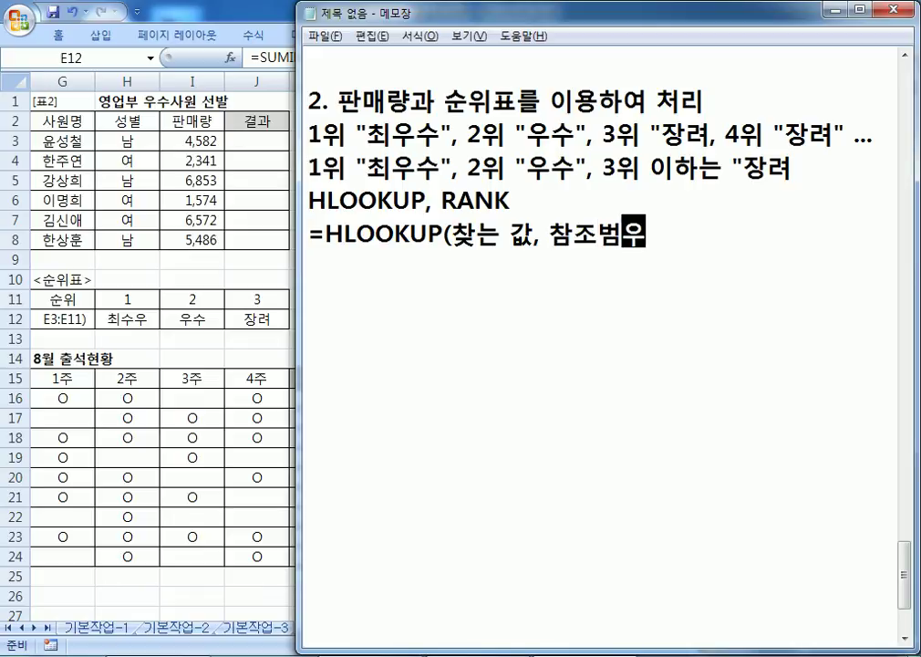
{"action": "type", "text": "인"}
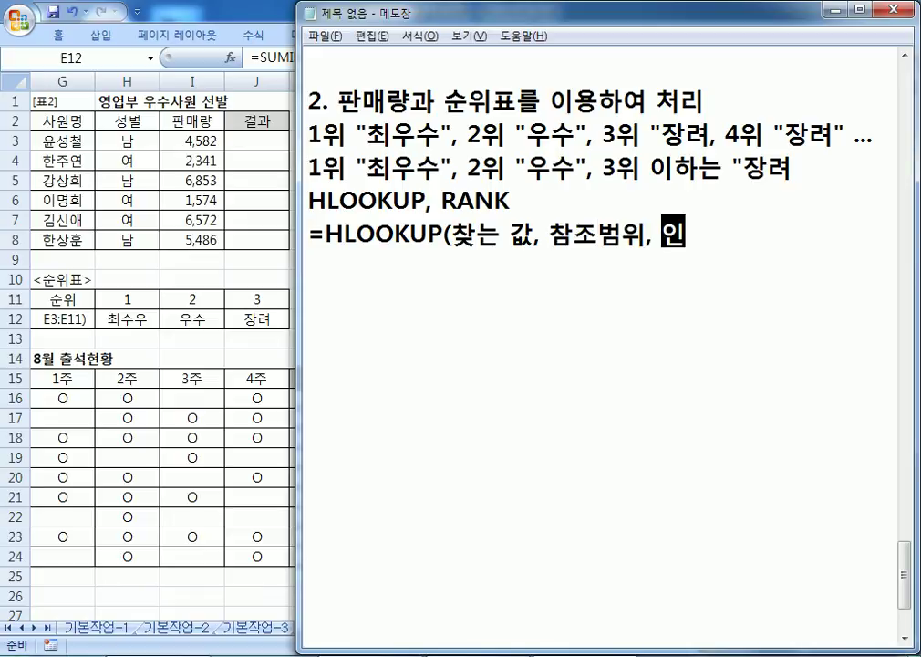
{"action": "type", "text": "덱스, 옷ㅓ"}
{"action": "key", "text": "BackSpace"}
{"action": "key", "text": "BackSpace"}
{"action": "key", "text": "BackSpace"}
{"action": "type", "text": "어ㅗㅂ"}
{"action": "key", "text": "BackSpace"}
{"action": "key", "text": "BackSpace"}
{"action": "key", "text": "BackSpace"}
{"action": "type", "text": "옵션)"}
Step: Duplicate the HLOOKUP syntax line onto a new line below it
{"action": "key", "text": "Home"}
{"action": "key", "text": "shift+End"}
{"action": "key", "text": "ctrl+c"}
{"action": "key", "text": "End"}
{"action": "key", "text": "Return"}
{"action": "key", "text": "ctrl+v"}
{"action": "key", "text": "Return"}
Step: In the copy, replace the first two arguments with 순위 and $H$11:$J$12
{"action": "key", "text": "Up"}
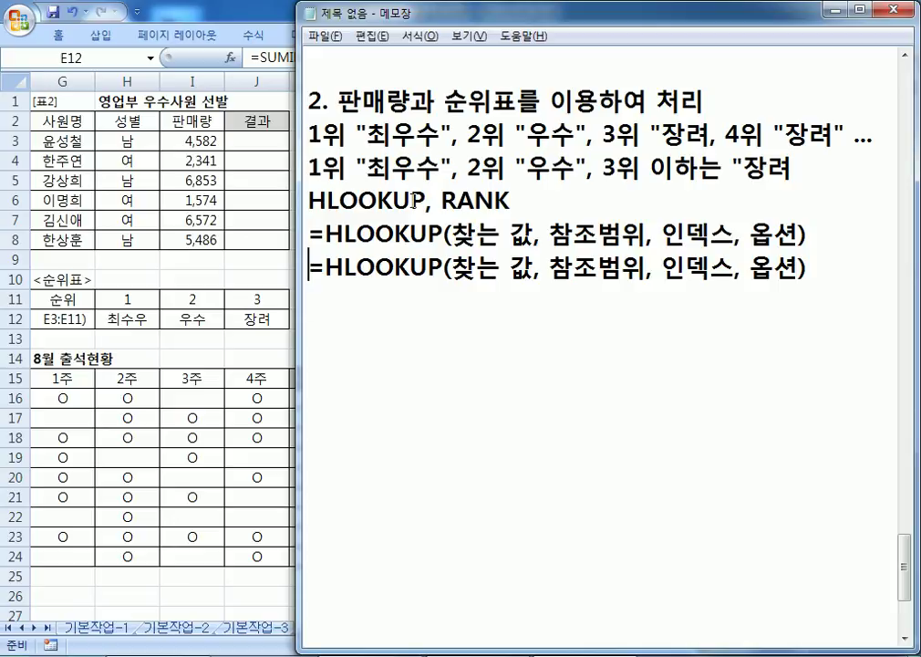
{"action": "key", "text": "Right"}
{"action": "key", "text": "Right"}
{"action": "key", "text": "Right"}
{"action": "key", "text": "Right"}
{"action": "key", "text": "Right"}
{"action": "key", "text": "Right"}
{"action": "key", "text": "Right"}
{"action": "key", "text": "Right"}
{"action": "key", "text": "Right"}
{"action": "type", "text": "순위"}
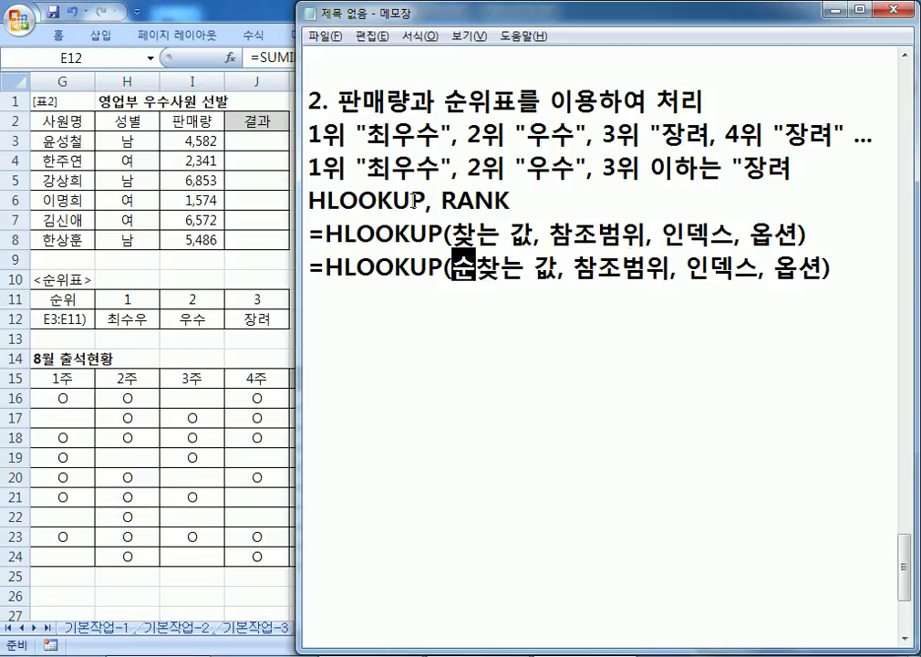
{"action": "key", "text": "Delete"}
{"action": "key", "text": "Delete"}
{"action": "key", "text": "Delete"}
{"action": "key", "text": "Delete"}
{"action": "key", "text": "Right"}
{"action": "key", "text": "Right"}
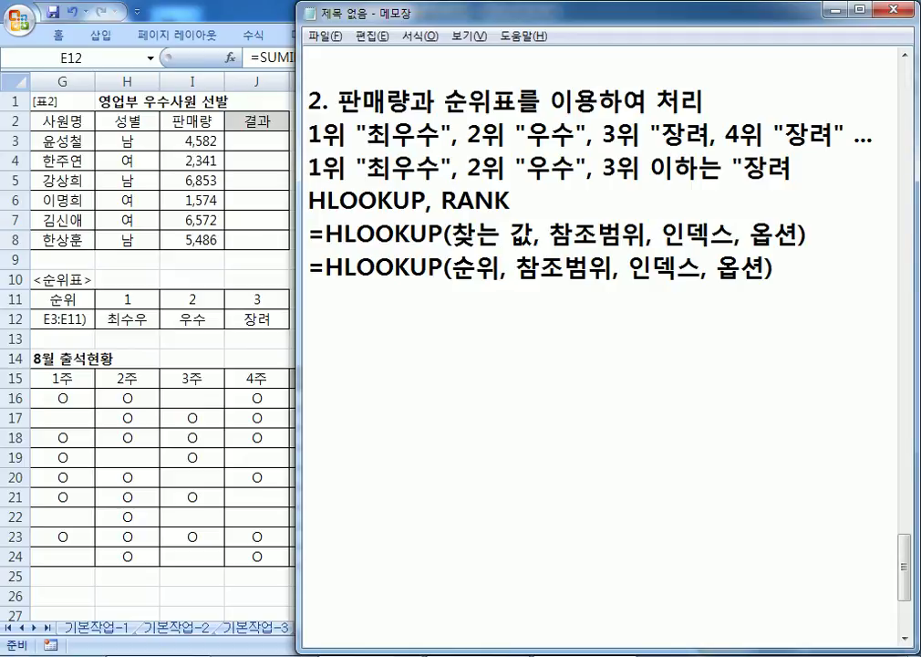
{"action": "type", "text": "H11"}
{"action": "key", "text": "Delete"}
{"action": "key", "text": "Delete"}
{"action": "key", "text": "Delete"}
{"action": "key", "text": "Delete"}
{"action": "type", "text": ":"}
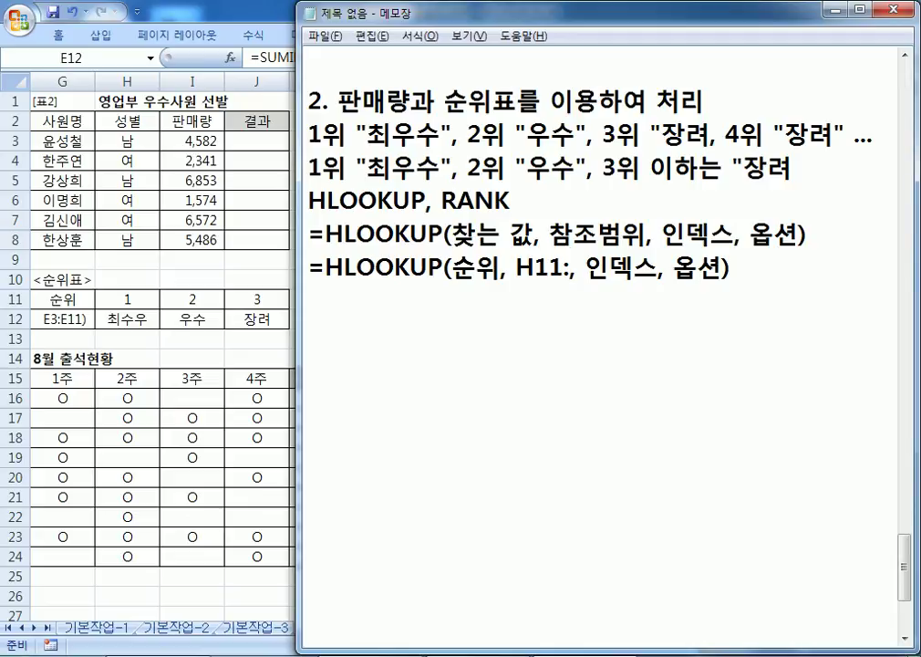
{"action": "type", "text": "J1"}
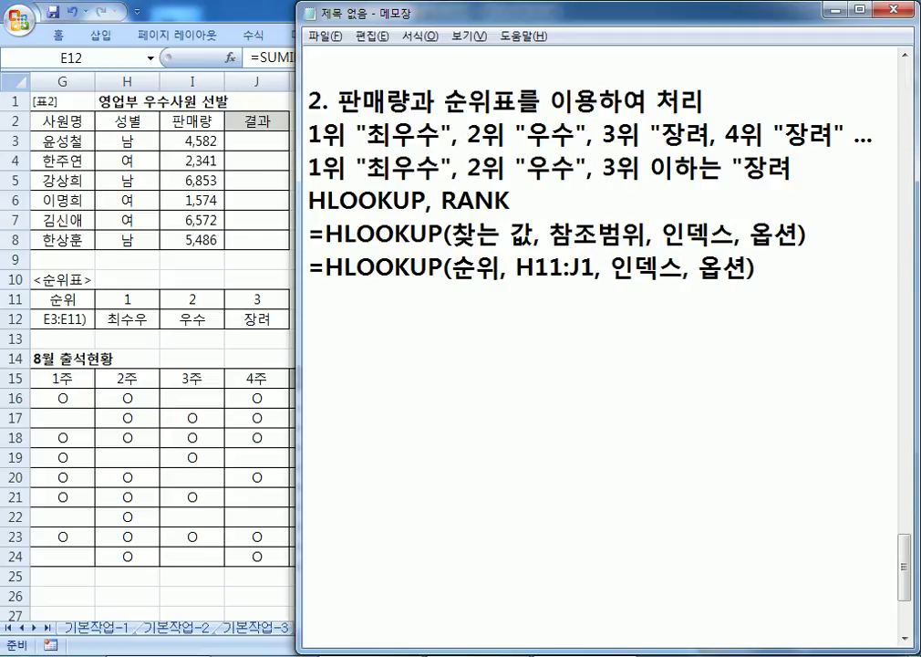
{"action": "type", "text": "2"}
{"action": "key", "text": "Left"}
{"action": "key", "text": "Left"}
{"action": "key", "text": "Left"}
{"action": "key", "text": "Left"}
{"action": "key", "text": "Left"}
{"action": "key", "text": "Left"}
{"action": "key", "text": "Left"}
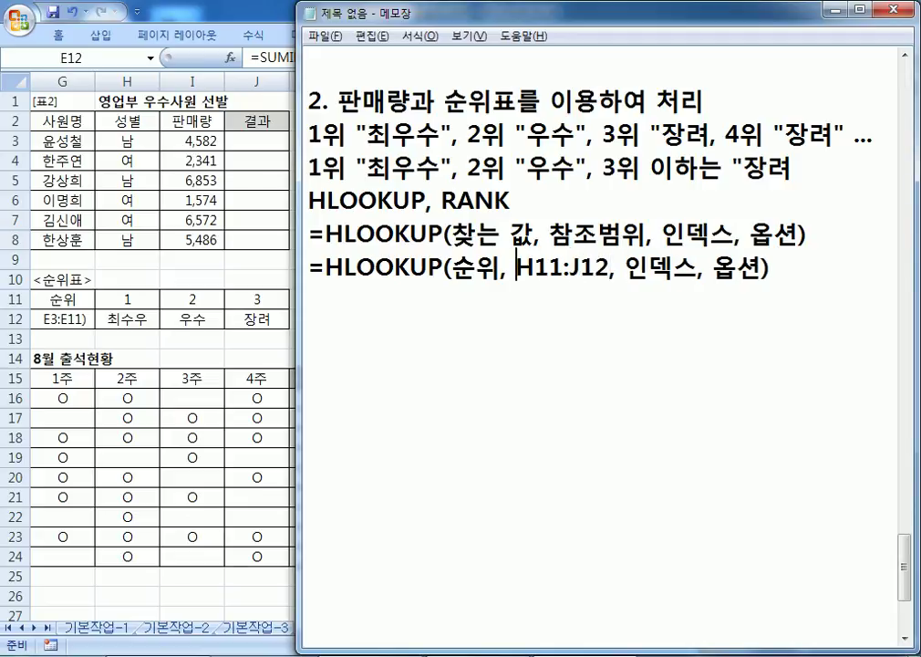
{"action": "type", "text": "$"}
{"action": "key", "text": "Right"}
{"action": "type", "text": "$"}
{"action": "key", "text": "Right"}
{"action": "key", "text": "Right"}
{"action": "key", "text": "Right"}
{"action": "type", "text": "$"}
{"action": "key", "text": "Right"}
{"action": "type", "text": "$"}
{"action": "key", "text": "Right"}
Step: Replace the index with 2 and the option with 비슷하게 일치
{"action": "key", "text": "Right"}
{"action": "key", "text": "Right"}
{"action": "key", "text": "Right"}
{"action": "key", "text": "Delete"}
{"action": "key", "text": "Delete"}
{"action": "type", "text": "2"}
{"action": "key", "text": "Delete"}
{"action": "key", "text": "Right"}
{"action": "key", "text": "Right"}
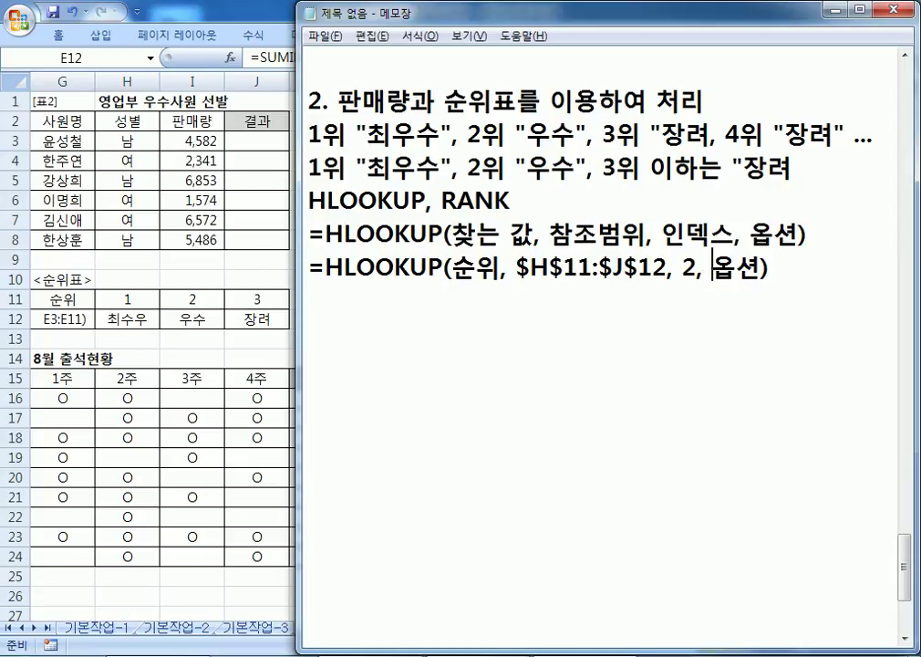
{"action": "type", "text": "QLT"}
{"action": "key", "text": "BackSpace"}
{"action": "key", "text": "BackSpace"}
{"action": "key", "text": "BackSpace"}
{"action": "key", "text": "Hangul"}
{"action": "type", "text": "ㅂㅣ슷한"}
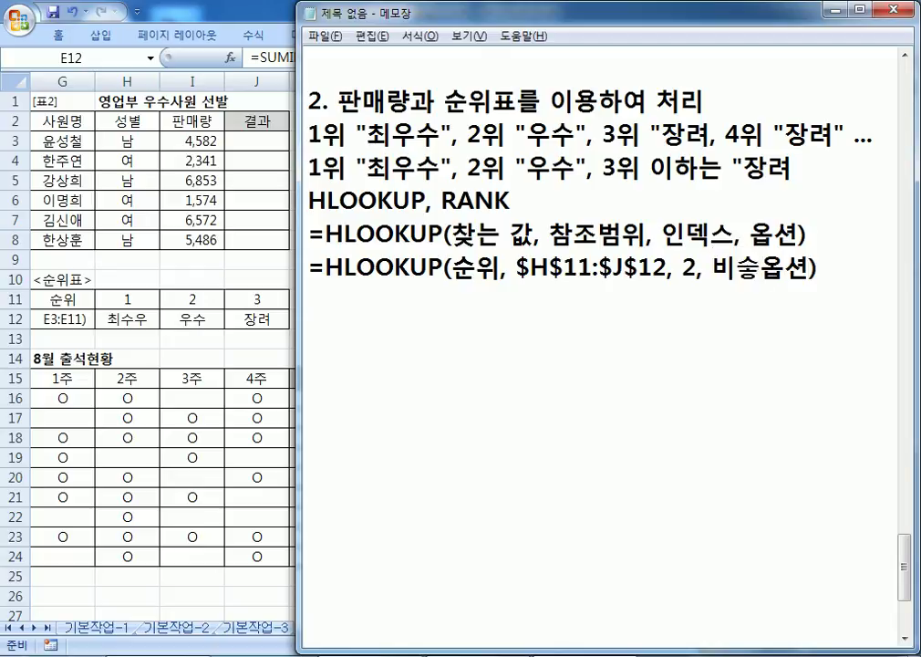
{"action": "type", "text": "게 일치"}
{"action": "key", "text": "Delete"}
{"action": "key", "text": "Delete"}
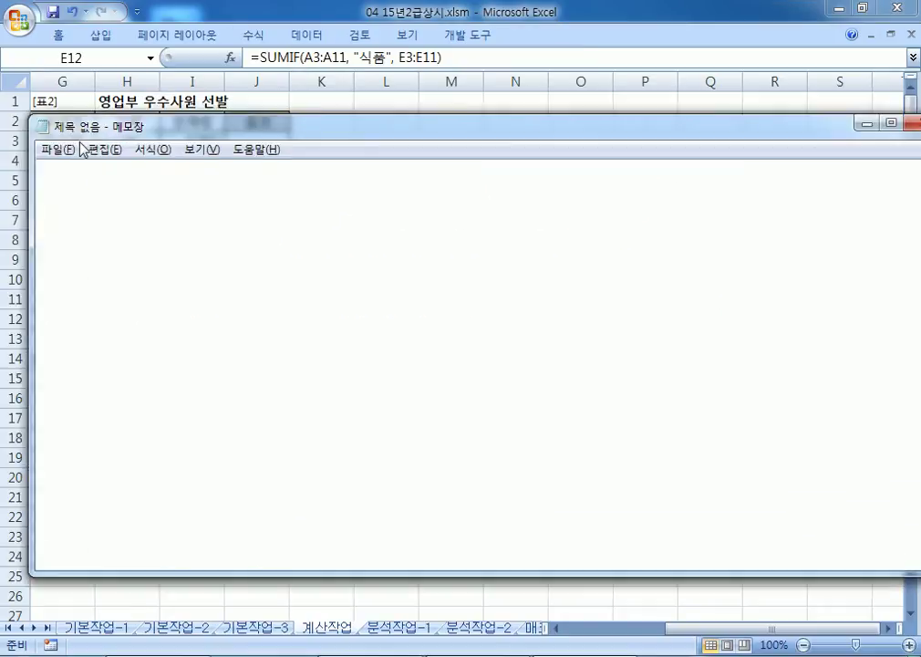
Step: Duplicate the filled-in HLOOKUP line in Notepad
{"action": "left_click_drag", "start_coordinate": [78, 149], "coordinate": [91, 210]}
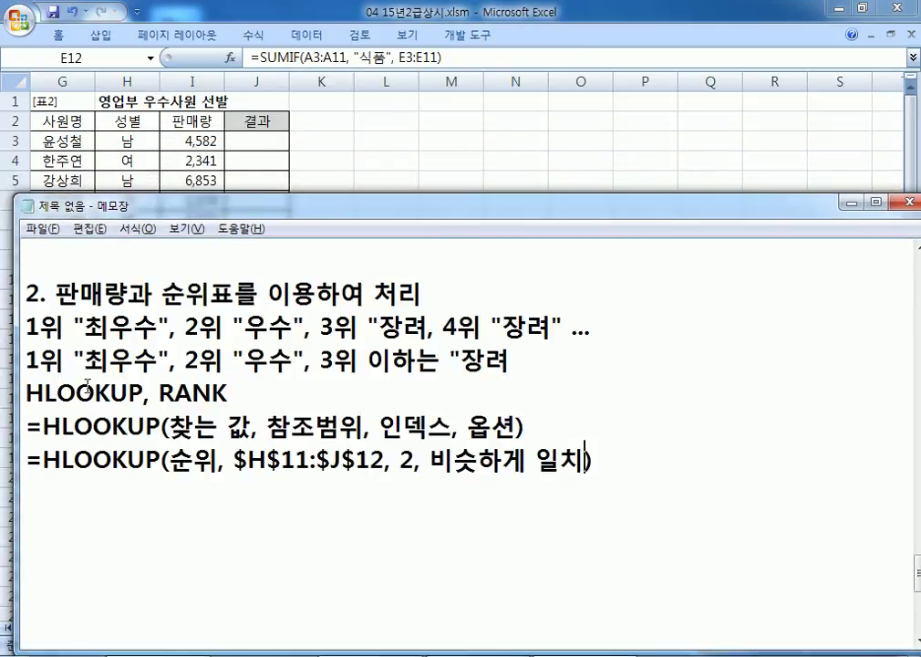
{"action": "scroll", "coordinate": [90, 374], "scroll_direction": "down", "scroll_amount": 2}
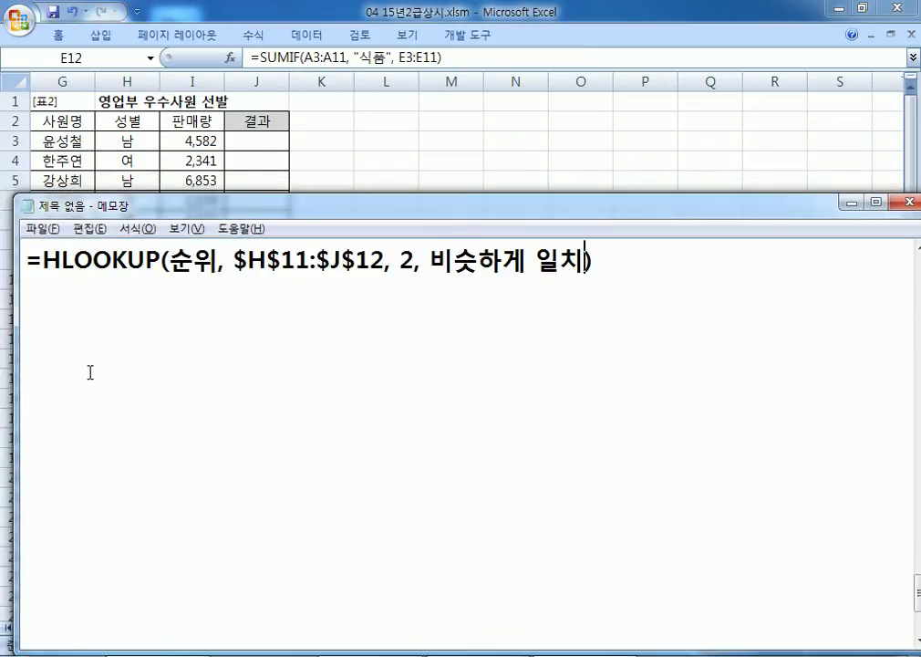
{"action": "scroll", "coordinate": [92, 366], "scroll_direction": "up", "scroll_amount": 1}
{"action": "left_click_drag", "start_coordinate": [27, 361], "coordinate": [46, 387]}
{"action": "key", "text": "ctrl+c"}
{"action": "left_click", "coordinate": [46, 387]}
{"action": "key", "text": "ctrl+v"}
Step: Replace 순위 in the new line with RANK(I3,I3:I8)
{"action": "left_click_drag", "start_coordinate": [169, 394], "coordinate": [215, 395]}
{"action": "type", "text": "구"}
{"action": "key", "text": "BackSpace"}
{"action": "key", "text": "BackSpace"}
{"action": "type", "text": "RANK("}
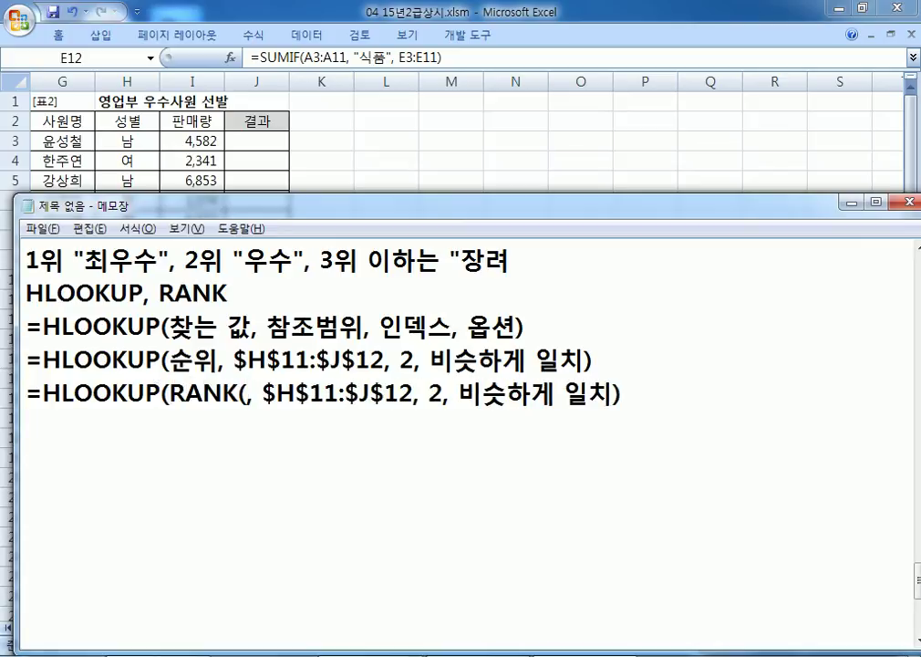
{"action": "type", "text": "I3"}
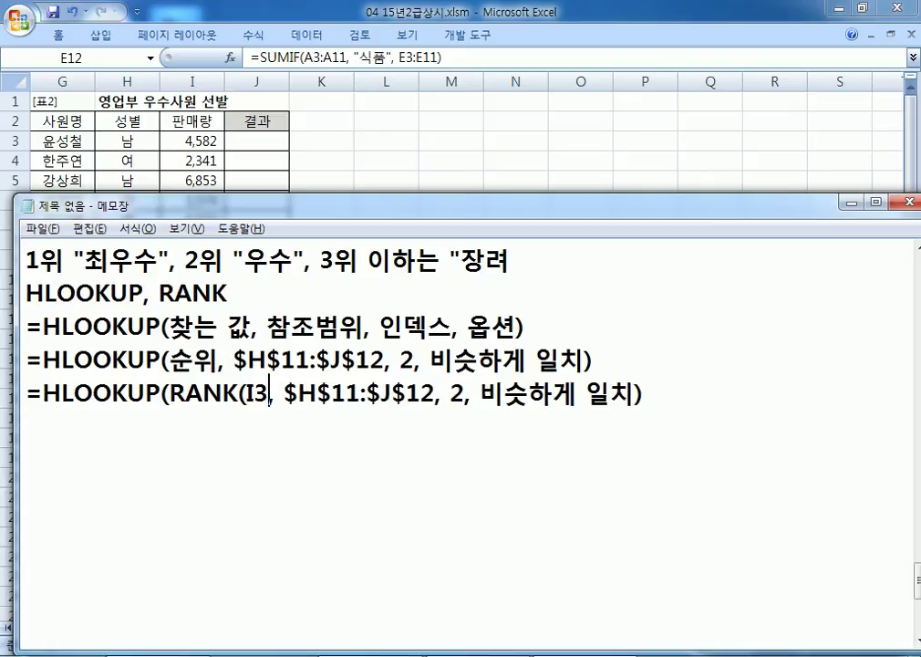
{"action": "type", "text": ","}
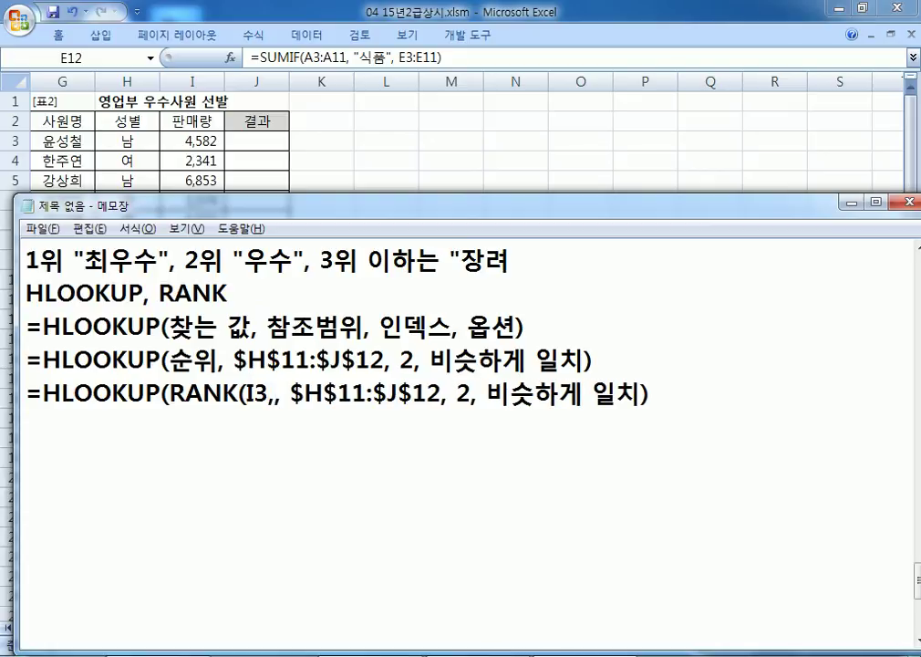
{"action": "type", "text": "I3:"}
{"action": "key", "text": "alt+Tab"}
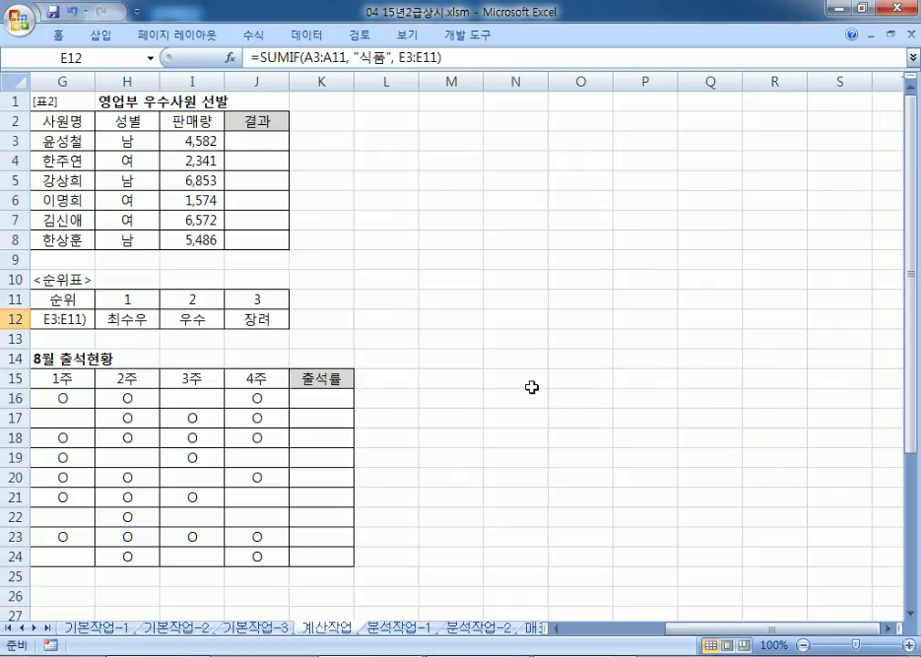
{"action": "key", "text": "alt+Tab"}
{"action": "type", "text": "I8"}
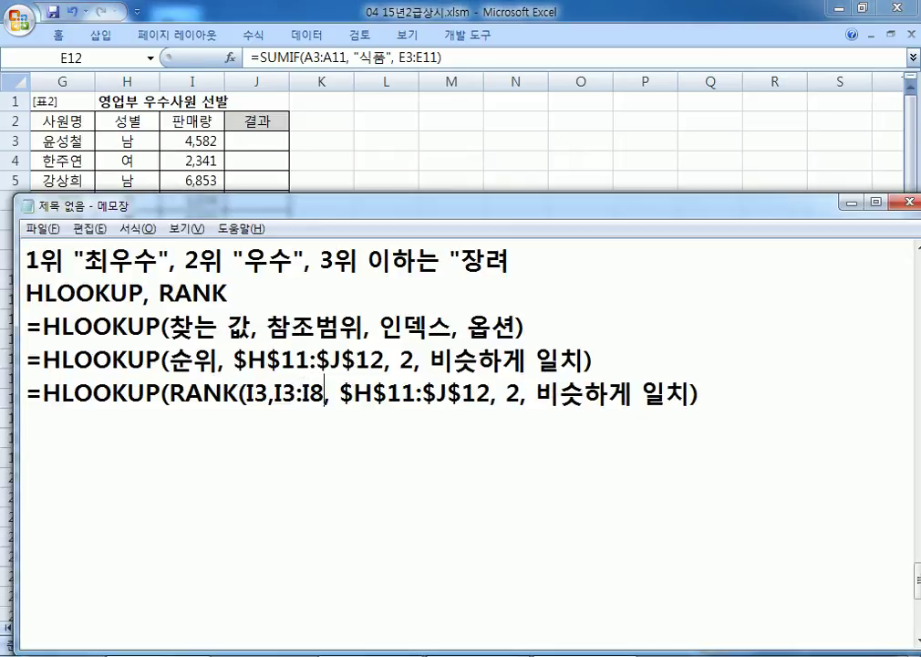
{"action": "type", "text": ")"}
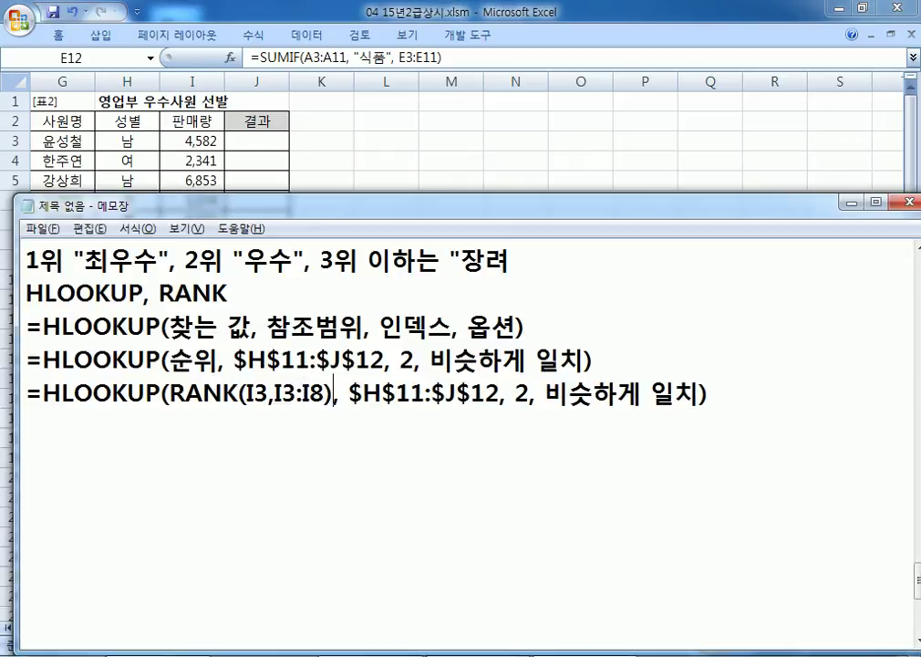
Step: Drop the 비슷하게 일치 argument and make the rank range absolute as $I$3:$I$8
{"action": "left_click_drag", "start_coordinate": [546, 394], "coordinate": [698, 395]}
{"action": "key", "text": "BackSpace"}
{"action": "key", "text": "BackSpace"}
{"action": "key", "text": "BackSpace"}
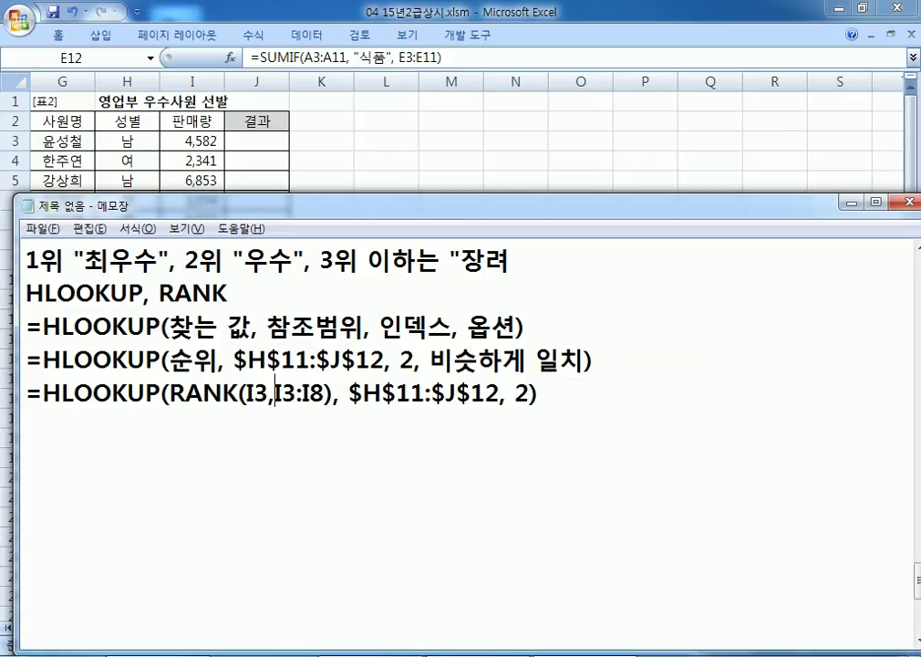
{"action": "type", "text": "$"}
{"action": "key", "text": "Right"}
{"action": "type", "text": "$I"}
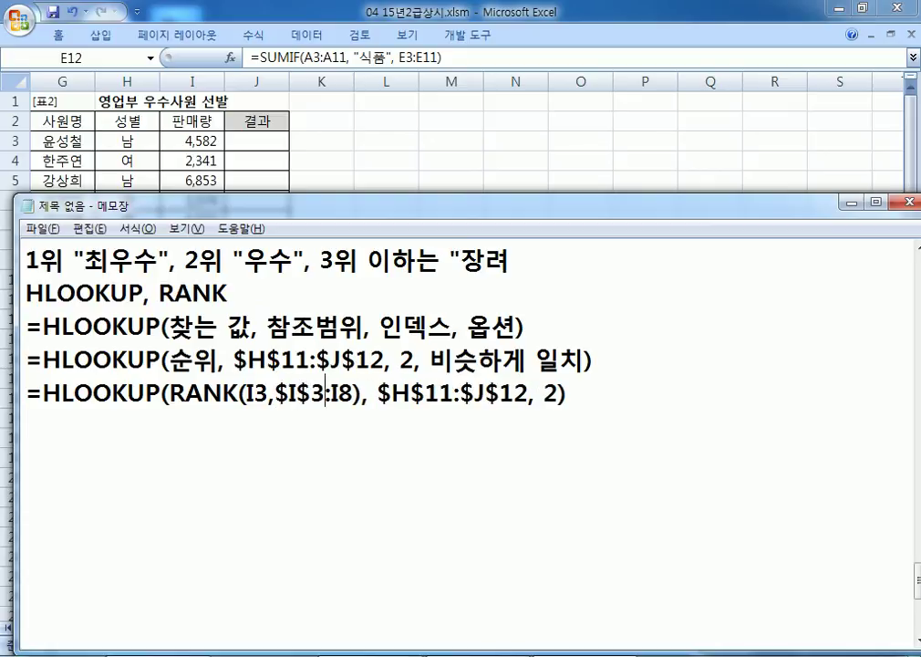
{"action": "type", "text": "$"}
{"action": "key", "text": "Right"}
{"action": "type", "text": "$"}
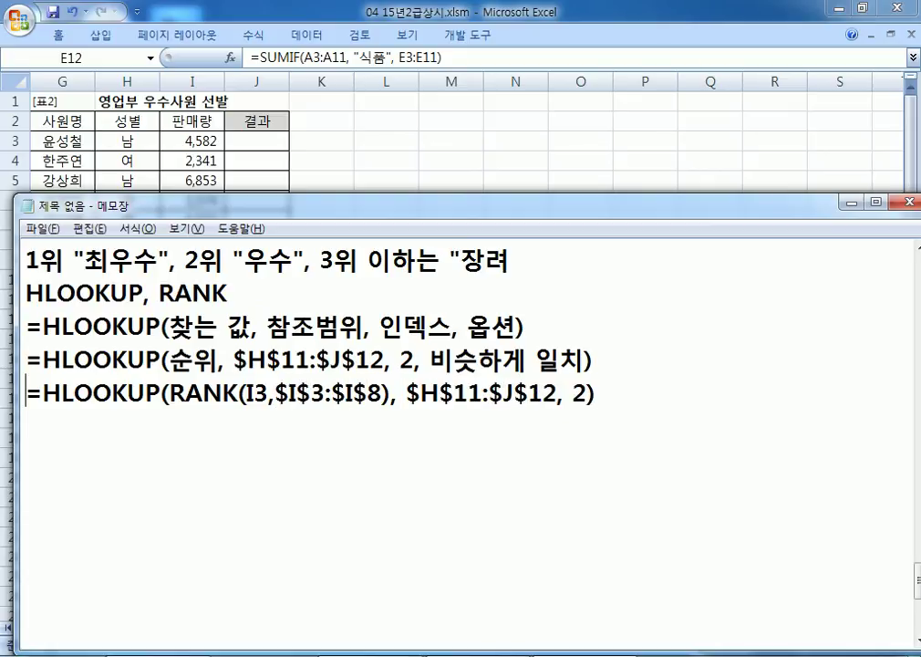
Step: Copy the finished =HLOOKUP(RANK(I3,$I$3:$I$8), $H$11:$J$12, 2) line
{"action": "key", "text": "shift+End"}
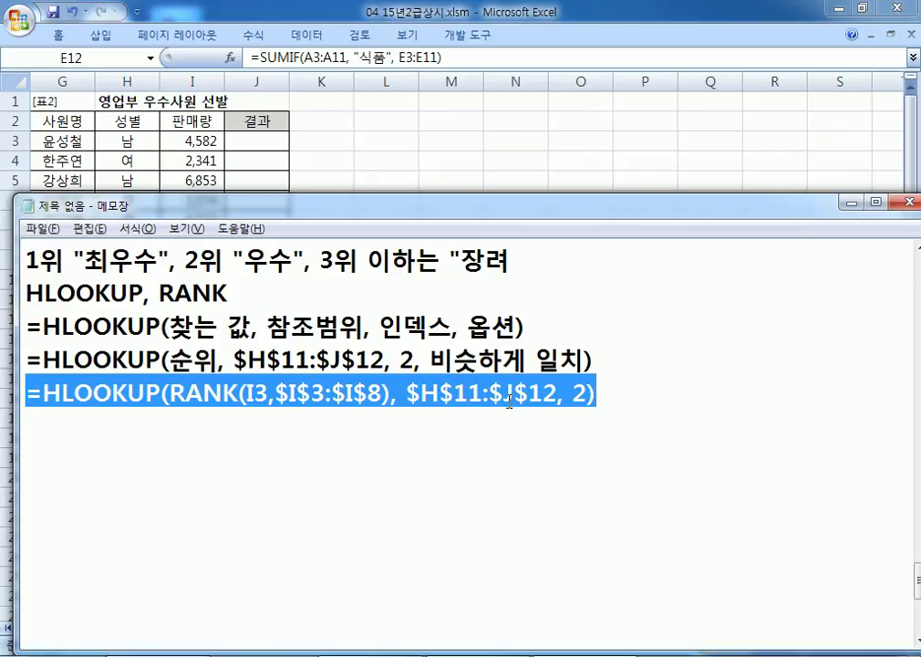
{"action": "key", "text": "ctrl+c"}
{"action": "key", "text": "alt+Tab"}
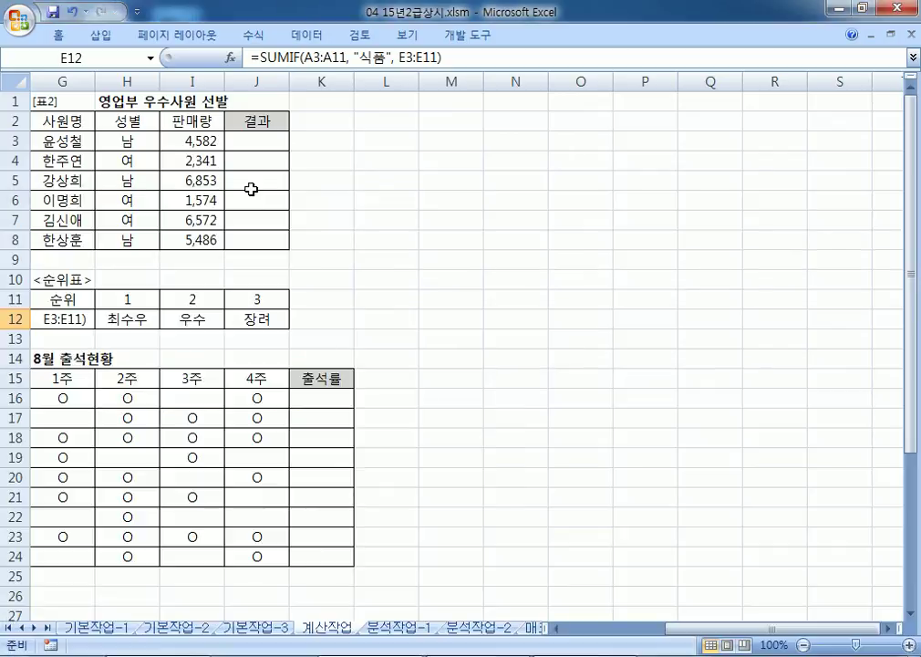
Step: Paste the formula into J3, which splits across cells and triggers a parenthesis error
{"action": "left_click", "coordinate": [257, 136]}
{"action": "key", "text": "ctrl+v"}
{"action": "key", "text": "F2"}
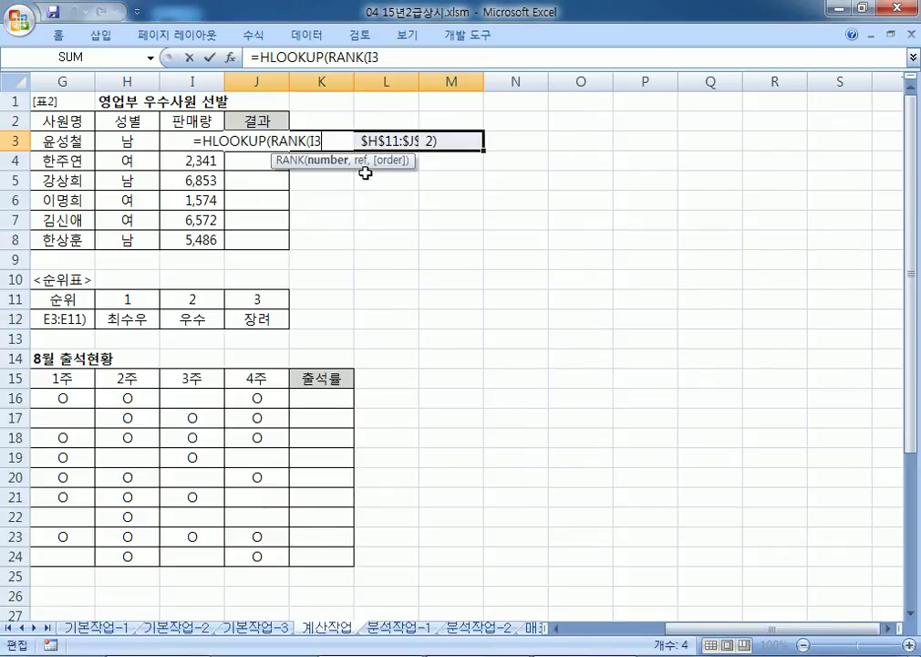
{"action": "key", "text": "Return"}
{"action": "key", "text": "Return"}
{"action": "key", "text": "Escape"}
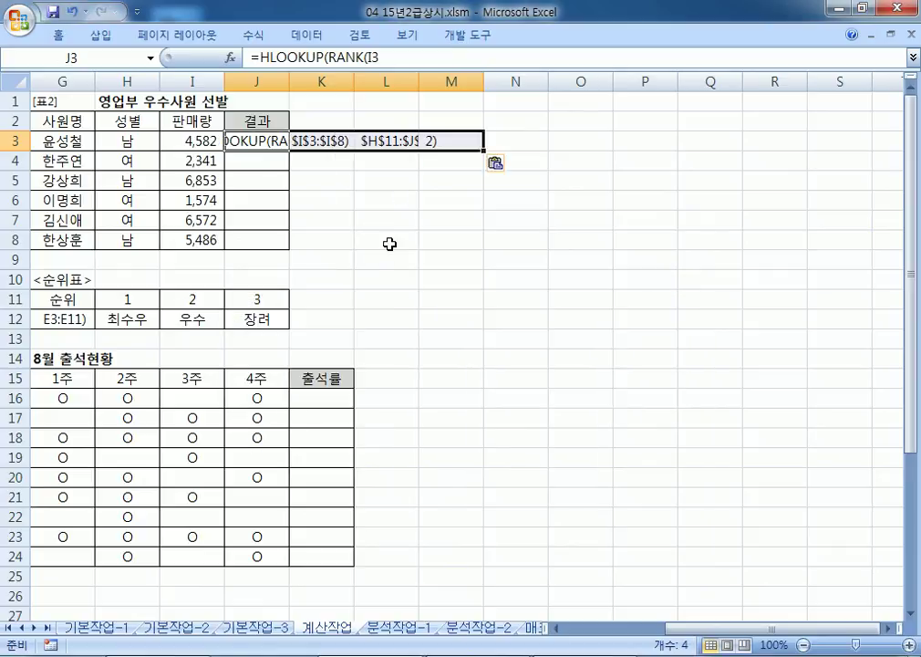
Step: Clear the split formula fragments from cells J3 through M3
{"action": "left_click", "coordinate": [412, 140]}
{"action": "left_click", "coordinate": [276, 138]}
{"action": "key", "text": "Delete"}
{"action": "key", "text": "Right"}
{"action": "key", "text": "Delete"}
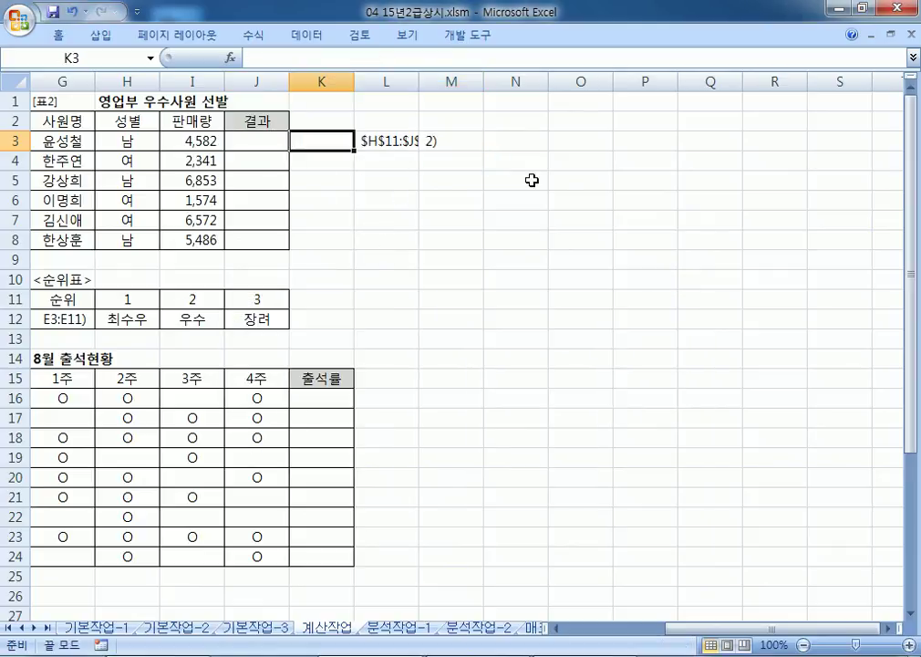
{"action": "key", "text": "Right"}
{"action": "key", "text": "Delete"}
{"action": "key", "text": "Left"}
{"action": "key", "text": "Right"}
{"action": "key", "text": "Right"}
{"action": "key", "text": "Delete"}
{"action": "key", "text": "Left"}
{"action": "key", "text": "Left"}
{"action": "key", "text": "Left"}
Step: Paste the full award formula into J3 and fill it down to J8, checking J5 and J7
{"action": "key", "text": "ctrl+v"}
{"action": "key", "text": "Return"}
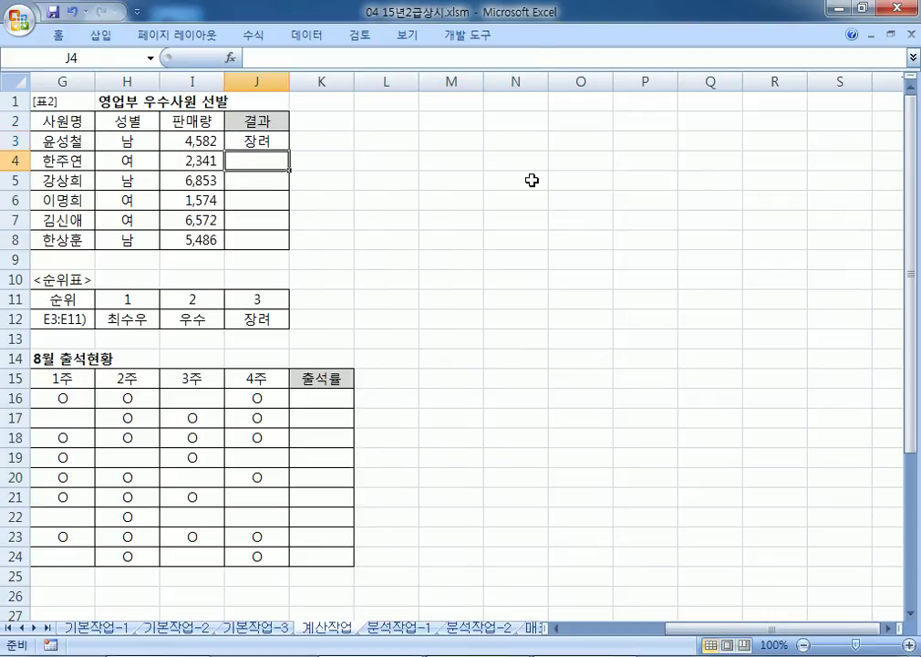
{"action": "key", "text": "Up"}
{"action": "left_click_drag", "start_coordinate": [290, 150], "coordinate": [287, 240]}
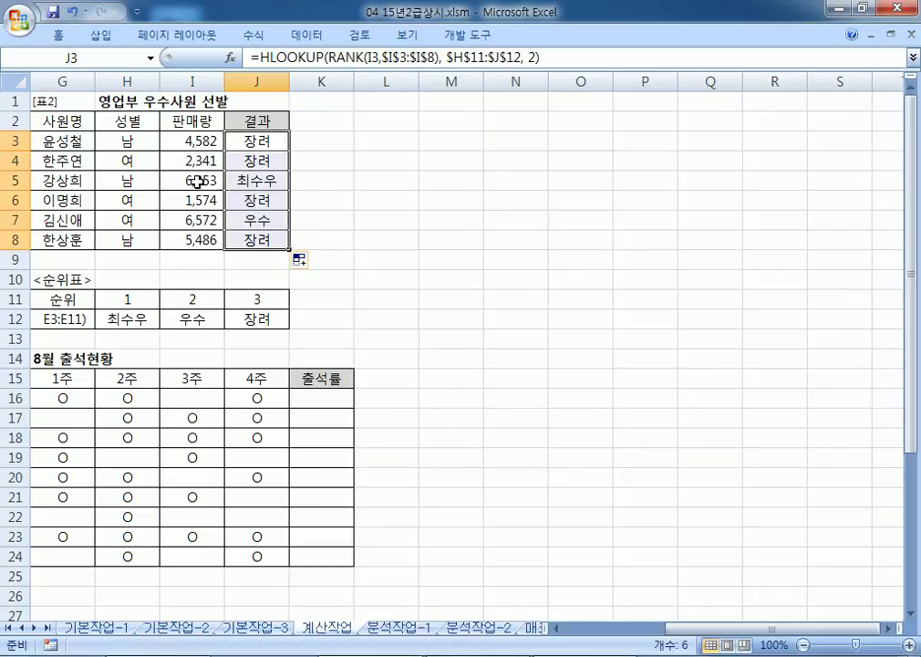
{"action": "left_click", "coordinate": [253, 180]}
{"action": "left_click", "coordinate": [261, 220]}
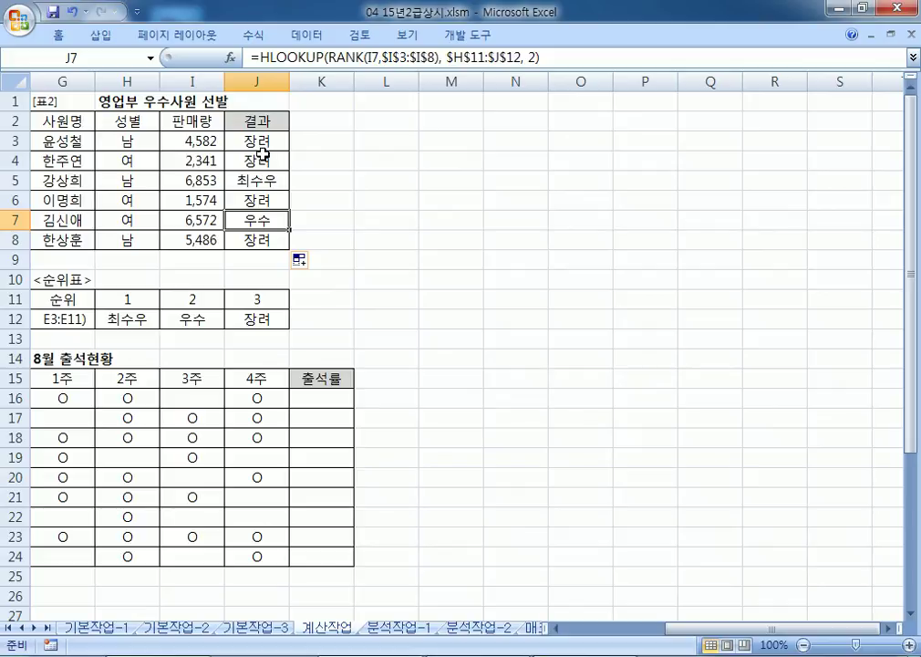
{"action": "left_click", "coordinate": [317, 141]}
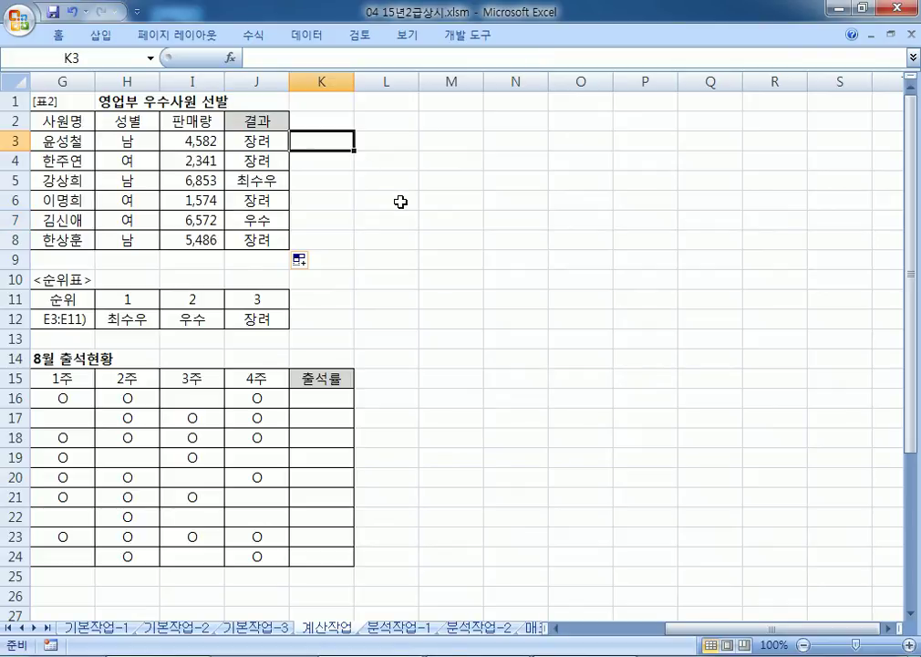
{"action": "key", "text": "alt+Tab"}
{"action": "key", "text": "alt+Tab"}
{"action": "key", "text": "alt+Tab"}
Step: Enter =RANK(I3,$I$3:$I$8) in K3, copied from the Notepad draft
{"action": "left_click_drag", "start_coordinate": [167, 393], "coordinate": [392, 398]}
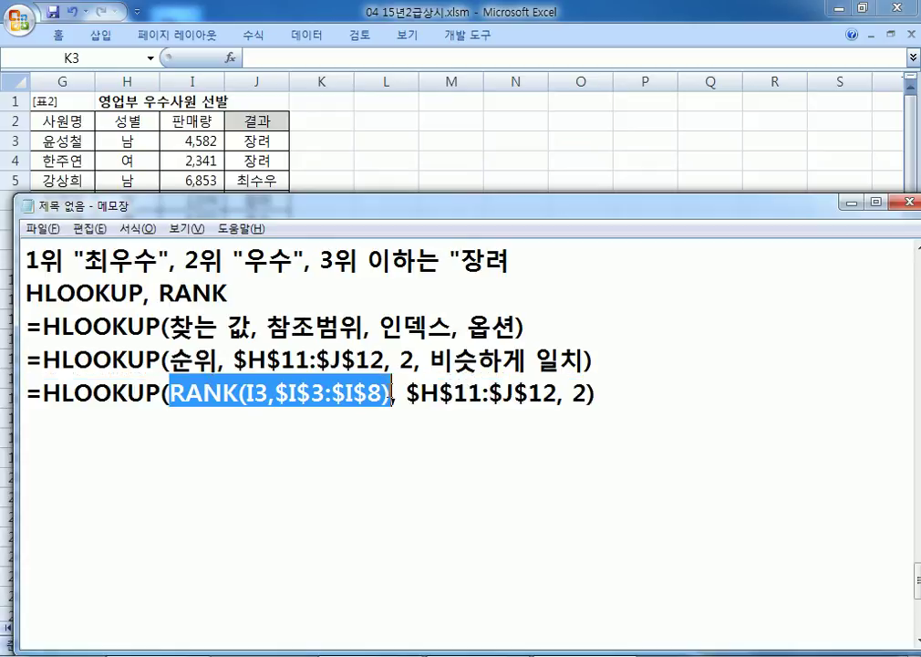
{"action": "left_click", "coordinate": [321, 142]}
{"action": "type", "text": "="}
{"action": "key", "text": "ctrl+v"}
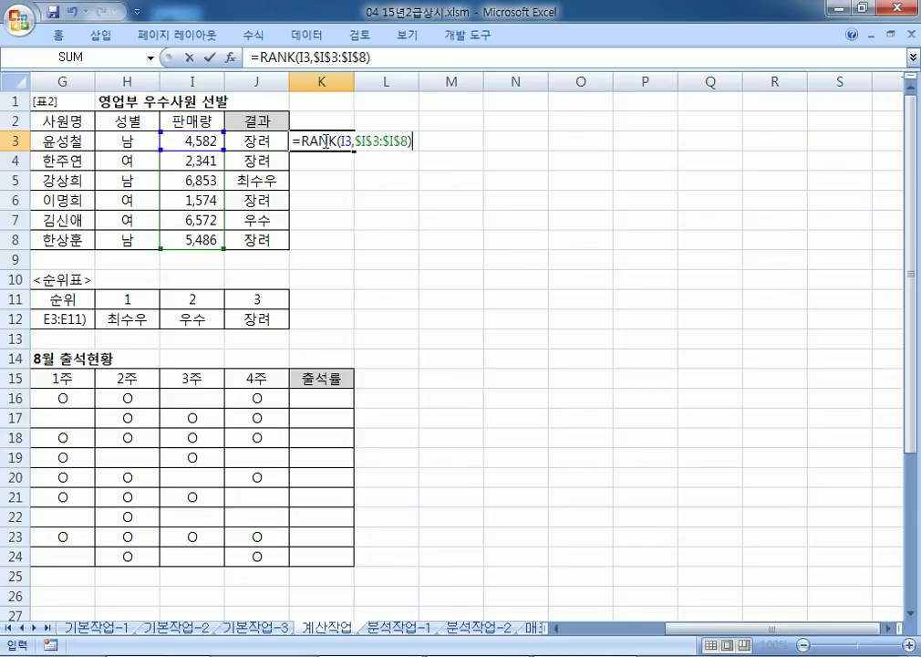
{"action": "key", "text": "Return"}
{"action": "left_click", "coordinate": [382, 136]}
{"action": "left_click", "coordinate": [319, 140]}
Step: Fill the RANK formula down to K8, verifying ranks 4, 5, 1, 6, 2, 3
{"action": "left_click_drag", "start_coordinate": [351, 149], "coordinate": [357, 242]}
{"action": "left_click", "coordinate": [335, 183]}
{"action": "left_click", "coordinate": [334, 218]}
{"action": "left_click", "coordinate": [328, 180]}
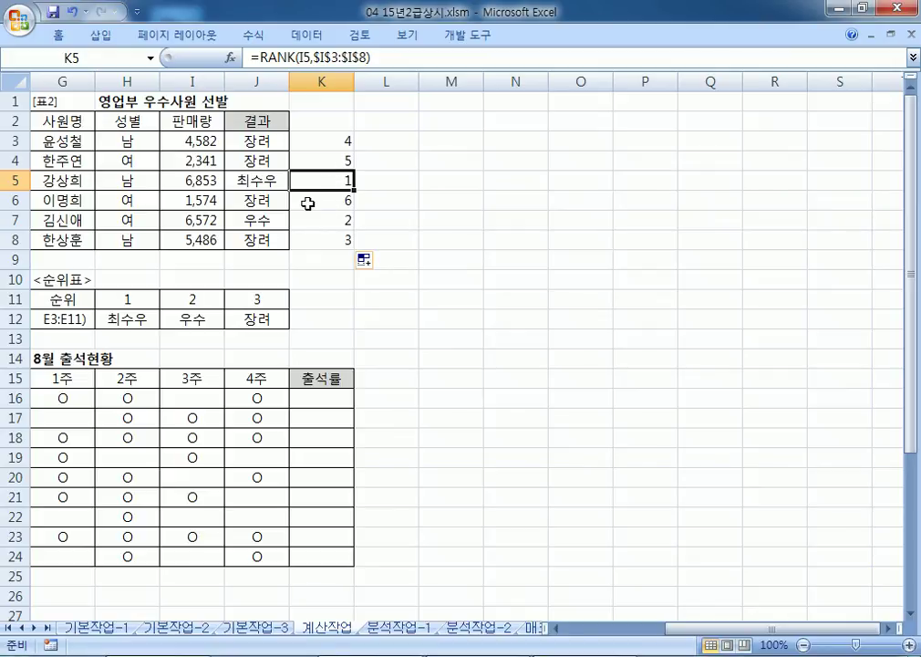
{"action": "key", "text": "alt+Tab"}
{"action": "left_click", "coordinate": [217, 439]}
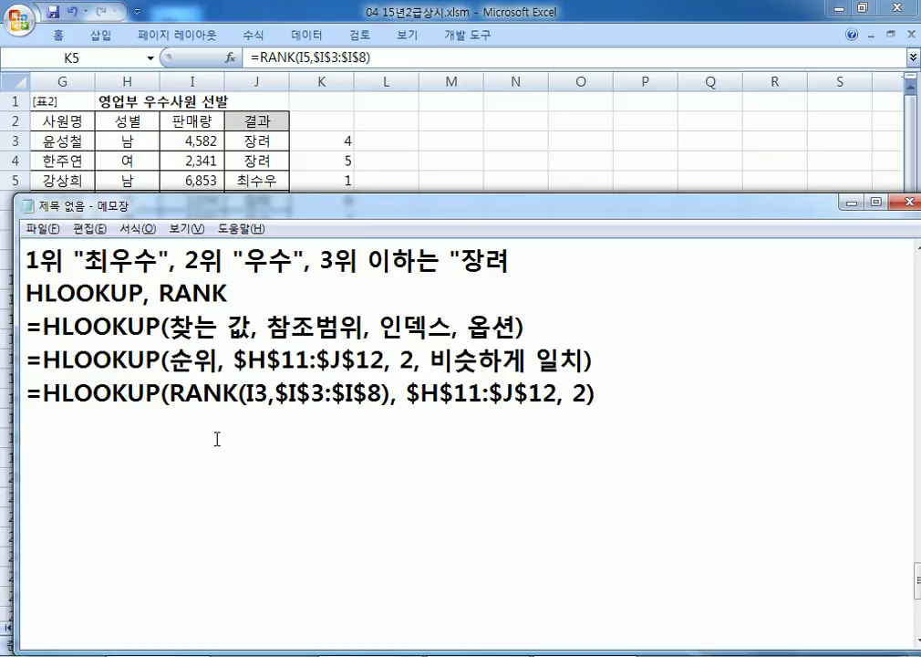
Step: Note item 3: 가입일의 연도가 2013년이나 2014년이면 "초보", 그 외에는 공백
{"action": "key", "text": "Return"}
{"action": "type", "text": "3. 가입일"}
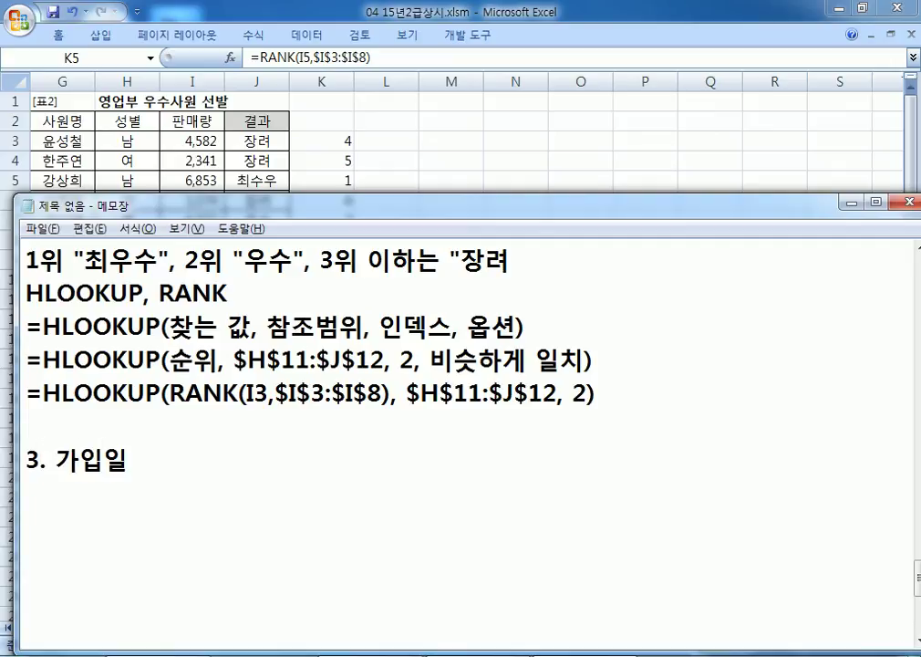
{"action": "type", "text": "의 연도가 "}
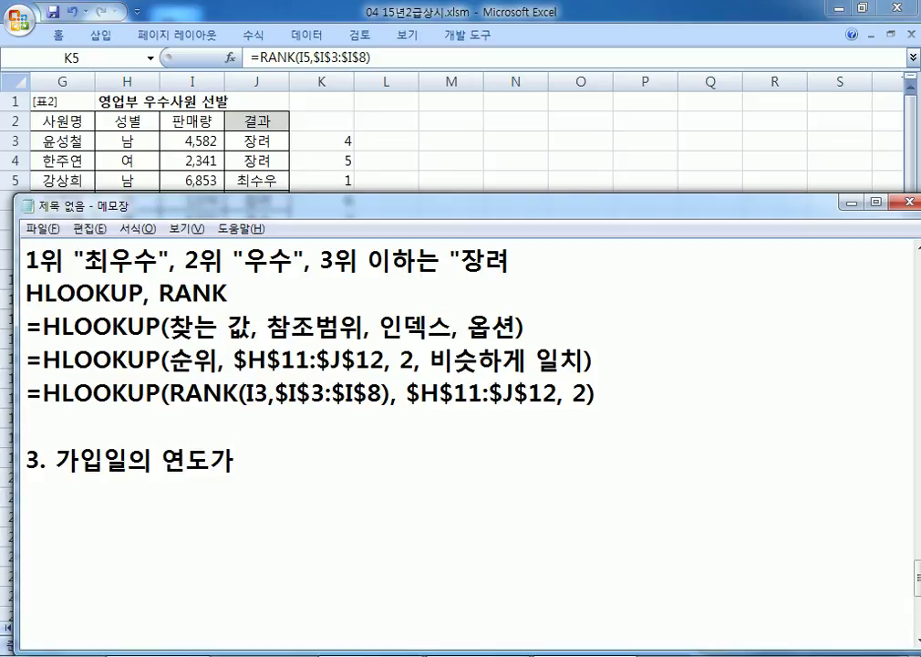
{"action": "type", "text": "2013년이나 2013"}
{"action": "key", "text": "BackSpace"}
{"action": "type", "text": "4년ㅇ"}
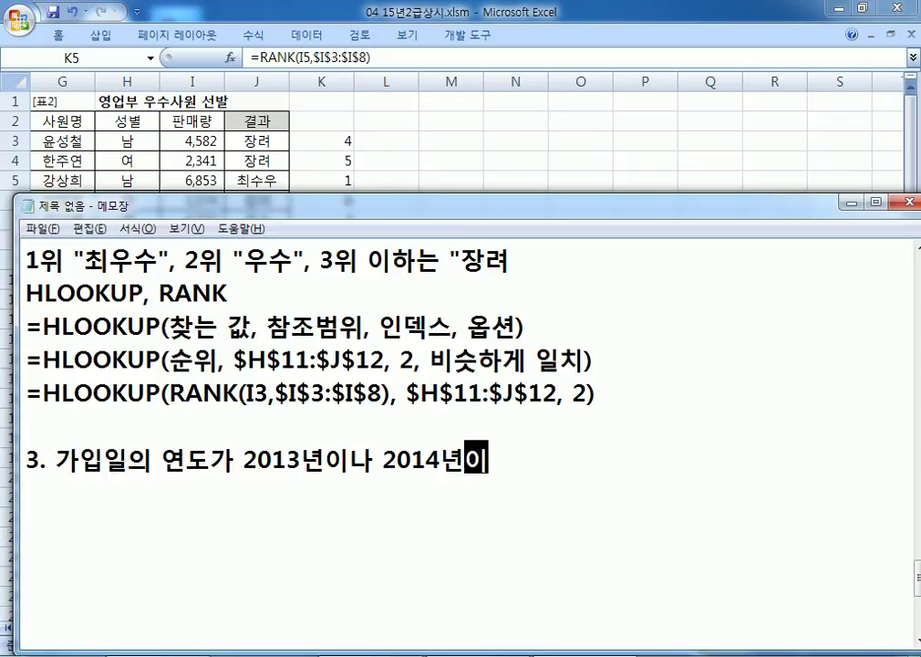
{"action": "type", "text": "이면 \"초보\""}
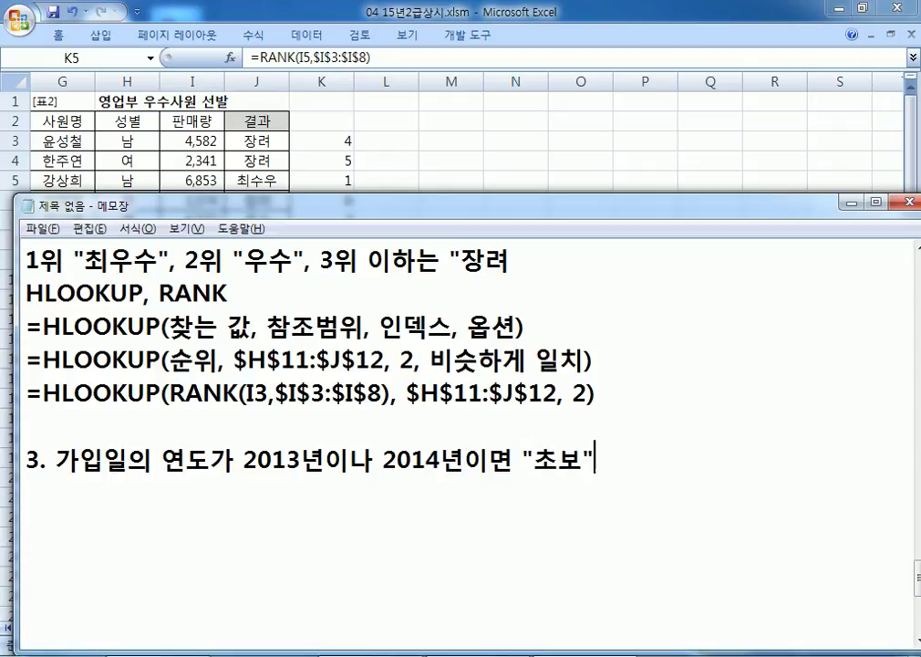
{"action": "type", "text": "ㄱ"}
{"action": "key", "text": "BackSpace"}
{"action": "type", "text": ", 구"}
{"action": "key", "text": "BackSpace"}
{"action": "type", "text": "그 외에"}
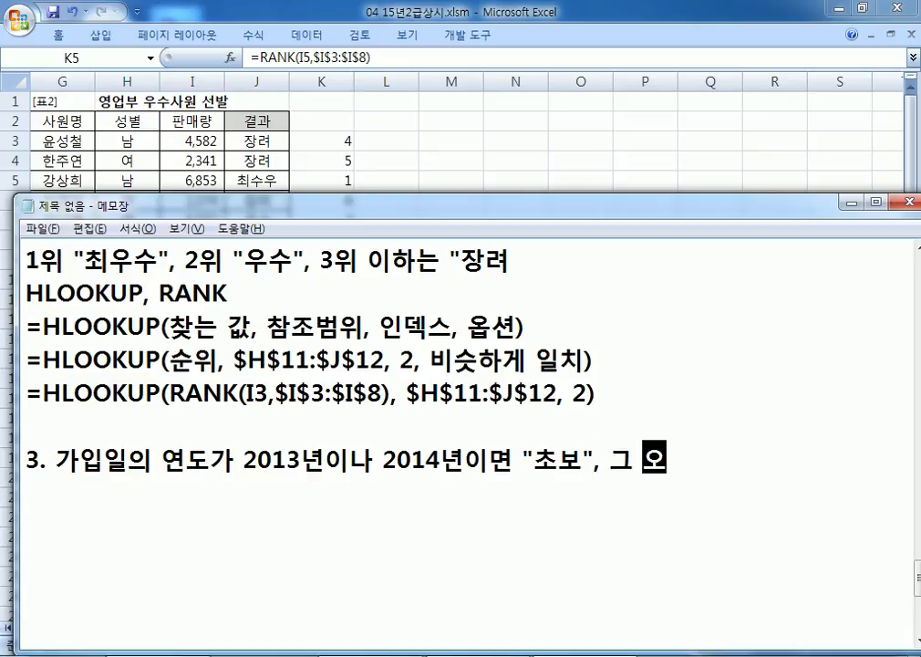
{"action": "type", "text": "는 공백"}
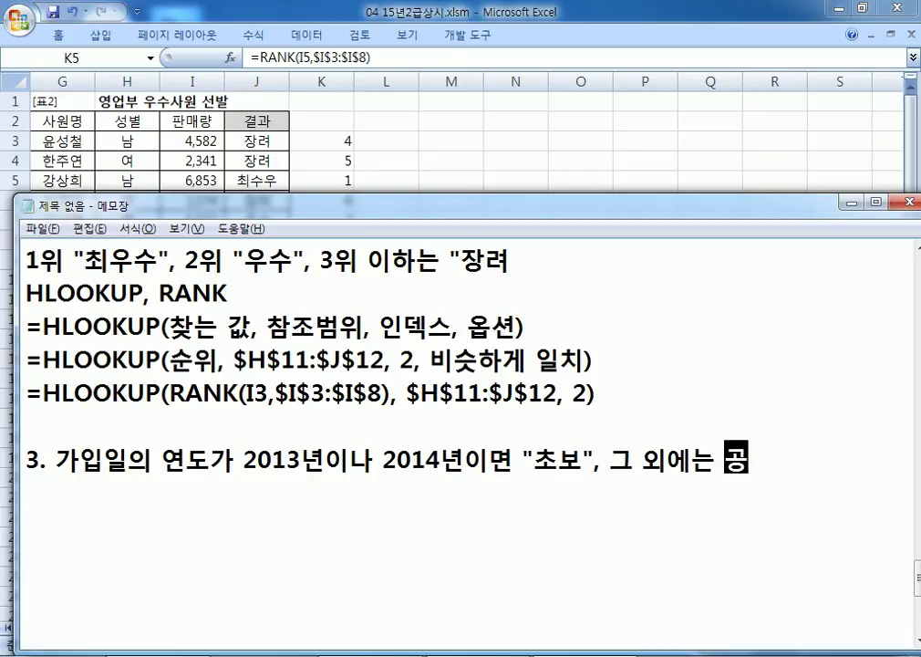
{"action": "key", "text": "Return"}
Step: Return to Excel and scroll down to the join-date table
{"action": "key", "text": "alt+Tab"}
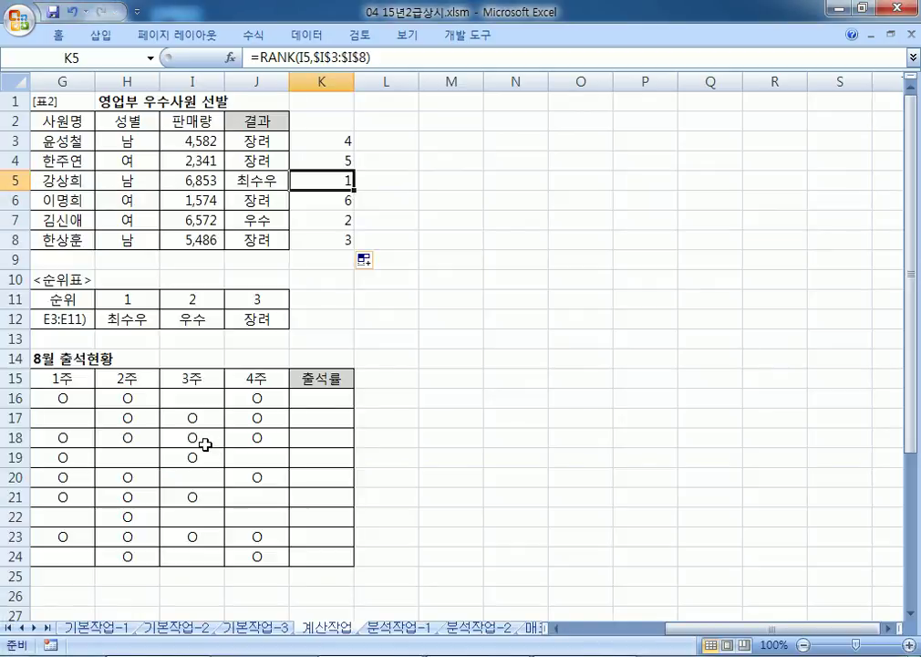
{"action": "key", "text": "Home"}
{"action": "scroll", "coordinate": [269, 433], "scroll_direction": "down", "scroll_amount": 3}
{"action": "scroll", "coordinate": [268, 433], "scroll_direction": "down", "scroll_amount": 2}
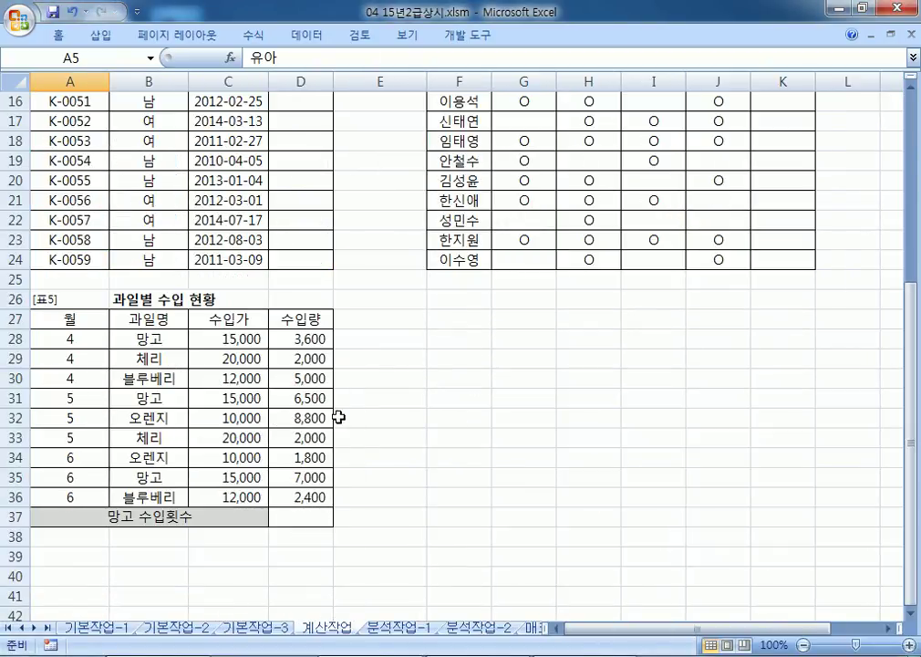
Step: Bring the Notepad draft forward, then move and widen it clear of the sheet data
{"action": "left_click", "coordinate": [911, 79]}
{"action": "left_click", "coordinate": [912, 78]}
{"action": "key", "text": "alt+Tab"}
{"action": "left_click_drag", "start_coordinate": [284, 210], "coordinate": [920, 122]}
{"action": "scroll", "coordinate": [639, 319], "scroll_direction": "down", "scroll_amount": 4}
{"action": "scroll", "coordinate": [621, 354], "scroll_direction": "down", "scroll_amount": 15}
{"action": "left_click_drag", "start_coordinate": [464, 260], "coordinate": [340, 237]}
{"action": "scroll", "coordinate": [362, 242], "scroll_direction": "up", "scroll_amount": 2}
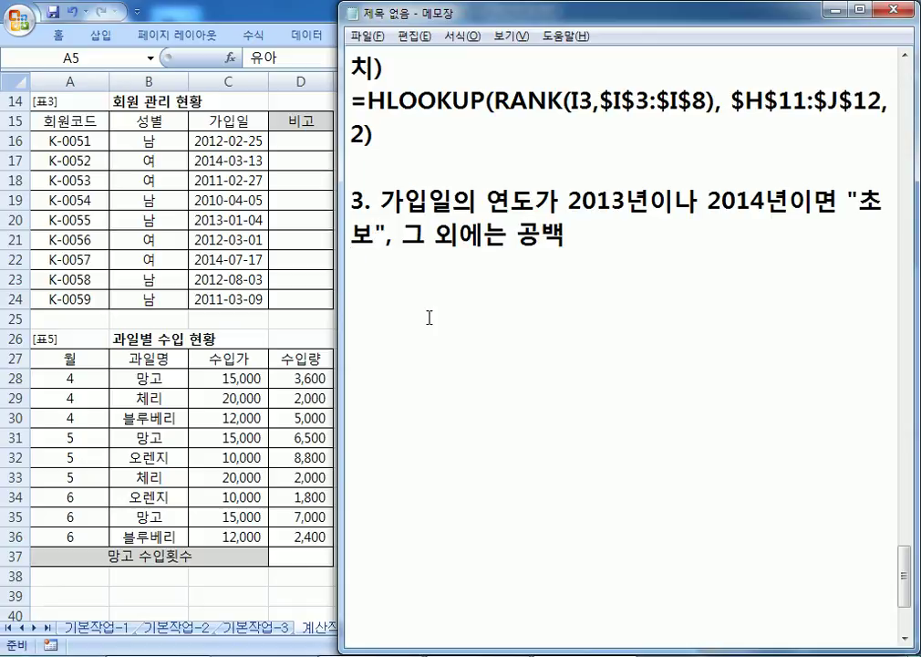
Step: Note the functions IF, OR, YEAR and write the pattern =IF(조건, 참, 거짓)
{"action": "type", "text": "IF, OR,"}
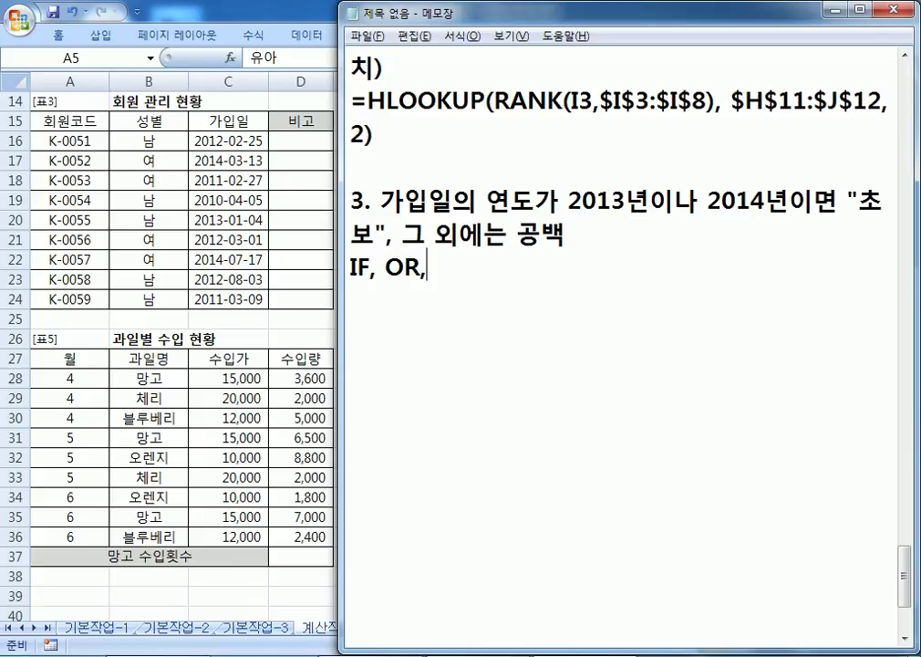
{"action": "type", "text": " YEAR"}
{"action": "key", "text": "Return"}
{"action": "type", "text": "=if"}
{"action": "key", "text": "BackSpace"}
{"action": "key", "text": "BackSpace"}
{"action": "type", "text": "IF(조건"}
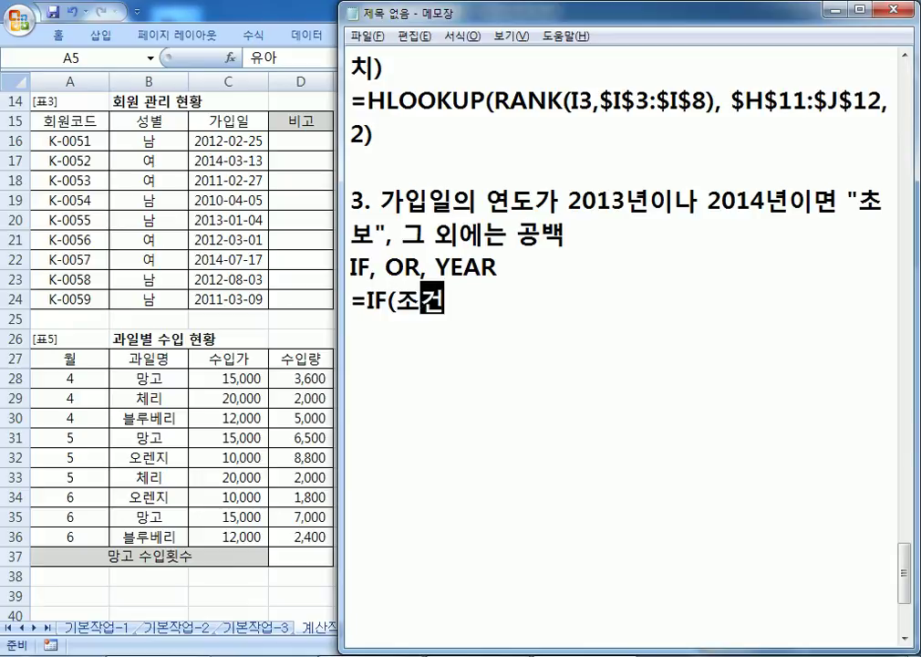
{"action": "type", "text": ", 참, 거짓)"}
{"action": "key", "text": "Return"}
Step: Copy the IF pattern to a new line, replacing 참 with "초보" and 거짓 with ""
{"action": "left_click_drag", "start_coordinate": [347, 294], "coordinate": [350, 324]}
{"action": "left_click", "coordinate": [429, 318]}
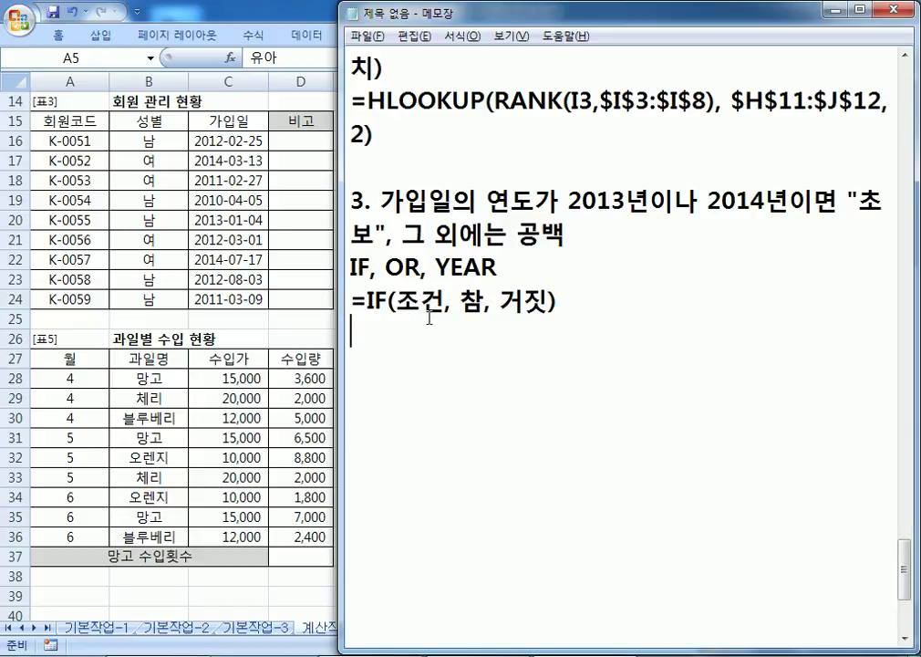
{"action": "type", "text": "=IF(조건, 참, 거짓)"}
{"action": "key", "text": "Left"}
{"action": "key", "text": "Left"}
{"action": "key", "text": "Left"}
{"action": "key", "text": "Left"}
{"action": "key", "text": "Left"}
{"action": "key", "text": "Left"}
{"action": "type", "text": "\"초보\""}
{"action": "key", "text": "Delete"}
{"action": "key", "text": "Right"}
{"action": "key", "text": "Right"}
{"action": "type", "text": ":"}
{"action": "key", "text": "BackSpace"}
{"action": "type", "text": "\"\""}
{"action": "key", "text": "Delete"}
{"action": "key", "text": "Delete"}
{"action": "key", "text": "ctrl+Left"}
{"action": "key", "text": "ctrl+Left"}
{"action": "key", "text": "ctrl+Left"}
{"action": "key", "text": "ctrl+Left"}
{"action": "key", "text": "Right"}
Step: Replace the 조건 placeholder with the plain-language join-year condition for 2013 or 2014
{"action": "type", "text": "가입이의 연도가 2013년"}
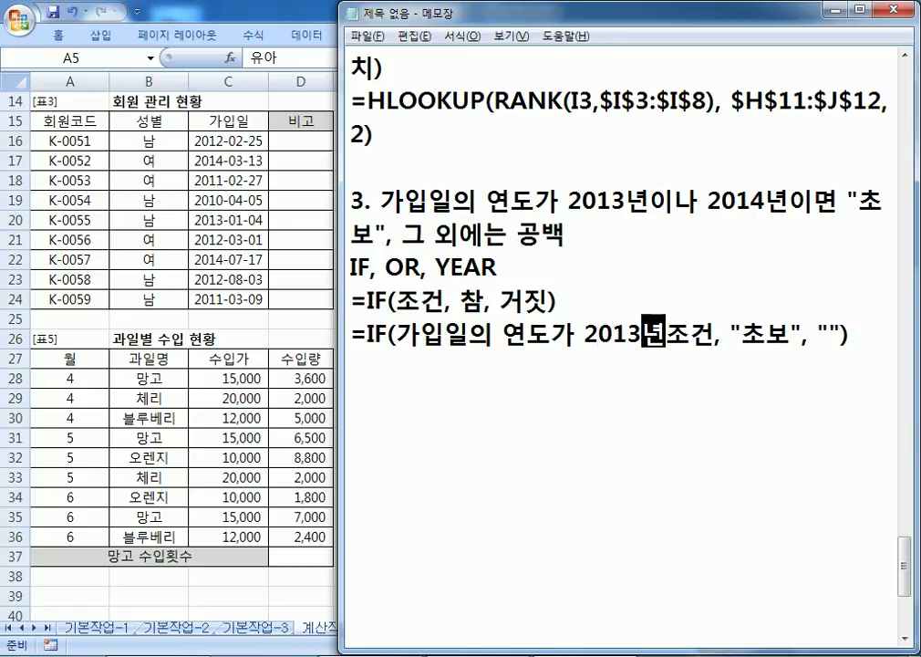
{"action": "type", "text": "이나 201"}
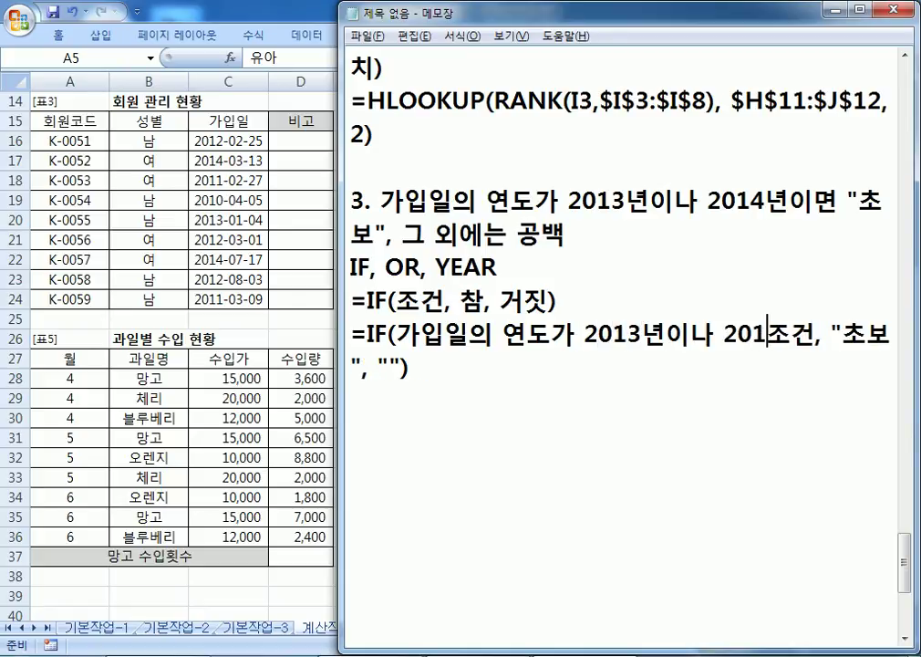
{"action": "type", "text": "5"}
{"action": "key", "text": "BackSpace"}
{"action": "type", "text": "4년"}
{"action": "key", "text": "Delete"}
{"action": "key", "text": "Delete"}
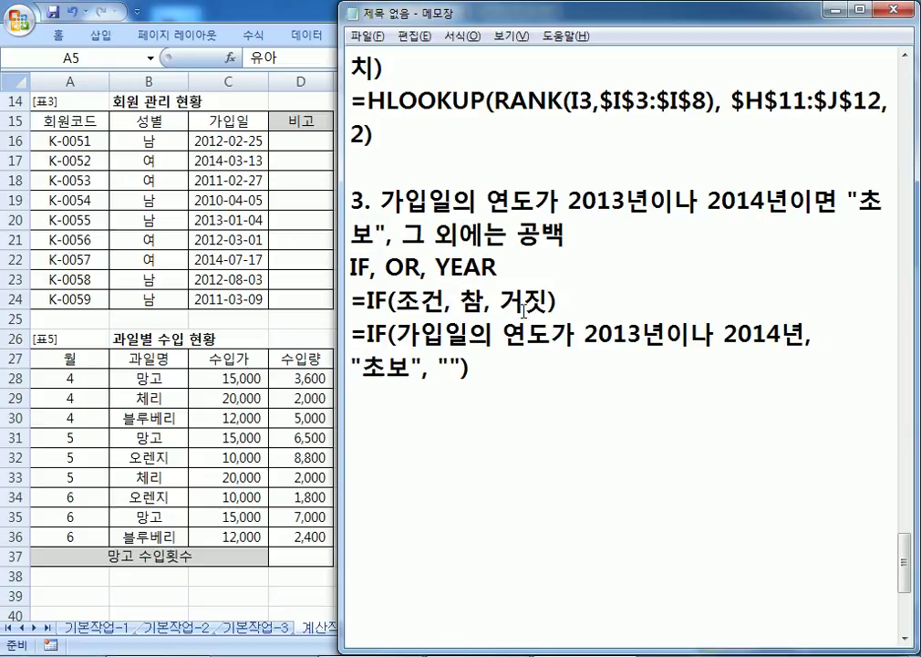
Step: Move the notes window over the worksheet and duplicate the plain-language IF line
{"action": "left_click_drag", "start_coordinate": [492, 14], "coordinate": [173, 199]}
{"action": "left_click", "coordinate": [293, 380]}
{"action": "key", "text": "Up"}
{"action": "key", "text": "shift+Down"}
{"action": "key", "text": "ctrl+c"}
{"action": "key", "text": "ctrl+v"}
{"action": "key", "text": "ctrl+v"}
{"action": "key", "text": "Up"}
{"action": "key", "text": "Right"}
{"action": "key", "text": "Right"}
{"action": "key", "text": "Right"}
{"action": "key", "text": "Right"}
Step: Rewrite the duplicate as an OR( with two separate join-year conditions, 2013 and 2014
{"action": "type", "text": "OR("}
{"action": "key", "text": "Right"}
{"action": "key", "text": "Right"}
{"action": "key", "text": "Right"}
{"action": "key", "text": "Right"}
{"action": "key", "text": "Right"}
{"action": "key", "text": "Right"}
{"action": "key", "text": "Right"}
{"action": "key", "text": "Right"}
{"action": "key", "text": "Right"}
{"action": "key", "text": "Right"}
{"action": "key", "text": "Right"}
{"action": "key", "text": "Right"}
{"action": "key", "text": "Right"}
{"action": "key", "text": "Right"}
{"action": "key", "text": "Right"}
{"action": "key", "text": "Right"}
{"action": "key", "text": "Left"}
{"action": "key", "text": "Left"}
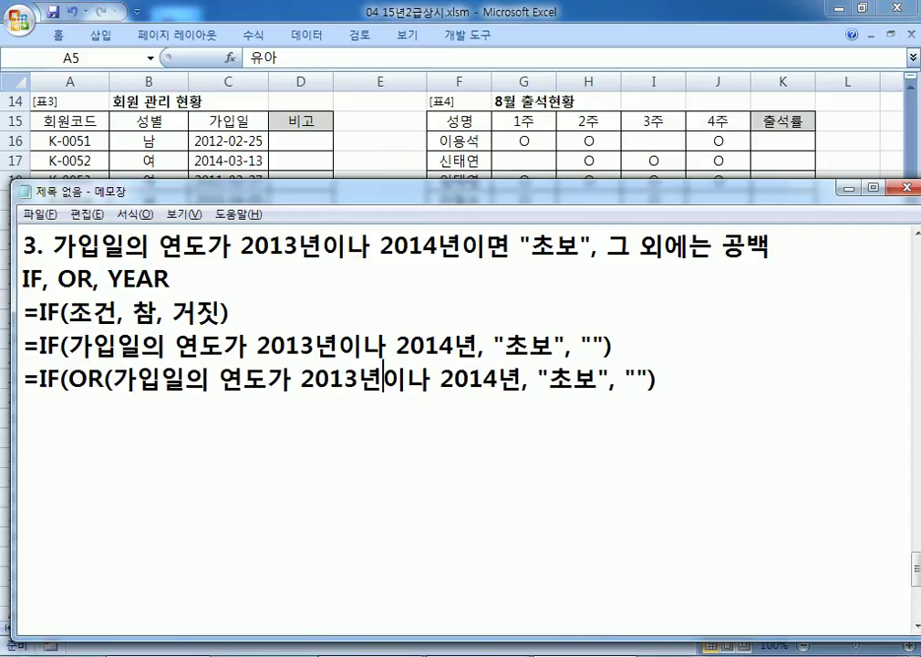
{"action": "type", "text": ", "}
{"action": "type", "text": "RKDL"}
{"action": "key", "text": "BackSpace"}
{"action": "key", "text": "BackSpace"}
{"action": "key", "text": "BackSpace"}
{"action": "key", "text": "BackSpace"}
{"action": "type", "text": "강"}
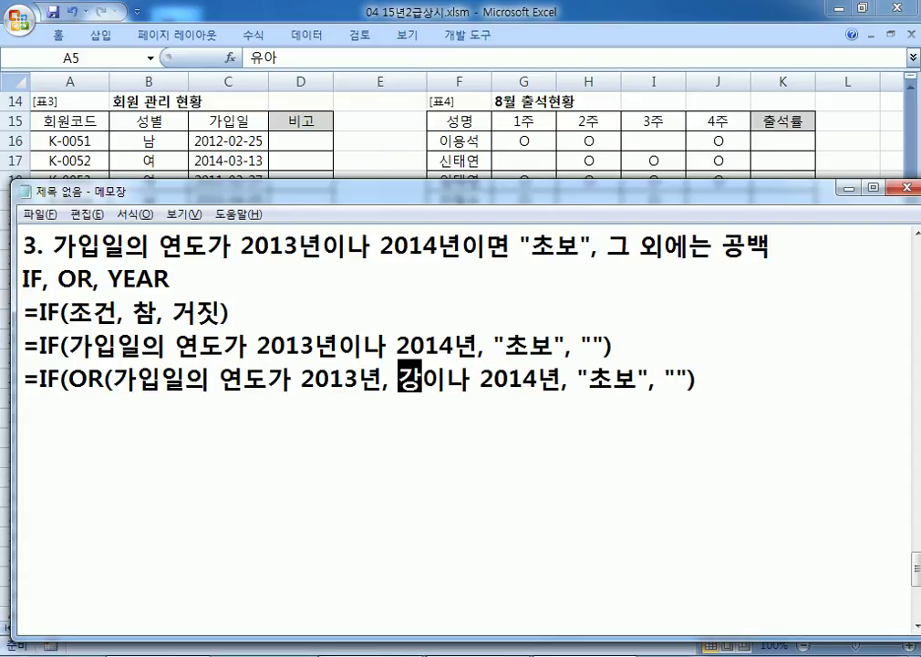
{"action": "type", "text": "입일의 연도"}
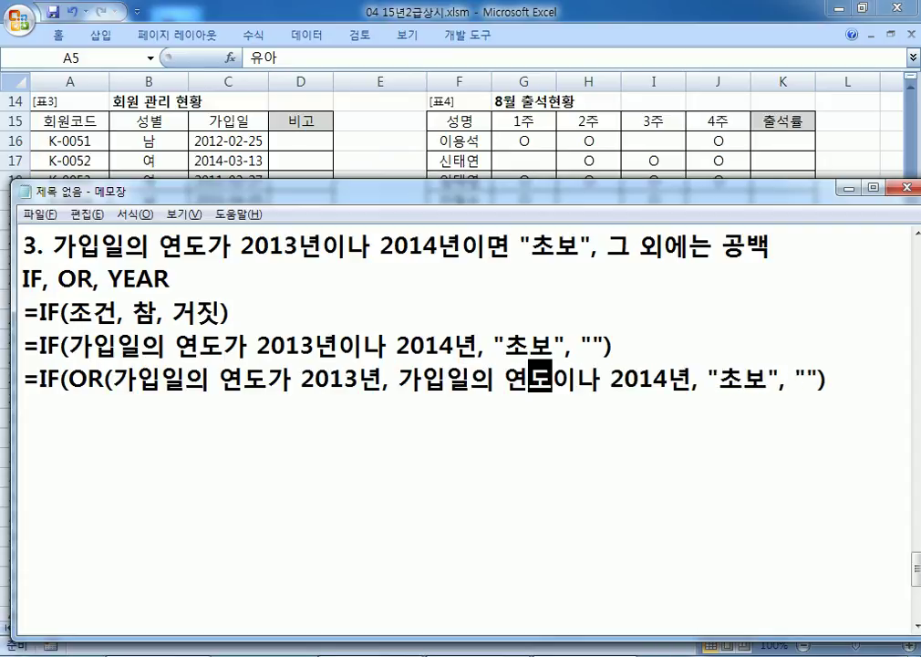
{"action": "key", "text": "Delete"}
{"action": "key", "text": "Delete"}
{"action": "type", "text": "가"}
{"action": "key", "text": "Right"}
{"action": "key", "text": "Right"}
{"action": "key", "text": "Right"}
{"action": "key", "text": "Right"}
{"action": "key", "text": "Right"}
{"action": "key", "text": "Right"}
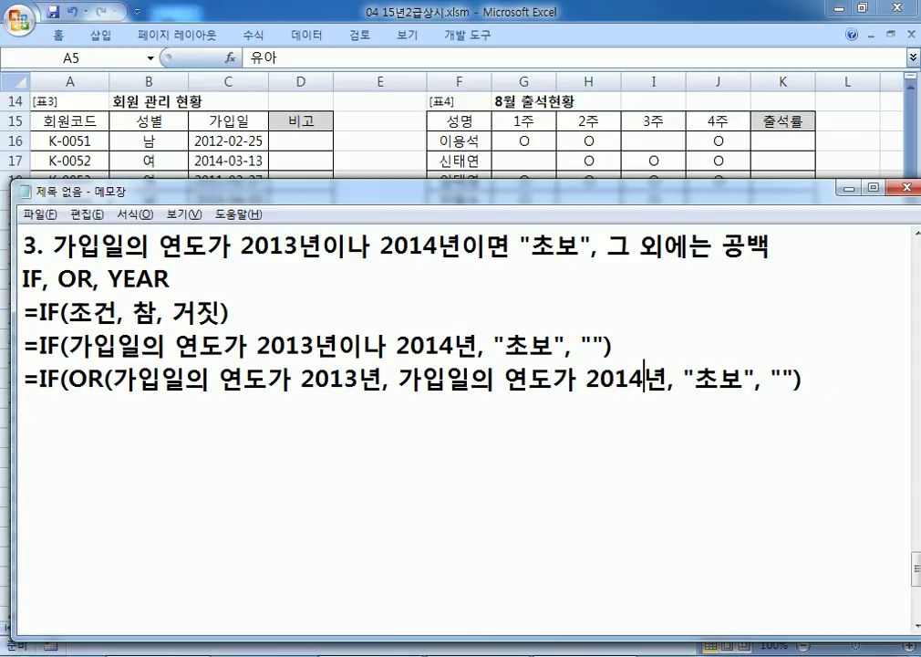
{"action": "type", "text": ")"}
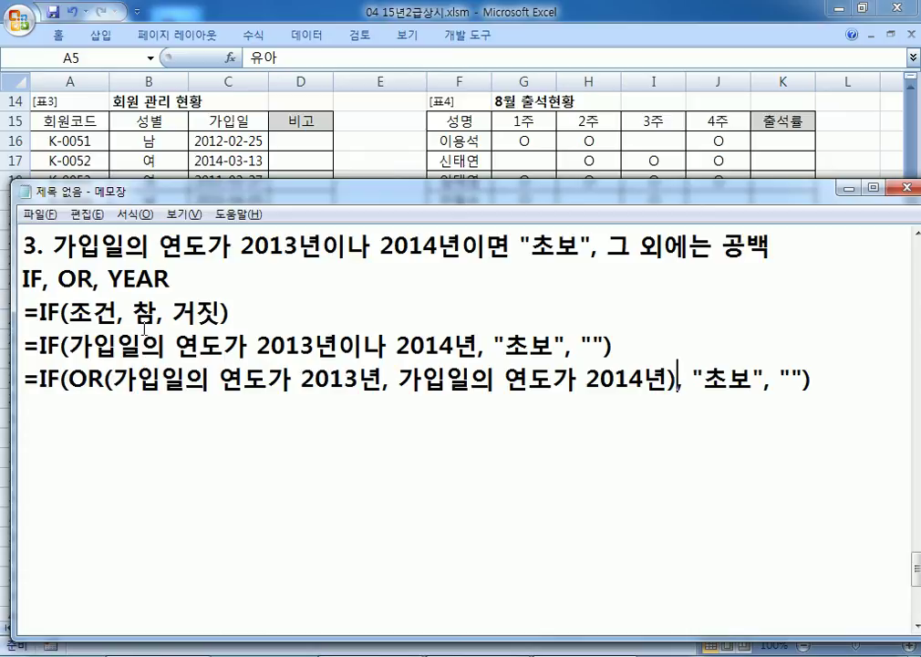
{"action": "left_click_drag", "start_coordinate": [322, 247], "coordinate": [410, 247]}
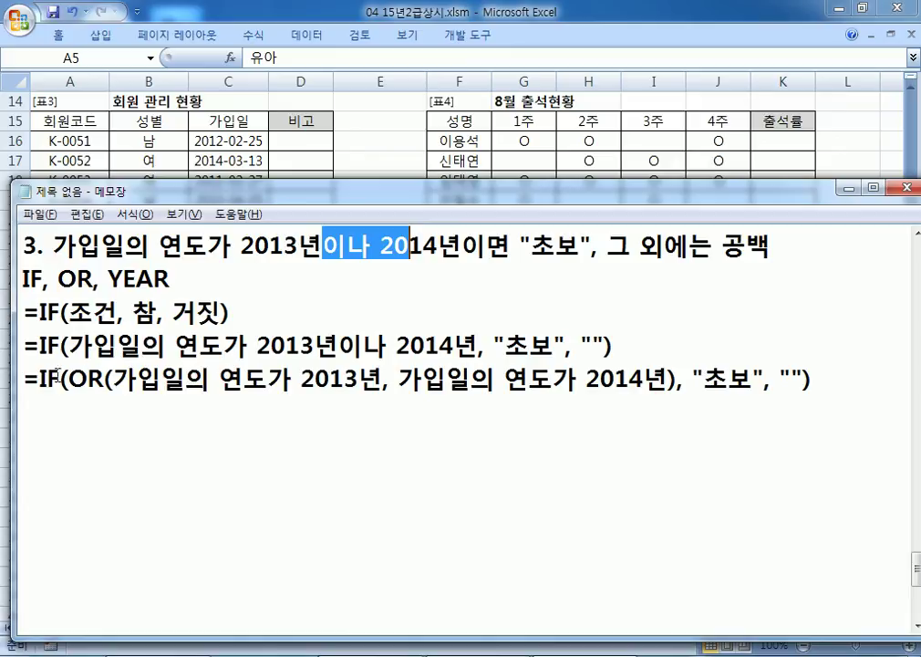
Step: Duplicate the OR line and turn its first condition into YEAR(C16)=2013
{"action": "left_click_drag", "start_coordinate": [22, 379], "coordinate": [20, 402]}
{"action": "key", "text": "ctrl+c"}
{"action": "left_click", "coordinate": [20, 403]}
{"action": "key", "text": "ctrl+v"}
{"action": "left_click_drag", "start_coordinate": [112, 413], "coordinate": [267, 413]}
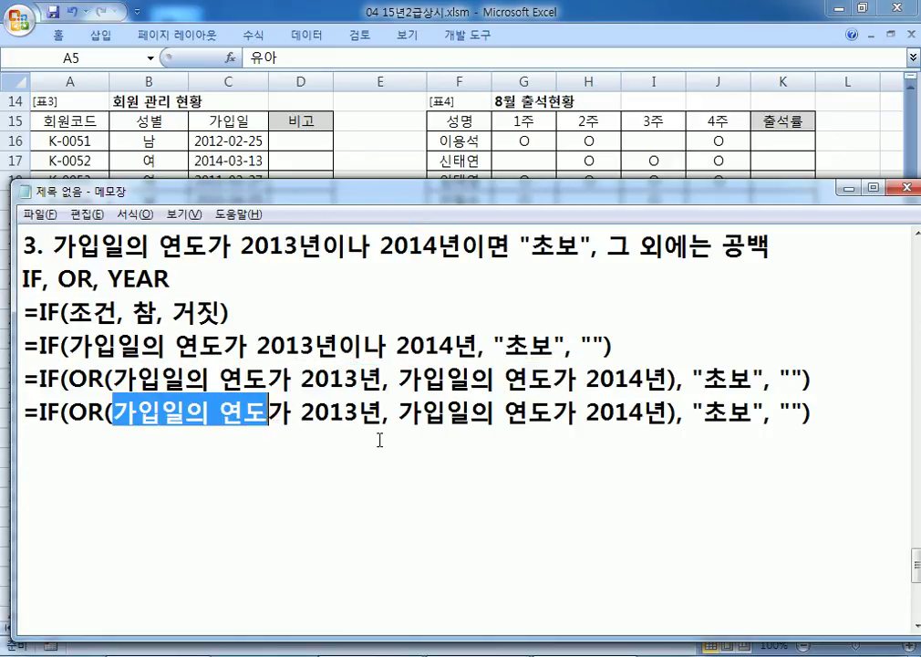
{"action": "type", "text": "YEAR("}
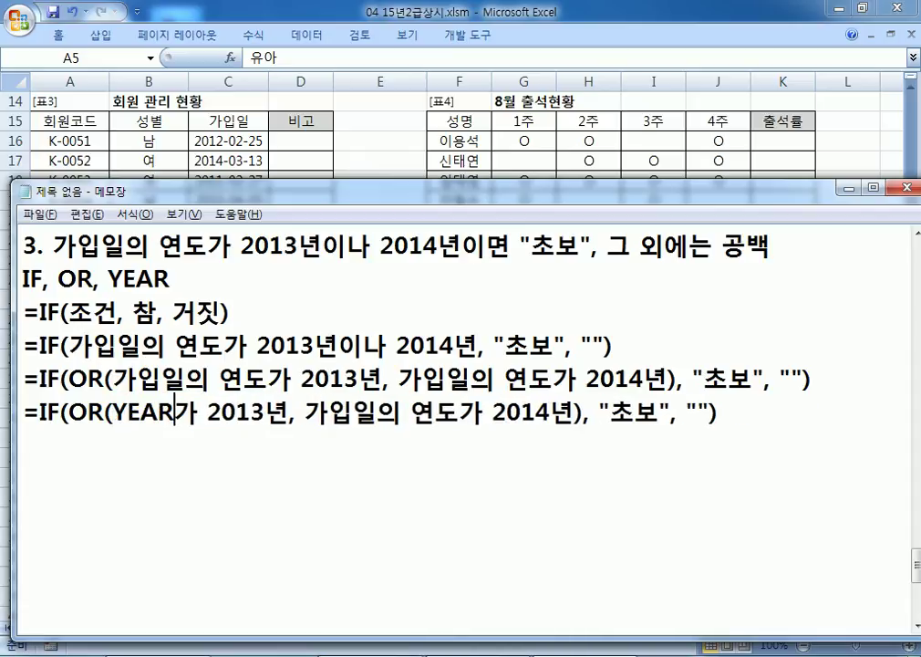
{"action": "type", "text": "C15"}
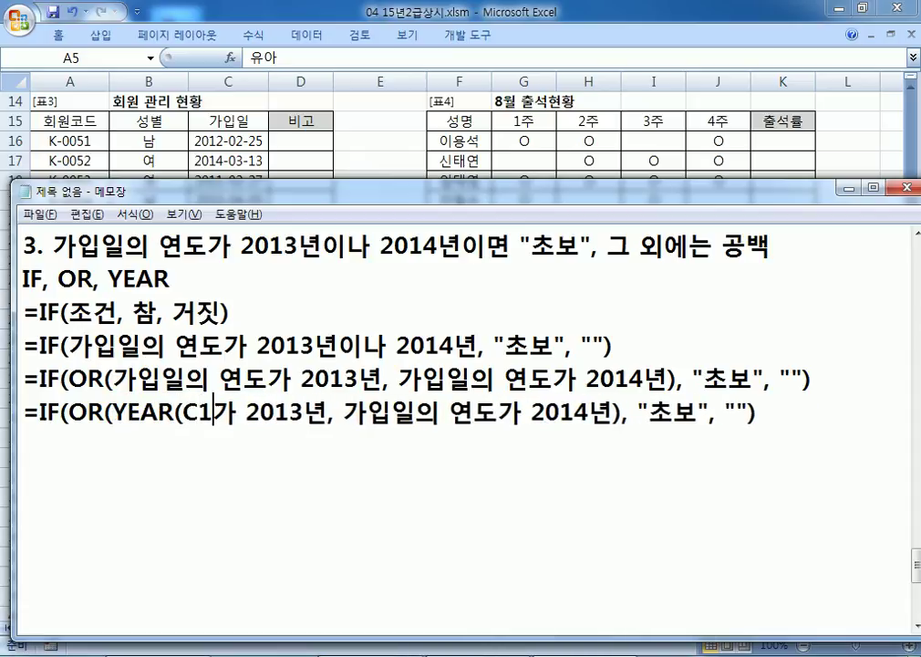
{"action": "key", "text": "BackSpace"}
{"action": "type", "text": "6"}
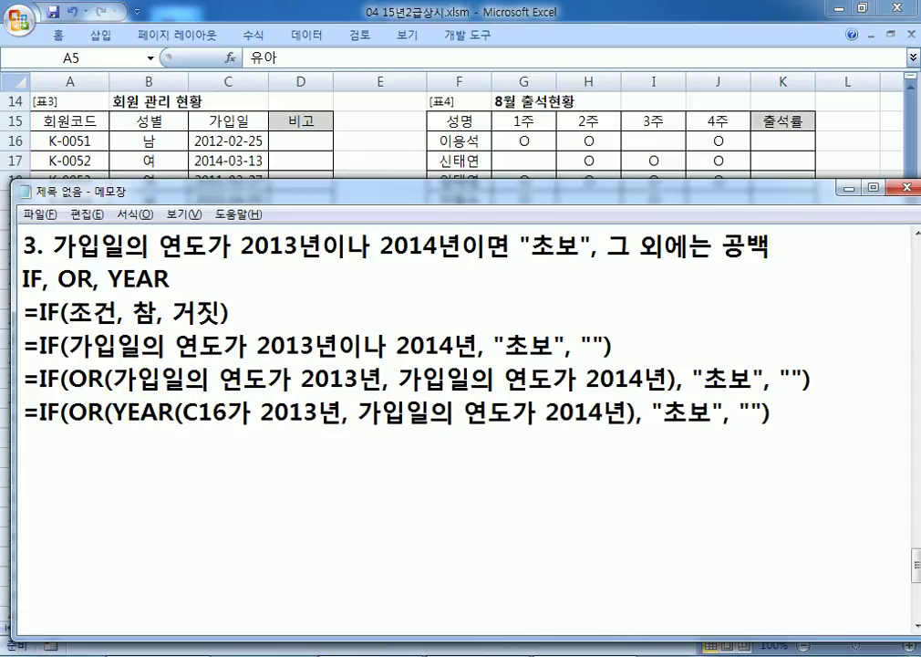
{"action": "type", "text": ")="}
{"action": "key", "text": "Delete"}
{"action": "key", "text": "Delete"}
{"action": "key", "text": "Right"}
{"action": "key", "text": "Right"}
{"action": "key", "text": "Right"}
Step: Turn the second condition into YEAR(C16)=2014 and select the finished formula line
{"action": "key", "text": "Right"}
{"action": "key", "text": "Delete"}
{"action": "key", "text": "Right"}
{"action": "key", "text": "Right"}
{"action": "type", "text": "YEAR(C16"}
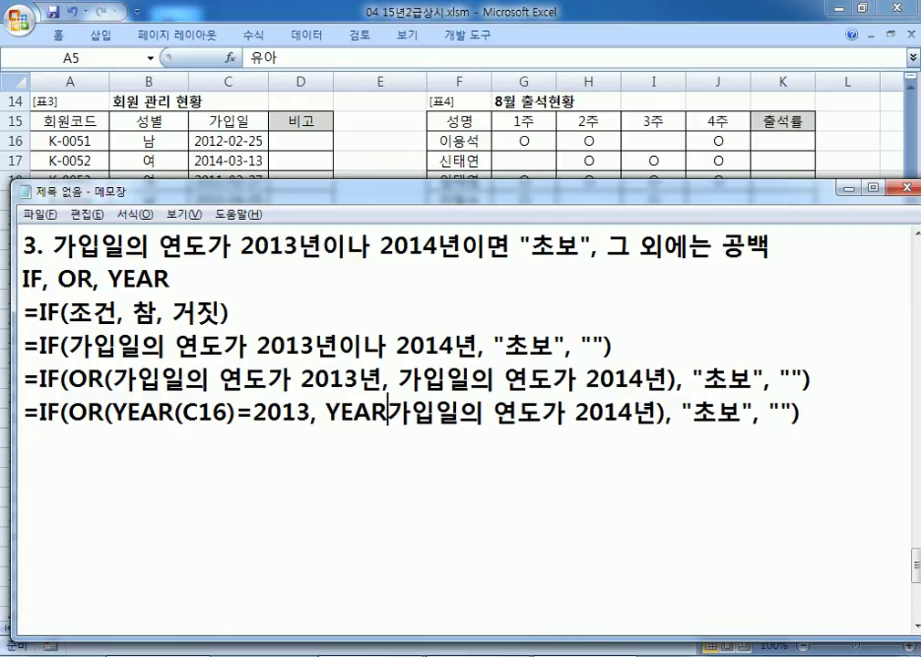
{"action": "type", "text": ")="}
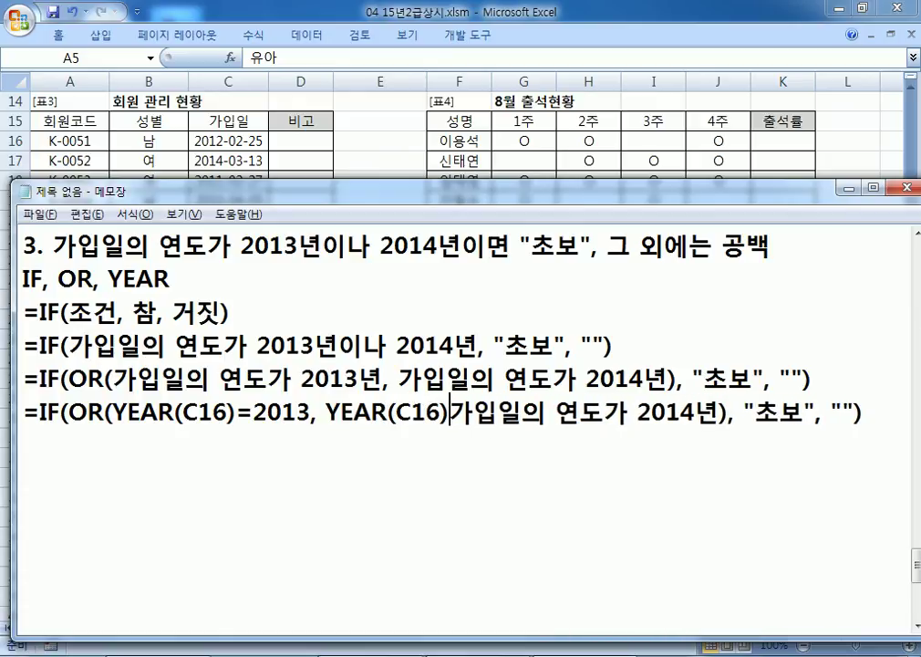
{"action": "key", "text": "Delete"}
{"action": "key", "text": "Delete"}
{"action": "key", "text": "Delete"}
{"action": "key", "text": "Delete"}
{"action": "key", "text": "Delete"}
{"action": "key", "text": "Delete"}
{"action": "key", "text": "Delete"}
{"action": "key", "text": "Delete"}
{"action": "key", "text": "Delete"}
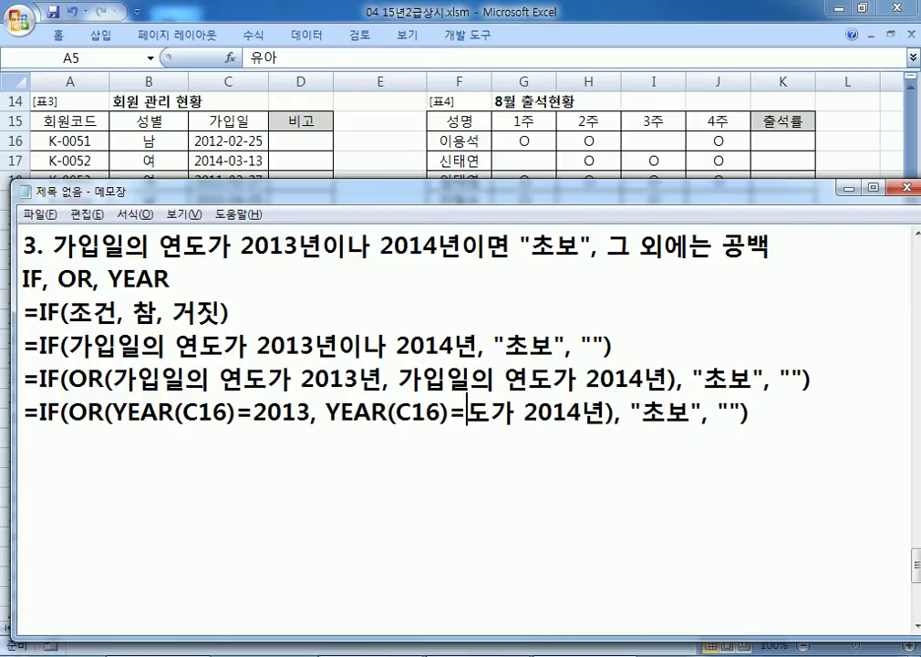
{"action": "key", "text": "Right"}
{"action": "key", "text": "Right"}
{"action": "key", "text": "Right"}
{"action": "key", "text": "Right"}
{"action": "key", "text": "Delete"}
{"action": "key", "text": "Home"}
{"action": "key", "text": "shift+End"}
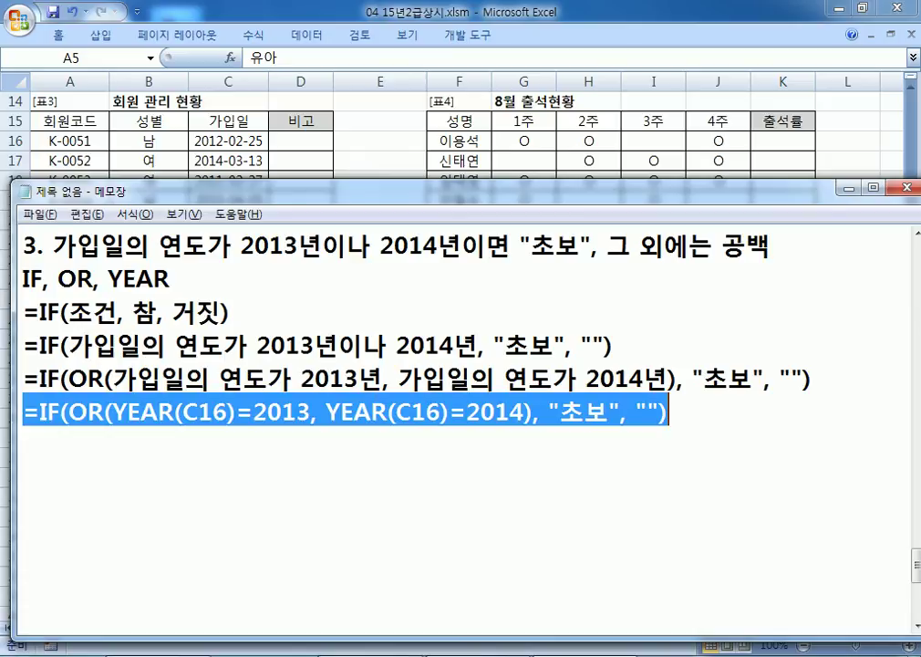
Step: Enter =IF(OR(YEAR(C16)=2013, YEAR(C16)=2014), "초보", "") in cell D16
{"action": "left_click", "coordinate": [195, 490]}
{"action": "key", "text": "alt+Tab"}
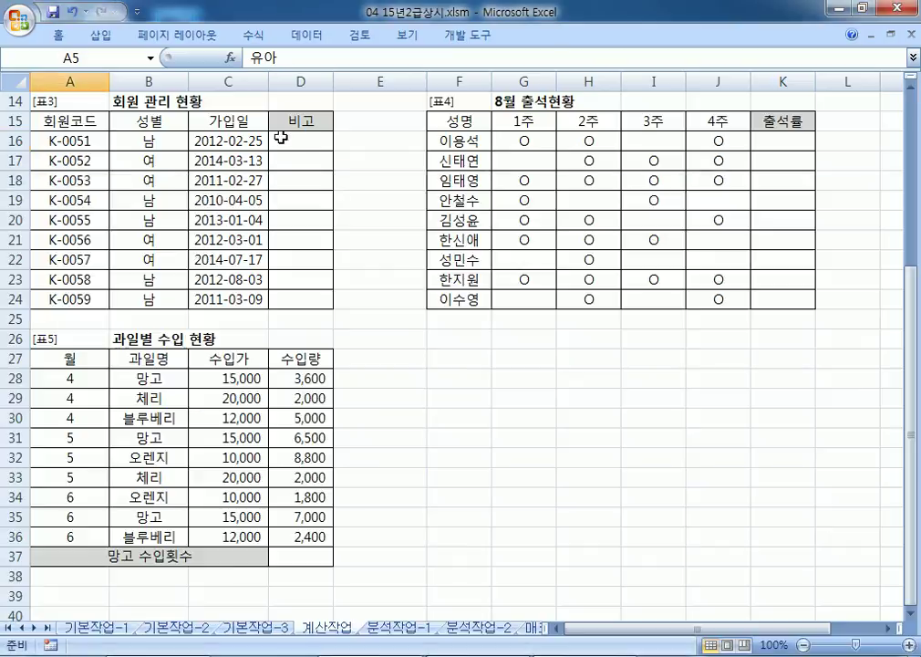
{"action": "left_click", "coordinate": [280, 137]}
{"action": "key", "text": "ctrl+v"}
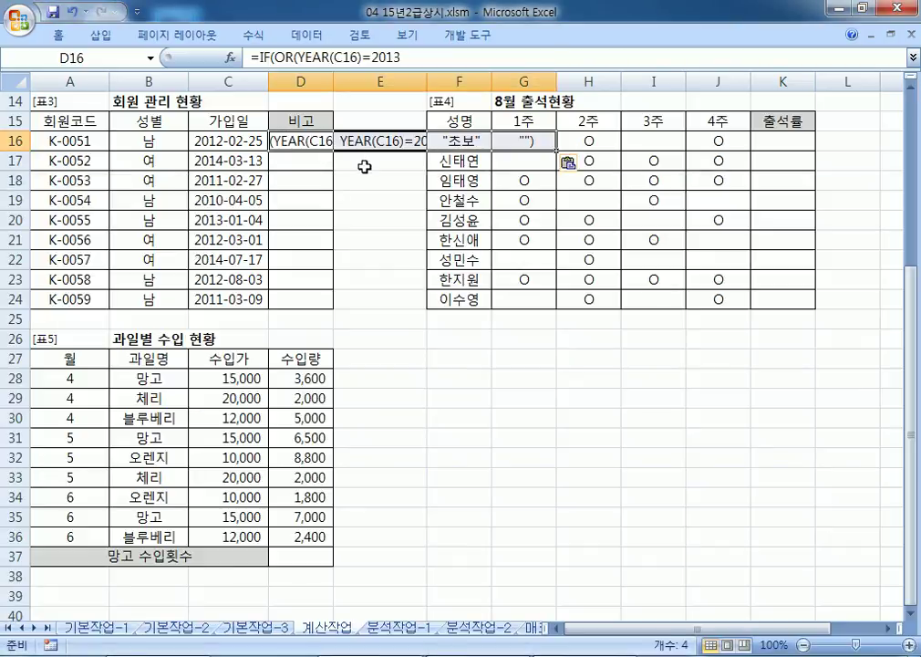
{"action": "key", "text": "ctrl+z"}
{"action": "double_click", "coordinate": [300, 139]}
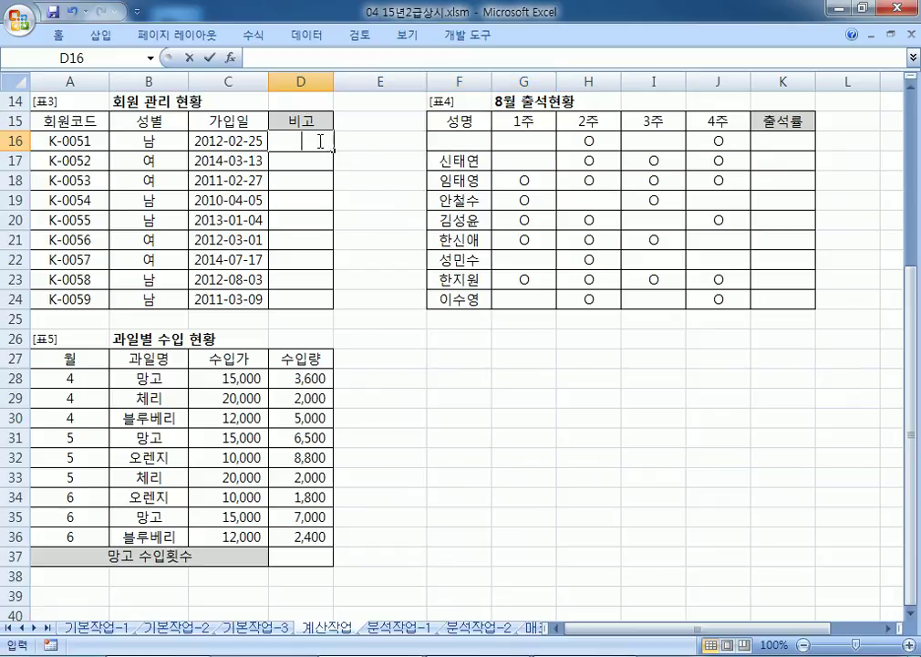
{"action": "key", "text": "ctrl+v"}
{"action": "key", "text": "Return"}
Step: Fill the D16 formula down to D24 and check the result
{"action": "left_click", "coordinate": [315, 140]}
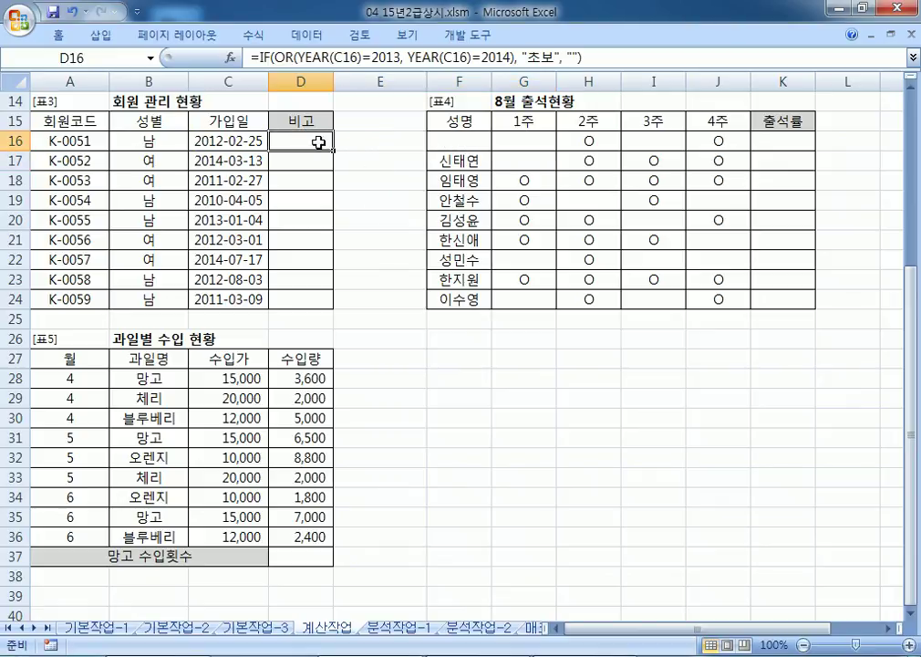
{"action": "double_click", "coordinate": [333, 150]}
{"action": "left_click", "coordinate": [311, 140]}
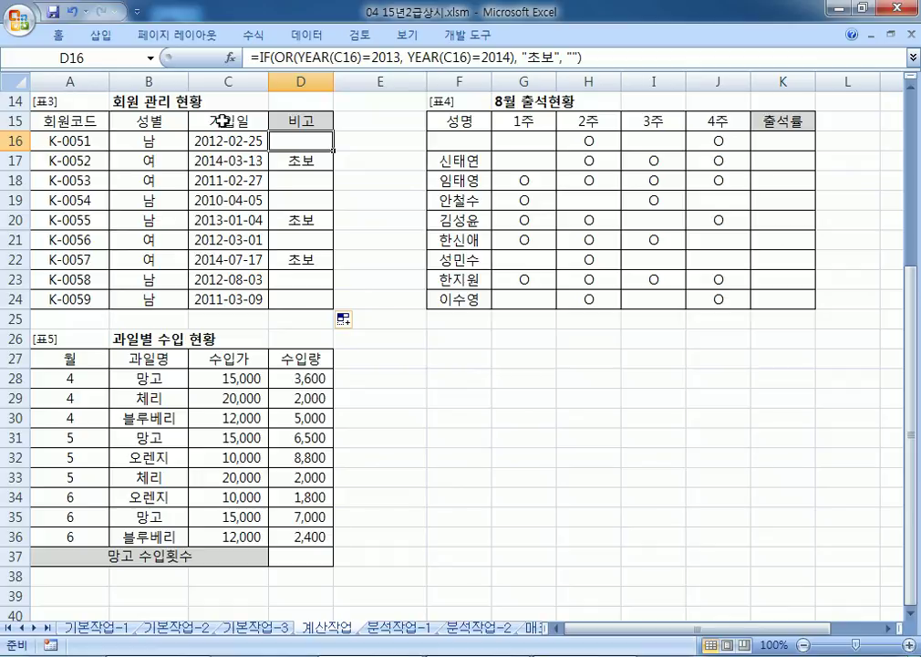
{"action": "key", "text": "alt+Tab"}
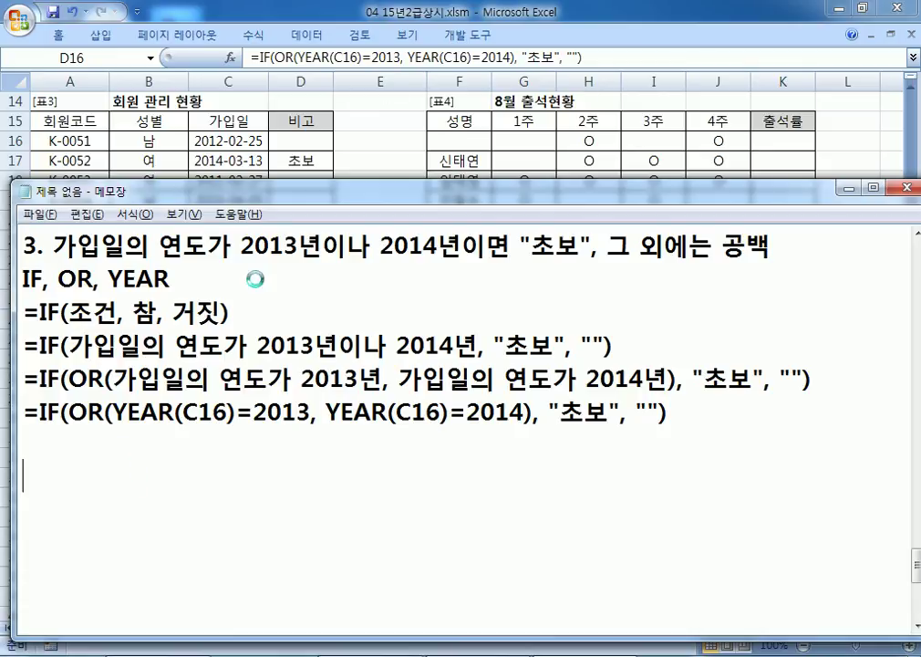
Step: Start item "4." in the notes below the task 3 formula
{"action": "key", "text": "alt+Tab"}
{"action": "key", "text": "alt+Tab"}
{"action": "type", "text": "4."}
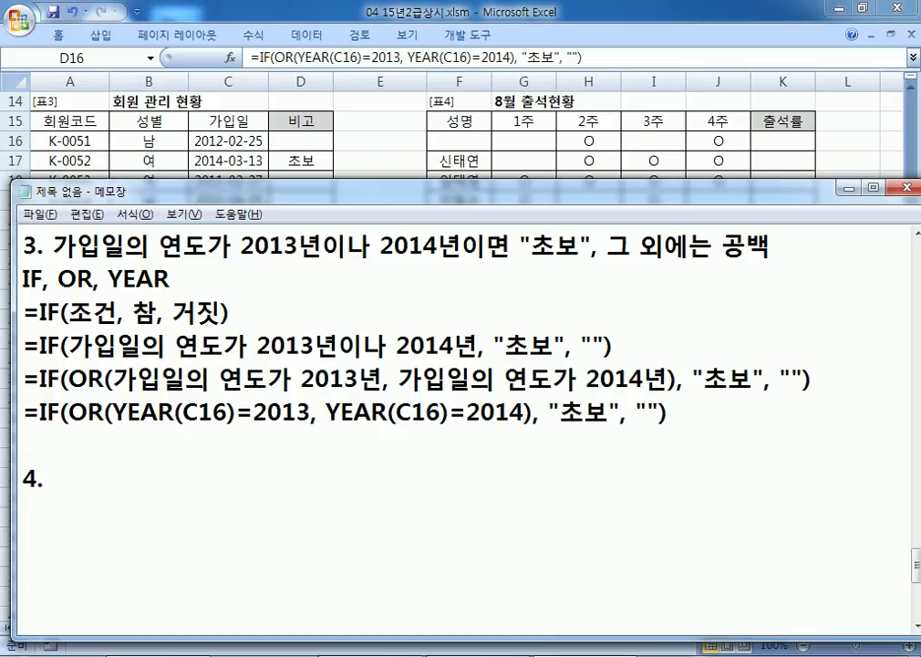
Step: Add the note '* YEAR(TODAY()) : 2016' above item 4, leaving a blank line between them
{"action": "left_click", "coordinate": [154, 456]}
{"action": "key", "text": "Return"}
{"action": "type", "text": "* YEAR"}
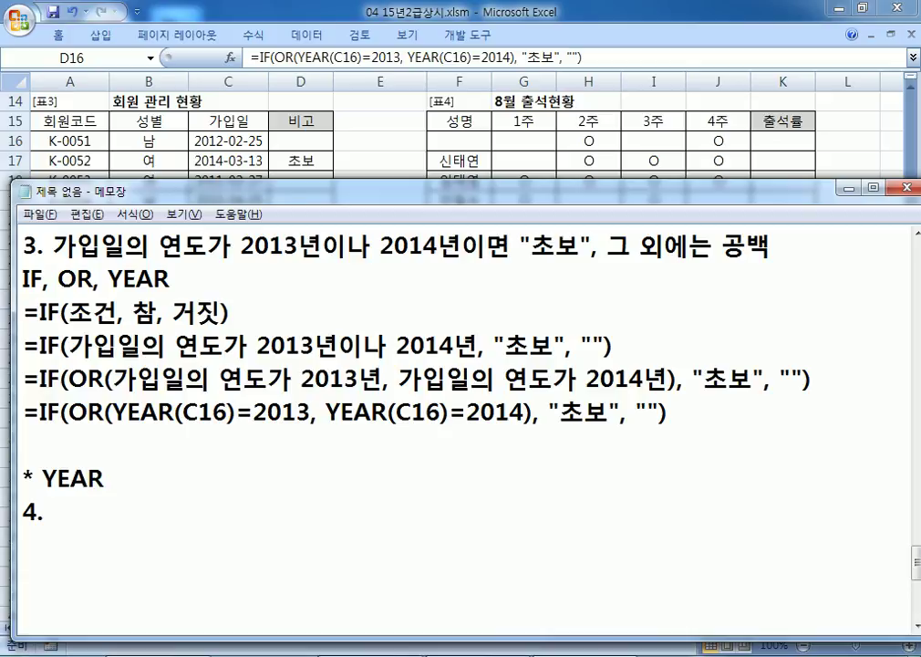
{"action": "type", "text": "(TOD"}
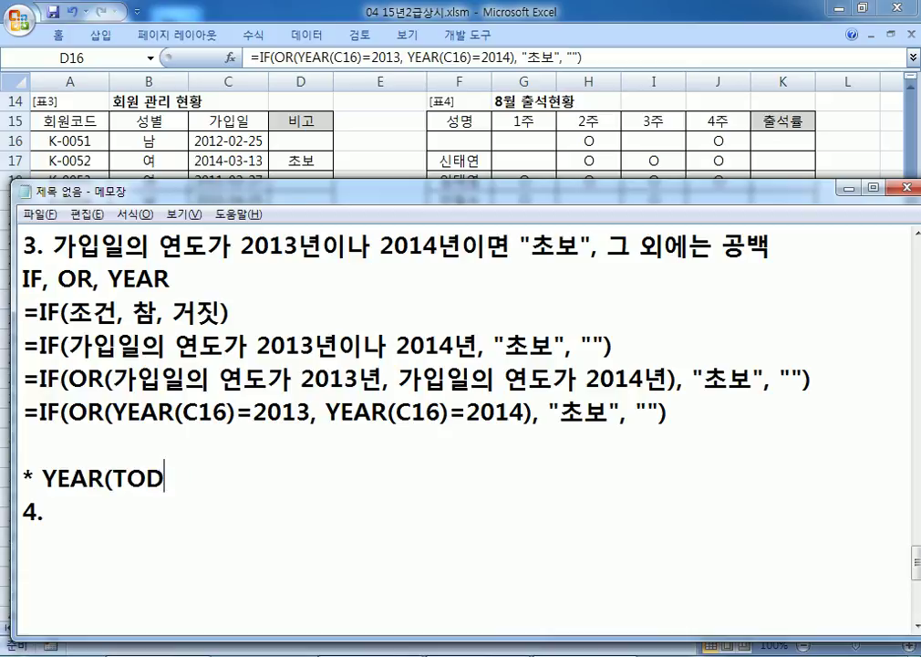
{"action": "type", "text": "AY())"}
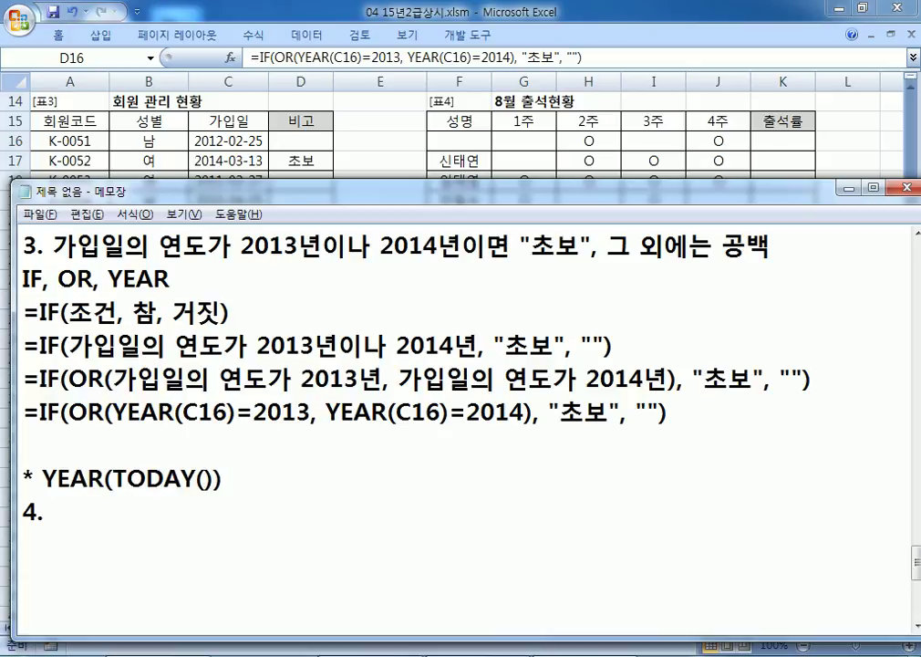
{"action": "type", "text": " : 2016"}
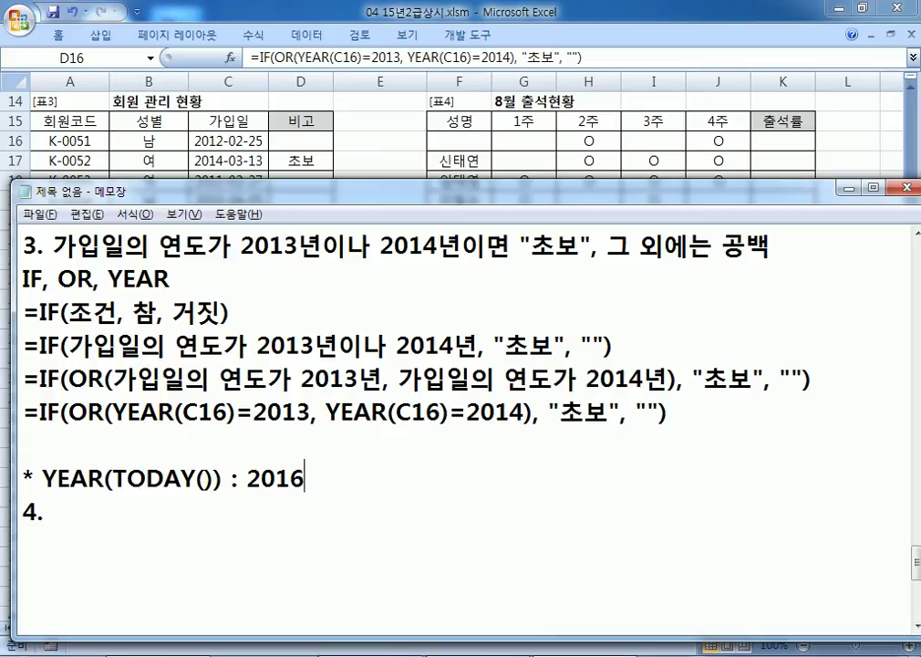
{"action": "left_click", "coordinate": [155, 459]}
{"action": "key", "text": "Down"}
{"action": "key", "text": "Down"}
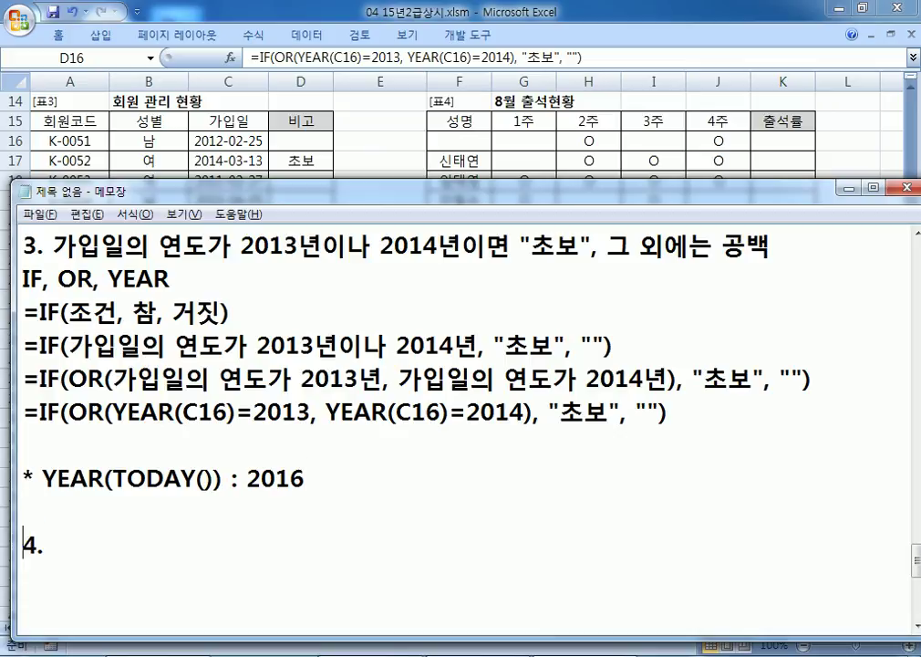
{"action": "scroll", "coordinate": [116, 329], "scroll_direction": "down", "scroll_amount": 3}
Step: Begin item 4: attendance is checked with "O" in the 출석부 area, counting the "O" marks
{"action": "left_click", "coordinate": [105, 242]}
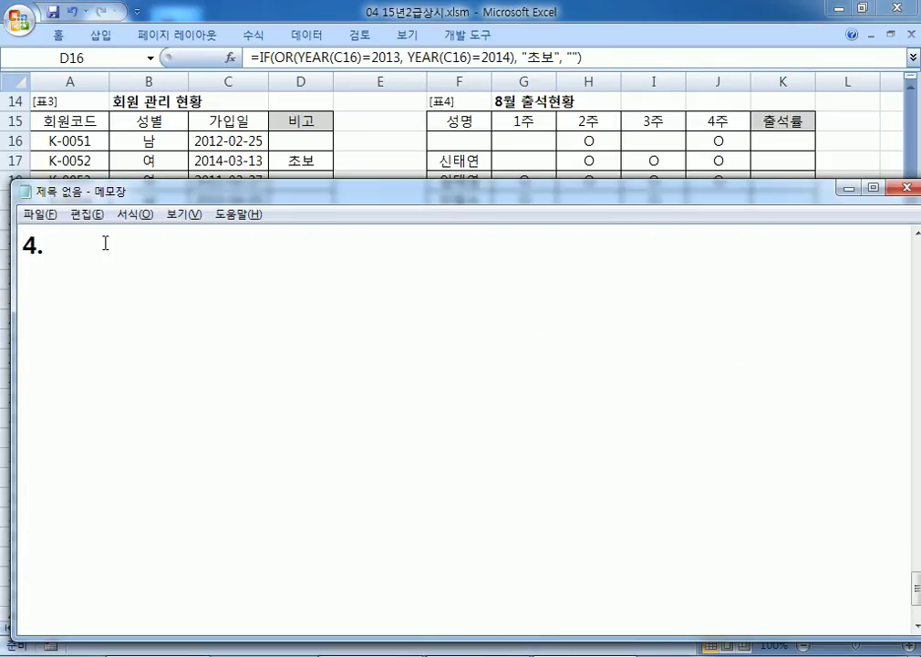
{"action": "type", "text": "출"}
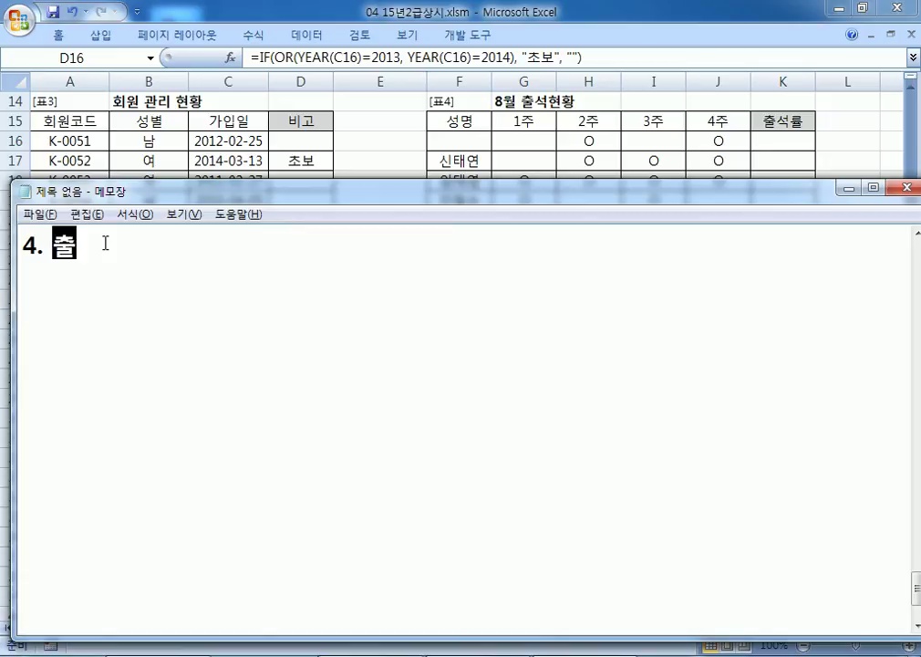
{"action": "type", "text": "ㄹ석부"}
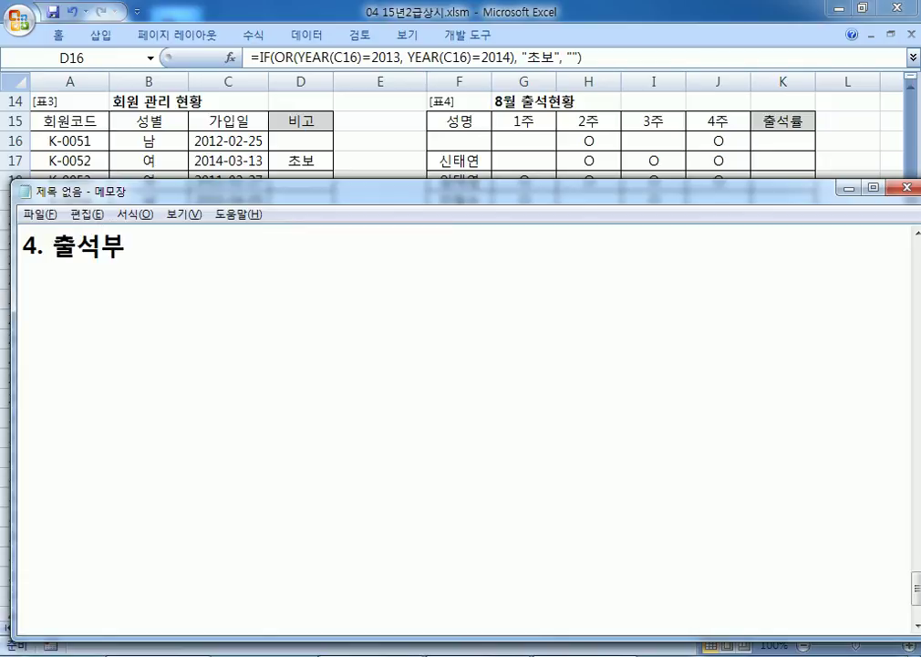
{"action": "type", "text": "의 여"}
{"action": "key", "text": "BackSpace"}
{"action": "key", "text": "BackSpace"}
{"action": "key", "text": "BackSpace"}
{"action": "key", "text": "BackSpace"}
{"action": "type", "text": "영역"}
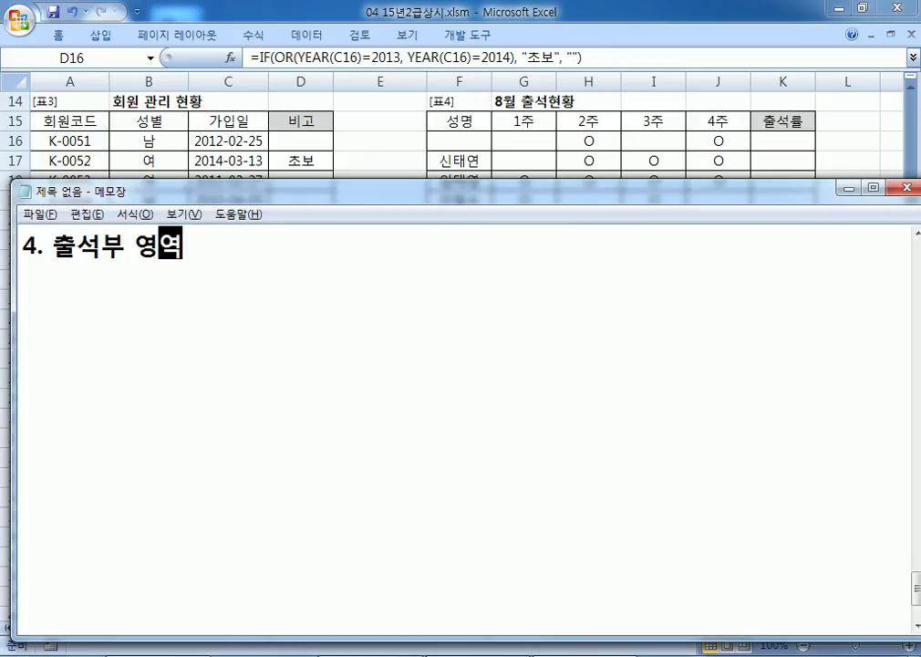
{"action": "type", "text": "에 O"}
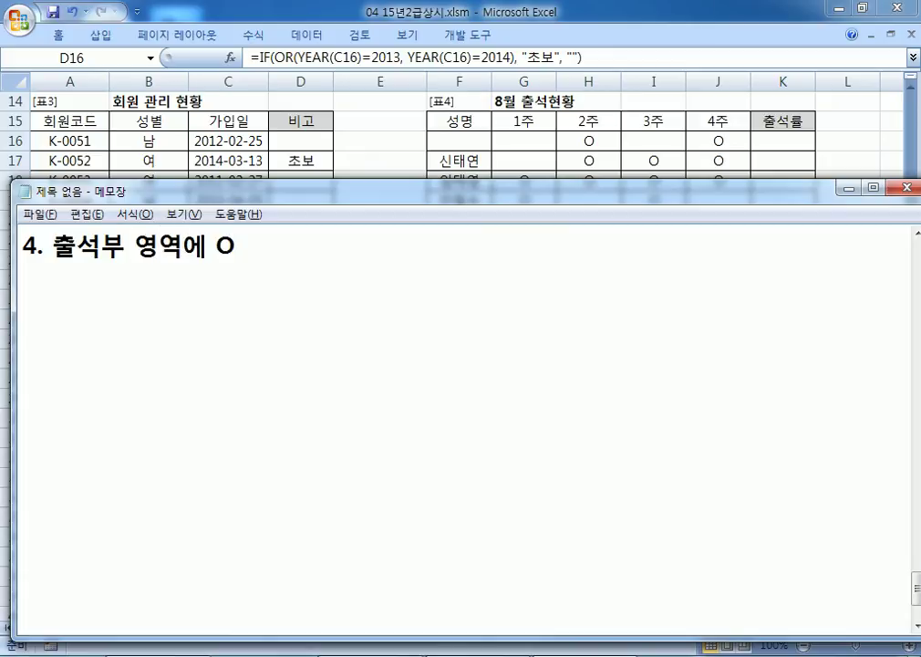
{"action": "key", "text": "Left"}
{"action": "type", "text": "\""}
{"action": "key", "text": "Right"}
{"action": "type", "text": "\"로 출"}
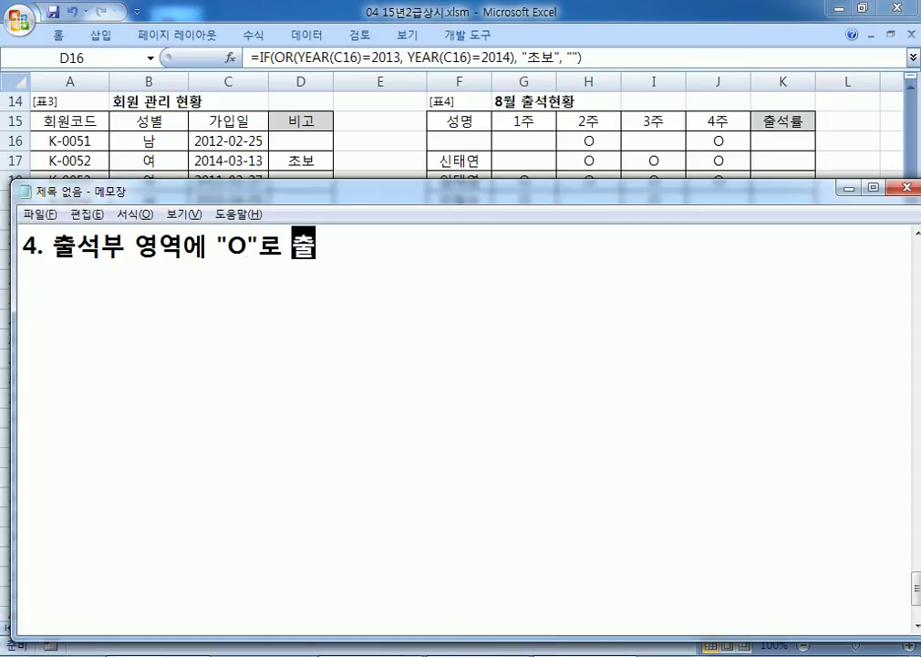
{"action": "type", "text": "석을 체"}
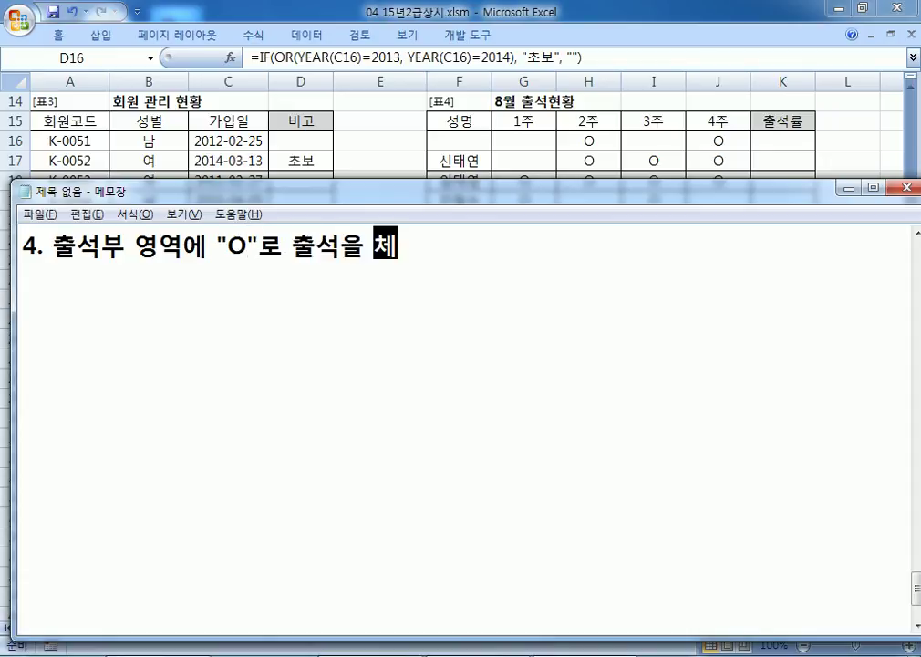
{"action": "type", "text": "크했다."}
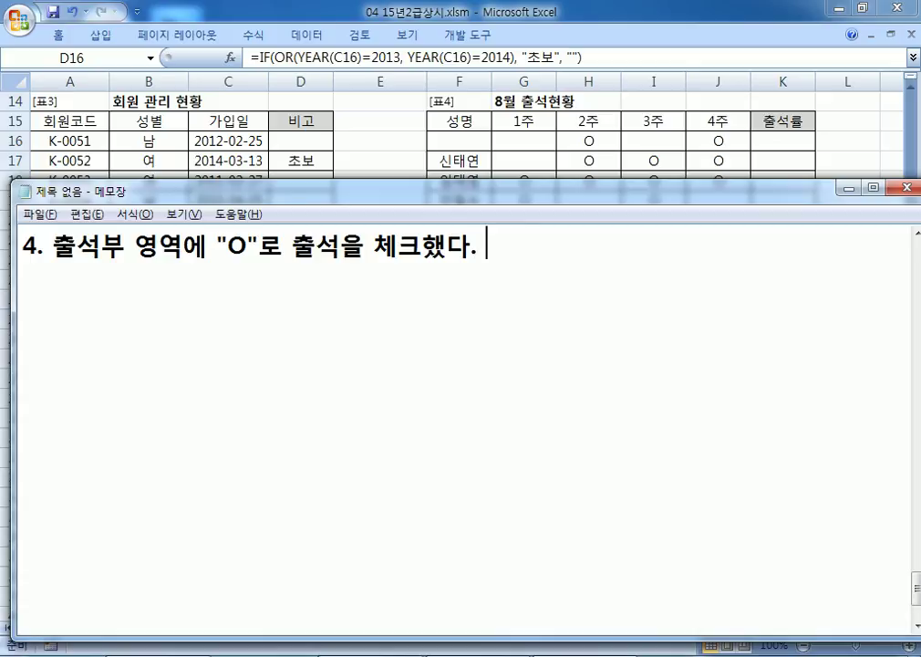
{"action": "type", "text": "개수"}
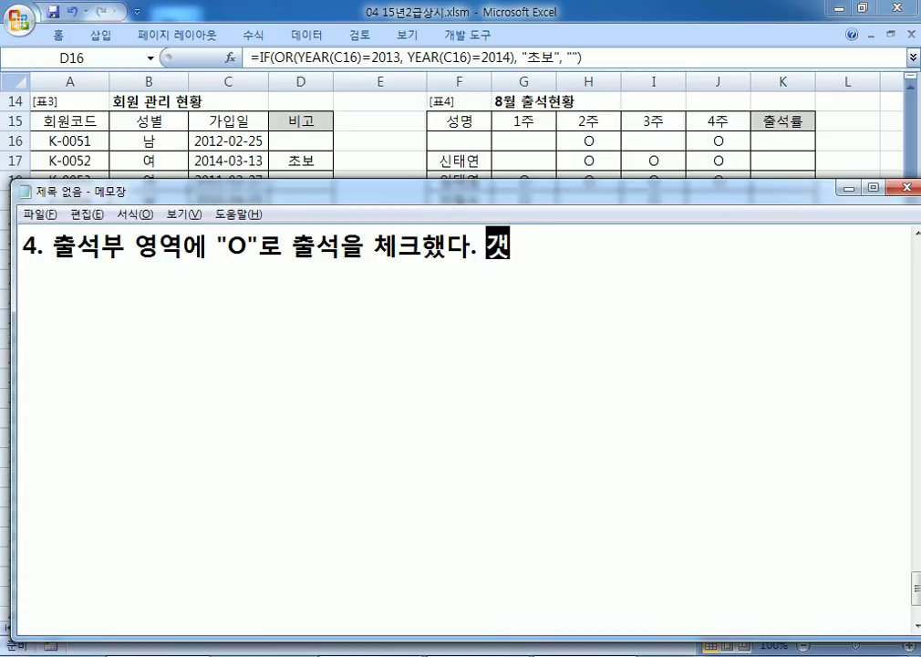
{"action": "type", "text": "가"}
{"action": "key", "text": "Left"}
{"action": "key", "text": "Left"}
{"action": "key", "text": "Left"}
{"action": "key", "text": "Left"}
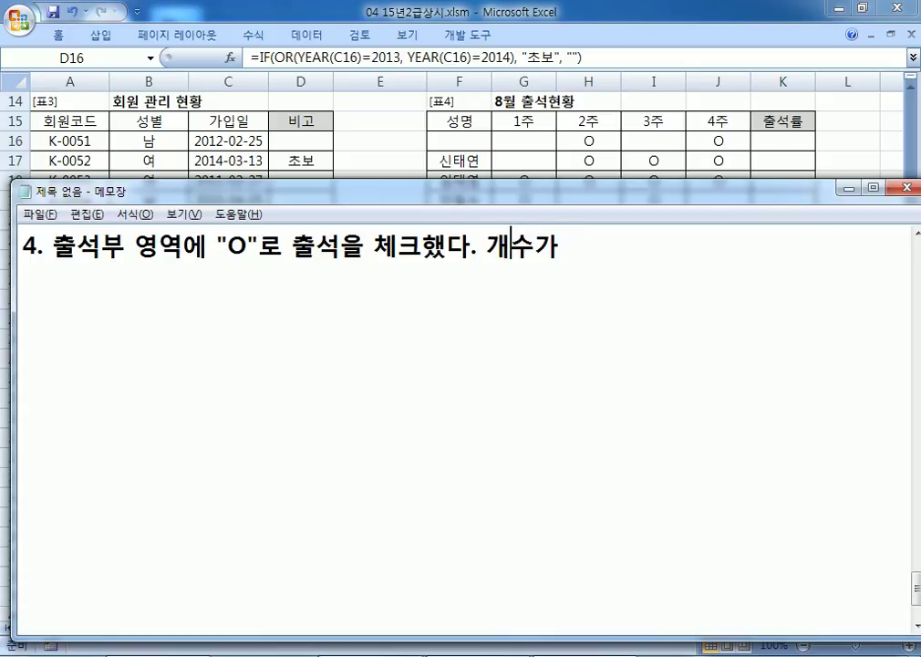
{"action": "type", "text": "\"ㅐ"}
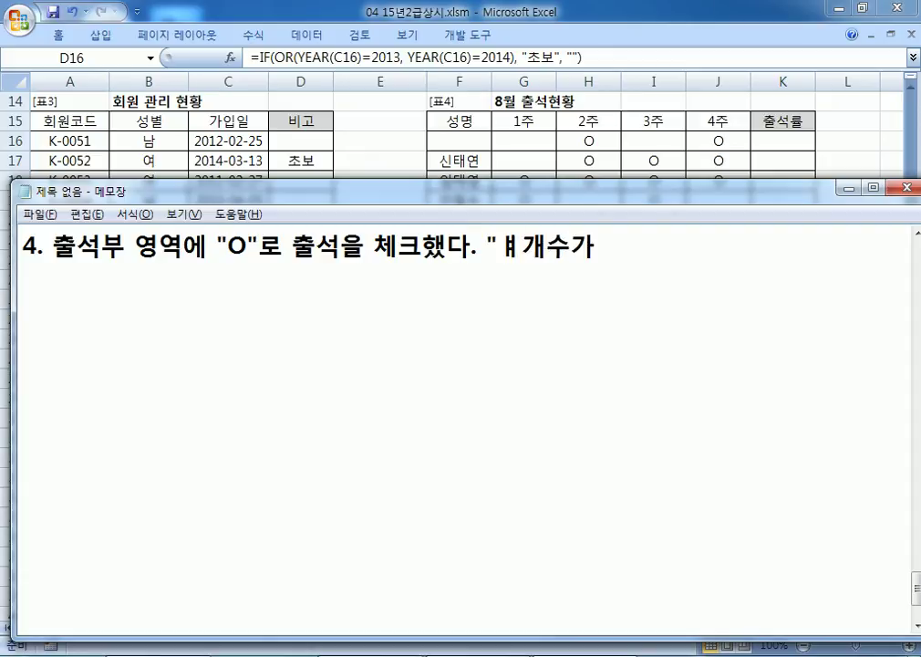
{"action": "key", "text": "BackSpace"}
{"action": "type", "text": "O\""}
Step: Add that 1, 2, 3, 4 marks display as "25%", "50%", "75%", "100%"
{"action": "key", "text": "End"}
{"action": "type", "text": "1"}
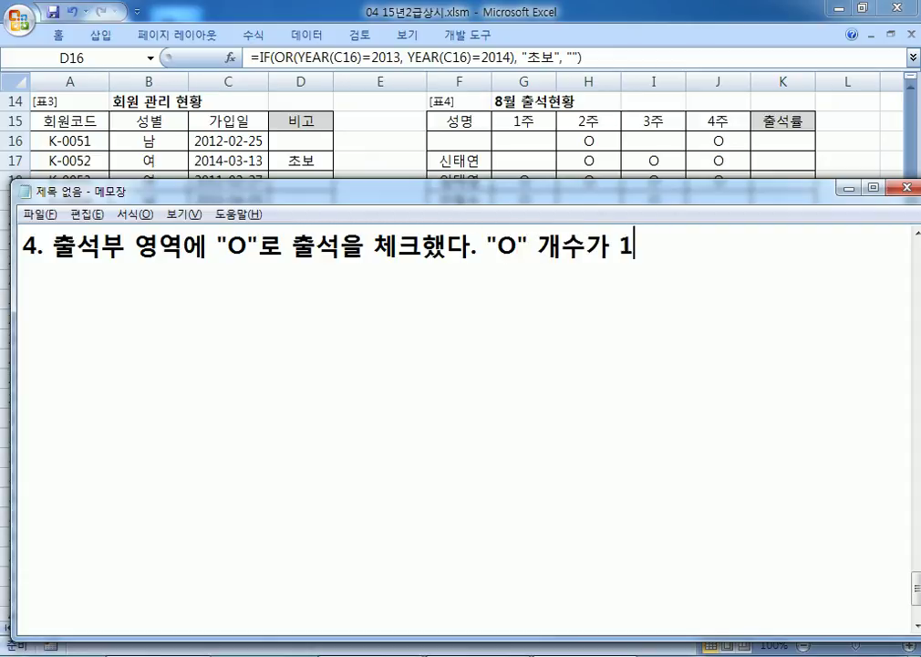
{"action": "type", "text": "개이며ㄴ \"25%"}
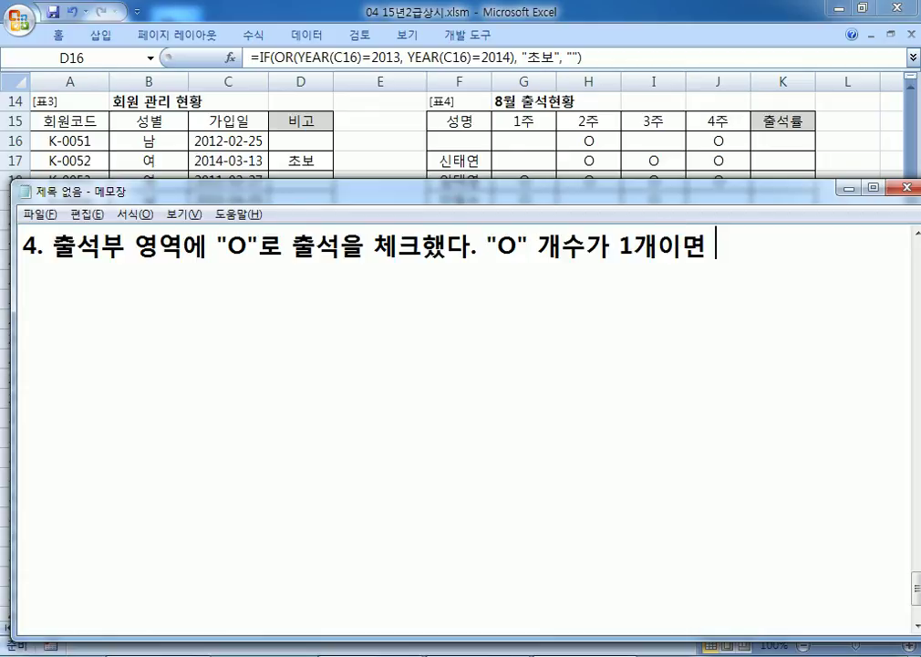
{"action": "type", "text": "\", 2ㄱ"}
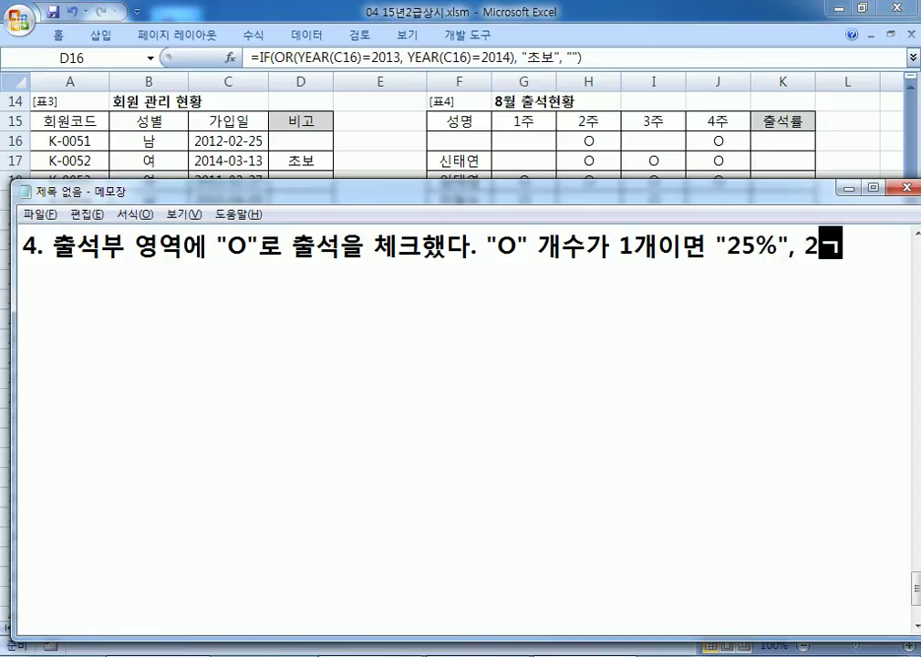
{"action": "type", "text": "ㅐ이면 "}
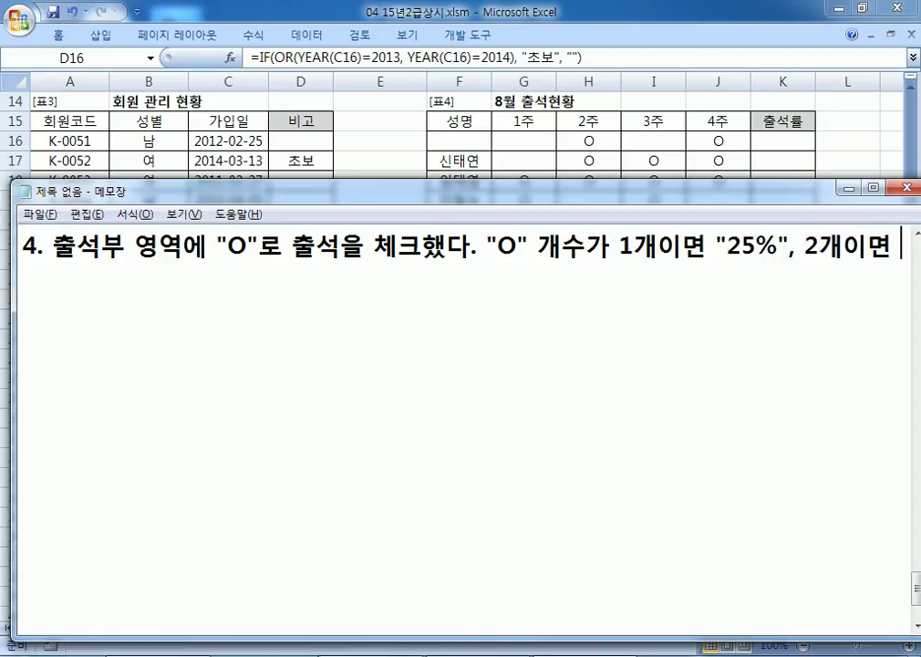
{"action": "type", "text": "\""}
{"action": "type", "text": "5"}
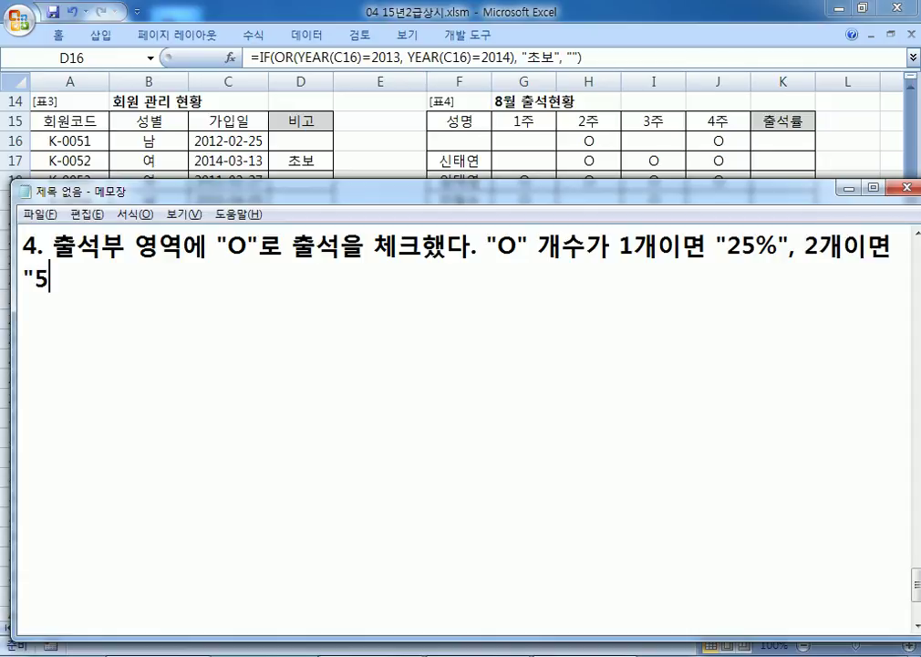
{"action": "type", "text": "0%\", 3개이면 \"75%\", 4개이면 "}
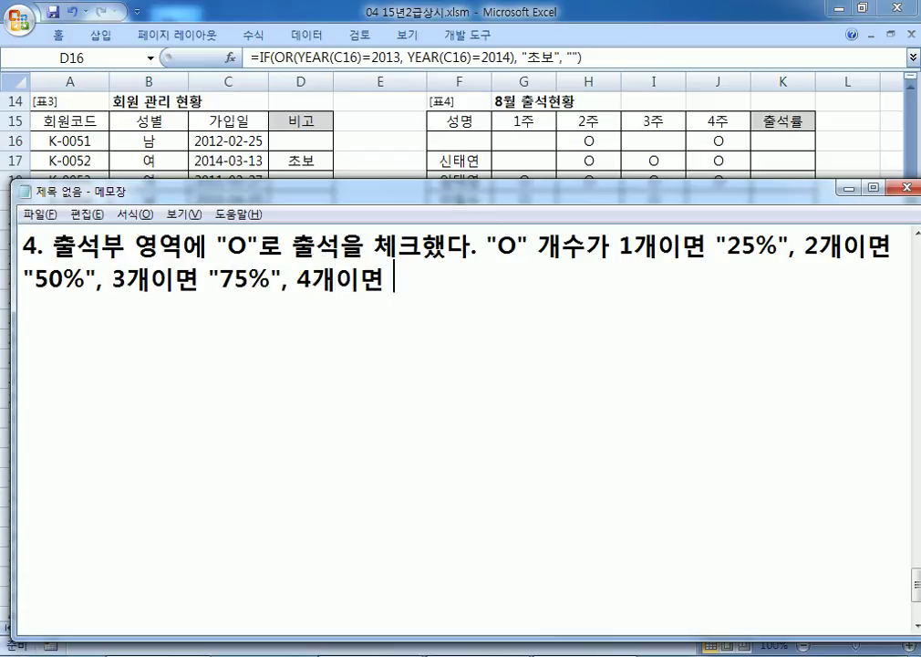
{"action": "type", "text": "\"100%\""}
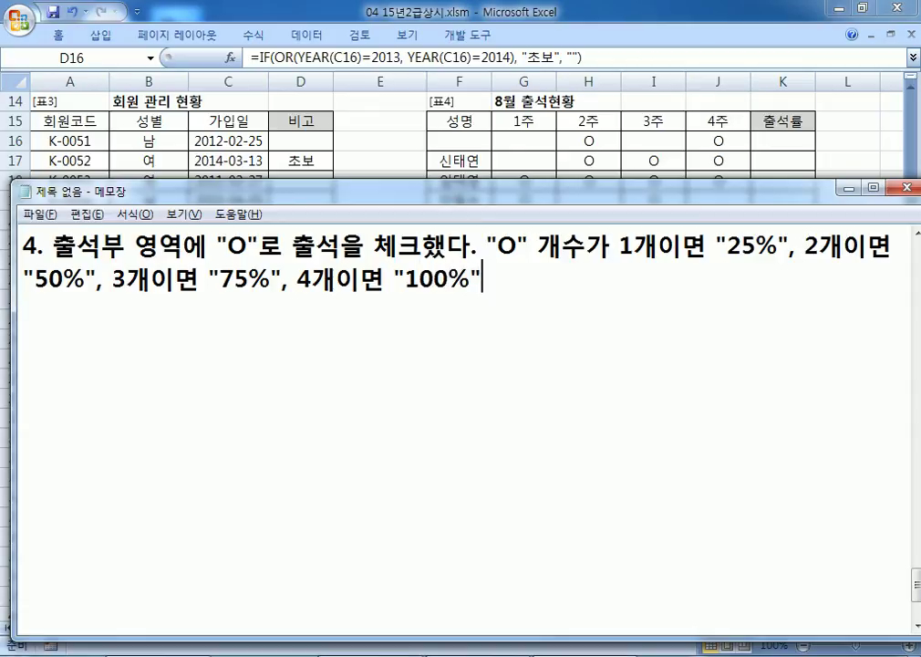
{"action": "type", "text": "VH"}
{"action": "key", "text": "BackSpace"}
{"action": "key", "text": "BackSpace"}
{"action": "key", "text": "Hangul"}
{"action": "type", "text": "로 ㅍㅛ시"}
{"action": "key", "text": "Return"}
{"action": "key", "text": "alt+Tab"}
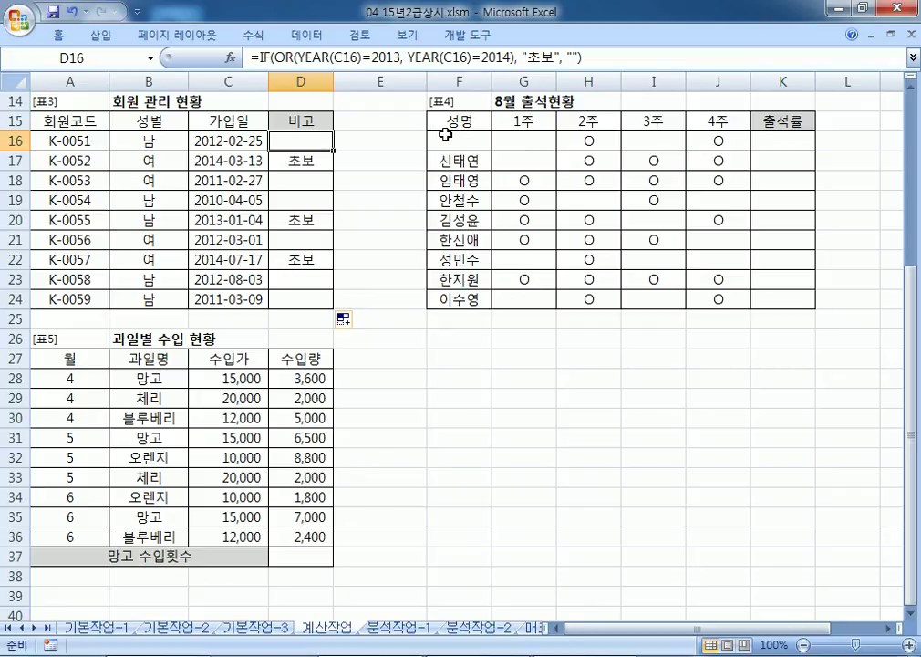
Step: Enter a sample name in F16, then select attendance cells G16:J16 and rate cell K16
{"action": "left_click", "coordinate": [452, 138]}
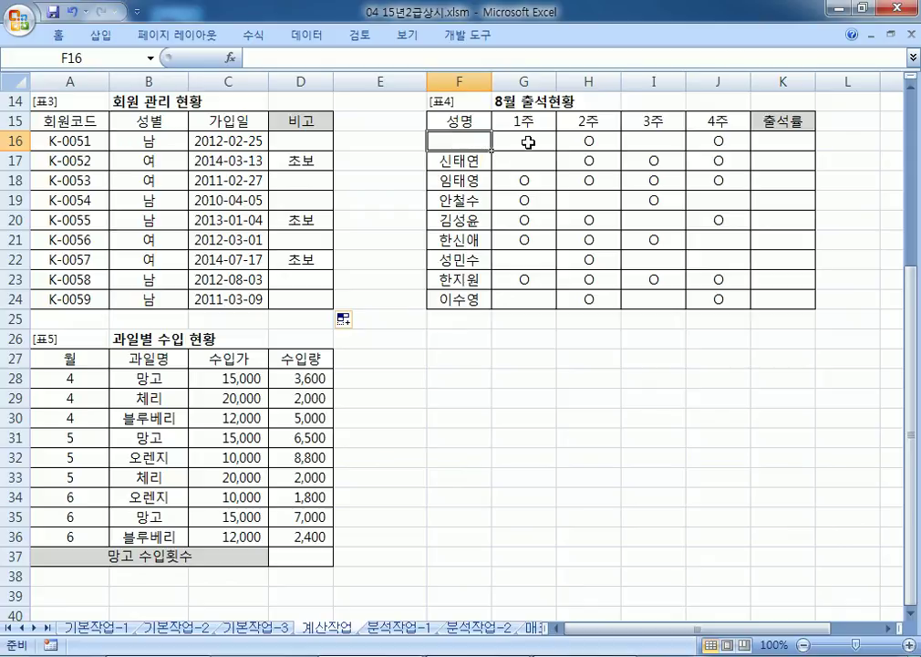
{"action": "type", "text": "아무게"}
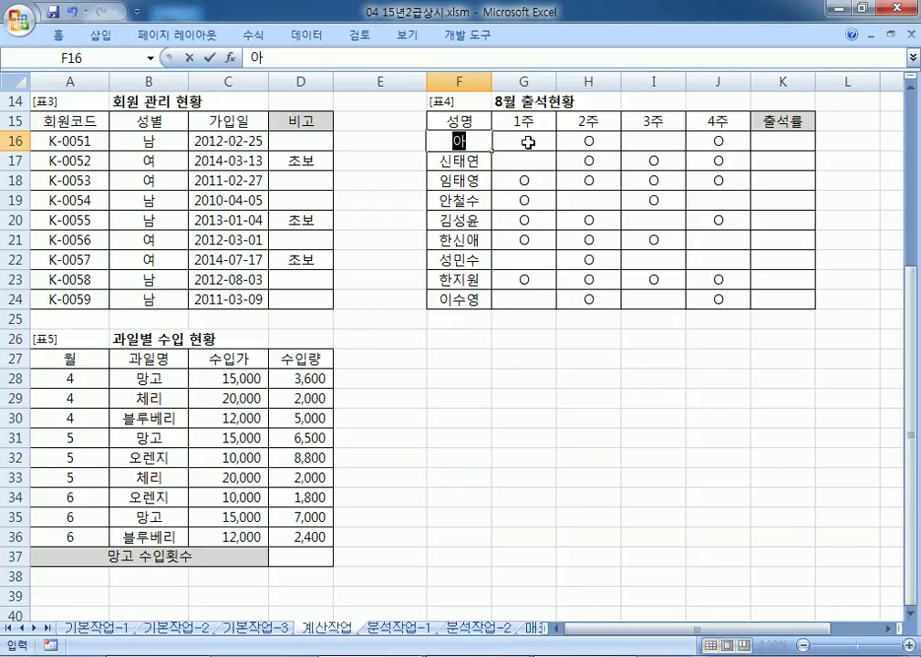
{"action": "key", "text": "Return"}
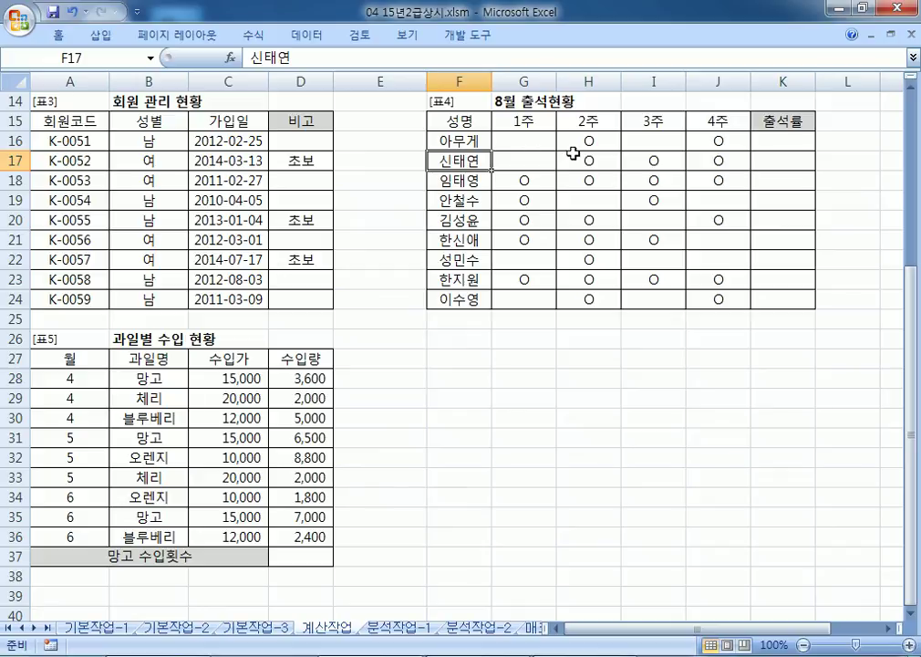
{"action": "left_click", "coordinate": [536, 144]}
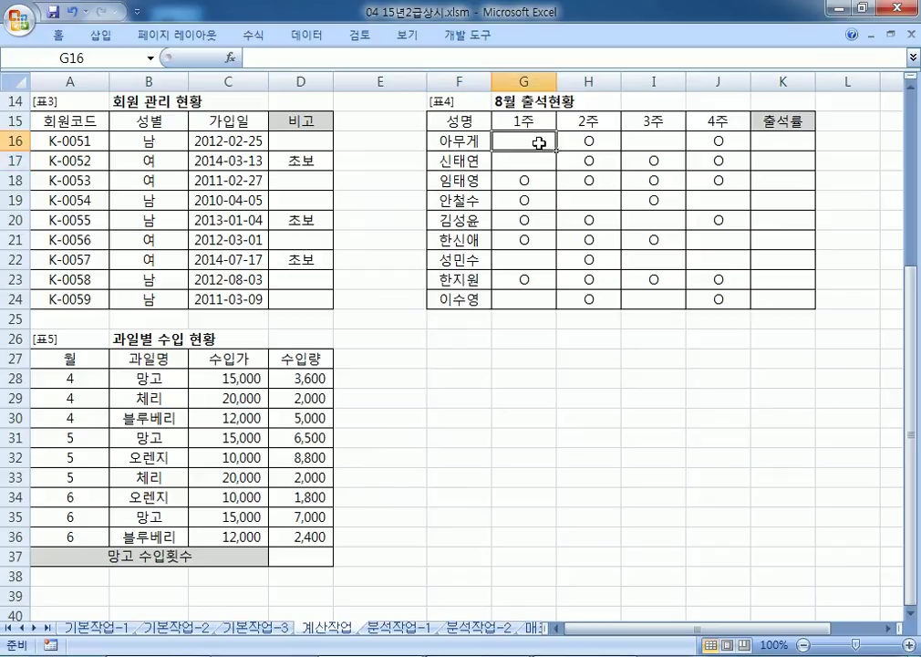
{"action": "left_click_drag", "start_coordinate": [540, 143], "coordinate": [730, 144]}
{"action": "left_click", "coordinate": [768, 141]}
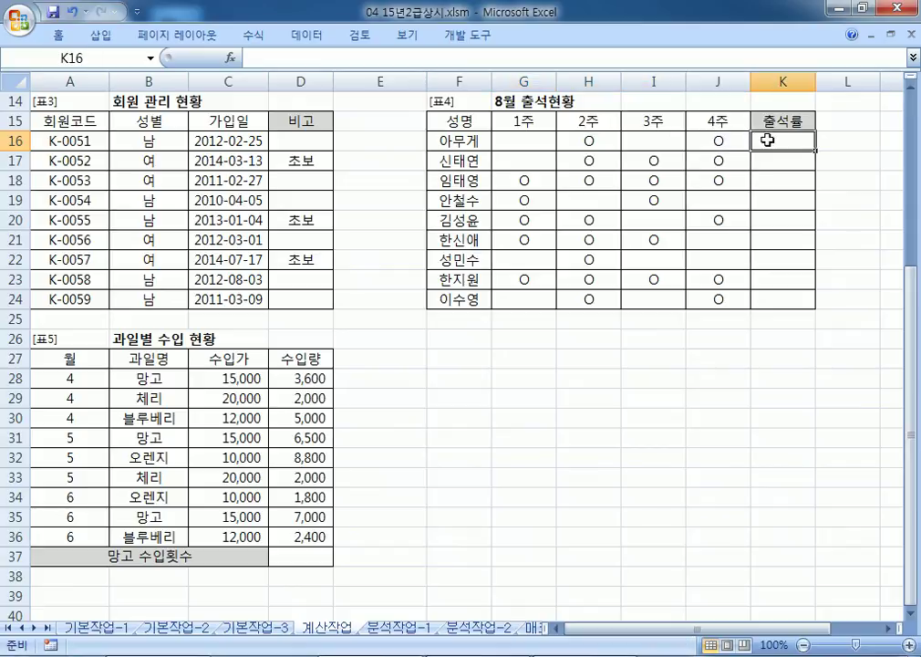
{"action": "key", "text": "alt+Tab"}
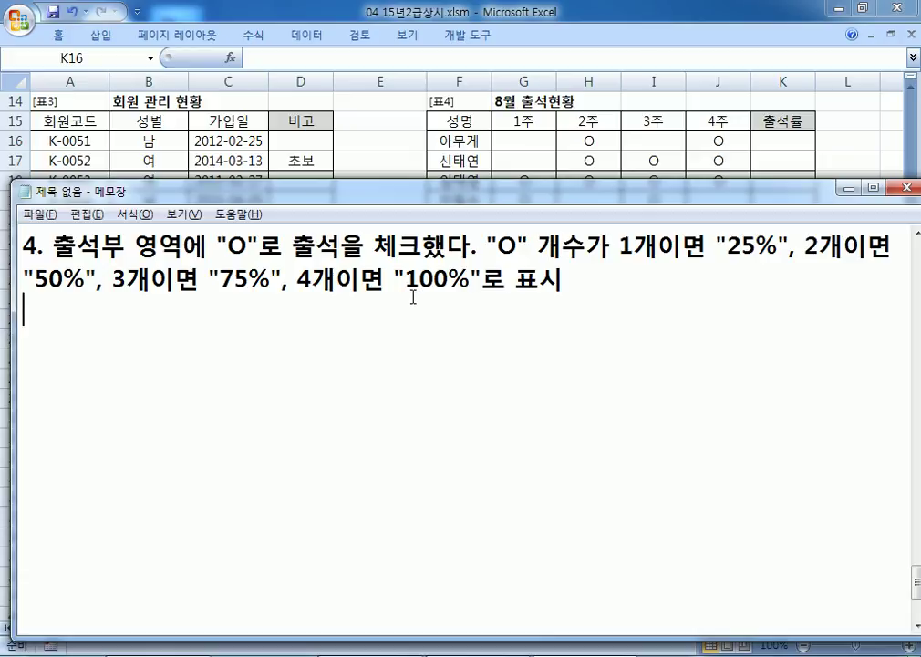
Step: Add a 'CHOOSE, COUNTA' line and the formula =CHOOSE(COUNTA( ), "25%", "50%", "75%", "100%")
{"action": "type", "text": "CHOOSE, "}
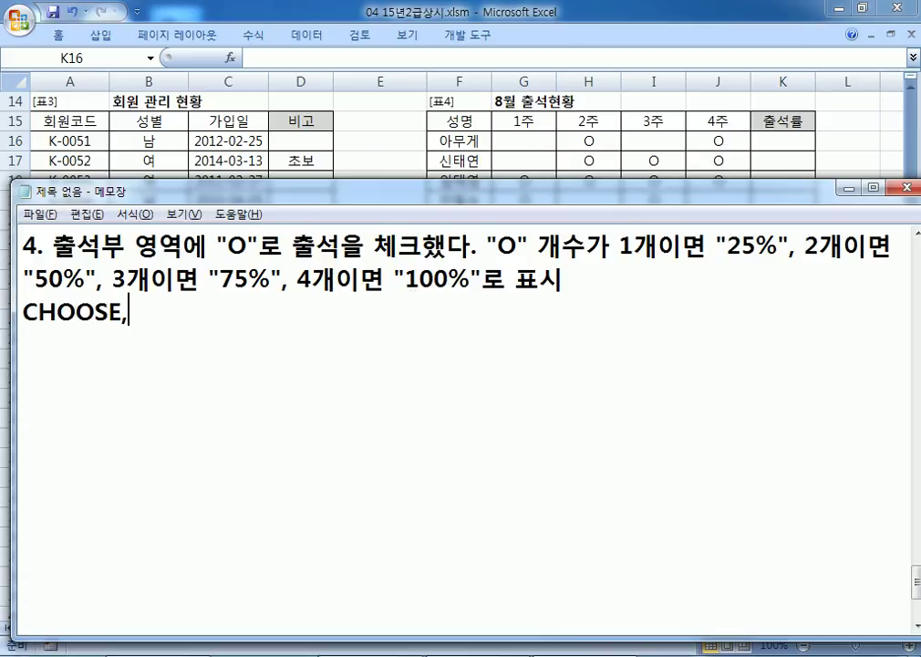
{"action": "type", "text": "CO"}
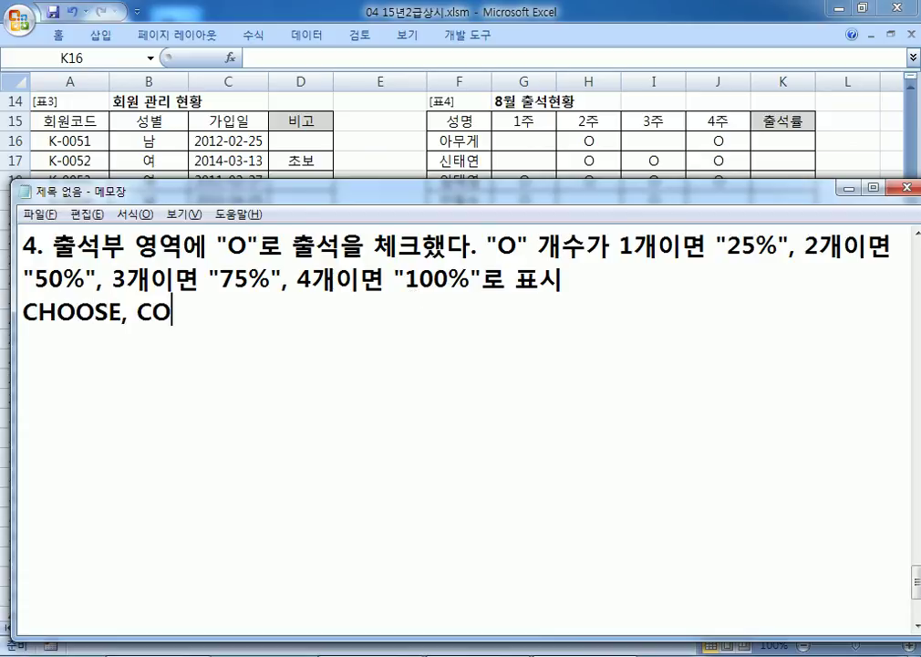
{"action": "type", "text": "UNTA"}
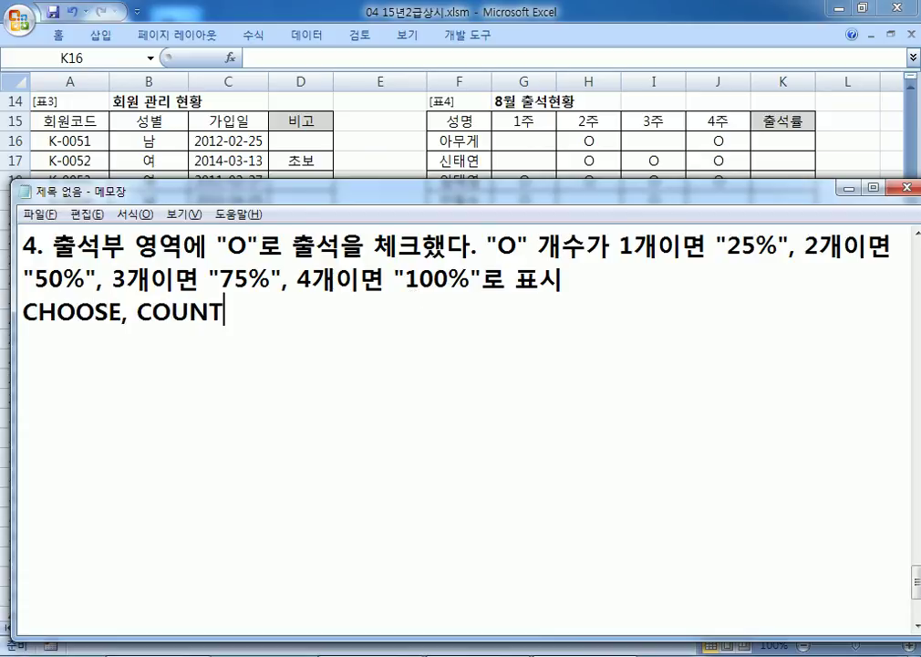
{"action": "key", "text": "Return"}
{"action": "type", "text": "=co"}
{"action": "key", "text": "BackSpace"}
{"action": "key", "text": "BackSpace"}
{"action": "key", "text": "Hangul"}
{"action": "type", "text": "CH"}
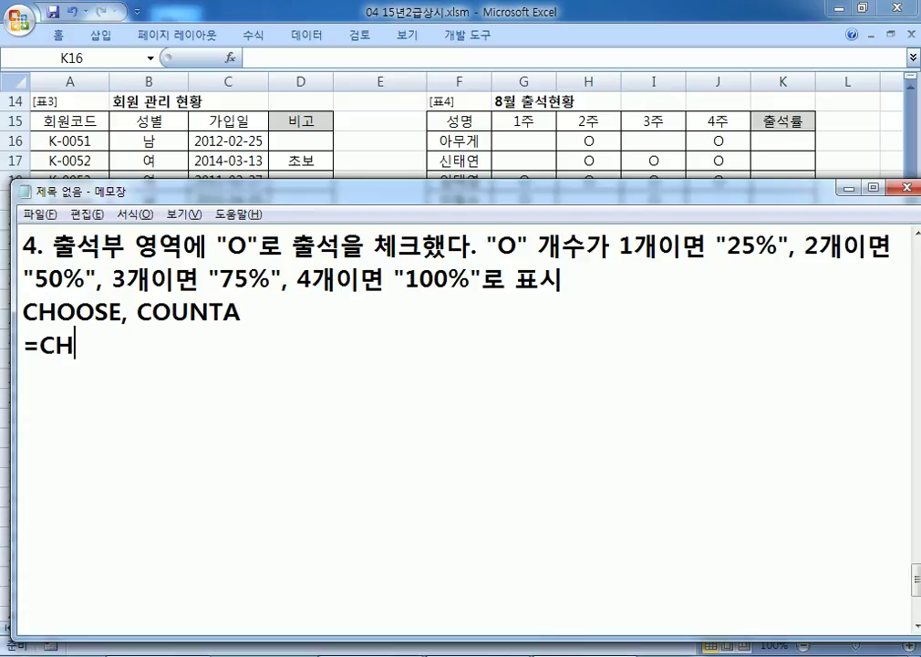
{"action": "type", "text": "OOSE(CO"}
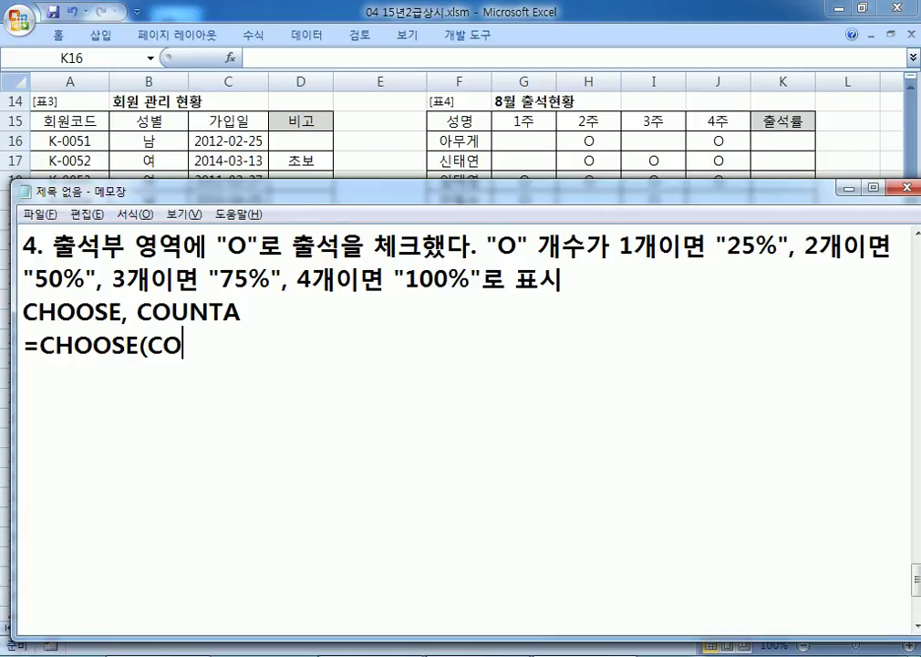
{"action": "type", "text": "UNTA()"}
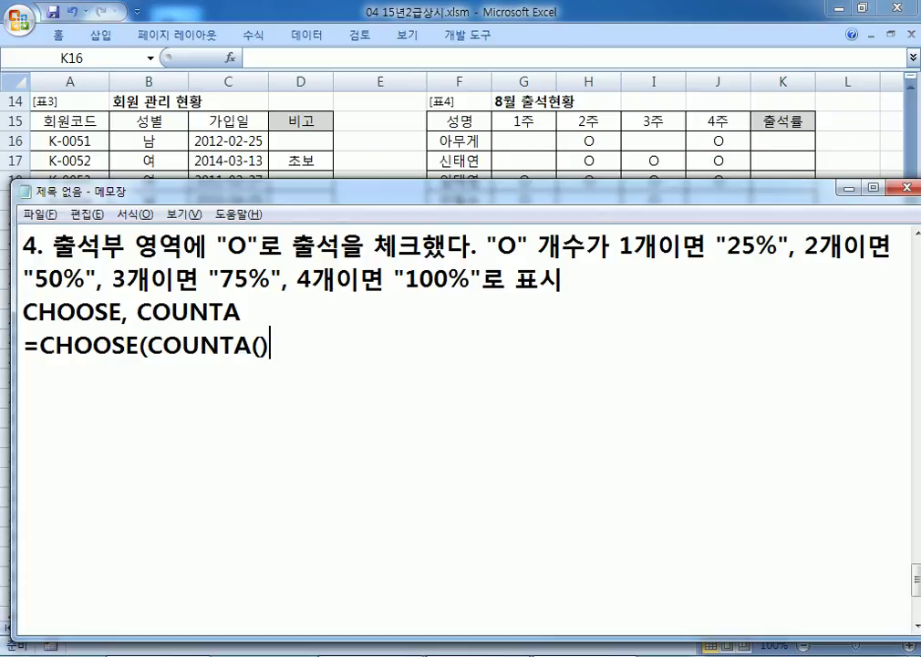
{"action": "key", "text": "Left"}
{"action": "key", "text": "Right"}
{"action": "type", "text": ", \"25"}
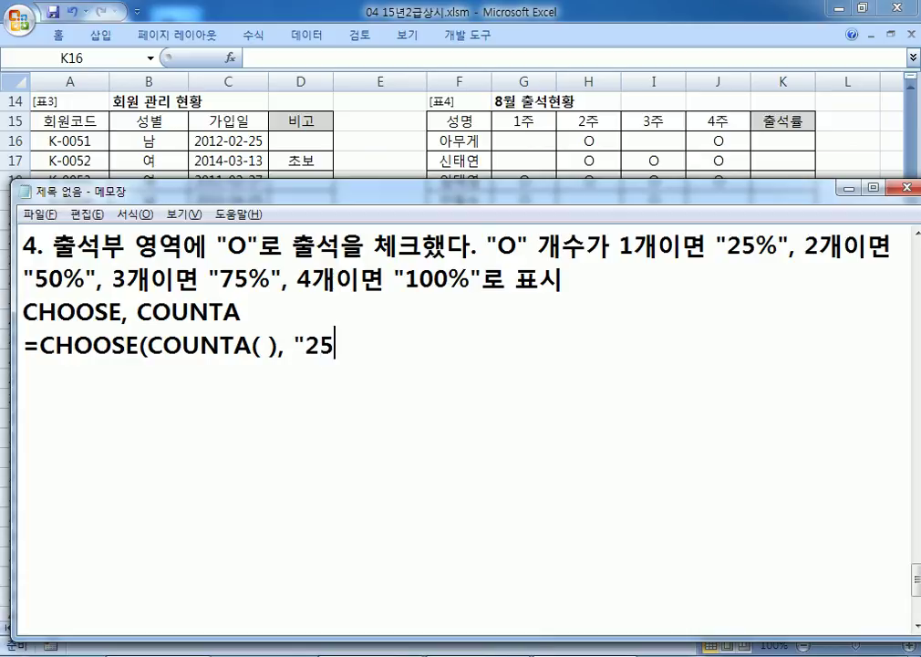
{"action": "type", "text": "%\", \"509"}
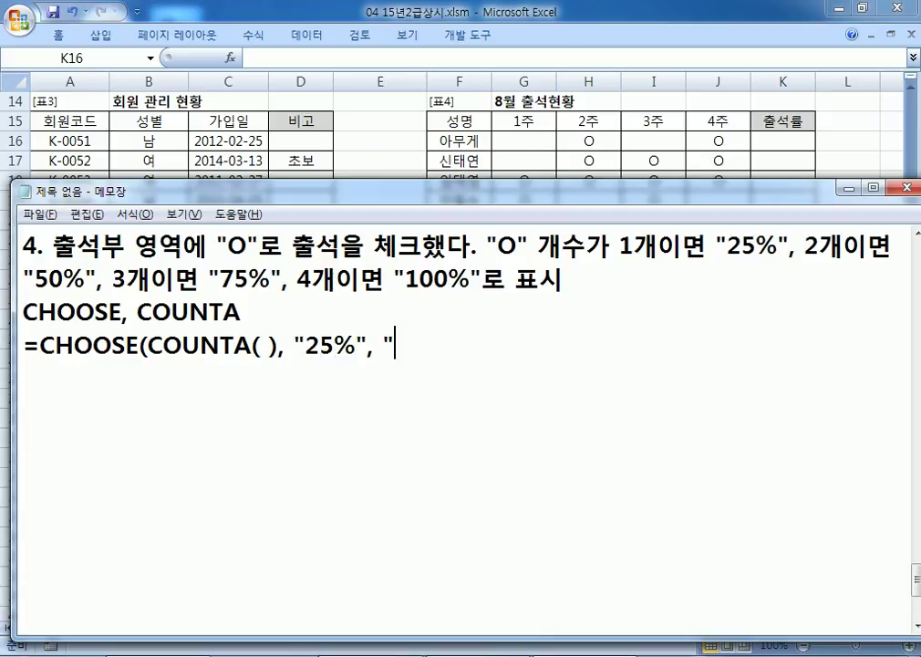
{"action": "type", "text": "%"}
{"action": "key", "text": "BackSpace"}
{"action": "key", "text": "BackSpace"}
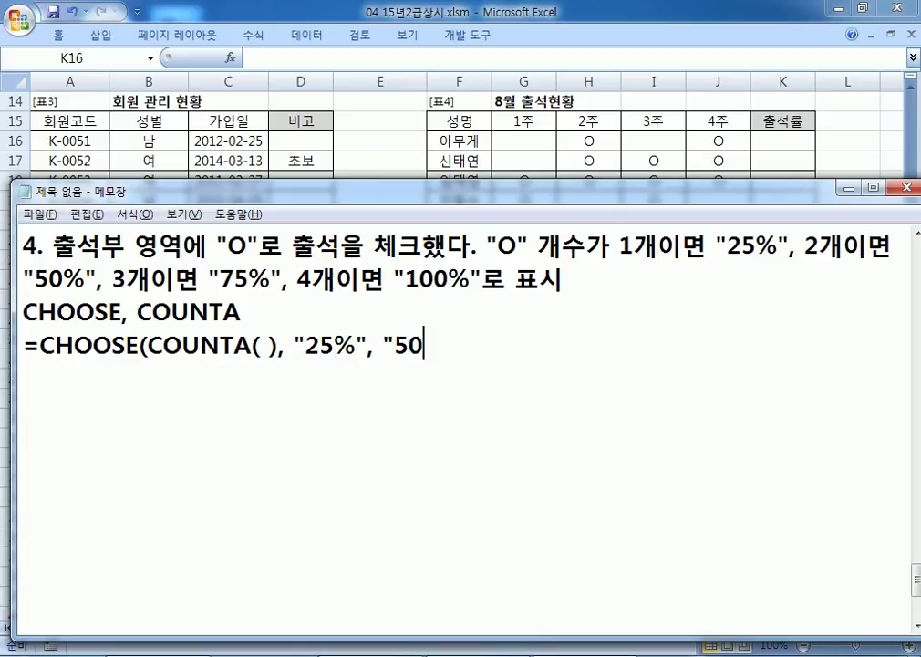
{"action": "type", "text": "%\", \""}
{"action": "type", "text": "75%\","}
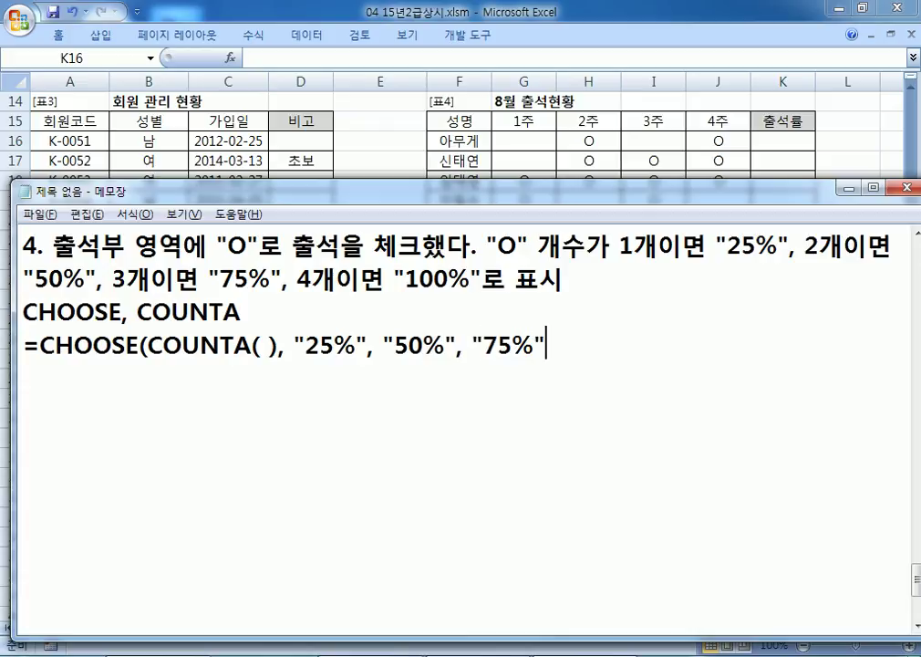
{"action": "type", "text": " \"100%\")"}
Step: Fill in COUNTA's range as G16:J16
{"action": "key", "text": "Left"}
{"action": "key", "text": "Left"}
{"action": "key", "text": "Left"}
{"action": "key", "text": "Left"}
{"action": "key", "text": "Left"}
{"action": "key", "text": "Left"}
{"action": "key", "text": "Left"}
{"action": "key", "text": "Left"}
{"action": "key", "text": "Left"}
{"action": "key", "text": "Left"}
{"action": "key", "text": "Left"}
{"action": "key", "text": "Left"}
{"action": "key", "text": "Left"}
{"action": "key", "text": "Left"}
{"action": "key", "text": "Left"}
{"action": "key", "text": "Left"}
{"action": "key", "text": "Left"}
{"action": "key", "text": "Left"}
{"action": "key", "text": "Left"}
{"action": "key", "text": "Left"}
{"action": "key", "text": "Left"}
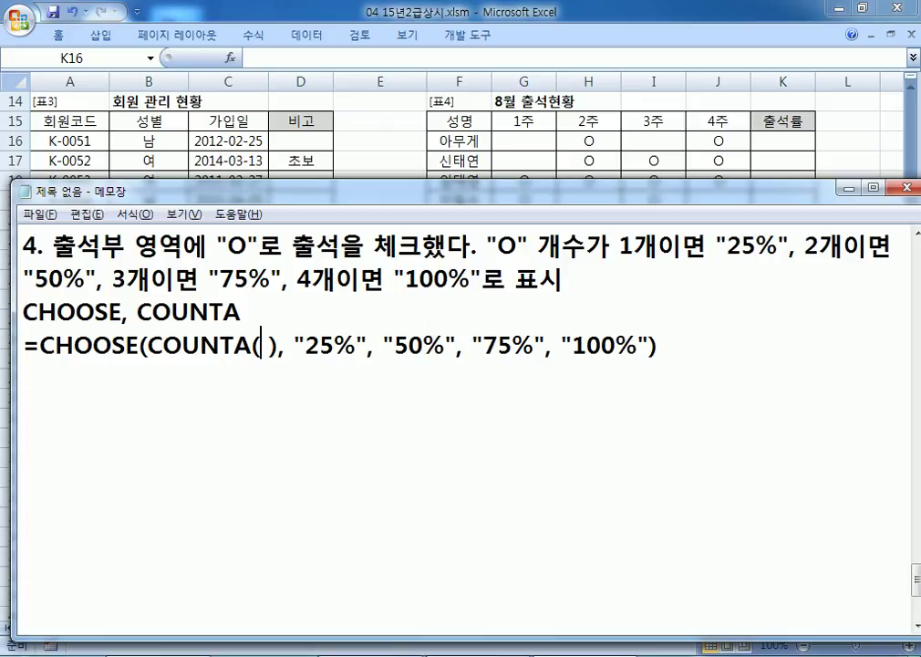
{"action": "key", "text": "Delete"}
{"action": "type", "text": "ㅎ"}
{"action": "key", "text": "BackSpace"}
{"action": "type", "text": "G1"}
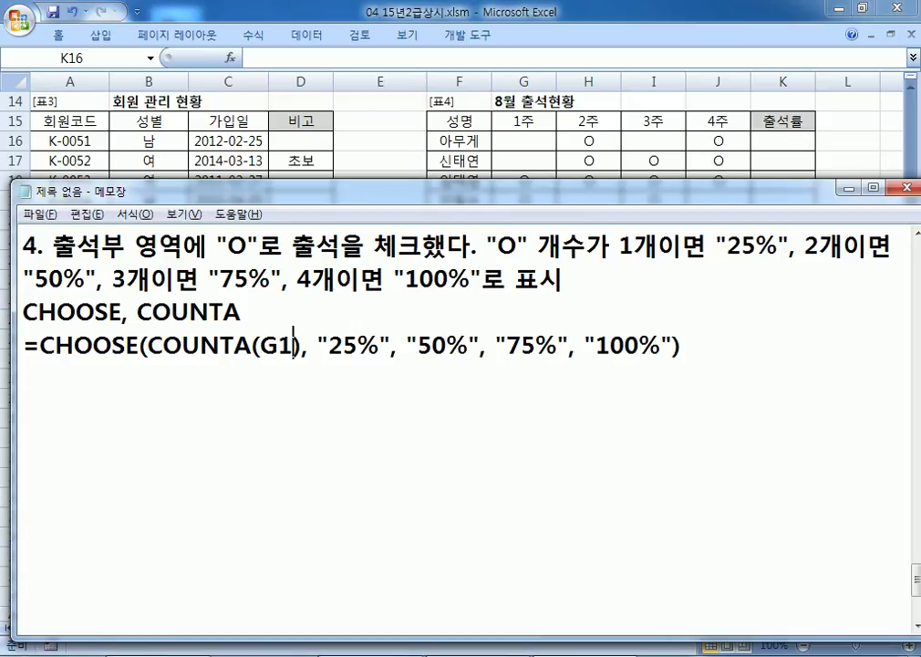
{"action": "type", "text": "6:"}
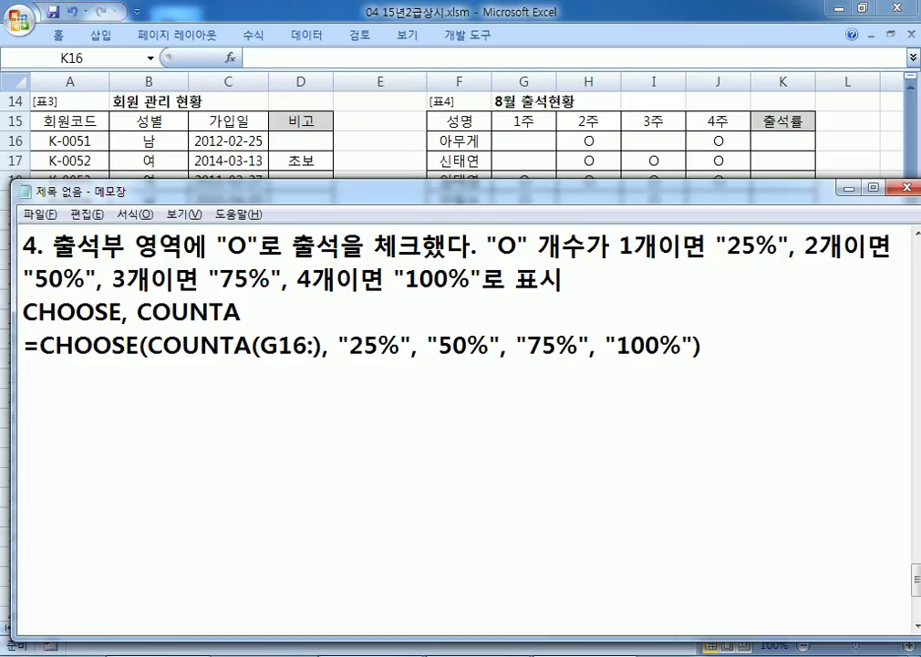
{"action": "type", "text": "J16"}
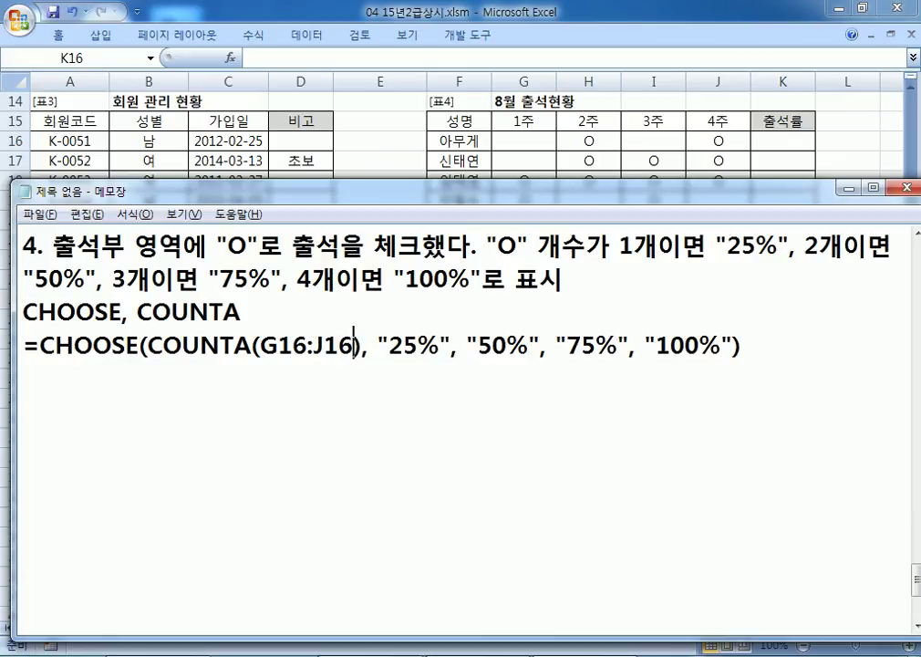
Step: Paste the CHOOSE/COUNTA attendance-rate formula from the notes into K16
{"action": "key", "text": "shift+End"}
{"action": "key", "text": "ctrl+c"}
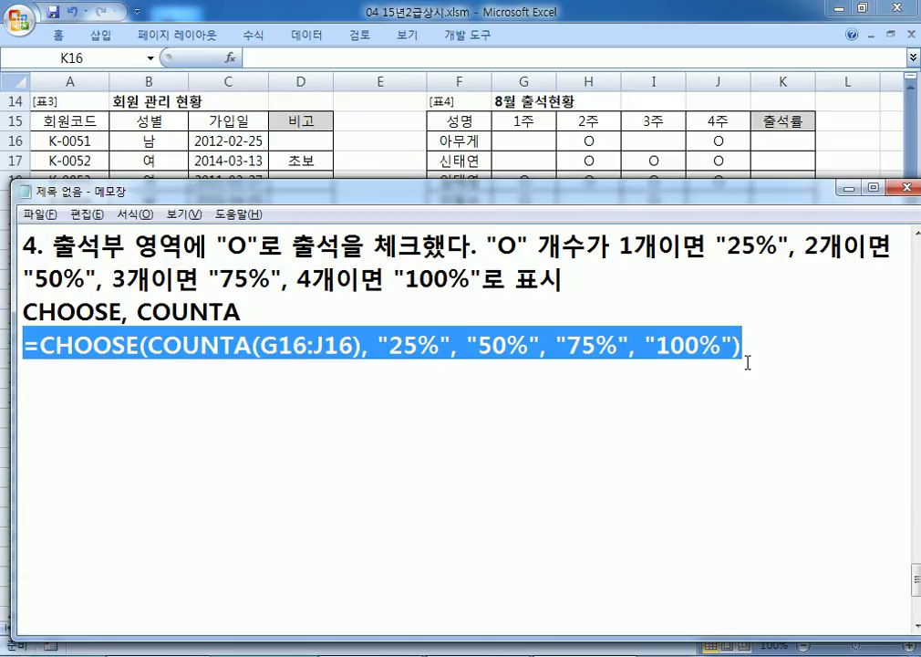
{"action": "left_click", "coordinate": [795, 144]}
{"action": "key", "text": "ctrl+v"}
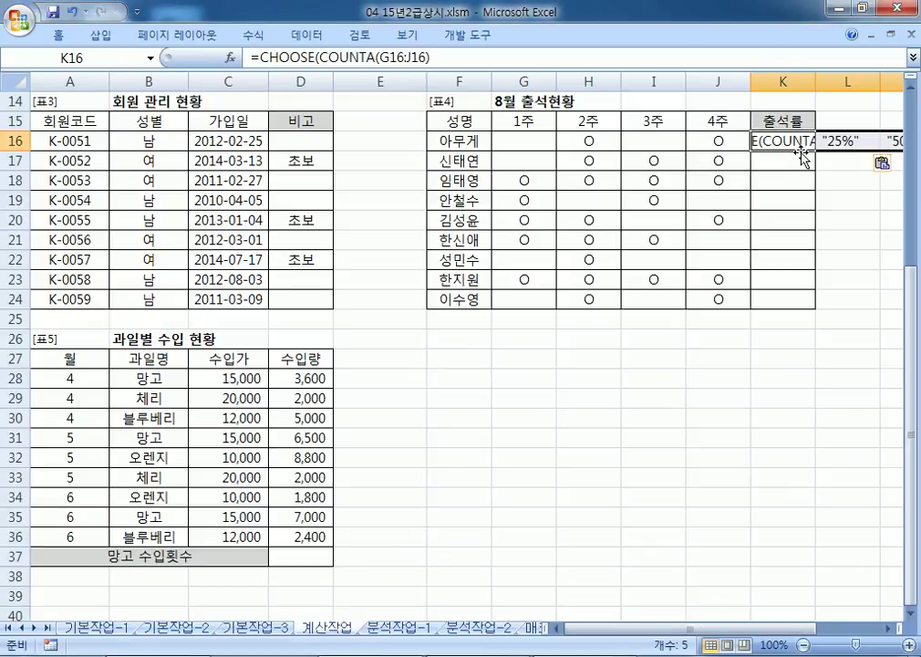
{"action": "key", "text": "BackSpace"}
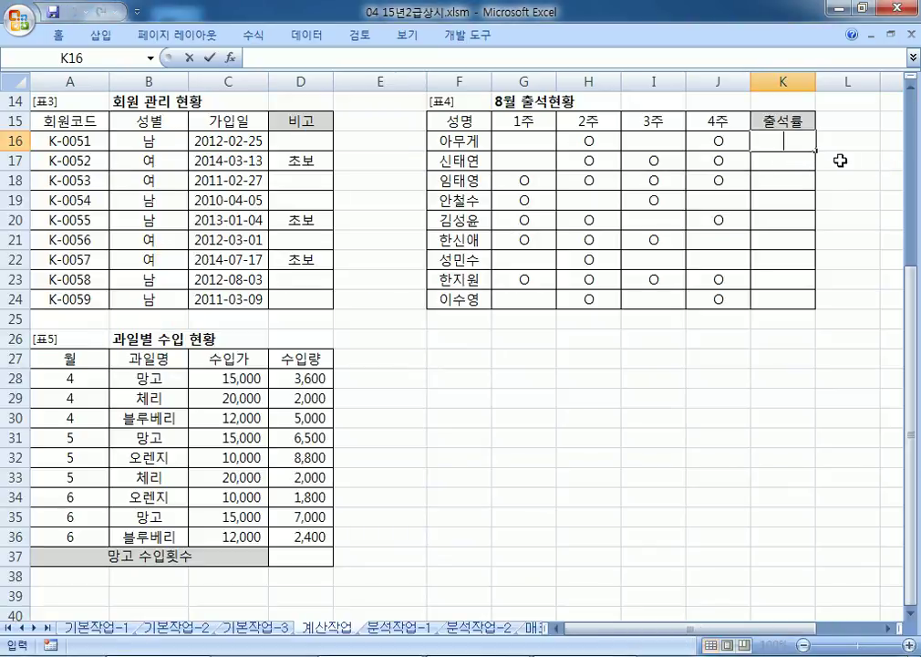
{"action": "type", "text": "=CHOOSE(COUNTA(G16:J16), \"25%\", \"50%\", \"75%\", \"100%\")₩"}
{"action": "key", "text": "BackSpace"}
{"action": "key", "text": "Return"}
Step: Fill the K16 formula down to K24 and check the rates in several rows
{"action": "left_click", "coordinate": [812, 145]}
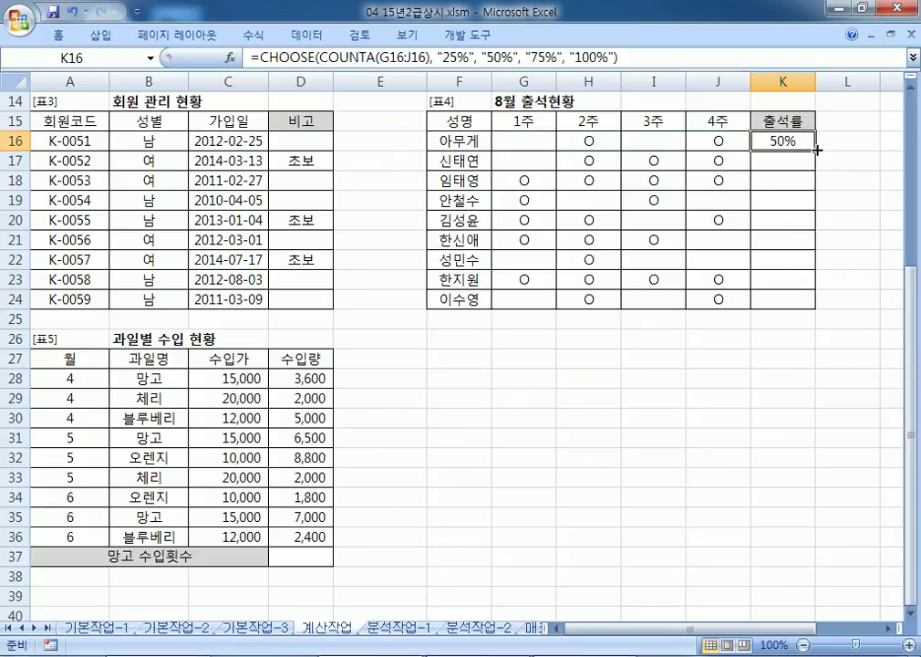
{"action": "left_click_drag", "start_coordinate": [815, 149], "coordinate": [816, 301]}
{"action": "left_click", "coordinate": [808, 179]}
{"action": "left_click", "coordinate": [796, 139]}
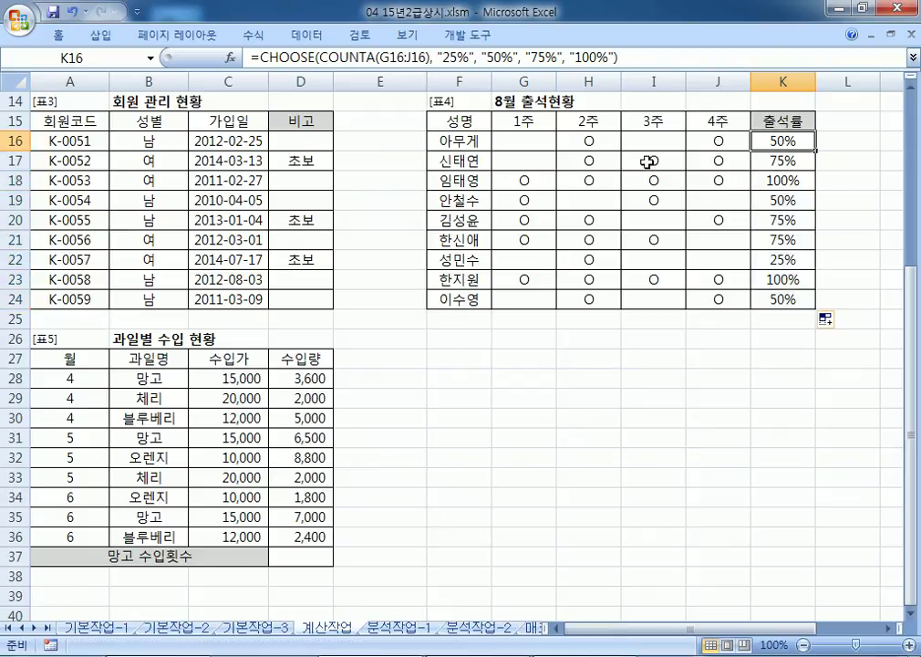
{"action": "left_click", "coordinate": [782, 159]}
{"action": "left_click", "coordinate": [776, 181]}
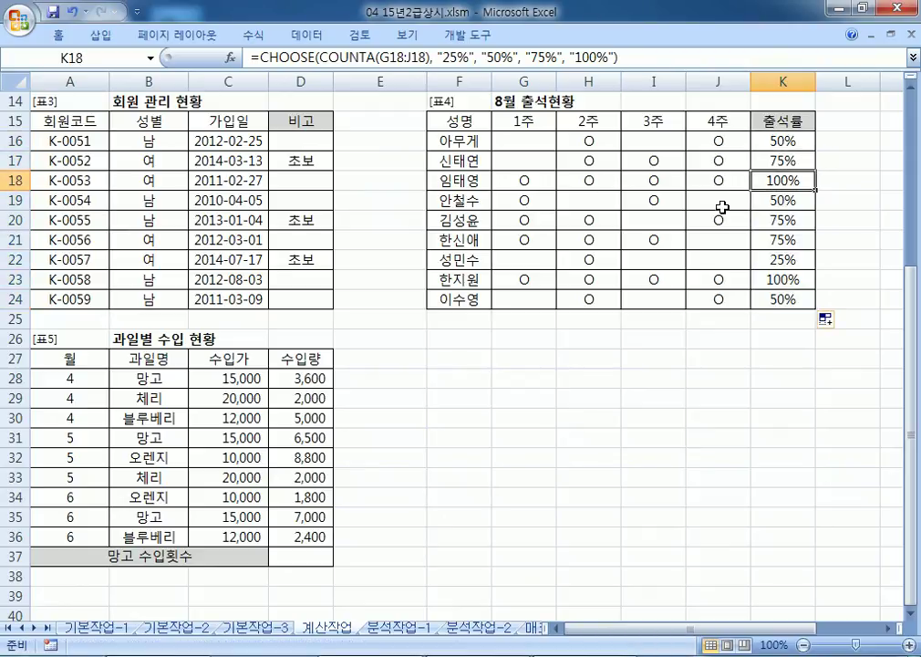
{"action": "left_click", "coordinate": [584, 262]}
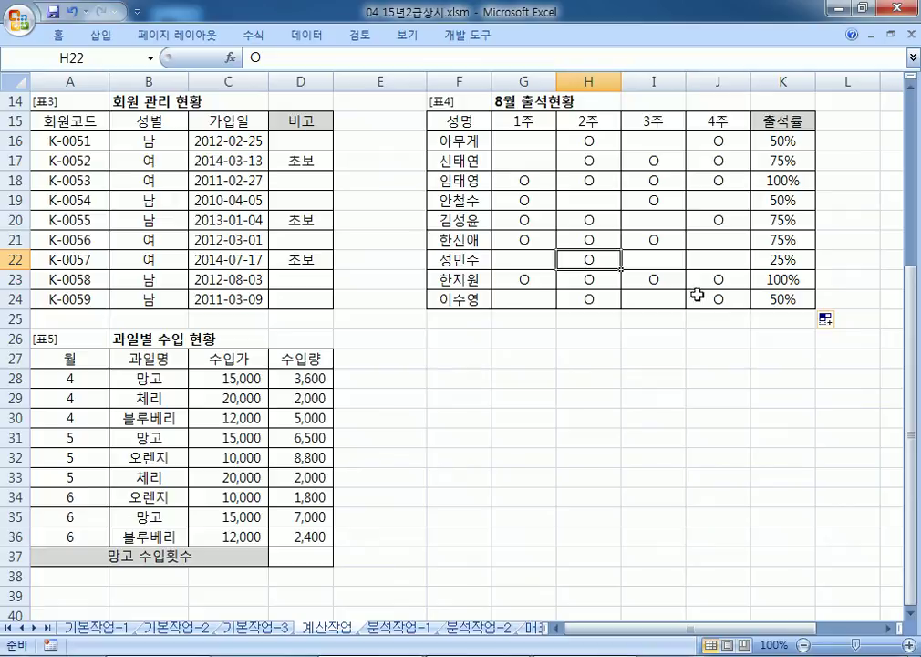
{"action": "key", "text": "alt+Tab"}
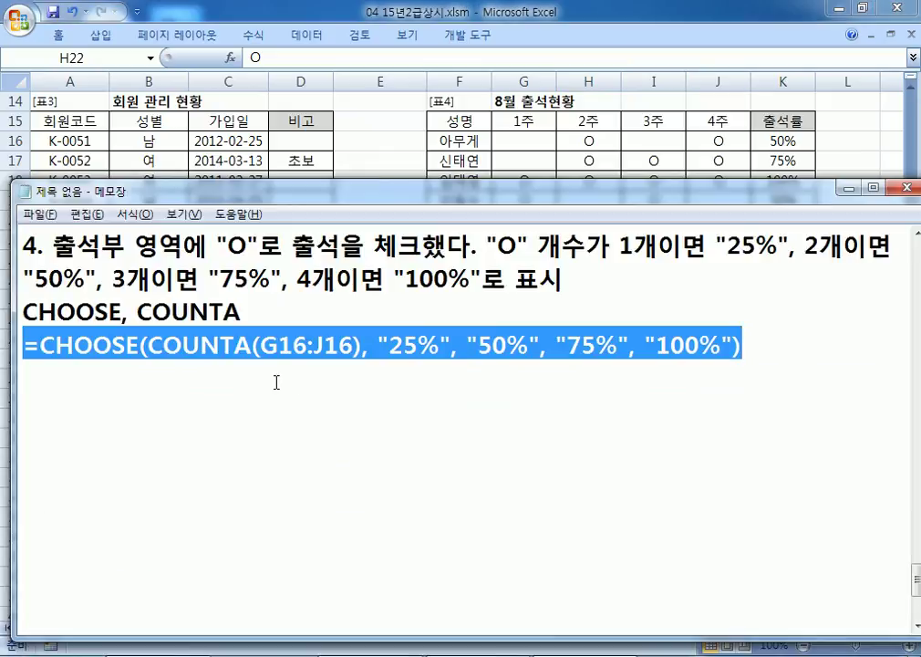
Step: Start item 5 with '5. 과일명 중 "망고"'
{"action": "scroll", "coordinate": [182, 356], "scroll_direction": "down", "scroll_amount": 2}
{"action": "left_click", "coordinate": [123, 307]}
{"action": "scroll", "coordinate": [123, 310], "scroll_direction": "up", "scroll_amount": 2}
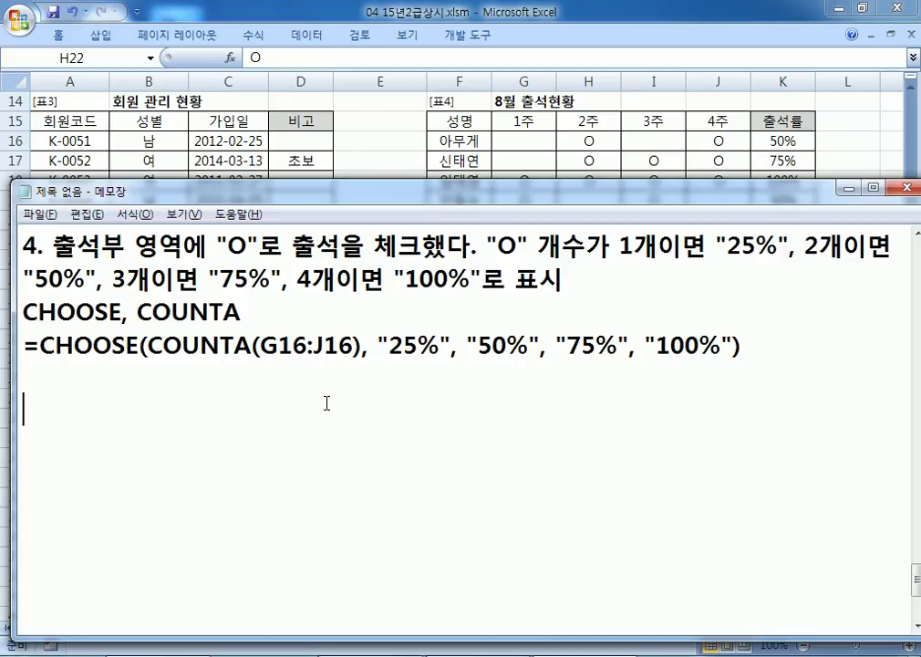
{"action": "type", "text": "5. RHKDLFAUDDML"}
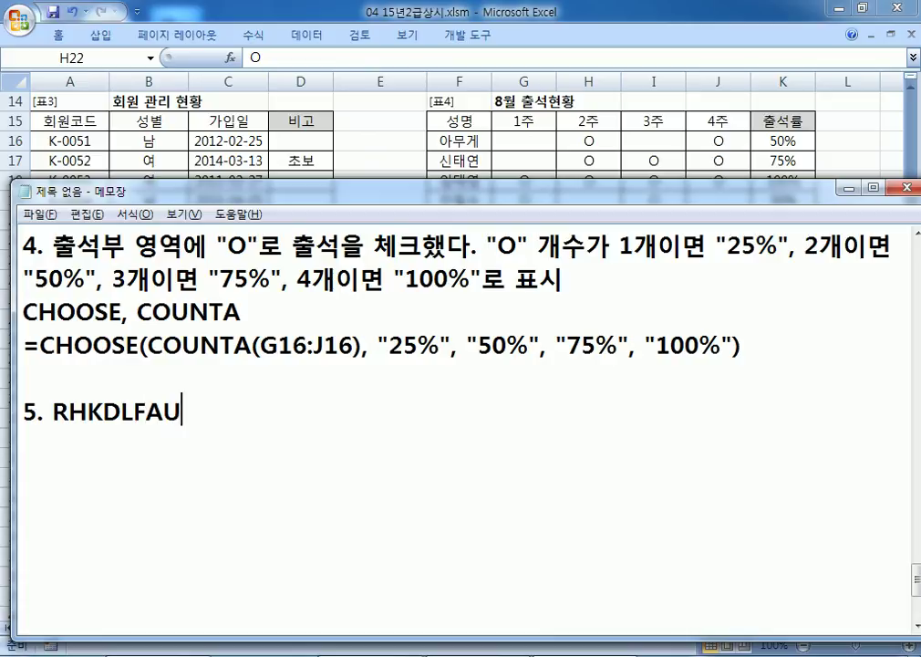
{"action": "key", "text": "BackSpace"}
{"action": "key", "text": "BackSpace"}
{"action": "key", "text": "BackSpace"}
{"action": "key", "text": "BackSpace"}
{"action": "key", "text": "BackSpace"}
{"action": "key", "text": "BackSpace"}
{"action": "key", "text": "BackSpace"}
{"action": "key", "text": "BackSpace"}
{"action": "key", "text": "BackSpace"}
{"action": "key", "text": "BackSpace"}
{"action": "key", "text": "BackSpace"}
{"action": "key", "text": "BackSpace"}
{"action": "key", "text": "Hangul"}
{"action": "type", "text": "고kdlfaud"}
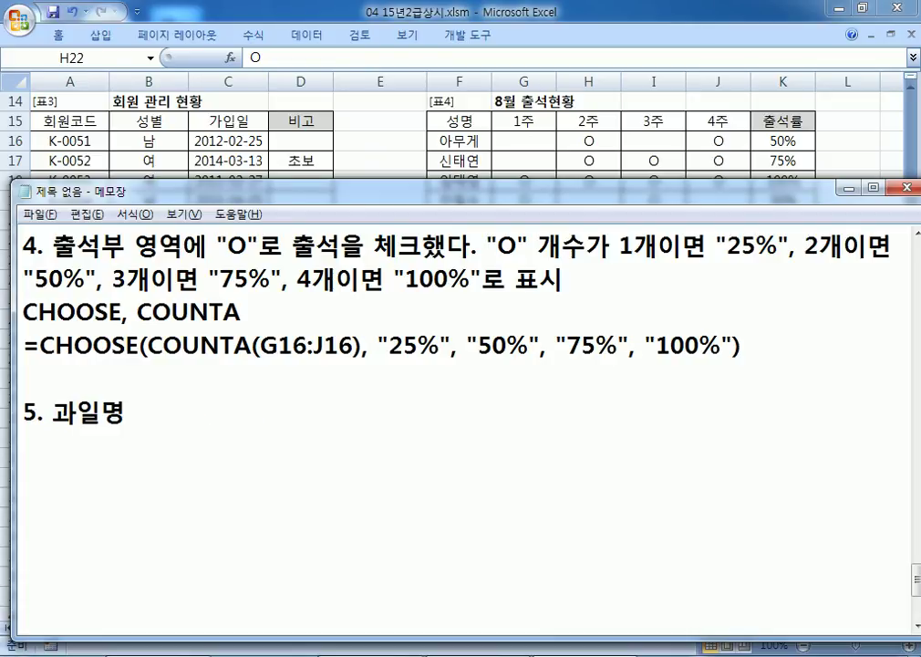
{"action": "type", "text": " wnd :"}
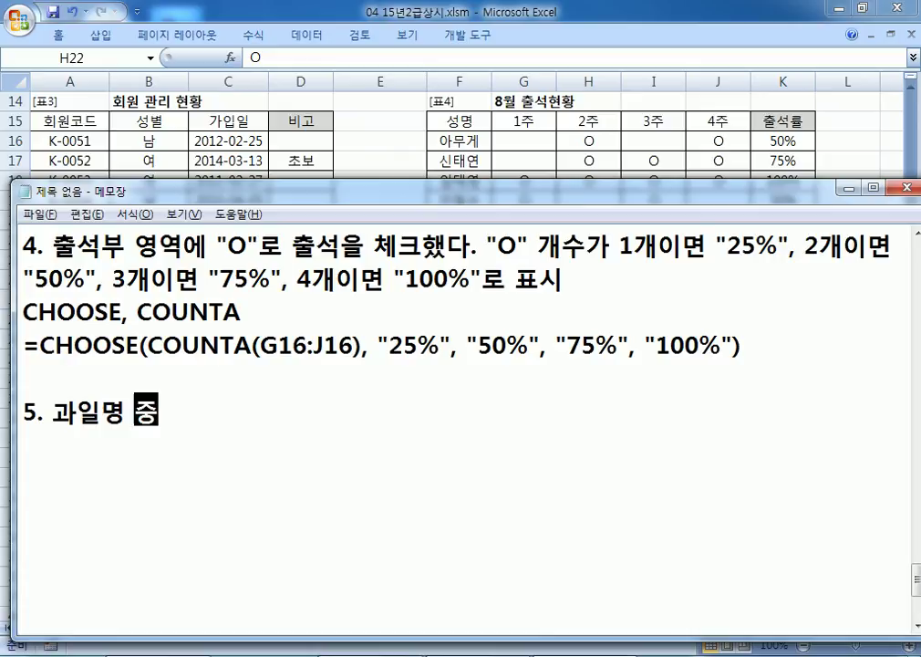
{"action": "key", "text": "BackSpace"}
{"action": "type", "text": "\"akdrh\""}
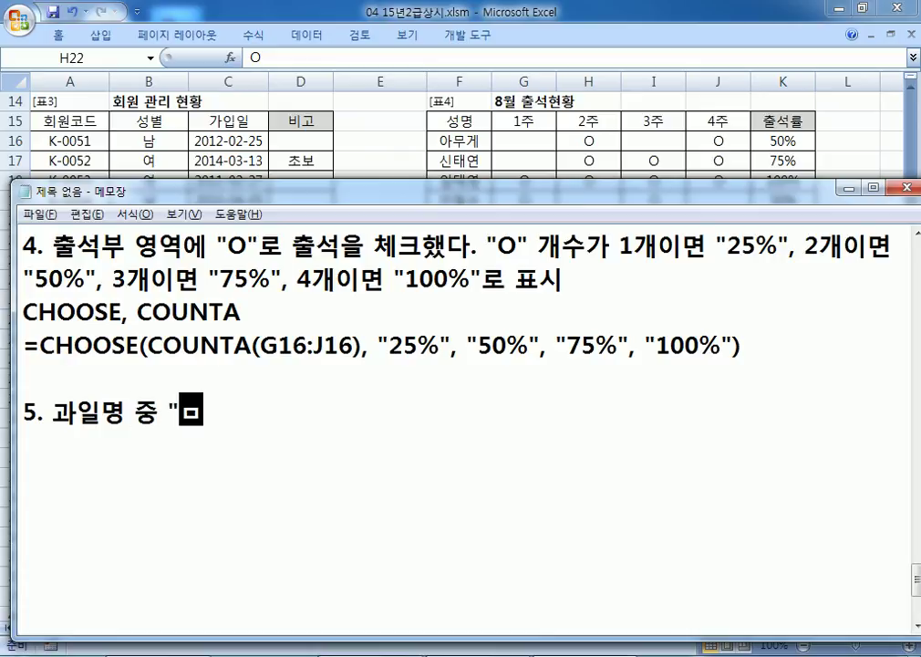
Step: Finish task 5 with '의 수입횟수를 계산' and begin the note 숫자 뒤에 "회"를 표시
{"action": "key", "text": "alt+Tab"}
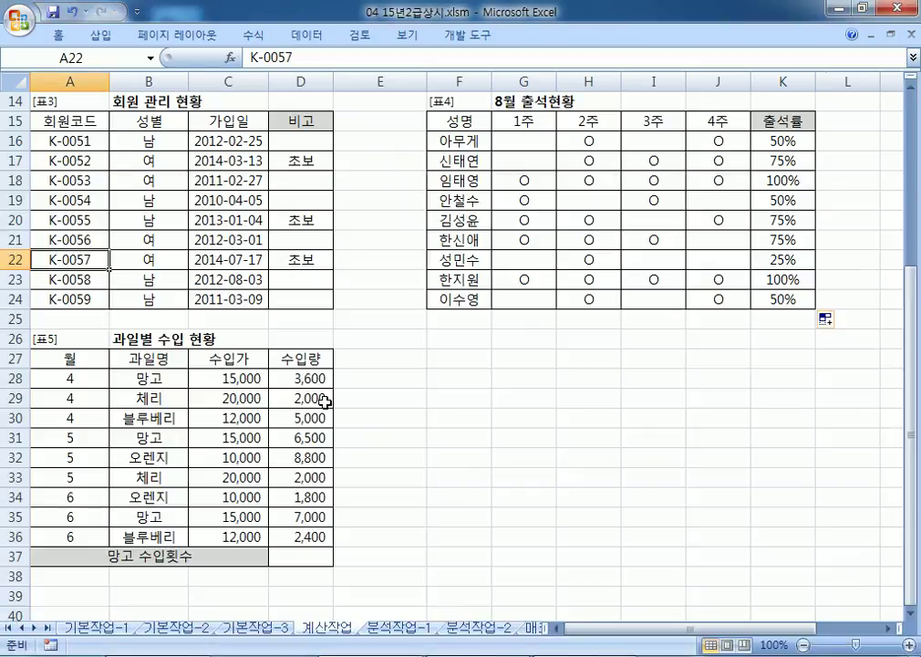
{"action": "scroll", "coordinate": [514, 300], "scroll_direction": "down", "scroll_amount": 2}
{"action": "scroll", "coordinate": [514, 300], "scroll_direction": "down", "scroll_amount": 2}
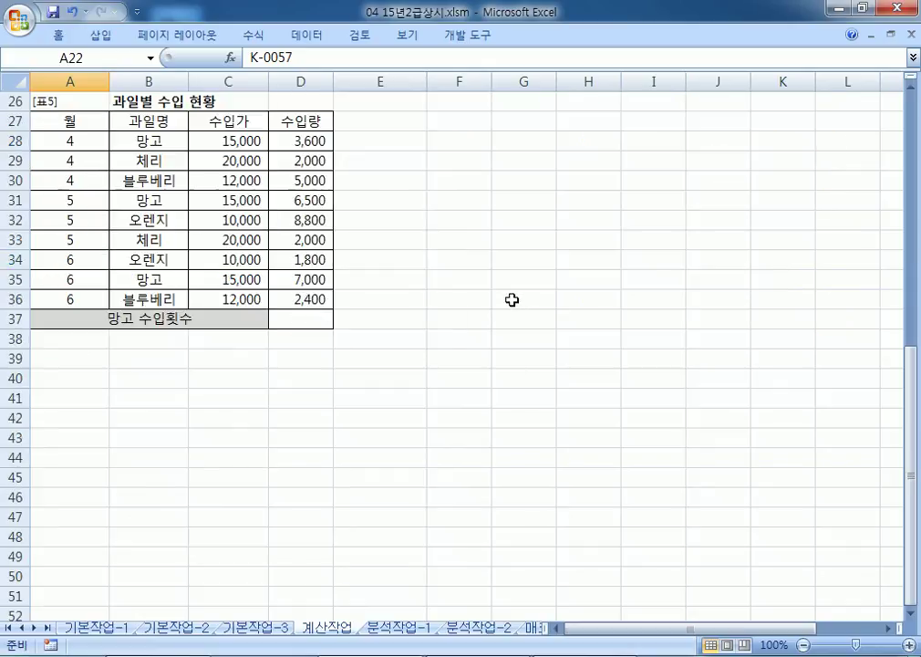
{"action": "key", "text": "alt+Tab"}
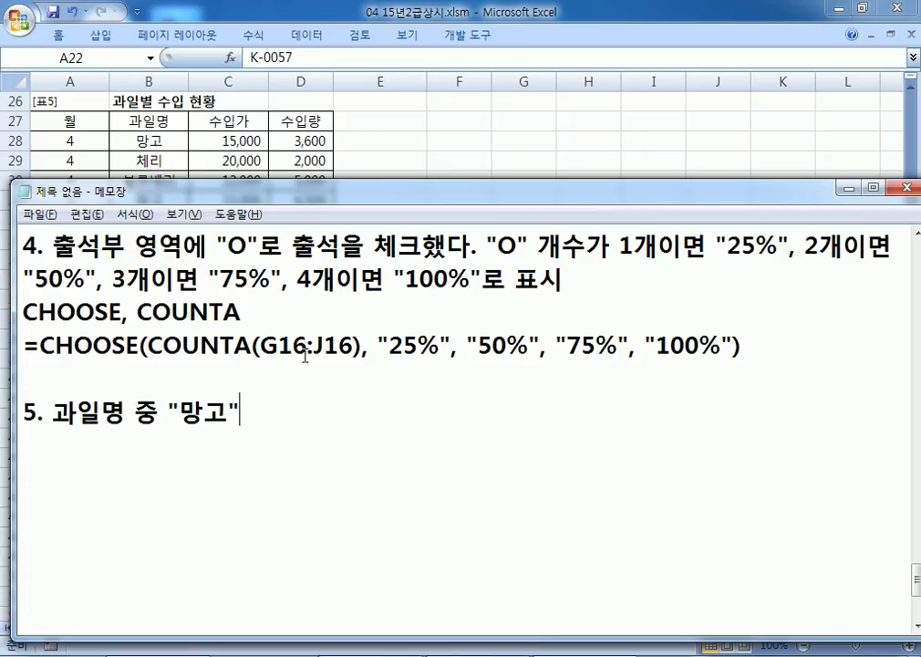
{"action": "type", "text": "의 수입횟"}
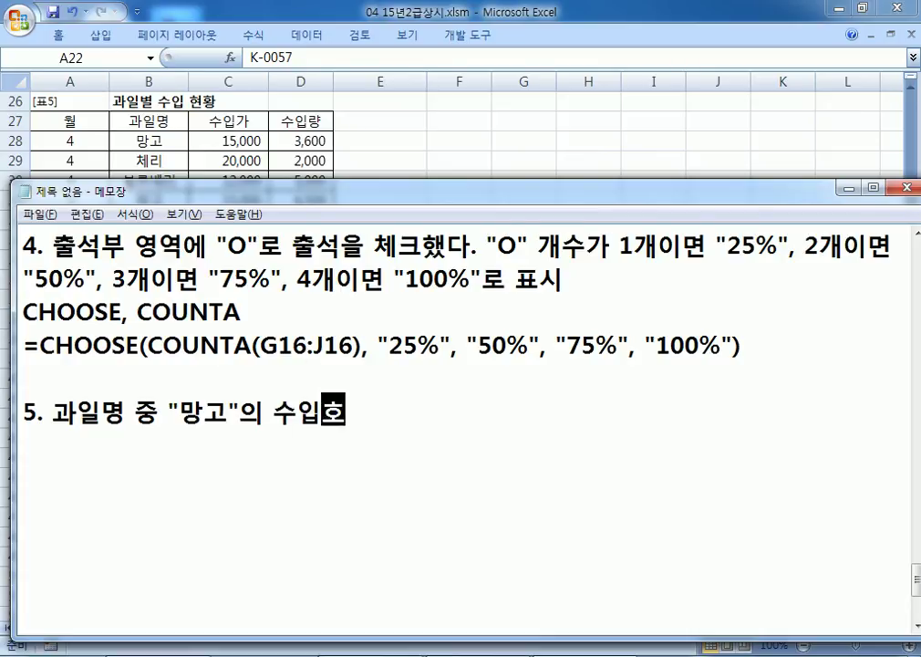
{"action": "type", "text": "수를 계사"}
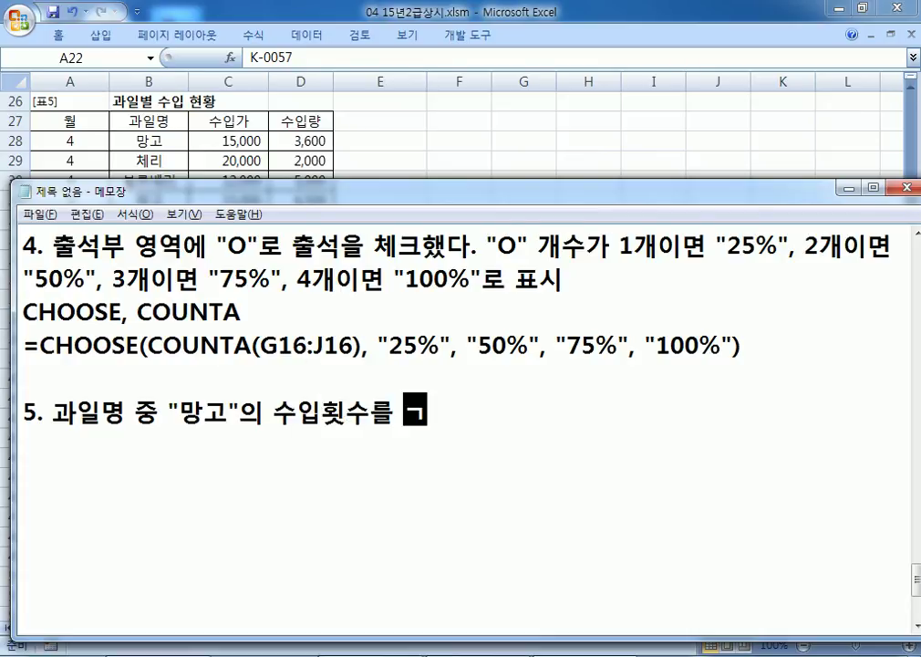
{"action": "type", "text": "ㄴ"}
{"action": "key", "text": "Return"}
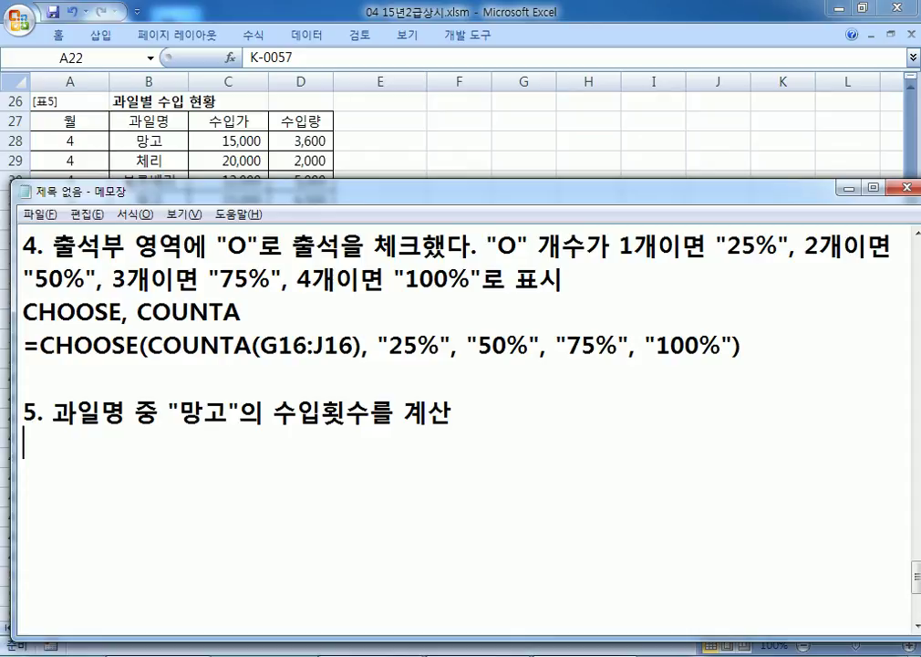
{"action": "type", "text": "숫자 뒤에 "}
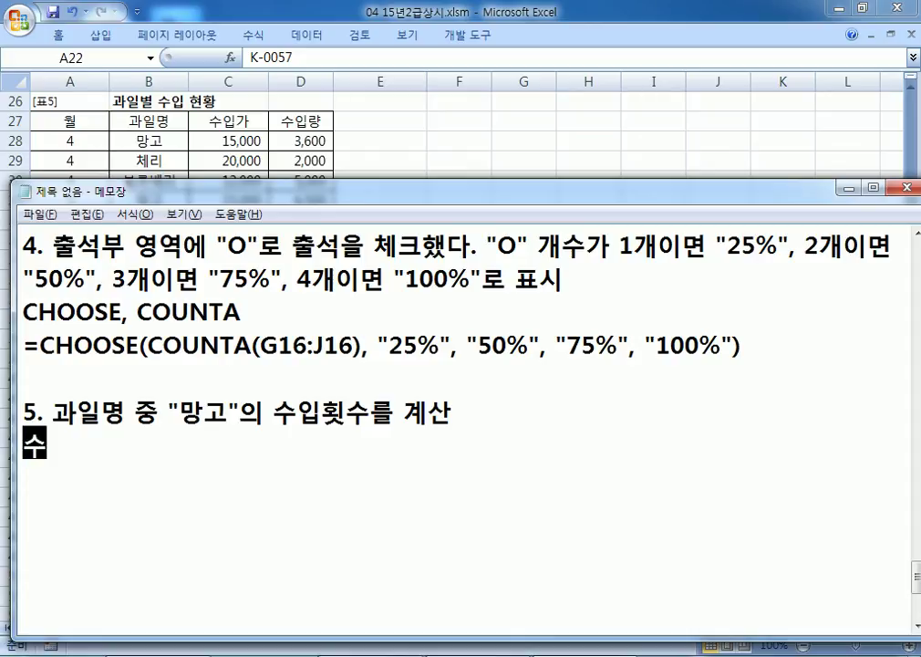
{"action": "type", "text": ":"}
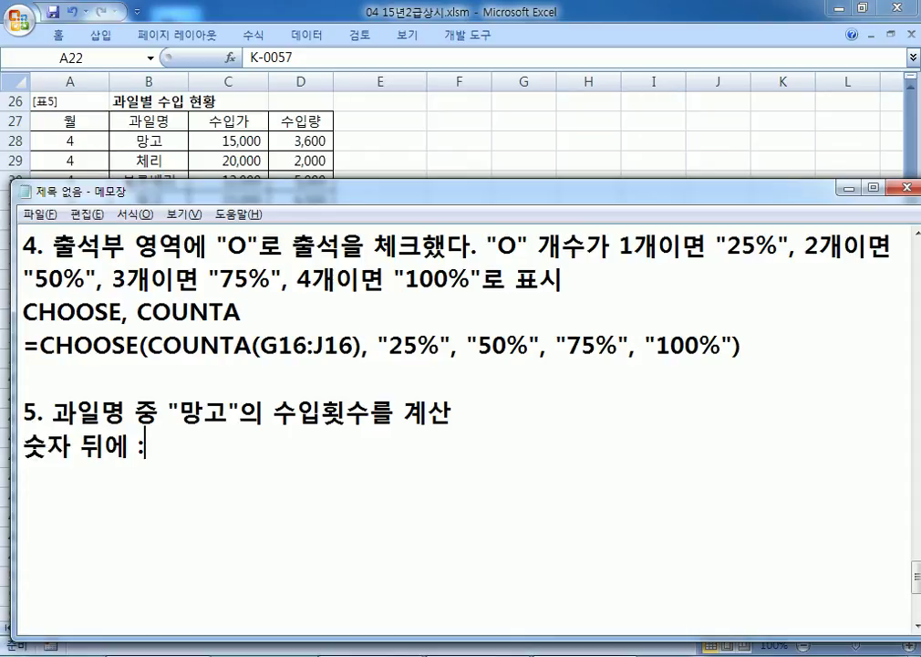
{"action": "key", "text": "BackSpace"}
{"action": "type", "text": "\"회"}
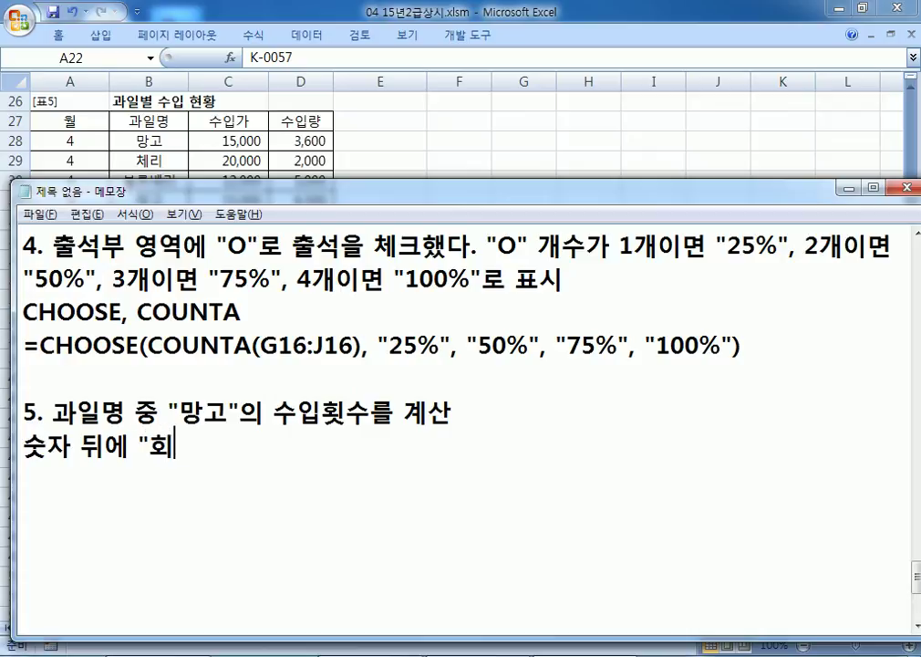
{"action": "type", "text": "\"를 표시"}
Step: Add the hint line 'DSUM, DCOUNT, DAVERAGE 중에서 선택'
{"action": "key", "text": "Return"}
{"action": "type", "text": "DSUM,"}
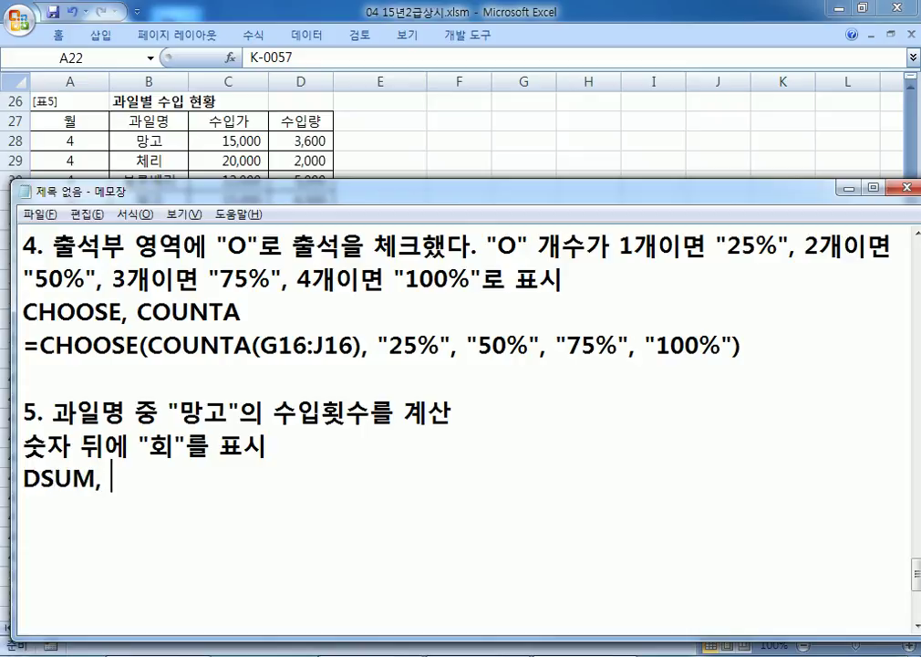
{"action": "type", "text": " DCOUNT"}
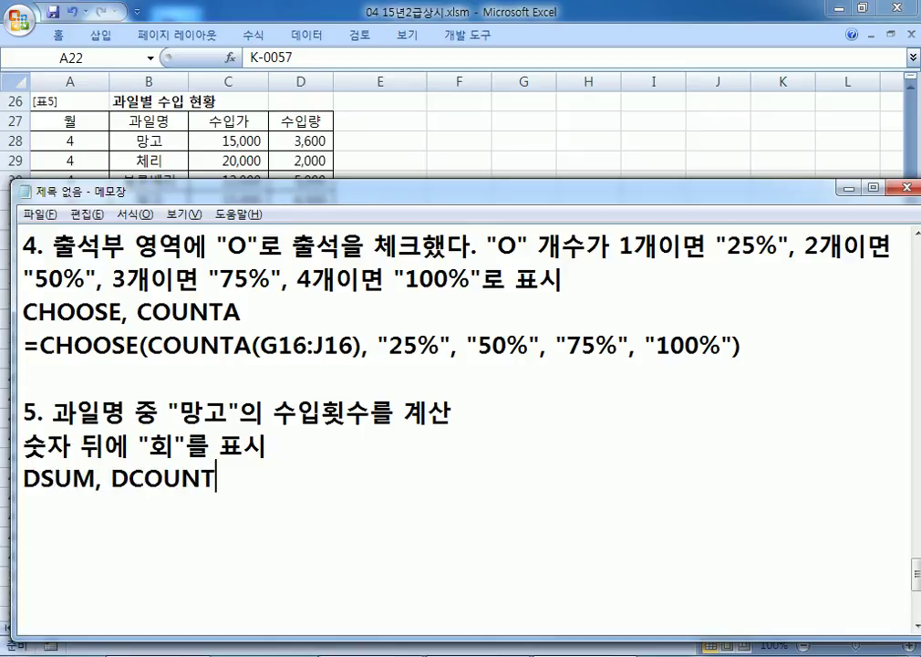
{"action": "type", "text": ", DAVERAGE 중에서 선"}
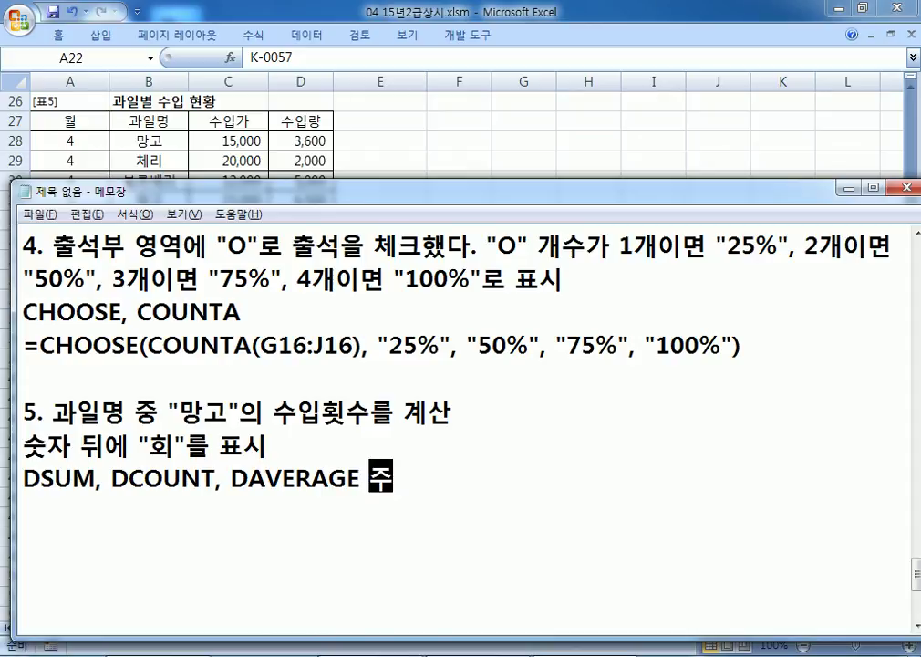
{"action": "type", "text": "택, "}
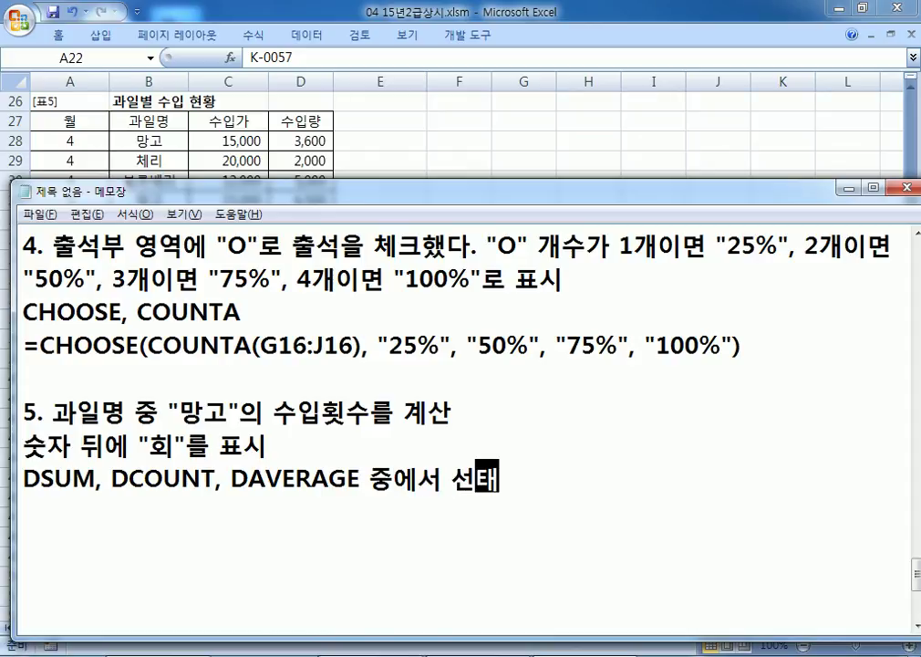
{"action": "type", "text": "ㅅ"}
{"action": "key", "text": "BackSpace"}
{"action": "type", "text": "ㄱ"}
{"action": "key", "text": "BackSpace"}
Step: Append '&연산자' to the hint line and start a new empty line
{"action": "key", "text": "Return"}
{"action": "type", "text": "&"}
{"action": "key", "text": "BackSpace"}
{"action": "key", "text": "BackSpace"}
{"action": "type", "text": "&DUSTK"}
{"action": "key", "text": "BackSpace"}
{"action": "key", "text": "BackSpace"}
{"action": "key", "text": "BackSpace"}
{"action": "key", "text": "BackSpace"}
{"action": "key", "text": "BackSpace"}
{"action": "type", "text": "ㅇ"}
{"action": "key", "text": "BackSpace"}
{"action": "type", "text": "연산자"}
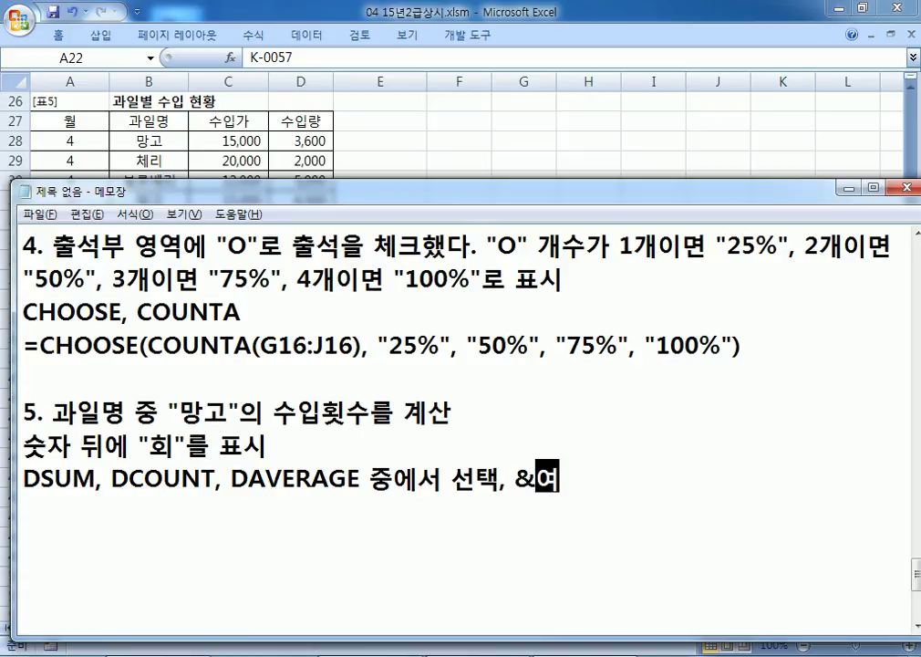
{"action": "key", "text": "Return"}
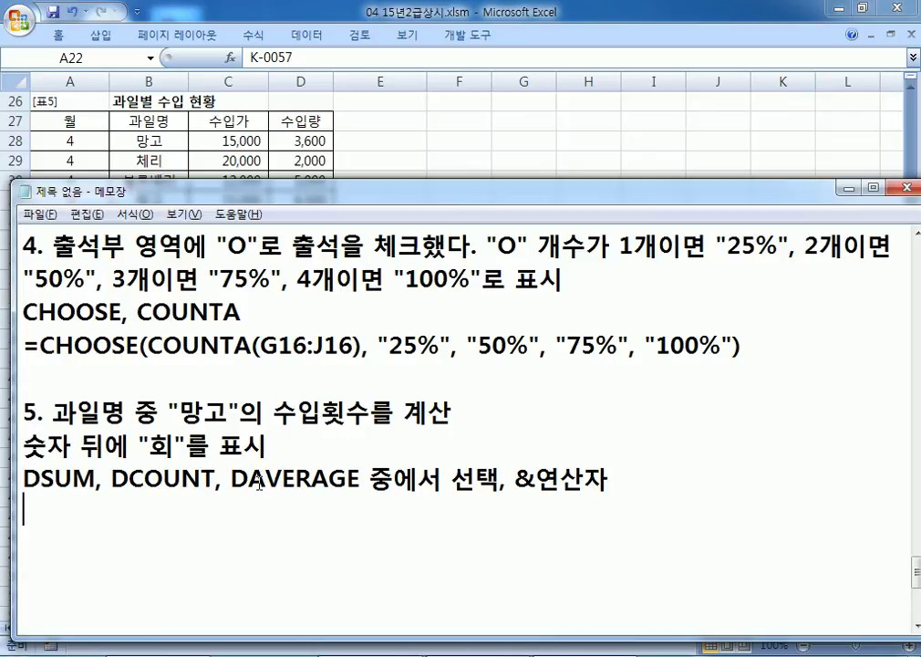
{"action": "scroll", "coordinate": [260, 483], "scroll_direction": "down", "scroll_amount": 2}
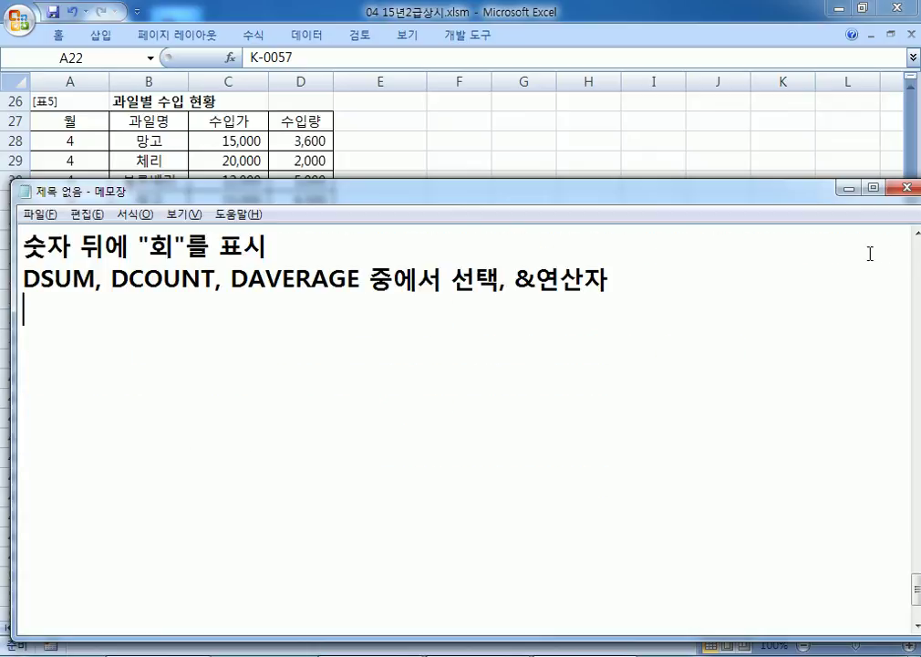
{"action": "scroll", "coordinate": [911, 235], "scroll_direction": "up", "scroll_amount": 1}
Step: Write the template =DCOUNT(데이터베이스, 계산항목, 조건범위)&"회"
{"action": "type", "text": "=DCOPUNT"}
{"action": "key", "text": "BackSpace"}
{"action": "key", "text": "BackSpace"}
{"action": "key", "text": "BackSpace"}
{"action": "key", "text": "BackSpace"}
{"action": "type", "text": "UNT("}
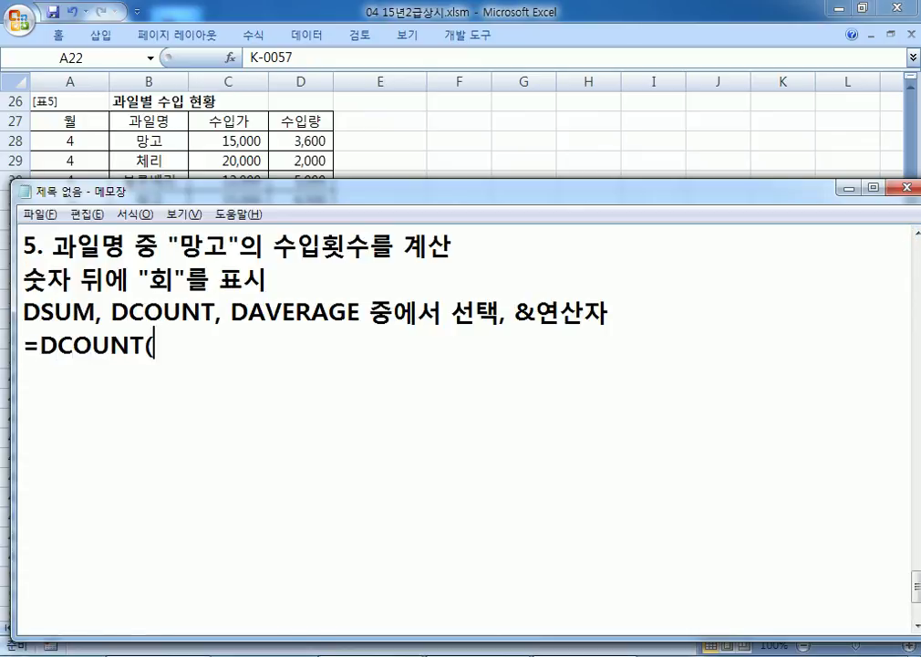
{"action": "type", "text": "데이트"}
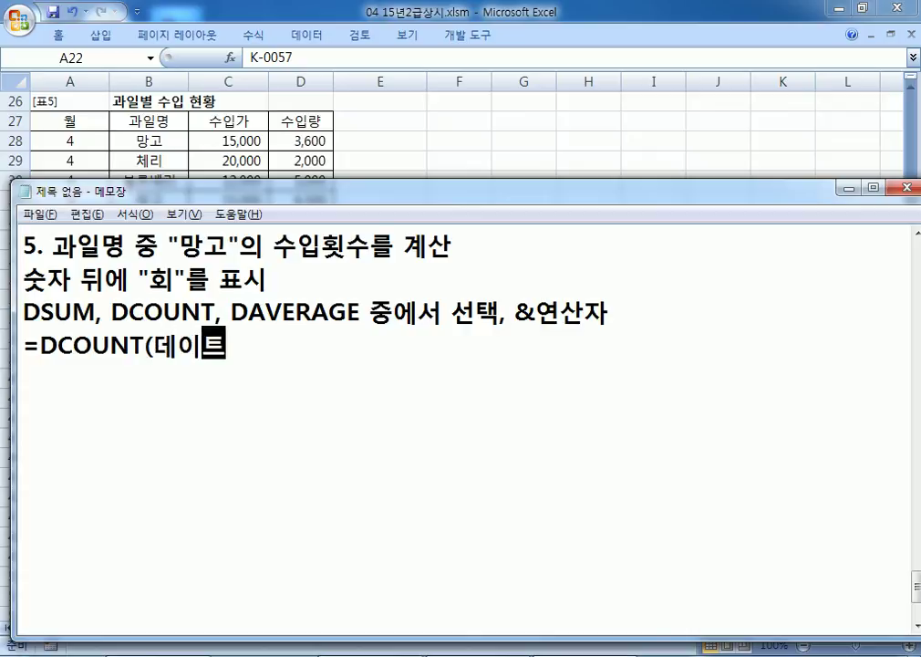
{"action": "key", "text": "BackSpace"}
{"action": "type", "text": "터베이스, "}
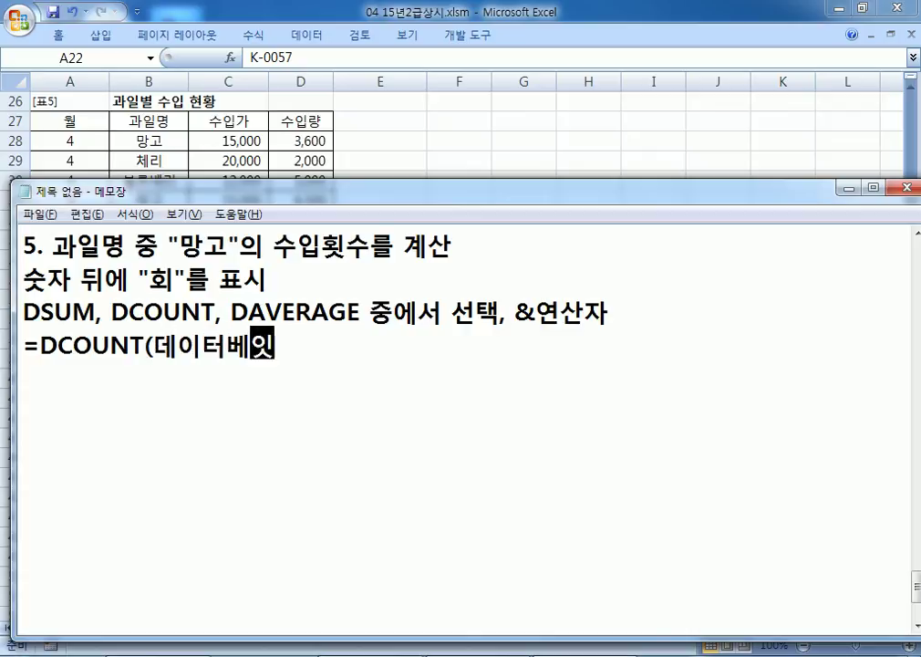
{"action": "type", "text": "계산하"}
{"action": "type", "text": "항목, "}
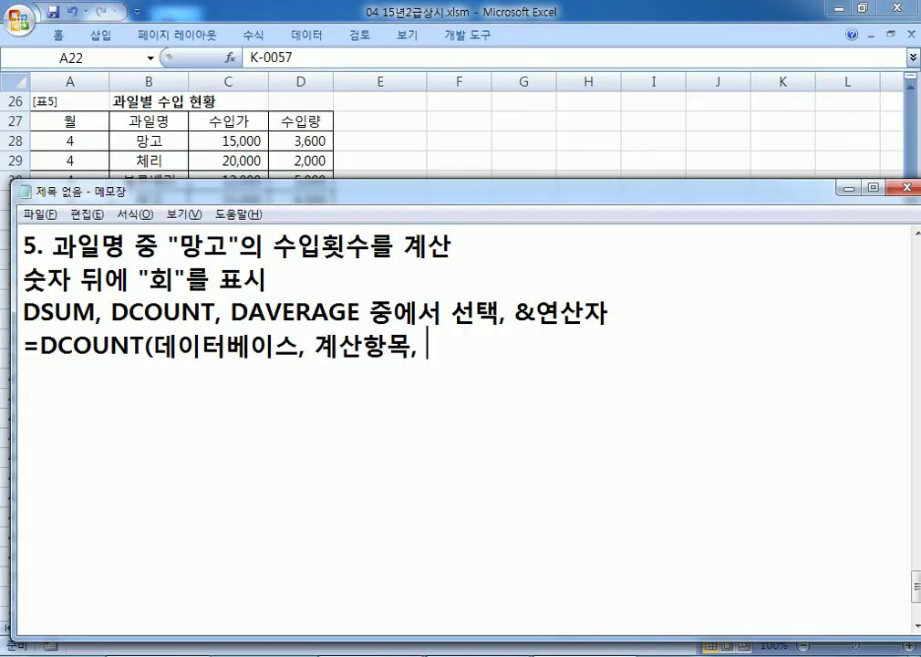
{"action": "type", "text": "조건범"}
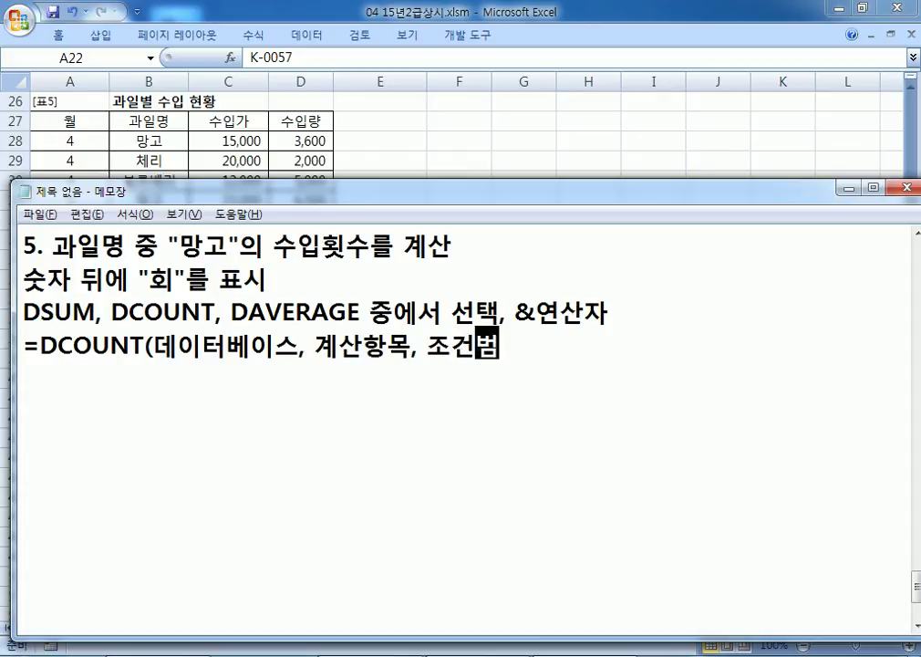
{"action": "type", "text": "뮈"}
{"action": "key", "text": "BackSpace"}
{"action": "key", "text": "BackSpace"}
{"action": "key", "text": "BackSpace"}
{"action": "key", "text": "BackSpace"}
{"action": "type", "text": "뷔"}
{"action": "key", "text": "BackSpace"}
{"action": "type", "text": "범위)&\"회\""}
{"action": "key", "text": "Return"}
Step: Duplicate the DCOUNT template line below itself
{"action": "key", "text": "Up"}
{"action": "key", "text": "shift+End"}
{"action": "key", "text": "ctrl+c"}
{"action": "key", "text": "Down"}
{"action": "key", "text": "ctrl+v"}
{"action": "key", "text": "Return"}
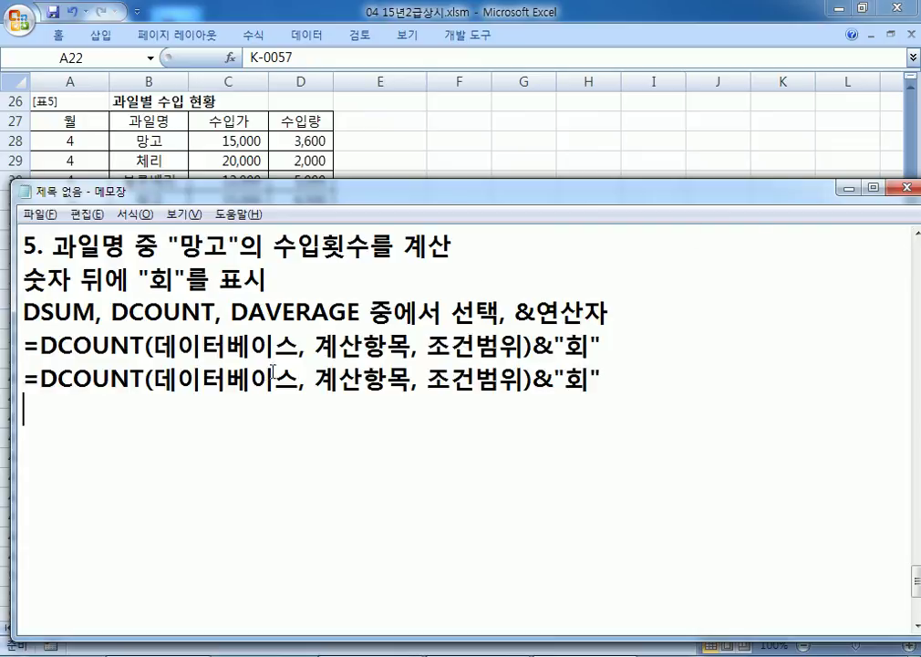
Step: Replace 데이터베이스 in the copy with the table range A27:D36
{"action": "left_click_drag", "start_coordinate": [153, 377], "coordinate": [305, 383]}
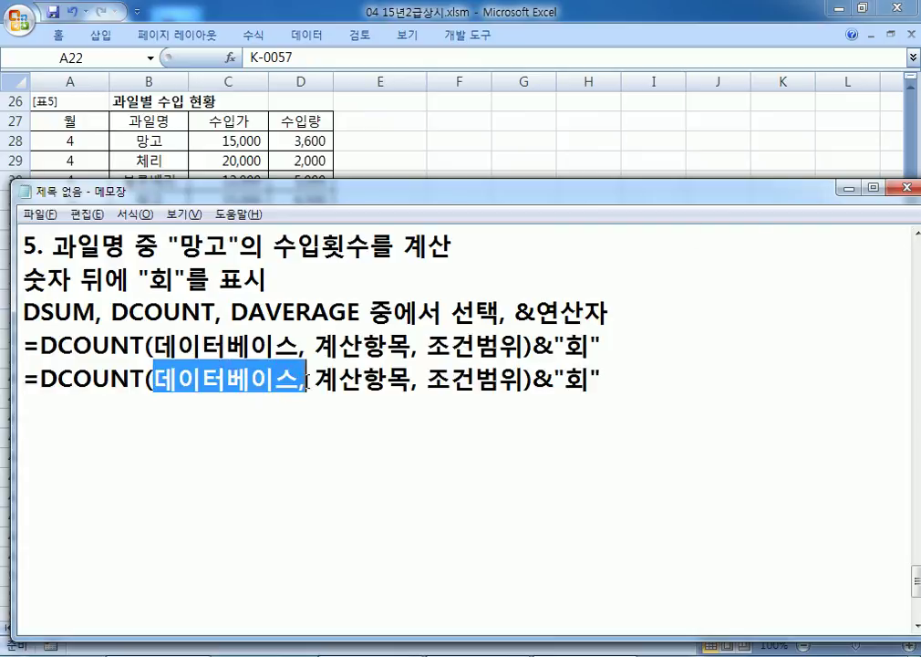
{"action": "type", "text": "A27:"}
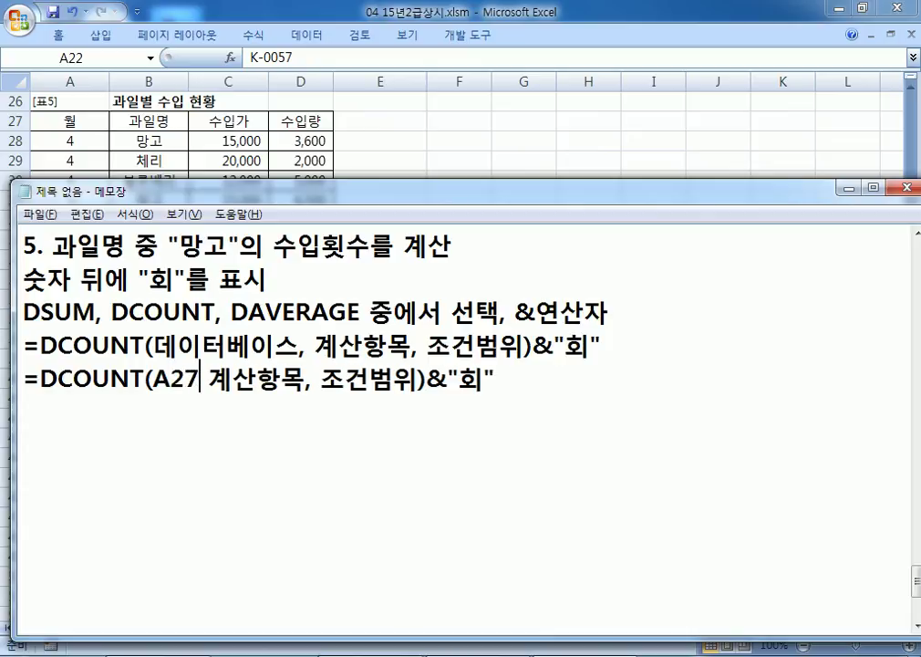
{"action": "key", "text": "alt+Tab"}
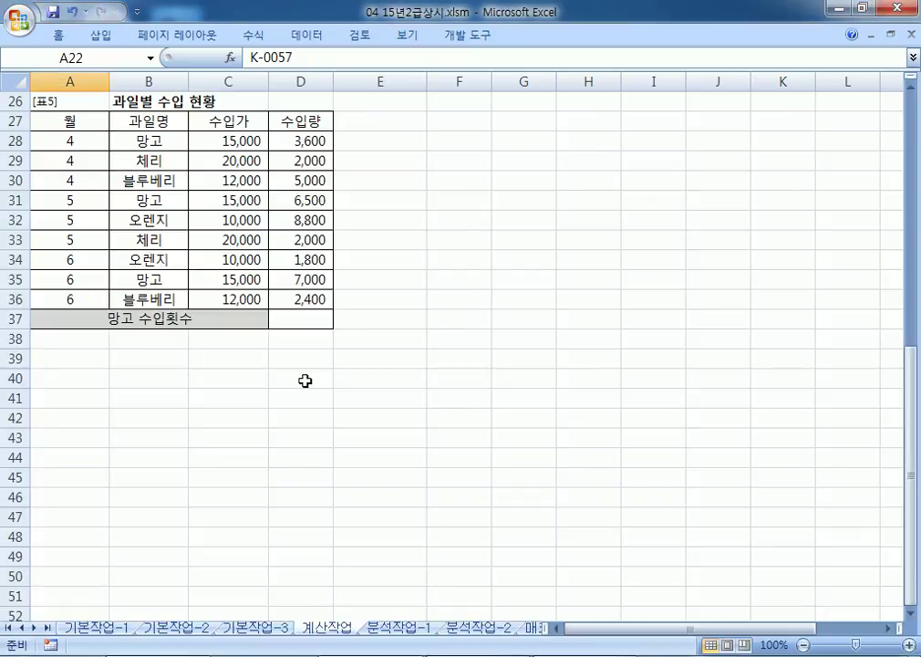
{"action": "key", "text": "alt+Tab"}
{"action": "type", "text": "D36"}
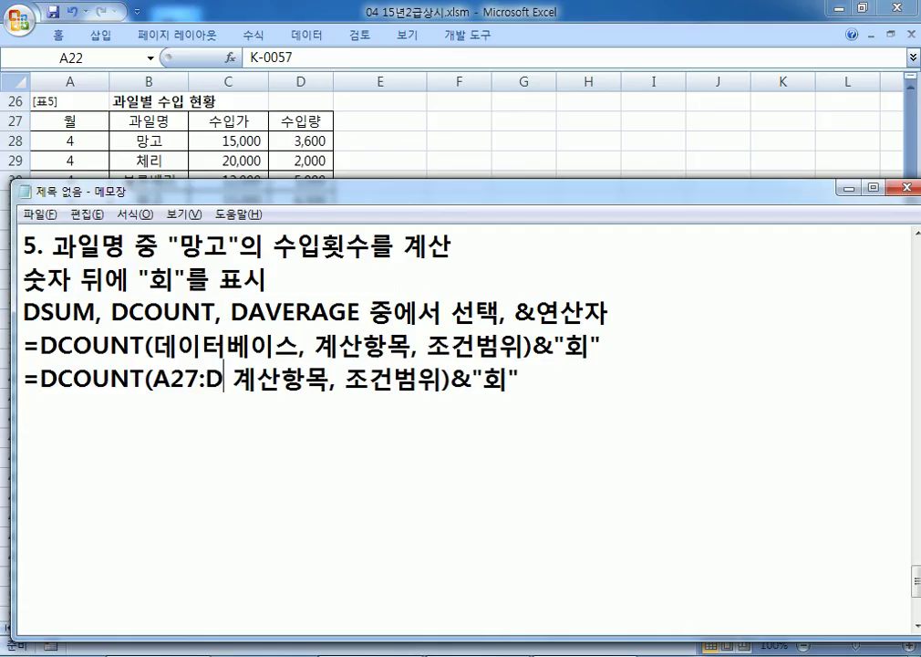
{"action": "type", "text": ","}
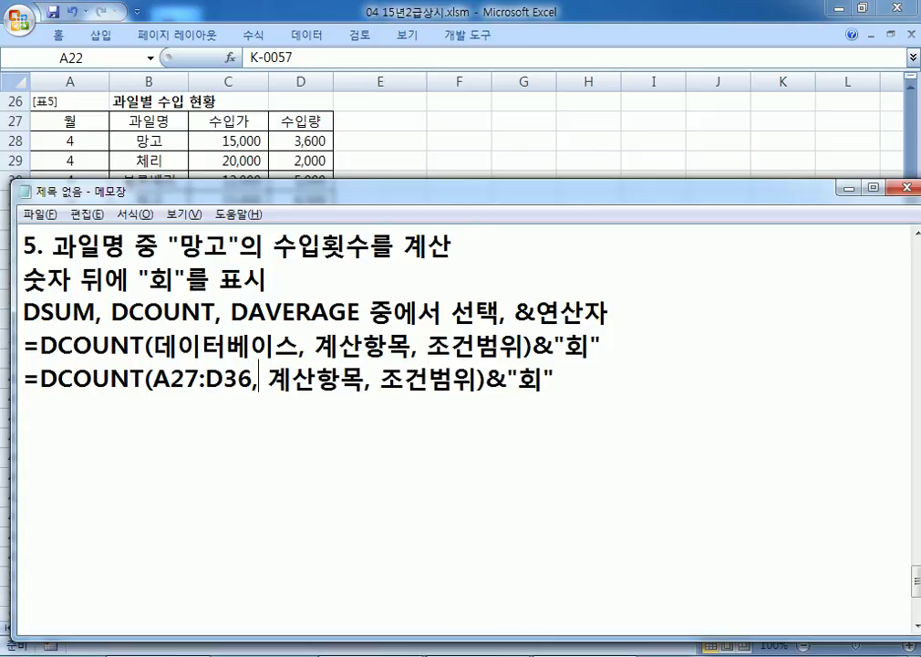
{"action": "key", "text": "ctrl+Right"}
{"action": "key", "text": "Right"}
{"action": "key", "text": "Right"}
{"action": "key", "text": "Left"}
{"action": "key", "text": "Left"}
Step: Replace 조건범위 with B27:B28, verifying the 과일명/망고 cells in the sheet
{"action": "key", "text": "alt+Tab"}
{"action": "left_click_drag", "start_coordinate": [167, 121], "coordinate": [169, 143]}
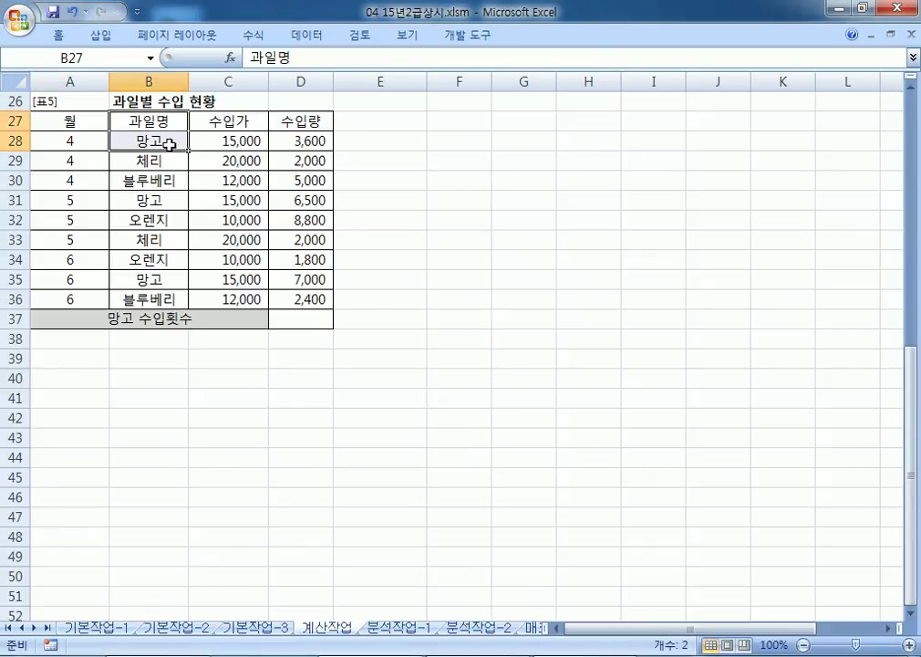
{"action": "key", "text": "alt+Tab"}
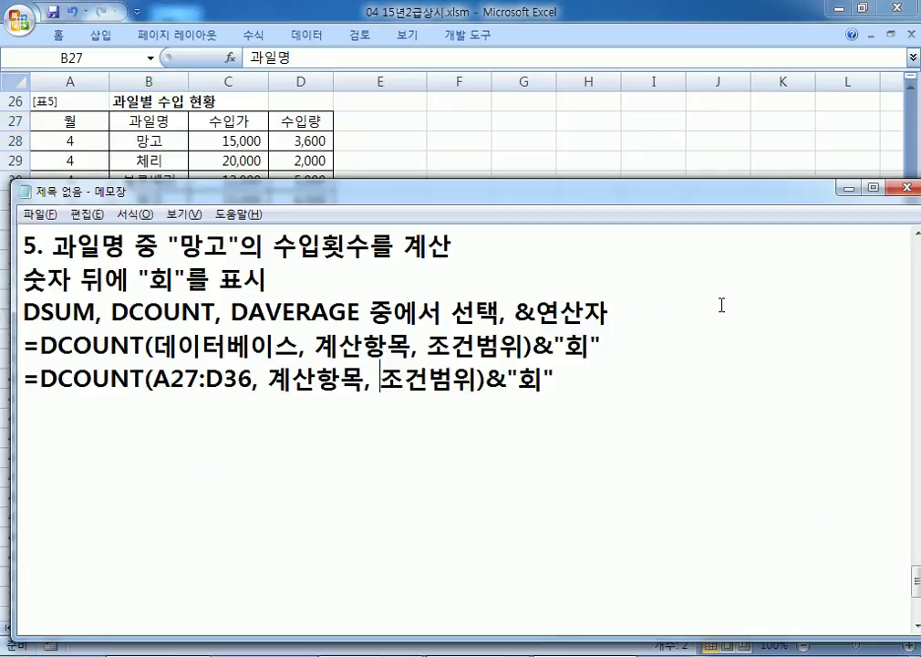
{"action": "type", "text": "B27"}
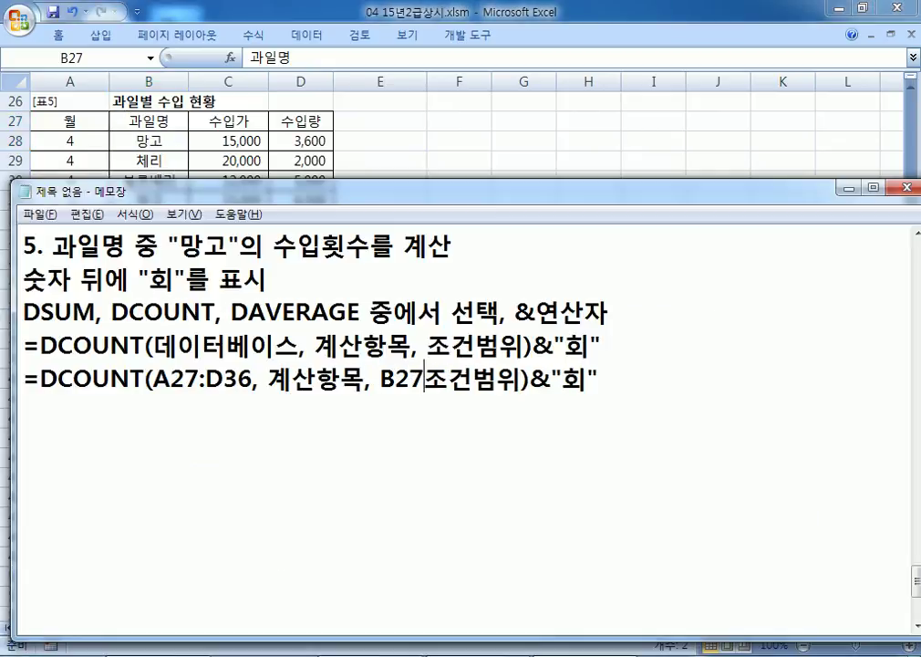
{"action": "type", "text": ":B2"}
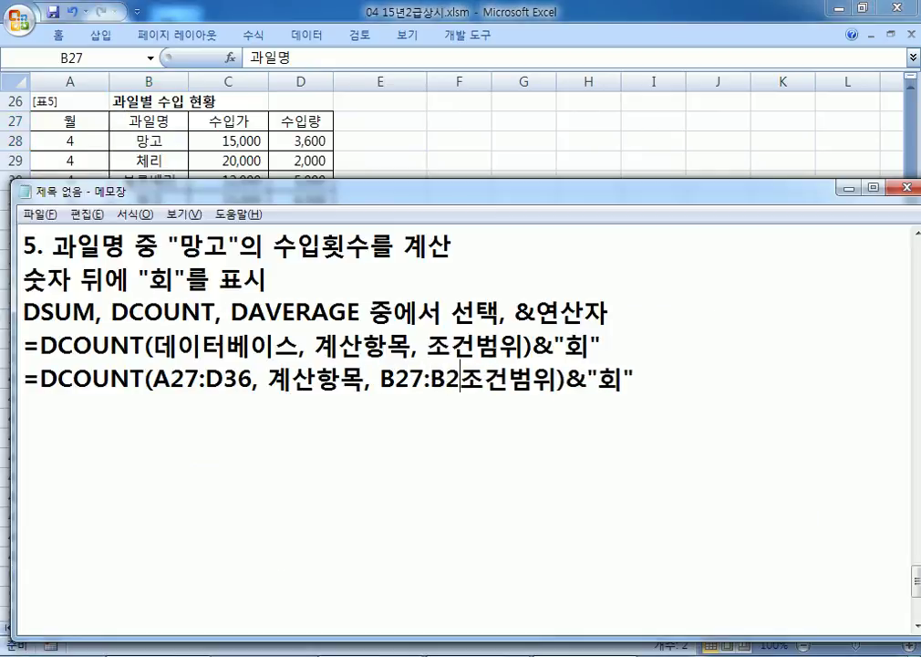
{"action": "type", "text": "8"}
{"action": "key", "text": "Delete"}
{"action": "key", "text": "Delete"}
{"action": "key", "text": "Delete"}
{"action": "key", "text": "Delete"}
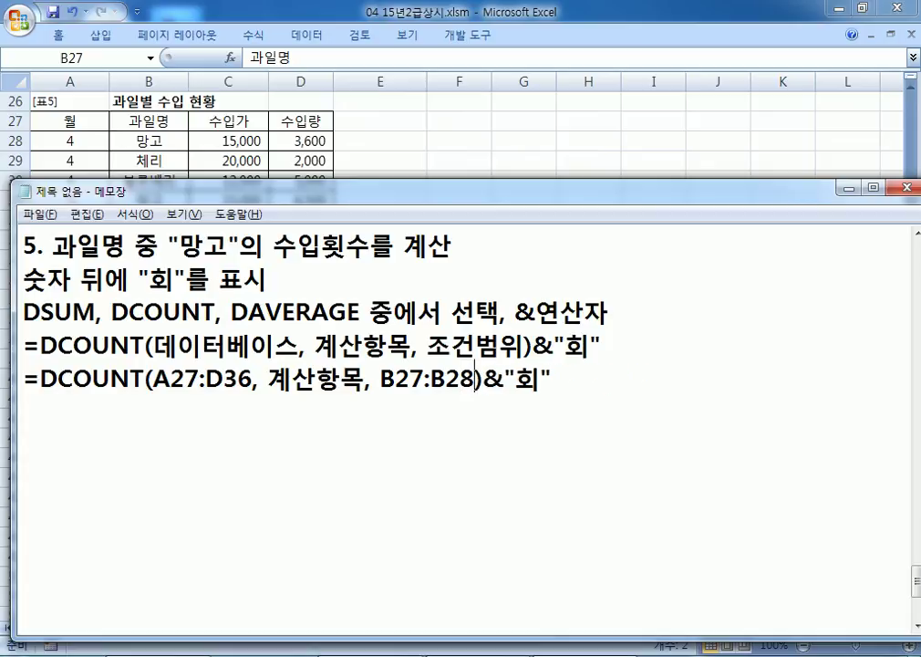
{"action": "left_click", "coordinate": [181, 121]}
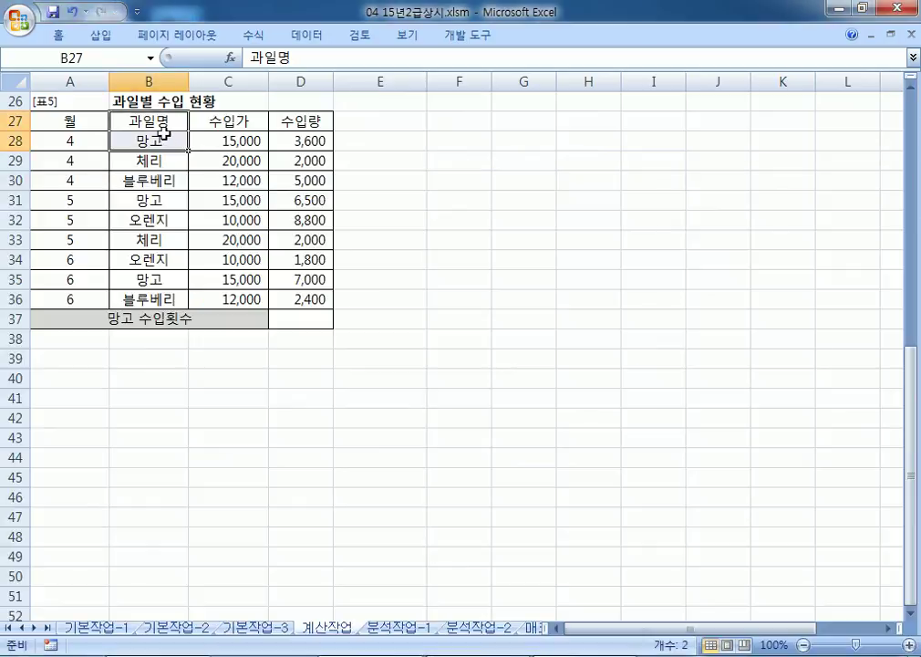
{"action": "left_click_drag", "start_coordinate": [159, 130], "coordinate": [155, 139]}
{"action": "left_click", "coordinate": [397, 197]}
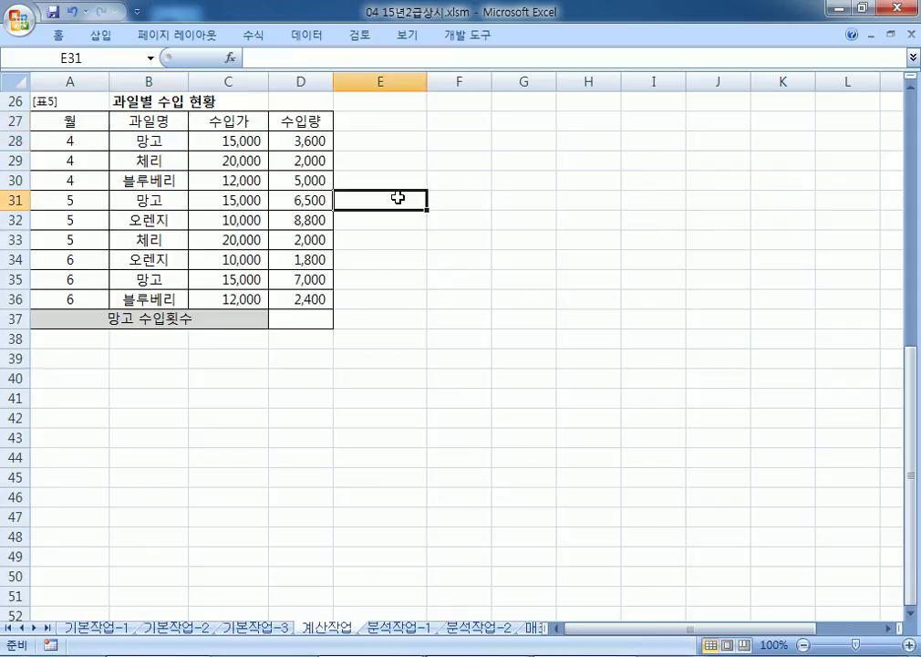
{"action": "key", "text": "alt+Tab"}
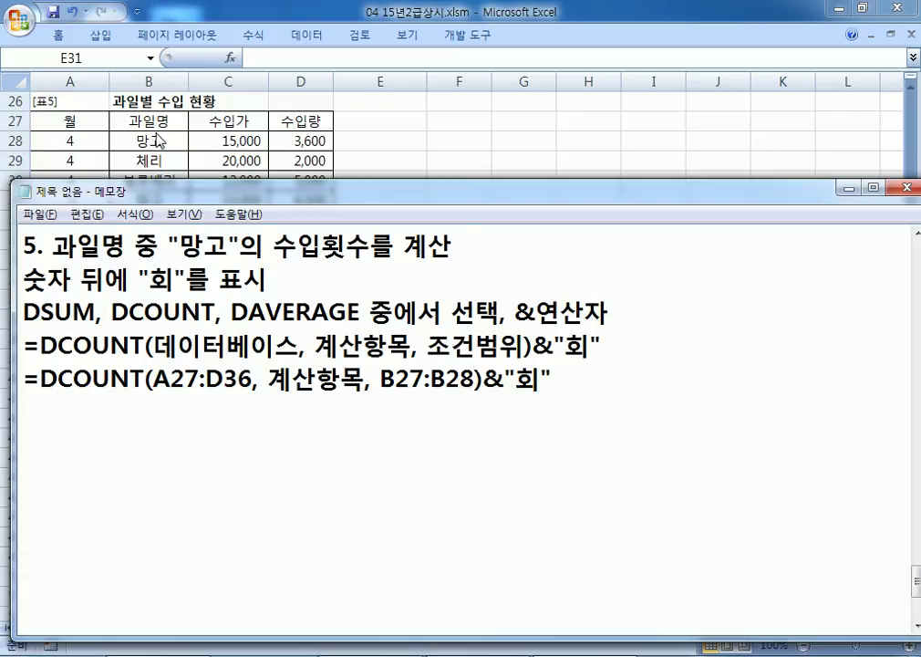
Step: Replace 계산항목 with A27 in the DCOUNT note, then pick out the 망고 months in rows 28, 31 and 35
{"action": "left_click_drag", "start_coordinate": [267, 377], "coordinate": [364, 383]}
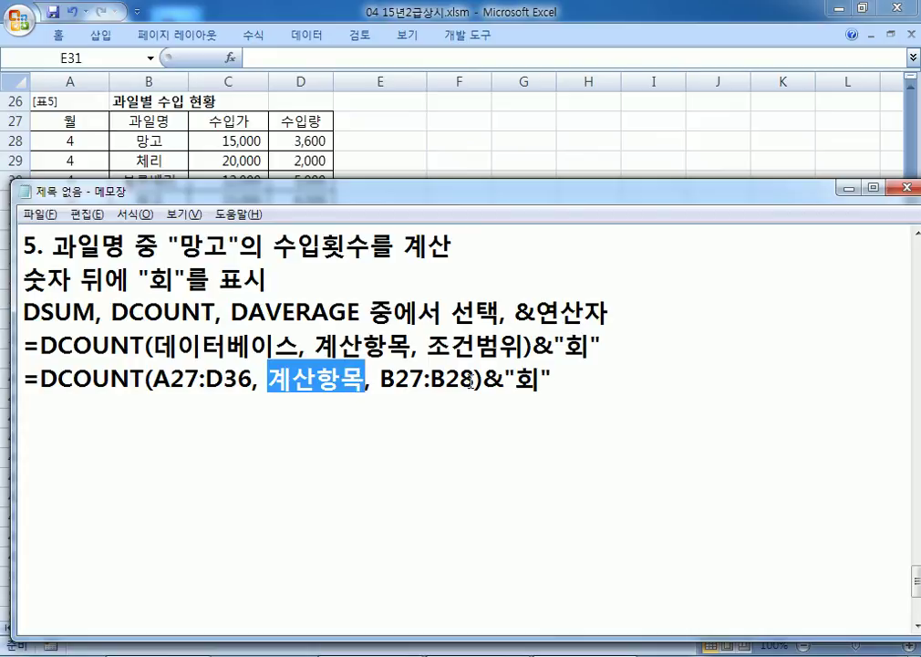
{"action": "type", "text": "A27"}
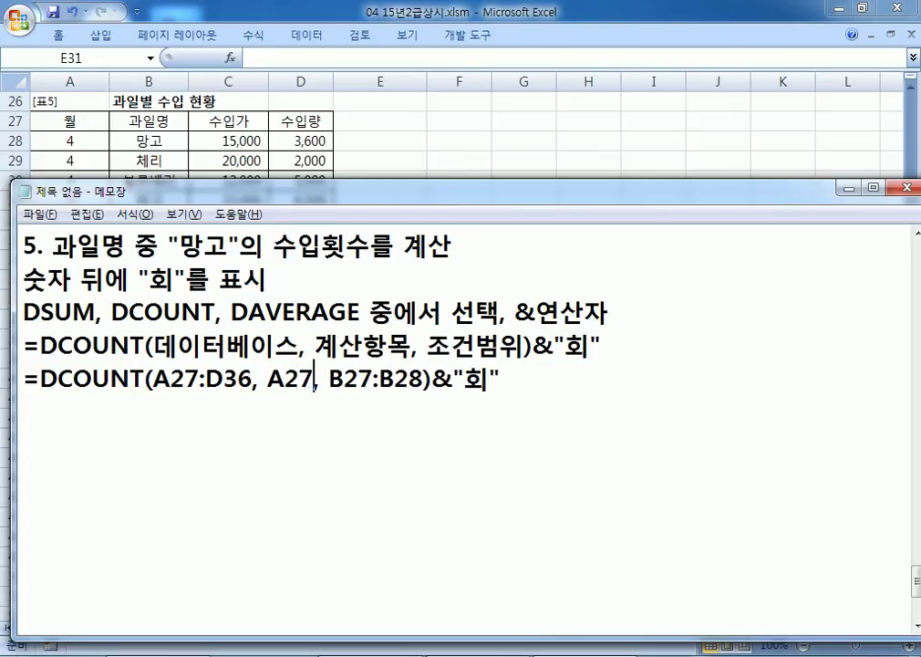
{"action": "key", "text": "alt+Tab"}
{"action": "left_click", "coordinate": [71, 126]}
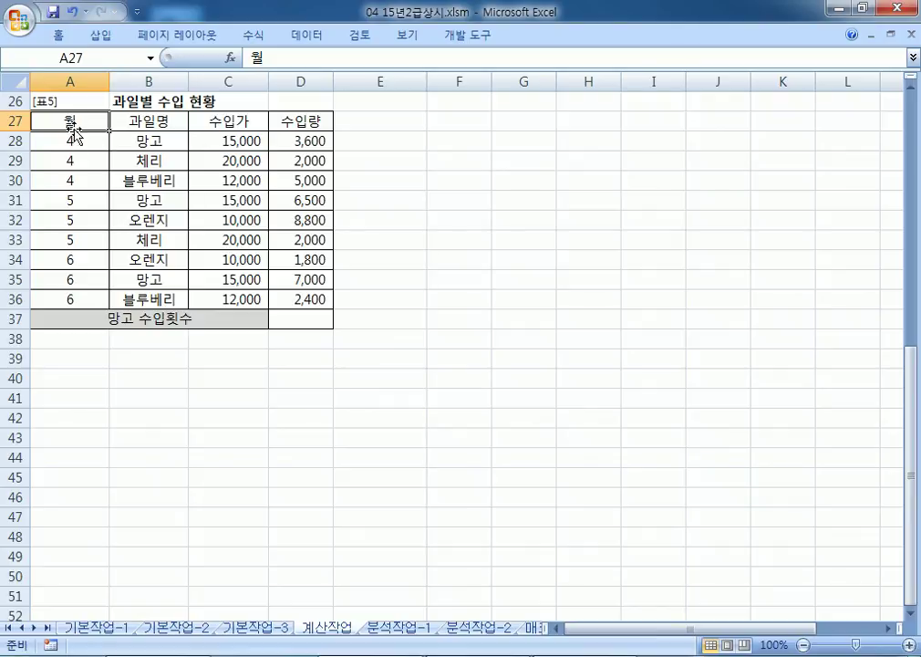
{"action": "left_click_drag", "start_coordinate": [70, 125], "coordinate": [74, 242]}
{"action": "left_click", "coordinate": [132, 140]}
{"action": "left_click", "coordinate": [83, 140]}
{"action": "left_click", "coordinate": [80, 199], "text": "ctrl"}
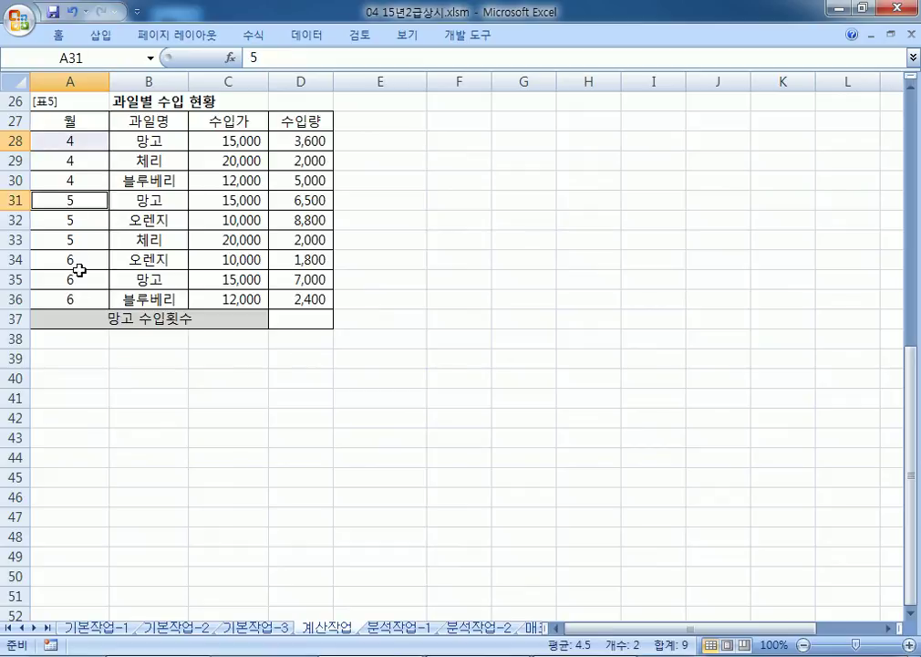
{"action": "left_click", "coordinate": [74, 278], "text": "ctrl"}
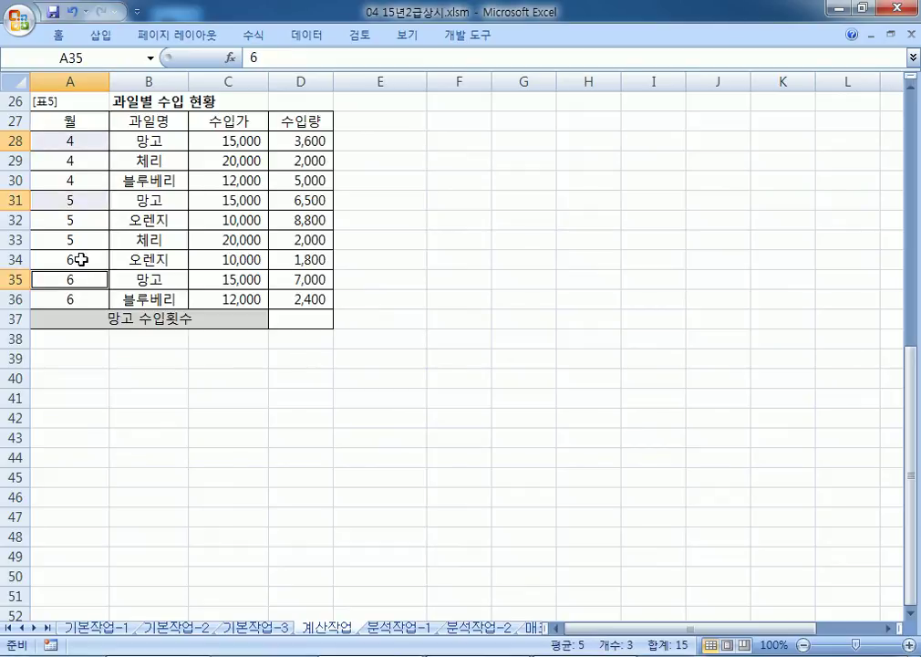
Step: Highlight the 망고 수입가 and 수입량 cells in rows 28, 31 and 35, then return to Notepad
{"action": "left_click", "coordinate": [226, 126]}
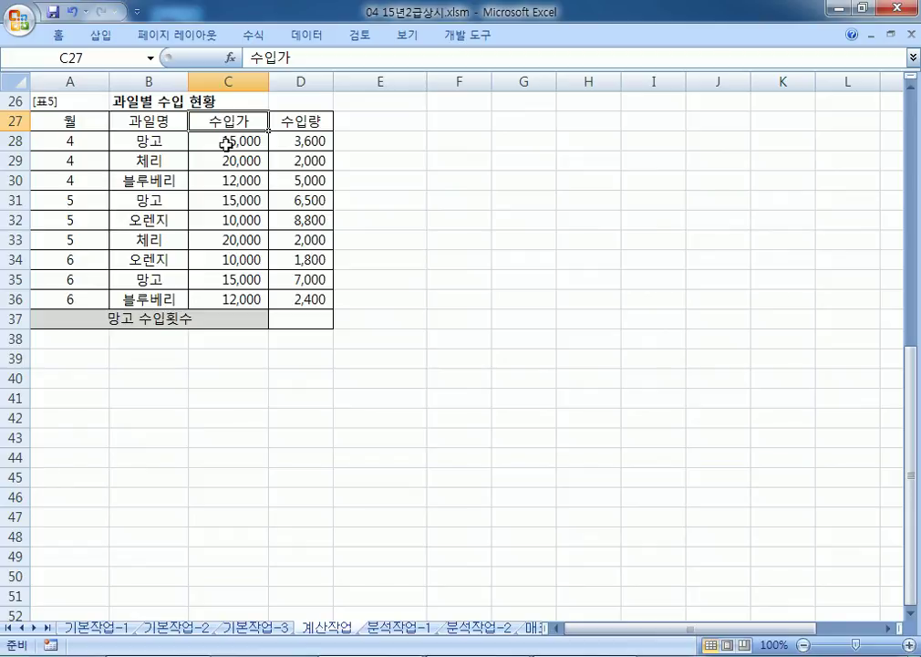
{"action": "left_click", "coordinate": [227, 143]}
{"action": "left_click", "coordinate": [222, 202], "text": "ctrl"}
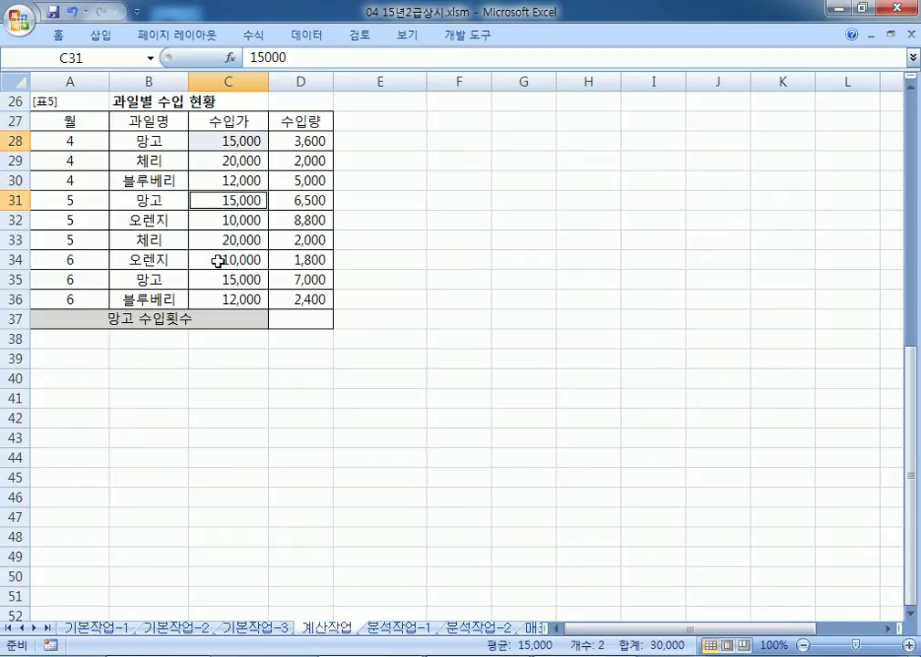
{"action": "left_click", "coordinate": [219, 280], "text": "ctrl"}
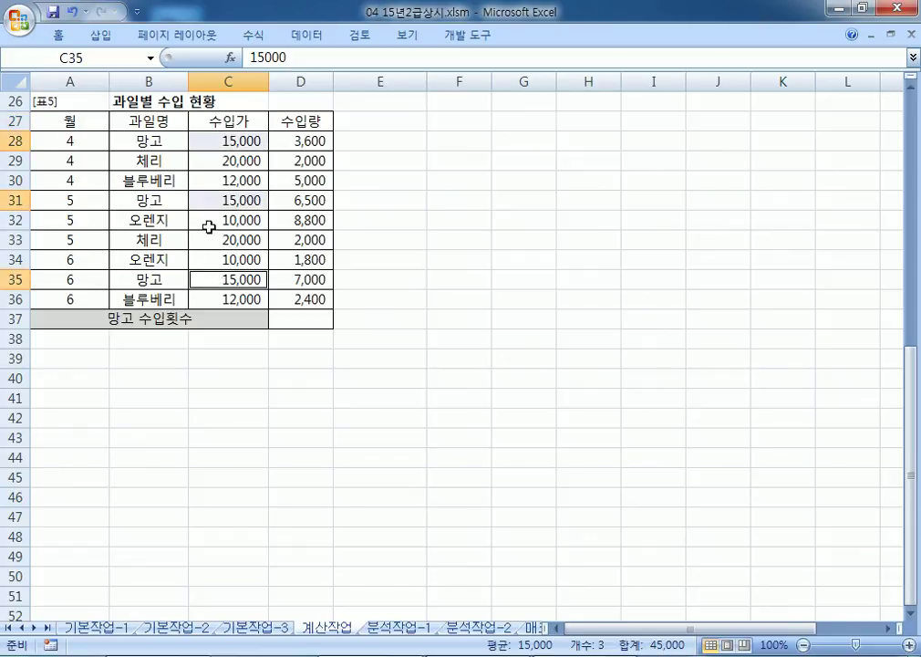
{"action": "left_click", "coordinate": [310, 143]}
{"action": "left_click", "coordinate": [311, 199], "text": "ctrl"}
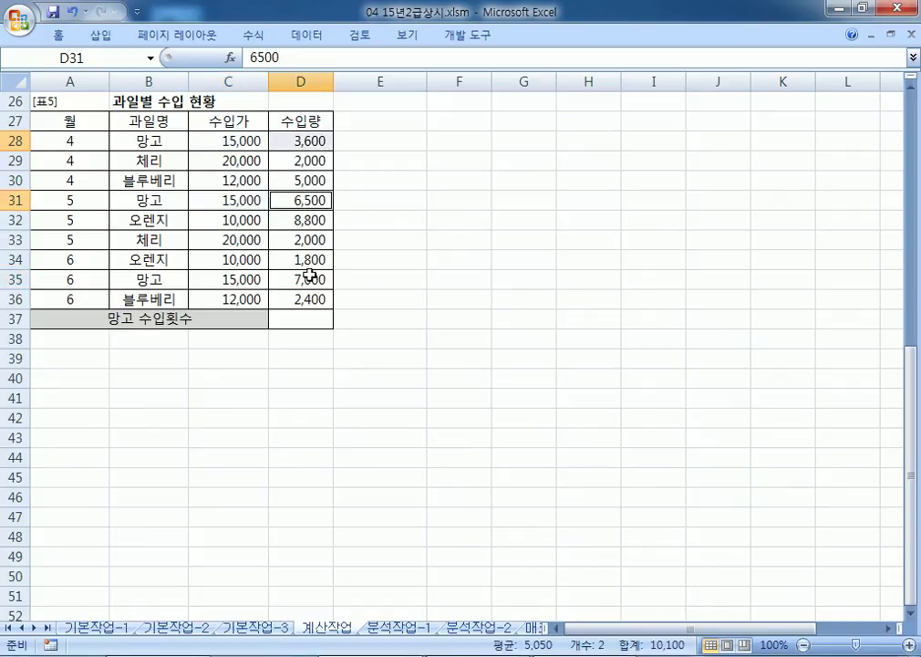
{"action": "left_click", "coordinate": [309, 278], "text": "ctrl"}
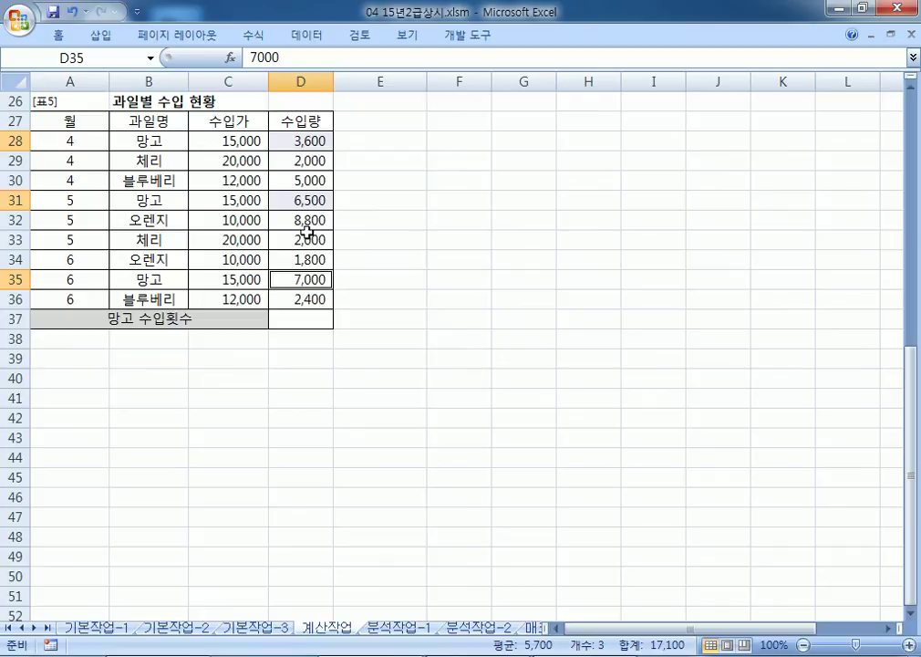
{"action": "key", "text": "alt+Tab"}
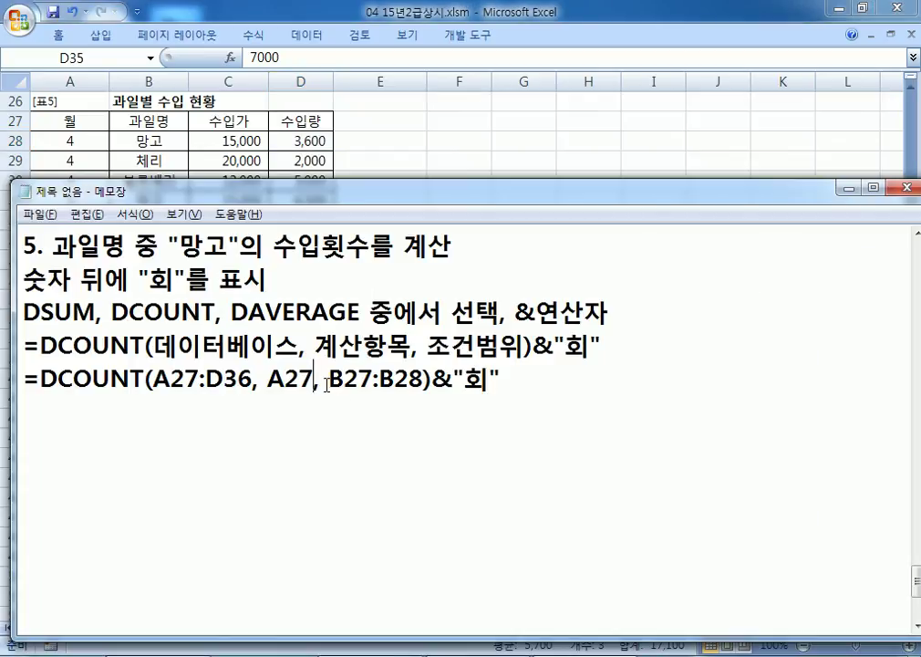
Step: Duplicate the A27 DCOUNT line twice, changing the copies' field argument to C27 and D27
{"action": "key", "text": "shift+Up"}
{"action": "key", "text": "shift+Down"}
{"action": "key", "text": "shift+Down"}
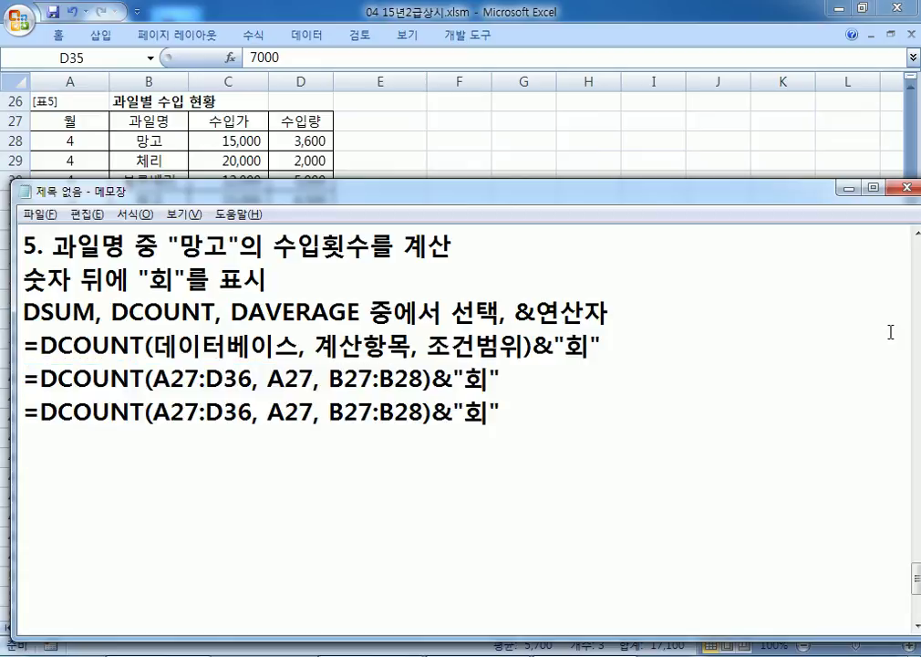
{"action": "type", "text": "=DCOUNT(A27:D36, A27, B27:B28)&\"회\""}
{"action": "key", "text": "Left"}
{"action": "key", "text": "Left"}
{"action": "key", "text": "Left"}
{"action": "key", "text": "Left"}
{"action": "key", "text": "Left"}
{"action": "key", "text": "Left"}
{"action": "key", "text": "Left"}
{"action": "key", "text": "Left"}
{"action": "key", "text": "Left"}
{"action": "key", "text": "Left"}
{"action": "key", "text": "Left"}
{"action": "key", "text": "Left"}
{"action": "key", "text": "Left"}
{"action": "key", "text": "Left"}
{"action": "key", "text": "Left"}
{"action": "key", "text": "Up"}
{"action": "key", "text": "Left"}
{"action": "key", "text": "Left"}
{"action": "key", "text": "Left"}
{"action": "key", "text": "Delete"}
{"action": "type", "text": "C"}
{"action": "key", "text": "Down"}
{"action": "key", "text": "Left"}
{"action": "key", "text": "Delete"}
{"action": "type", "text": "D"}
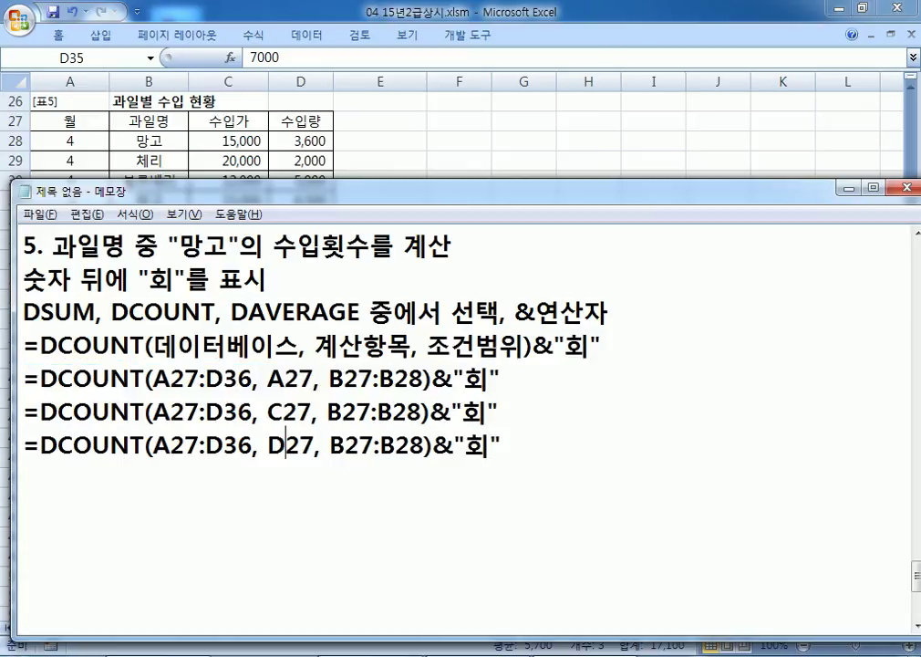
Step: Add a copy of the A27 line that uses field number 1 instead
{"action": "key", "text": "Up"}
{"action": "key", "text": "Home"}
{"action": "key", "text": "shift+Down"}
{"action": "key", "text": "ctrl+c"}
{"action": "key", "text": "Right"}
{"action": "key", "text": "ctrl+v"}
{"action": "key", "text": "Left"}
{"action": "key", "text": "Left"}
{"action": "key", "text": "Left"}
{"action": "key", "text": "Left"}
{"action": "key", "text": "Left"}
{"action": "key", "text": "Left"}
{"action": "key", "text": "Left"}
{"action": "key", "text": "Left"}
{"action": "key", "text": "Left"}
{"action": "key", "text": "Left"}
{"action": "key", "text": "Left"}
{"action": "key", "text": "Left"}
{"action": "key", "text": "Left"}
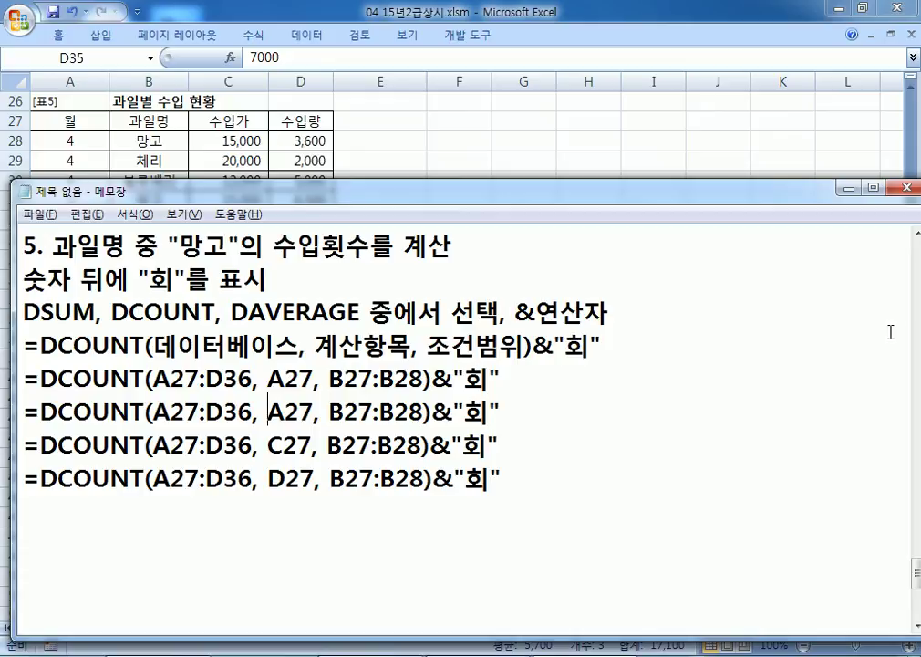
{"action": "key", "text": "Delete"}
{"action": "key", "text": "Delete"}
{"action": "type", "text": "1"}
{"action": "key", "text": "Delete"}
Step: Add a copy of the C27 line that uses field number 3 instead
{"action": "key", "text": "Down"}
{"action": "key", "text": "Home"}
{"action": "key", "text": "shift+Down"}
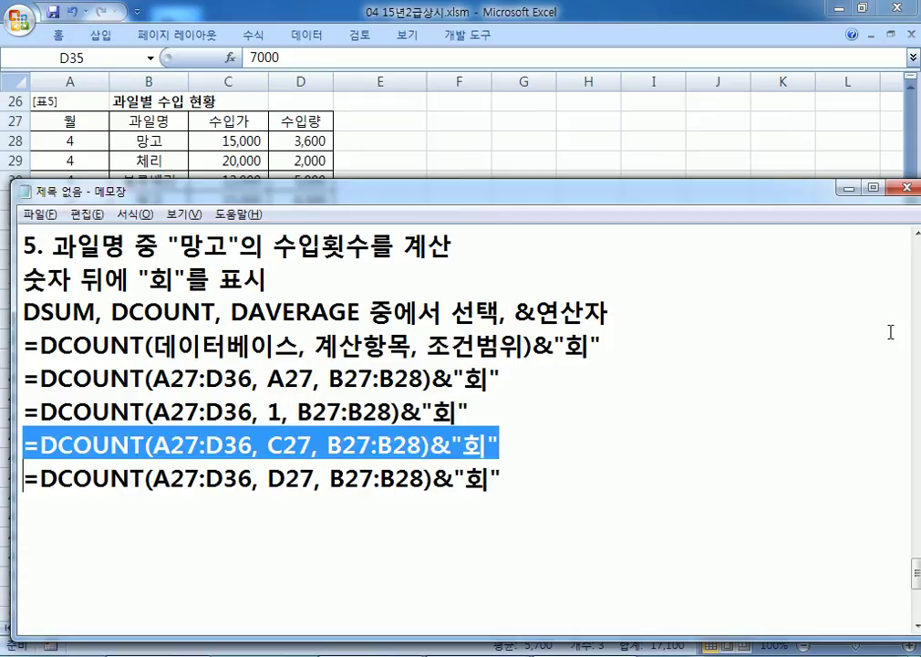
{"action": "key", "text": "ctrl+c"}
{"action": "key", "text": "Right"}
{"action": "key", "text": "ctrl+v"}
{"action": "key", "text": "Left"}
{"action": "key", "text": "Left"}
{"action": "key", "text": "Left"}
{"action": "key", "text": "Left"}
{"action": "key", "text": "Left"}
{"action": "key", "text": "Left"}
{"action": "key", "text": "Left"}
{"action": "key", "text": "Left"}
{"action": "key", "text": "Left"}
{"action": "key", "text": "Left"}
{"action": "key", "text": "Left"}
{"action": "key", "text": "Left"}
{"action": "key", "text": "Left"}
{"action": "key", "text": "Left"}
{"action": "key", "text": "Left"}
{"action": "key", "text": "Left"}
{"action": "key", "text": "Left"}
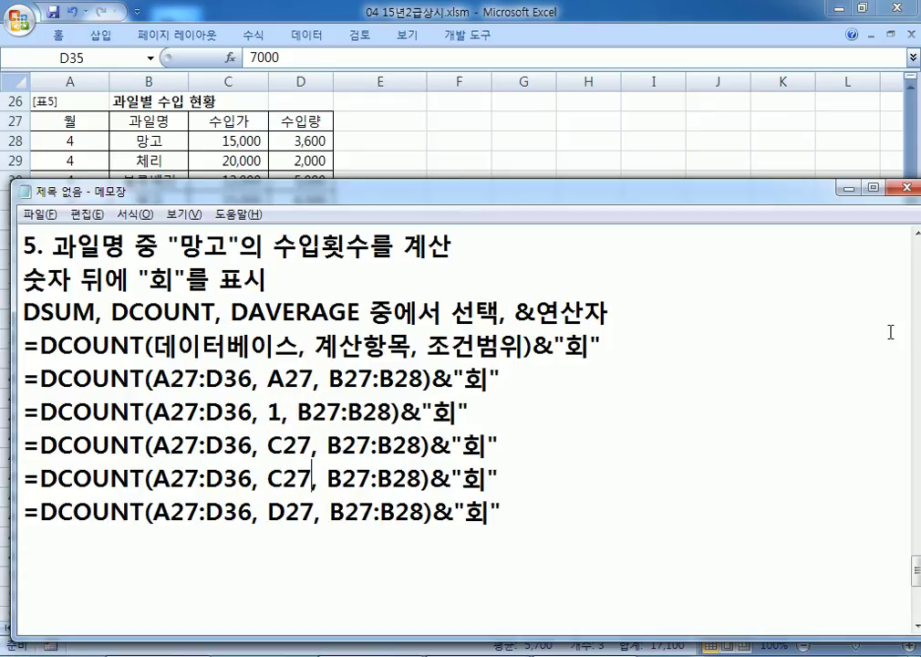
{"action": "key", "text": "Left"}
{"action": "key", "text": "Delete"}
{"action": "key", "text": "Delete"}
{"action": "type", "text": "3"}
{"action": "key", "text": "Delete"}
Step: Add a copy of the D27 line as the last line, using field number 4
{"action": "key", "text": "Down"}
{"action": "key", "text": "Home"}
{"action": "key", "text": "shift+Down"}
{"action": "key", "text": "ctrl+c"}
{"action": "key", "text": "Right"}
{"action": "key", "text": "ctrl+v"}
{"action": "key", "text": "Left"}
{"action": "key", "text": "Left"}
{"action": "key", "text": "Left"}
{"action": "key", "text": "Left"}
{"action": "key", "text": "Left"}
{"action": "key", "text": "Left"}
{"action": "key", "text": "Left"}
{"action": "key", "text": "Left"}
{"action": "key", "text": "Left"}
{"action": "key", "text": "Left"}
{"action": "key", "text": "Left"}
{"action": "key", "text": "Left"}
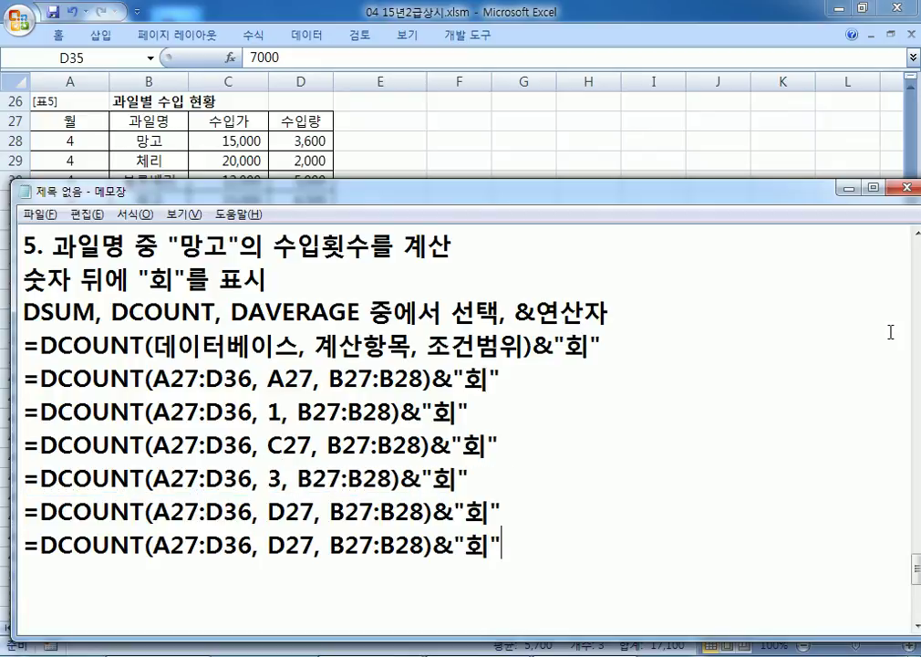
{"action": "key", "text": "Left"}
{"action": "key", "text": "Left"}
{"action": "key", "text": "Left"}
{"action": "key", "text": "Left"}
{"action": "key", "text": "Left"}
{"action": "key", "text": "Left"}
{"action": "type", "text": "4"}
{"action": "key", "text": "Delete"}
{"action": "key", "text": "Delete"}
{"action": "key", "text": "Delete"}
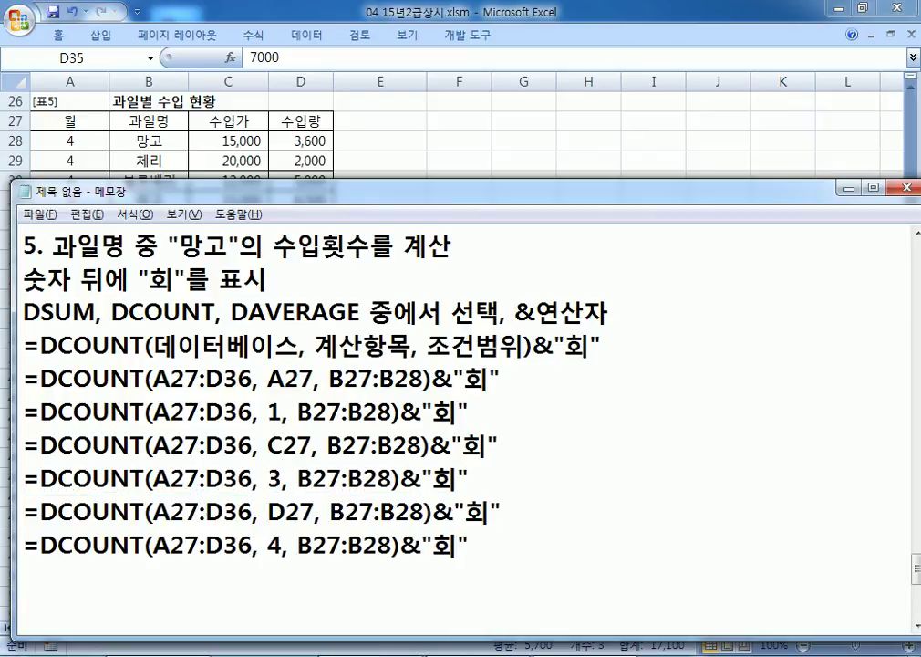
{"action": "scroll", "coordinate": [889, 339], "scroll_direction": "down", "scroll_amount": 1}
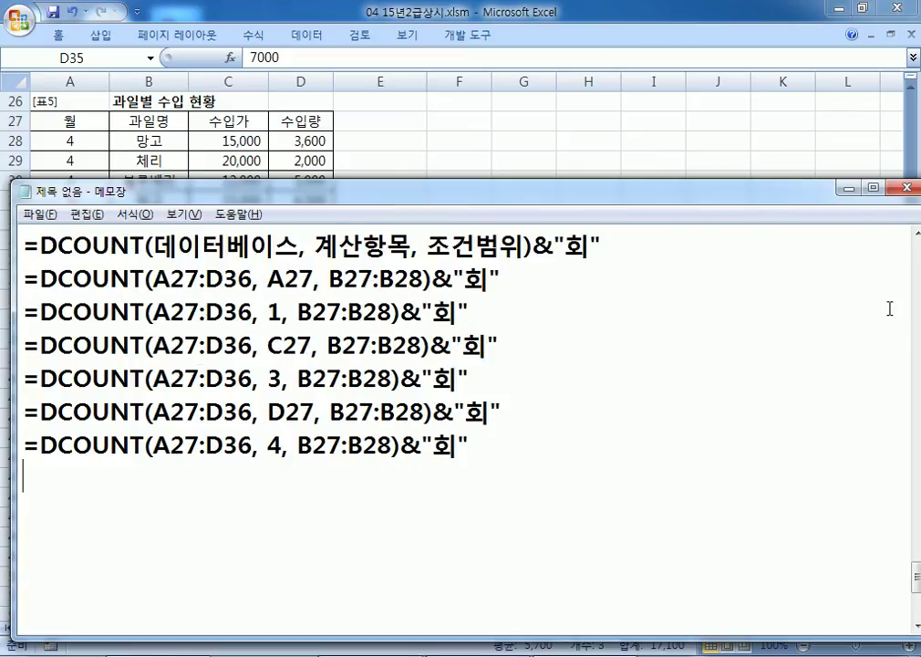
Step: Add a B27 version of the DCOUNT line marked 'X 과일명은 문자항목이기때문에'
{"action": "key", "text": "ctrl+v"}
{"action": "key", "text": "Left"}
{"action": "key", "text": "Left"}
{"action": "key", "text": "Left"}
{"action": "key", "text": "Left"}
{"action": "key", "text": "Left"}
{"action": "key", "text": "Left"}
{"action": "key", "text": "Left"}
{"action": "key", "text": "Left"}
{"action": "key", "text": "Left"}
{"action": "key", "text": "Left"}
{"action": "key", "text": "Left"}
{"action": "key", "text": "Left"}
{"action": "key", "text": "Left"}
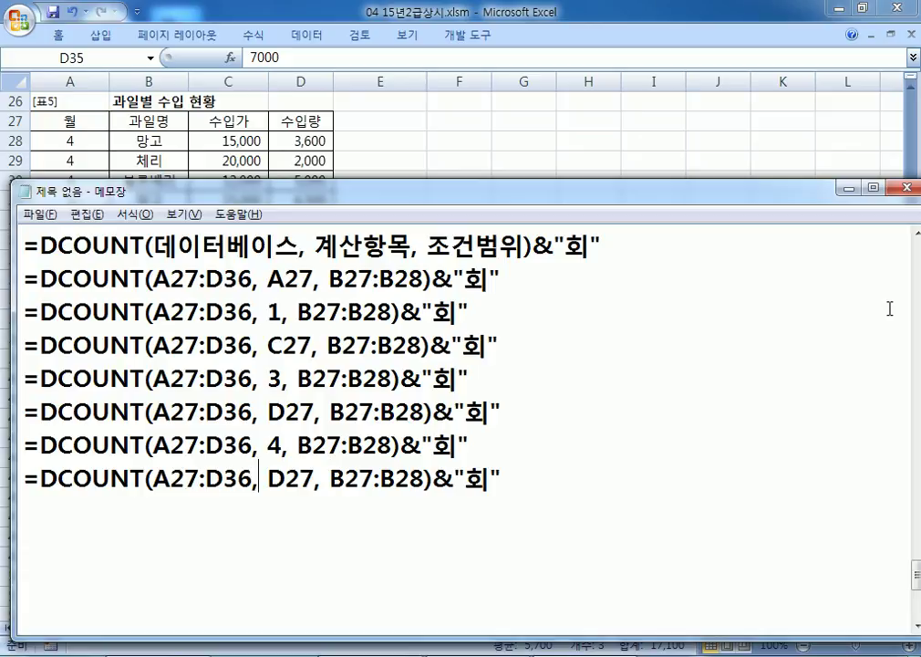
{"action": "type", "text": "B"}
{"action": "key", "text": "Delete"}
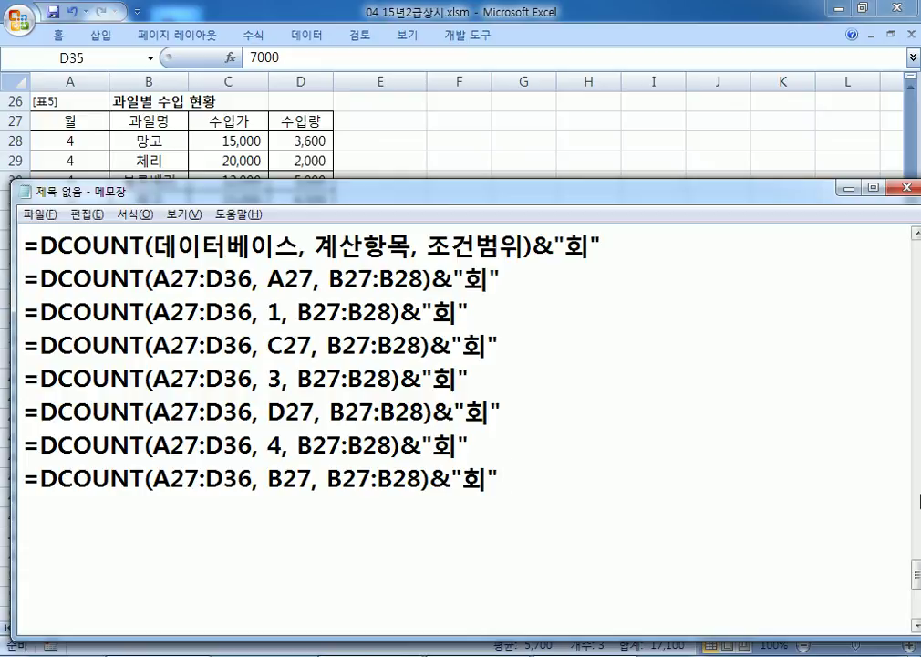
{"action": "type", "text": "X 과일명"}
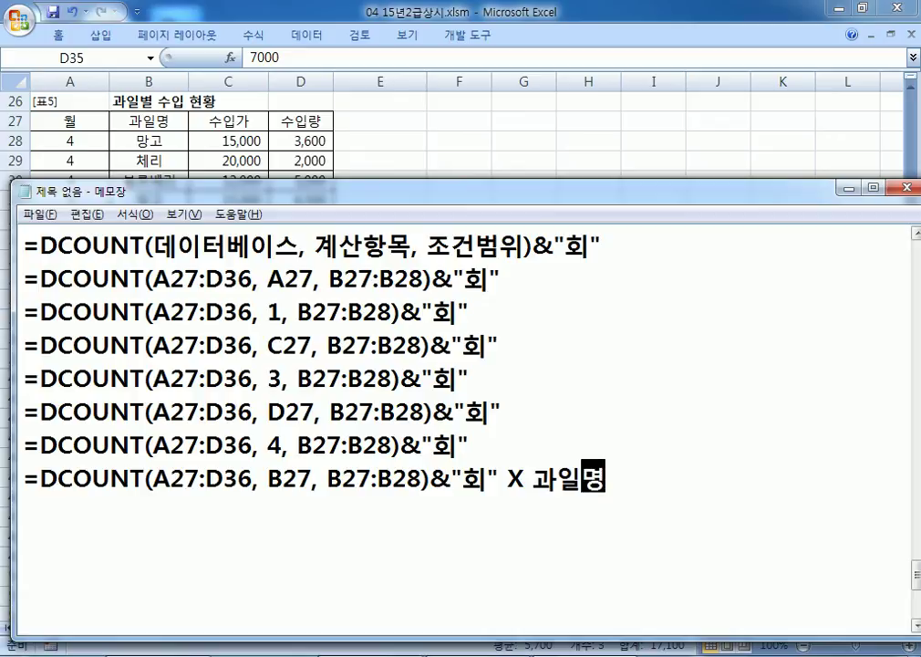
{"action": "type", "text": "은"}
{"action": "type", "text": " 문자항목"}
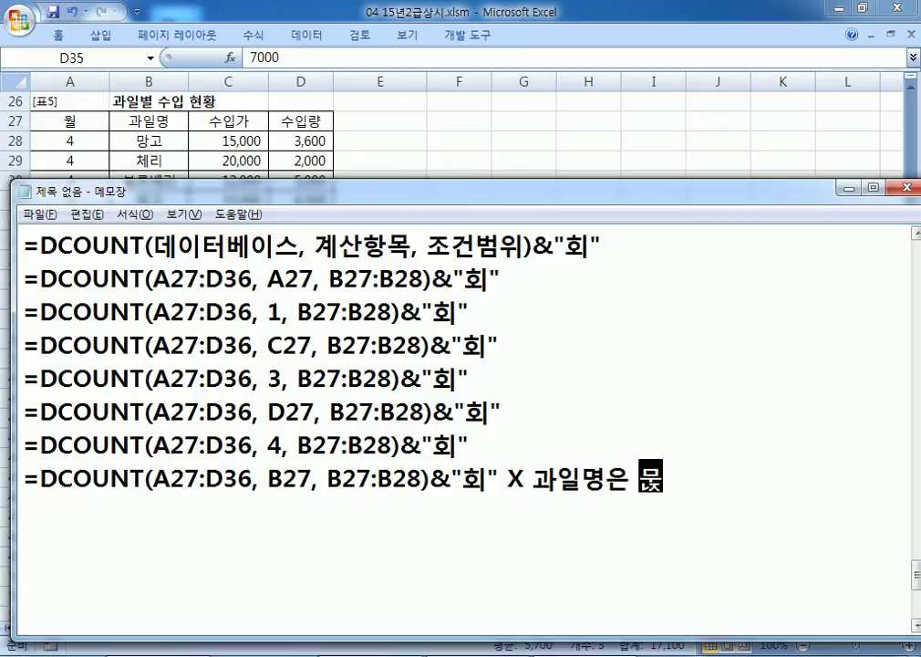
{"action": "type", "text": "이기때무네"}
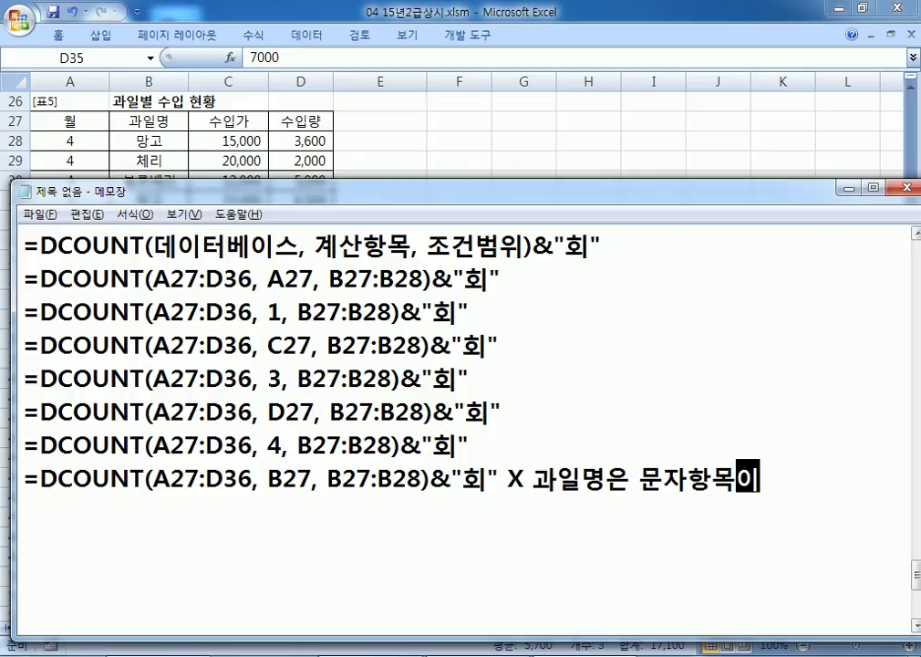
{"action": "key", "text": "BackSpace"}
{"action": "key", "text": "BackSpace"}
{"action": "type", "text": "문에"}
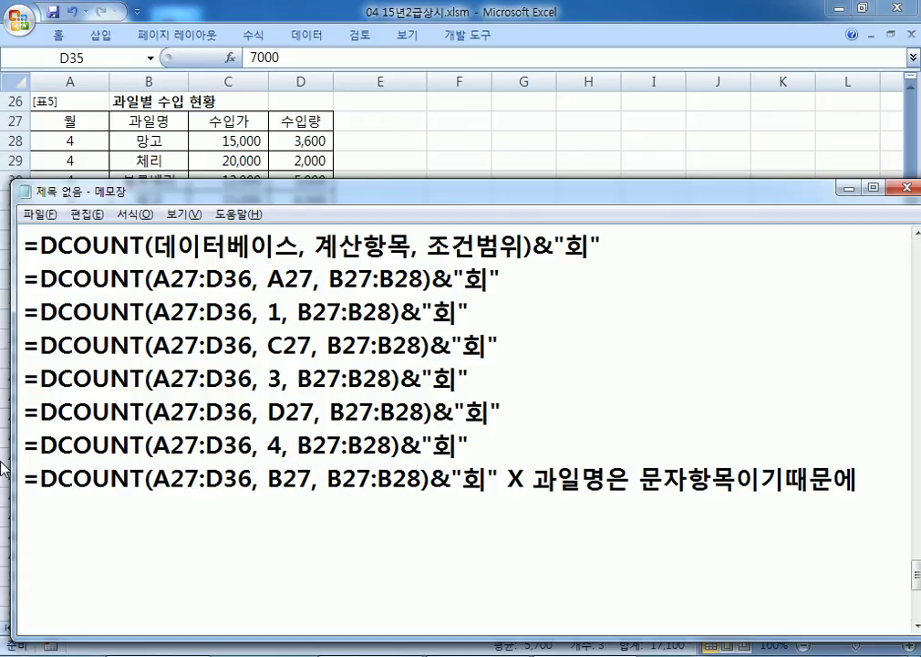
Step: Copy that line below with field 2 replacing B27, and add a space before 때문에 in both lines
{"action": "left_click_drag", "start_coordinate": [22, 478], "coordinate": [25, 509]}
{"action": "left_click", "coordinate": [229, 528]}
{"action": "key", "text": "ctrl+v"}
{"action": "left_click_drag", "start_coordinate": [266, 511], "coordinate": [313, 511]}
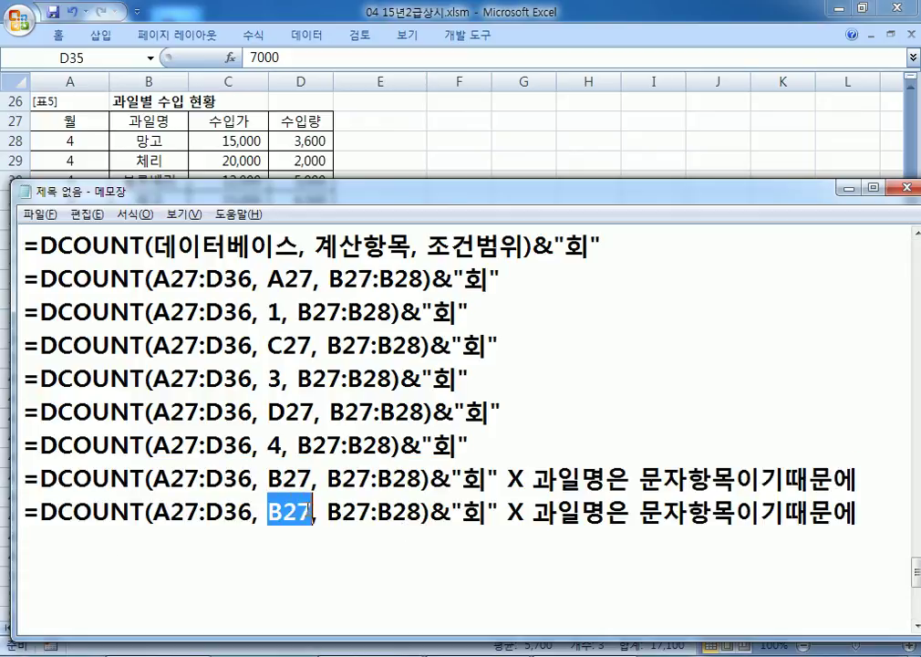
{"action": "type", "text": "2"}
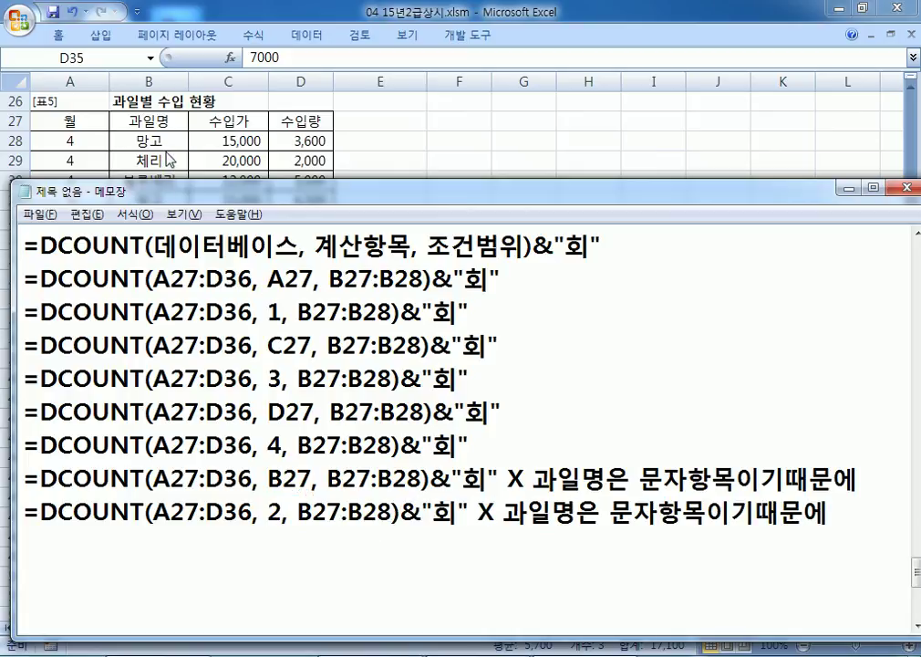
{"action": "left_click", "coordinate": [784, 479]}
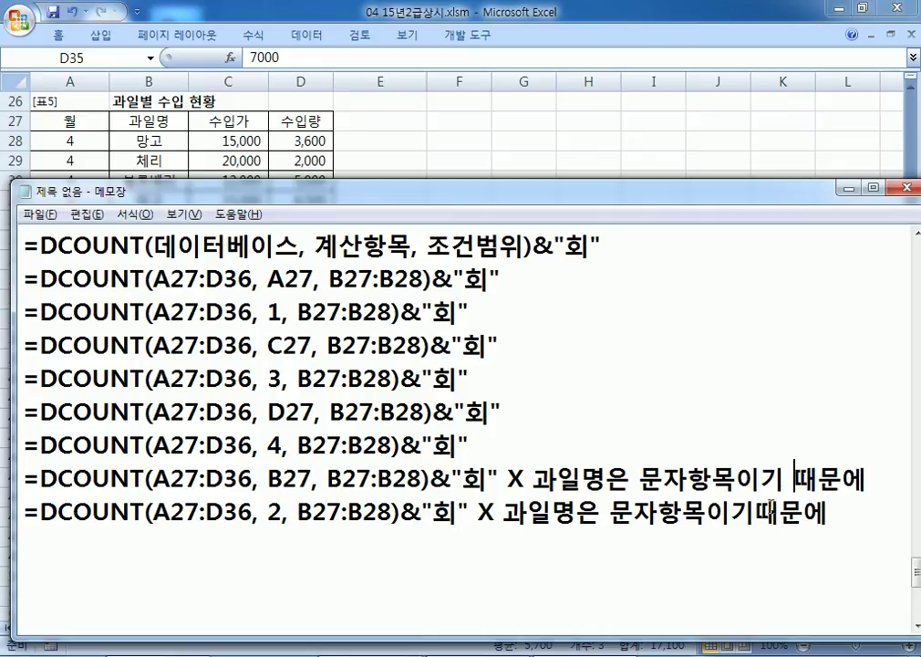
{"action": "left_click", "coordinate": [765, 512]}
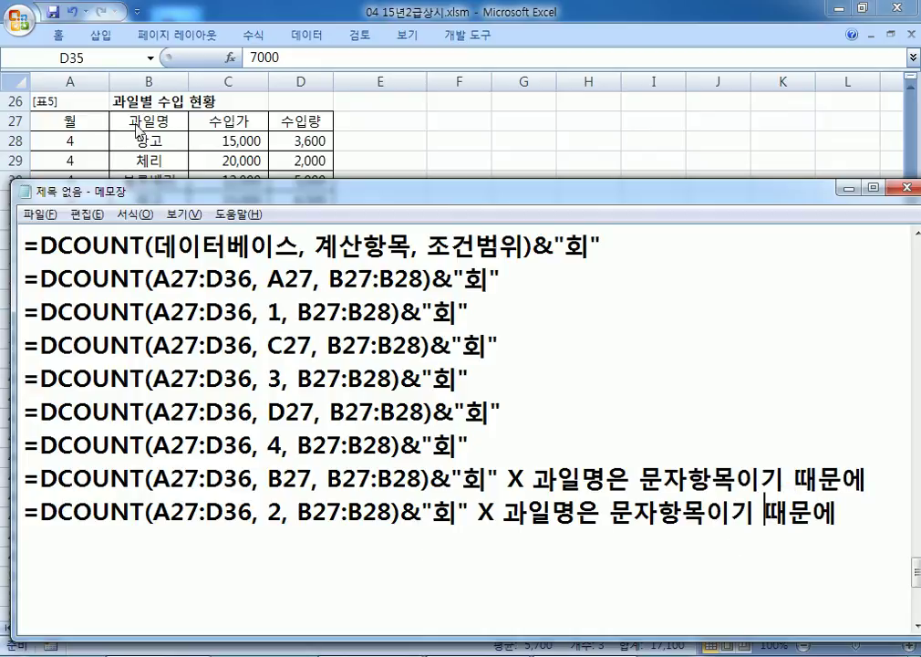
{"action": "left_click_drag", "start_coordinate": [144, 512], "coordinate": [39, 497]}
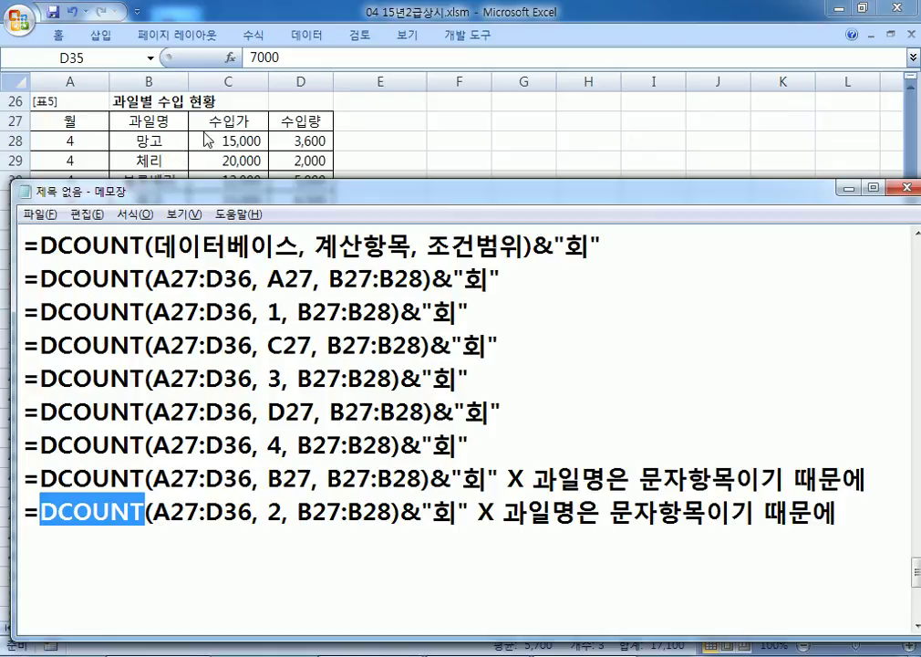
Step: Mark DCOUNT in the notes, then check the 망고 months in A28, A31 and A35
{"action": "scroll", "coordinate": [160, 323], "scroll_direction": "up", "scroll_amount": 1}
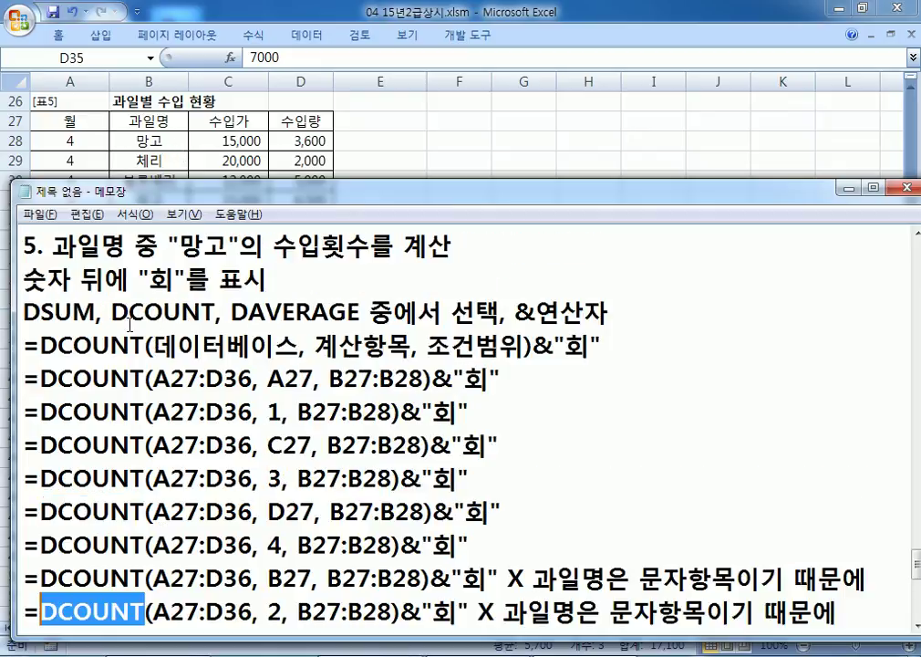
{"action": "left_click_drag", "start_coordinate": [143, 313], "coordinate": [207, 313]}
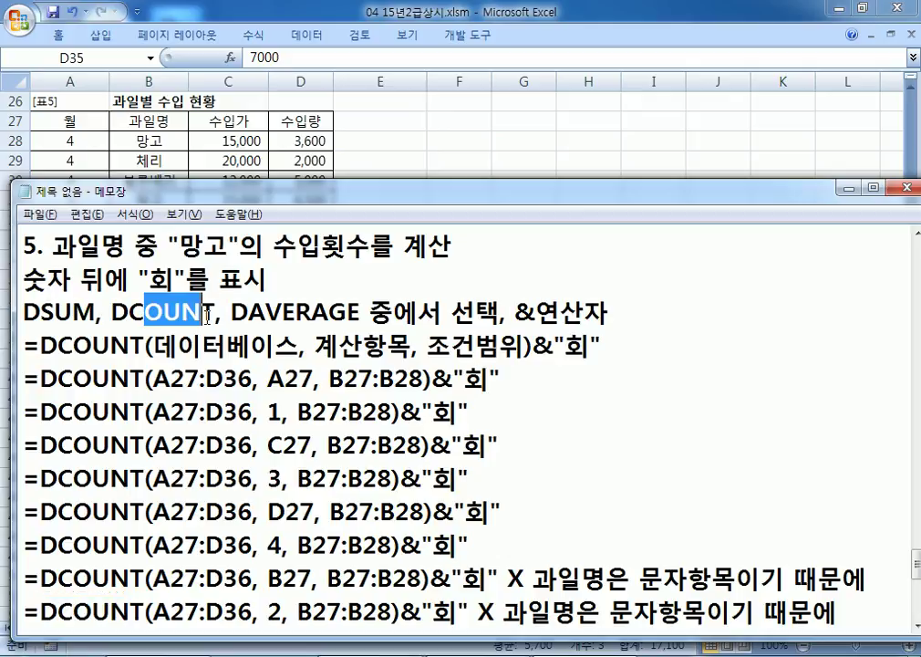
{"action": "scroll", "coordinate": [207, 316], "scroll_direction": "down", "scroll_amount": 2}
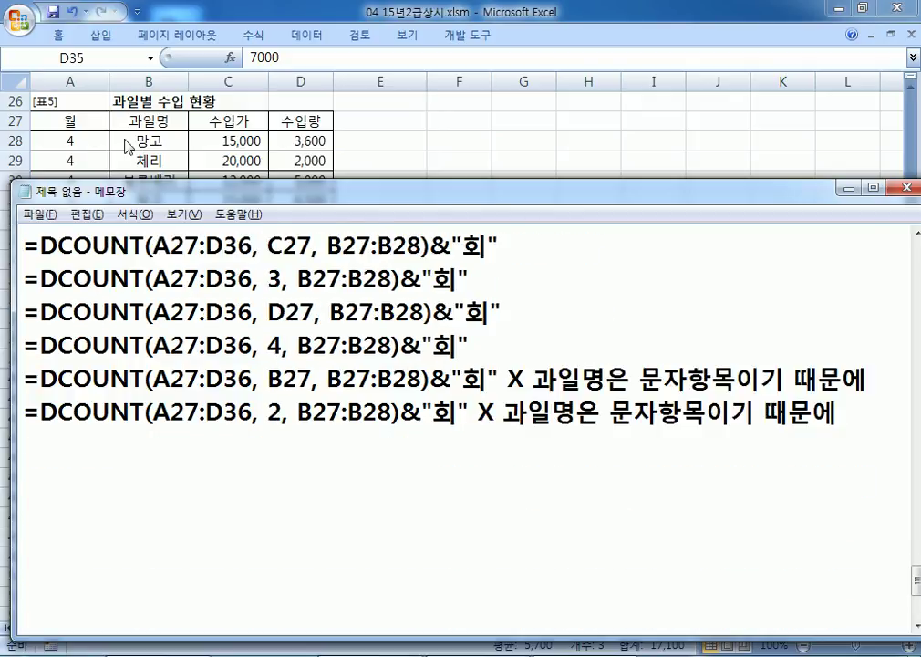
{"action": "left_click", "coordinate": [68, 121]}
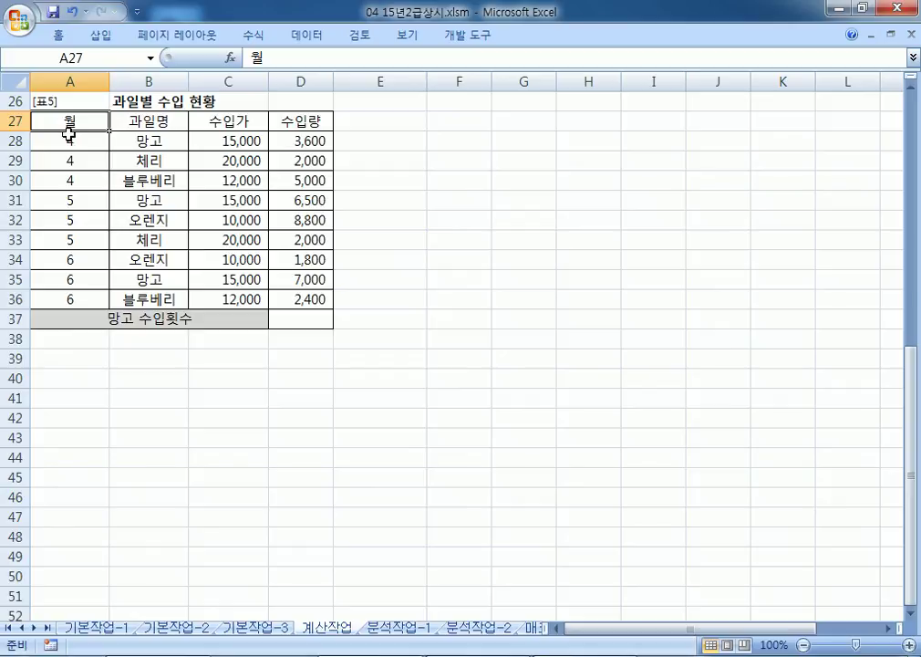
{"action": "left_click", "coordinate": [71, 142]}
{"action": "left_click", "coordinate": [74, 200]}
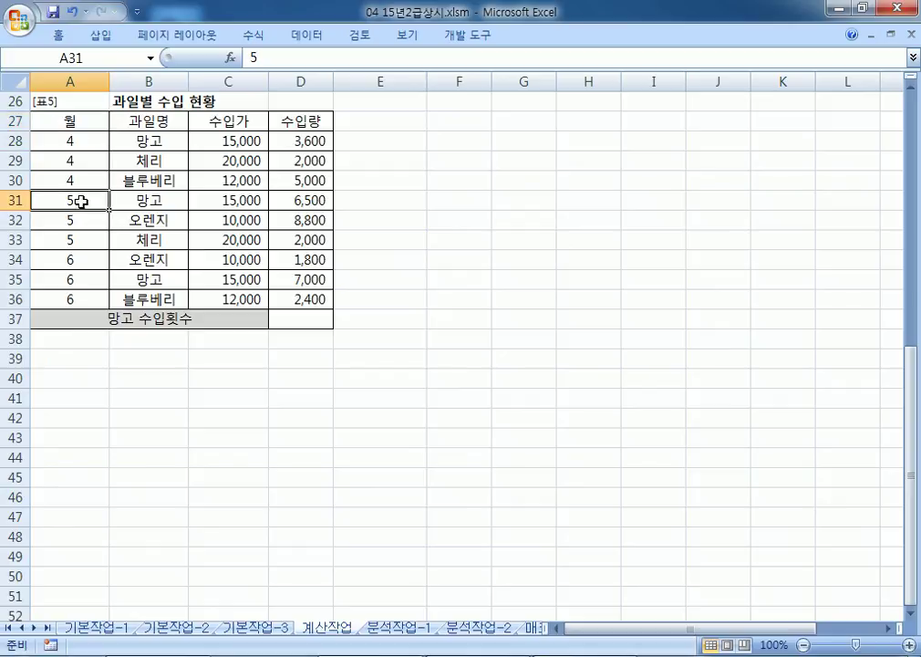
{"action": "left_click", "coordinate": [89, 280]}
Step: Check the 수입가 and 수입량 cells in C27/D27 and the 망고 rows 28, 31, 35
{"action": "left_click", "coordinate": [230, 120]}
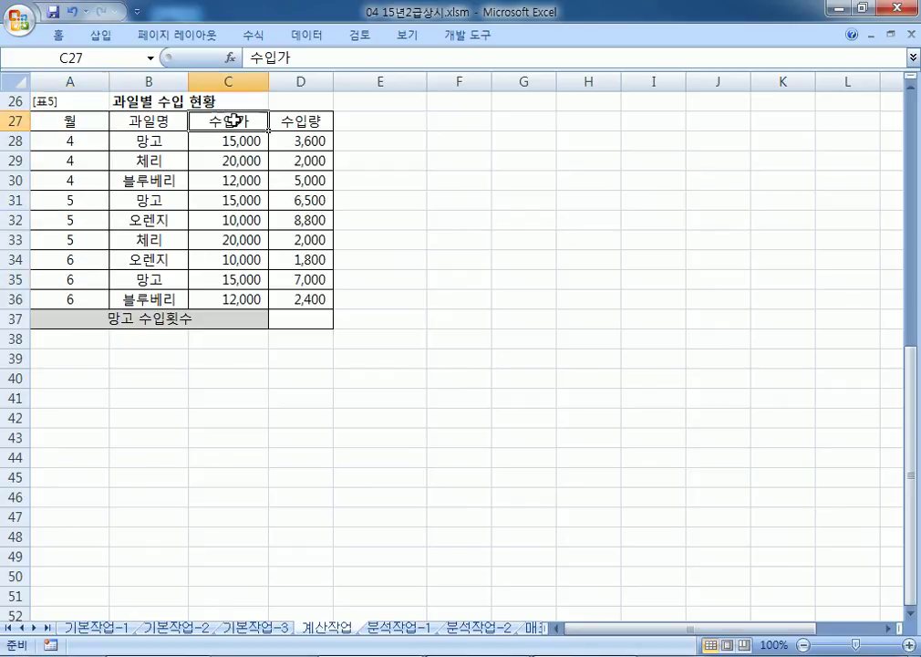
{"action": "left_click", "coordinate": [242, 146]}
{"action": "left_click", "coordinate": [227, 200]}
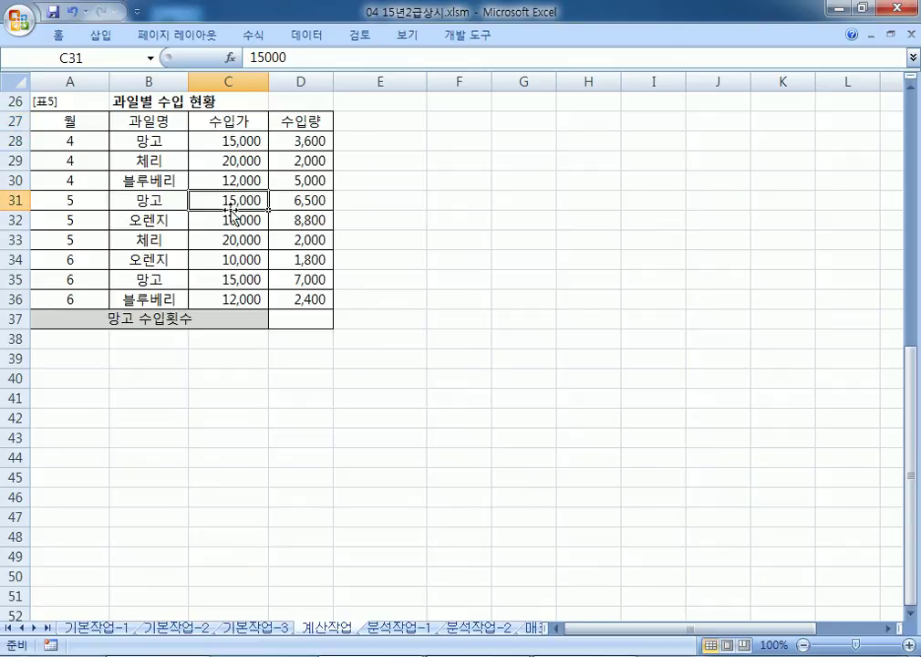
{"action": "left_click", "coordinate": [224, 280]}
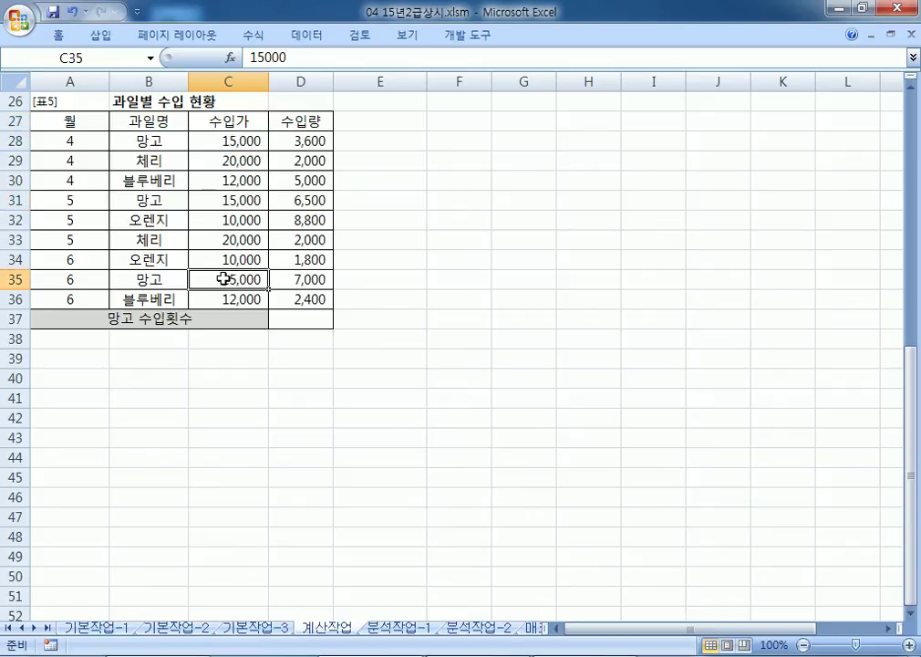
{"action": "left_click", "coordinate": [304, 121]}
{"action": "left_click", "coordinate": [304, 141]}
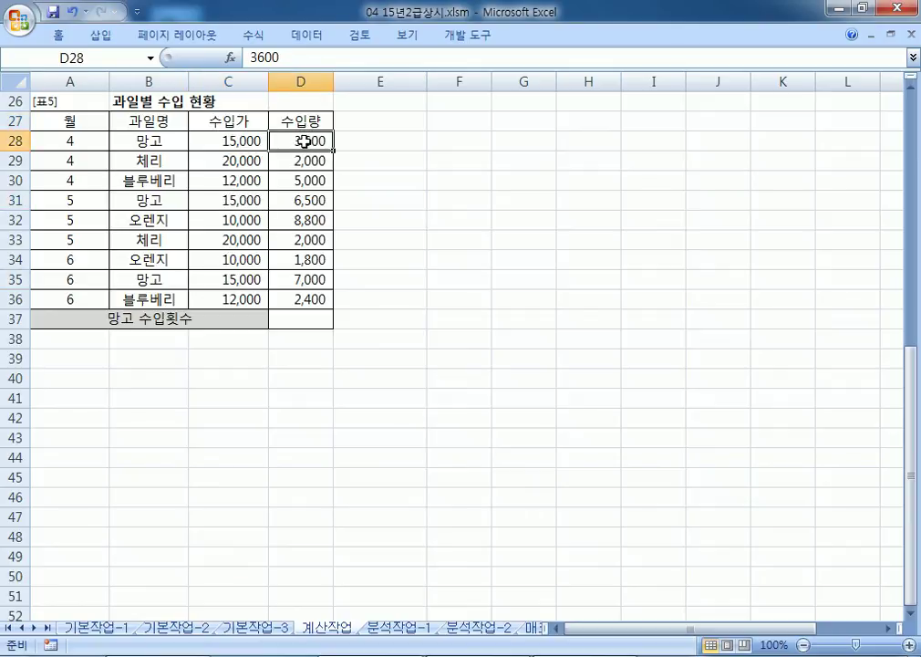
{"action": "left_click", "coordinate": [305, 200]}
{"action": "left_click", "coordinate": [292, 276]}
Step: Review the Notepad notes to the last line, then bring the Excel workbook forward
{"action": "key", "text": "alt+Tab"}
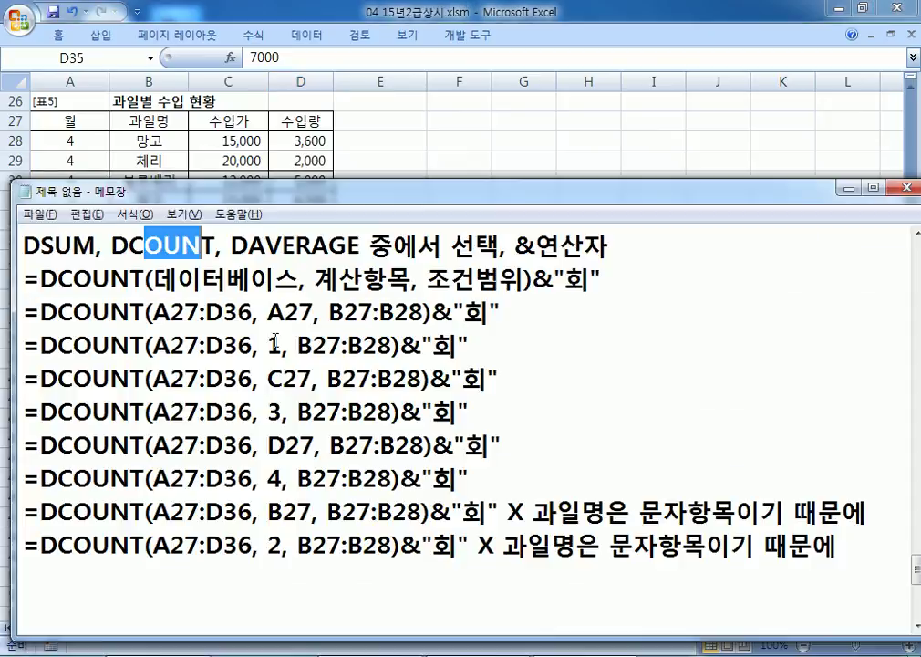
{"action": "scroll", "coordinate": [357, 369], "scroll_direction": "down", "scroll_amount": 1}
{"action": "scroll", "coordinate": [362, 400], "scroll_direction": "up", "scroll_amount": 1}
{"action": "scroll", "coordinate": [284, 562], "scroll_direction": "up", "scroll_amount": 1}
{"action": "scroll", "coordinate": [282, 556], "scroll_direction": "down", "scroll_amount": 2}
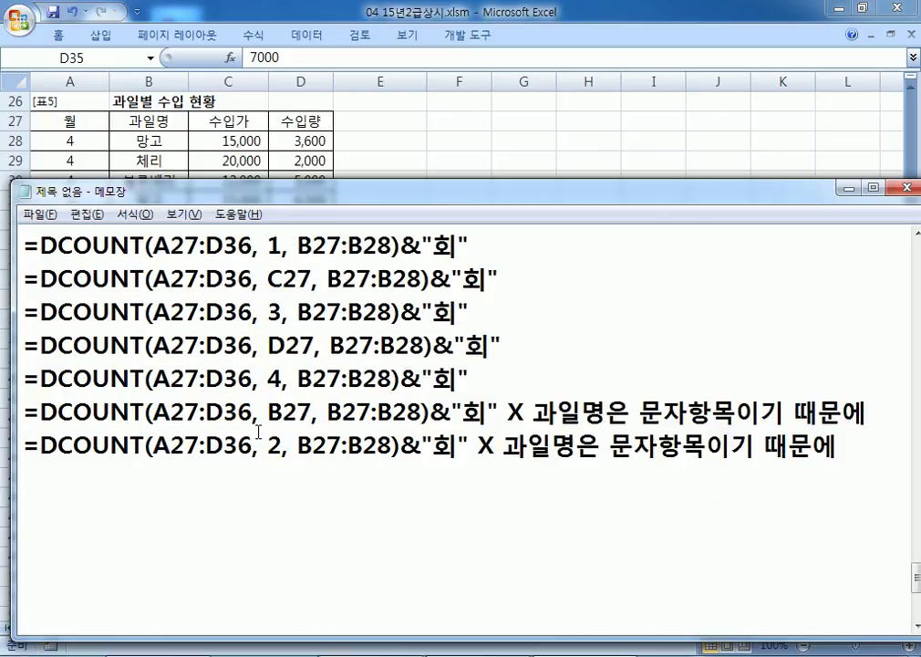
{"action": "scroll", "coordinate": [253, 438], "scroll_direction": "up", "scroll_amount": 1}
{"action": "left_click", "coordinate": [916, 234]}
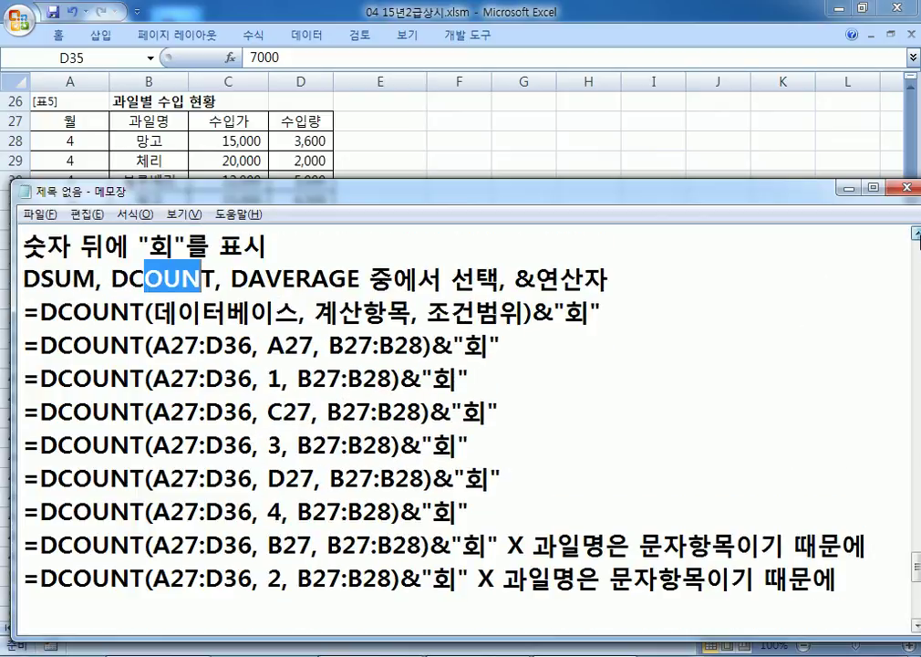
{"action": "left_click", "coordinate": [916, 233]}
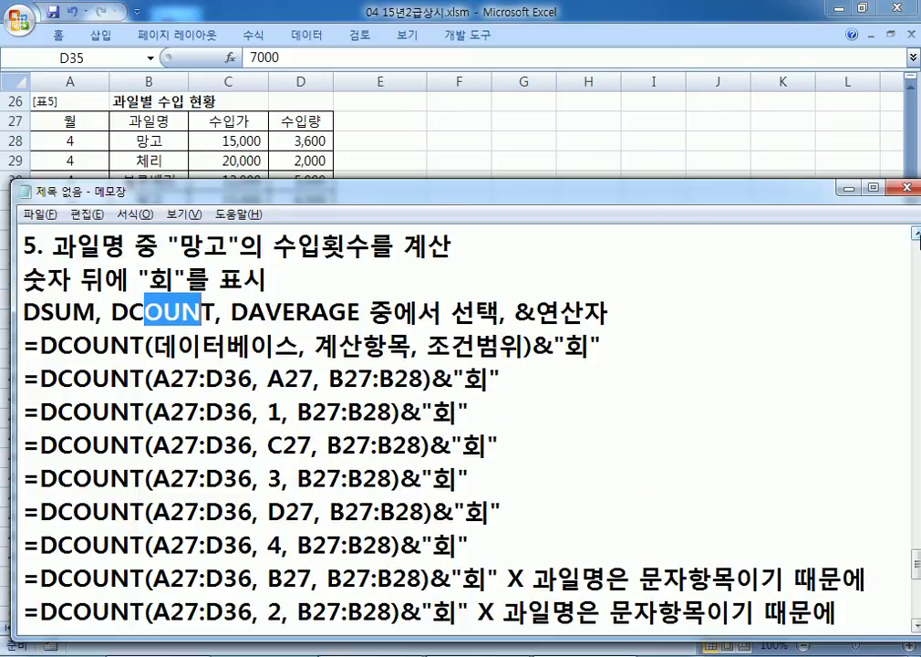
{"action": "left_click", "coordinate": [832, 607]}
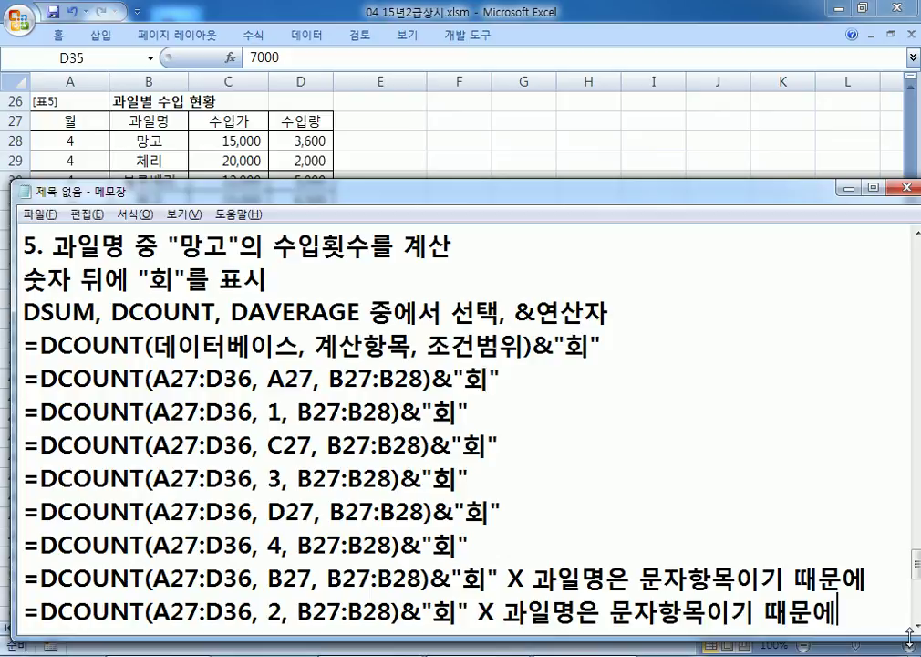
{"action": "left_click", "coordinate": [910, 641]}
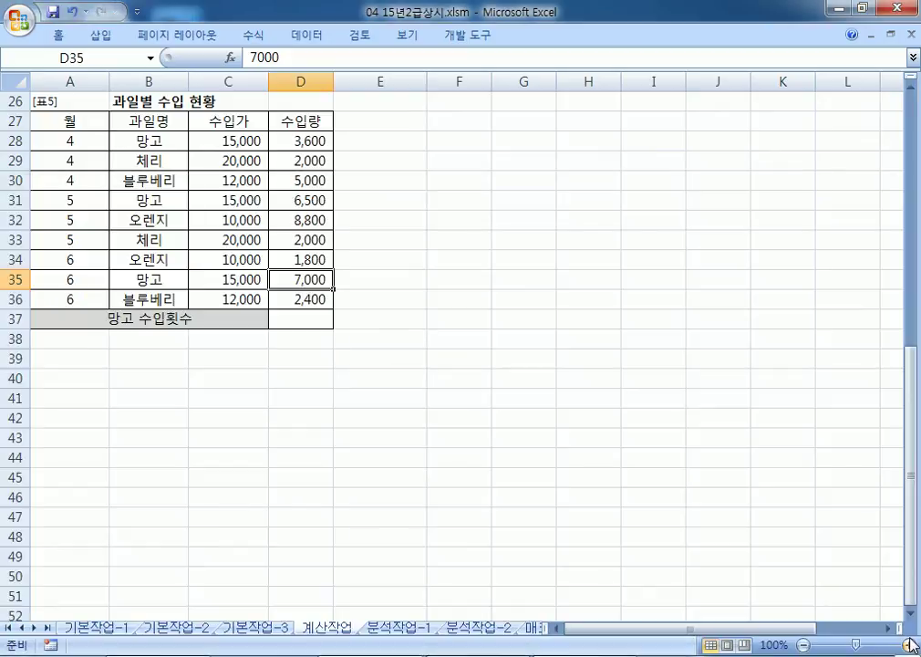
Step: On sheet 분석작업-1, sort the table descending by the 결제방식 column (D3)
{"action": "key", "text": "ctrl+Page_Down"}
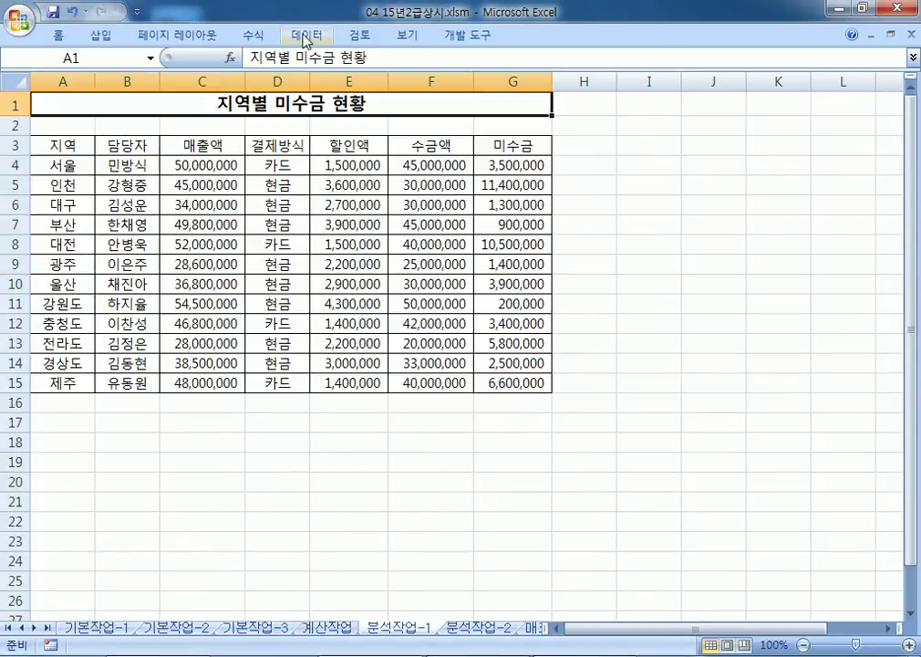
{"action": "left_click", "coordinate": [305, 35]}
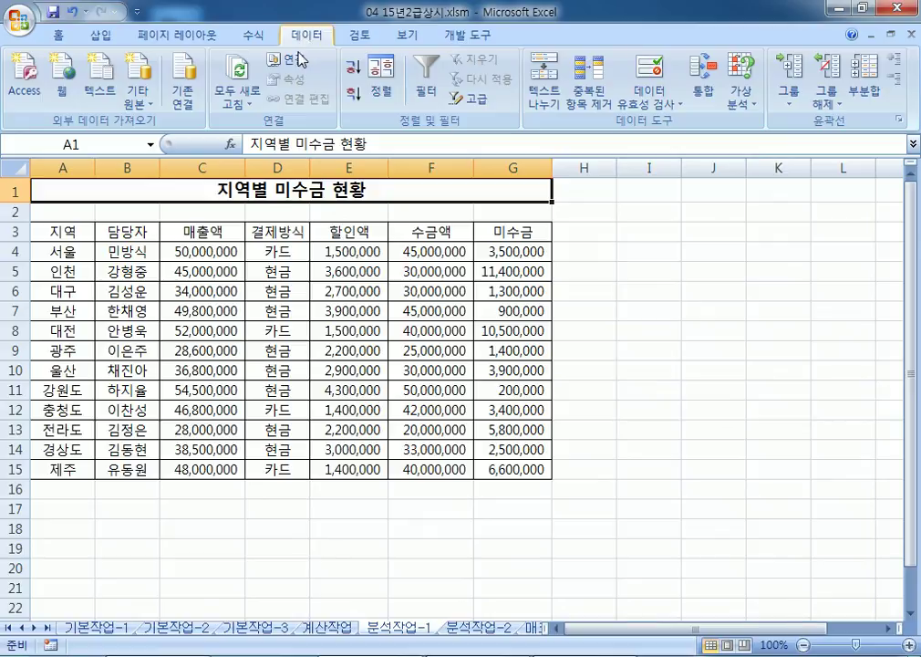
{"action": "left_click", "coordinate": [97, 239]}
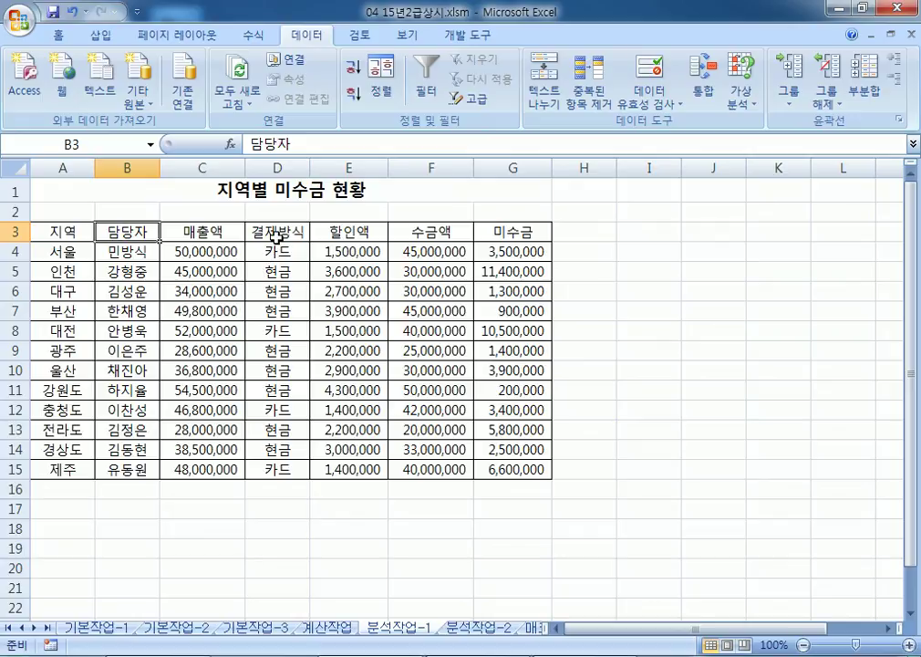
{"action": "left_click", "coordinate": [277, 237]}
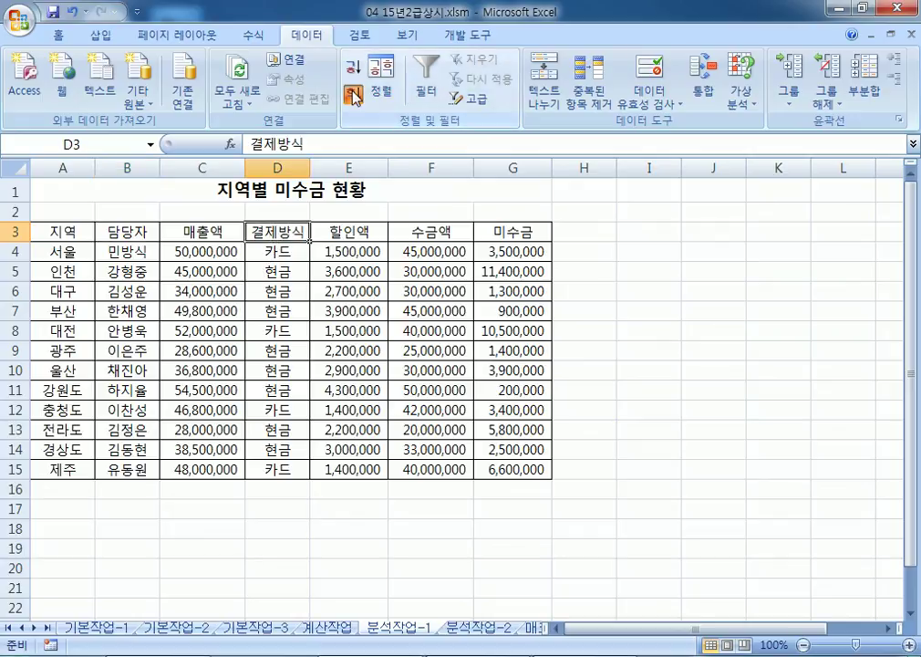
{"action": "left_click", "coordinate": [353, 96]}
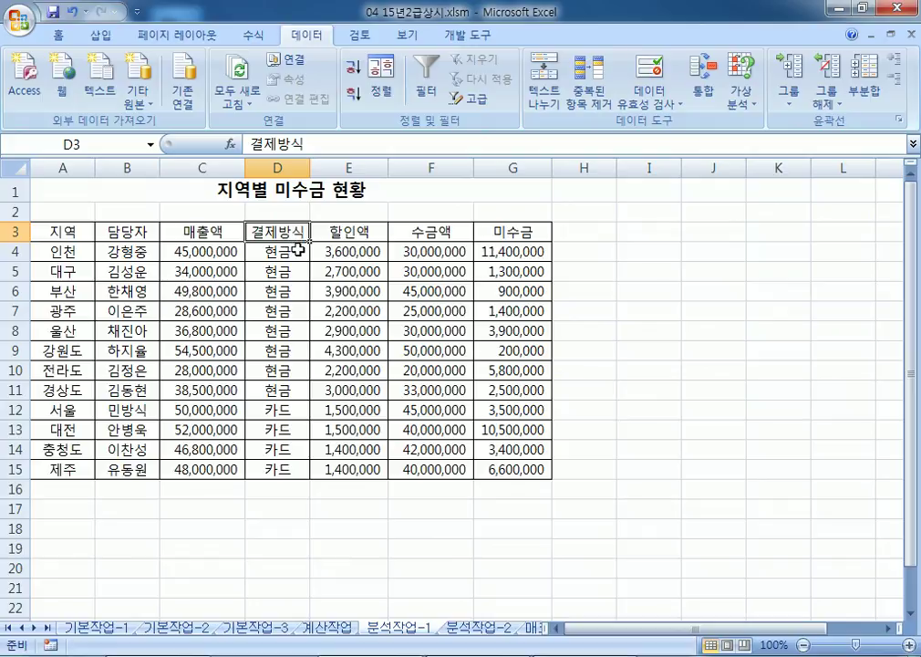
Step: Subtotal by 결제방식 with sums of 할인액, 수금액 and 미수금
{"action": "left_click", "coordinate": [864, 84]}
{"action": "left_click", "coordinate": [452, 185]}
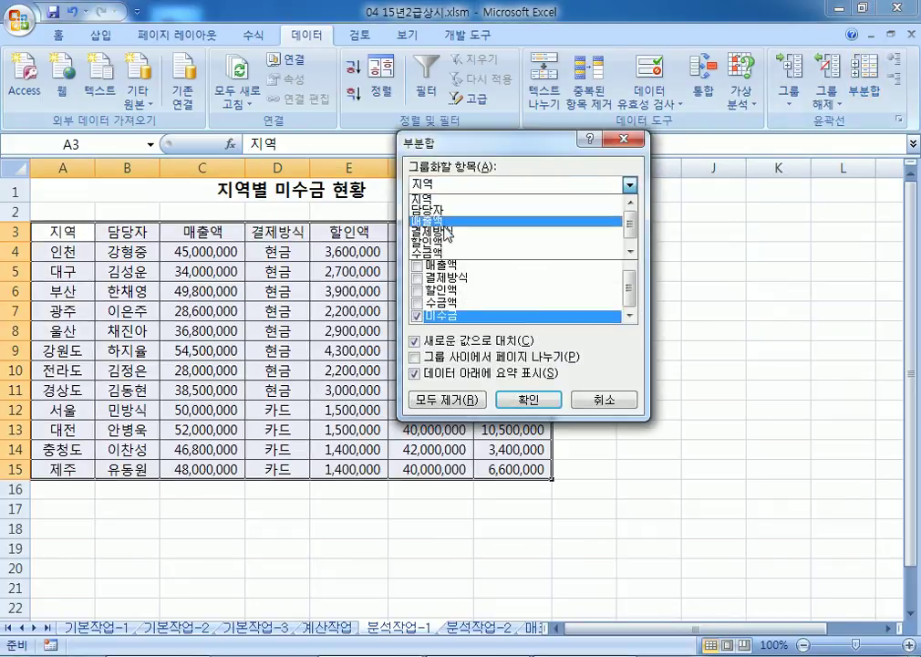
{"action": "left_click", "coordinate": [449, 231]}
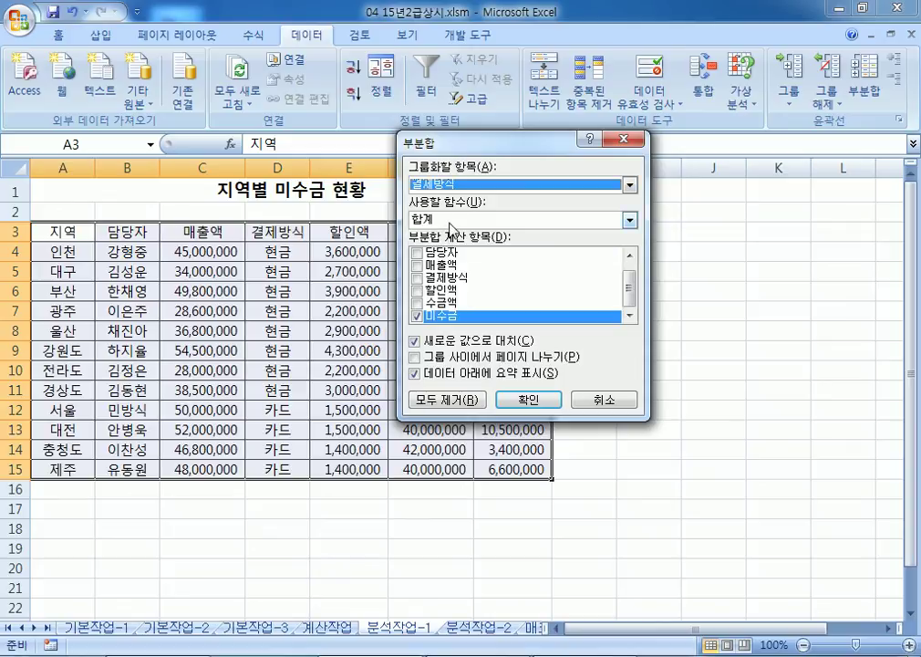
{"action": "left_click", "coordinate": [418, 291]}
{"action": "left_click", "coordinate": [418, 291]}
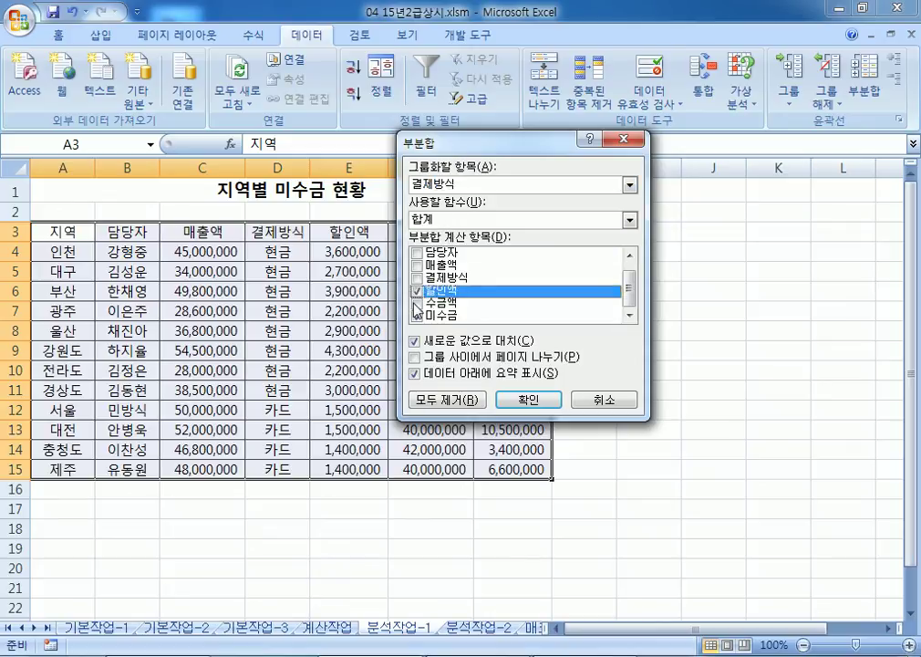
{"action": "left_click", "coordinate": [416, 304]}
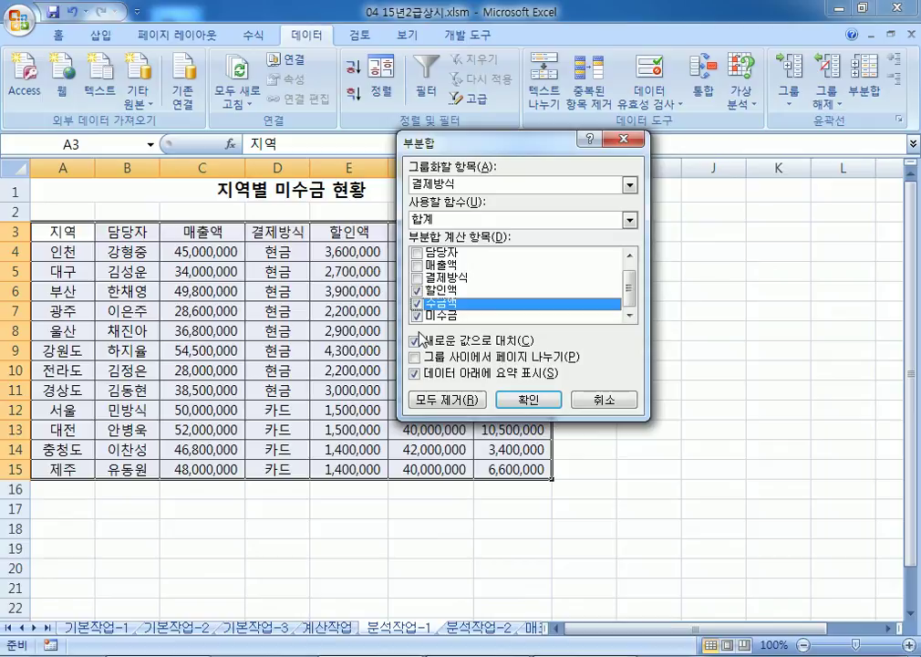
{"action": "left_click", "coordinate": [528, 400]}
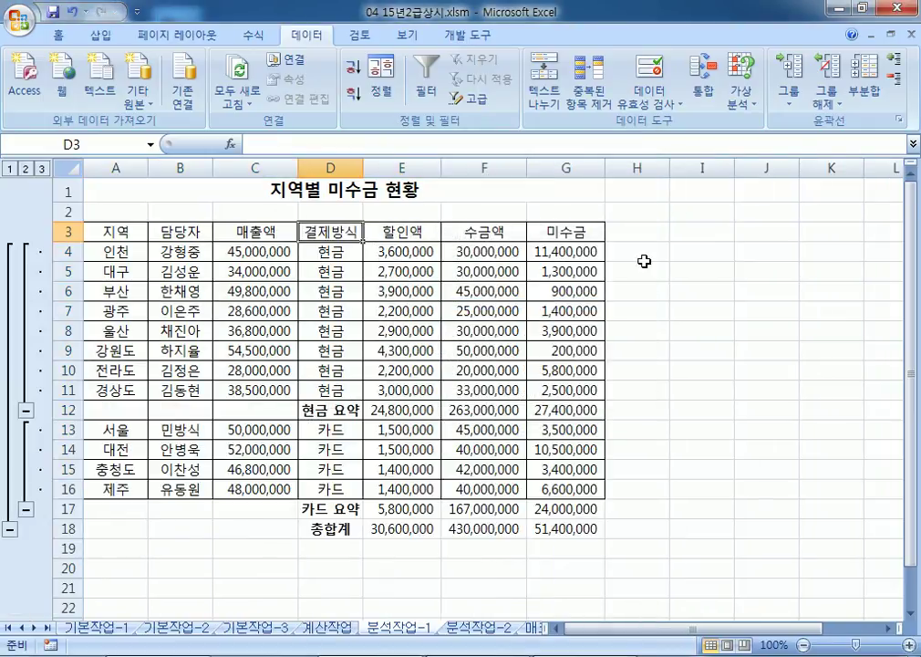
Step: Add nested 평균 subtotals per group, keeping the existing sum subtotals
{"action": "left_click", "coordinate": [865, 86]}
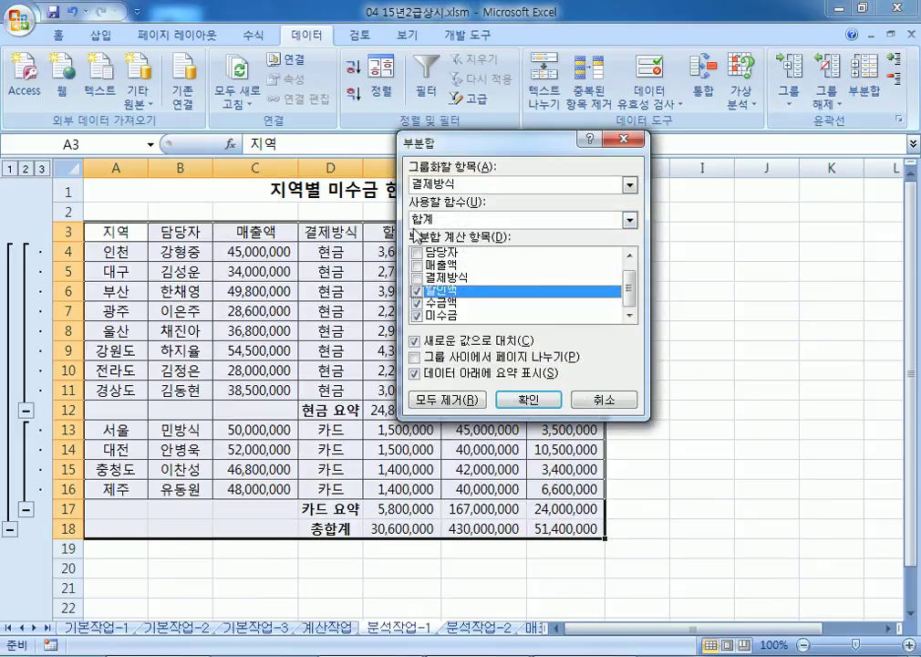
{"action": "left_click", "coordinate": [429, 219]}
{"action": "left_click", "coordinate": [429, 256]}
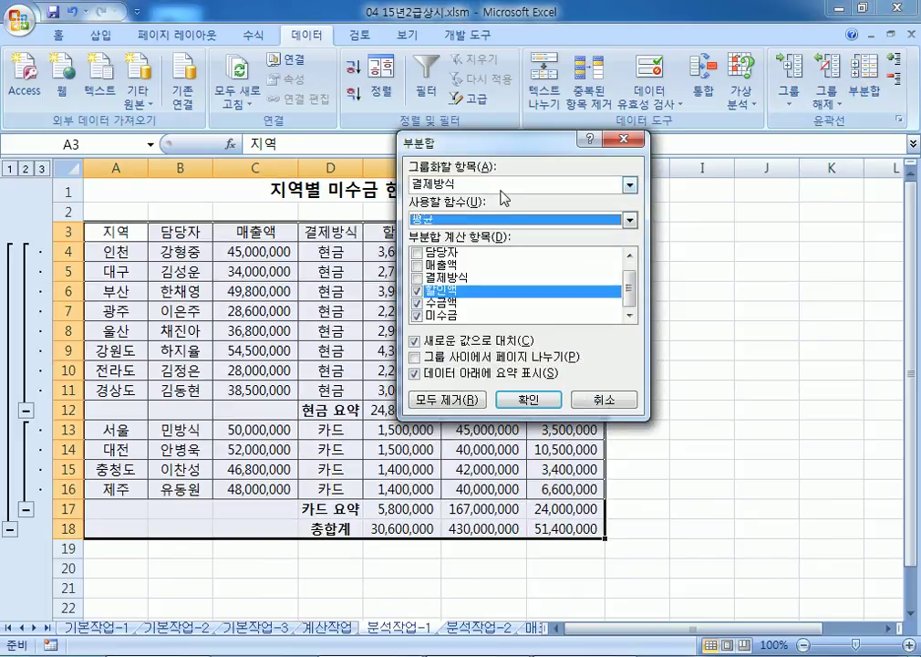
{"action": "left_click", "coordinate": [441, 342]}
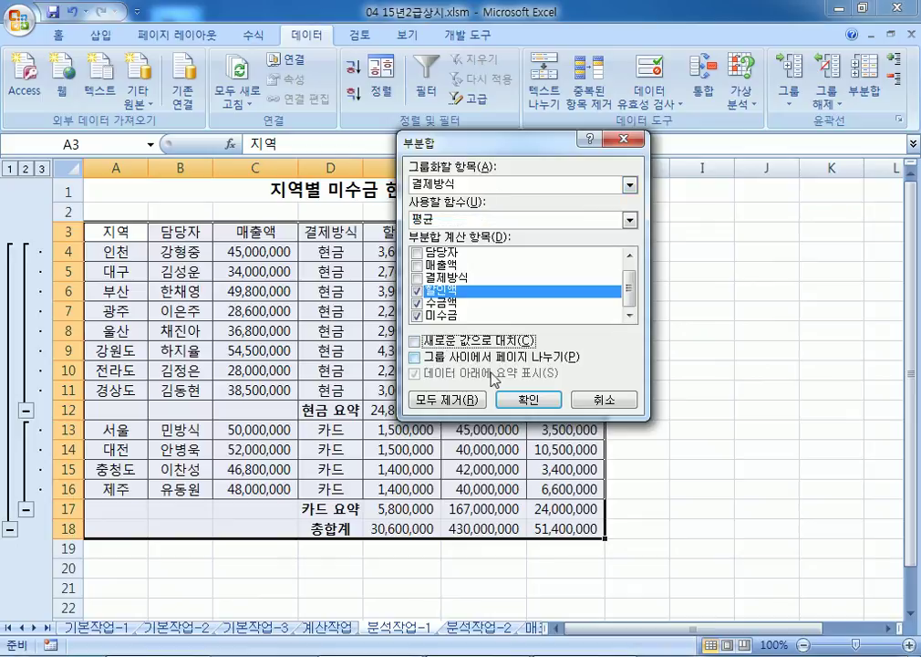
{"action": "left_click", "coordinate": [528, 401]}
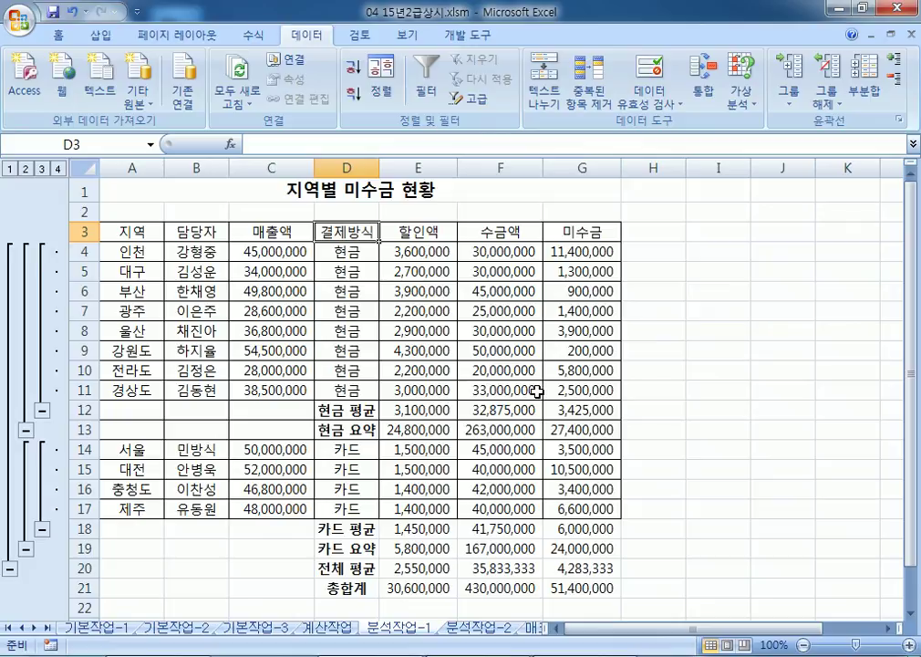
{"action": "scroll", "coordinate": [534, 394], "scroll_direction": "down", "scroll_amount": 2}
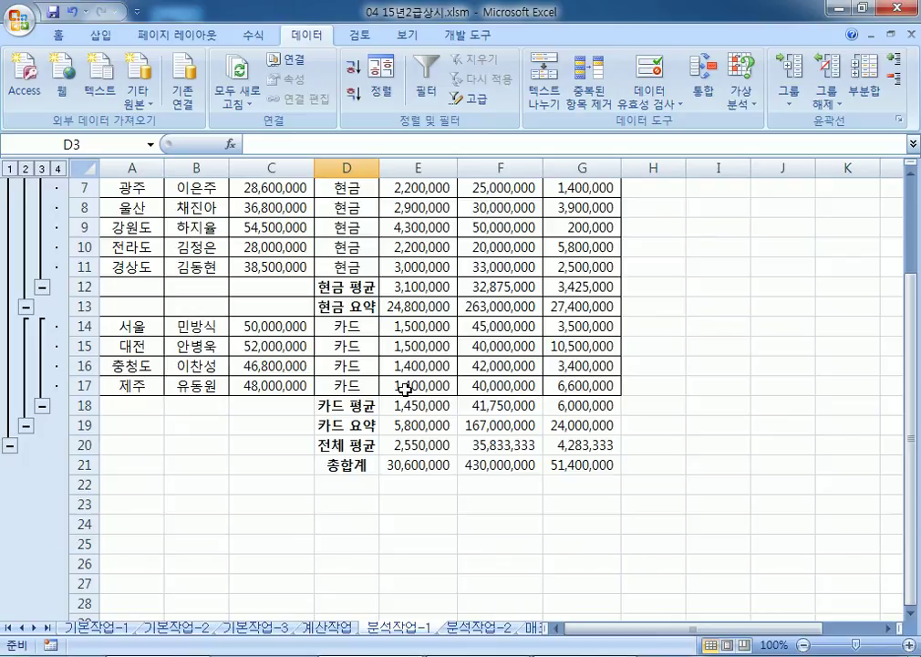
{"action": "scroll", "coordinate": [403, 389], "scroll_direction": "up", "scroll_amount": 2}
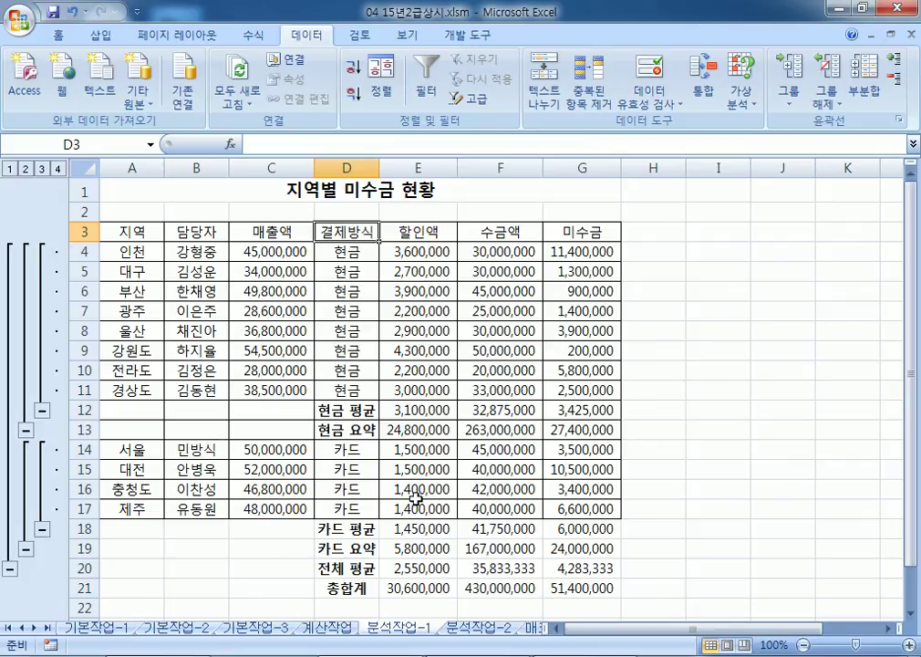
Step: On 분석작업-2, inspect F7, D7, C7 and E7: 할부원금 is B−C, 월납입금 is D/E
{"action": "left_click", "coordinate": [472, 629]}
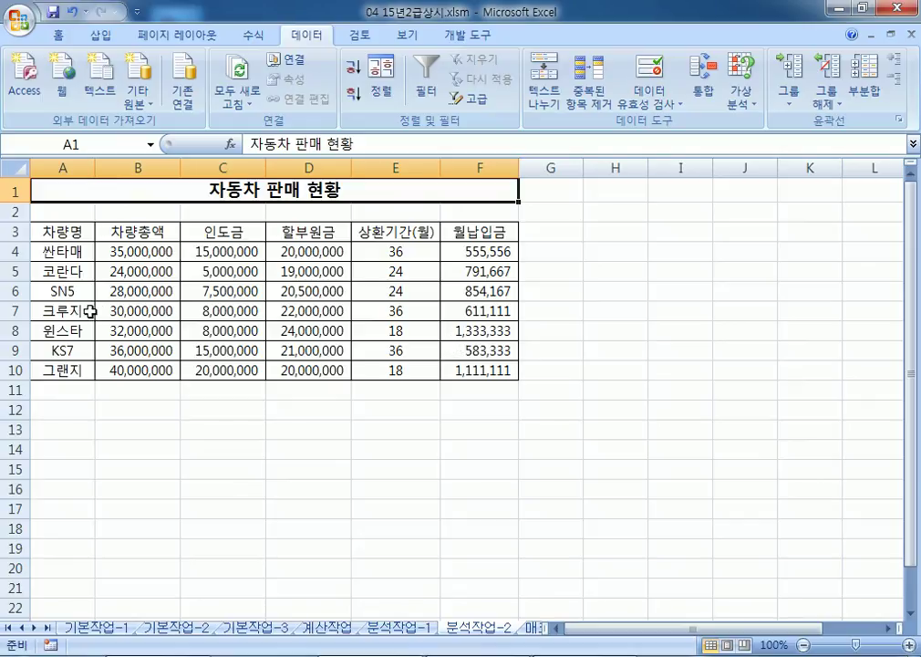
{"action": "left_click", "coordinate": [478, 311]}
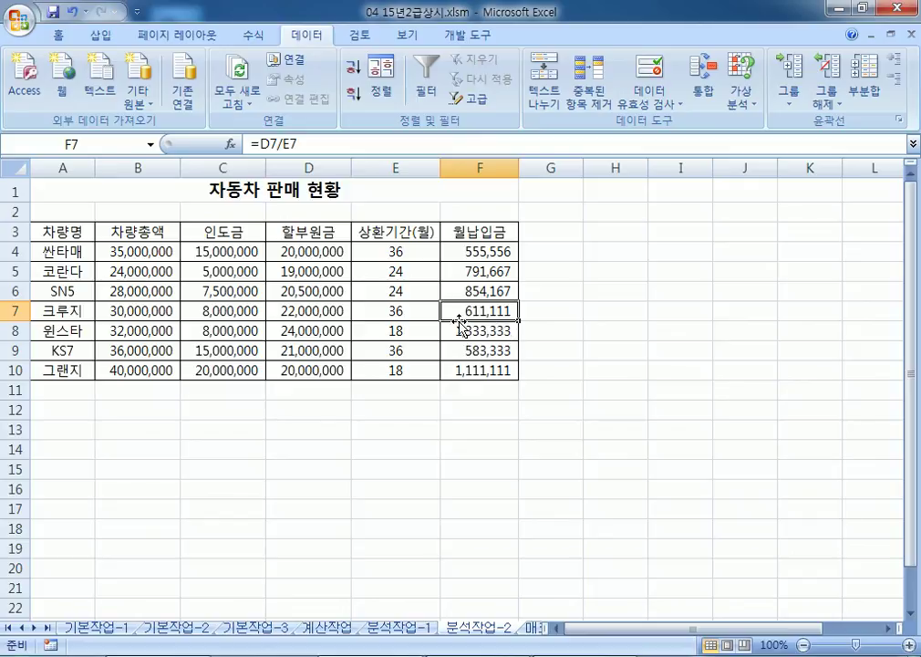
{"action": "left_click", "coordinate": [308, 311]}
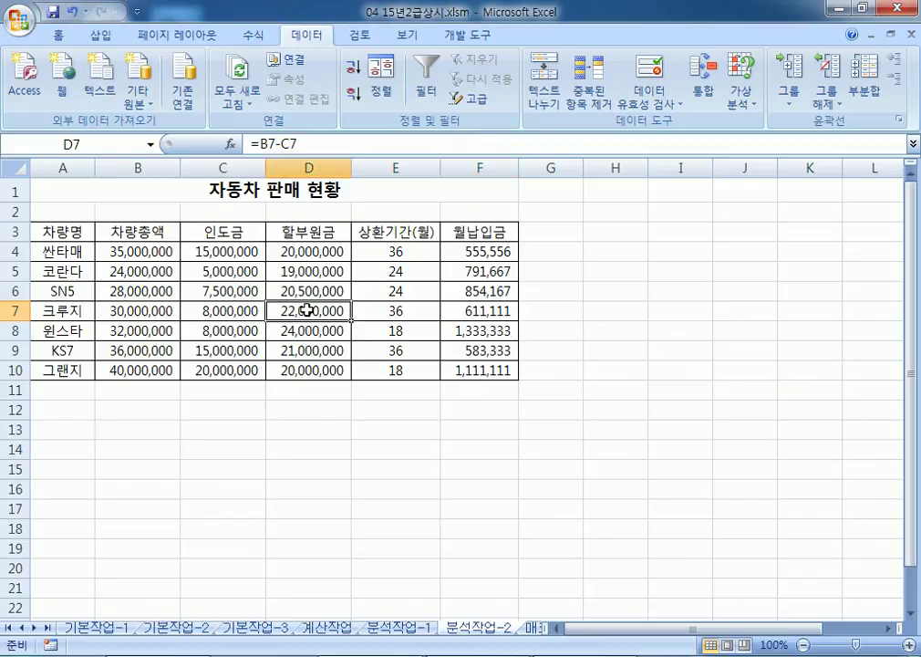
{"action": "left_click", "coordinate": [239, 310]}
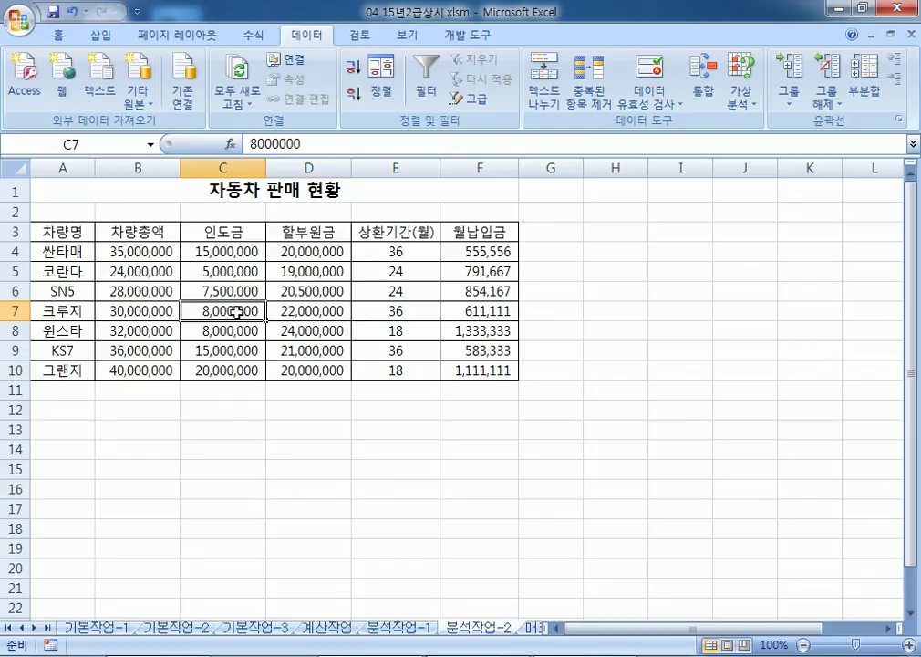
{"action": "left_click", "coordinate": [304, 314]}
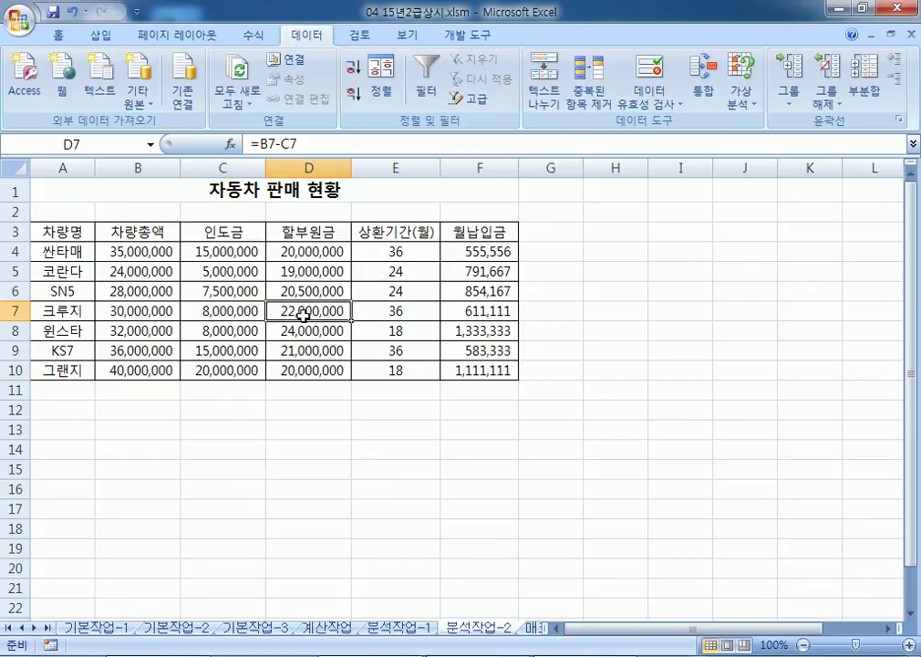
{"action": "left_click", "coordinate": [383, 315]}
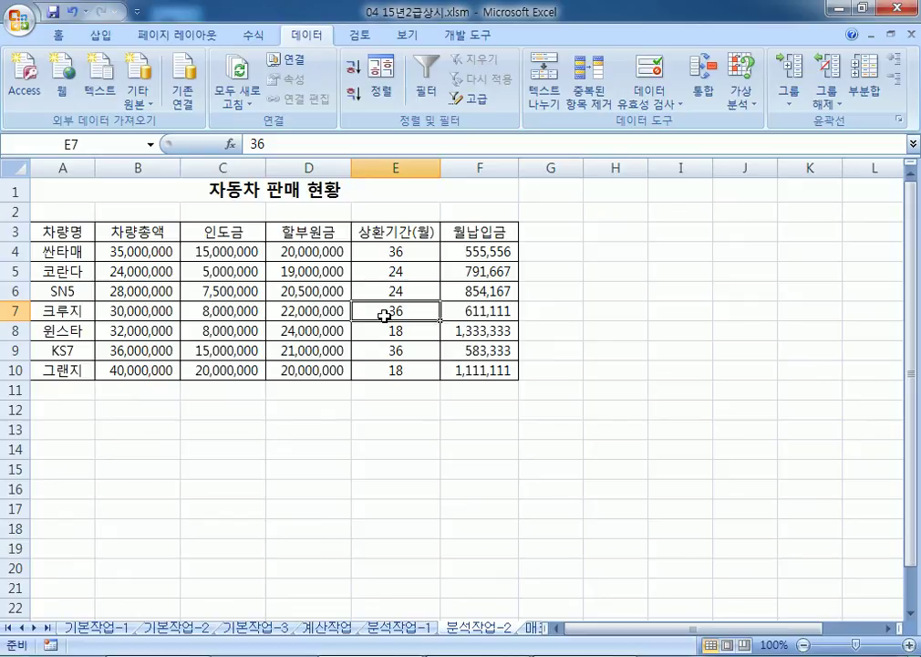
{"action": "left_click", "coordinate": [488, 314]}
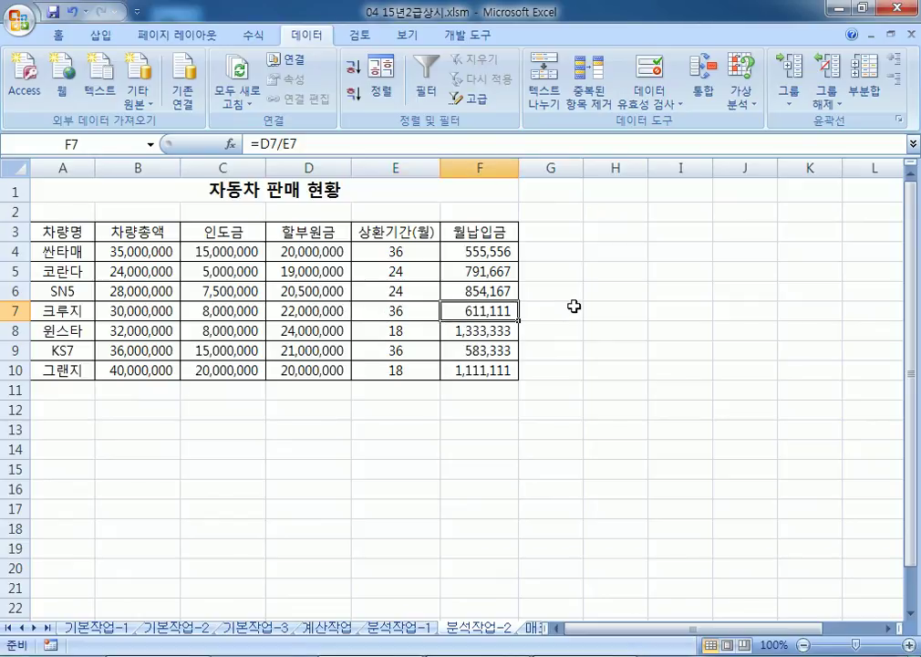
{"action": "left_click", "coordinate": [575, 306]}
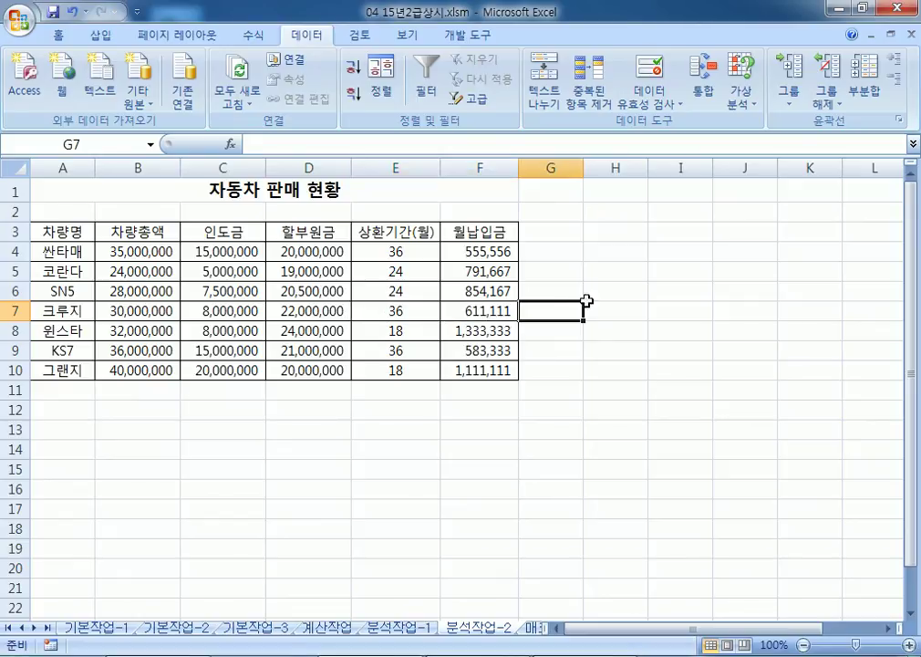
Step: Goal Seek F7 to 500000 by changing E7, which sets 크루지's 상환기간 to 44
{"action": "left_click", "coordinate": [750, 104]}
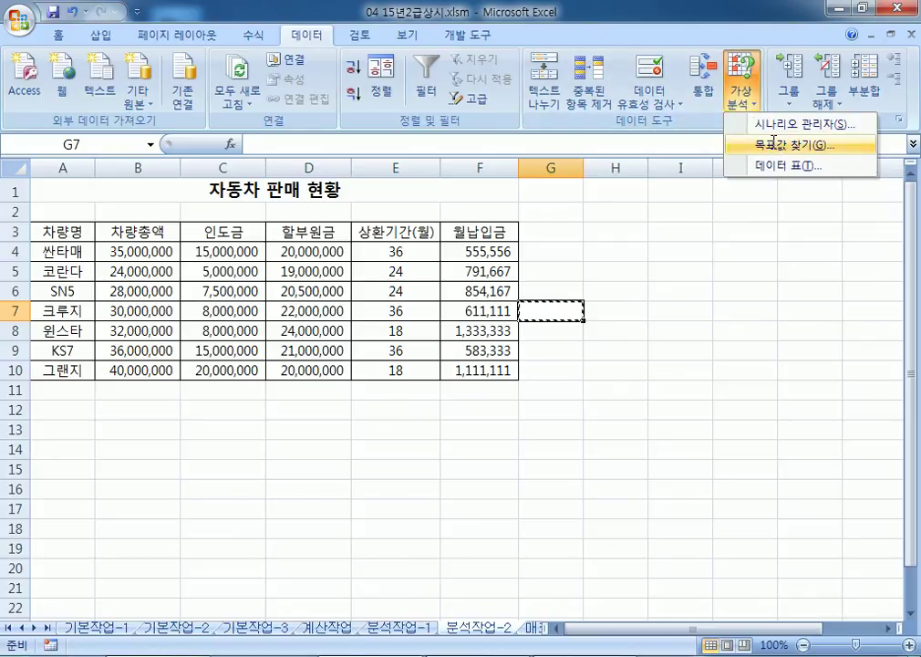
{"action": "left_click", "coordinate": [775, 150]}
{"action": "left_click_drag", "start_coordinate": [500, 222], "coordinate": [656, 183]}
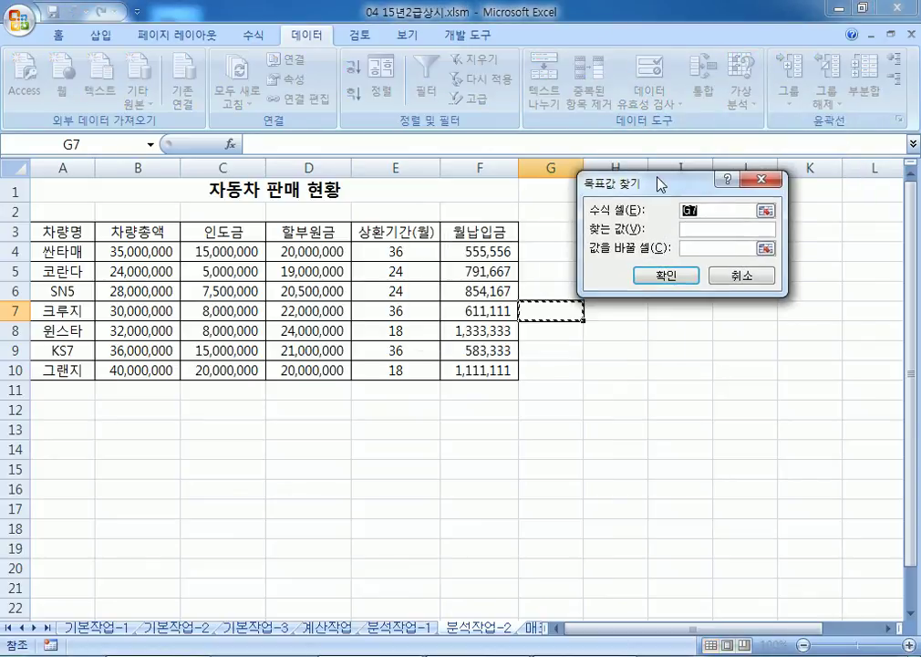
{"action": "left_click", "coordinate": [479, 311]}
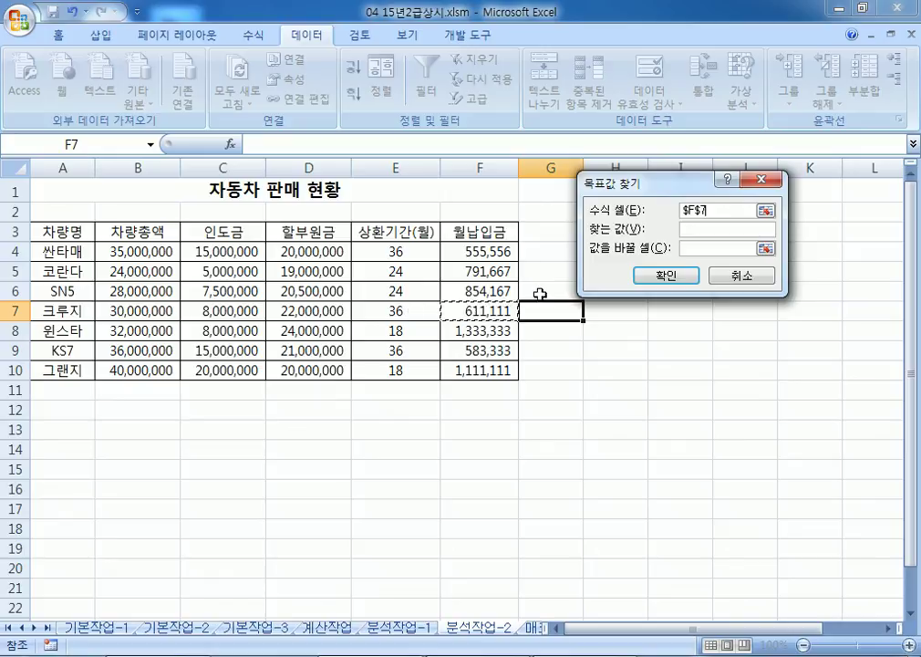
{"action": "left_click_drag", "start_coordinate": [611, 187], "coordinate": [552, 256]}
{"action": "left_click", "coordinate": [649, 299]}
{"action": "type", "text": "500000"}
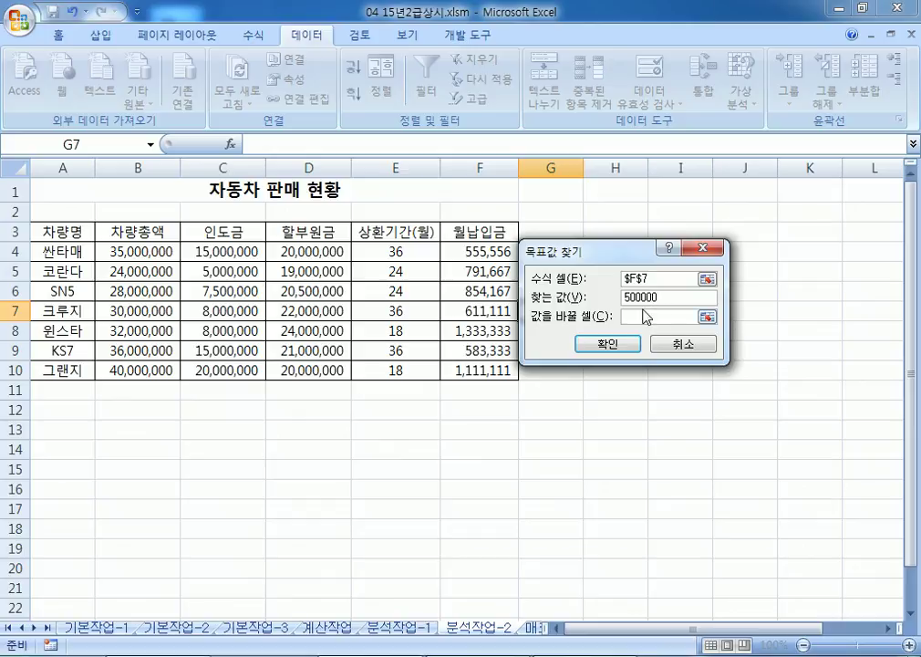
{"action": "left_click", "coordinate": [641, 318]}
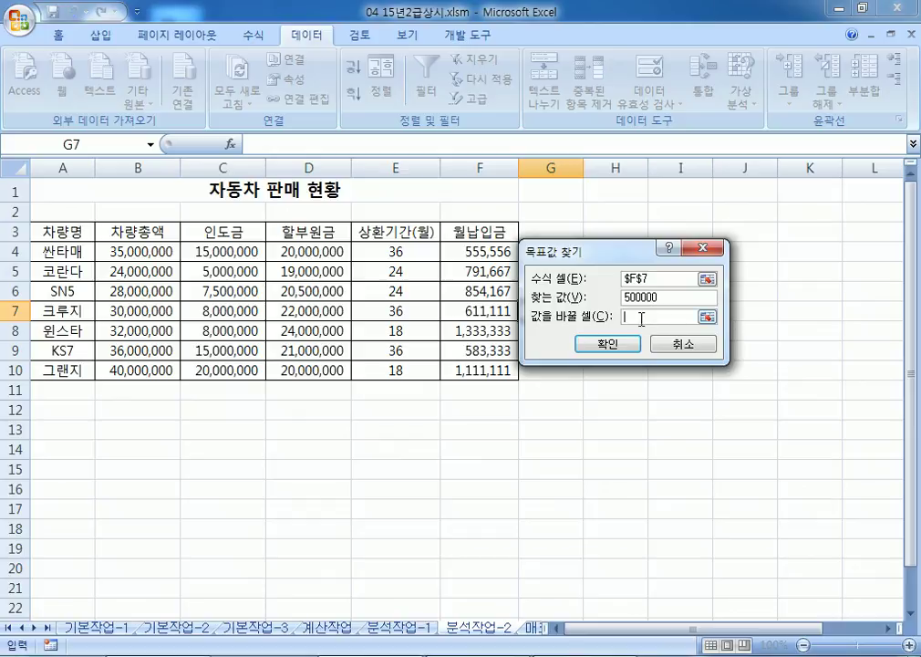
{"action": "left_click", "coordinate": [391, 311]}
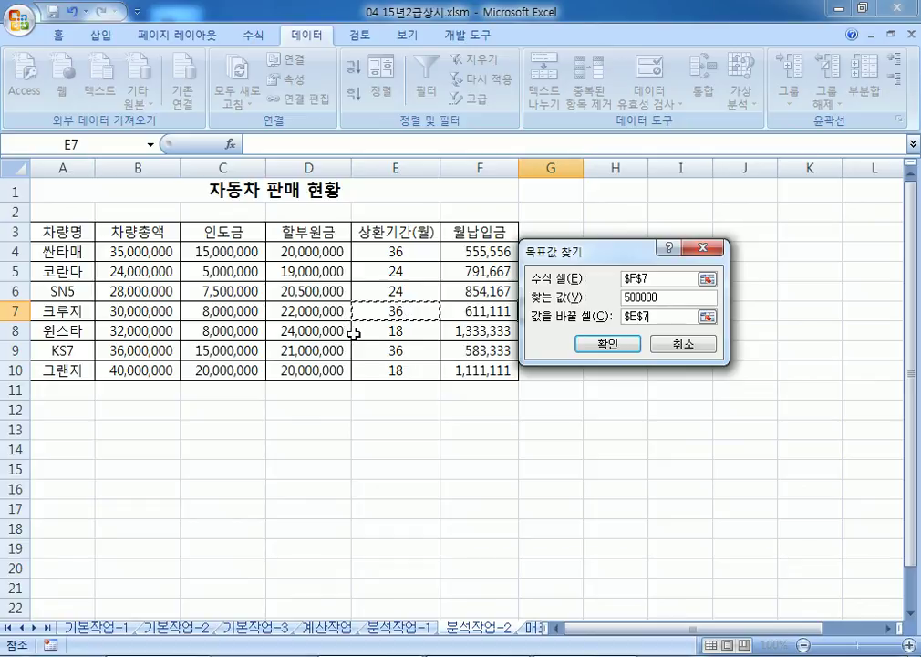
{"action": "left_click", "coordinate": [609, 343]}
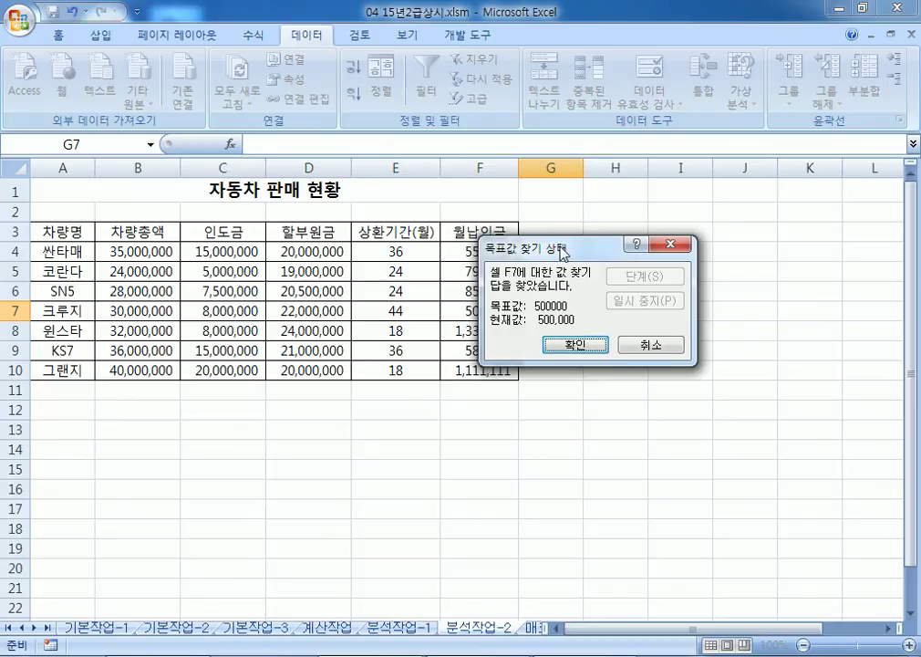
{"action": "left_click_drag", "start_coordinate": [500, 242], "coordinate": [541, 231]}
{"action": "key", "text": "Return"}
{"action": "left_click", "coordinate": [395, 311]}
Step: Check the F7, C7 and D7 values, then move to the 매크로작업 sheet
{"action": "left_click", "coordinate": [499, 311]}
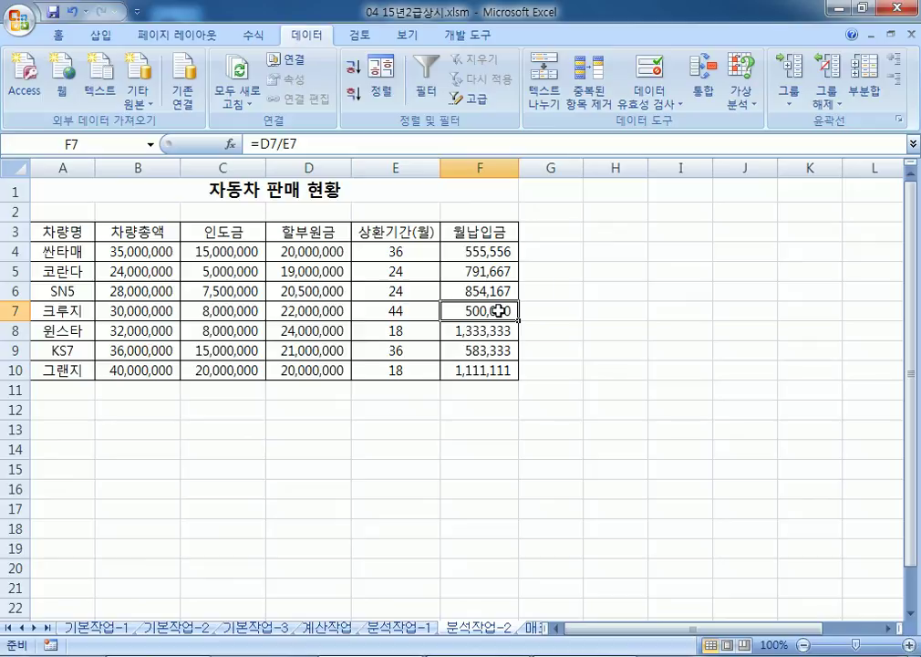
{"action": "left_click", "coordinate": [258, 313]}
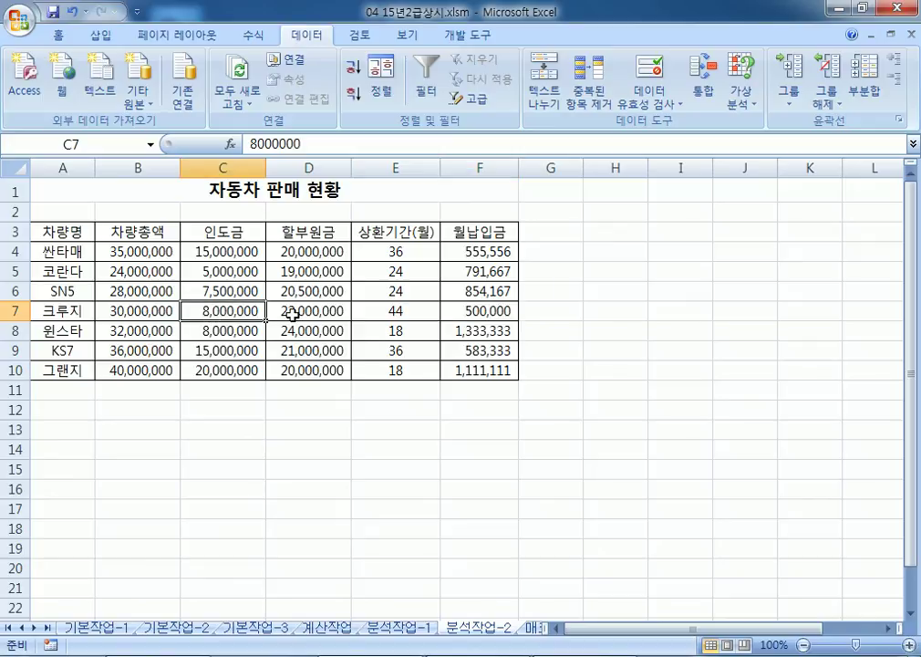
{"action": "left_click", "coordinate": [292, 311]}
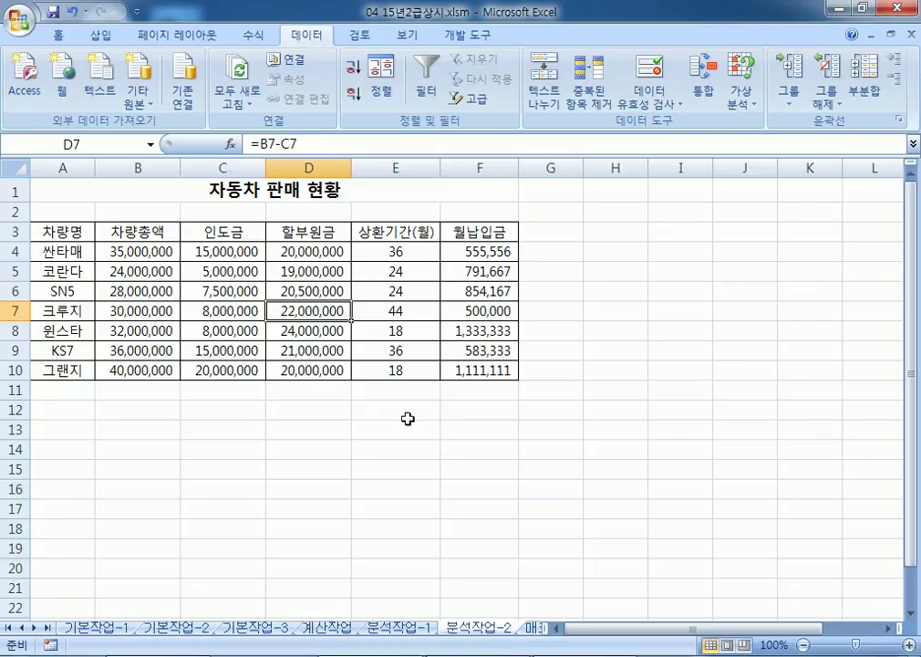
{"action": "key", "text": "ctrl+Page_Down"}
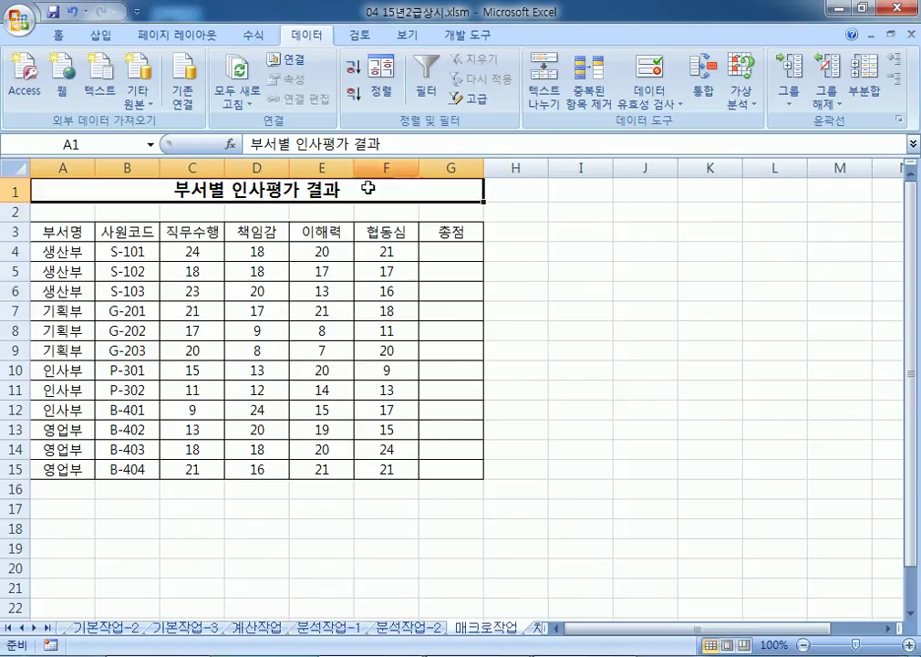
{"action": "left_click", "coordinate": [442, 249]}
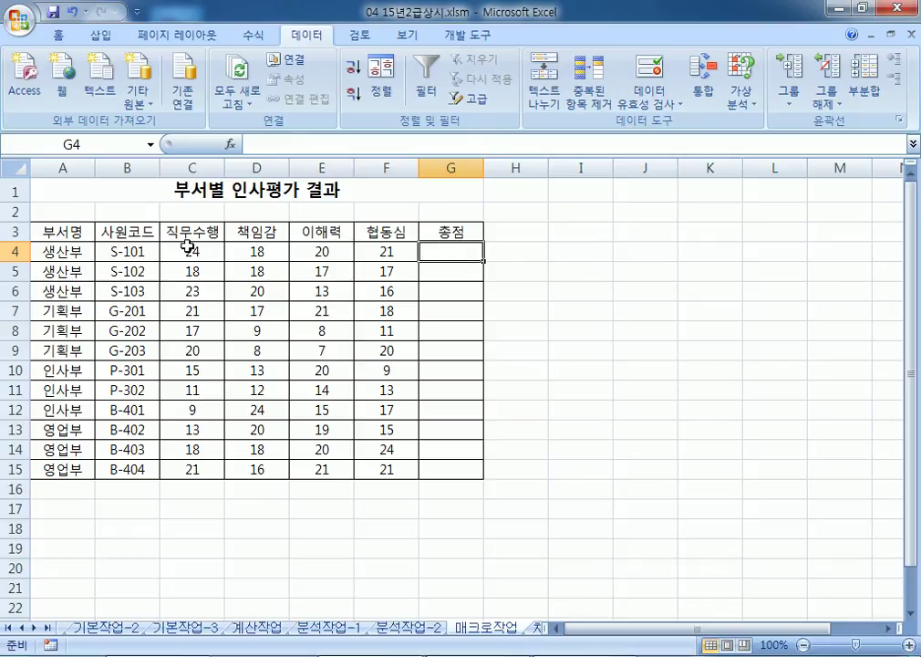
{"action": "left_click_drag", "start_coordinate": [186, 244], "coordinate": [430, 472]}
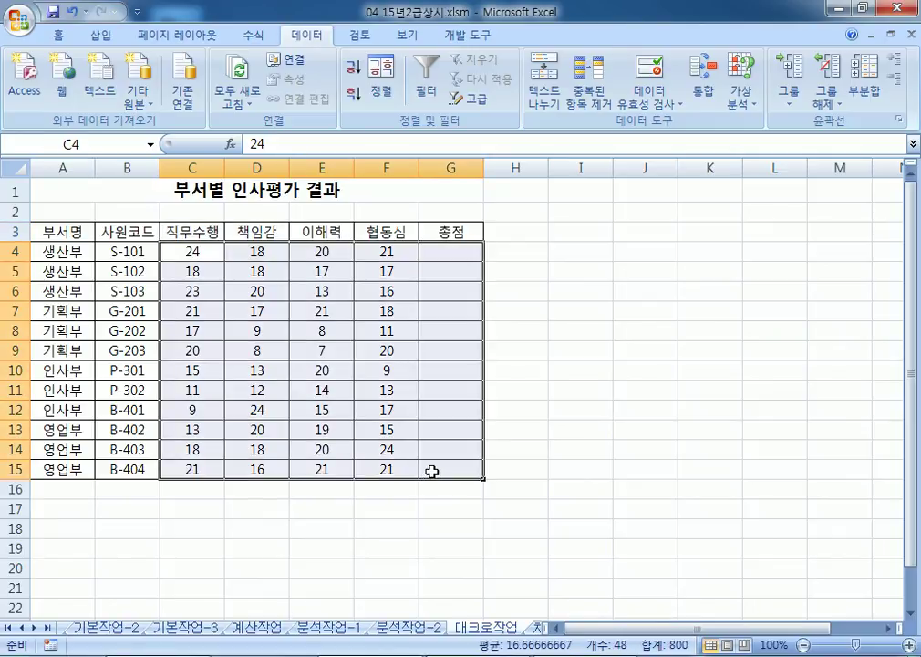
{"action": "left_click", "coordinate": [458, 251]}
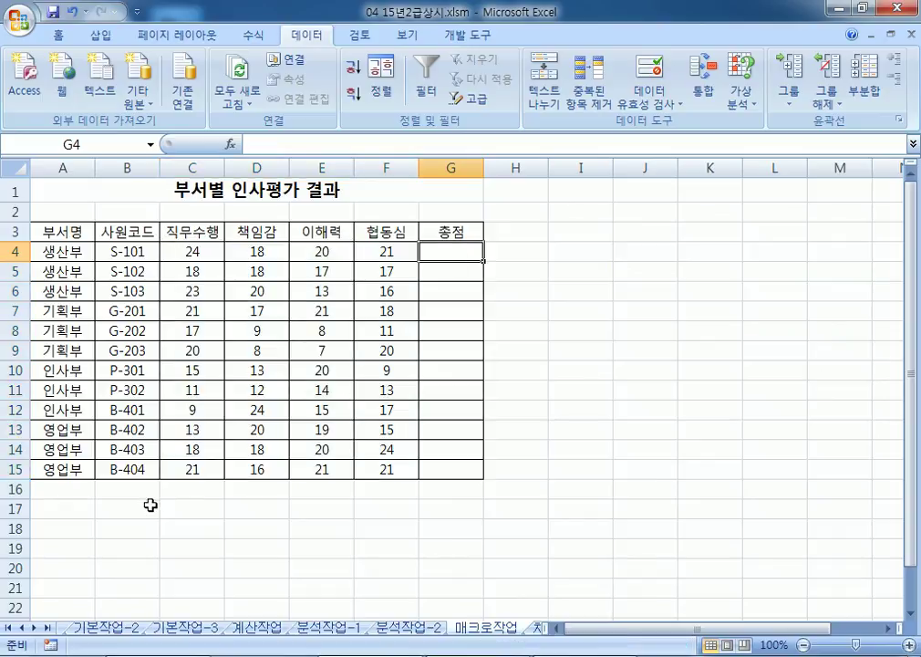
Step: Draw a button over I3:J4 and start recording a new macro named 총점
{"action": "left_click_drag", "start_coordinate": [567, 227], "coordinate": [630, 257]}
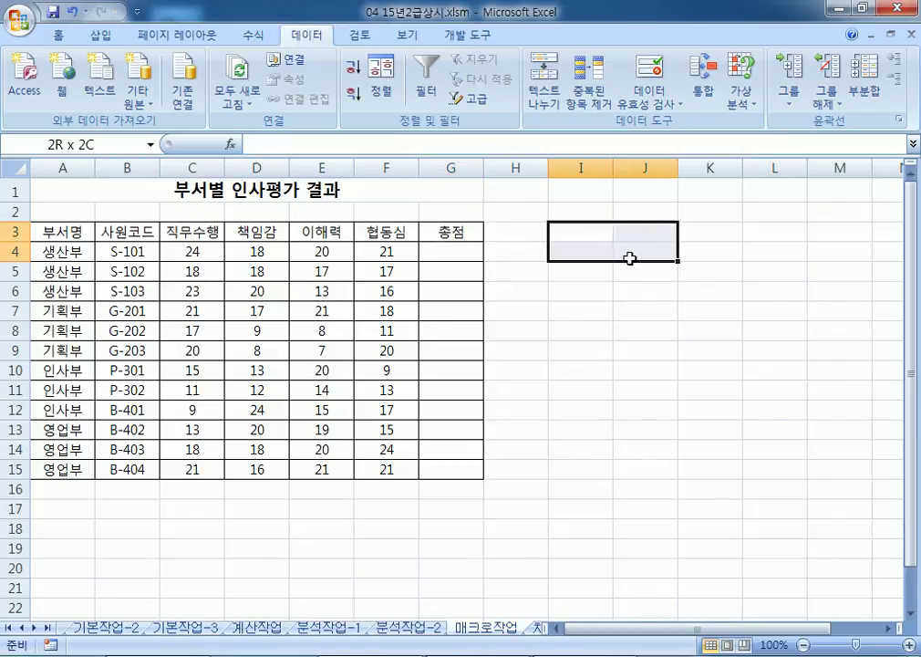
{"action": "left_click", "coordinate": [460, 36]}
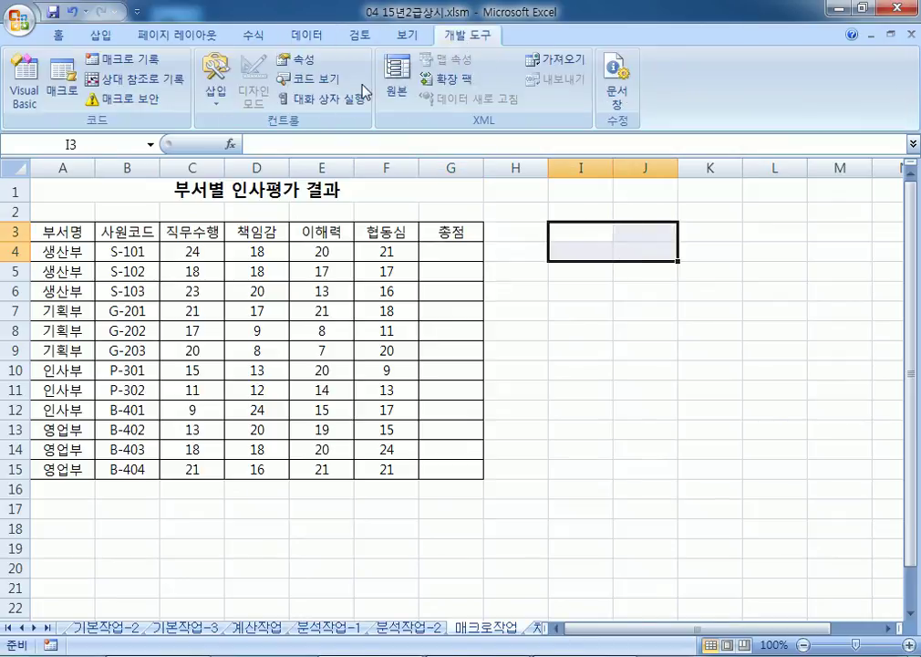
{"action": "left_click", "coordinate": [219, 80]}
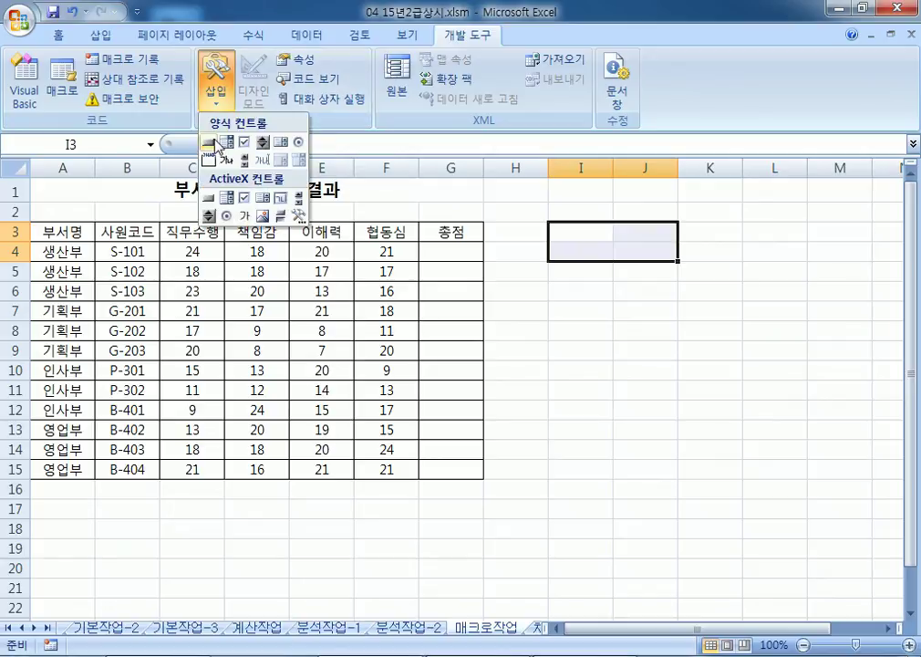
{"action": "left_click", "coordinate": [208, 140]}
{"action": "left_click_drag", "start_coordinate": [555, 223], "coordinate": [677, 263]}
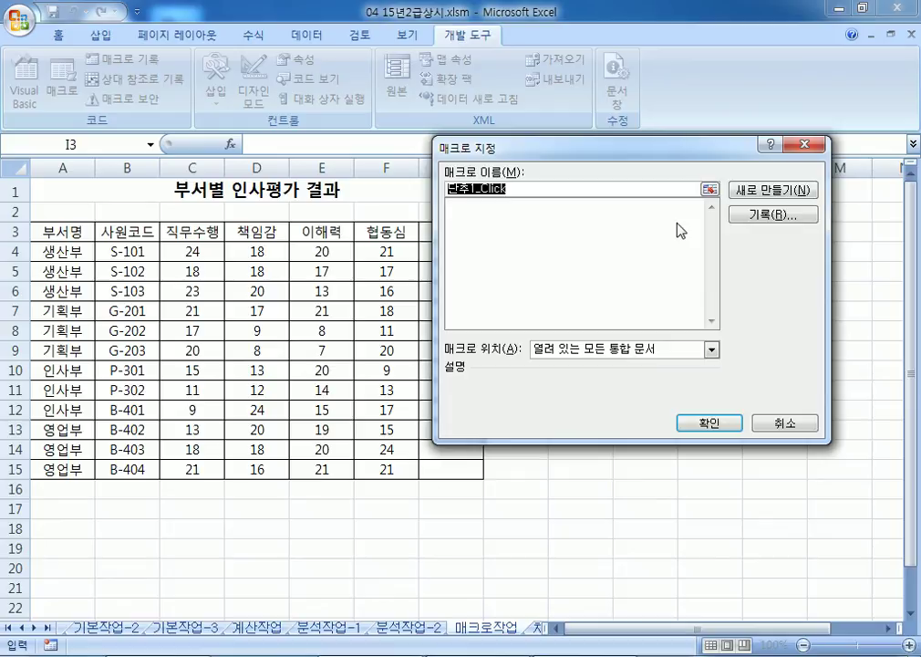
{"action": "type", "text": "ㅊㅎ"}
{"action": "key", "text": "BackSpace"}
{"action": "key", "text": "BackSpace"}
{"action": "type", "text": "총점"}
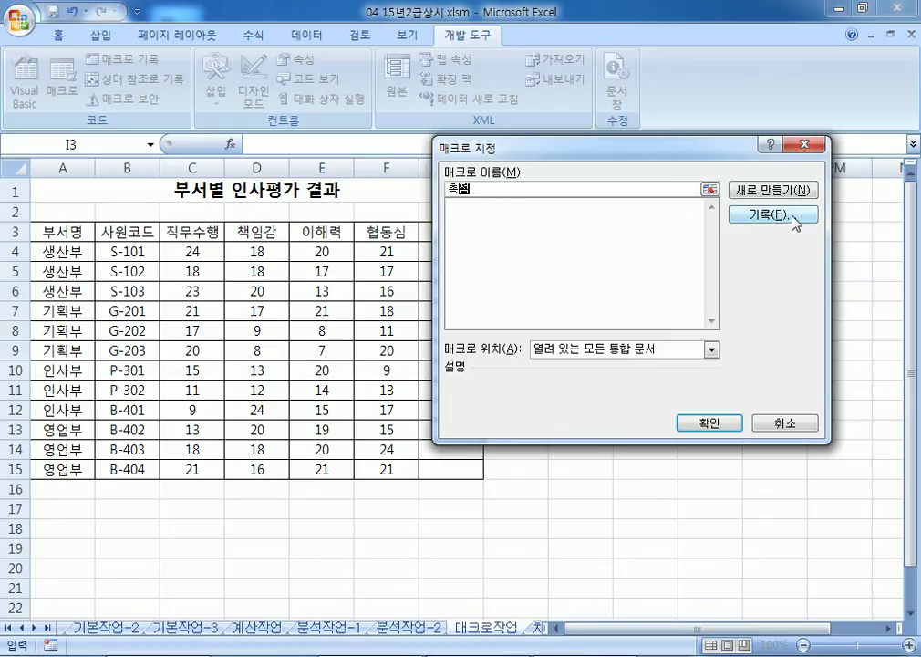
{"action": "left_click", "coordinate": [741, 216]}
{"action": "left_click", "coordinate": [670, 394]}
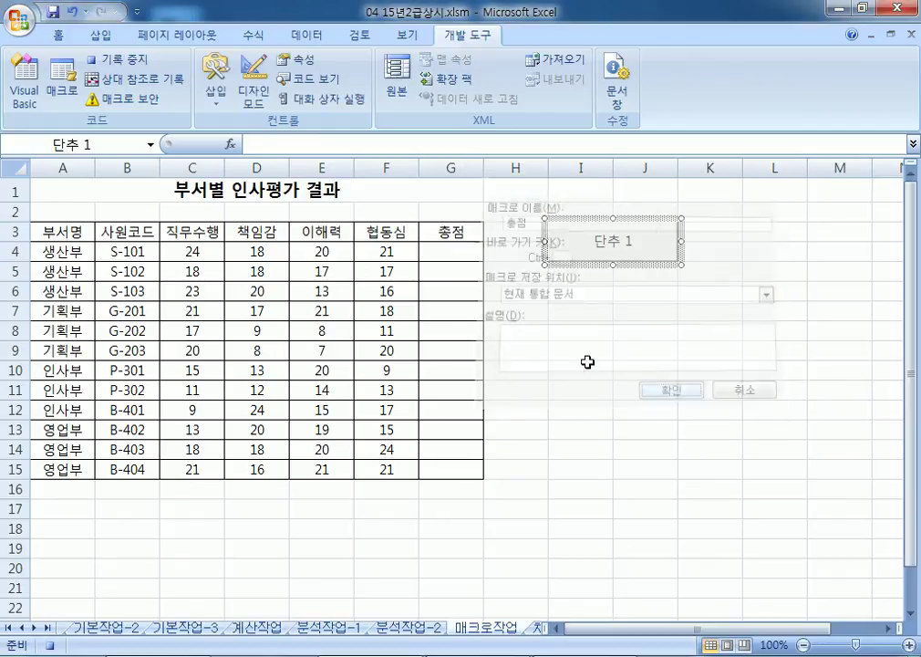
Step: Enter =SUM(C4:F4) in G4, fill it down to G15, and stop recording
{"action": "left_click", "coordinate": [444, 254]}
{"action": "type", "text": "=SUM("}
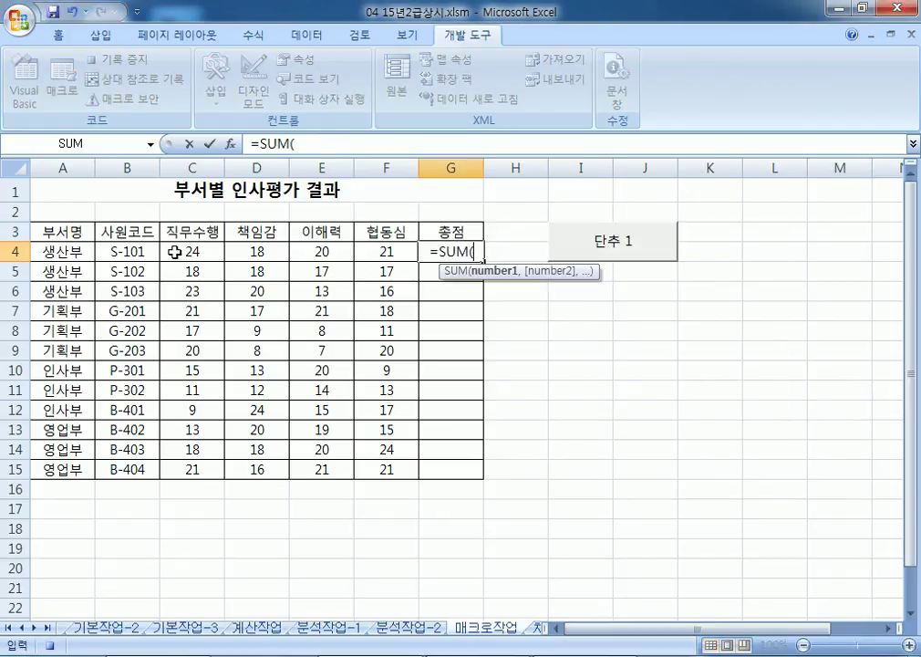
{"action": "left_click_drag", "start_coordinate": [170, 255], "coordinate": [381, 253]}
{"action": "key", "text": "Return"}
{"action": "left_click", "coordinate": [466, 255]}
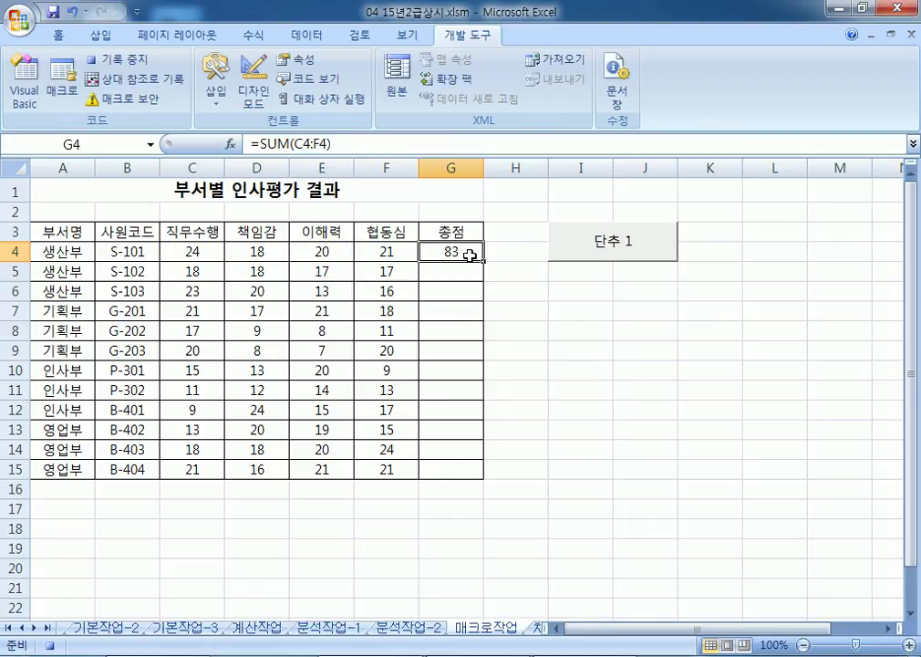
{"action": "left_click_drag", "start_coordinate": [484, 264], "coordinate": [486, 477]}
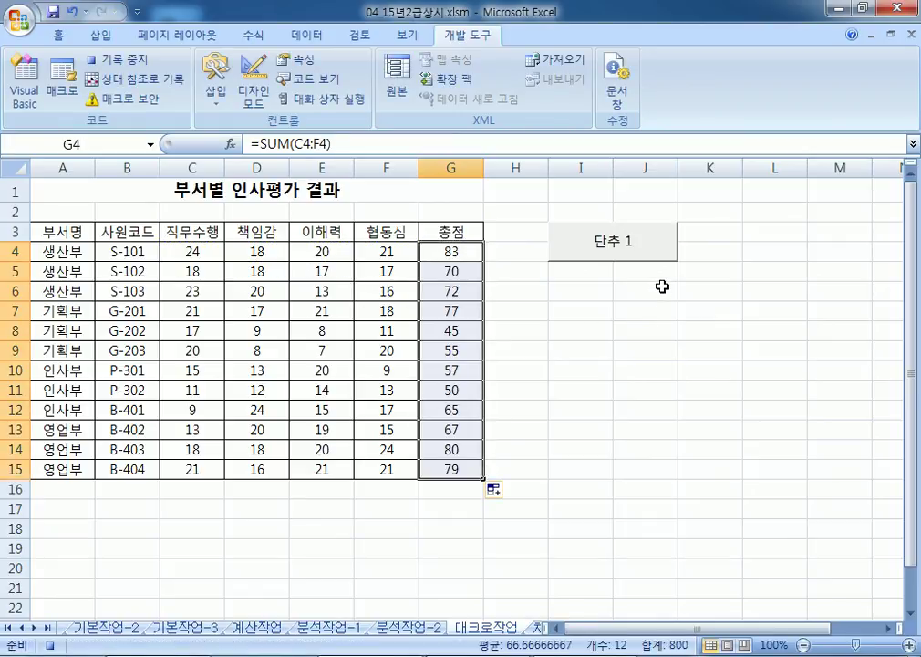
{"action": "left_click", "coordinate": [142, 61]}
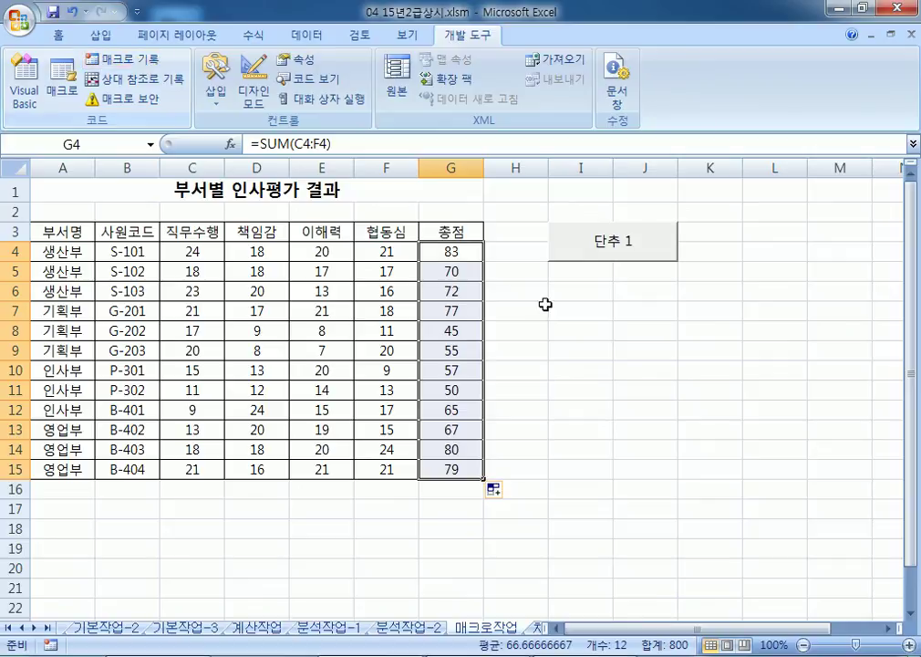
Step: Change the button's caption to 총점
{"action": "right_click", "coordinate": [627, 255]}
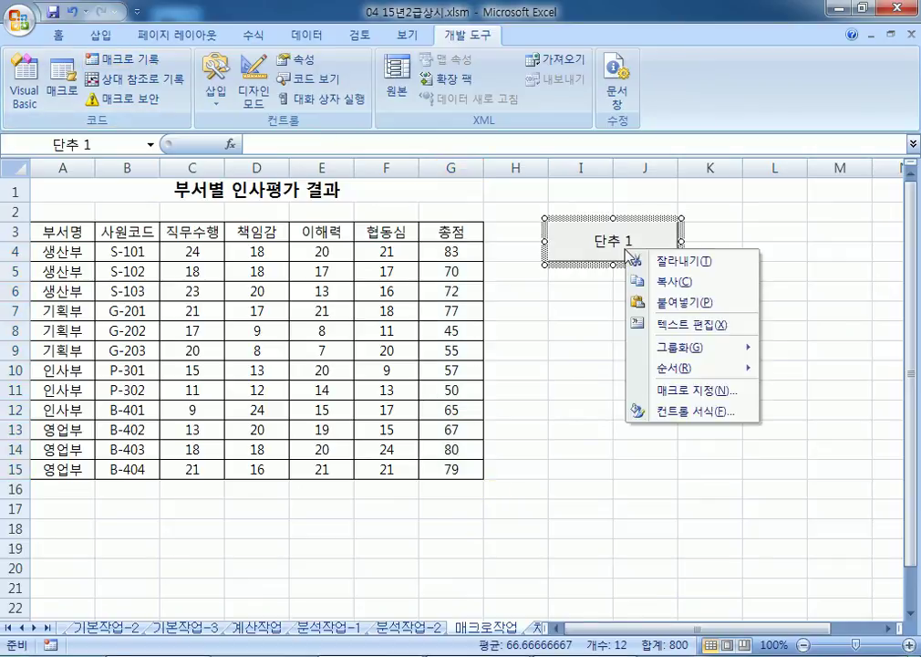
{"action": "left_click", "coordinate": [675, 324]}
{"action": "type", "text": "CHDWJ"}
{"action": "key", "text": "BackSpace"}
{"action": "key", "text": "BackSpace"}
{"action": "key", "text": "BackSpace"}
{"action": "key", "text": "BackSpace"}
{"action": "key", "text": "BackSpace"}
{"action": "key", "text": "Hangul"}
{"action": "type", "text": "총저"}
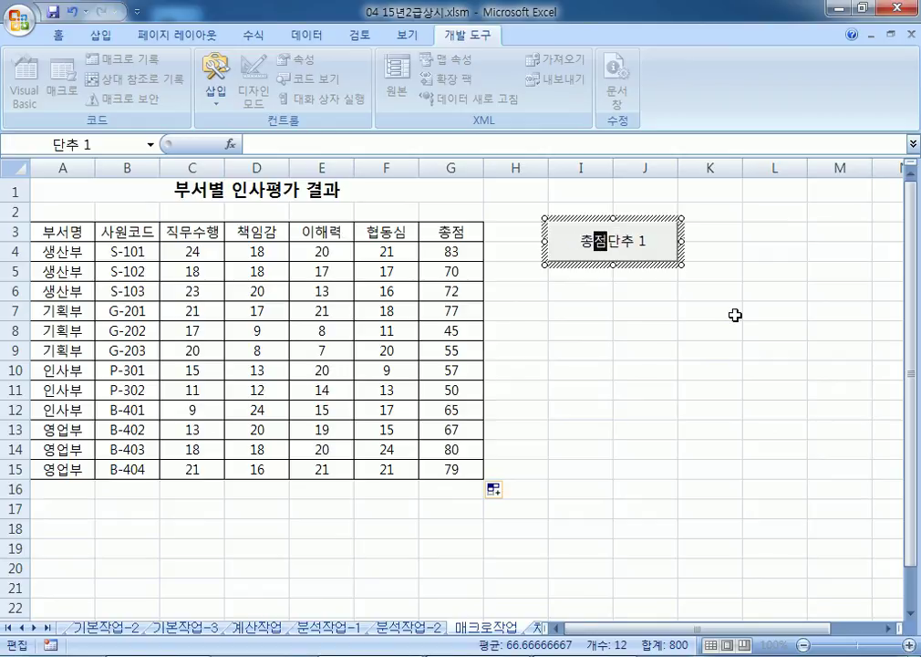
{"action": "key", "text": "Delete"}
{"action": "key", "text": "Delete"}
{"action": "key", "text": "Delete"}
{"action": "key", "text": "Delete"}
{"action": "key", "text": "Escape"}
Step: Clear G4:G15 and run the 총점 button to refill the totals, then select A3:G3
{"action": "left_click_drag", "start_coordinate": [467, 261], "coordinate": [469, 477]}
{"action": "key", "text": "Delete"}
{"action": "left_click", "coordinate": [645, 419]}
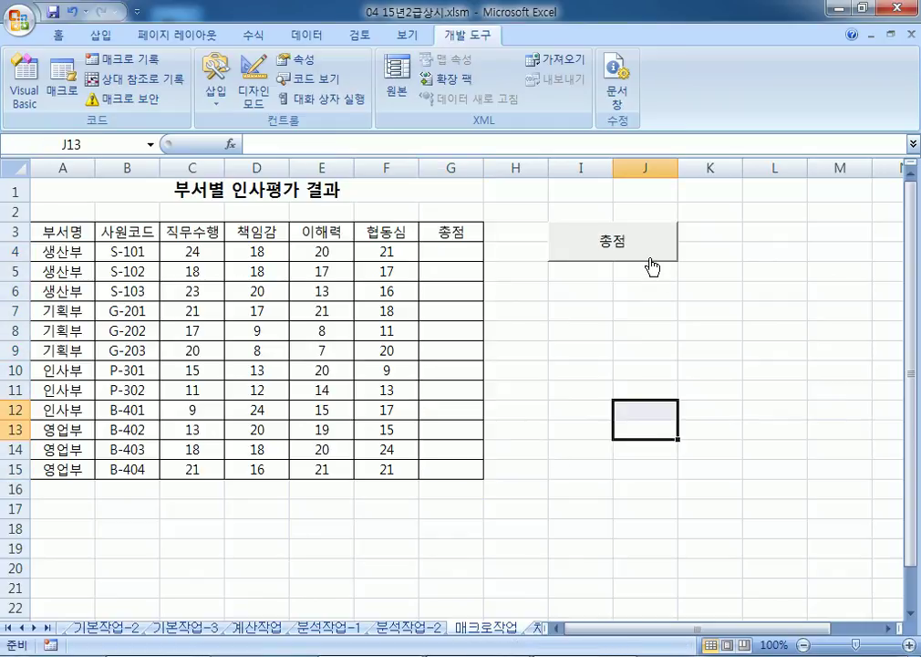
{"action": "left_click", "coordinate": [652, 268]}
{"action": "key", "text": "Delete"}
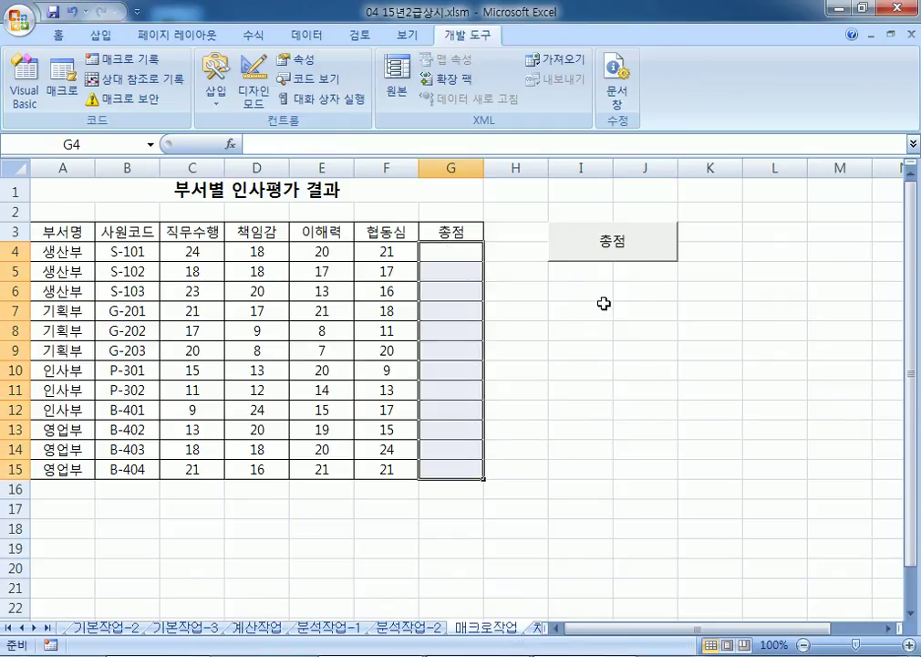
{"action": "left_click", "coordinate": [645, 330]}
{"action": "left_click", "coordinate": [638, 243]}
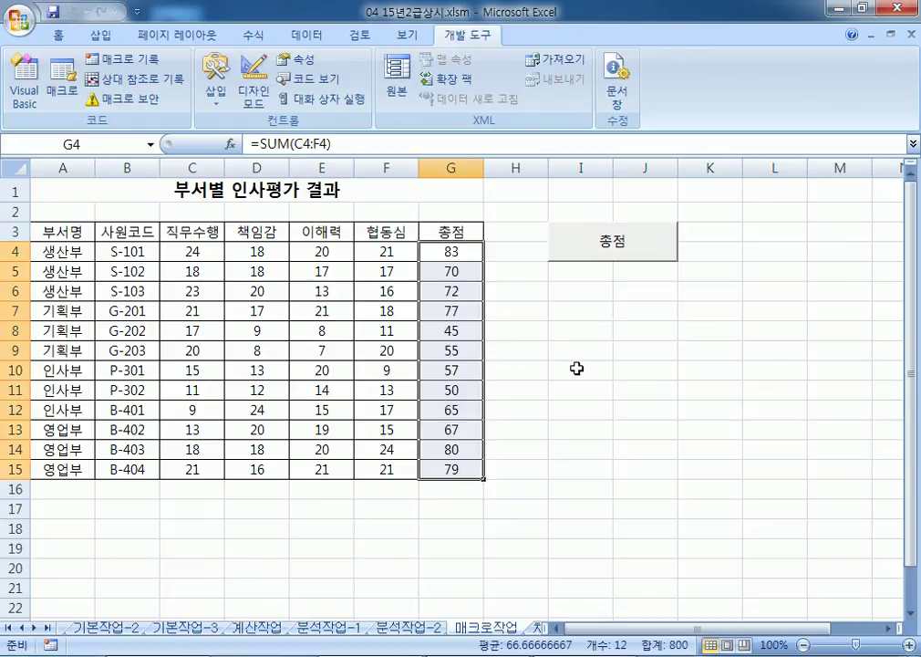
{"action": "left_click_drag", "start_coordinate": [59, 232], "coordinate": [440, 231]}
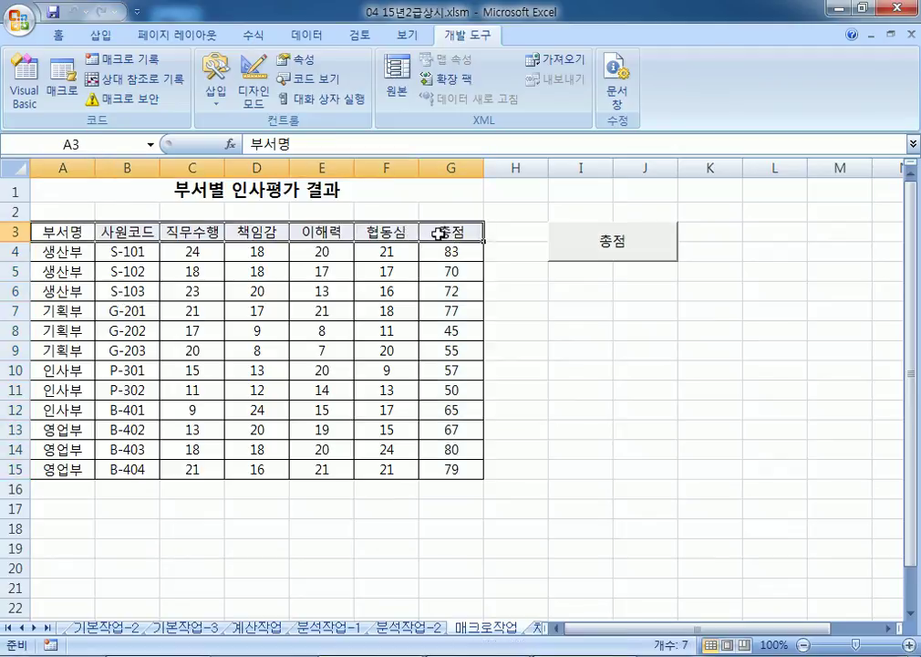
{"action": "left_click", "coordinate": [58, 35]}
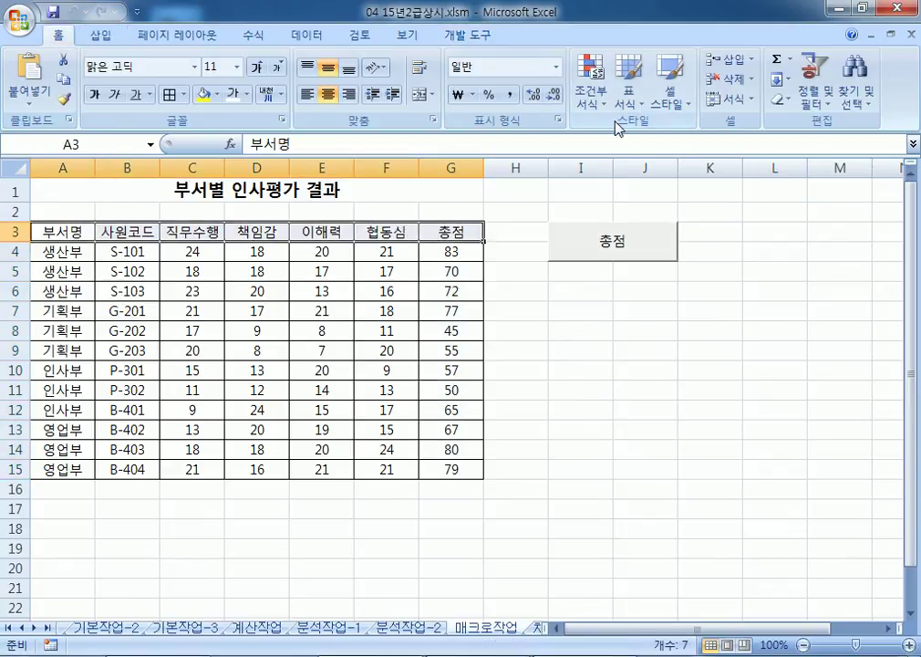
{"action": "left_click", "coordinate": [670, 107]}
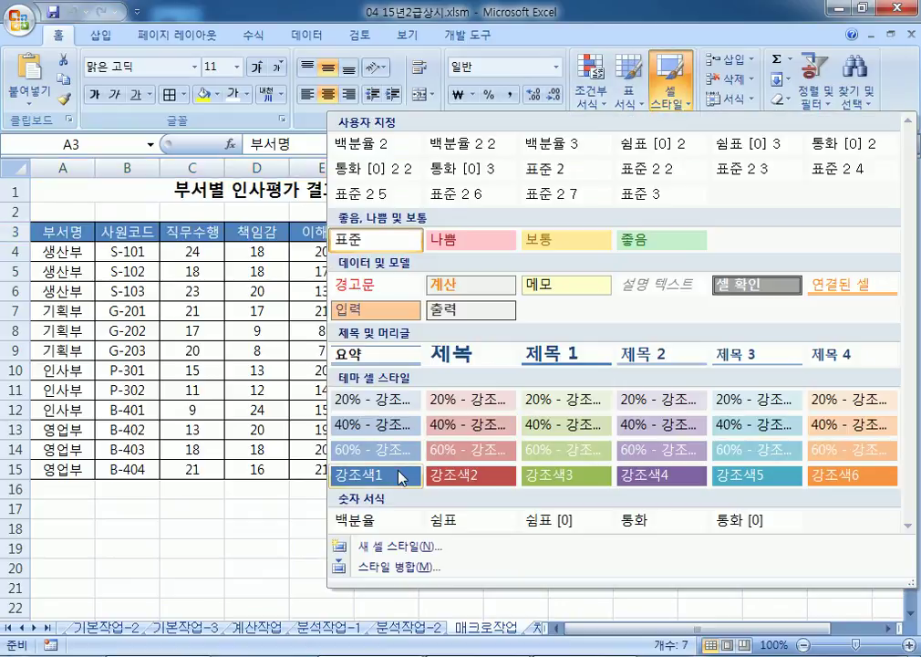
{"action": "left_click", "coordinate": [142, 202]}
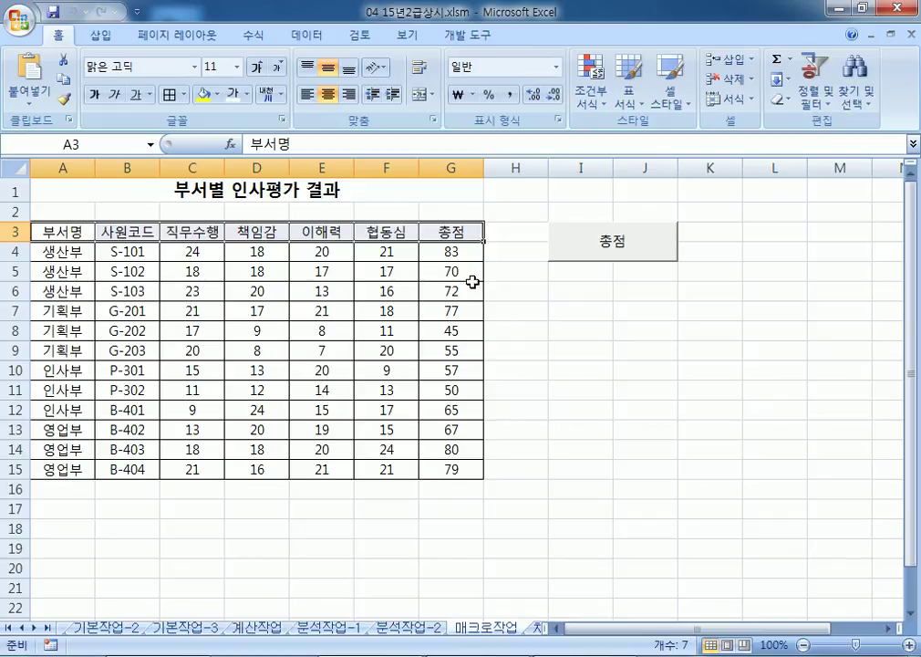
{"action": "left_click_drag", "start_coordinate": [576, 307], "coordinate": [666, 329]}
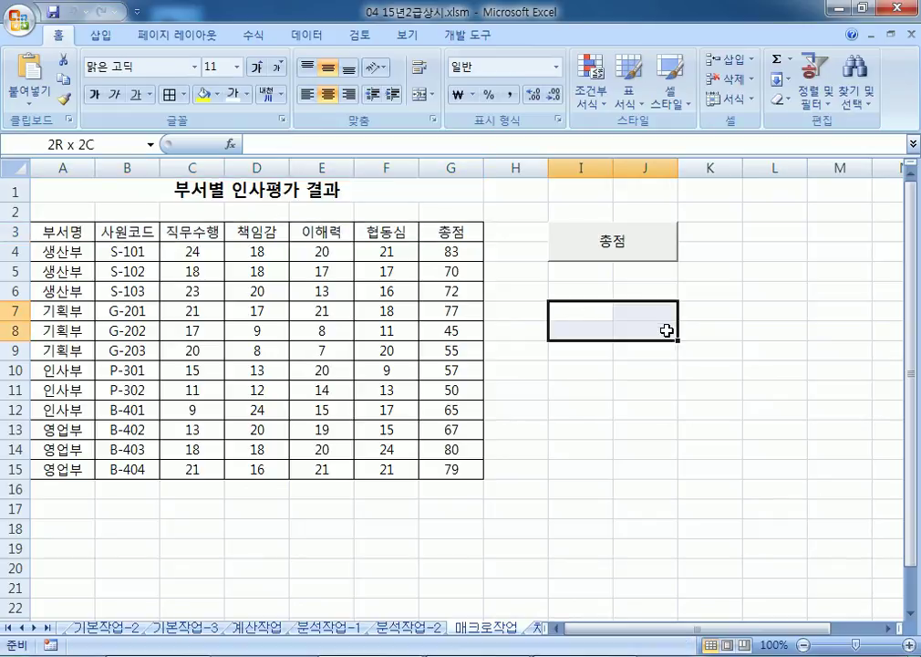
{"action": "left_click_drag", "start_coordinate": [667, 331], "coordinate": [667, 330]}
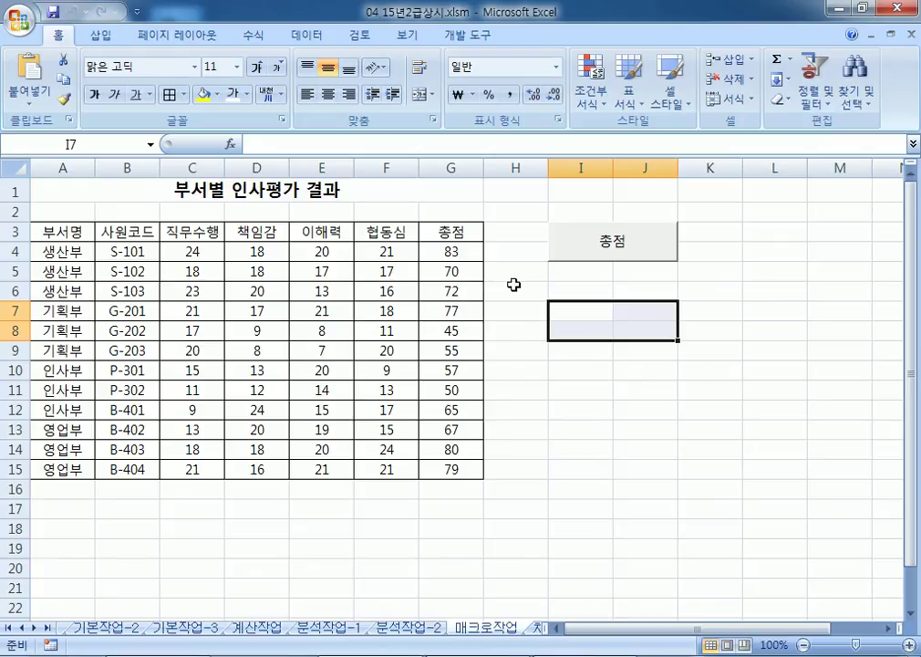
Step: Draw a rectangle over I7:J8 labelled 서식
{"action": "left_click", "coordinate": [101, 36]}
{"action": "left_click", "coordinate": [192, 91]}
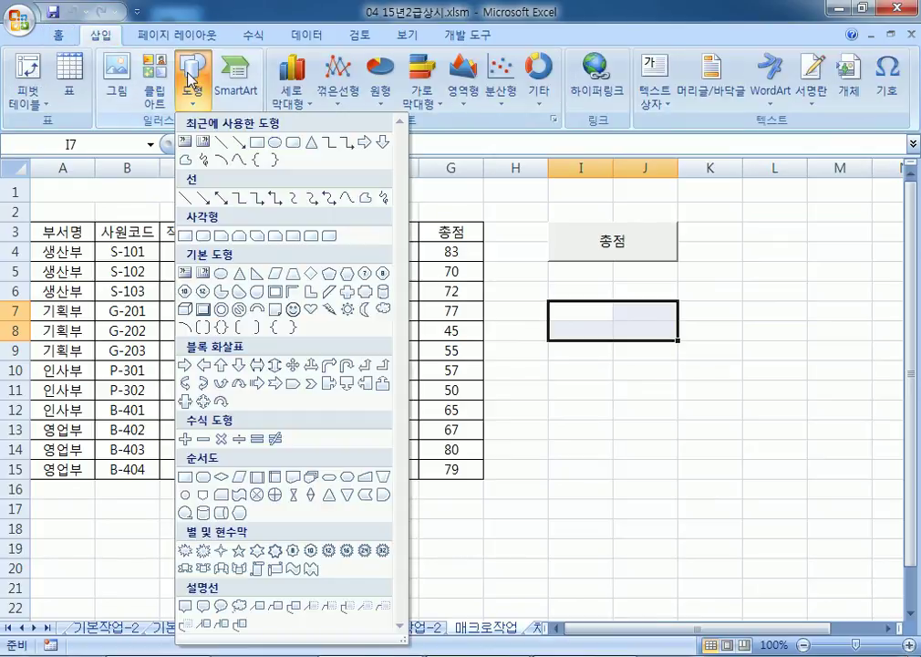
{"action": "left_click", "coordinate": [205, 233]}
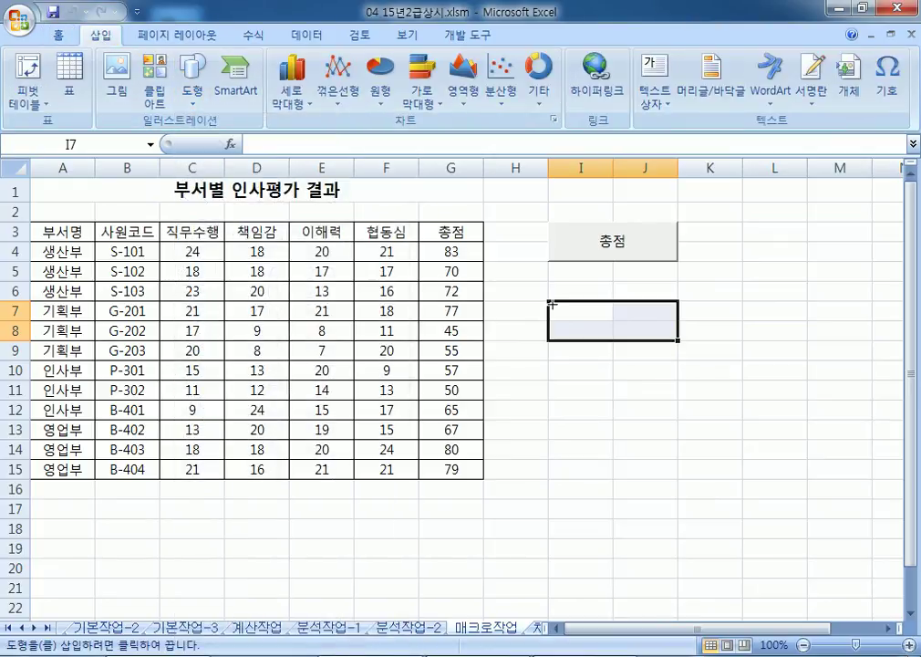
{"action": "left_click_drag", "start_coordinate": [560, 302], "coordinate": [678, 340]}
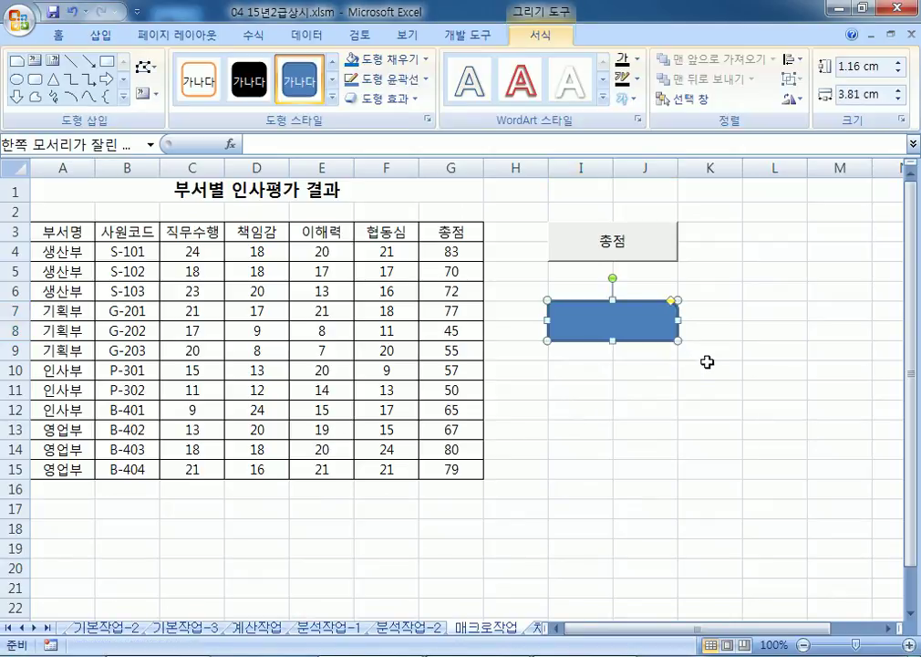
{"action": "type", "text": "서식"}
Step: Assign the rectangle a new macro named 서식 and start recording it
{"action": "right_click", "coordinate": [652, 311]}
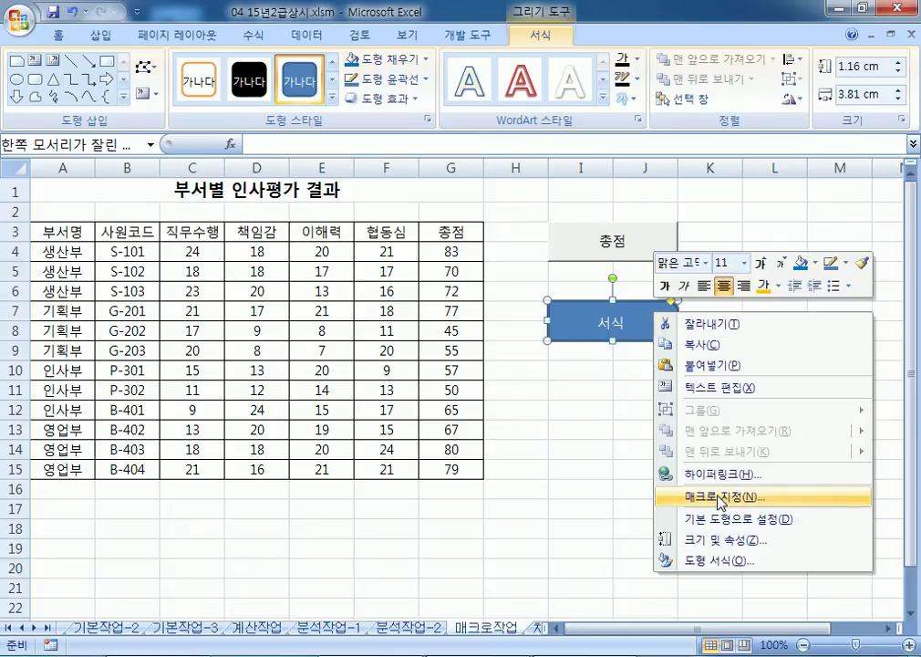
{"action": "left_click", "coordinate": [719, 498]}
{"action": "type", "text": "ㅅ"}
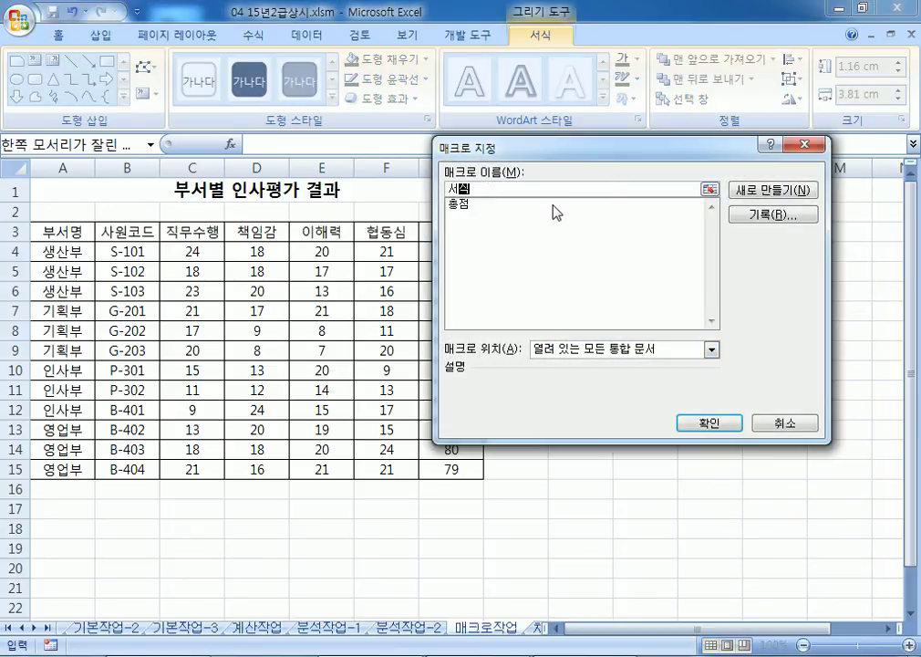
{"action": "type", "text": "식"}
{"action": "left_click", "coordinate": [769, 216]}
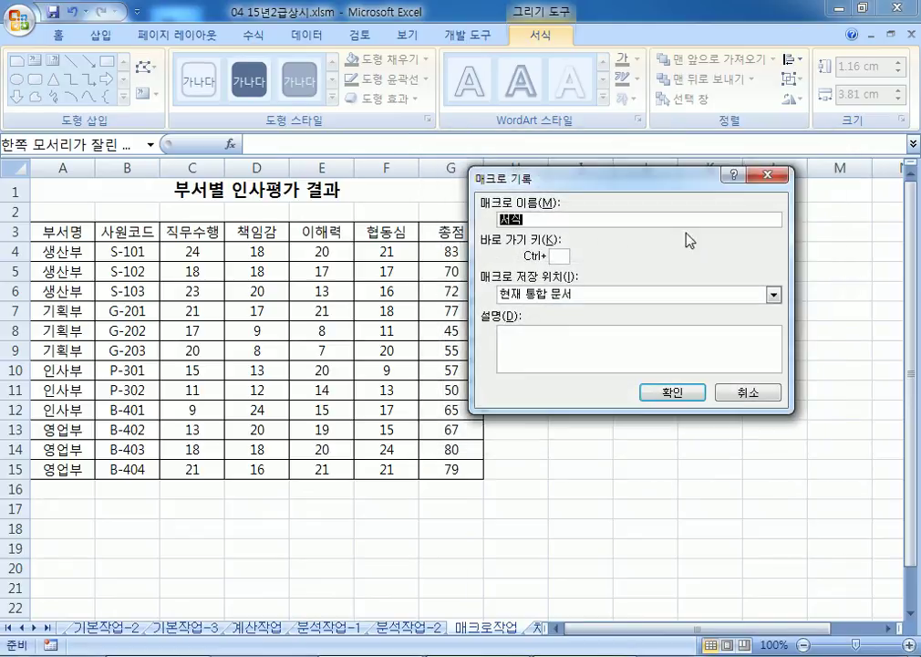
{"action": "left_click", "coordinate": [663, 394]}
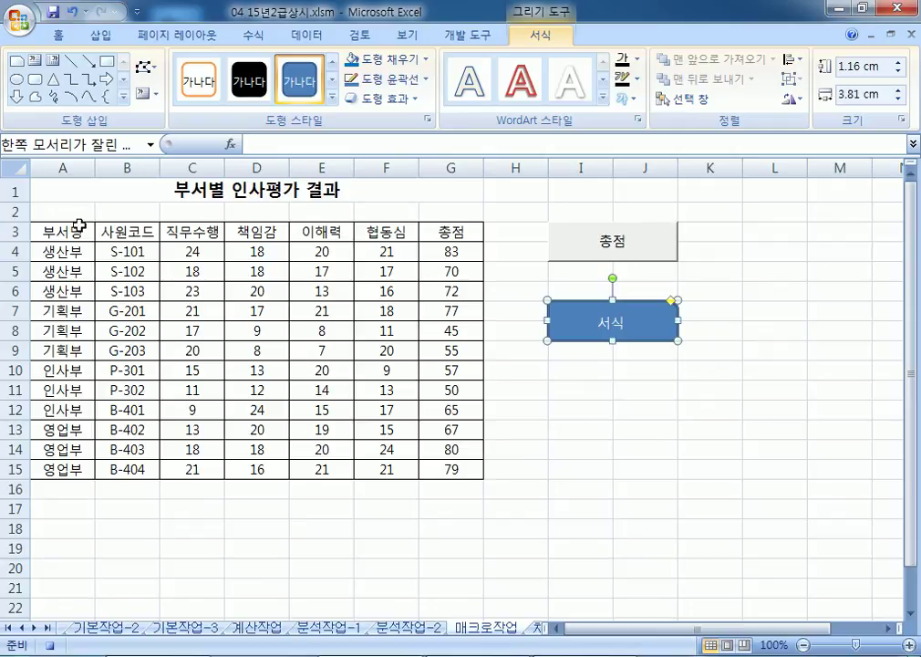
Step: Apply the 강조색1 cell style to header row A3:G3, then stop recording
{"action": "left_click_drag", "start_coordinate": [80, 226], "coordinate": [449, 235]}
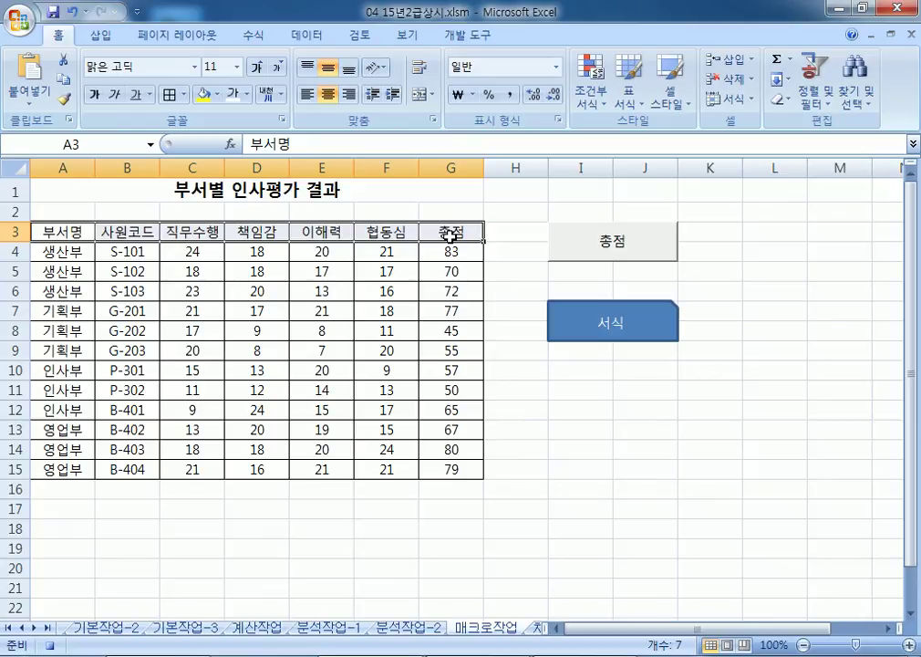
{"action": "left_click", "coordinate": [671, 100]}
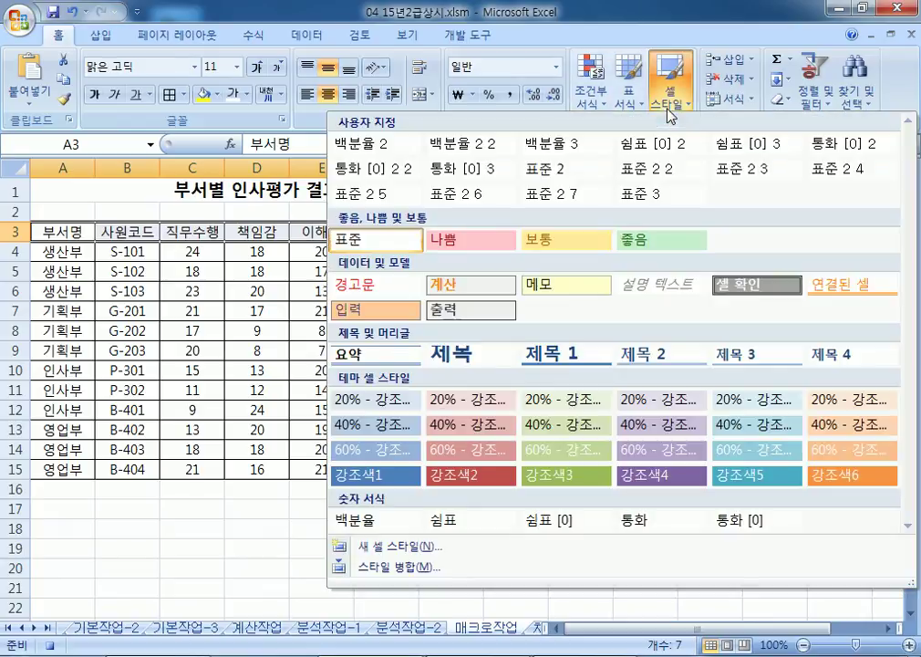
{"action": "left_click", "coordinate": [380, 473]}
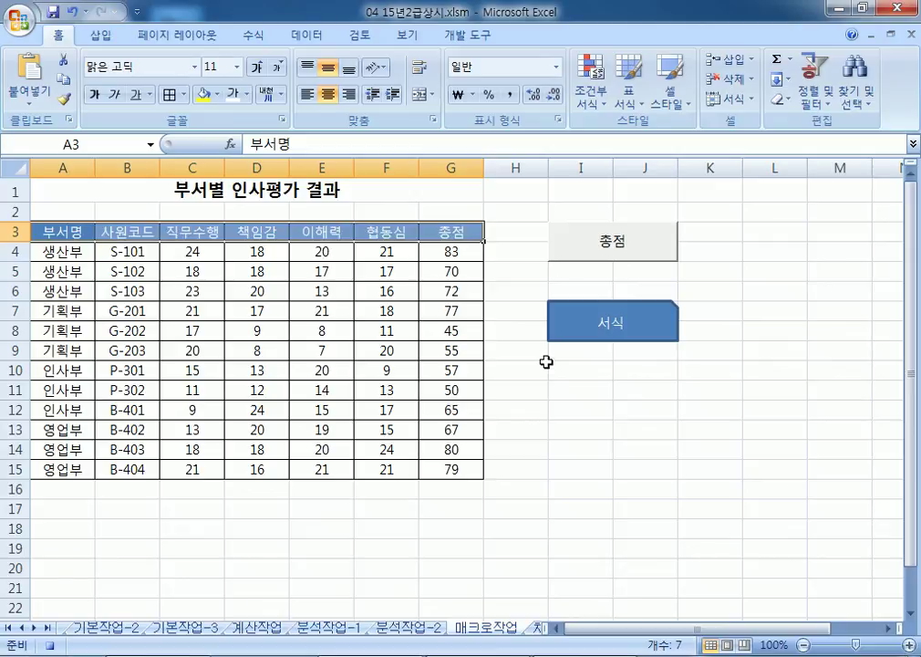
{"action": "left_click", "coordinate": [469, 37]}
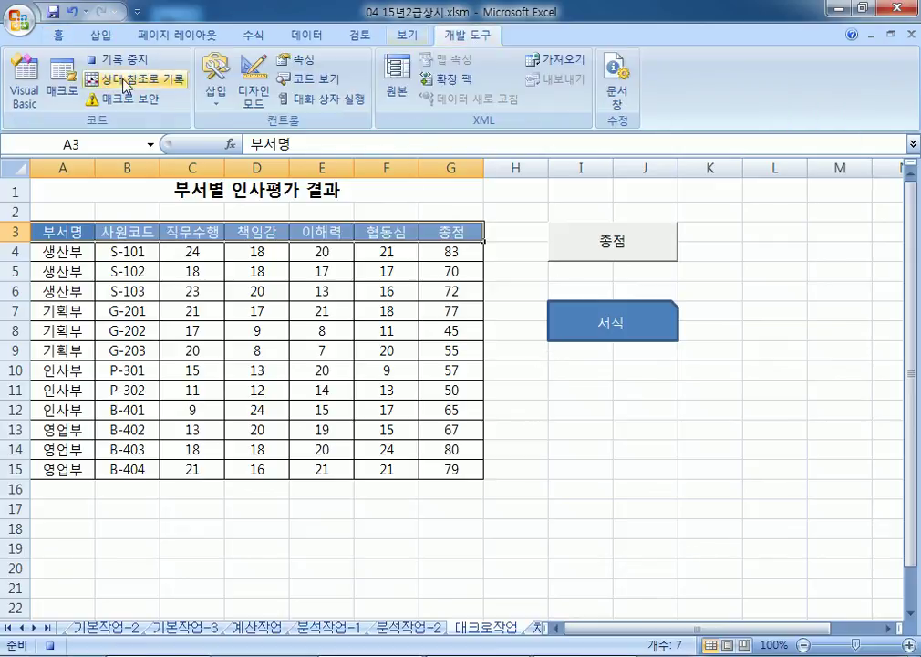
{"action": "left_click", "coordinate": [104, 59]}
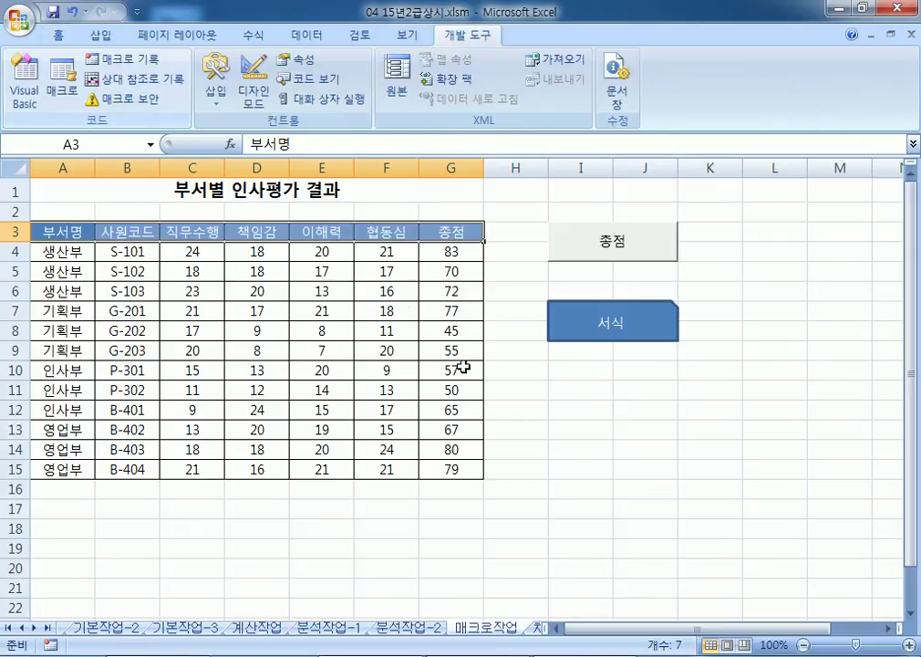
{"action": "scroll", "coordinate": [137, 87], "scroll_direction": "up", "scroll_amount": 7}
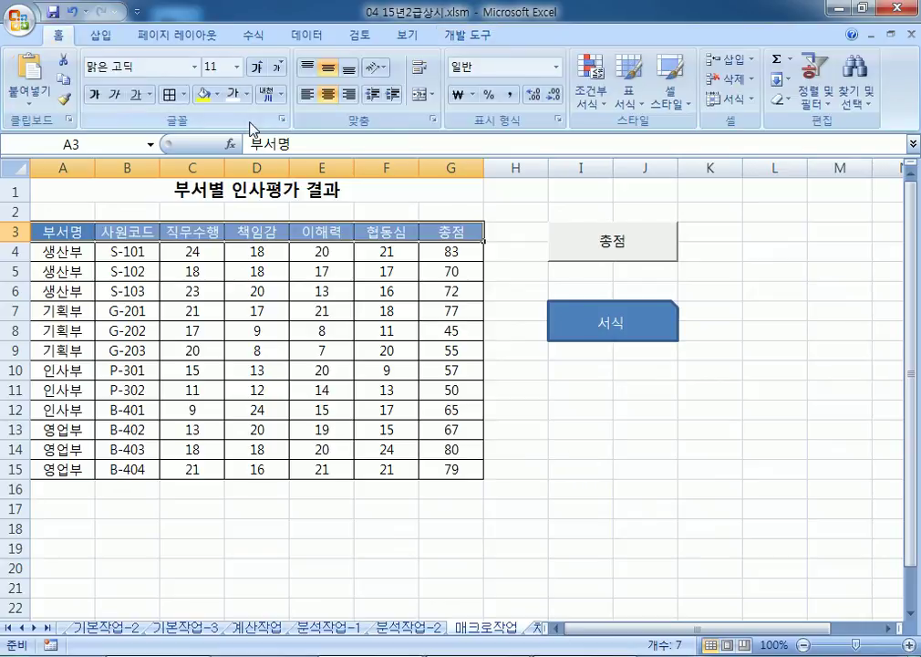
{"action": "left_click", "coordinate": [202, 94]}
{"action": "left_click", "coordinate": [339, 372]}
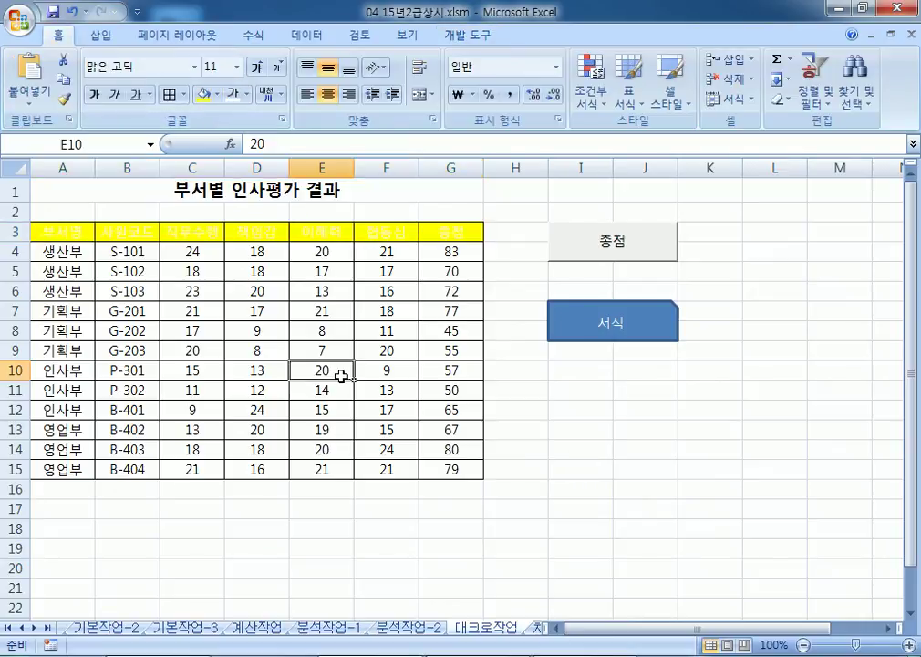
{"action": "left_click", "coordinate": [574, 325]}
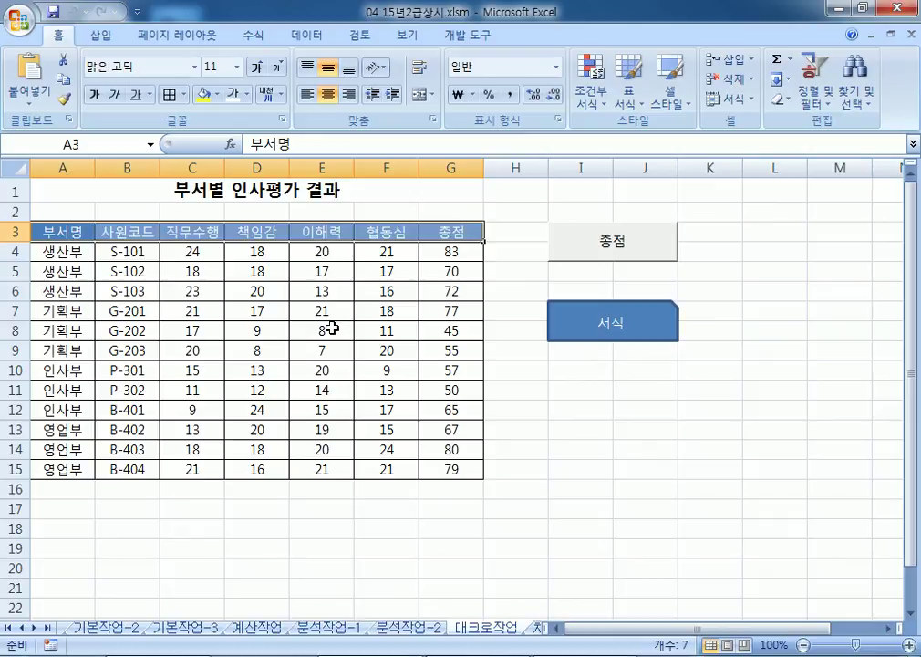
{"action": "left_click", "coordinate": [246, 94]}
{"action": "left_click", "coordinate": [252, 117]}
{"action": "left_click", "coordinate": [215, 94]}
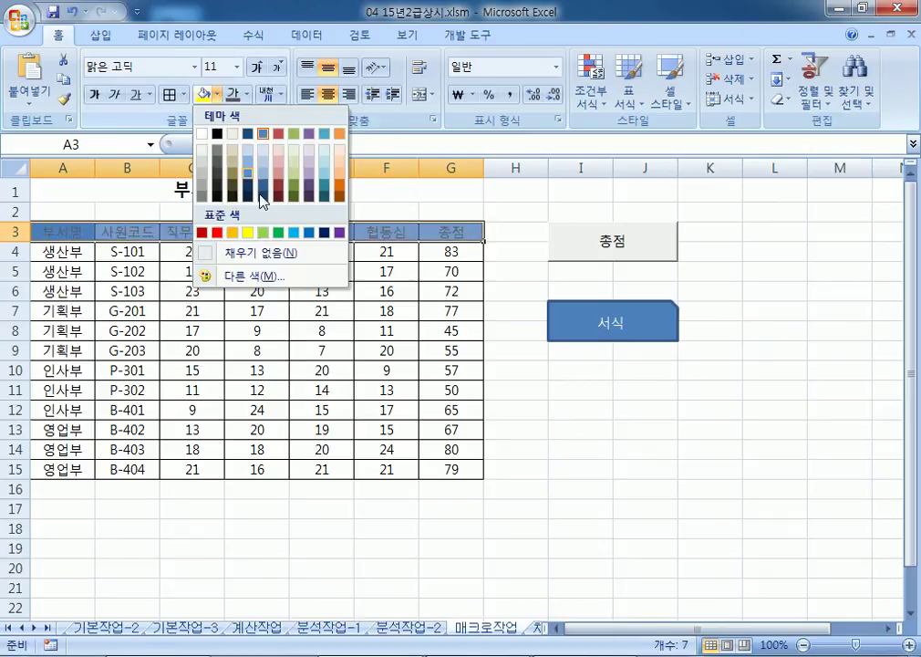
{"action": "left_click", "coordinate": [274, 231]}
{"action": "left_click", "coordinate": [411, 378]}
{"action": "left_click", "coordinate": [597, 336]}
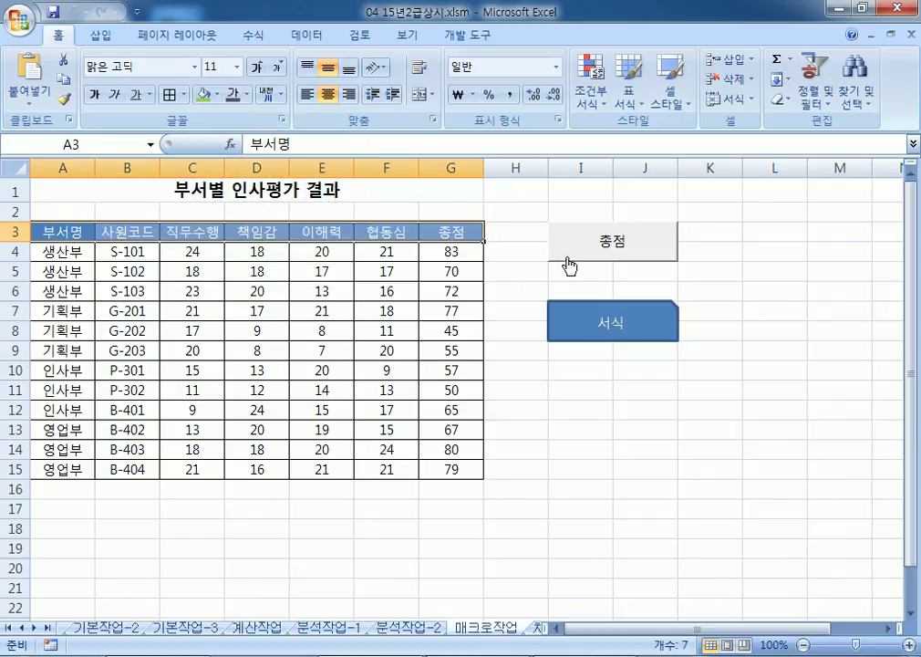
{"action": "left_click_drag", "start_coordinate": [455, 252], "coordinate": [452, 468]}
{"action": "key", "text": "Delete"}
{"action": "left_click", "coordinate": [710, 489]}
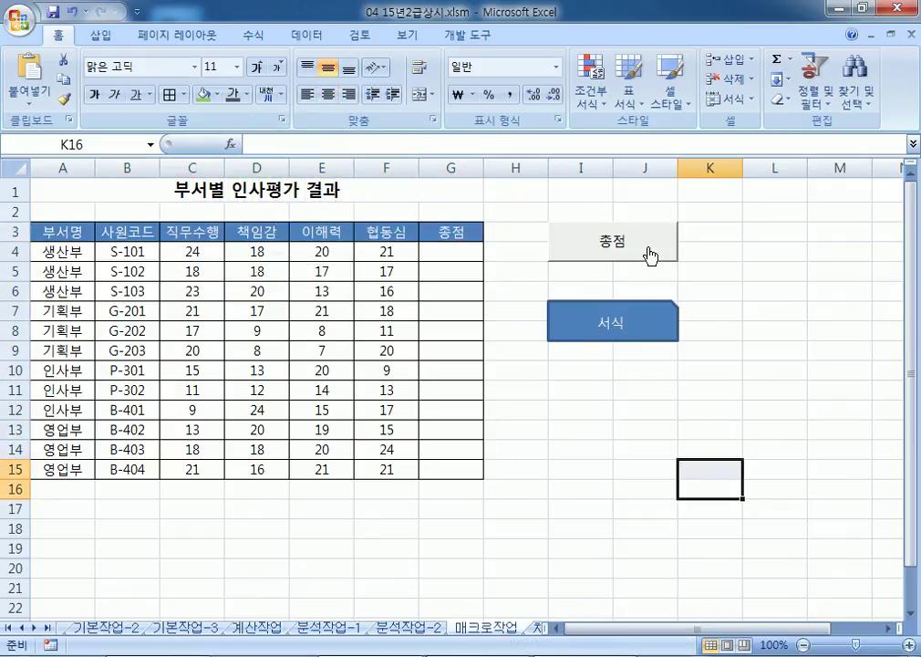
{"action": "left_click", "coordinate": [650, 258]}
{"action": "left_click", "coordinate": [615, 455]}
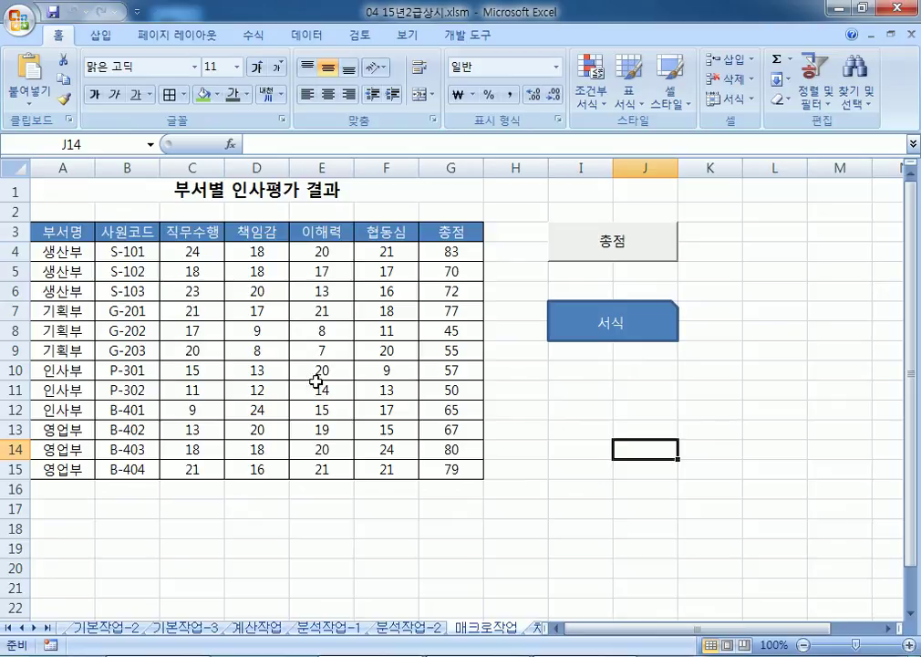
Step: On the 차트작업 sheet, select the chart's 생산량 series from the Chart Elements list
{"action": "left_click", "coordinate": [539, 631]}
{"action": "scroll", "coordinate": [456, 413], "scroll_direction": "down", "scroll_amount": 3}
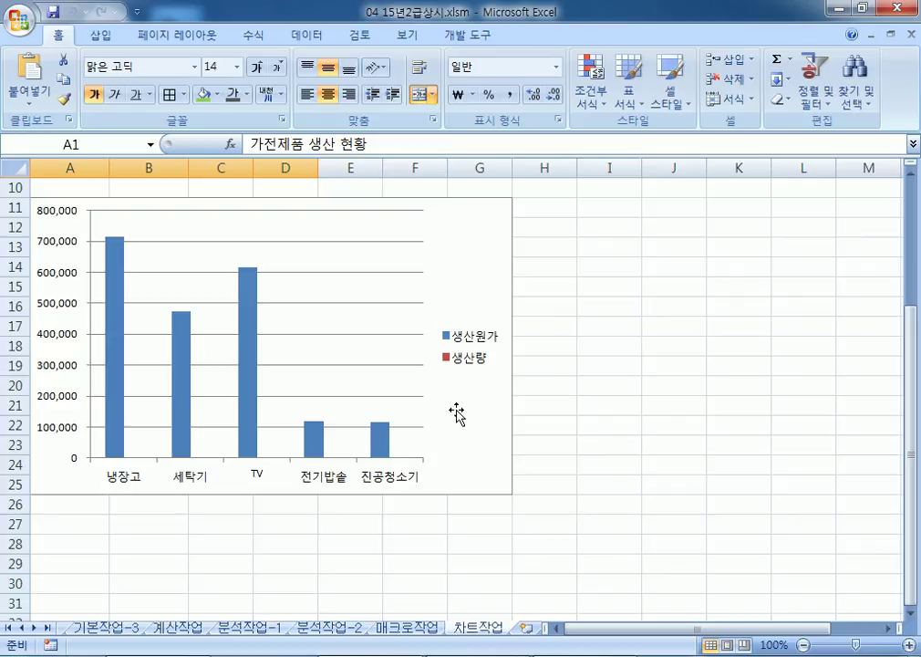
{"action": "left_click", "coordinate": [449, 363]}
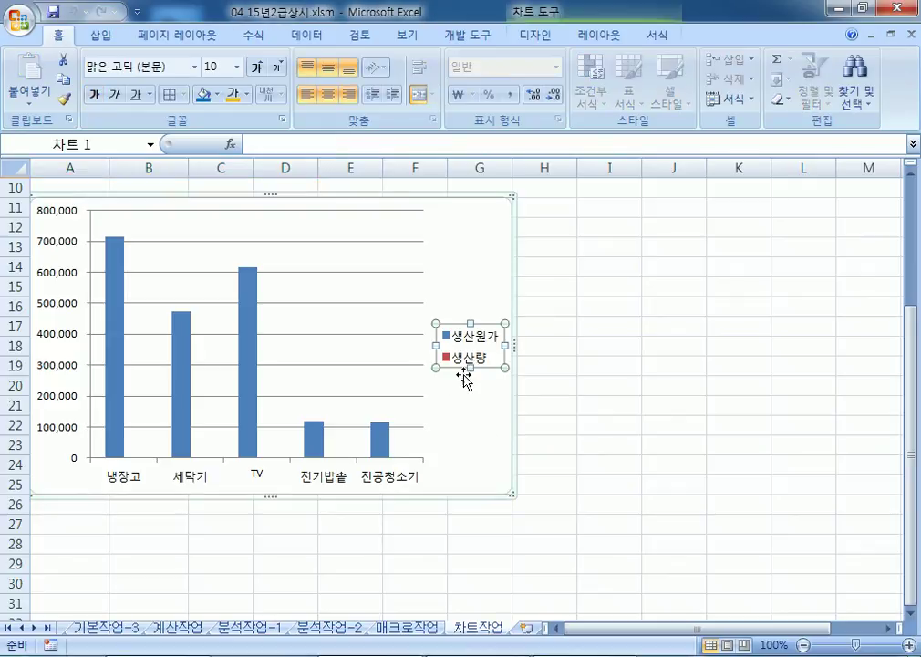
{"action": "left_click", "coordinate": [468, 423]}
{"action": "left_click", "coordinate": [471, 363]}
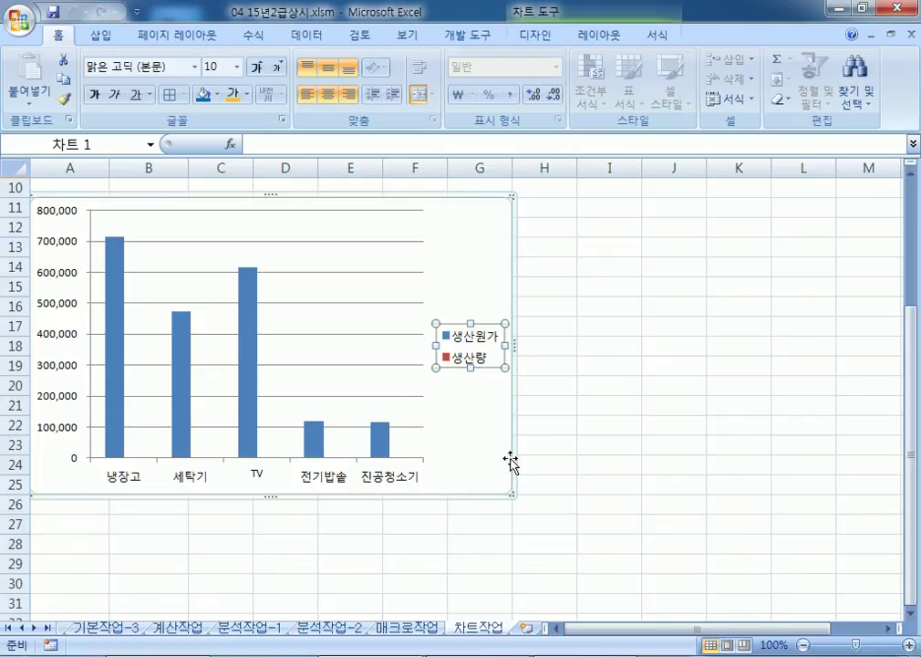
{"action": "left_click", "coordinate": [593, 343]}
{"action": "left_click", "coordinate": [488, 281]}
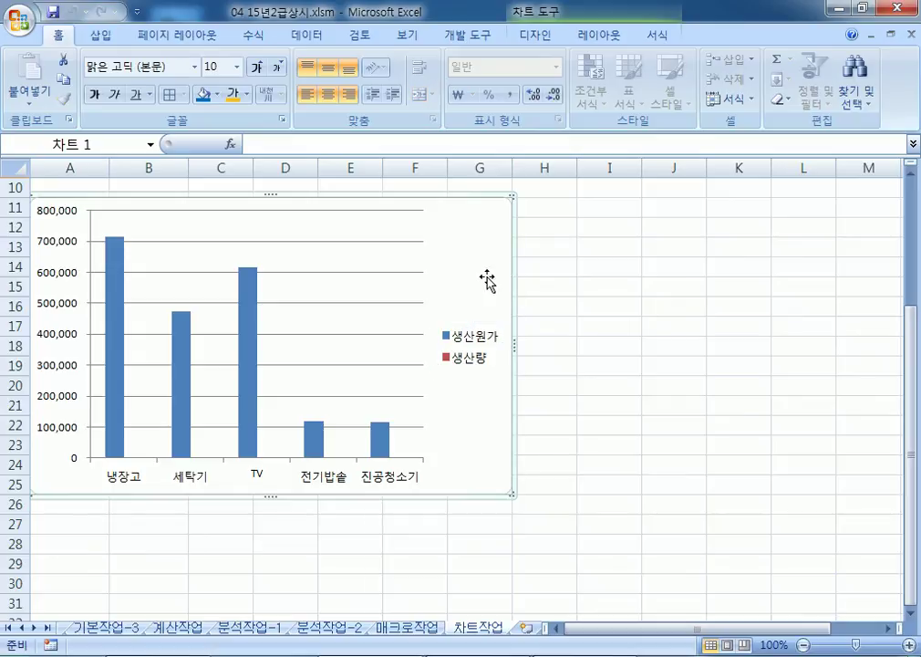
{"action": "left_click", "coordinate": [609, 38]}
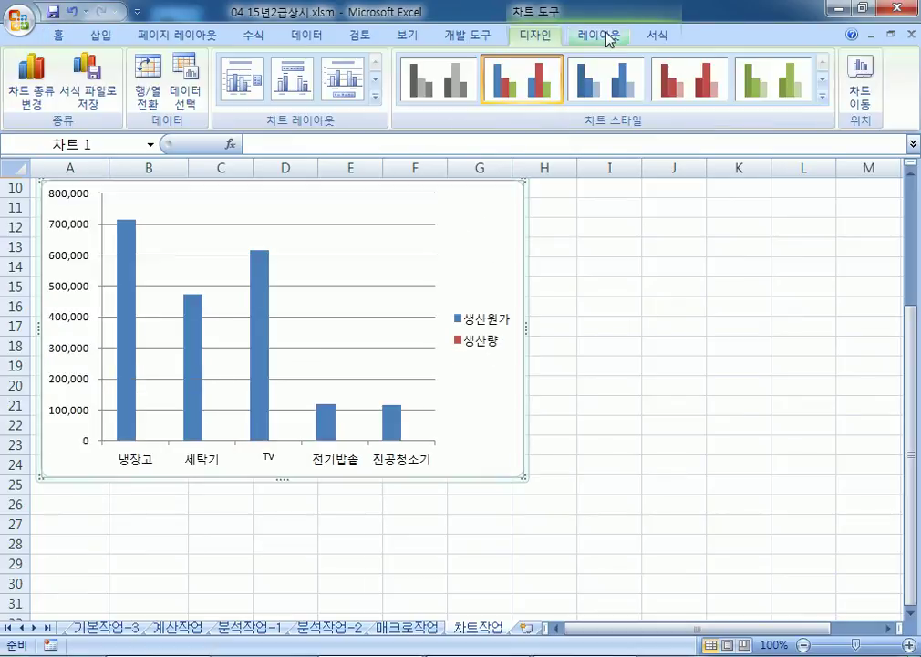
{"action": "left_click", "coordinate": [610, 38]}
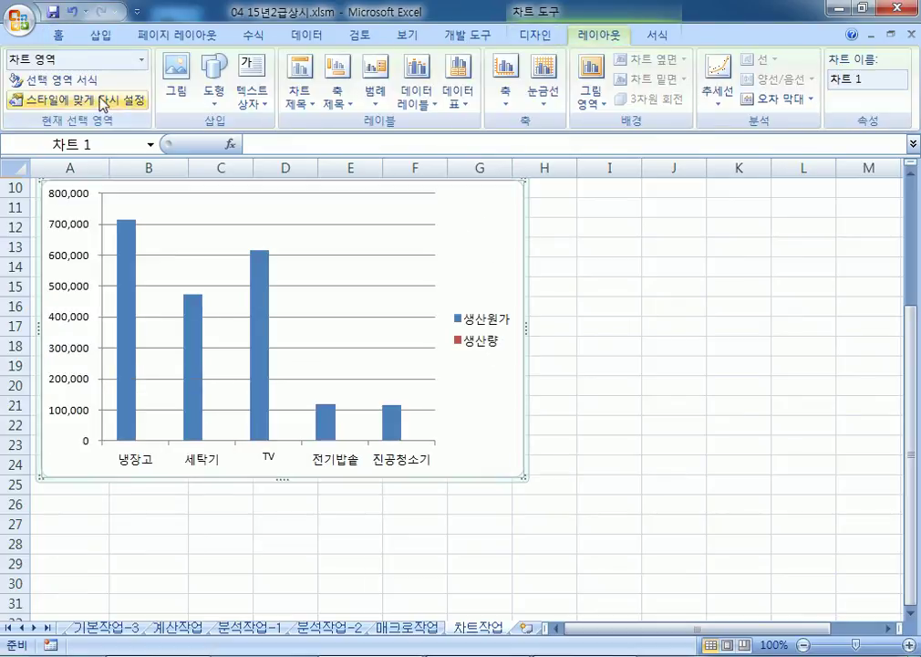
{"action": "left_click", "coordinate": [141, 60]}
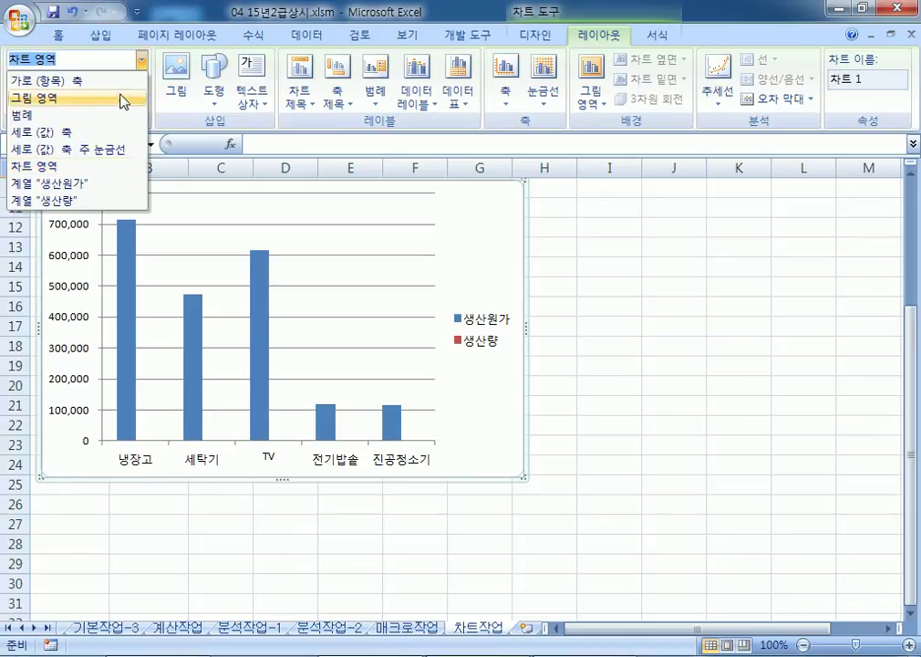
{"action": "left_click", "coordinate": [73, 202]}
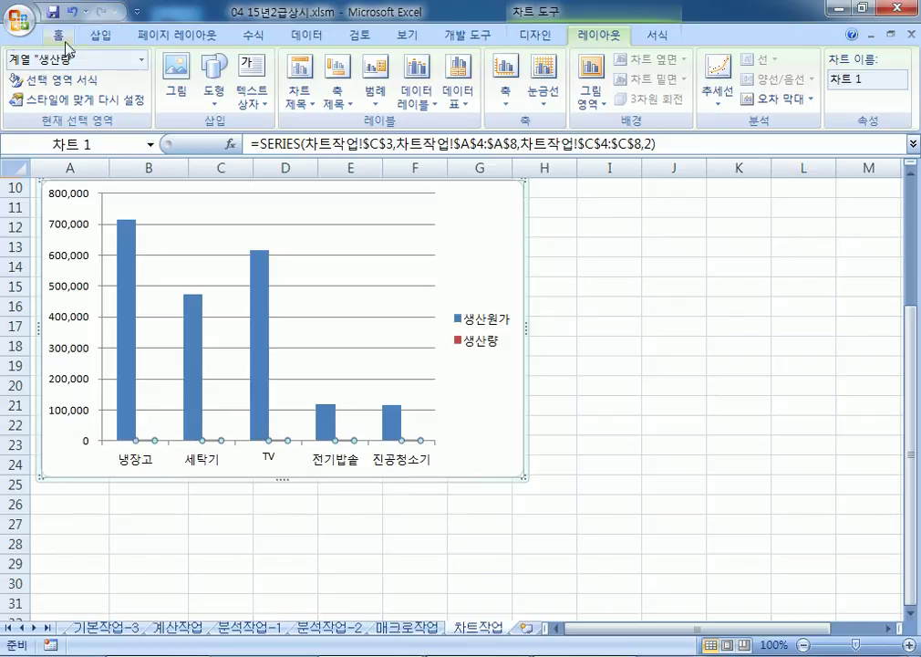
Step: Change the 생산량 series chart type to Line with Markers
{"action": "left_click", "coordinate": [541, 37]}
{"action": "left_click", "coordinate": [31, 93]}
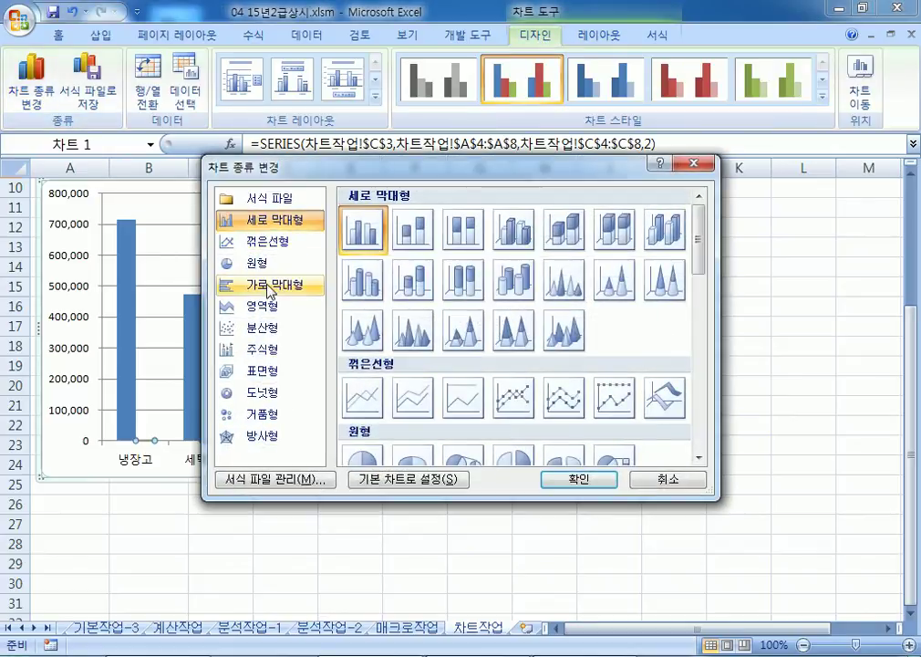
{"action": "left_click", "coordinate": [513, 397]}
{"action": "left_click", "coordinate": [579, 479]}
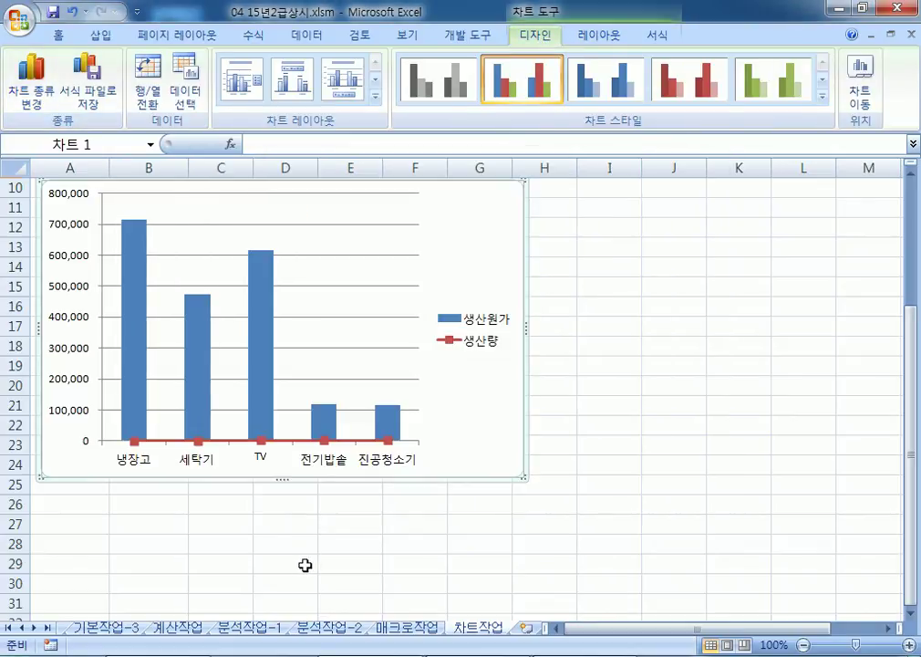
Step: Plot the 생산량 series on the secondary axis
{"action": "left_click", "coordinate": [292, 440]}
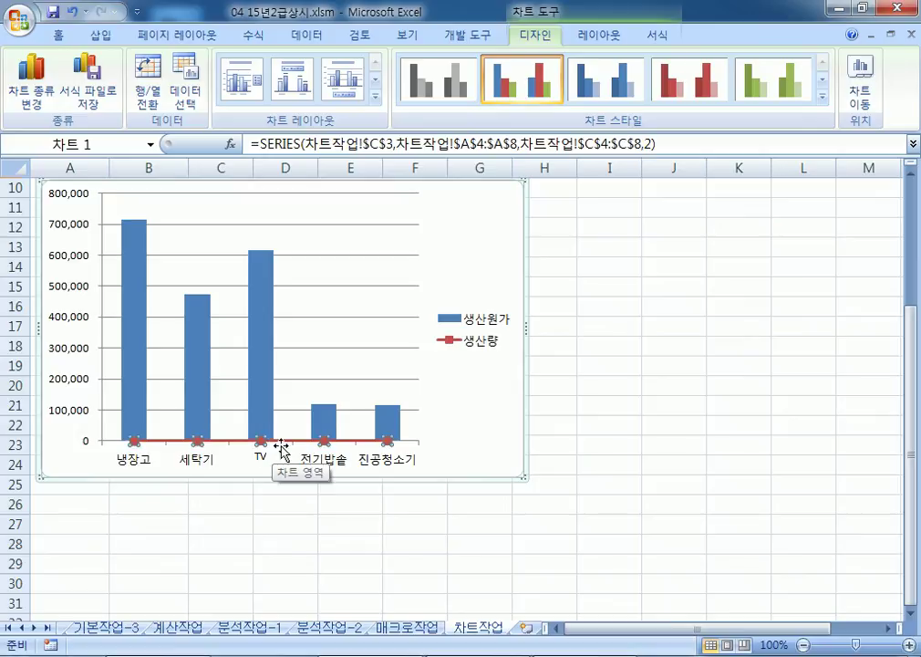
{"action": "double_click", "coordinate": [271, 444]}
{"action": "left_click", "coordinate": [543, 162]}
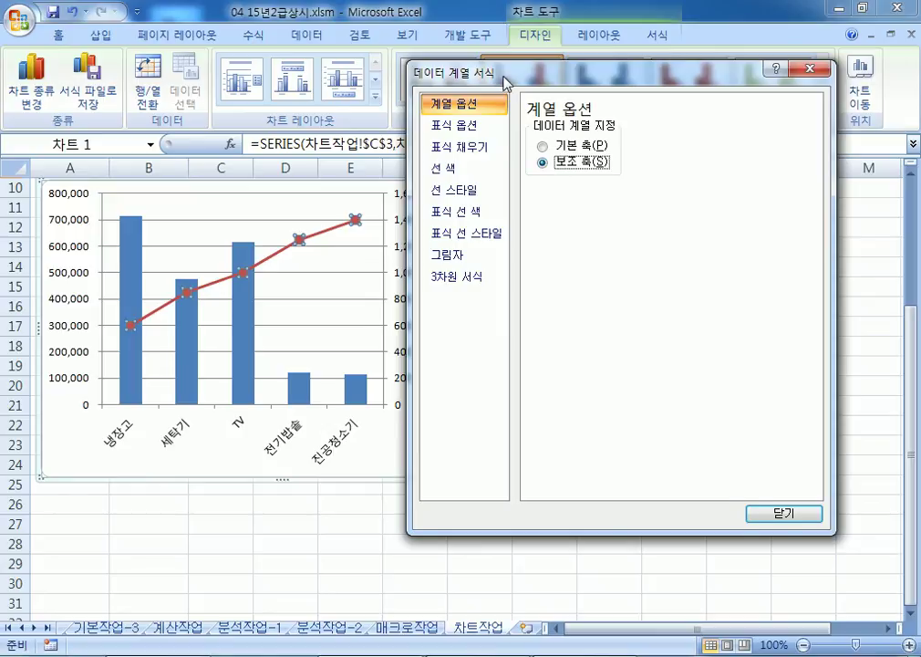
{"action": "left_click_drag", "start_coordinate": [438, 71], "coordinate": [558, 71]}
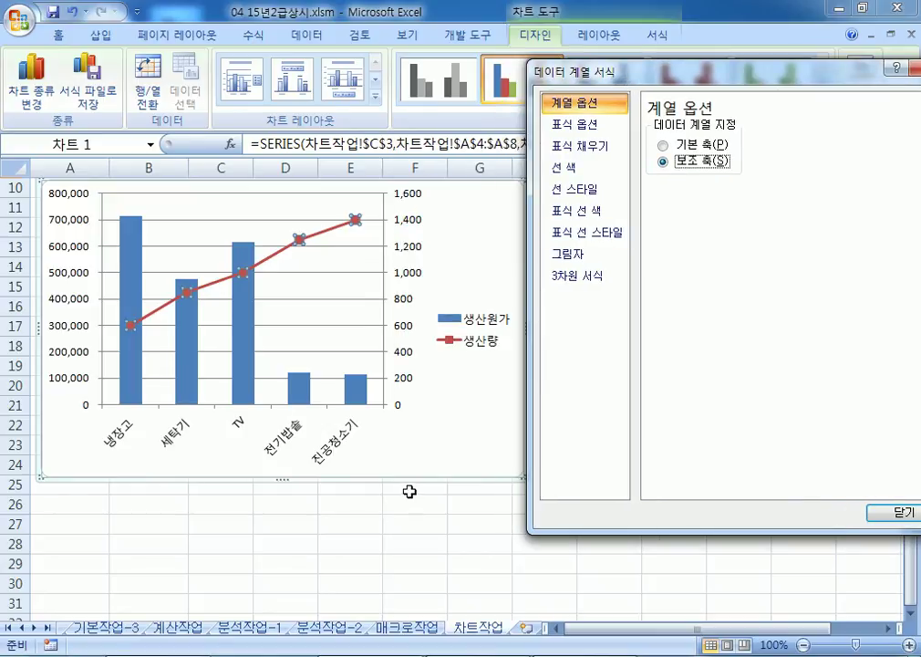
{"action": "left_click", "coordinate": [871, 504]}
{"action": "left_click", "coordinate": [489, 459]}
{"action": "scroll", "coordinate": [497, 438], "scroll_direction": "up", "scroll_amount": 2}
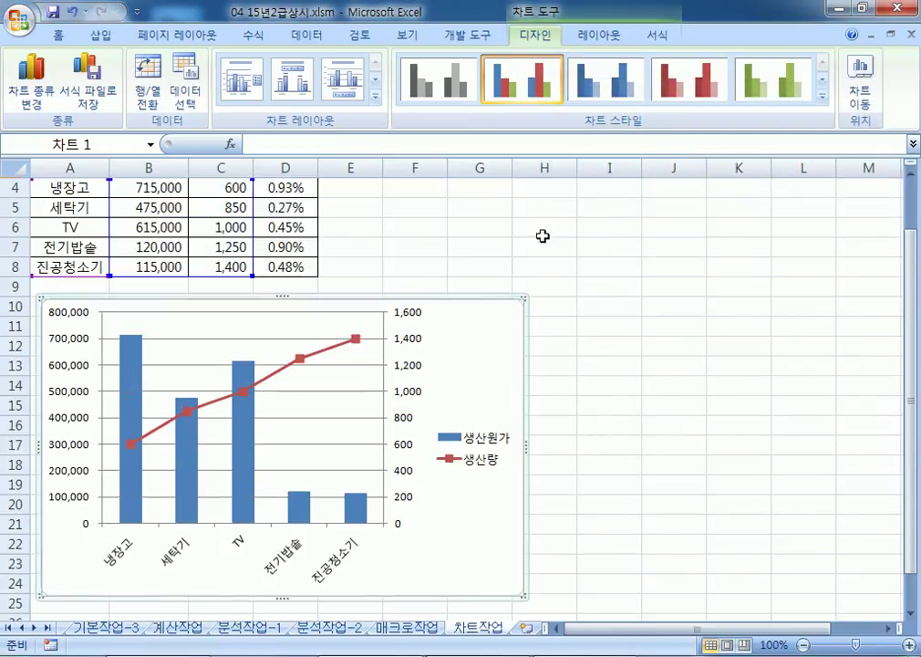
{"action": "left_click", "coordinate": [600, 35]}
Step: Add a chart title above the chart reading 가전제품 생산 현황
{"action": "left_click", "coordinate": [316, 103]}
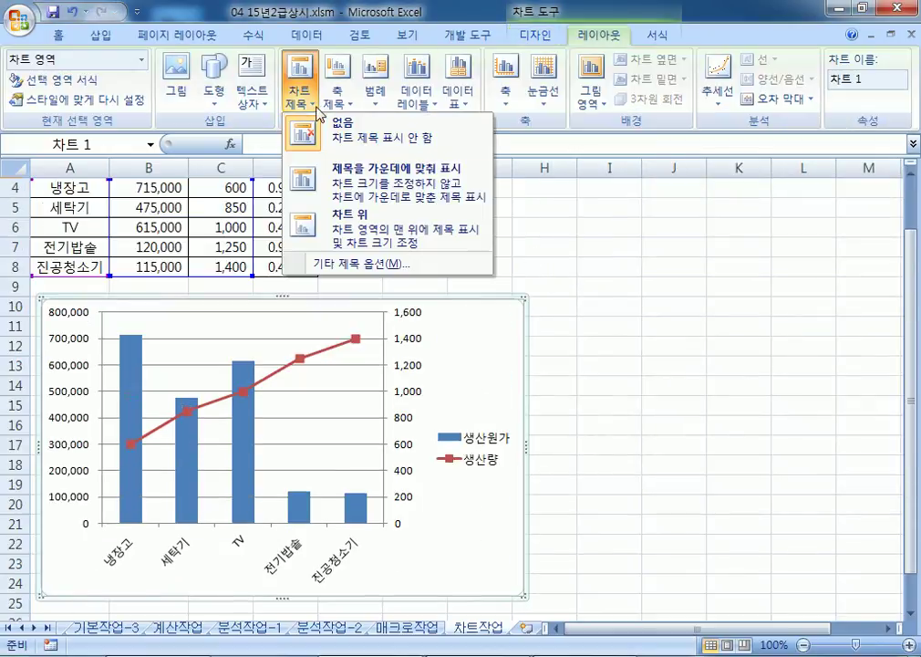
{"action": "left_click", "coordinate": [349, 217]}
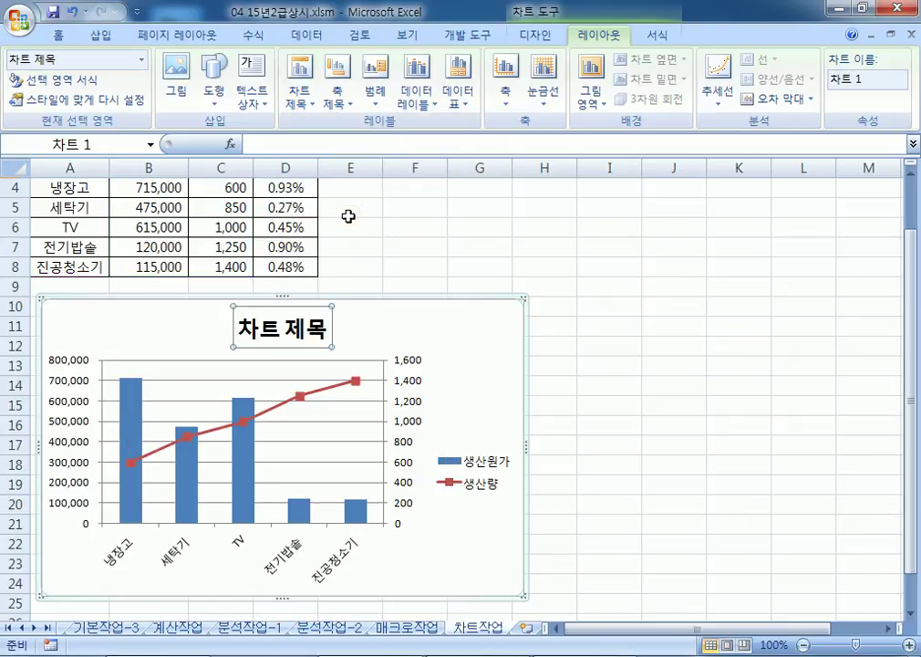
{"action": "type", "text": "가전제품"}
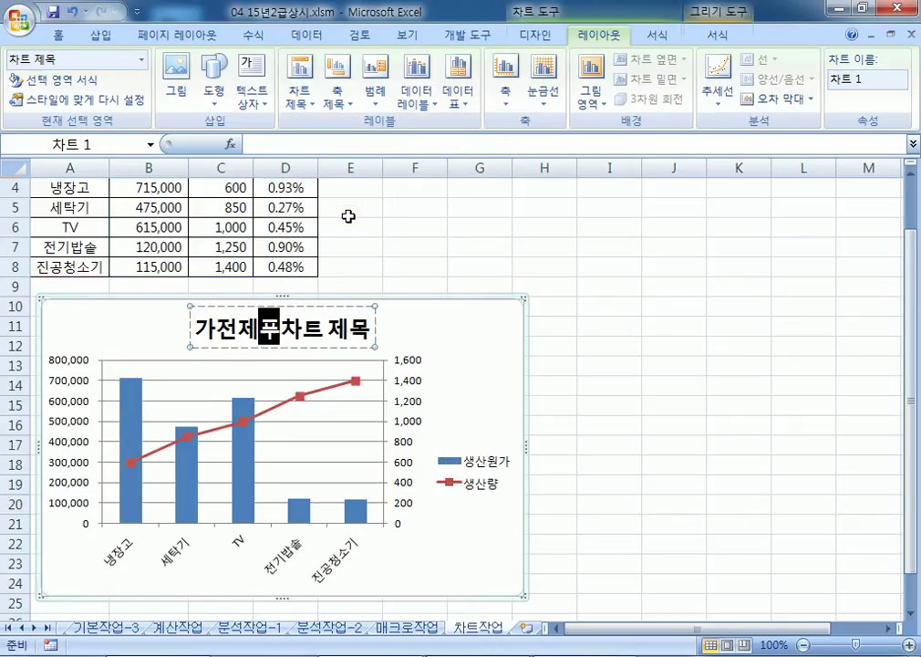
{"action": "type", "text": " 생산 현황"}
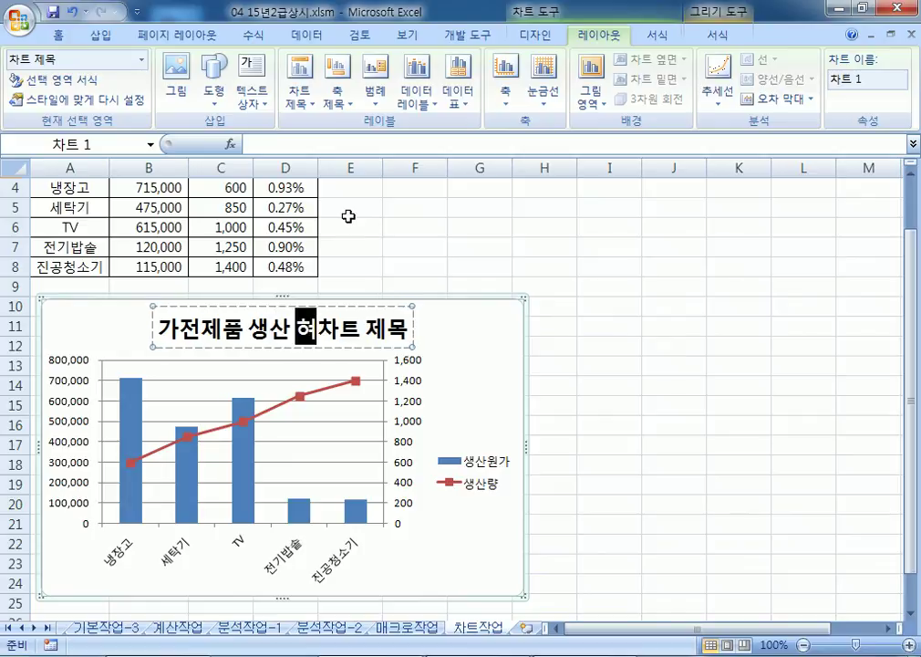
{"action": "key", "text": "Delete"}
{"action": "key", "text": "Delete"}
{"action": "key", "text": "Delete"}
{"action": "key", "text": "Delete"}
{"action": "key", "text": "Delete"}
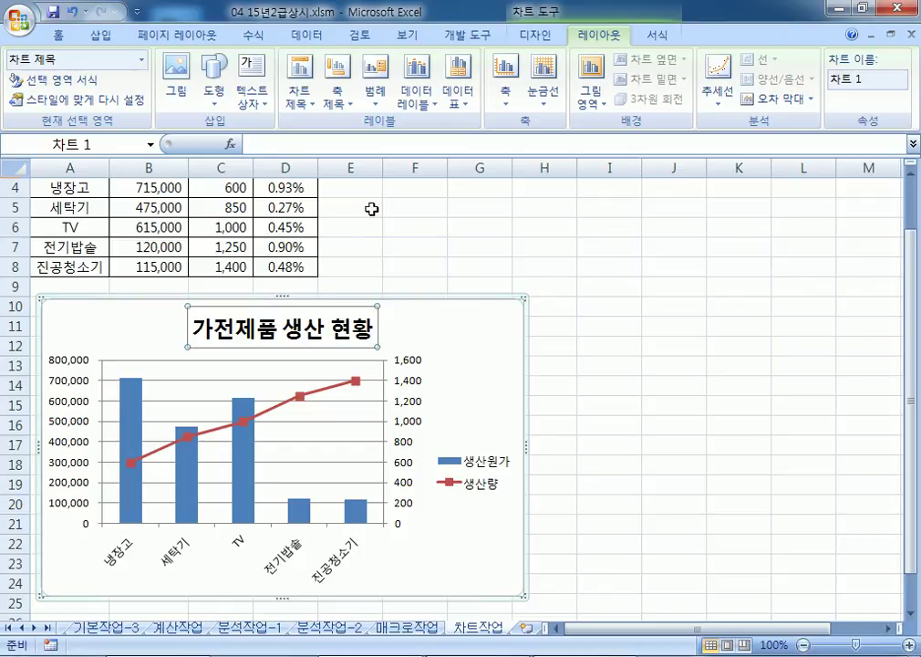
Step: Set the chart title's font to 굴림체
{"action": "left_click", "coordinate": [57, 34]}
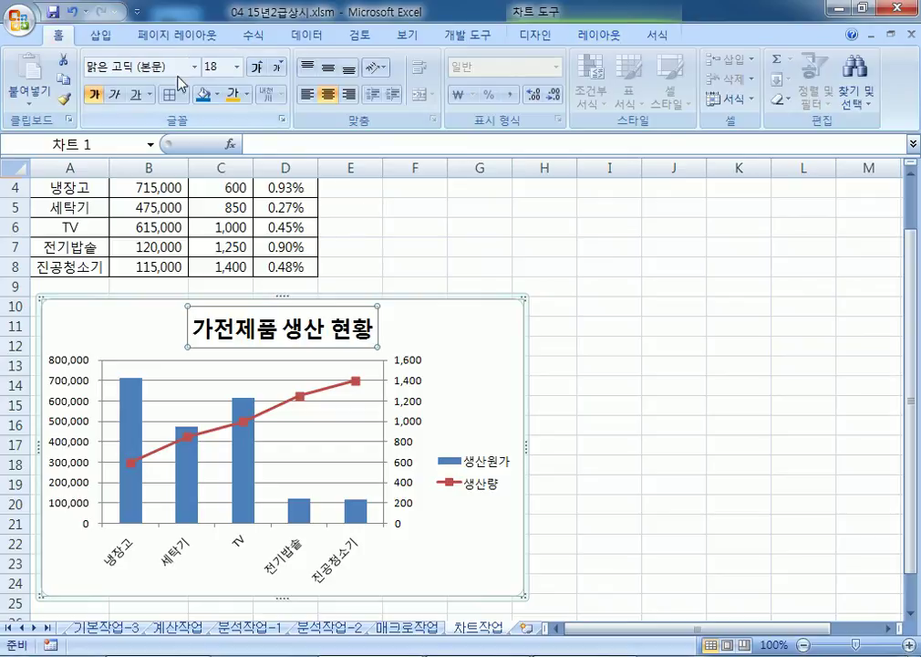
{"action": "left_click", "coordinate": [194, 67]}
{"action": "scroll", "coordinate": [173, 258], "scroll_direction": "down", "scroll_amount": 18}
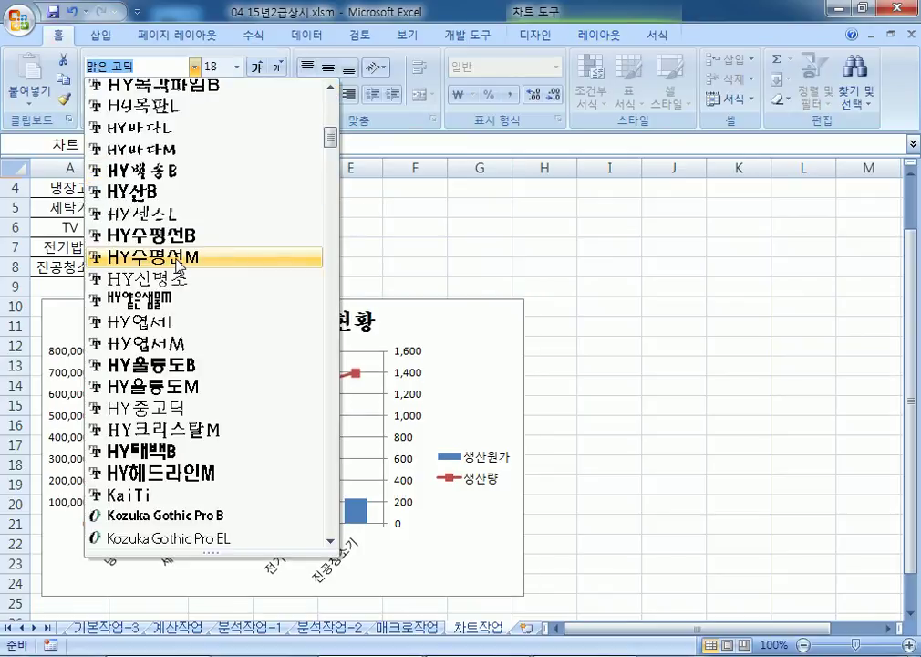
{"action": "scroll", "coordinate": [182, 266], "scroll_direction": "down", "scroll_amount": 10}
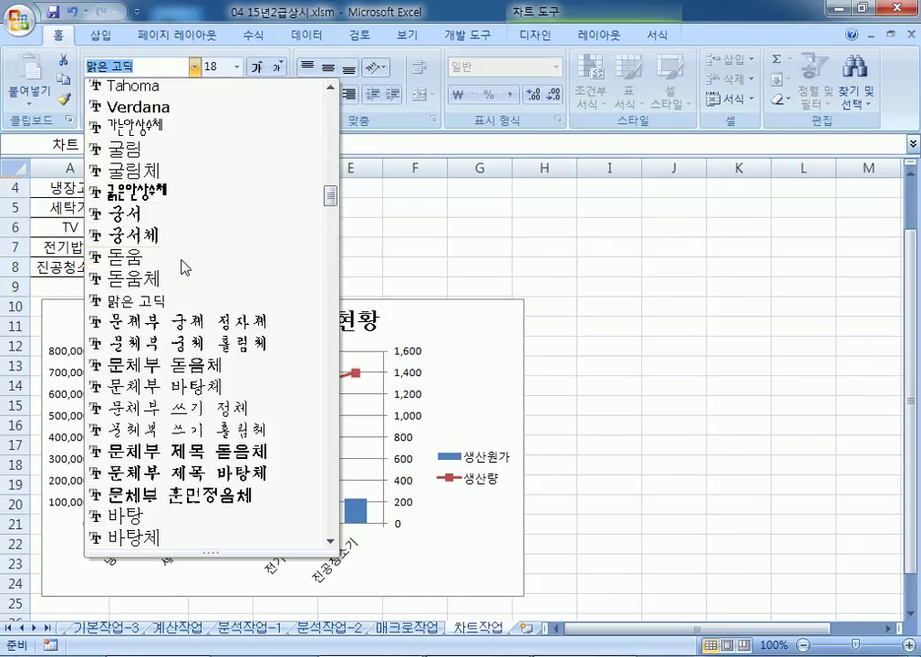
{"action": "left_click", "coordinate": [134, 169]}
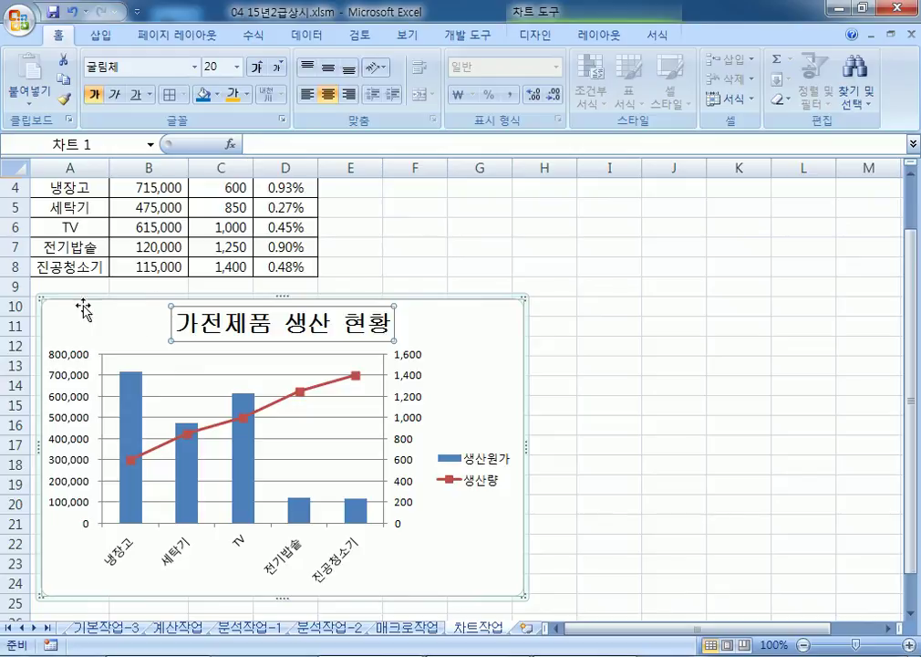
Step: Fix the primary value axis maximum at 800,000 with a 200,000 major unit
{"action": "double_click", "coordinate": [62, 381]}
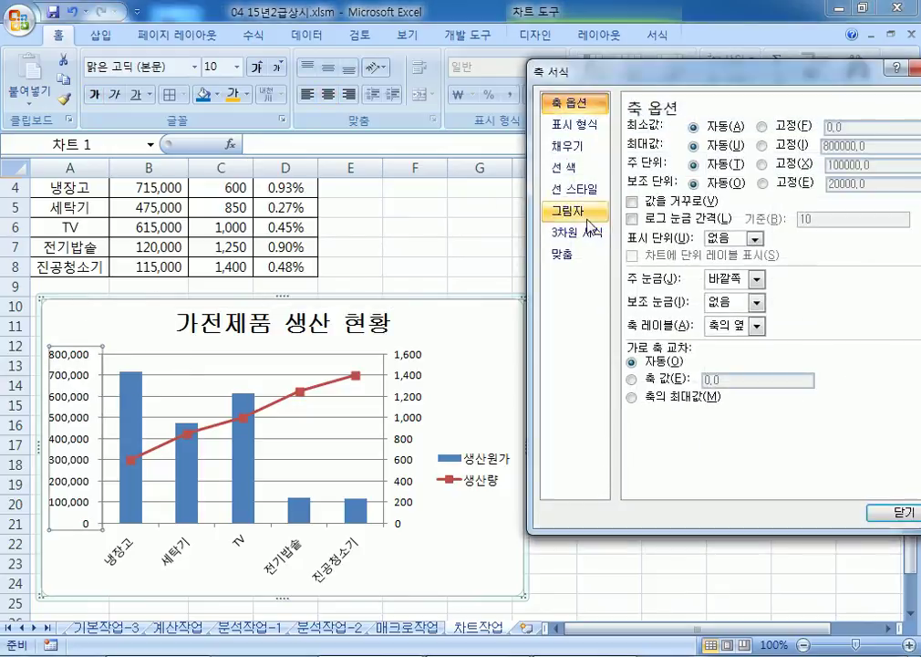
{"action": "left_click", "coordinate": [765, 146]}
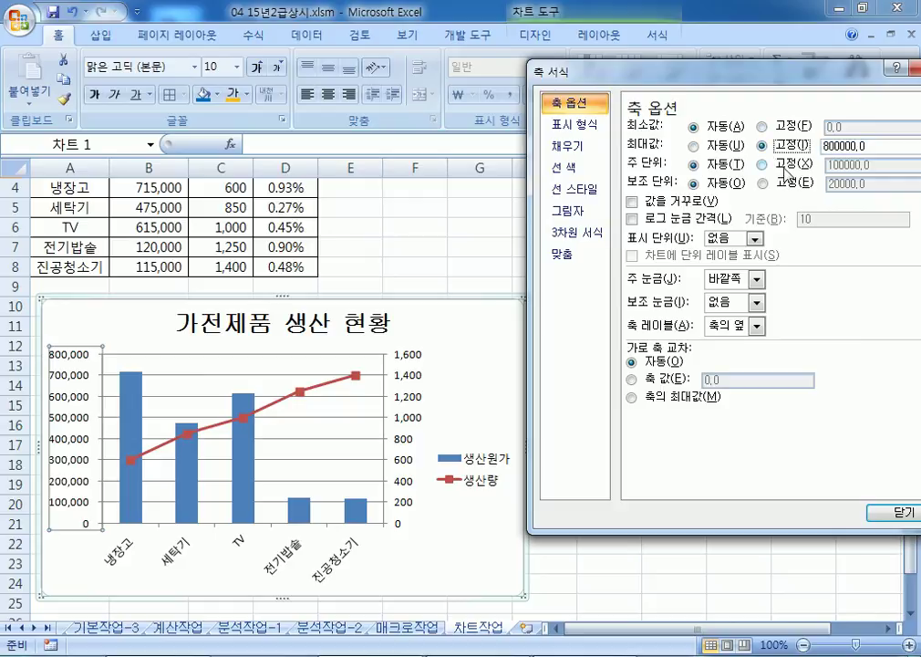
{"action": "left_click", "coordinate": [786, 166]}
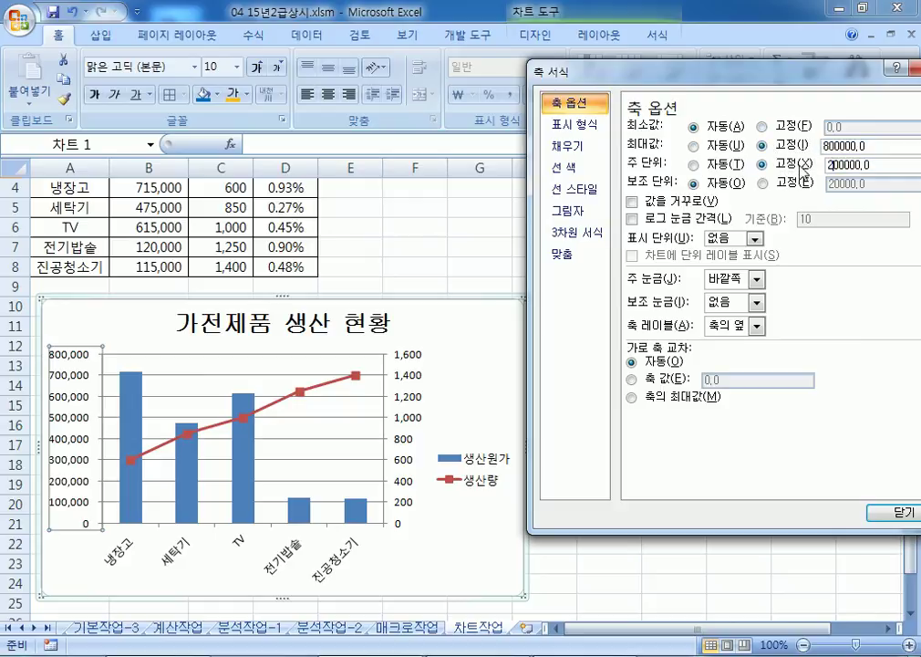
{"action": "key", "text": "Tab"}
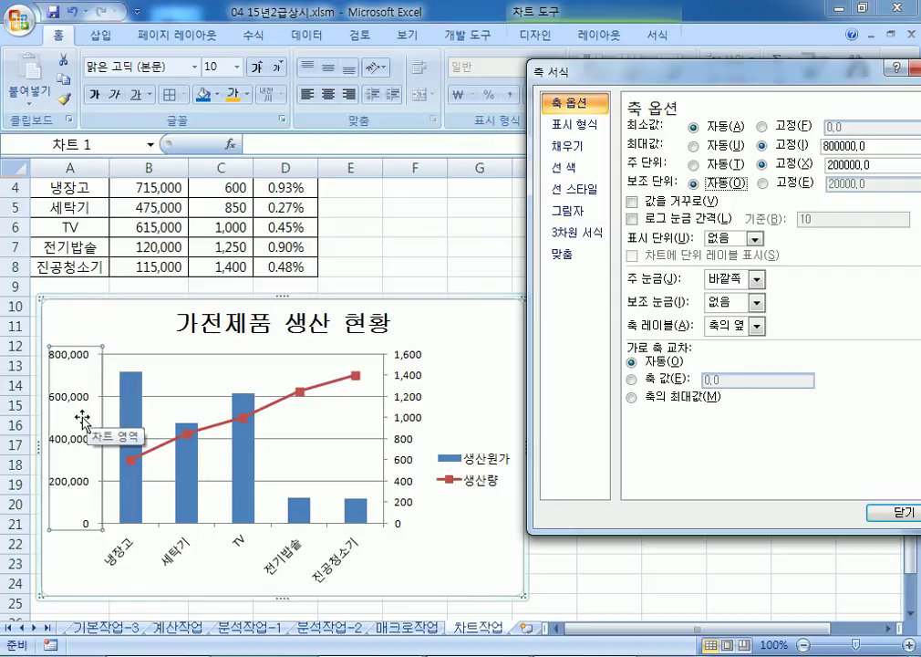
Step: Fix the secondary value axis major unit at 400
{"action": "left_click", "coordinate": [412, 388]}
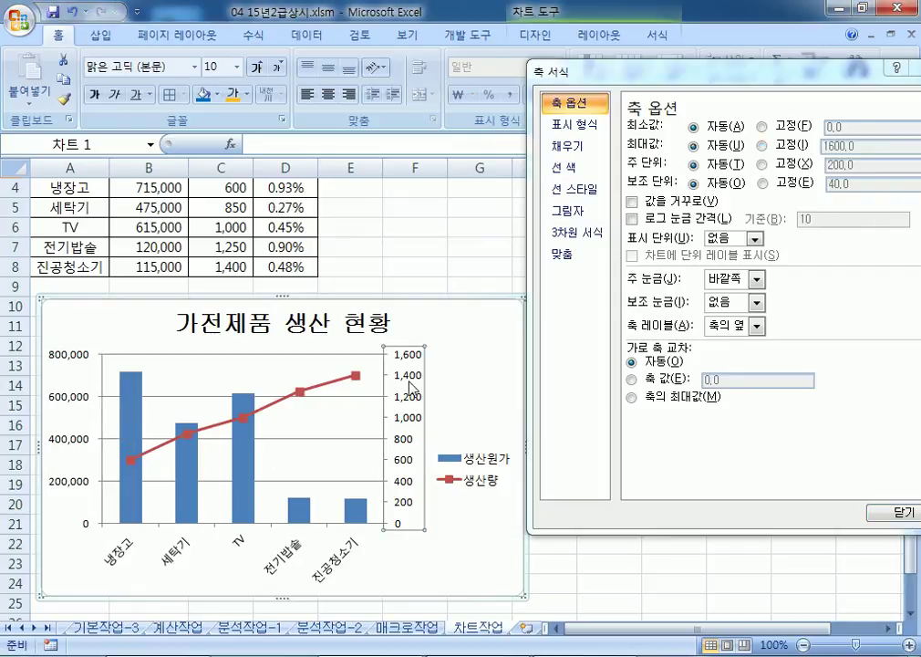
{"action": "left_click", "coordinate": [763, 164]}
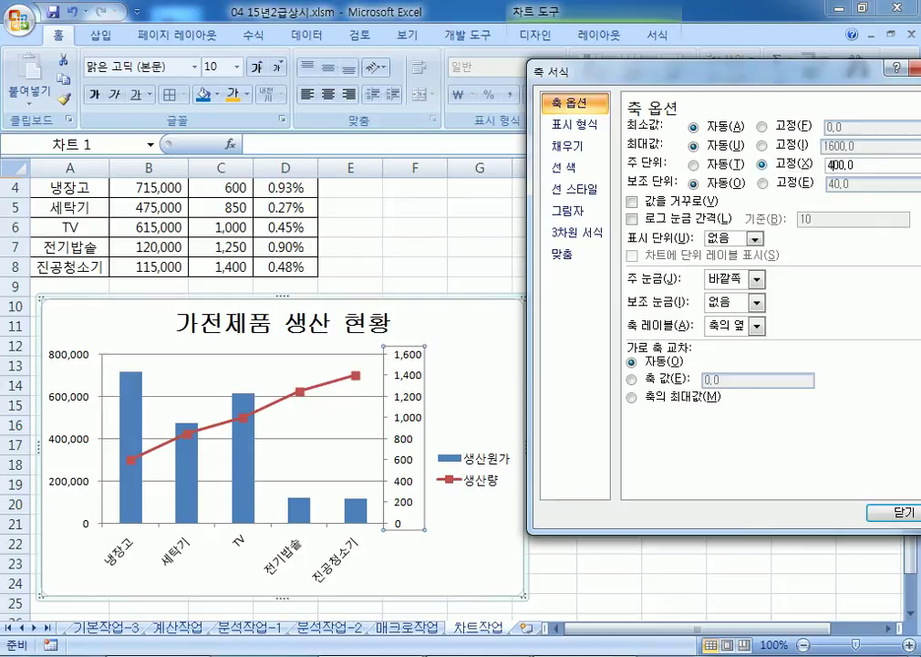
{"action": "key", "text": "Return"}
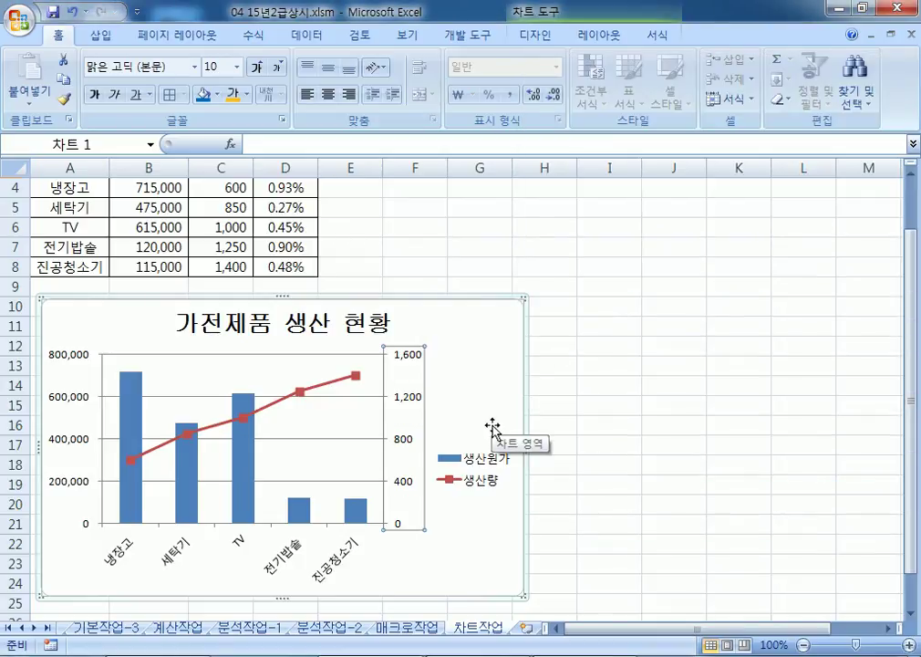
Step: Move the chart legend to the bottom
{"action": "left_click", "coordinate": [470, 456]}
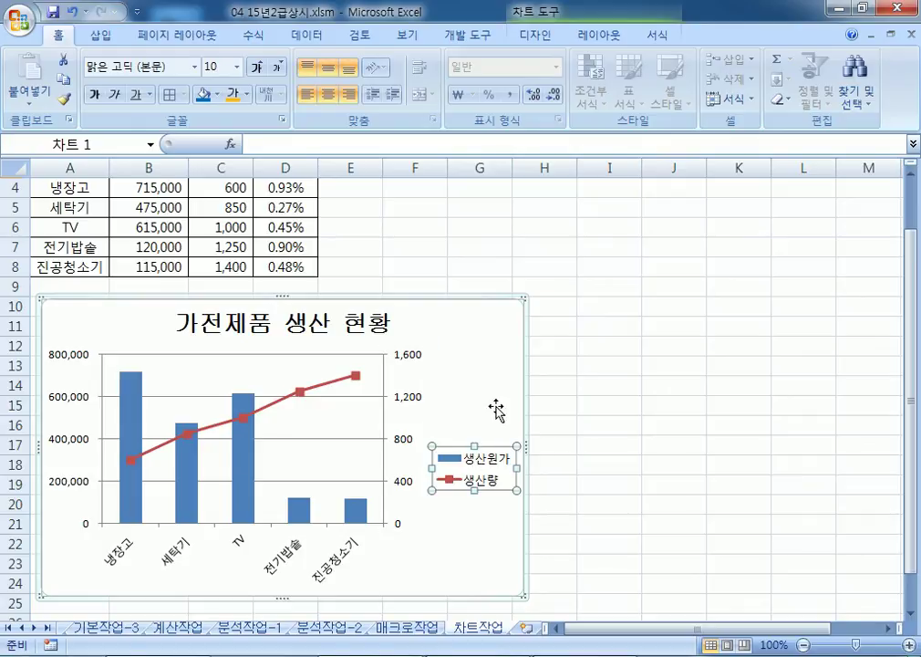
{"action": "key", "text": "ctrl+1"}
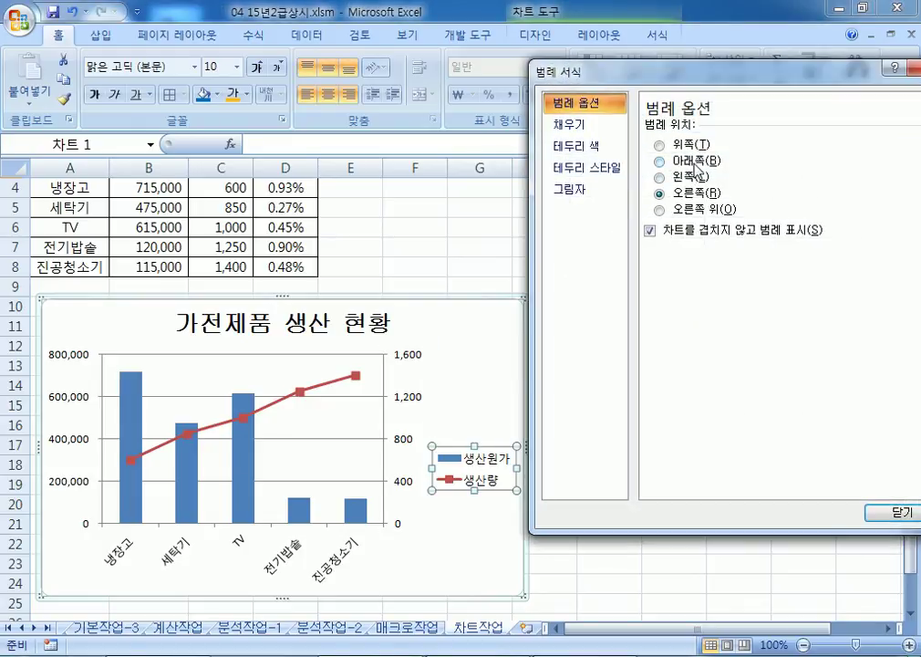
{"action": "left_click", "coordinate": [696, 161]}
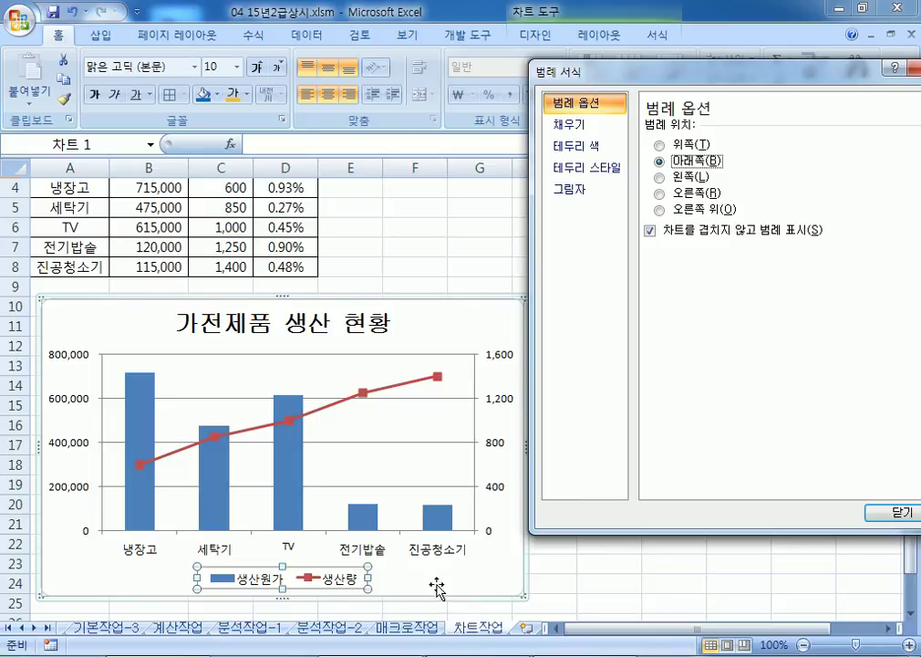
Step: Set the legend text to 굴림체 and enlarge it to 12 pt
{"action": "left_click", "coordinate": [194, 67]}
{"action": "left_click", "coordinate": [157, 234]}
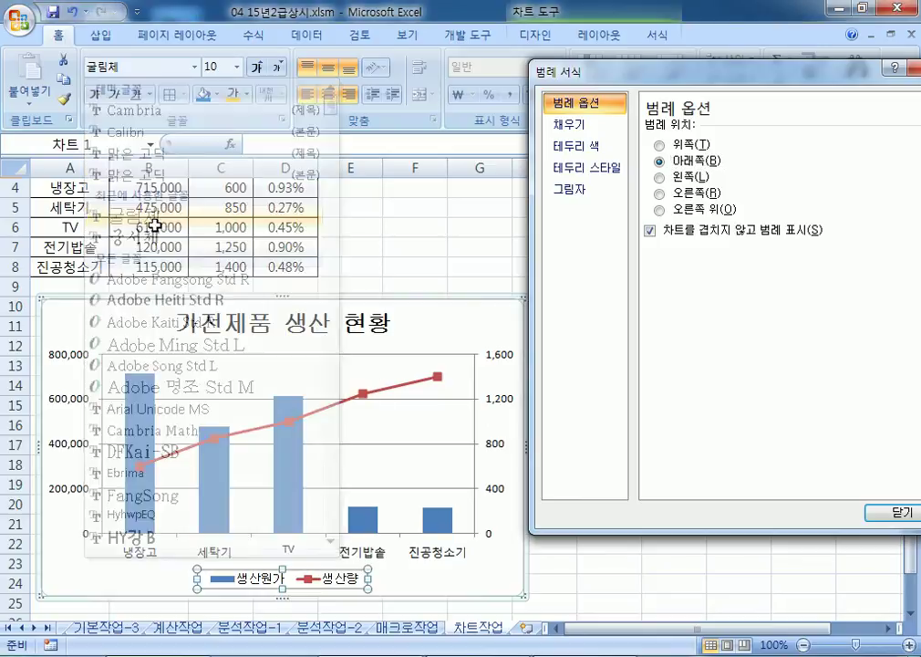
{"action": "left_click", "coordinate": [256, 69]}
{"action": "left_click", "coordinate": [256, 70]}
{"action": "left_click", "coordinate": [256, 69]}
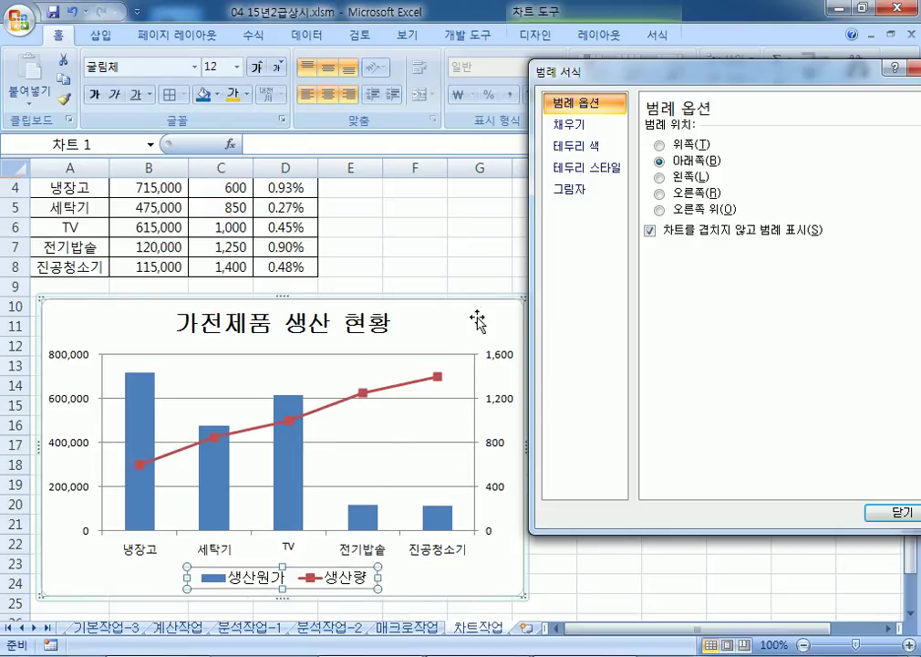
{"action": "left_click", "coordinate": [400, 312]}
{"action": "scroll", "coordinate": [447, 337], "scroll_direction": "down", "scroll_amount": 3}
{"action": "scroll", "coordinate": [449, 339], "scroll_direction": "up", "scroll_amount": 2}
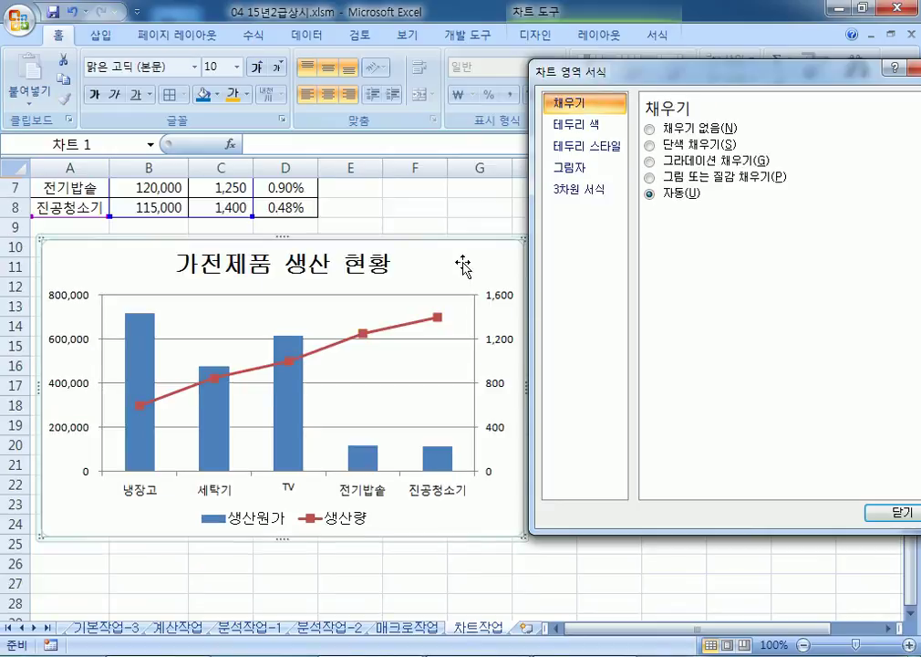
Step: Set the chart area border width to 2 pt and turn on rounded corners
{"action": "left_click", "coordinate": [593, 149]}
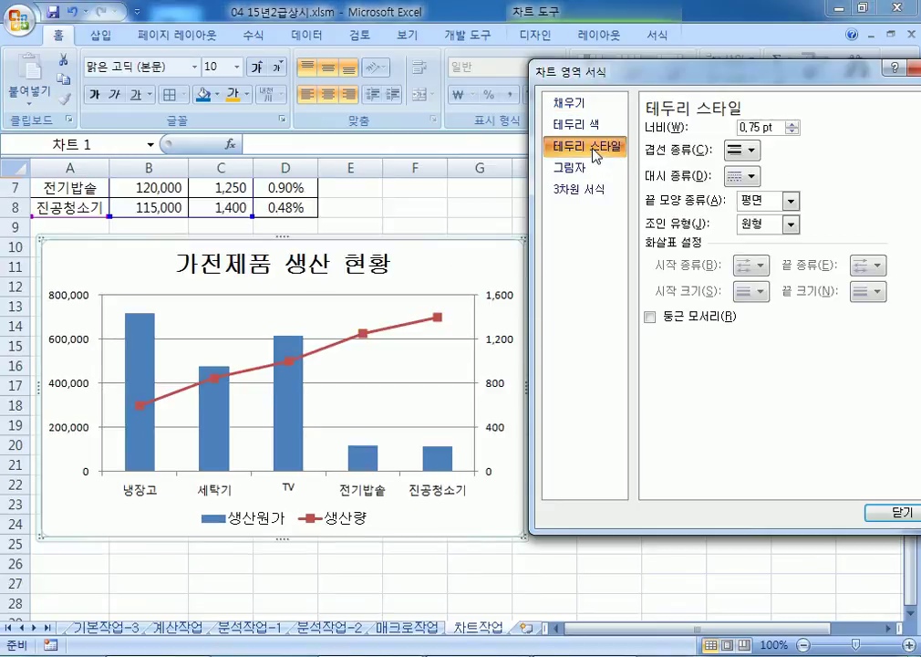
{"action": "left_click", "coordinate": [792, 124]}
{"action": "left_click", "coordinate": [792, 124]}
{"action": "left_click", "coordinate": [792, 124]}
{"action": "left_click", "coordinate": [791, 124]}
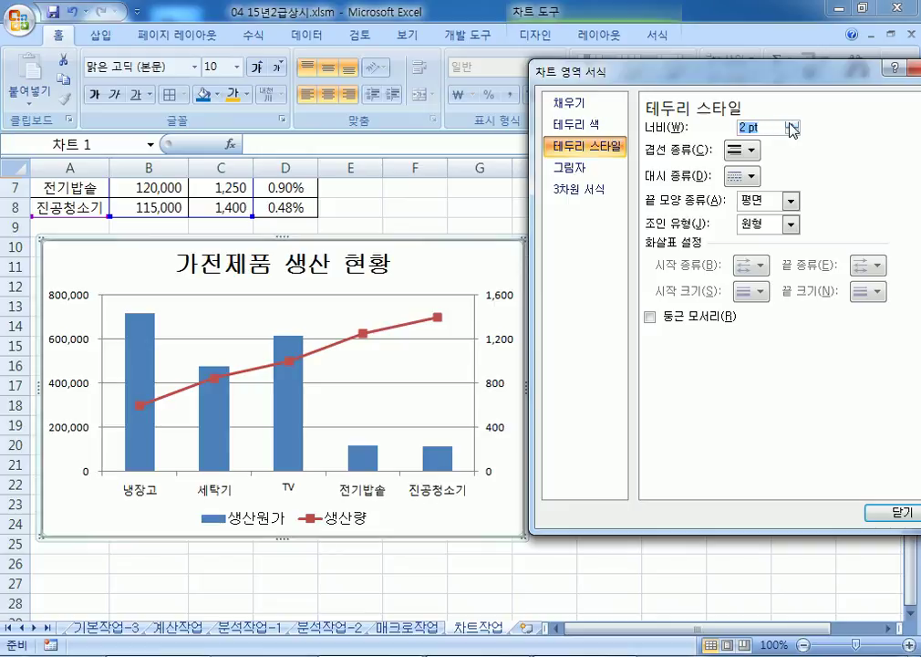
{"action": "left_click", "coordinate": [650, 318]}
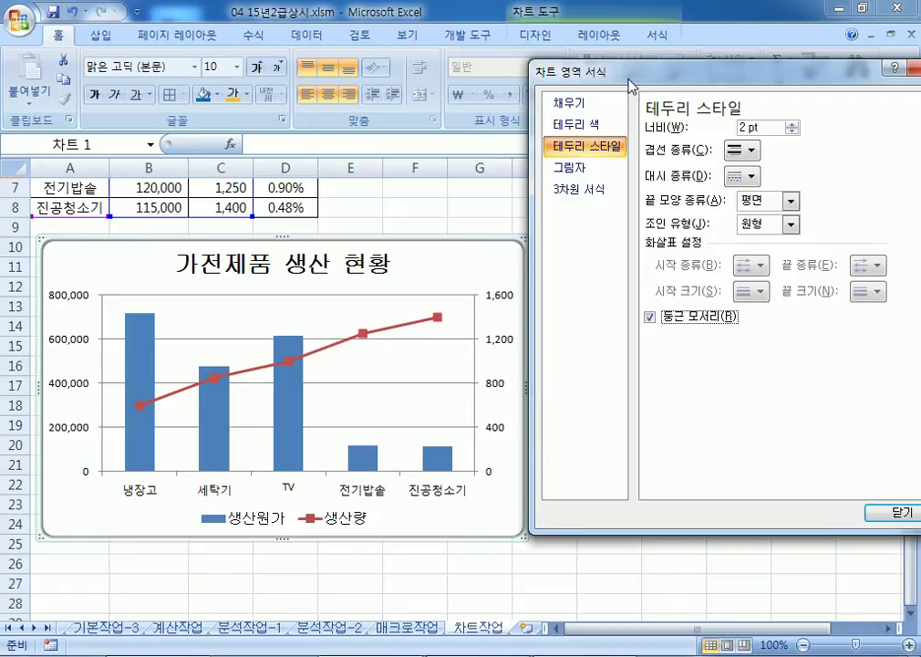
{"action": "left_click_drag", "start_coordinate": [627, 76], "coordinate": [665, 85]}
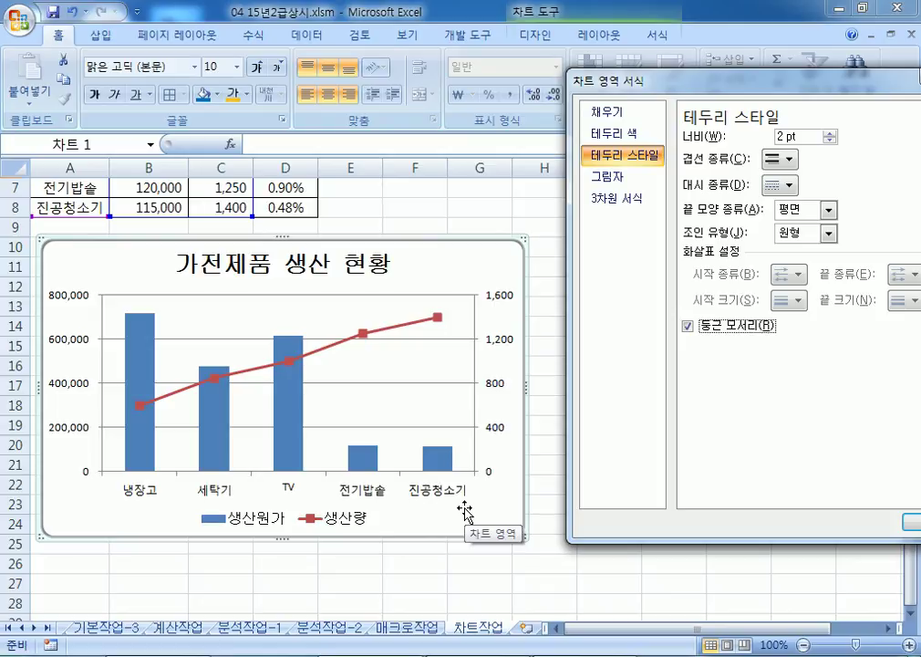
{"action": "left_click", "coordinate": [308, 272]}
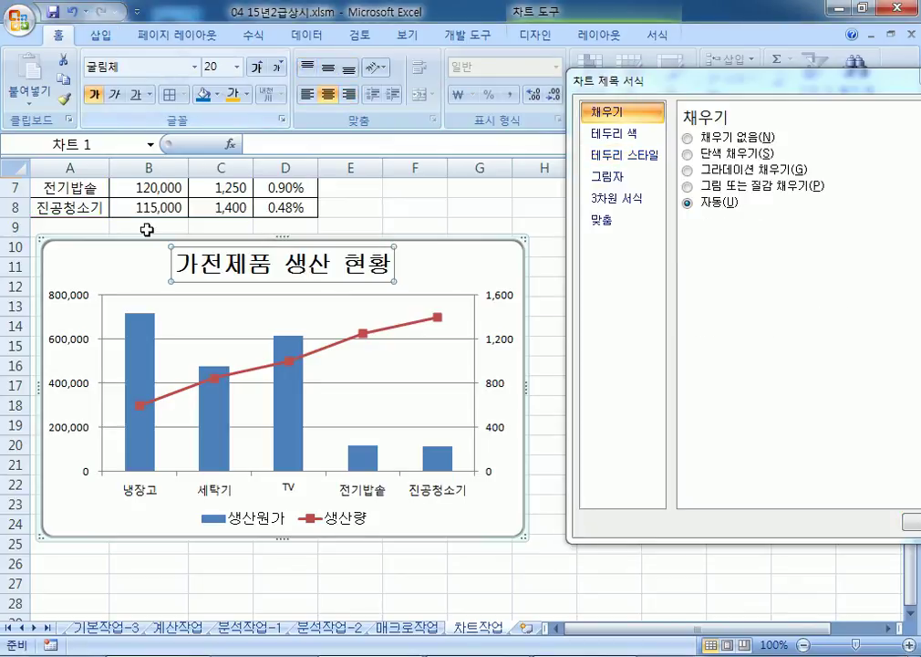
Step: Review the primary (0–800,000) and secondary (400-step) axis scales, then close the formatting settings
{"action": "left_click", "coordinate": [72, 325]}
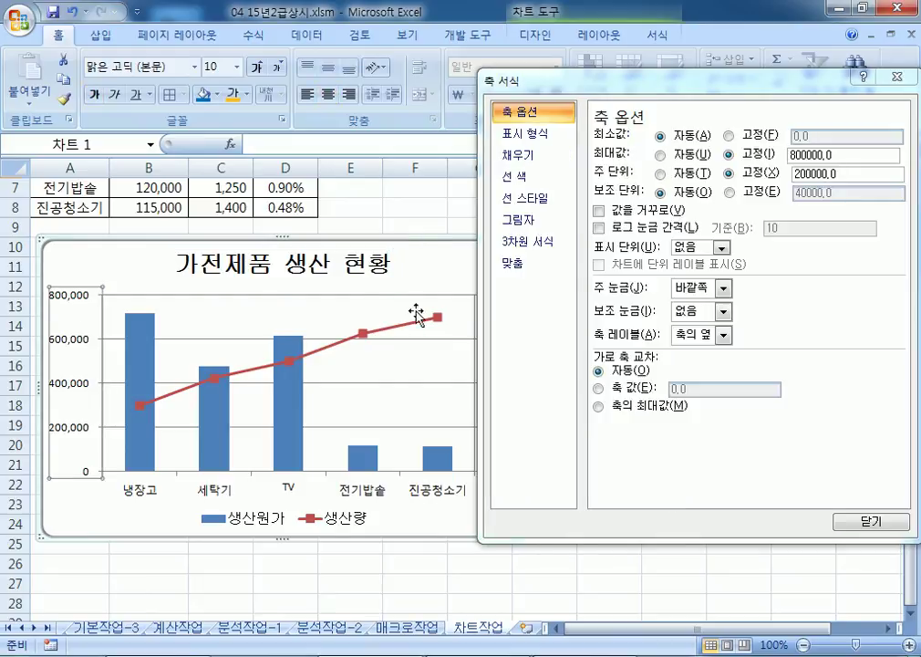
{"action": "left_click_drag", "start_coordinate": [650, 81], "coordinate": [719, 52]}
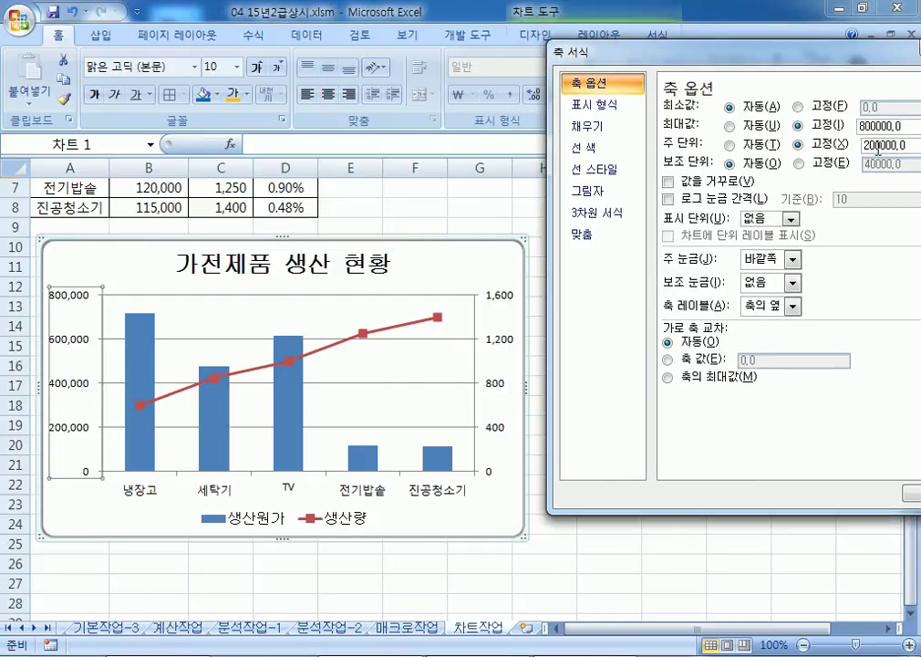
{"action": "left_click", "coordinate": [513, 292]}
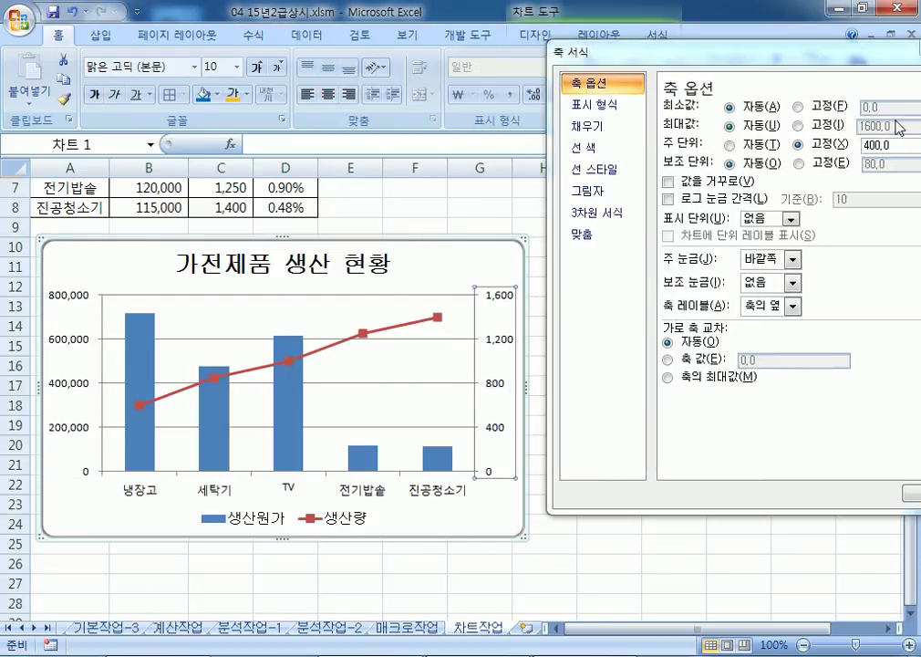
{"action": "left_click", "coordinate": [911, 498]}
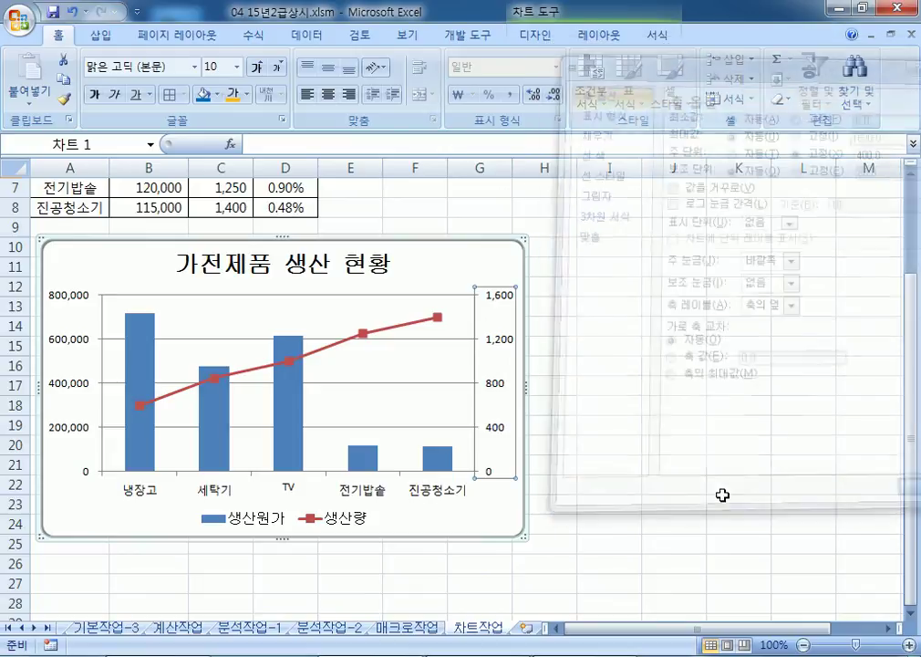